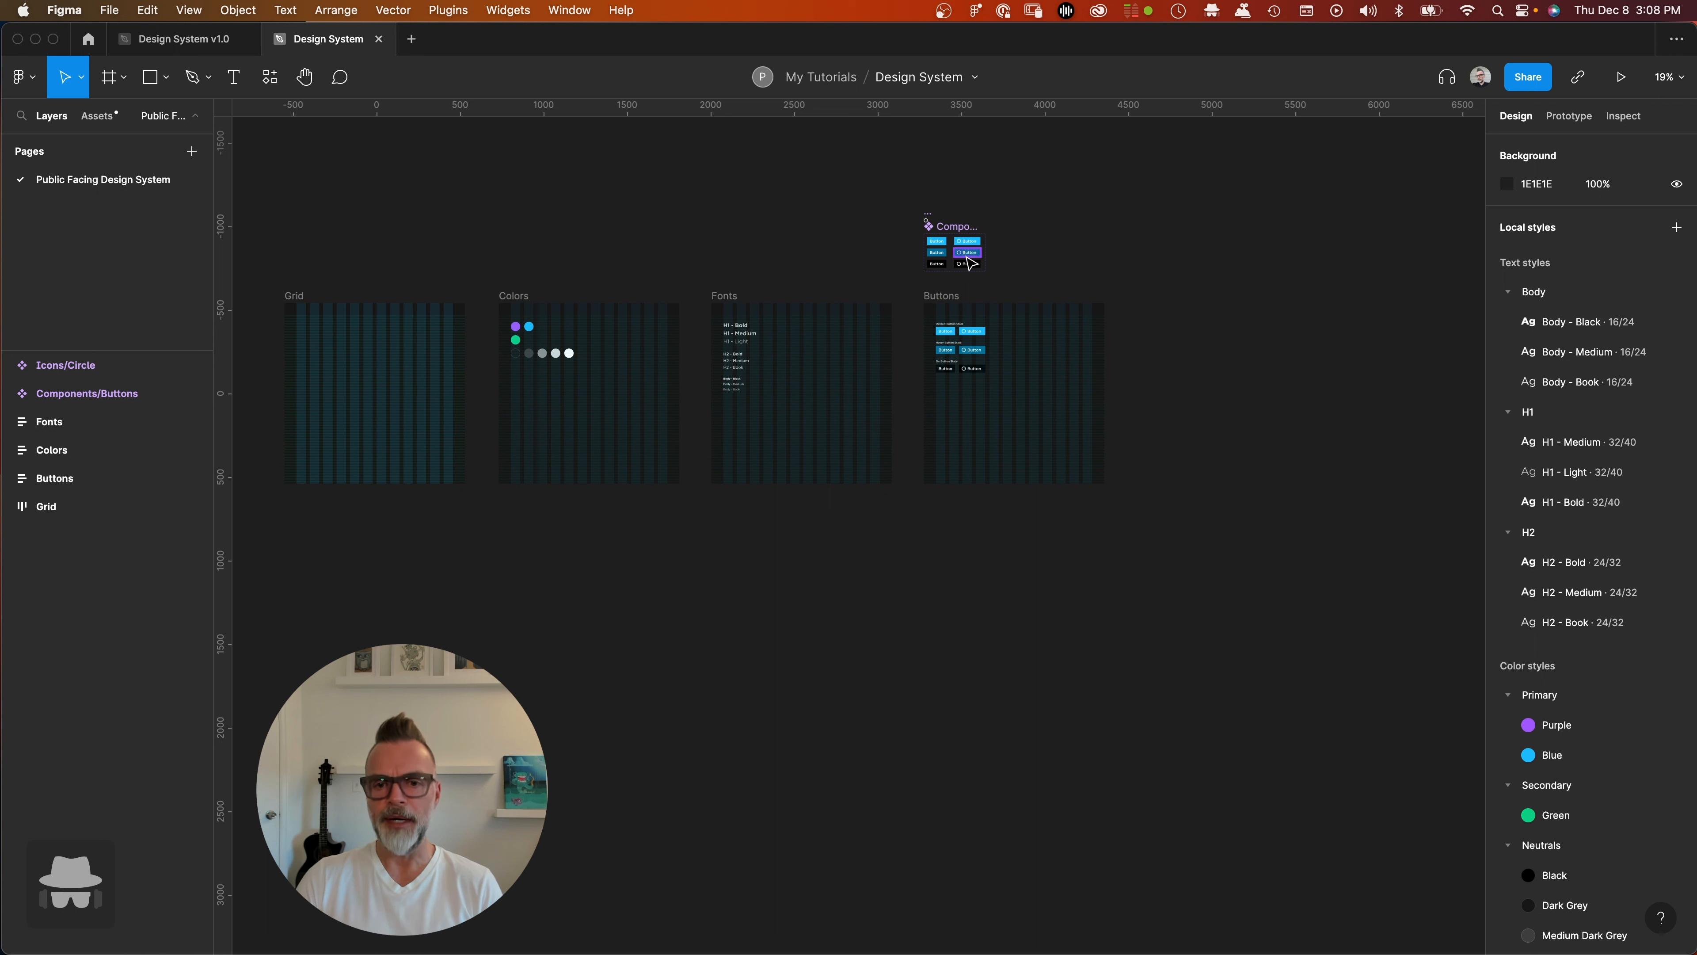
# - Move the Buttons frame with its component set and circle icon away from the Fonts frame, leaving room for another frame
pyautogui.click(929, 221)
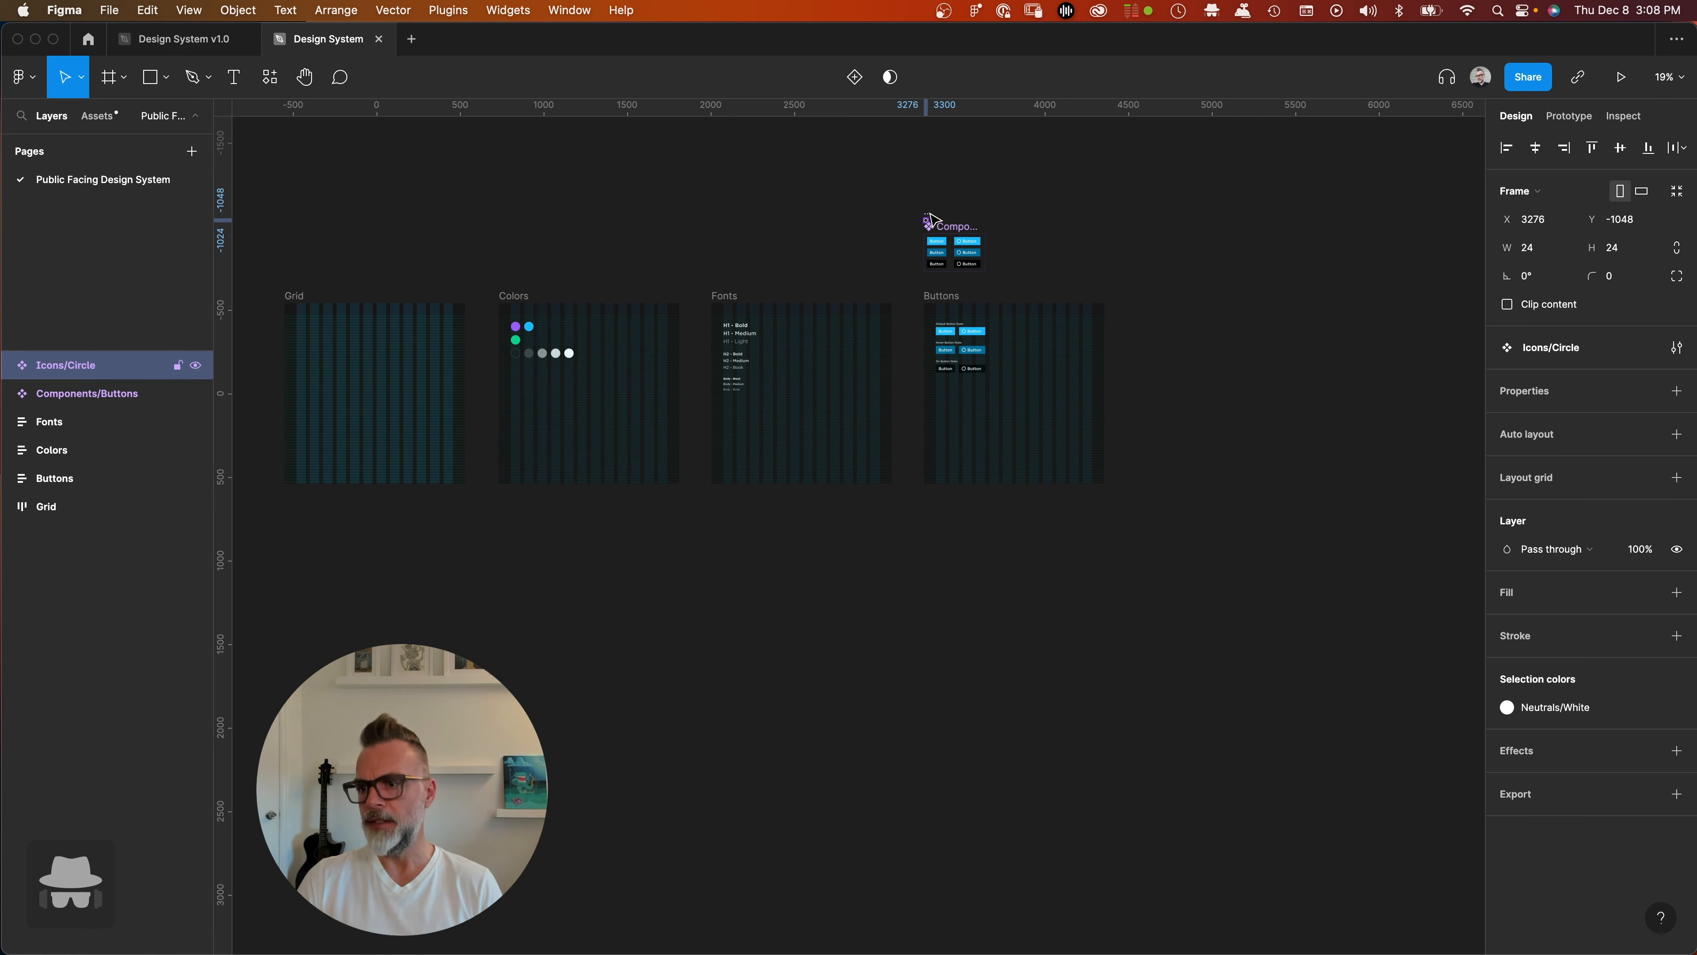
pyautogui.click(1091, 279)
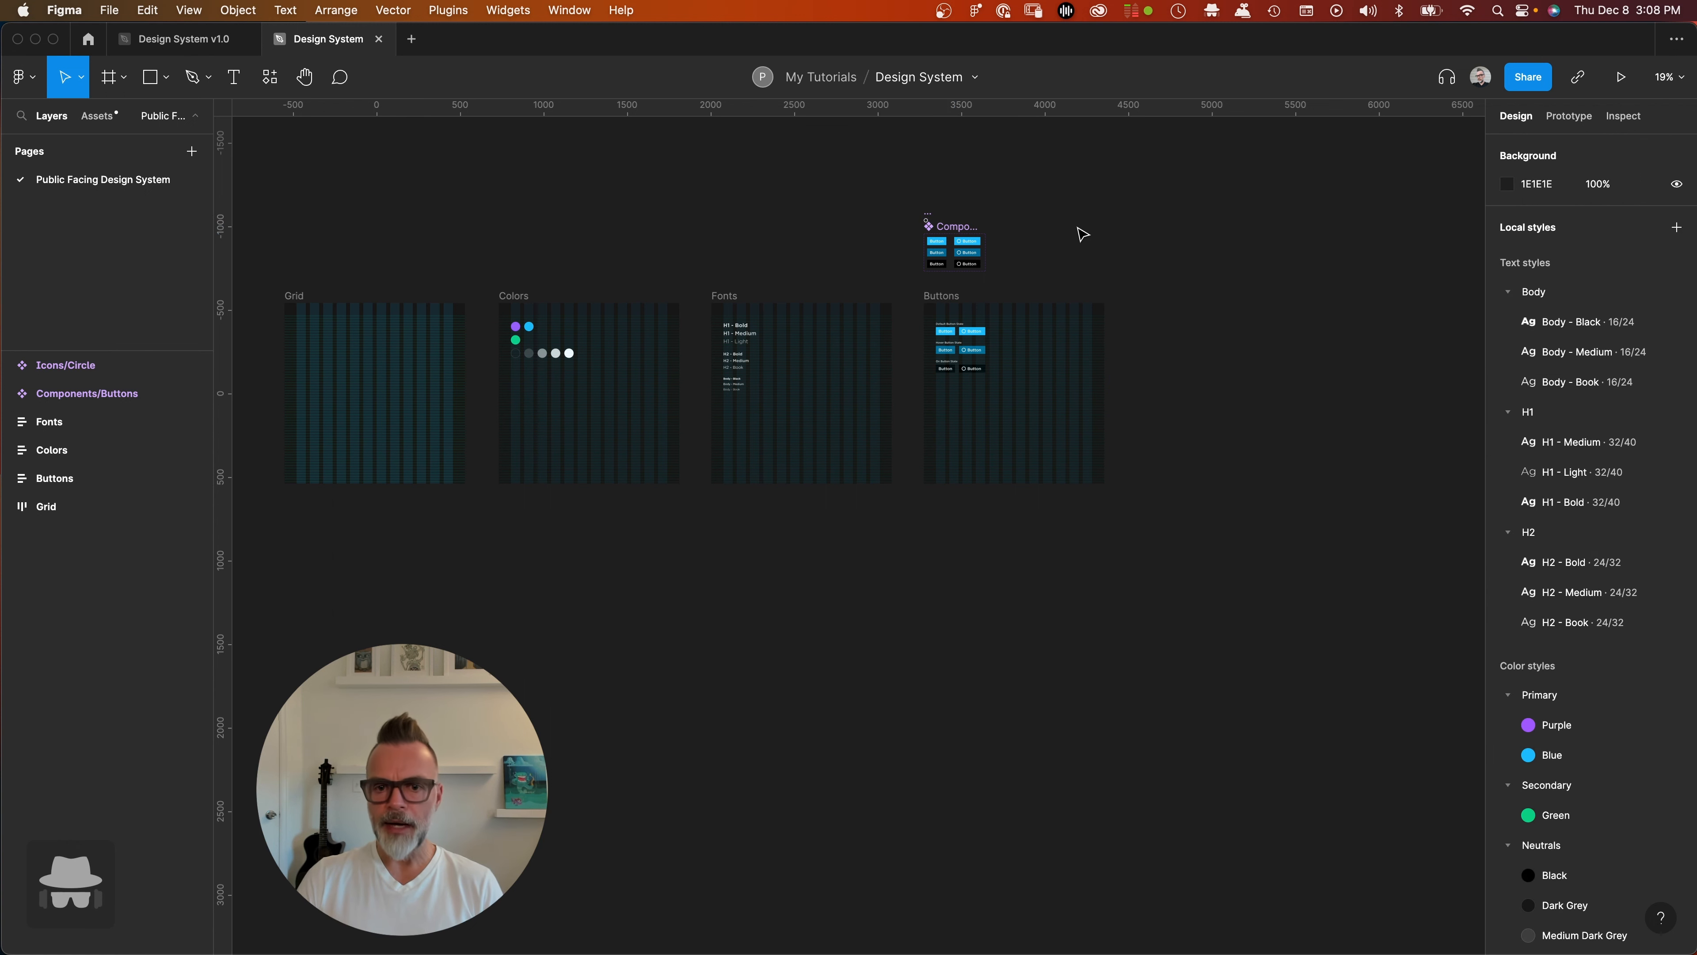
pyautogui.moveTo(1234, 191); pyautogui.dragTo(911, 538)
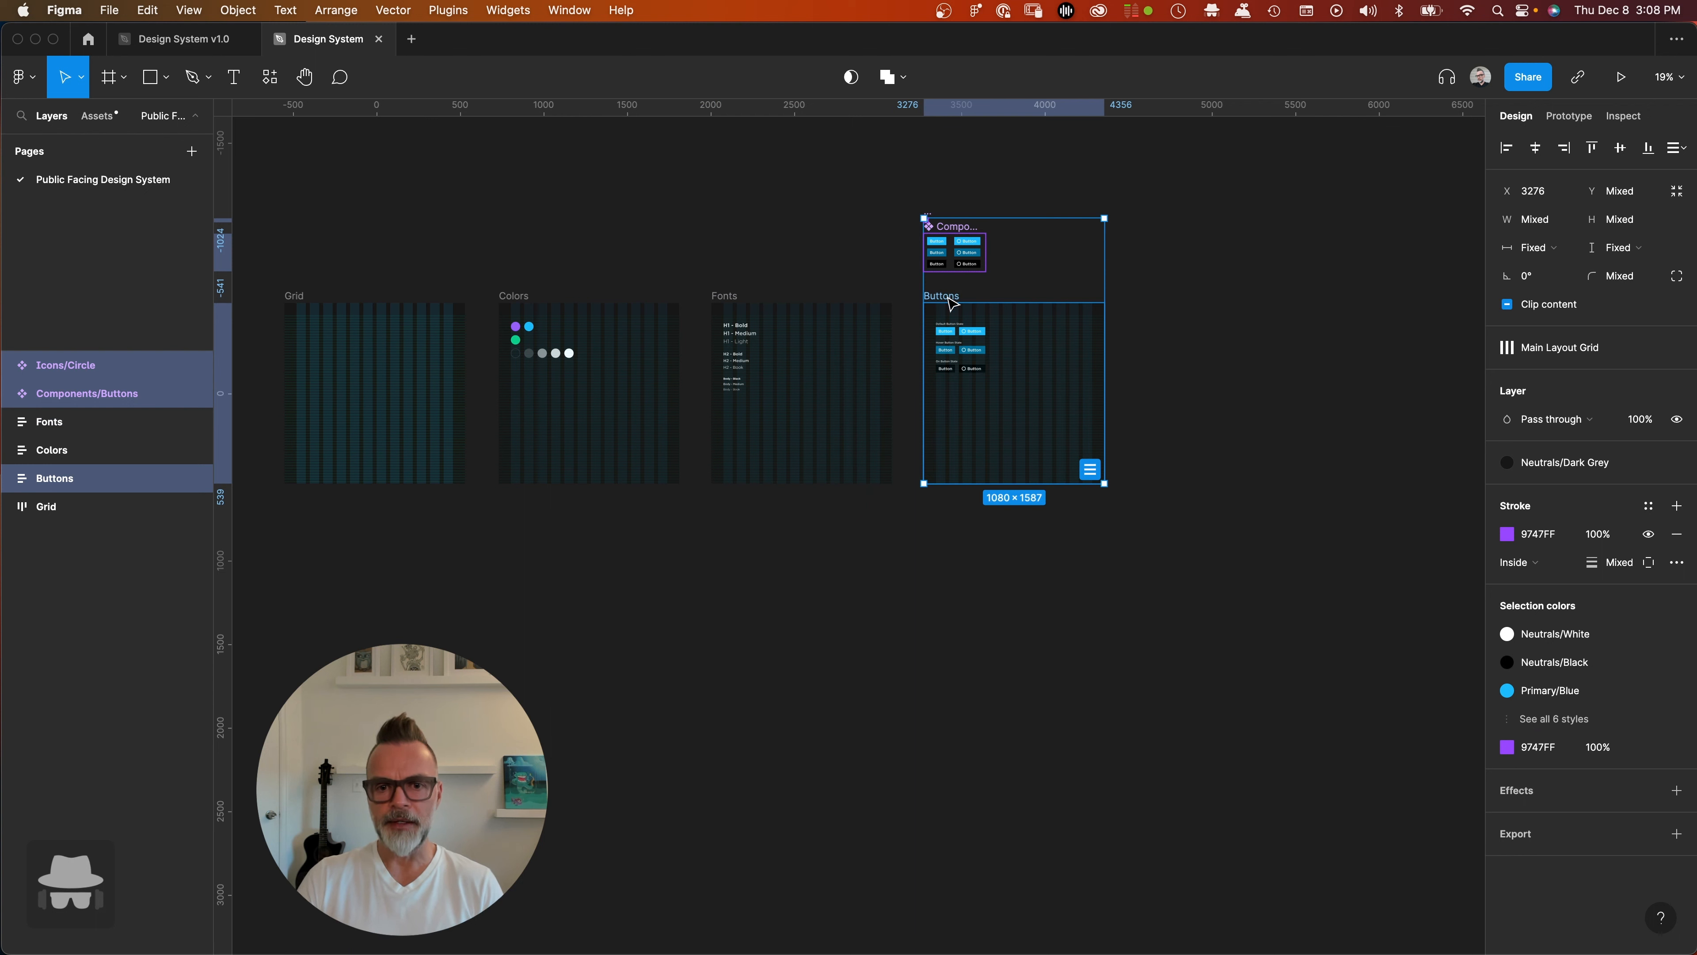
pyautogui.moveTo(954, 306); pyautogui.dragTo(1039, 319)
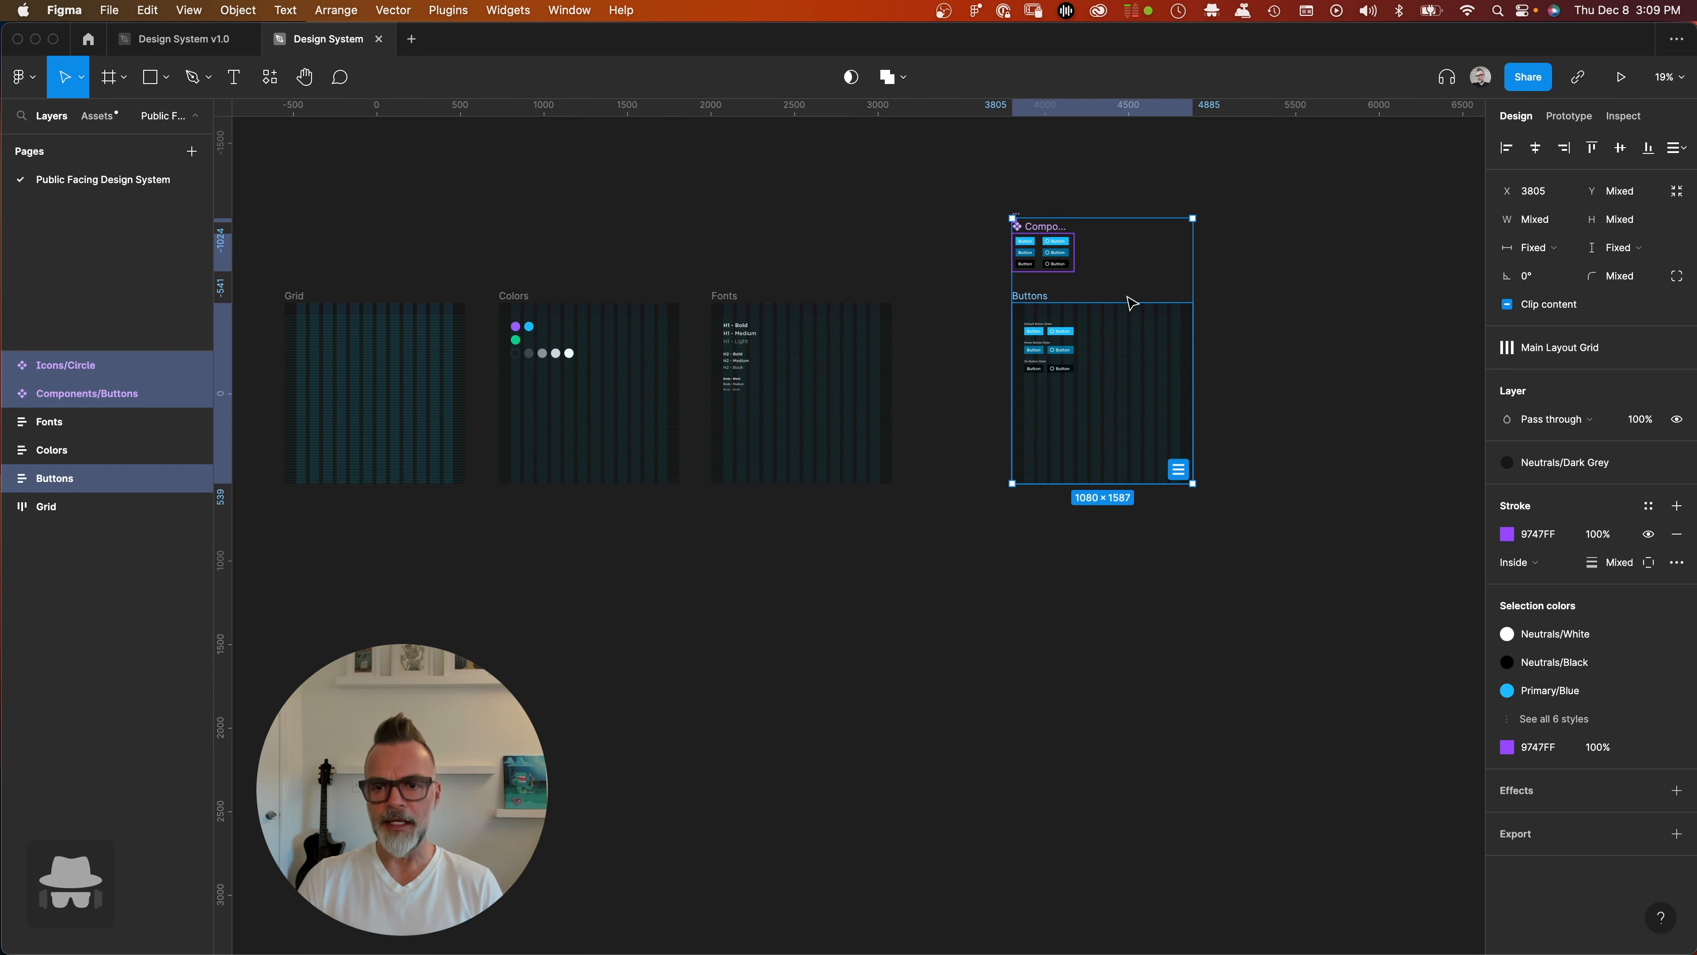
pyautogui.click(1197, 288)
pyautogui.moveTo(937, 168); pyautogui.dragTo(1304, 565)
pyautogui.moveTo(1031, 302); pyautogui.dragTo(1157, 301)
pyautogui.click(1086, 299)
# - Duplicate the Fonts frame into the free space beside the original, keeping a 192 px gap between them
pyautogui.moveTo(722, 299); pyautogui.dragTo(932, 306)
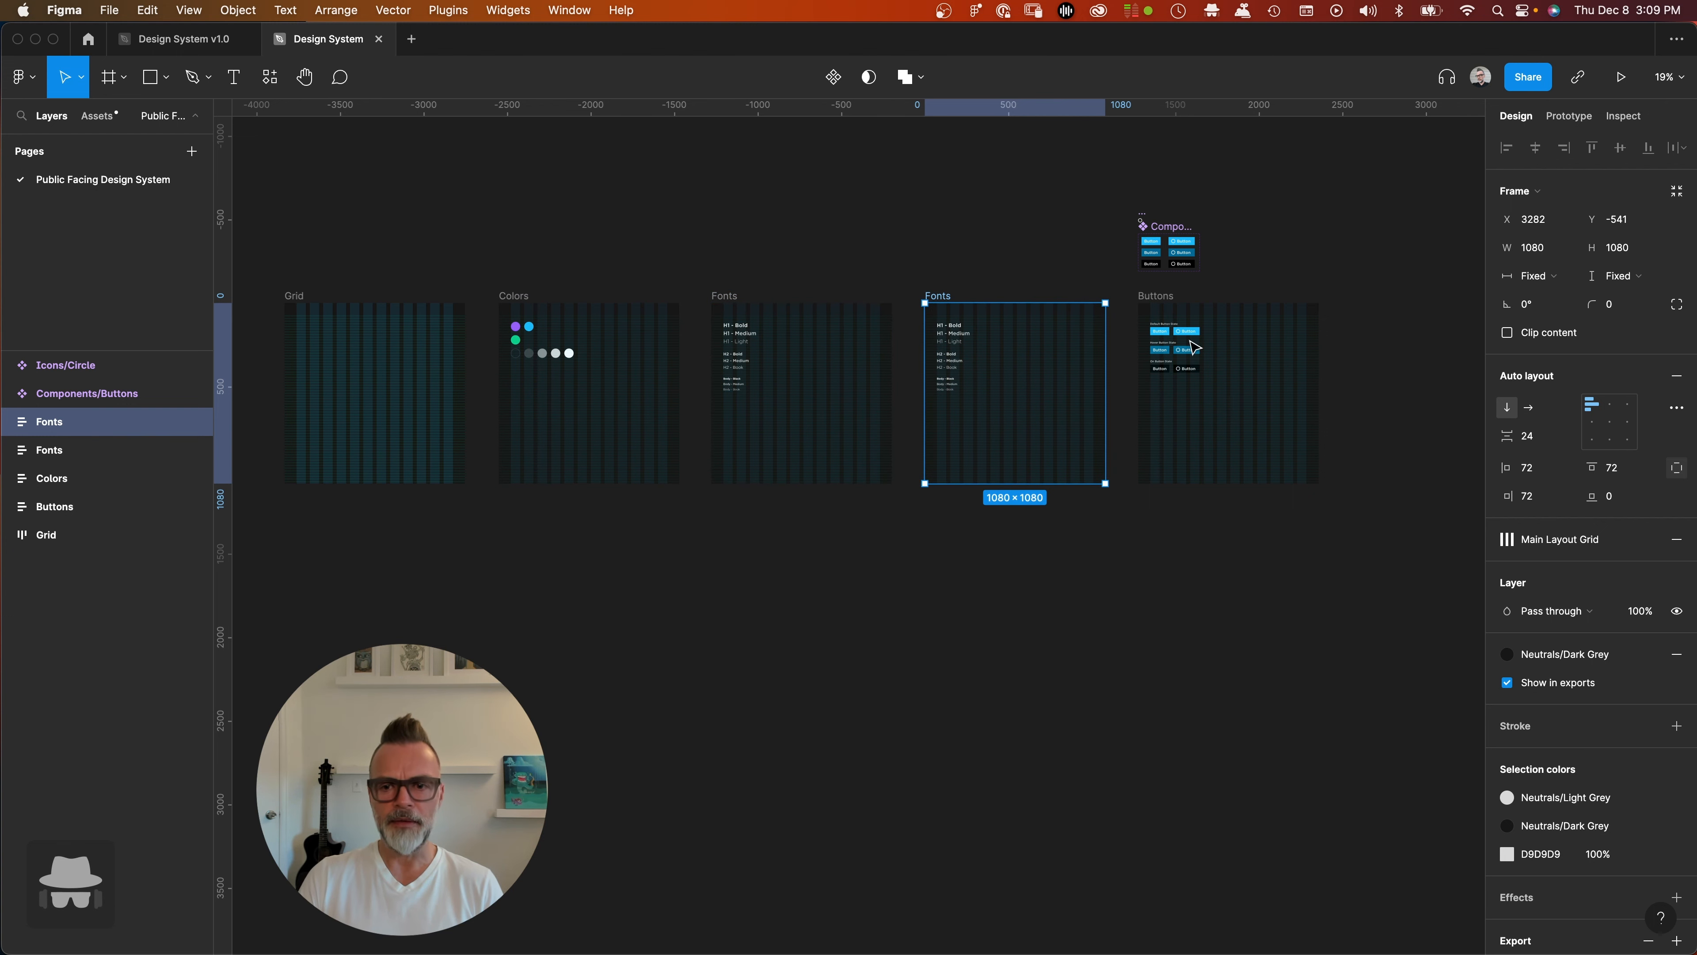
pyautogui.moveTo(1366, 177); pyautogui.dragTo(1136, 551)
pyautogui.moveTo(1153, 295); pyautogui.dragTo(1163, 297)
pyautogui.click(934, 301)
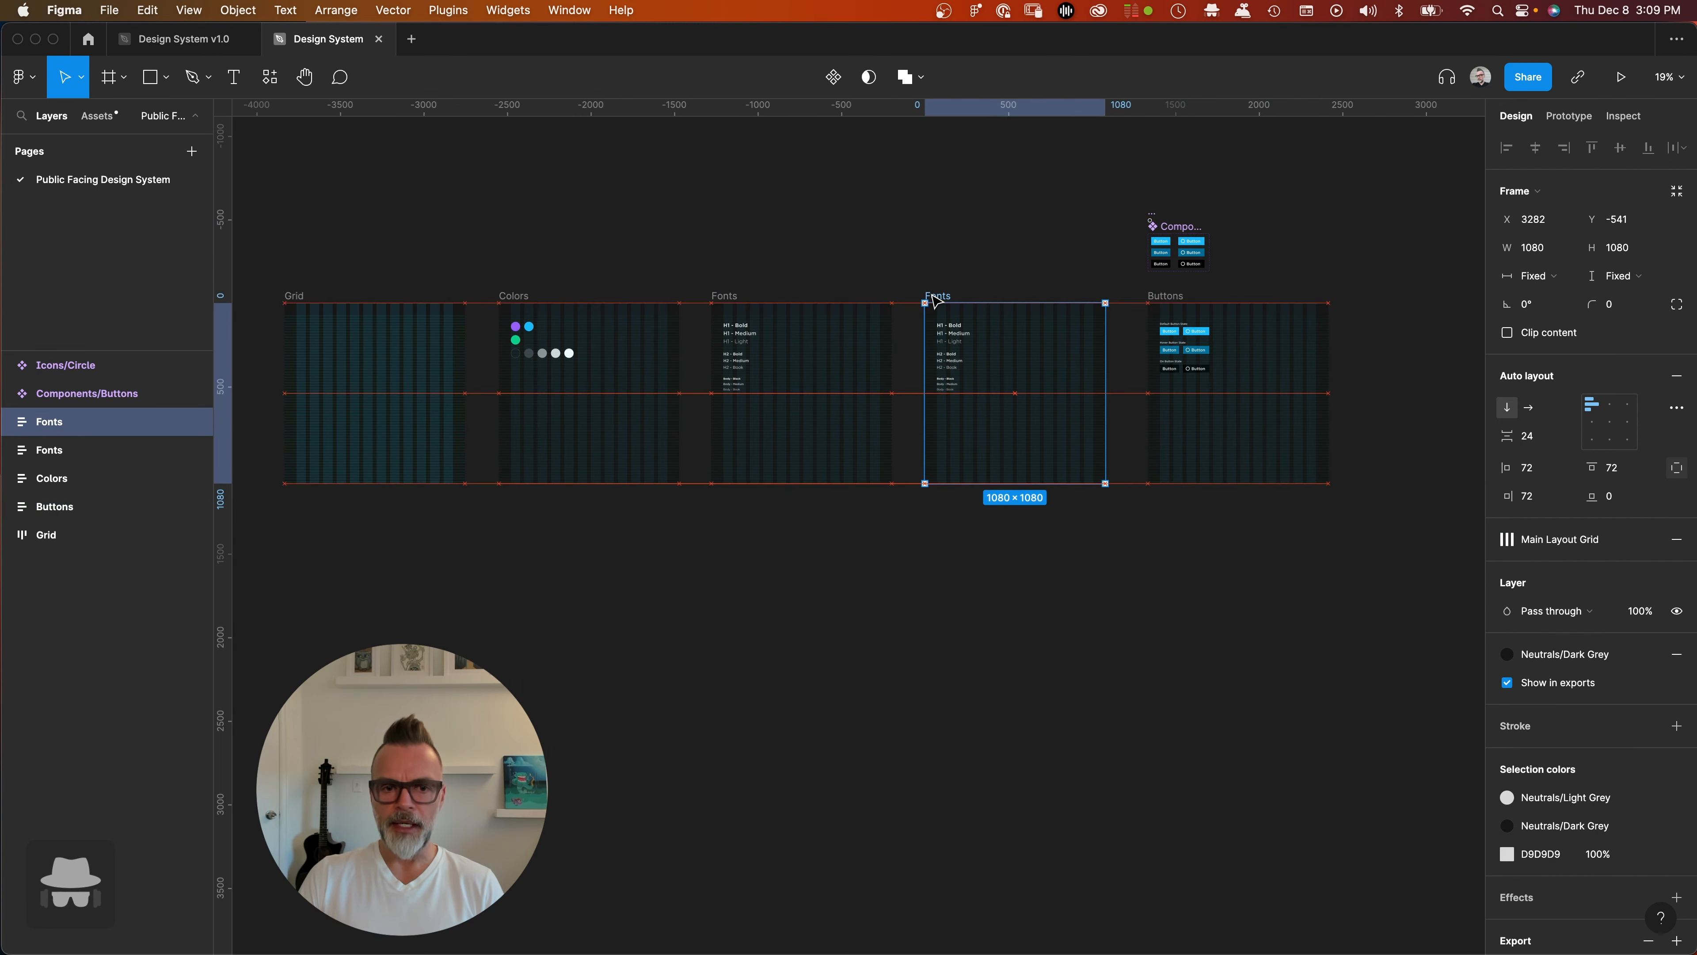
pyautogui.moveTo(933, 299); pyautogui.dragTo(930, 299)
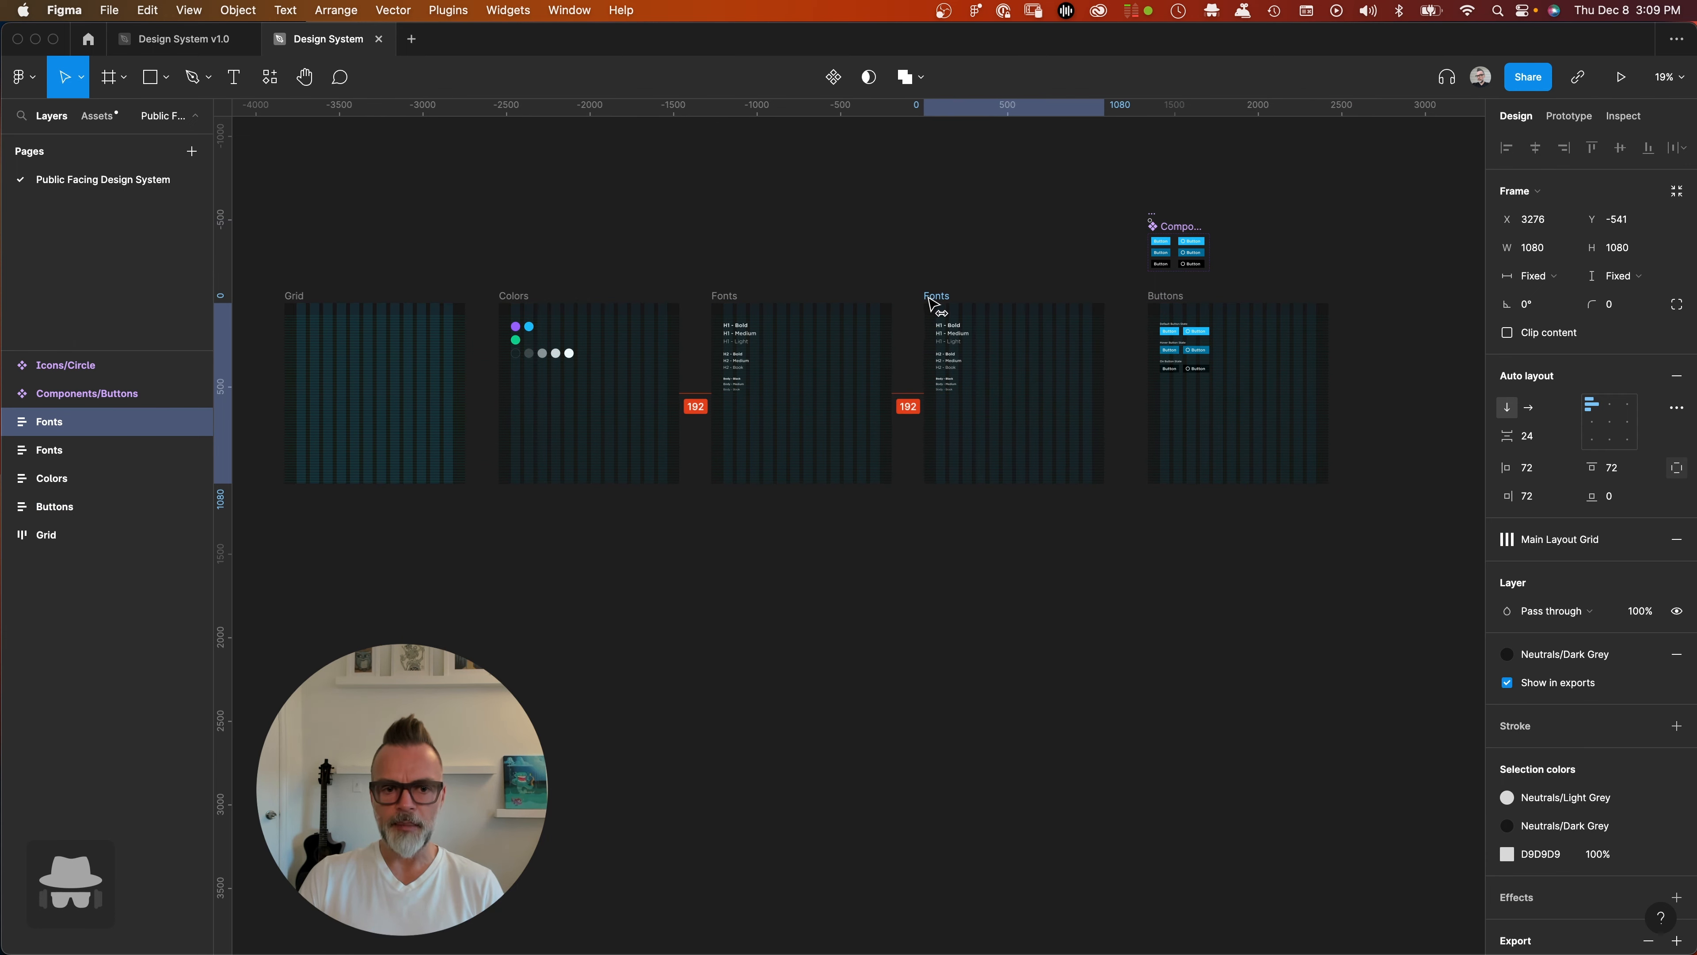
# - Move the Buttons frame, component set and circle icon together to X 4548, matching the even spacing of the other frames
pyautogui.click(1364, 197)
pyautogui.moveTo(1371, 178); pyautogui.dragTo(1130, 560)
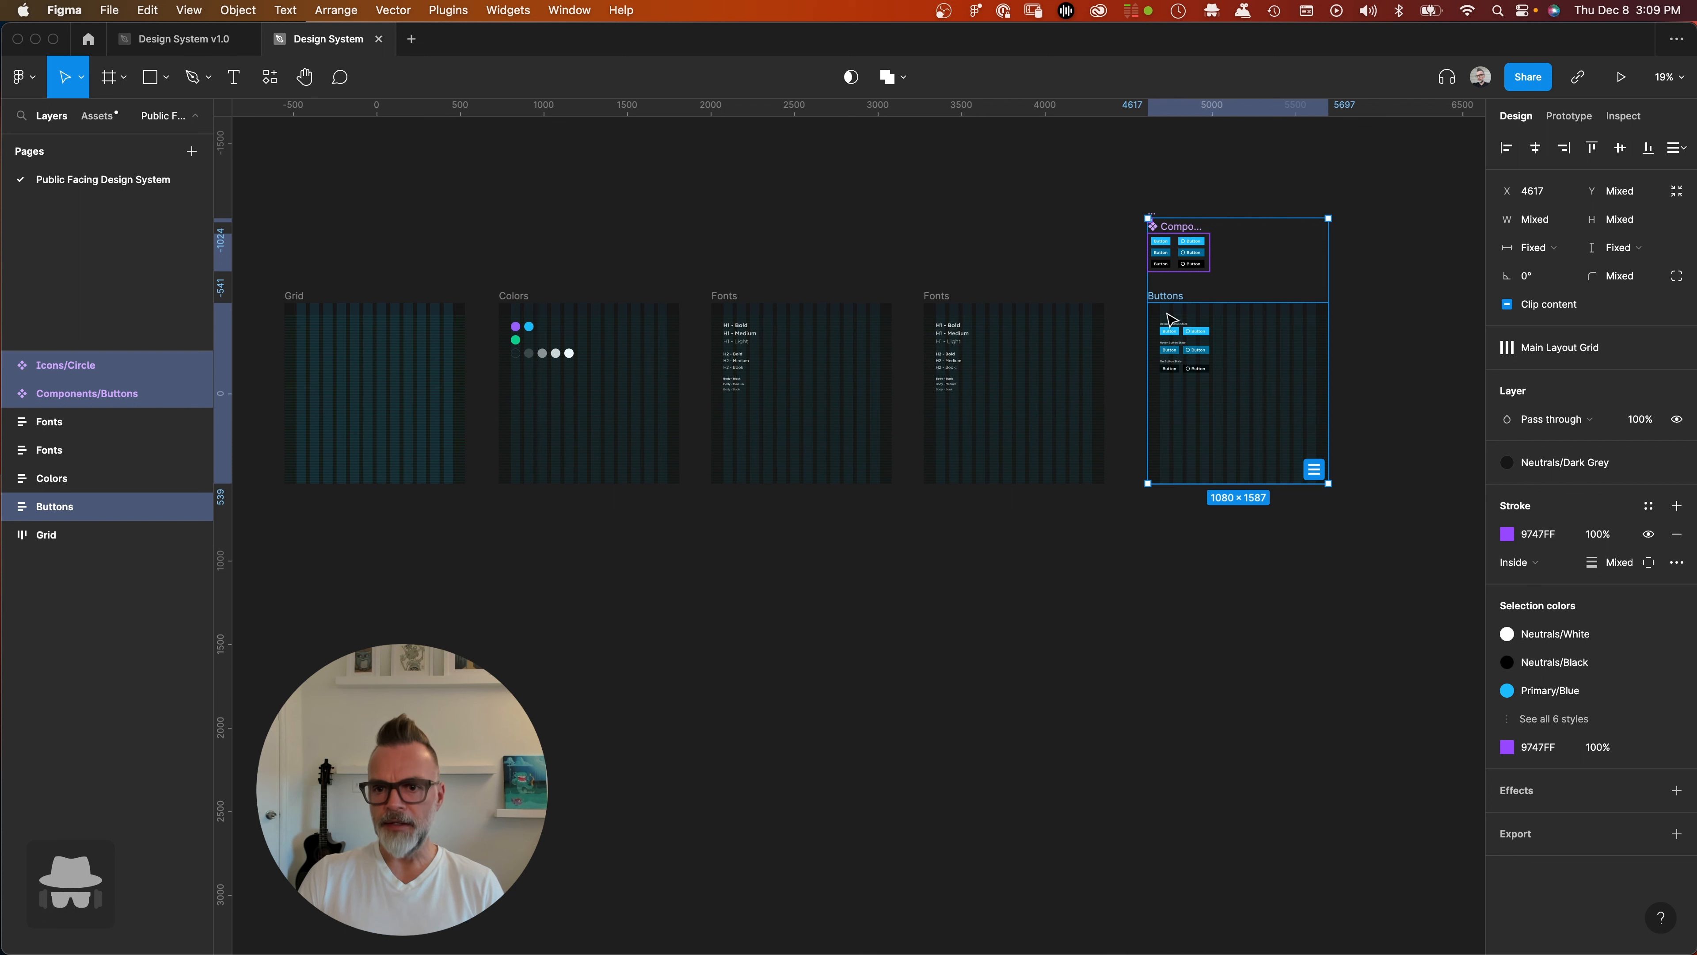
pyautogui.moveTo(1167, 299); pyautogui.dragTo(1155, 301)
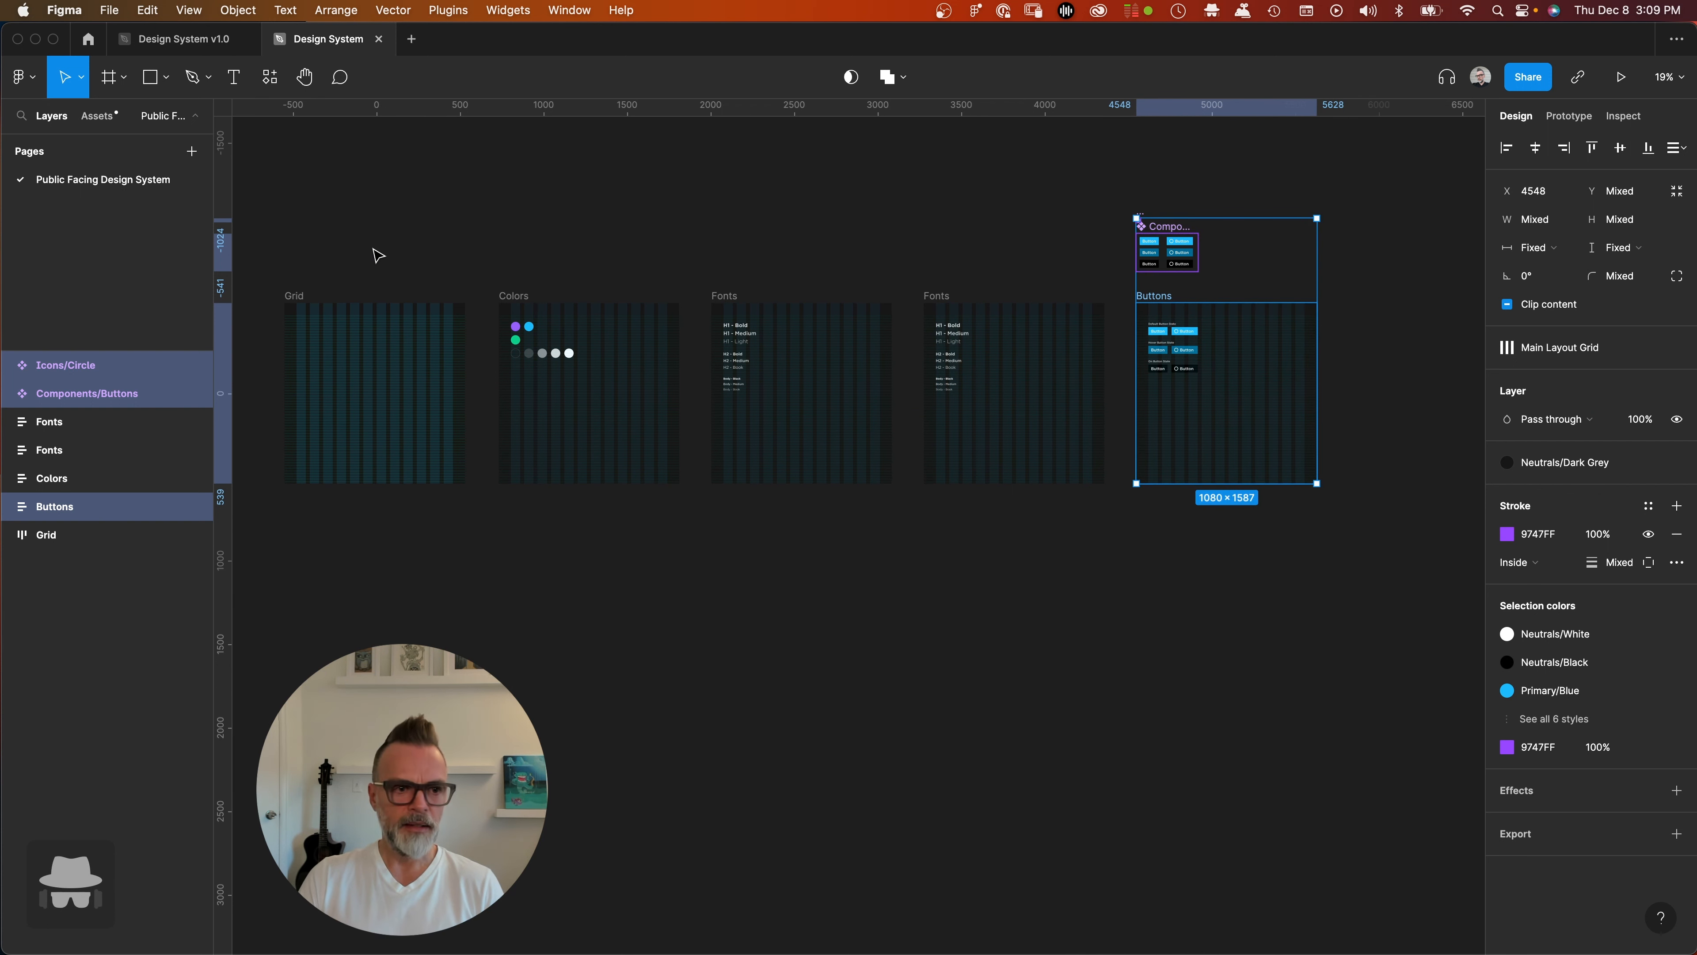
# - Shift the Grid frame slightly towards the Colors frame to even out the frame spacing
pyautogui.click(321, 280)
pyautogui.click(292, 297)
pyautogui.click(292, 297)
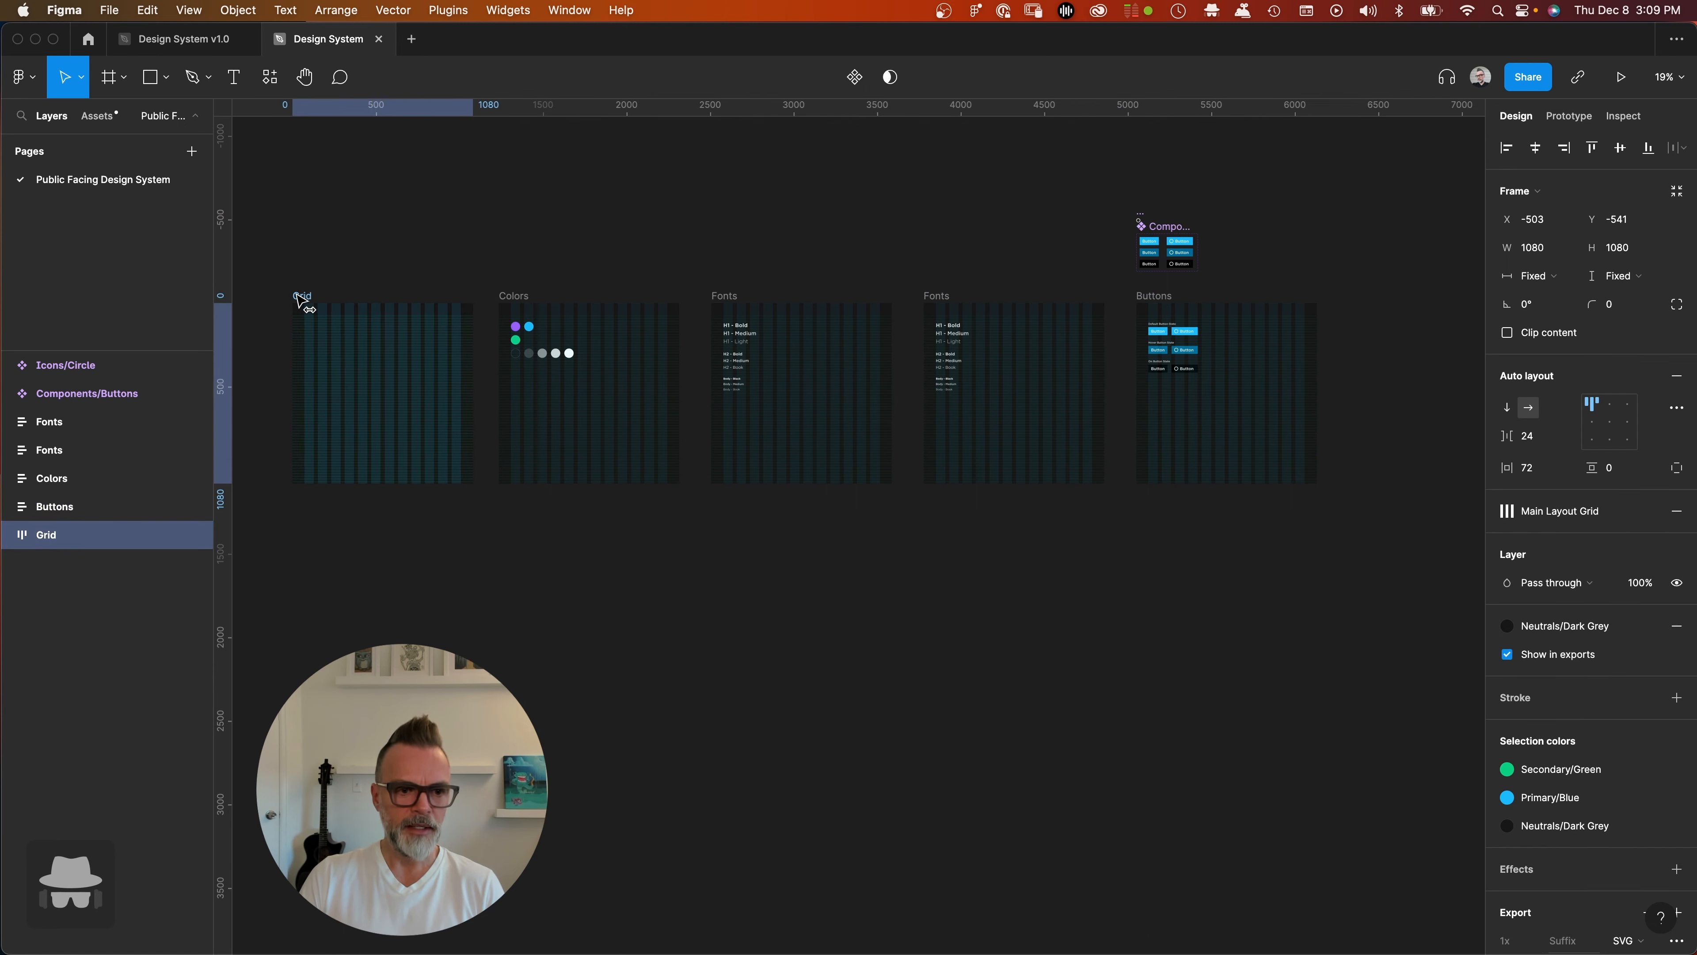
pyautogui.click(678, 244)
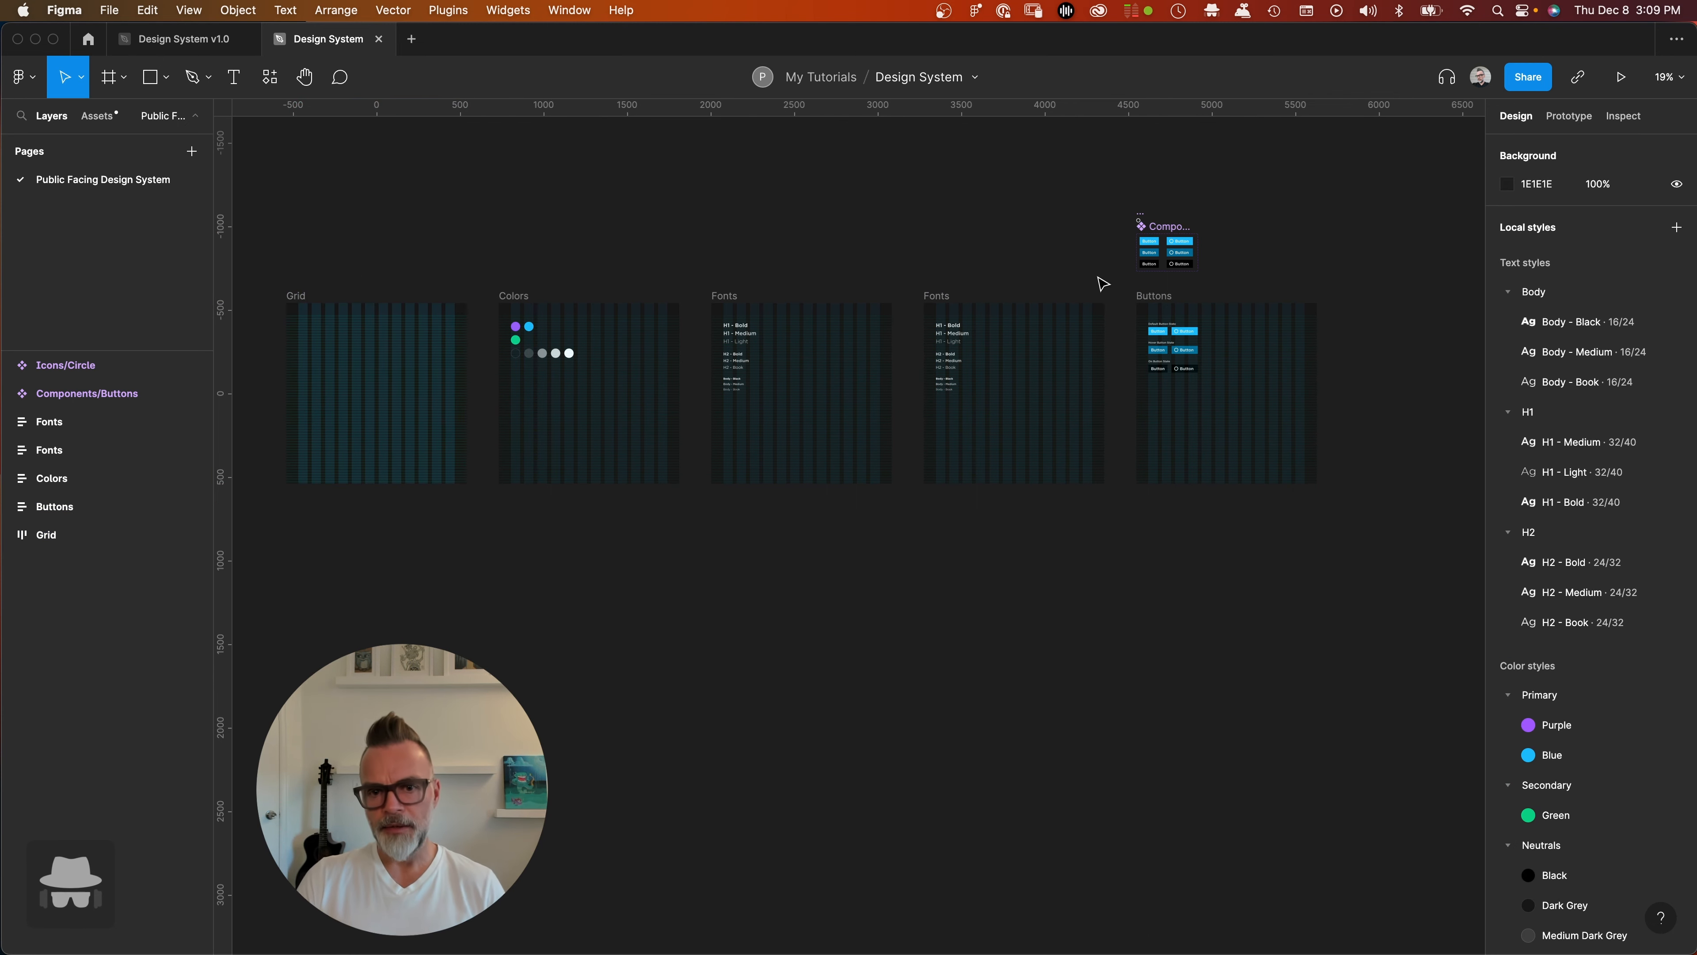
# - Rename the duplicated Fonts frame as Icons and delete the font samples inside it
pyautogui.click(941, 297)
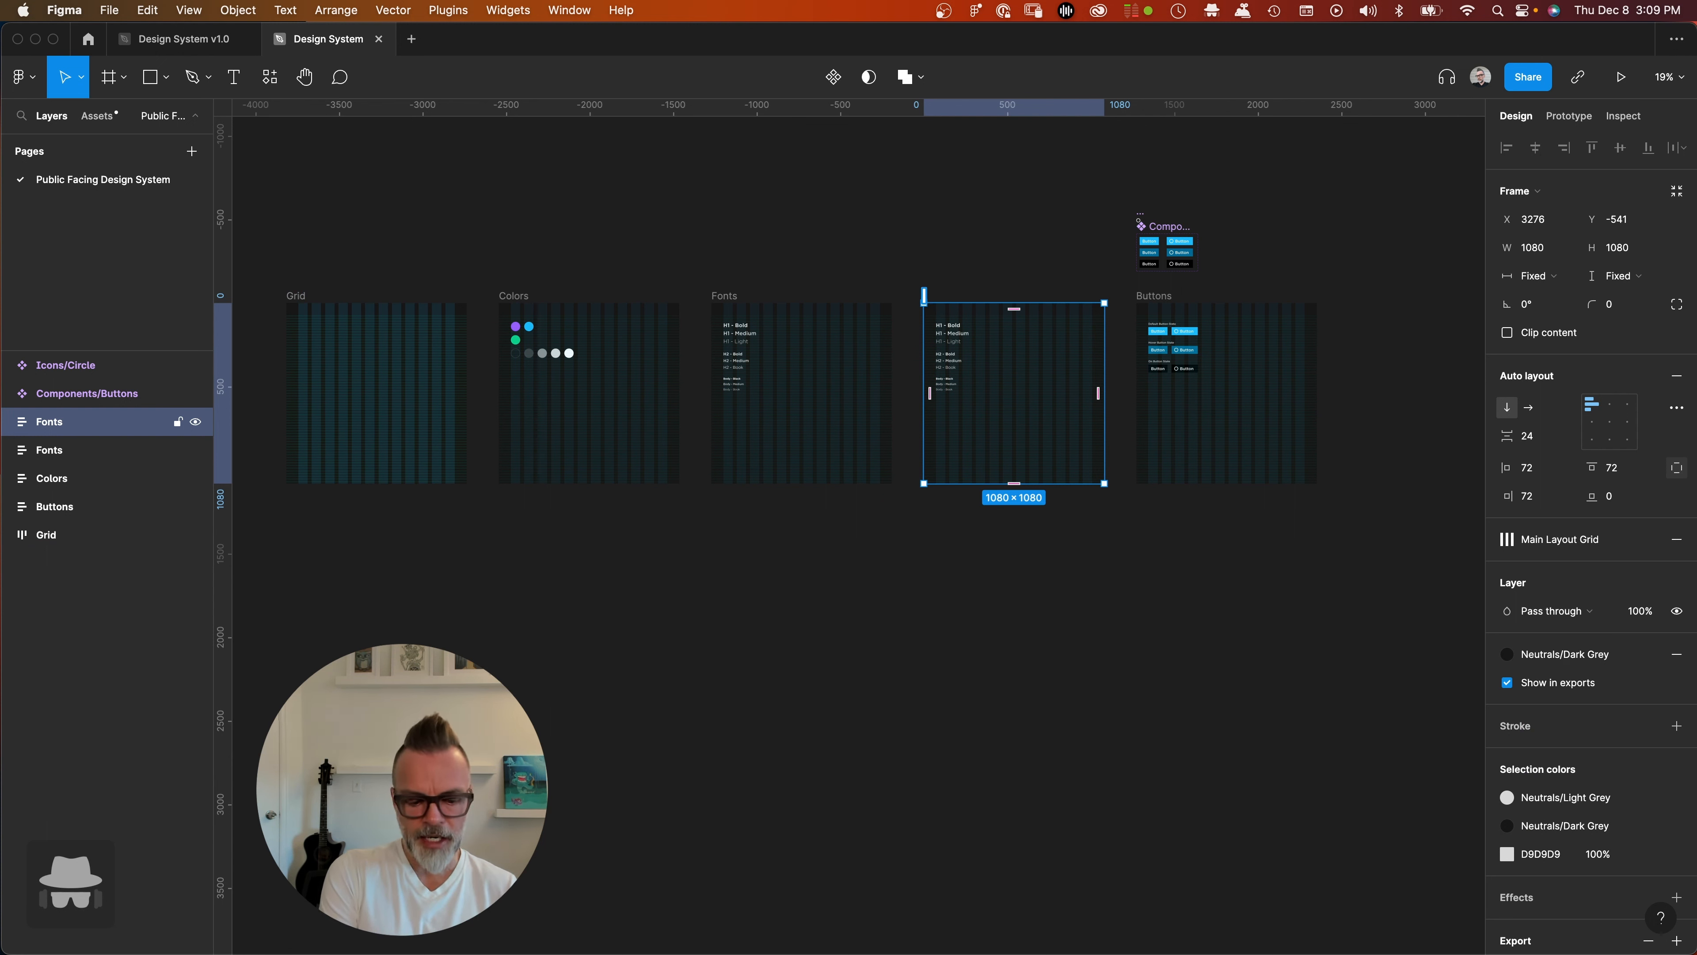
pyautogui.write('Icons')
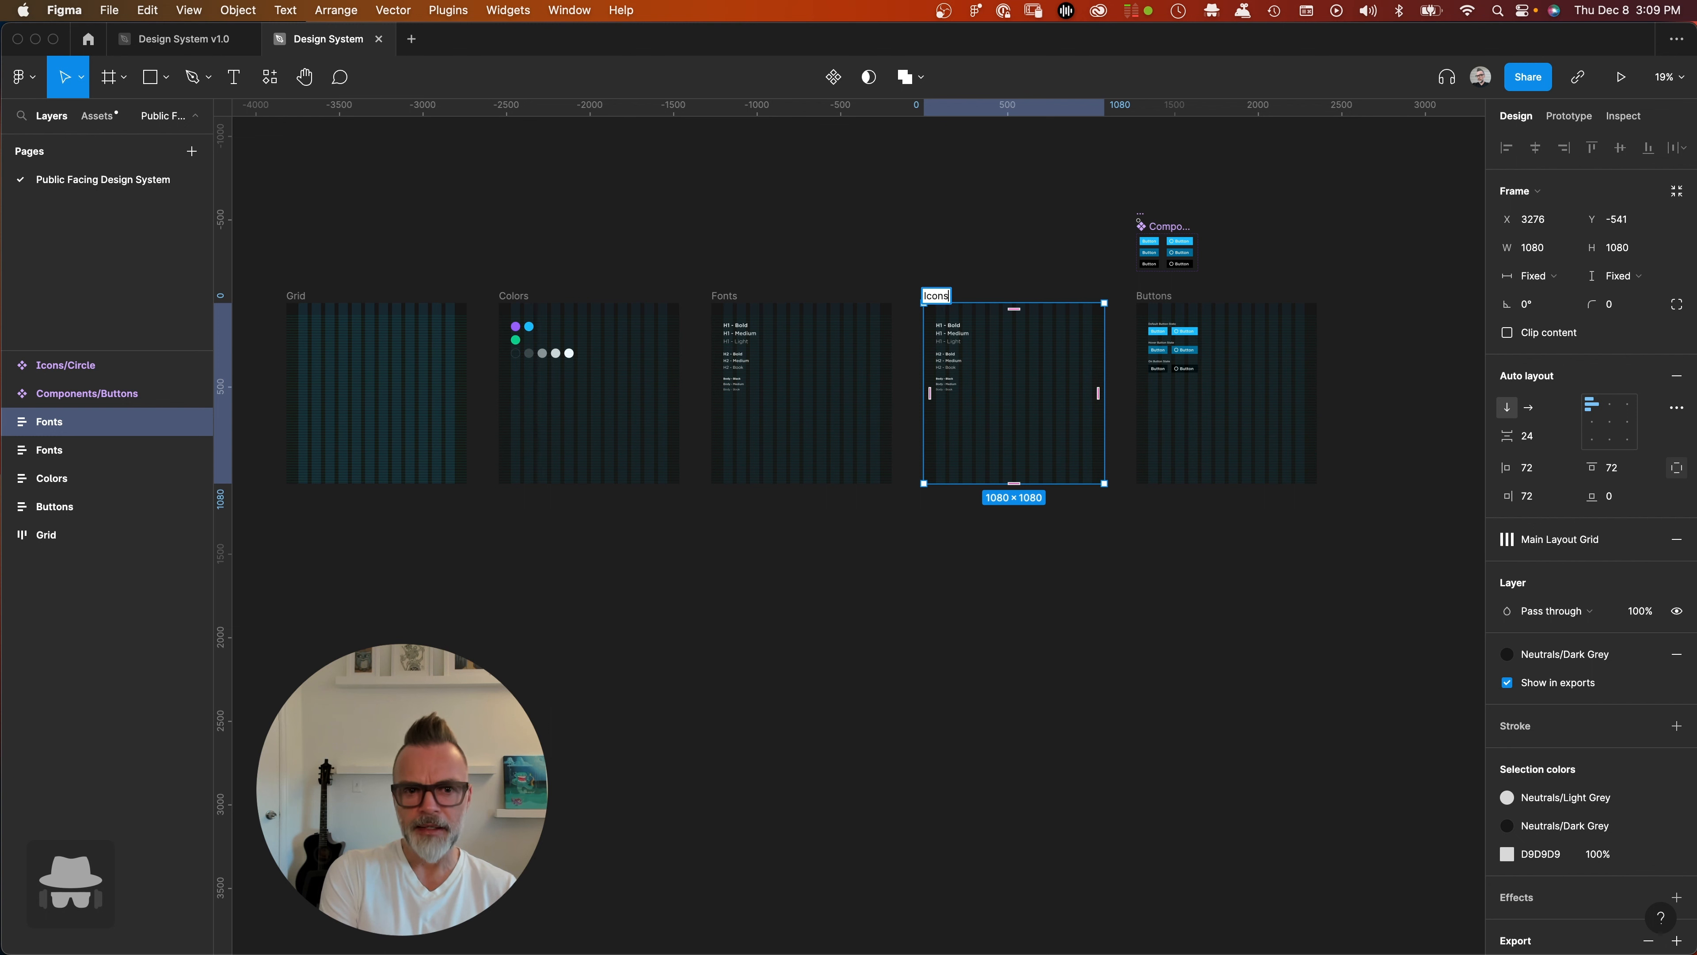
pyautogui.press('Return')
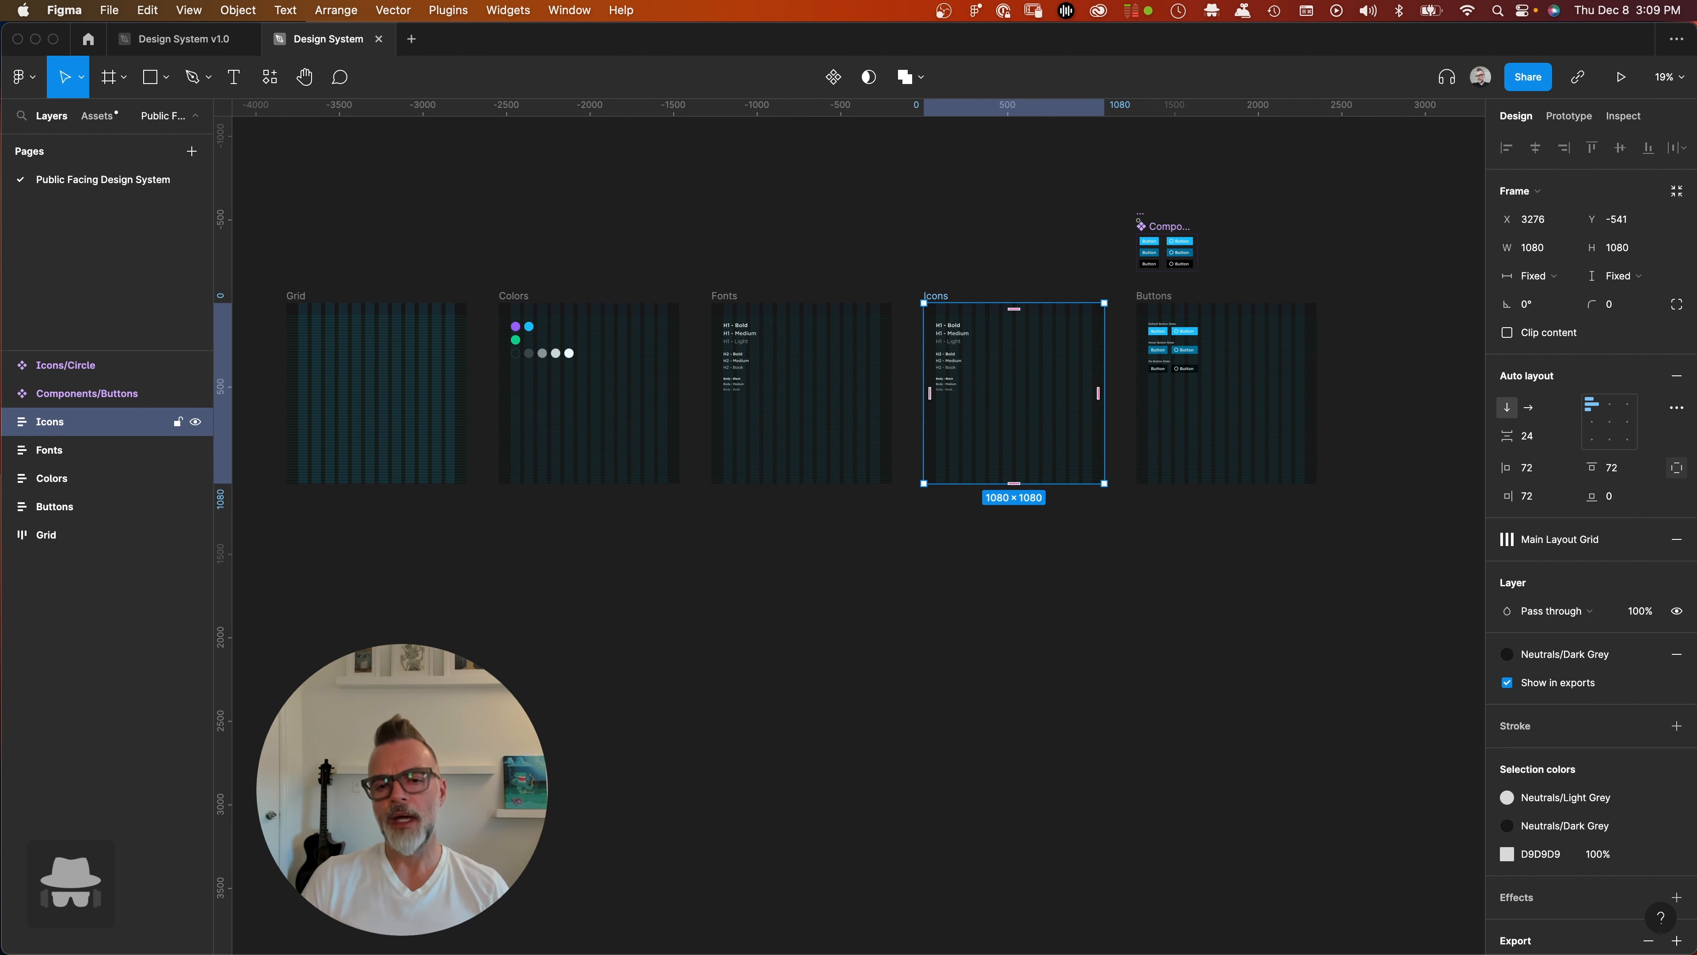
pyautogui.scroll(5, 956, 405)
pyautogui.click(982, 253)
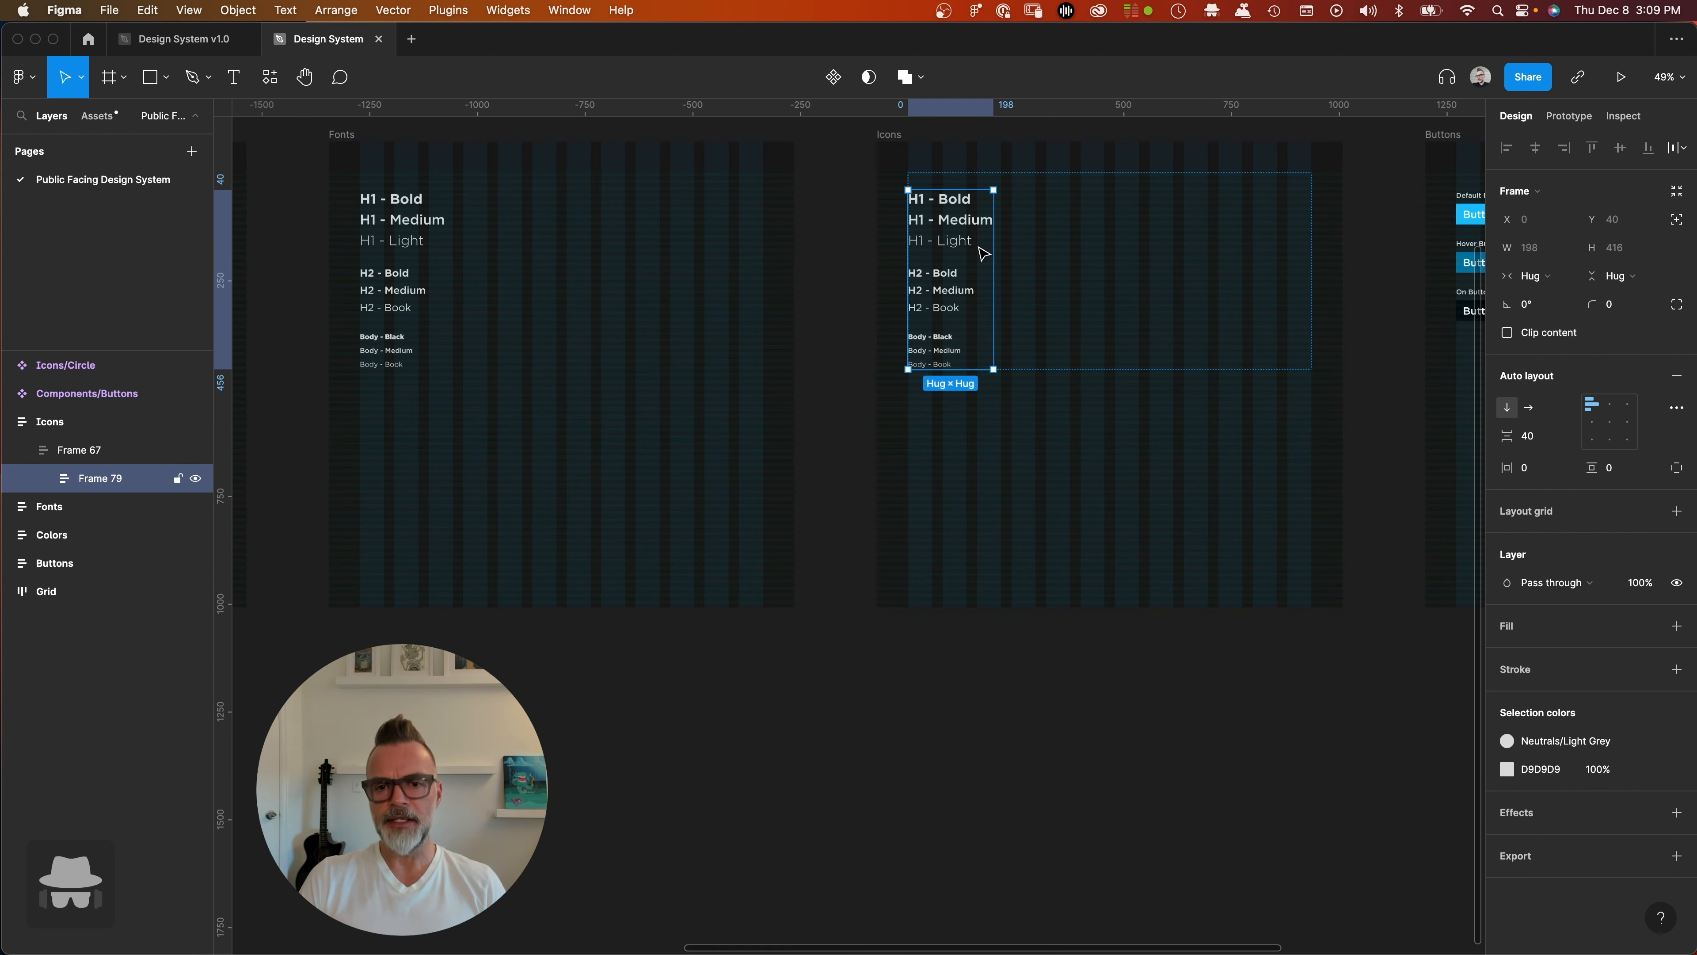
pyautogui.press('Delete')
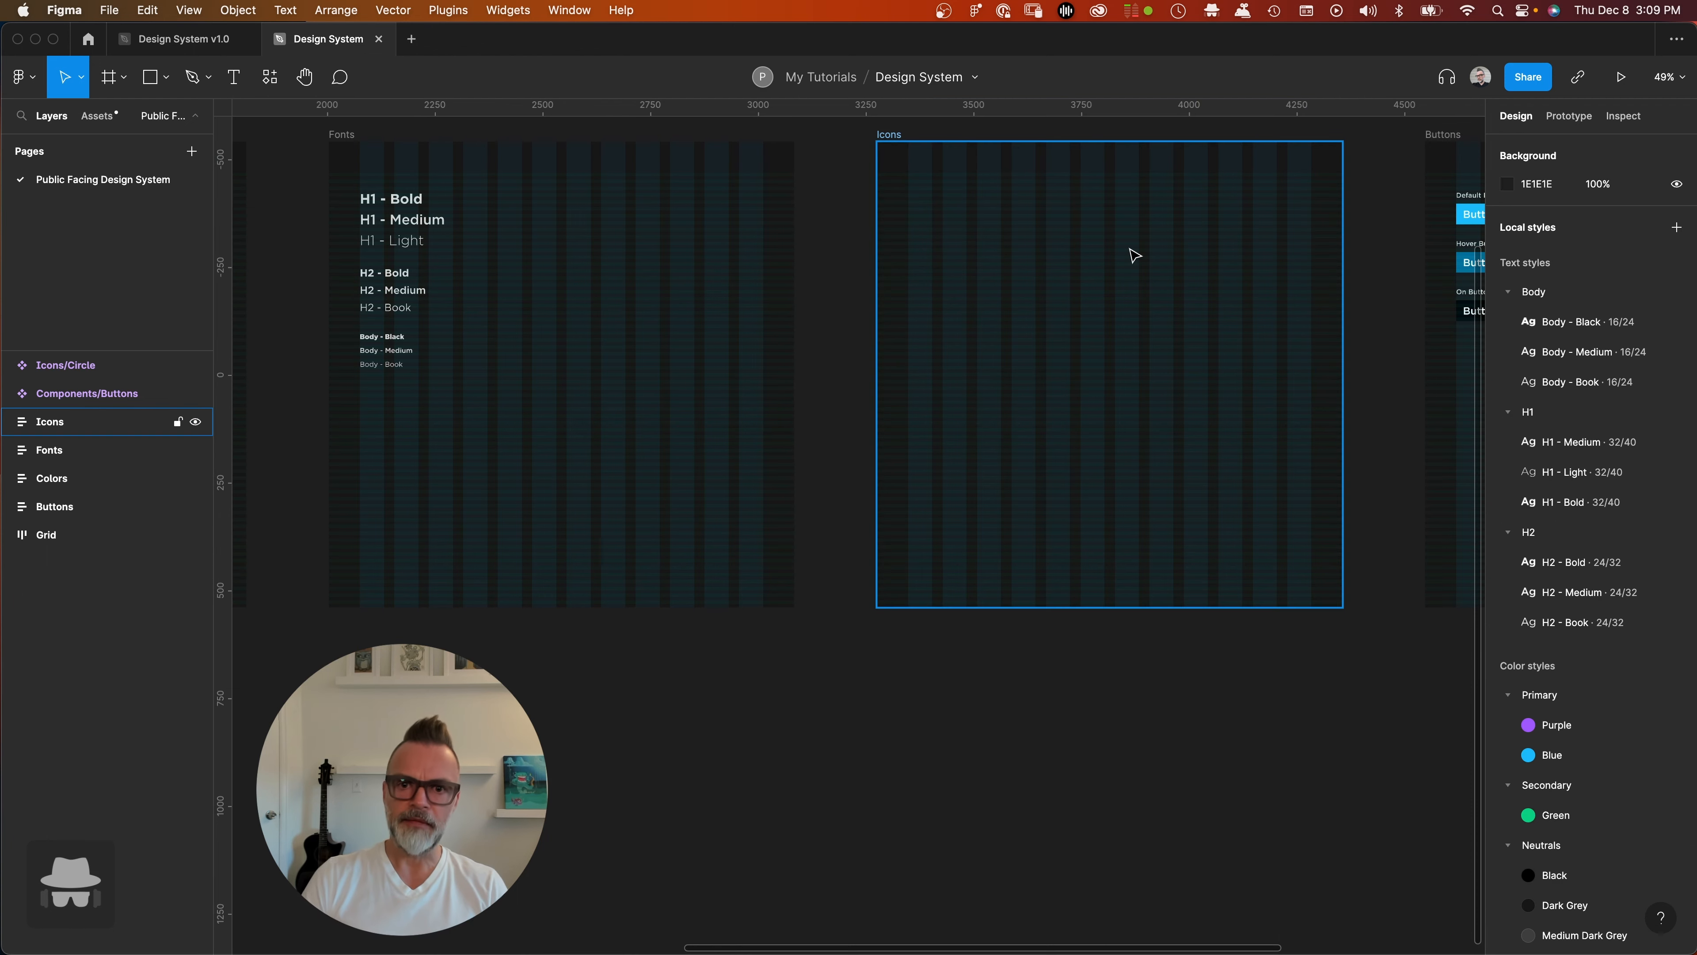
# - Create a 100 × 100 frame on the empty canvas above the Icons frame and duplicate it alongside
pyautogui.scroll(-1, 1041, 269)
pyautogui.scroll(3, 1069, 308)
pyautogui.scroll(-5, 1070, 362)
pyautogui.scroll(6, 746, 379)
pyautogui.scroll(1, 882, 323)
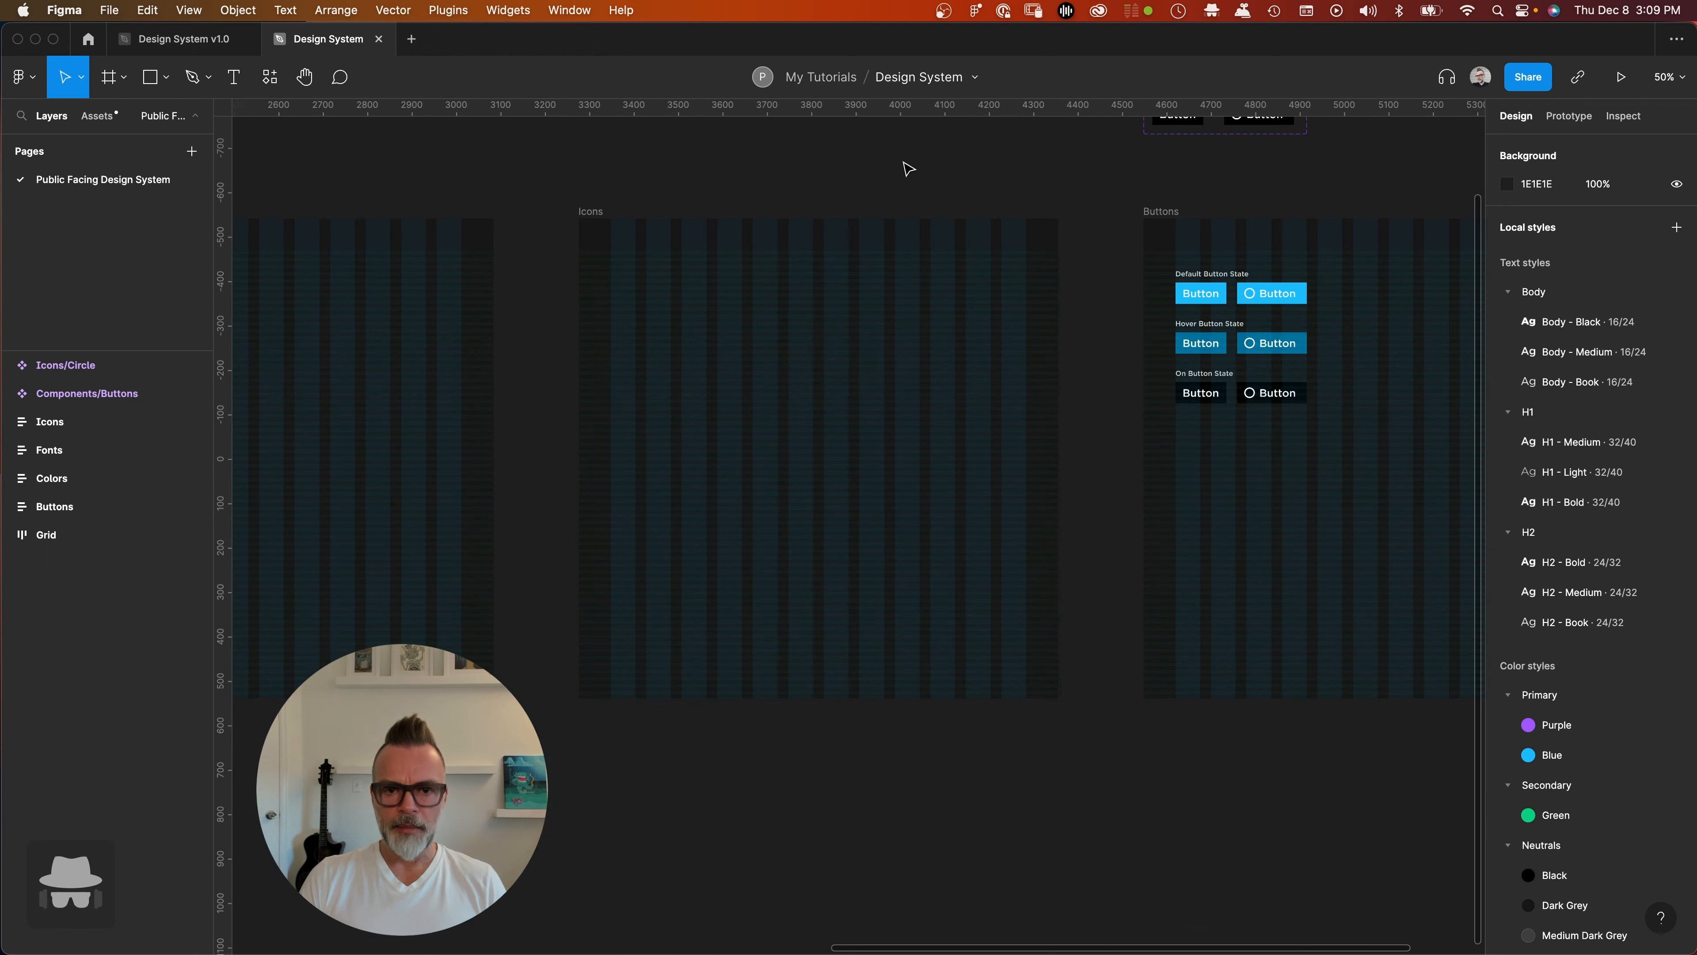
pyautogui.scroll(-1, 936, 318)
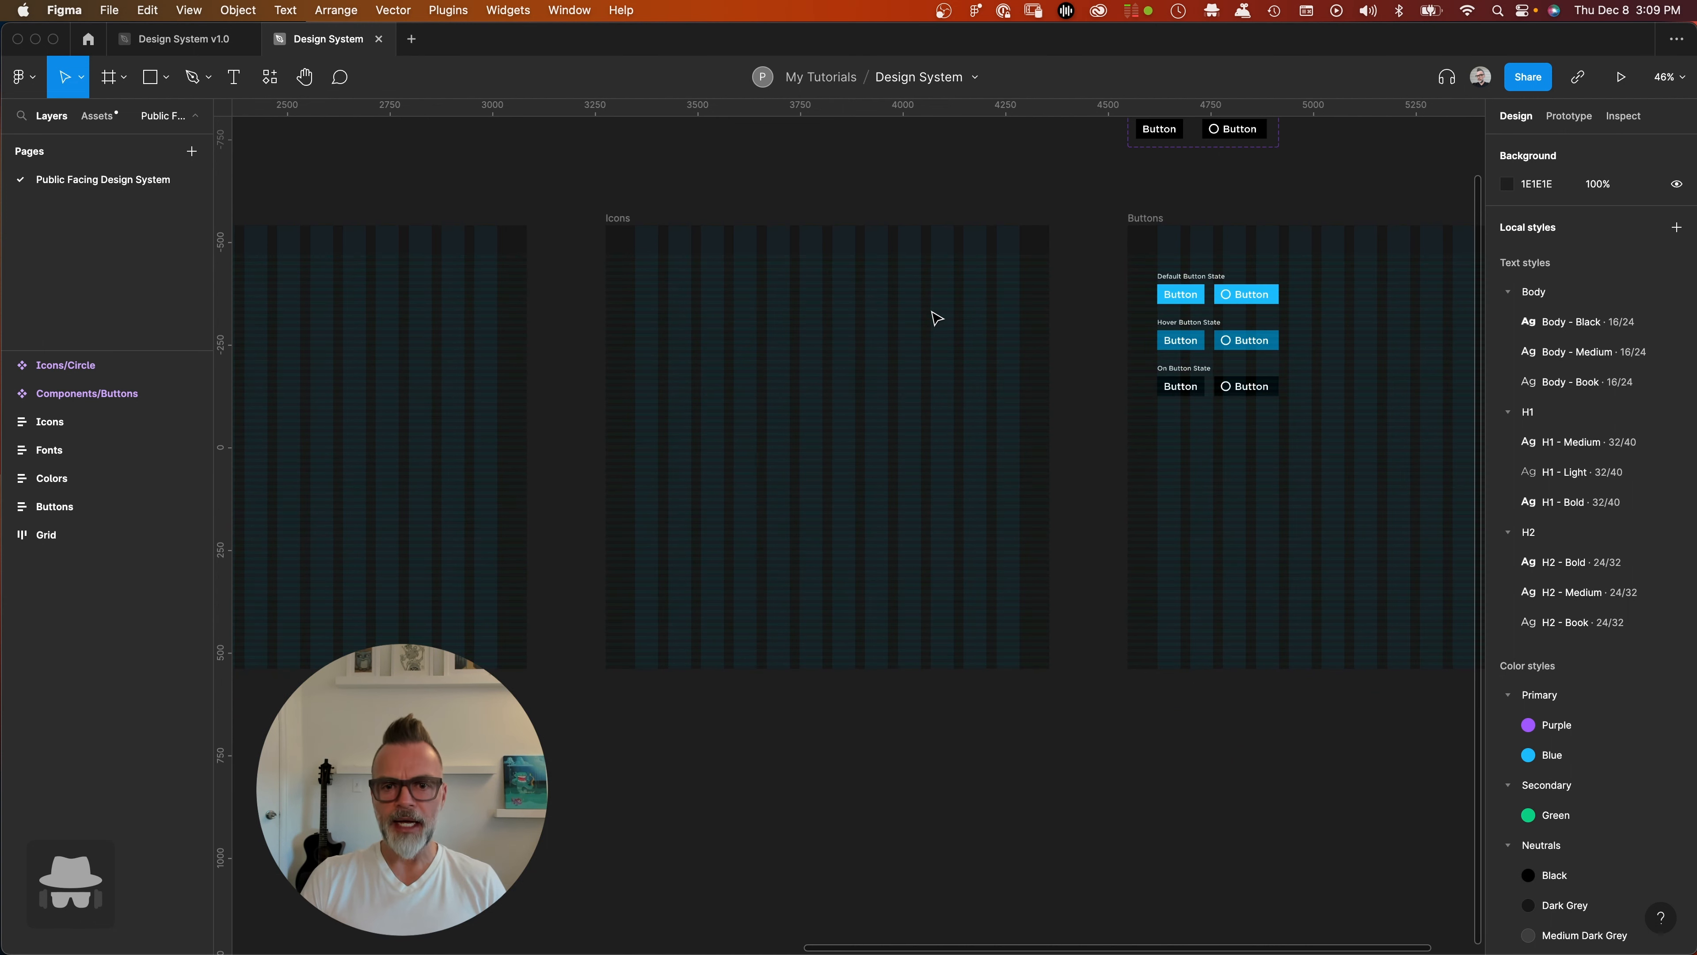
pyautogui.scroll(3, 922, 301)
pyautogui.scroll(2, 960, 265)
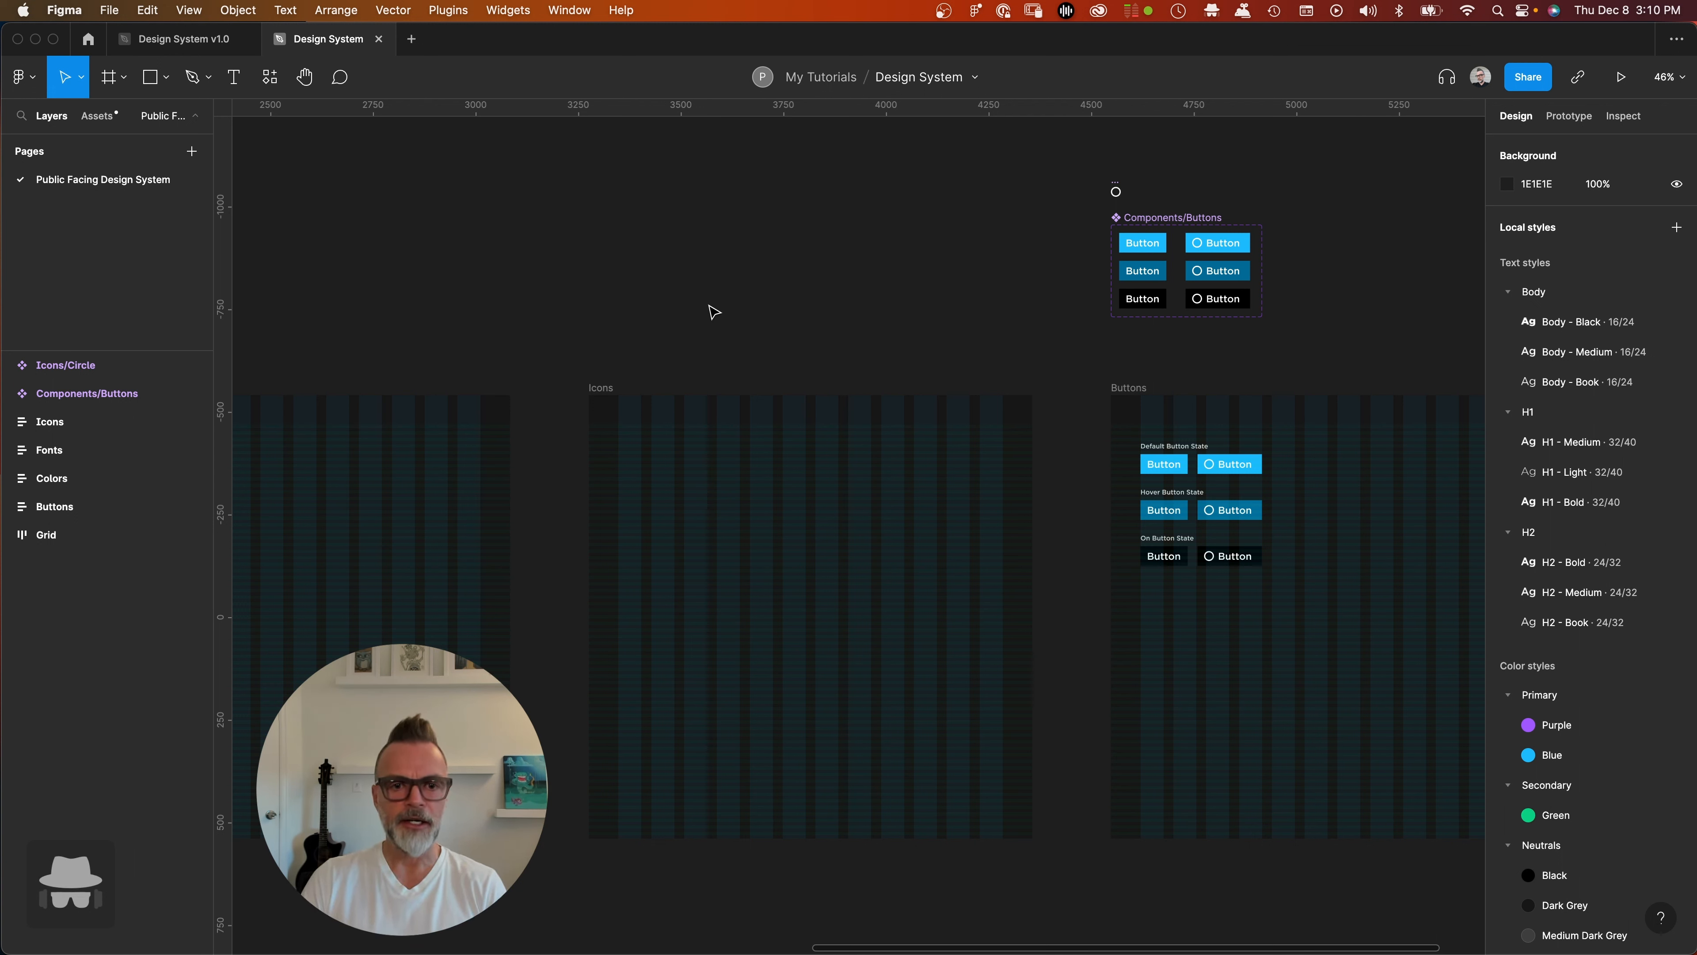
pyautogui.press('f')
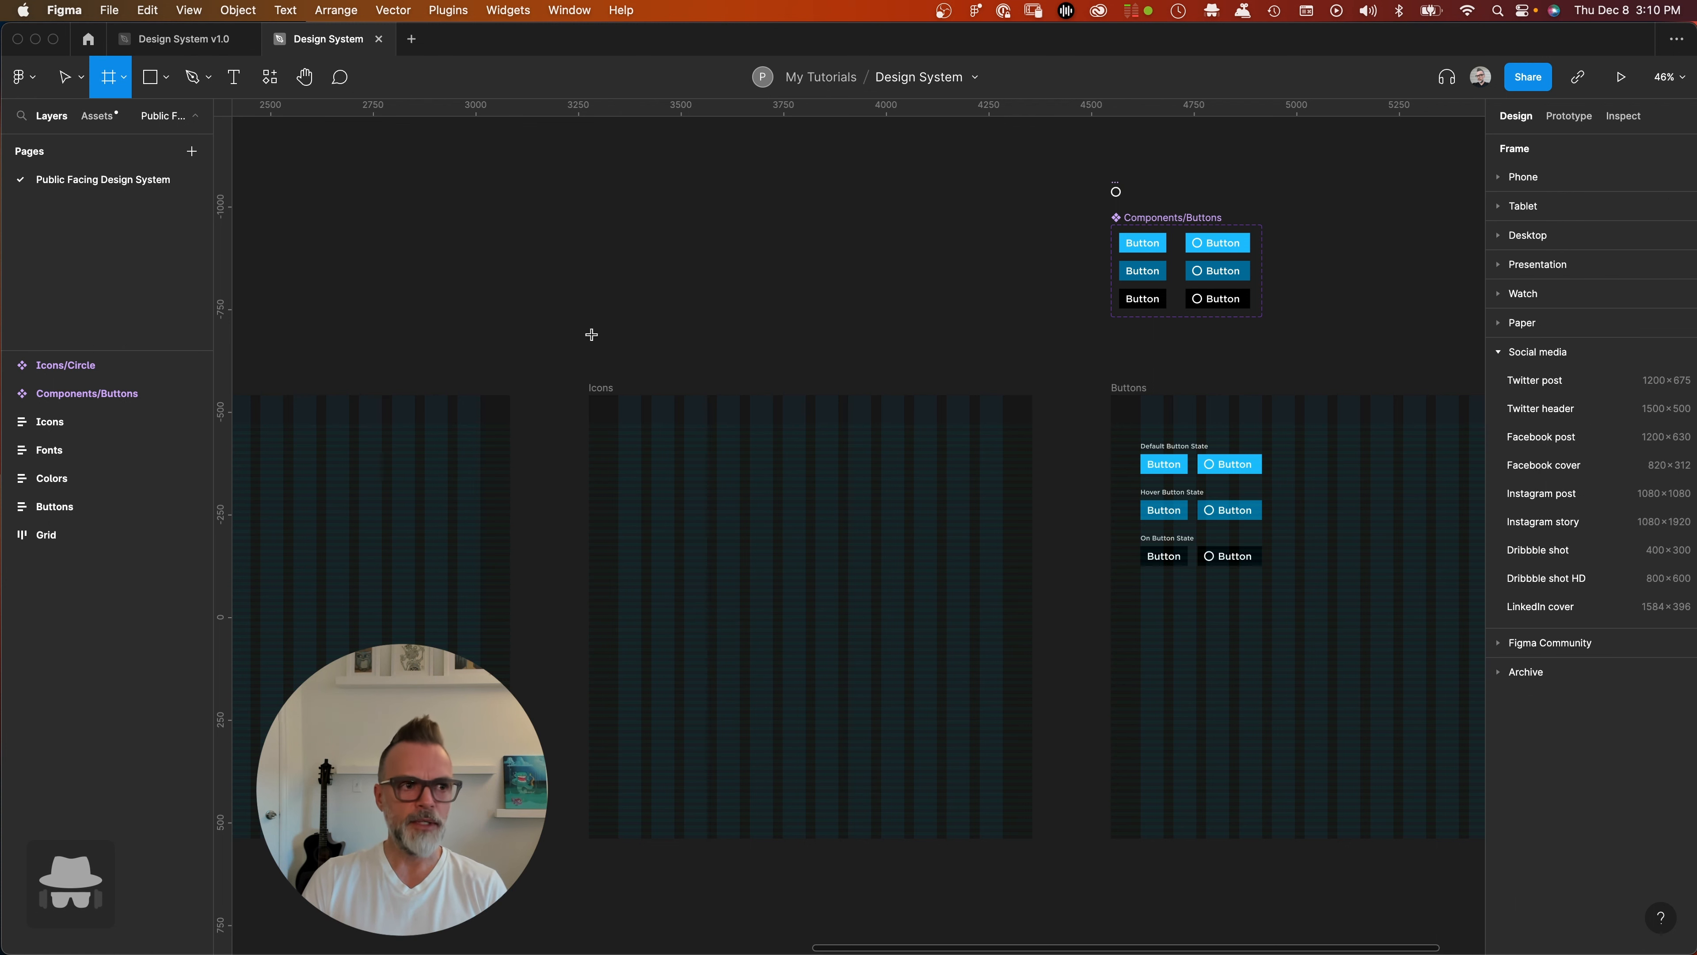
pyautogui.click(805, 251)
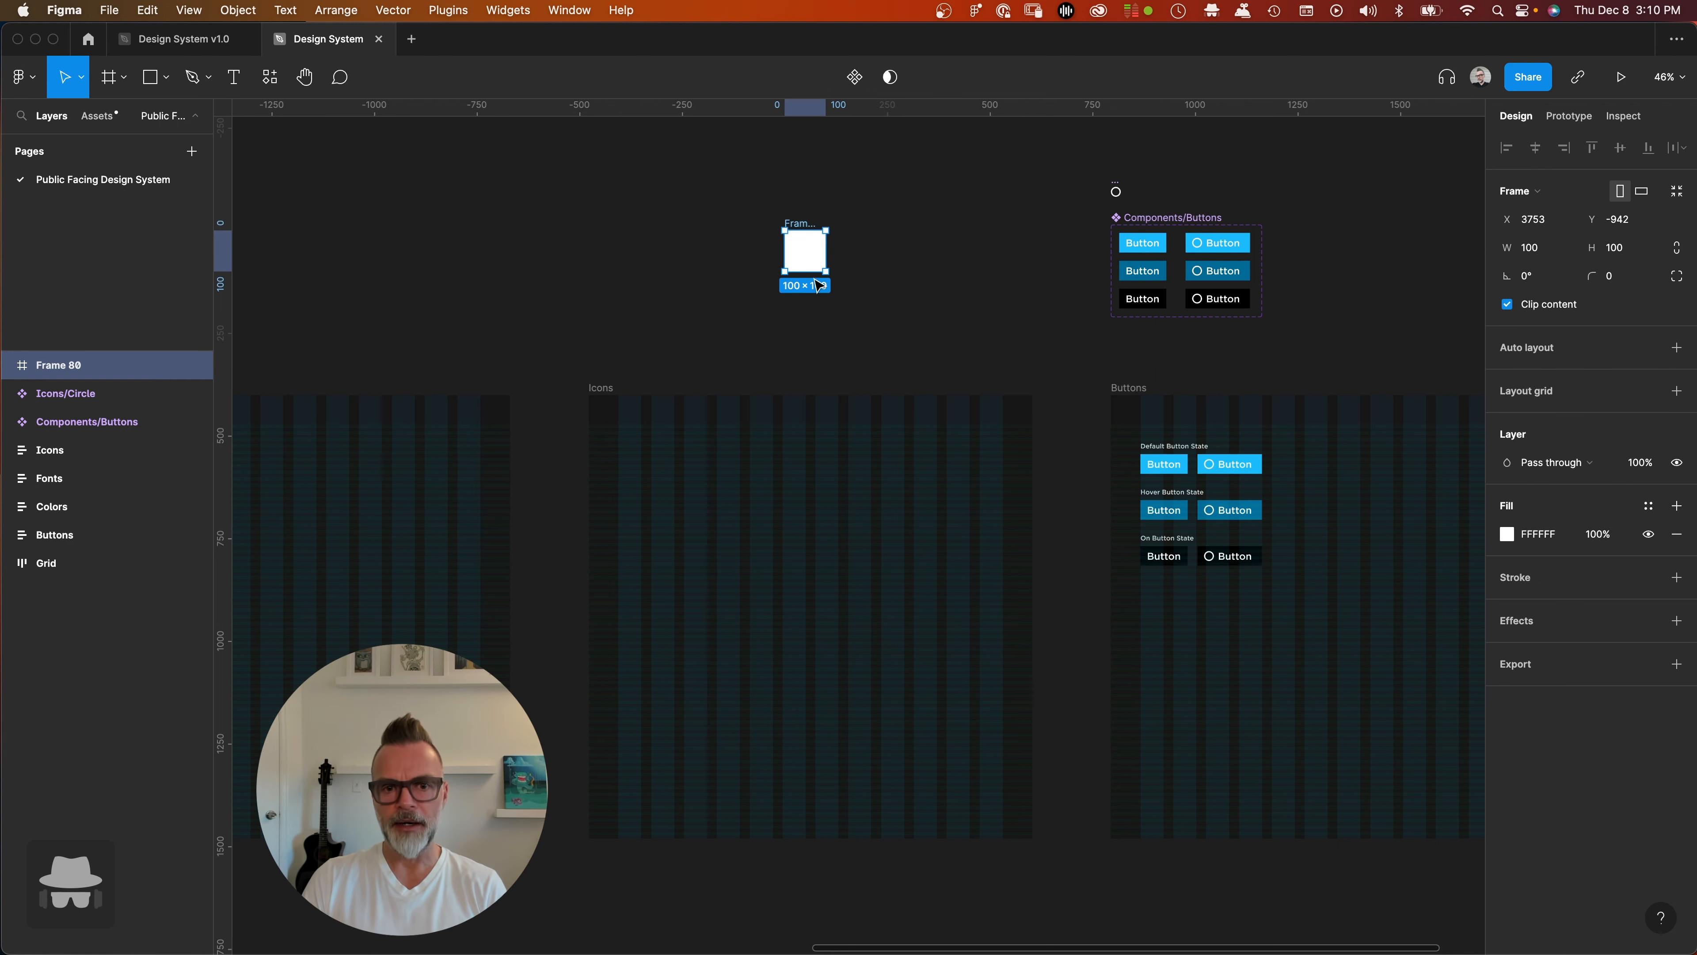
pyautogui.moveTo(794, 228); pyautogui.dragTo(748, 248)
pyautogui.click(822, 220)
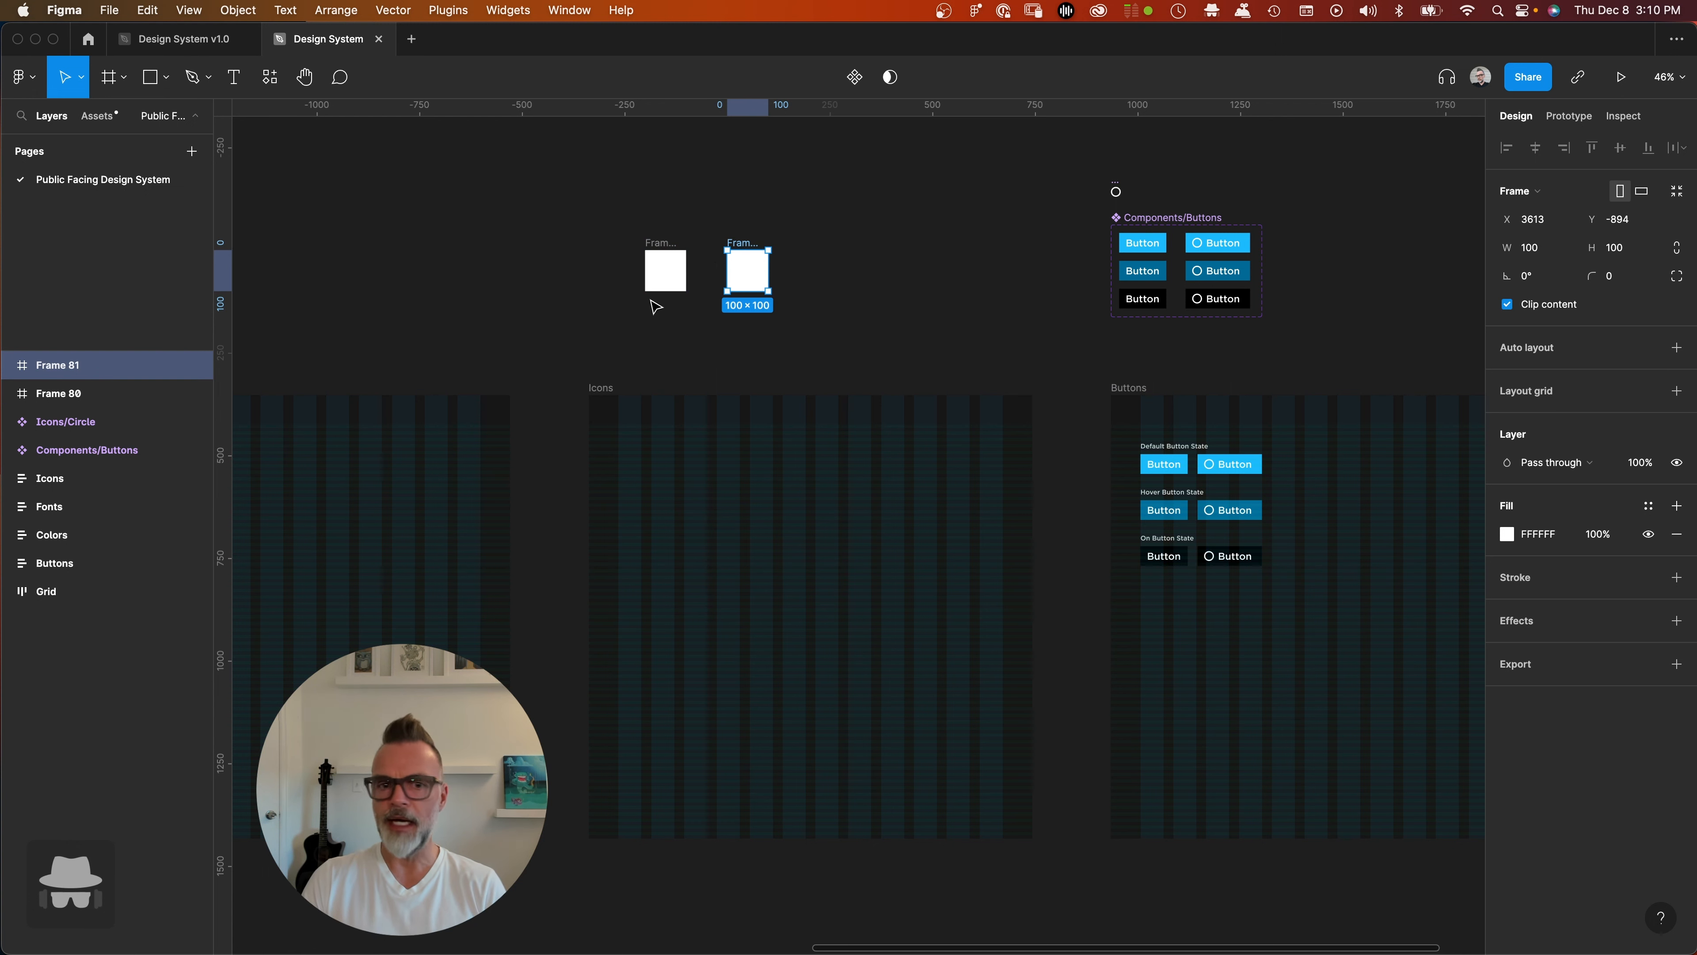
# - Rename the duplicated square frame as Micro and the original square frame as Small
pyautogui.doubleClick(744, 241)
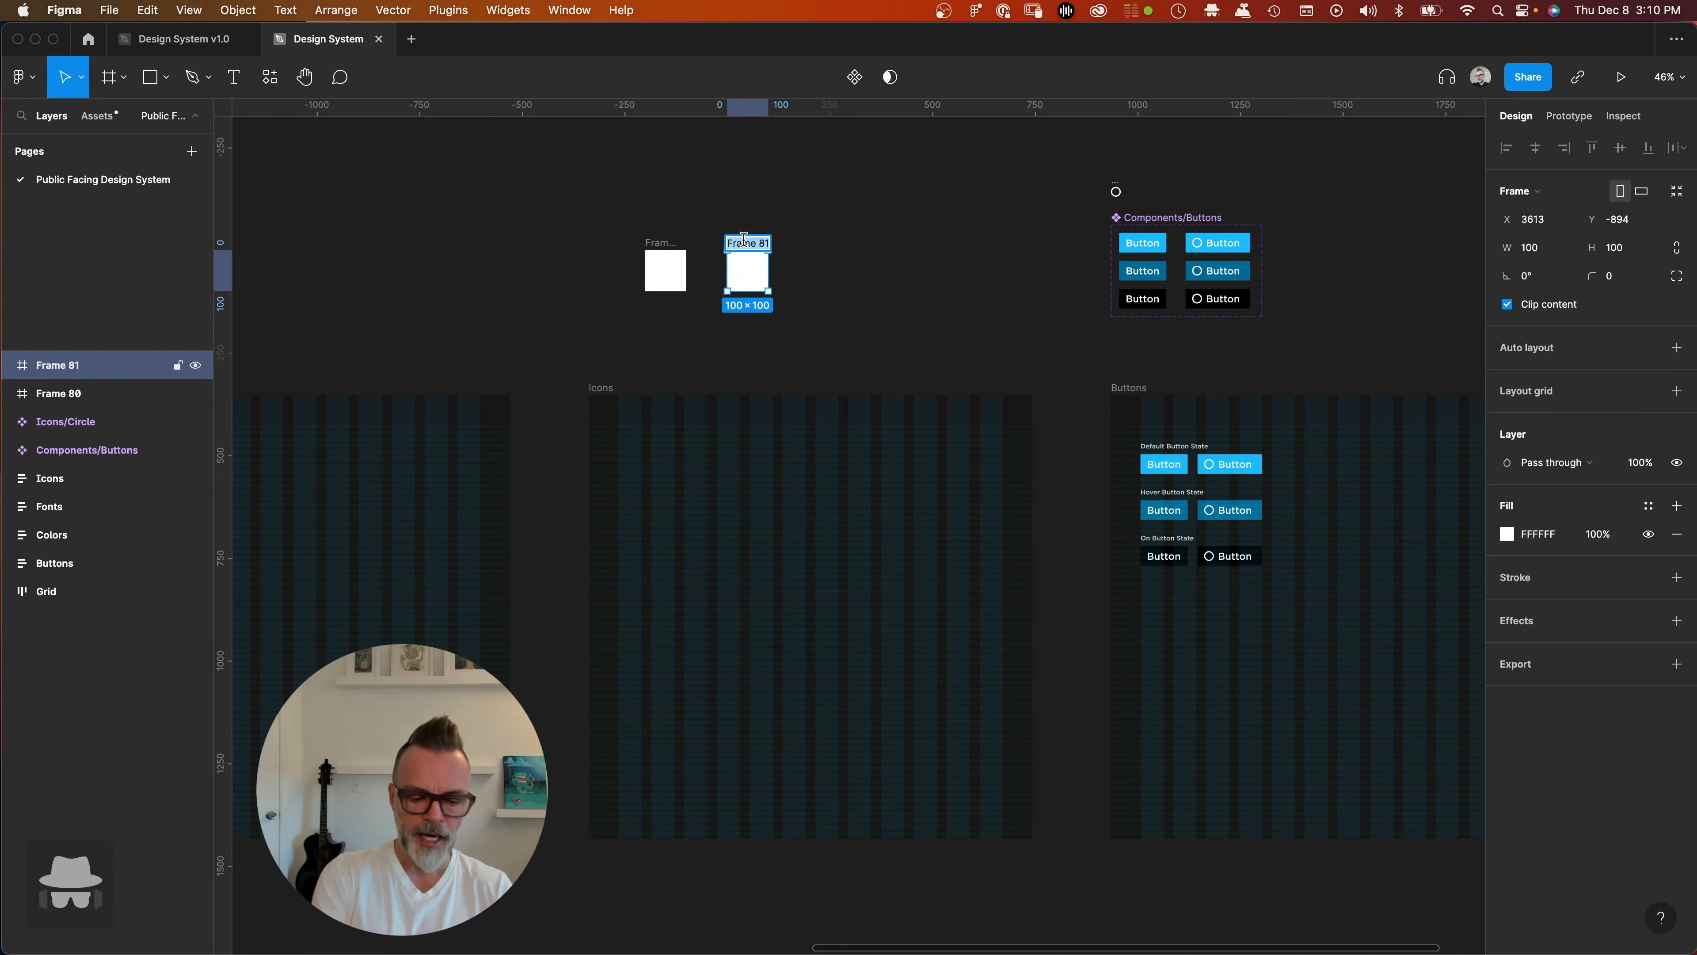
pyautogui.write('Mid')
pyautogui.write('ro')
pyautogui.press('Return')
pyautogui.doubleClick(662, 241)
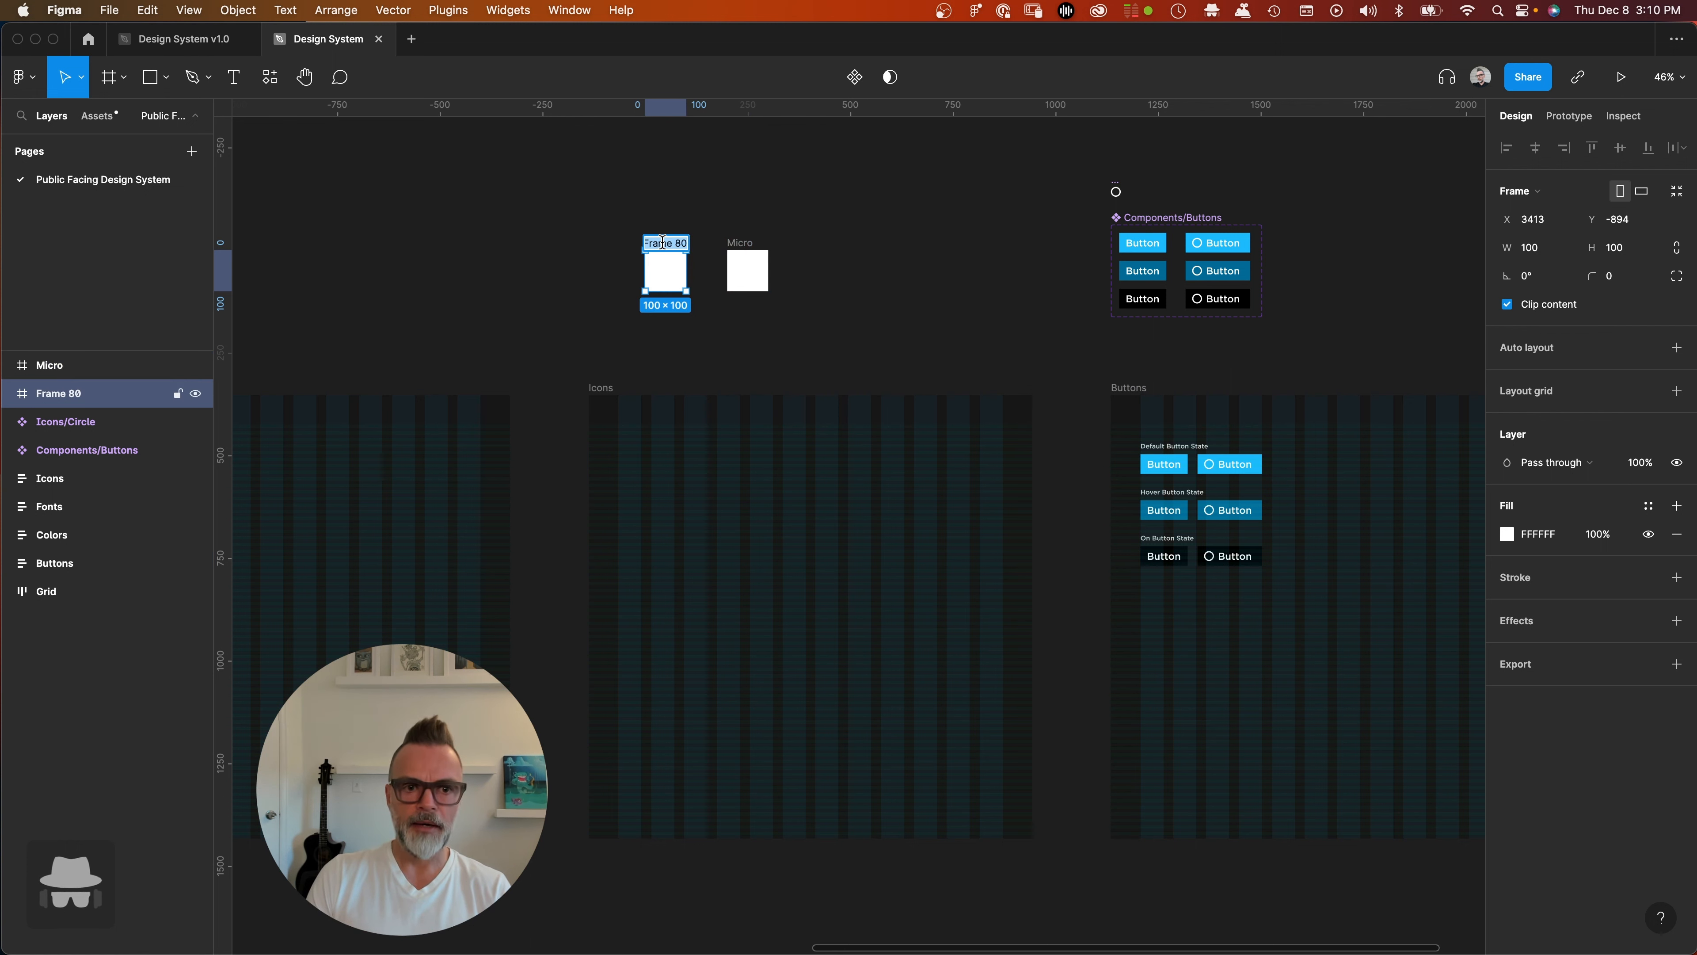
pyautogui.write('Sm')
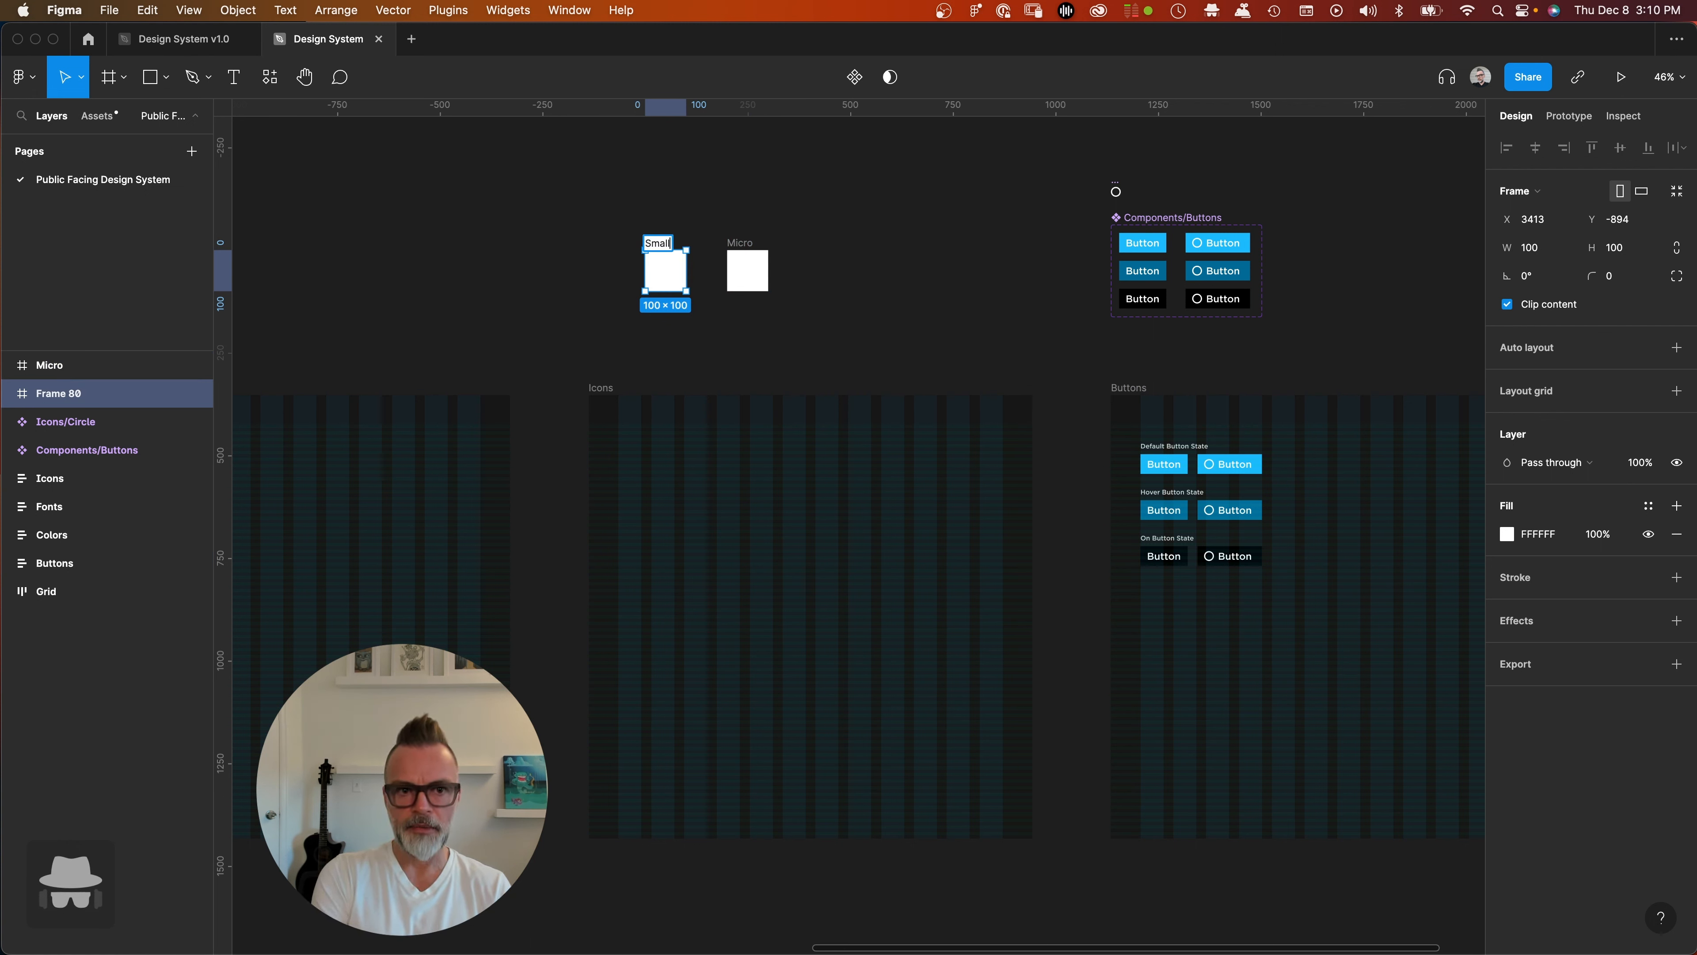
pyautogui.write('all')
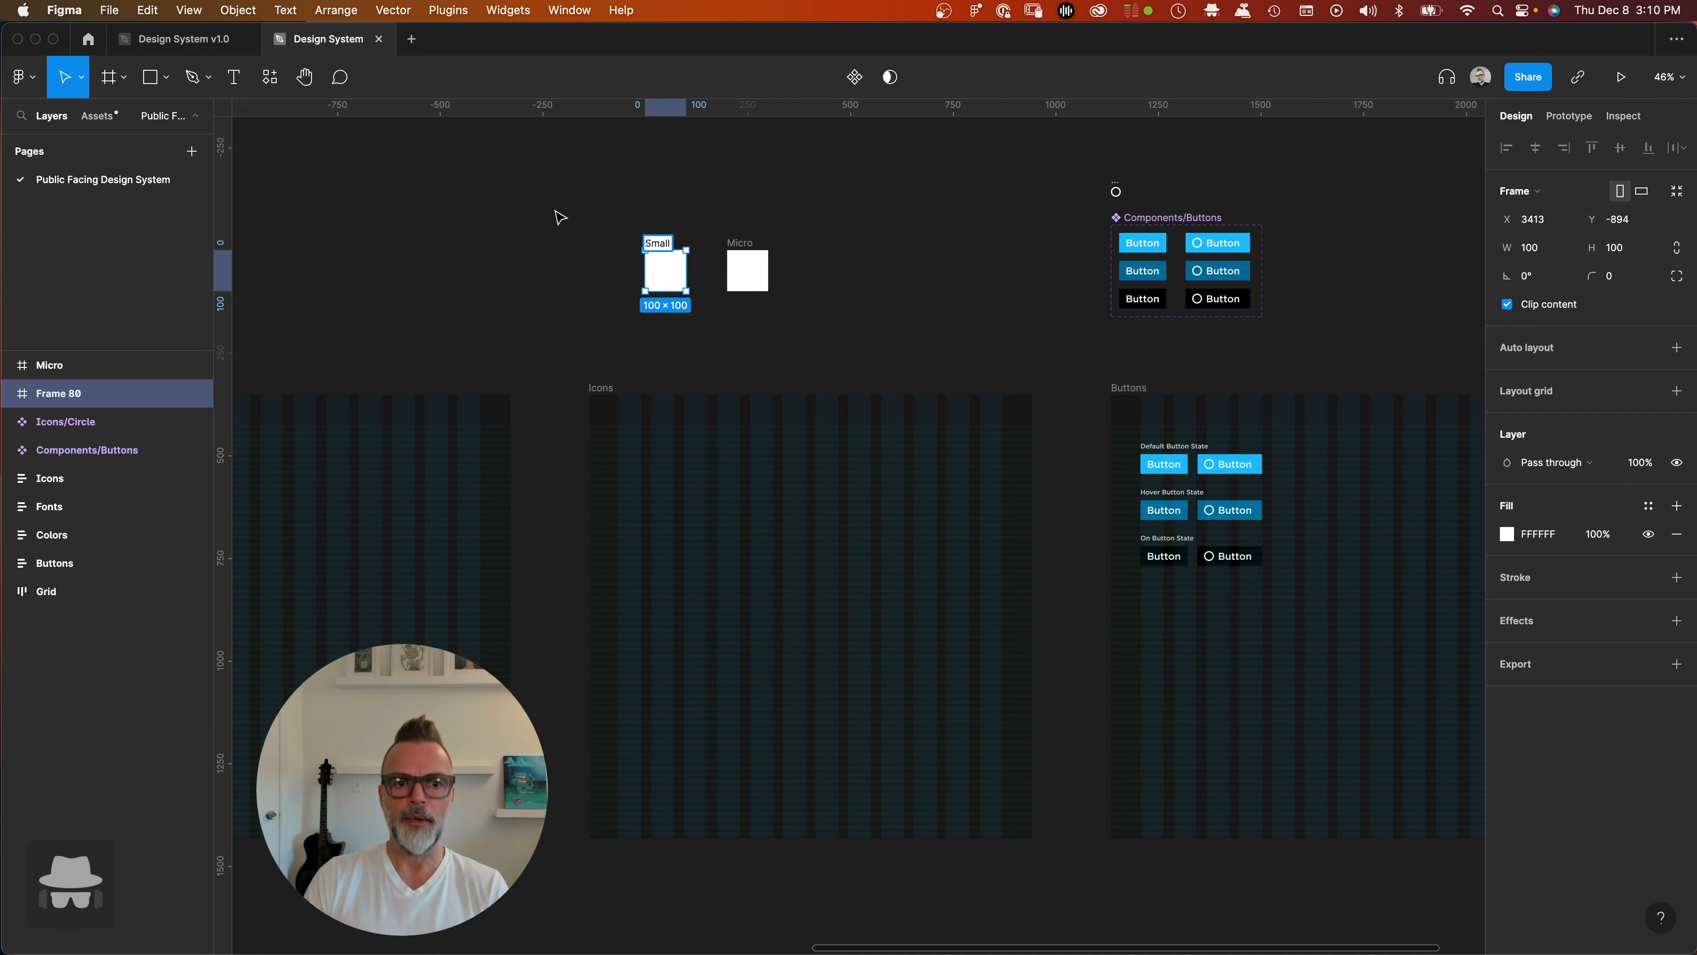
pyautogui.click(663, 198)
# - Resize the Micro frame to 16 × 16 and remove its white fill
pyautogui.click(753, 251)
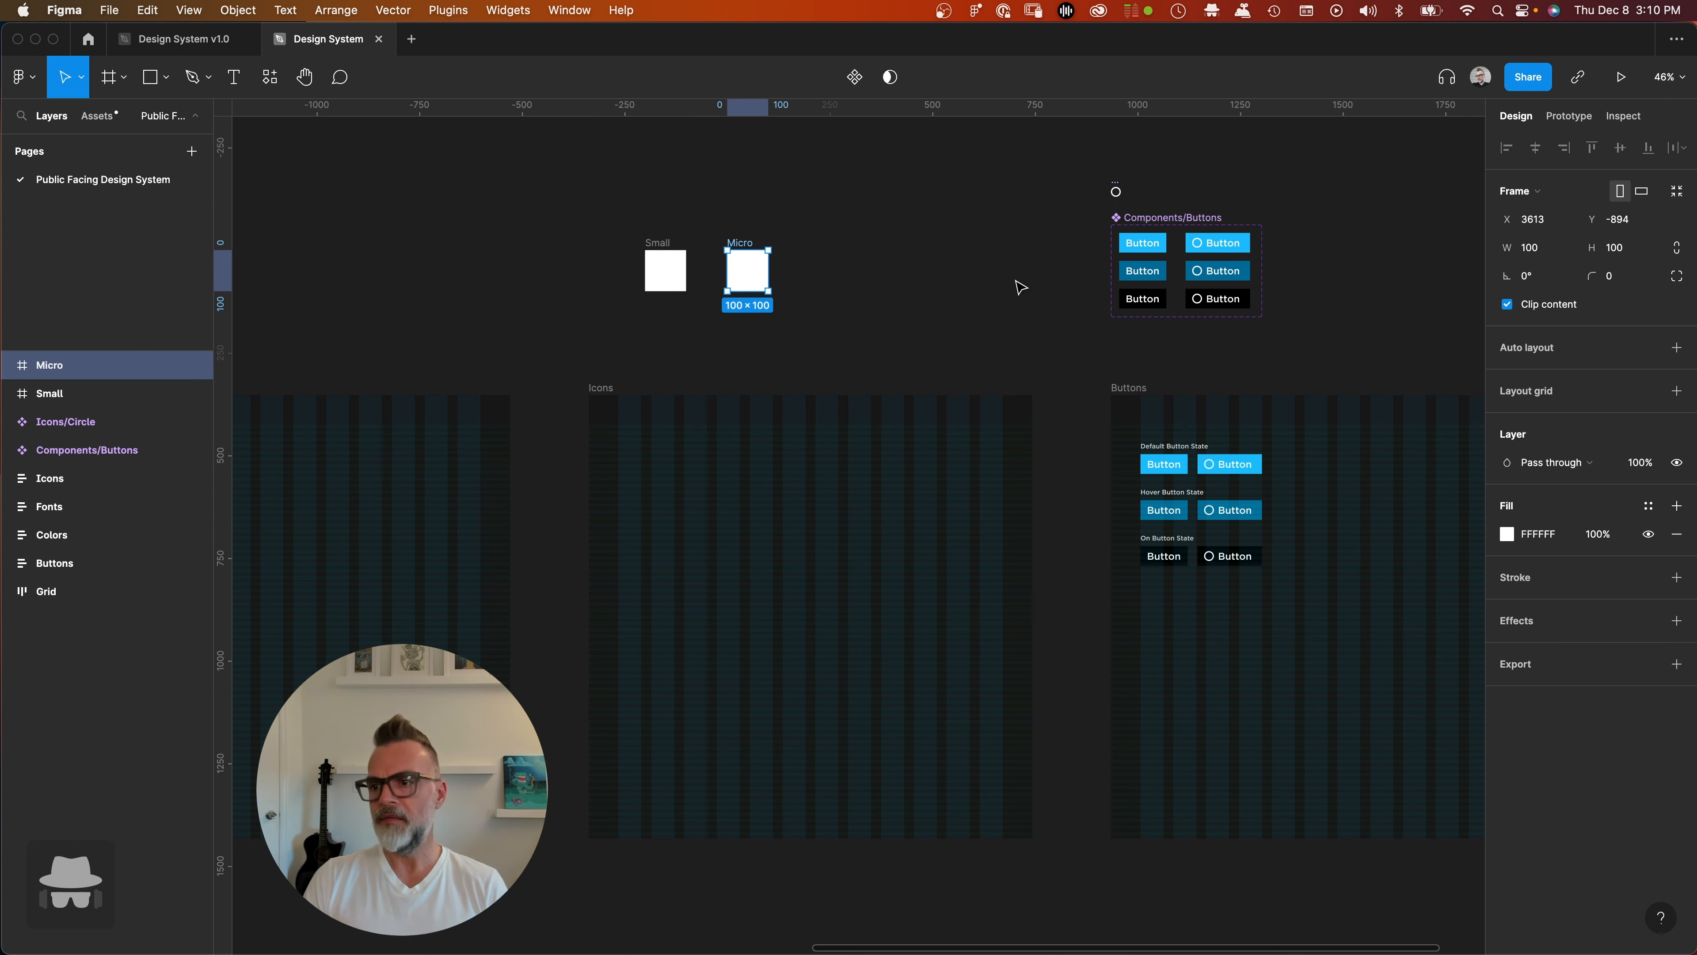
pyautogui.click(1536, 249)
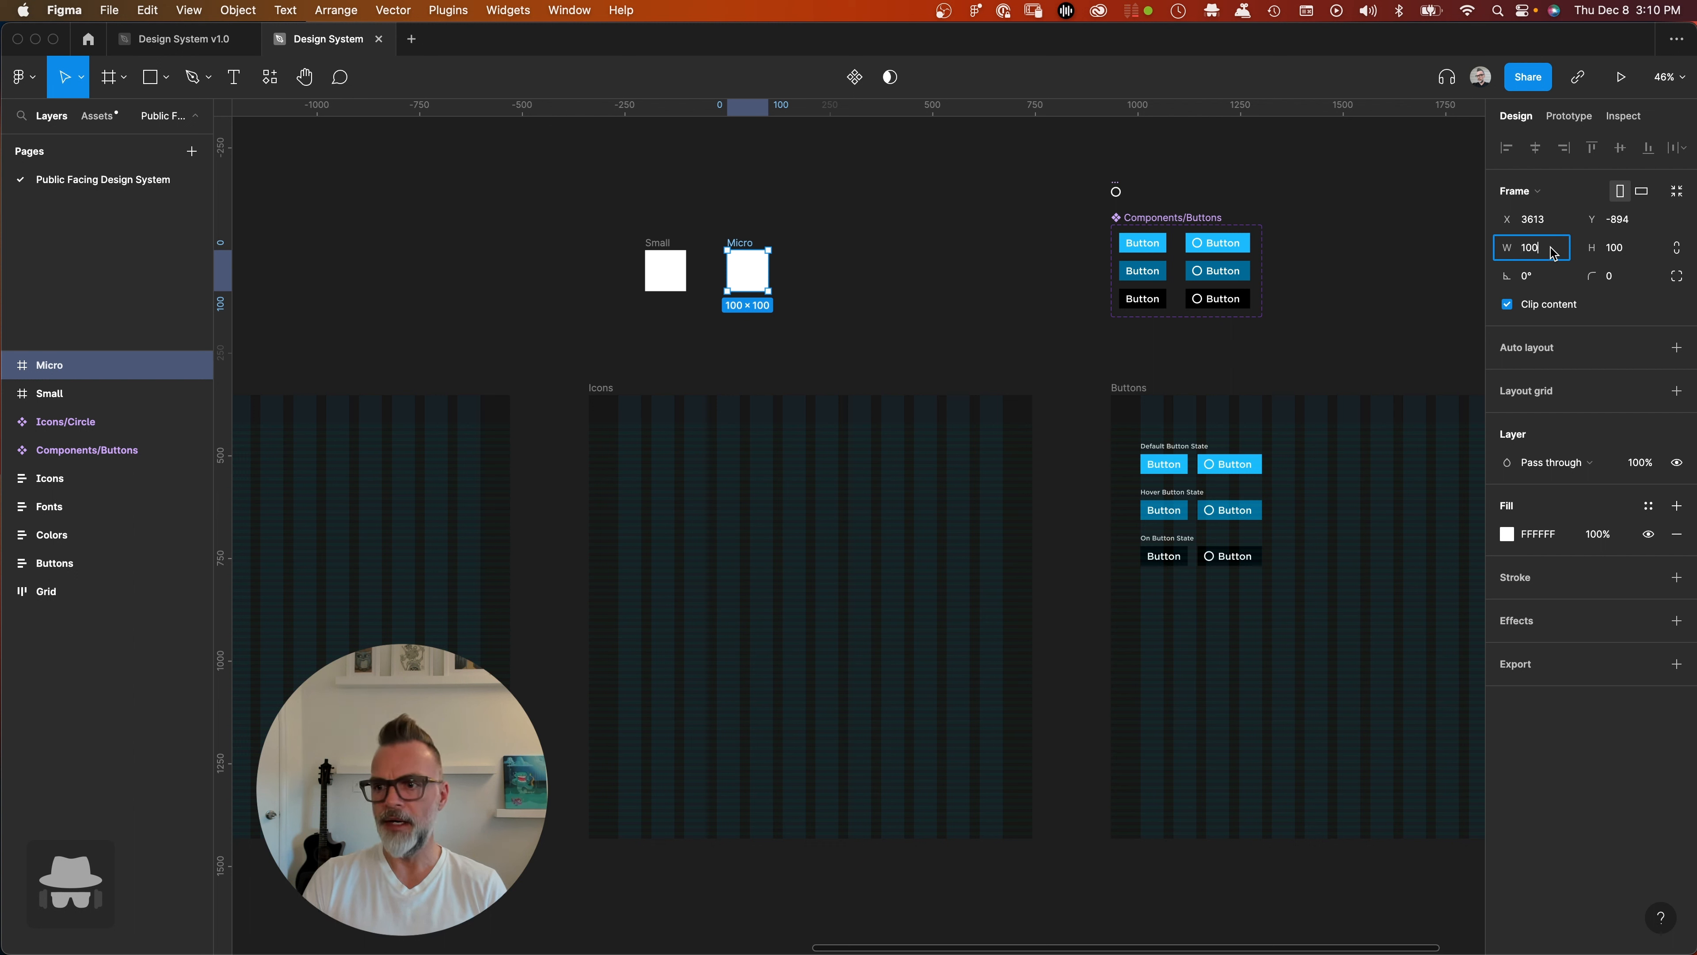
pyautogui.write('16')
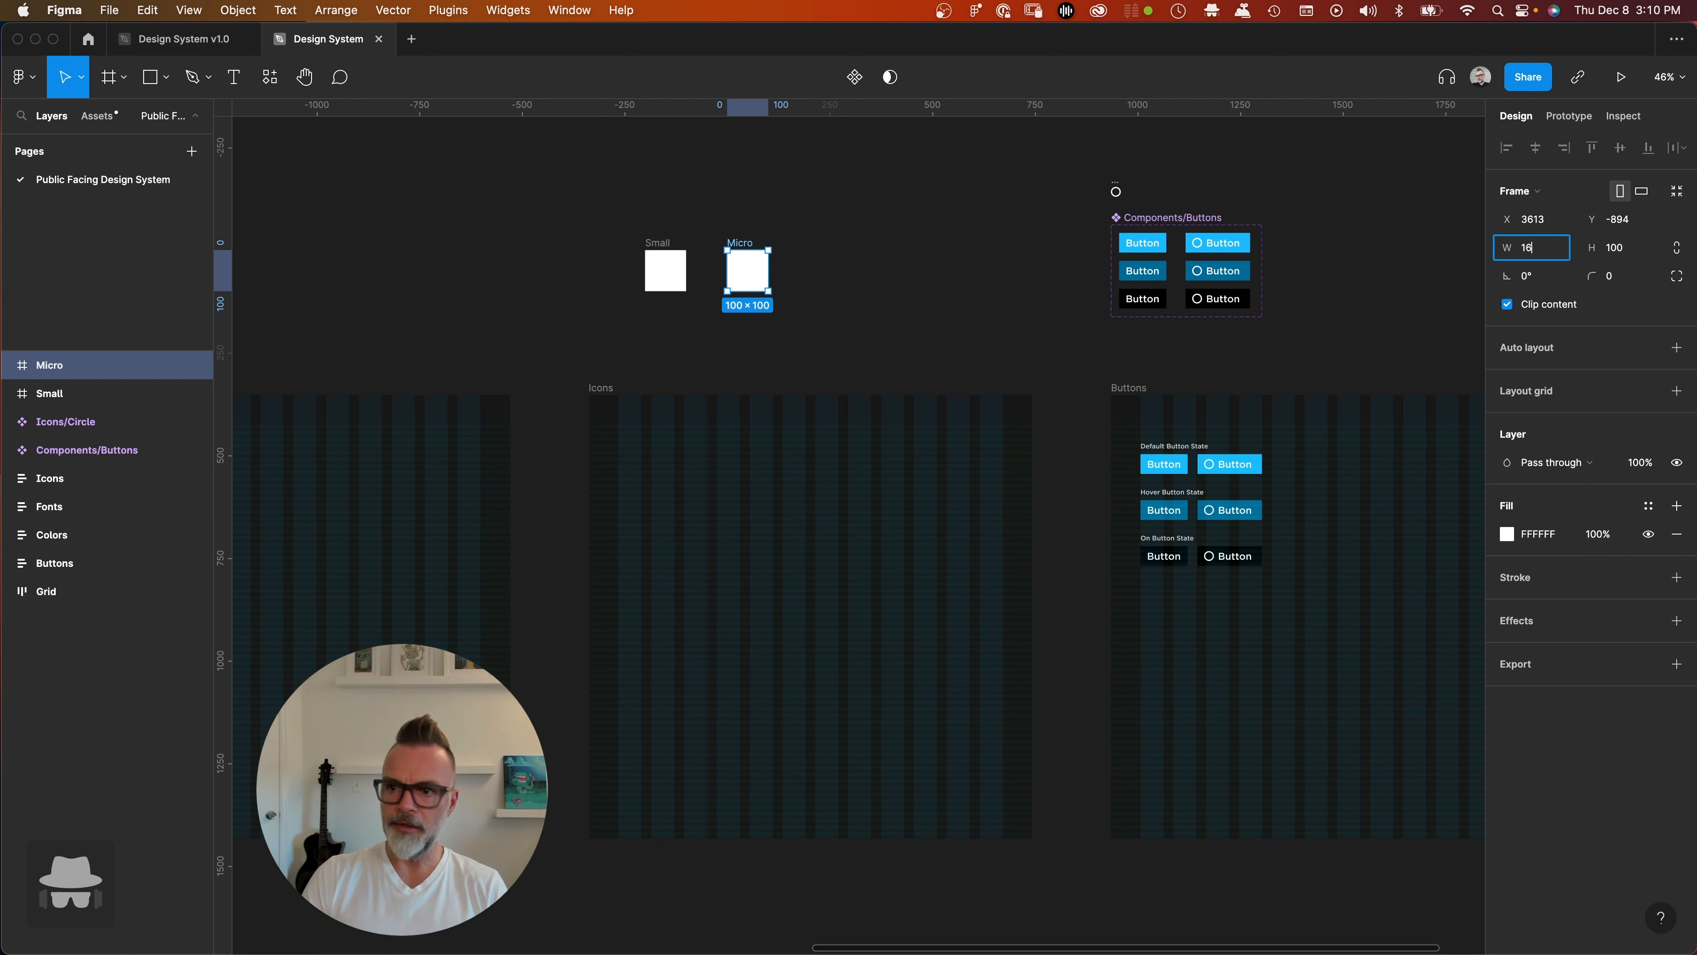
pyautogui.press('Tab')
pyautogui.write('16')
pyautogui.press('Return')
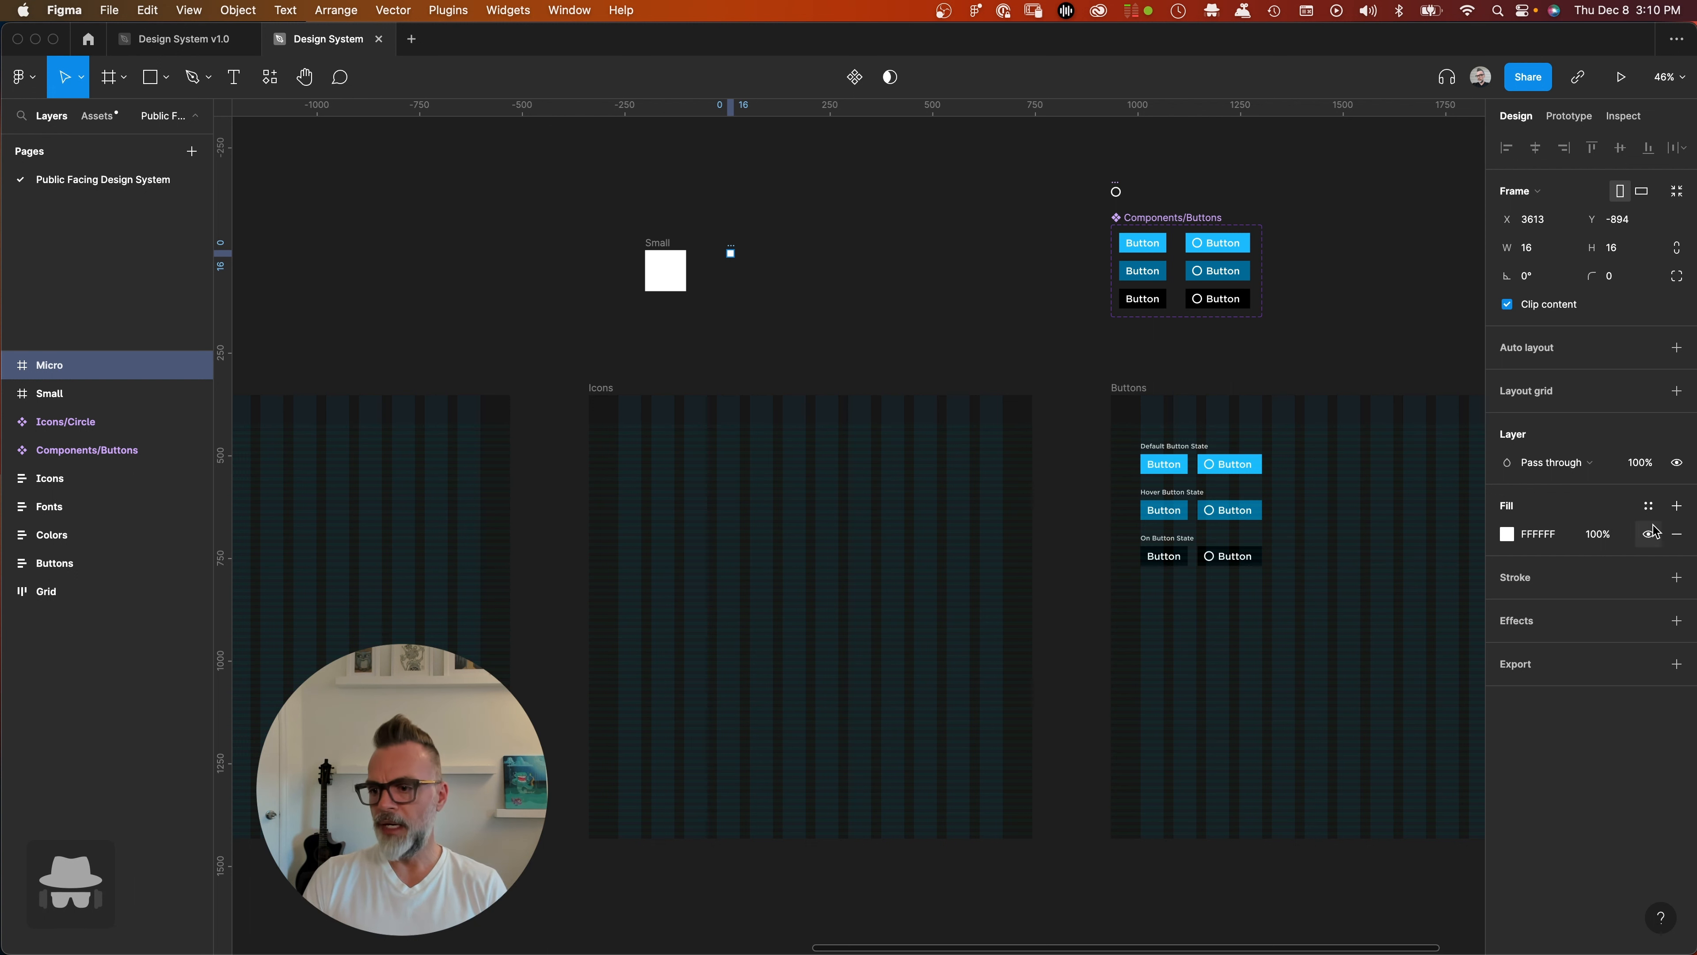
pyautogui.click(1677, 533)
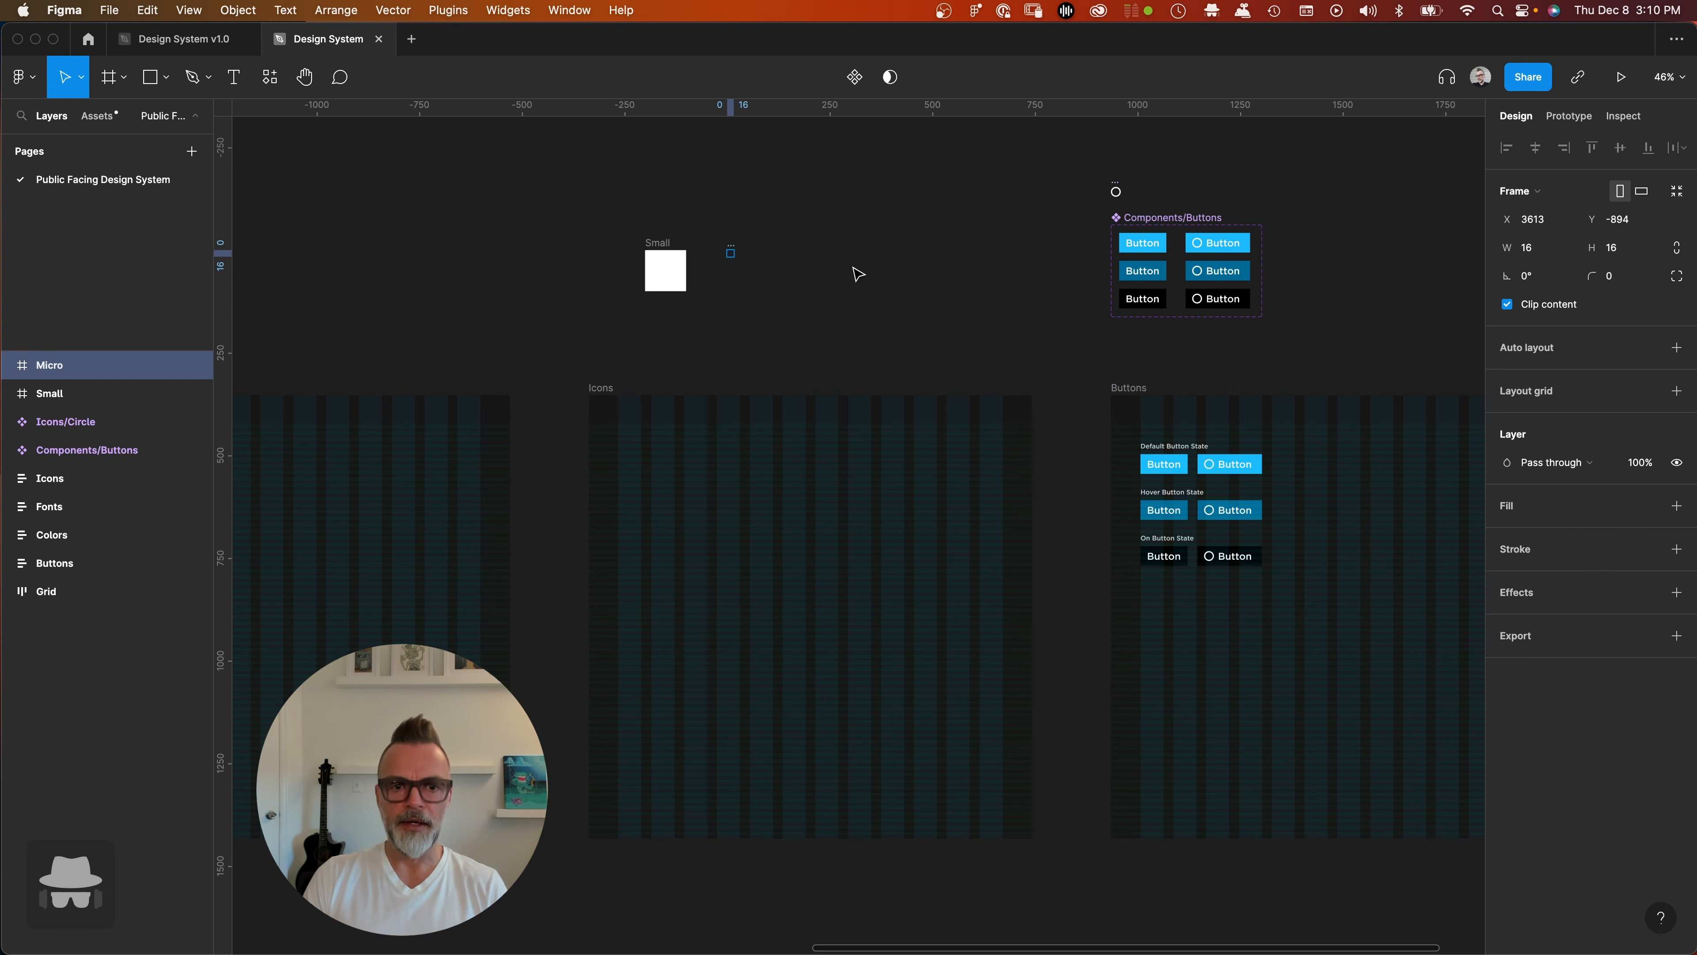
pyautogui.scroll(5, 741, 266)
pyautogui.scroll(4, 736, 260)
pyautogui.scroll(-4, 731, 210)
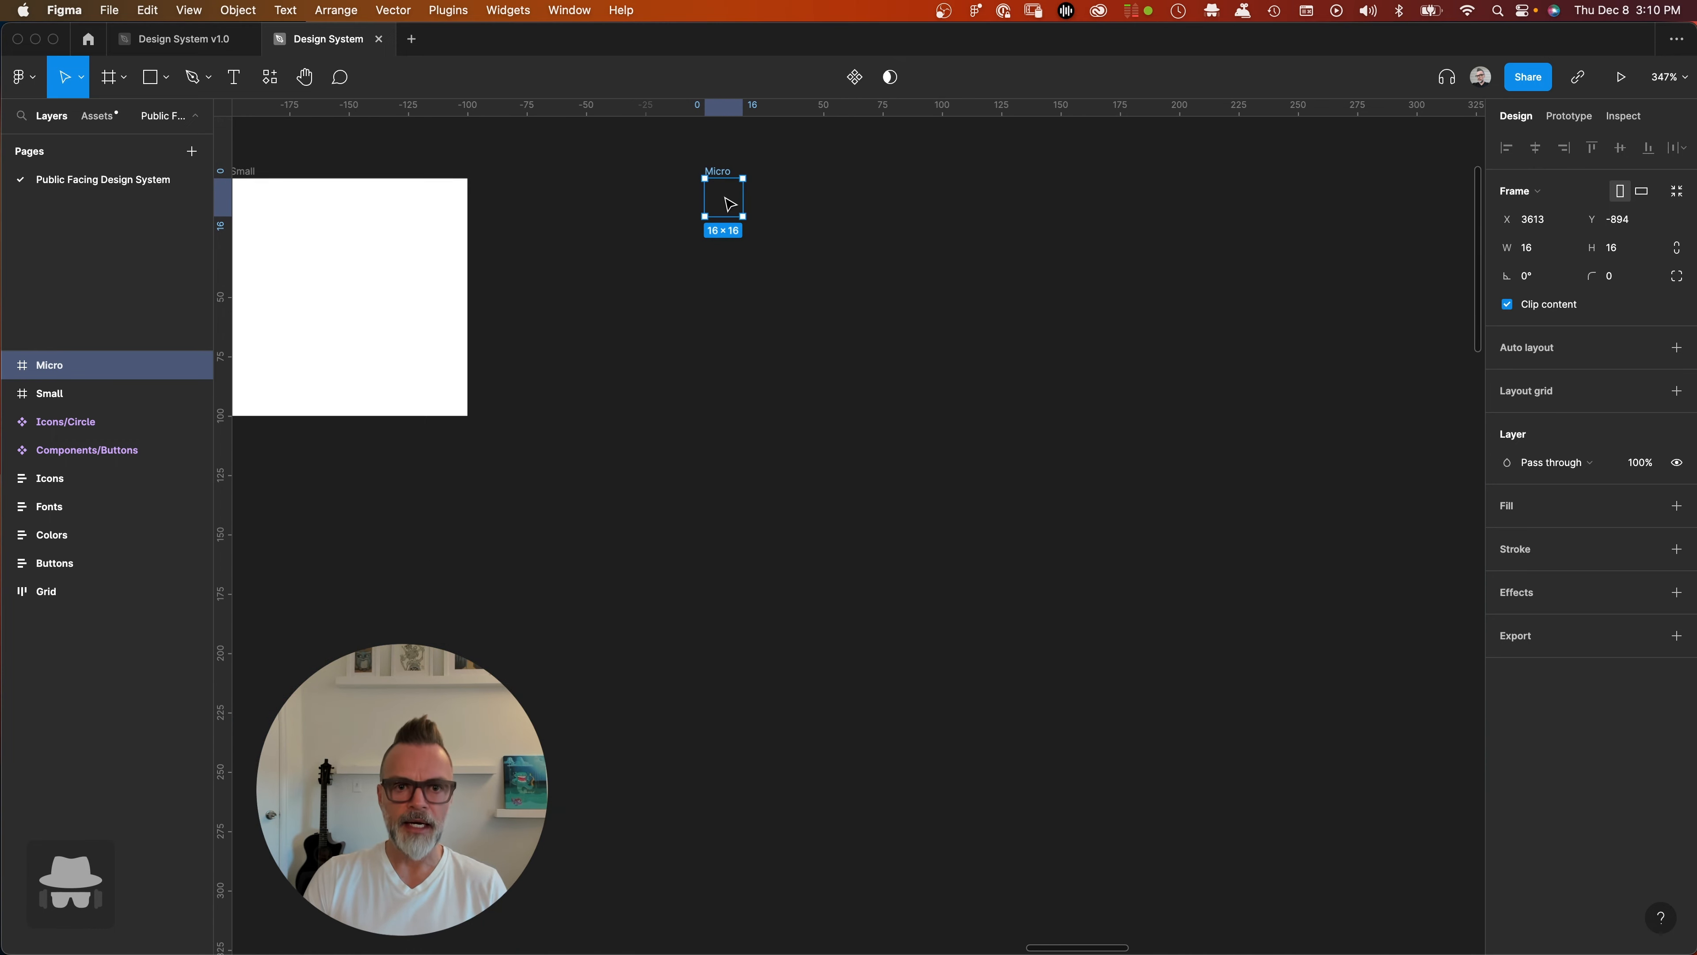
pyautogui.scroll(-4, 732, 212)
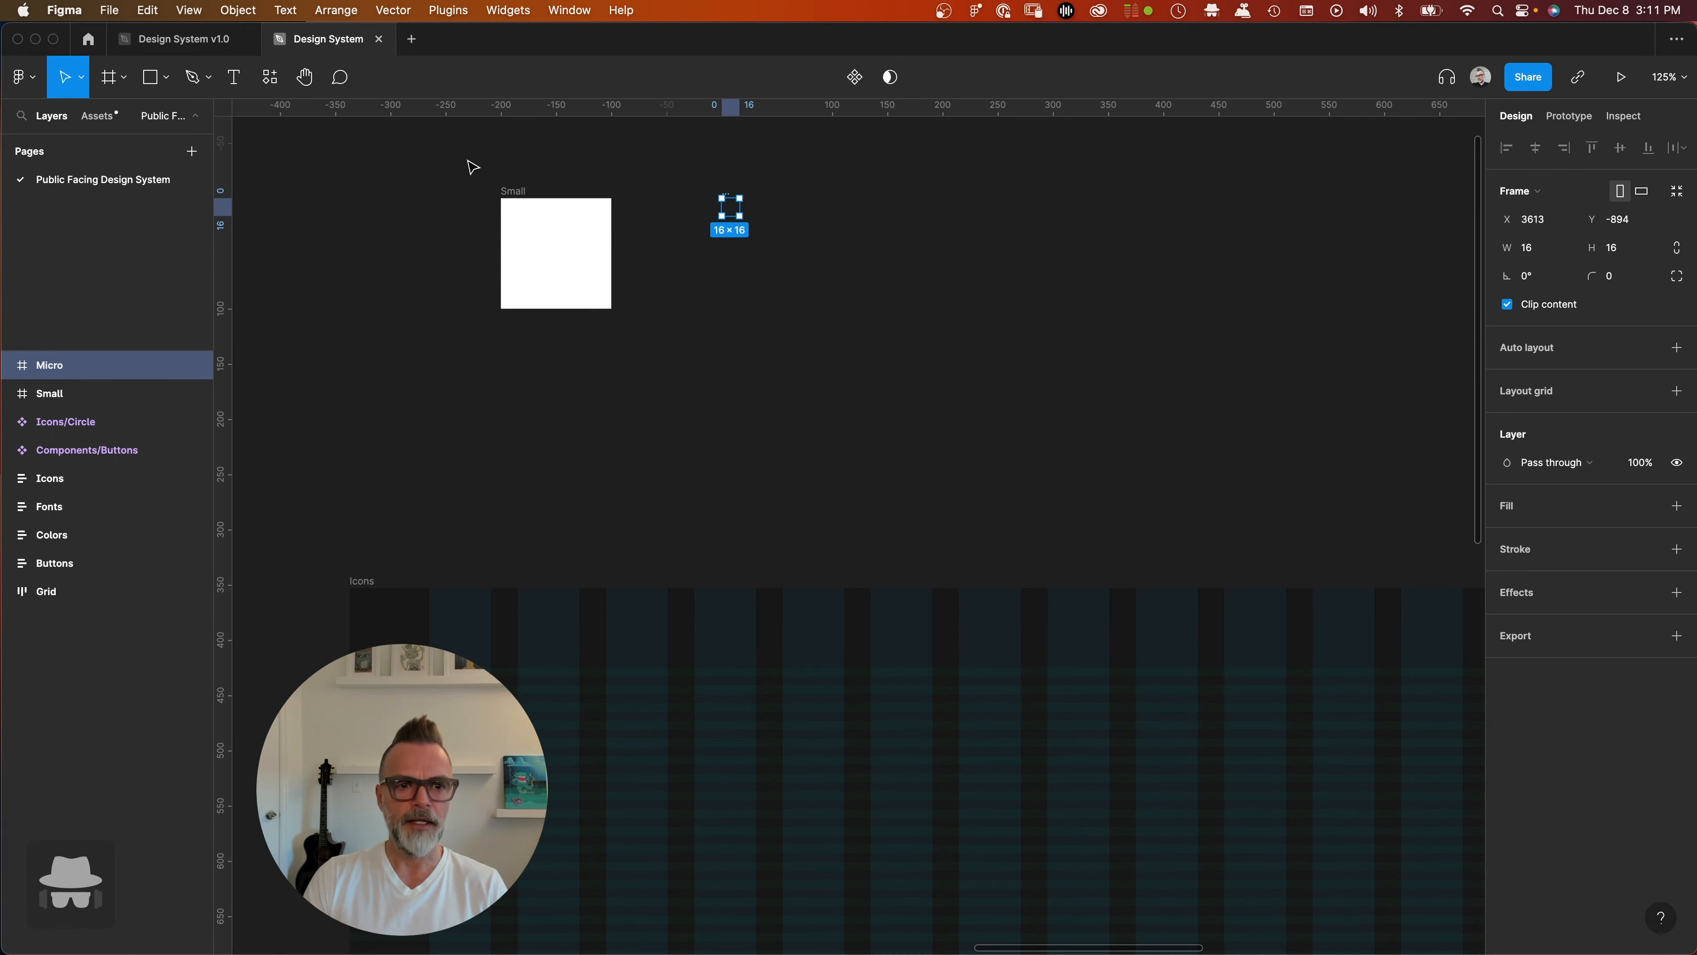
pyautogui.click(556, 176)
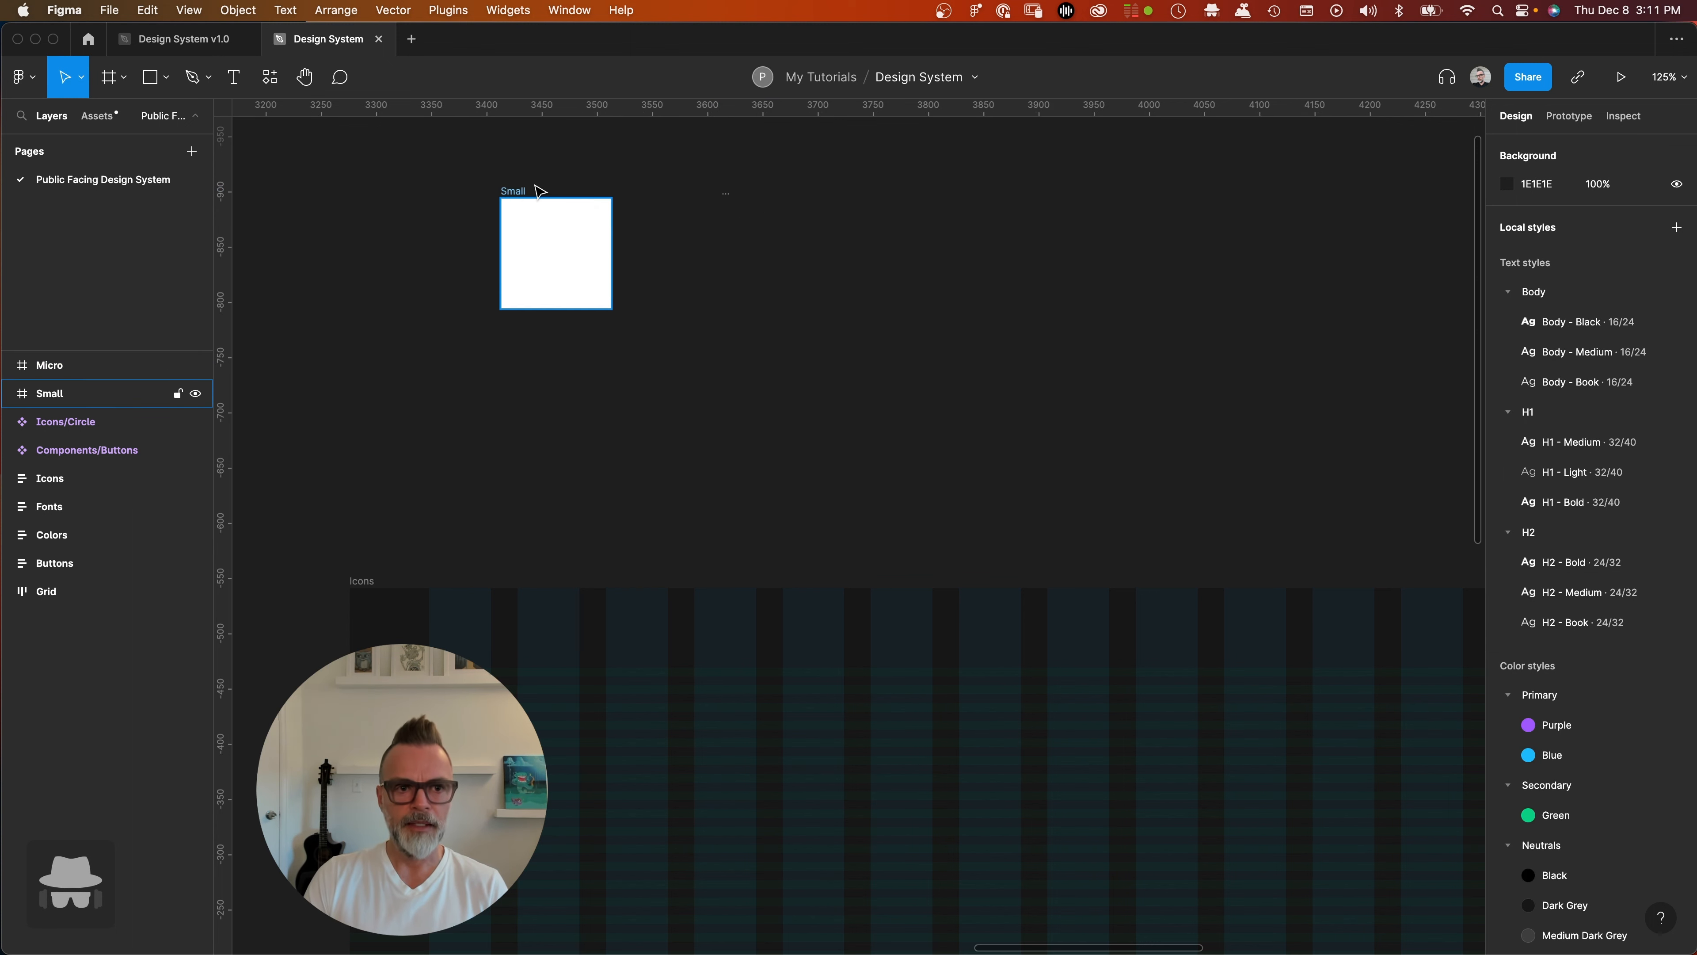
# - Try corner radii of 10, 20, 24 and 16 on the Small frame, and reset the radius to 0
pyautogui.click(512, 194)
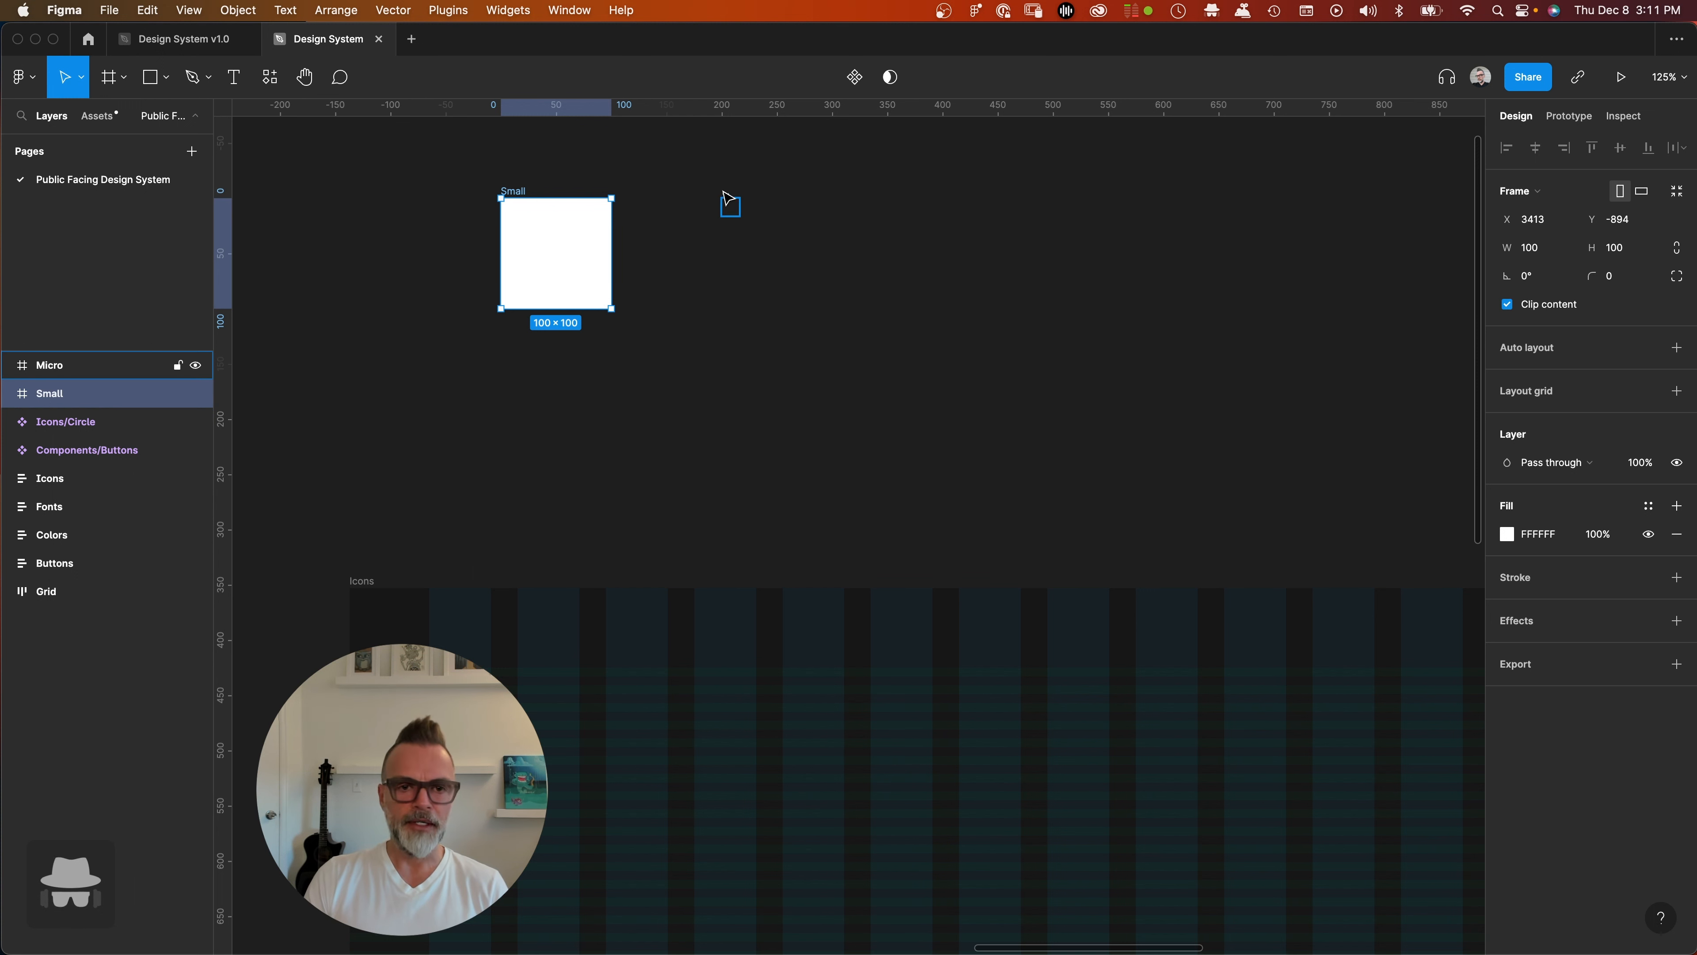
pyautogui.click(1626, 279)
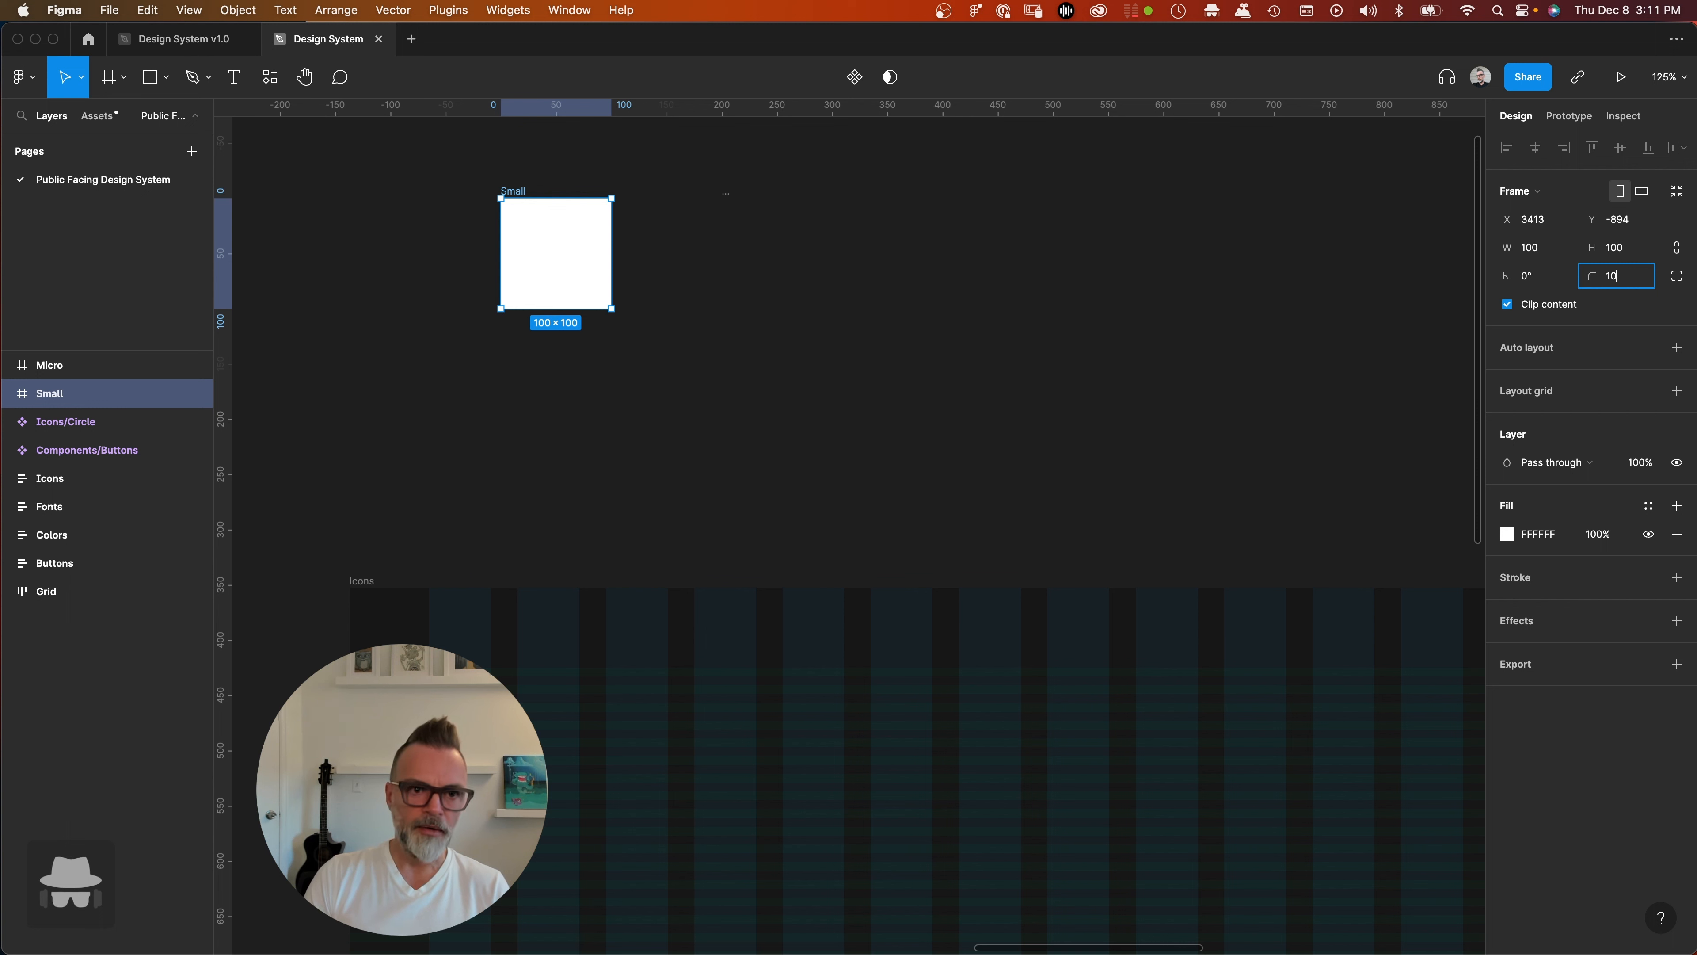
pyautogui.write('10')
pyautogui.press('Return')
pyautogui.write('20')
pyautogui.press('Return')
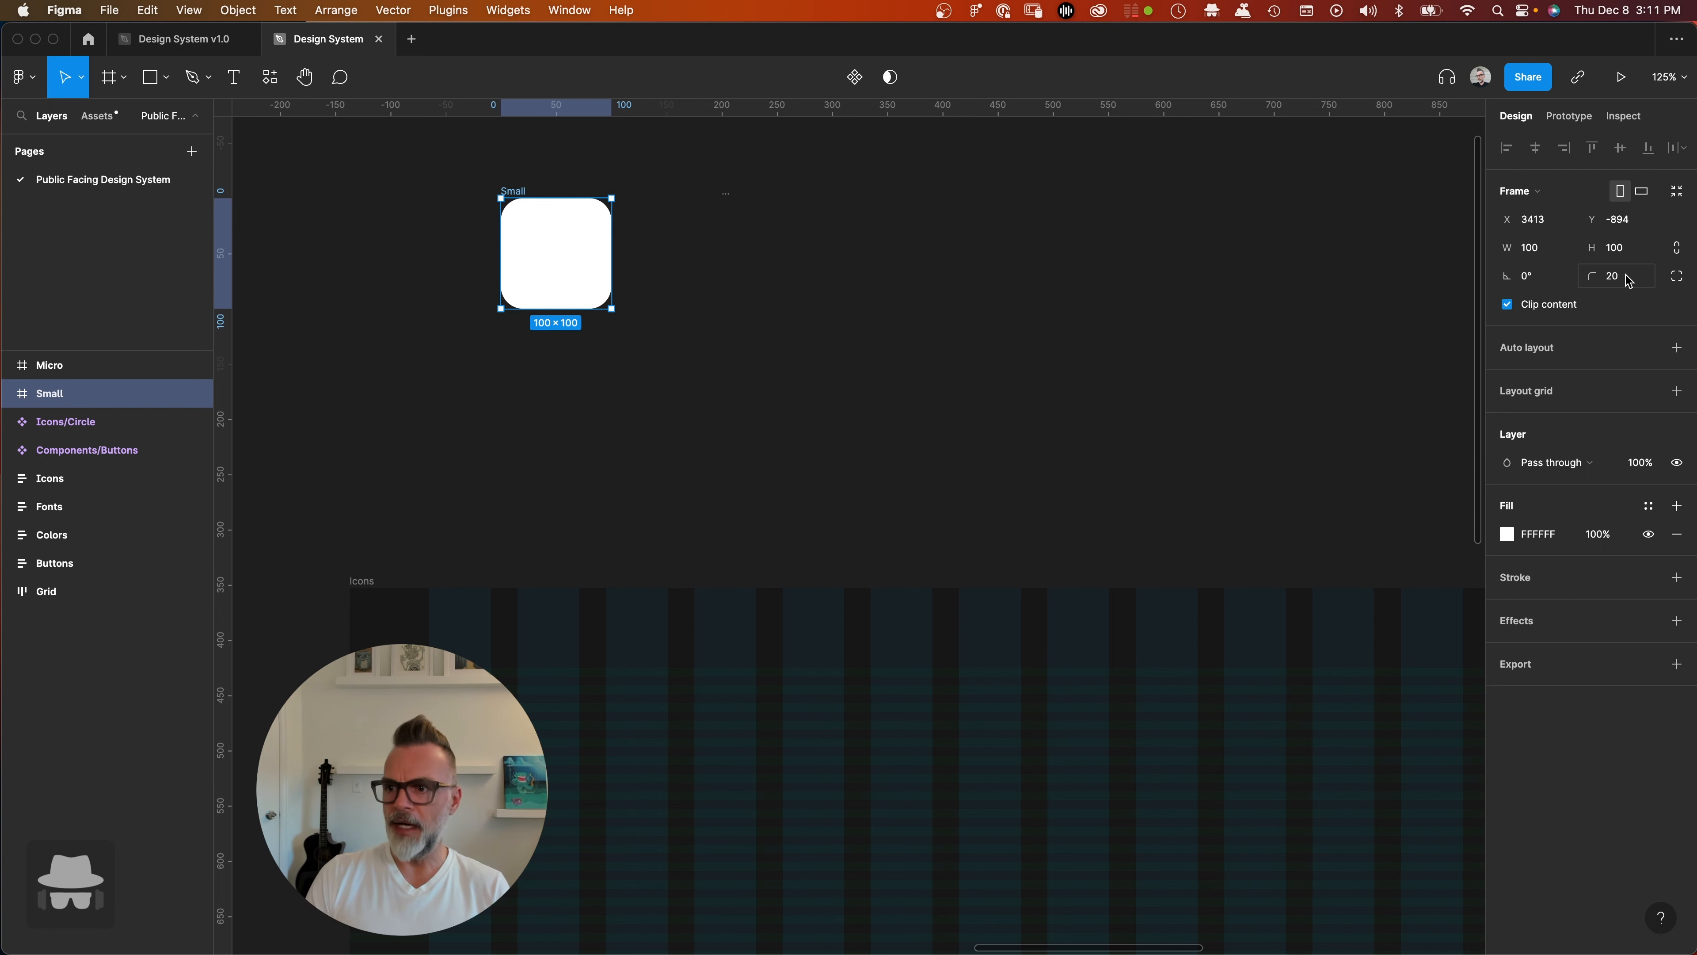
pyautogui.write('24')
pyautogui.press('Escape')
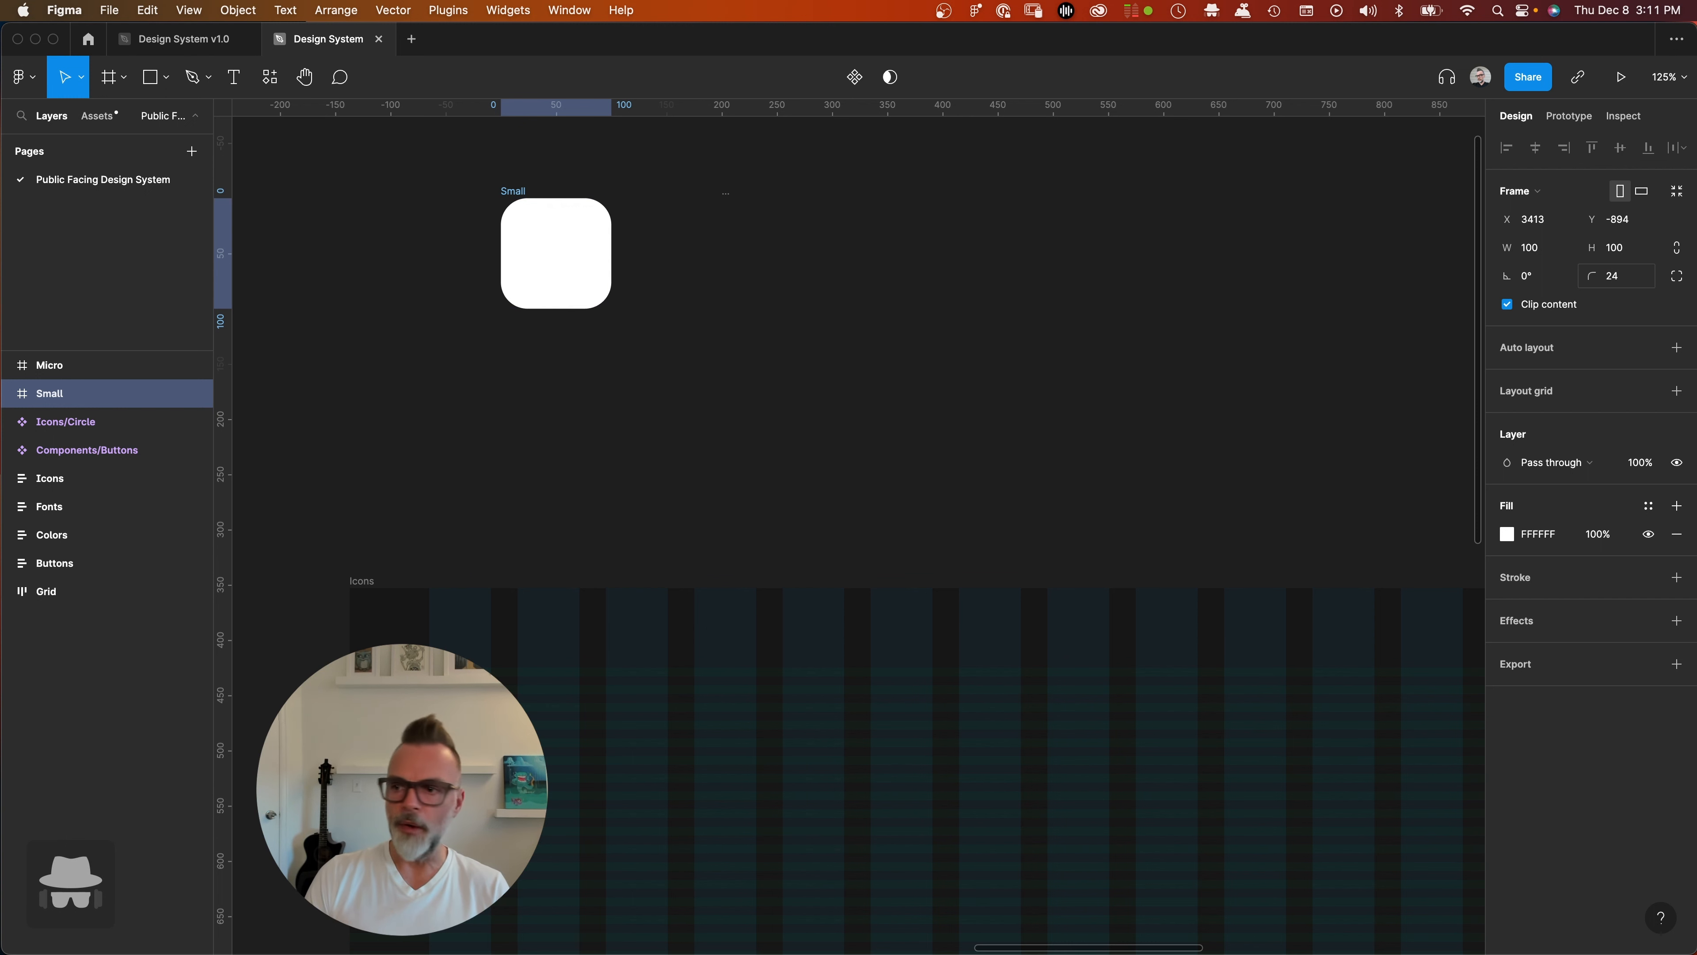
pyautogui.click(1630, 283)
pyautogui.write('16')
pyautogui.press('Escape')
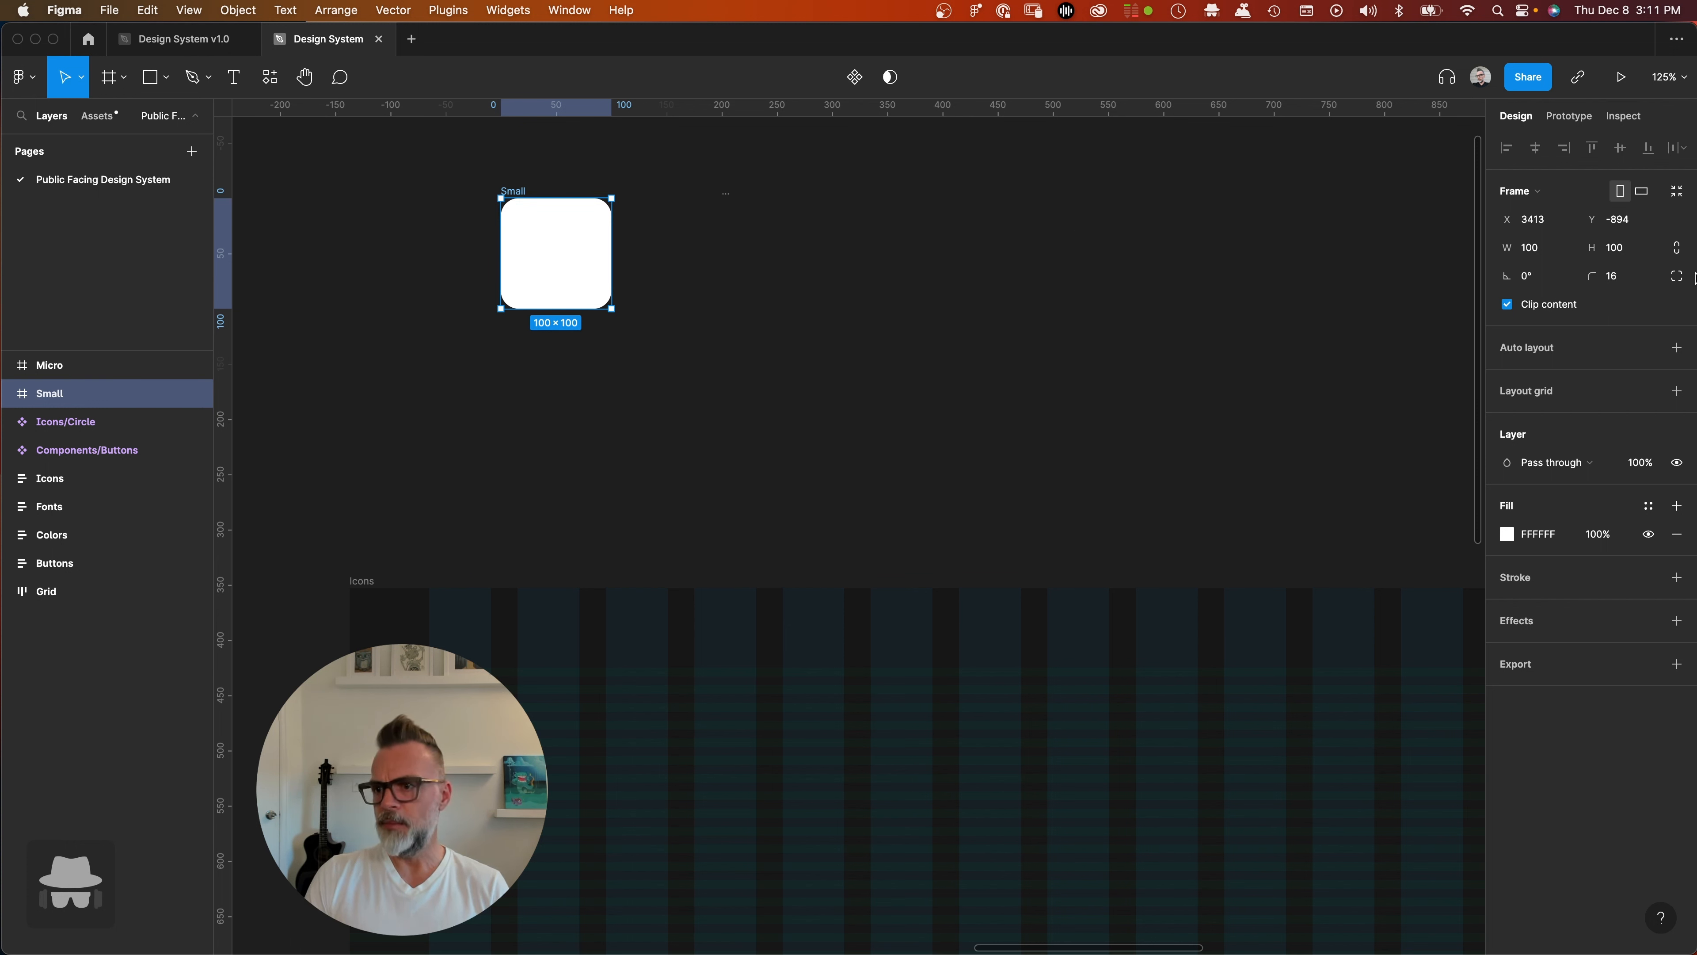
pyautogui.click(1630, 281)
pyautogui.write('0')
pyautogui.press('Return')
pyautogui.press('Return')
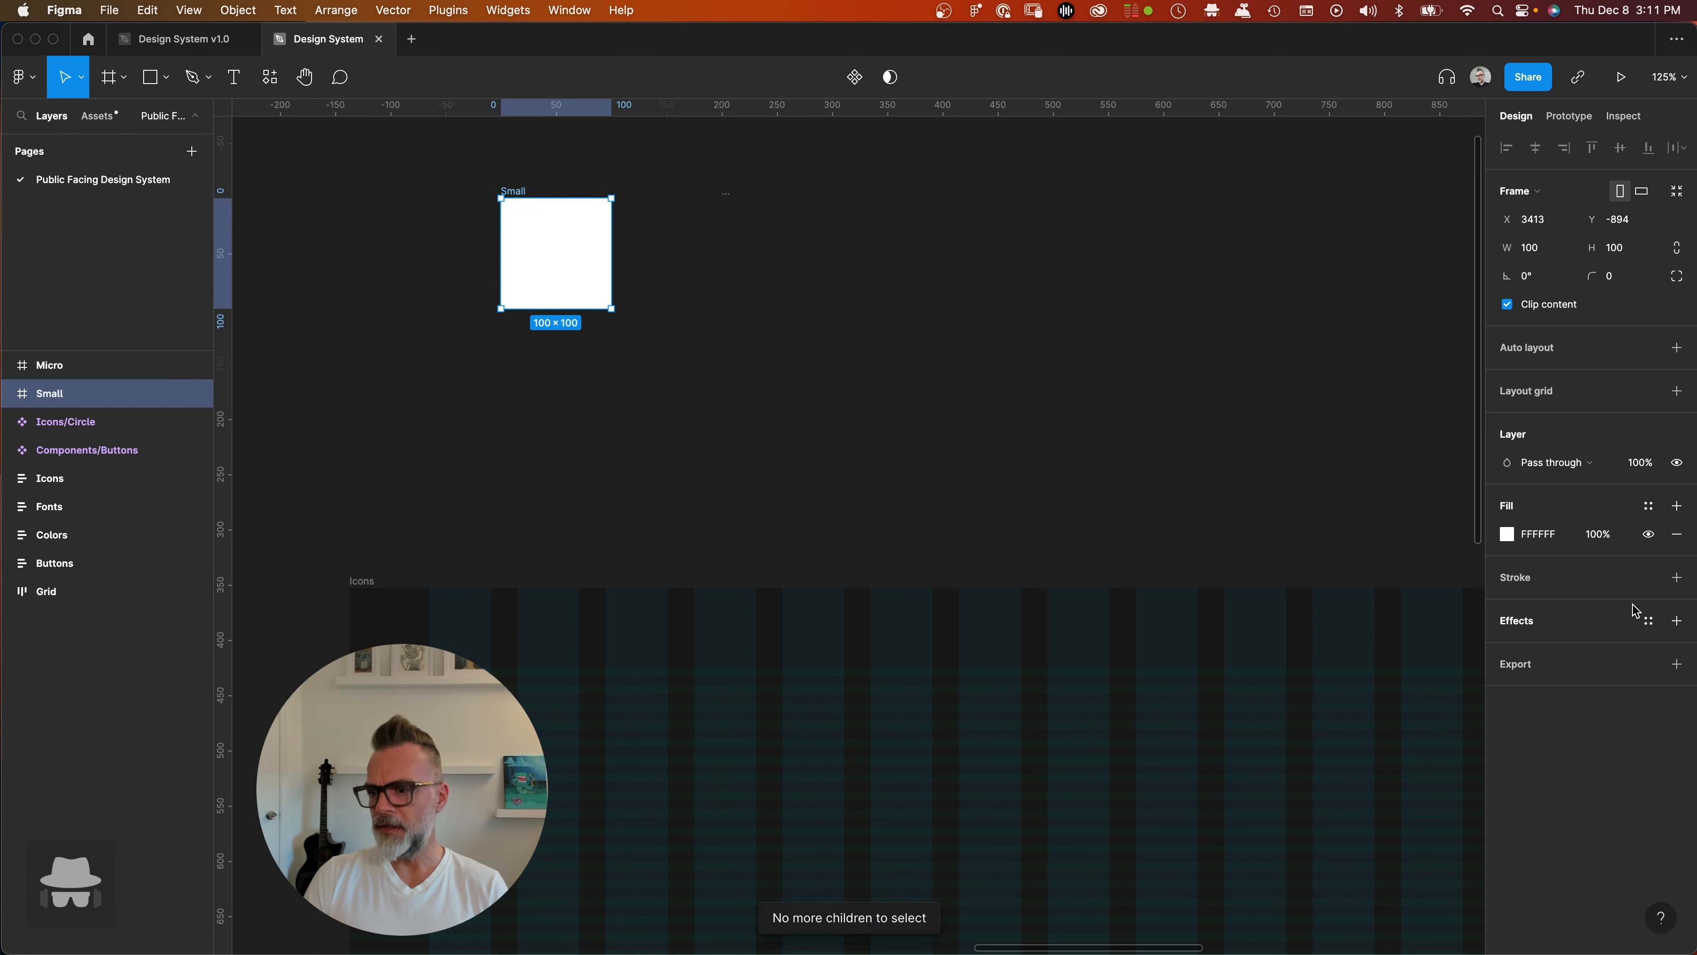
# - Remove the Small frame's white fill and resize the frame to 24 × 24
pyautogui.click(1677, 533)
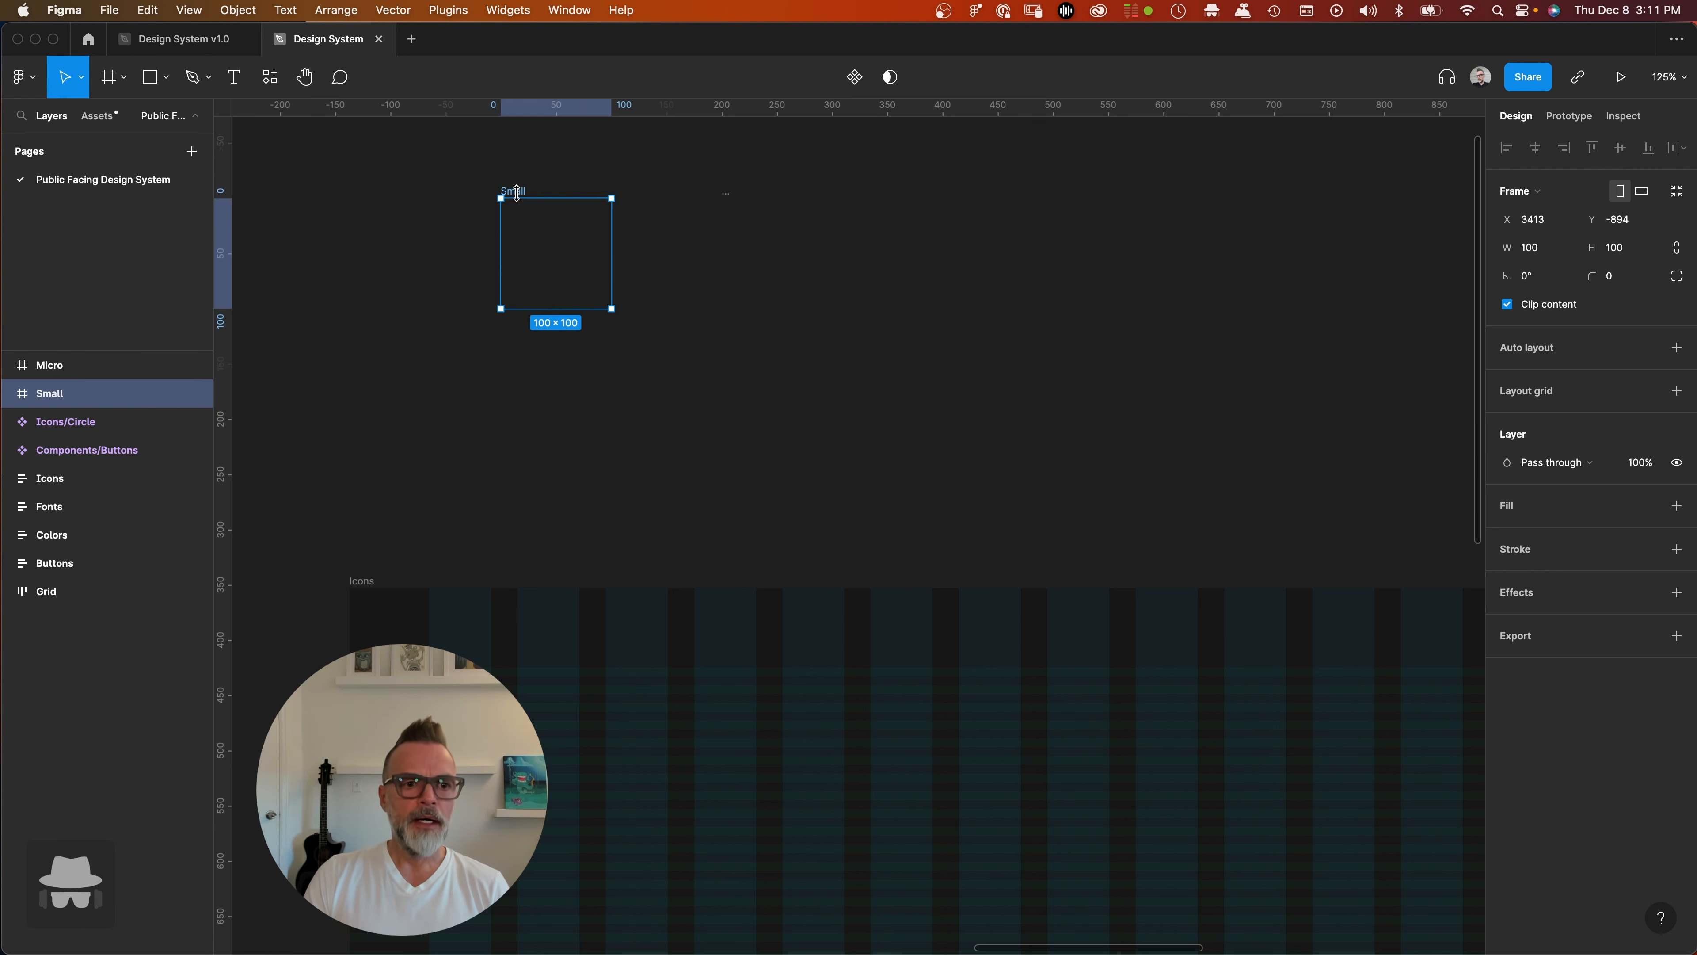
pyautogui.click(1543, 252)
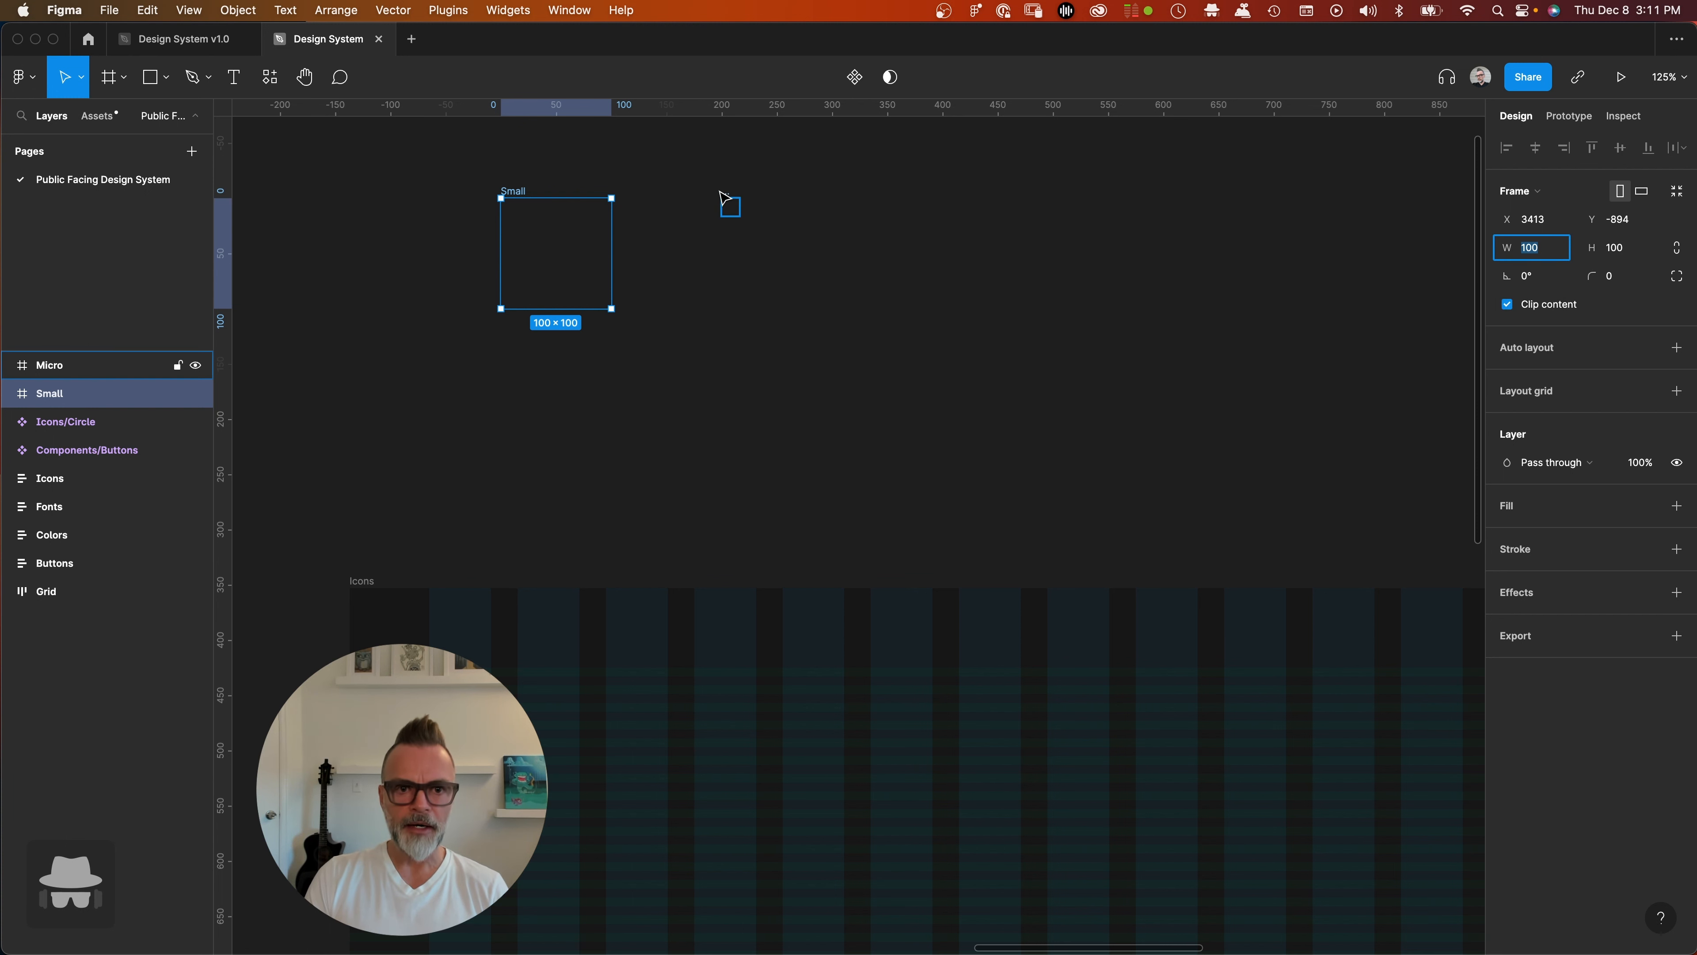
pyautogui.click(728, 202)
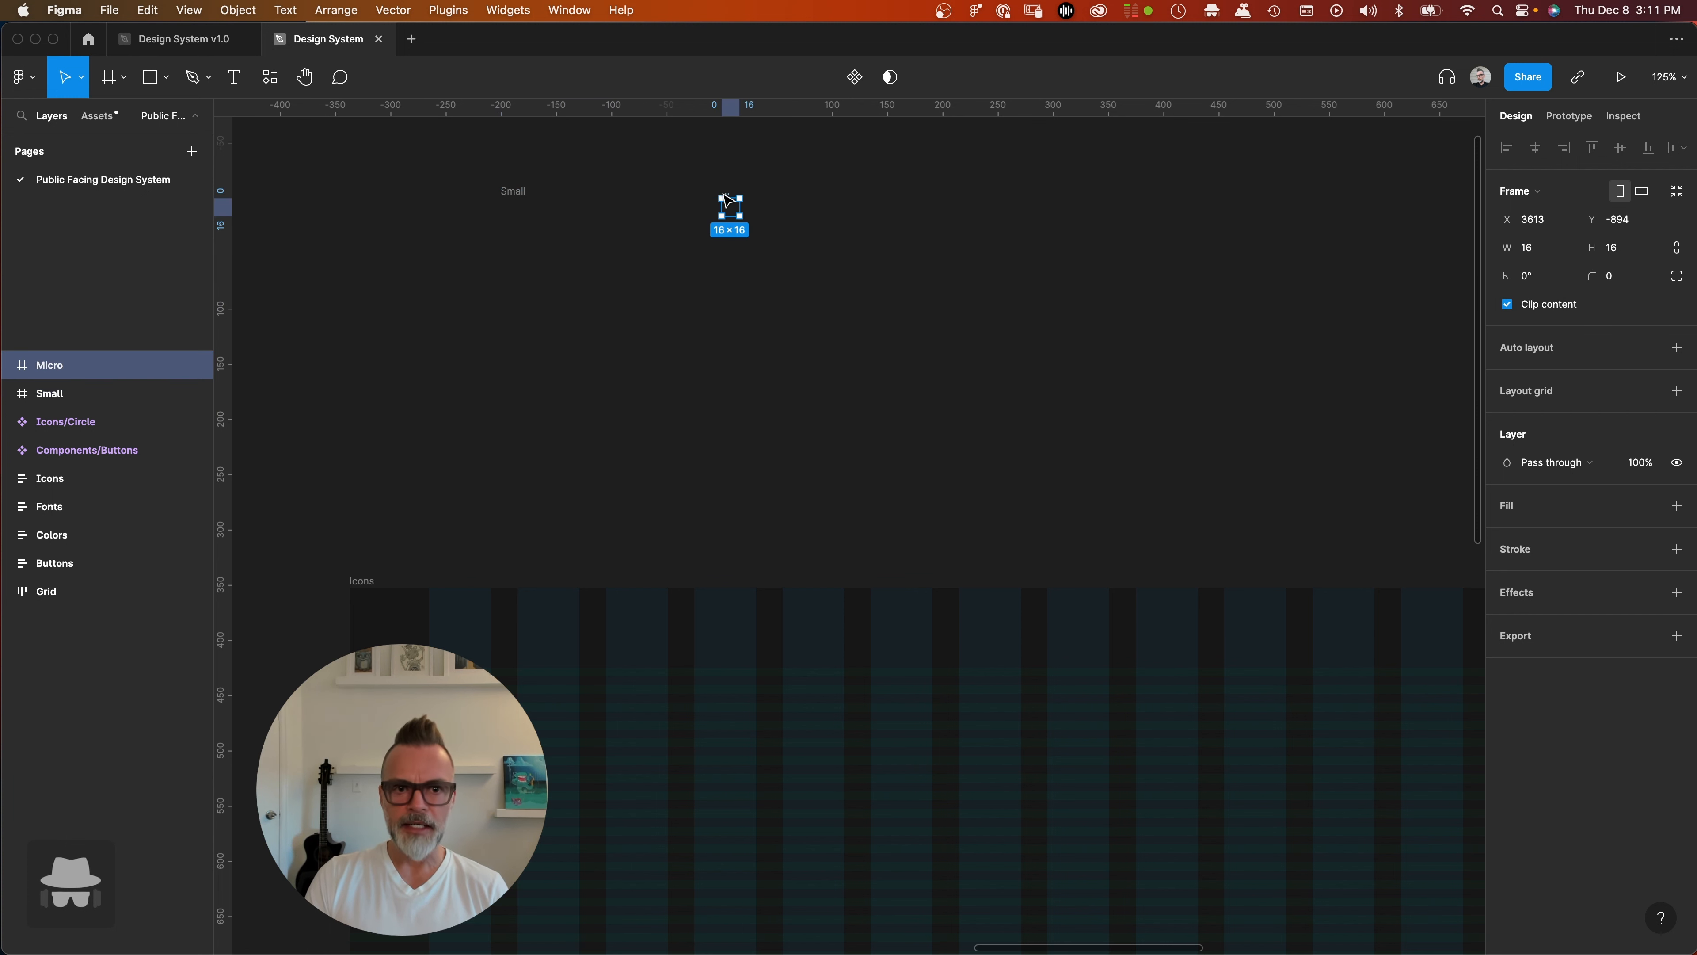
pyautogui.click(512, 192)
pyautogui.click(1531, 248)
pyautogui.write('24')
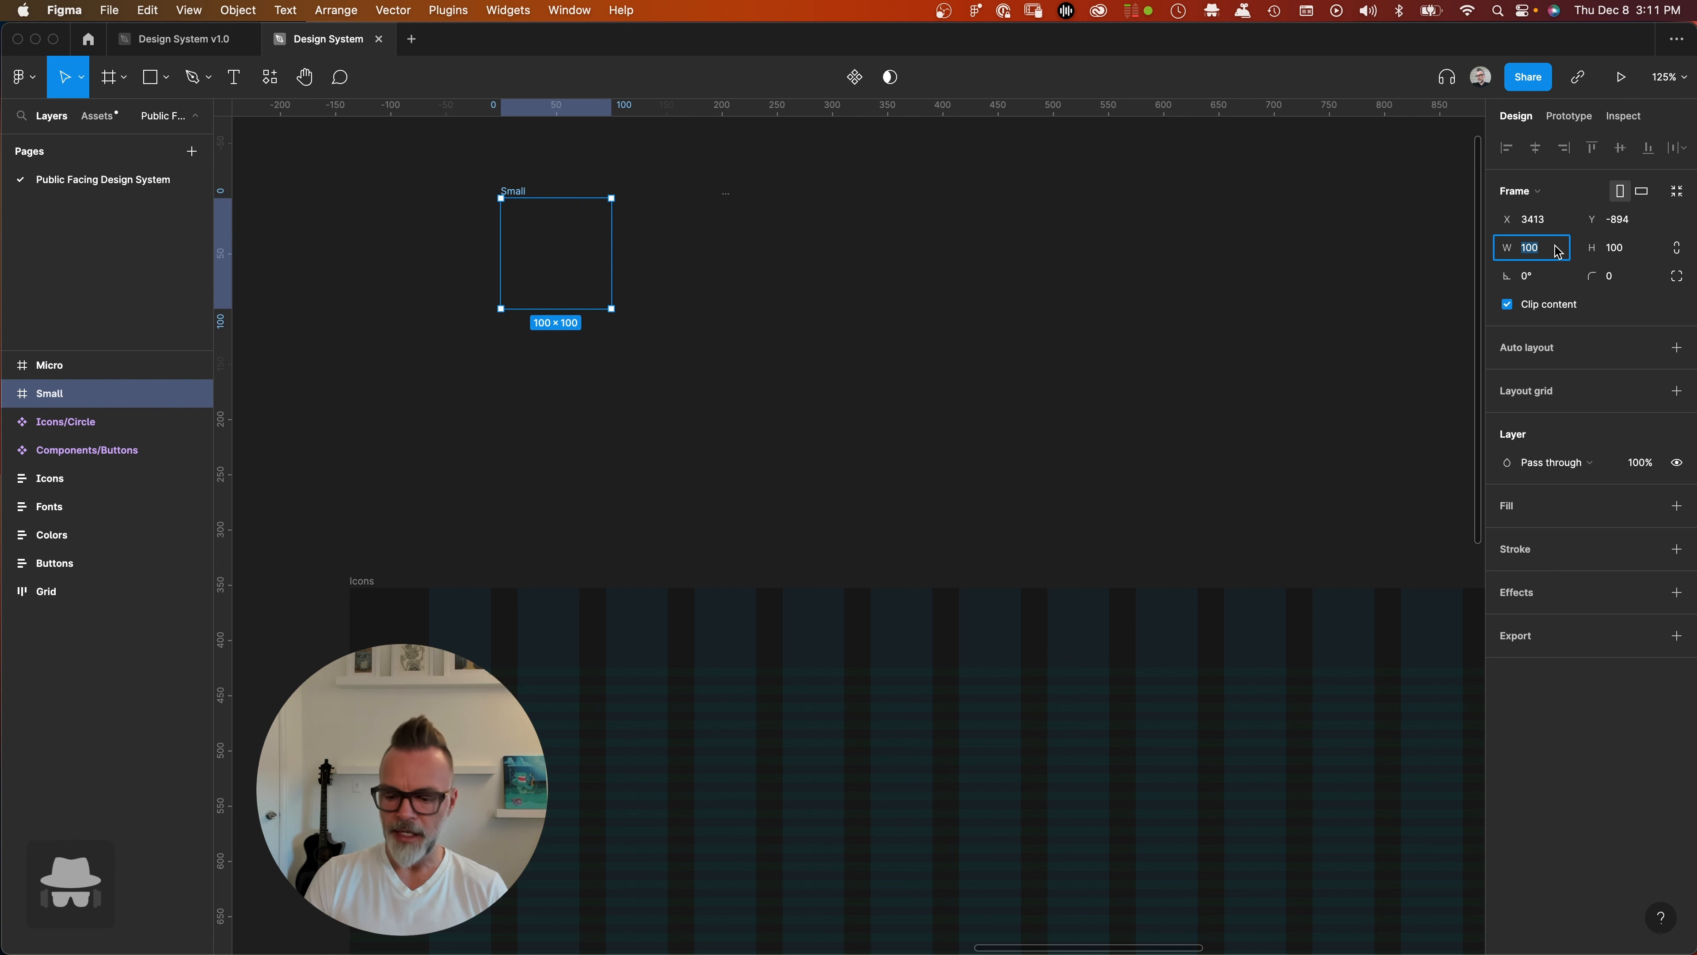
pyautogui.click(1639, 253)
pyautogui.write('24')
pyautogui.press('Return')
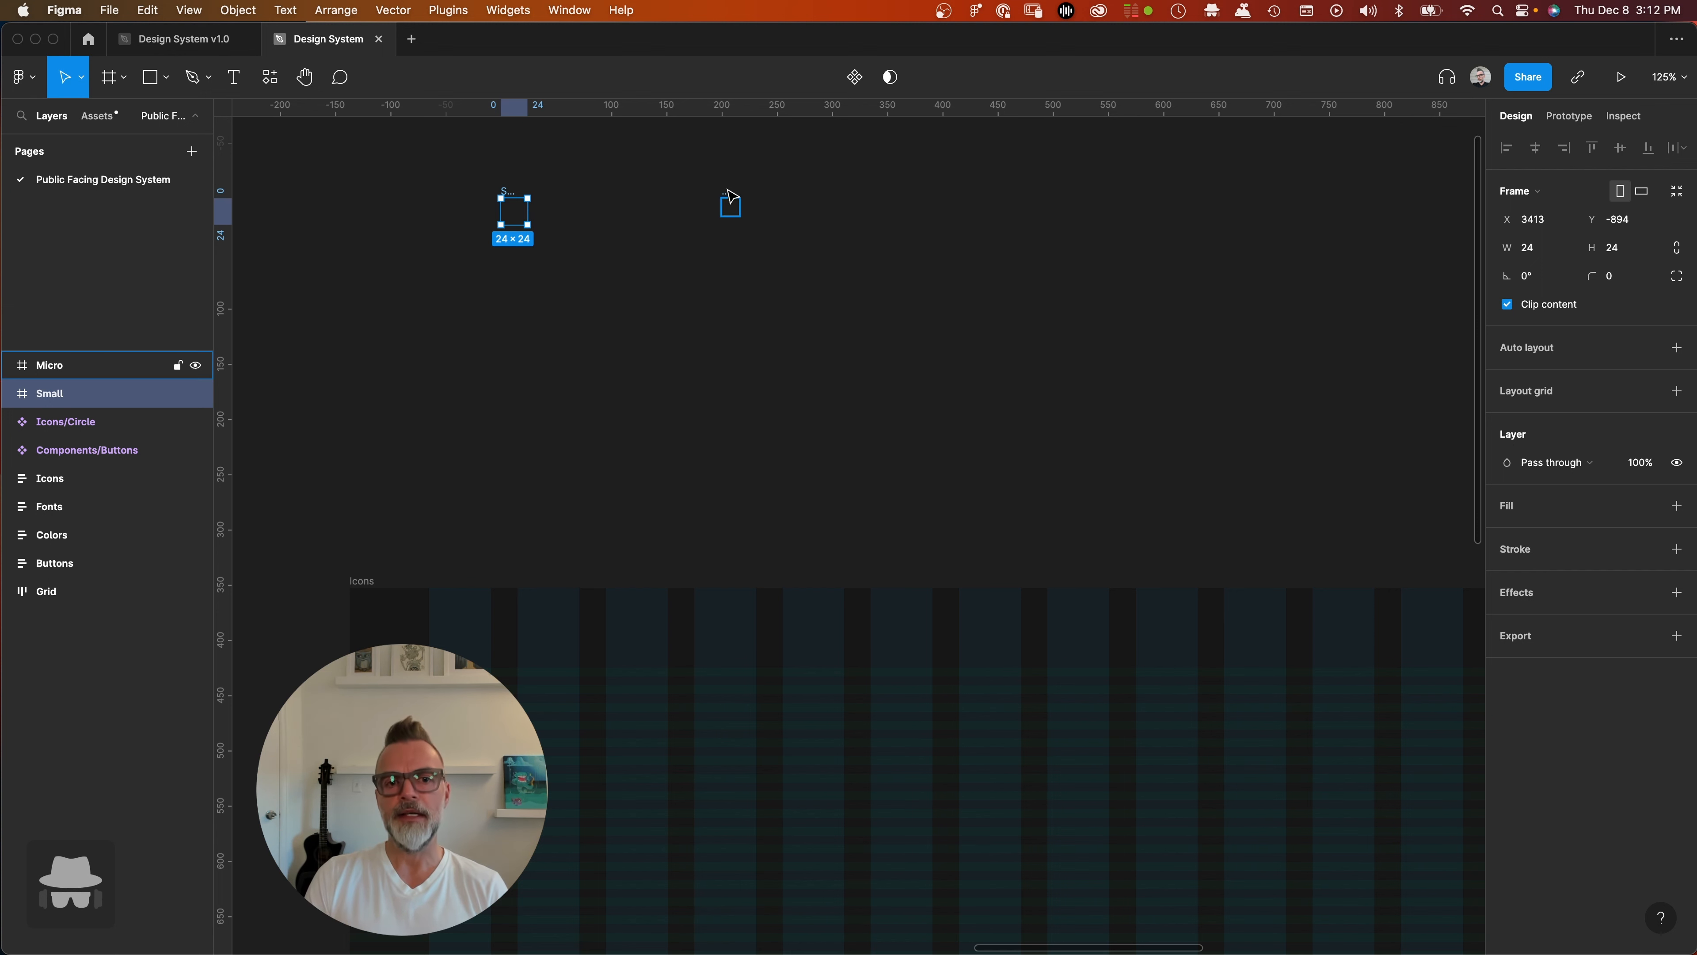
# - Move the Micro frame closer to the Small frame, to X 3567, keeping their upper edges aligned
pyautogui.click(680, 201)
pyautogui.moveTo(731, 191); pyautogui.dragTo(663, 197)
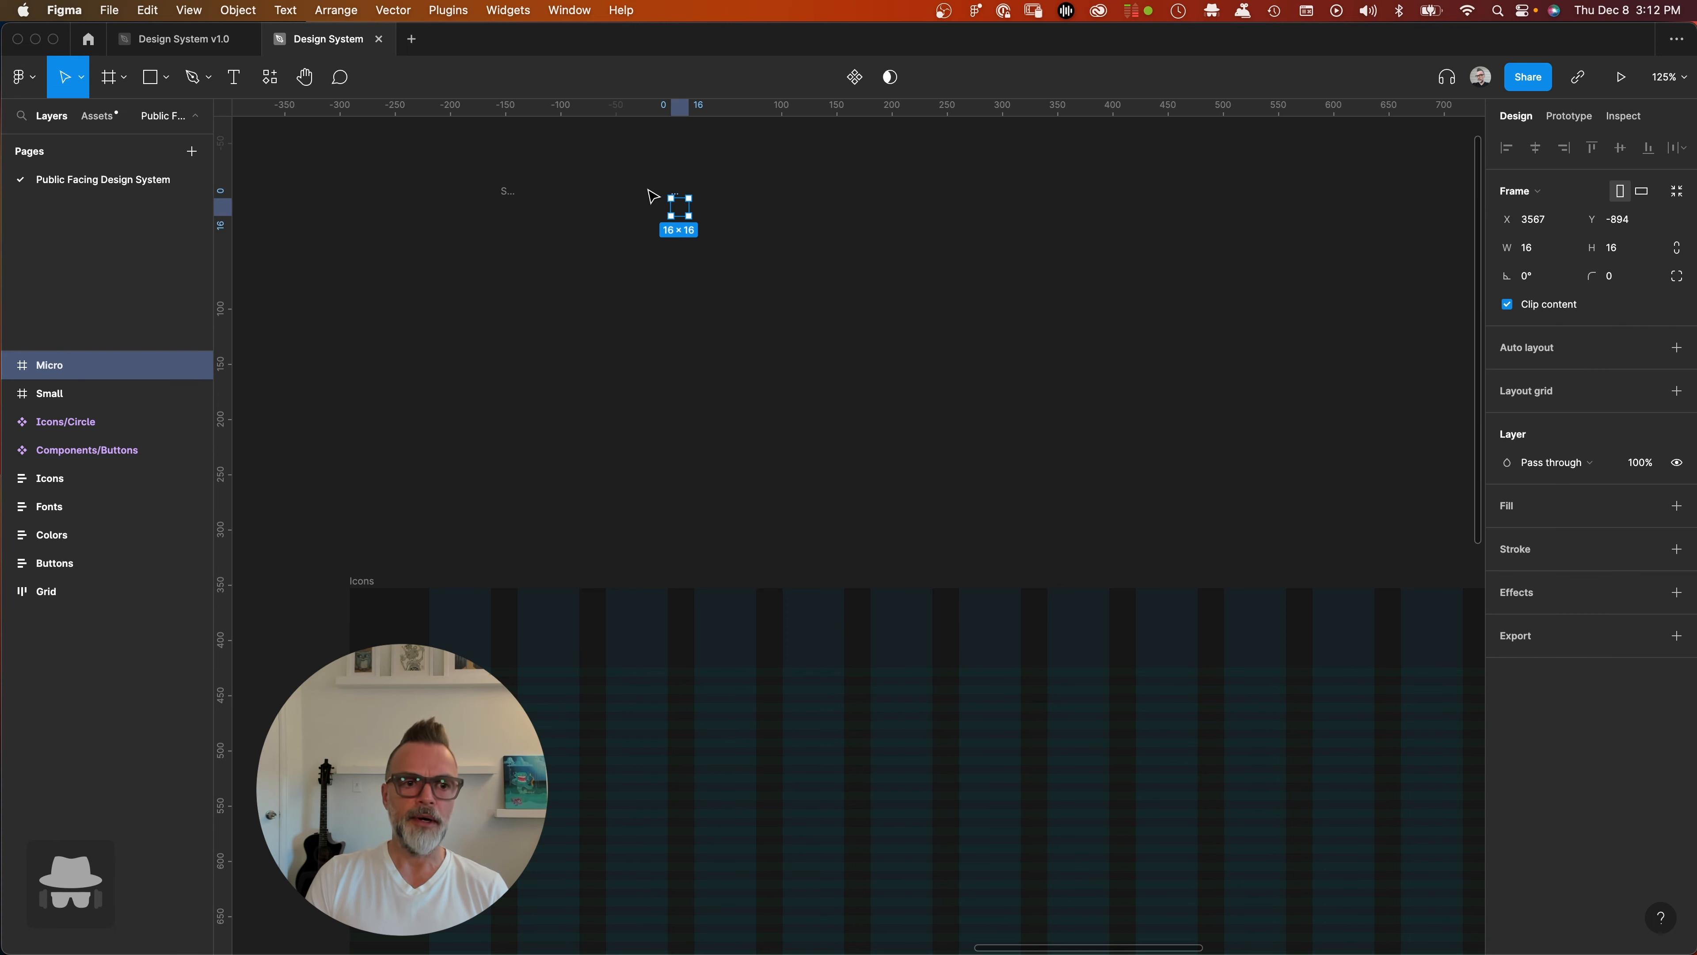
pyautogui.press('Escape')
pyautogui.click(513, 196)
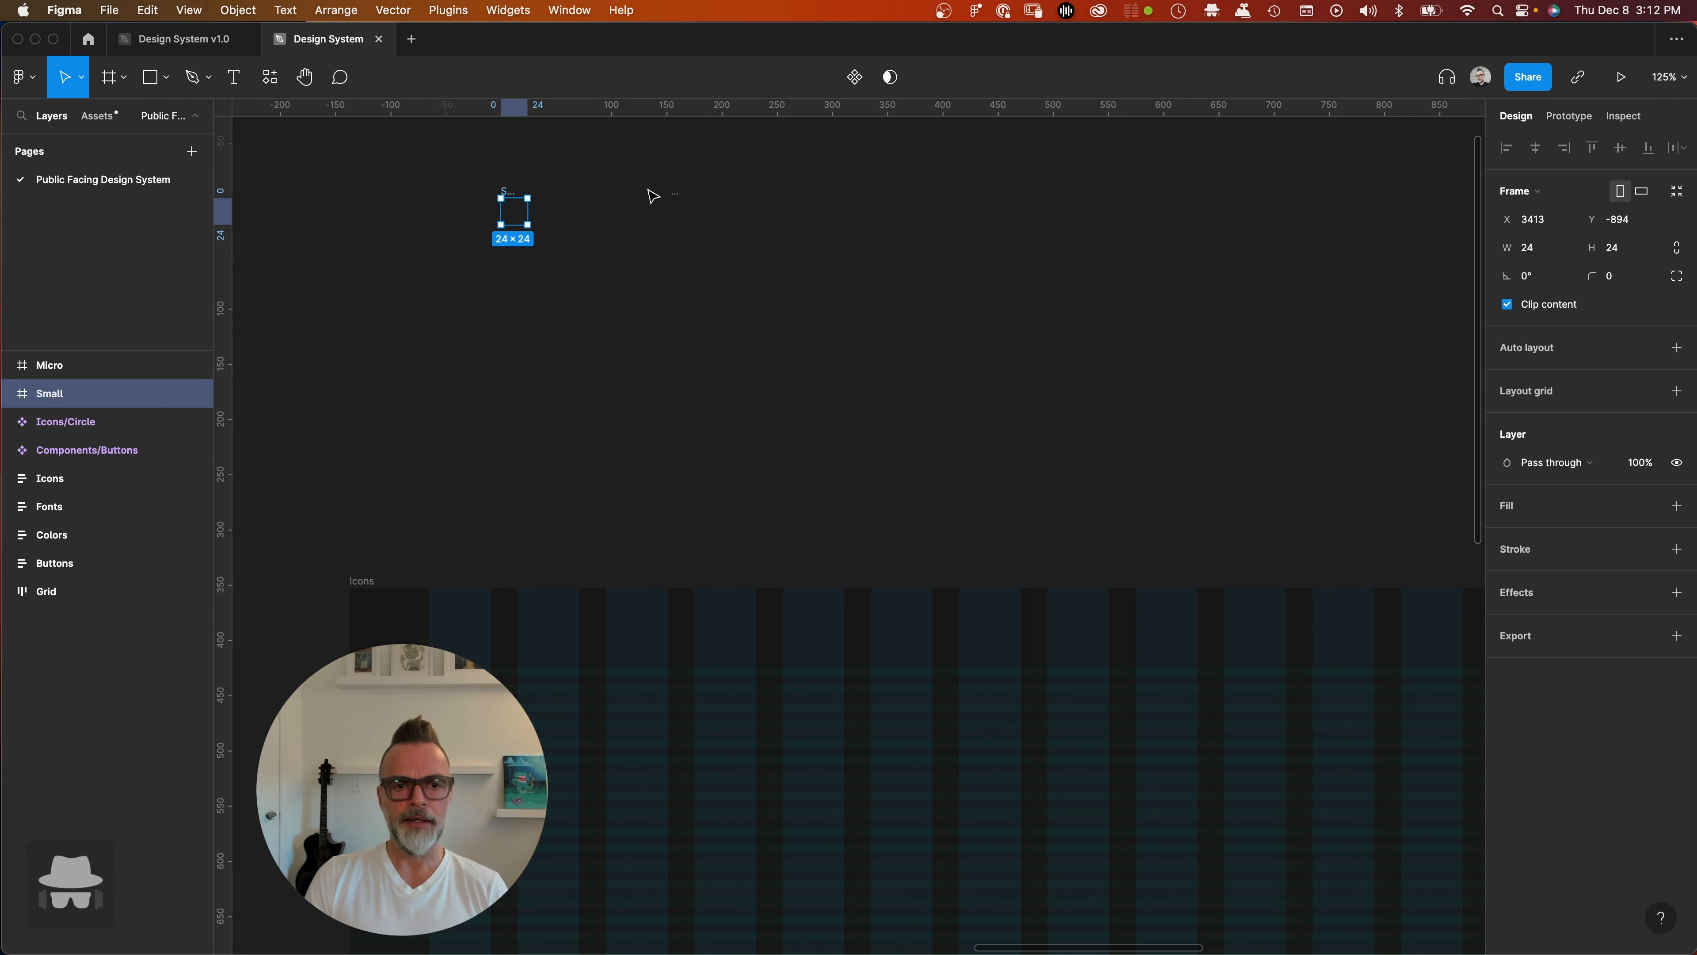
pyautogui.click(835, 210)
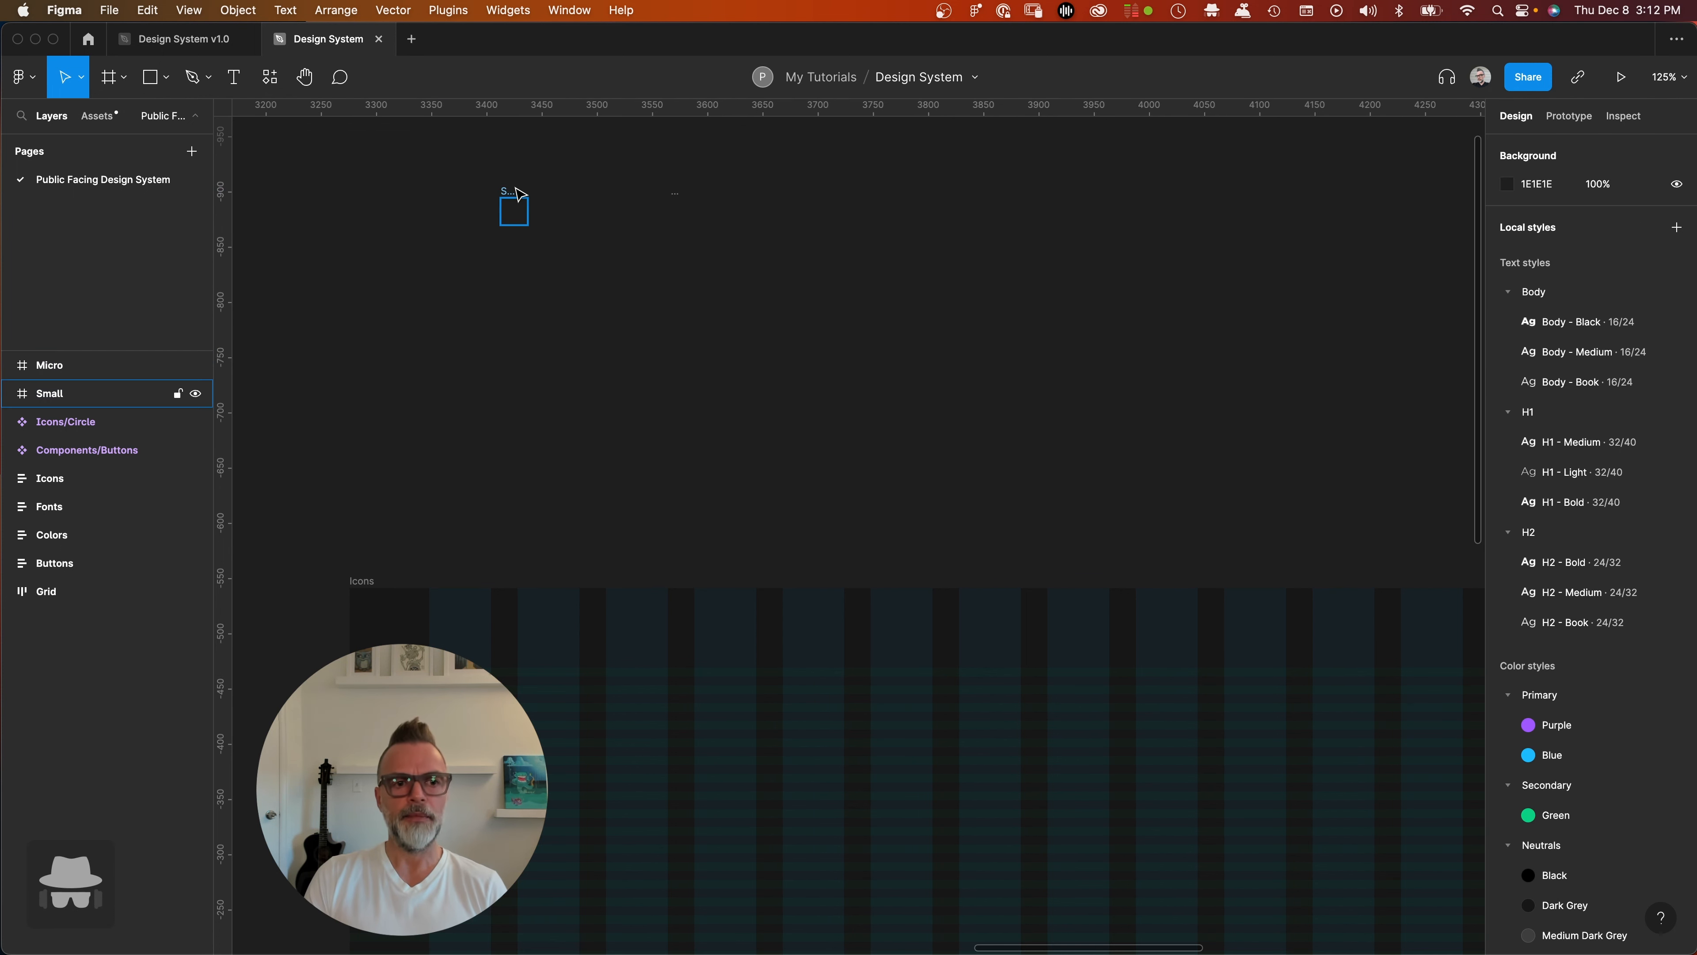
pyautogui.click(516, 201)
pyautogui.click(678, 211)
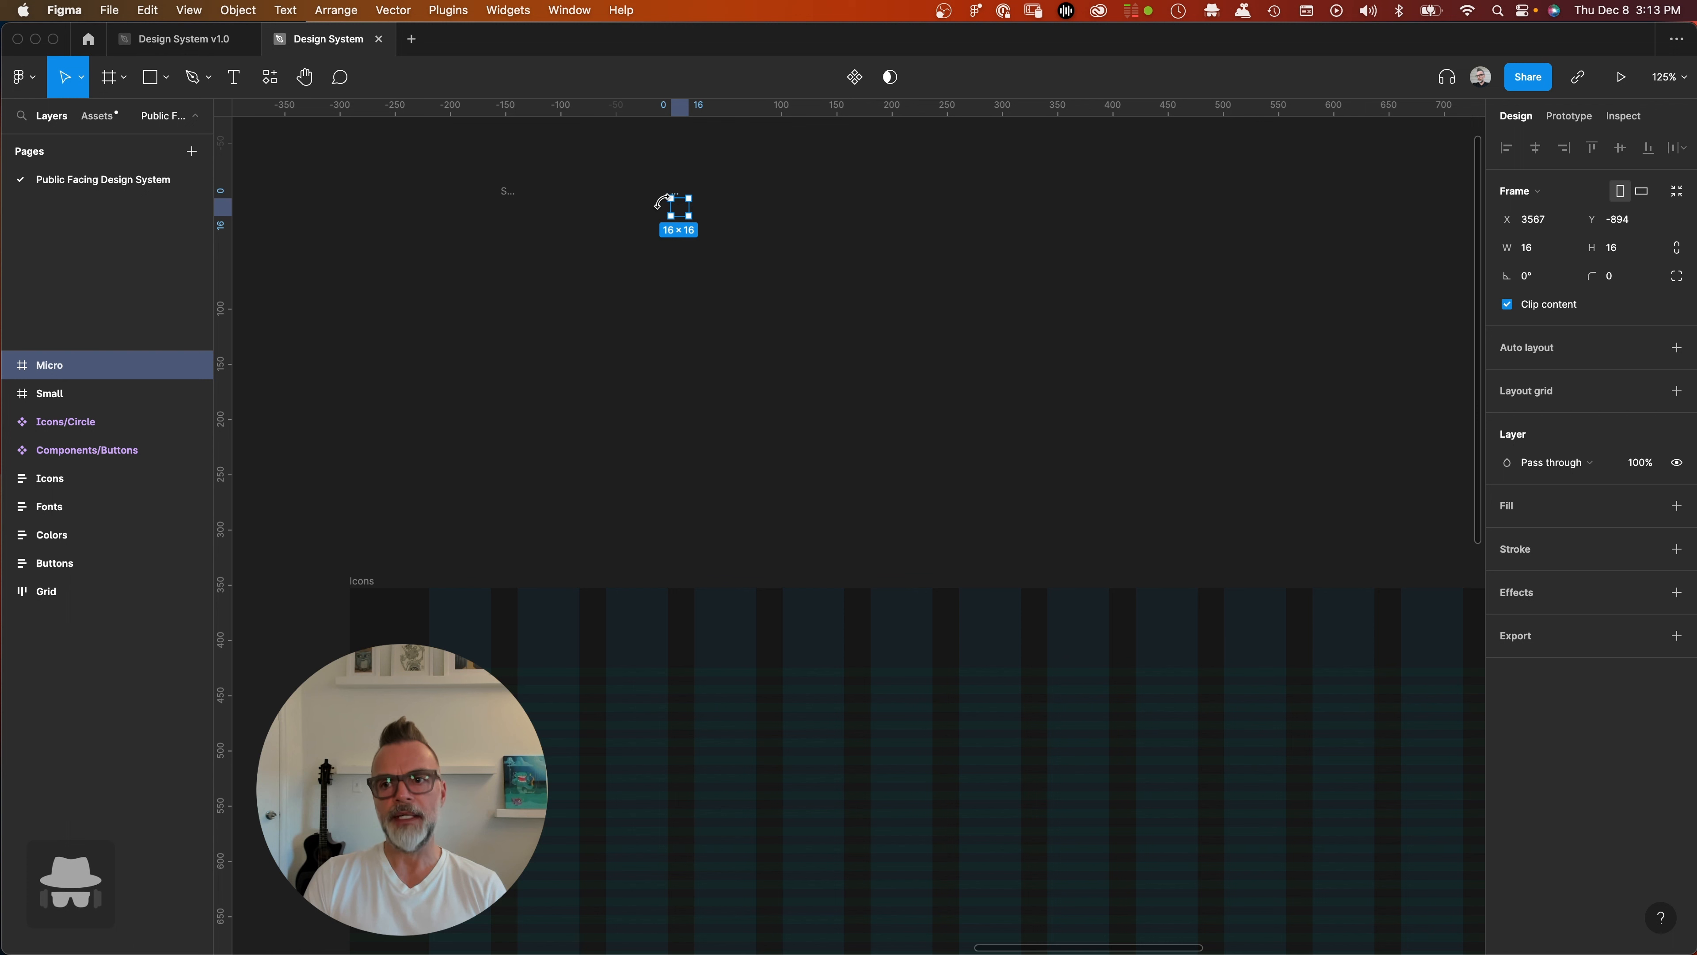
pyautogui.click(766, 274)
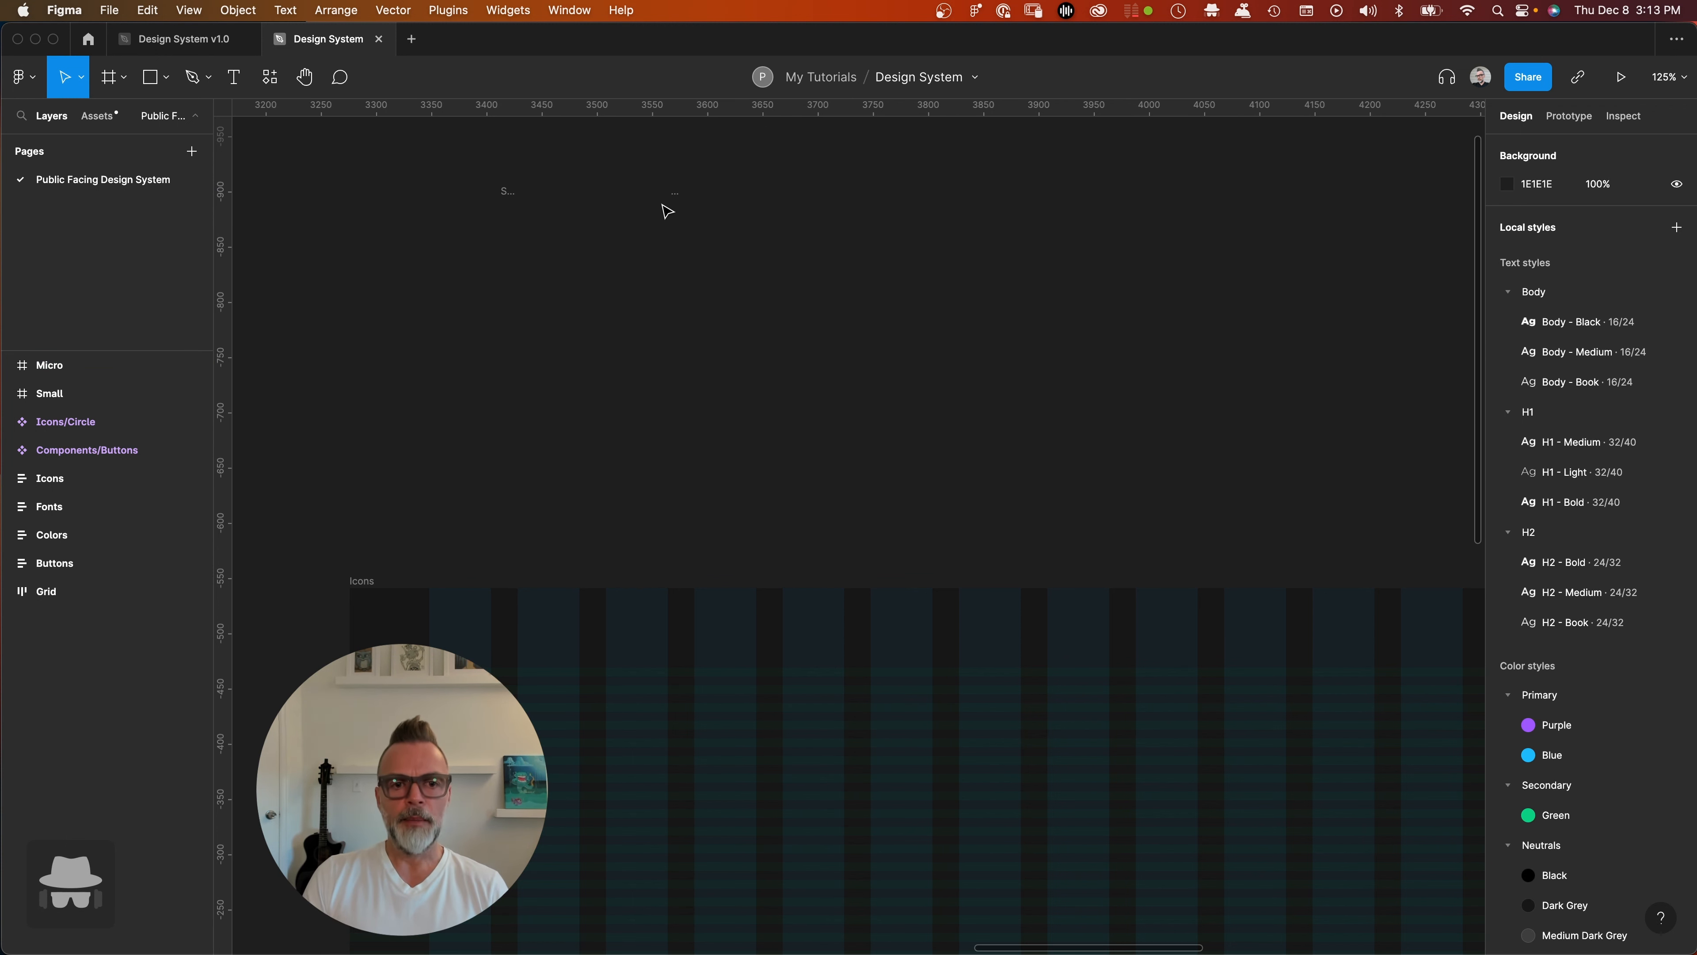
pyautogui.click(676, 199)
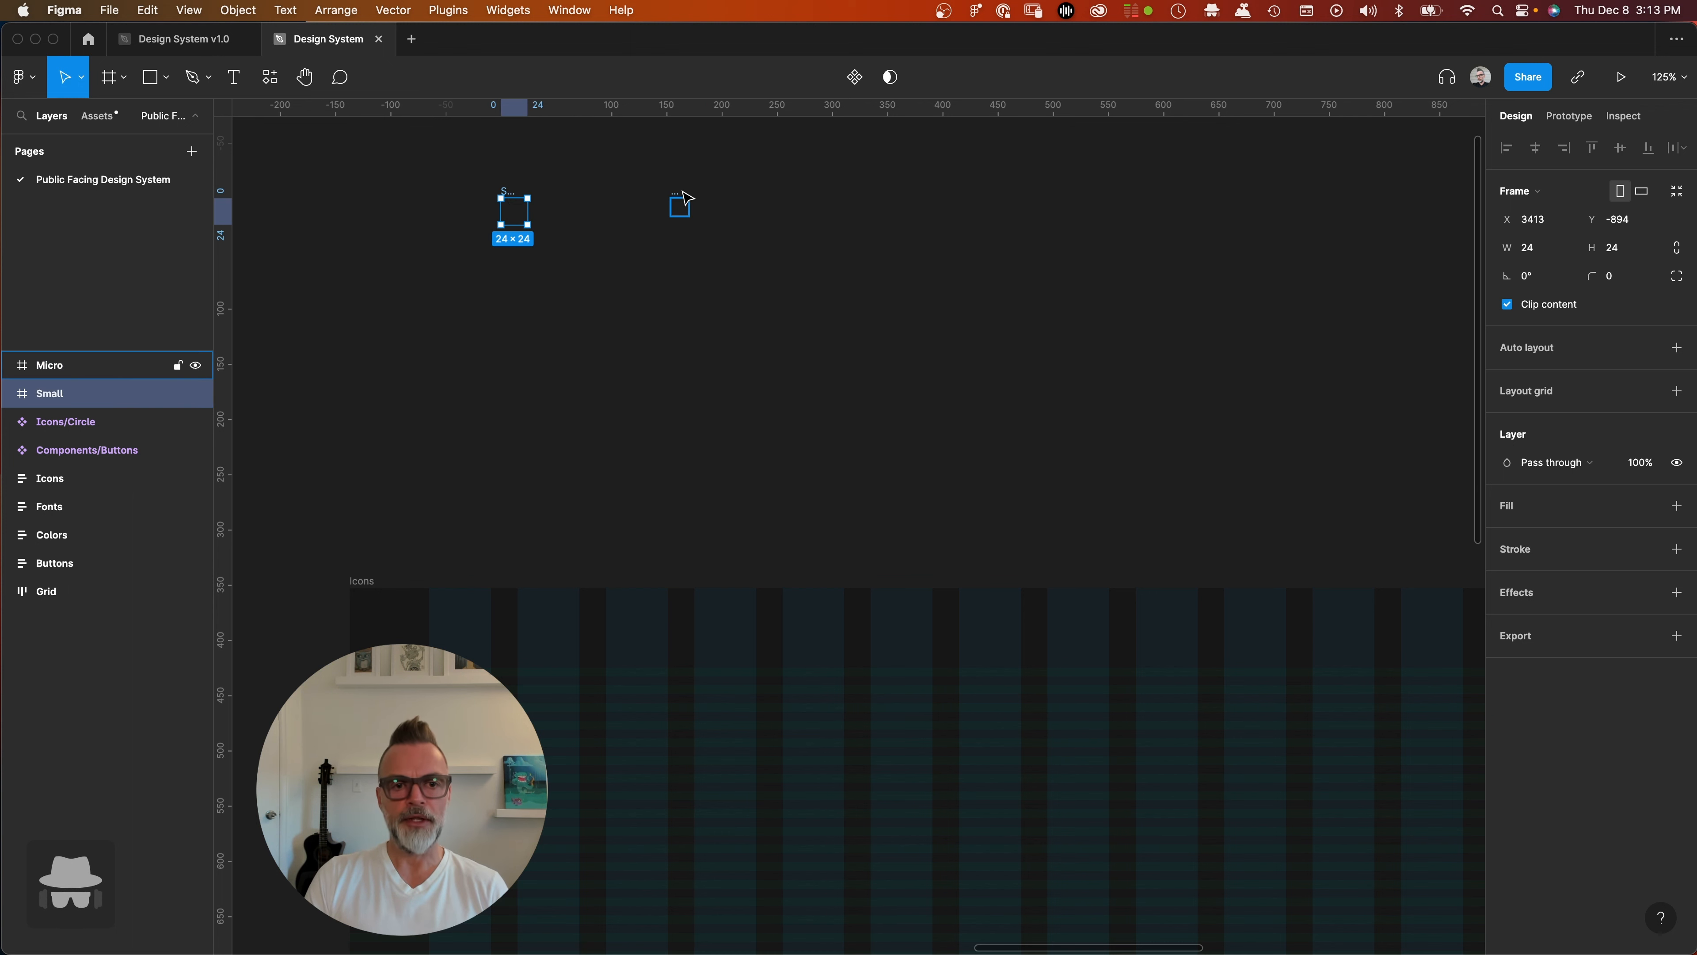
pyautogui.moveTo(405, 160); pyautogui.dragTo(775, 312)
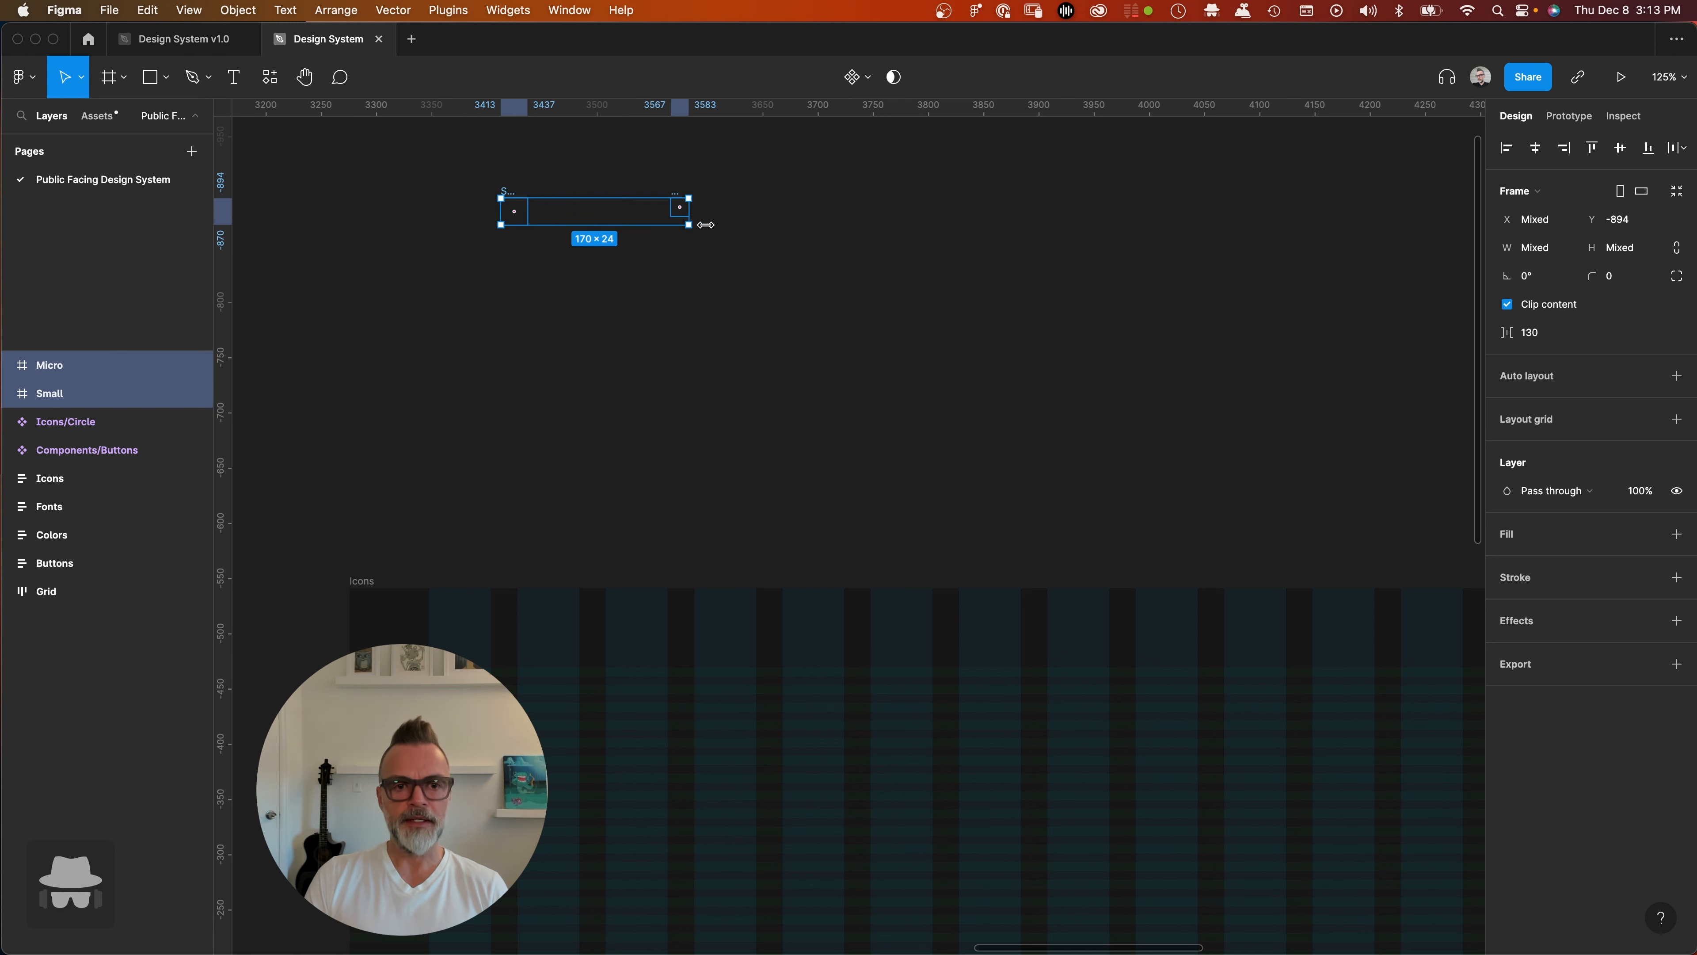
pyautogui.click(700, 222)
pyautogui.click(676, 199)
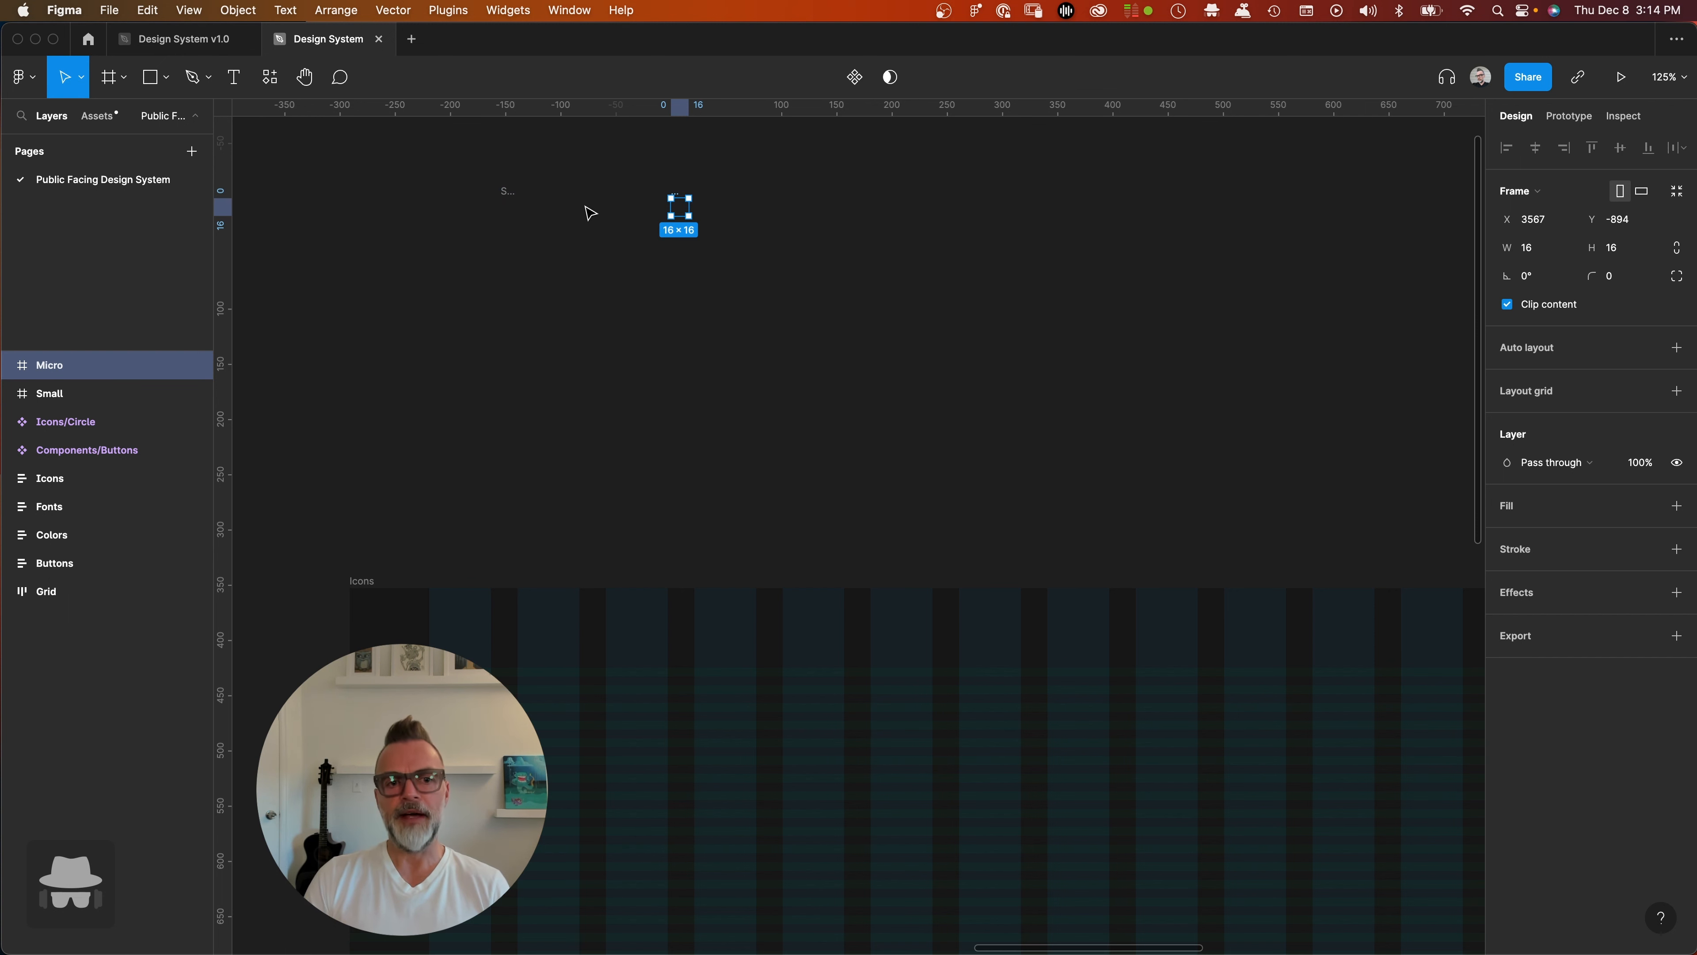
pyautogui.click(639, 298)
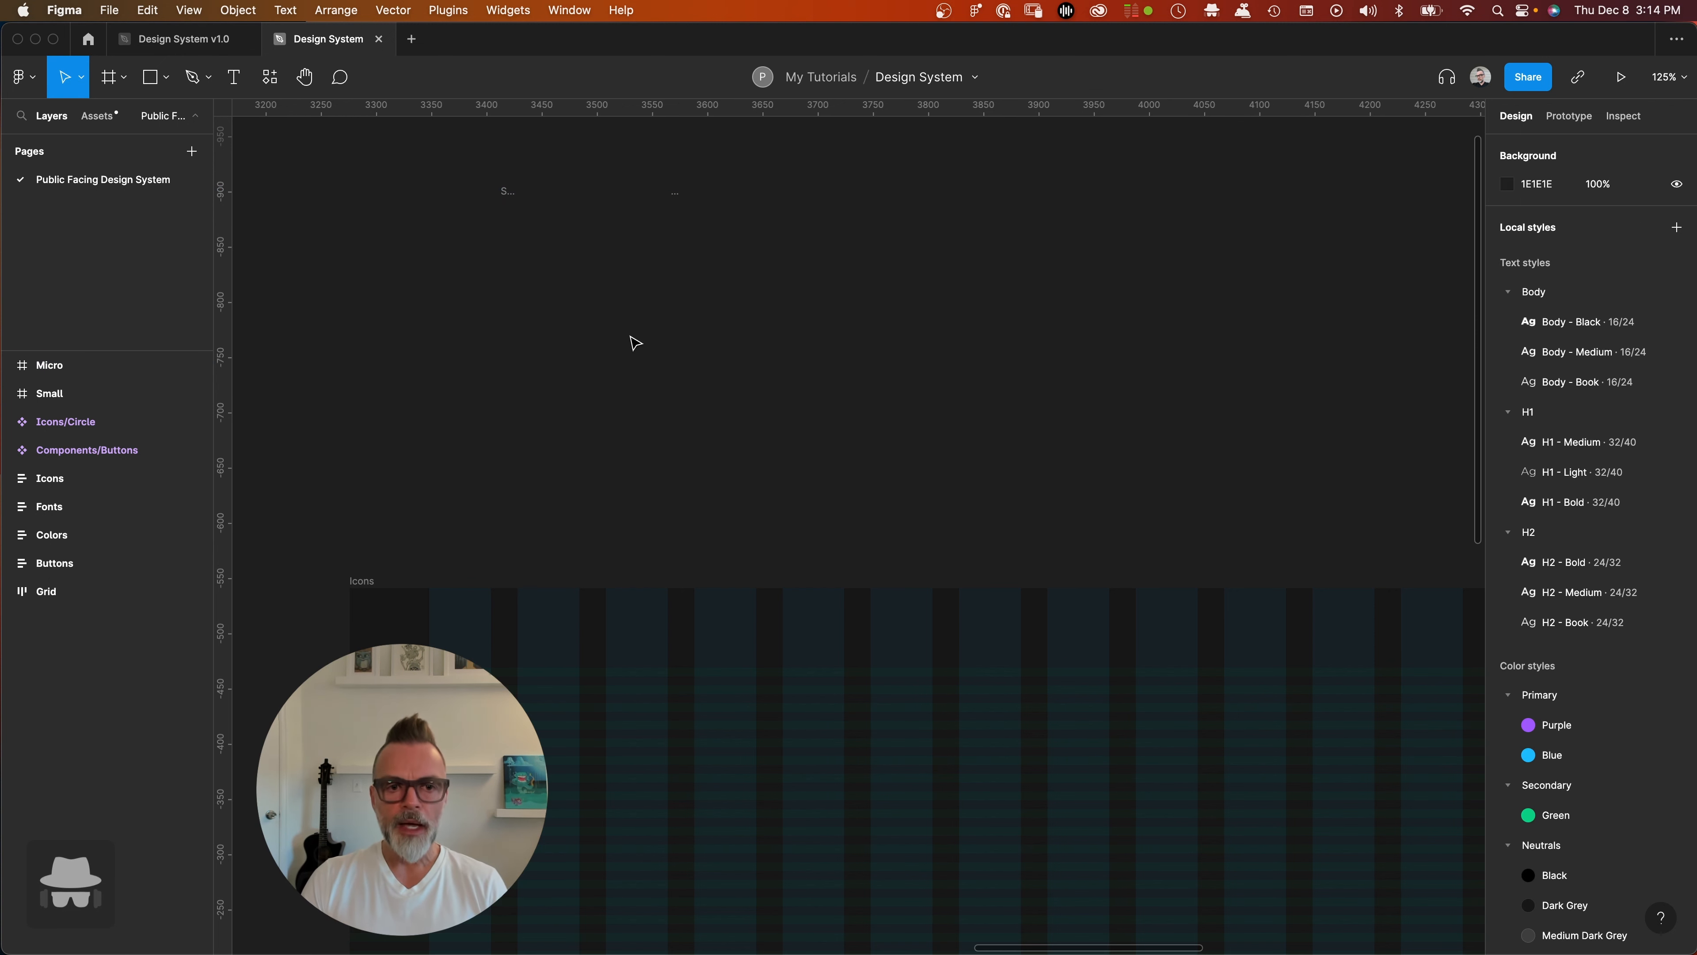
pyautogui.click(513, 205)
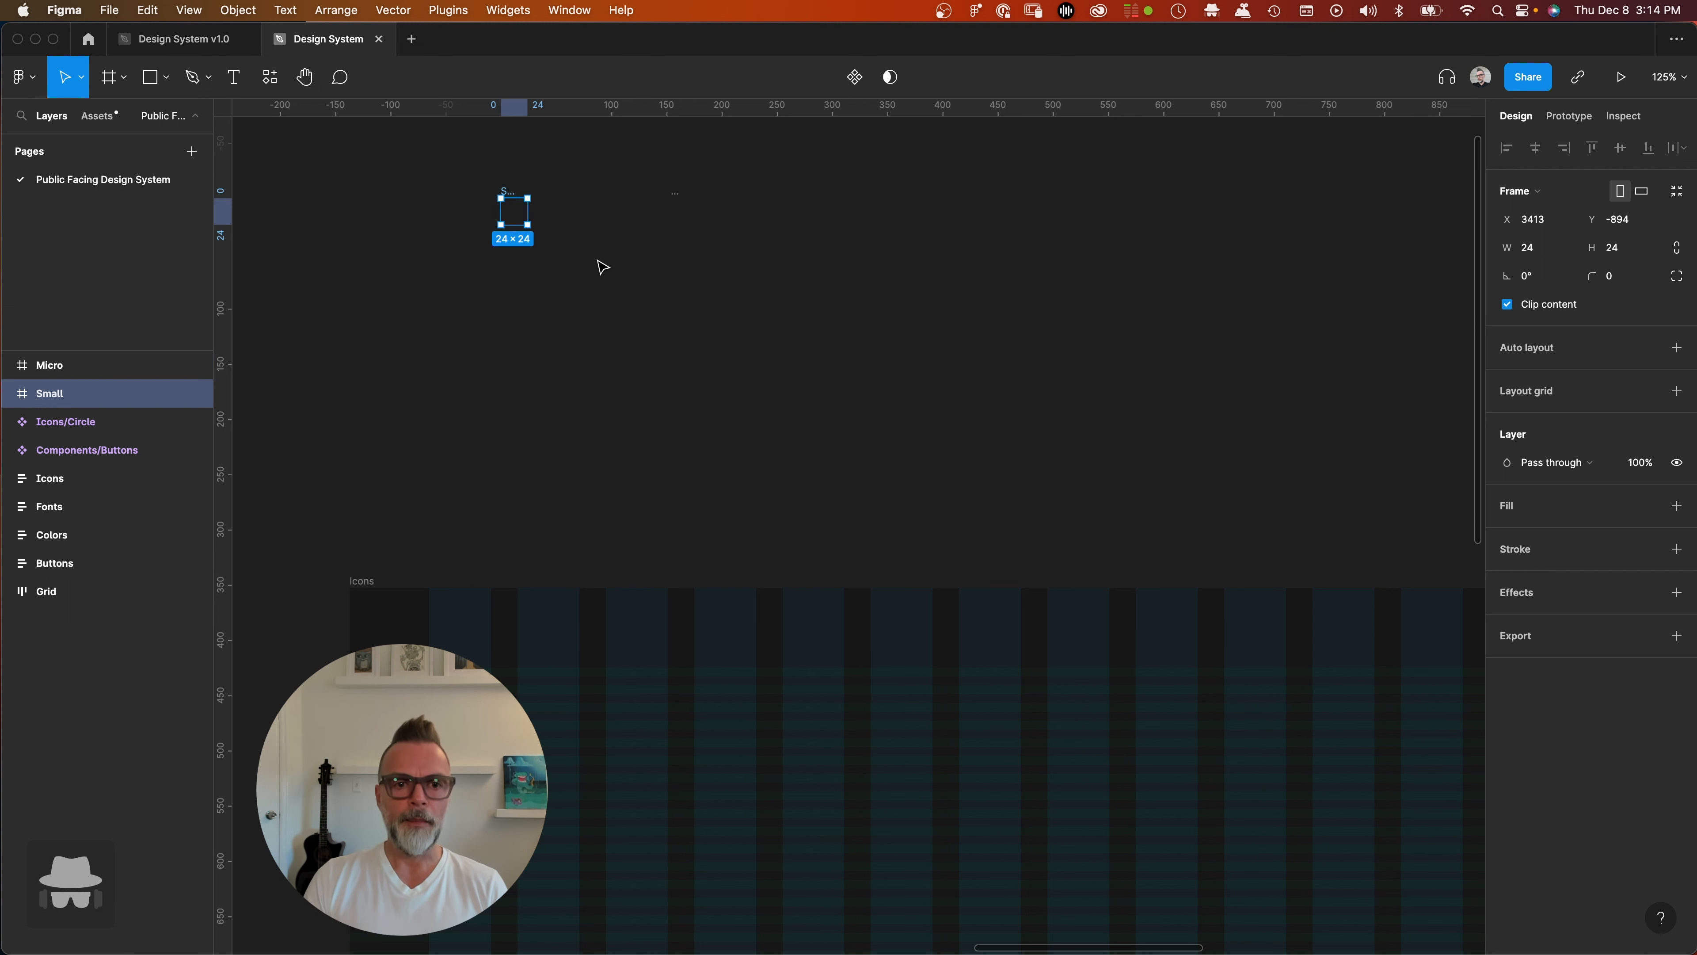
pyautogui.click(676, 202)
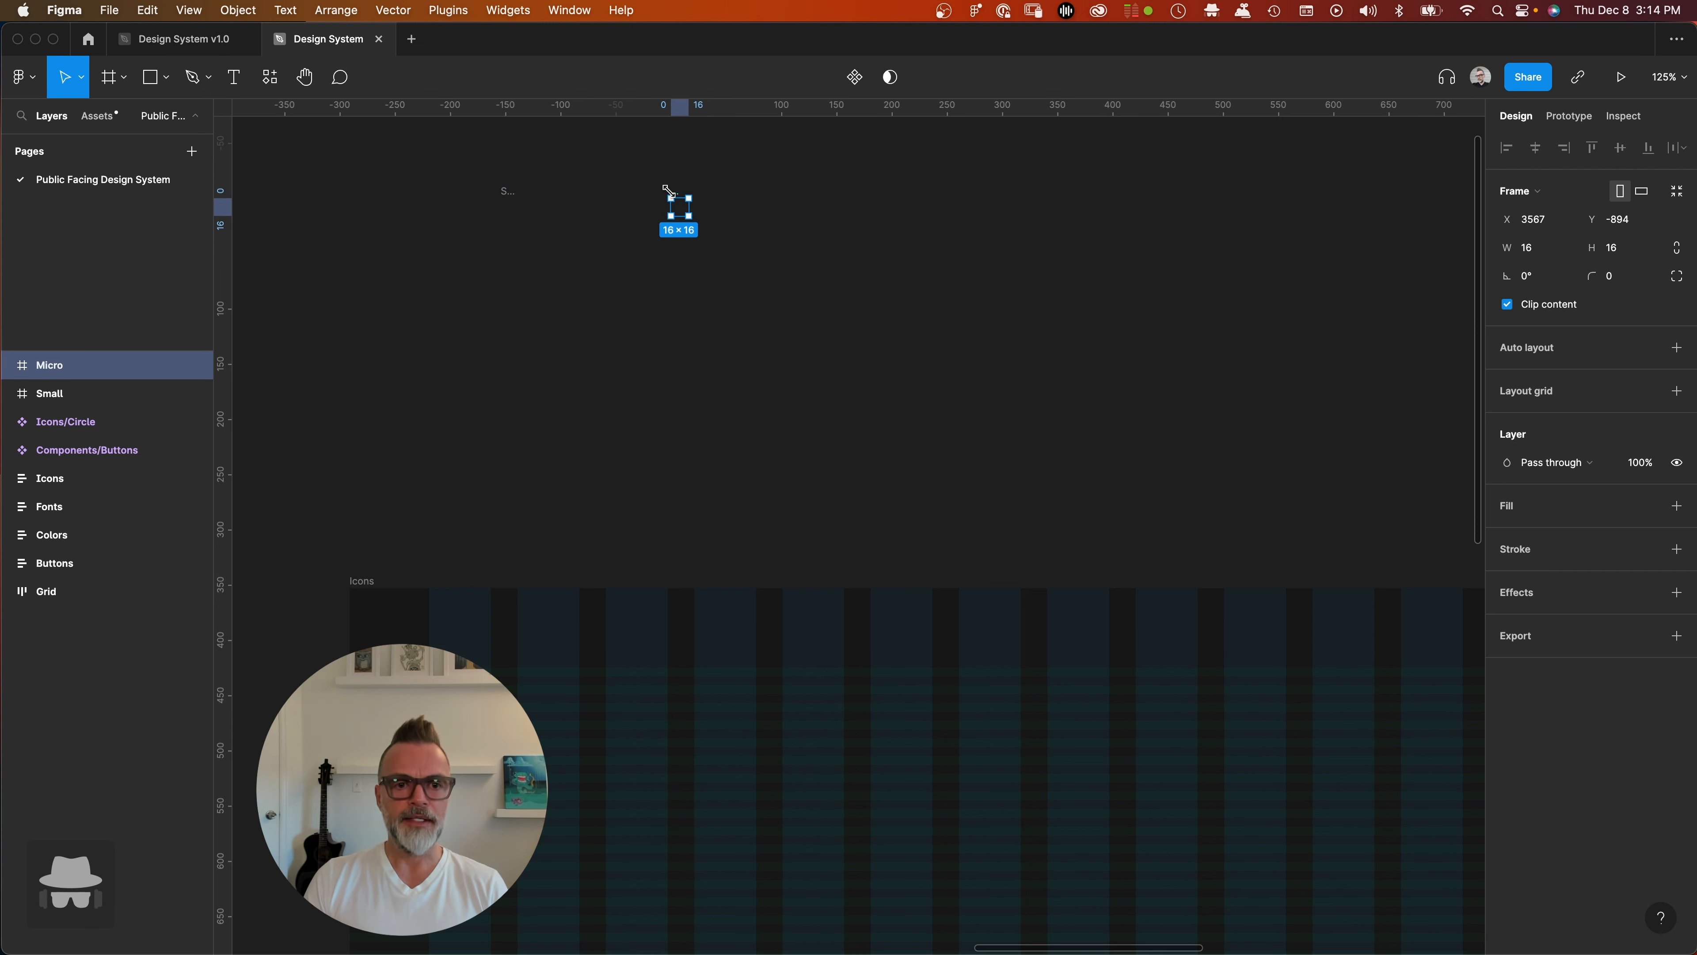
pyautogui.click(505, 192)
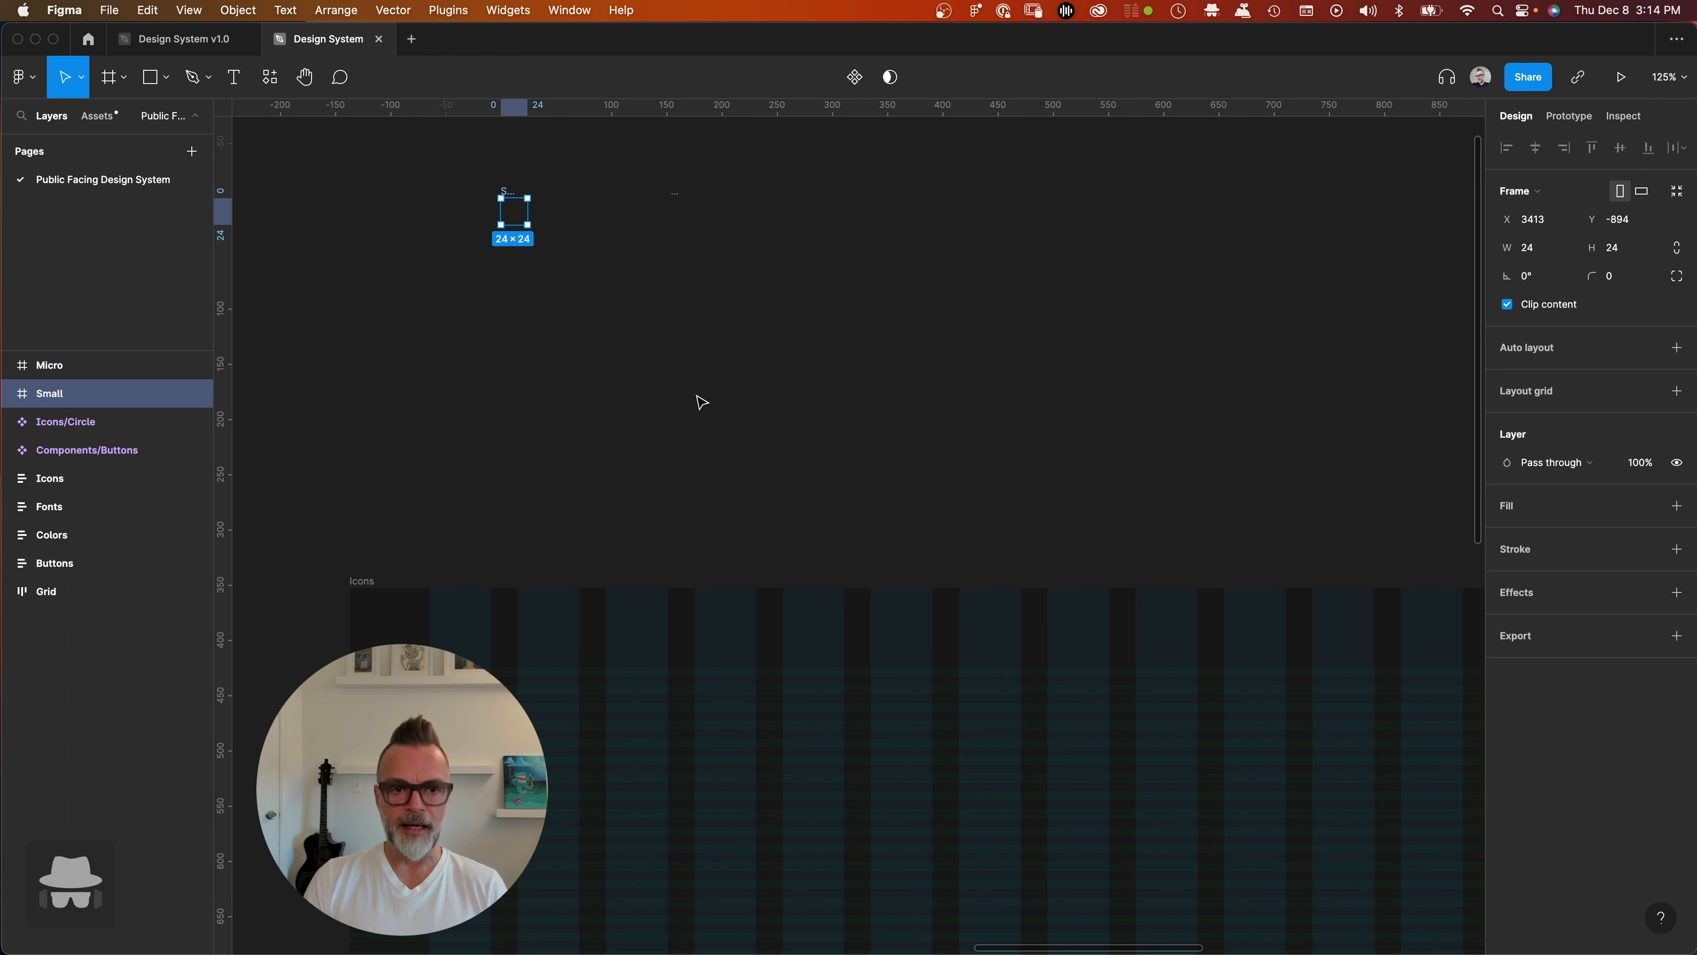
pyautogui.click(688, 383)
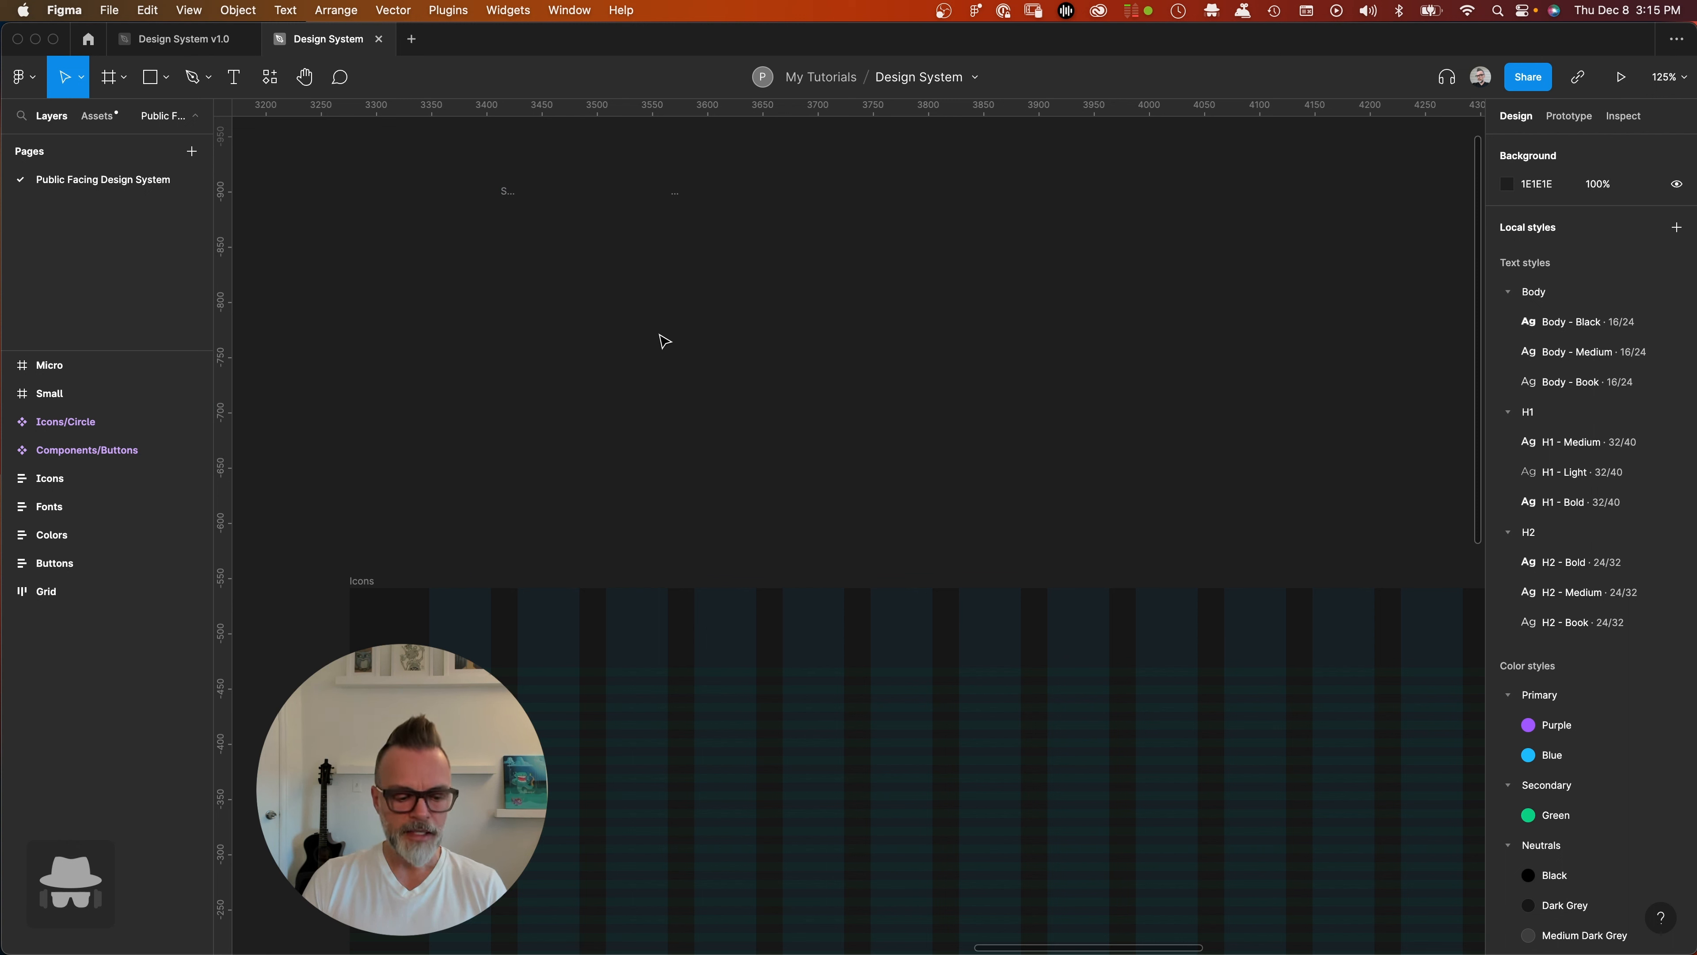
# - Switch to Chrome and look over the Font Awesome home page
pyautogui.press('super+Tab')
pyautogui.press('Tab')
pyautogui.press('Tab')
pyautogui.press('Tab')
pyautogui.press('Tab')
pyautogui.press('Tab')
pyautogui.press('Tab')
pyautogui.press('Tab')
pyautogui.press('Tab')
pyautogui.press('Tab')
pyautogui.press('Tab')
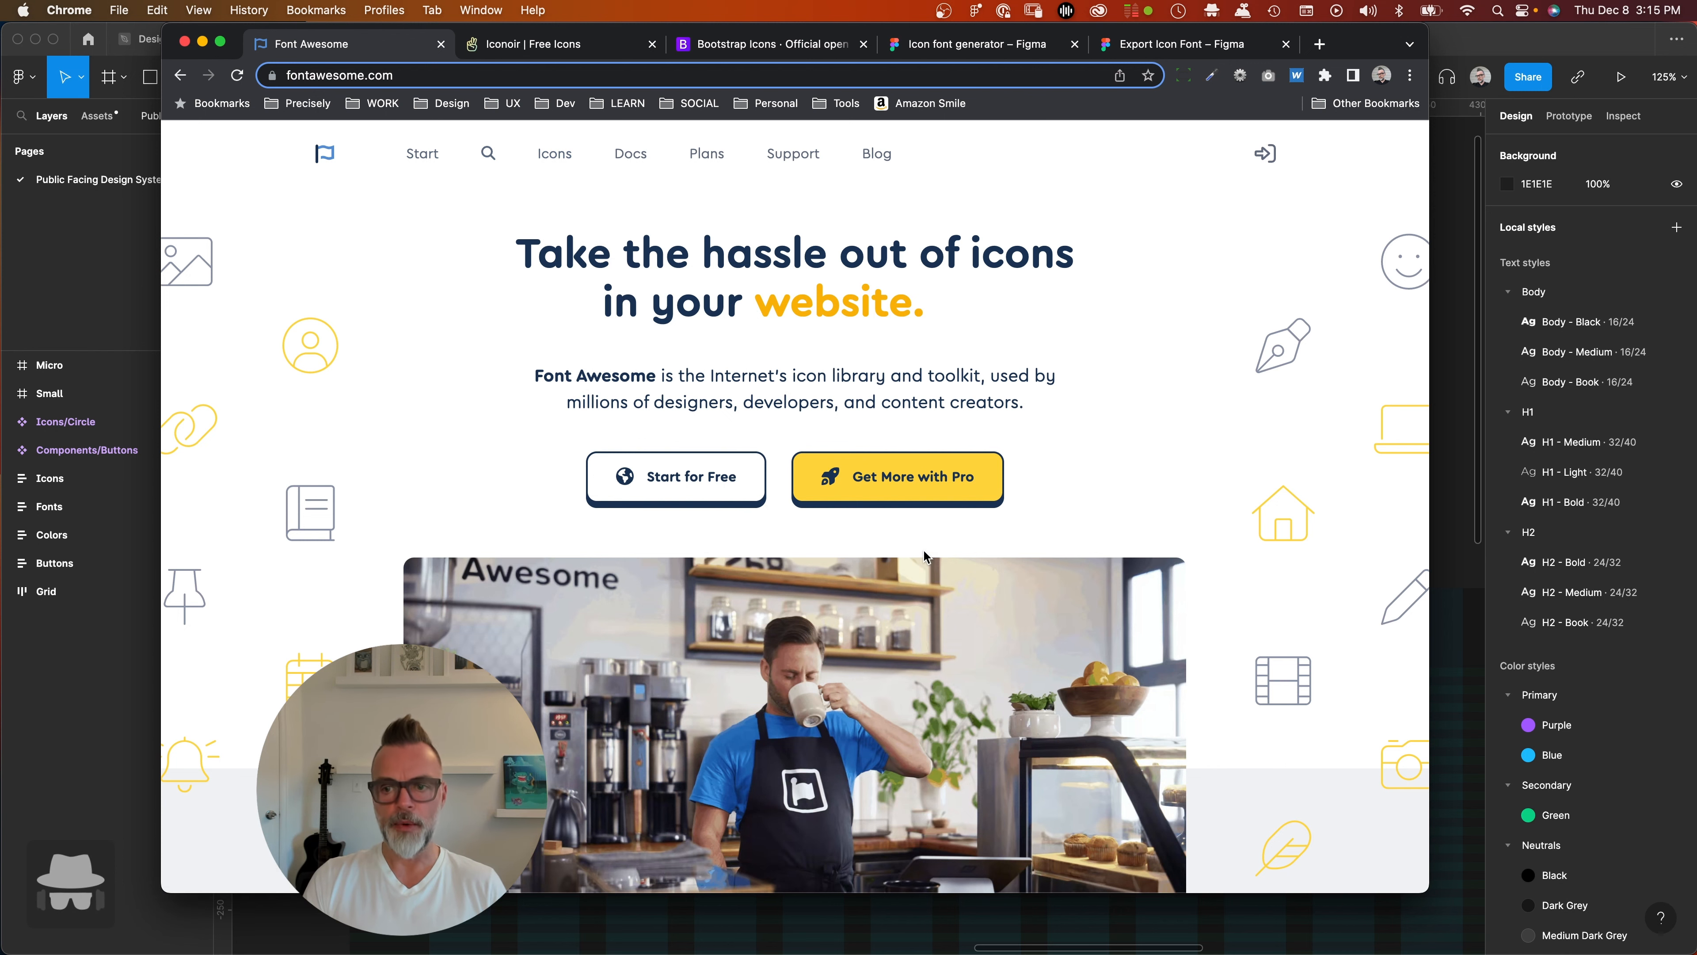
pyautogui.scroll(-1, 923, 549)
pyautogui.scroll(-10, 923, 549)
pyautogui.scroll(12, 923, 550)
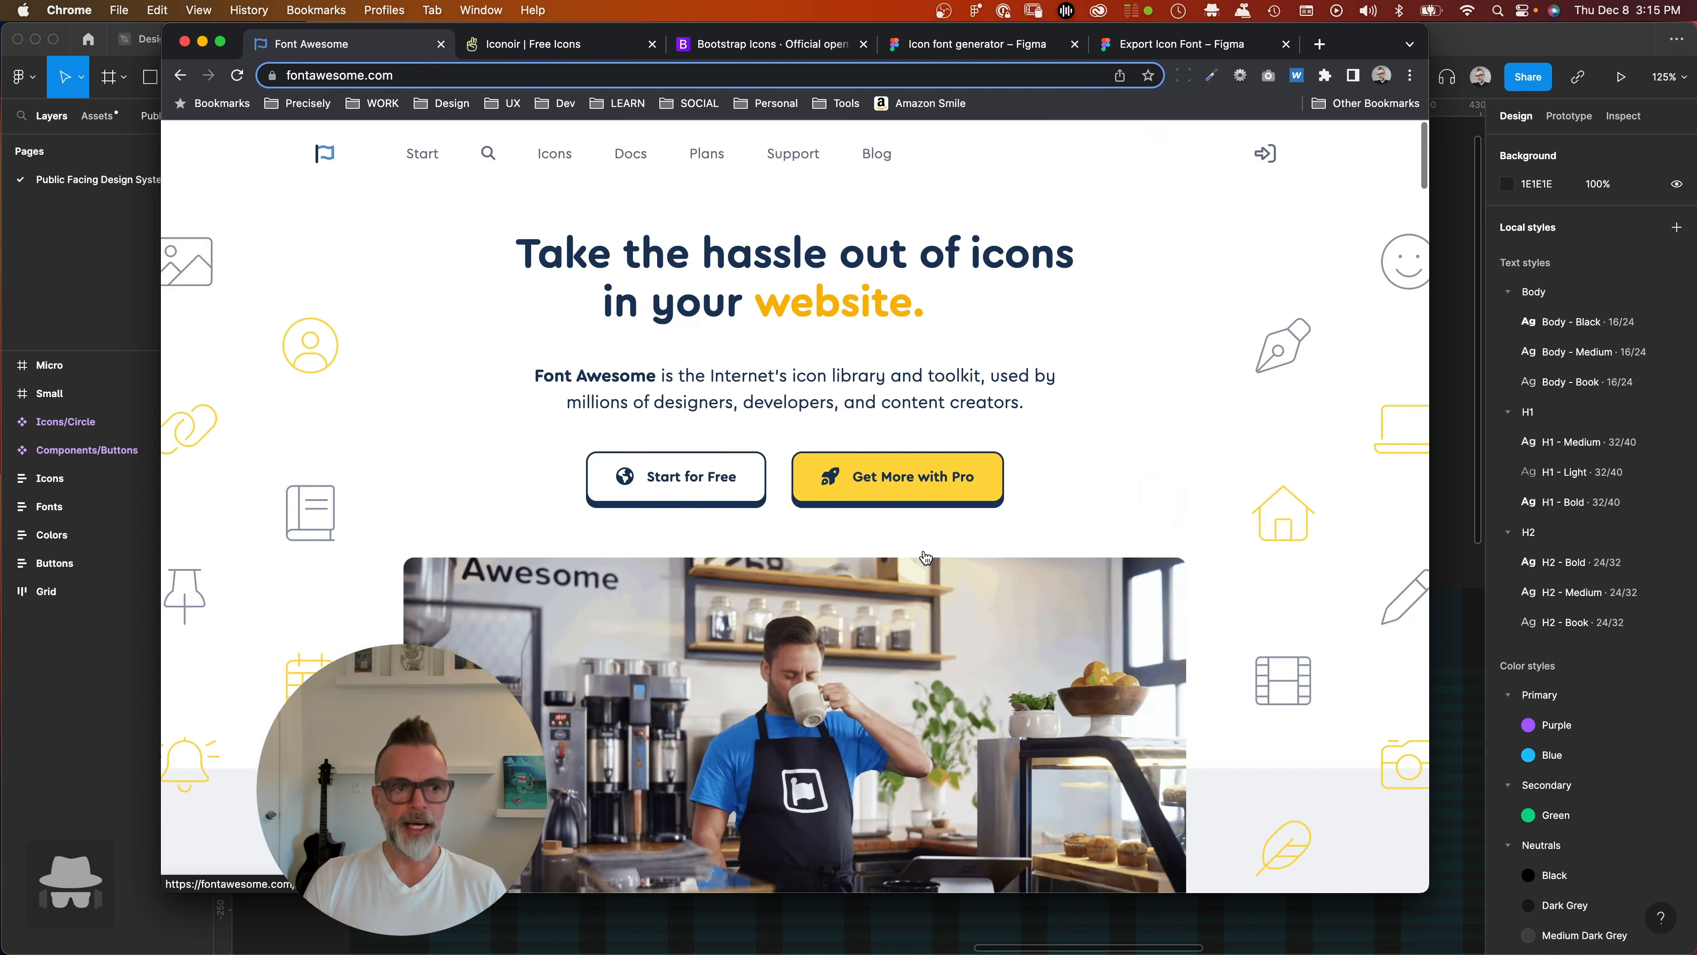
# - Open Font Awesome's Icons page and examine its Sharp, Classic and brand icon offerings
pyautogui.click(555, 153)
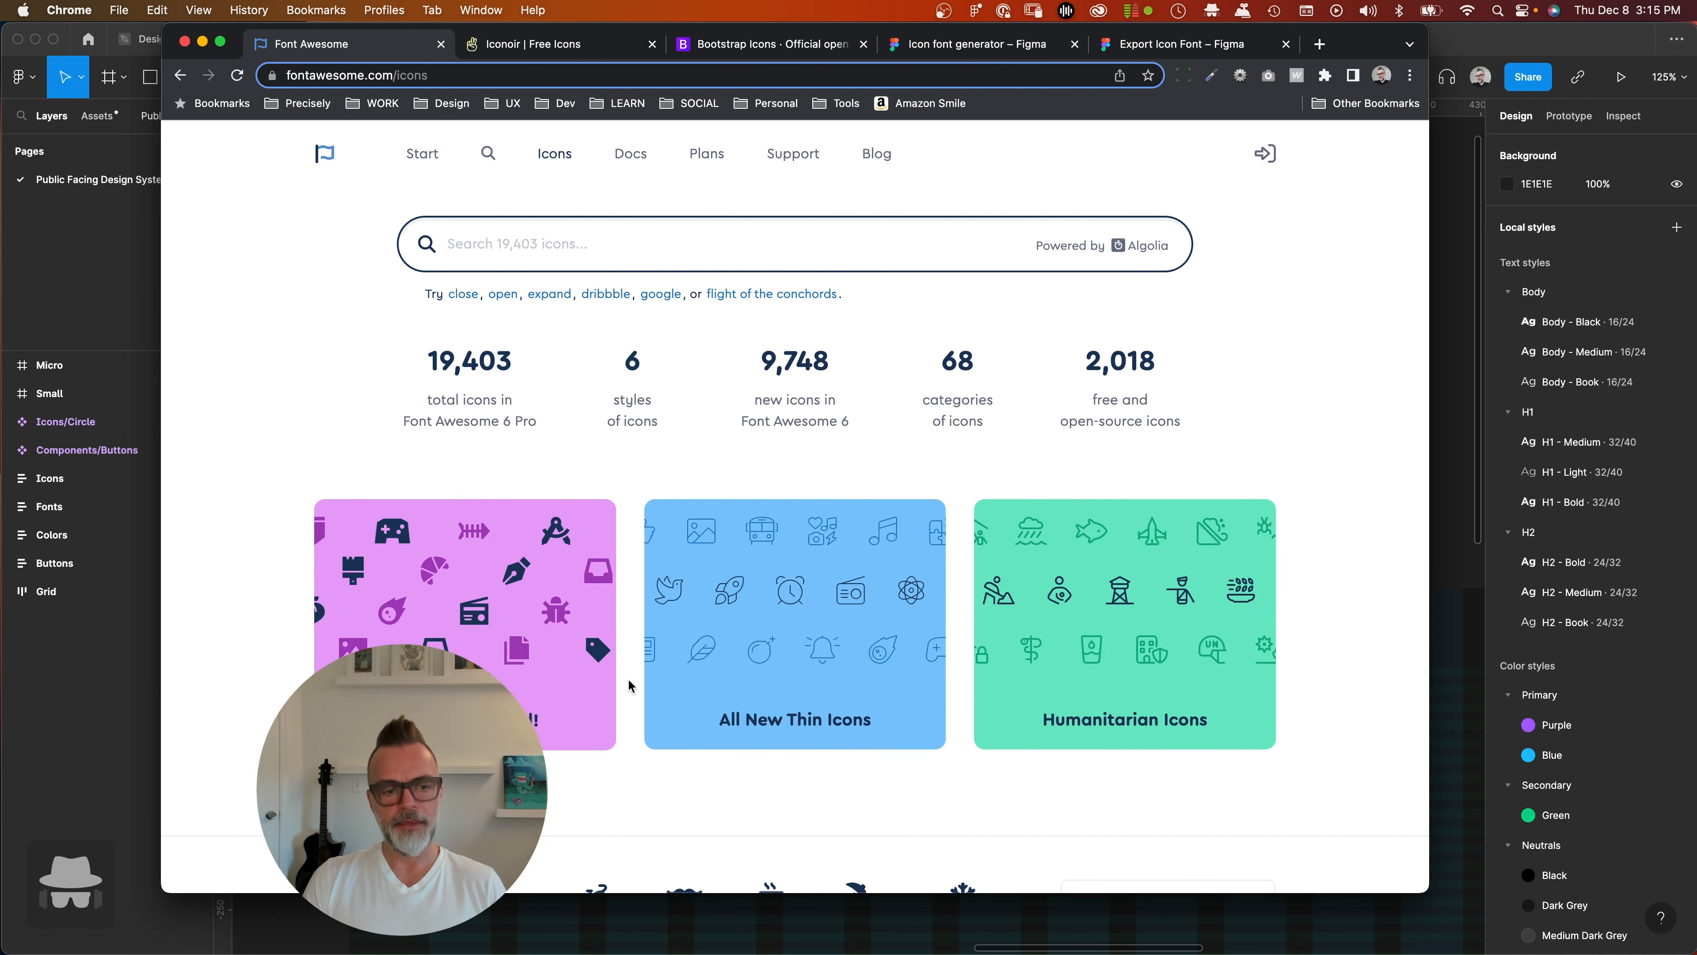
pyautogui.scroll(-10, 824, 699)
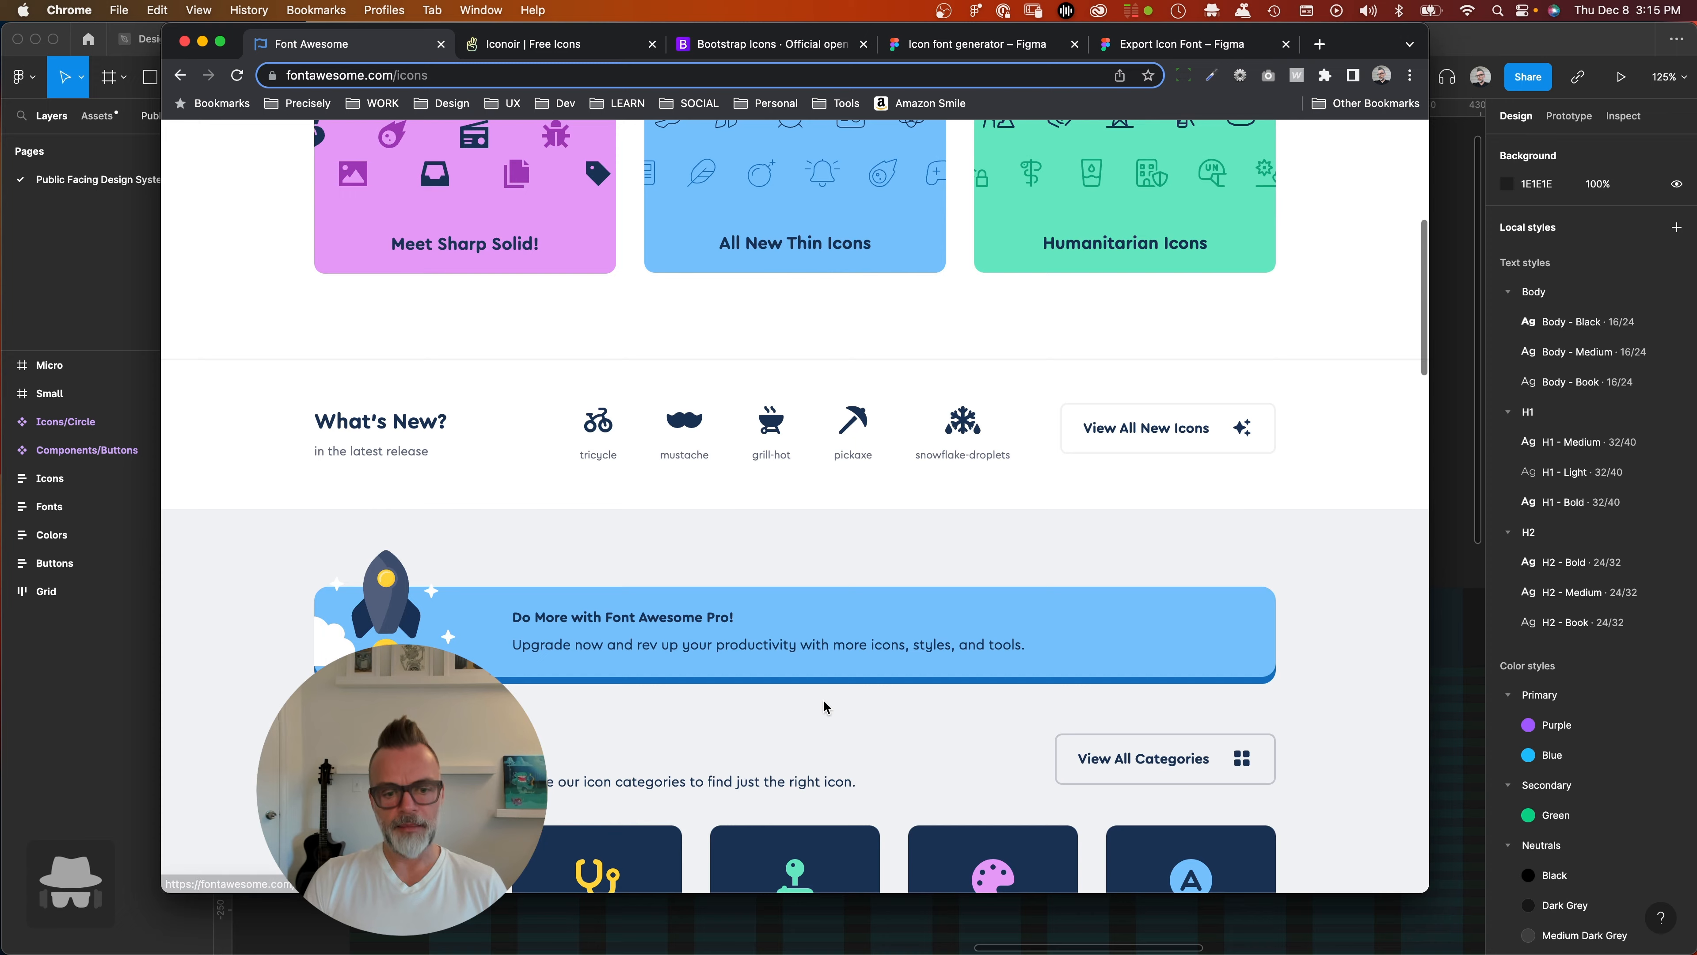
pyautogui.scroll(-8, 823, 699)
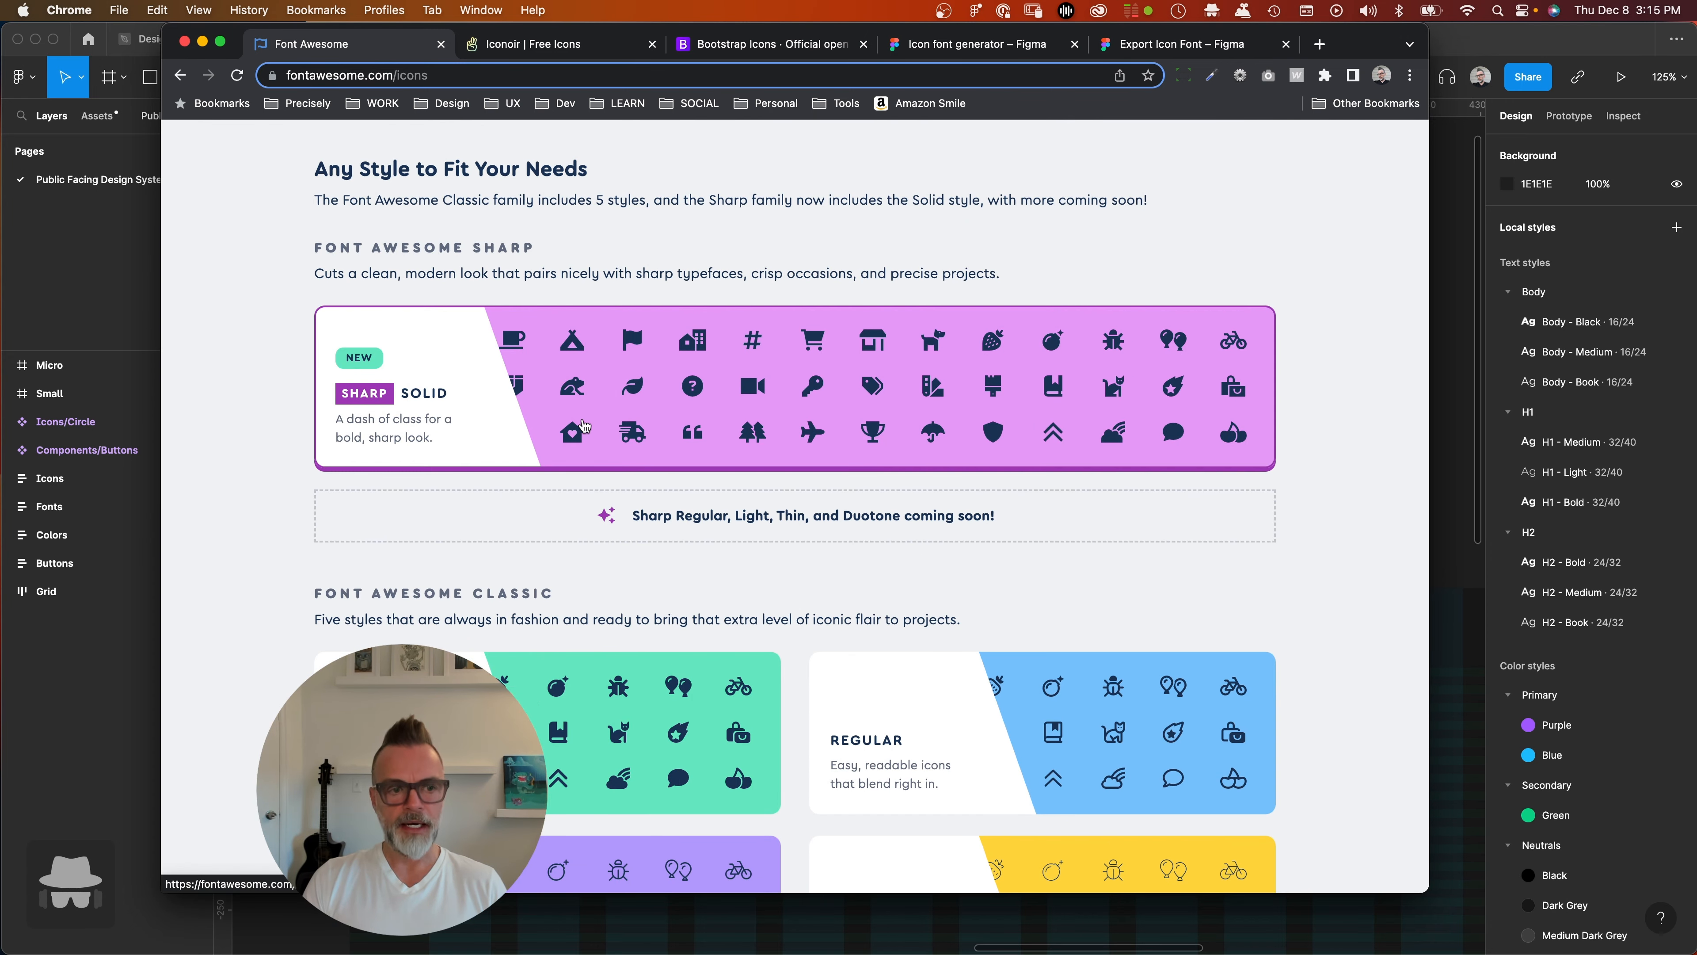
pyautogui.scroll(-5, 661, 722)
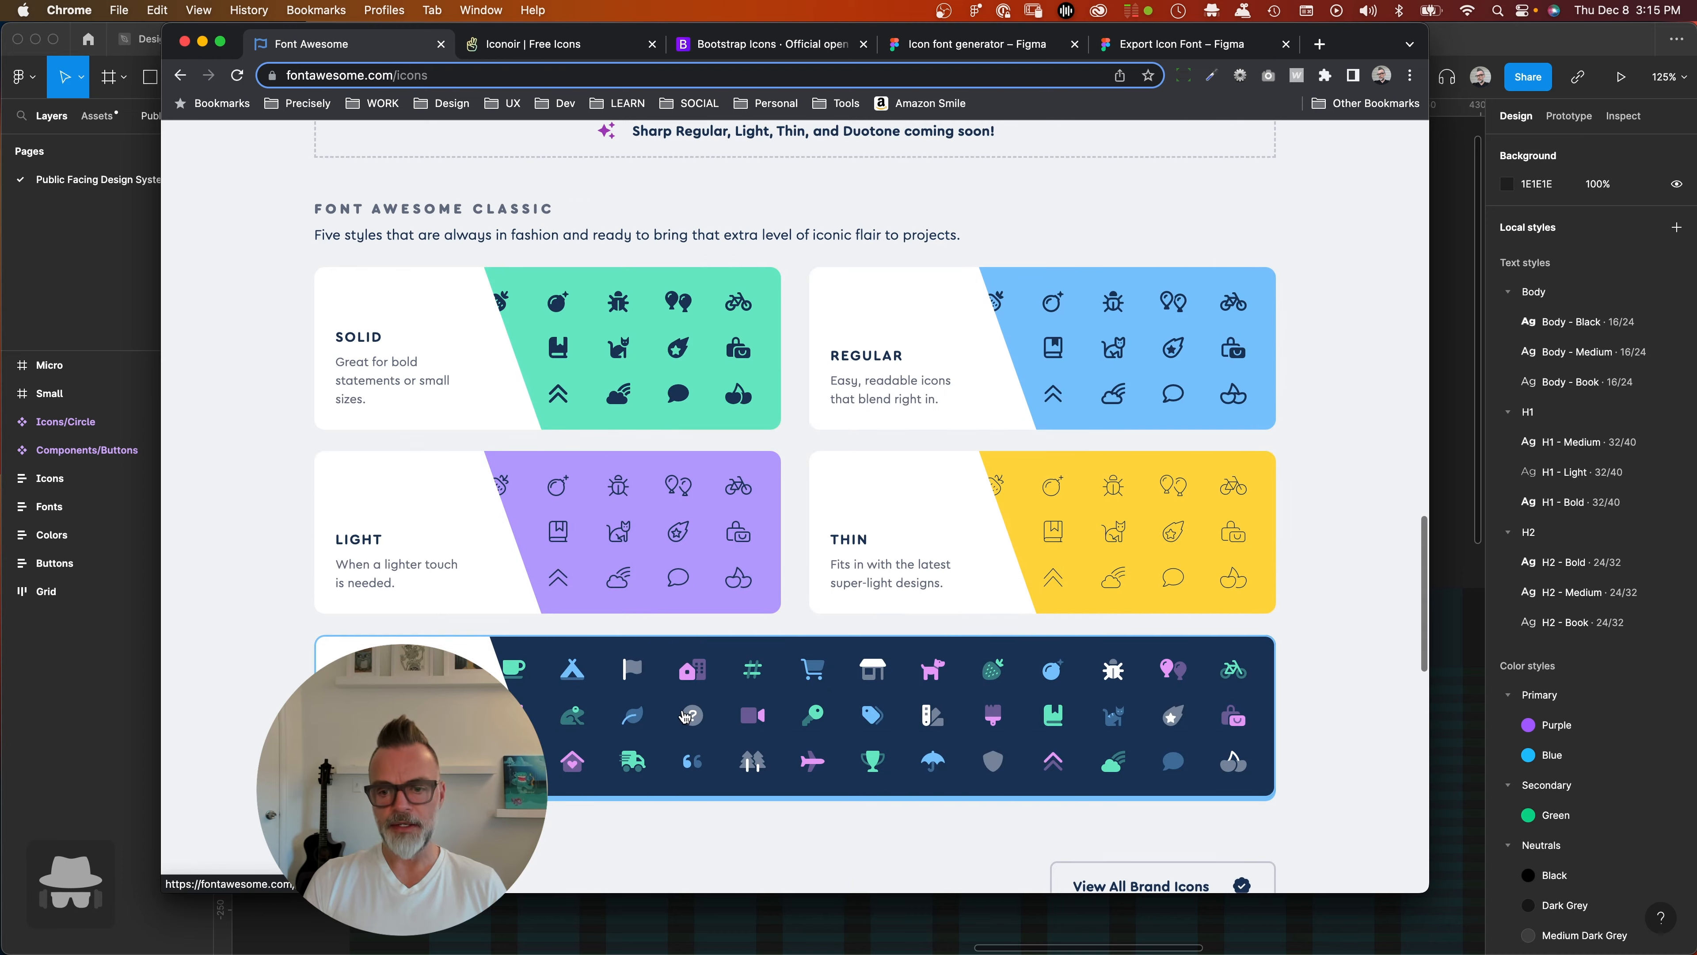
pyautogui.scroll(-3, 553, 507)
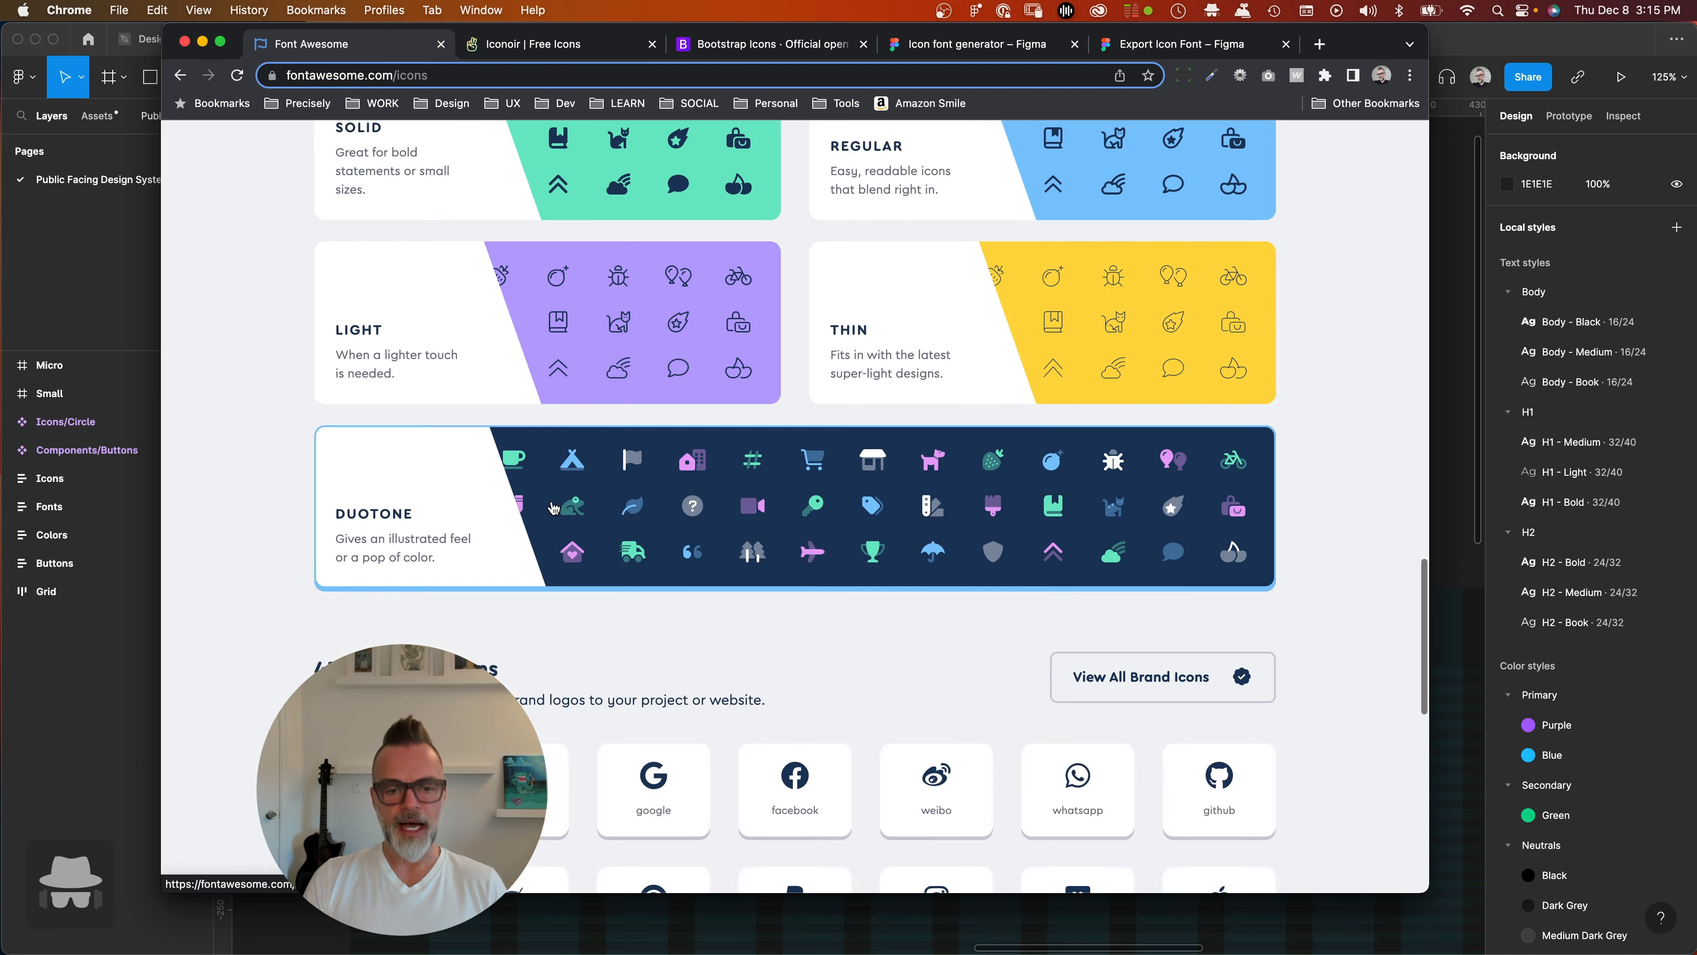
pyautogui.scroll(-2, 554, 507)
pyautogui.scroll(15, 574, 481)
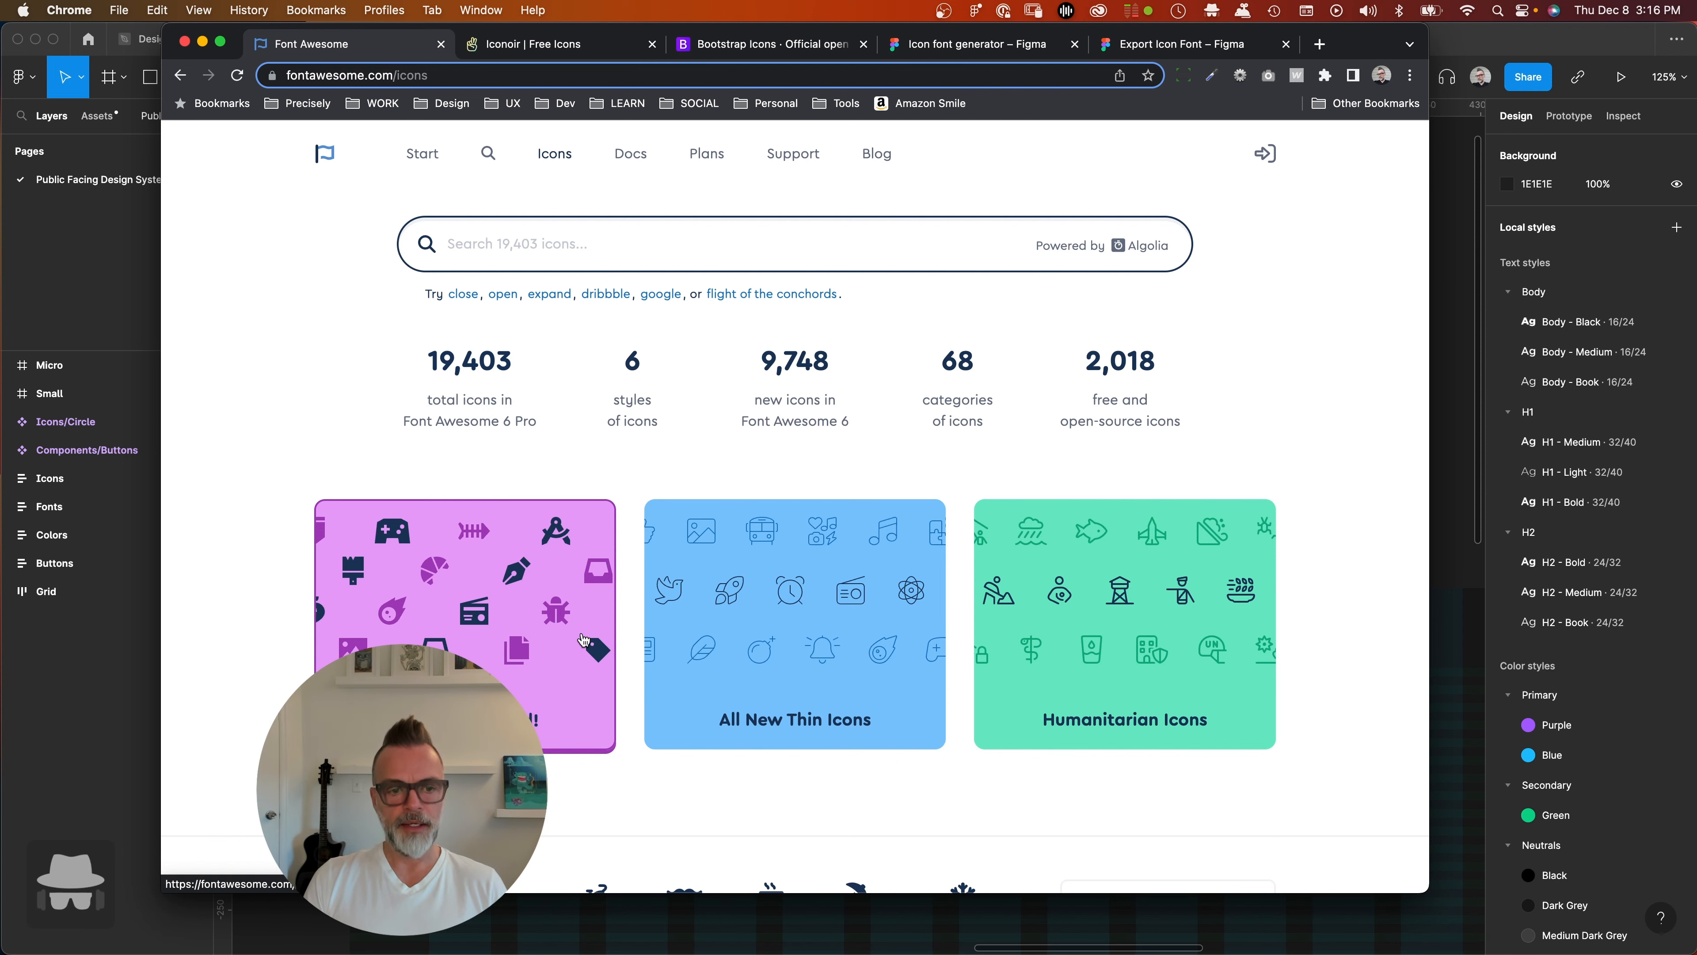
# - Open Font Awesome's Sharp Solid icons, and look over the Iconoir site down to its 3D Editor icons
pyautogui.click(526, 642)
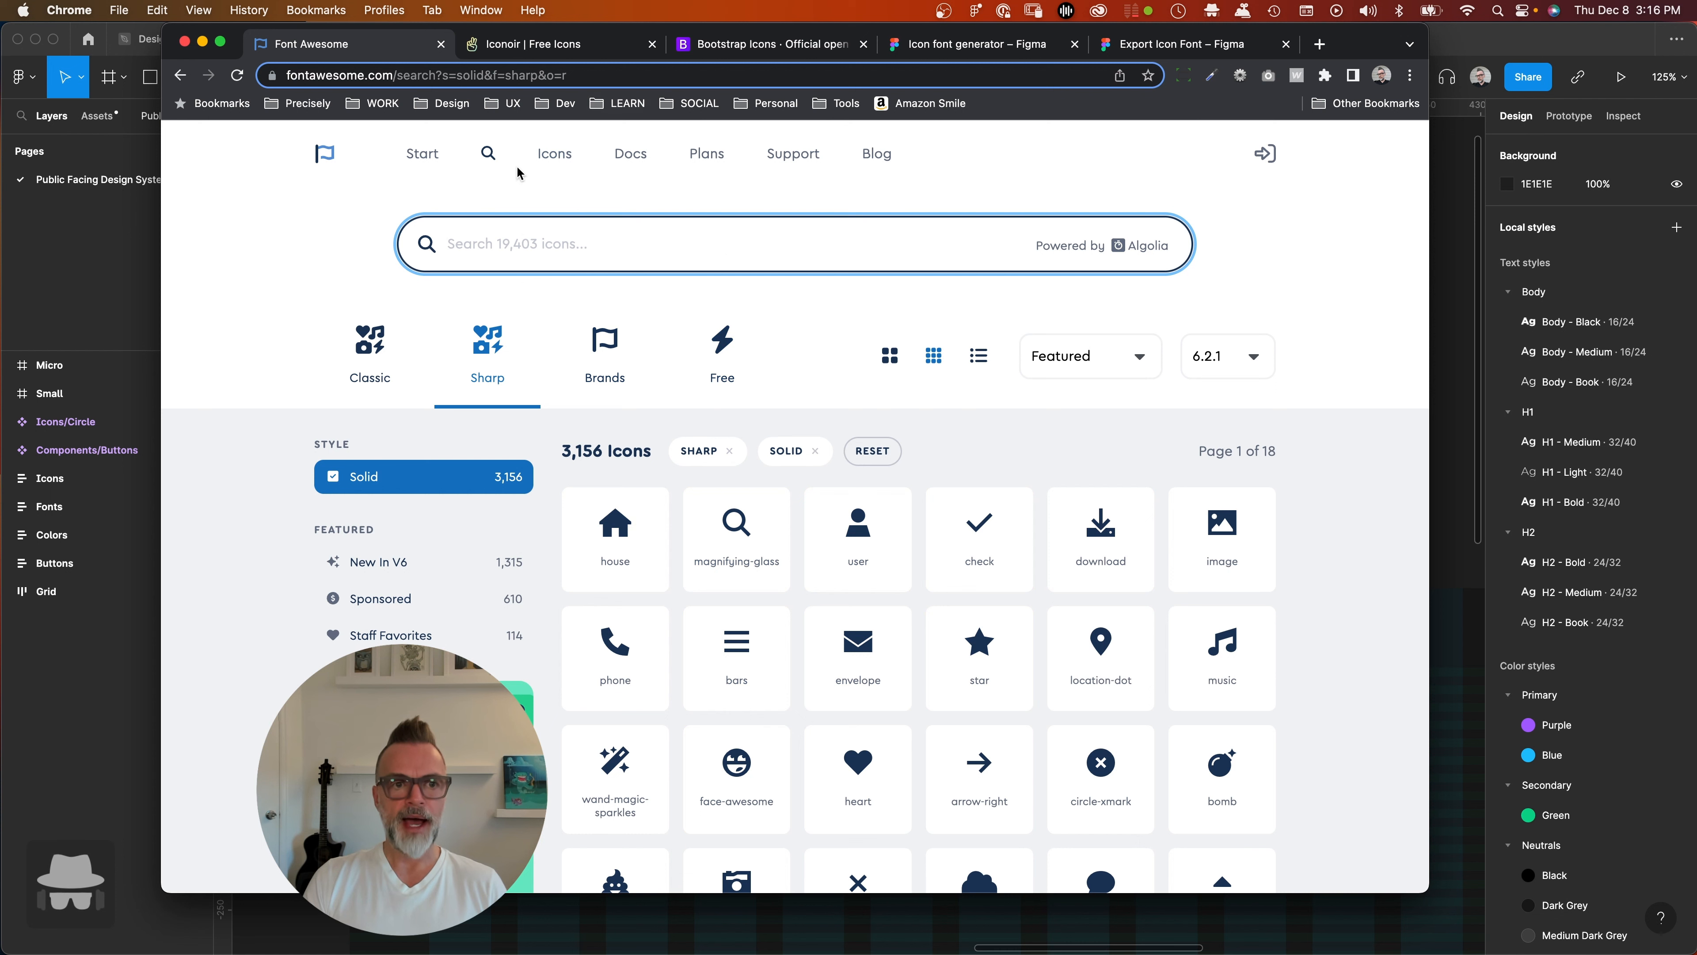
pyautogui.click(544, 45)
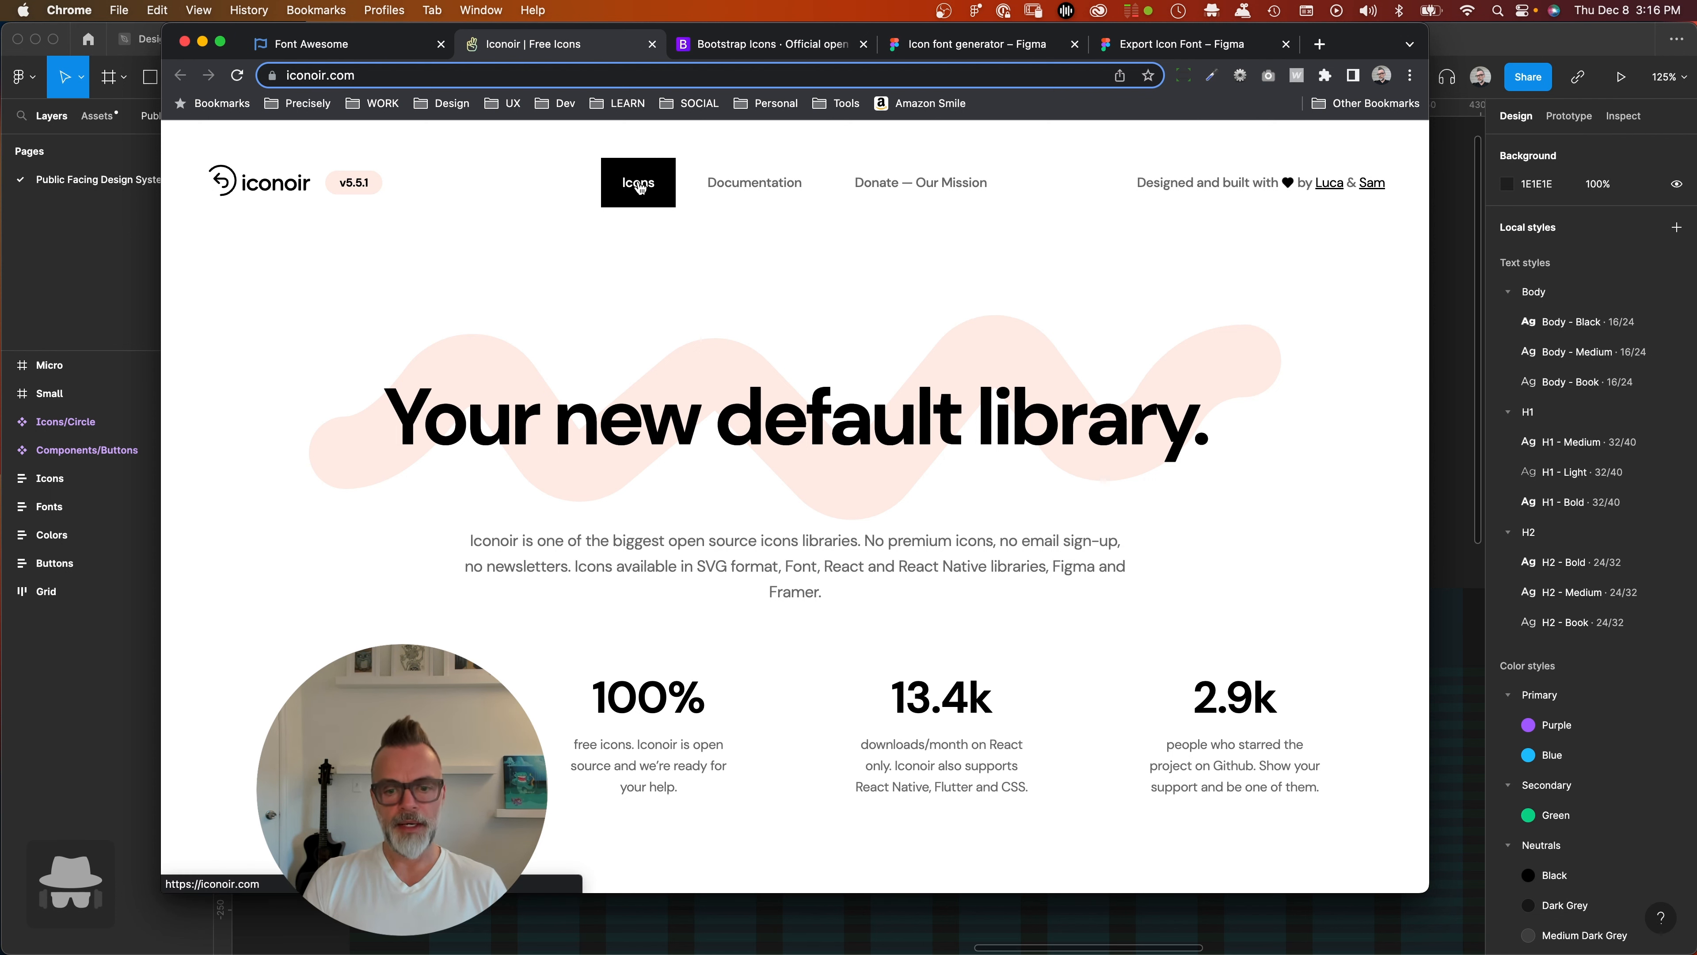
pyautogui.scroll(-10, 634, 231)
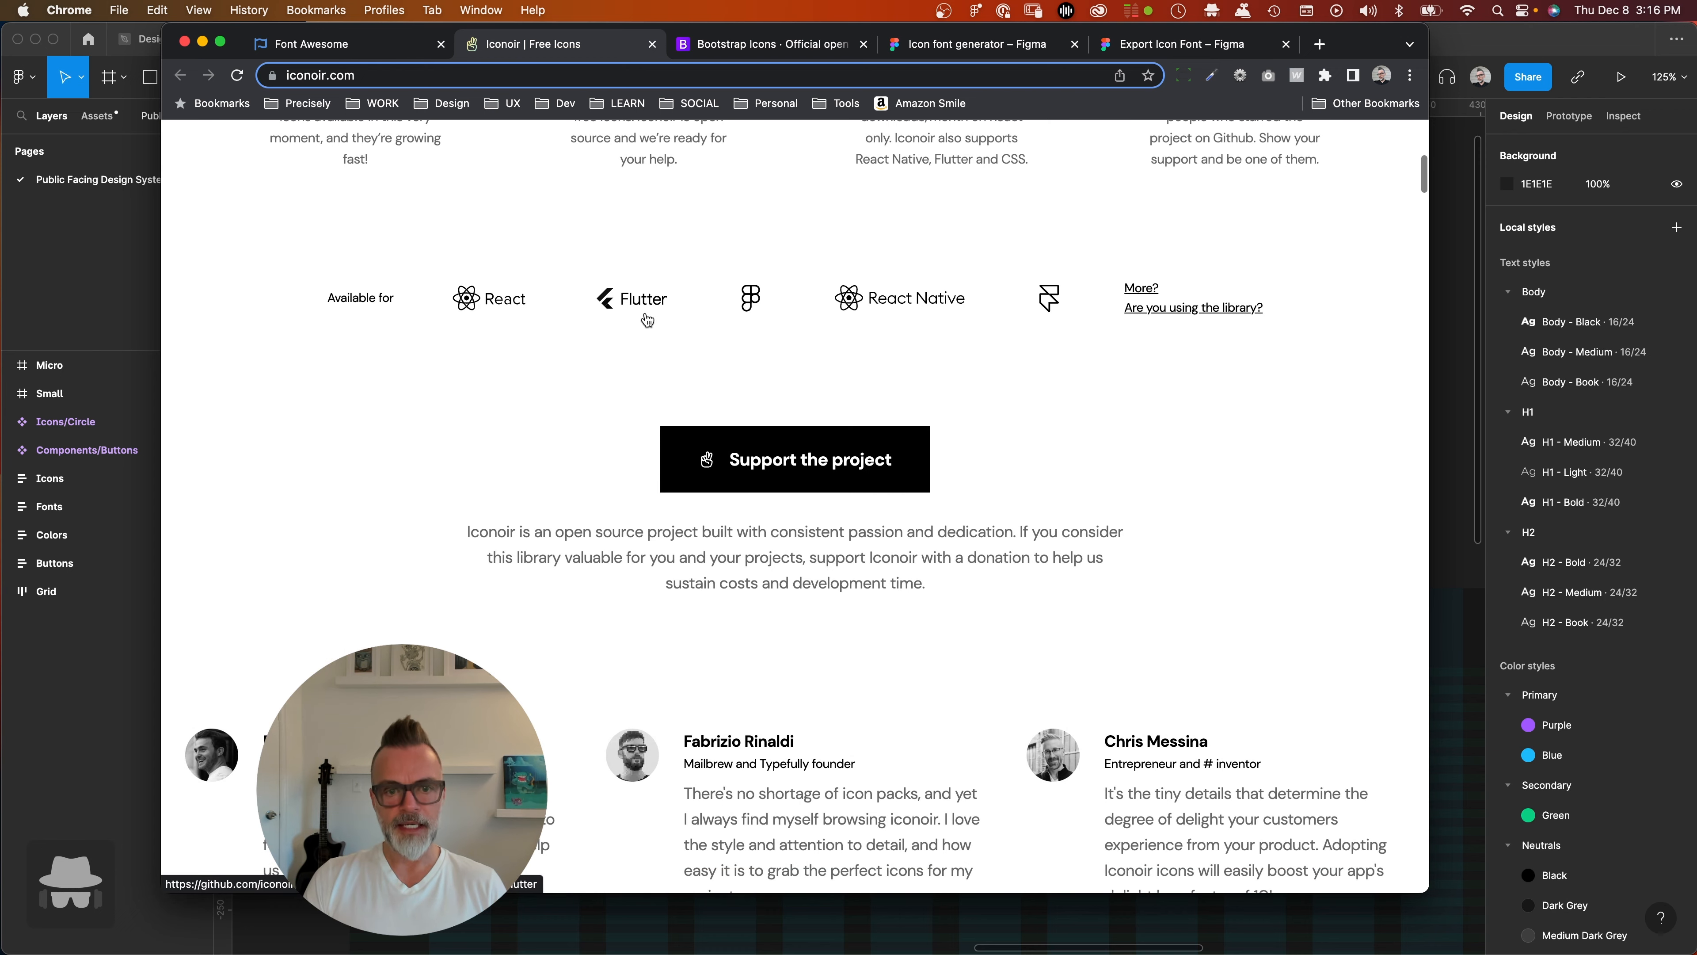
pyautogui.scroll(-15, 647, 320)
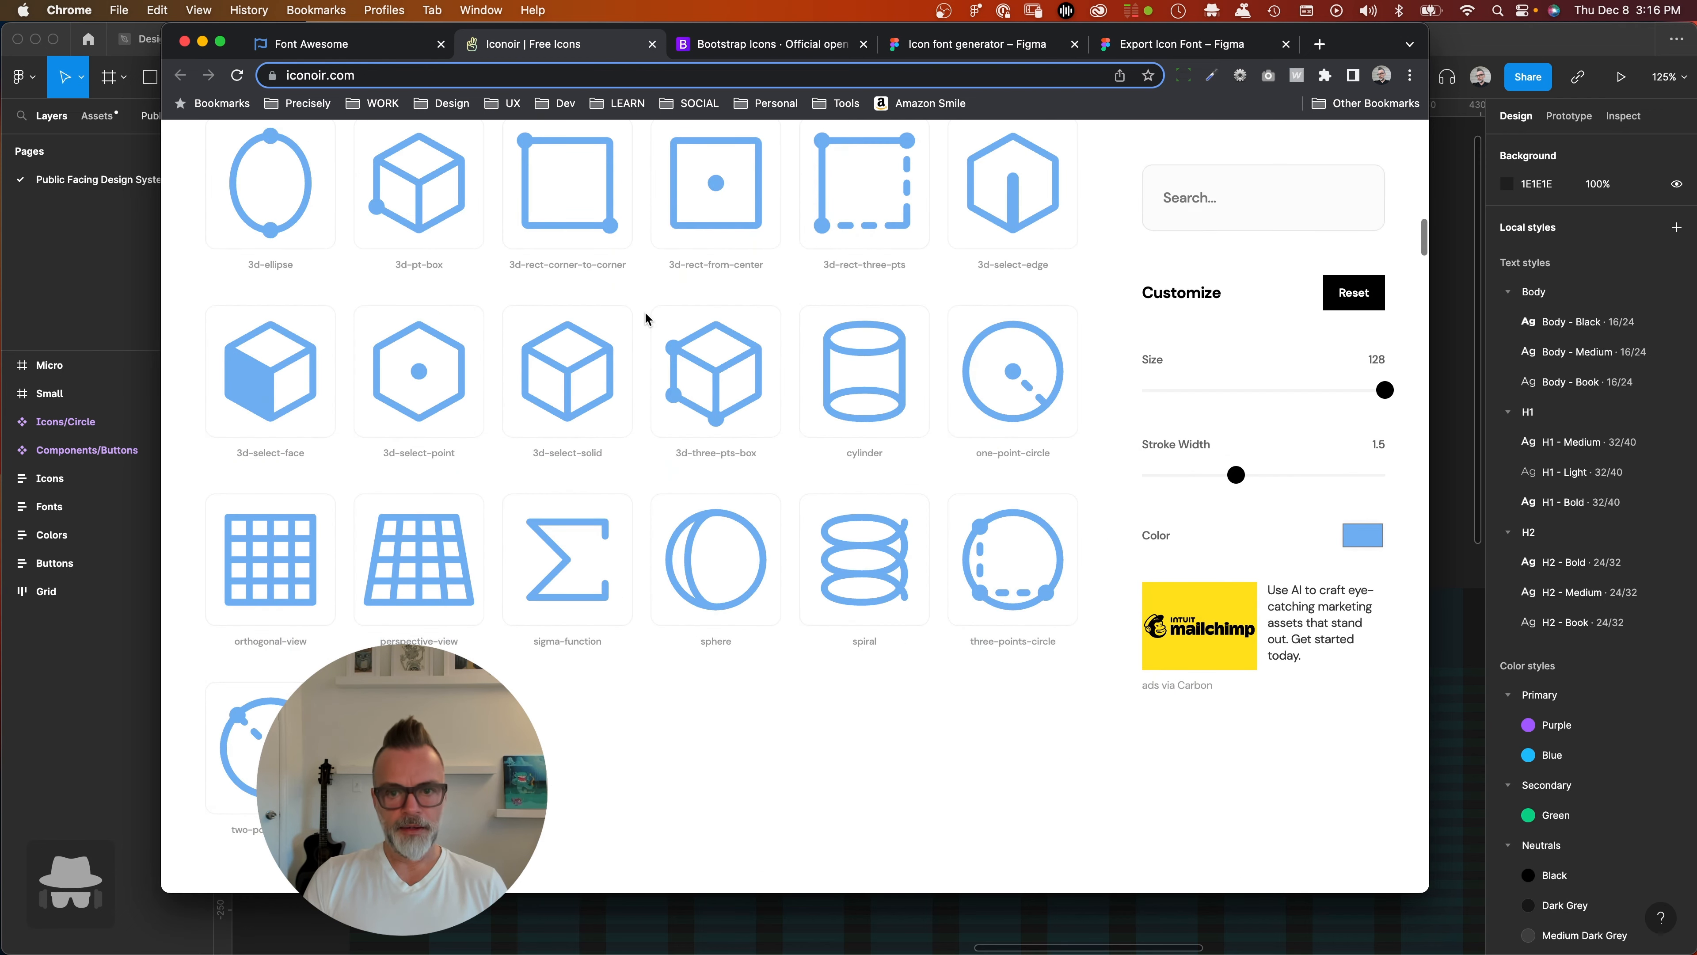
pyautogui.scroll(8, 648, 320)
pyautogui.scroll(-3, 653, 320)
pyautogui.moveTo(611, 412)
pyautogui.scroll(2, 611, 412)
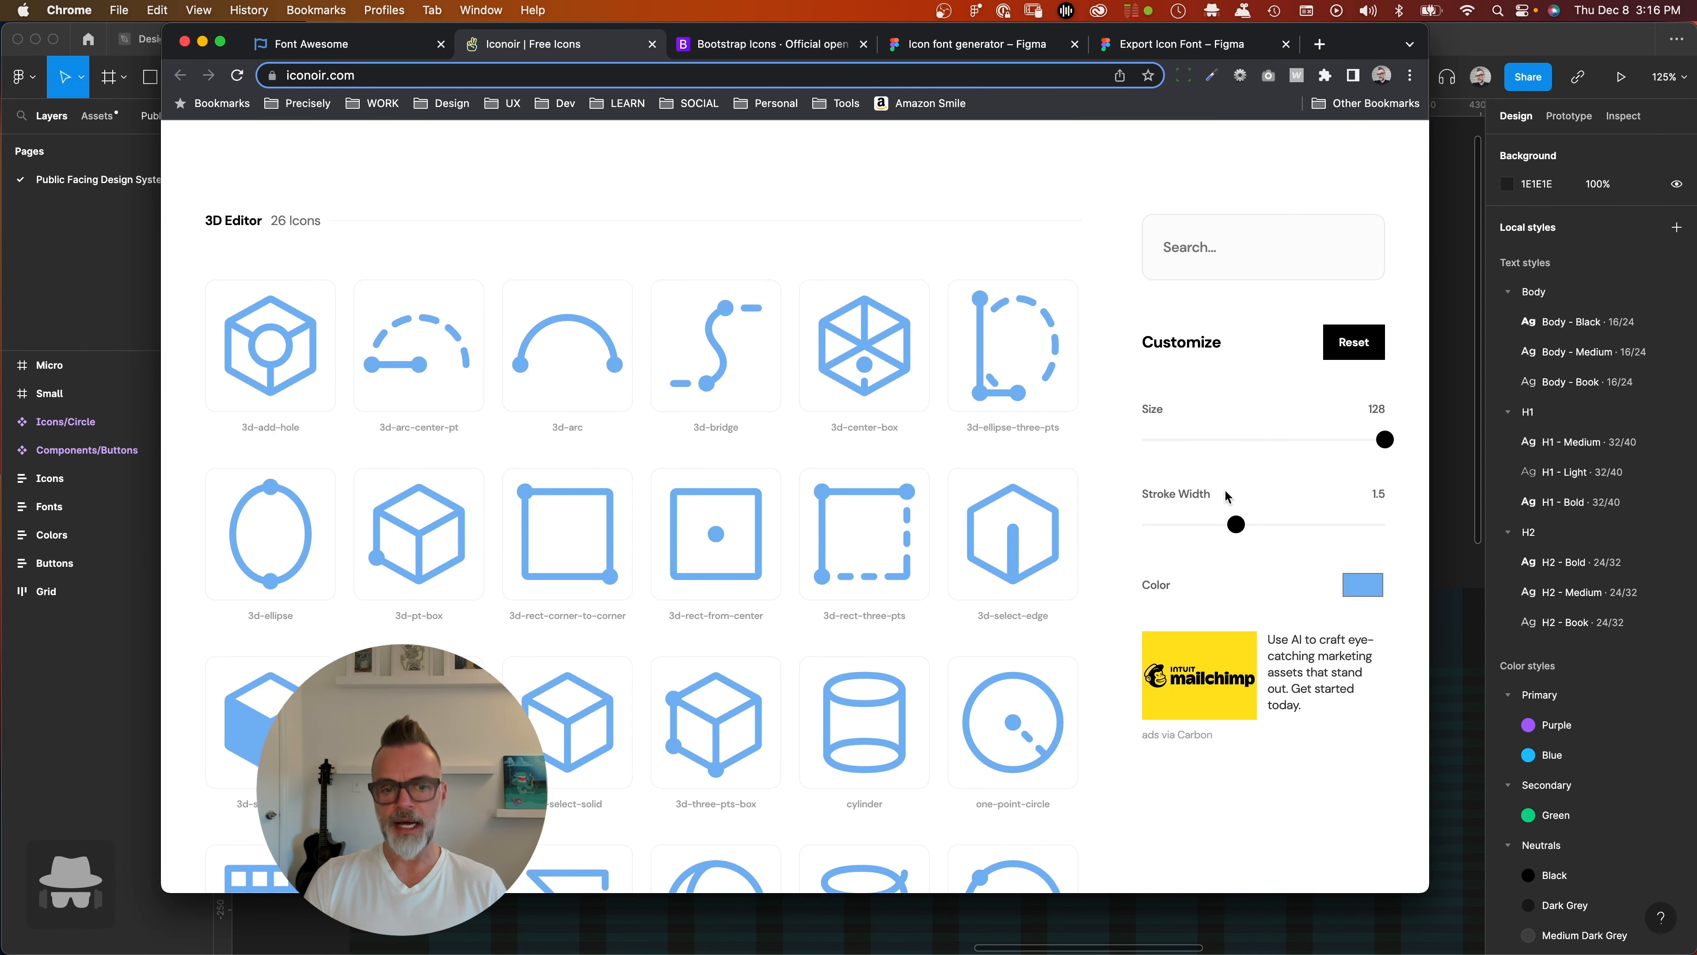
# - Set the Iconoir icon size to 48 and the icon color to dark grey, RGB 48, 48, 48
pyautogui.moveTo(1386, 441); pyautogui.dragTo(1219, 446)
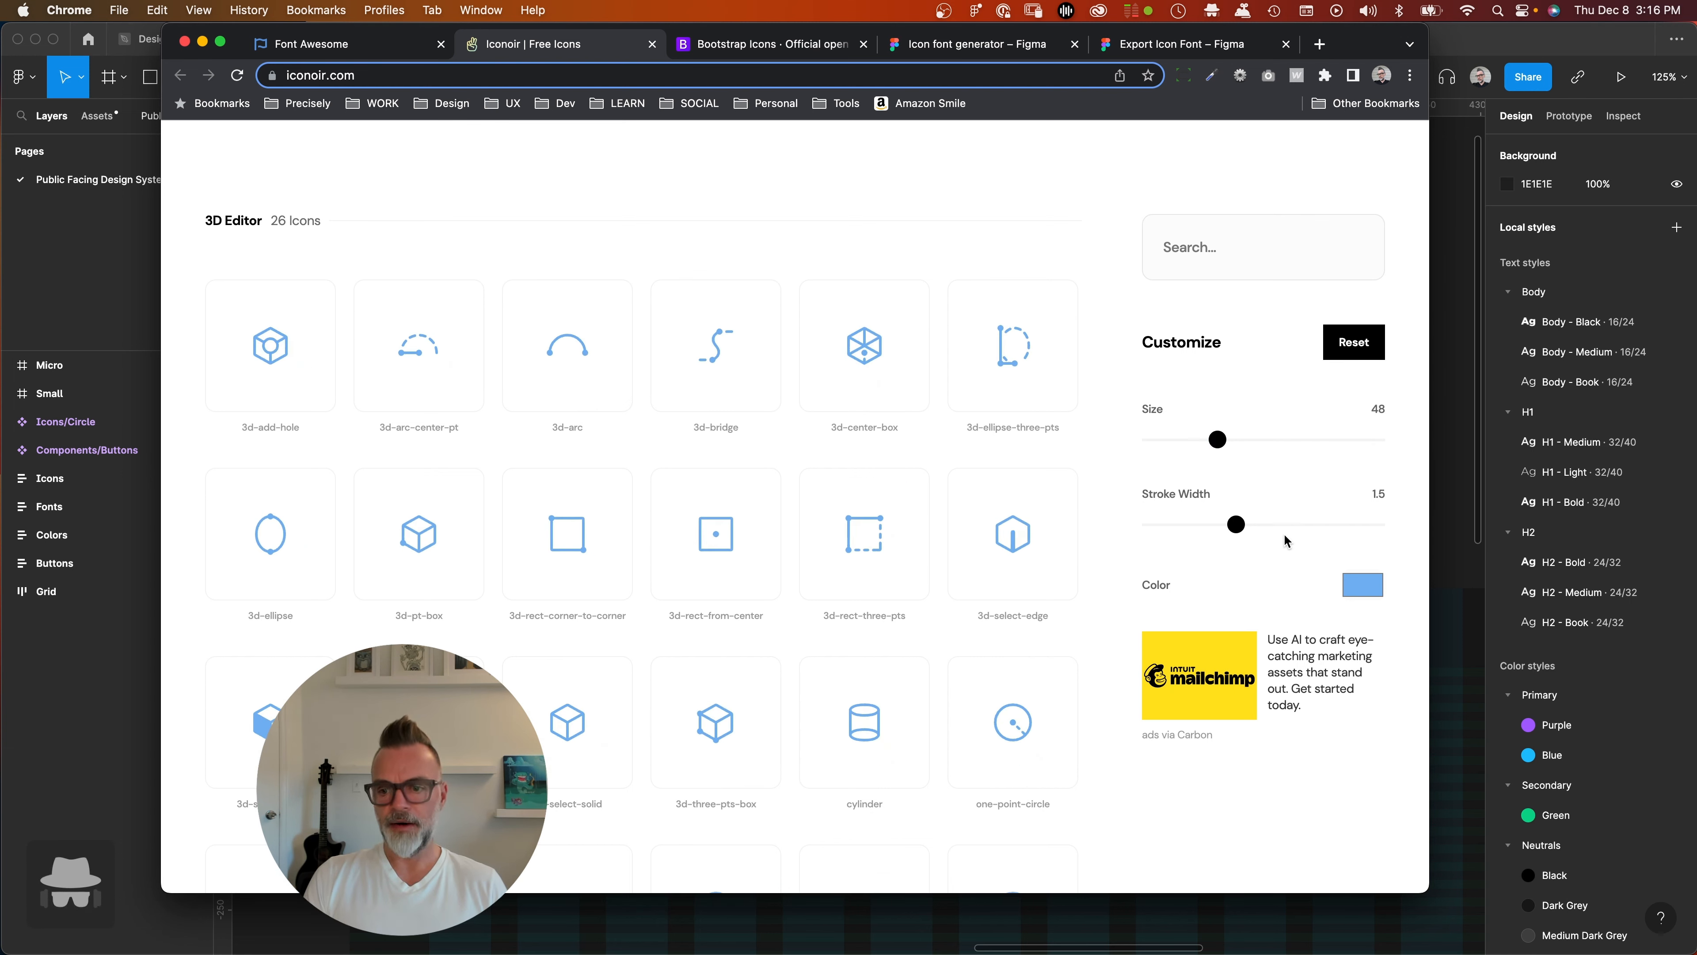
pyautogui.click(1363, 584)
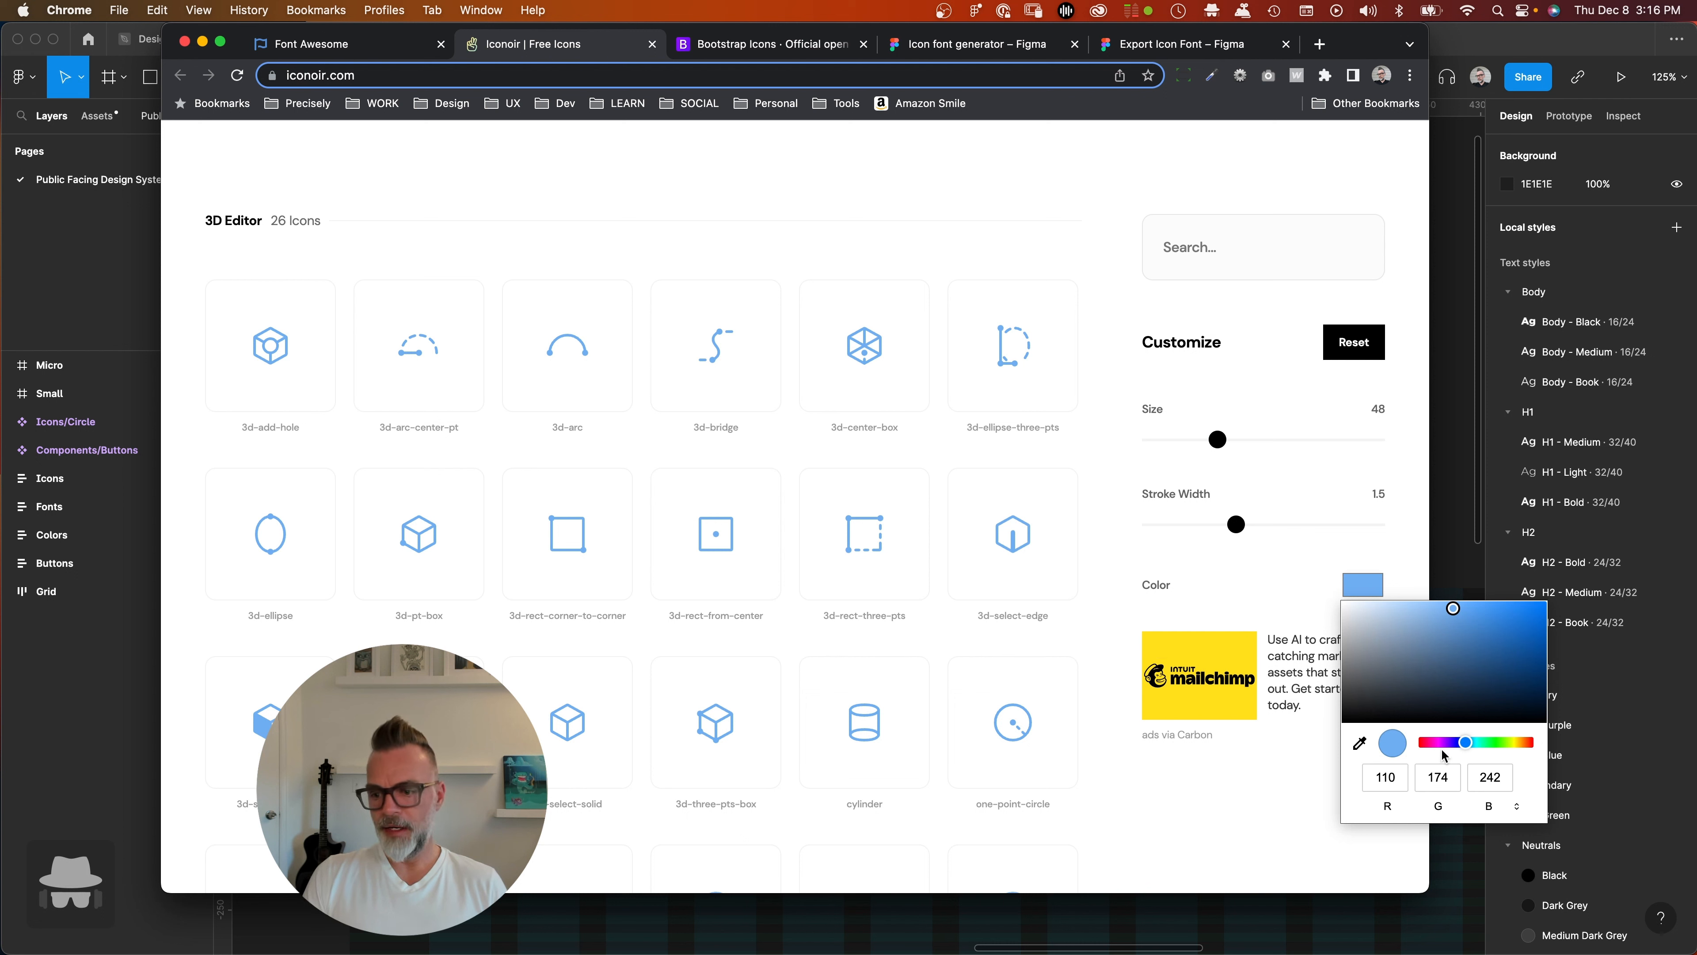
pyautogui.moveTo(1468, 744)
pyautogui.mouseDown()
pyautogui.moveTo(1444, 743)
pyautogui.moveTo(1458, 743)
pyautogui.mouseUp()
pyautogui.click(1348, 692)
pyautogui.moveTo(1347, 690); pyautogui.dragTo(1303, 761)
pyautogui.moveTo(1384, 681); pyautogui.dragTo(1323, 705)
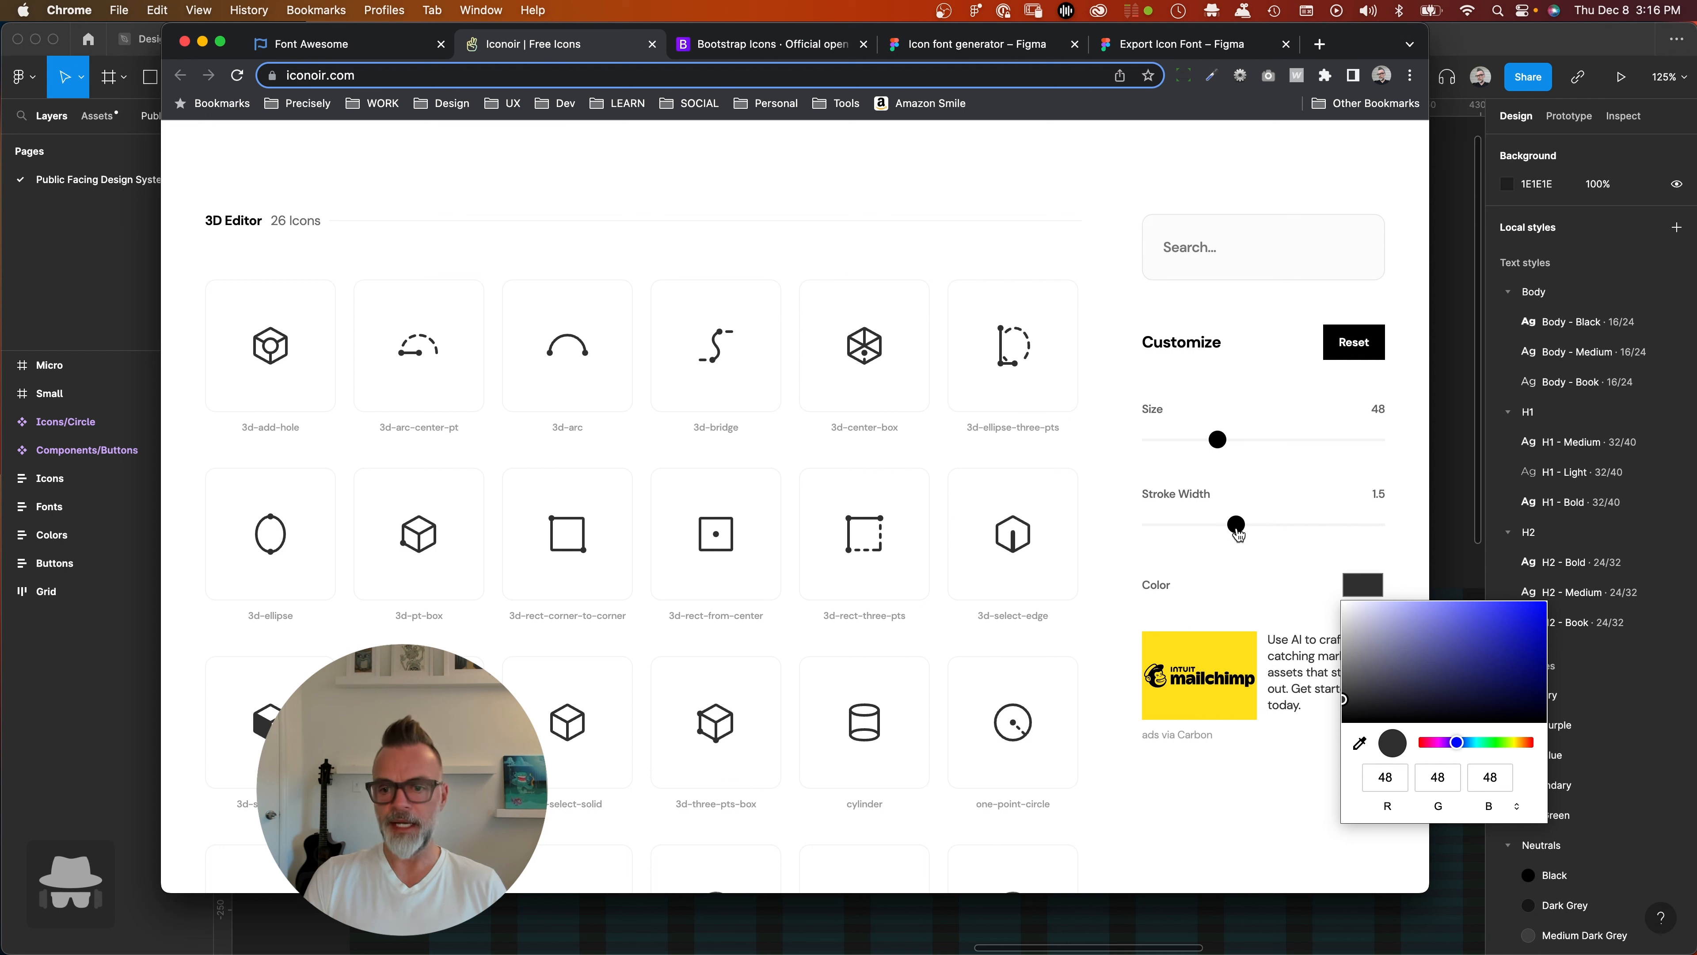
# - Try stroke widths of 1.3, 0.9 and 1.2 on the Iconoir icons, and settle on 1.8
pyautogui.moveTo(1234, 528); pyautogui.dragTo(1221, 527)
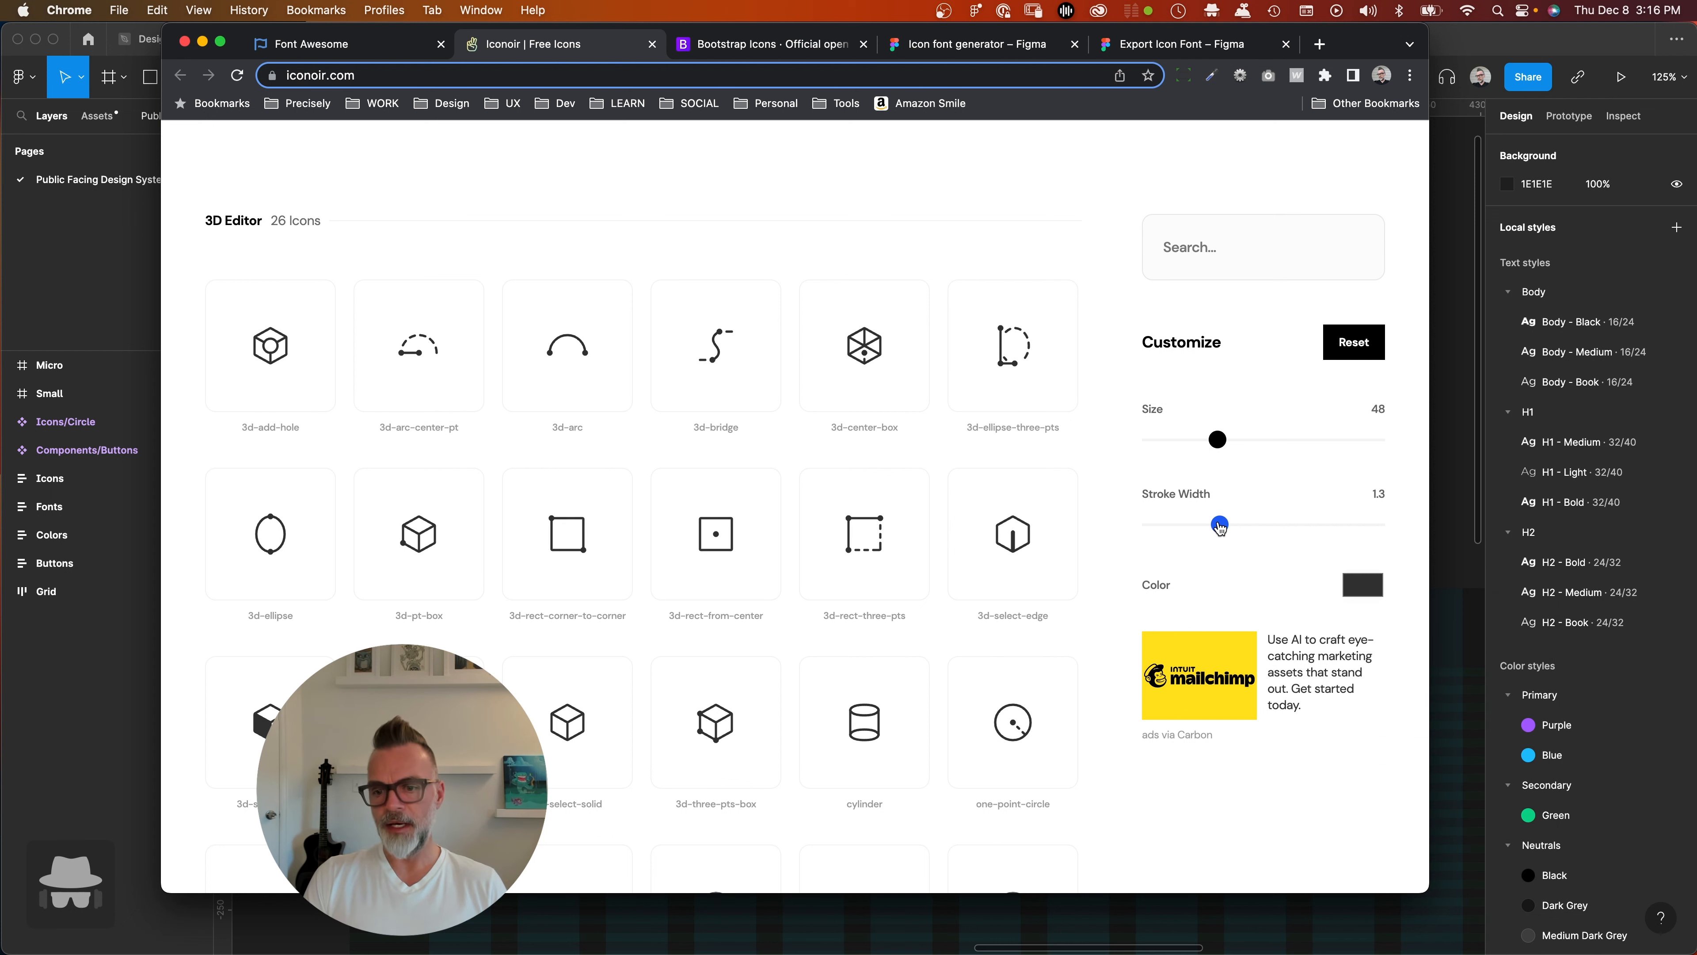
pyautogui.moveTo(1215, 535)
pyautogui.mouseDown()
pyautogui.moveTo(1168, 534)
pyautogui.moveTo(1185, 533)
pyautogui.mouseUp()
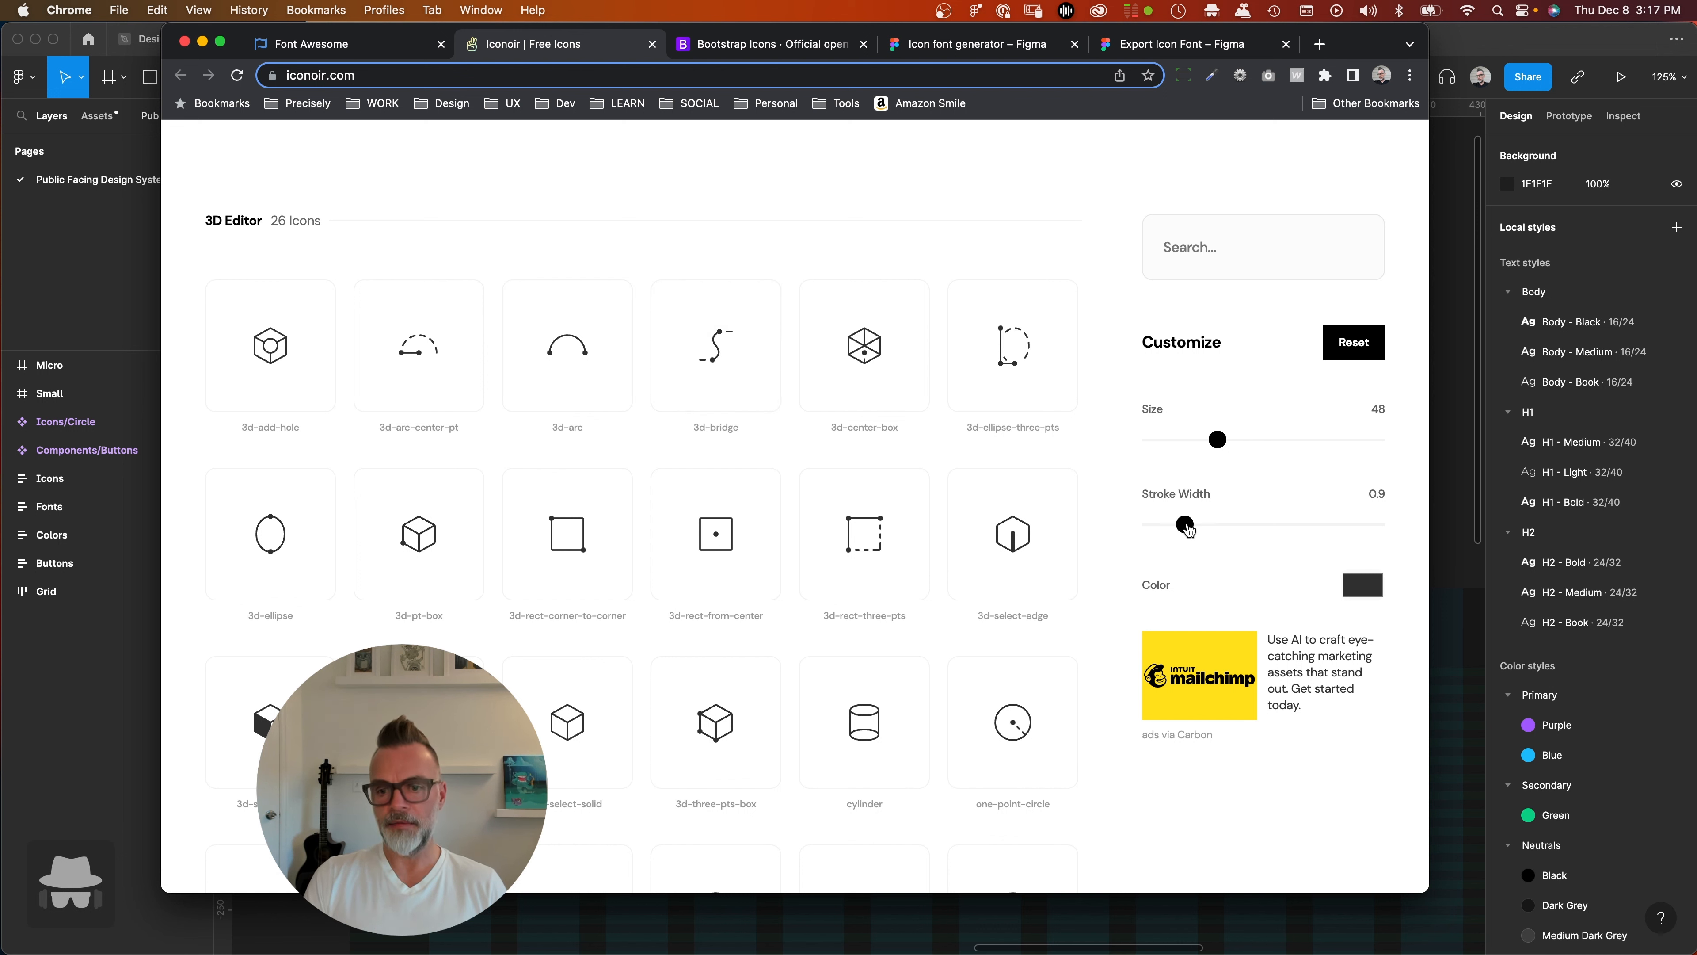
pyautogui.moveTo(1201, 532)
pyautogui.mouseDown()
pyautogui.moveTo(1324, 530)
pyautogui.moveTo(1178, 532)
pyautogui.moveTo(1210, 524)
pyautogui.mouseUp()
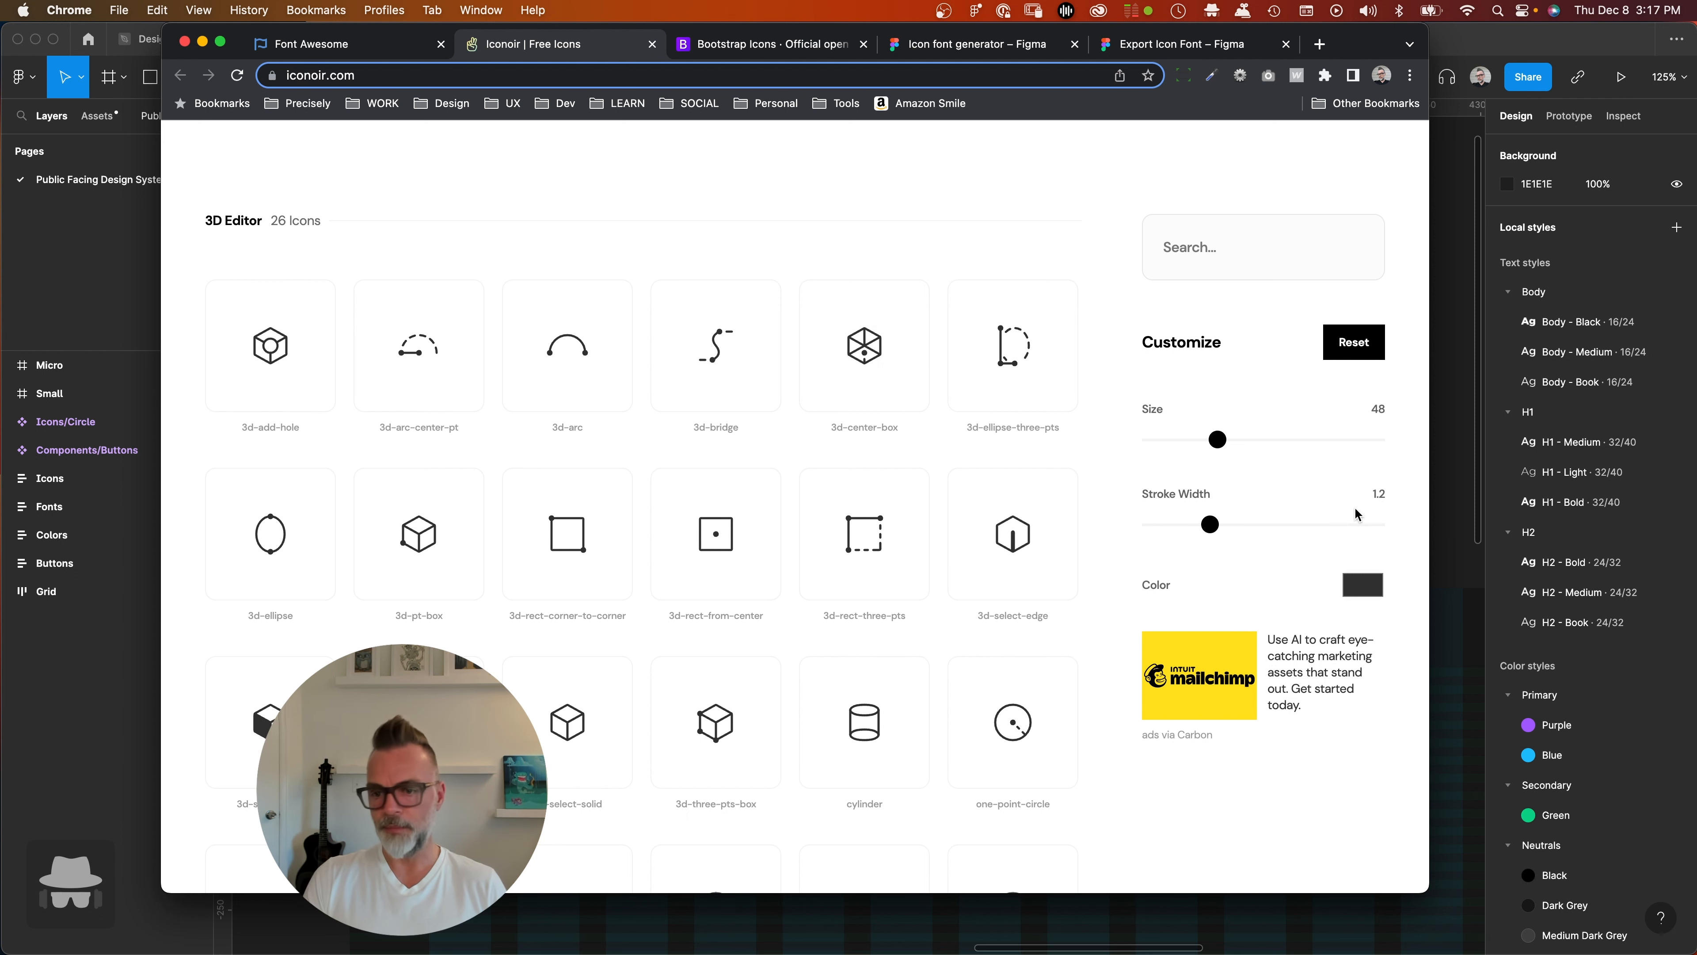
pyautogui.moveTo(1214, 528)
pyautogui.mouseDown()
pyautogui.moveTo(1340, 527)
pyautogui.moveTo(1156, 527)
pyautogui.moveTo(1384, 527)
pyautogui.moveTo(1262, 532)
pyautogui.moveTo(1313, 528)
pyautogui.moveTo(1276, 537)
pyautogui.mouseUp()
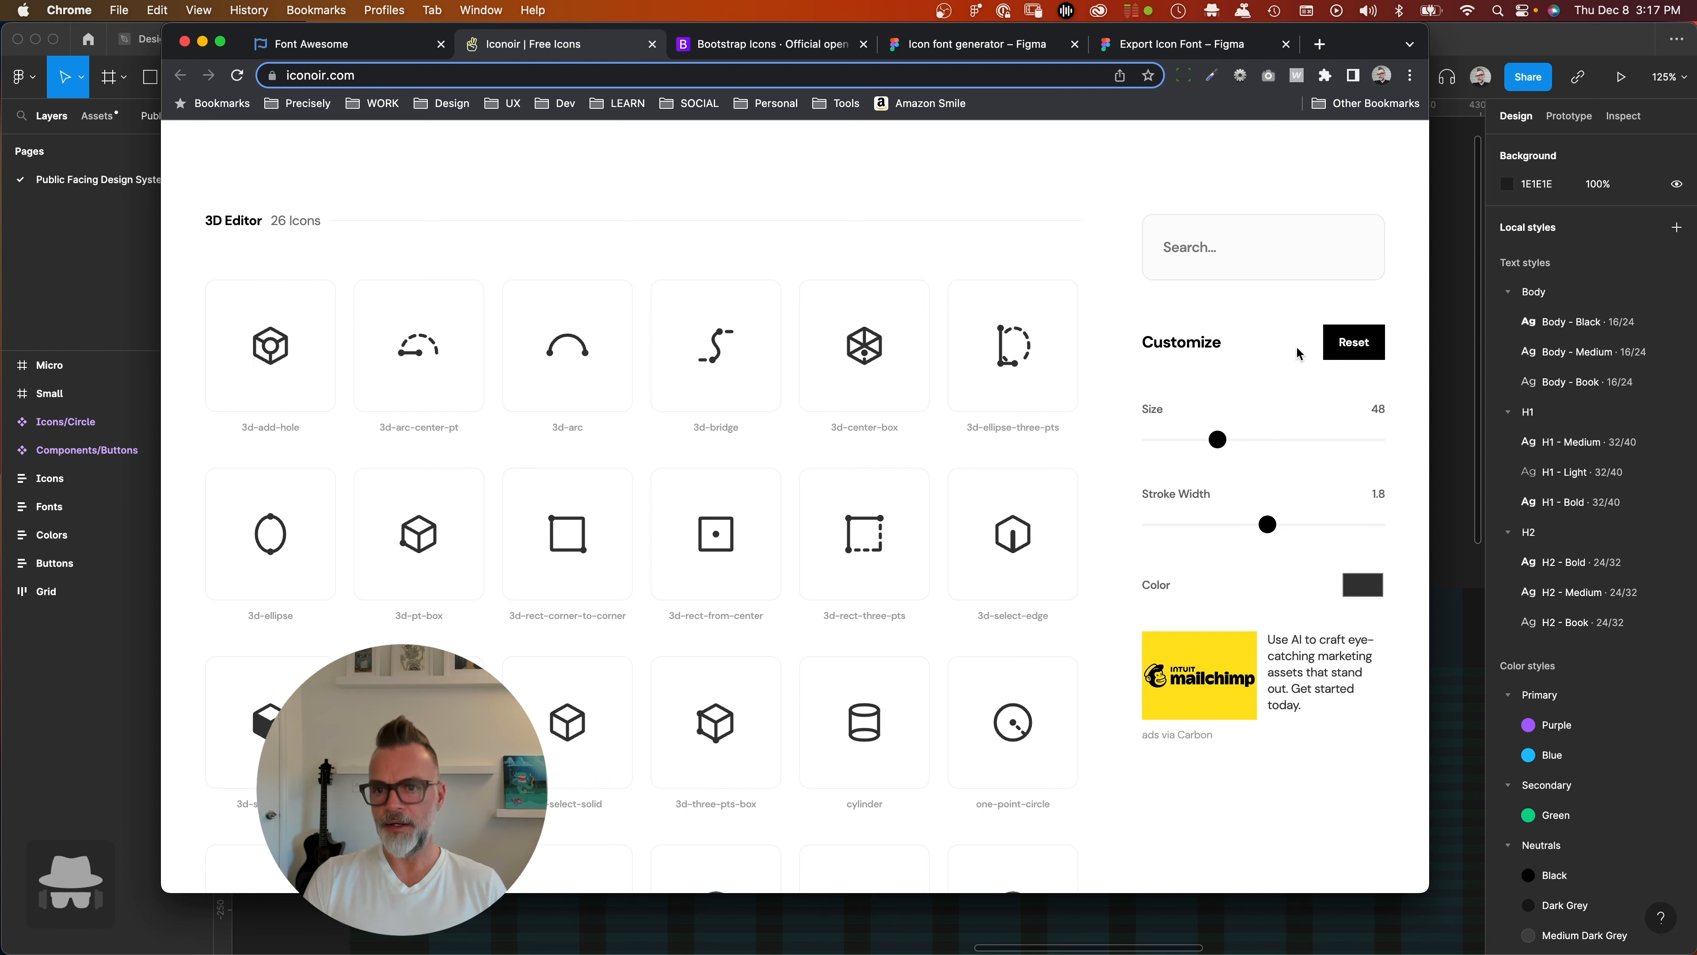
# - Examine Iconoir's 3D Editor and Actions icons and the Copy SVG and Download options on each icon
pyautogui.scroll(-10, 1265, 688)
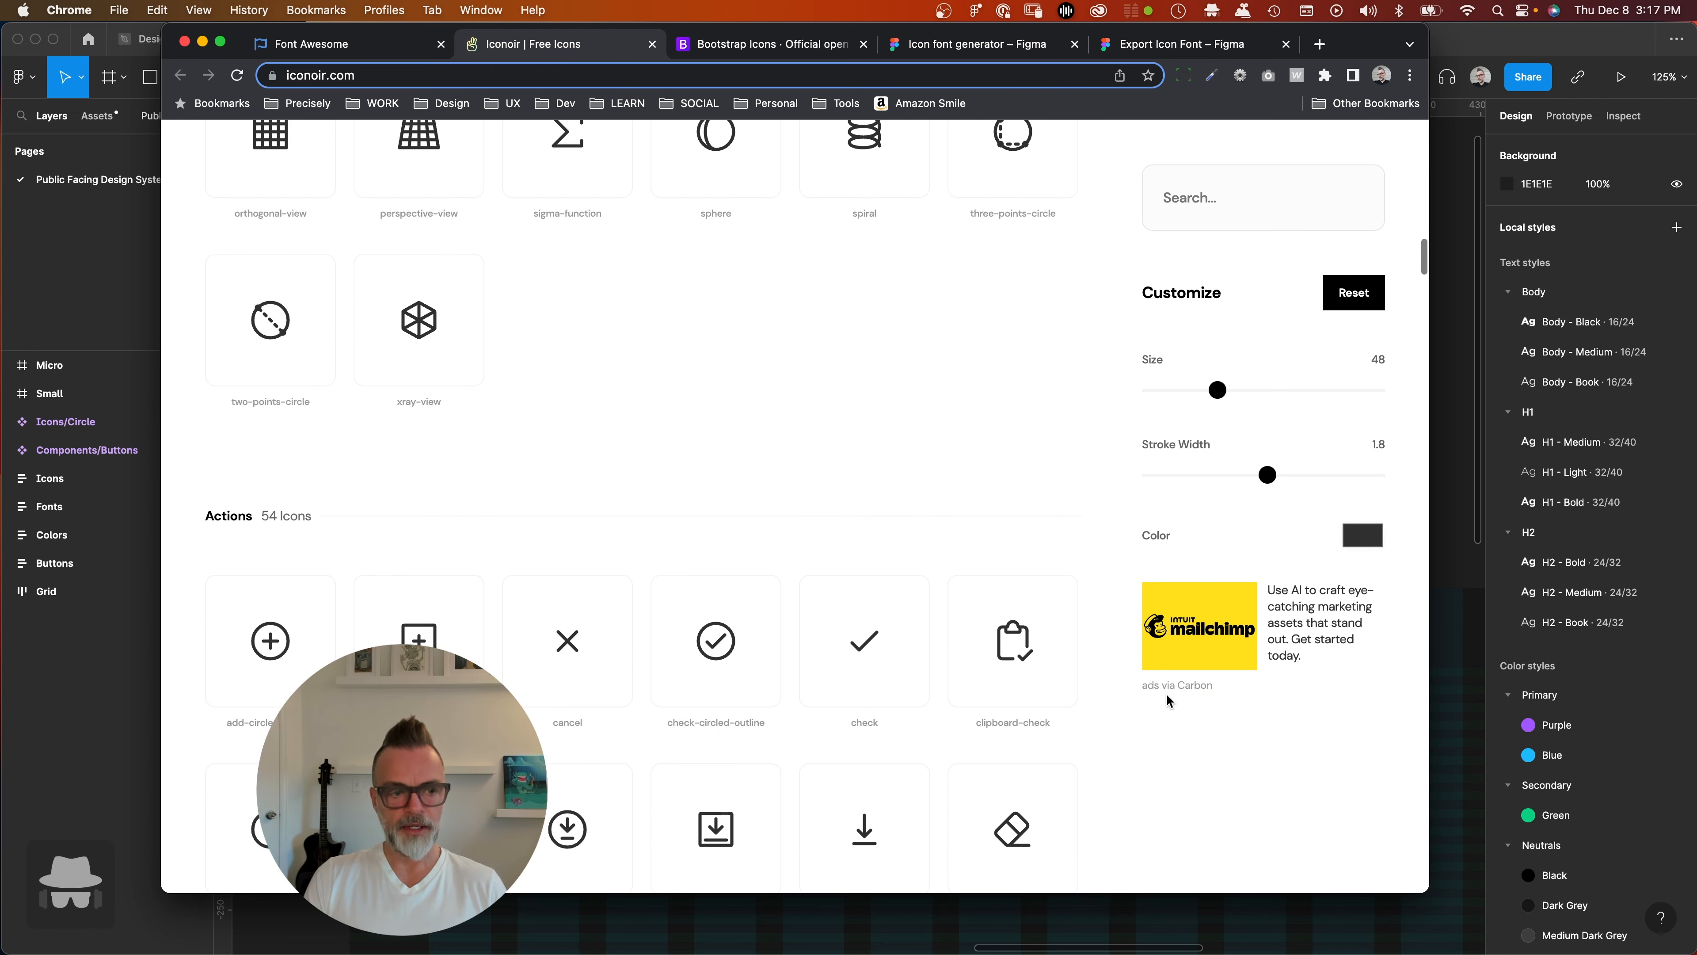
pyautogui.scroll(4, 725, 301)
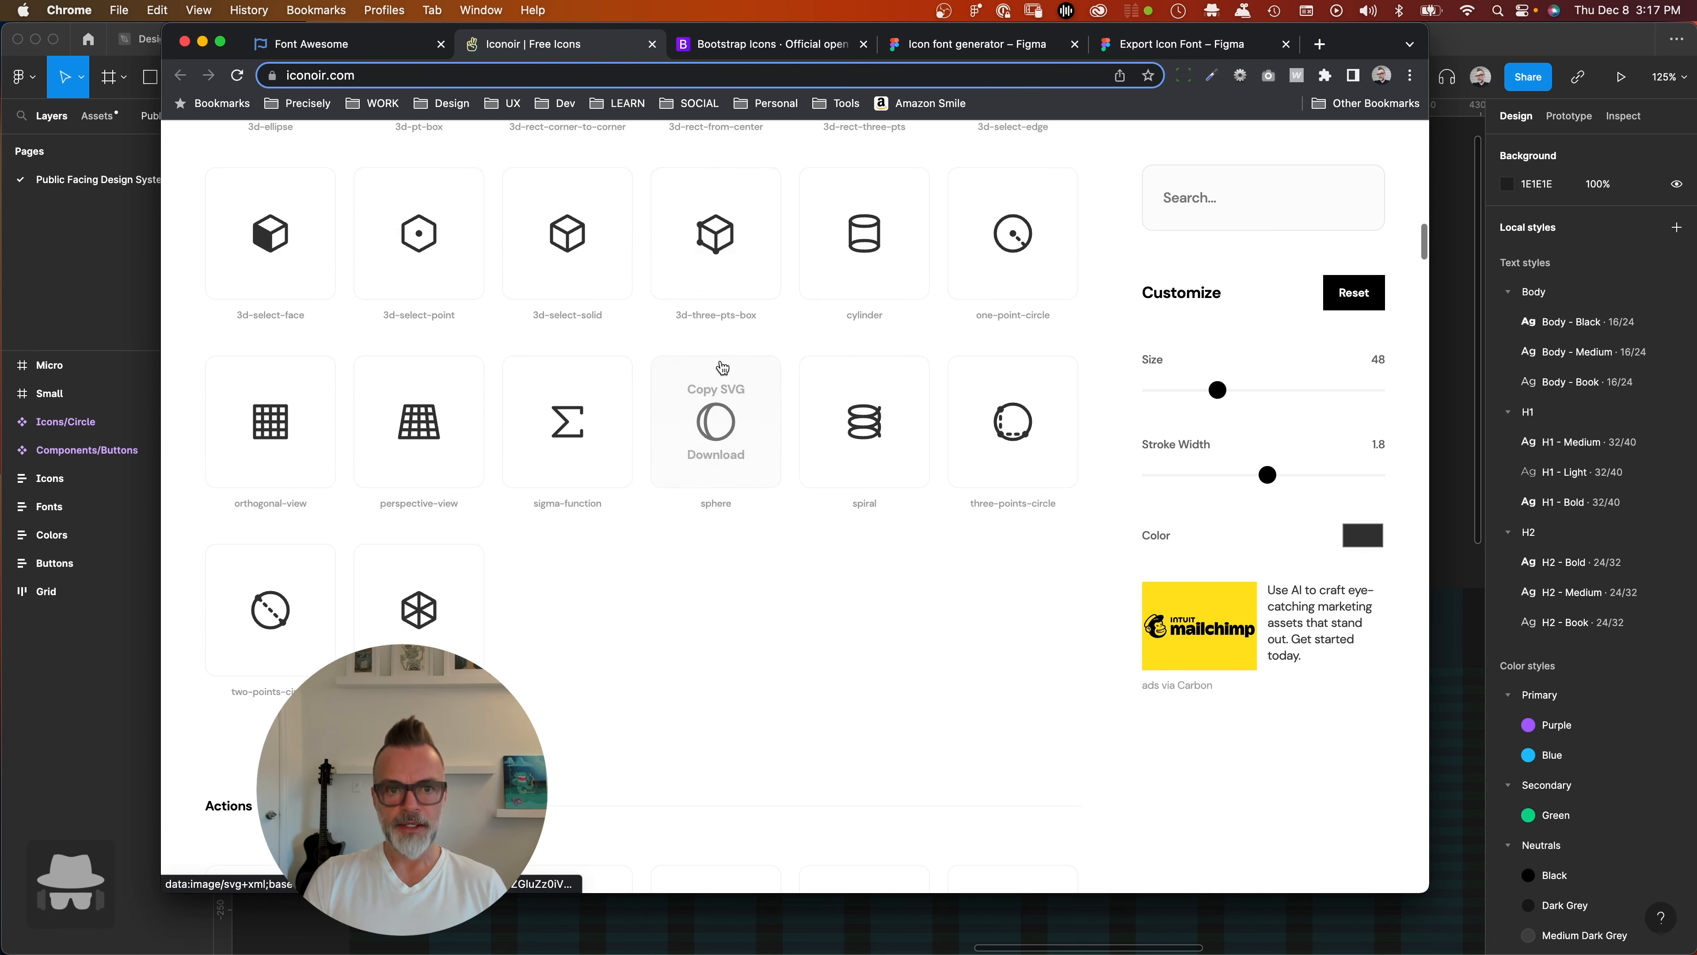
pyautogui.moveTo(722, 395)
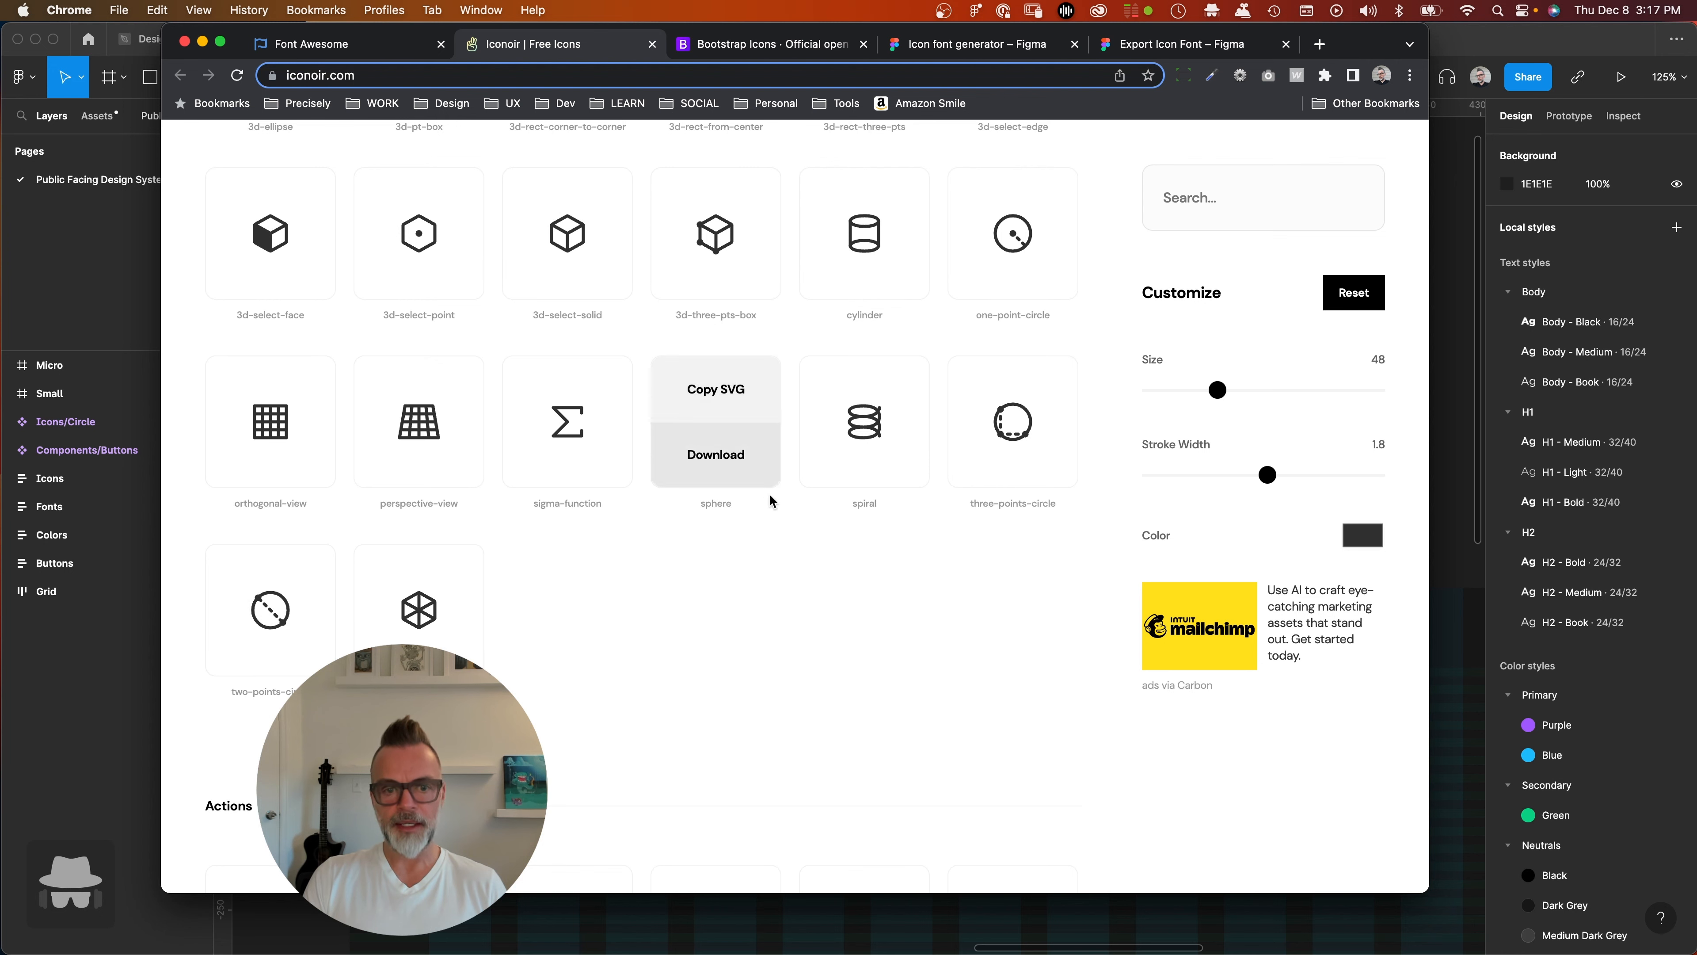
pyautogui.scroll(20, 849, 736)
pyautogui.scroll(-15, 850, 734)
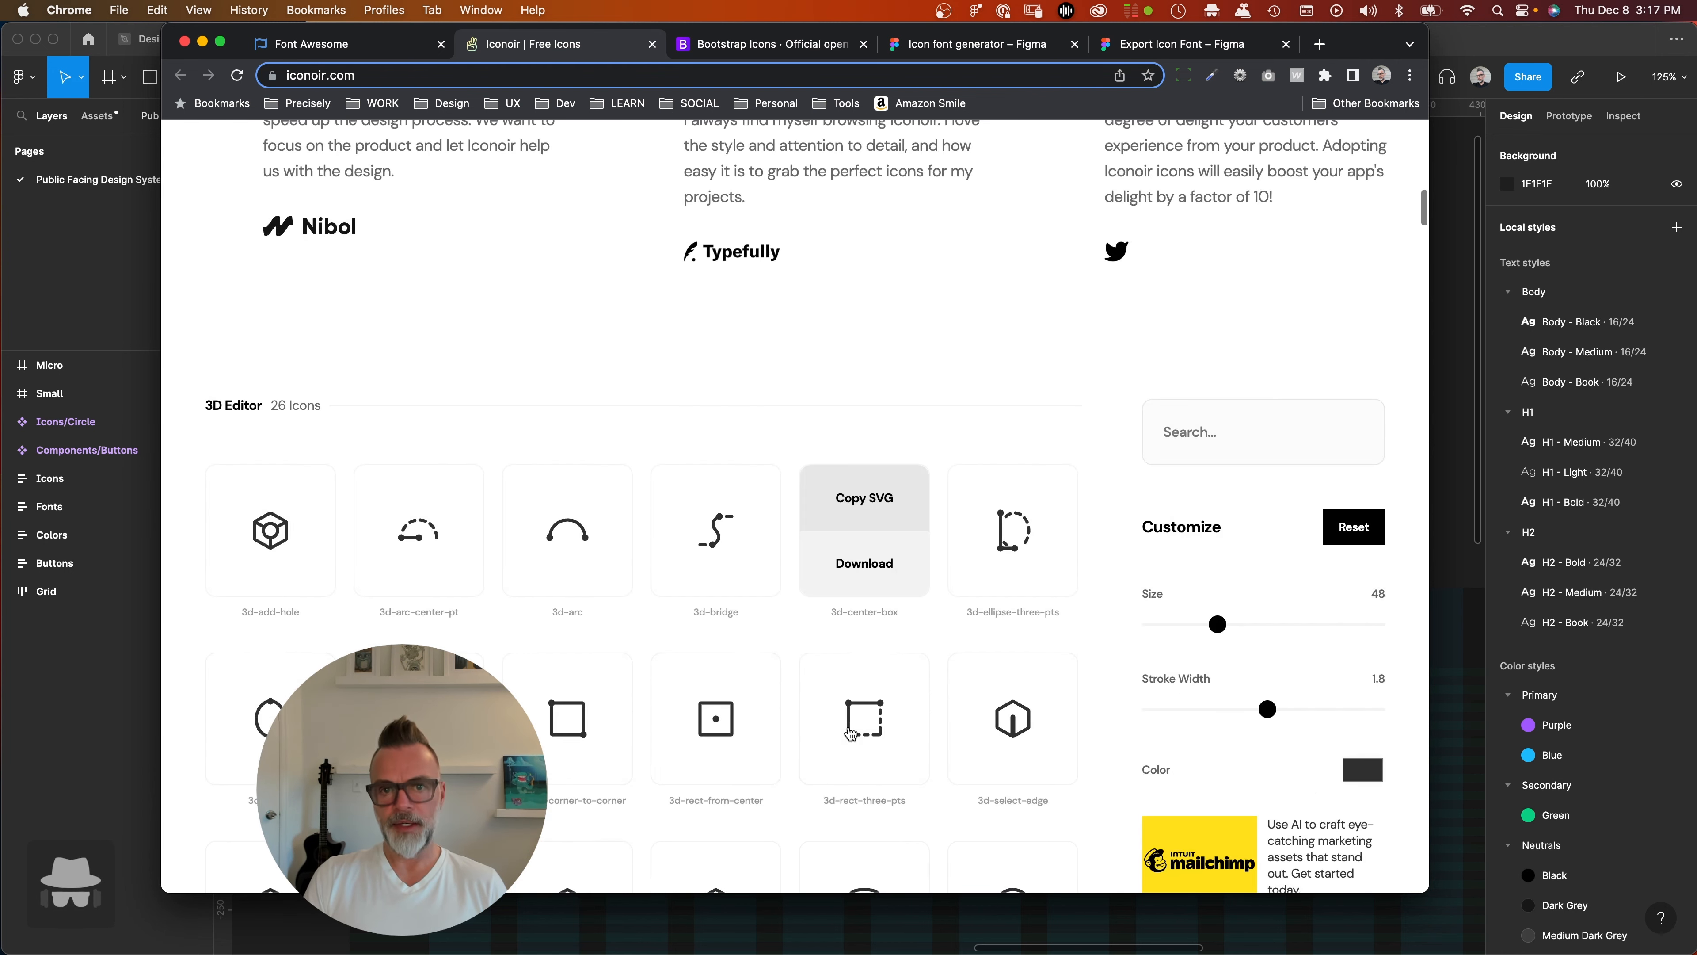
pyautogui.moveTo(1267, 479)
pyautogui.mouseDown()
pyautogui.moveTo(1198, 477)
pyautogui.moveTo(1258, 472)
pyautogui.mouseUp()
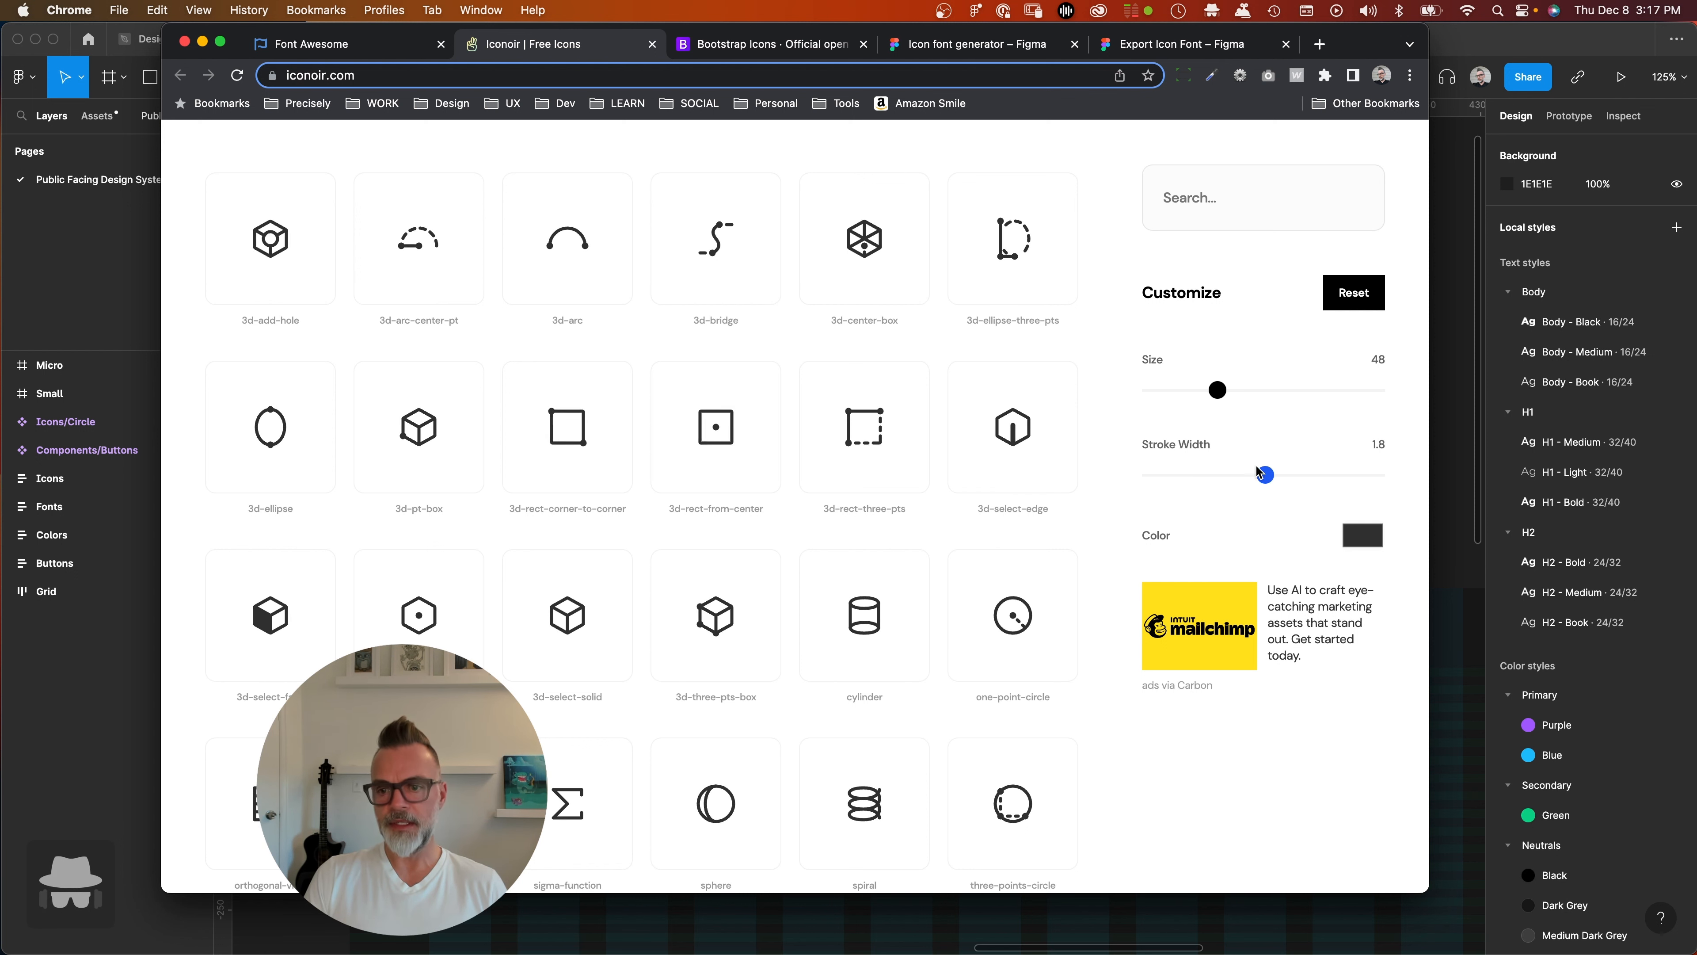
# - Open the Bootstrap Icons site and look over its introduction, Figma option and icon grid
pyautogui.click(701, 52)
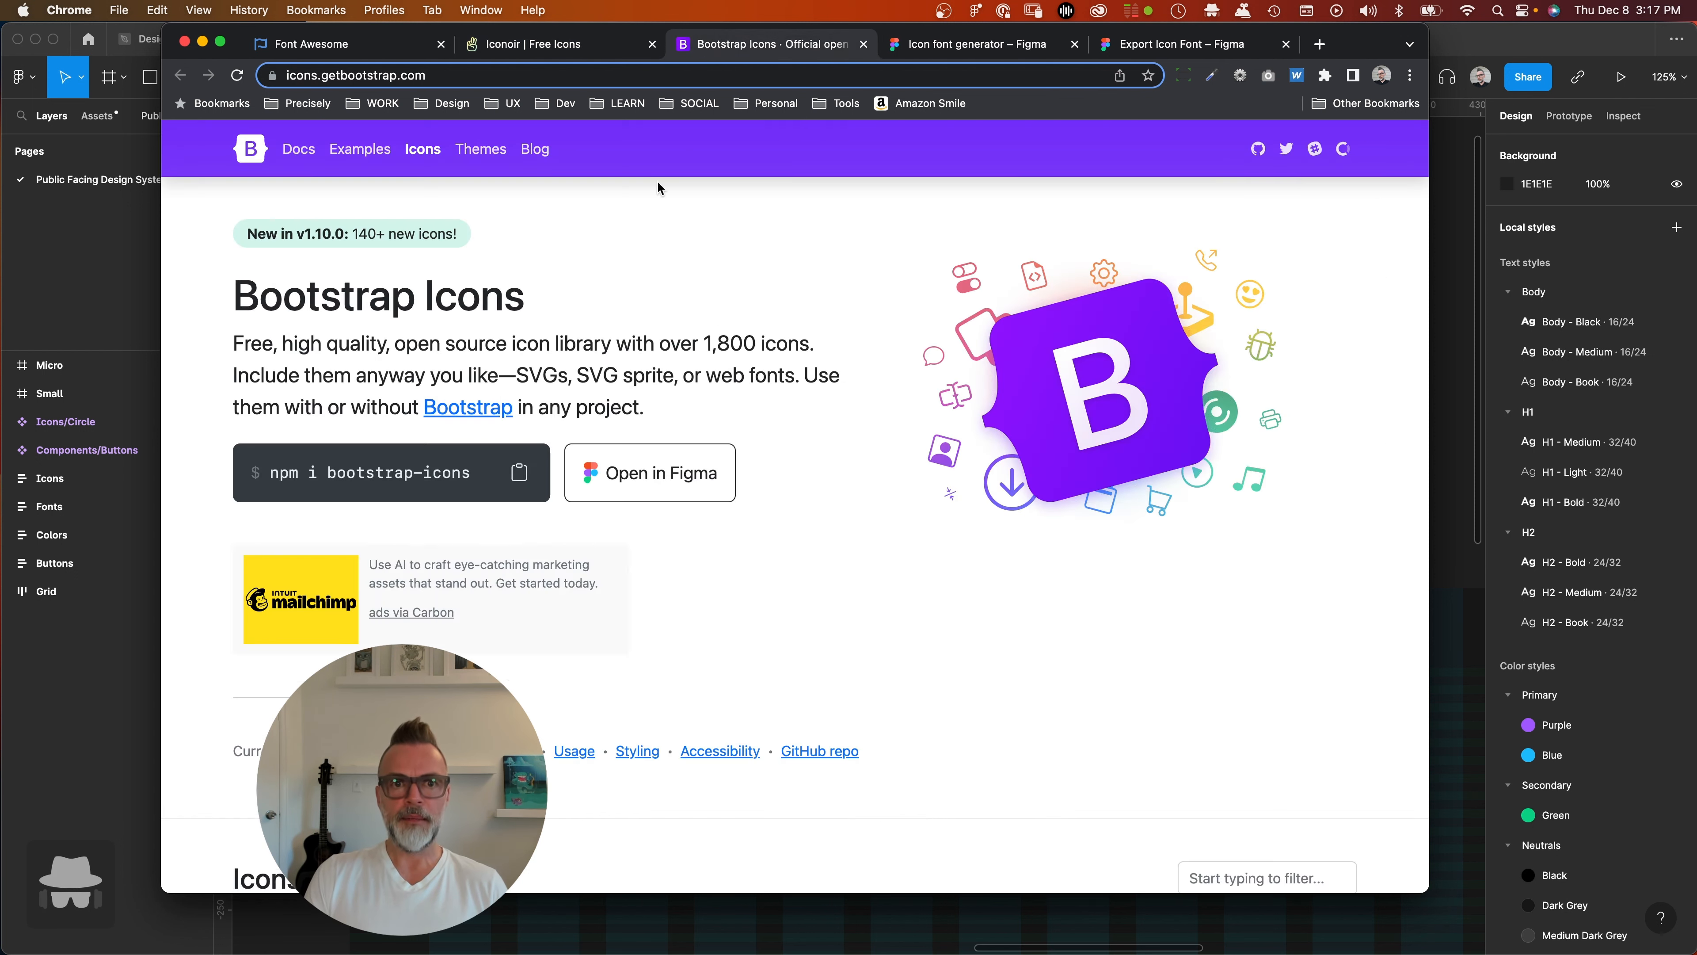
pyautogui.scroll(-6, 695, 532)
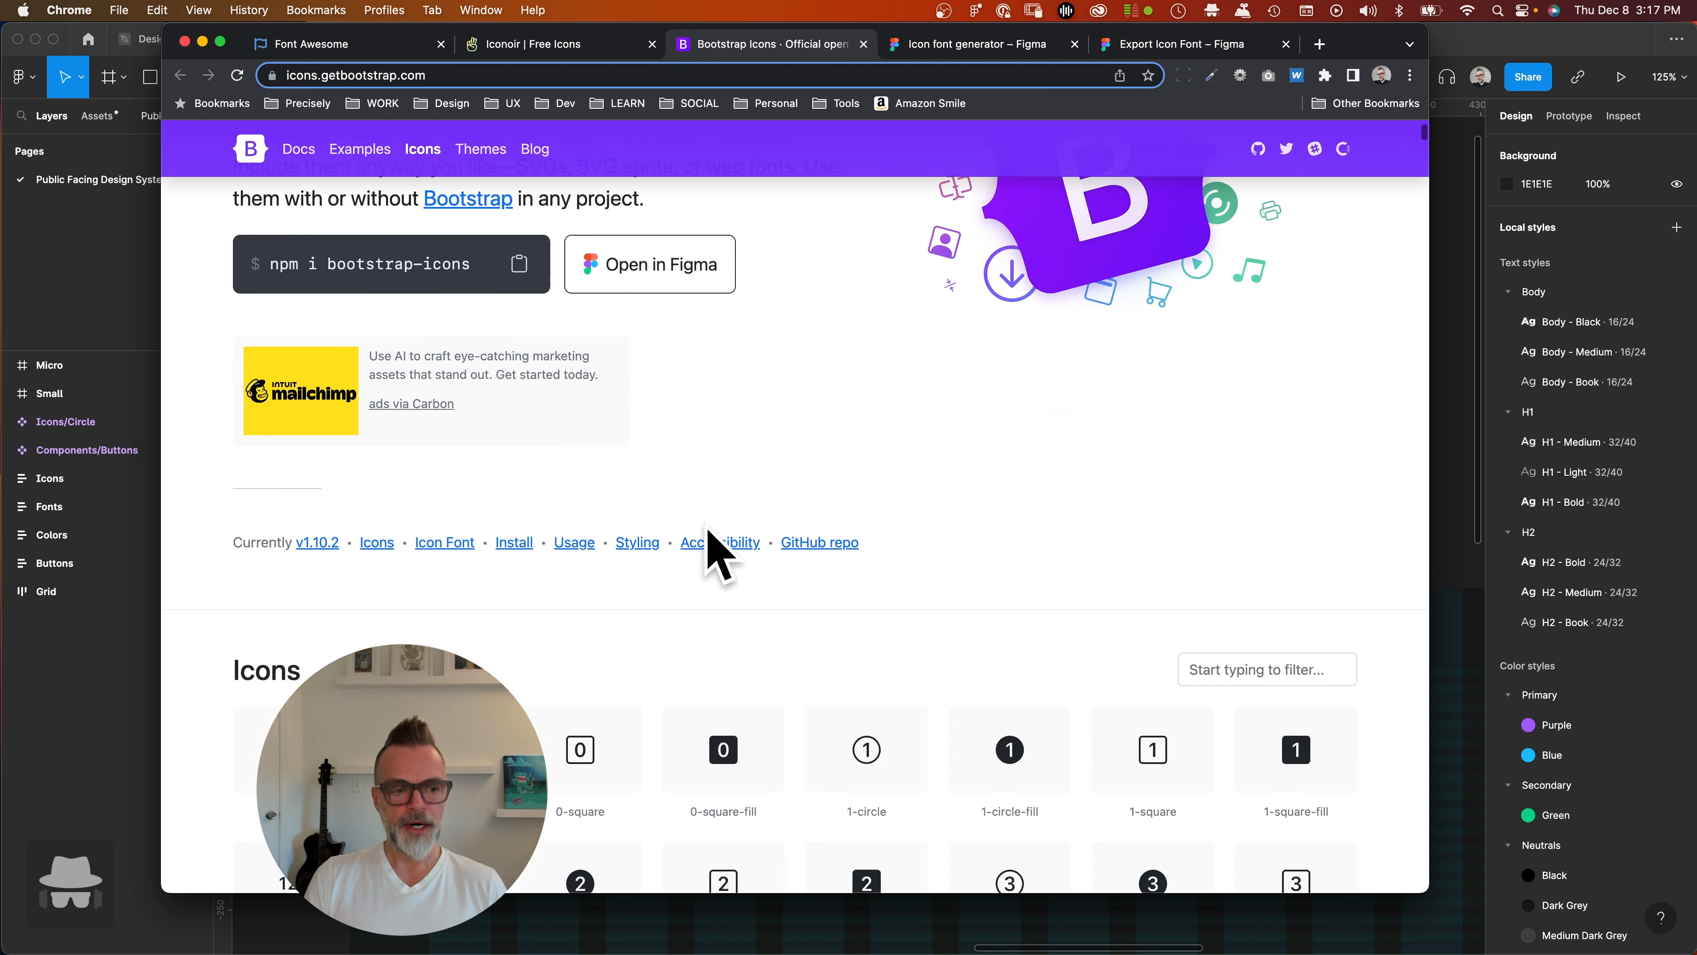
pyautogui.scroll(-8, 705, 533)
pyautogui.scroll(12, 705, 538)
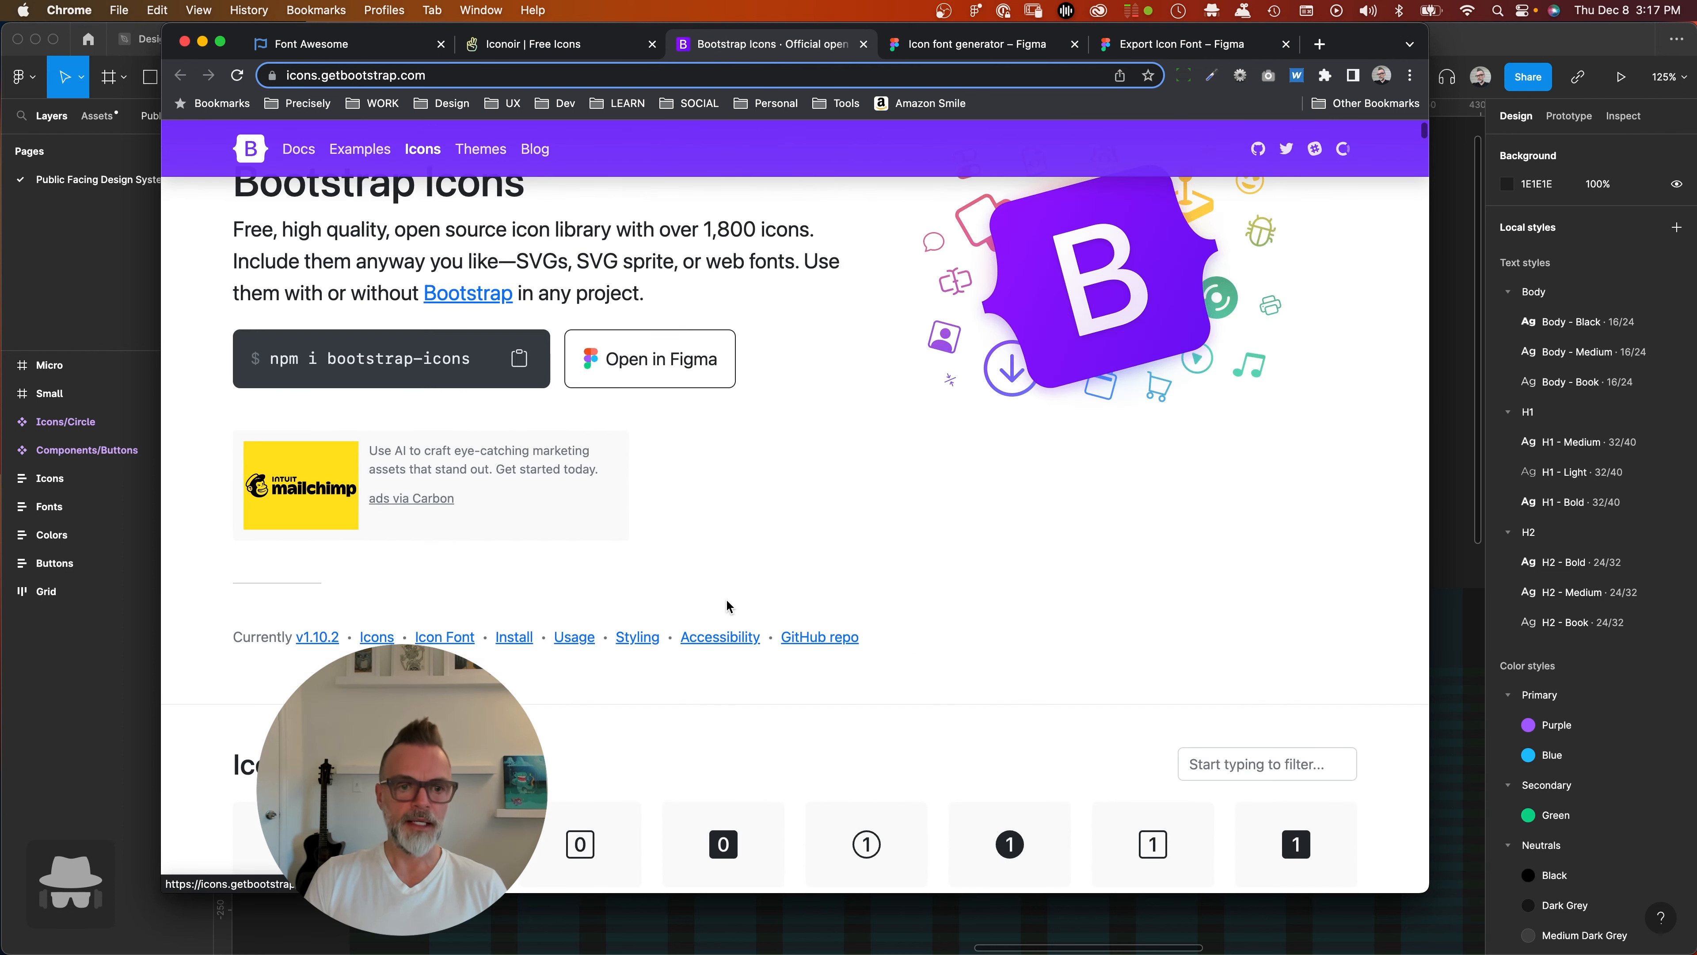
pyautogui.scroll(-5, 645, 669)
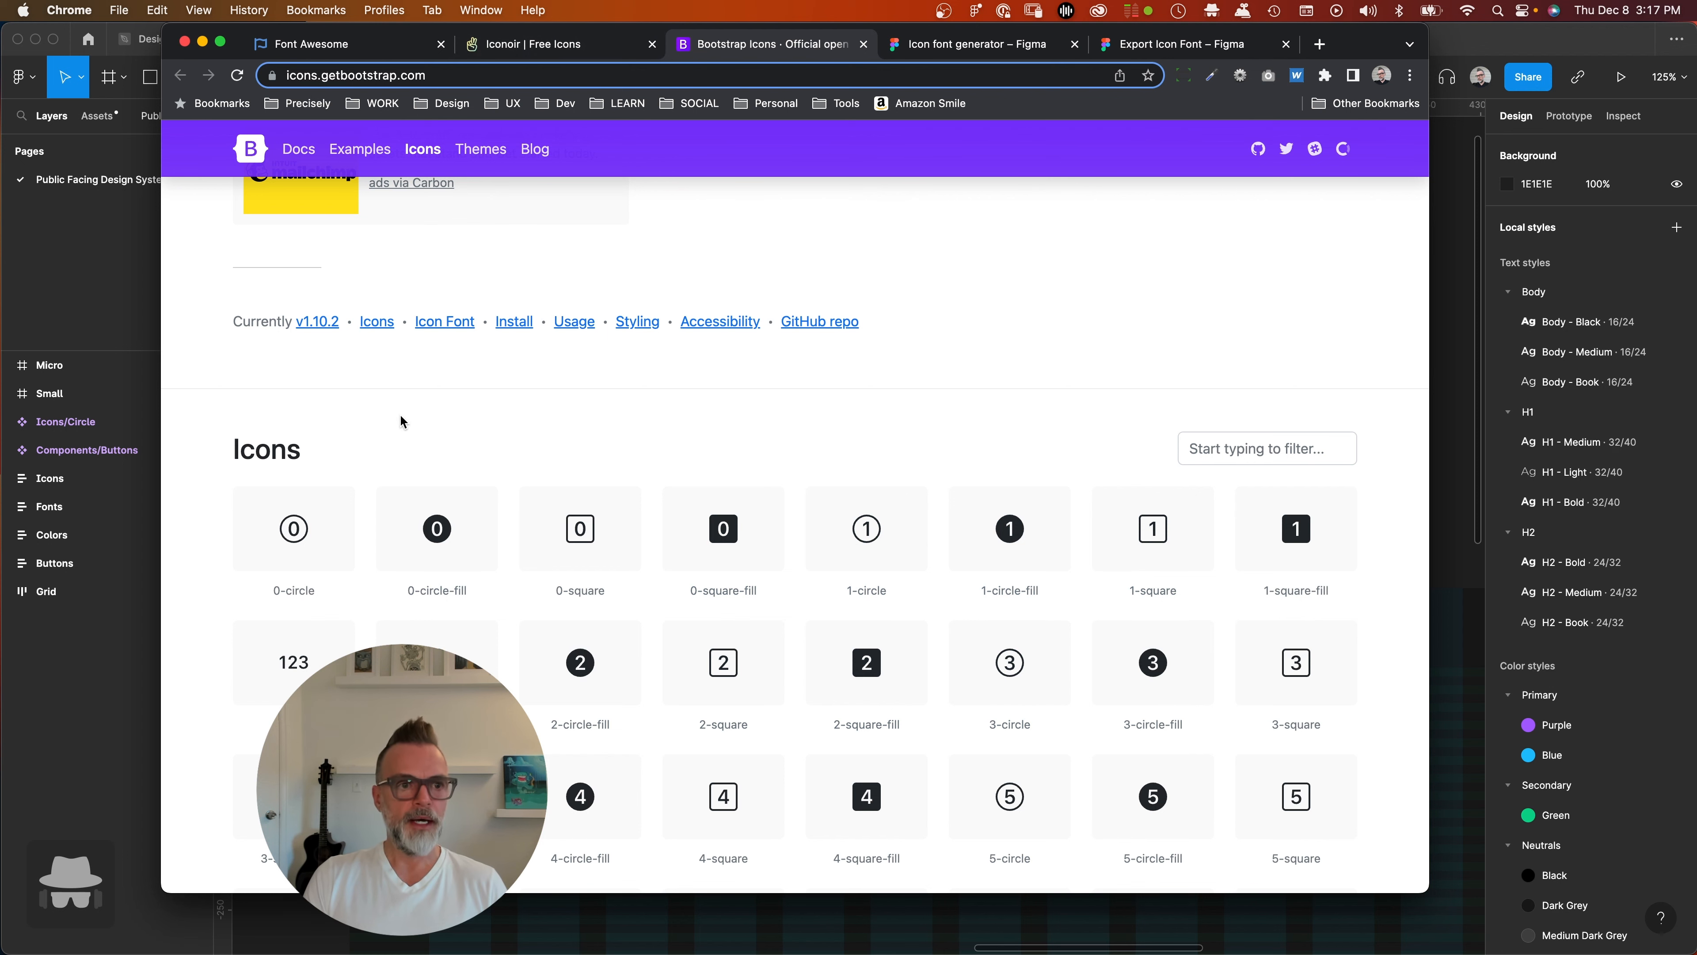
pyautogui.scroll(7, 400, 427)
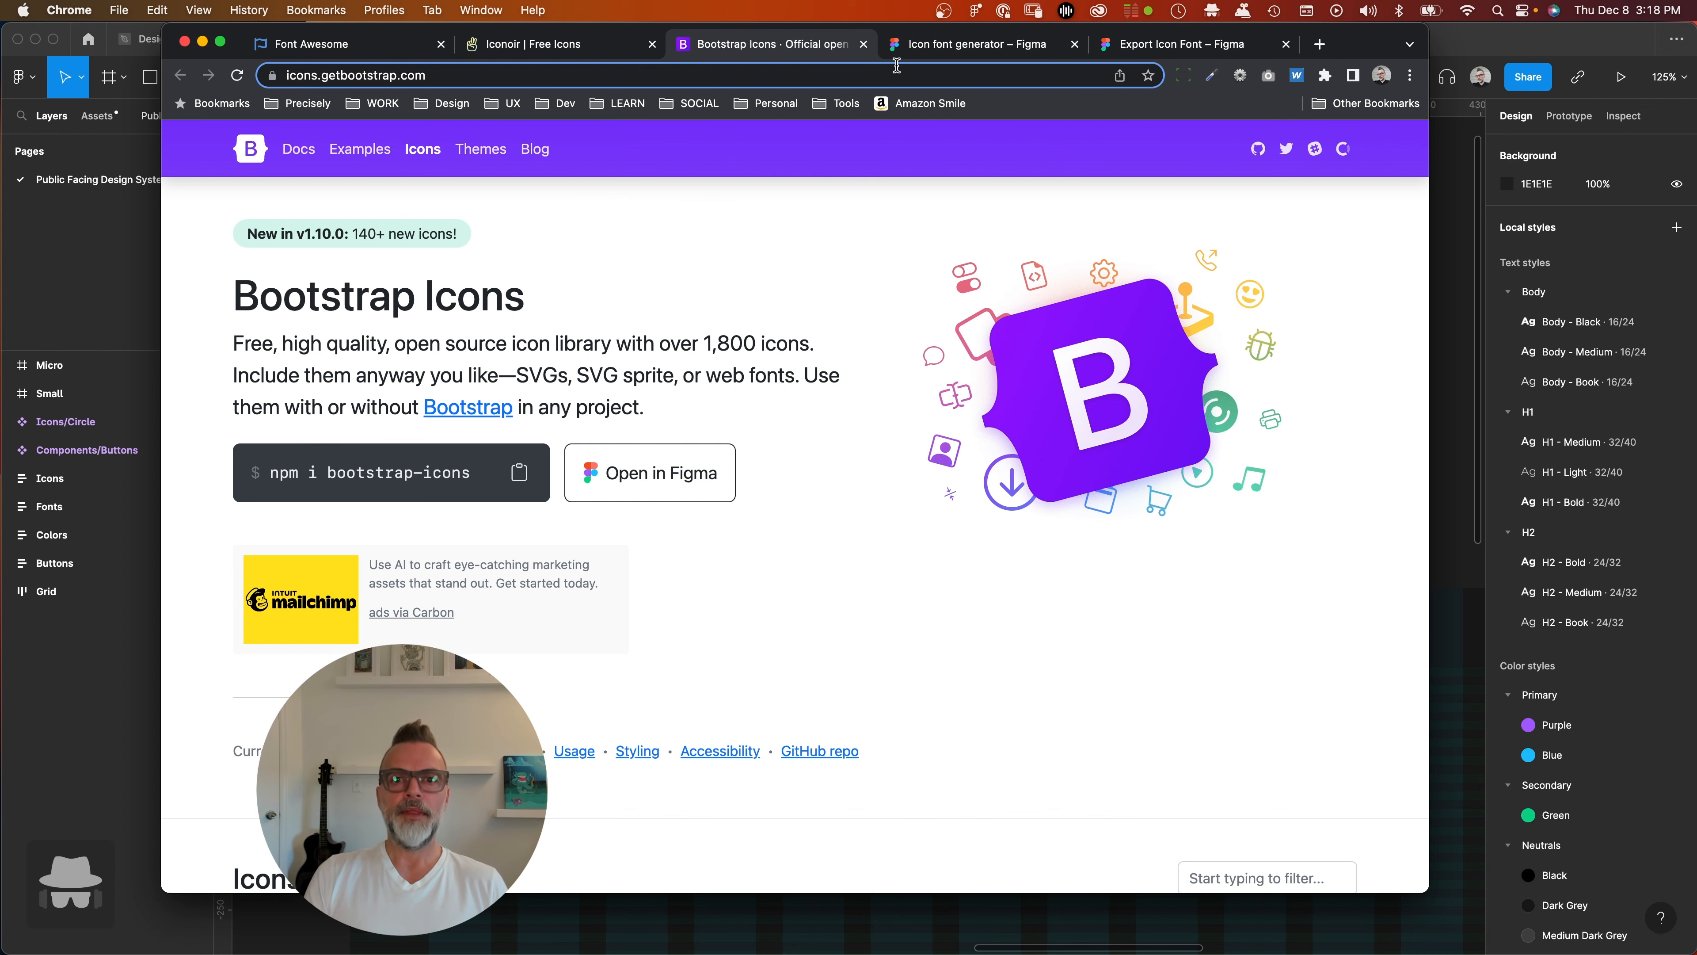
# - Compare the Figma Community pages of the Icon font generator and Export Icon Font plugins
pyautogui.click(958, 45)
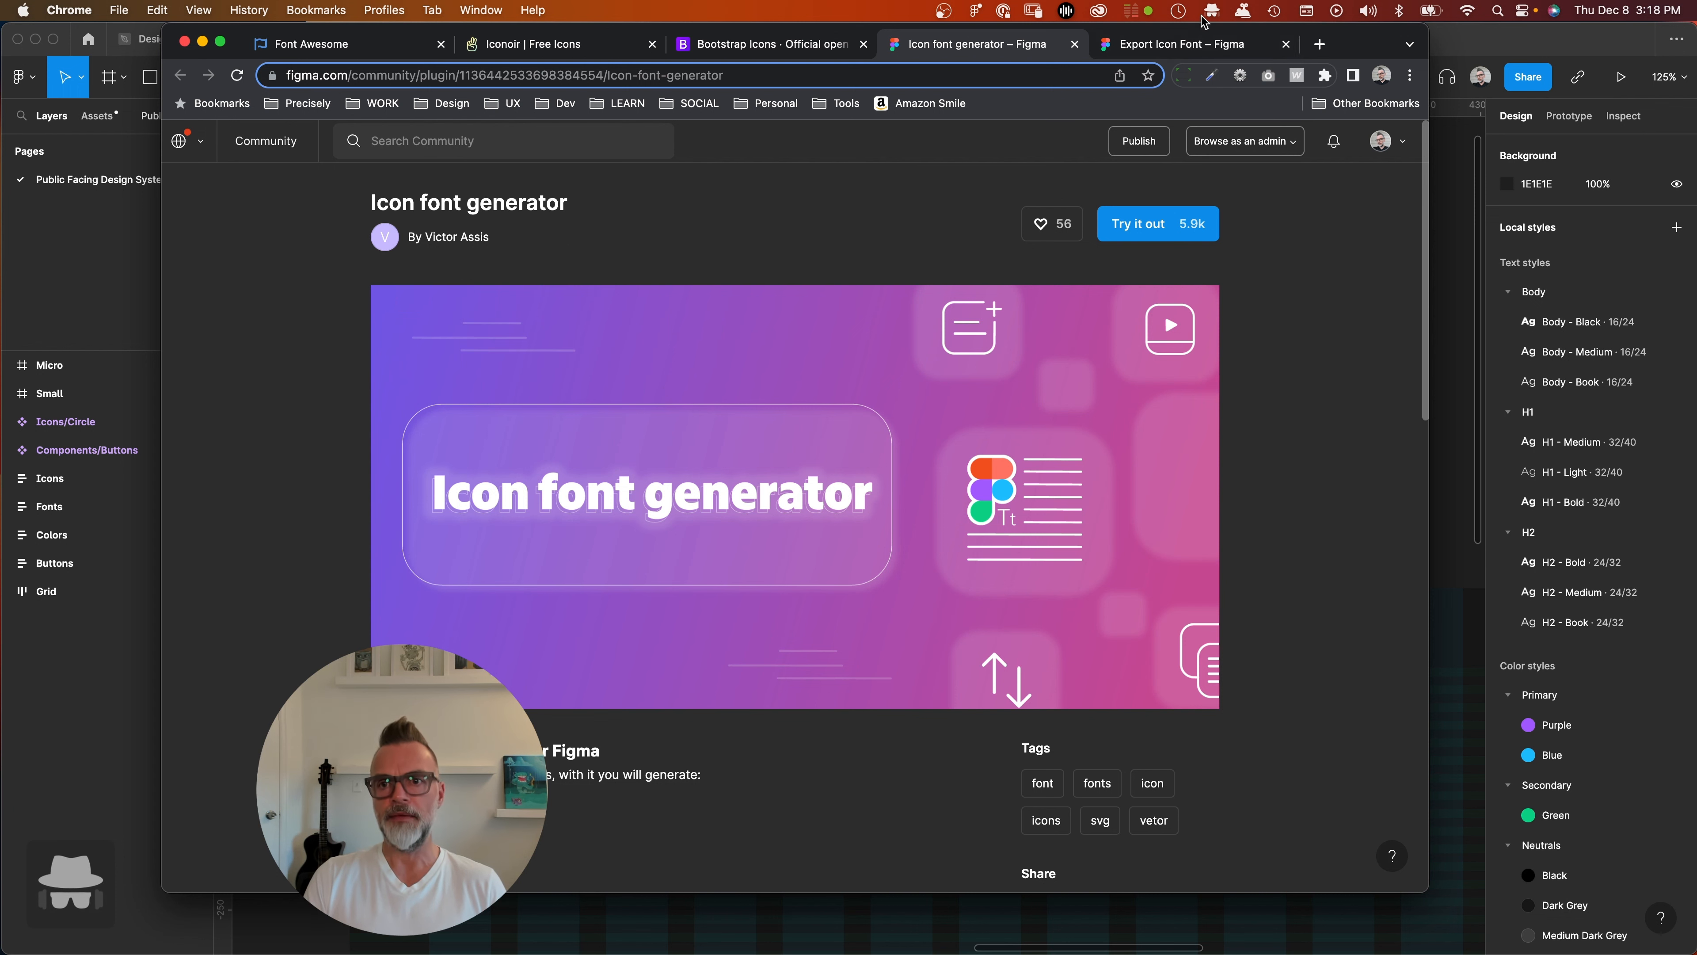
pyautogui.click(1195, 46)
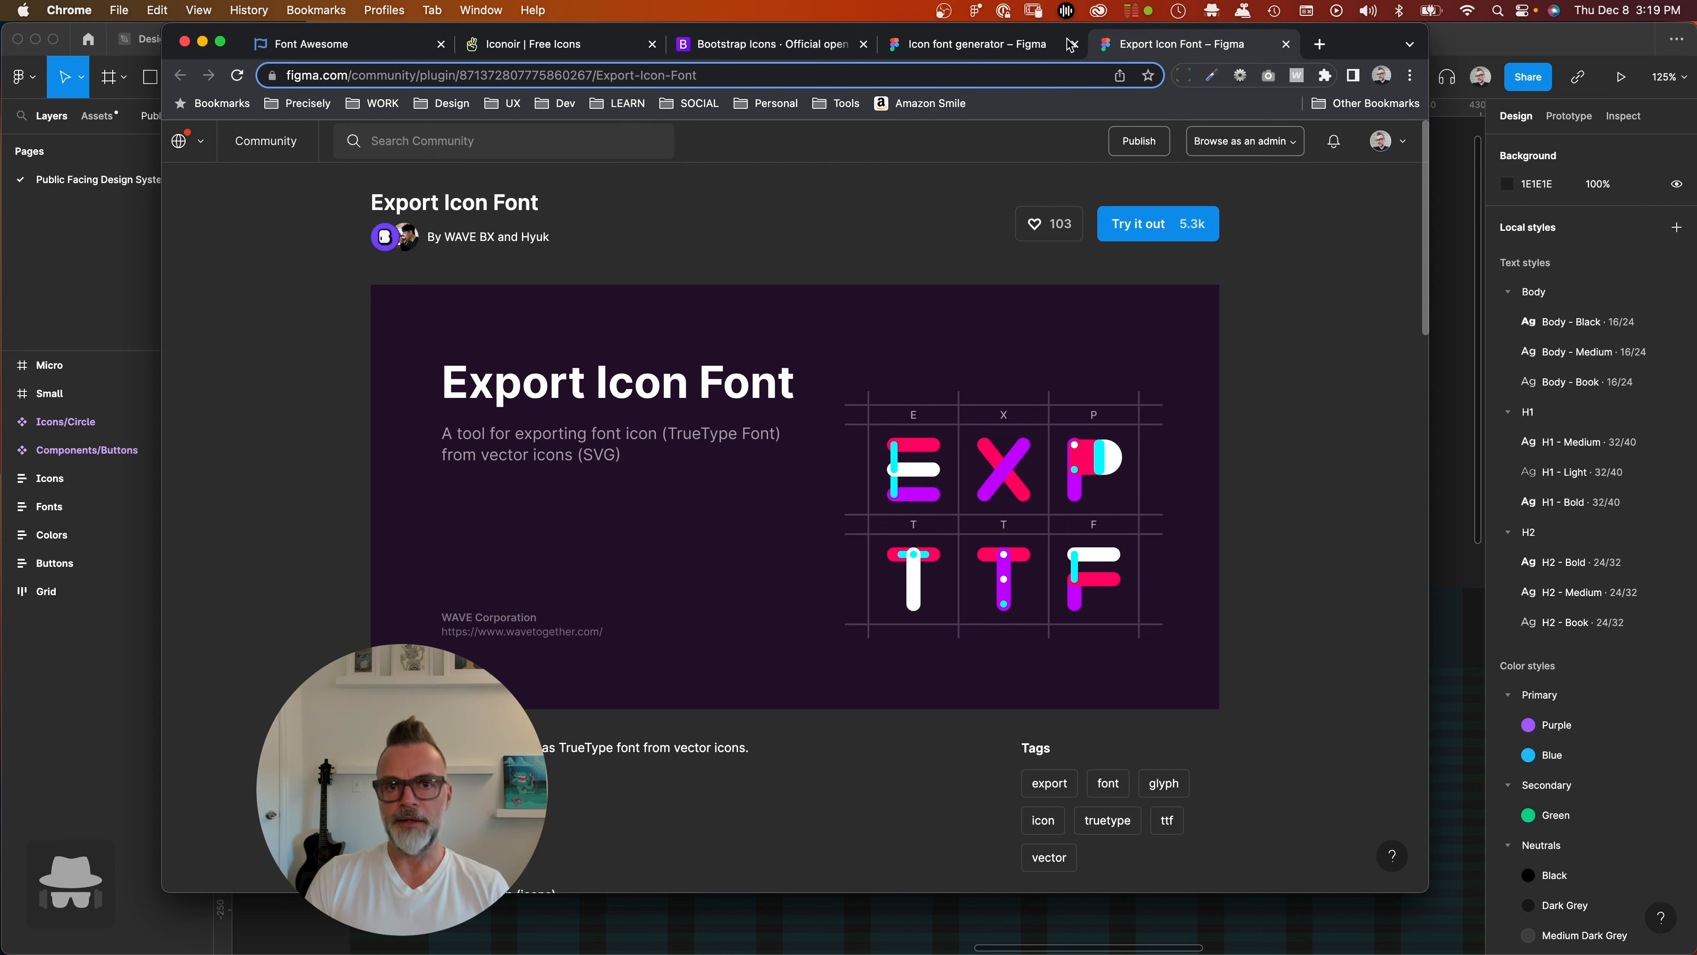
pyautogui.click(1055, 49)
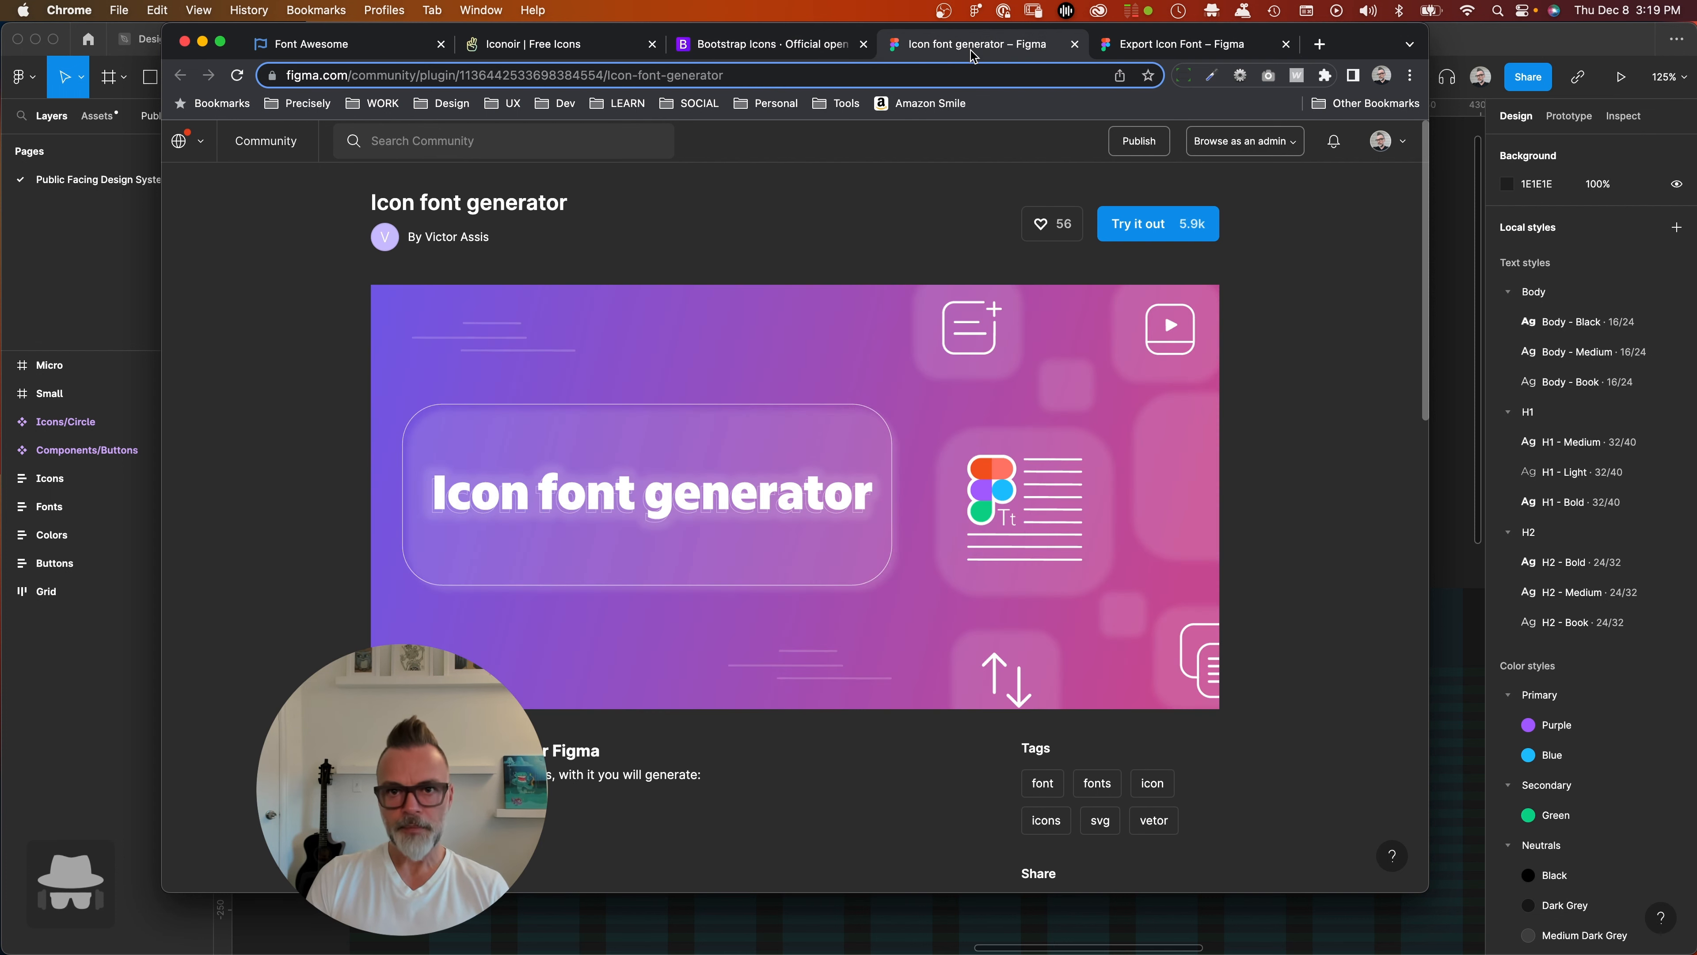
pyautogui.click(1195, 57)
pyautogui.click(1029, 54)
pyautogui.click(1179, 55)
pyautogui.click(996, 52)
pyautogui.click(1231, 60)
pyautogui.click(993, 60)
pyautogui.click(1196, 52)
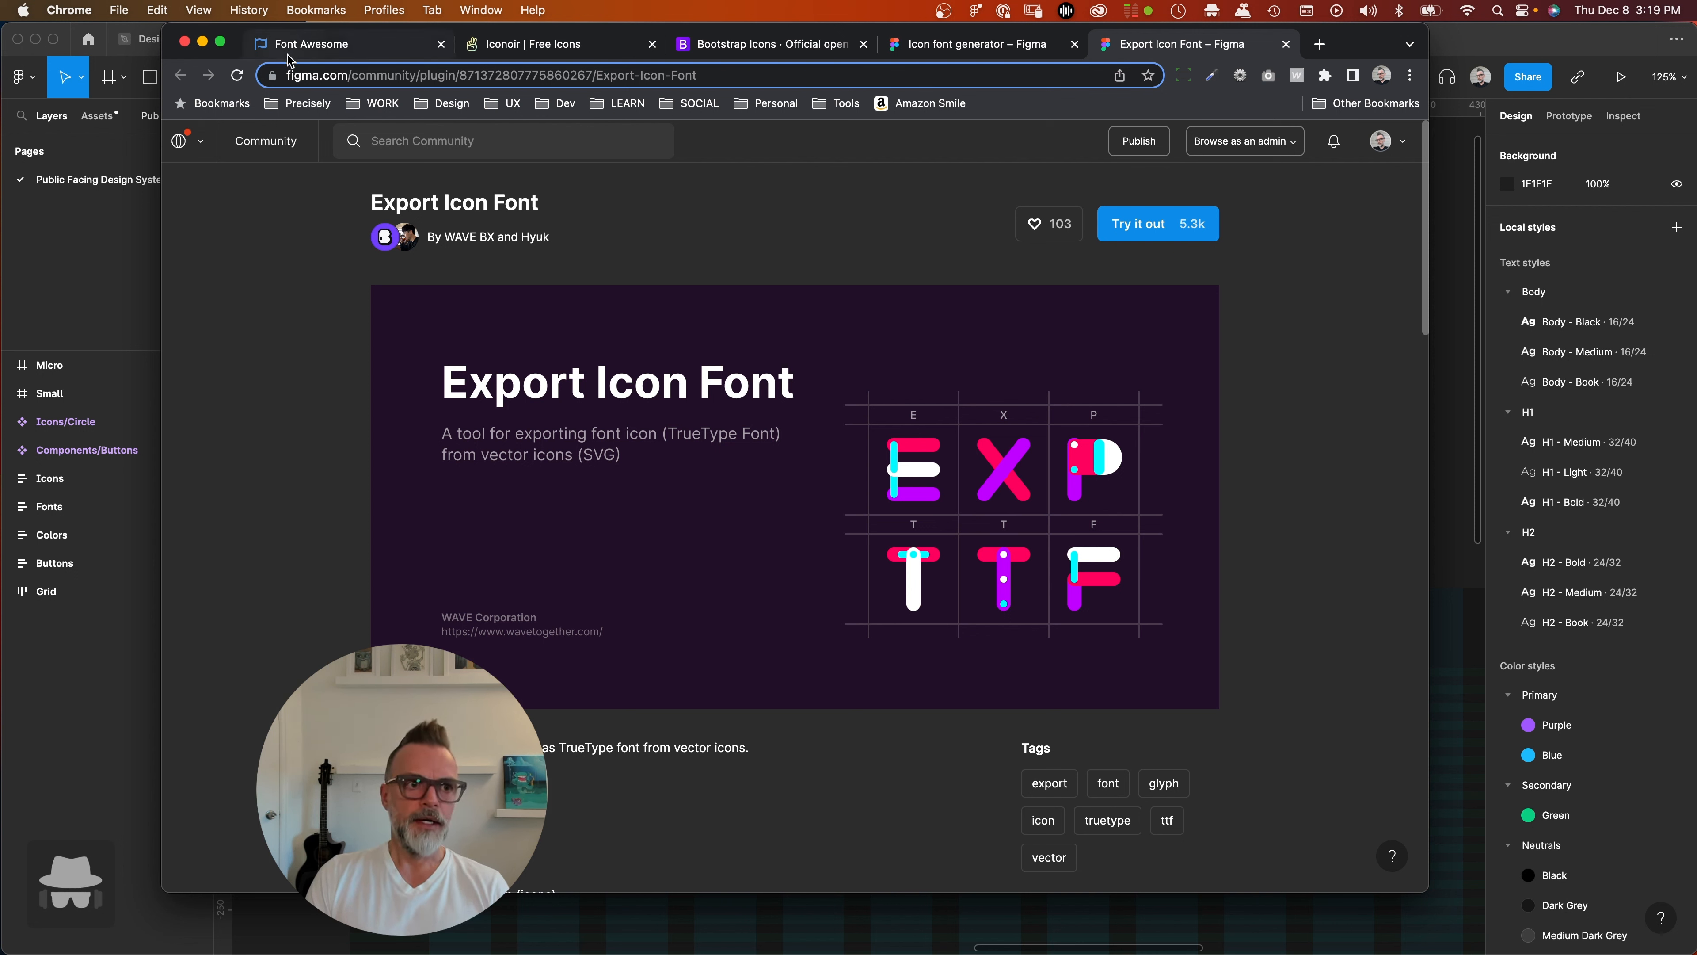
# - Revisit the open Font Awesome, Iconoir, Bootstrap Icons and two icon font plugin pages in turn
pyautogui.click(426, 55)
pyautogui.click(561, 44)
pyautogui.click(776, 44)
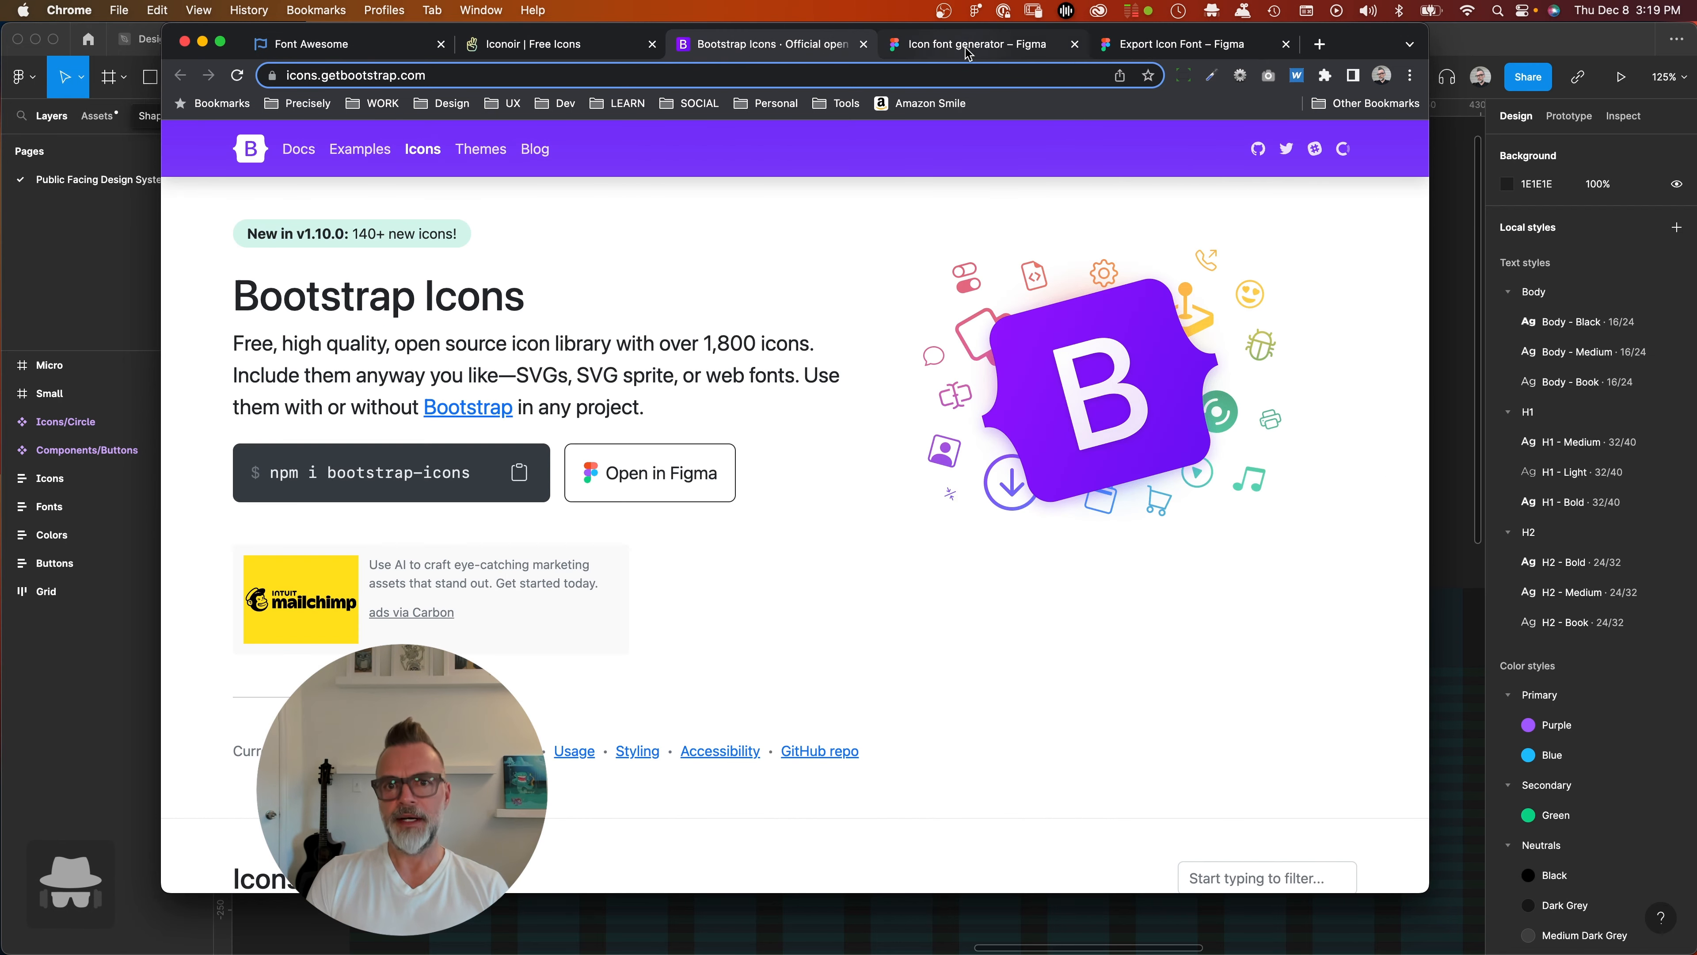
pyautogui.click(975, 44)
pyautogui.click(1168, 45)
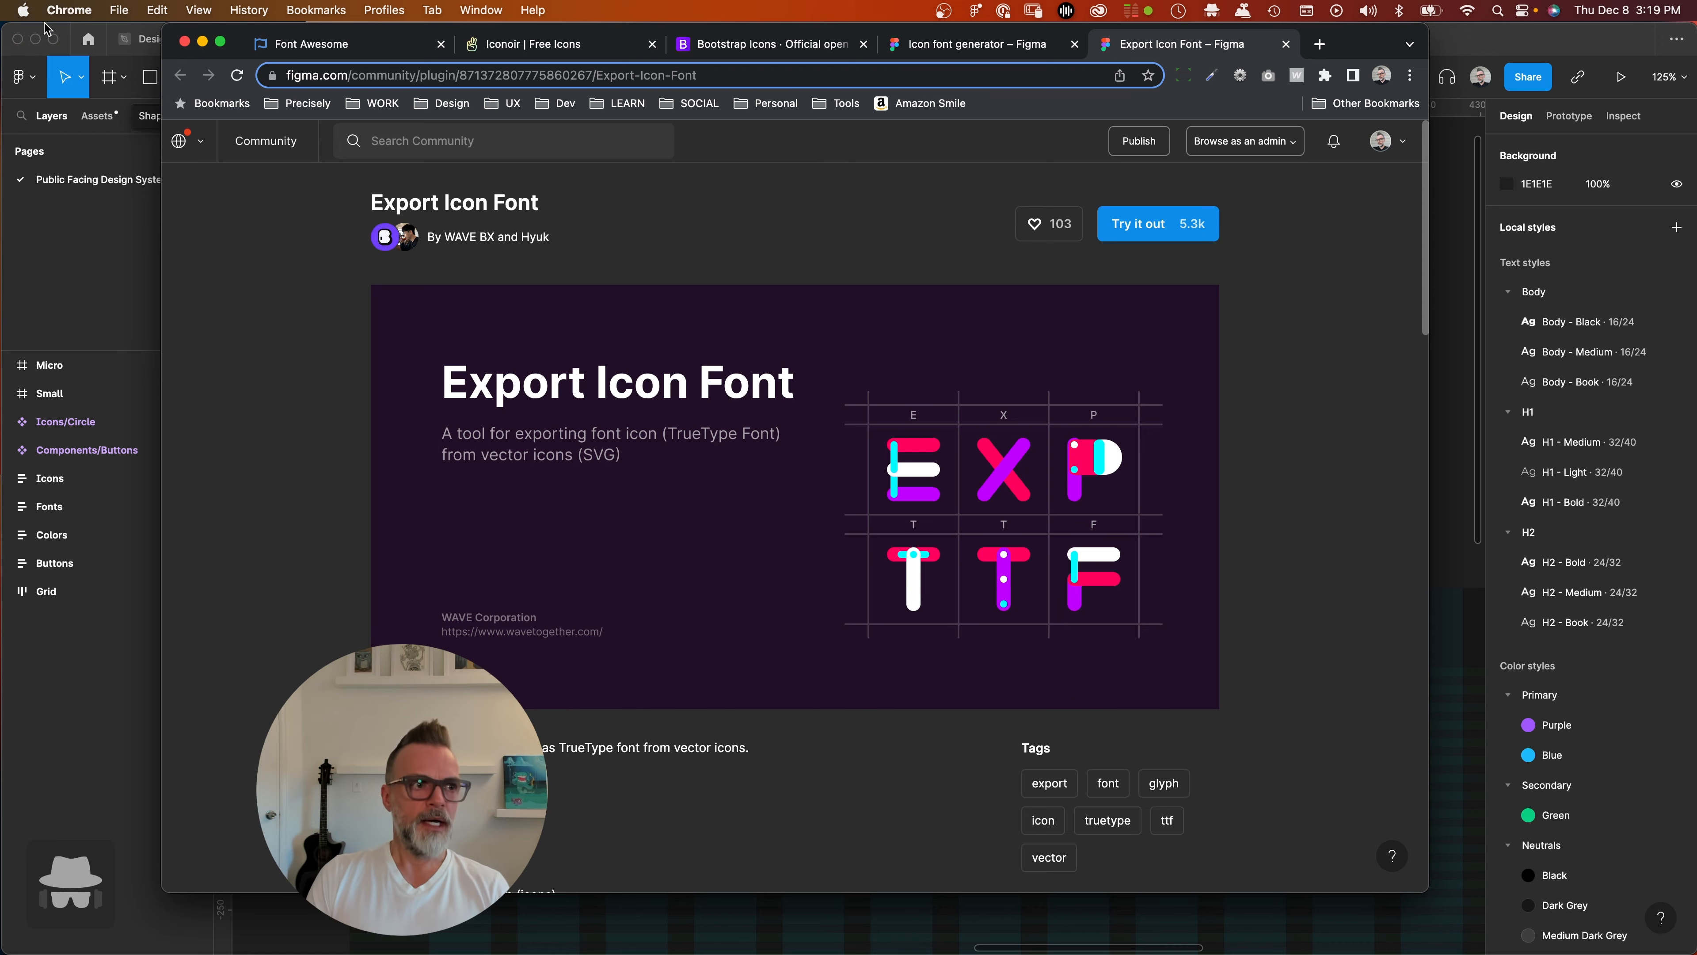
# - Switch back to the Figma design system file and inspect the Micro and Small frames, singly and together
pyautogui.click(203, 43)
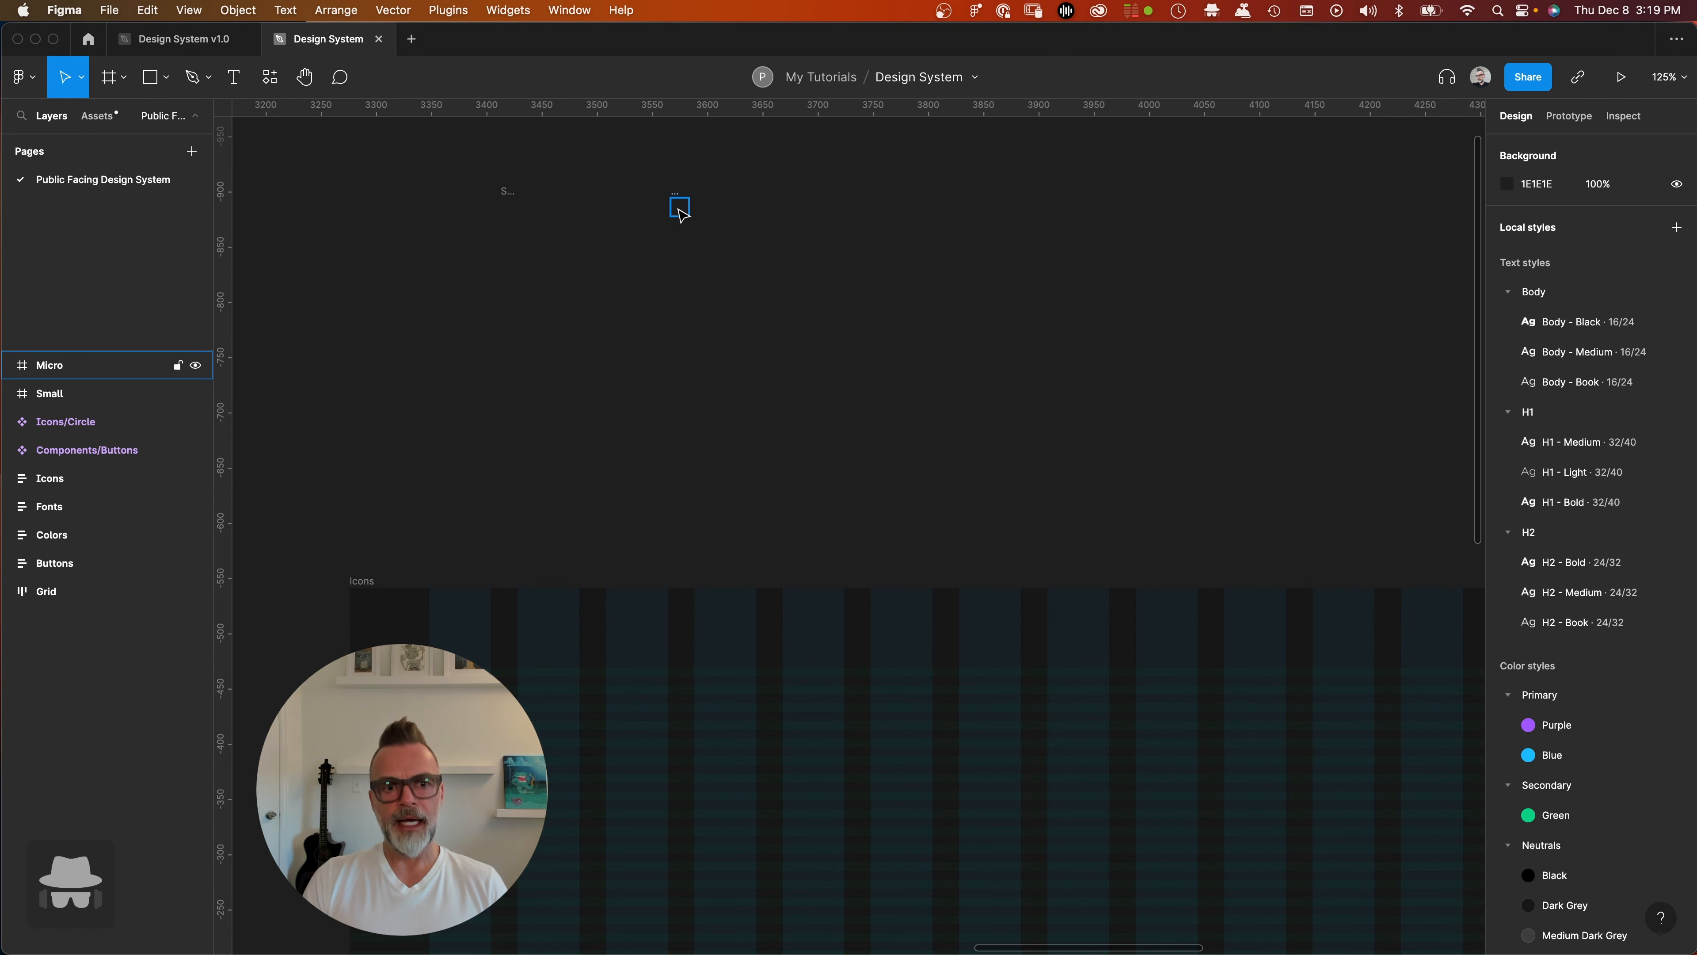
pyautogui.click(676, 201)
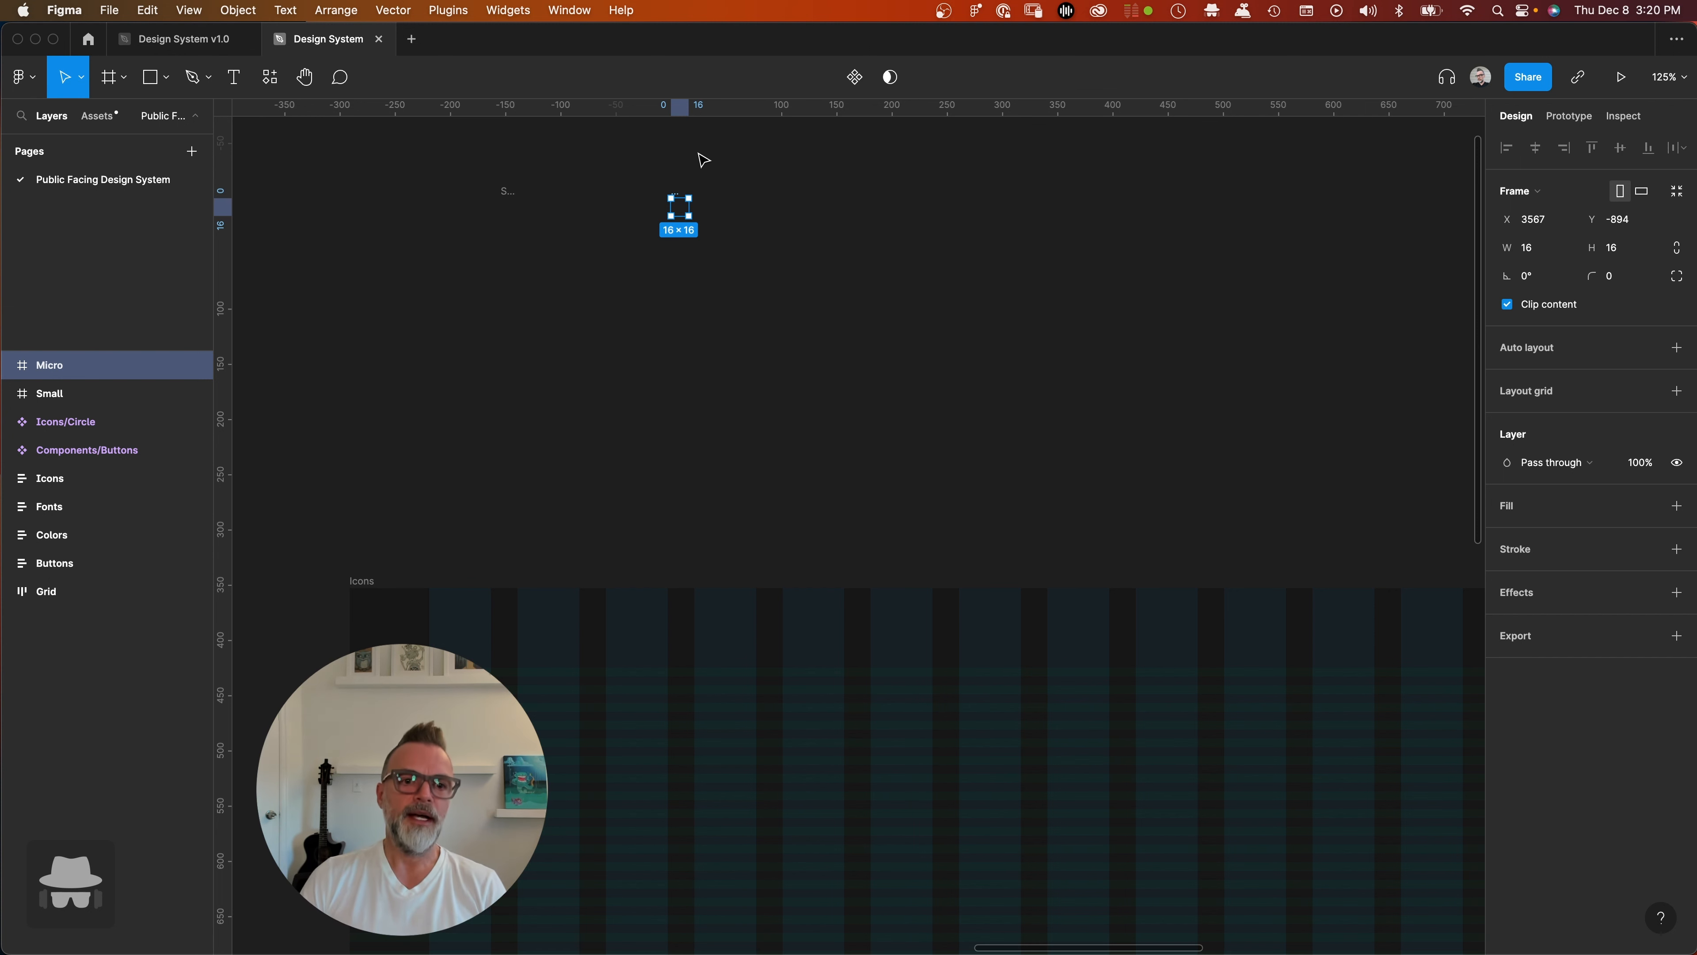
pyautogui.click(776, 221)
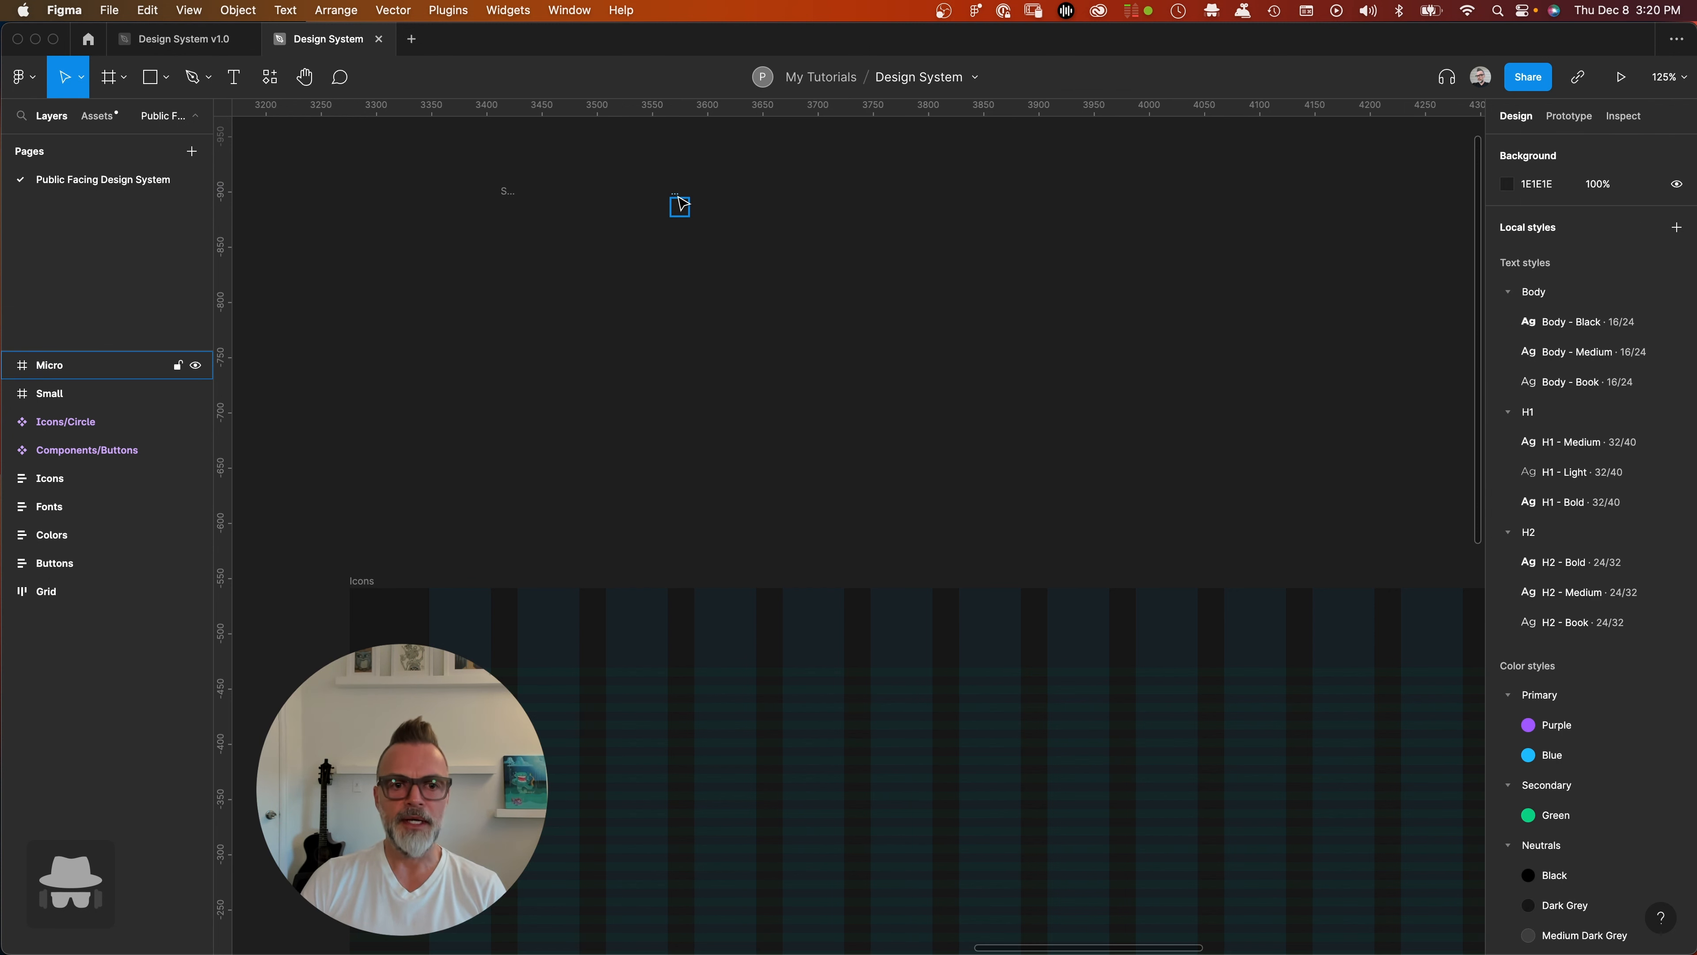
pyautogui.click(680, 207)
pyautogui.click(513, 208)
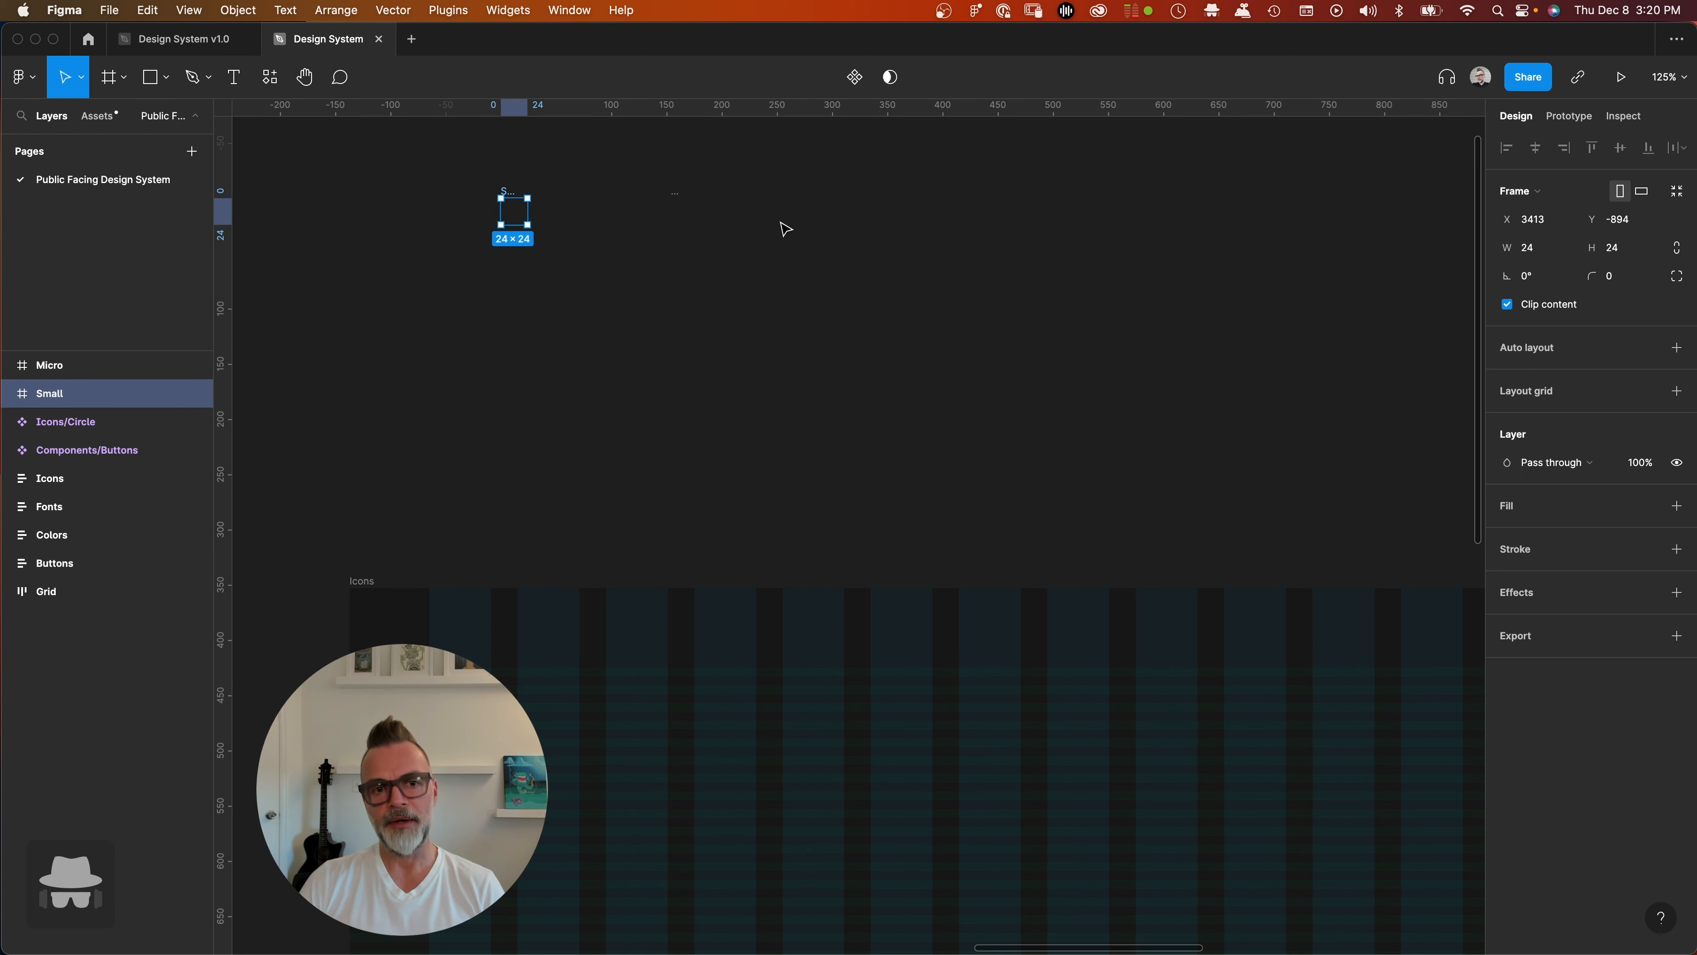
pyautogui.click(747, 202)
pyautogui.moveTo(761, 166); pyautogui.dragTo(316, 337)
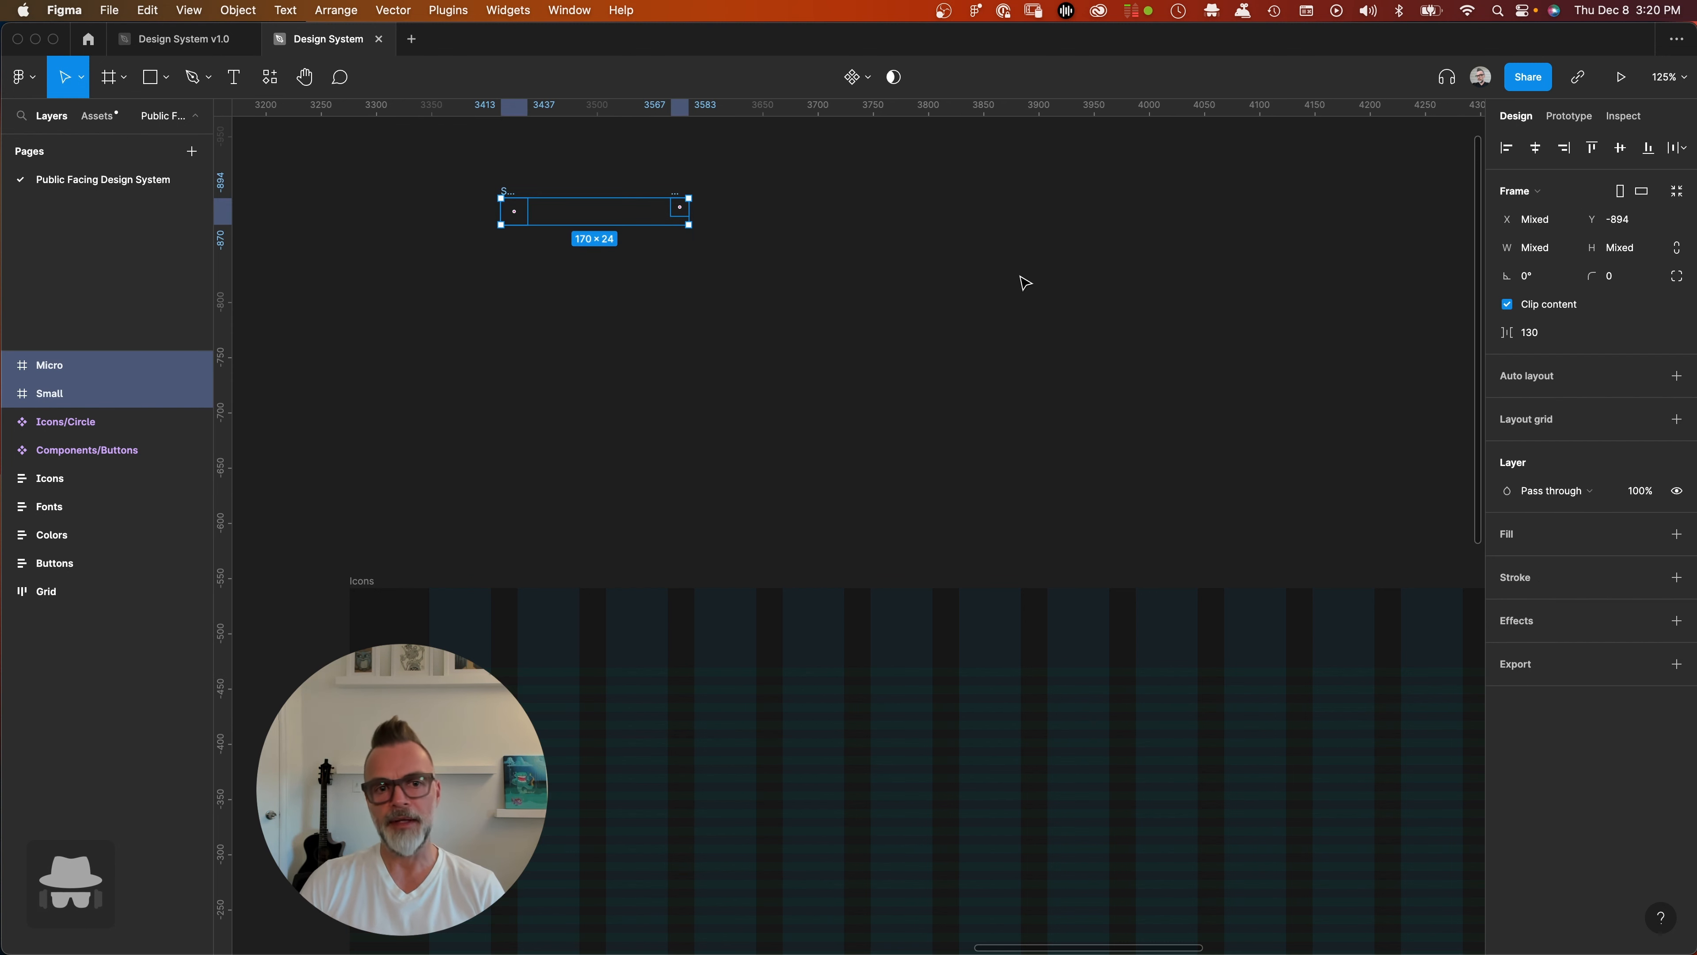
pyautogui.click(619, 261)
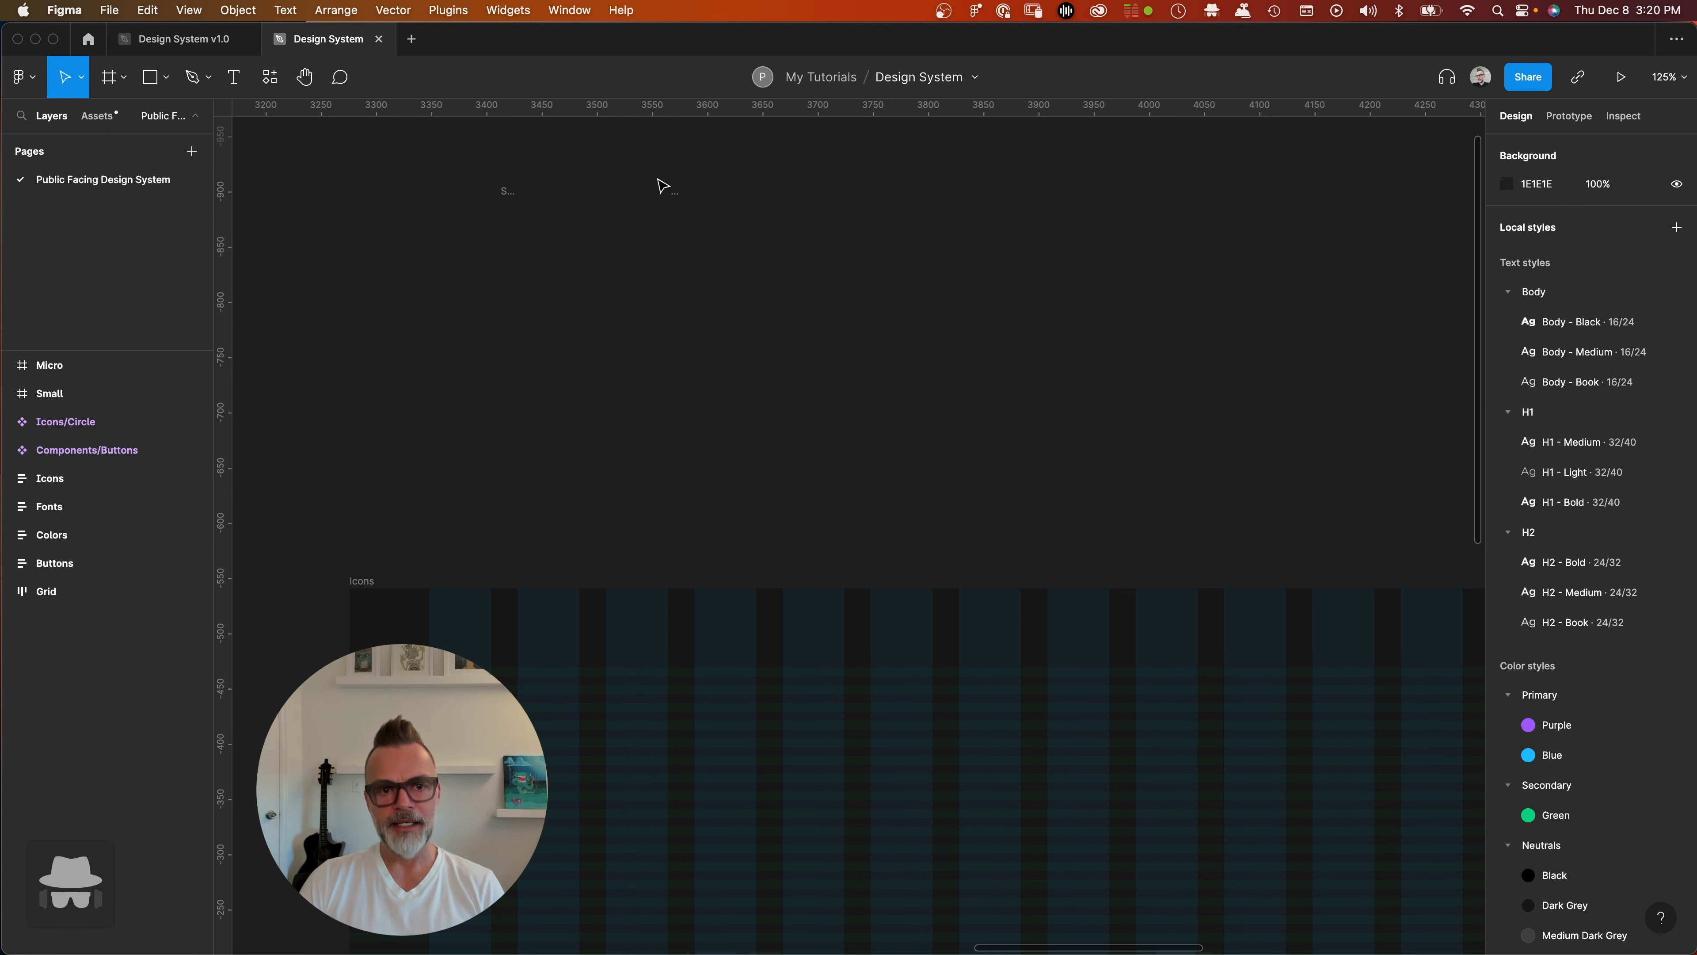
pyautogui.click(682, 201)
pyautogui.click(954, 282)
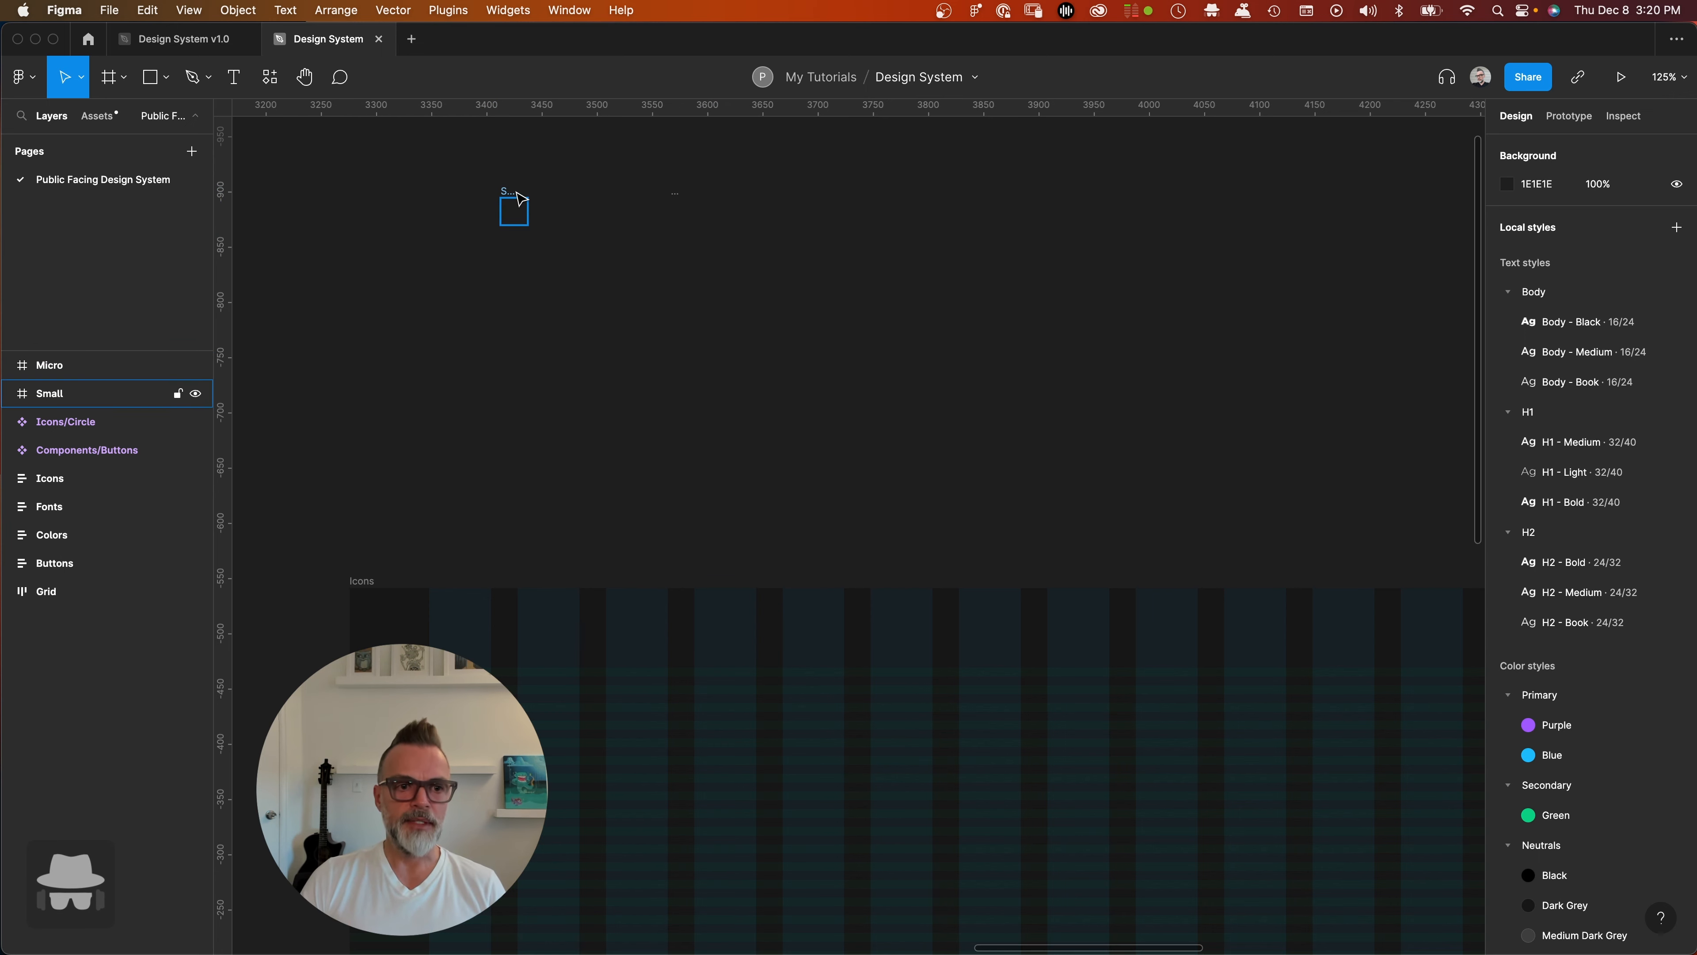
# - Select the Small frame and examine the icon buttons in the Components/Buttons set above the Buttons section
pyautogui.scroll(5, 663, 251)
pyautogui.scroll(-5, 829, 257)
pyautogui.scroll(5, 832, 271)
pyautogui.click(790, 286)
pyautogui.click(992, 311)
pyautogui.click(350, 284)
pyautogui.scroll(-10, 822, 433)
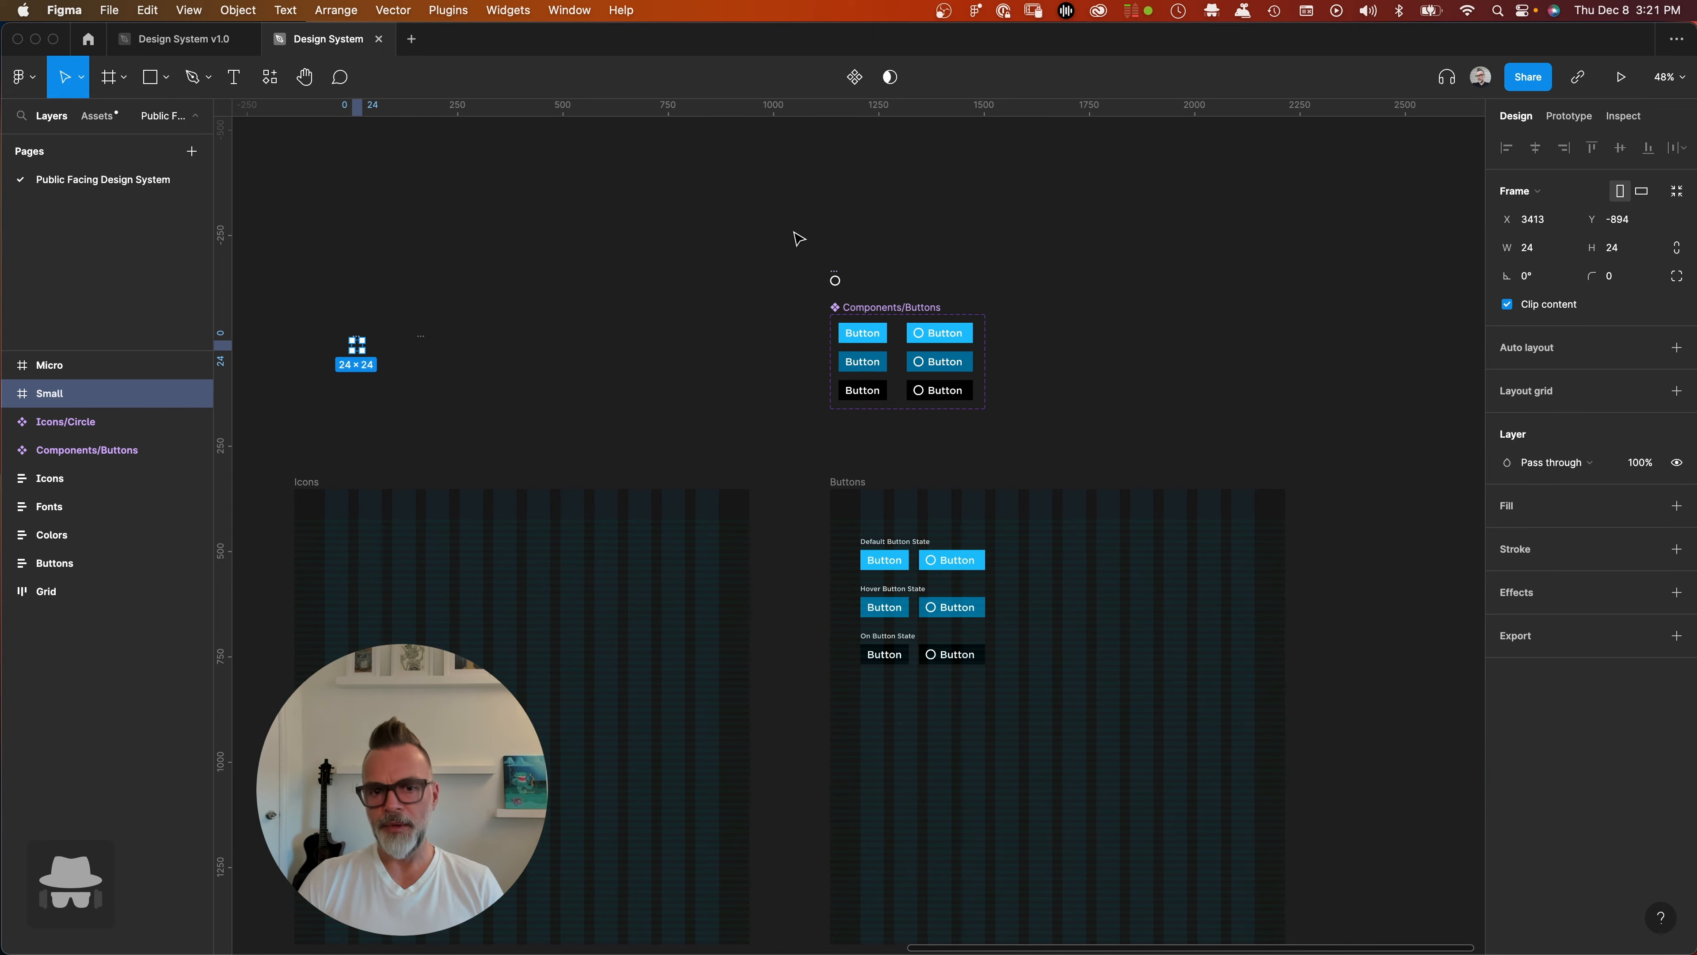
pyautogui.scroll(3, 912, 327)
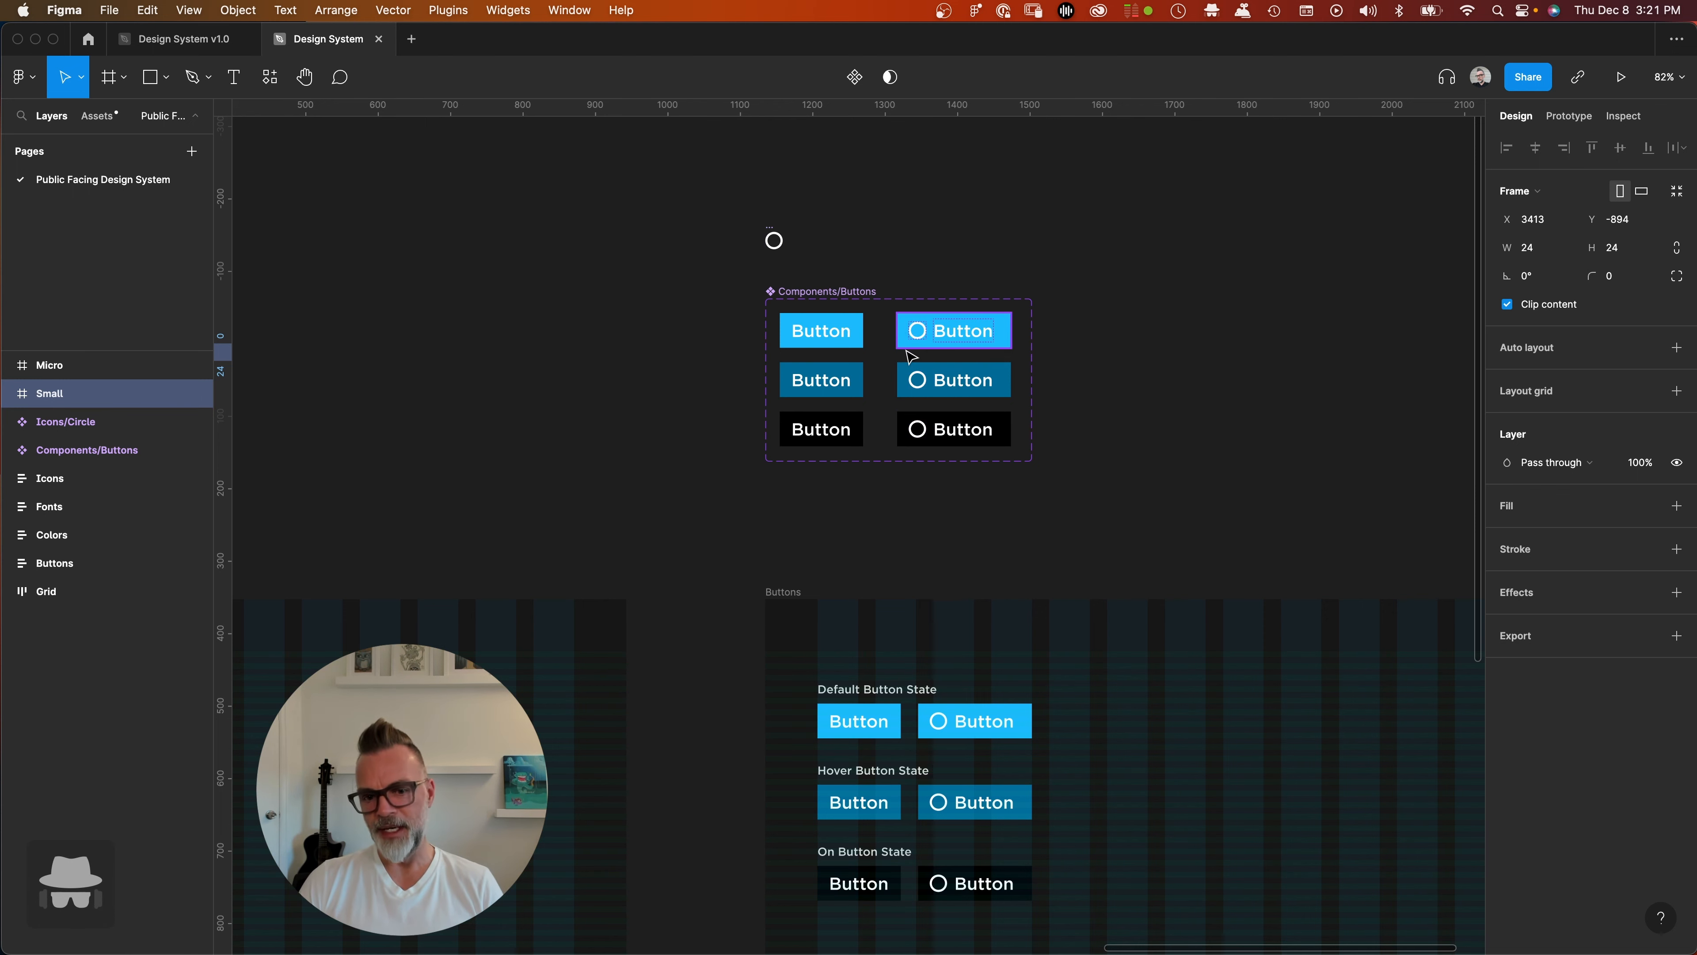
# - Return to the Small and Micro frames and inspect the Micro frame's size and its spacing from the Small frame
pyautogui.scroll(-5, 840, 702)
pyautogui.hscroll(-6, 841, 702)
pyautogui.scroll(5, 1027, 500)
pyautogui.hscroll(-2, 958, 546)
pyautogui.scroll(6, 923, 411)
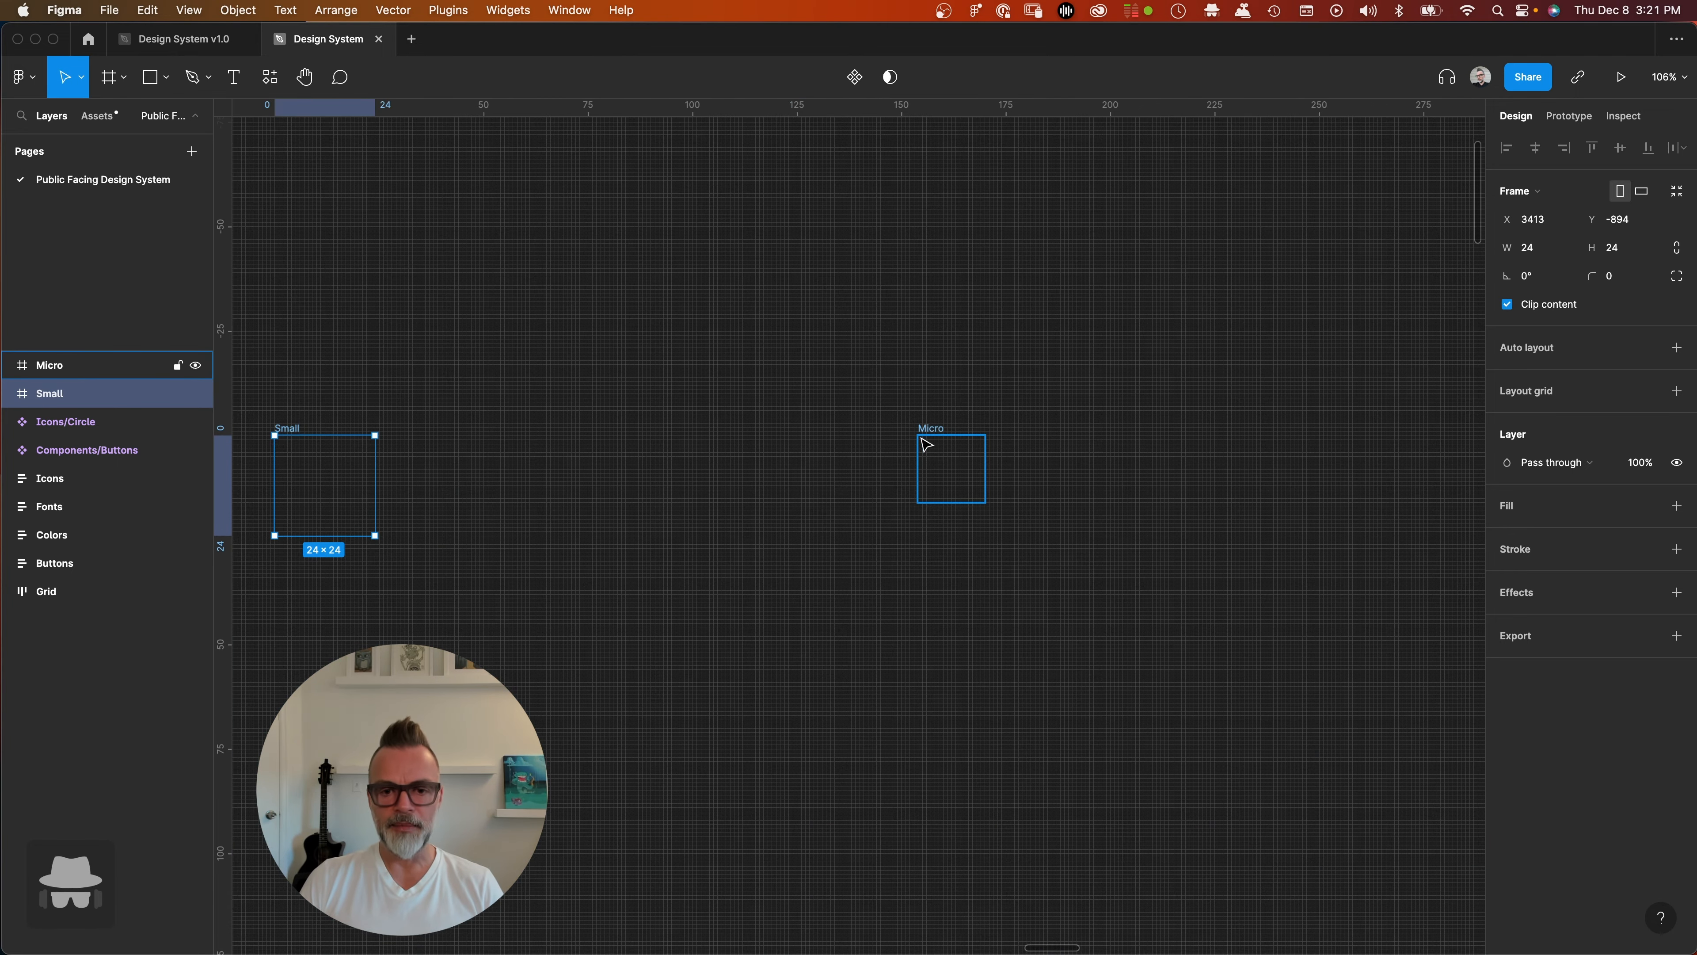
pyautogui.click(944, 433)
pyautogui.click(1110, 466)
pyautogui.click(936, 429)
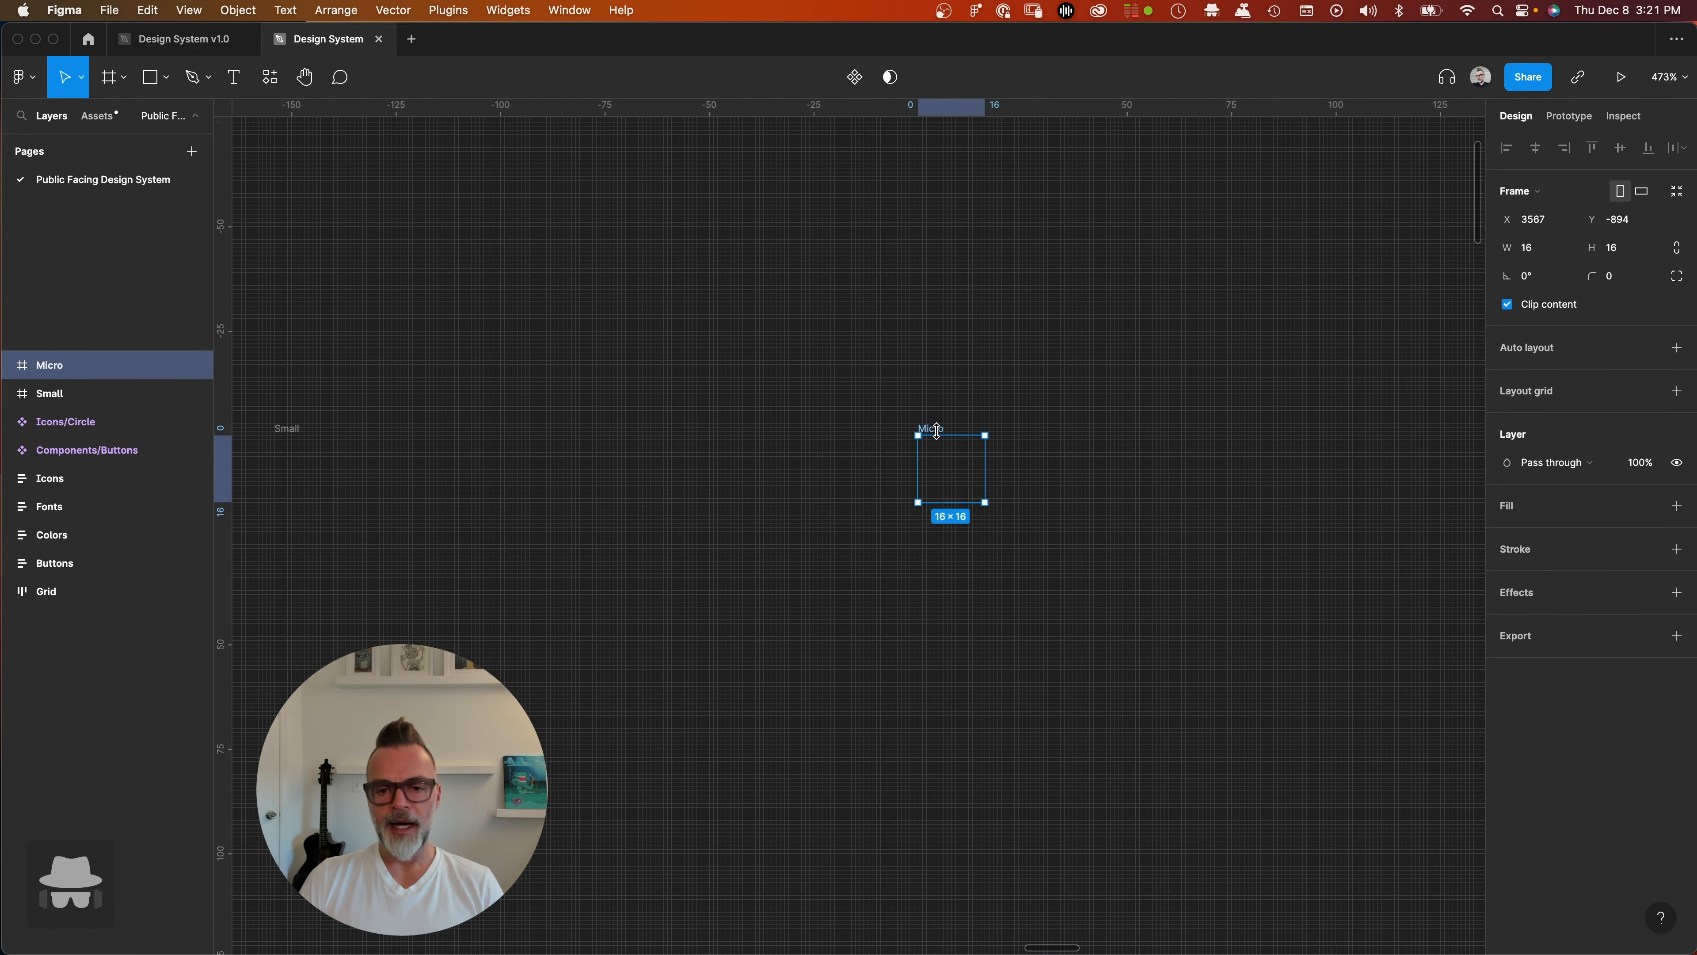
pyautogui.hscroll(-5, 528, 515)
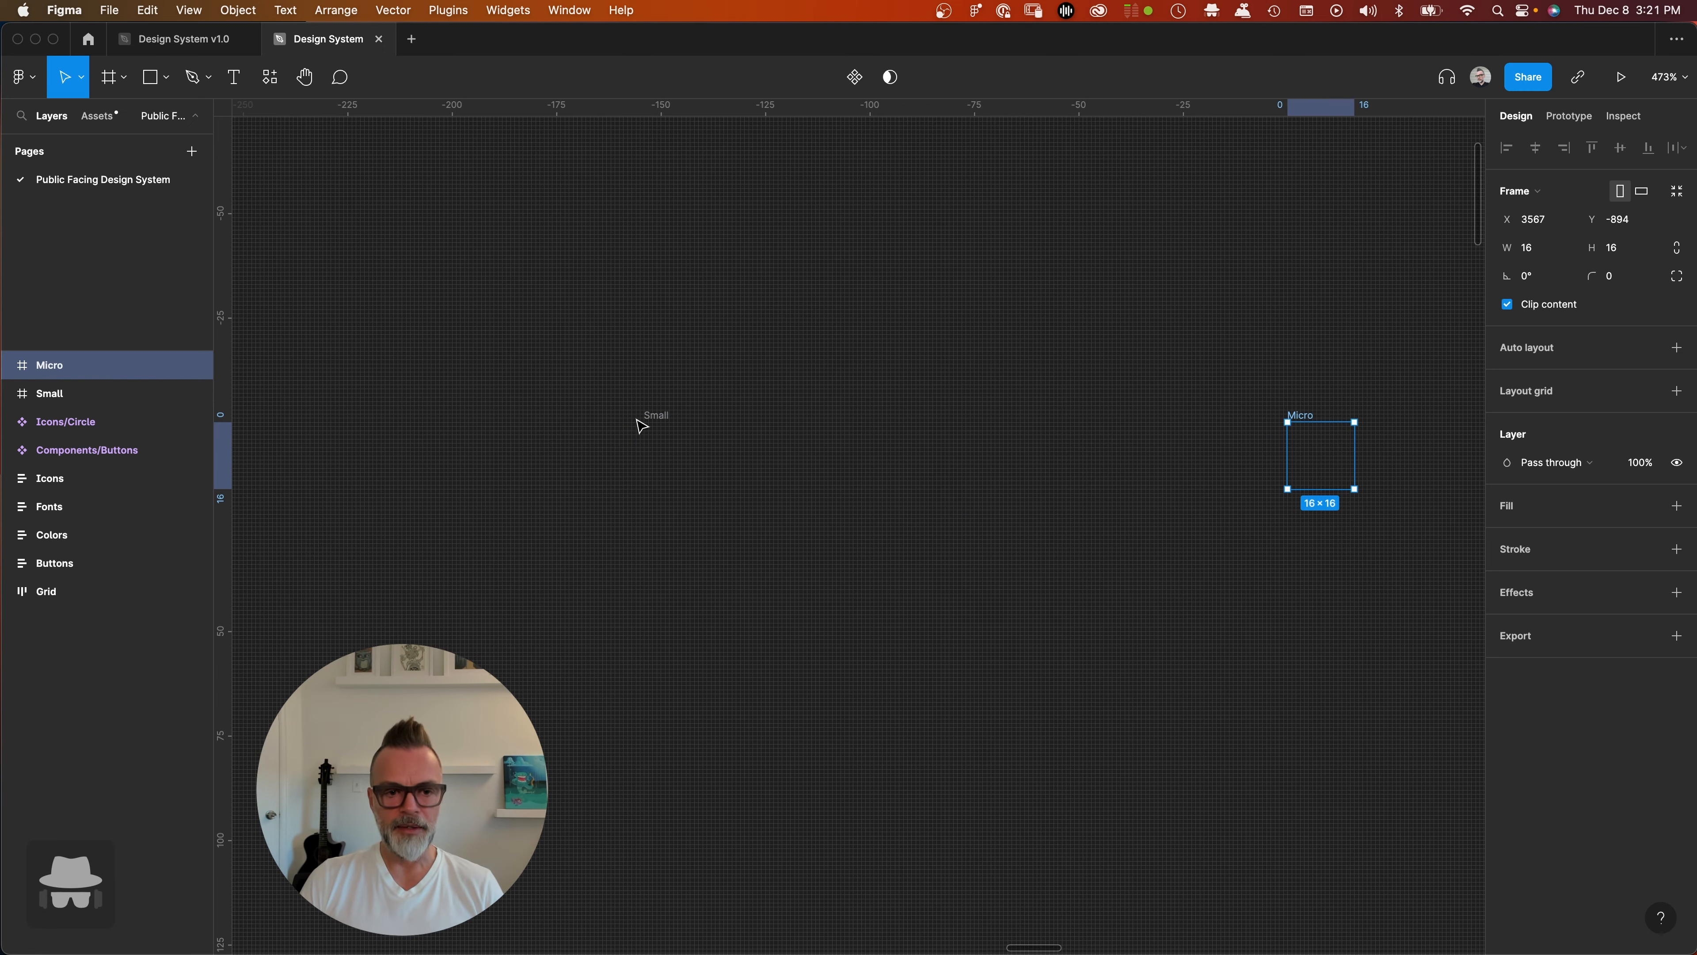
# - Draw a square of about 15 × 15 px inside the Small frame as a placeholder icon
pyautogui.click(654, 420)
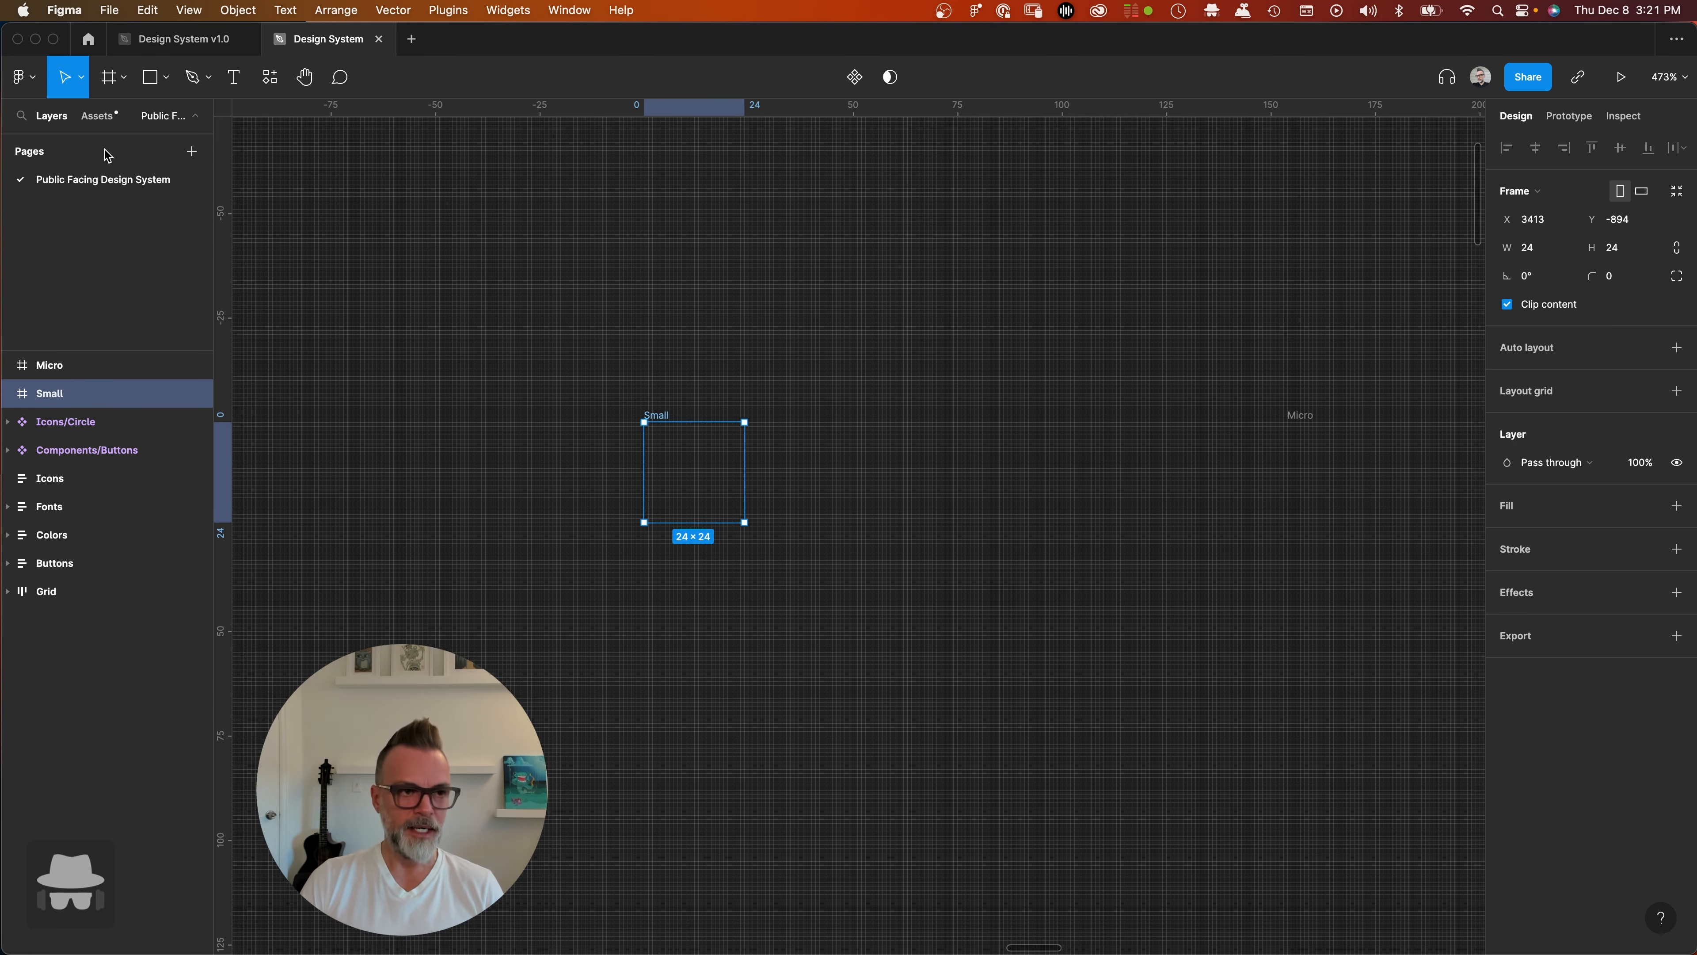
pyautogui.click(160, 77)
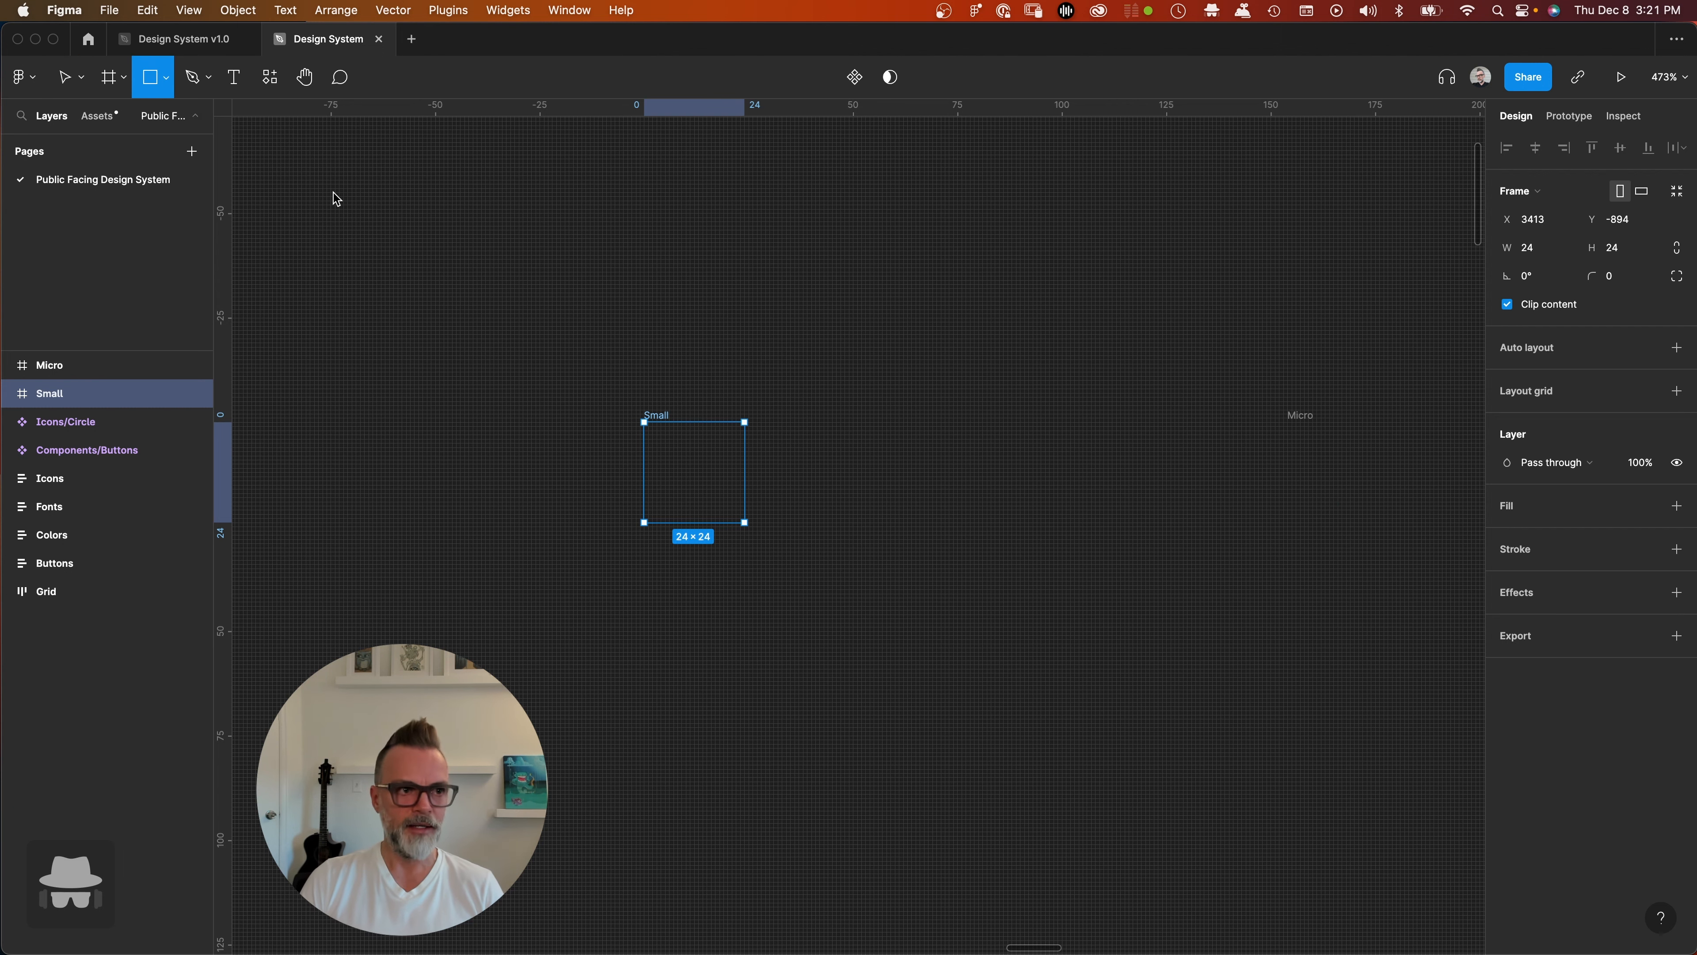
pyautogui.scroll(5, 739, 501)
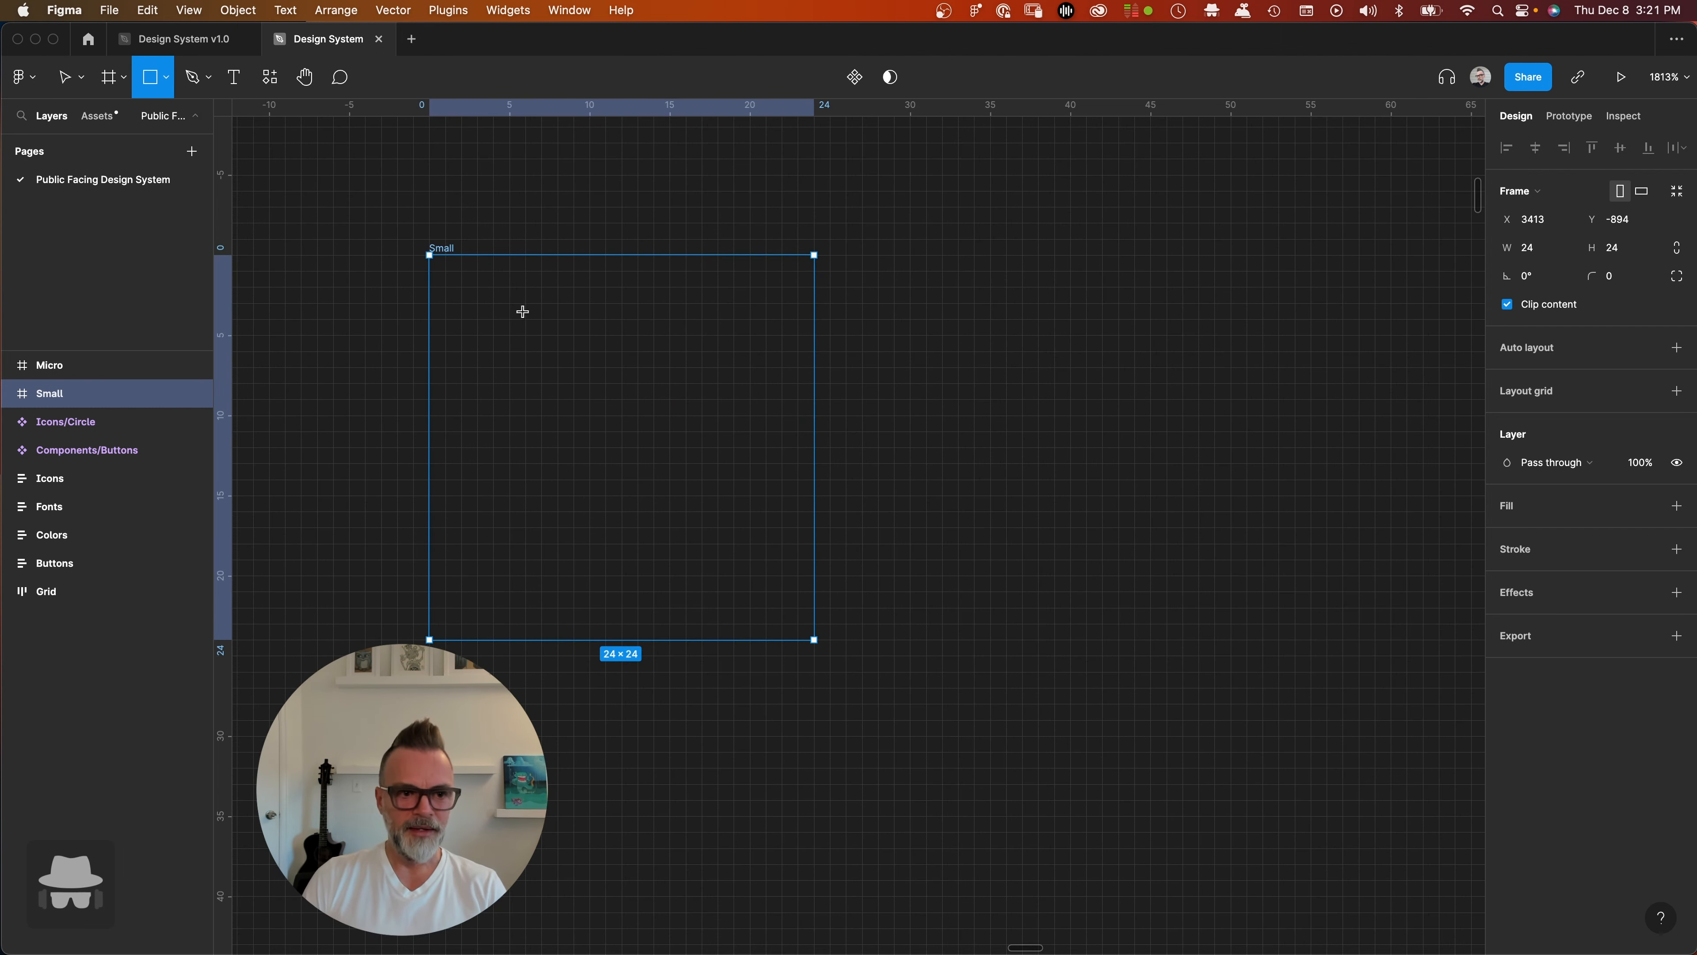
pyautogui.moveTo(513, 312)
pyautogui.mouseDown()
pyautogui.moveTo(689, 553)
pyautogui.moveTo(761, 576)
pyautogui.moveTo(696, 564)
pyautogui.mouseUp()
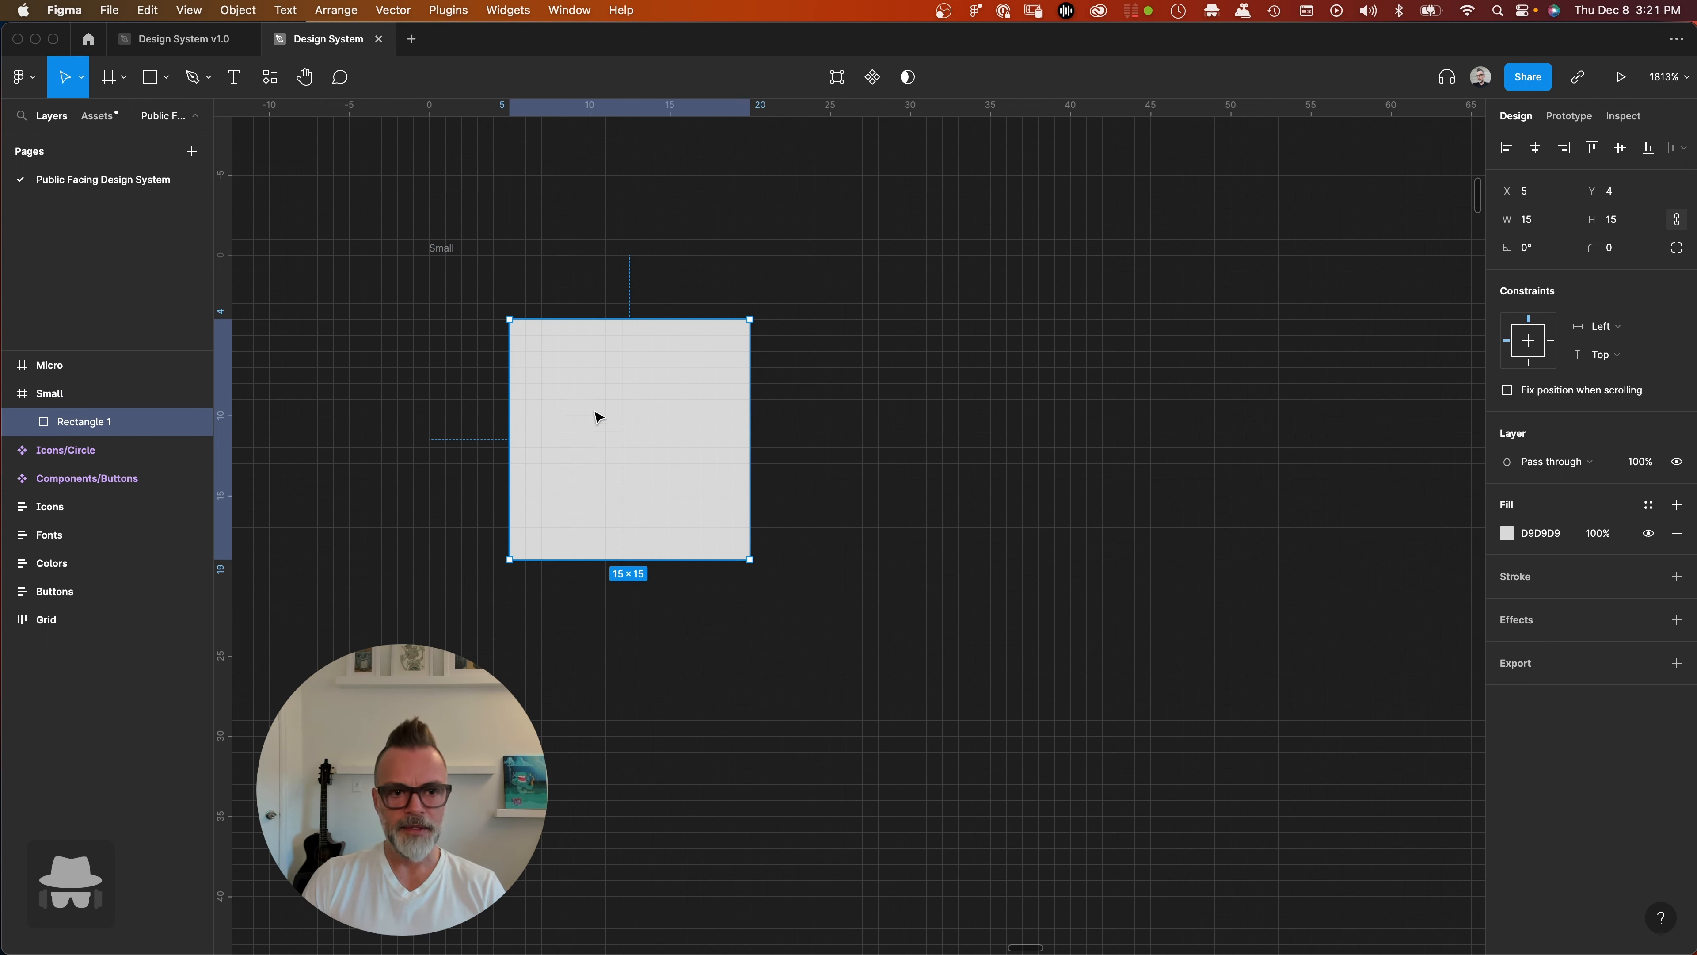
# - Rename the Small frame as Small/Icons/Arrow - Right
pyautogui.click(442, 252)
pyautogui.doubleClick(442, 248)
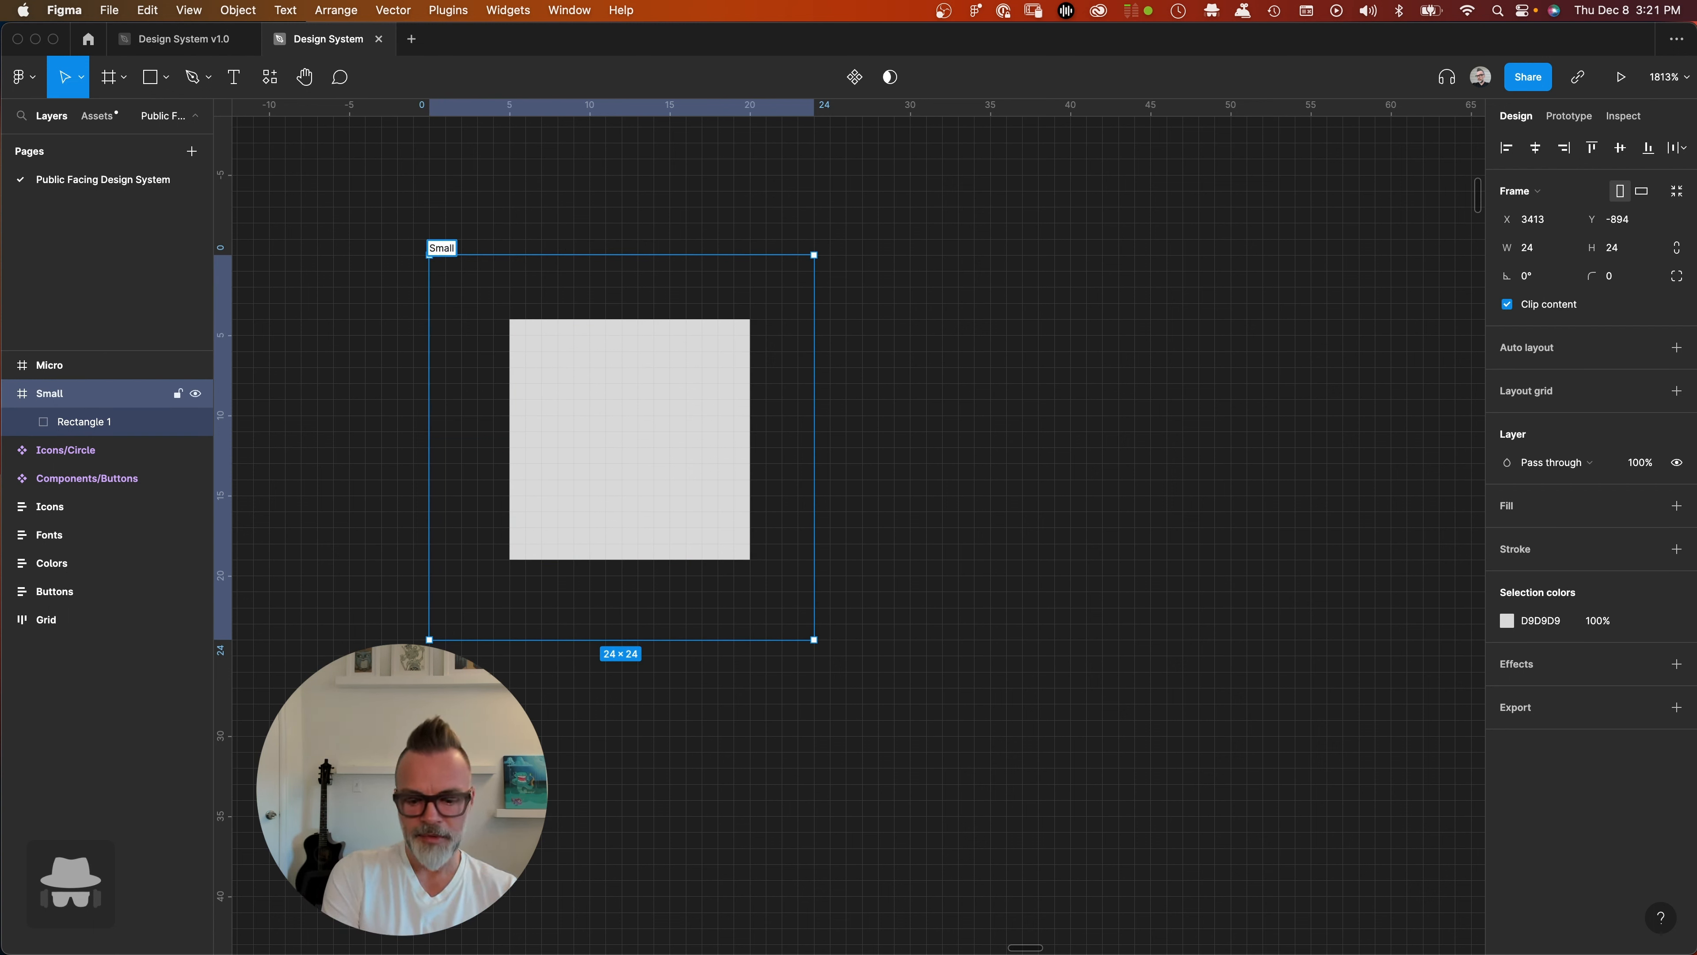
pyautogui.write('-')
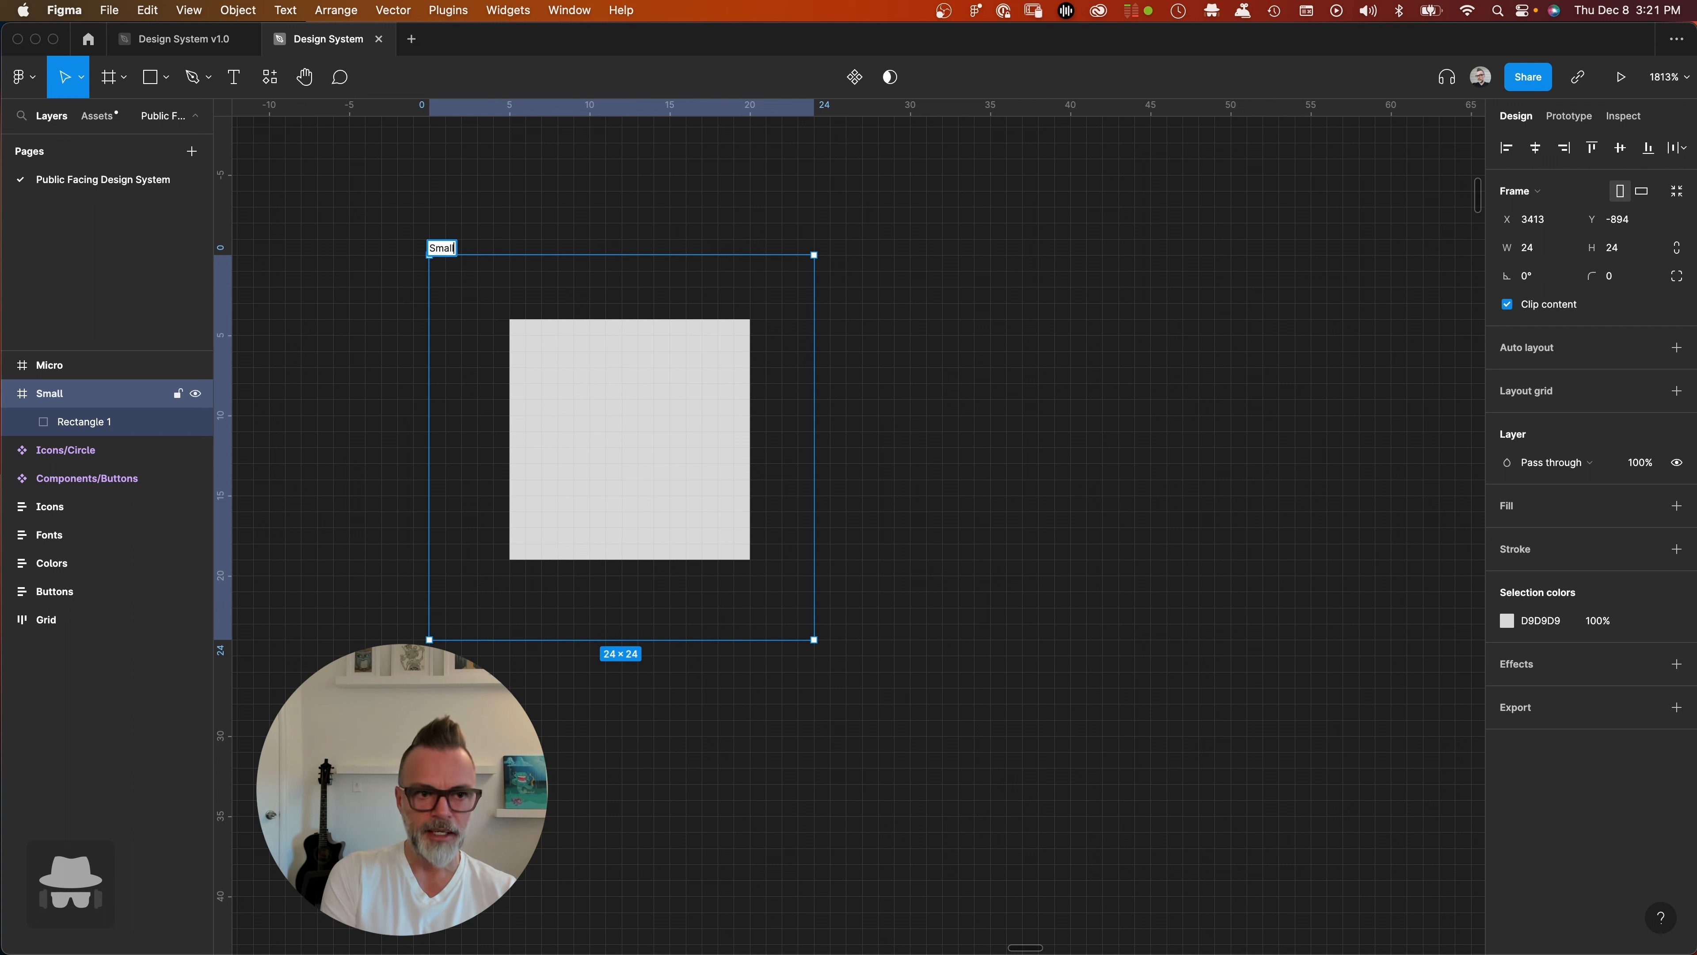
pyautogui.write('/')
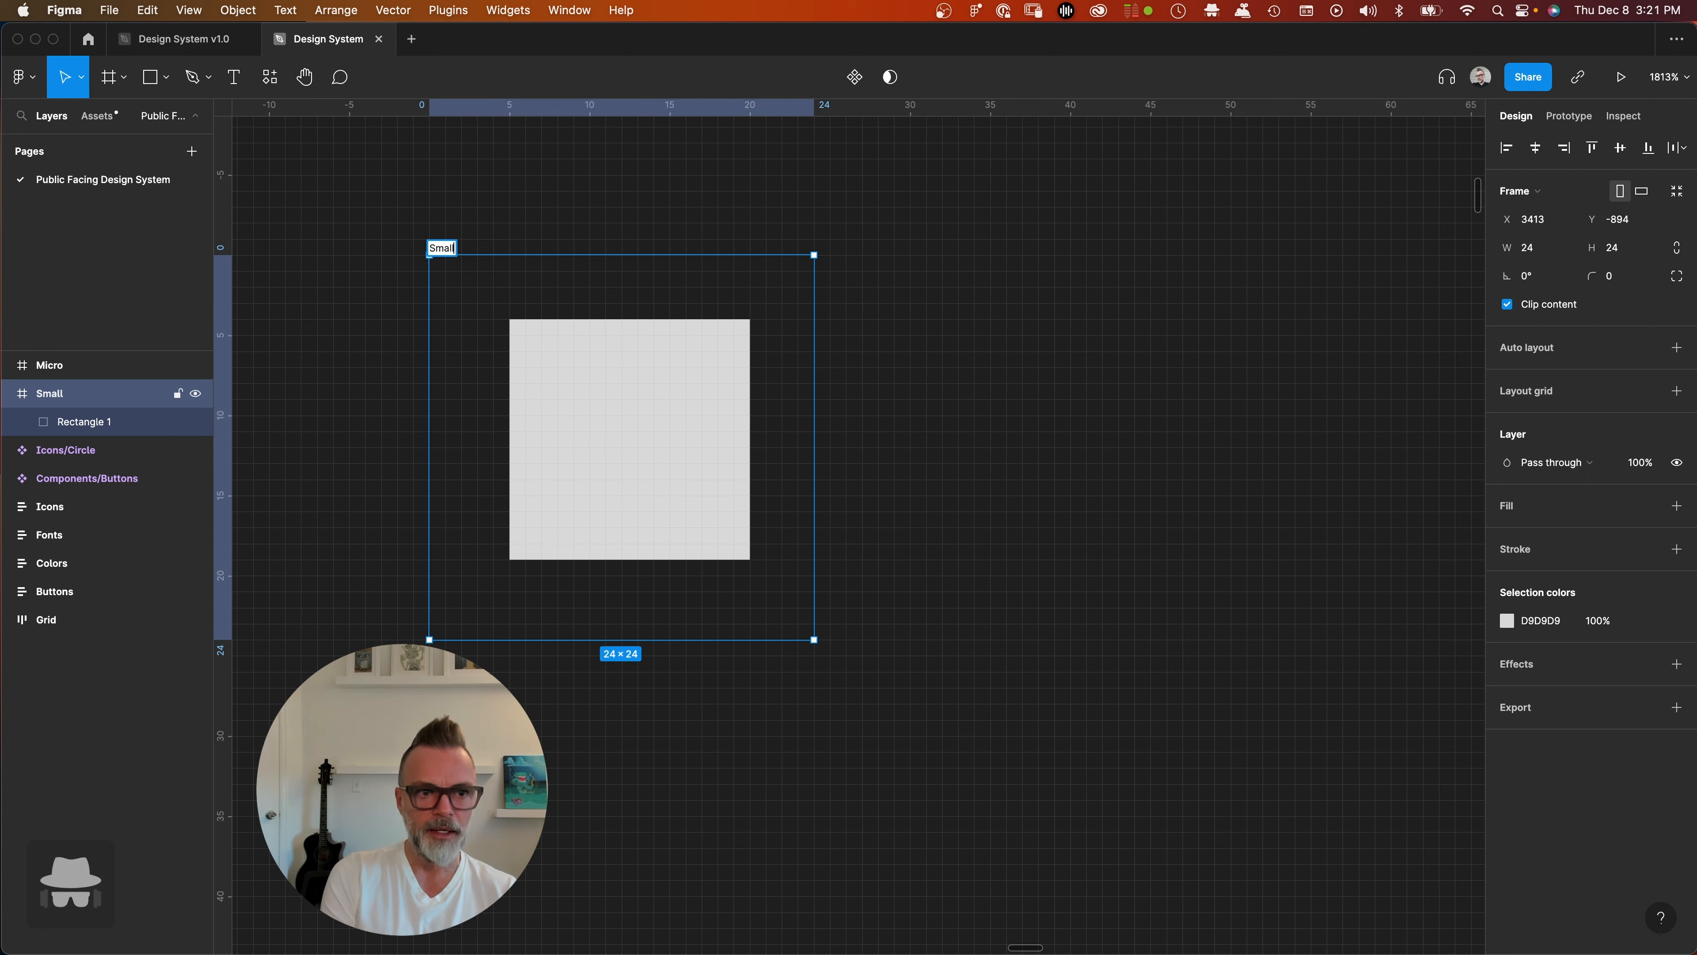
pyautogui.write('Icons/')
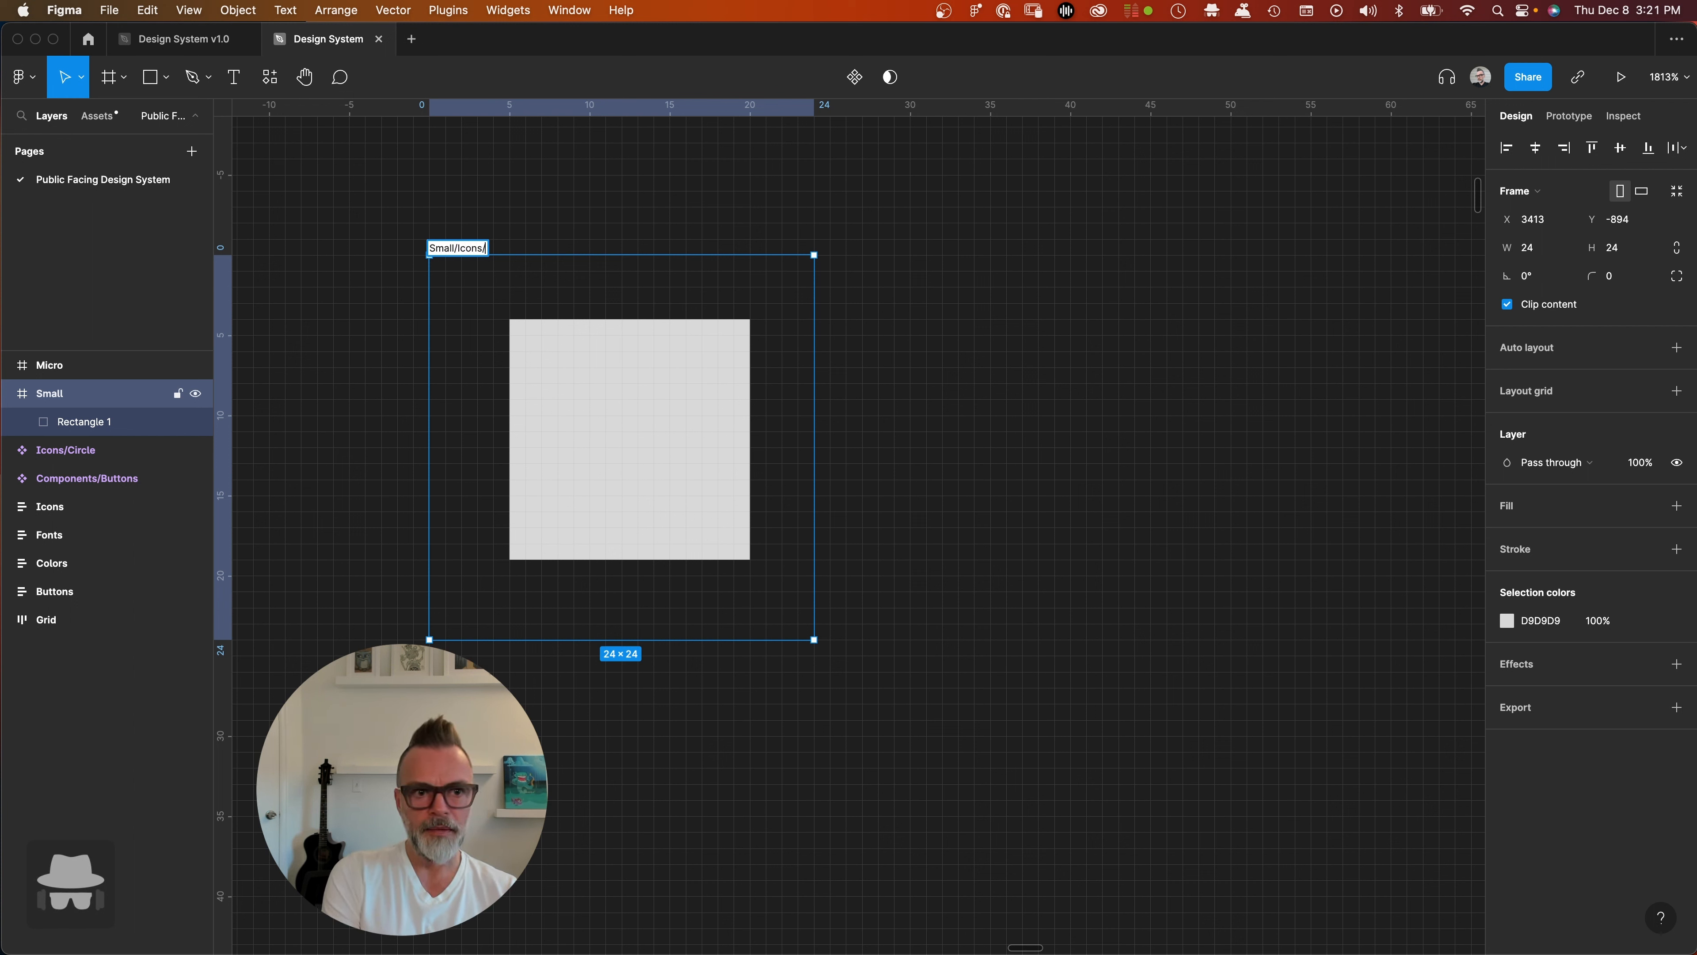
pyautogui.write('Arrow')
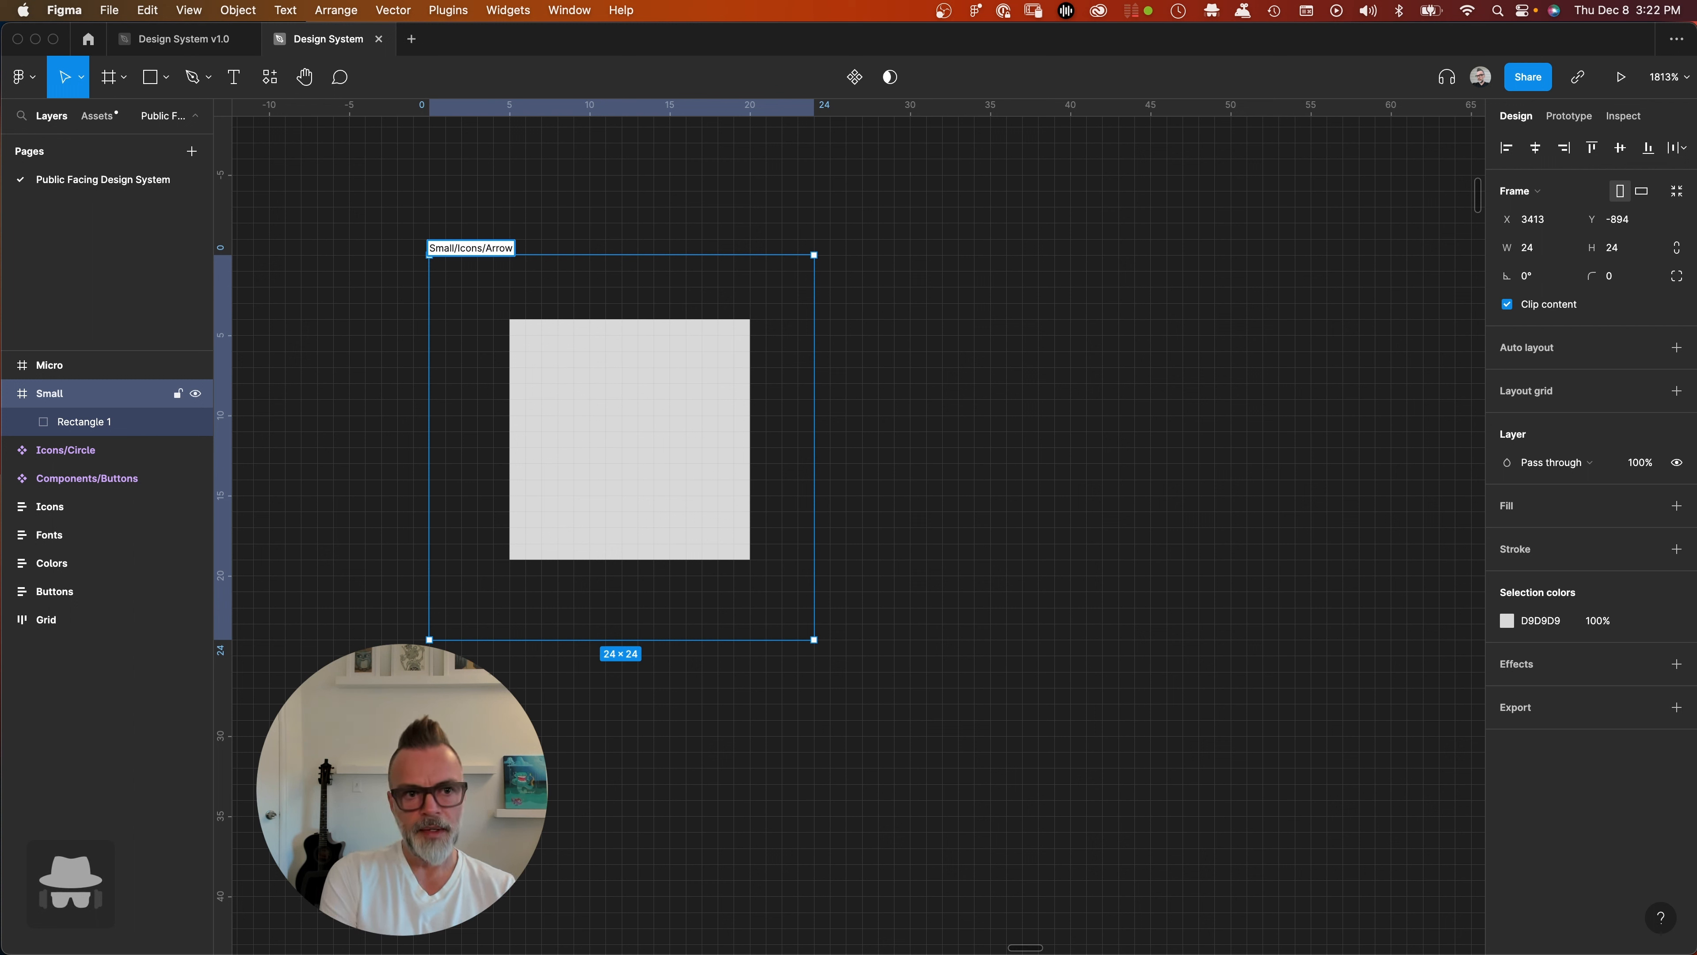
pyautogui.write(' - Right')
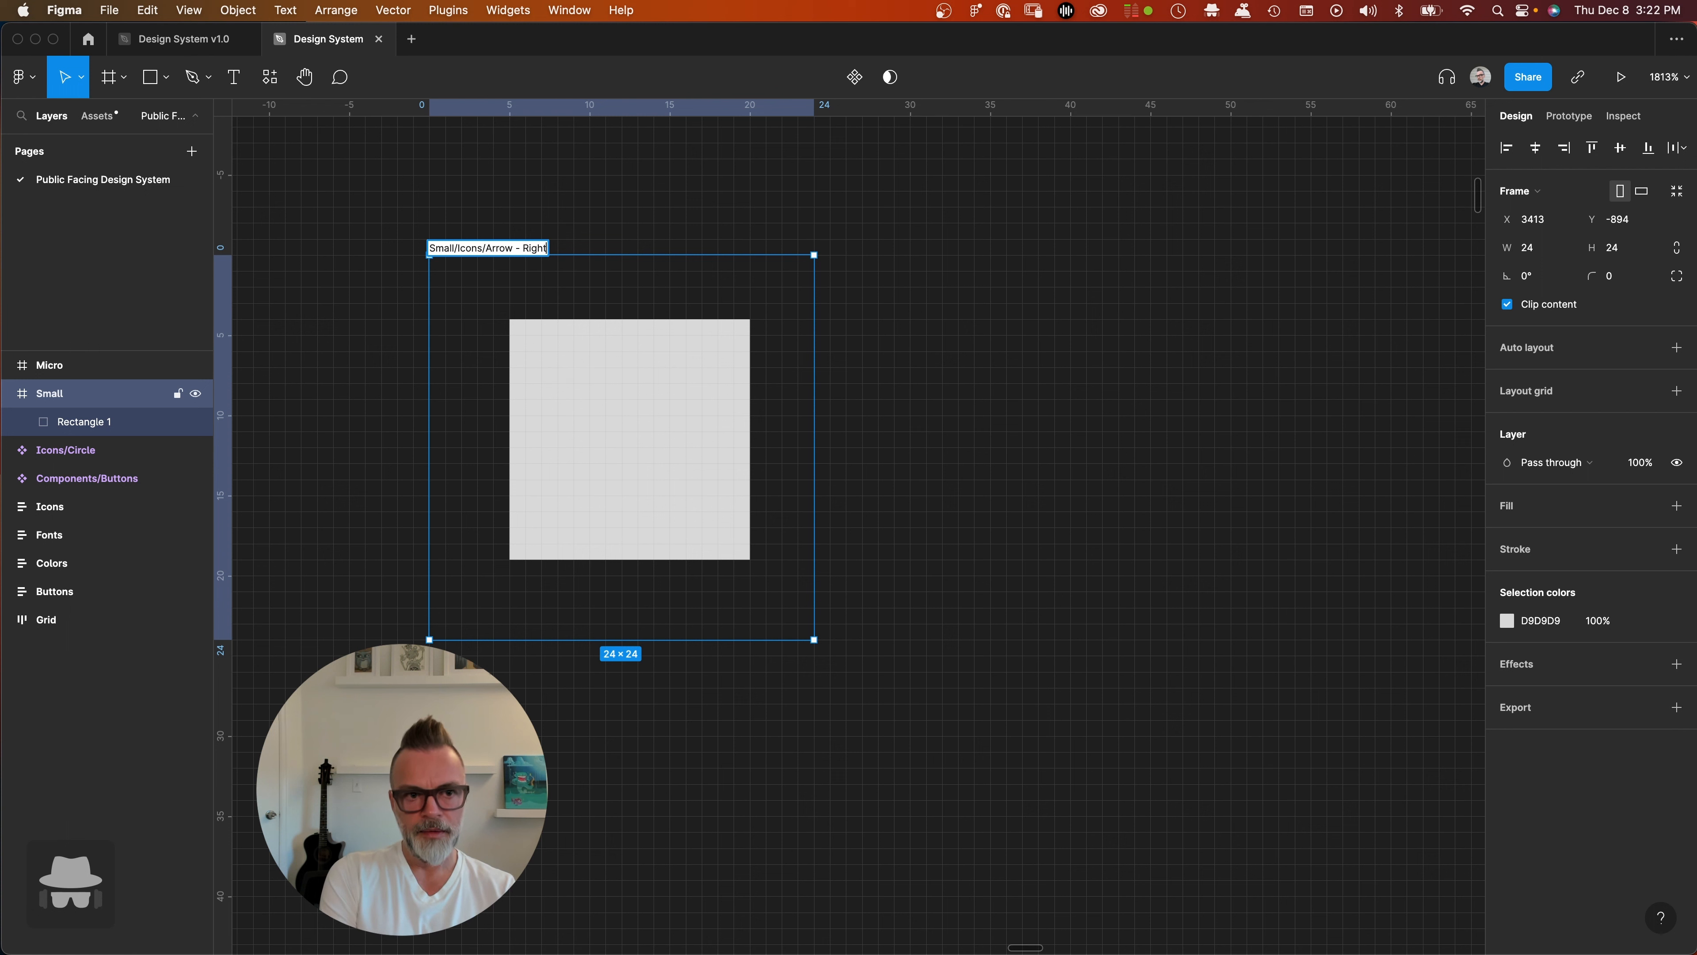
pyautogui.click(714, 352)
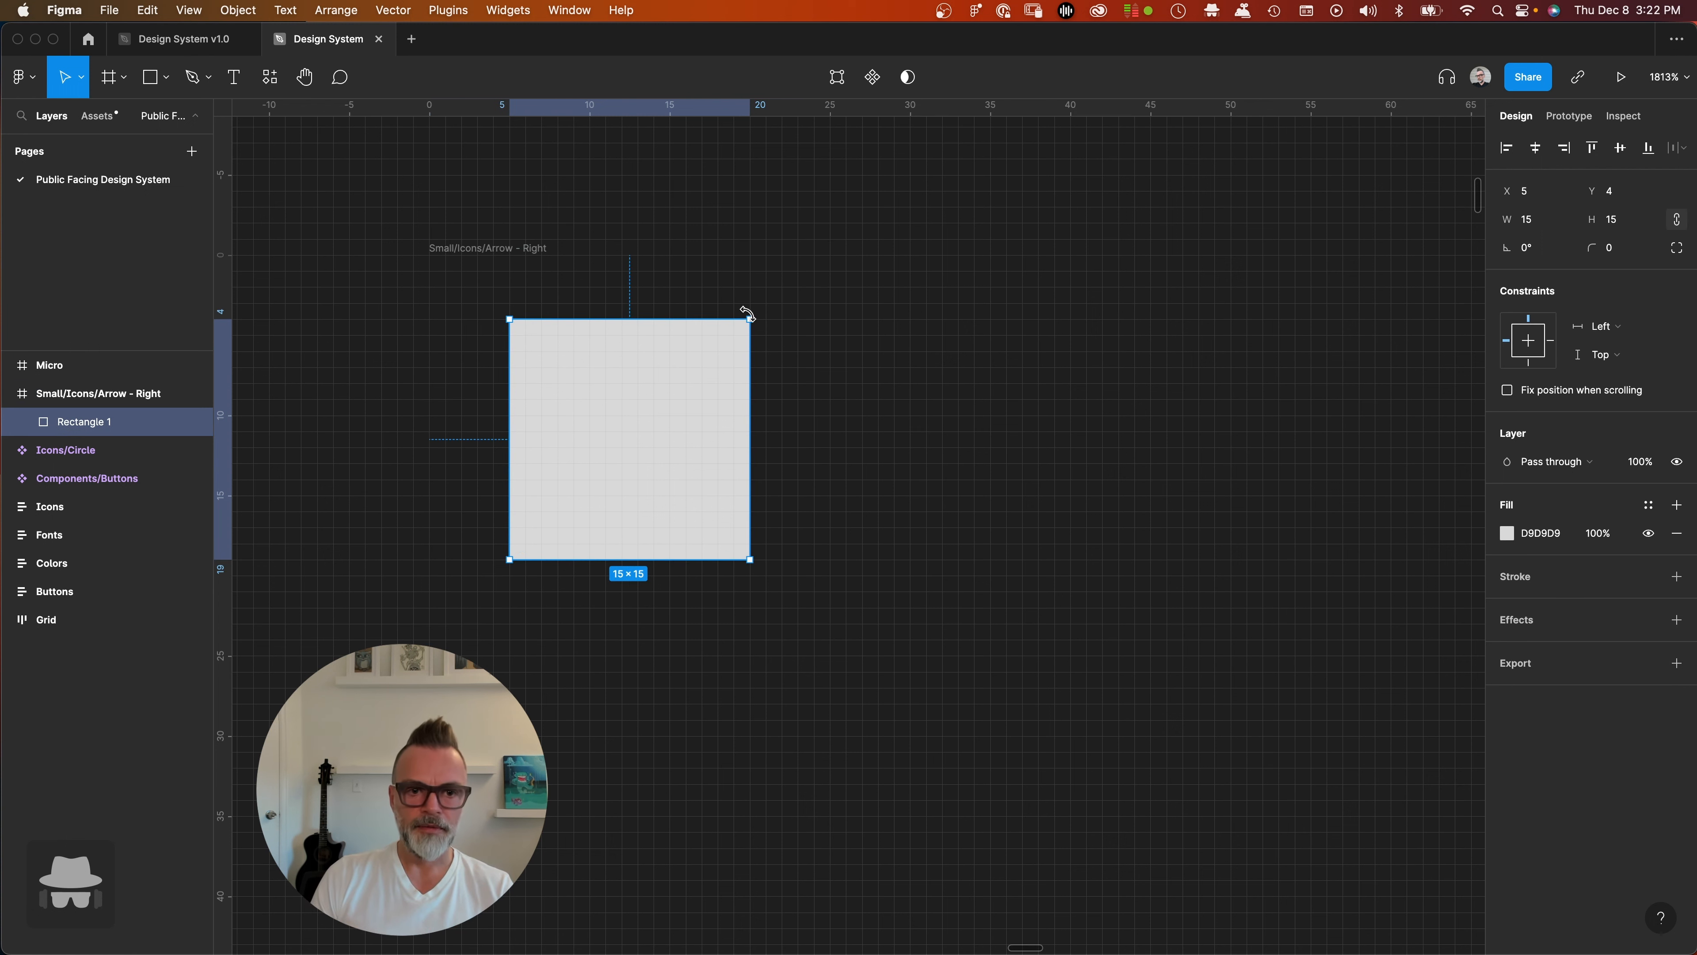
# - Move the Micro frame closer to the Small/Icons/Arrow - Right frame, to about X 3464
pyautogui.click(520, 251)
pyautogui.doubleClick(519, 248)
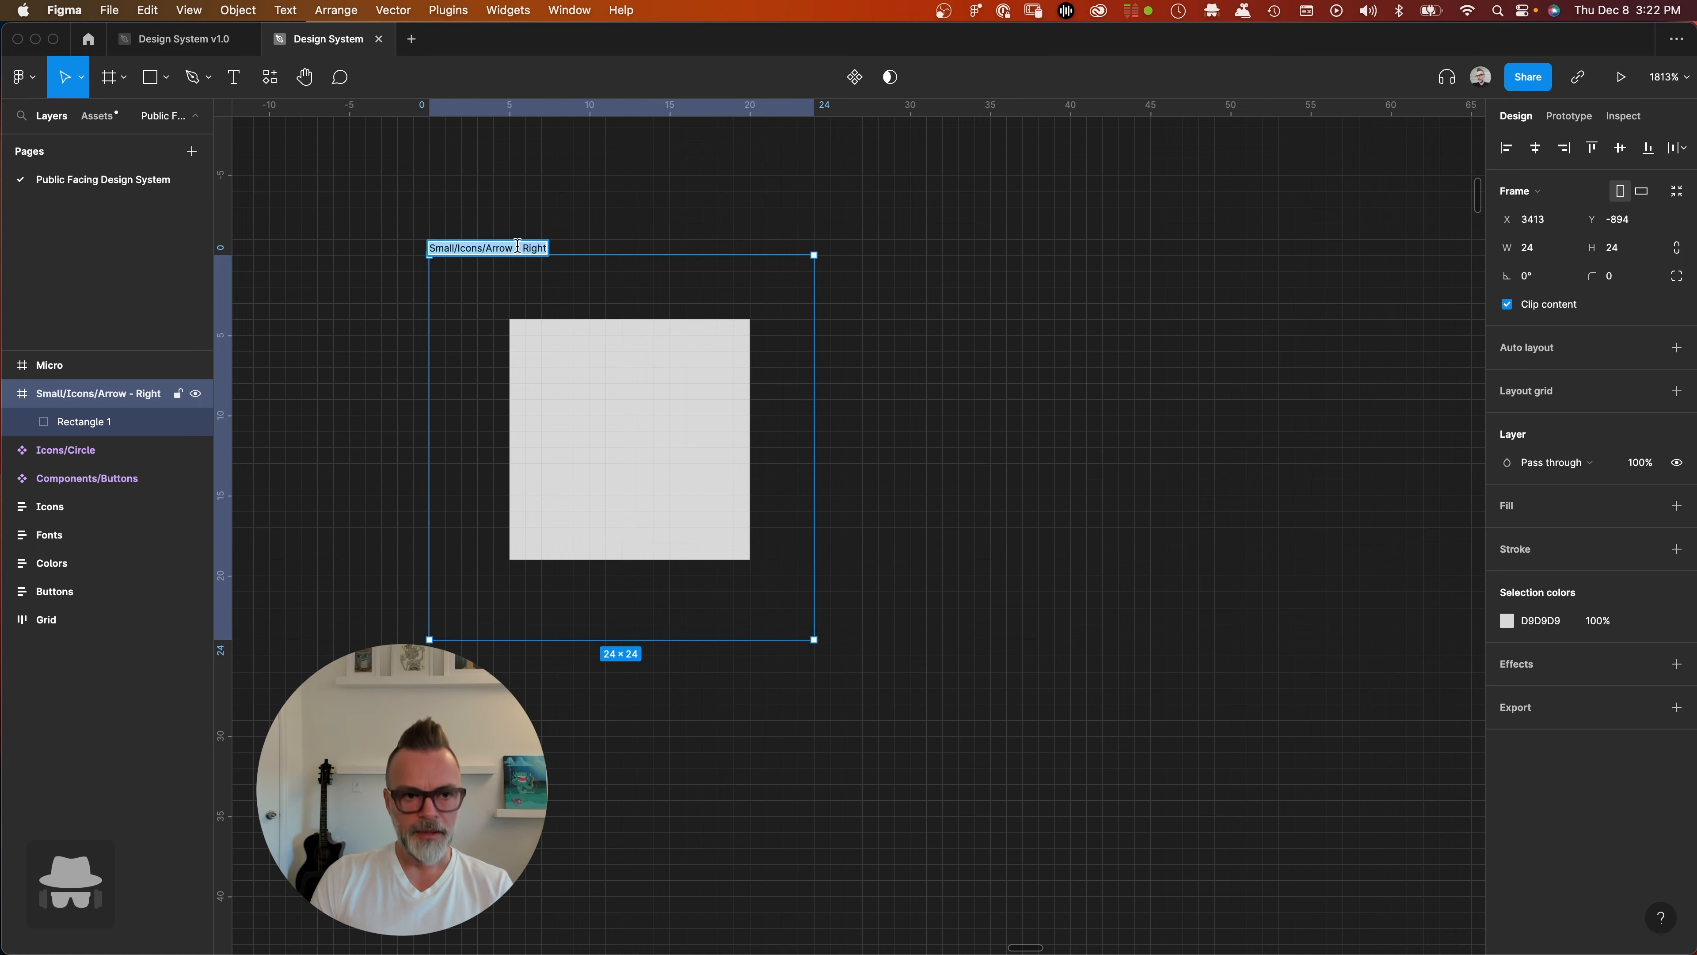
pyautogui.click(1029, 270)
pyautogui.hscroll(5, 1076, 434)
pyautogui.scroll(-5, 1131, 434)
pyautogui.hscroll(3, 1137, 438)
pyautogui.moveTo(1238, 394); pyautogui.dragTo(861, 404)
pyautogui.click(703, 392)
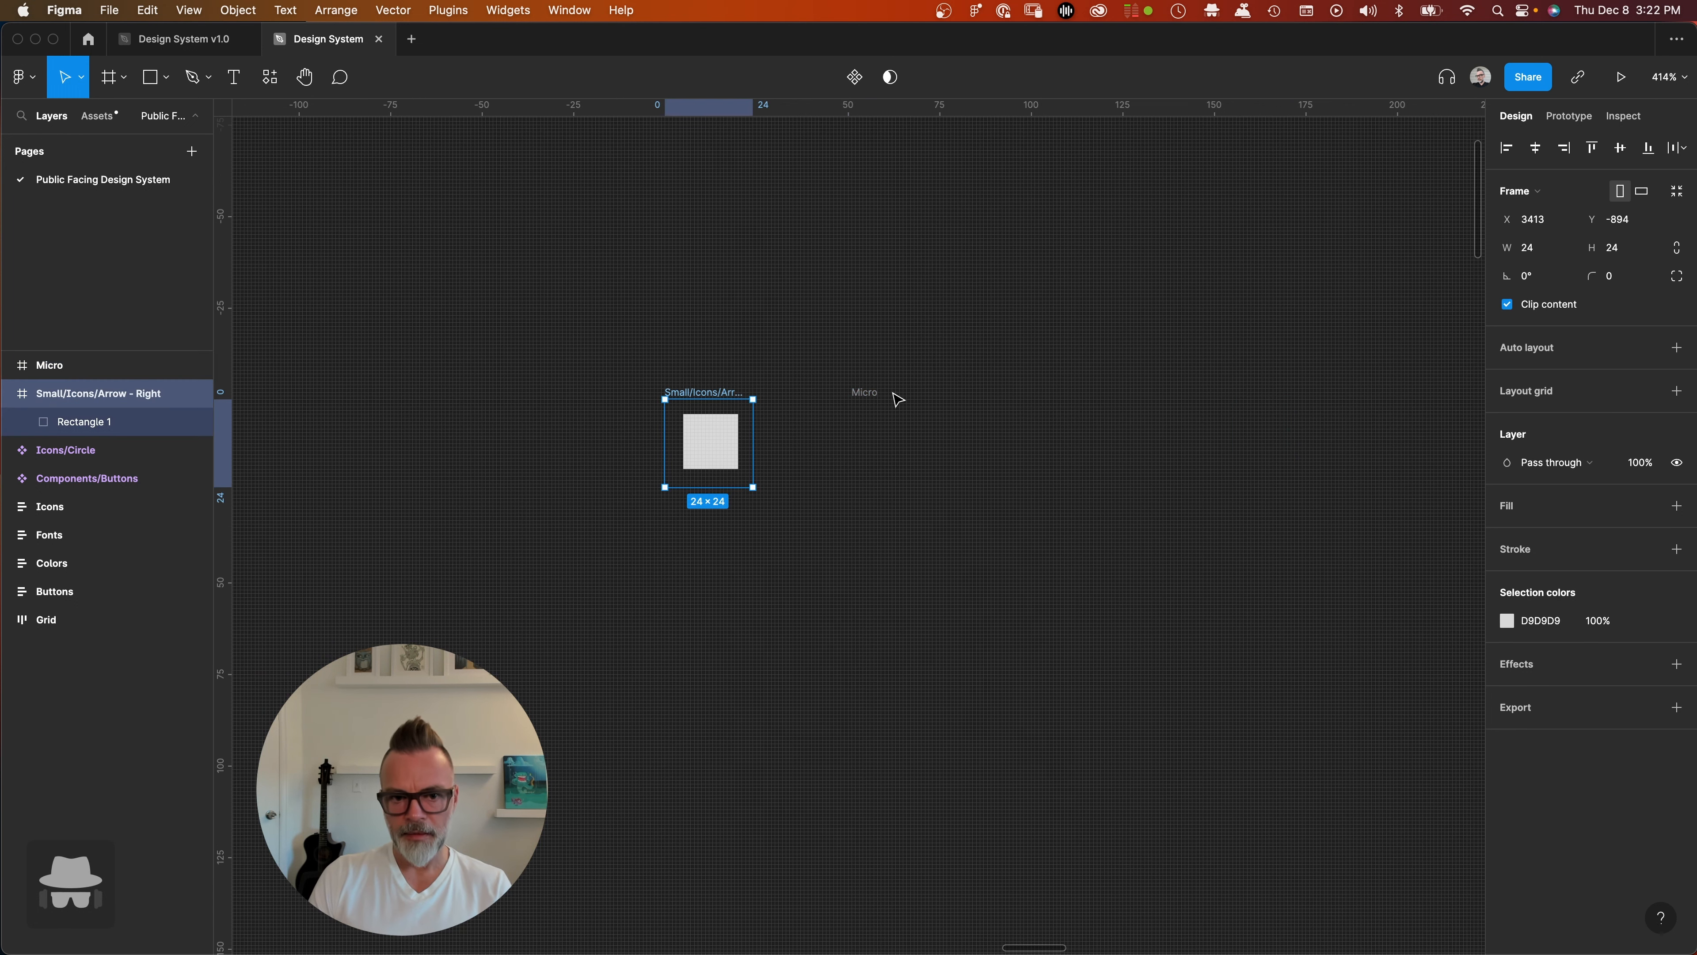
# - Extend the Micro frame's name to Micro/Icons/
pyautogui.click(868, 395)
pyautogui.doubleClick(869, 391)
pyautogui.press('Right')
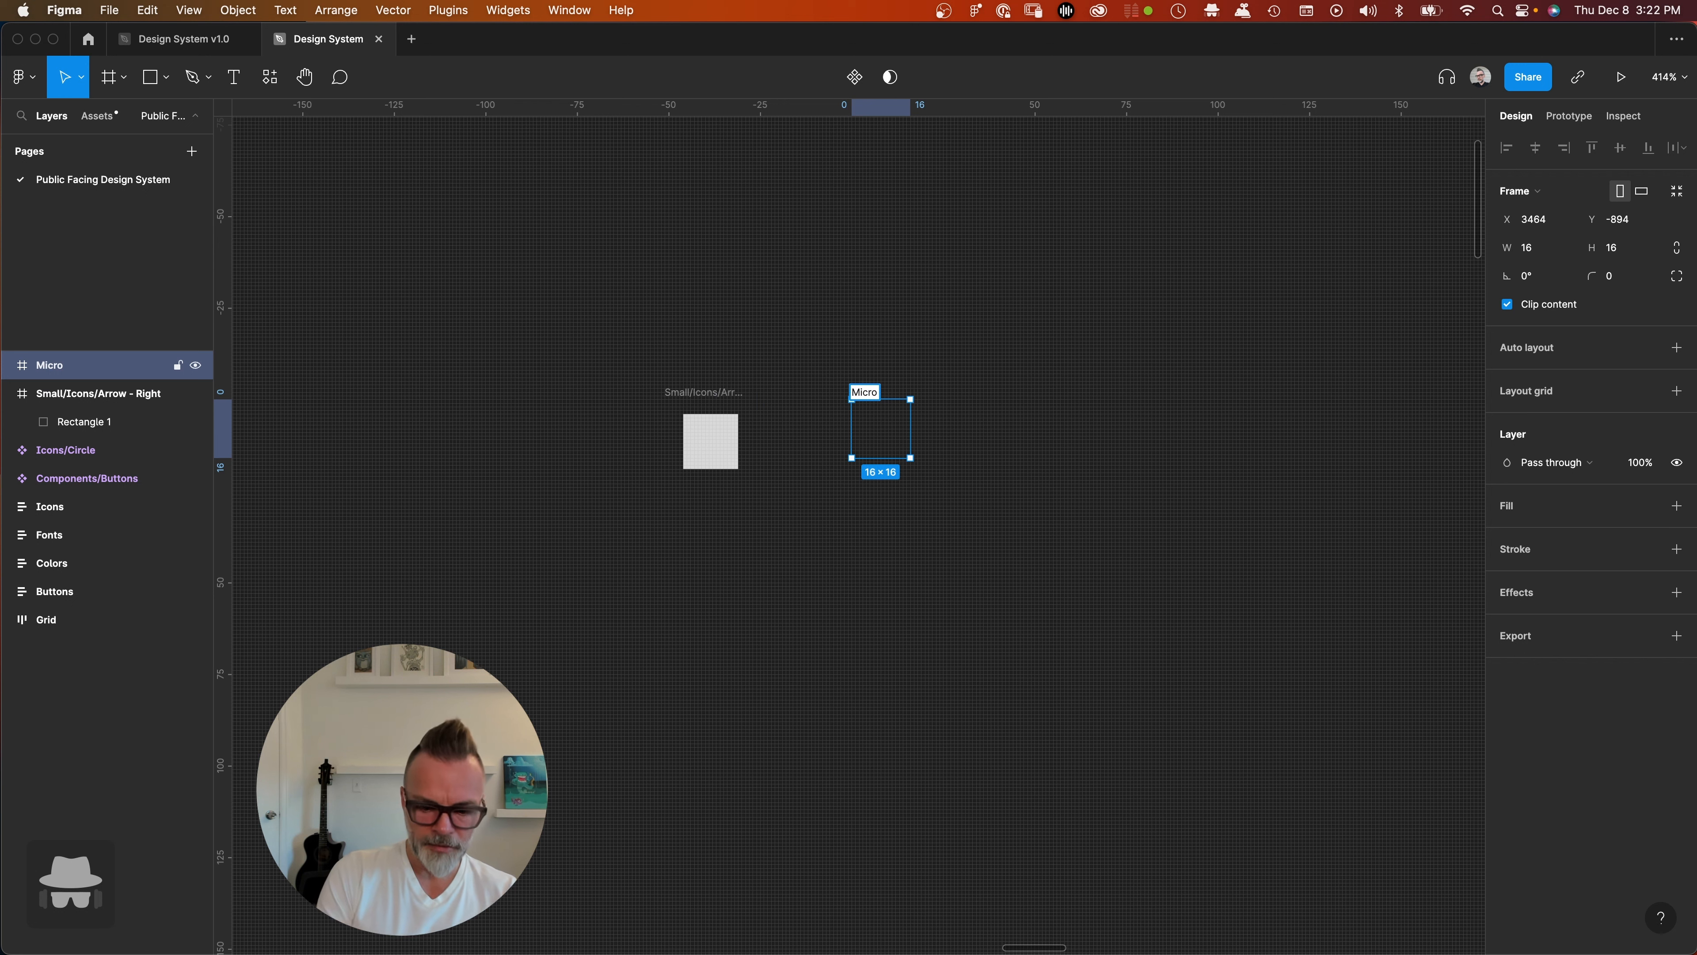
pyautogui.write('/Icons/')
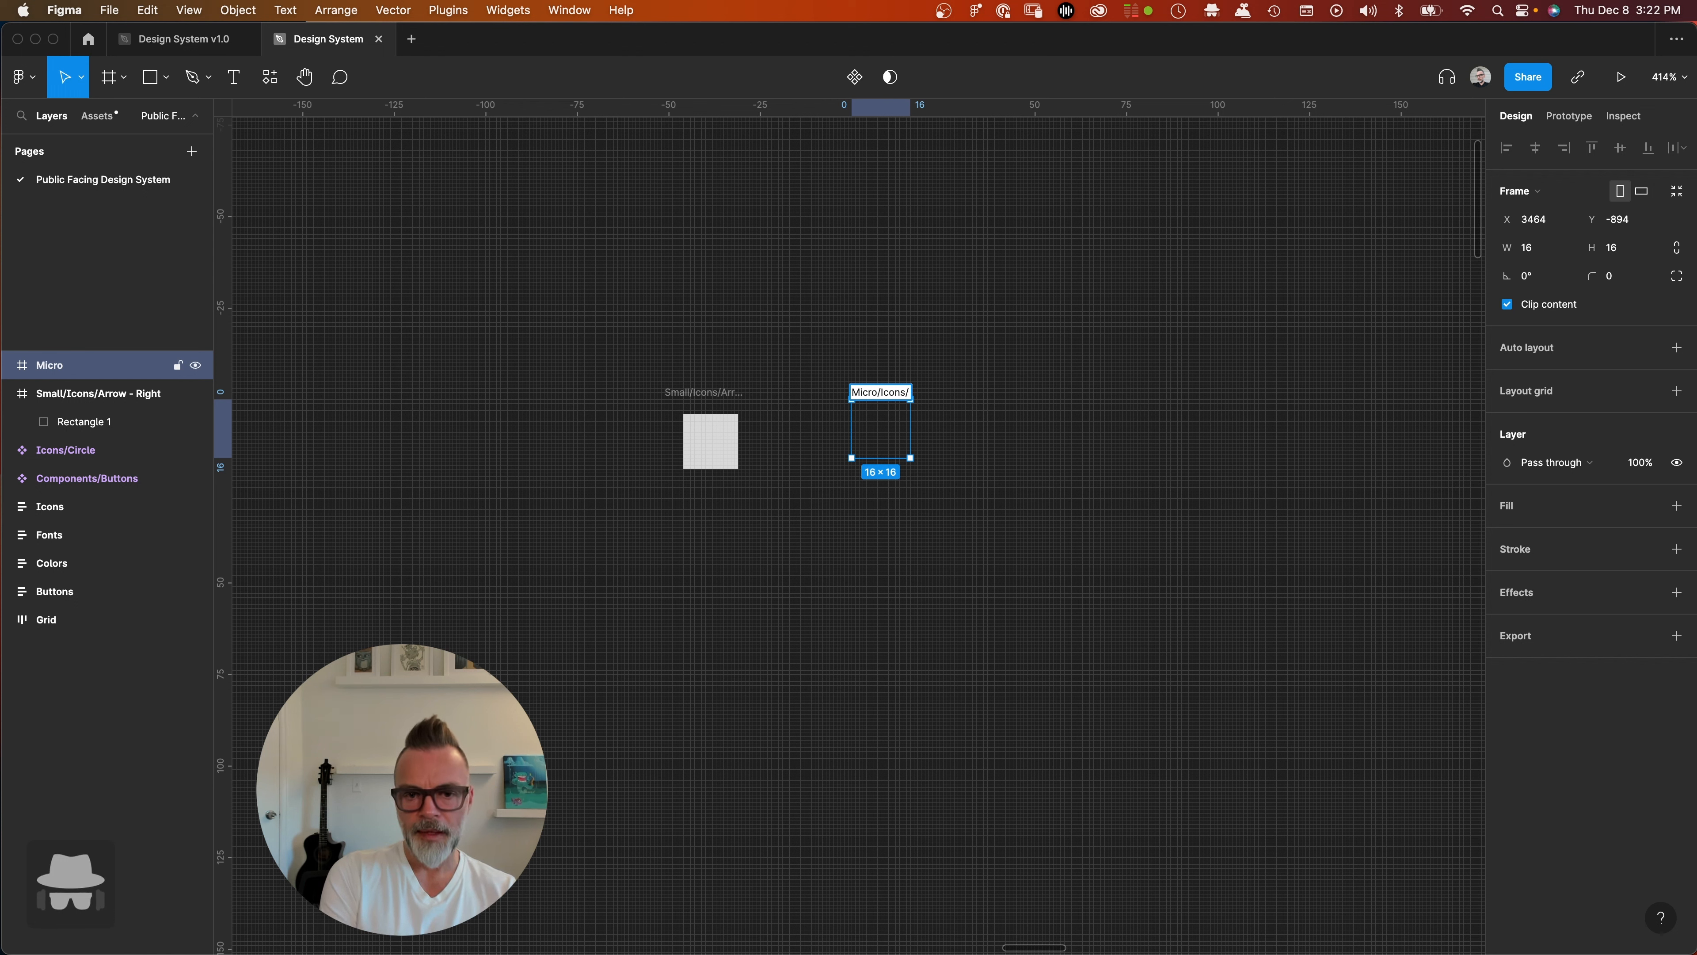
# - Reorder the 24 px frame's name so the Icons group comes first, as Icons/Small/Arrow - Right
pyautogui.click(712, 393)
pyautogui.doubleClick(709, 391)
pyautogui.doubleClick(682, 394)
pyautogui.moveTo(719, 394); pyautogui.dragTo(638, 388)
pyautogui.doubleClick(687, 392)
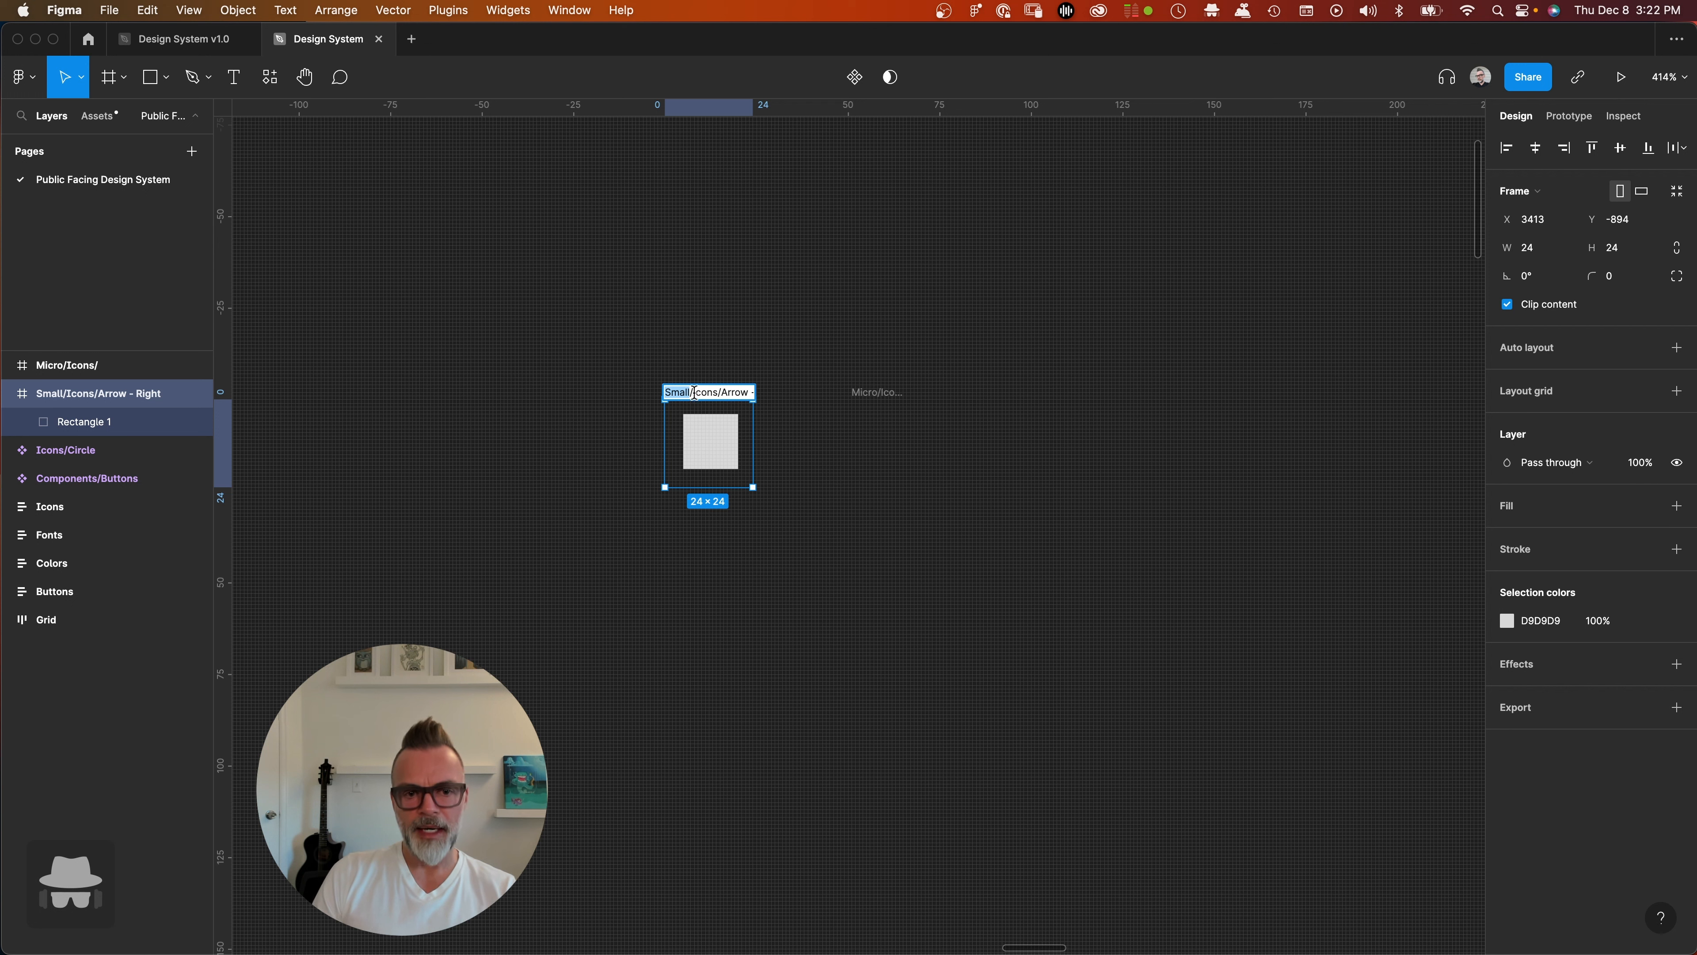
pyautogui.write('Icon')
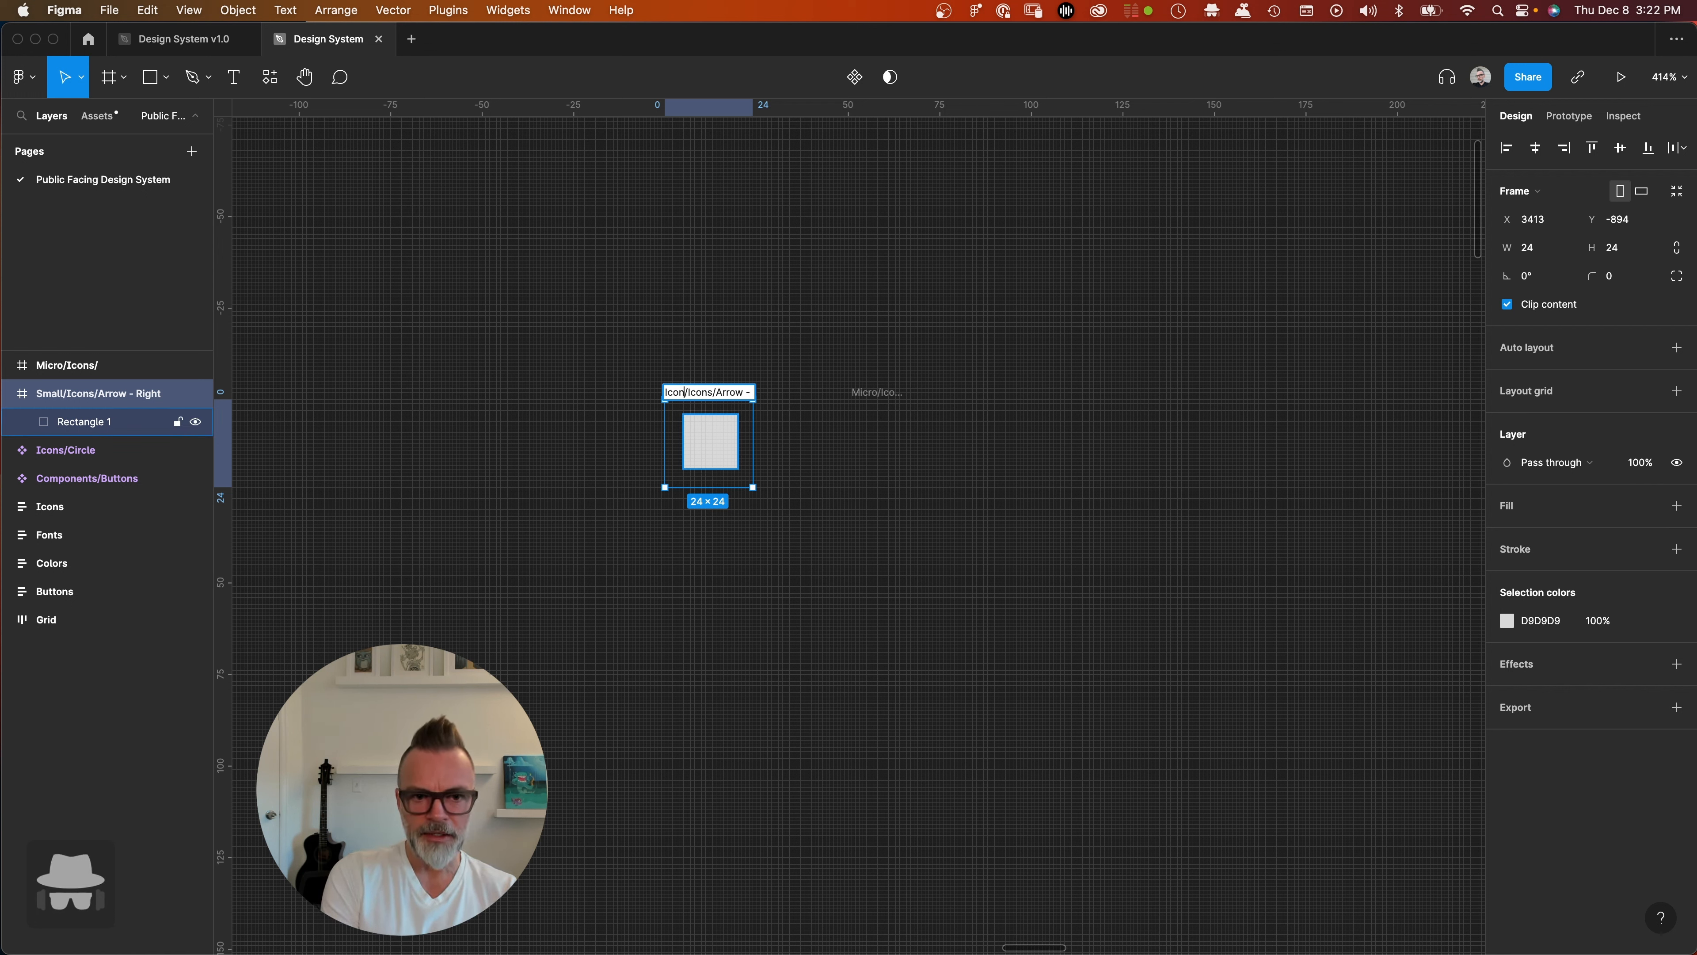
pyautogui.write('s/Smal')
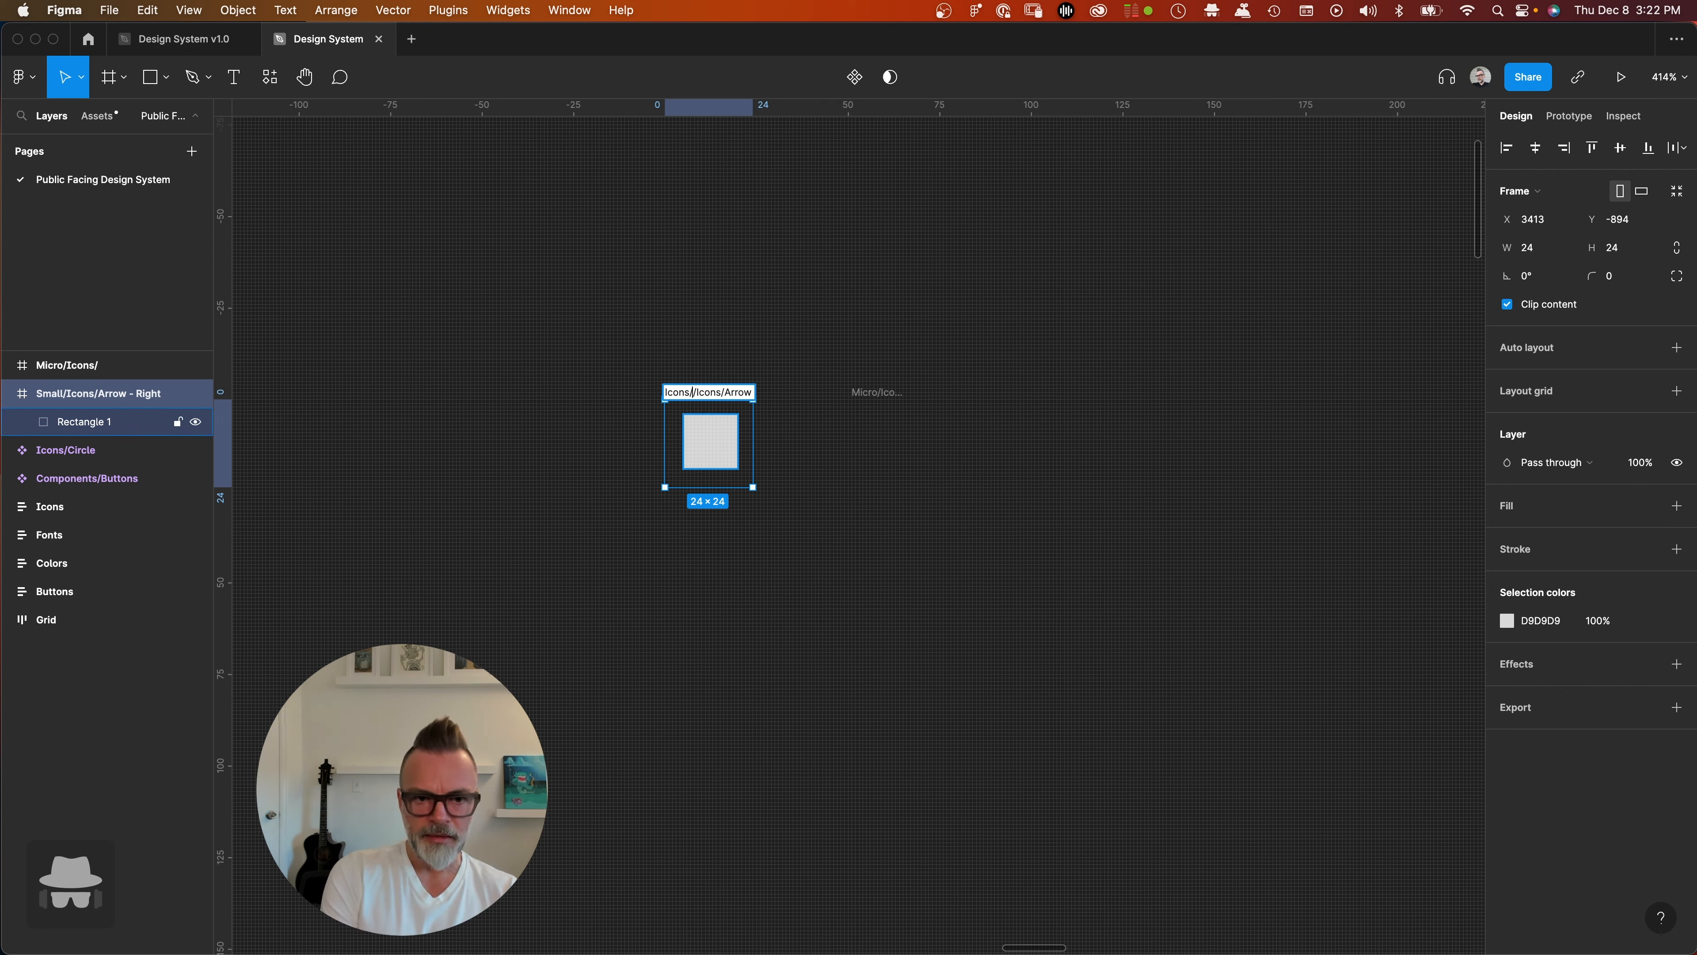
pyautogui.write('l')
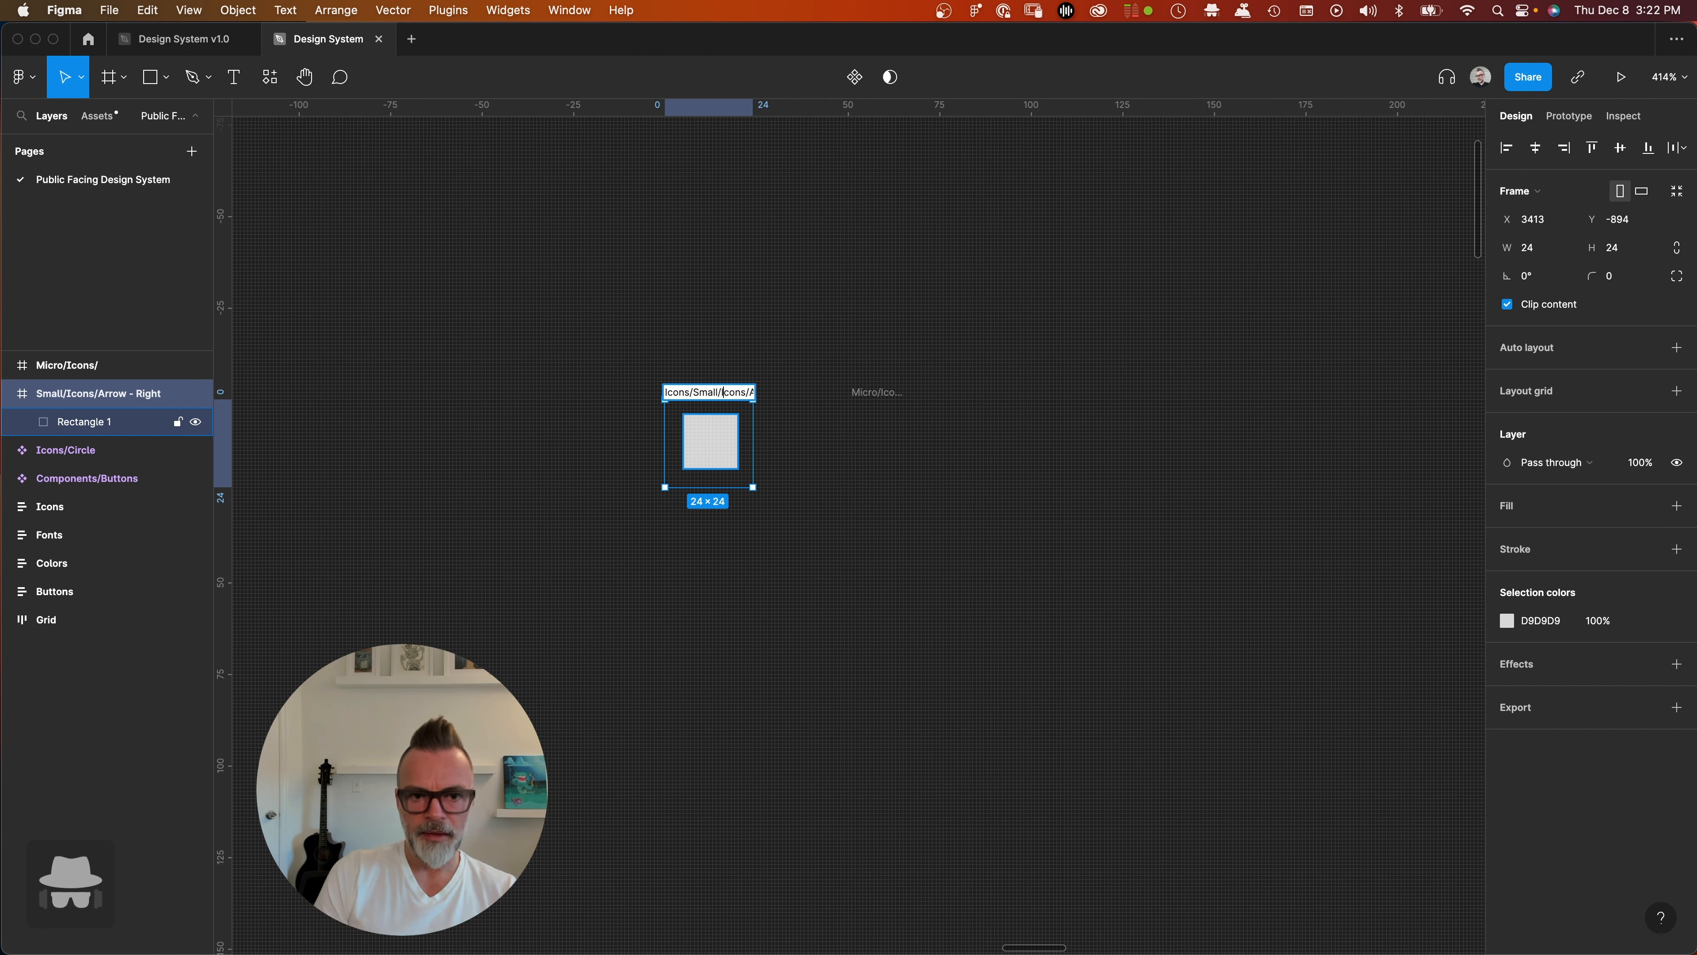
pyautogui.press('Delete')
pyautogui.press('Delete')
pyautogui.press('Delete')
pyautogui.press('Delete')
pyautogui.press('Delete')
pyautogui.press('Delete')
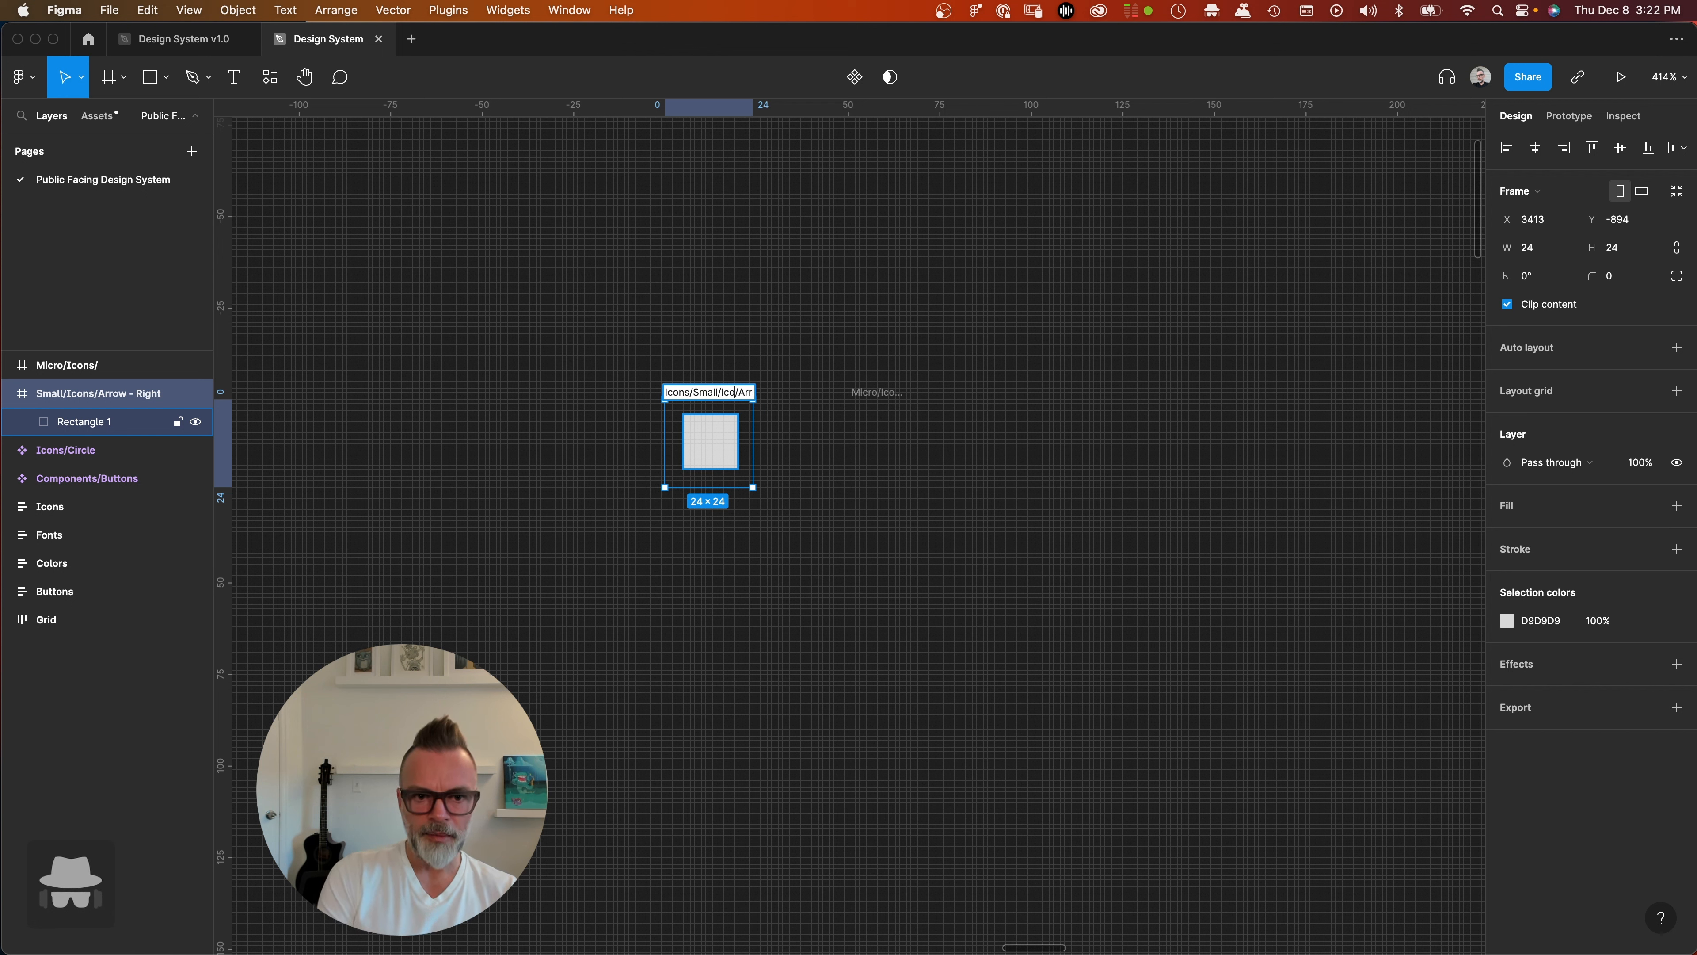
# - Rename the 16 px frame as Icons/Micro/Arrow - Right
pyautogui.click(875, 395)
pyautogui.doubleClick(872, 394)
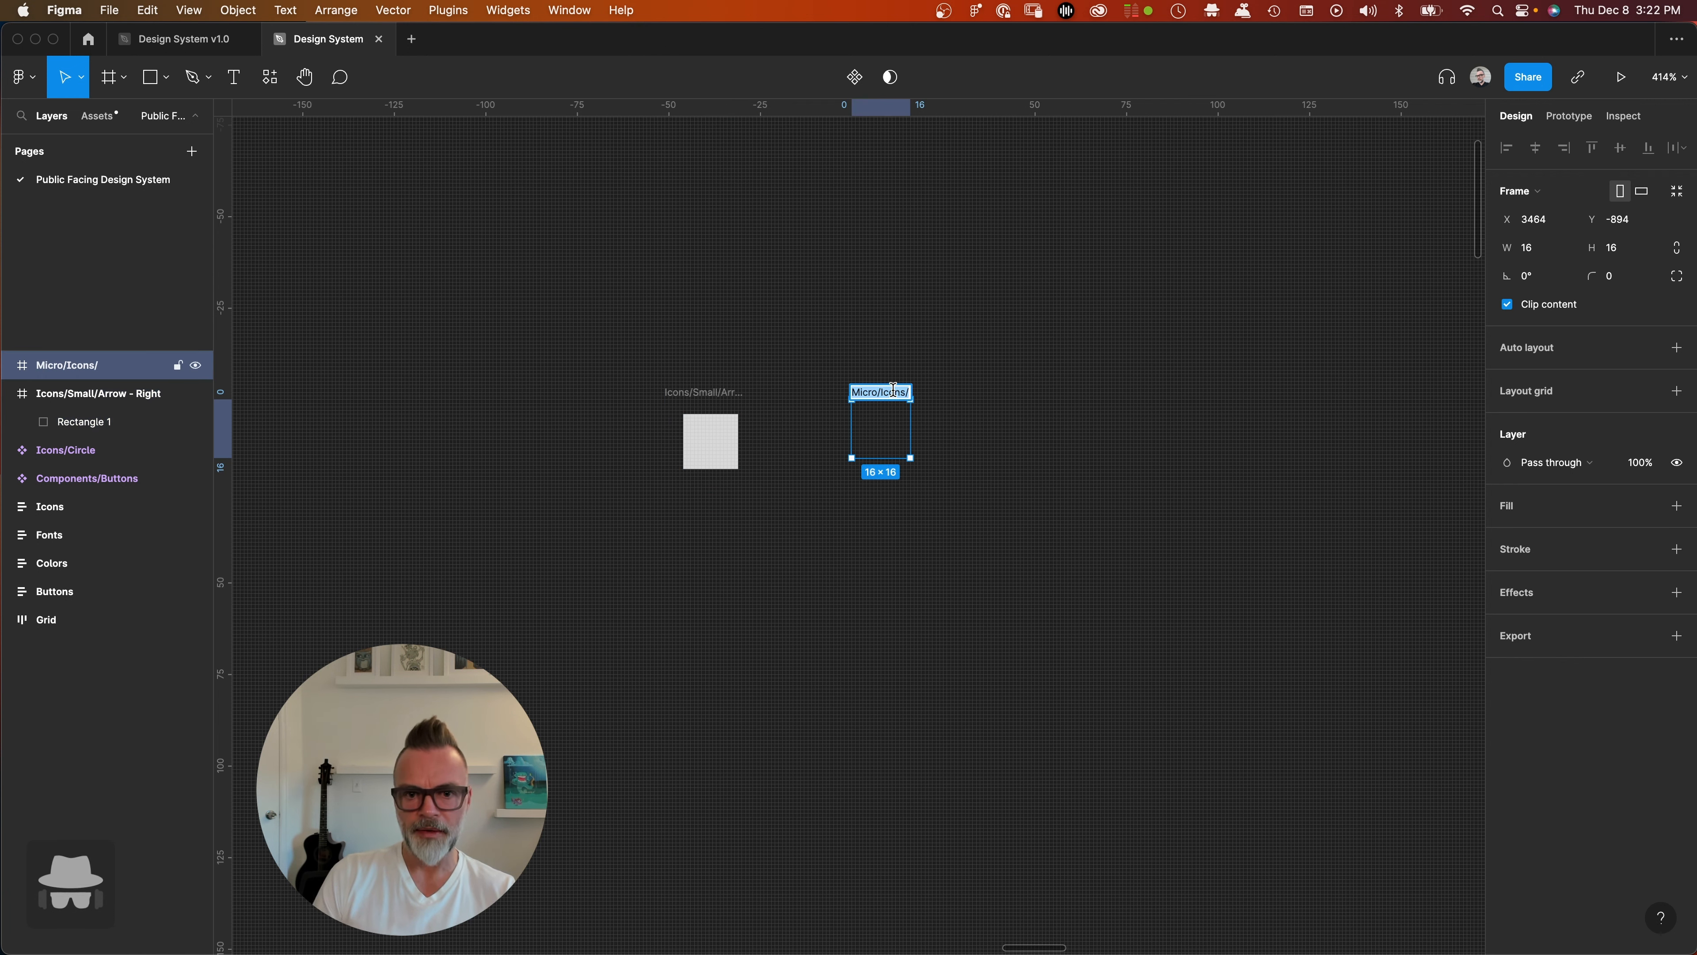
pyautogui.click(910, 391)
pyautogui.moveTo(909, 391); pyautogui.dragTo(860, 393)
pyautogui.press('Right')
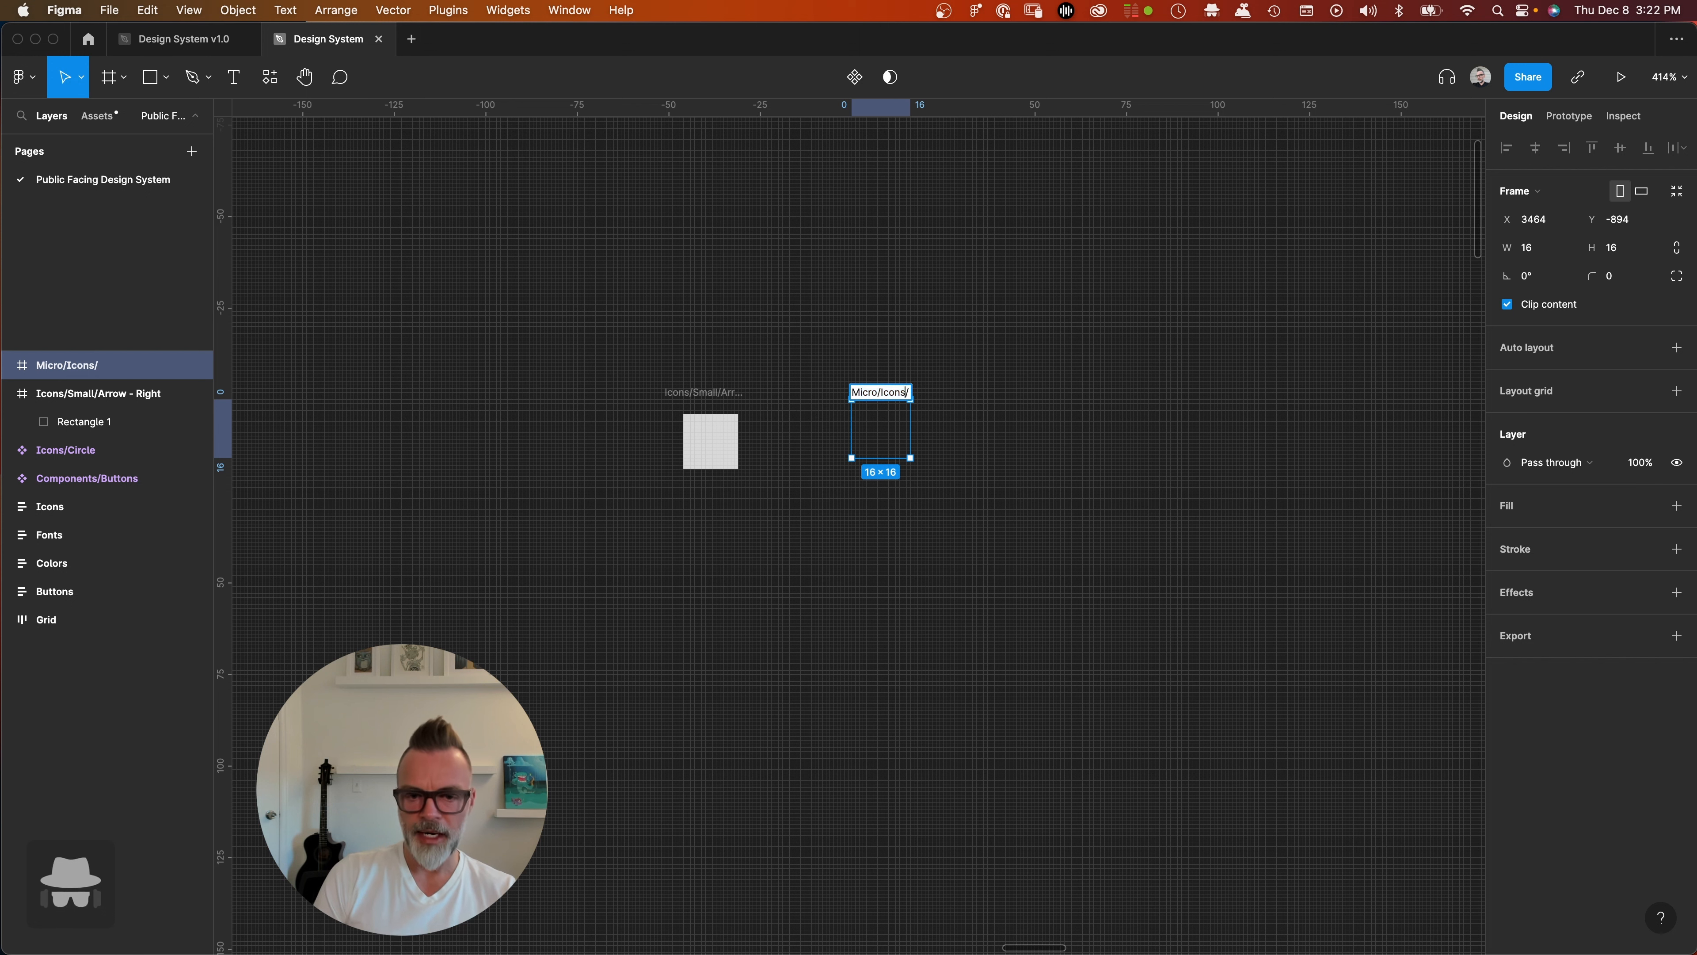
pyautogui.press('BackSpace')
pyautogui.press('BackSpace')
pyautogui.press('BackSpace')
pyautogui.press('BackSpace')
pyautogui.press('BackSpace')
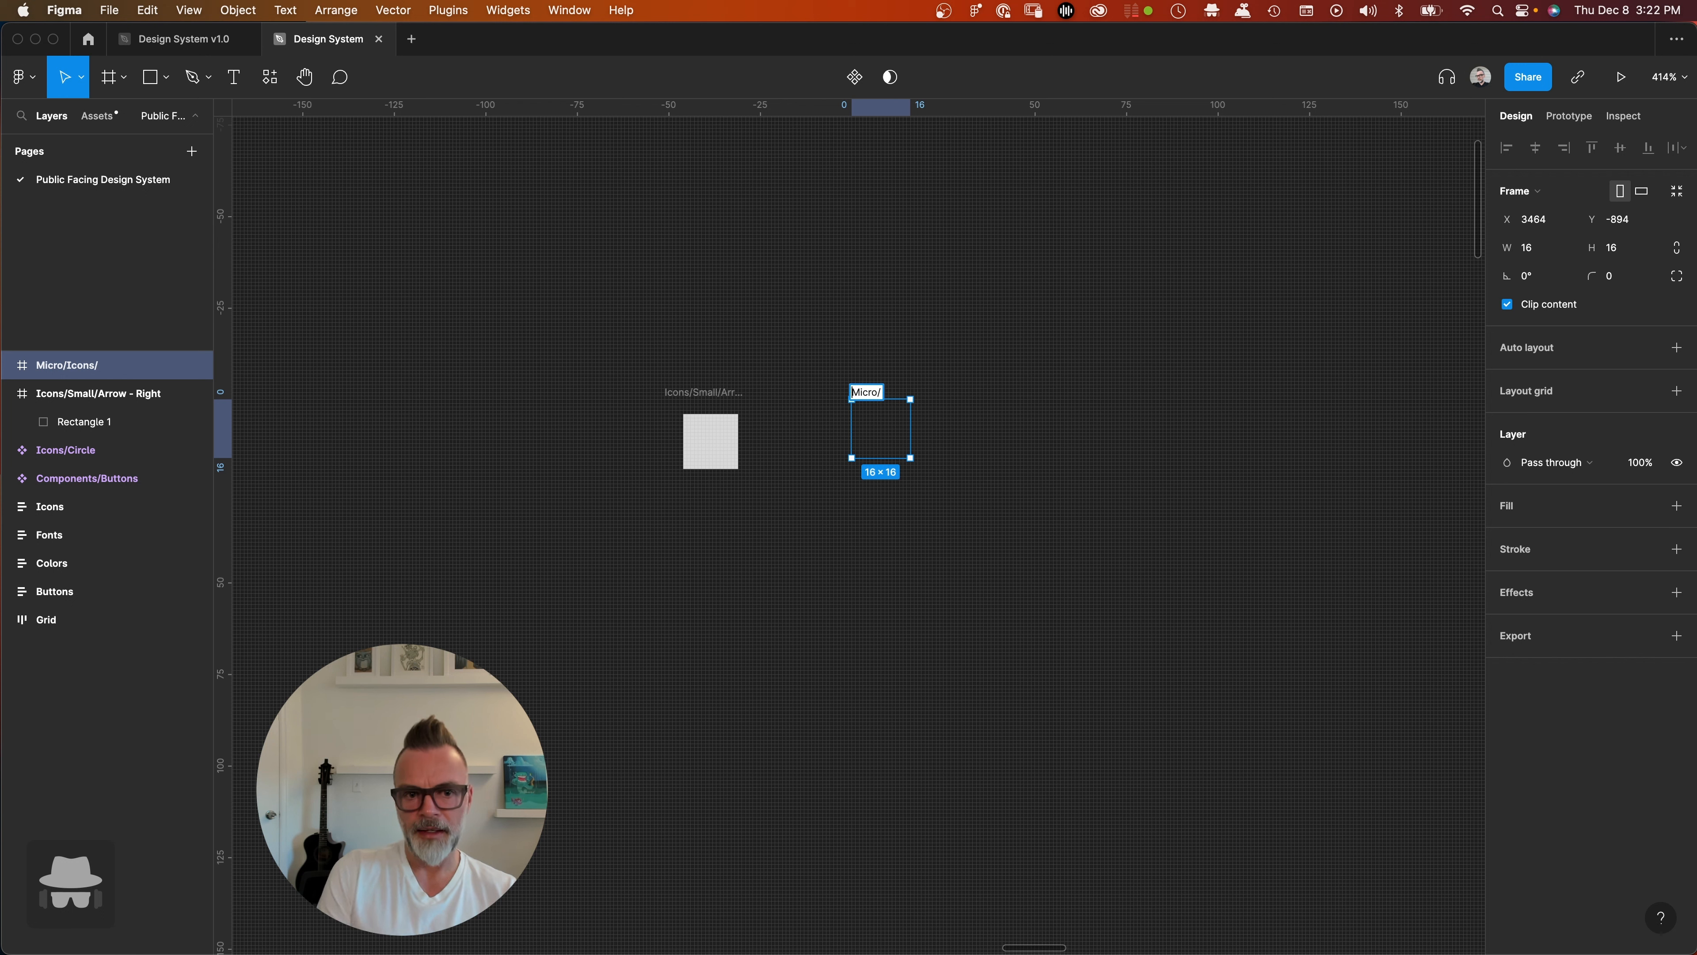
pyautogui.press('Up')
pyautogui.write('Icons/')
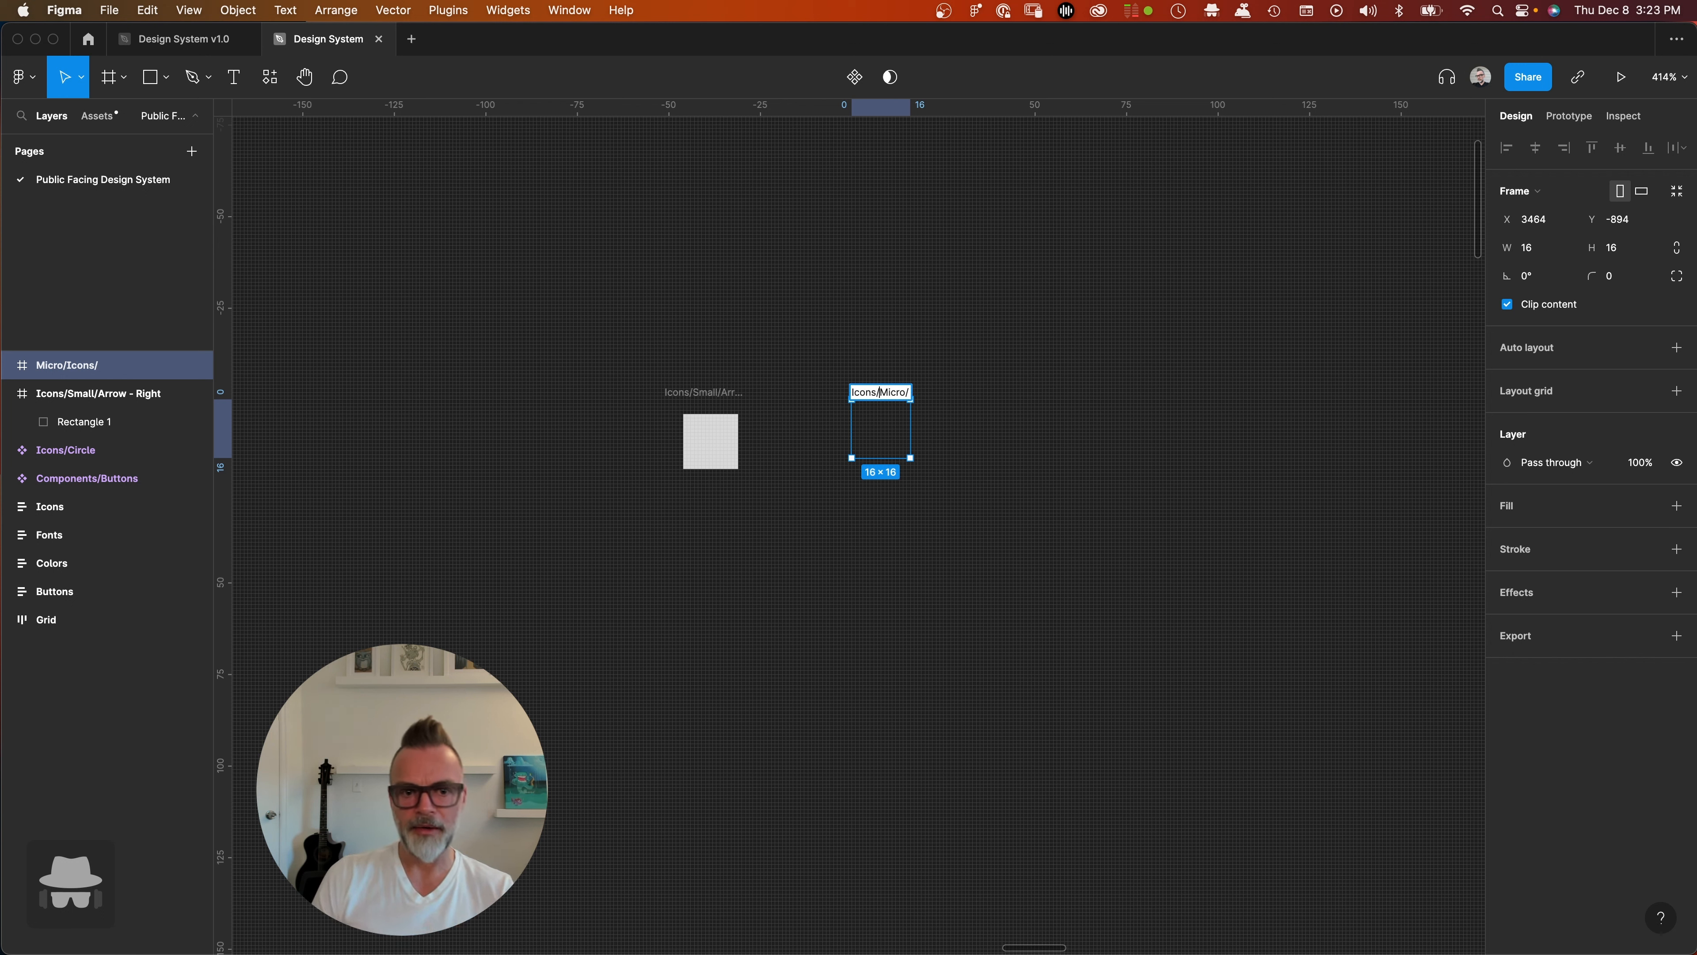
pyautogui.click(907, 392)
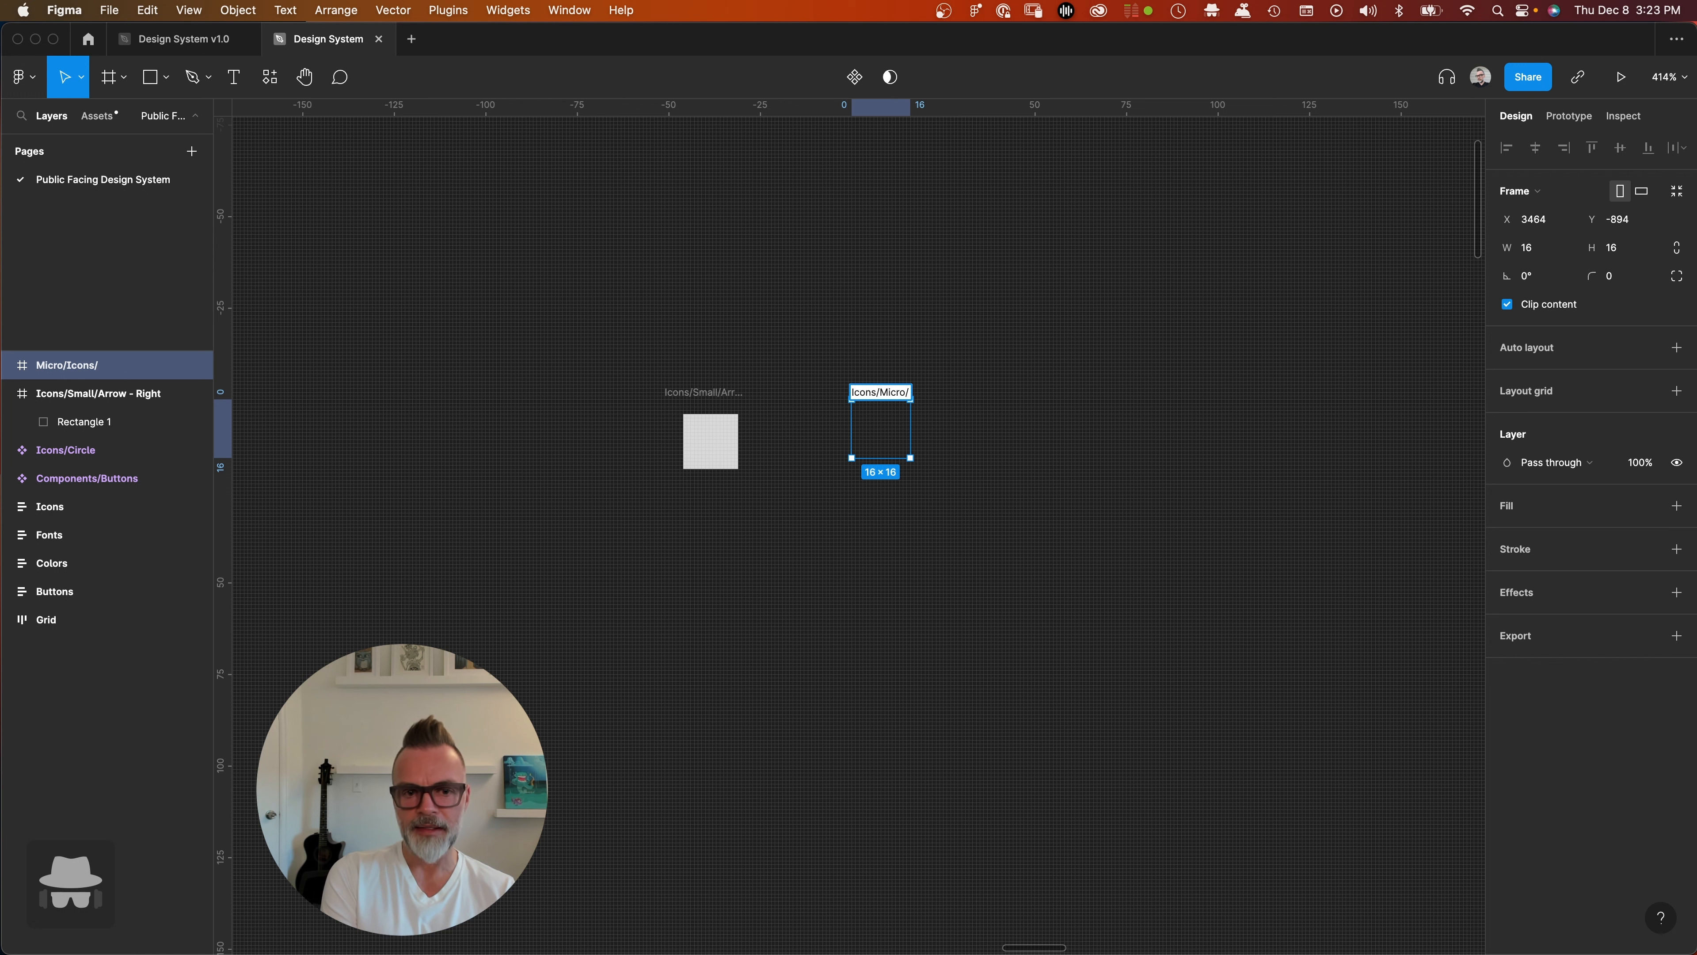
pyautogui.write('Ar')
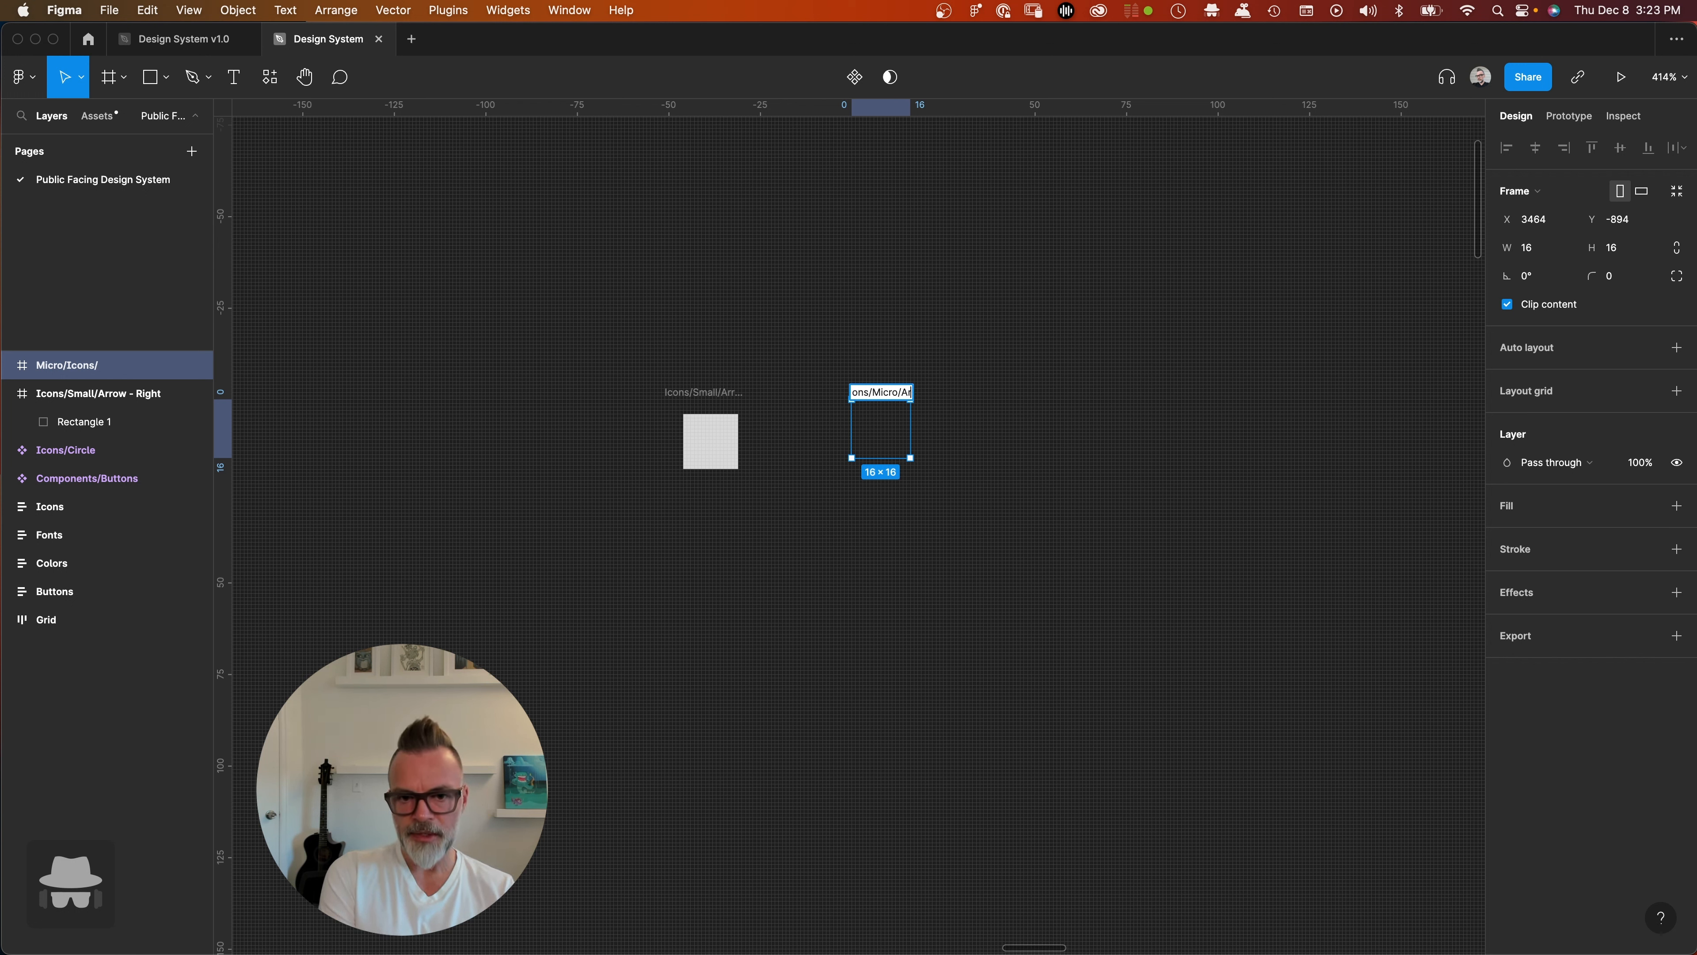
pyautogui.write('row - Right')
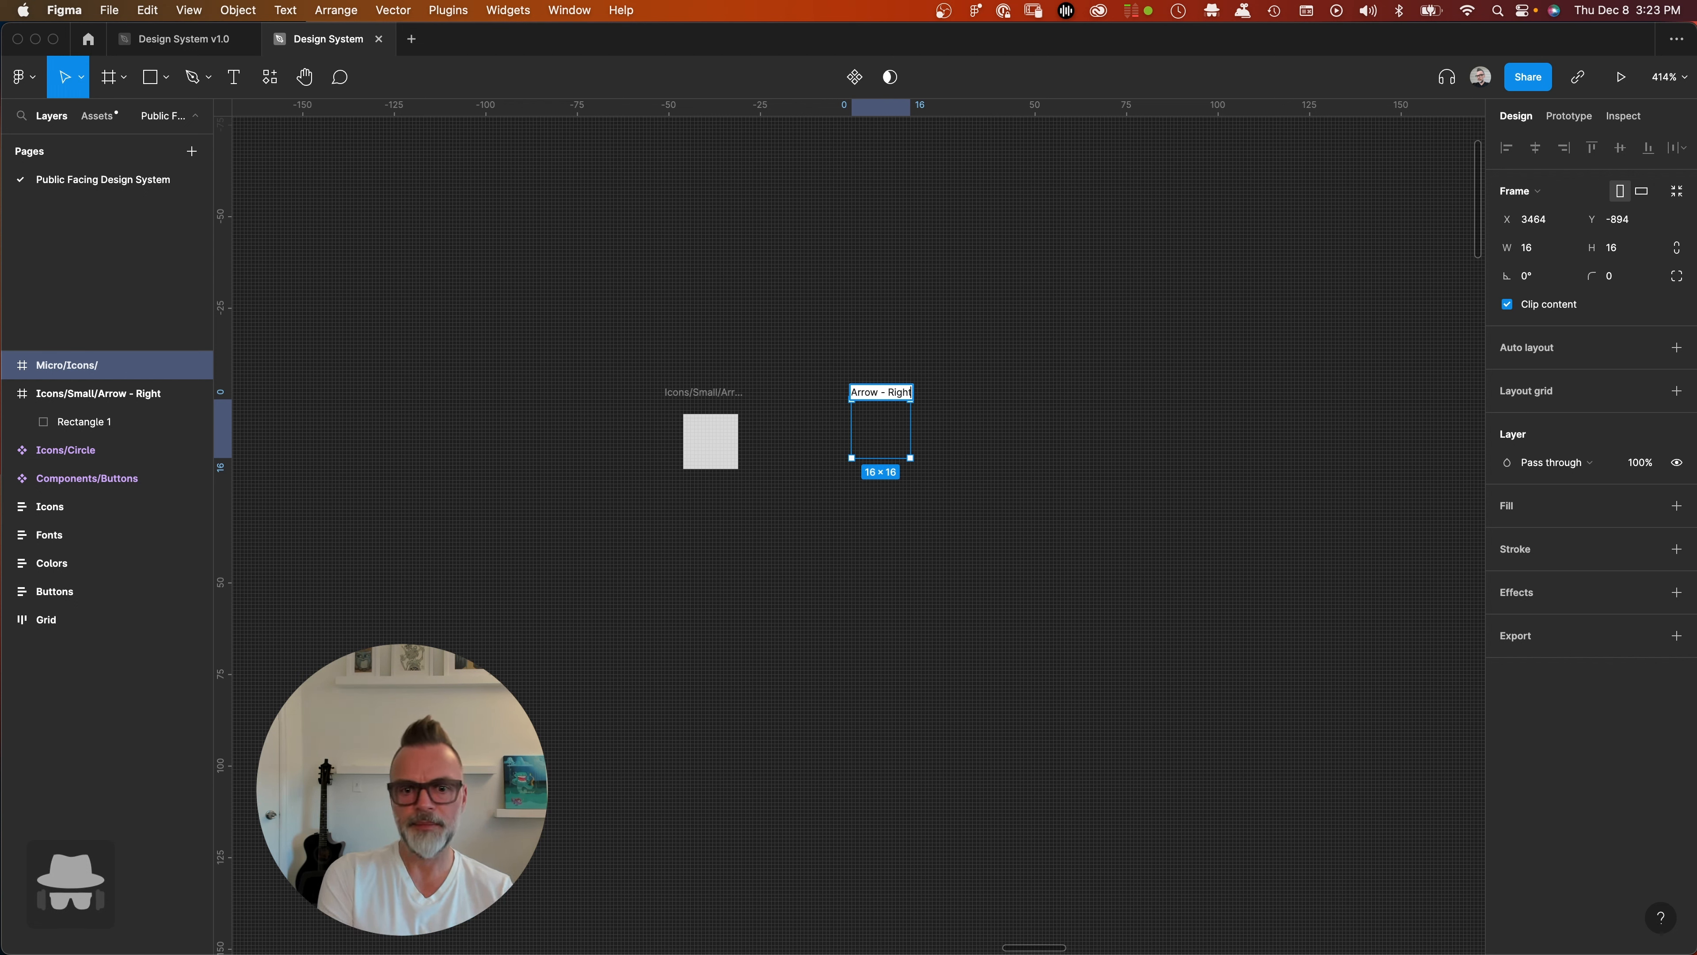
pyautogui.press('Return')
# - Select the rectangle inside the Icons/Small/Arrow - Right frame and remove its fill
pyautogui.click(708, 257)
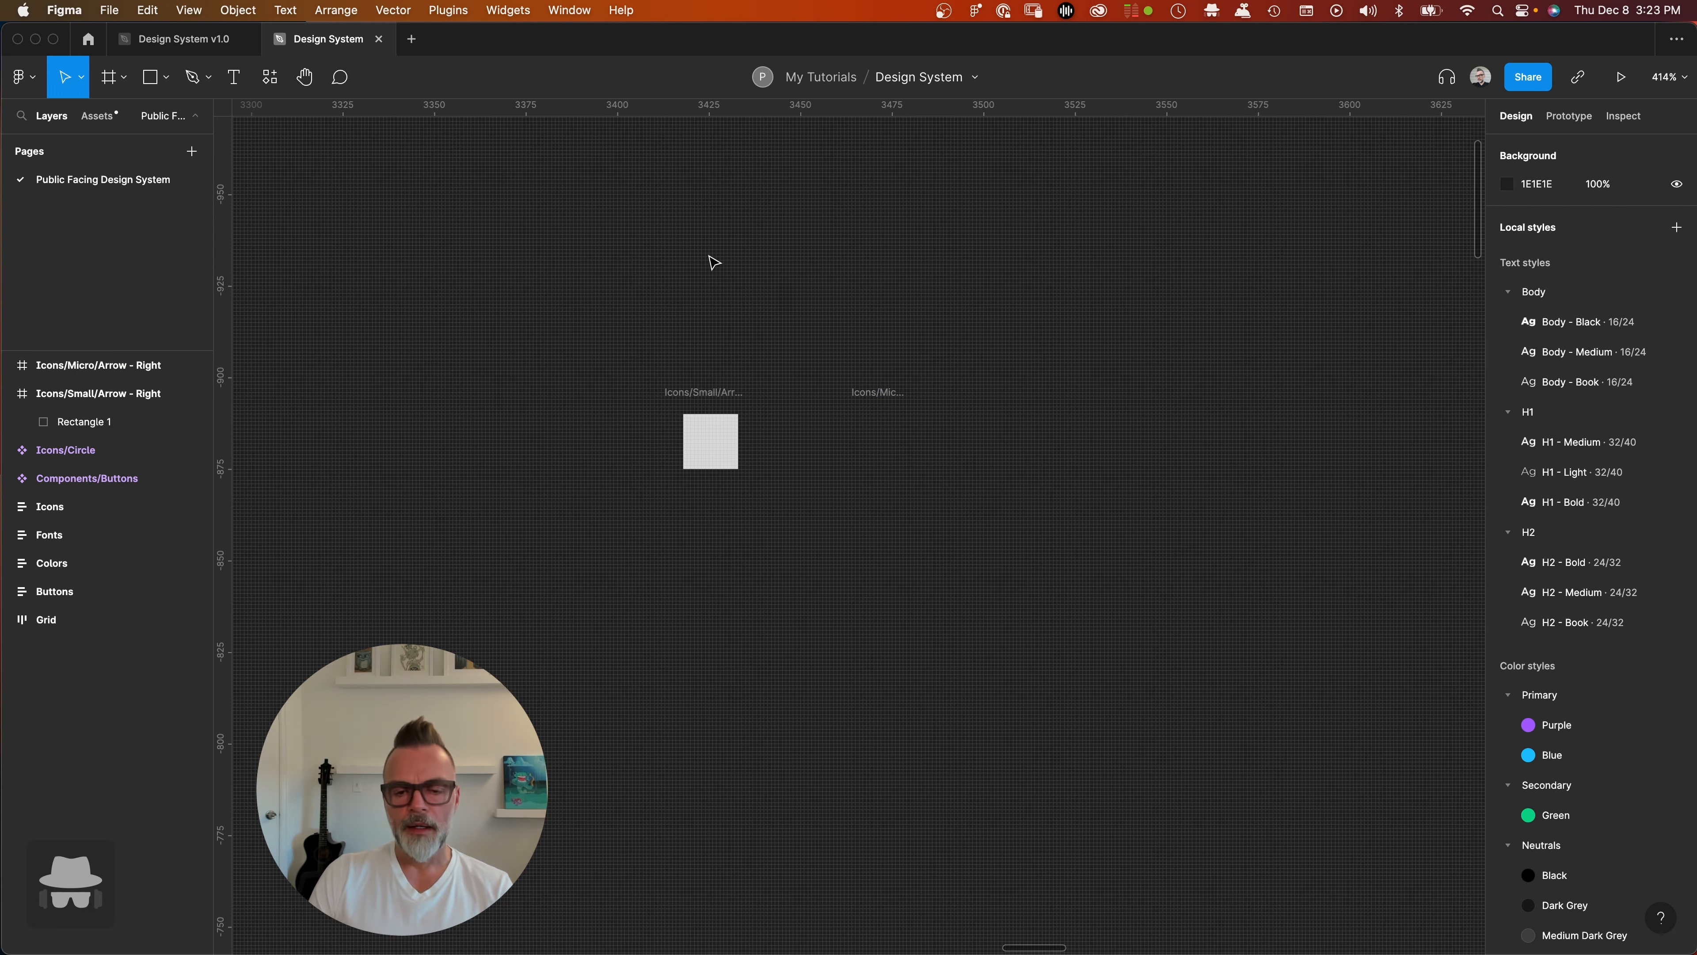
pyautogui.click(700, 392)
pyautogui.click(716, 447)
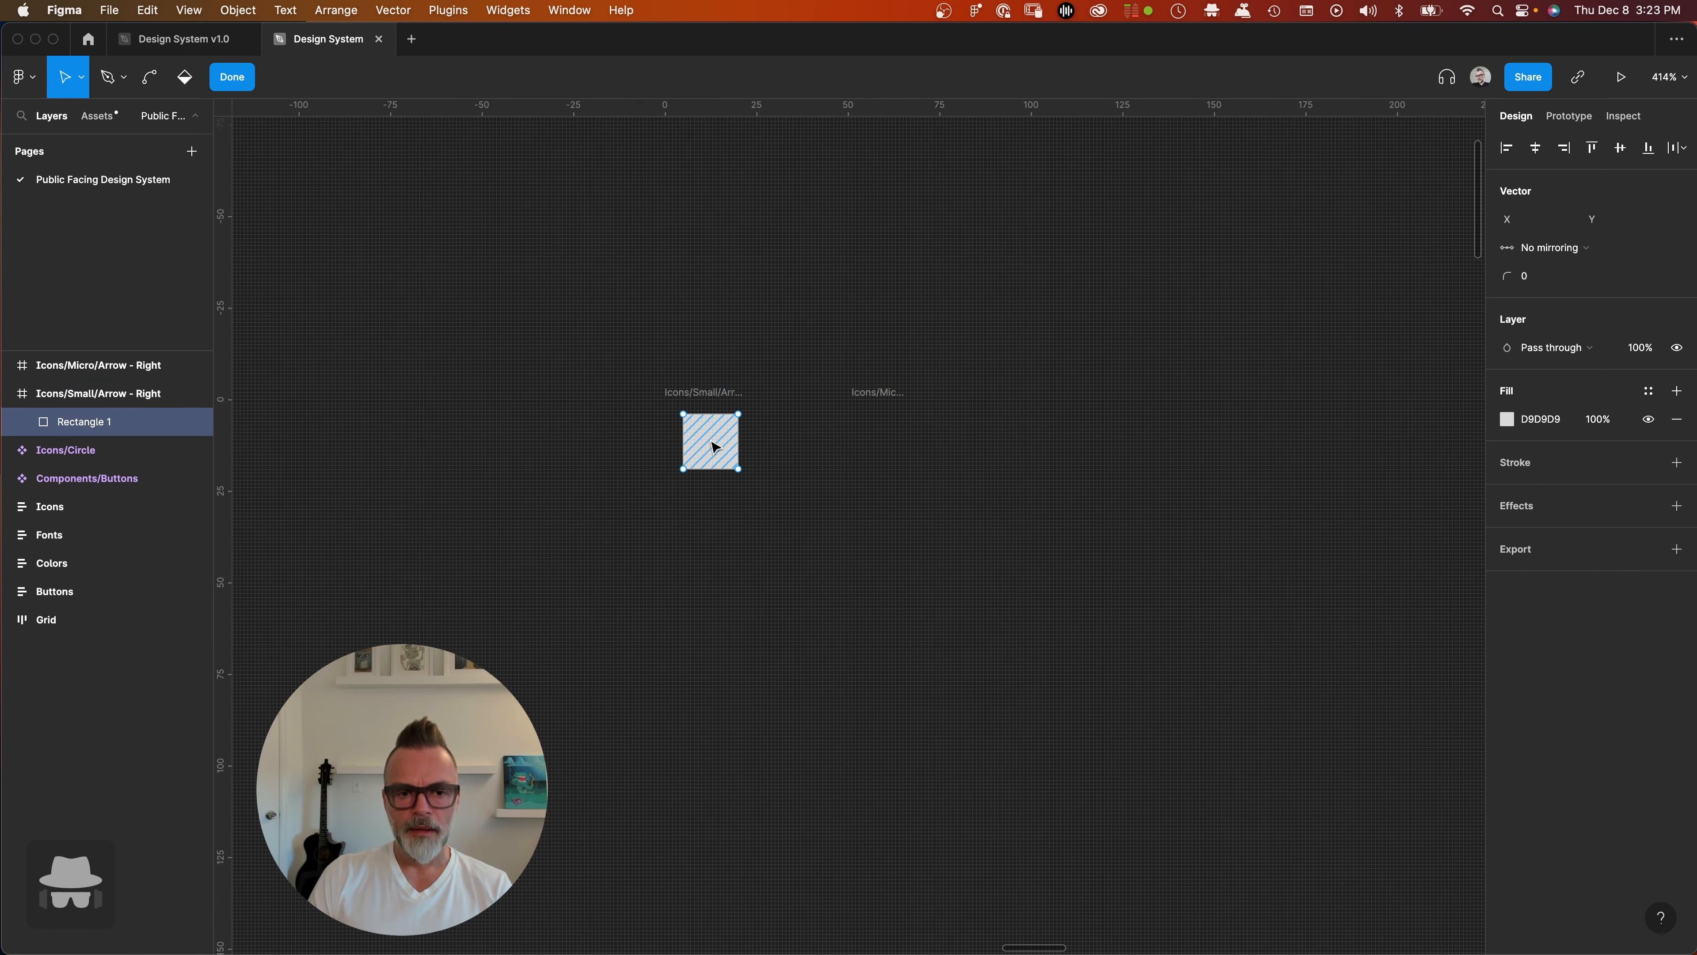
pyautogui.doubleClick(705, 436)
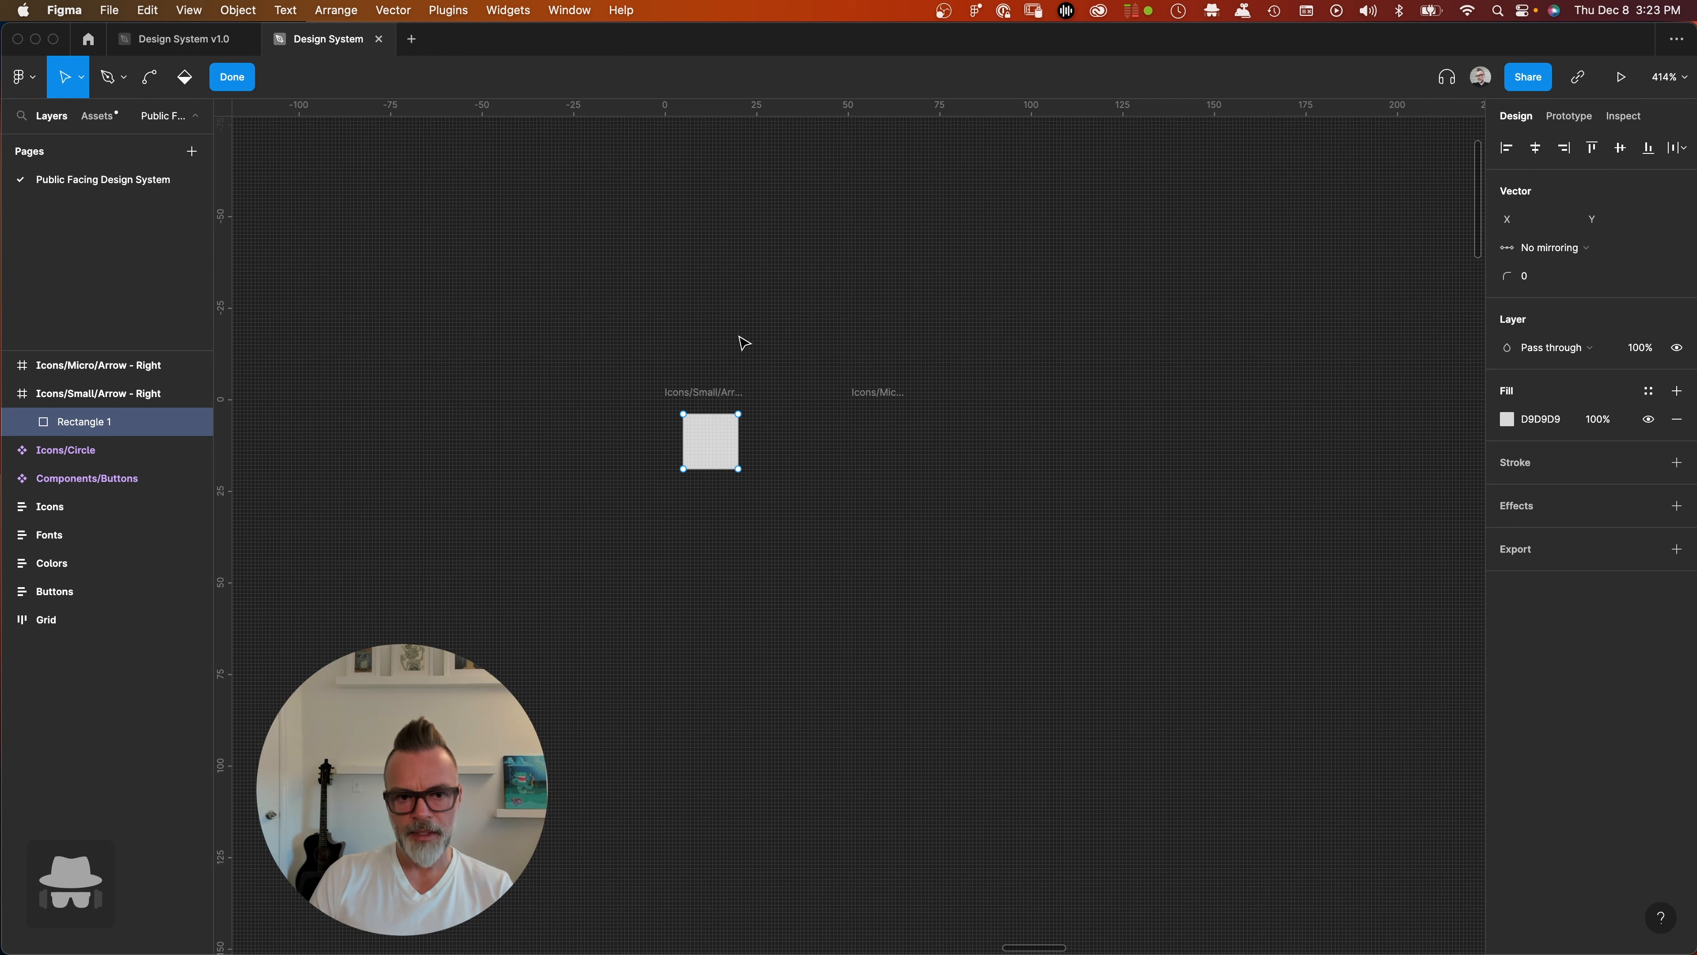
pyautogui.press('Escape')
pyautogui.press('Escape')
pyautogui.doubleClick(711, 448)
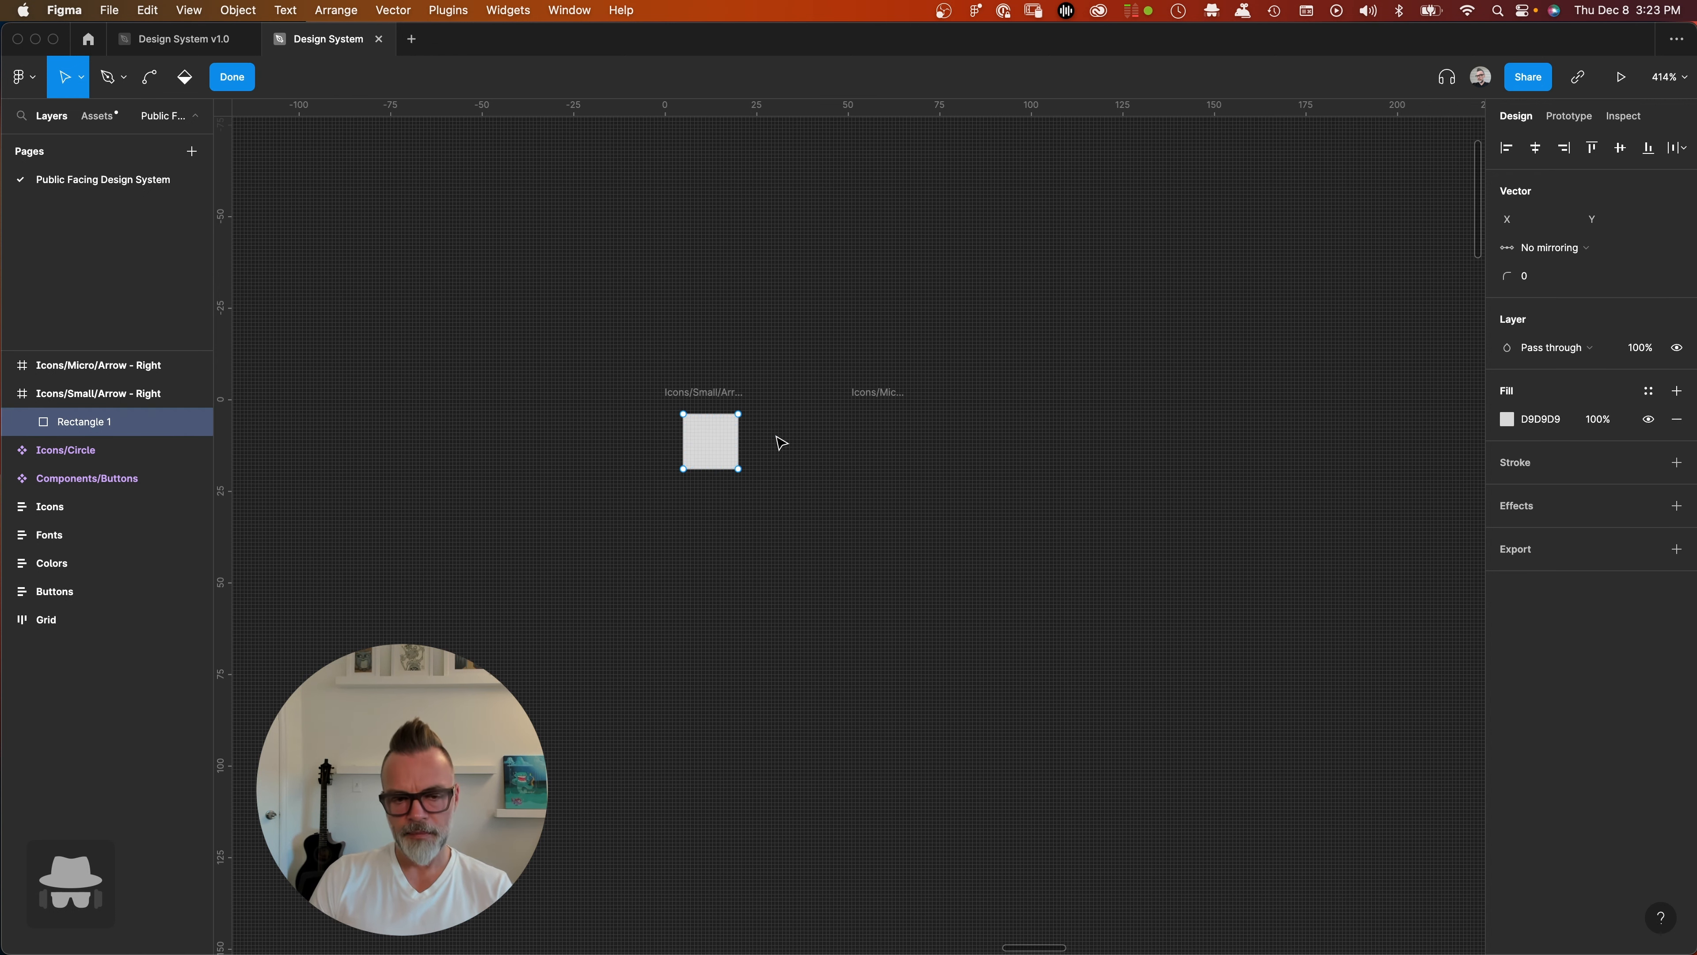
pyautogui.press('Escape')
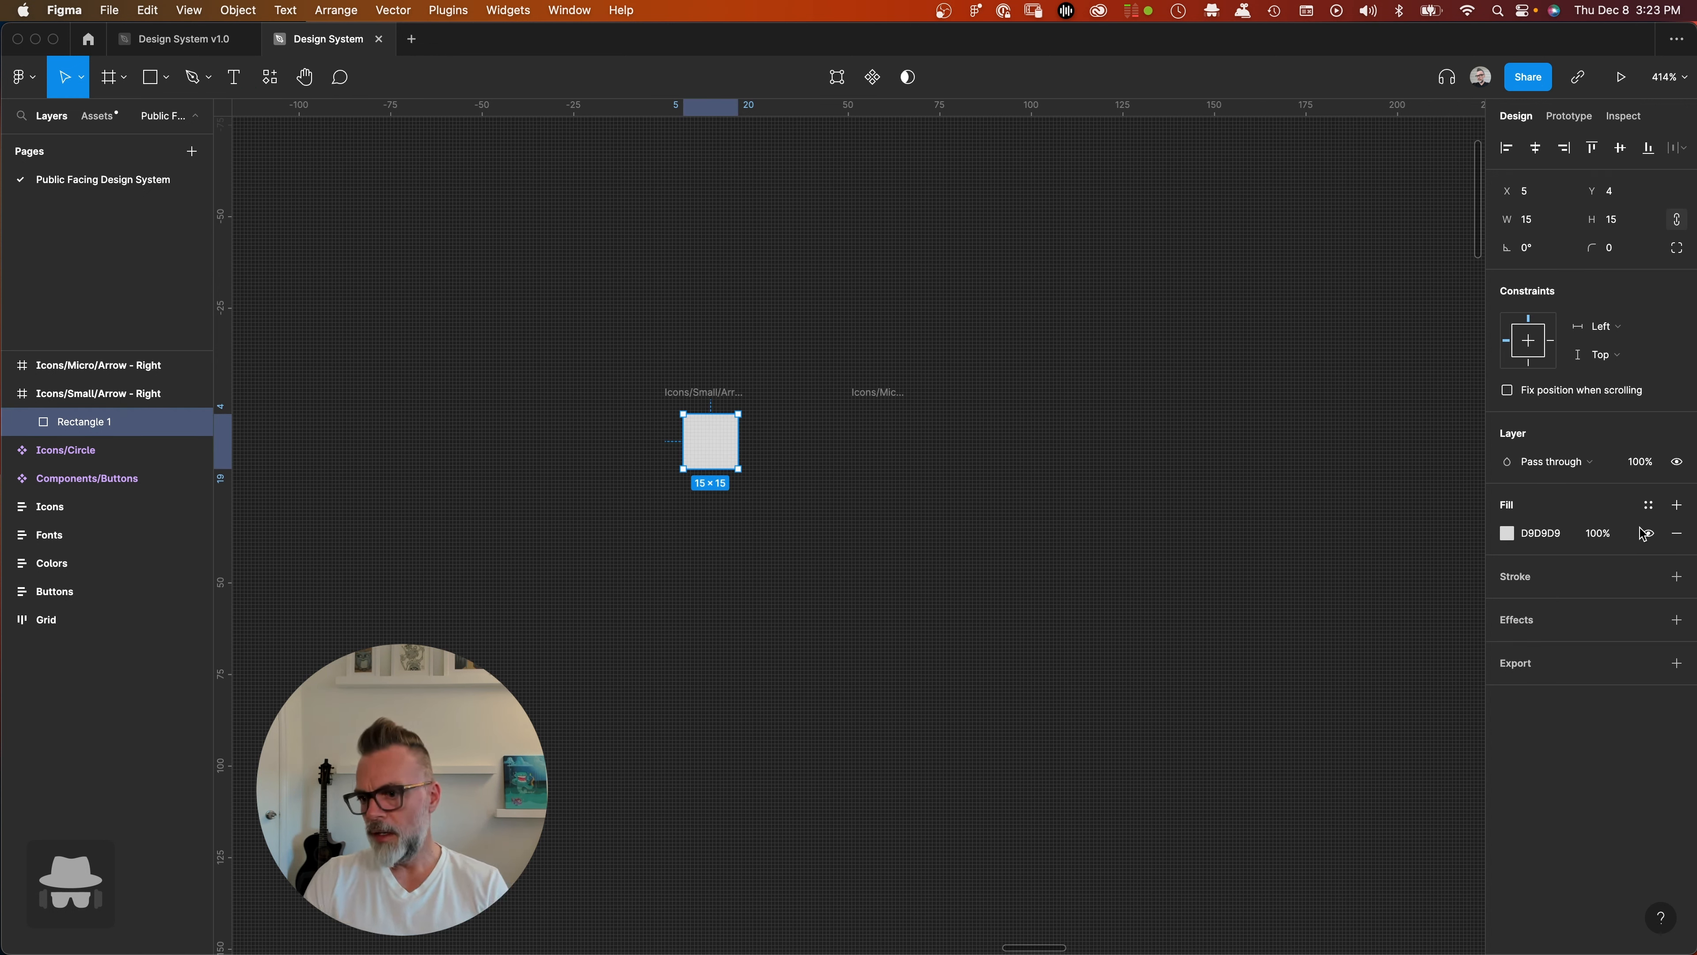
pyautogui.click(1678, 533)
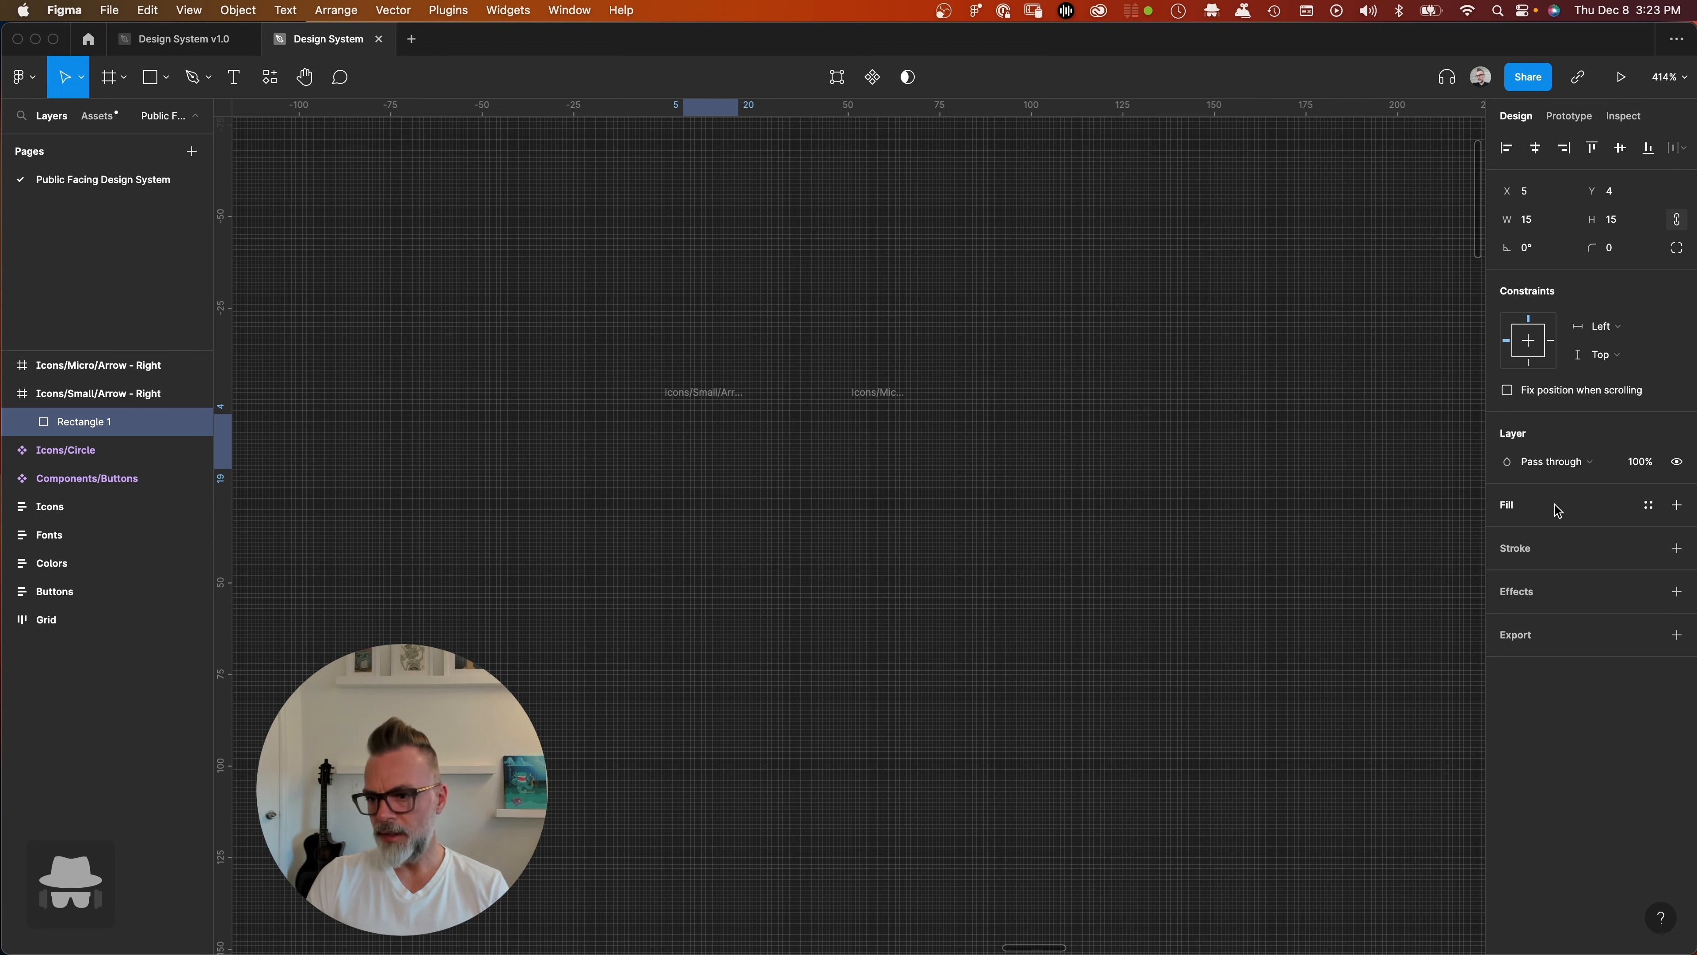
# - Give the rectangle a Neutrals/White stroke with a thickness of 2
pyautogui.click(1649, 548)
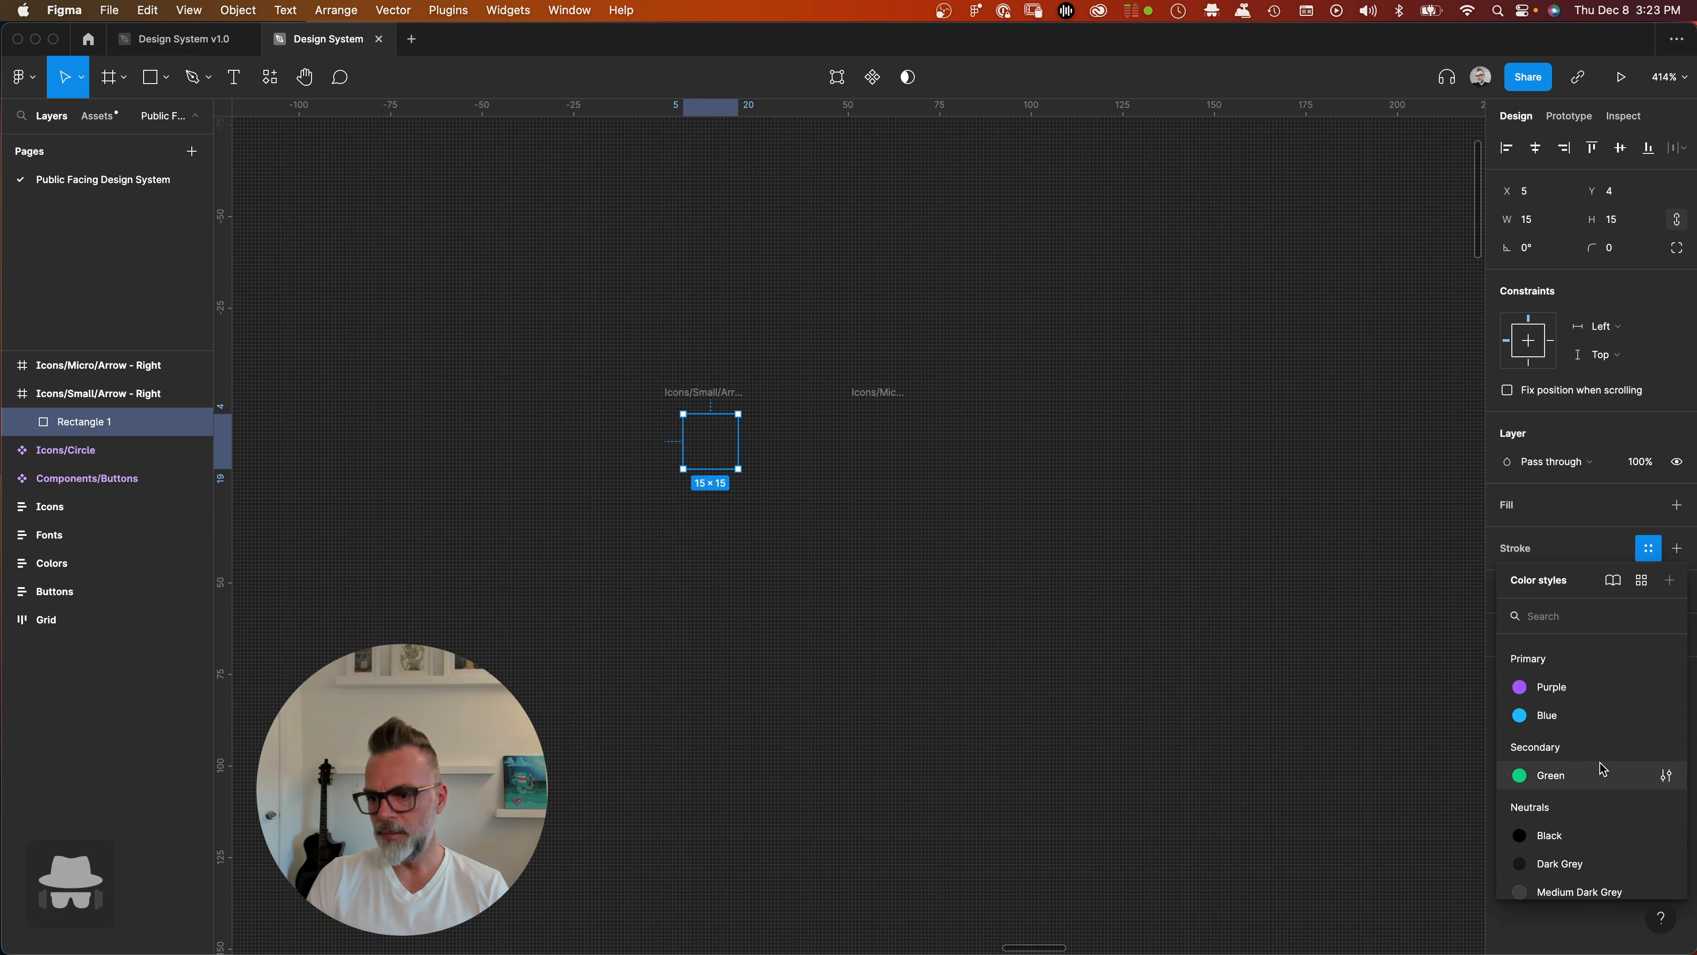
pyautogui.scroll(-3, 1570, 736)
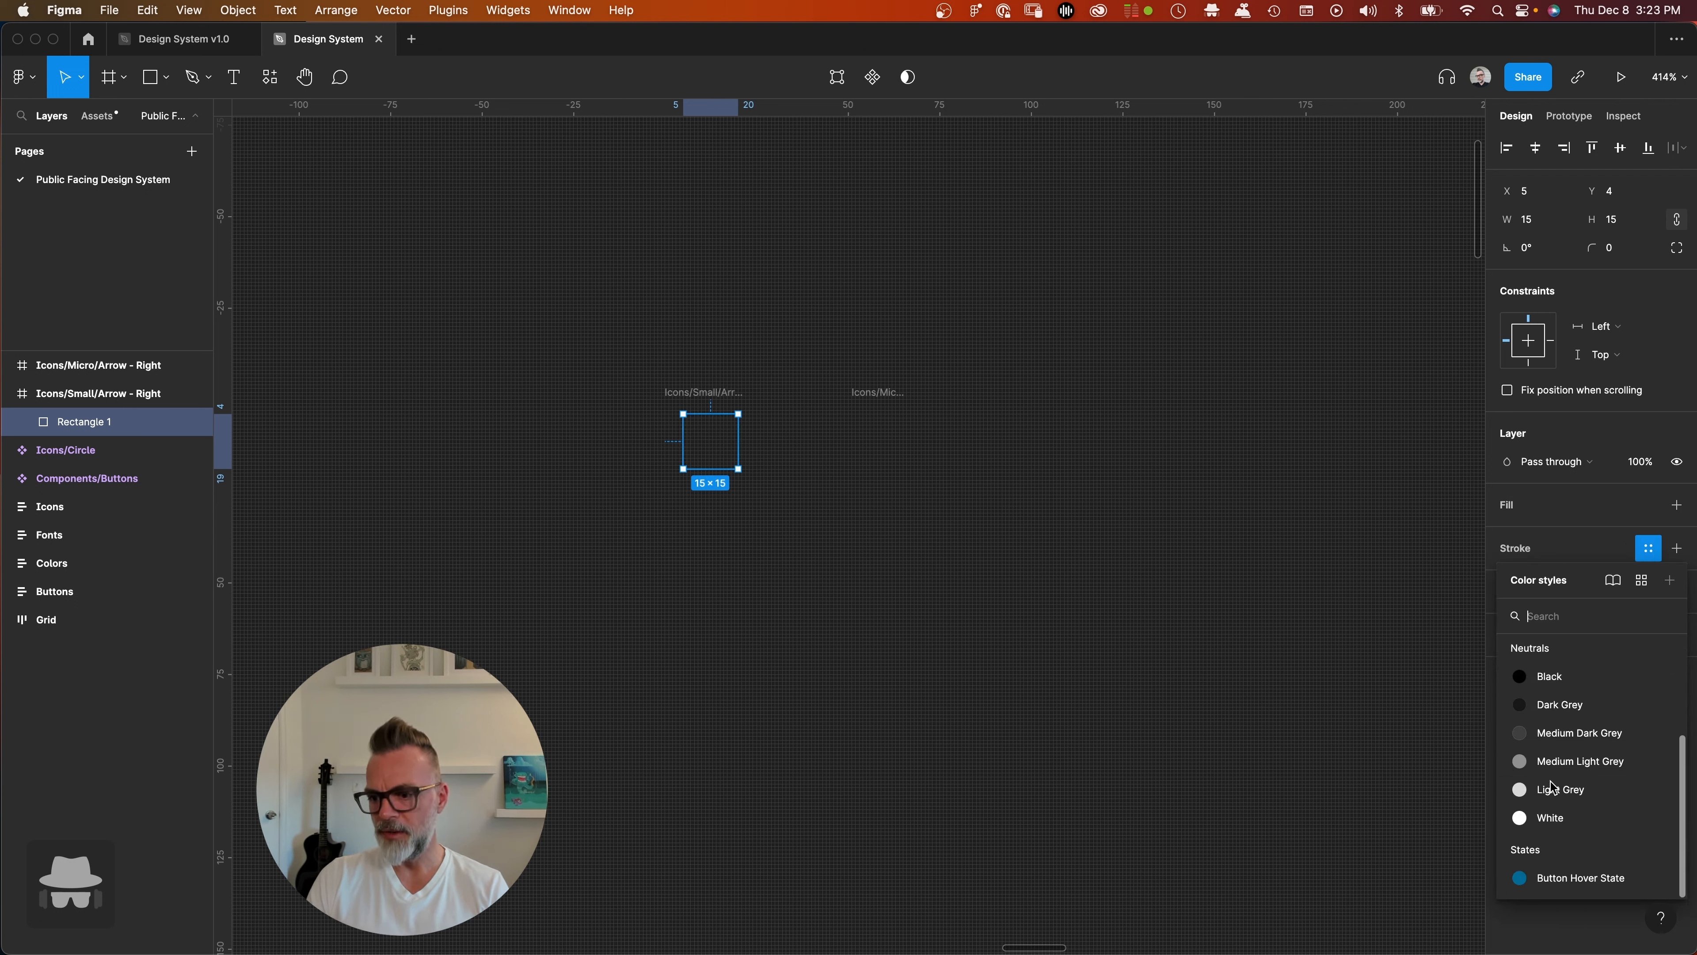
pyautogui.click(1551, 818)
pyautogui.click(1618, 583)
pyautogui.write('2')
pyautogui.press('Return')
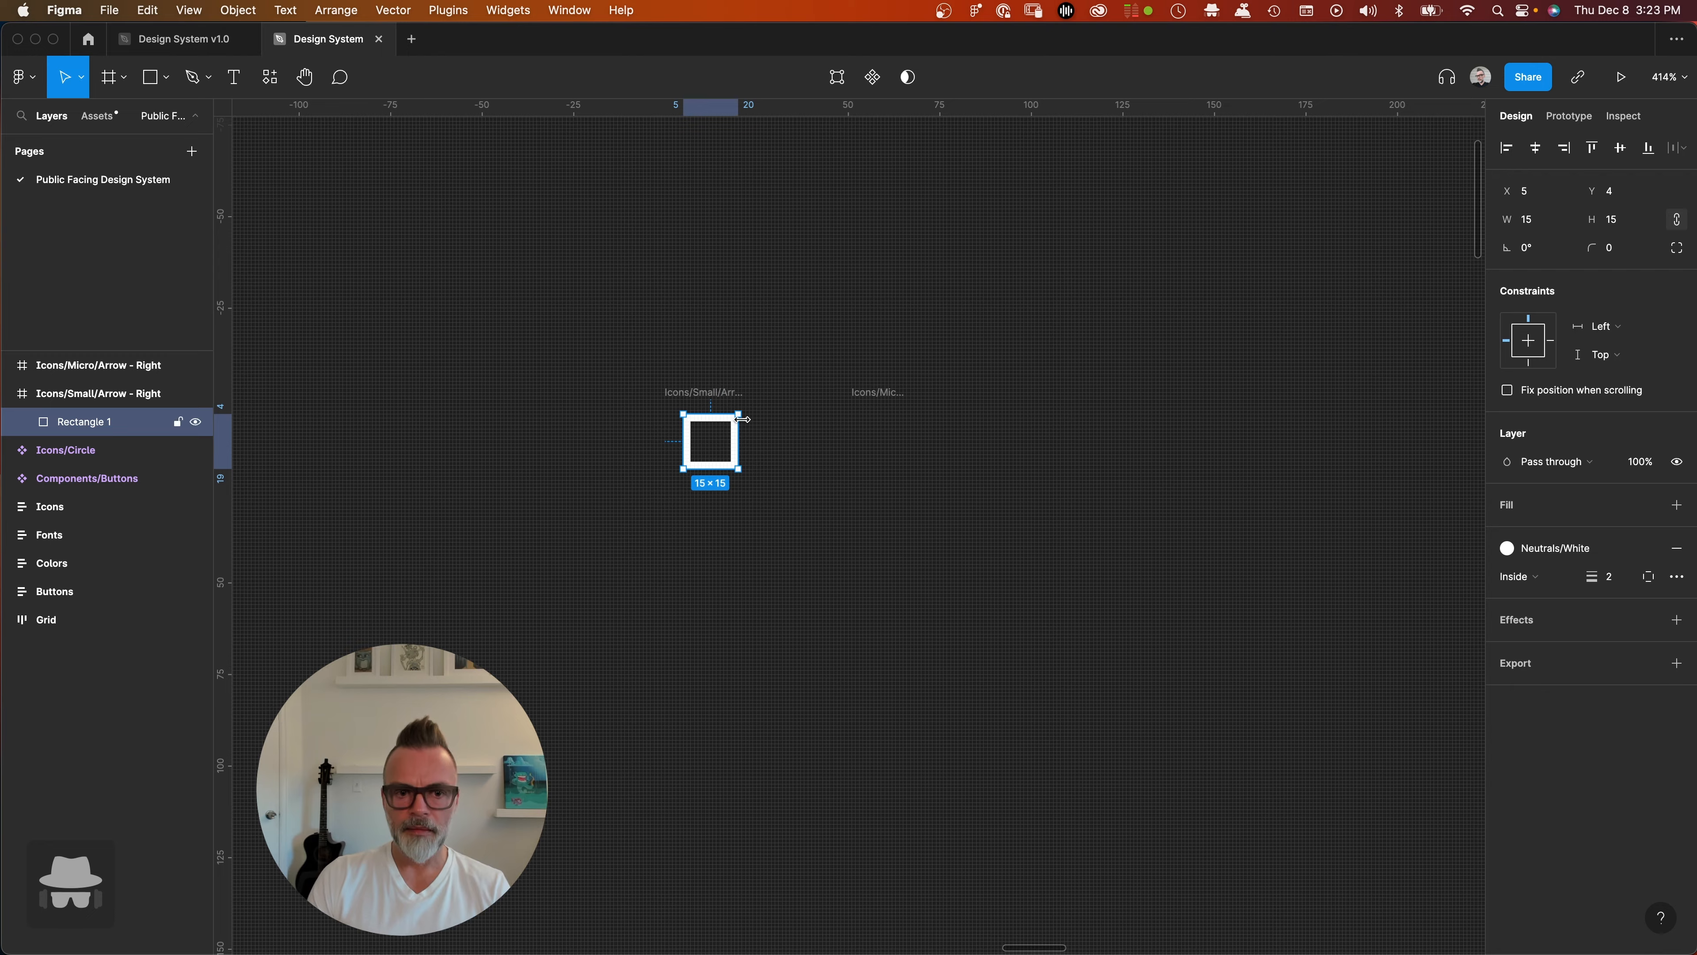
# - Resize the outlined rectangle to 11 × 11 and rotate it to -45° so it forms a diamond
pyautogui.scroll(5, 721, 438)
pyautogui.scroll(1, 720, 441)
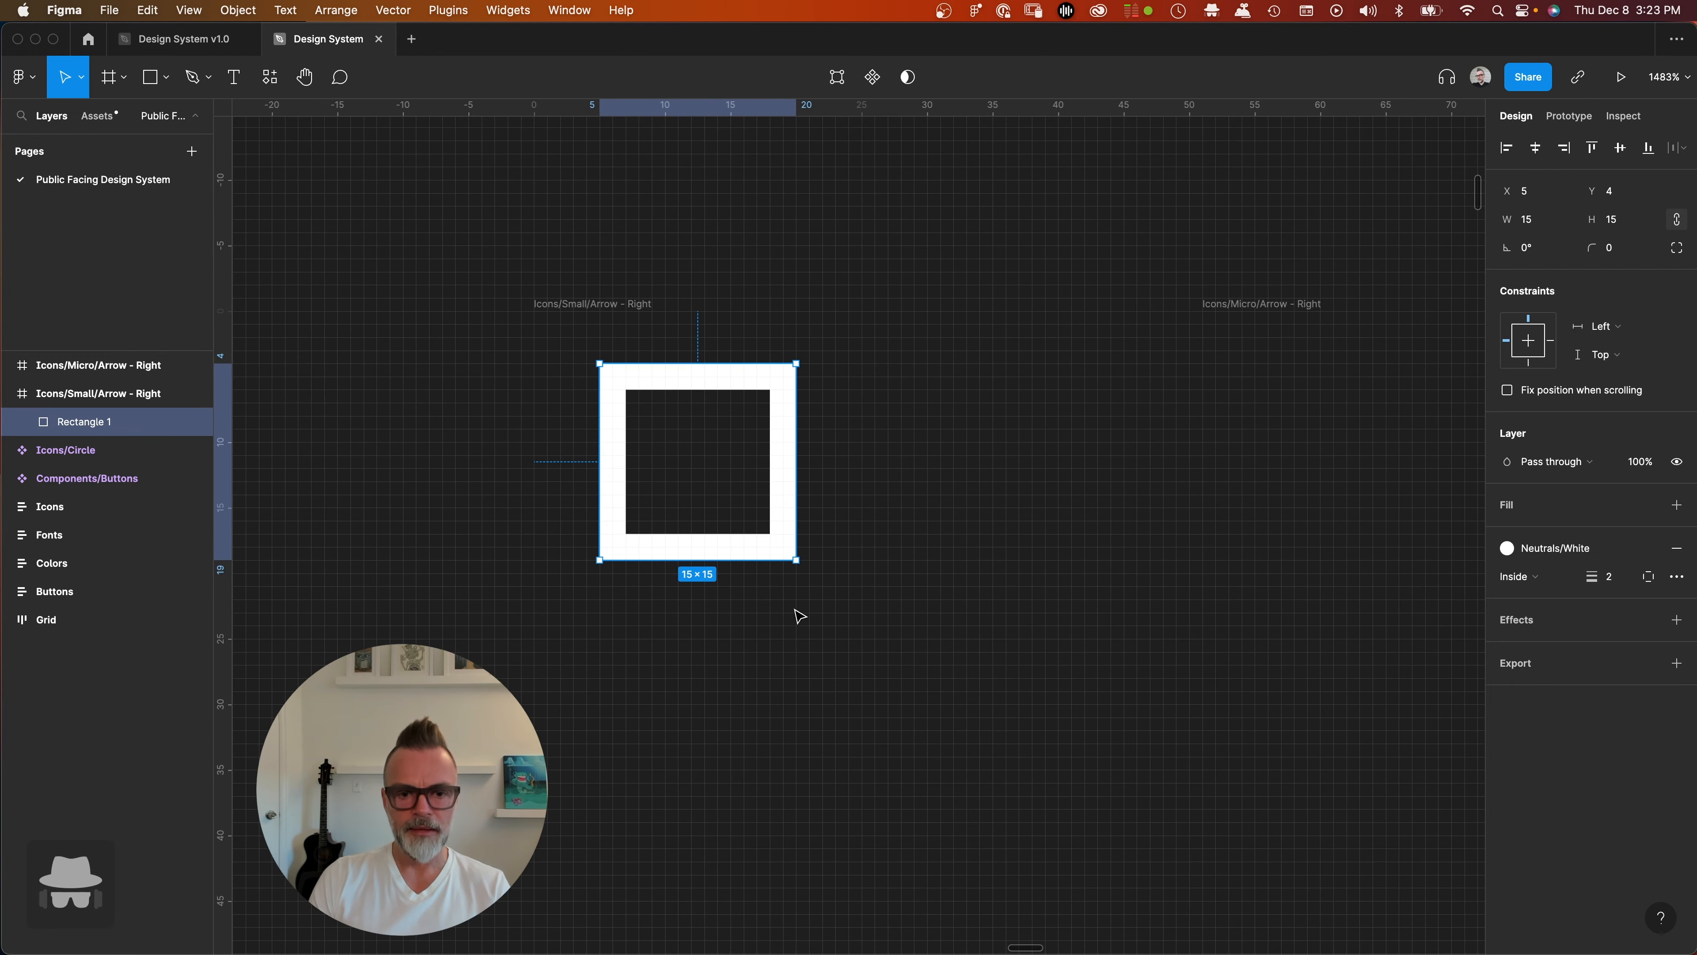
pyautogui.moveTo(792, 558); pyautogui.dragTo(770, 534)
pyautogui.moveTo(777, 540); pyautogui.dragTo(809, 461)
# - Enter vector editing on the diamond and select its left anchor point
pyautogui.press('Return')
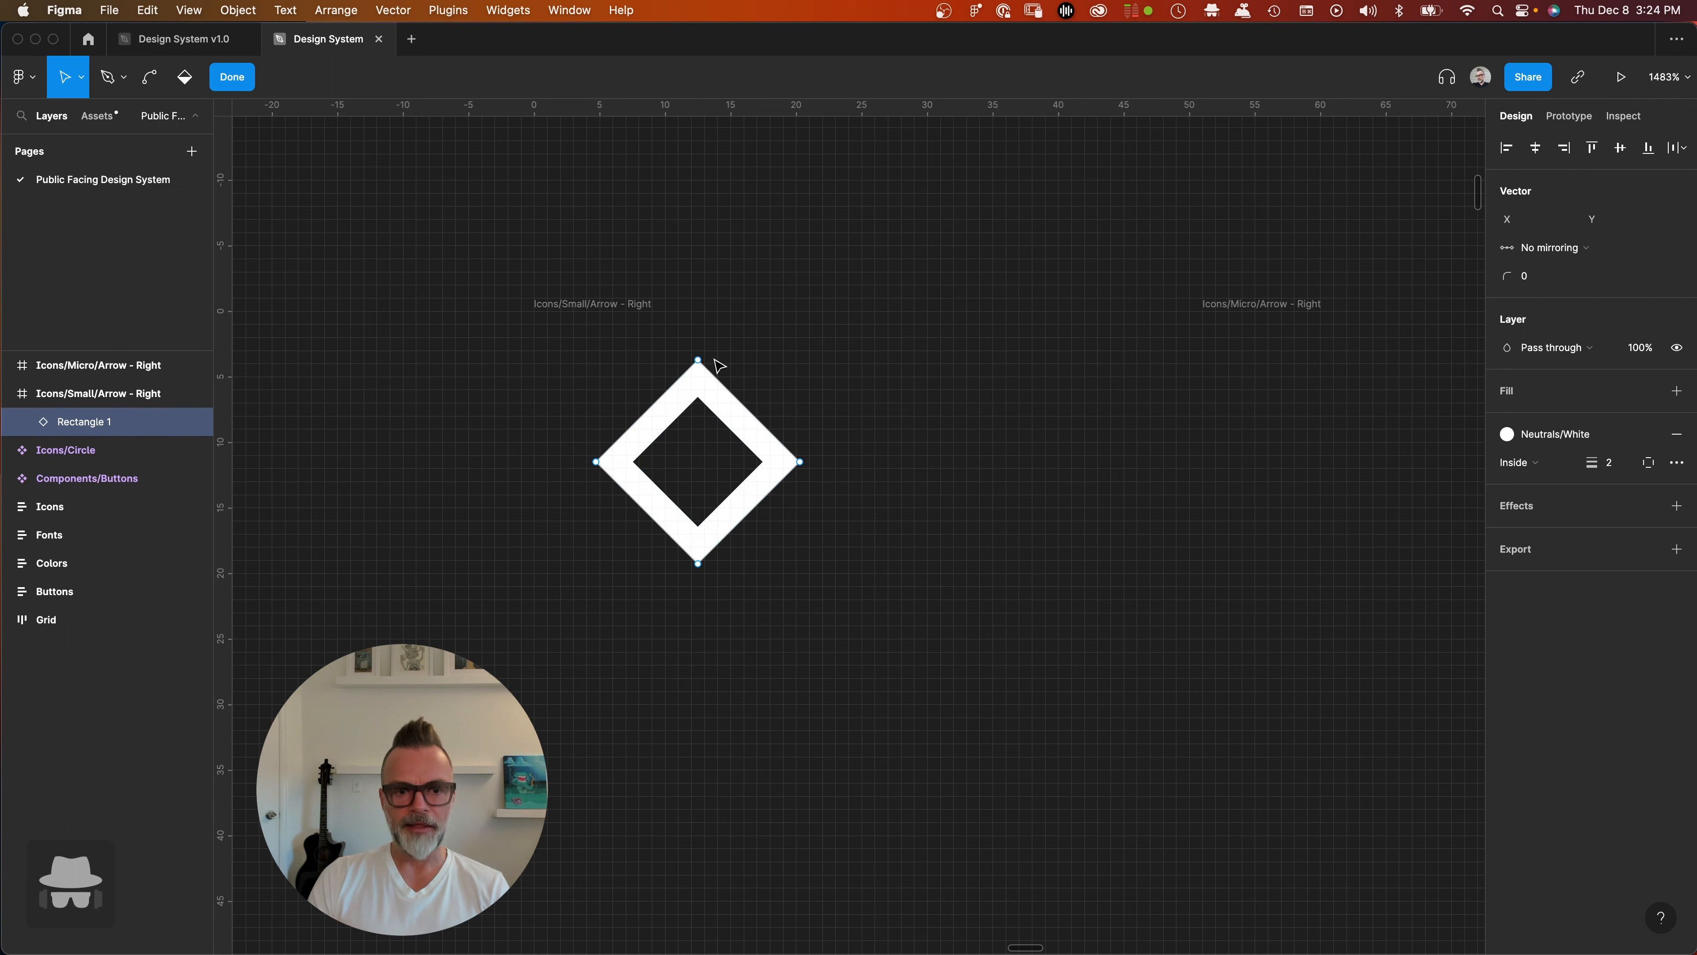
pyautogui.click(596, 461)
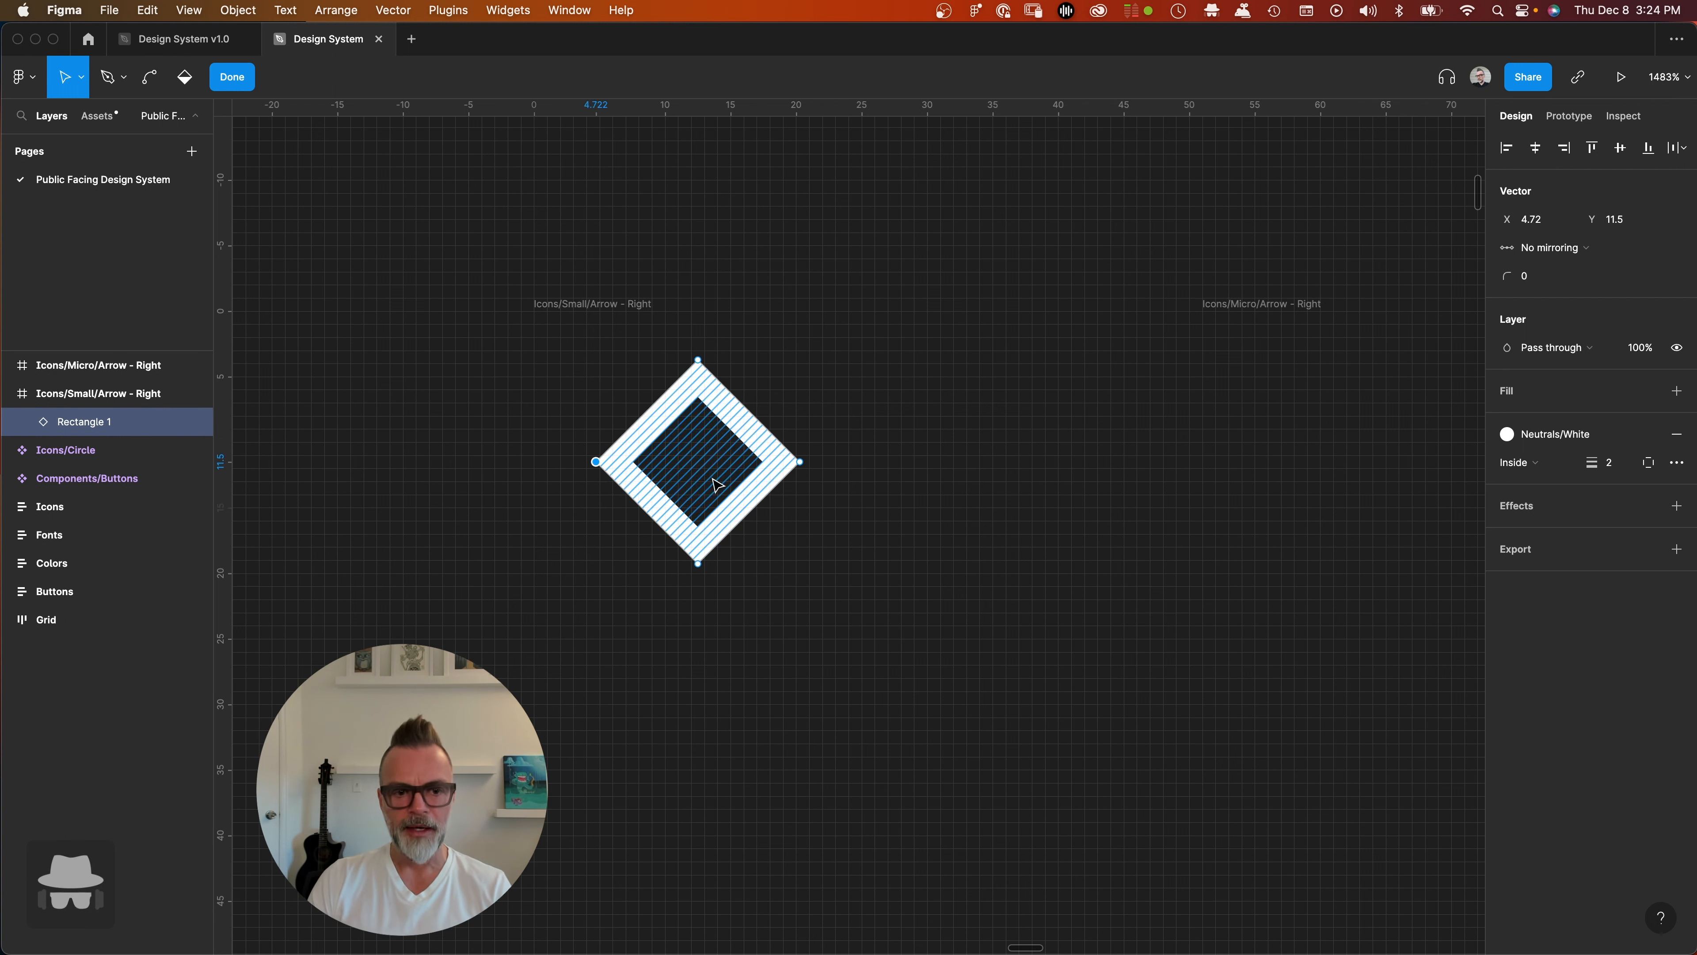
pyautogui.press('Escape')
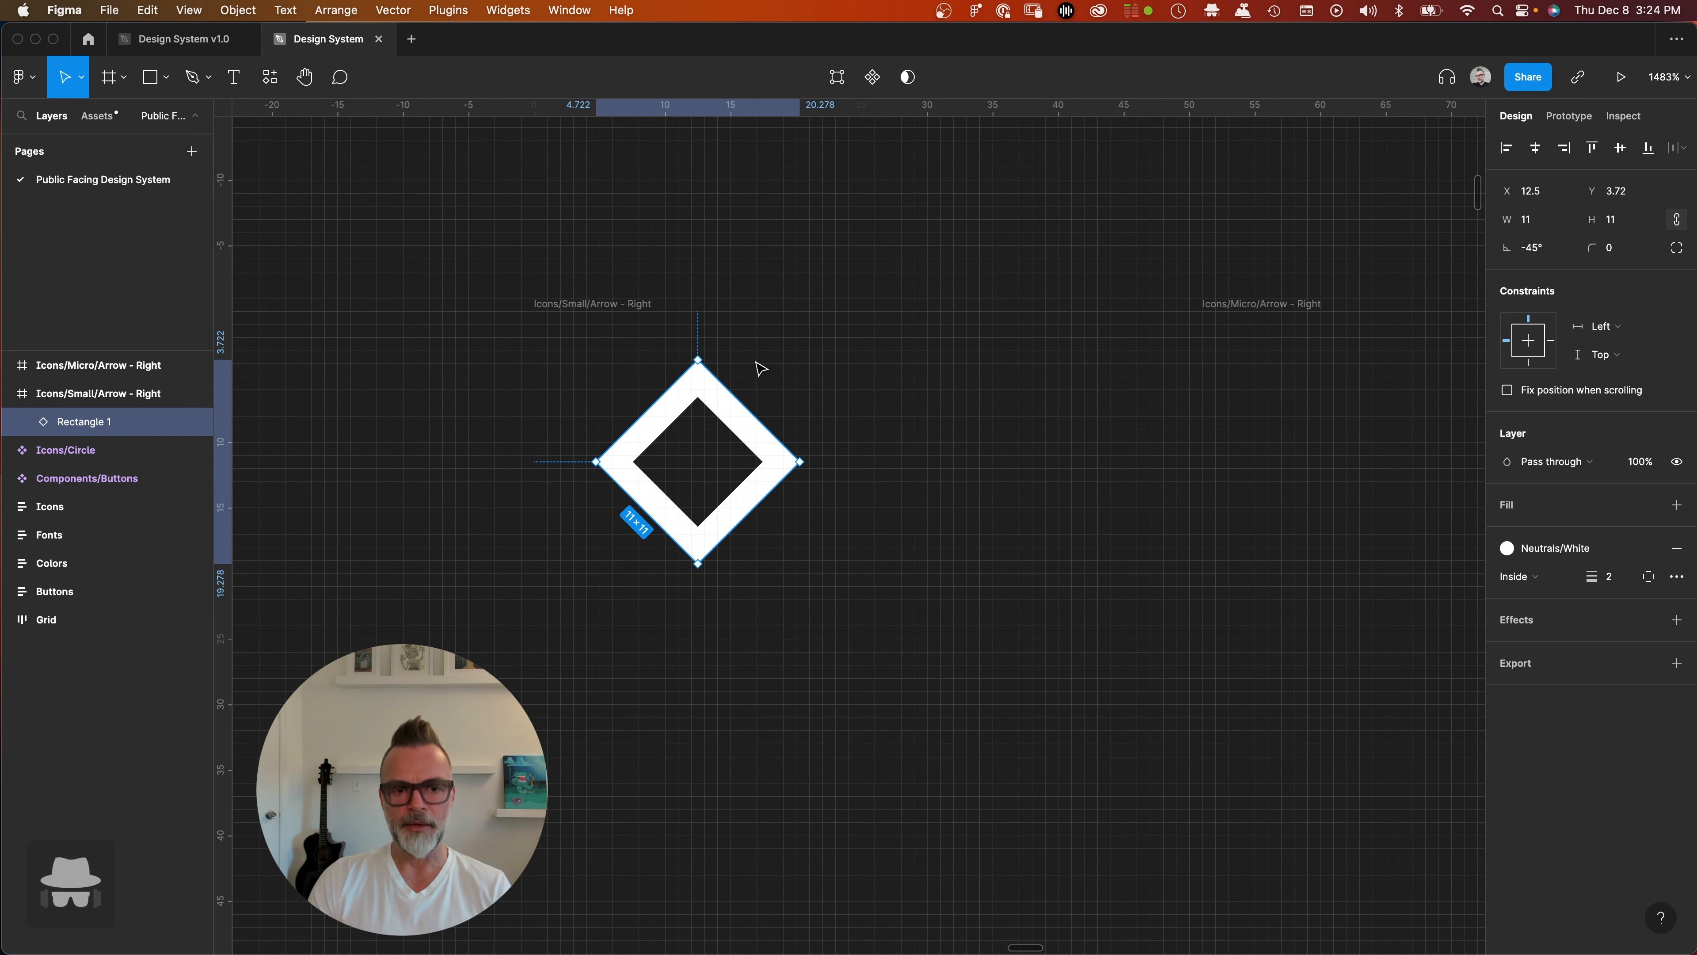
pyautogui.doubleClick(733, 415)
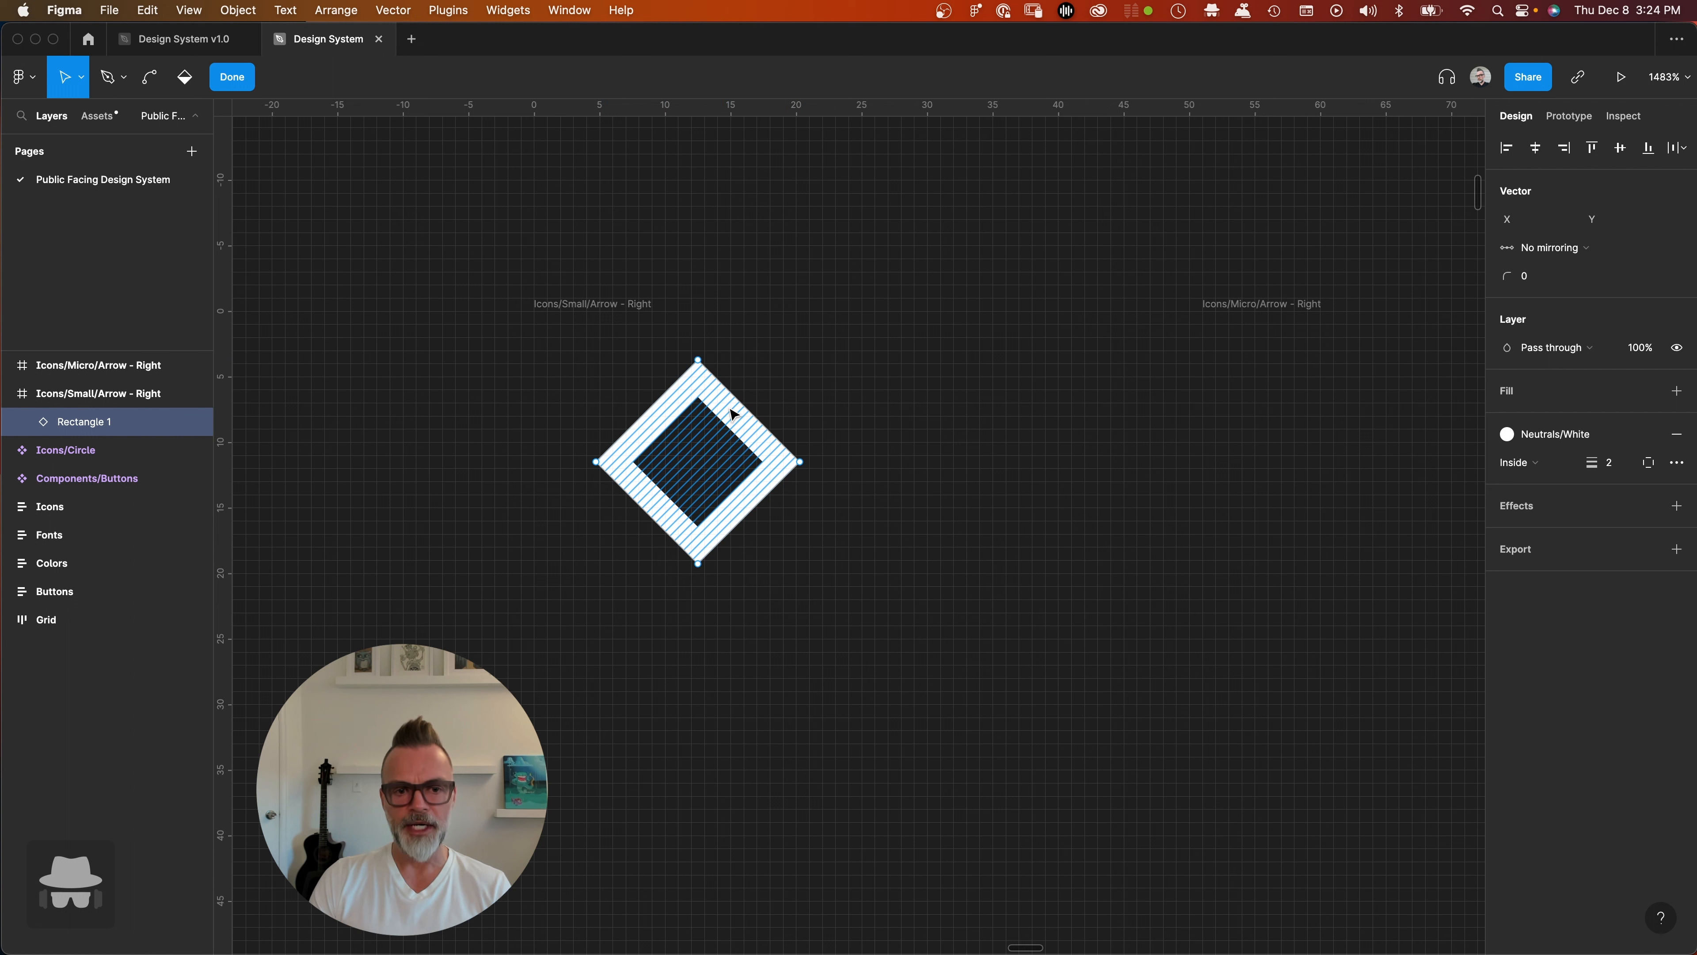
pyautogui.click(699, 360)
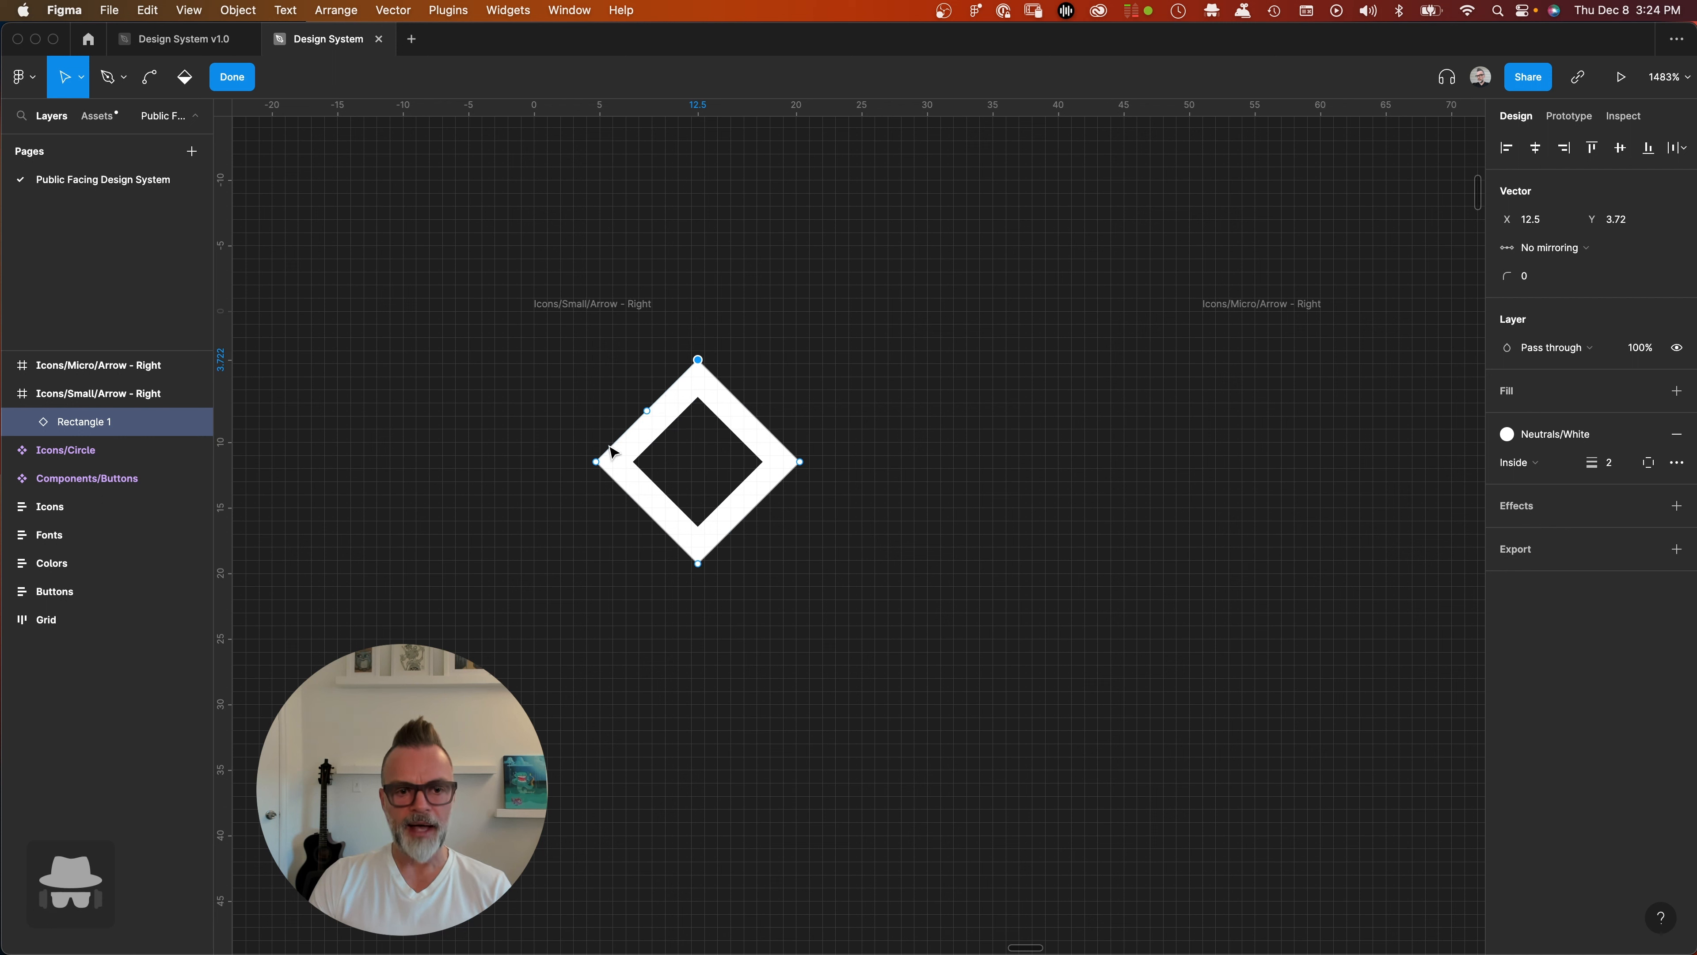
pyautogui.click(596, 462)
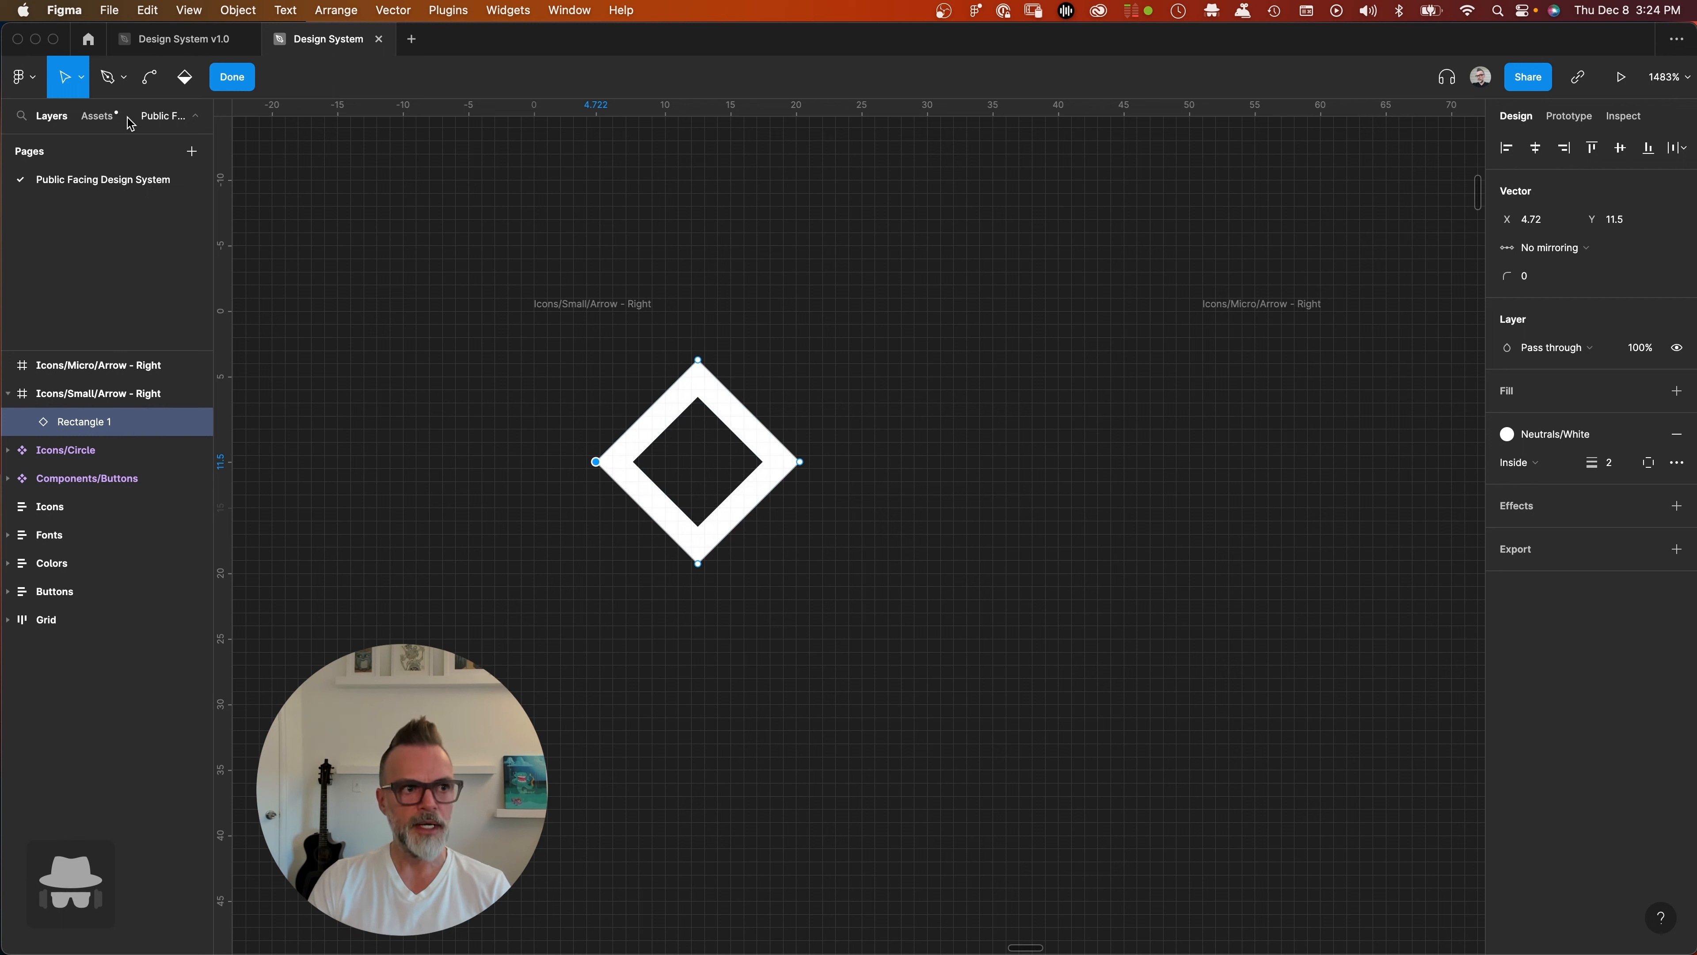
pyautogui.click(124, 77)
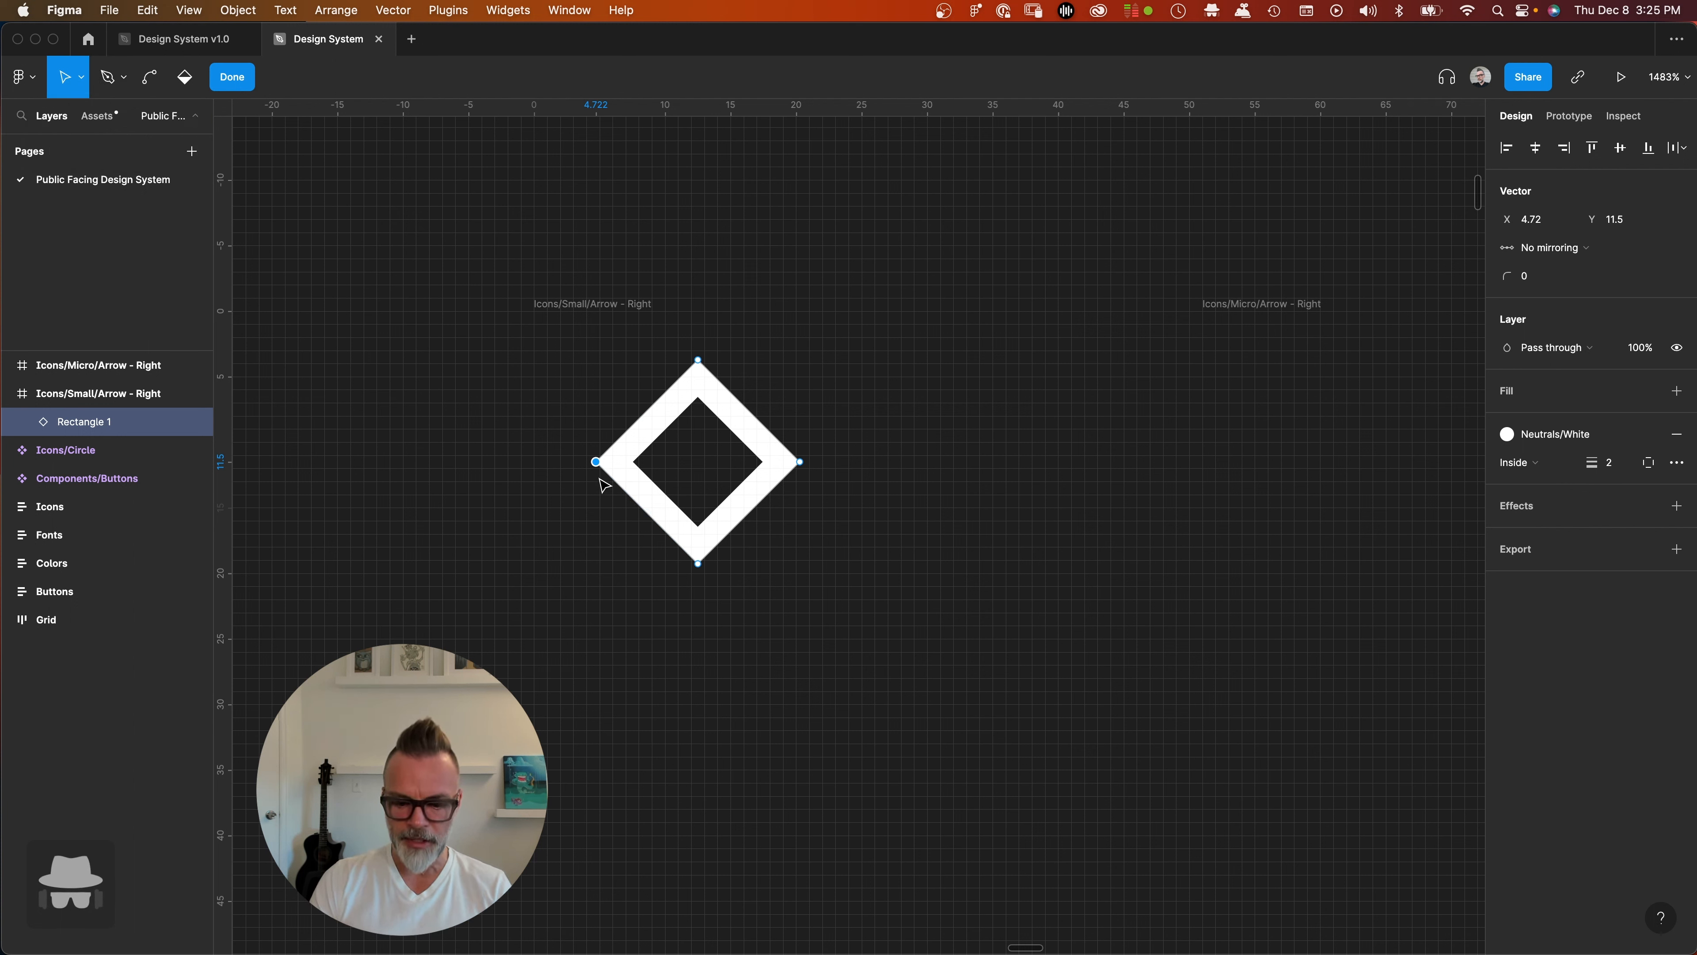
# - Try deleting the diamond's left anchor point, both with the path closing and with it left open, undoing each attempt
pyautogui.press('Delete')
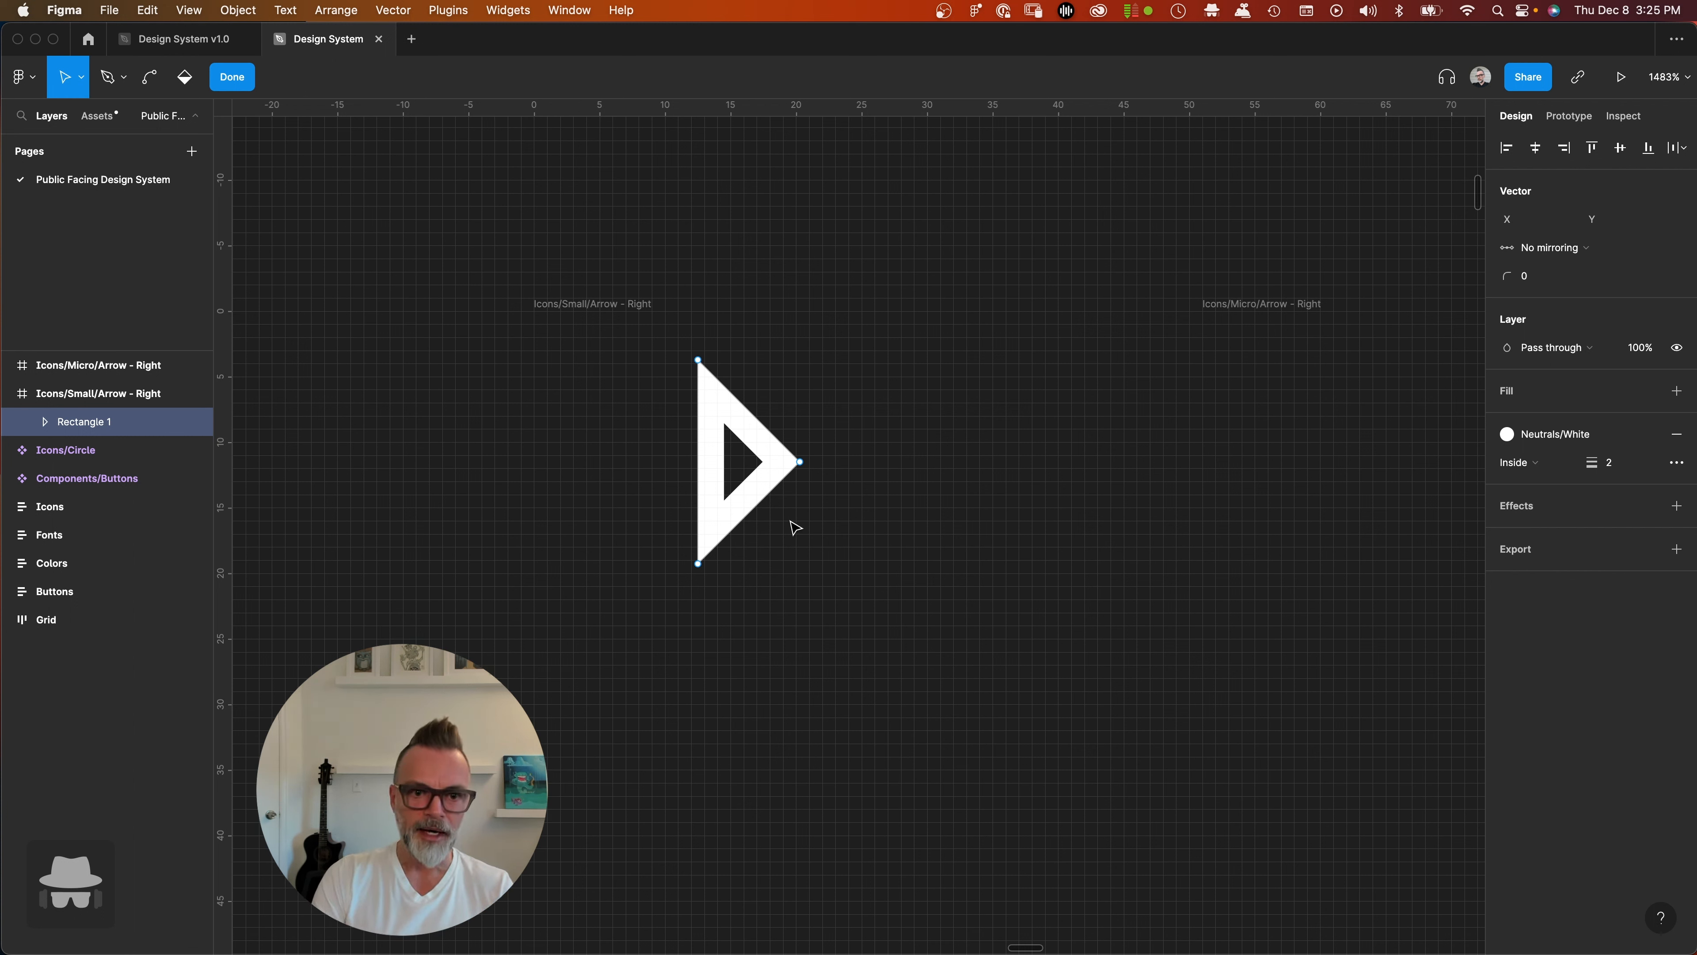
pyautogui.press('super+z')
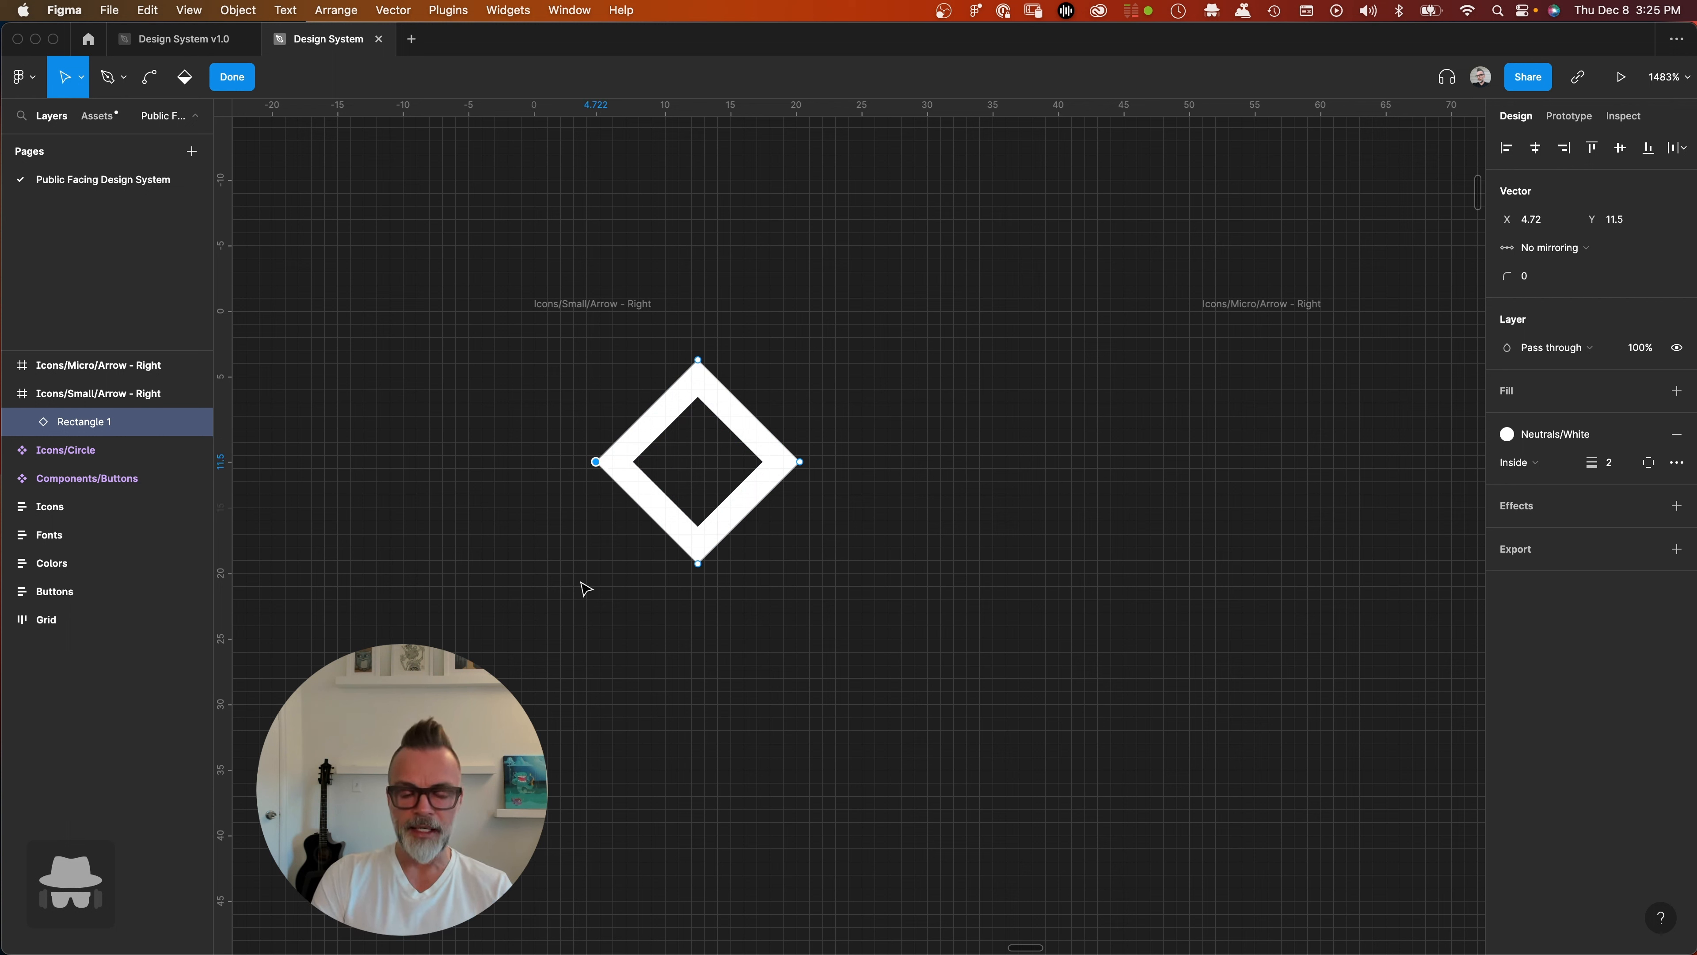
pyautogui.hotkey('shift', 'BackSpace')
pyautogui.press('super+z')
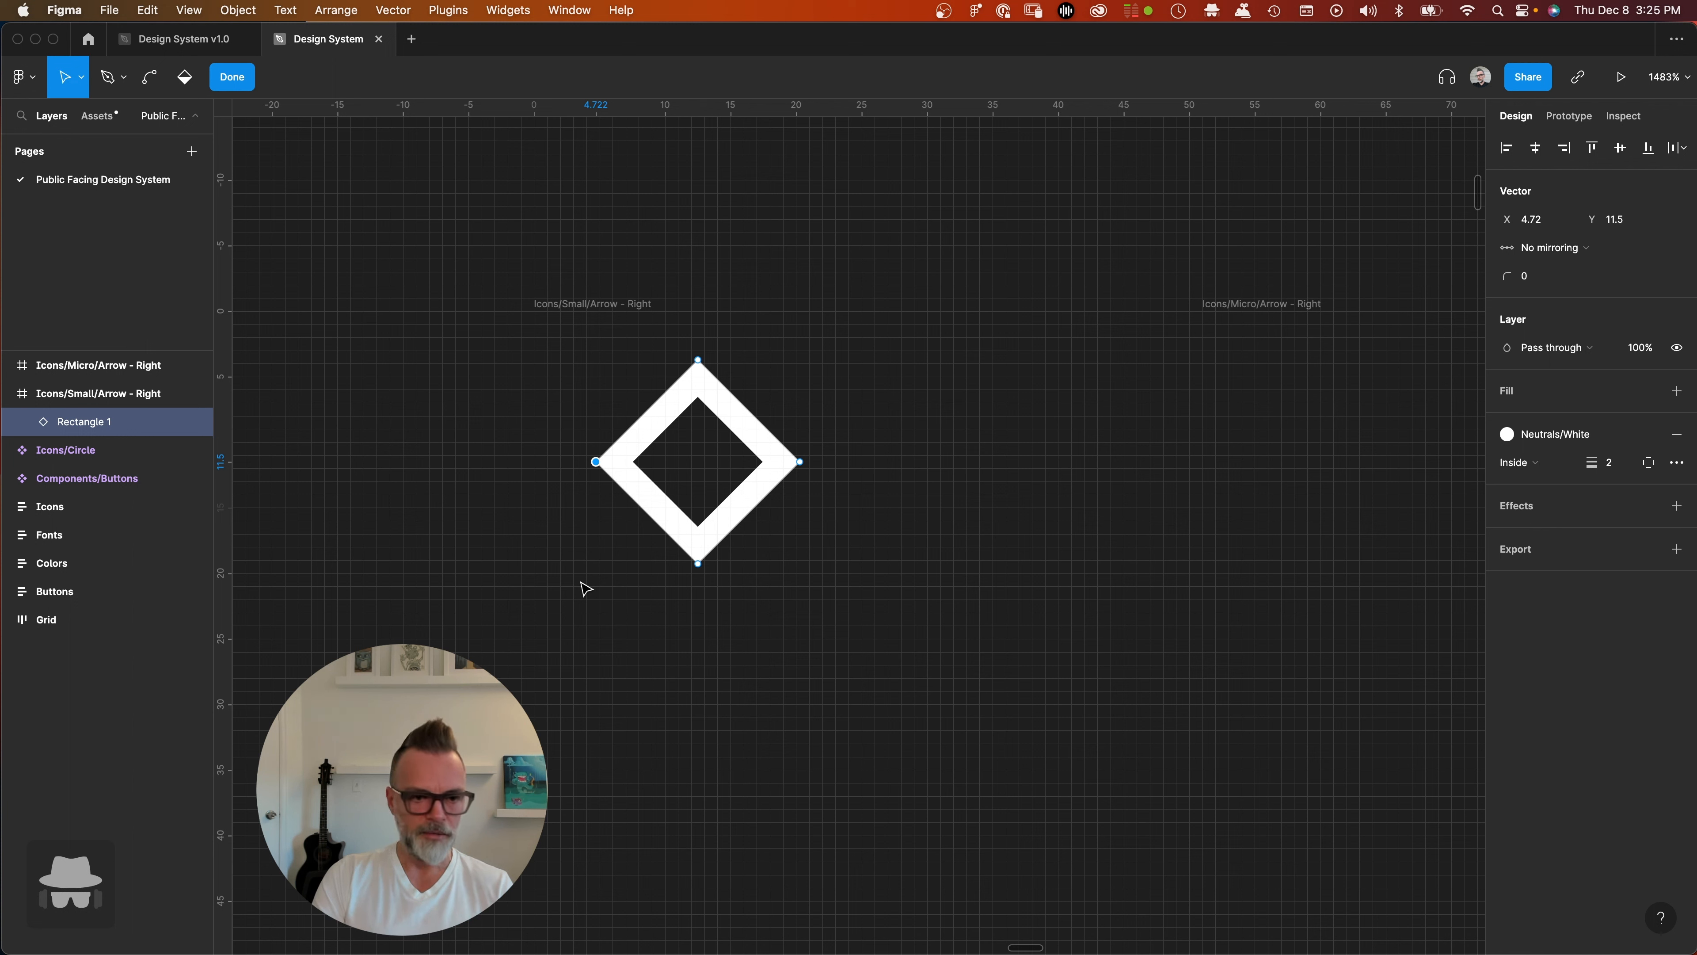
pyautogui.press('Delete')
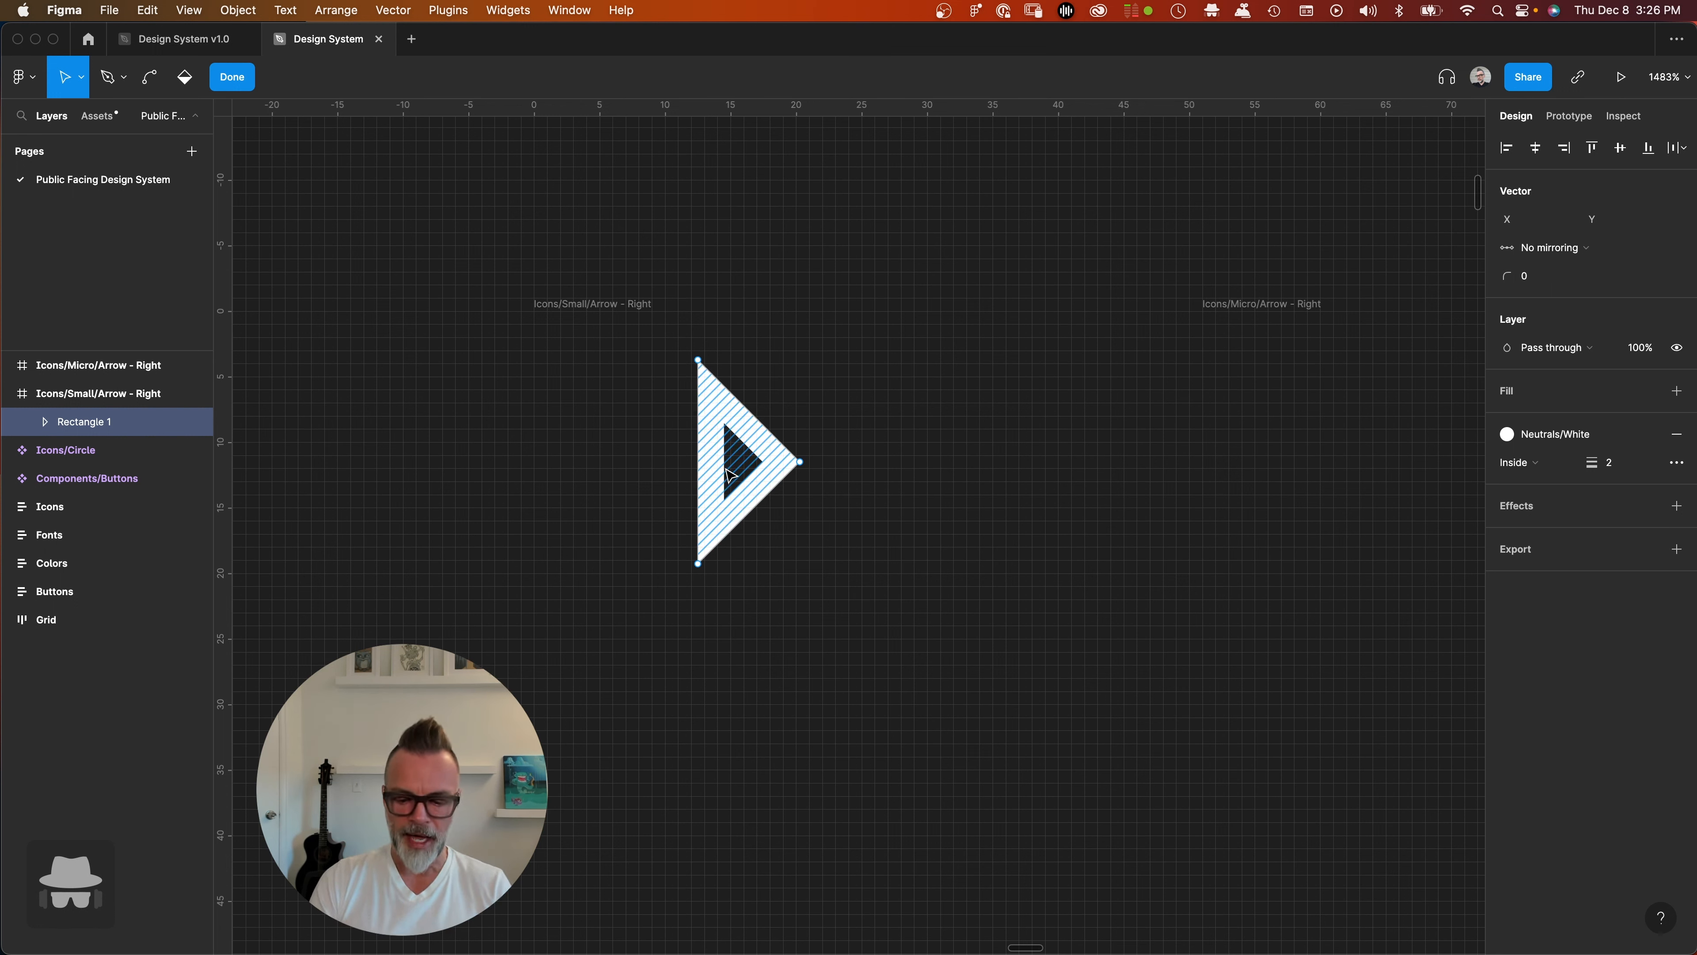
pyautogui.press('super+z')
pyautogui.press('Delete')
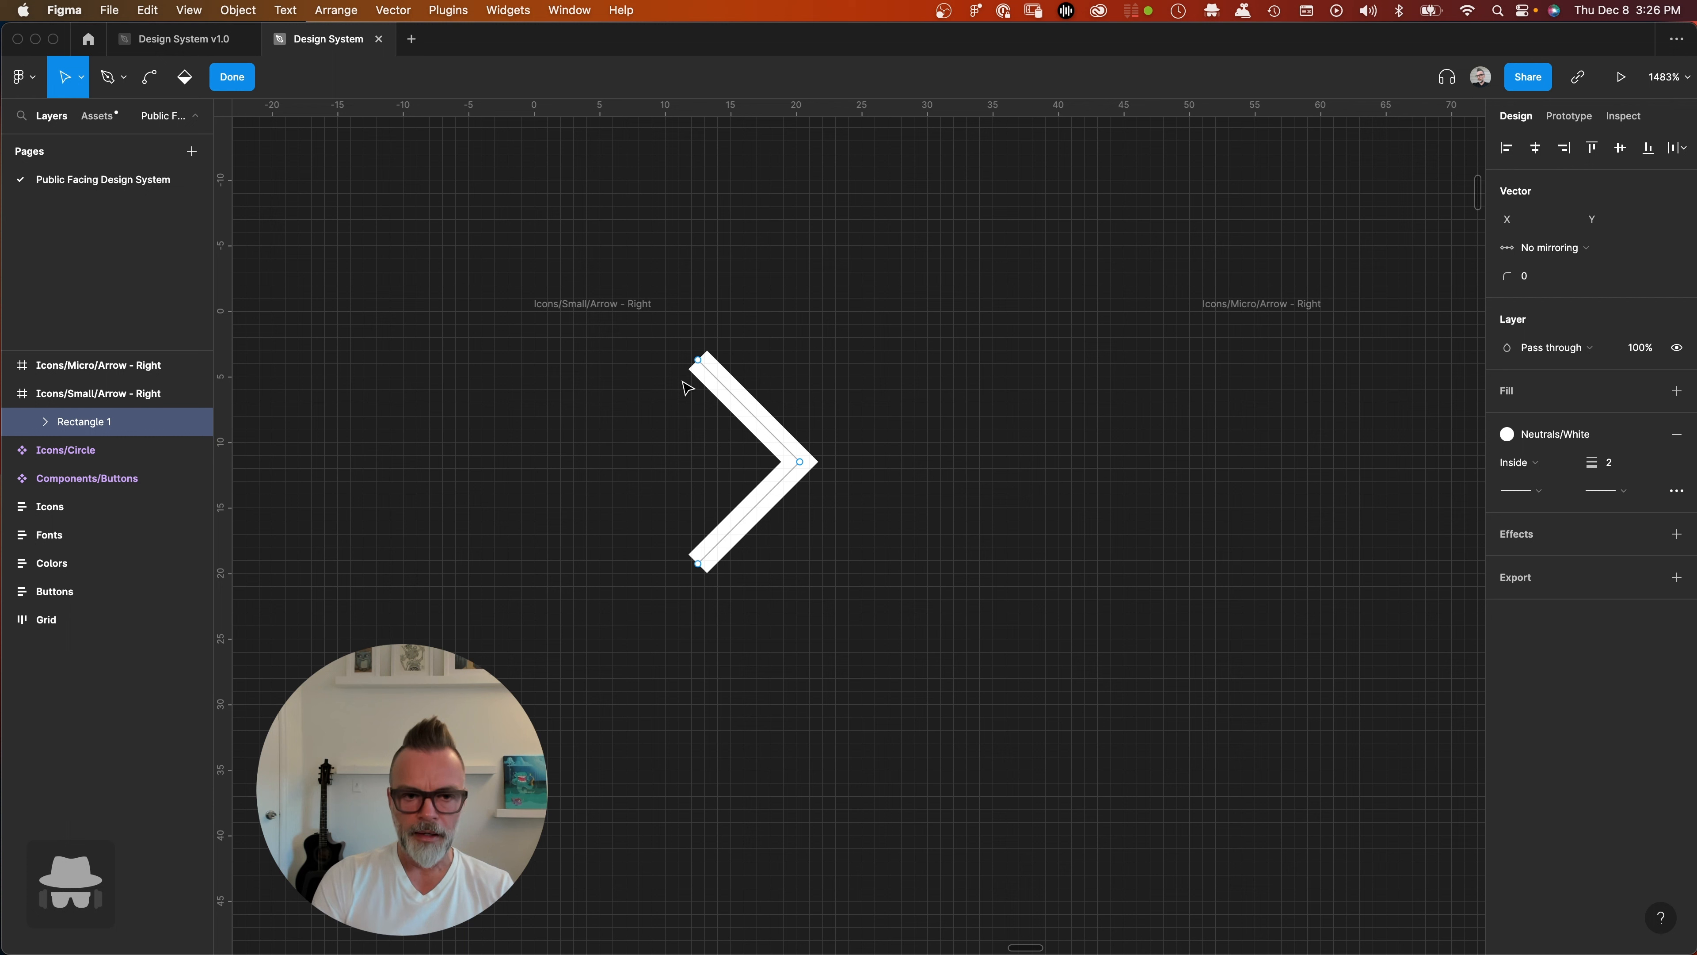
pyautogui.press('super')
pyautogui.press('super+z')
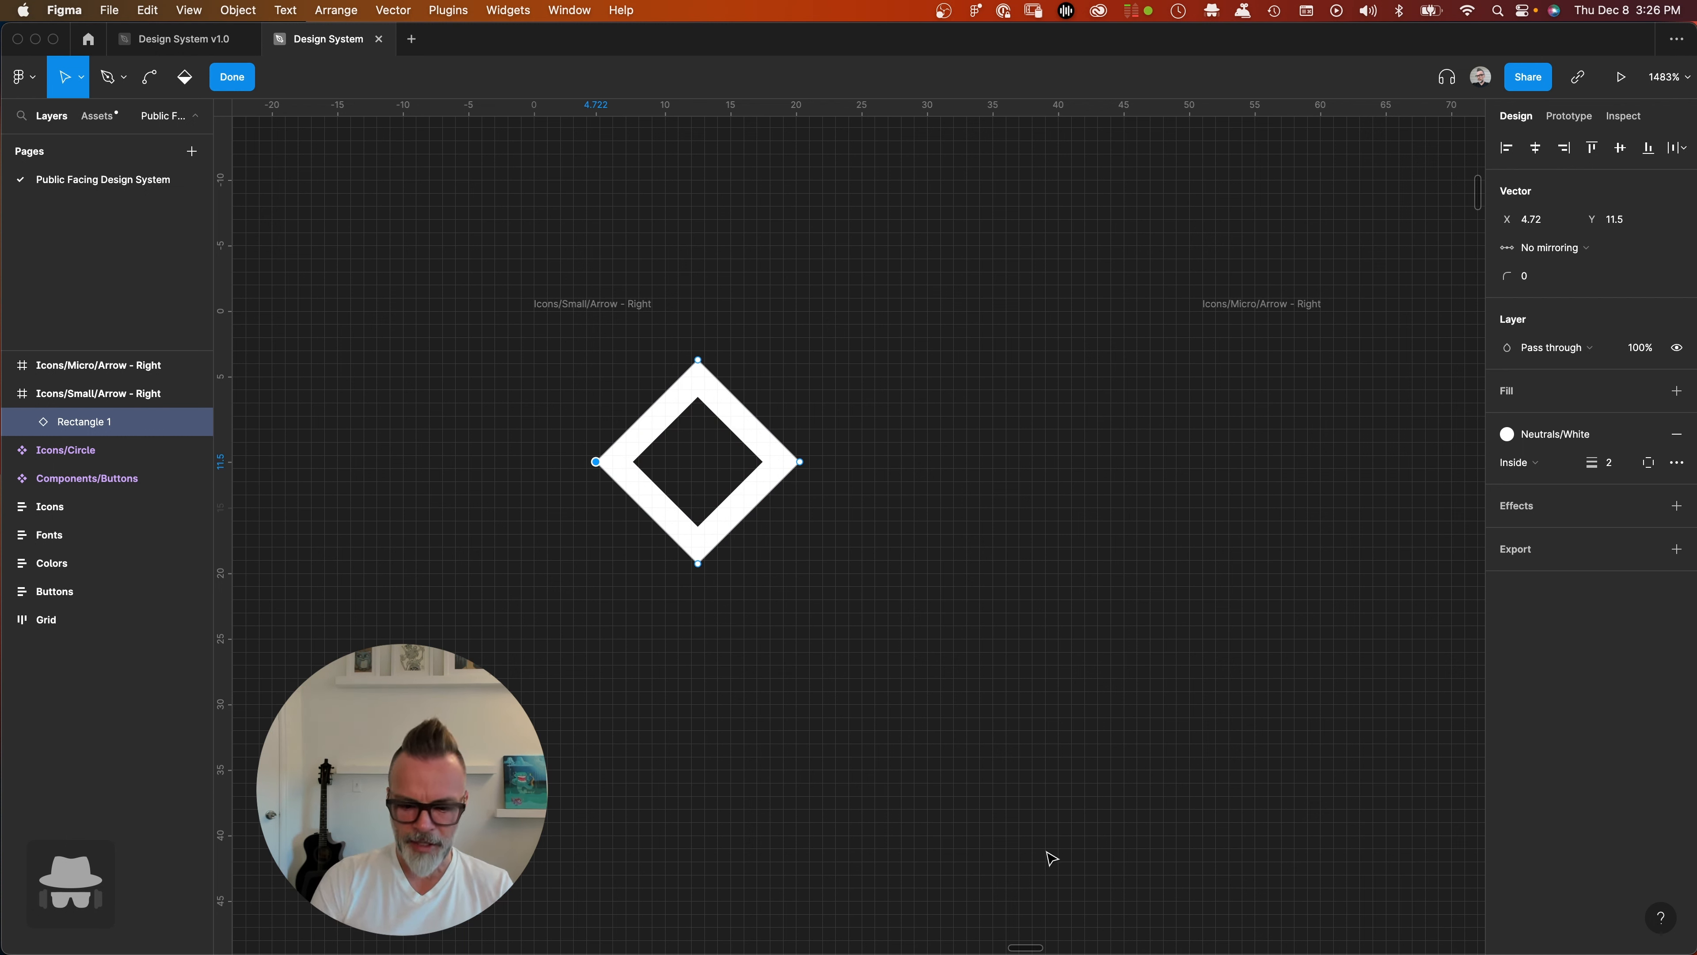
pyautogui.press('BackSpace')
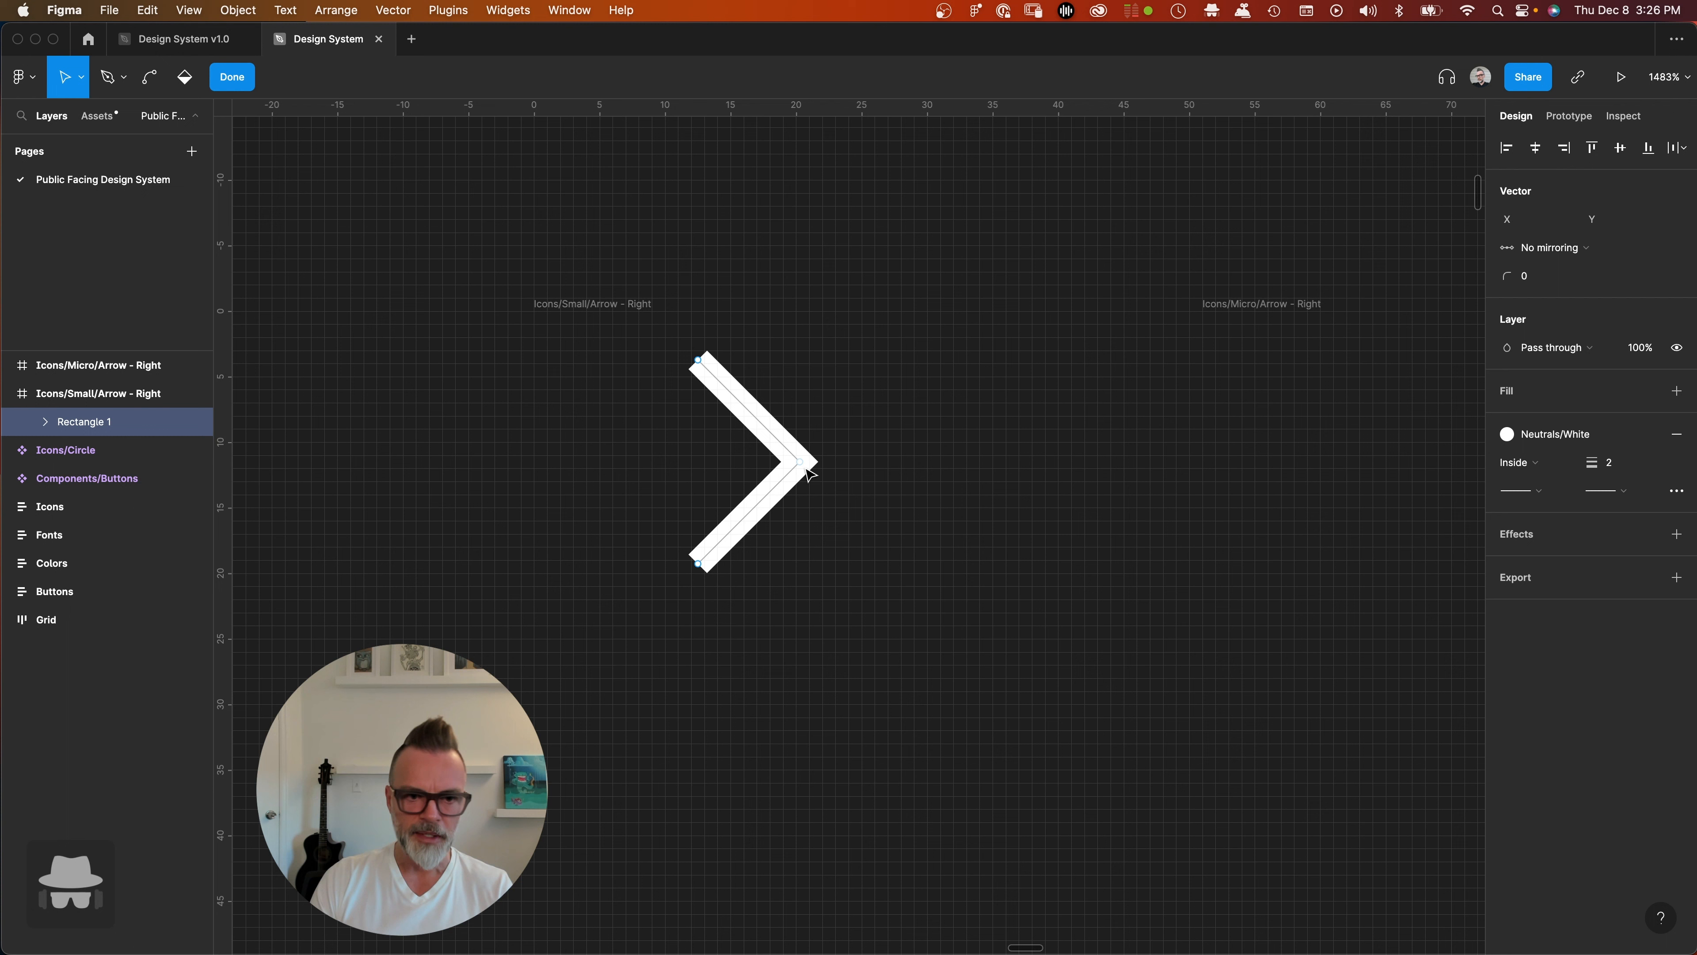
pyautogui.press('super+z')
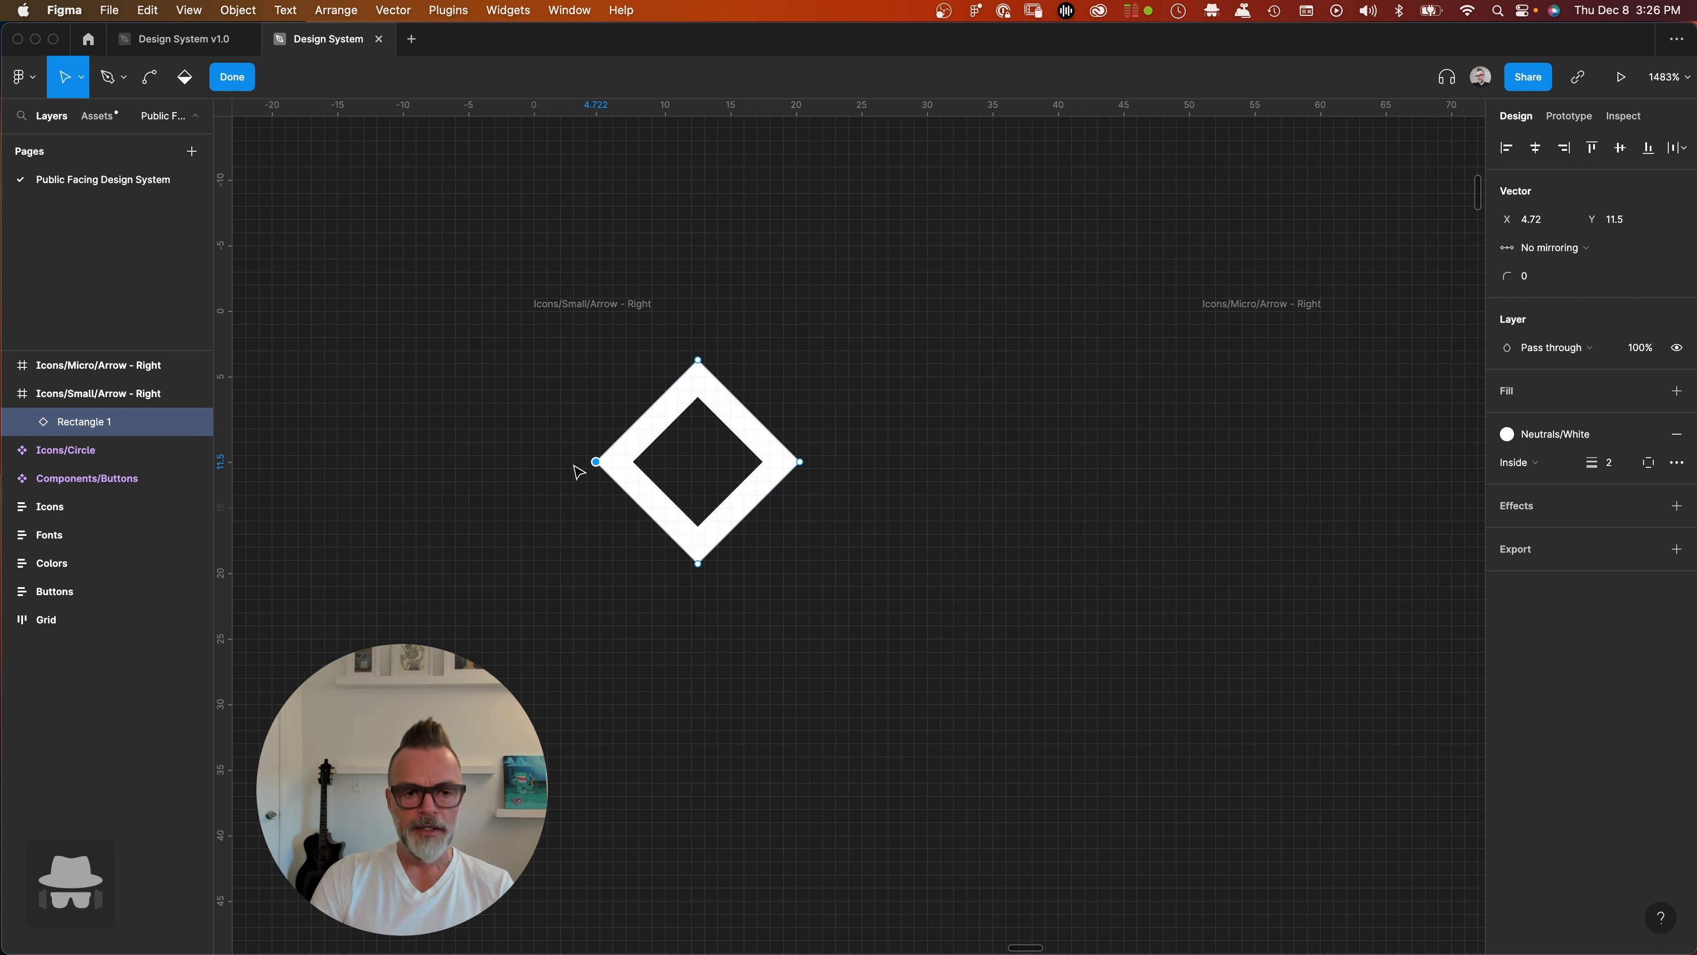
# - Delete the diamond's left anchor point leaving an open chevron, and move the chevron's tip to X 17, Y 11.5
pyautogui.press('BackSpace')
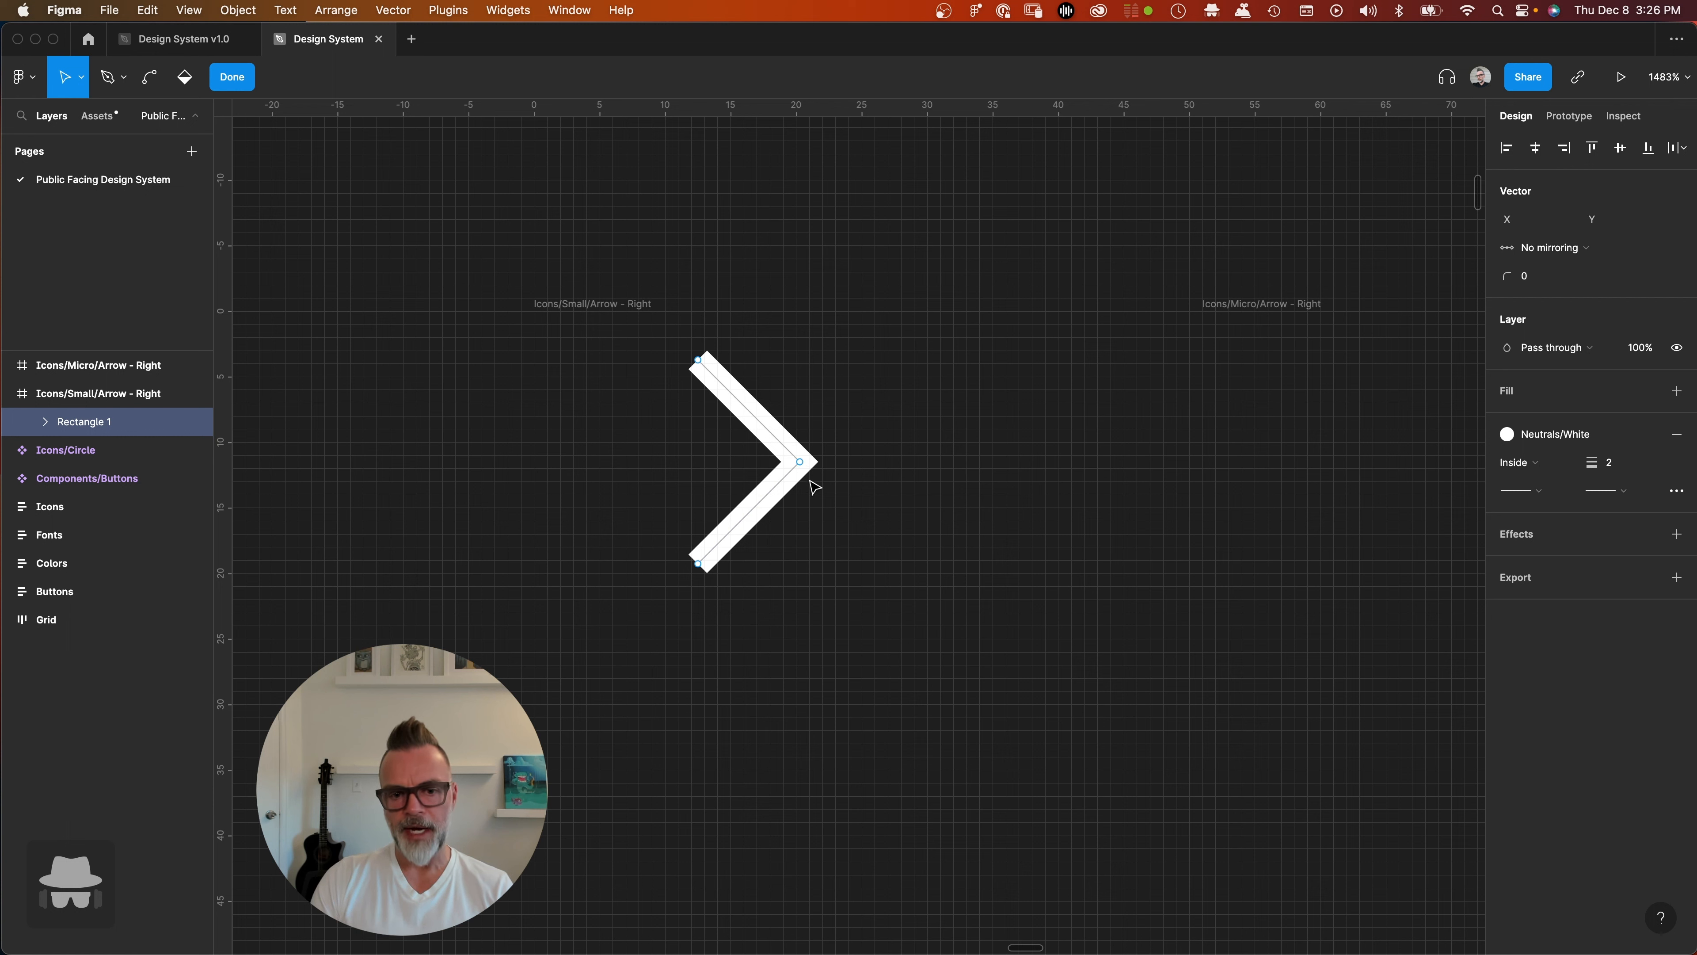
pyautogui.moveTo(800, 461); pyautogui.dragTo(746, 463)
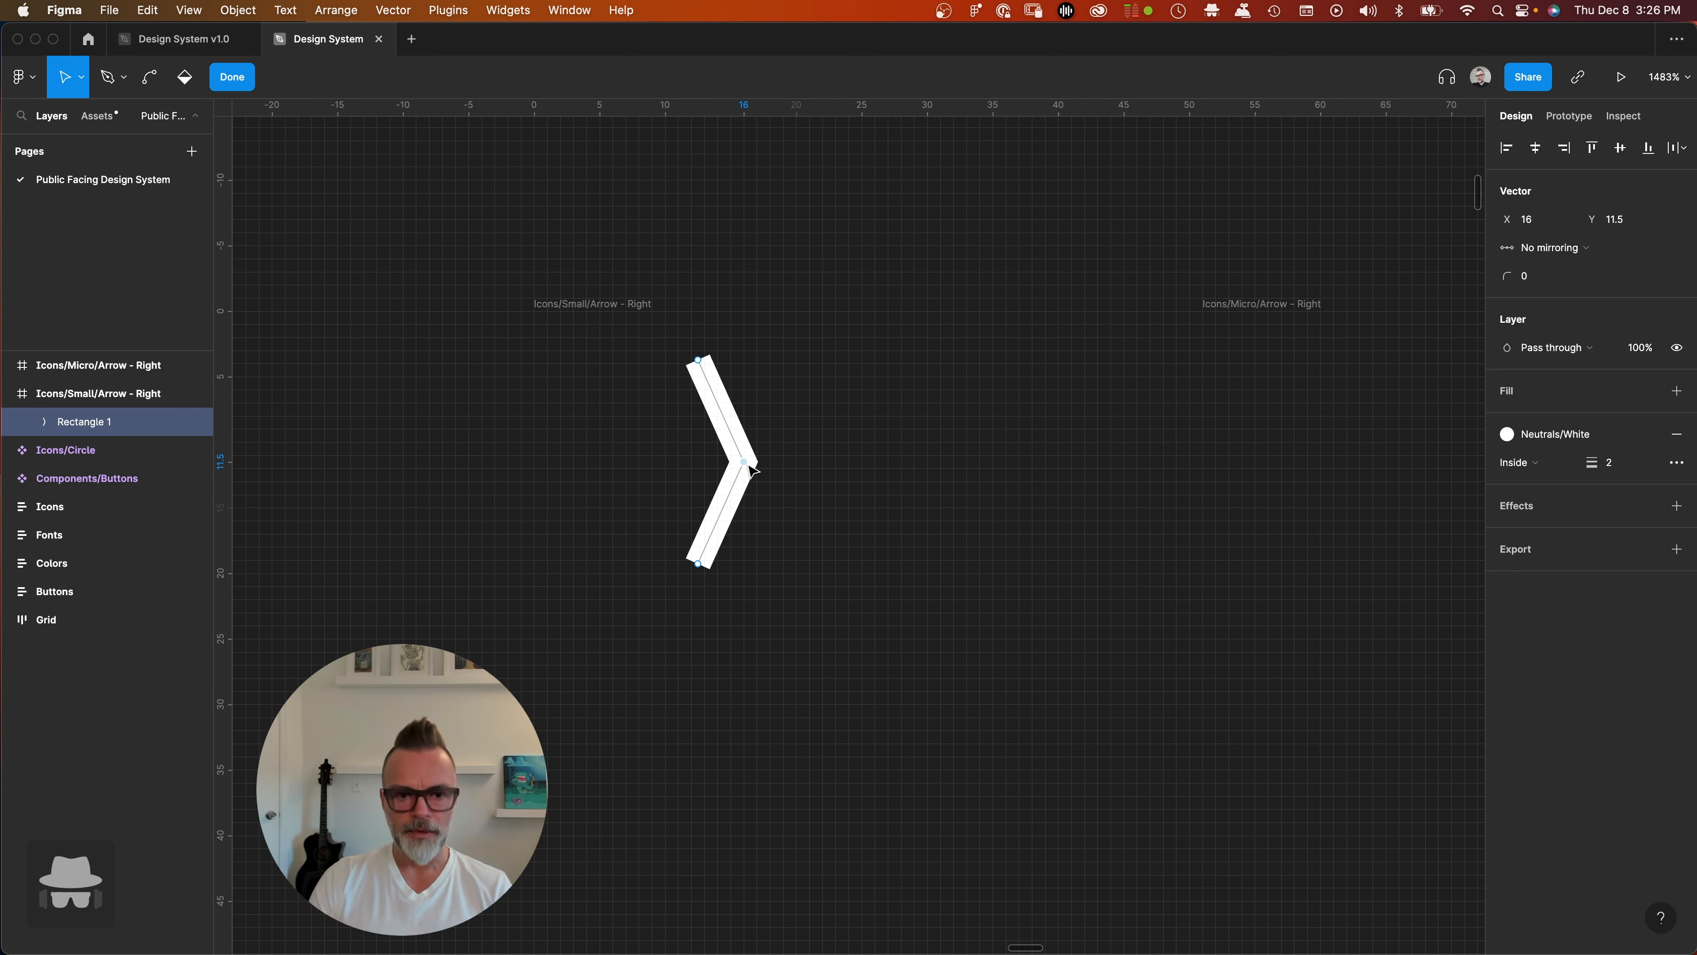
pyautogui.moveTo(747, 463); pyautogui.dragTo(759, 462)
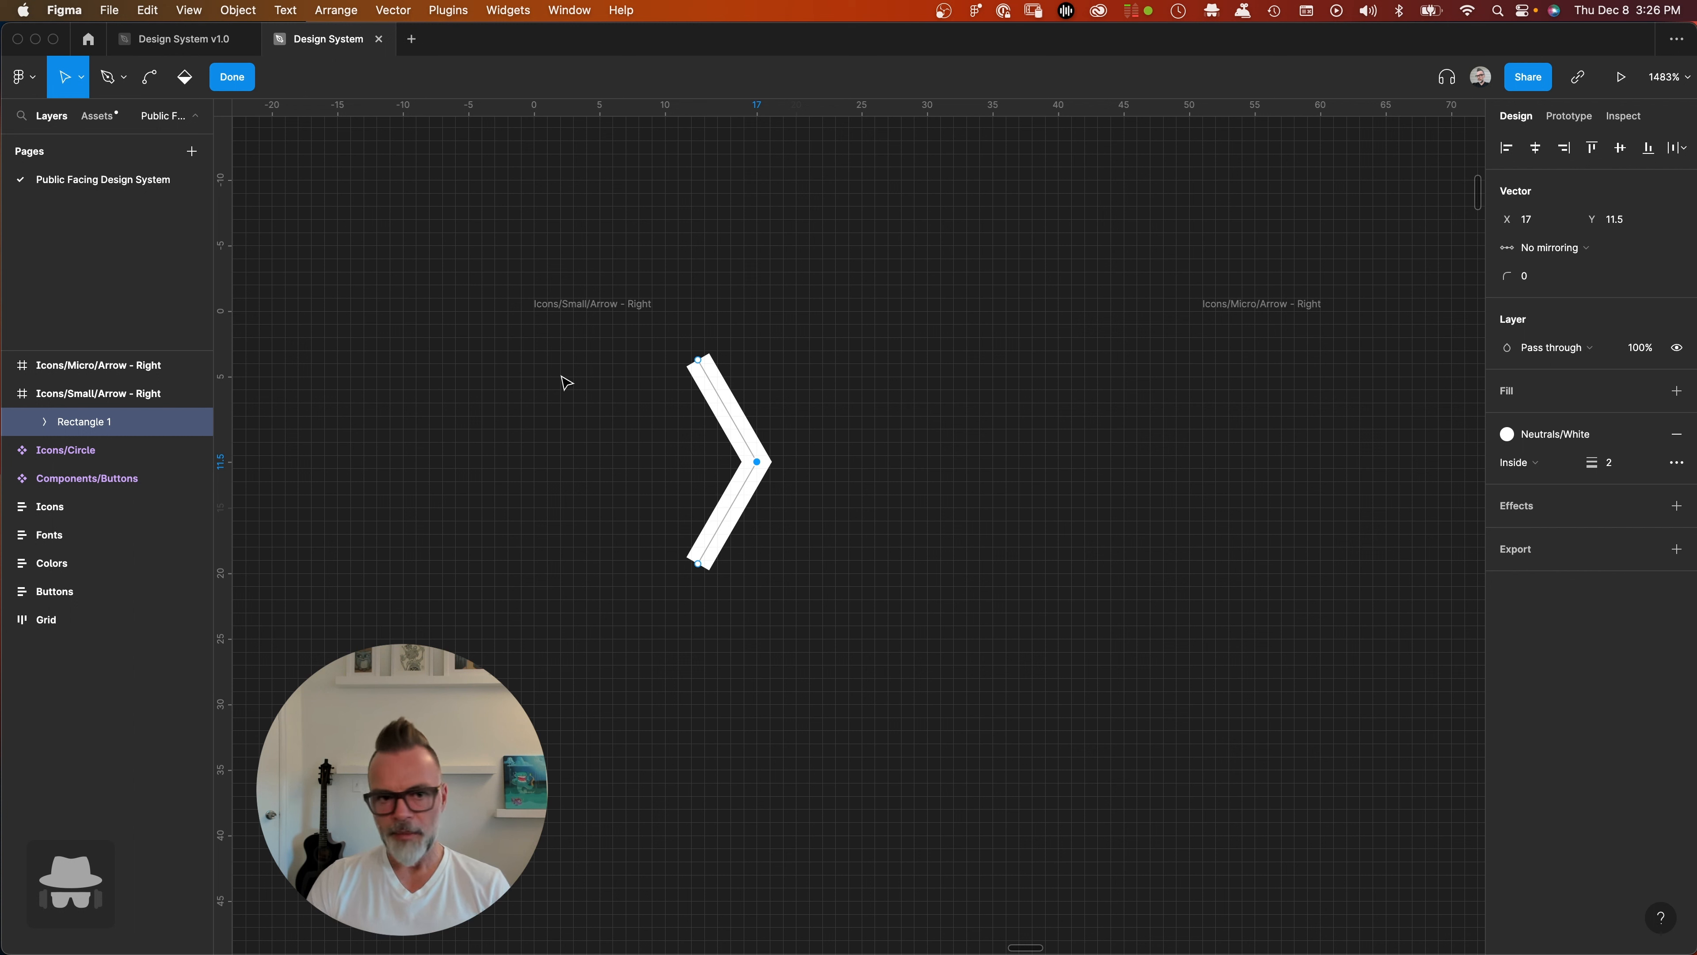
# - Try a stroke thickness of 3 on the chevron and set it back to 2
pyautogui.click(1616, 468)
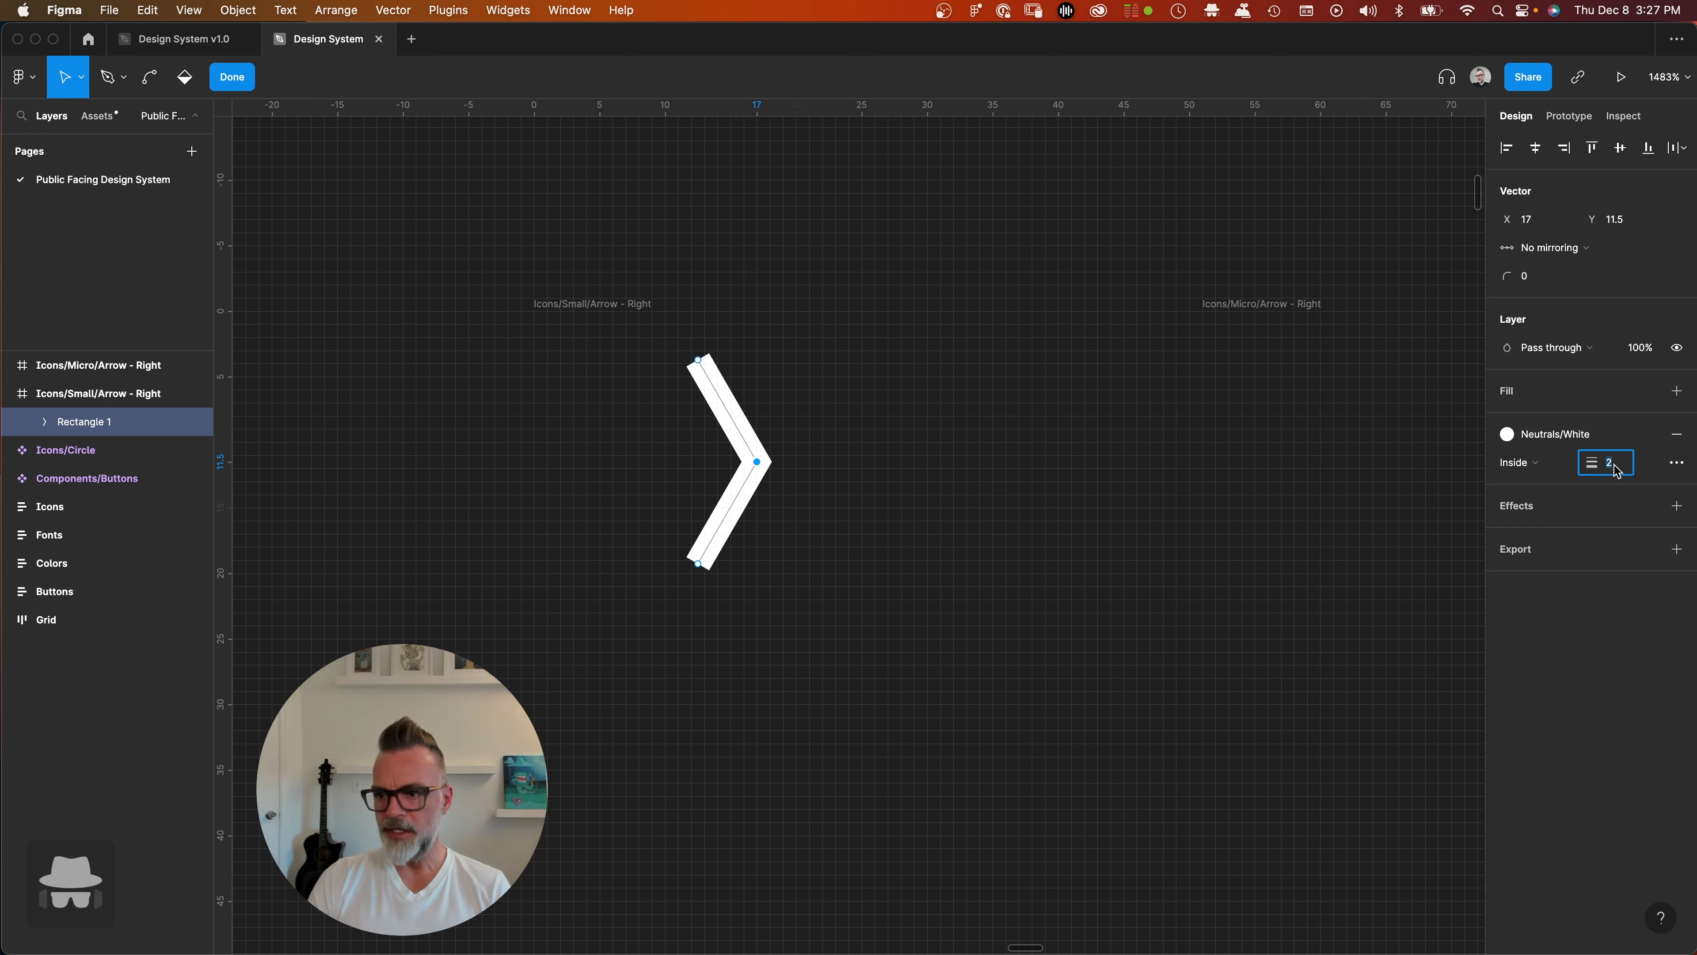
pyautogui.write('3')
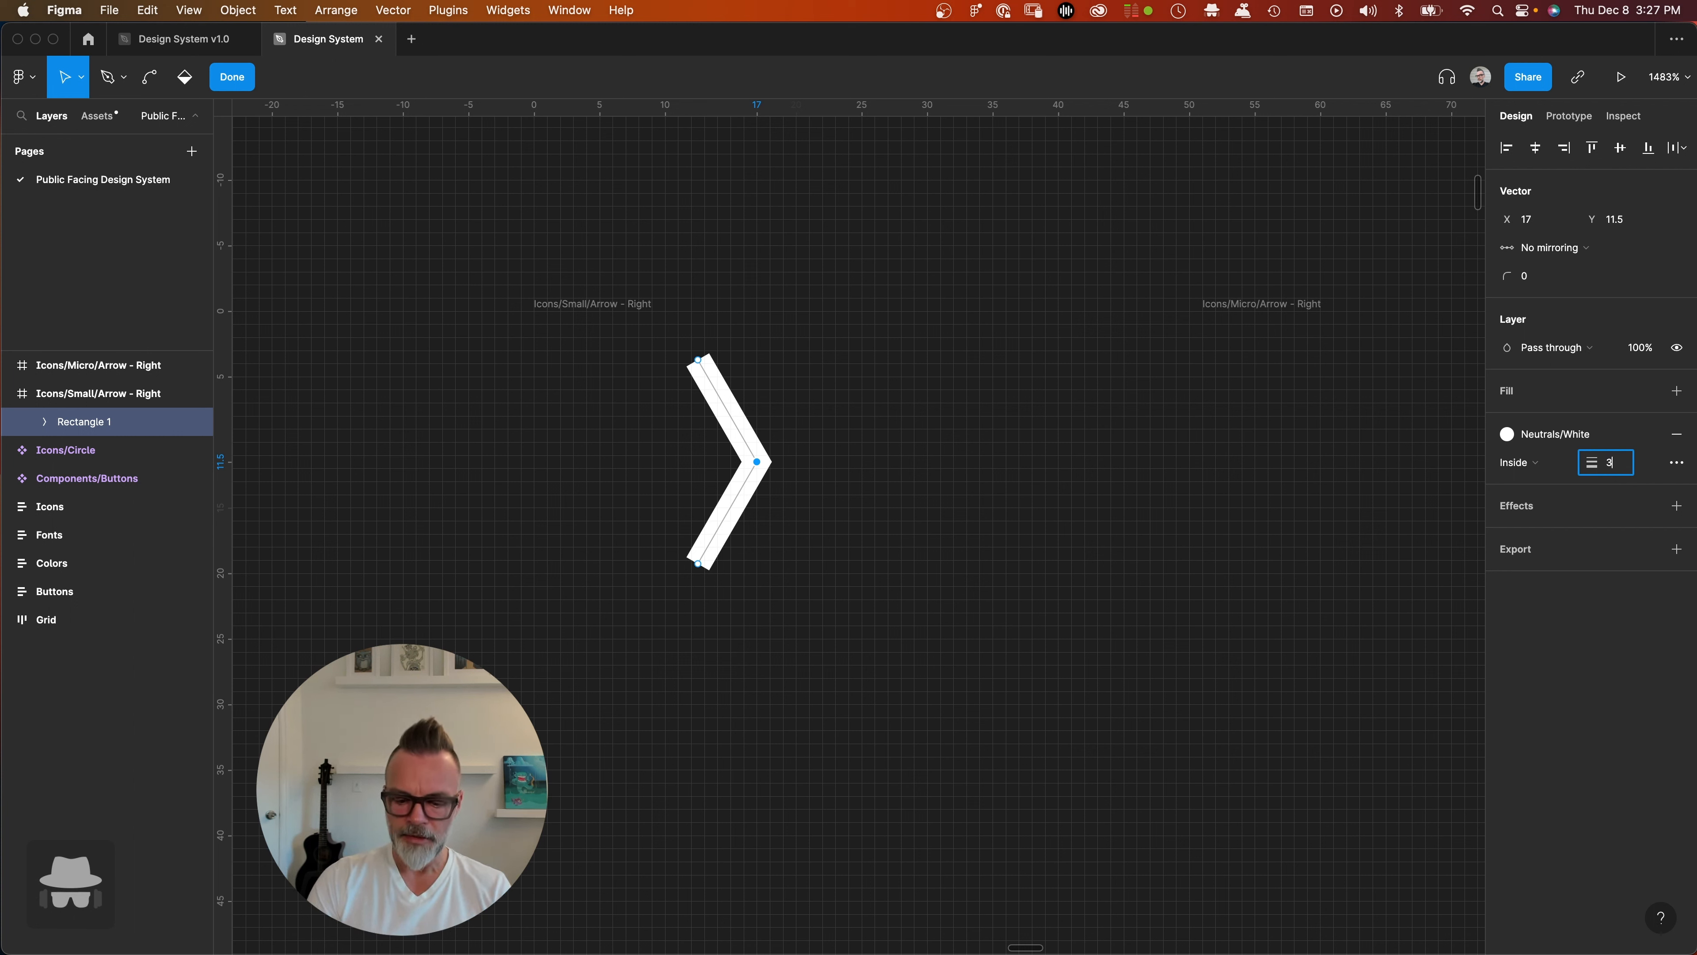
pyautogui.press('Return')
pyautogui.click(1621, 462)
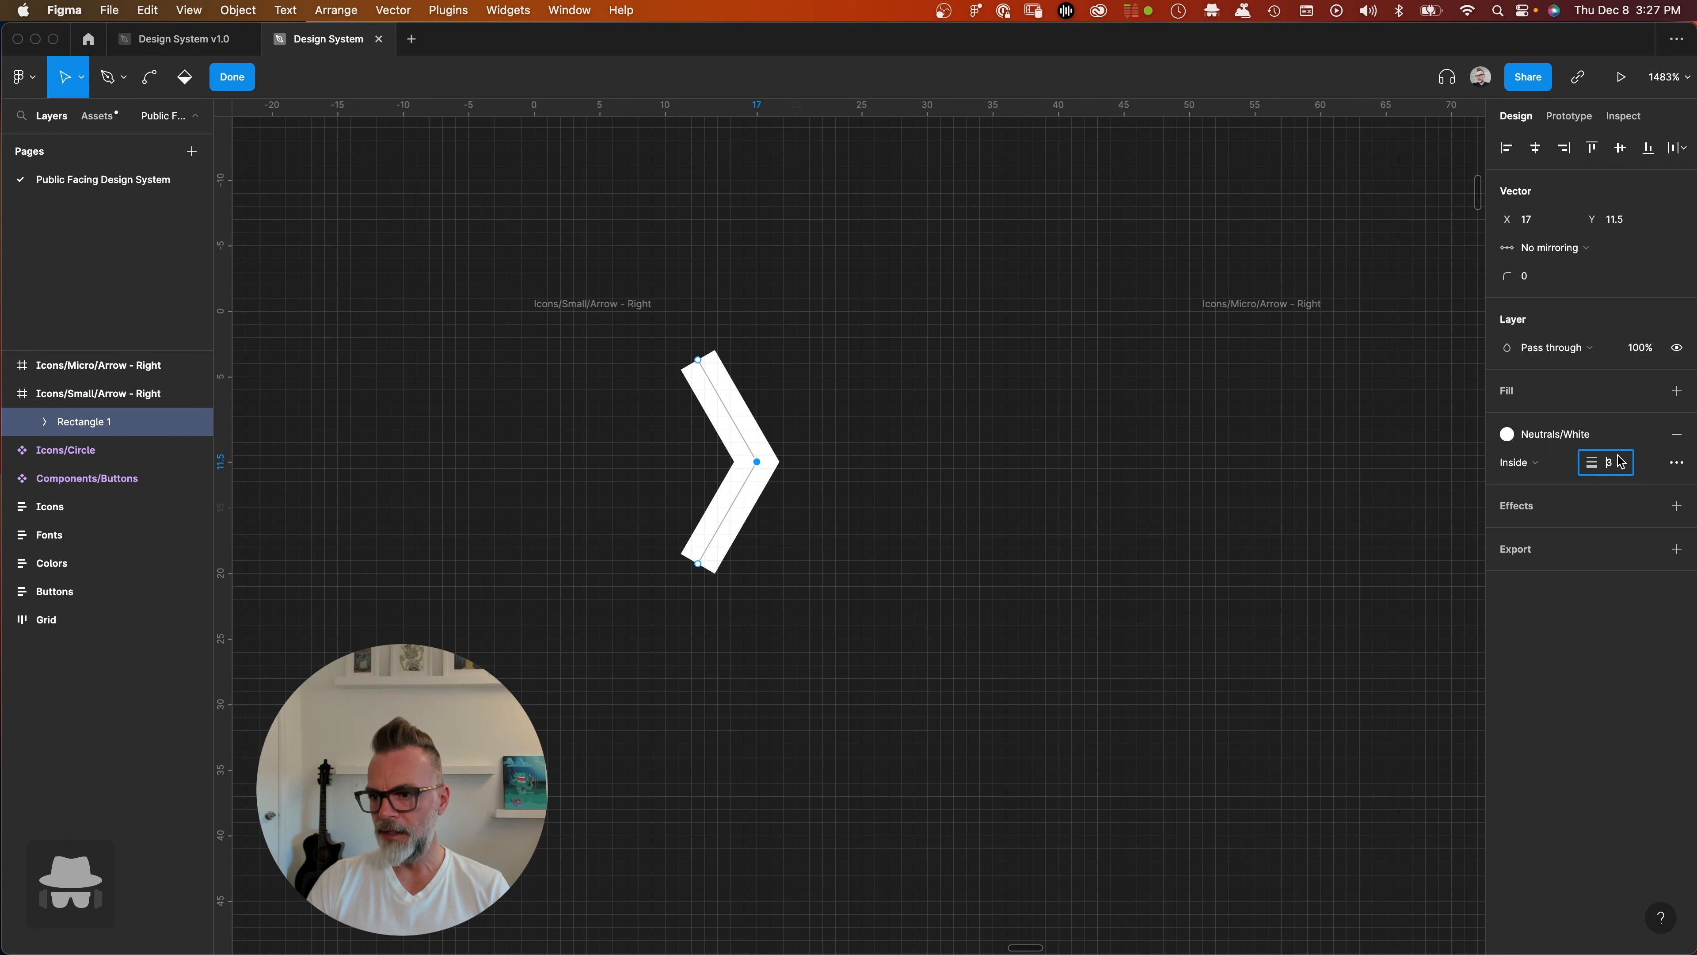
pyautogui.press('BackSpace')
pyautogui.write('2')
pyautogui.press('Return')
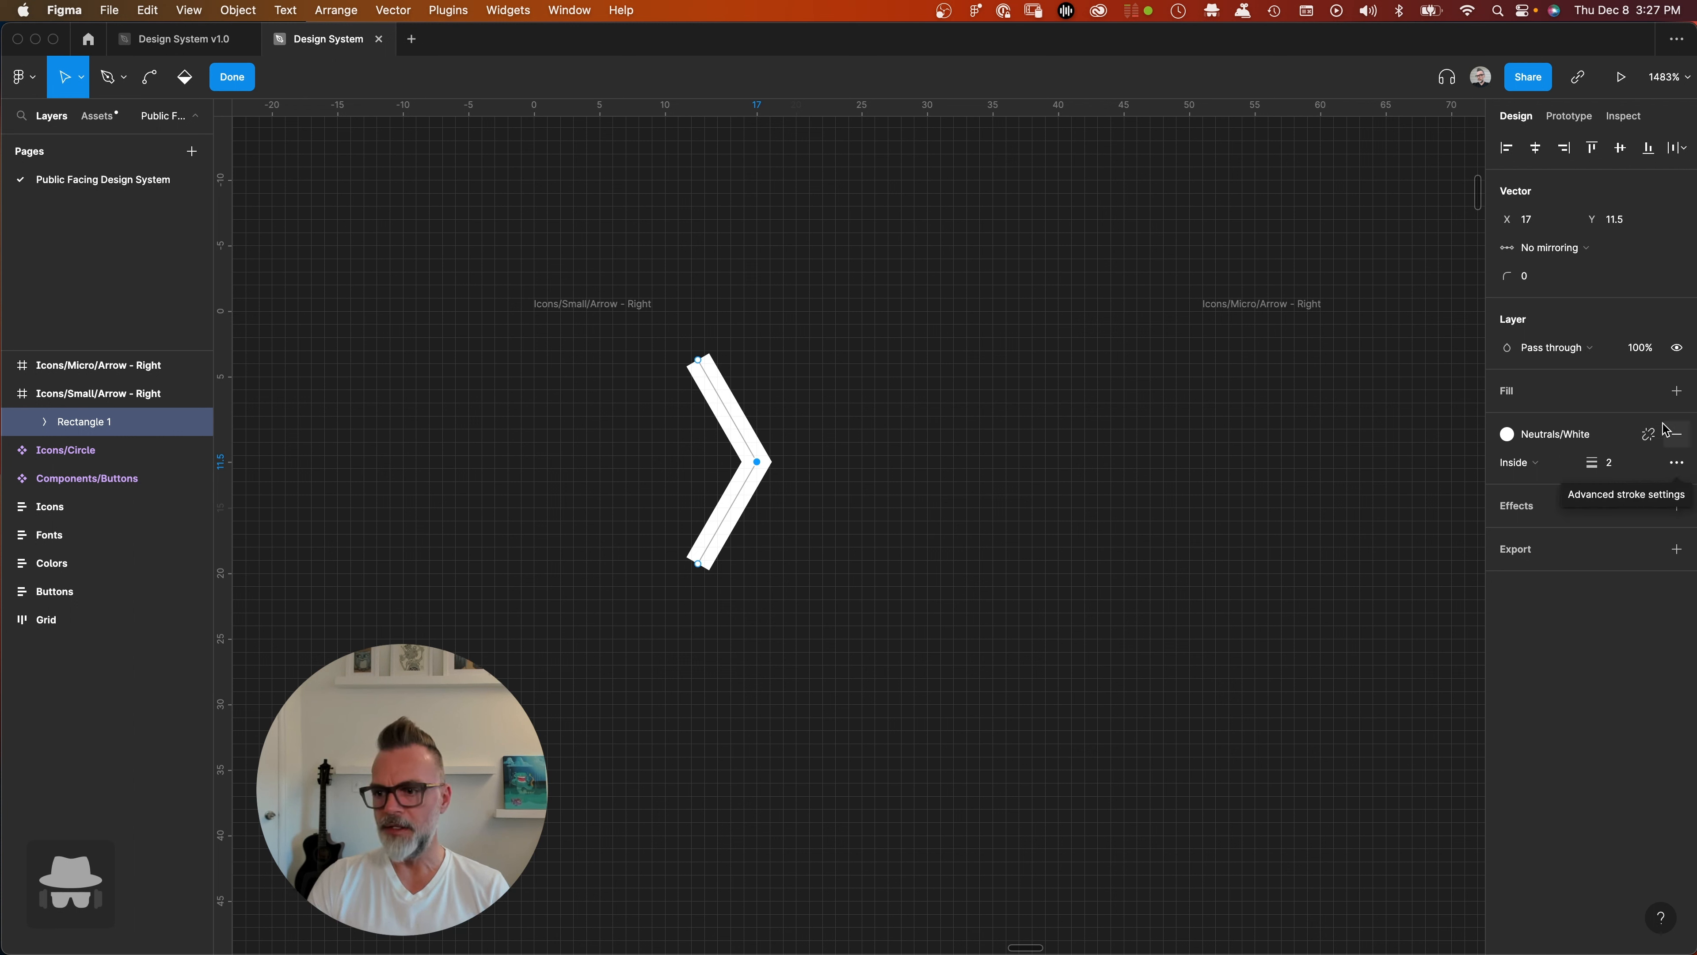
# - Compare the Inside and Center stroke positions on the chevron and set it to Center
pyautogui.click(1527, 462)
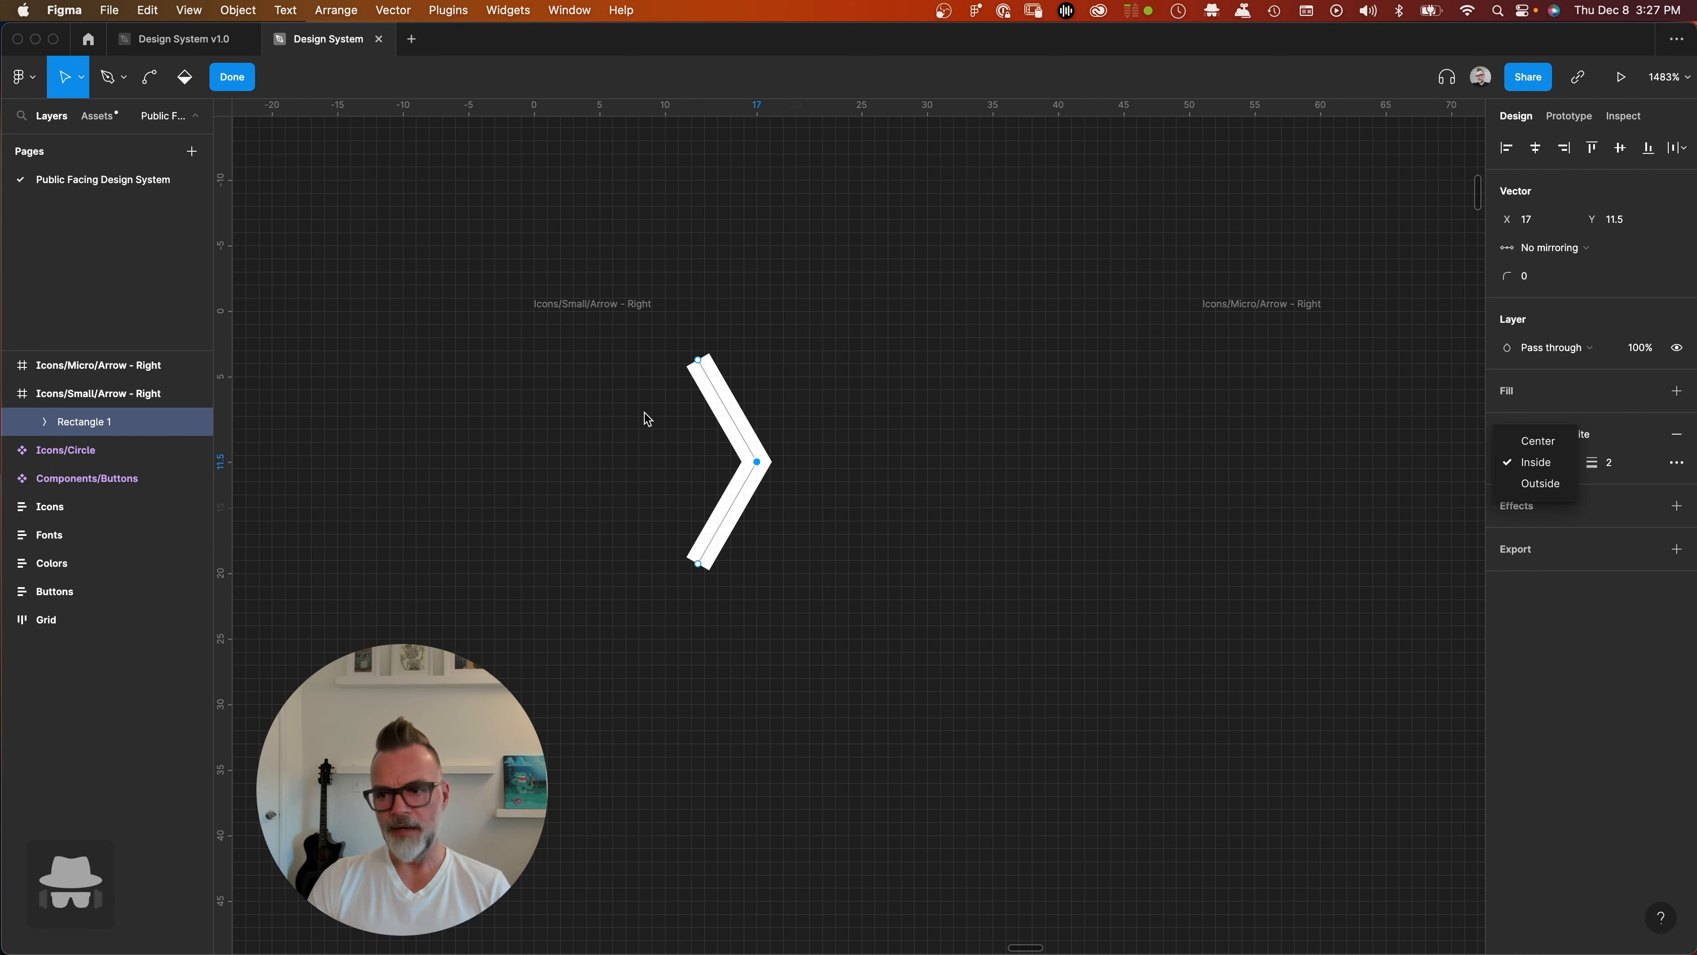
pyautogui.click(1535, 439)
pyautogui.click(1536, 462)
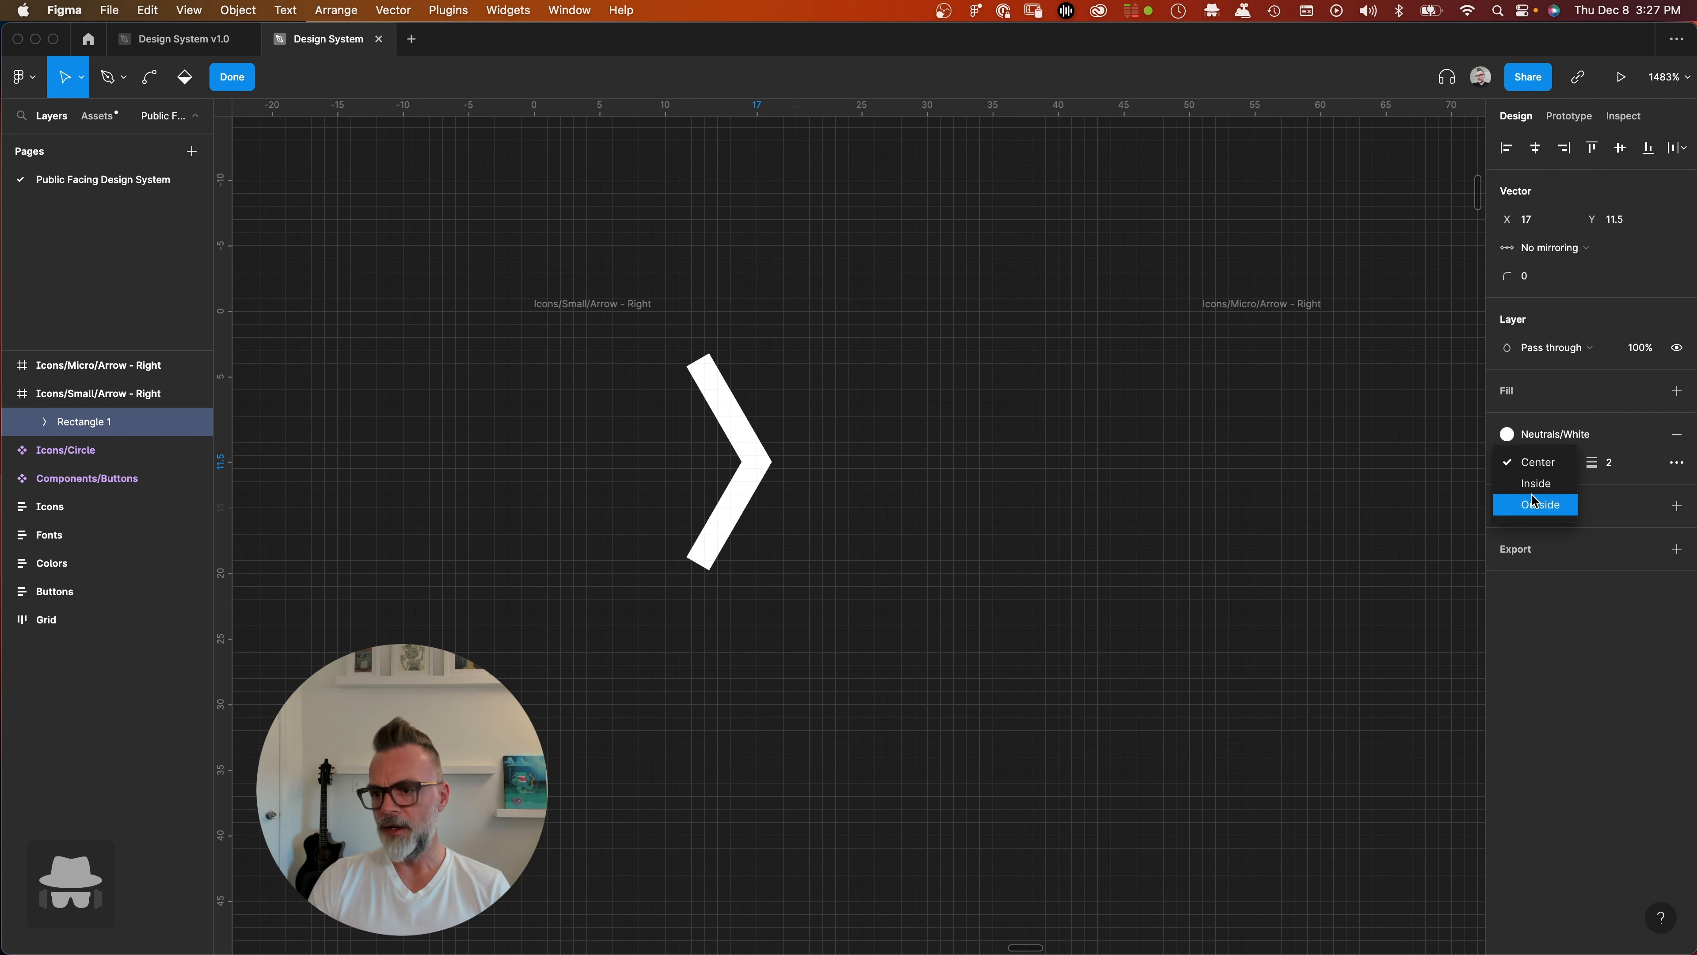
pyautogui.click(1536, 483)
pyautogui.click(1536, 462)
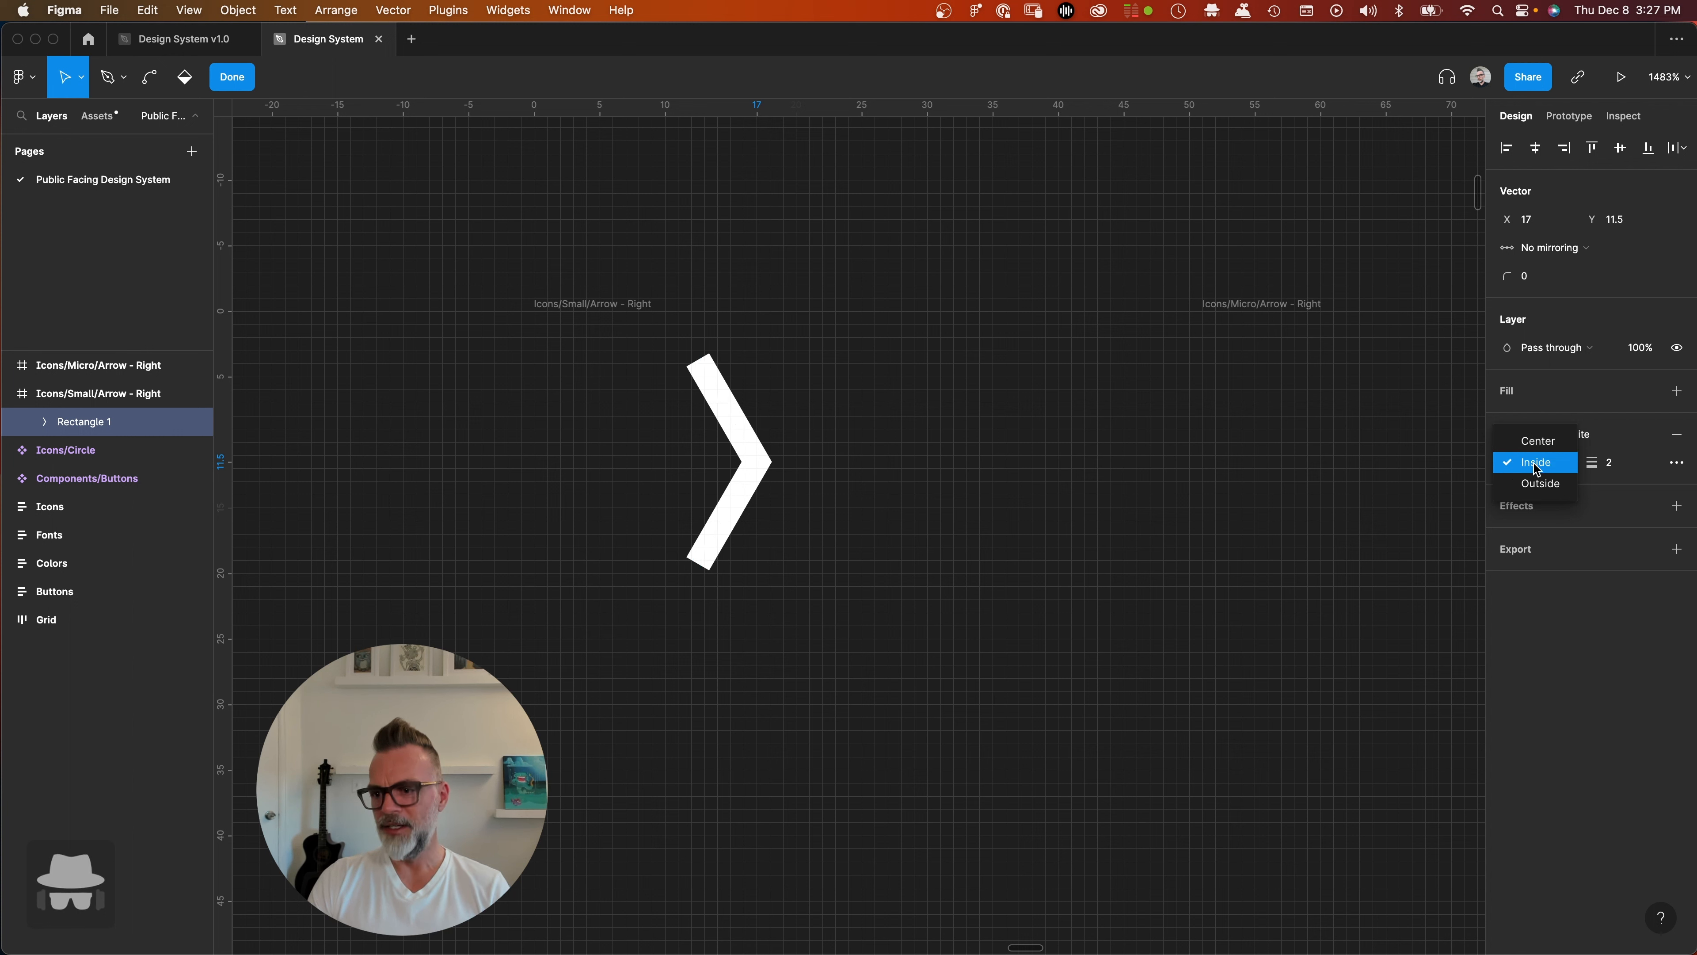
pyautogui.click(1536, 440)
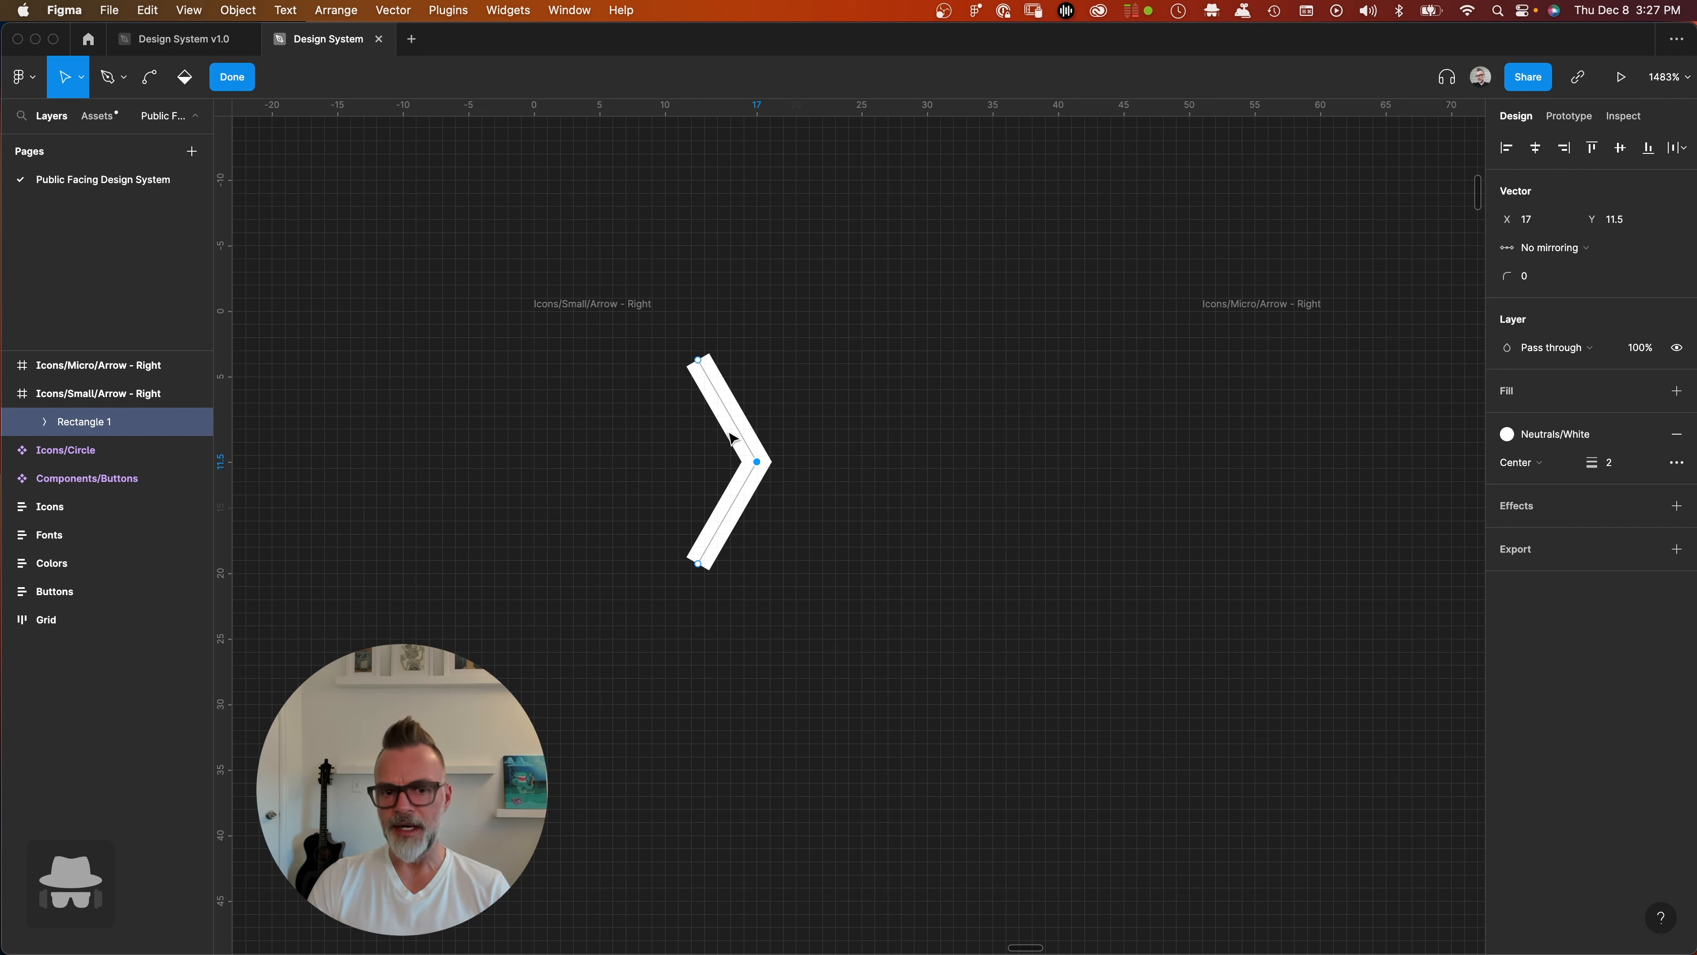
# - Compare the round, bevel and miter joins on the chevron's stroke, keep the round join, and leave vector editing
pyautogui.click(1678, 463)
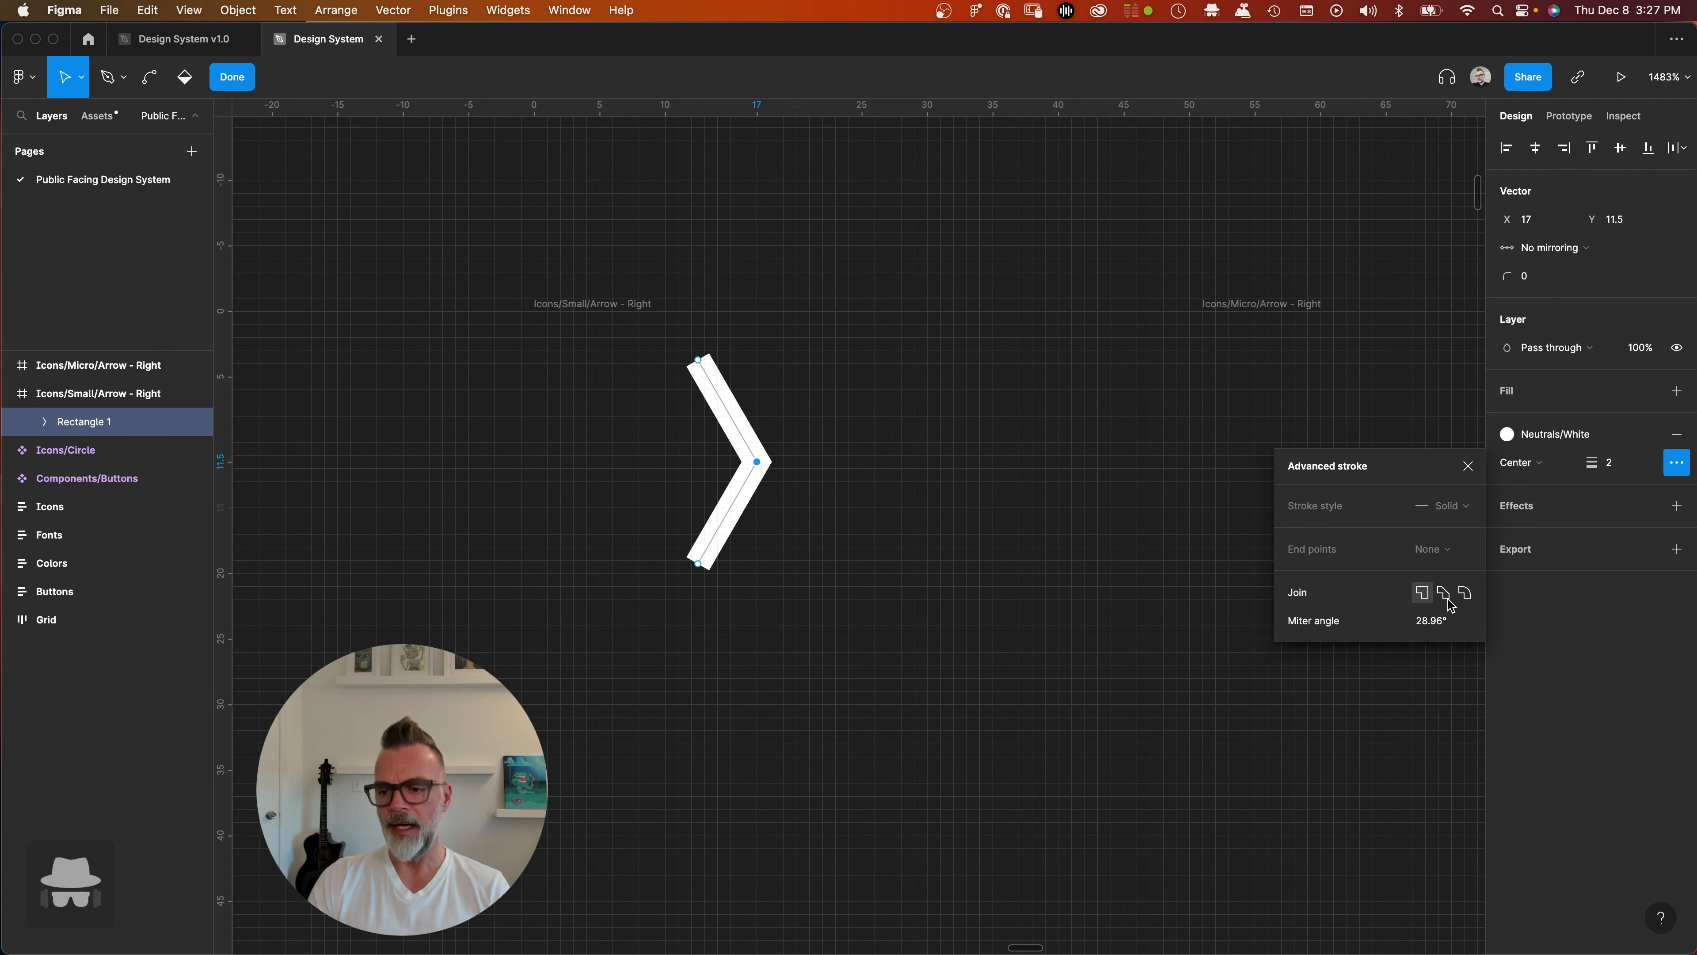
pyautogui.click(1465, 592)
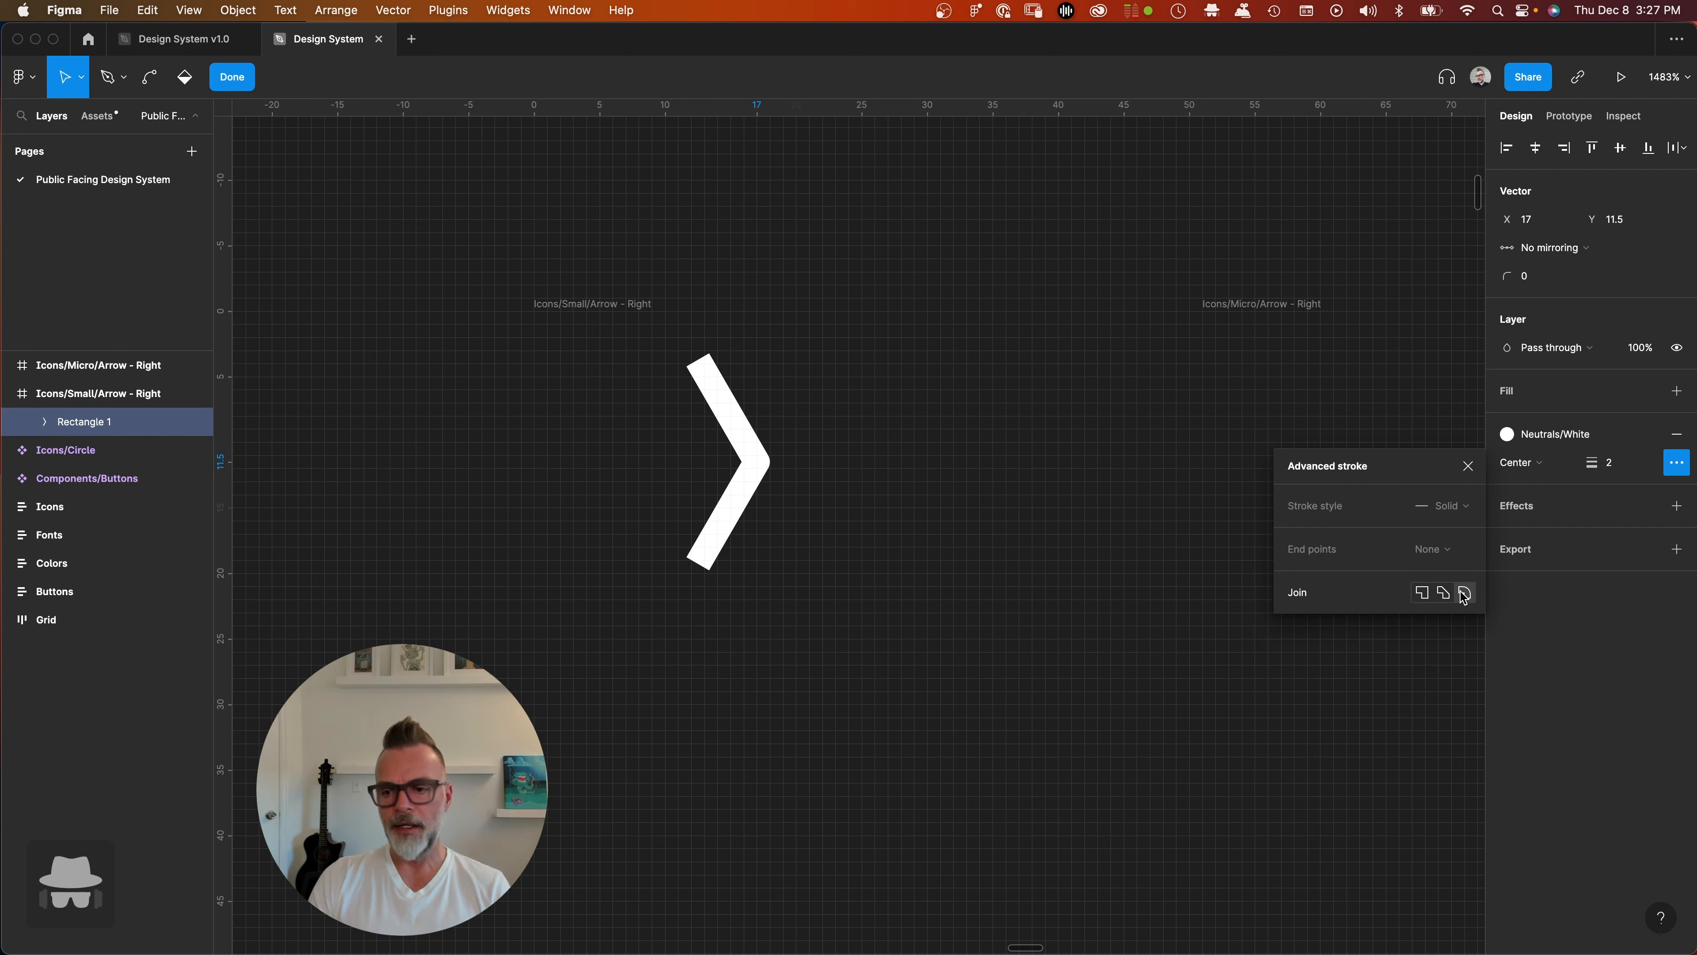
pyautogui.click(1444, 593)
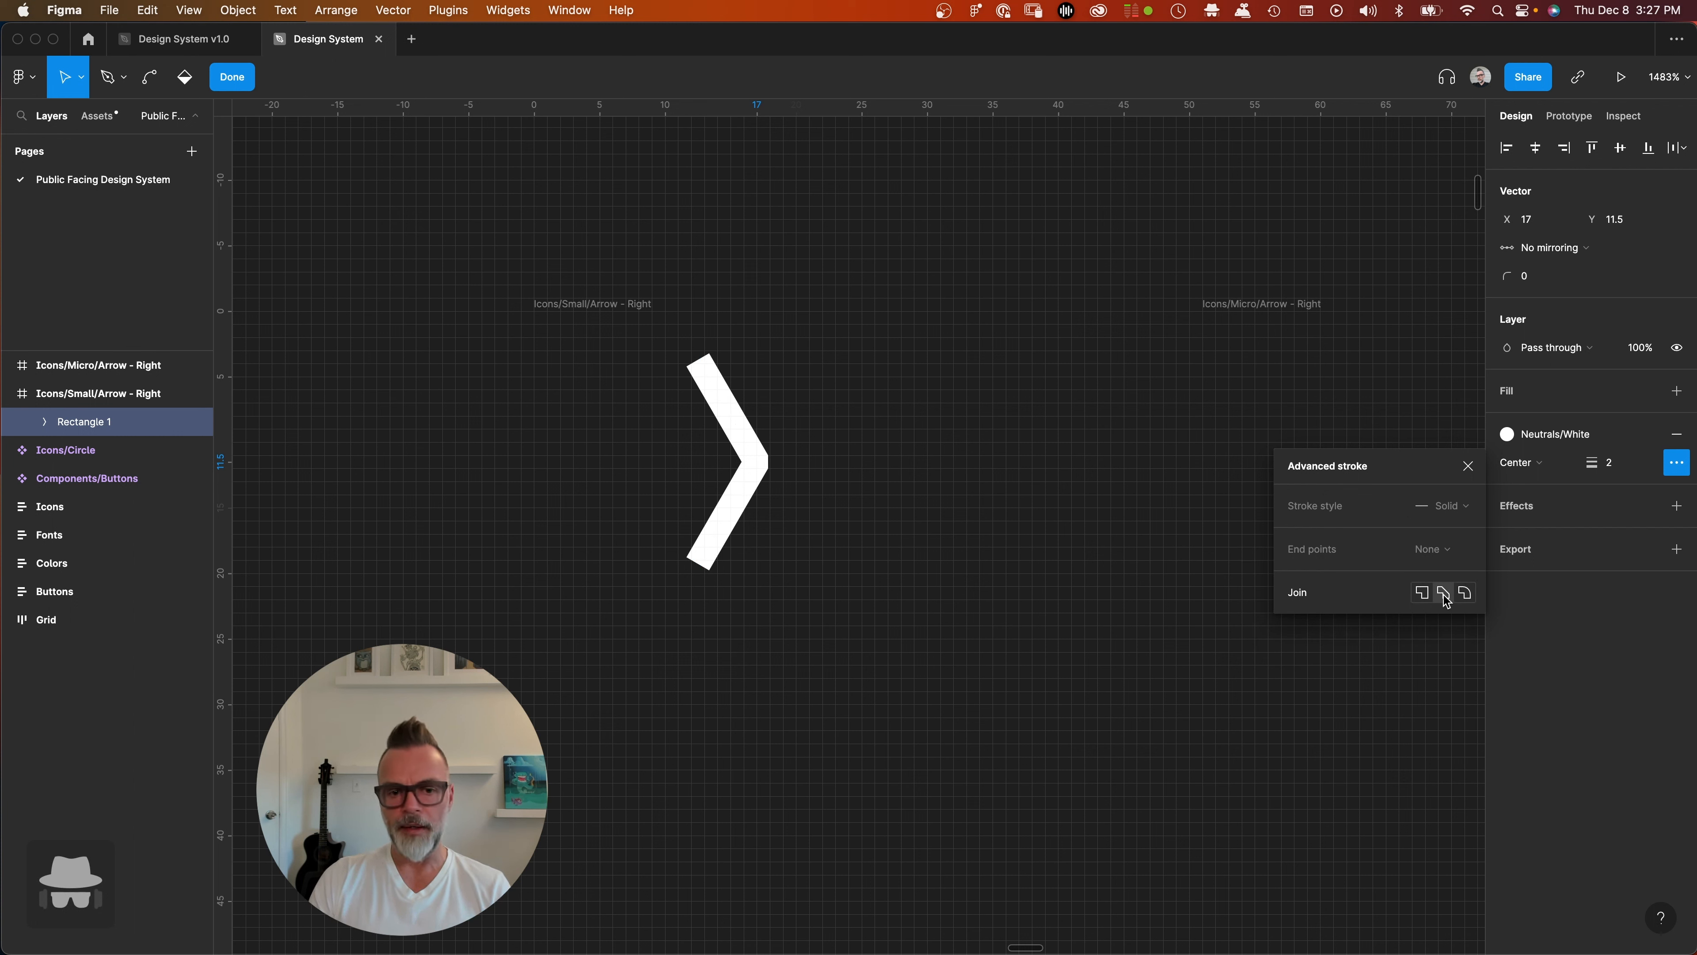
pyautogui.click(1422, 593)
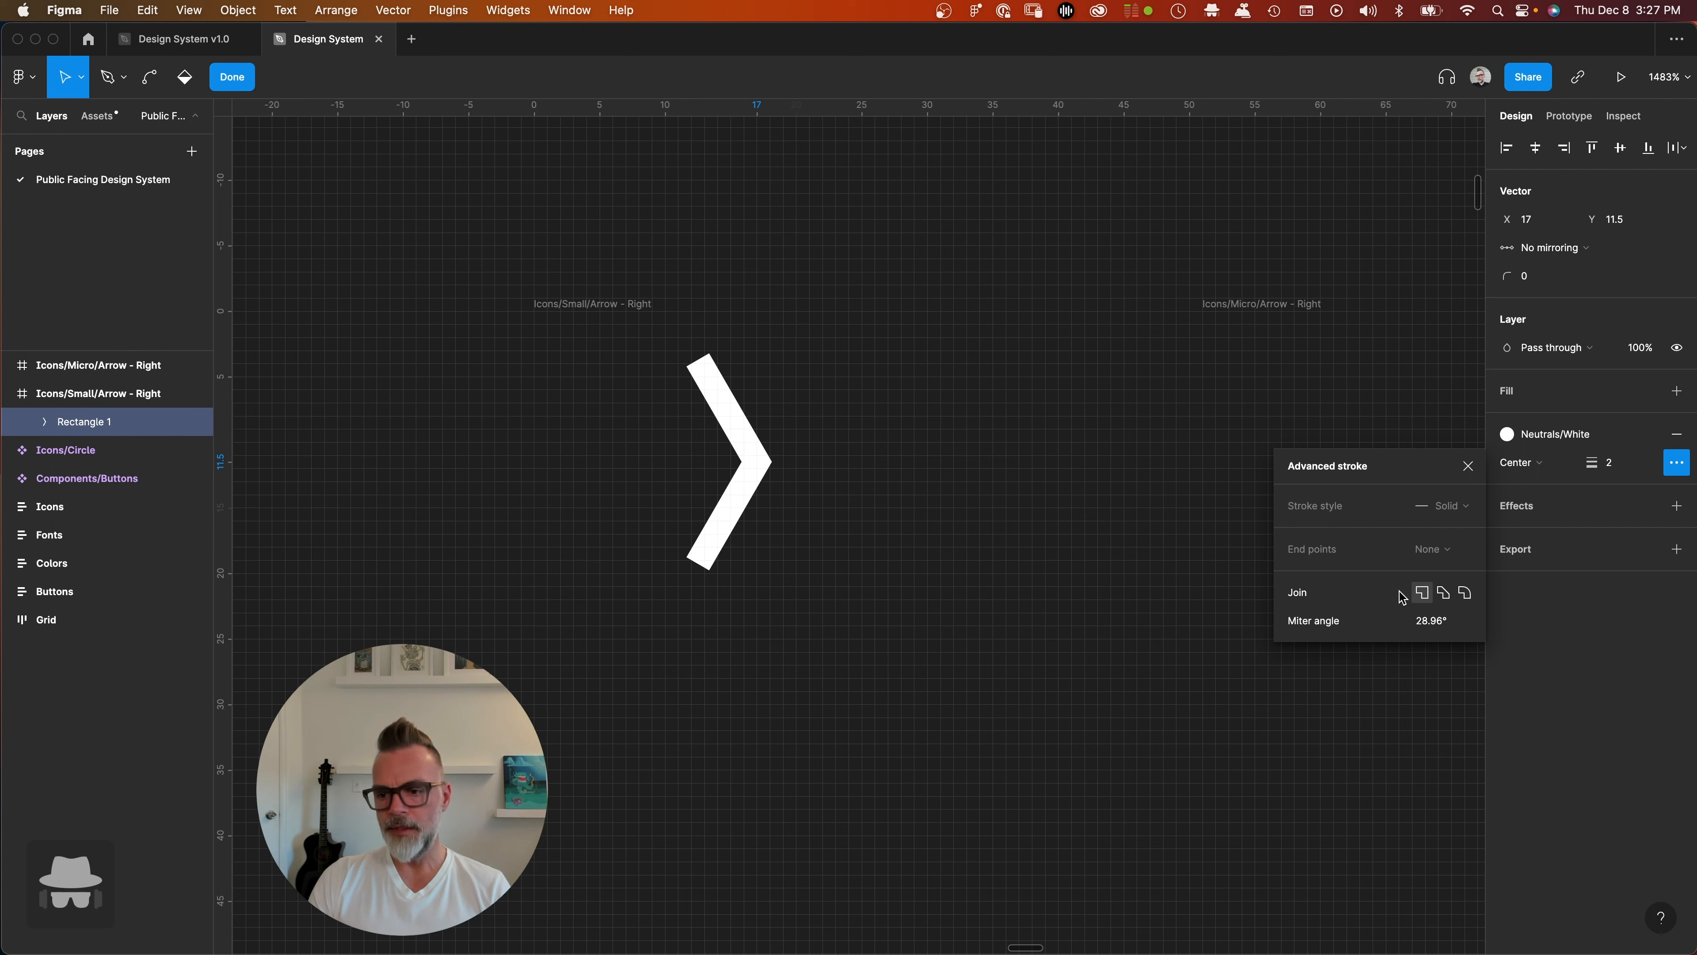
pyautogui.click(1465, 594)
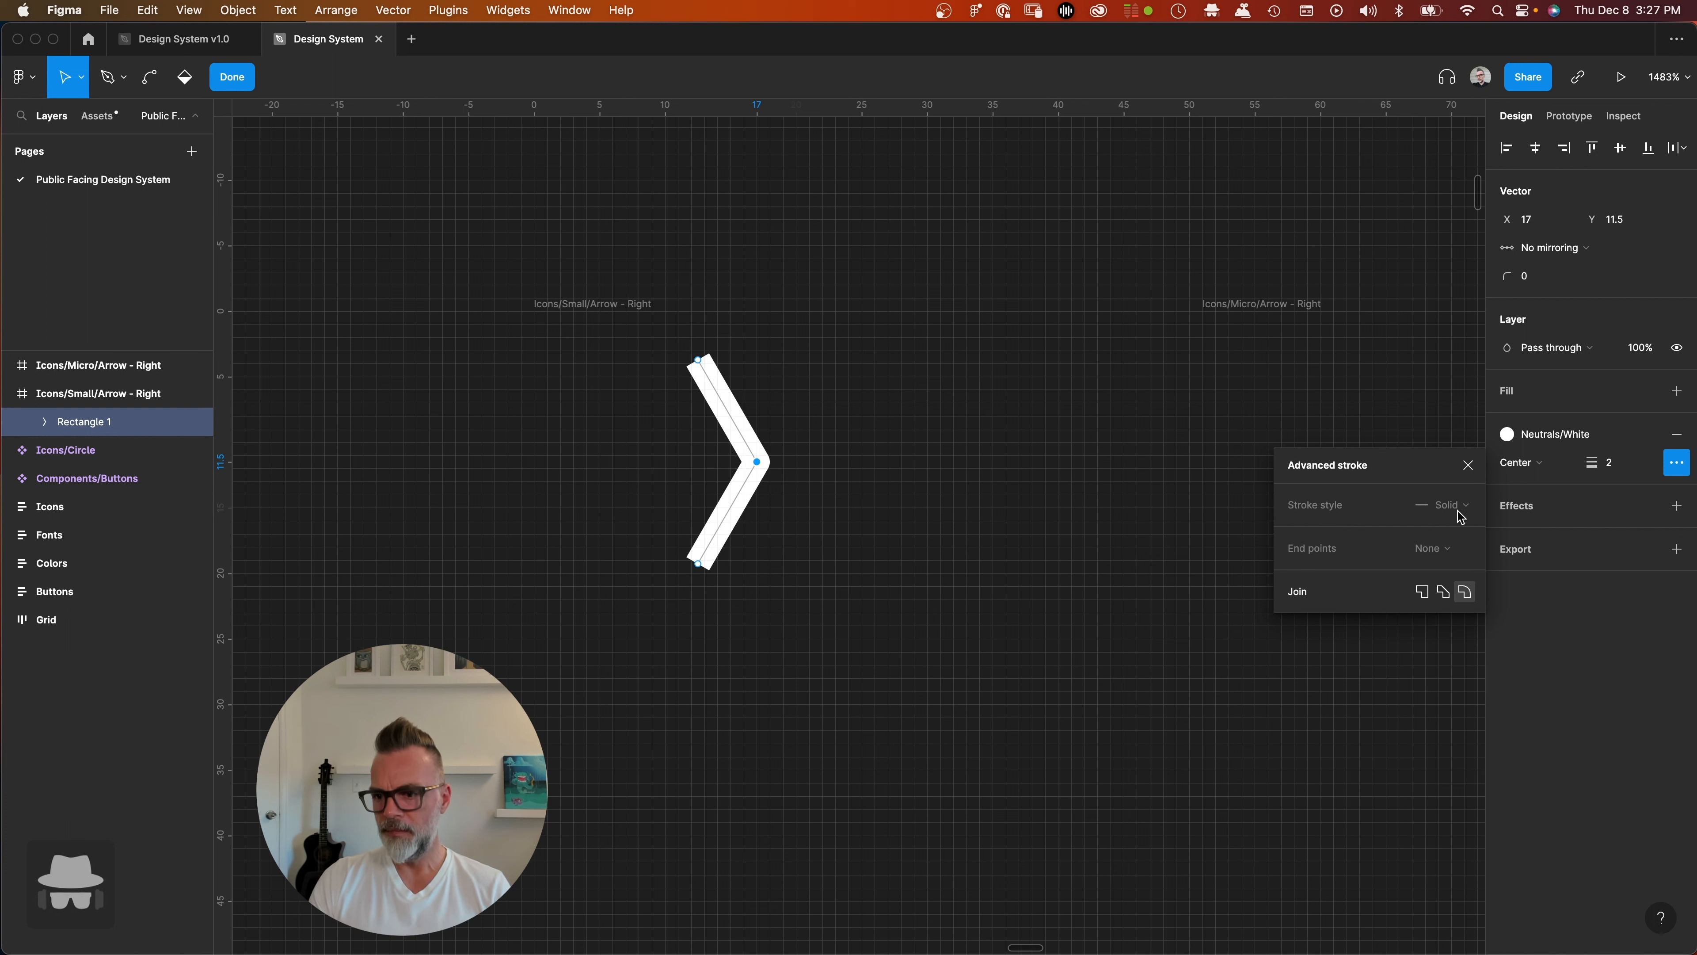
pyautogui.click(1096, 468)
pyautogui.press('Escape')
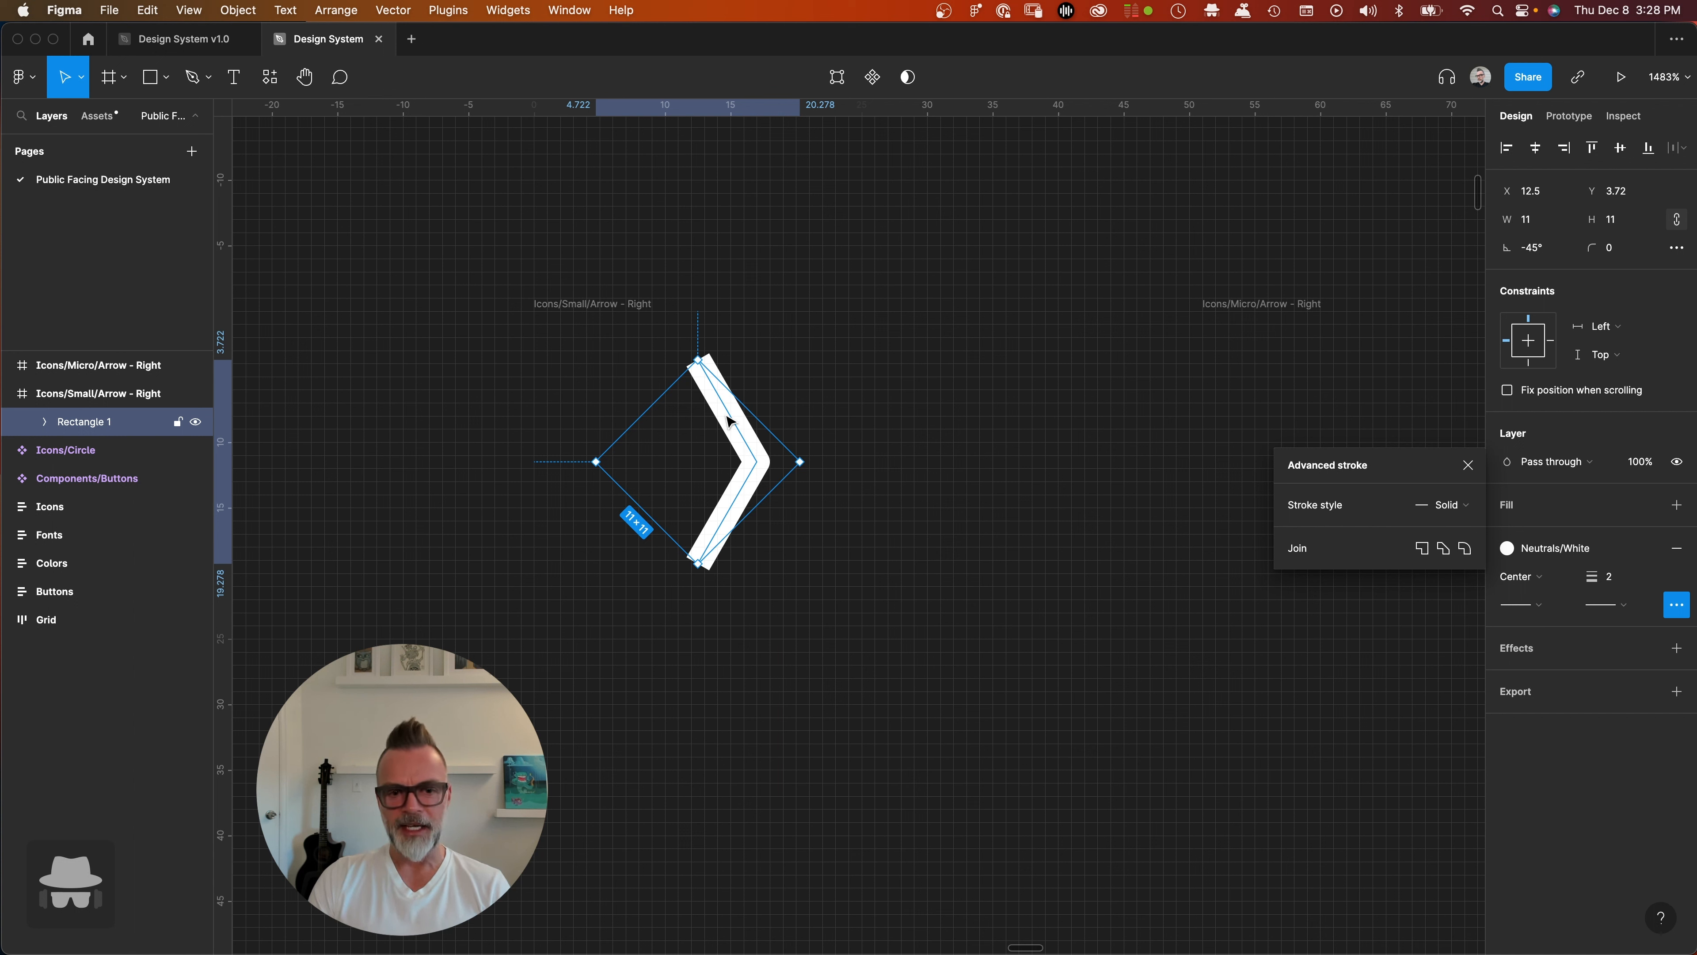
# - Flatten the chevron and set its stroke end points to Round
pyautogui.rightClick(758, 467)
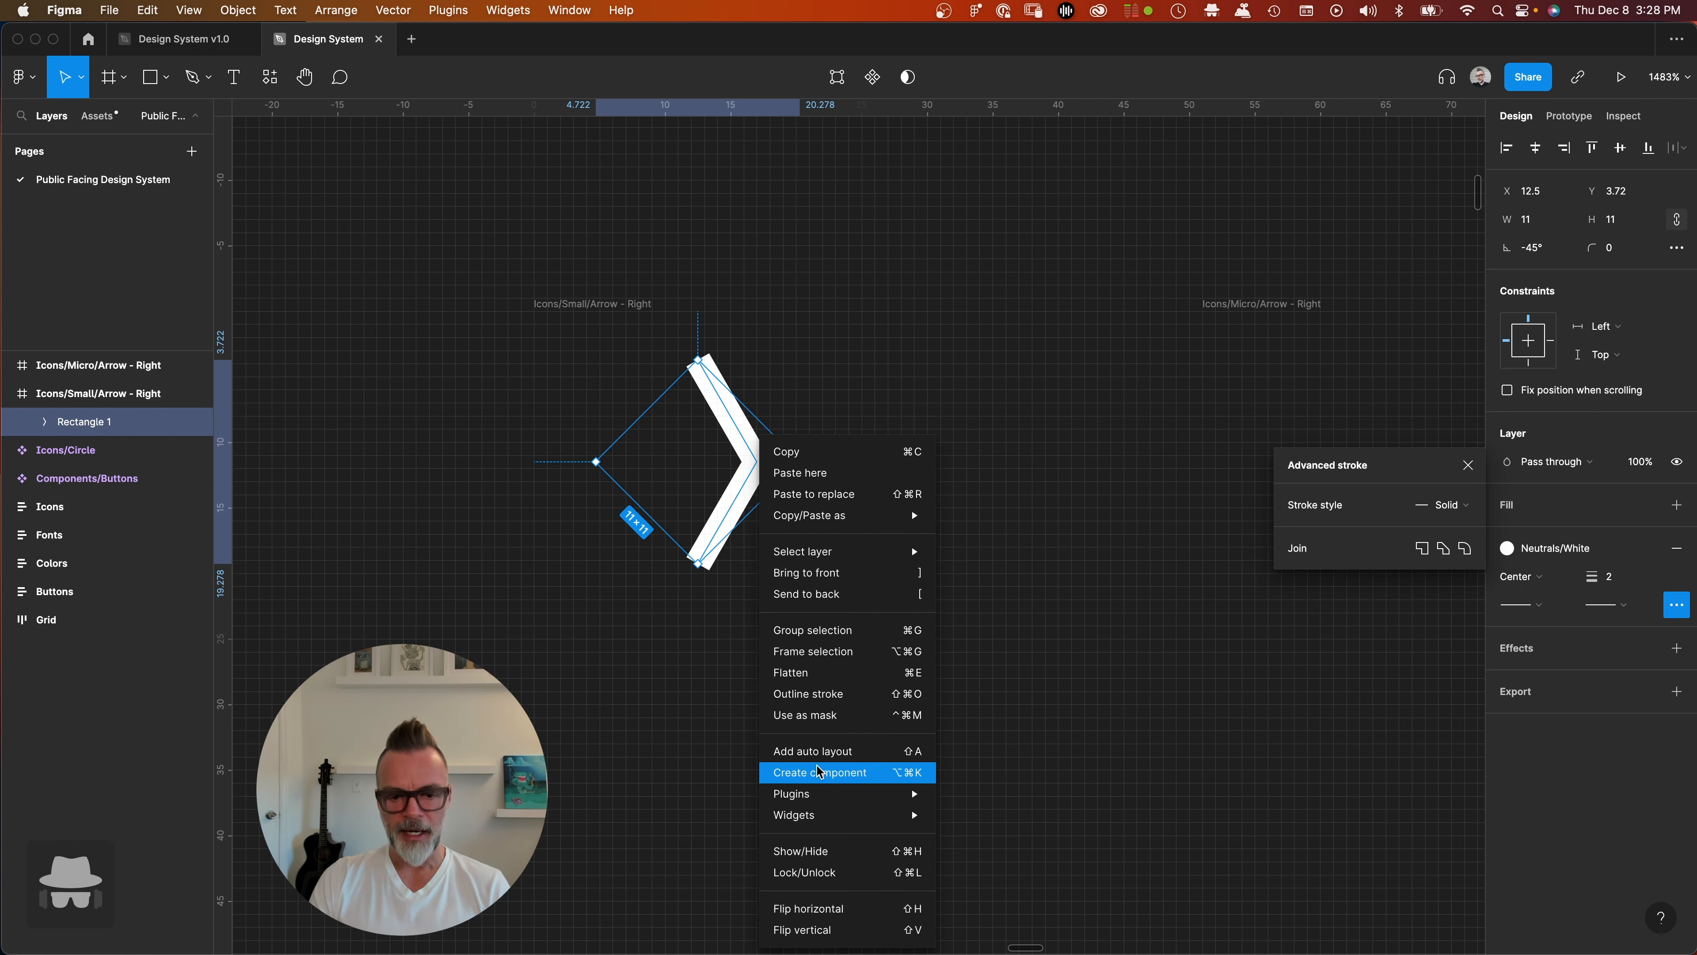
pyautogui.click(858, 672)
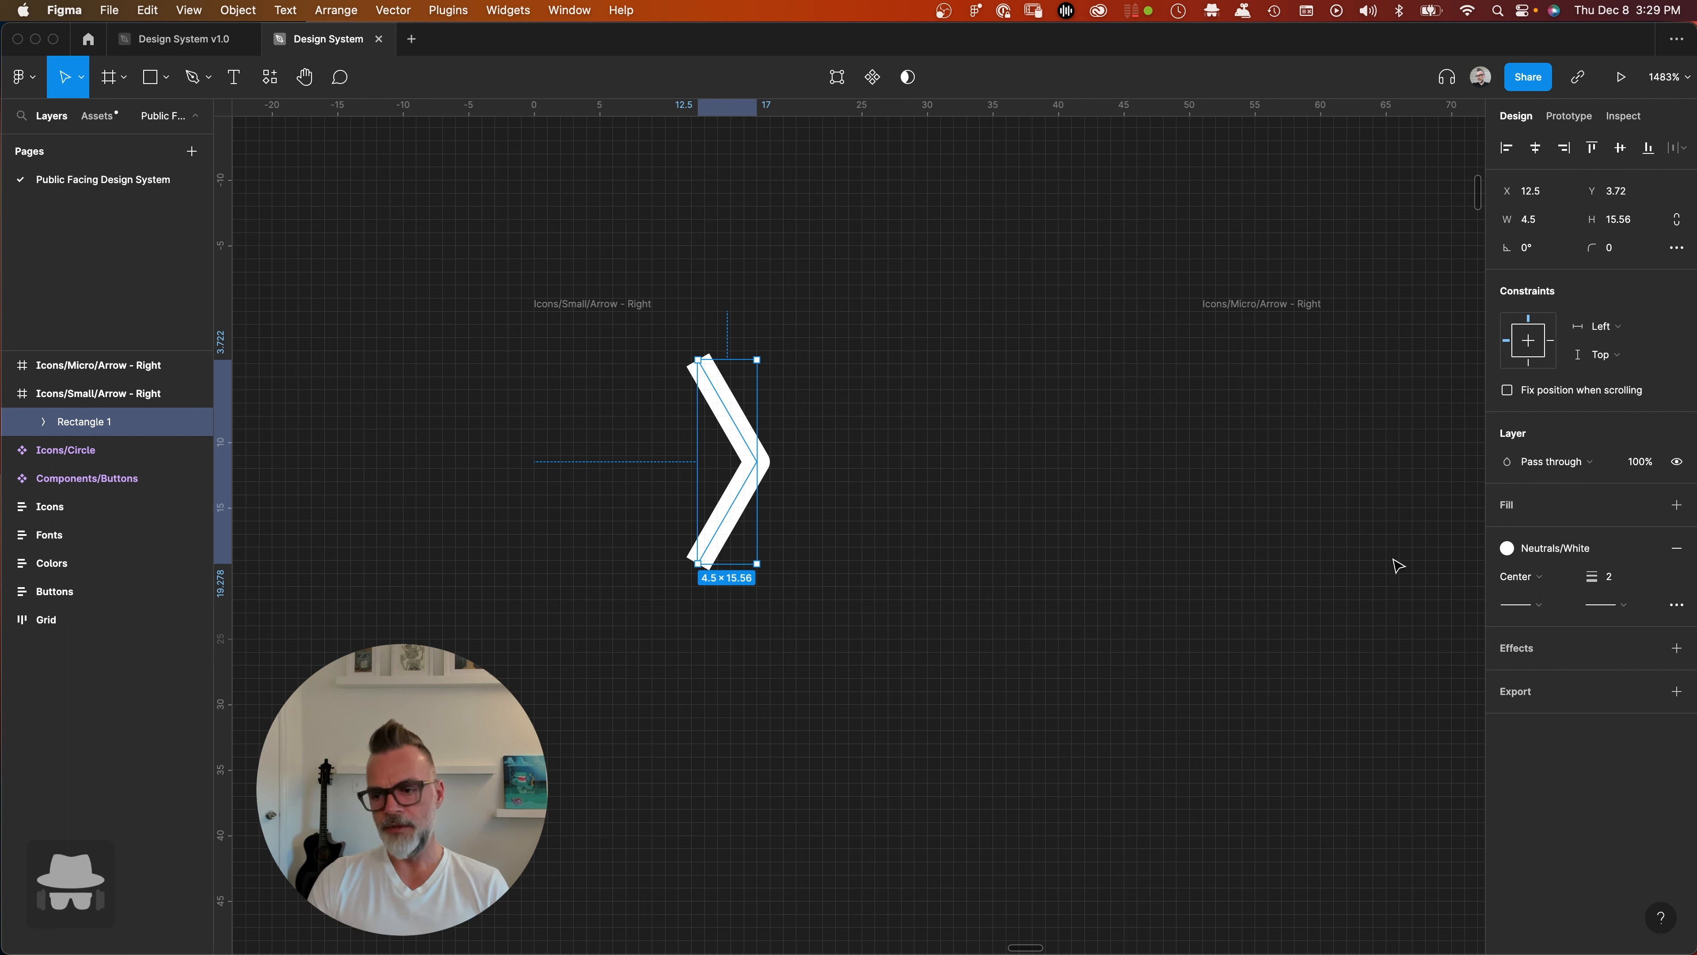
pyautogui.click(1520, 604)
pyautogui.click(1537, 746)
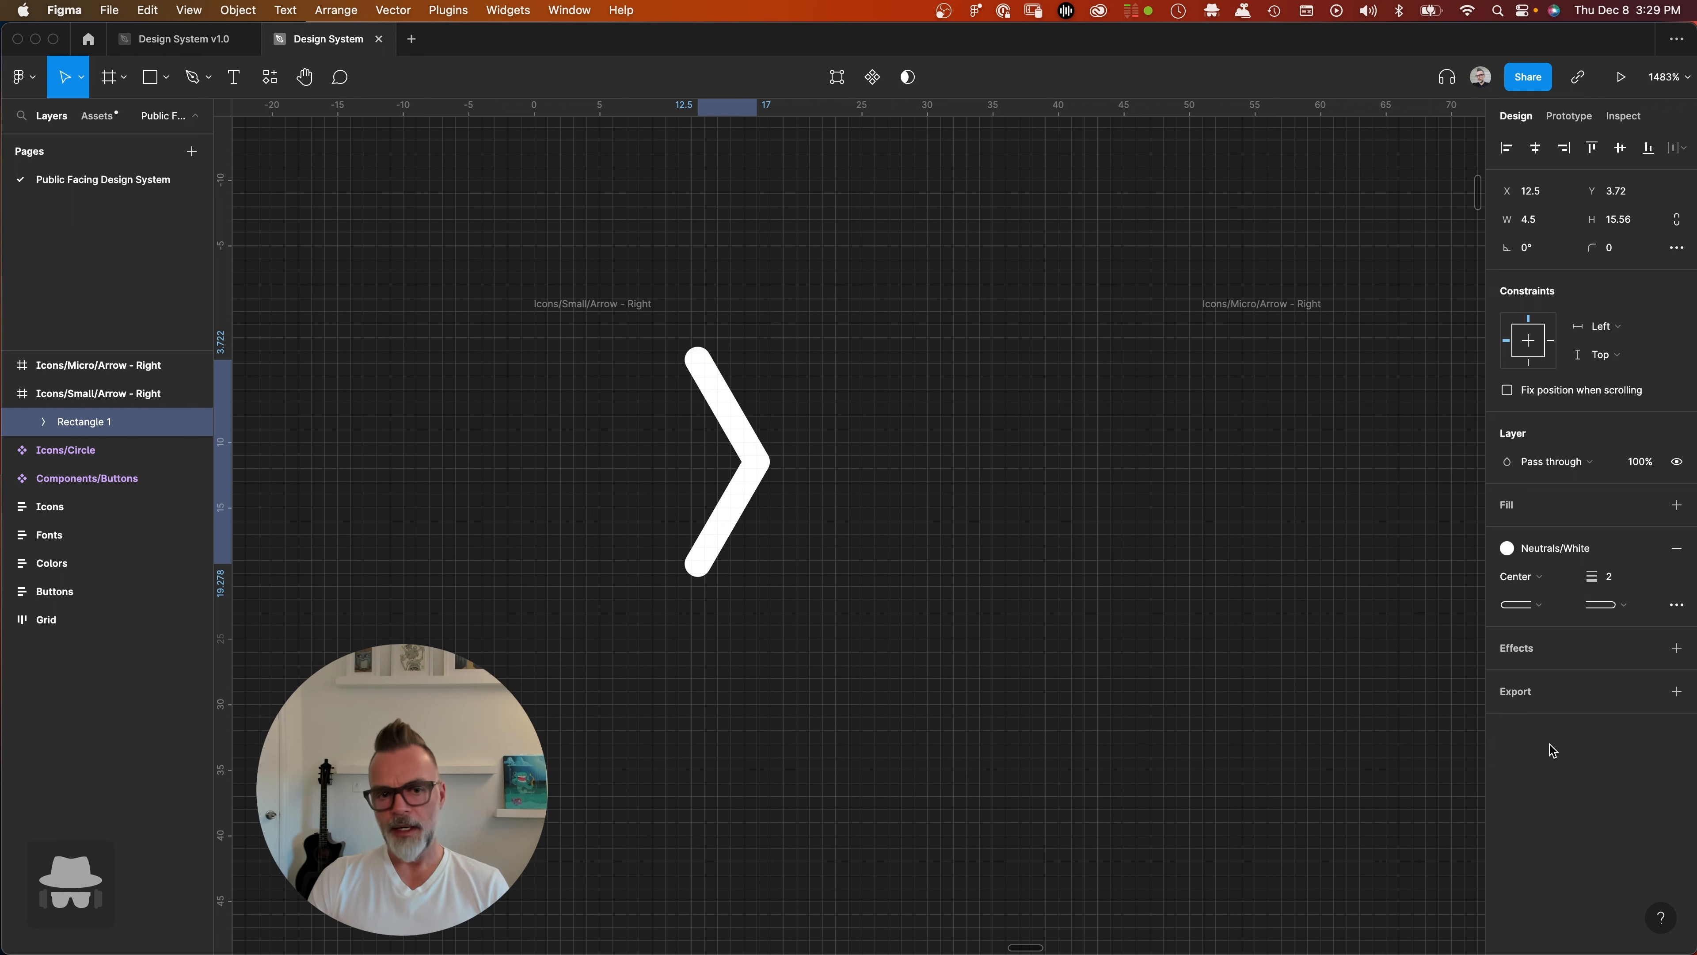
# - Try a Square cap on the chevron's lower end and a Line arrow on its upper end, returning each to Round
pyautogui.click(1614, 604)
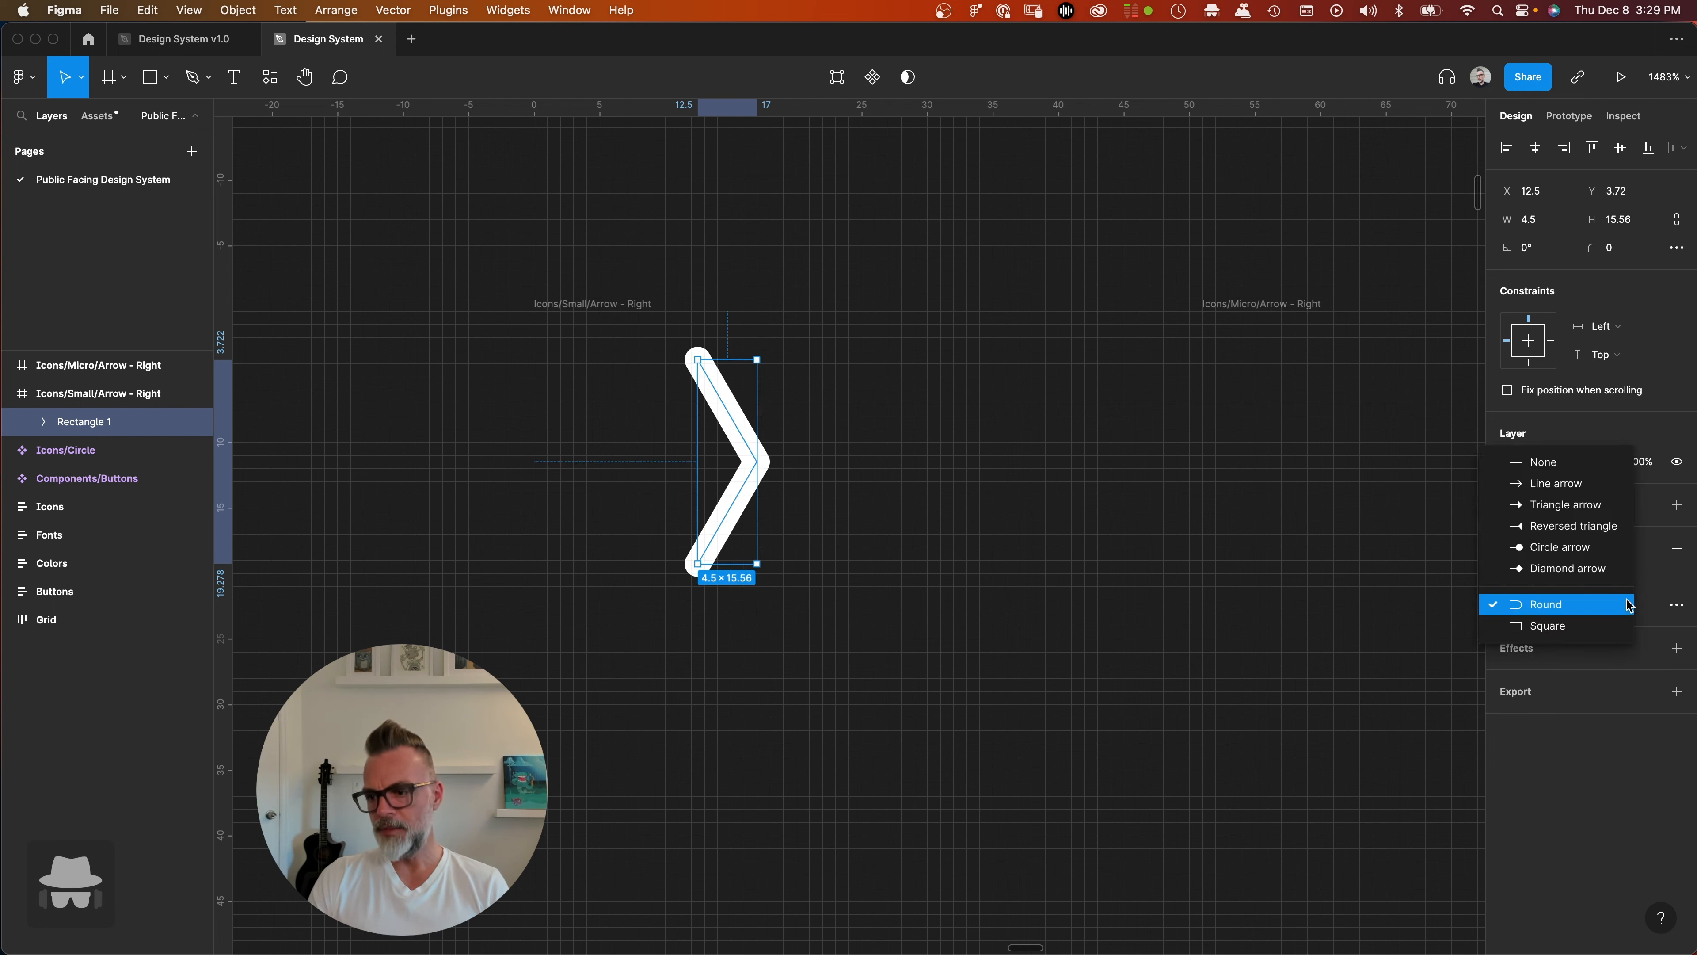
pyautogui.click(1597, 633)
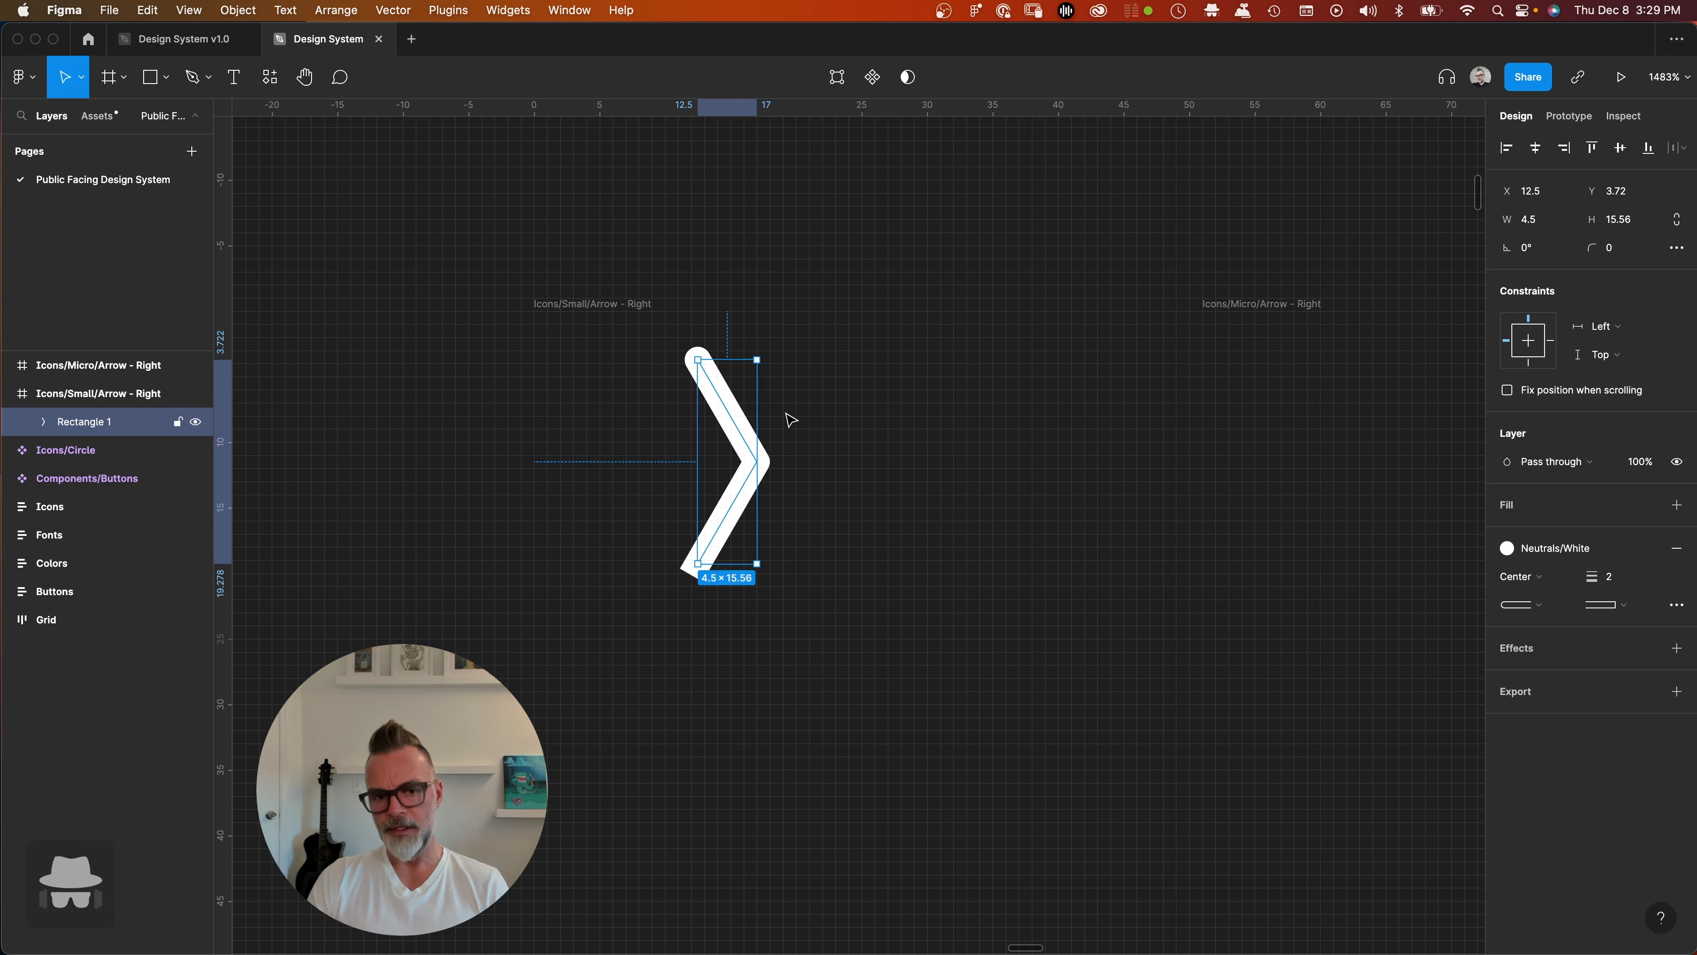
pyautogui.click(1625, 606)
pyautogui.click(1603, 584)
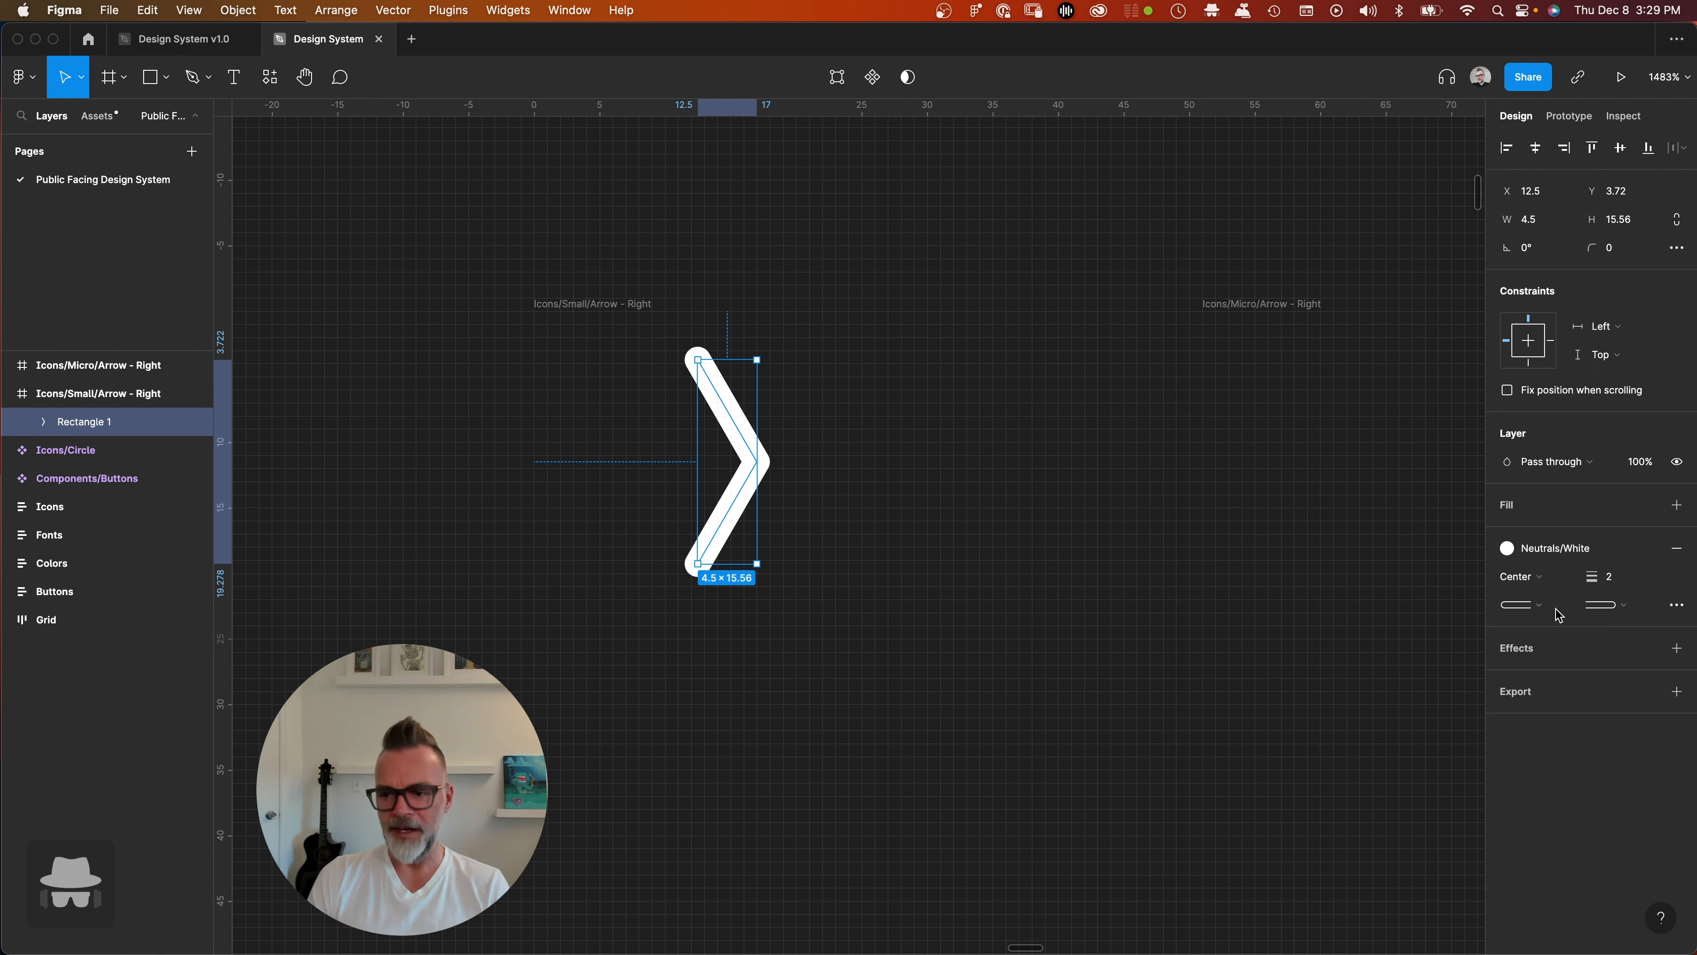
pyautogui.click(1536, 606)
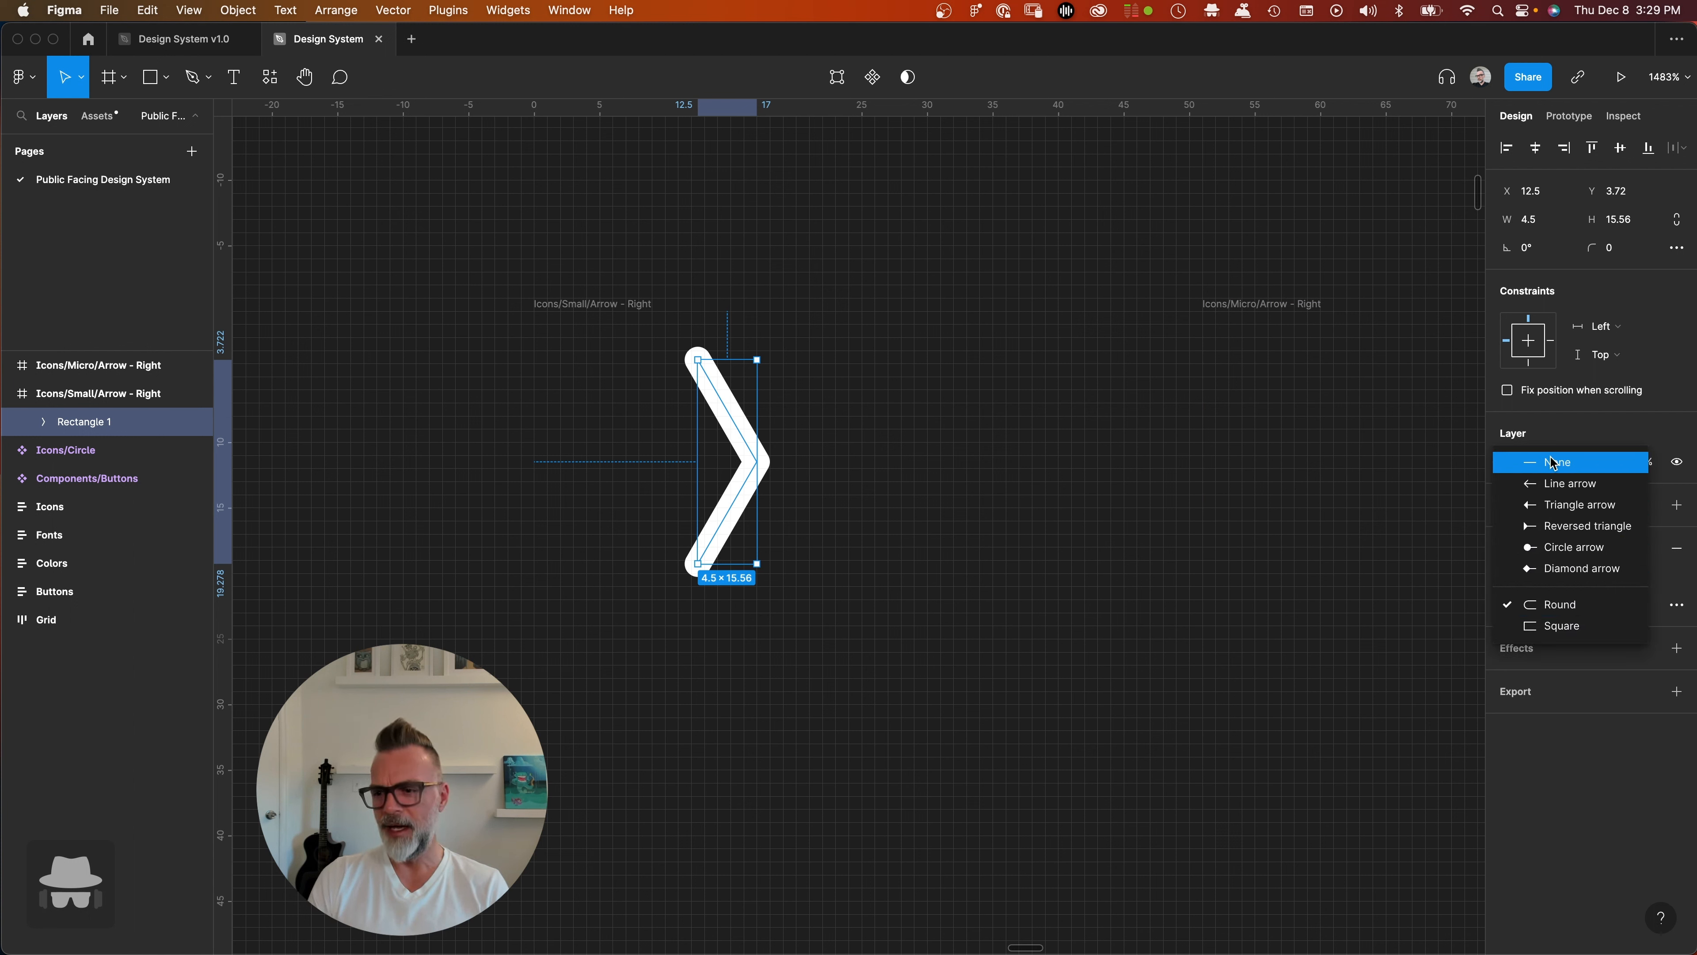
pyautogui.click(1557, 481)
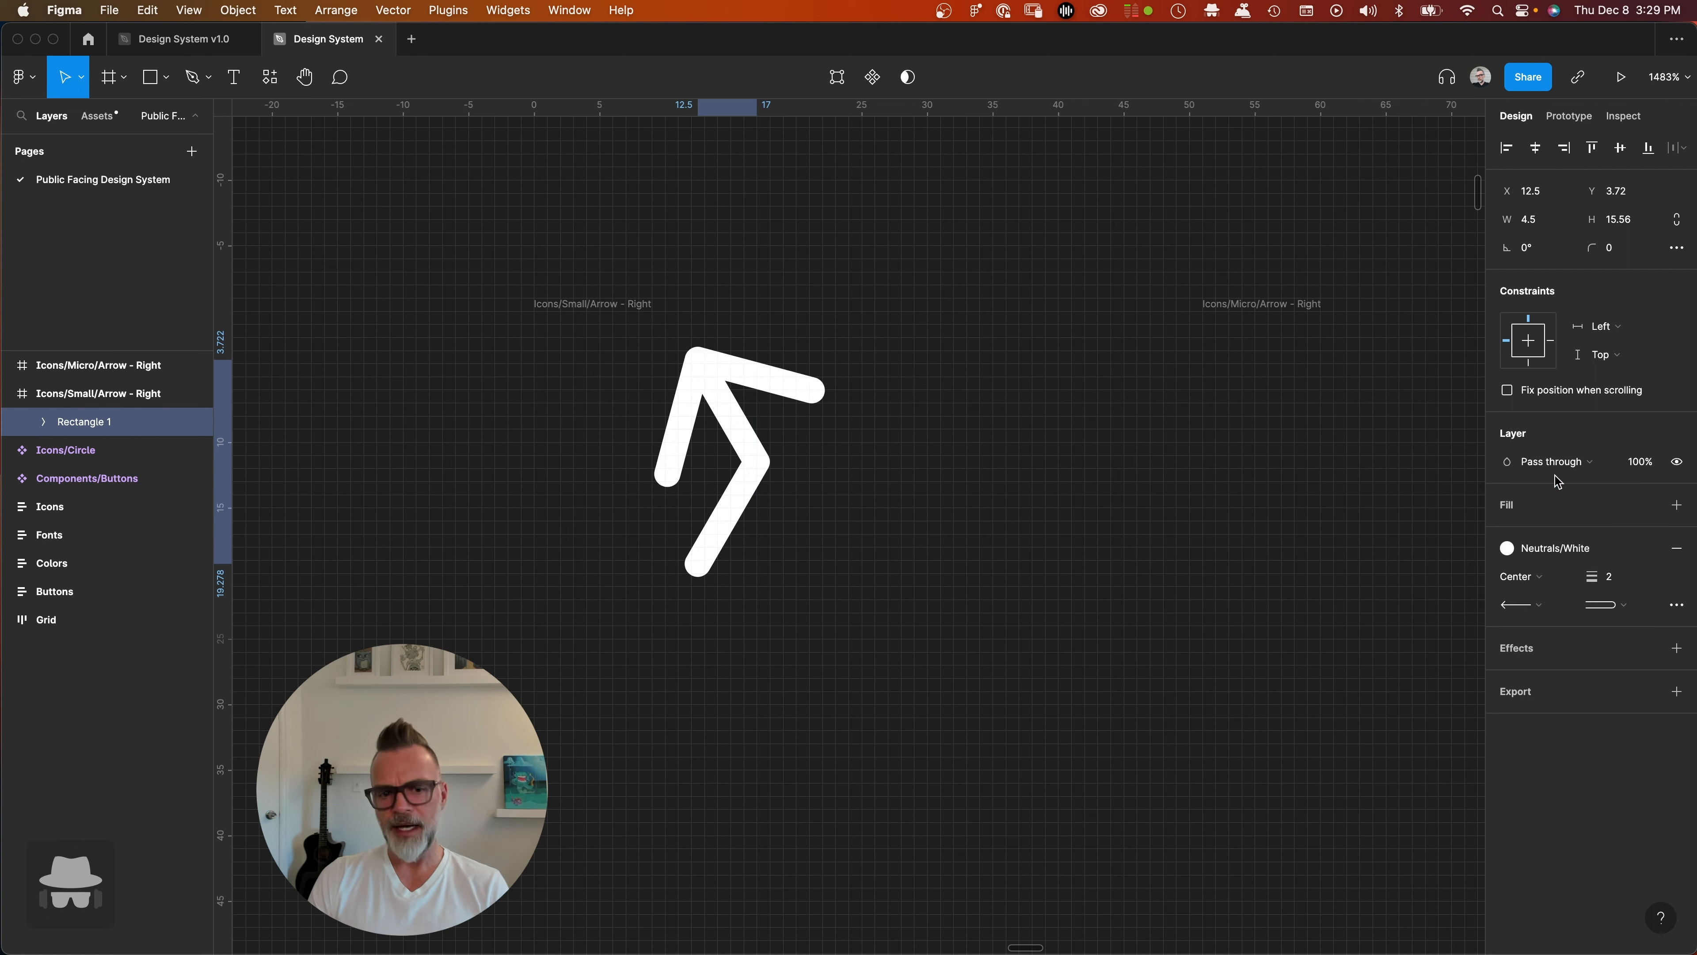
pyautogui.click(1535, 605)
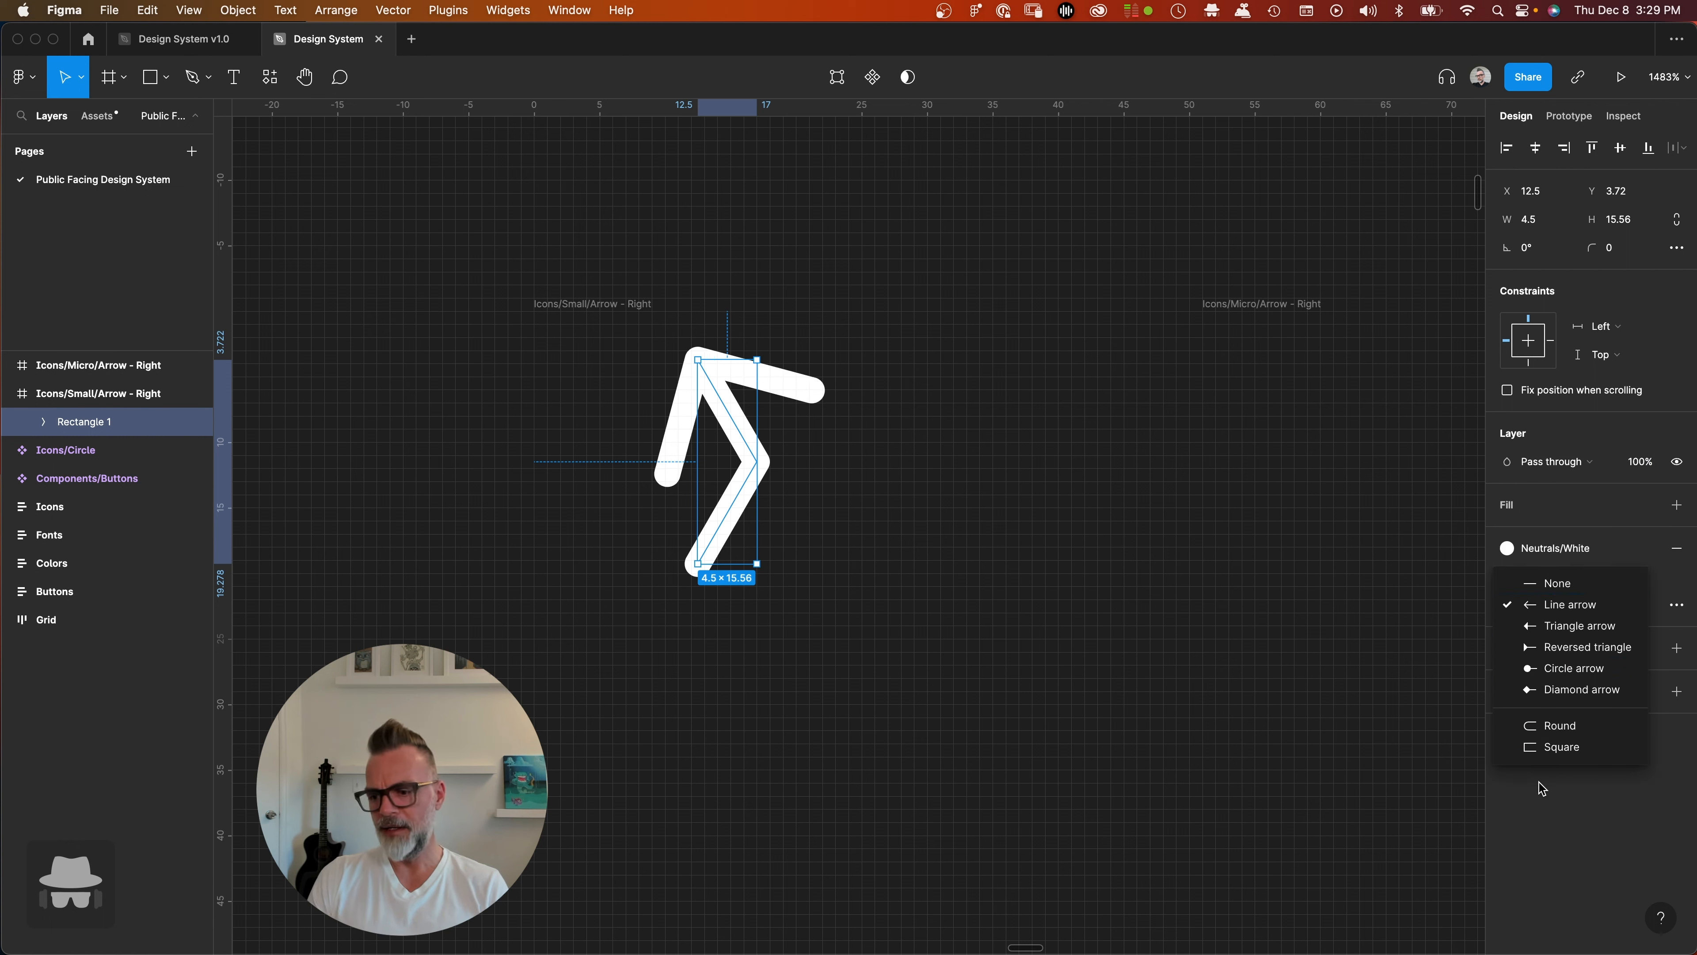
pyautogui.click(1548, 726)
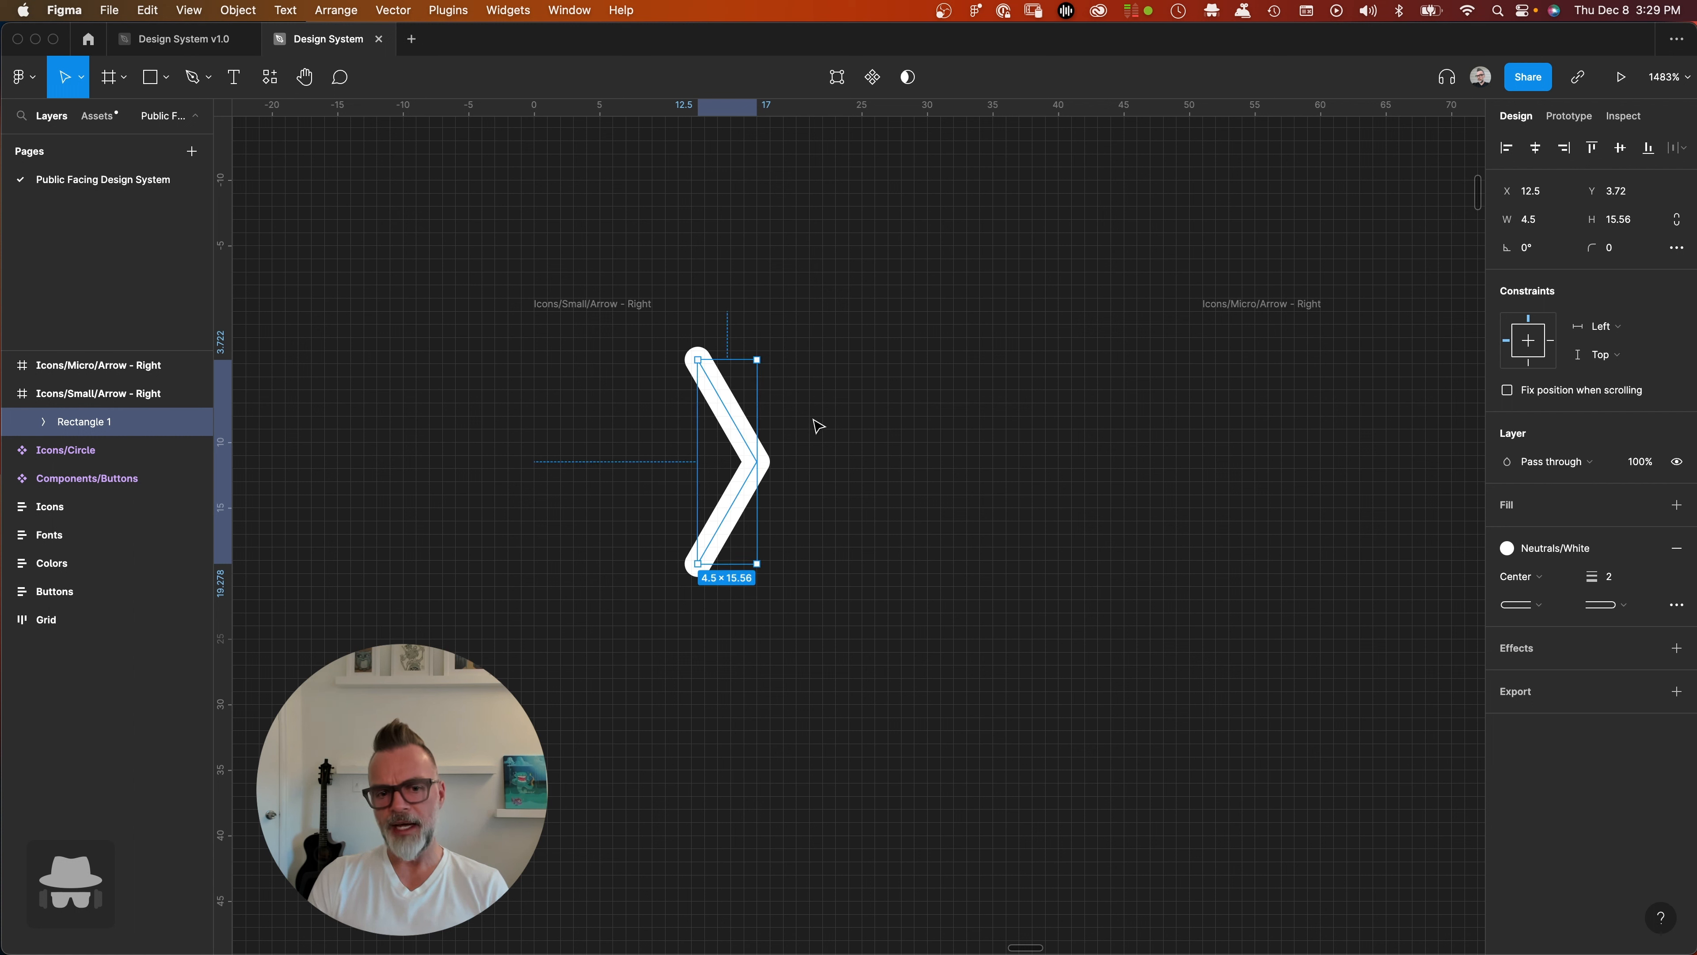
# - In vector editing, try None on the chevron's end points, then reapply Round to both ends and leave vector editing
pyautogui.doubleClick(735, 423)
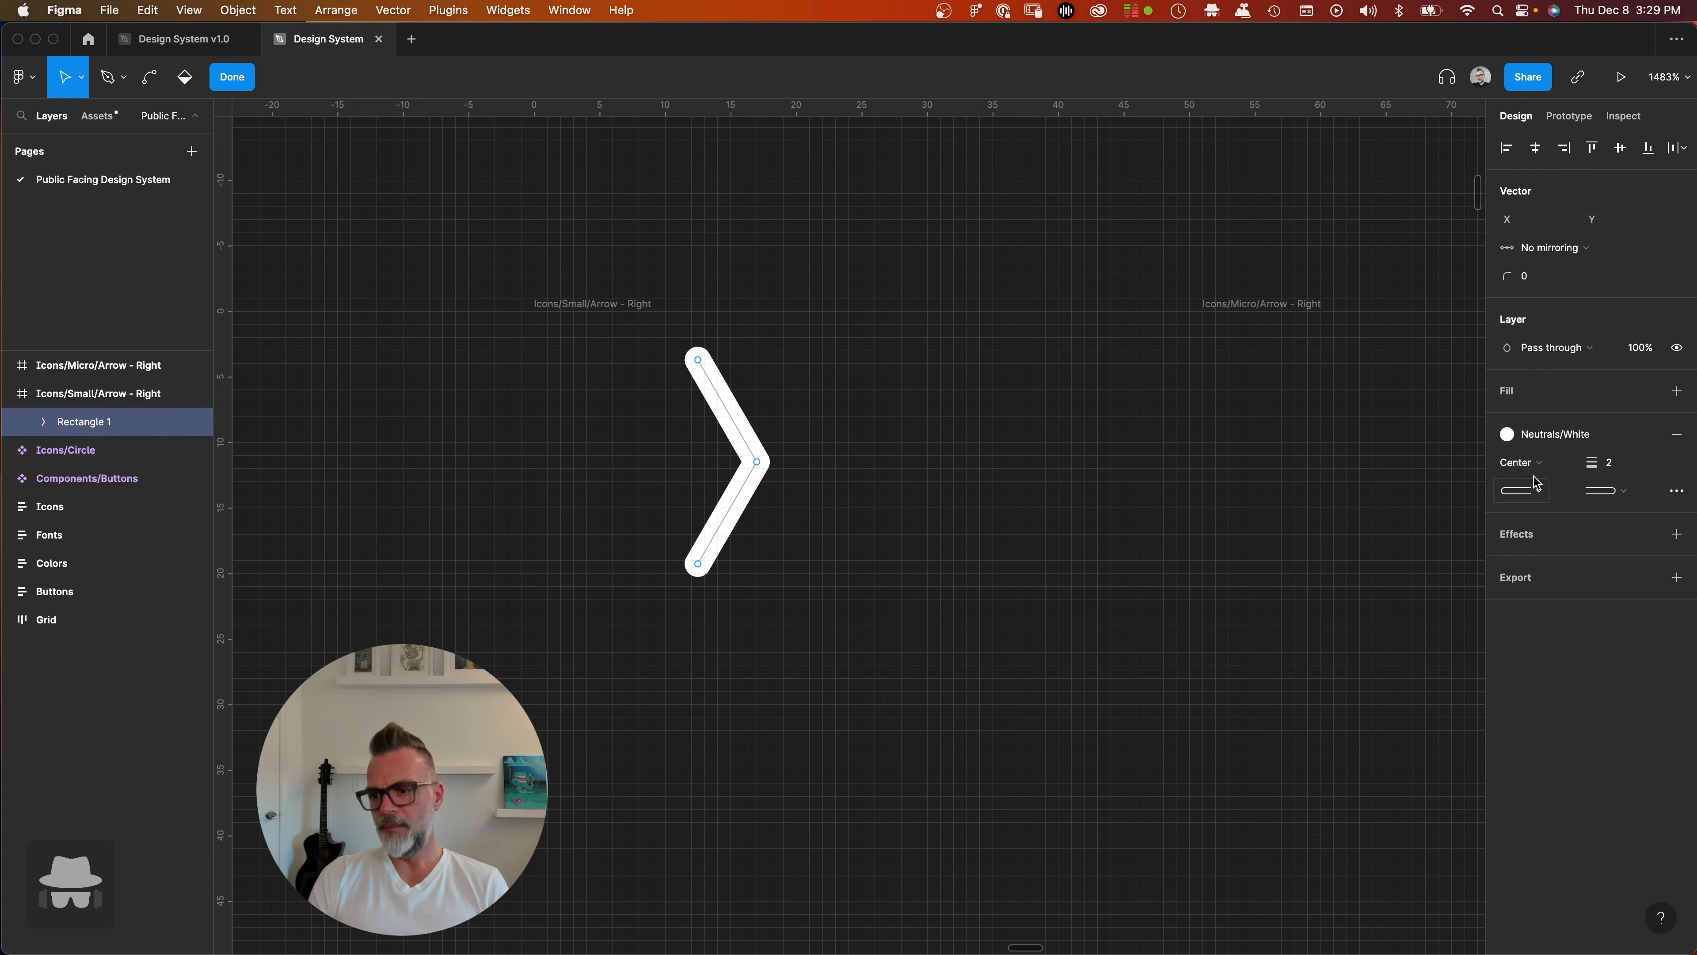
pyautogui.click(1543, 497)
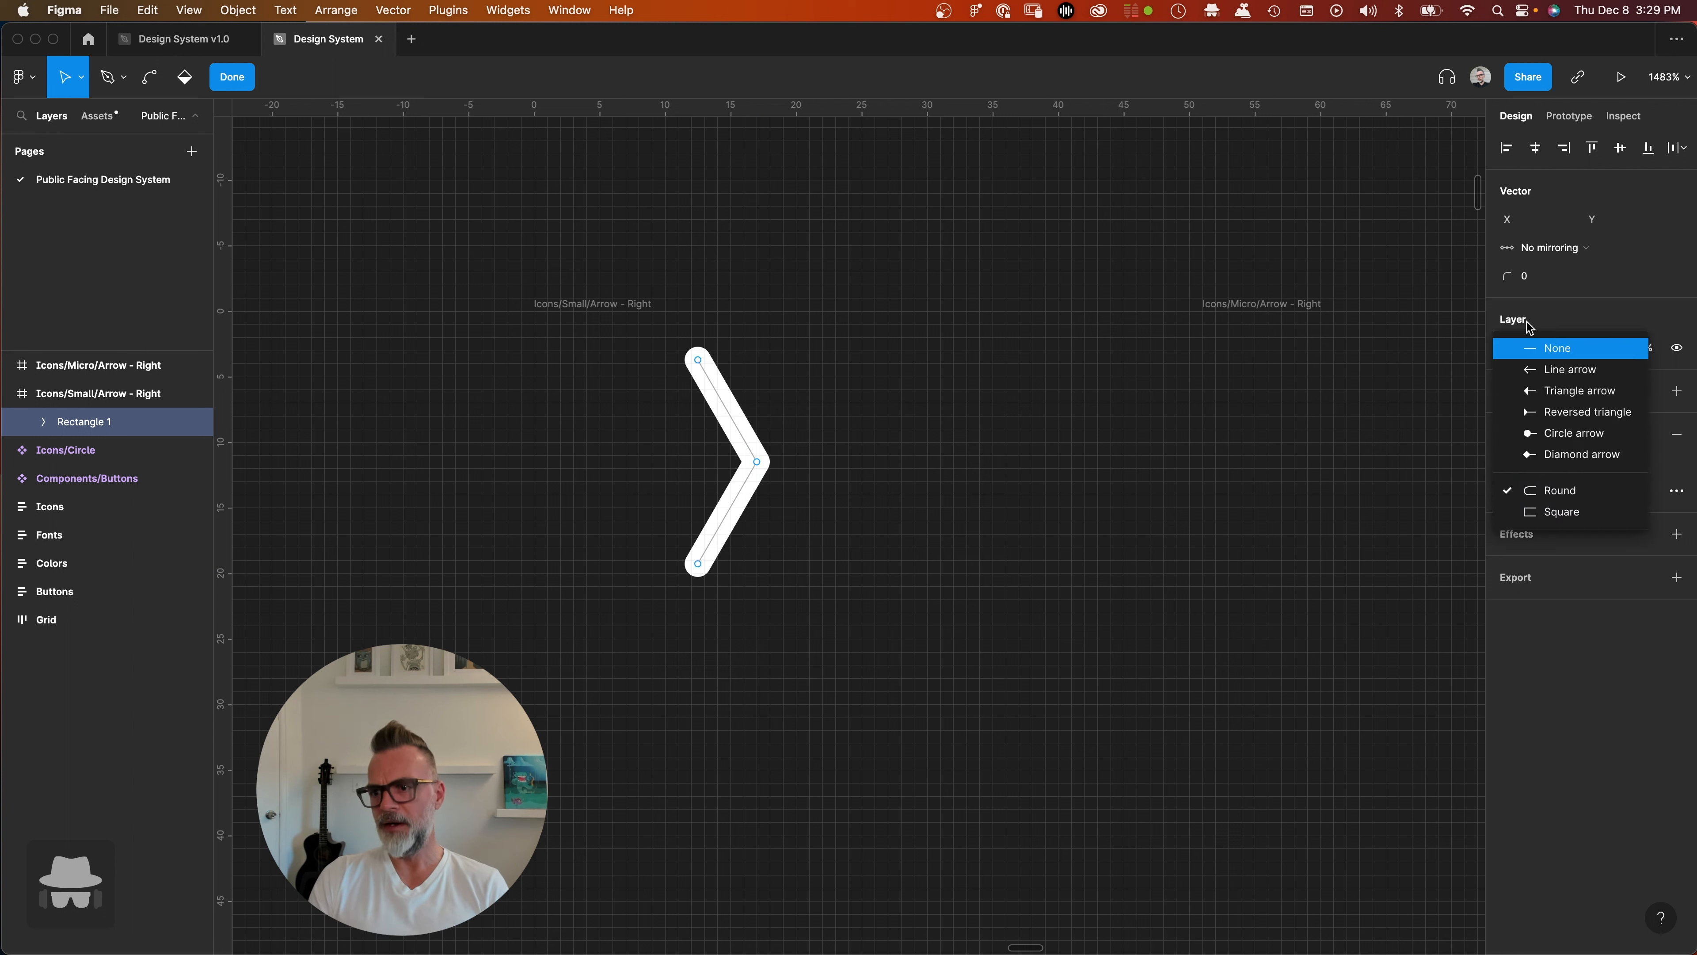
pyautogui.click(1544, 348)
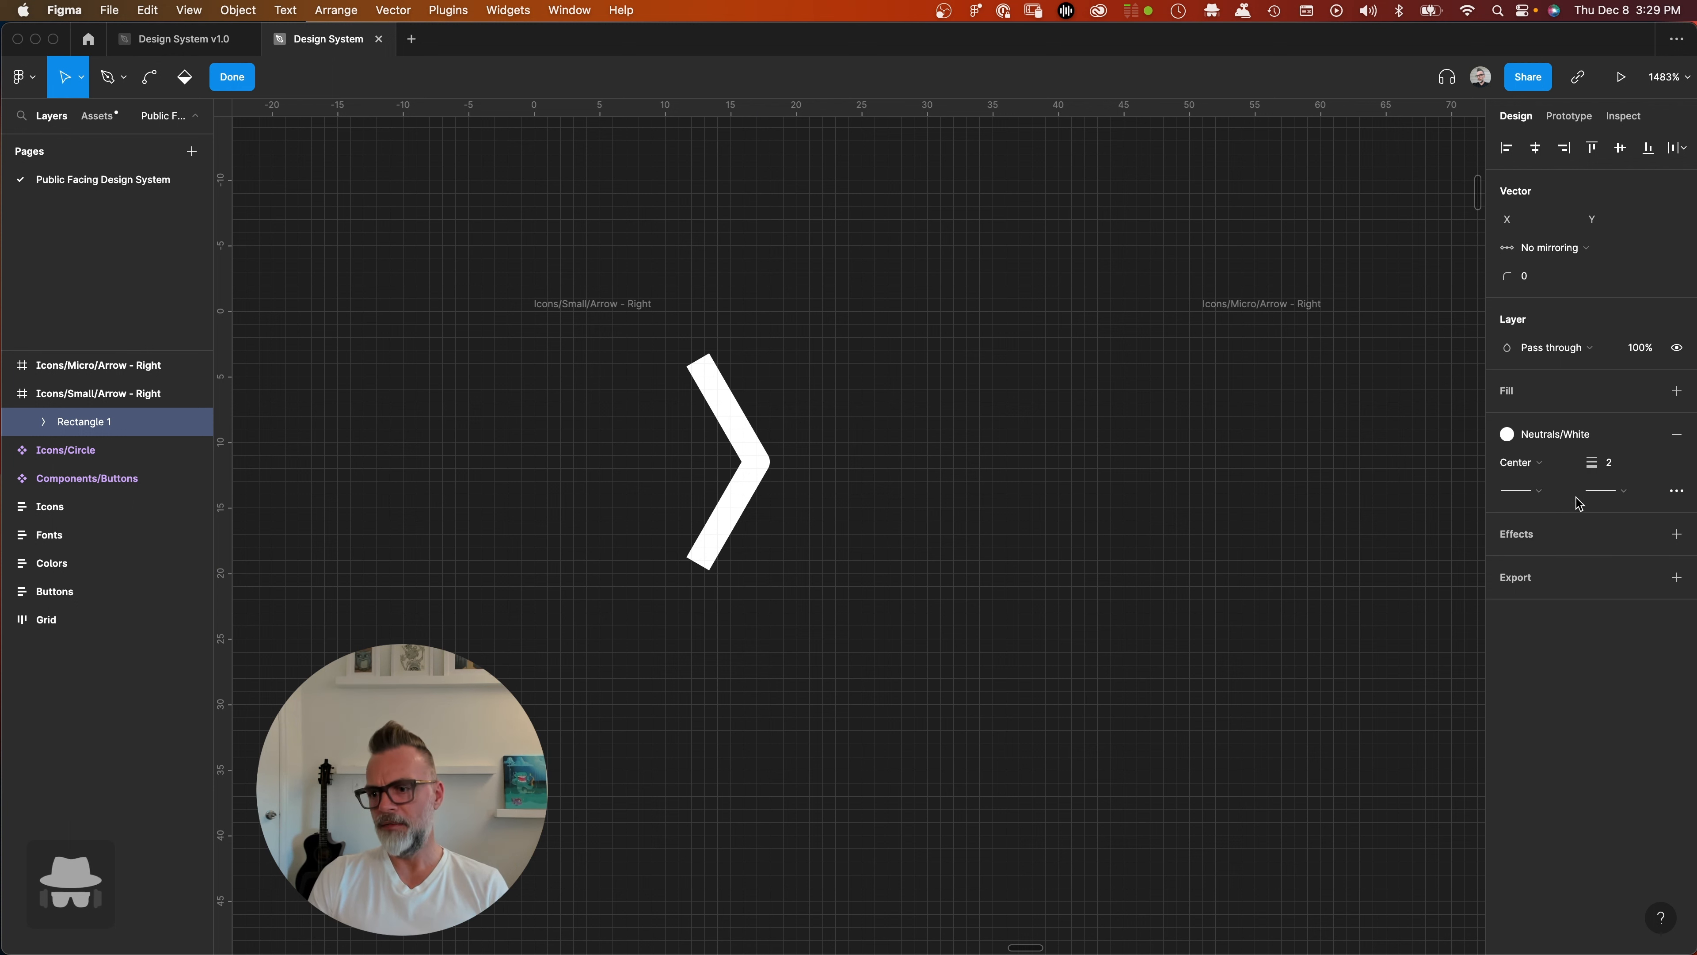
pyautogui.click(1629, 493)
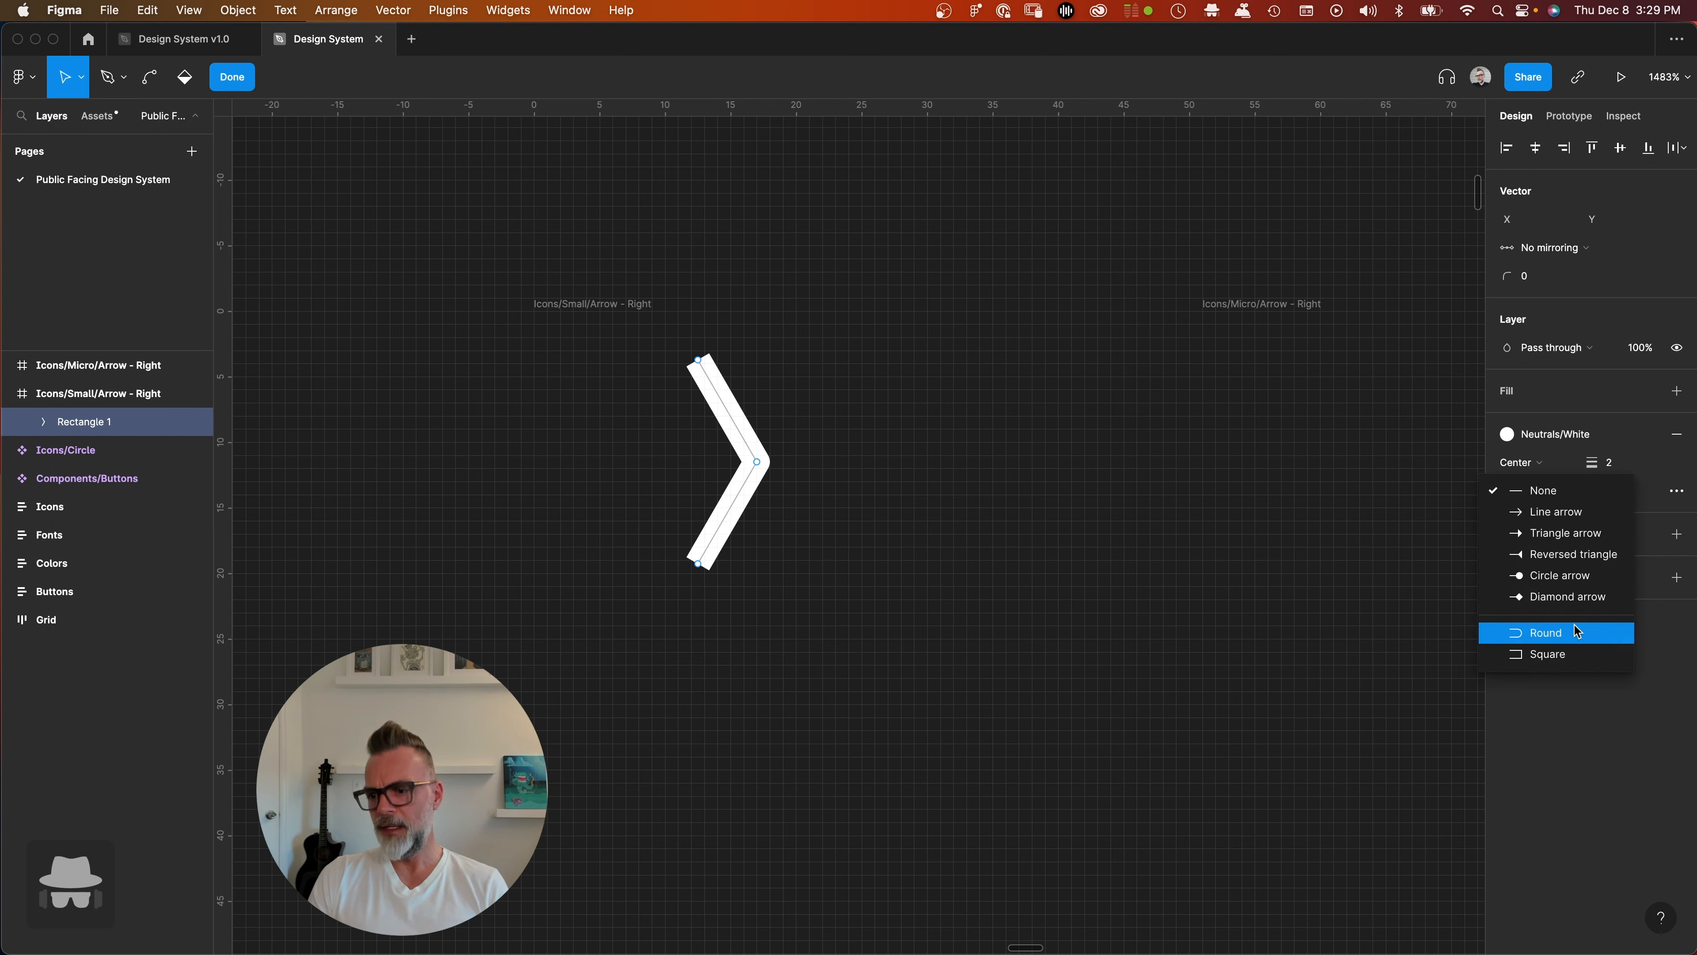
pyautogui.click(1564, 638)
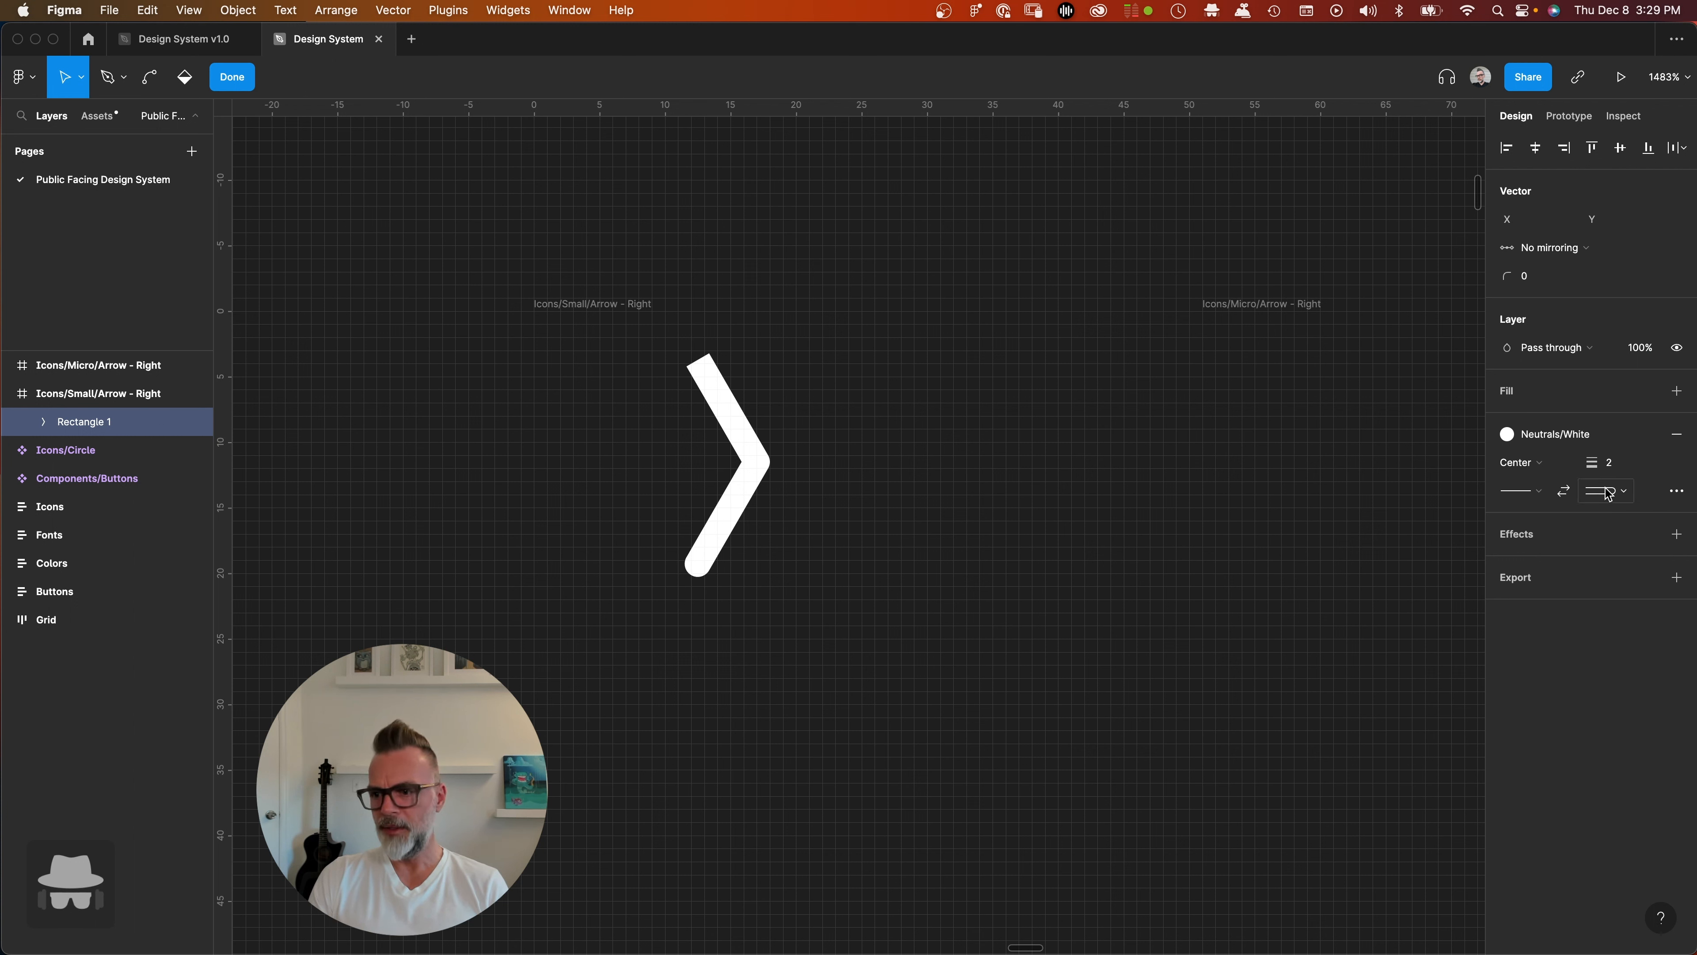
pyautogui.click(1543, 493)
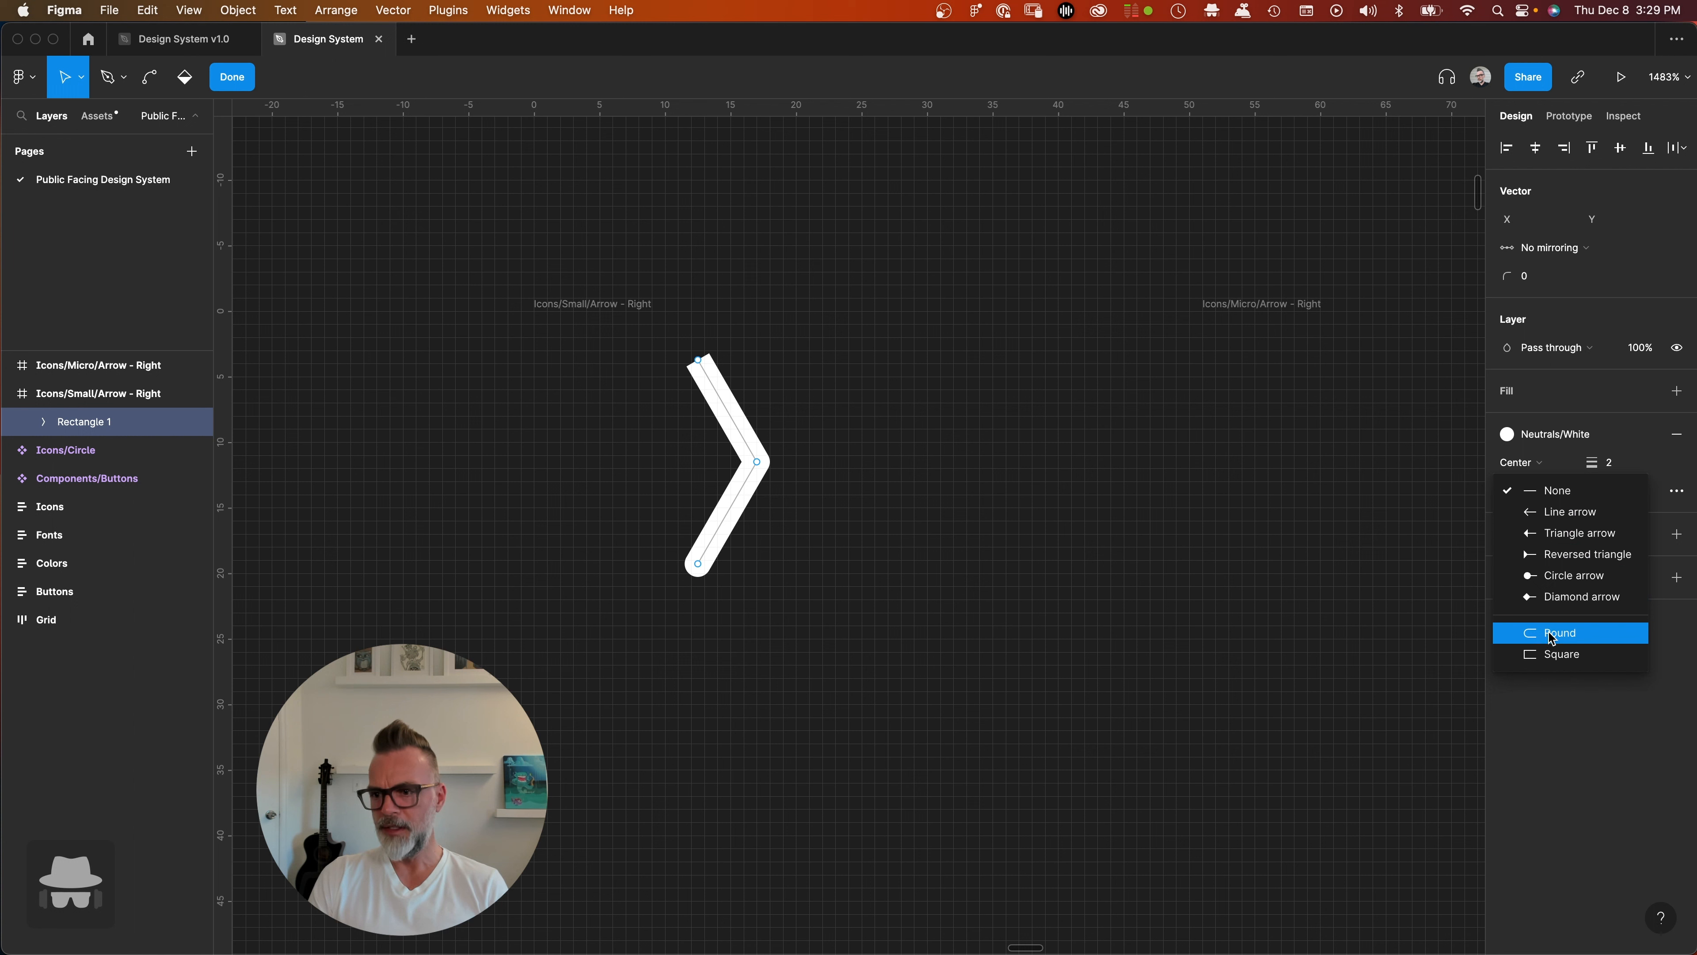
pyautogui.click(1513, 632)
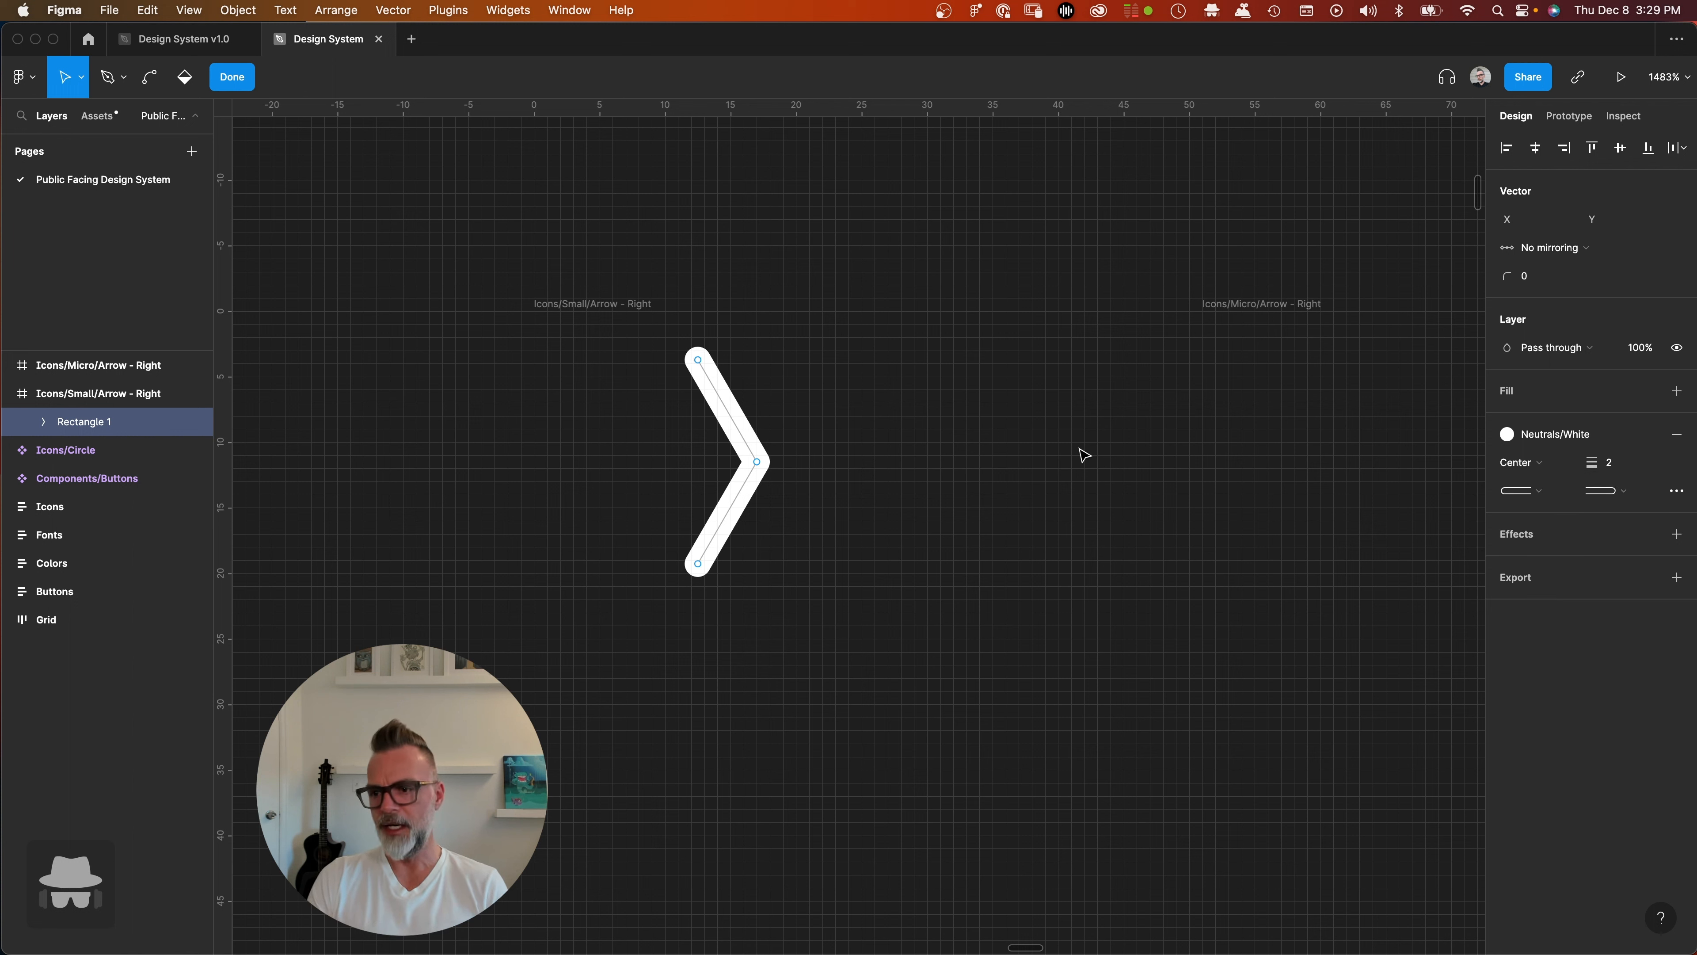
pyautogui.press('Escape')
pyautogui.click(1541, 604)
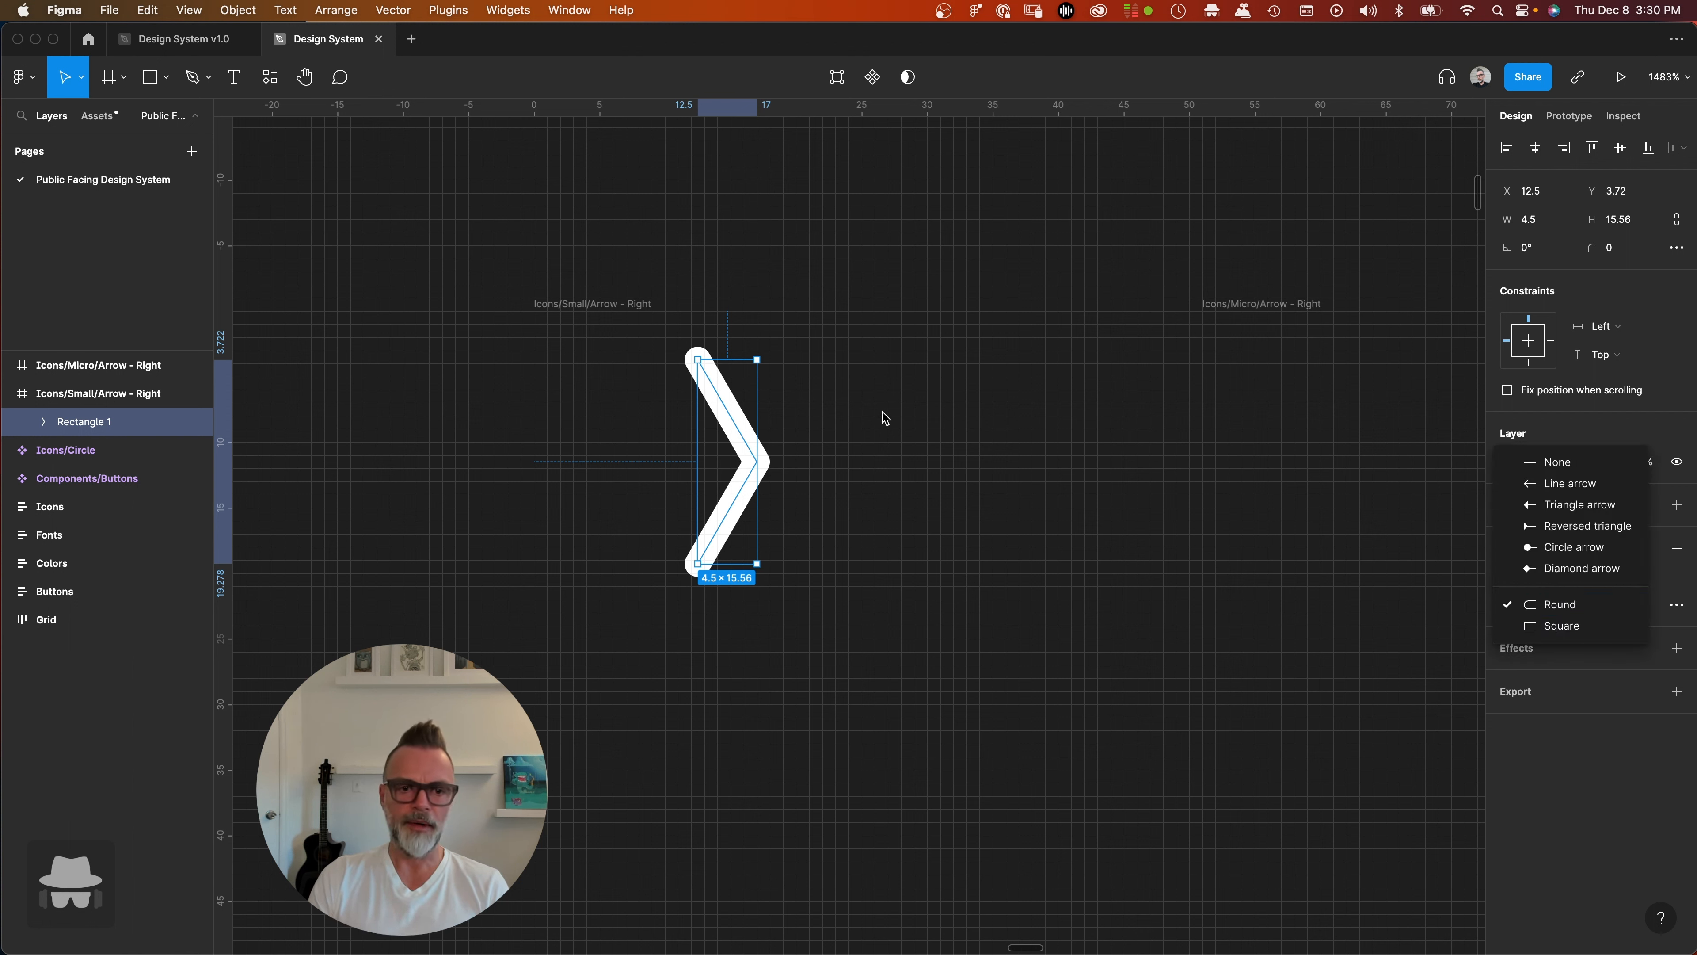
pyautogui.click(720, 407)
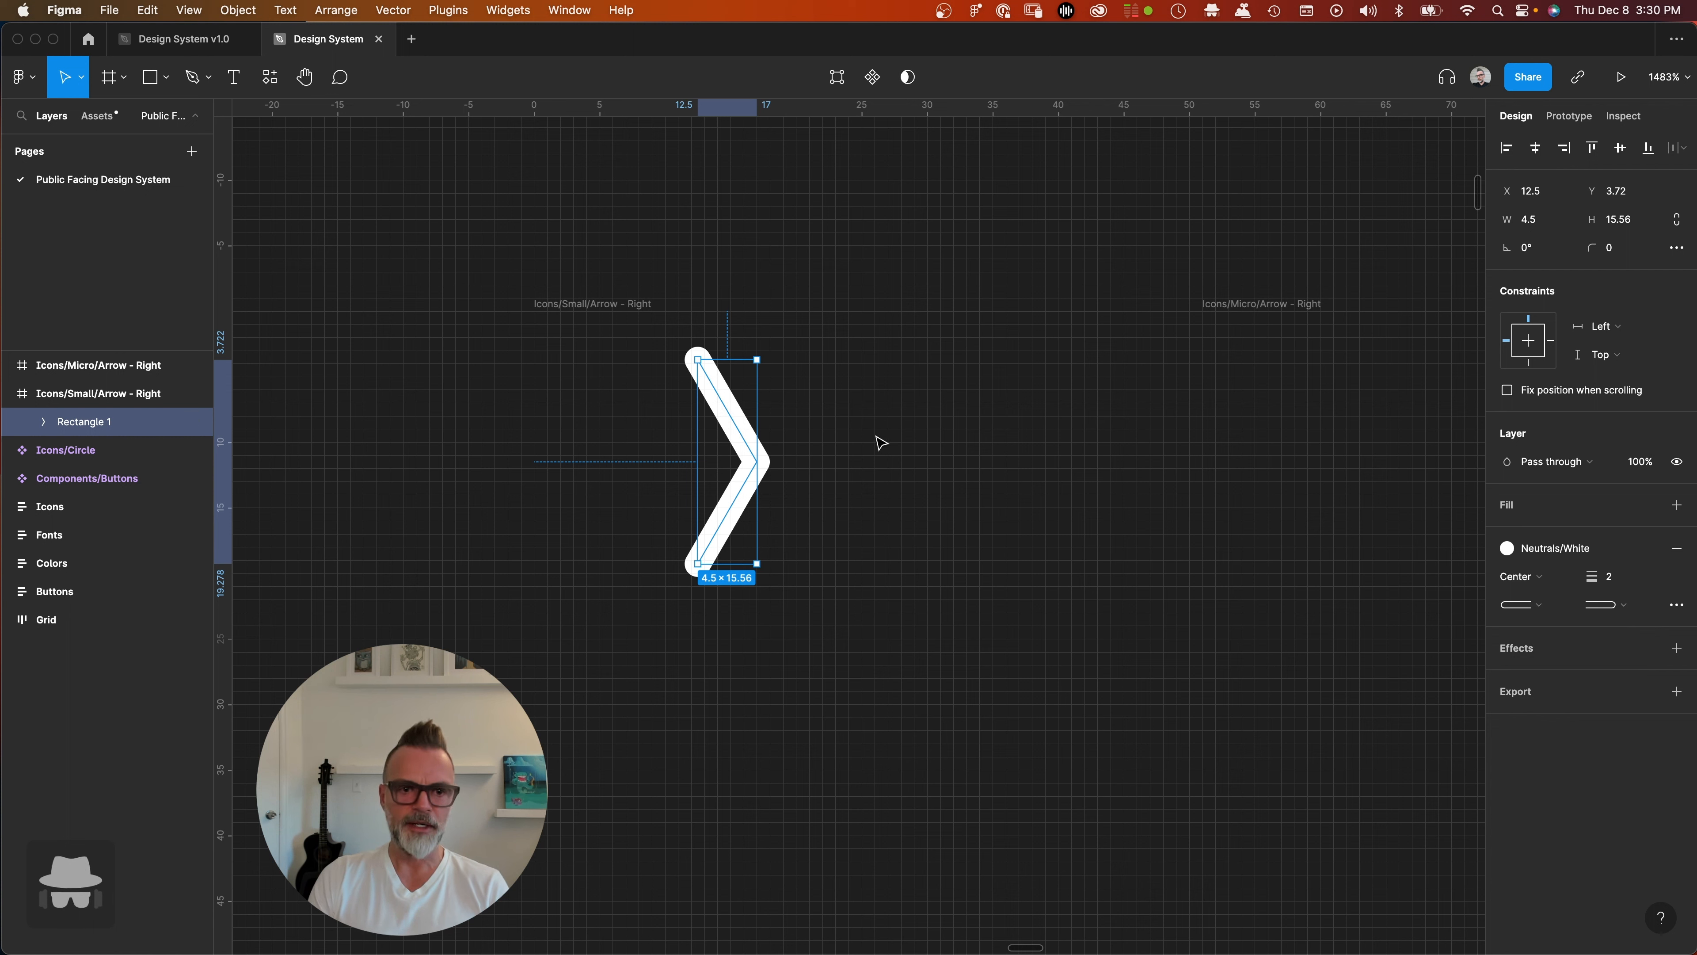
pyautogui.click(993, 281)
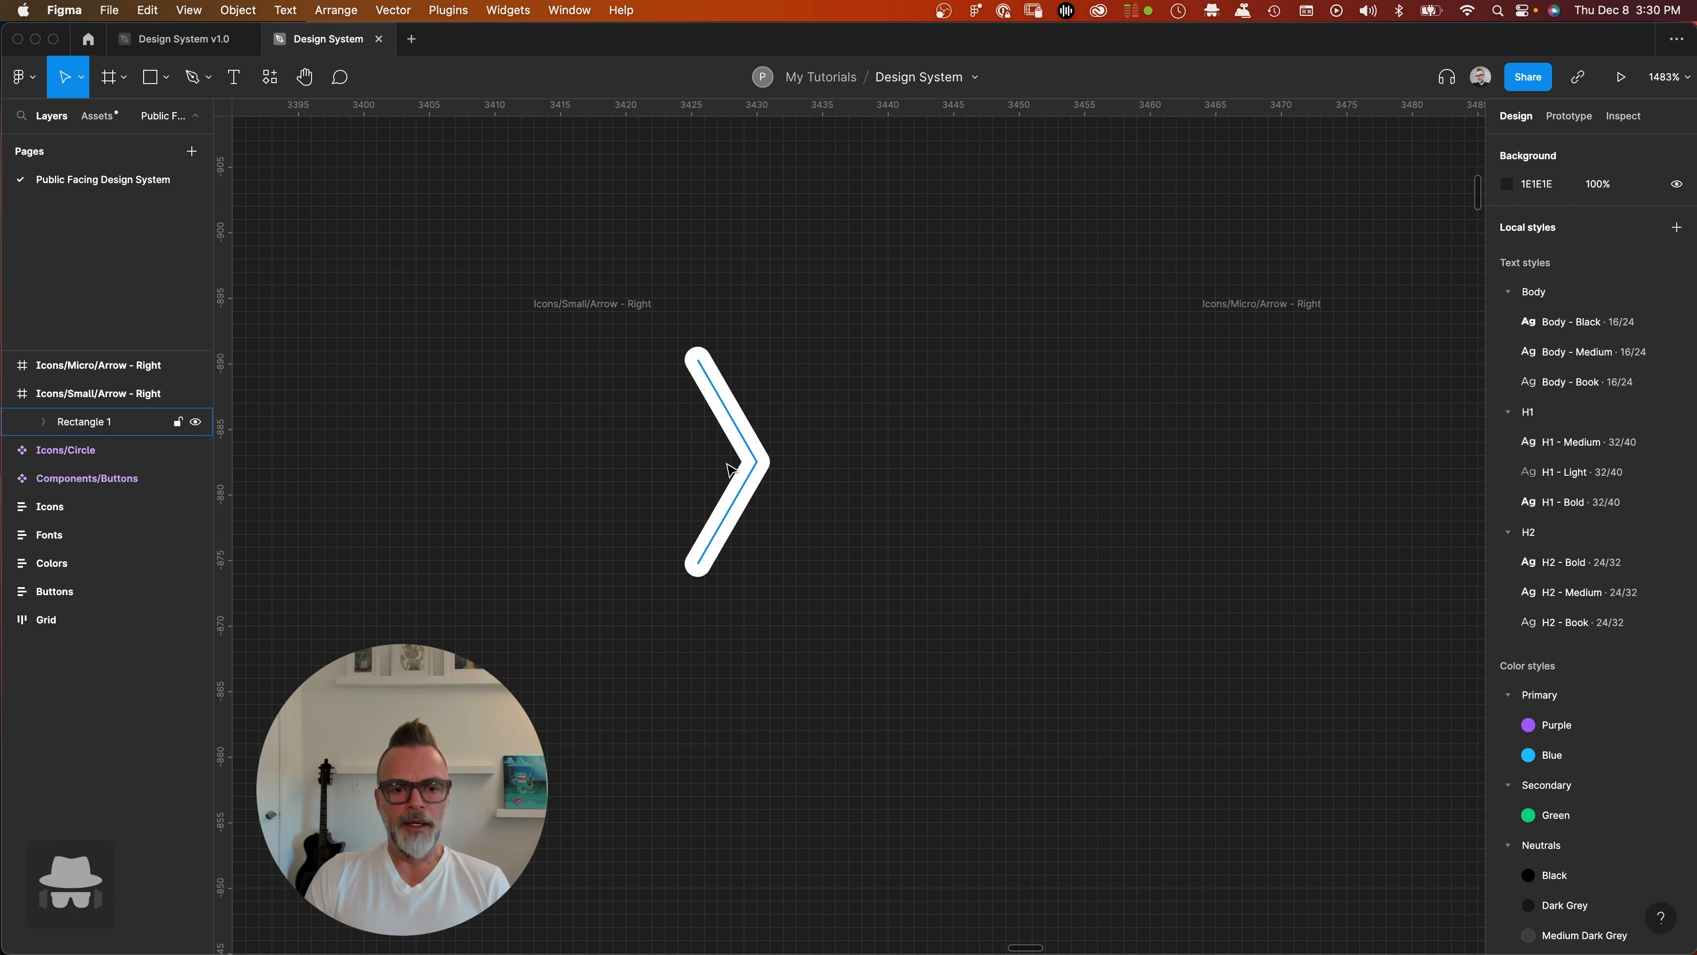
pyautogui.click(605, 311)
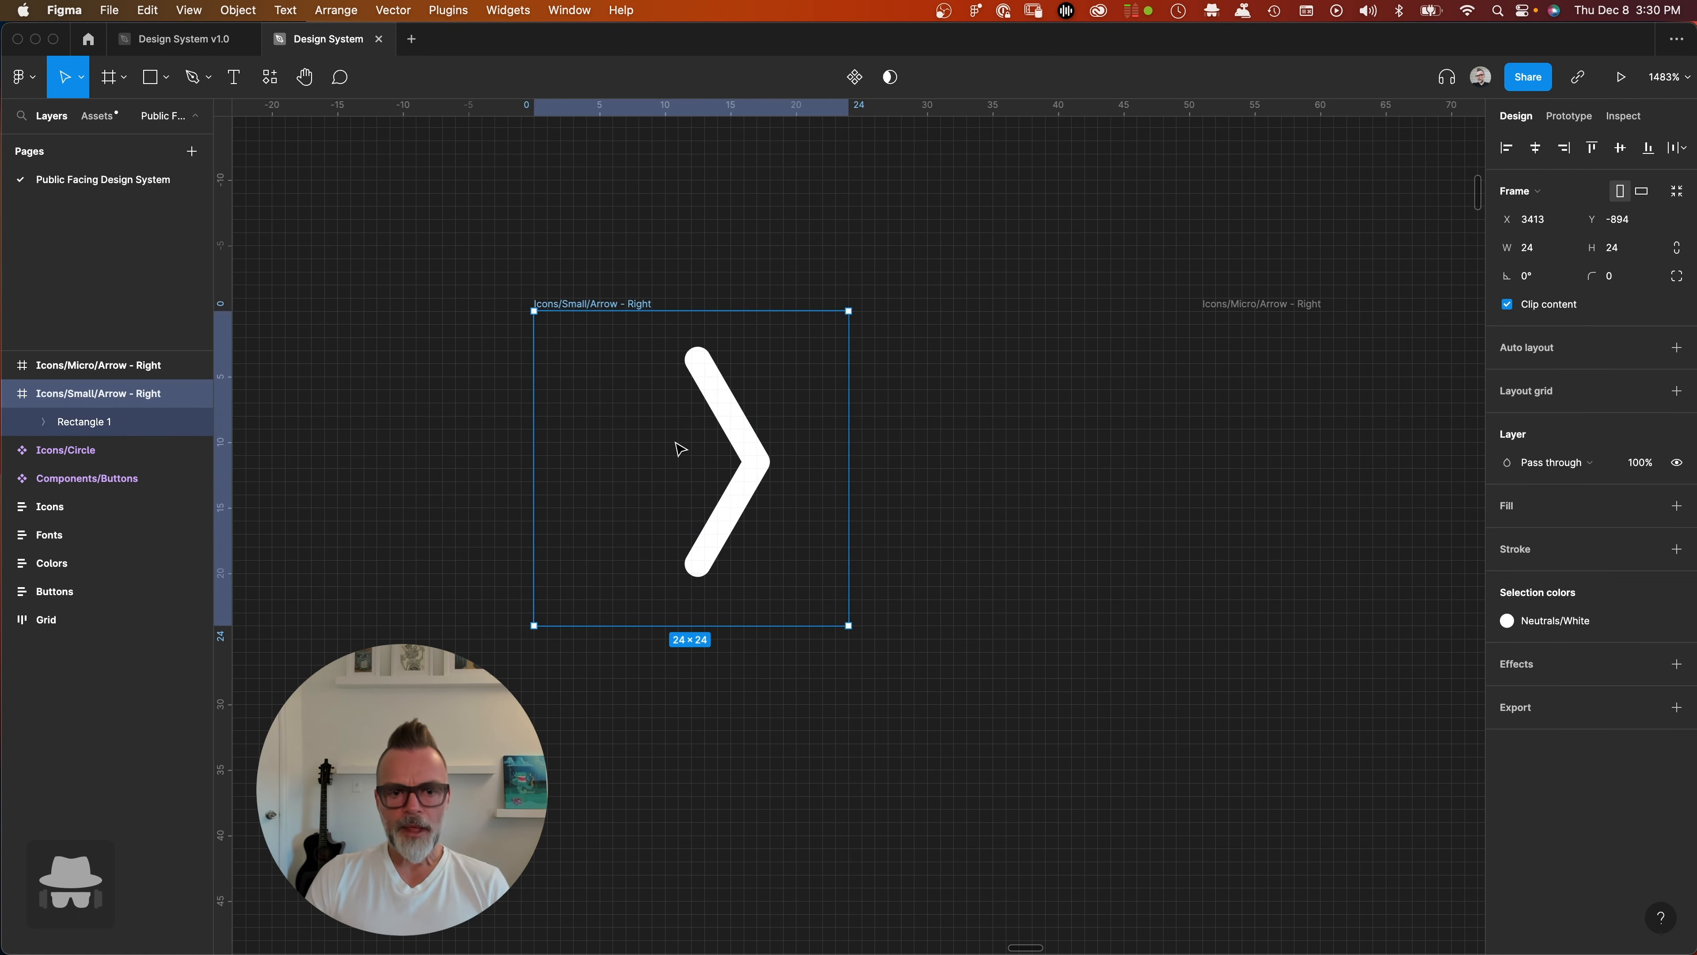
pyautogui.click(760, 473)
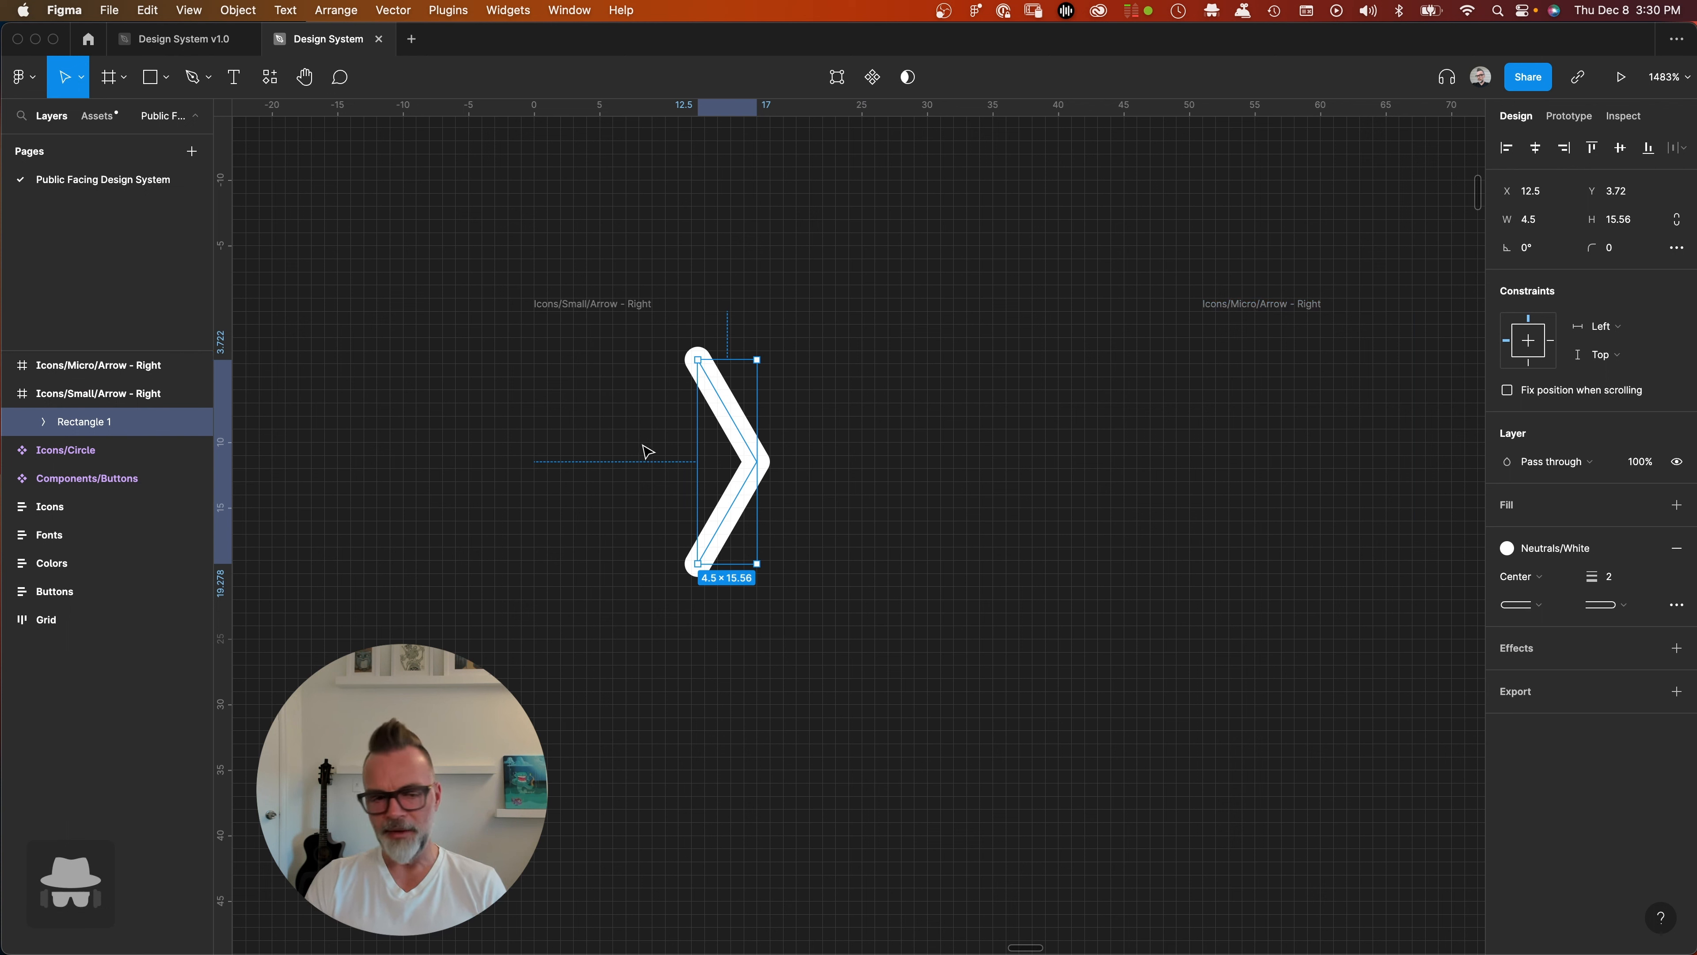
pyautogui.click(593, 296)
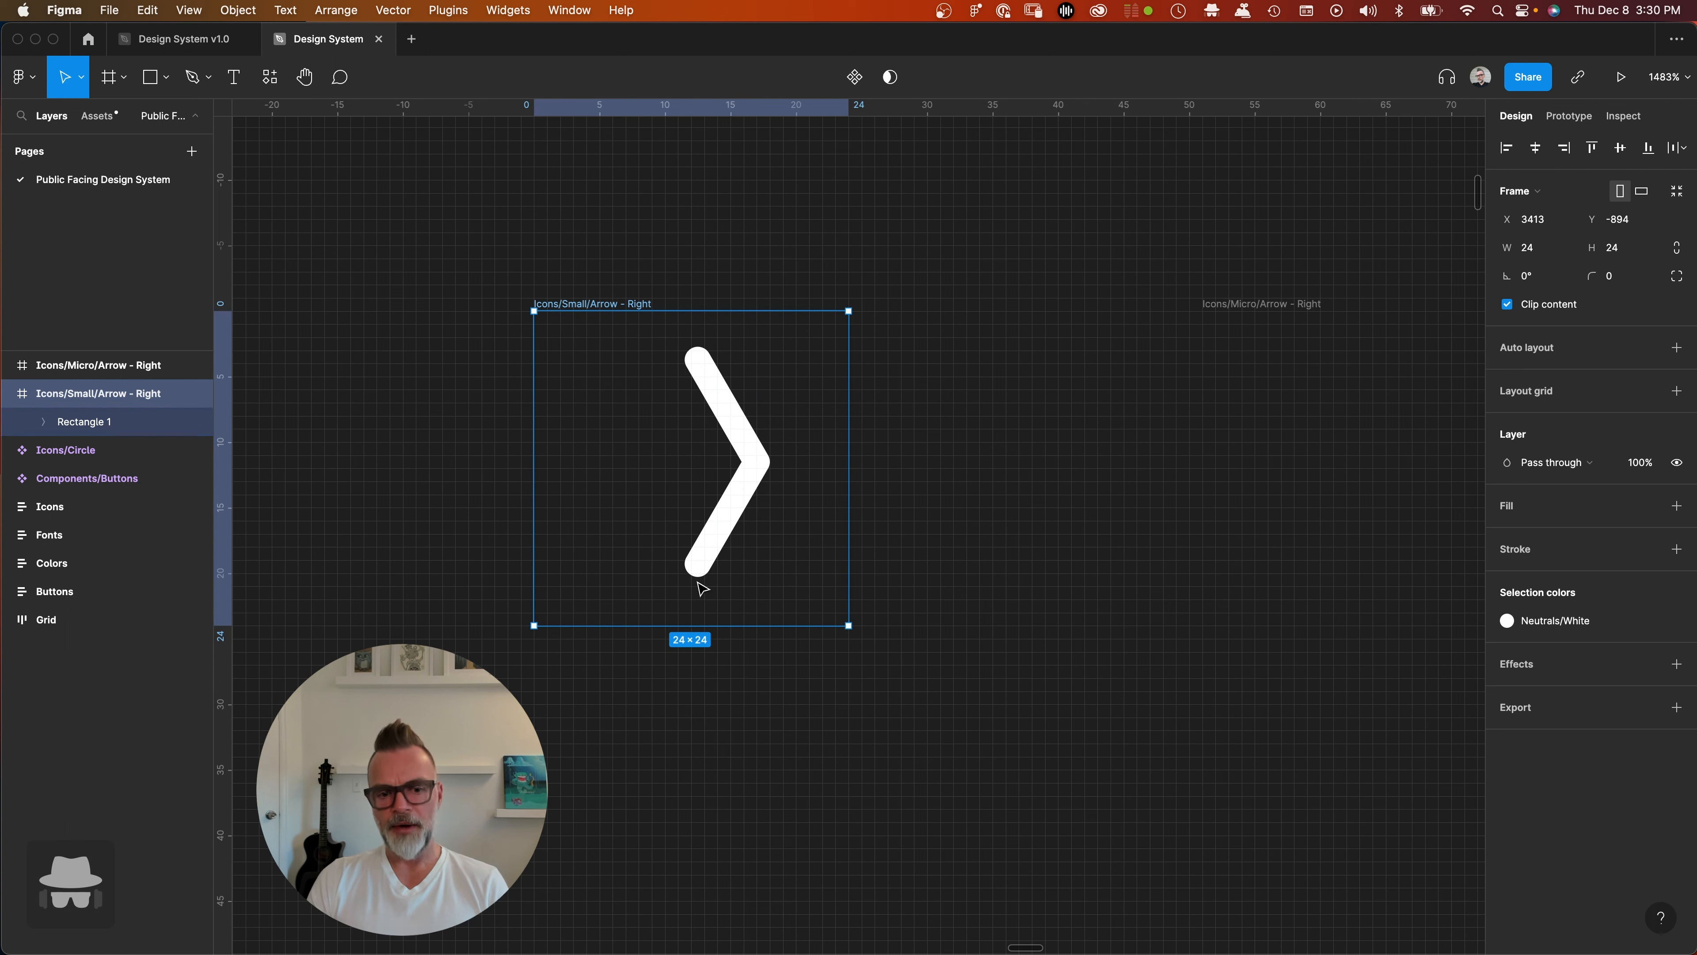
# - Resize the chevron to 4 × 15 at X 13, Y 4 inside the Icons/Small/Arrow - Right frame
pyautogui.click(707, 372)
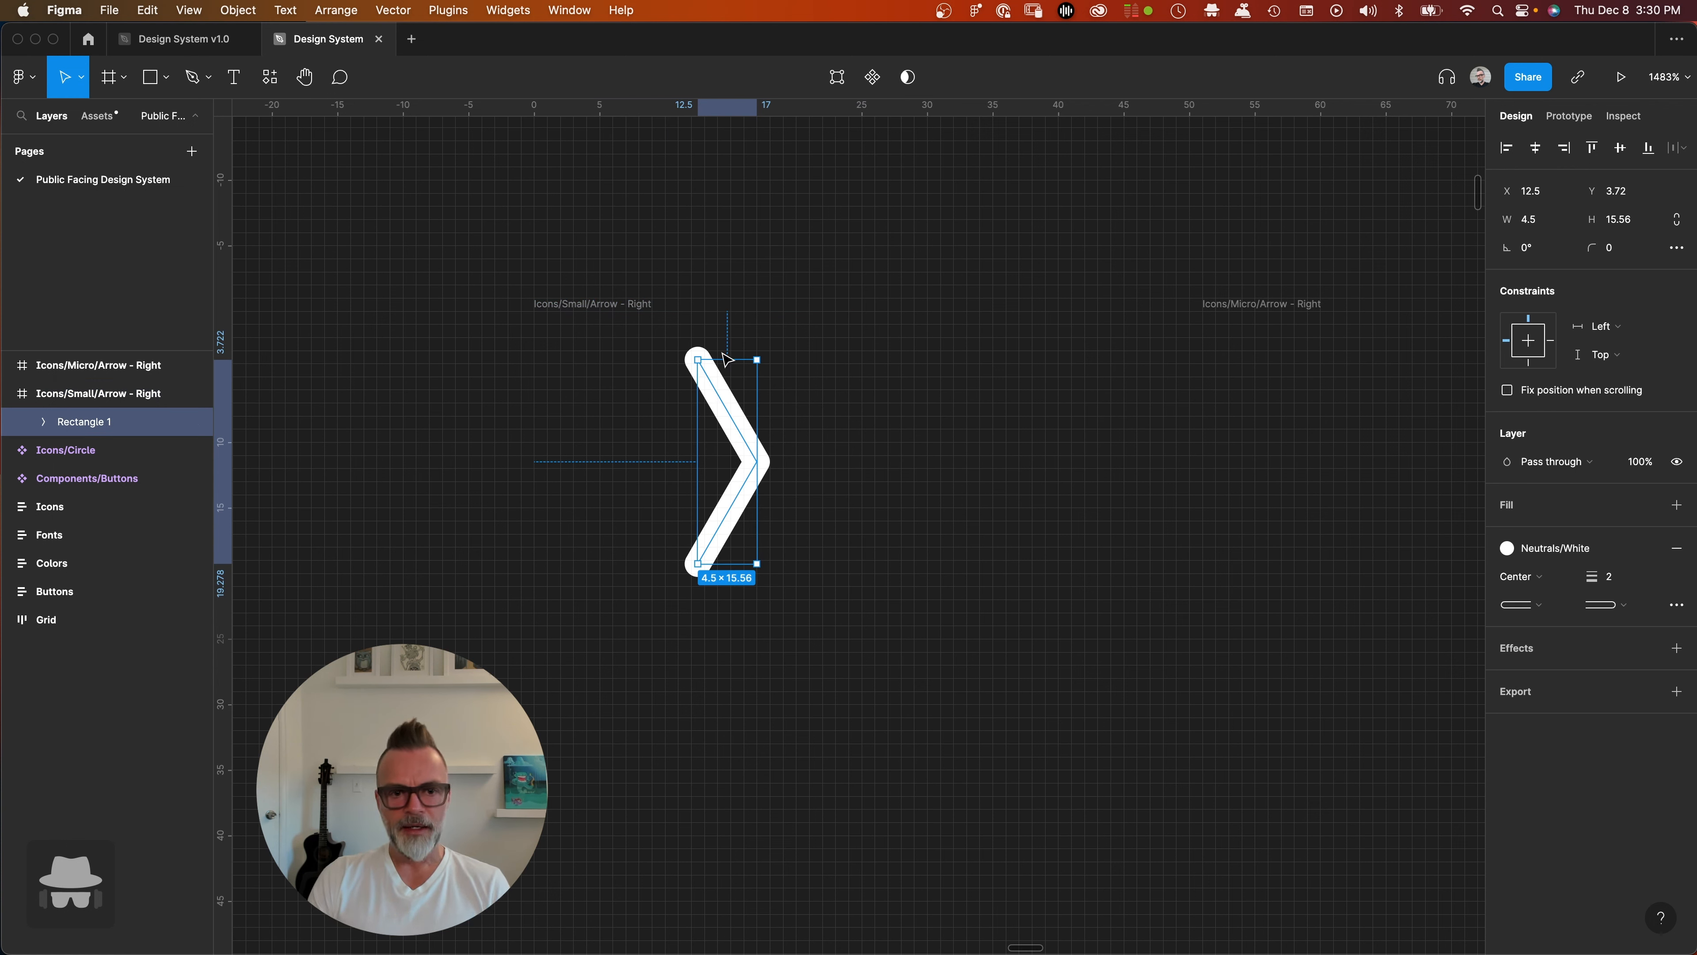
pyautogui.moveTo(719, 355); pyautogui.dragTo(719, 361)
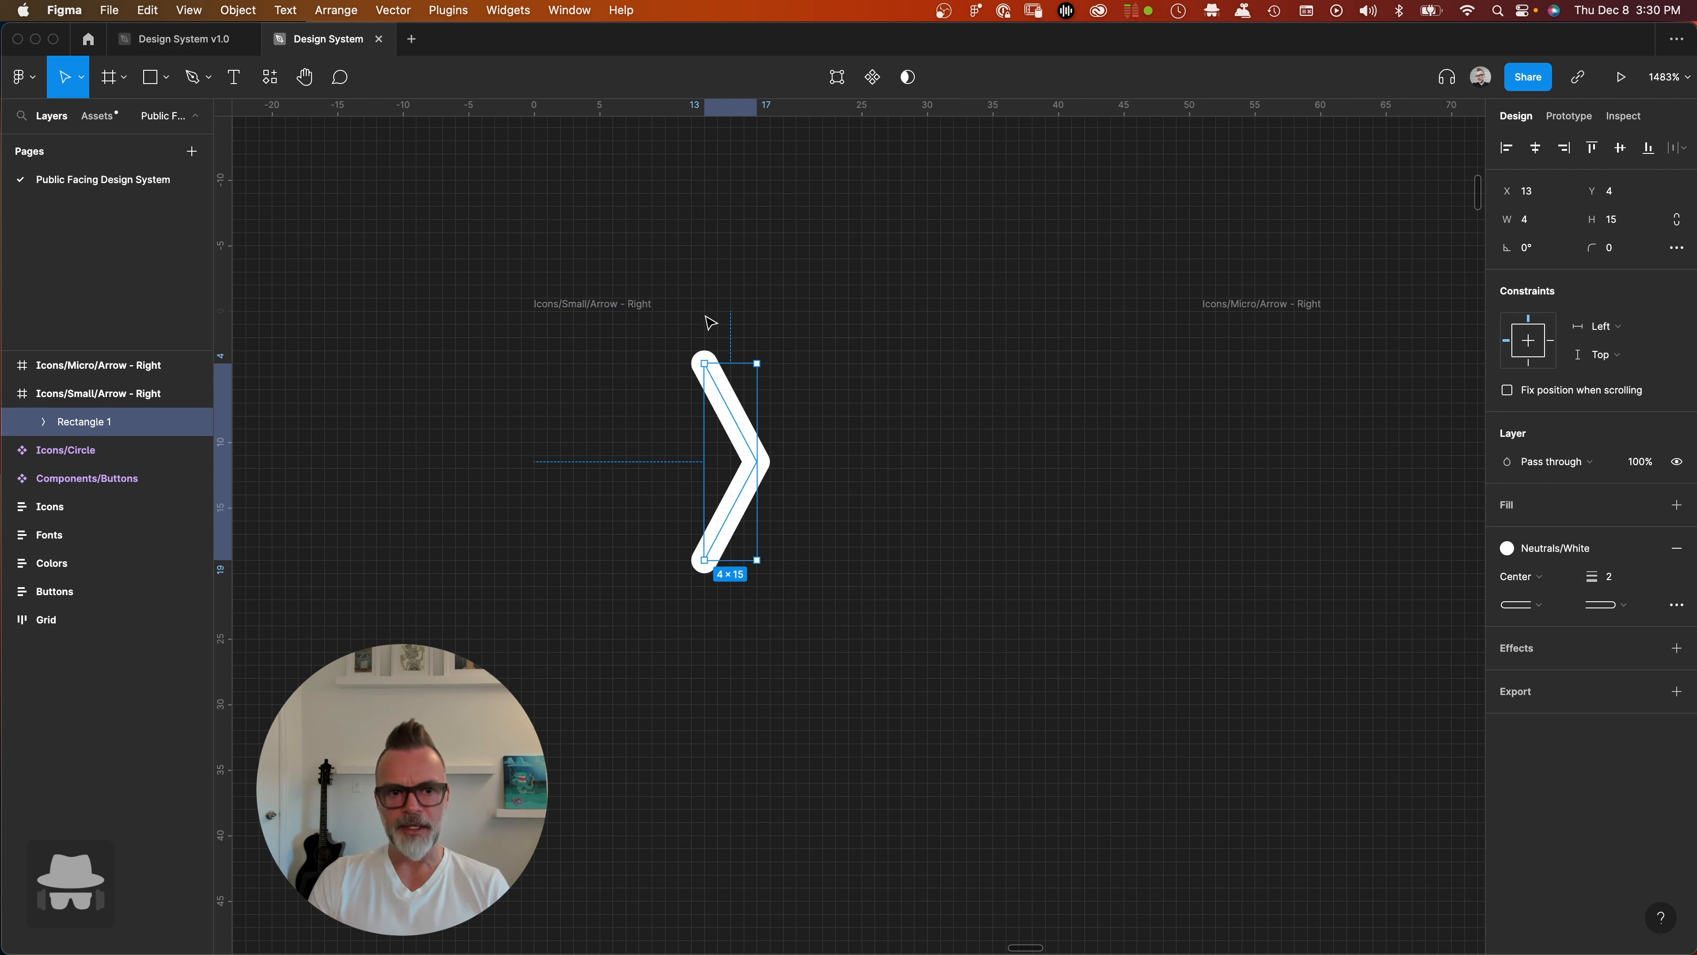
# - Move the chevron horizontally to X 10 to centre it in the Icons/Small/Arrow - Right frame
pyautogui.click(694, 326)
pyautogui.click(640, 307)
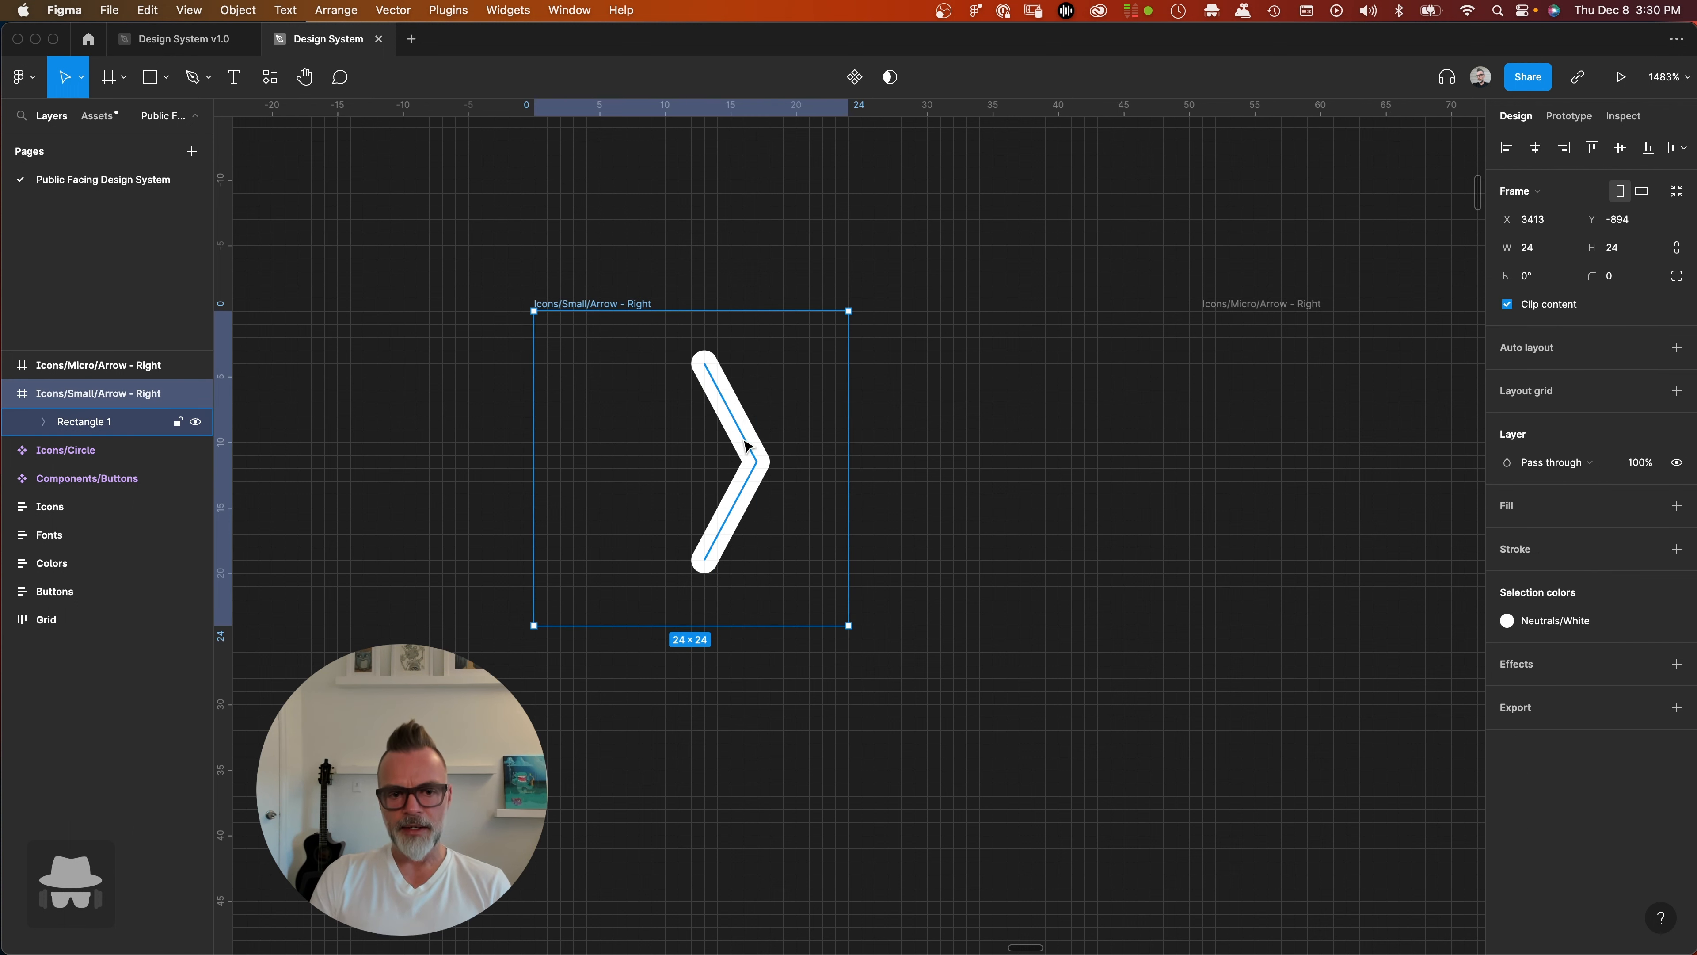
pyautogui.click(702, 371)
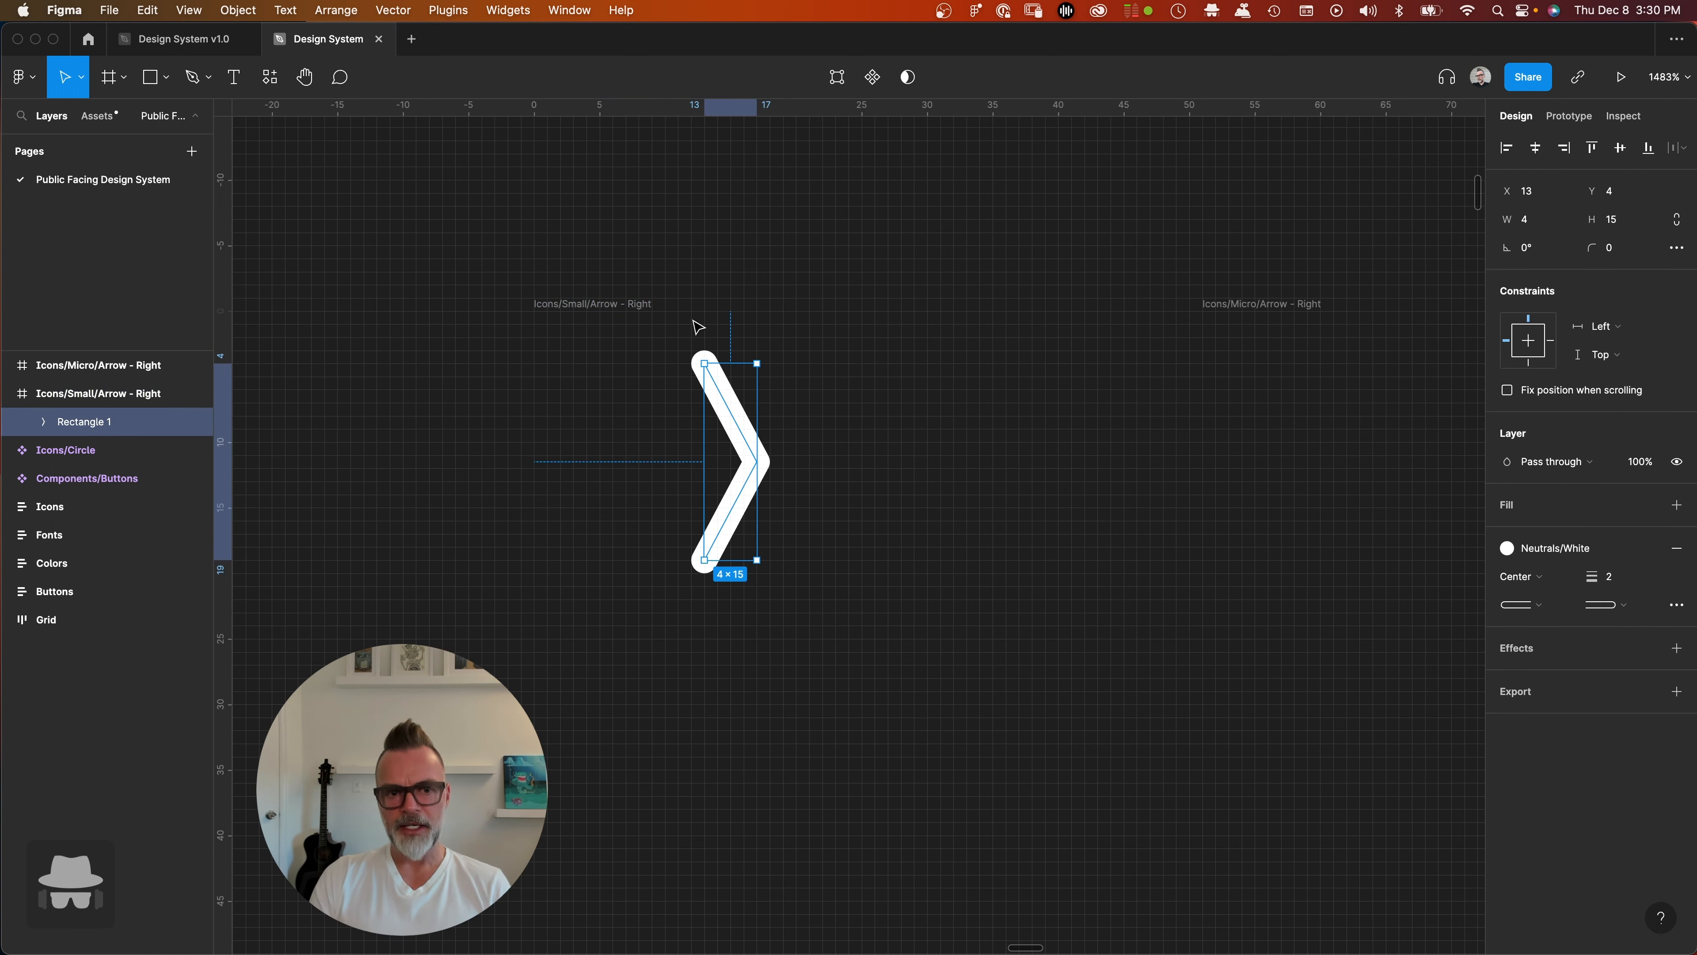
pyautogui.click(628, 308)
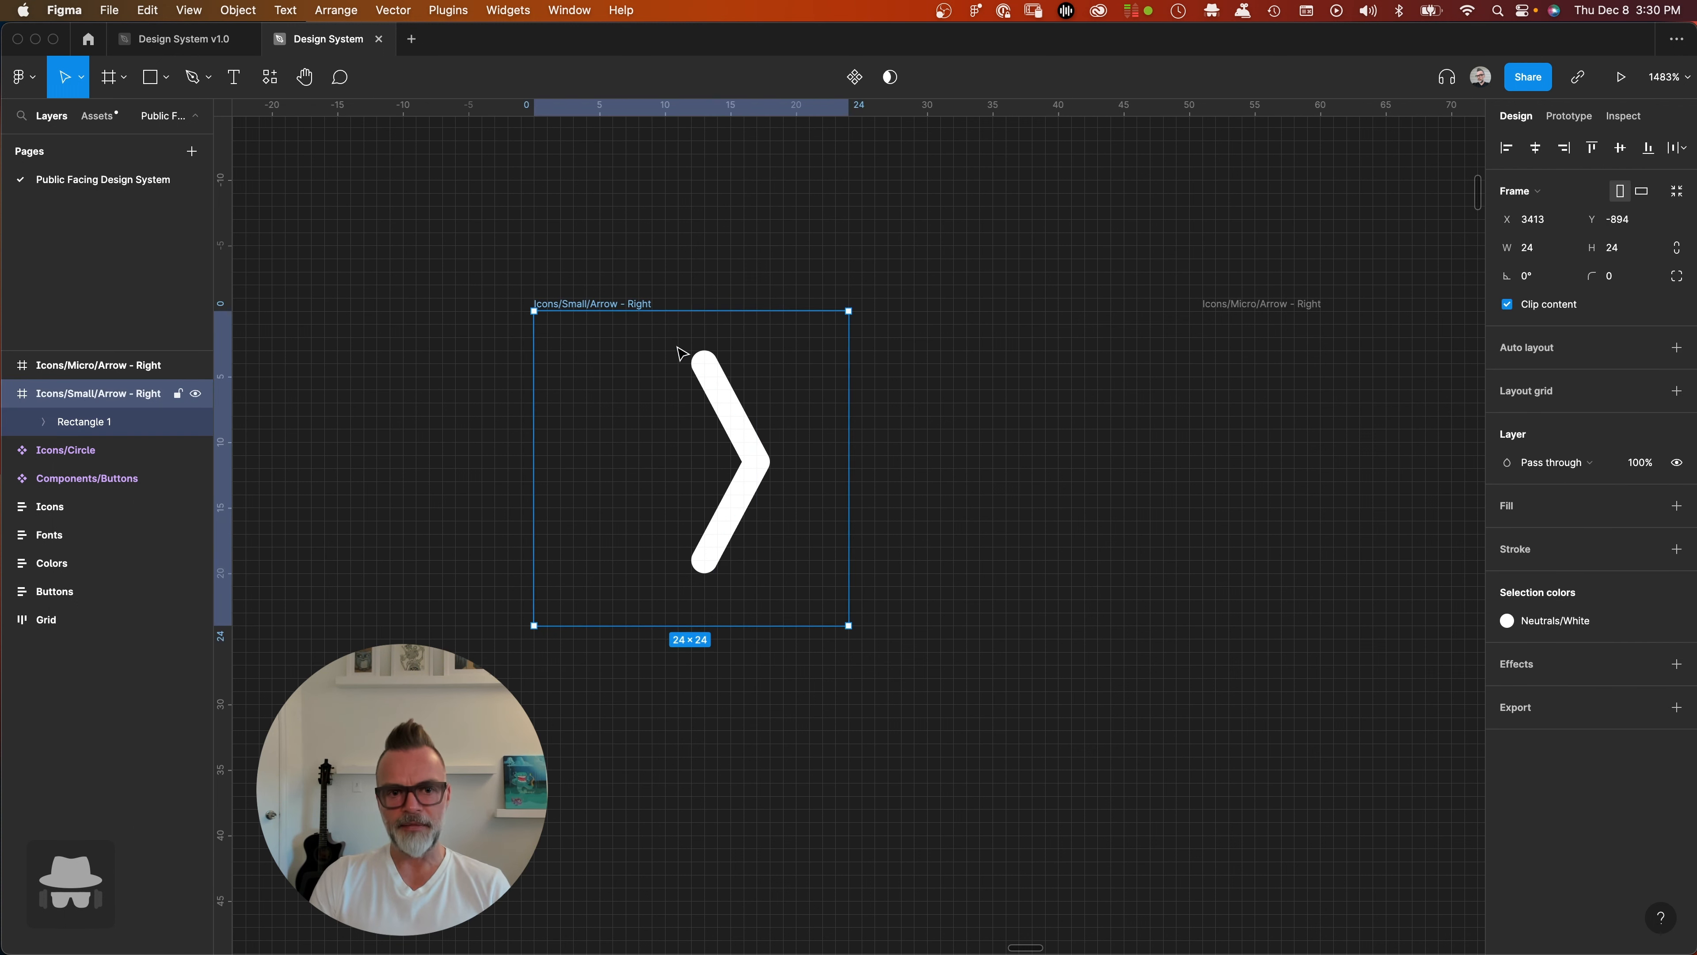
pyautogui.click(714, 384)
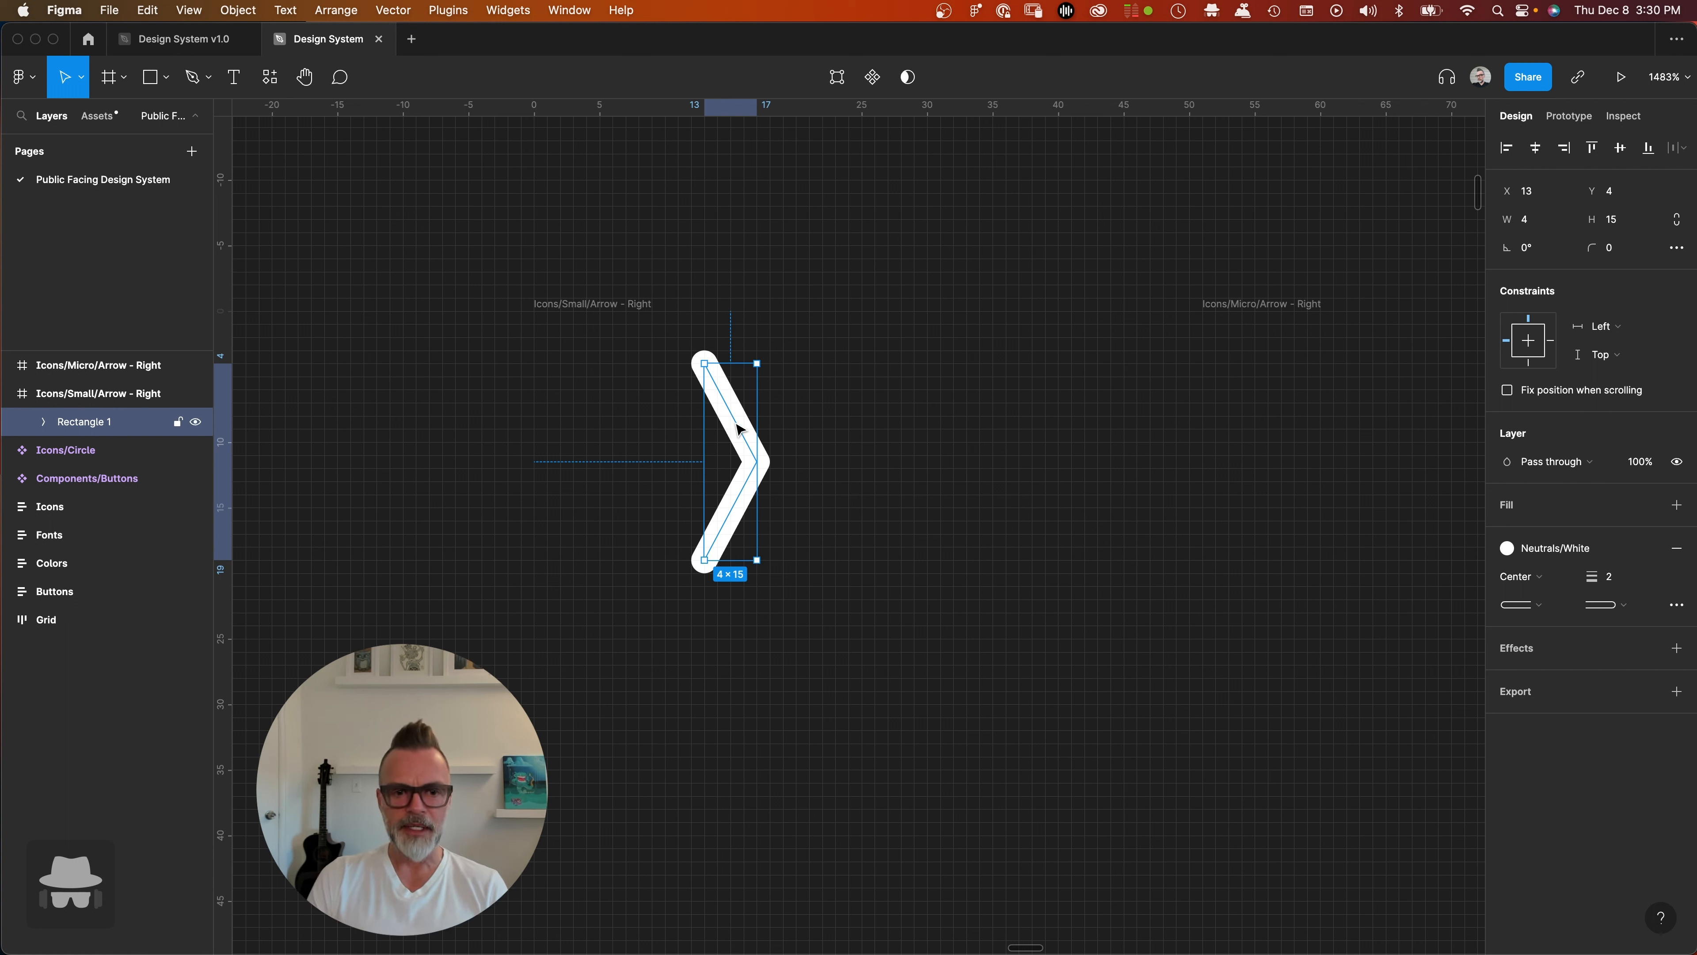
pyautogui.click(611, 304)
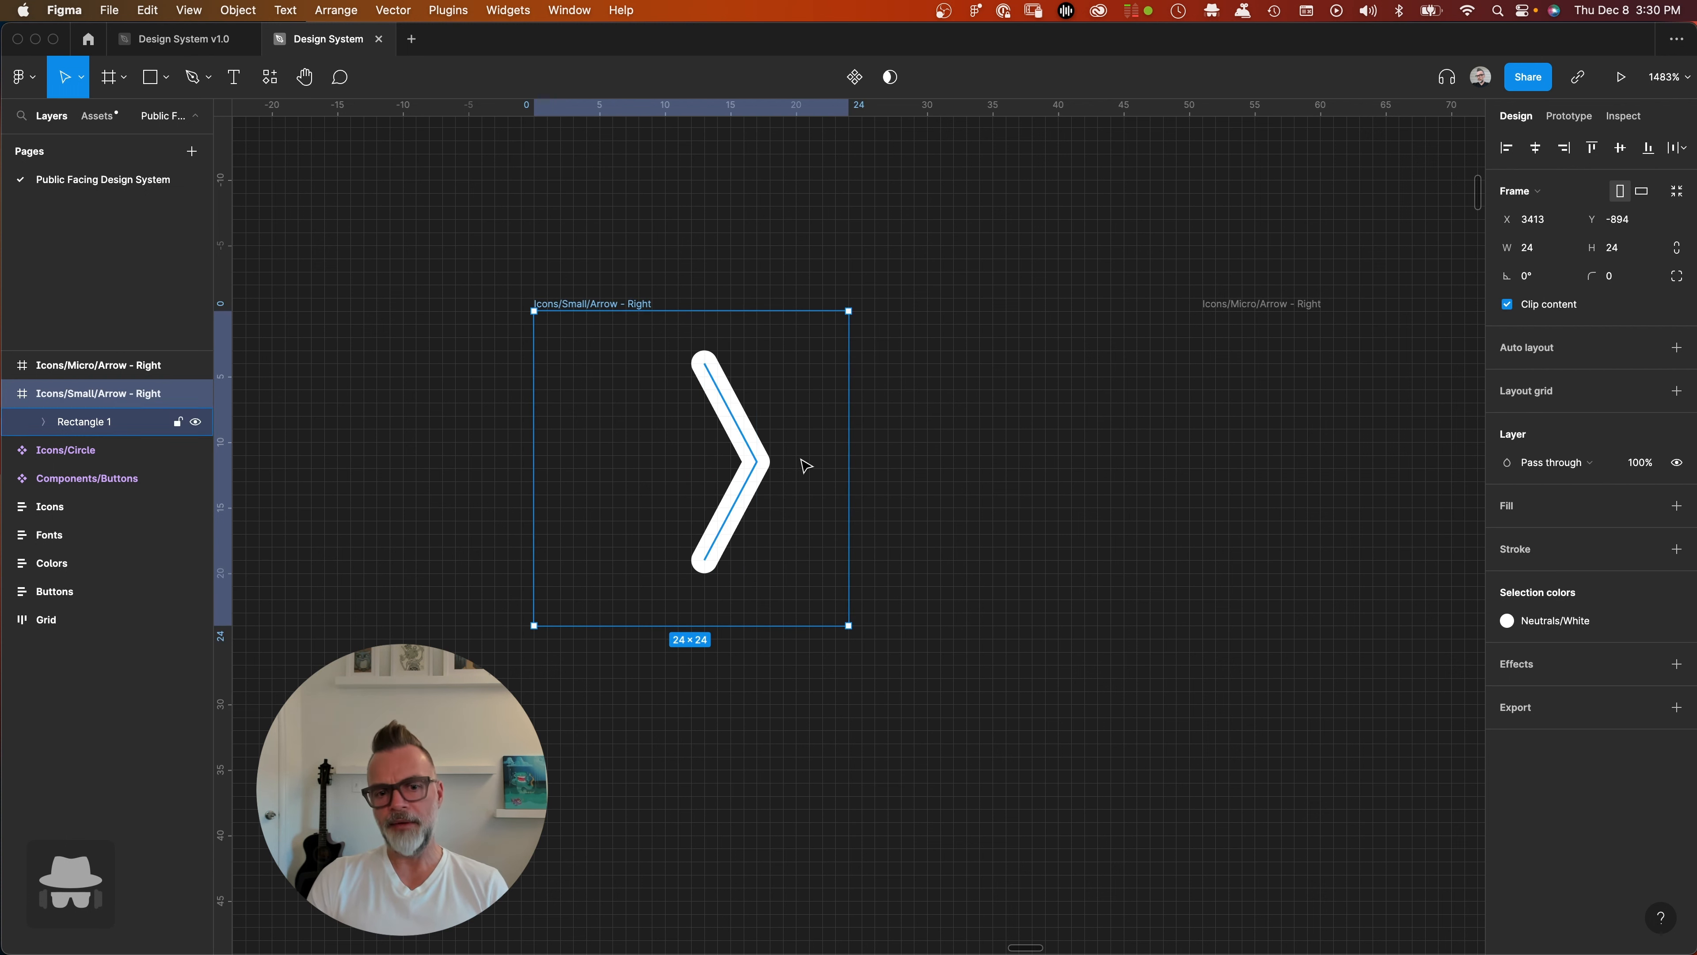
pyautogui.click(748, 498)
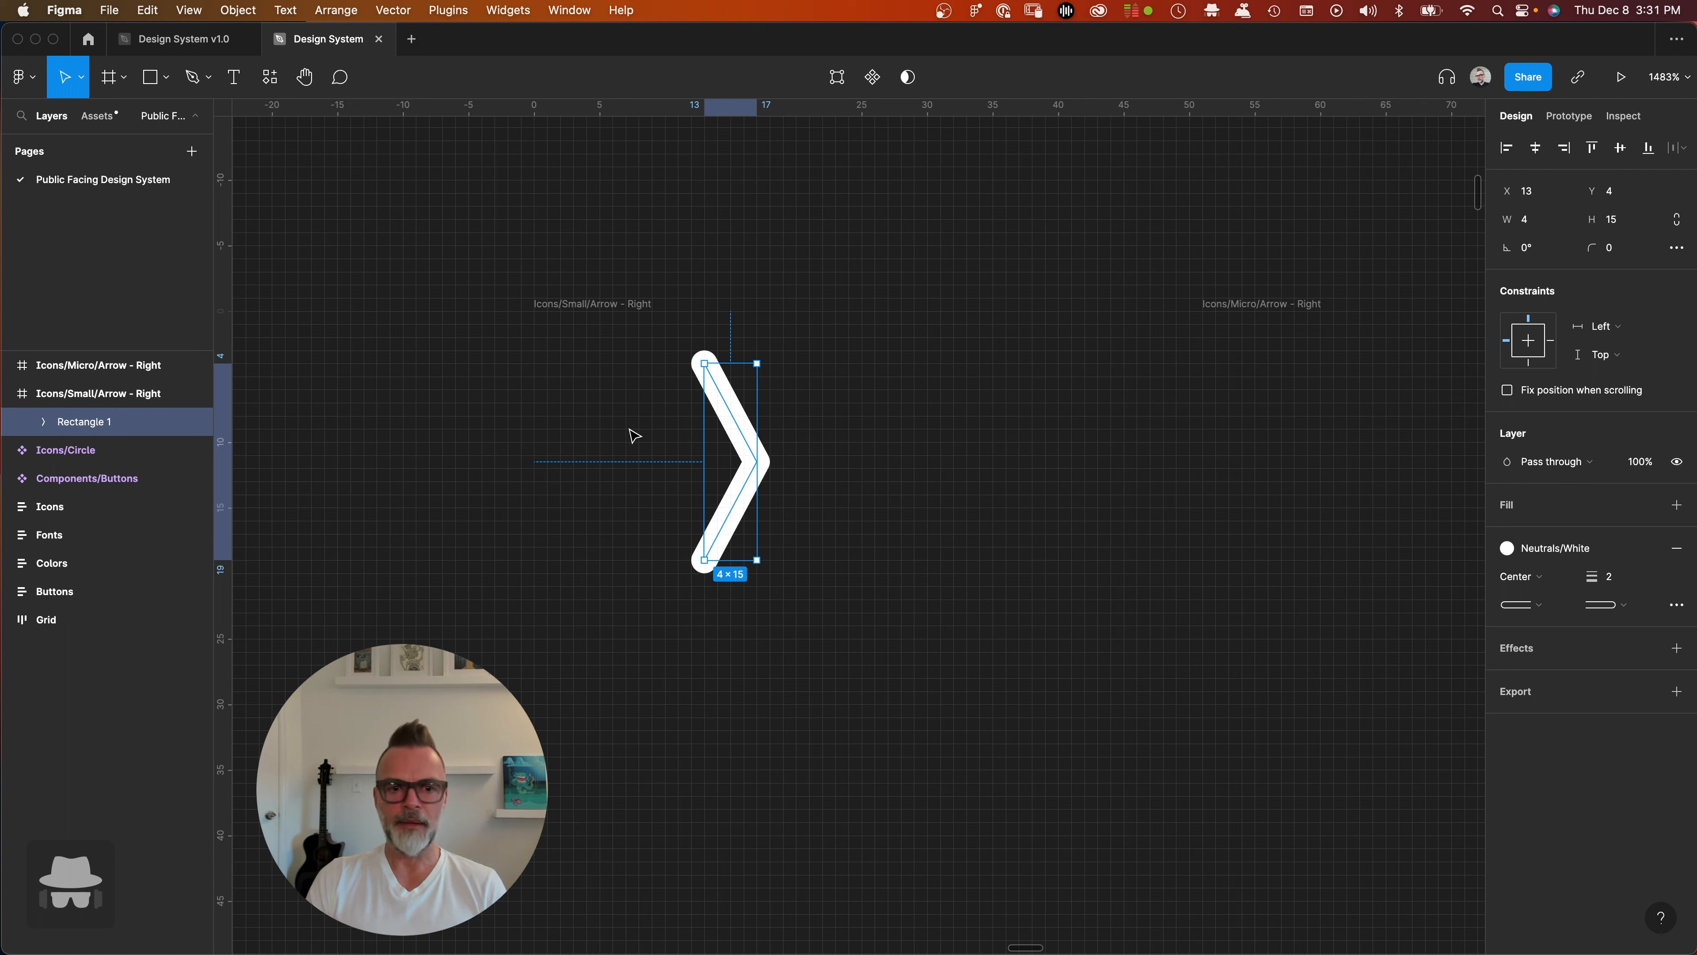
pyautogui.click(635, 315)
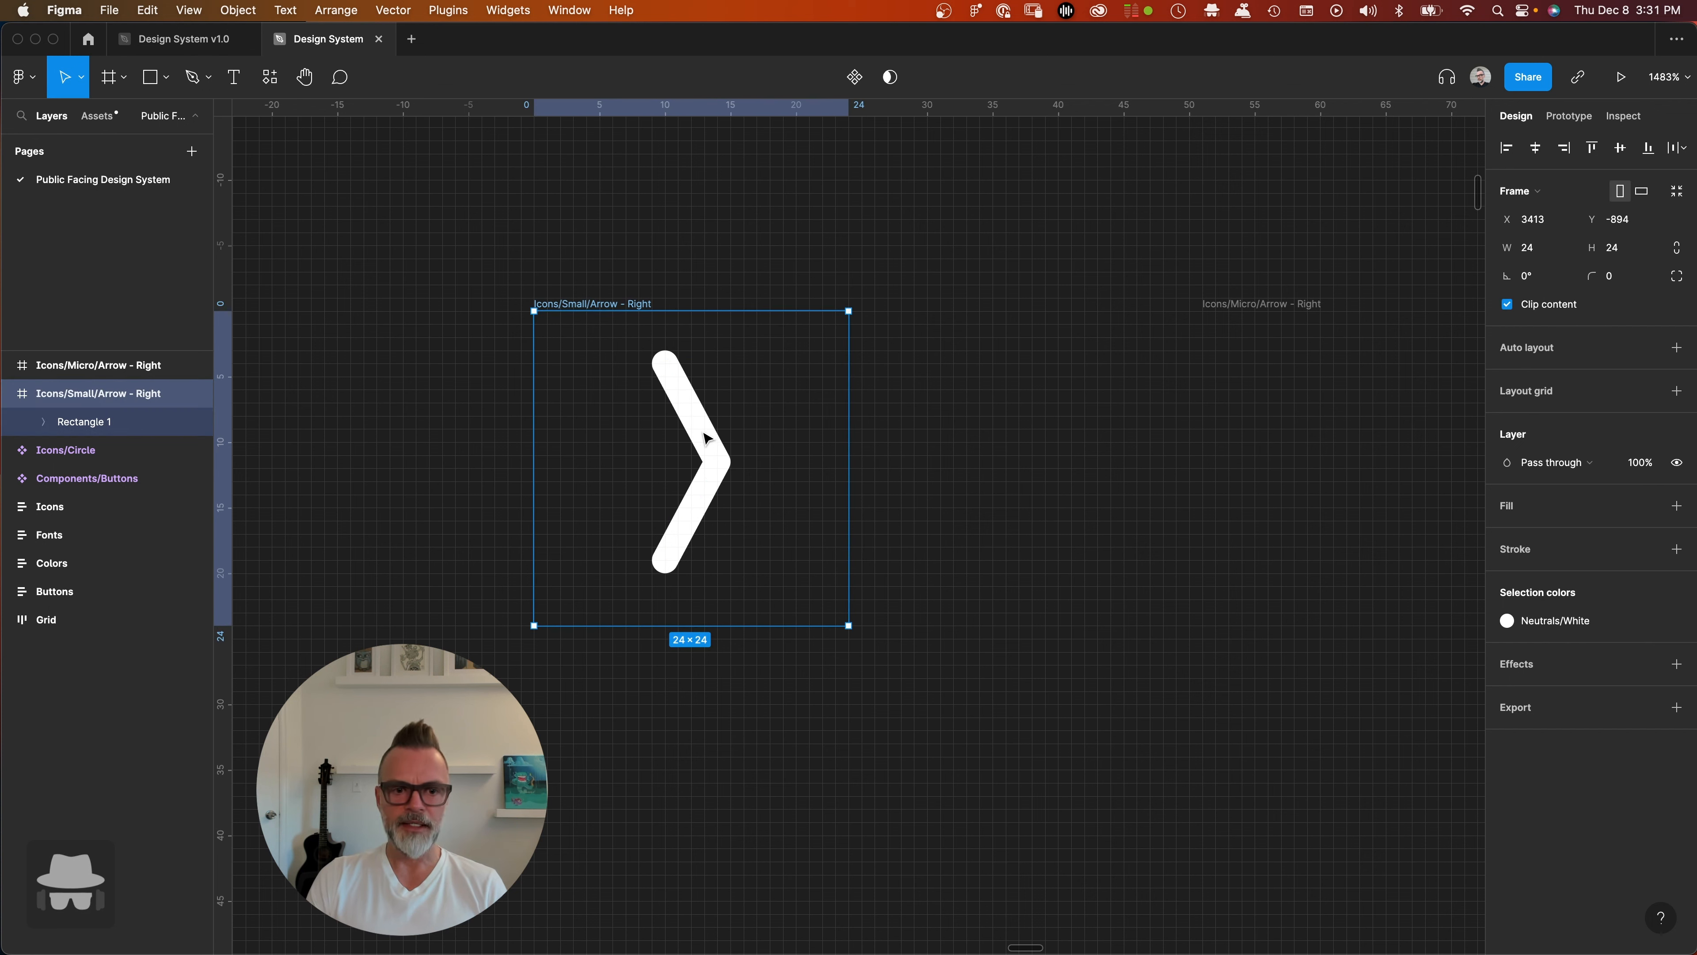
pyautogui.click(706, 494)
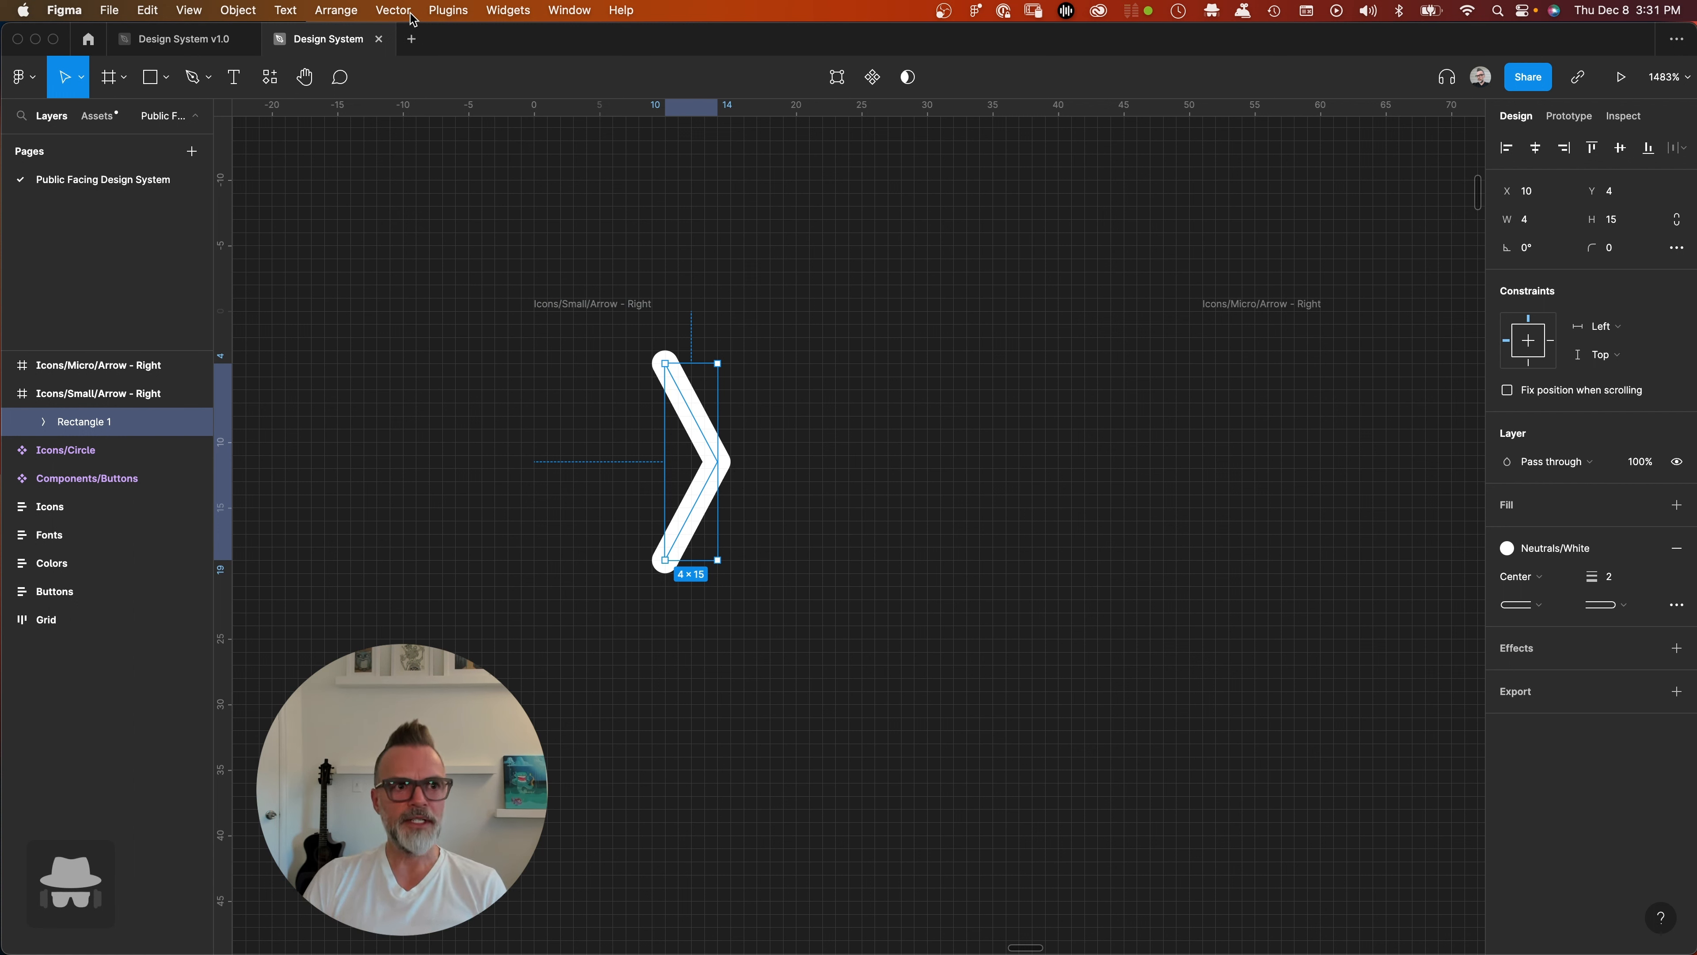
pyautogui.click(189, 12)
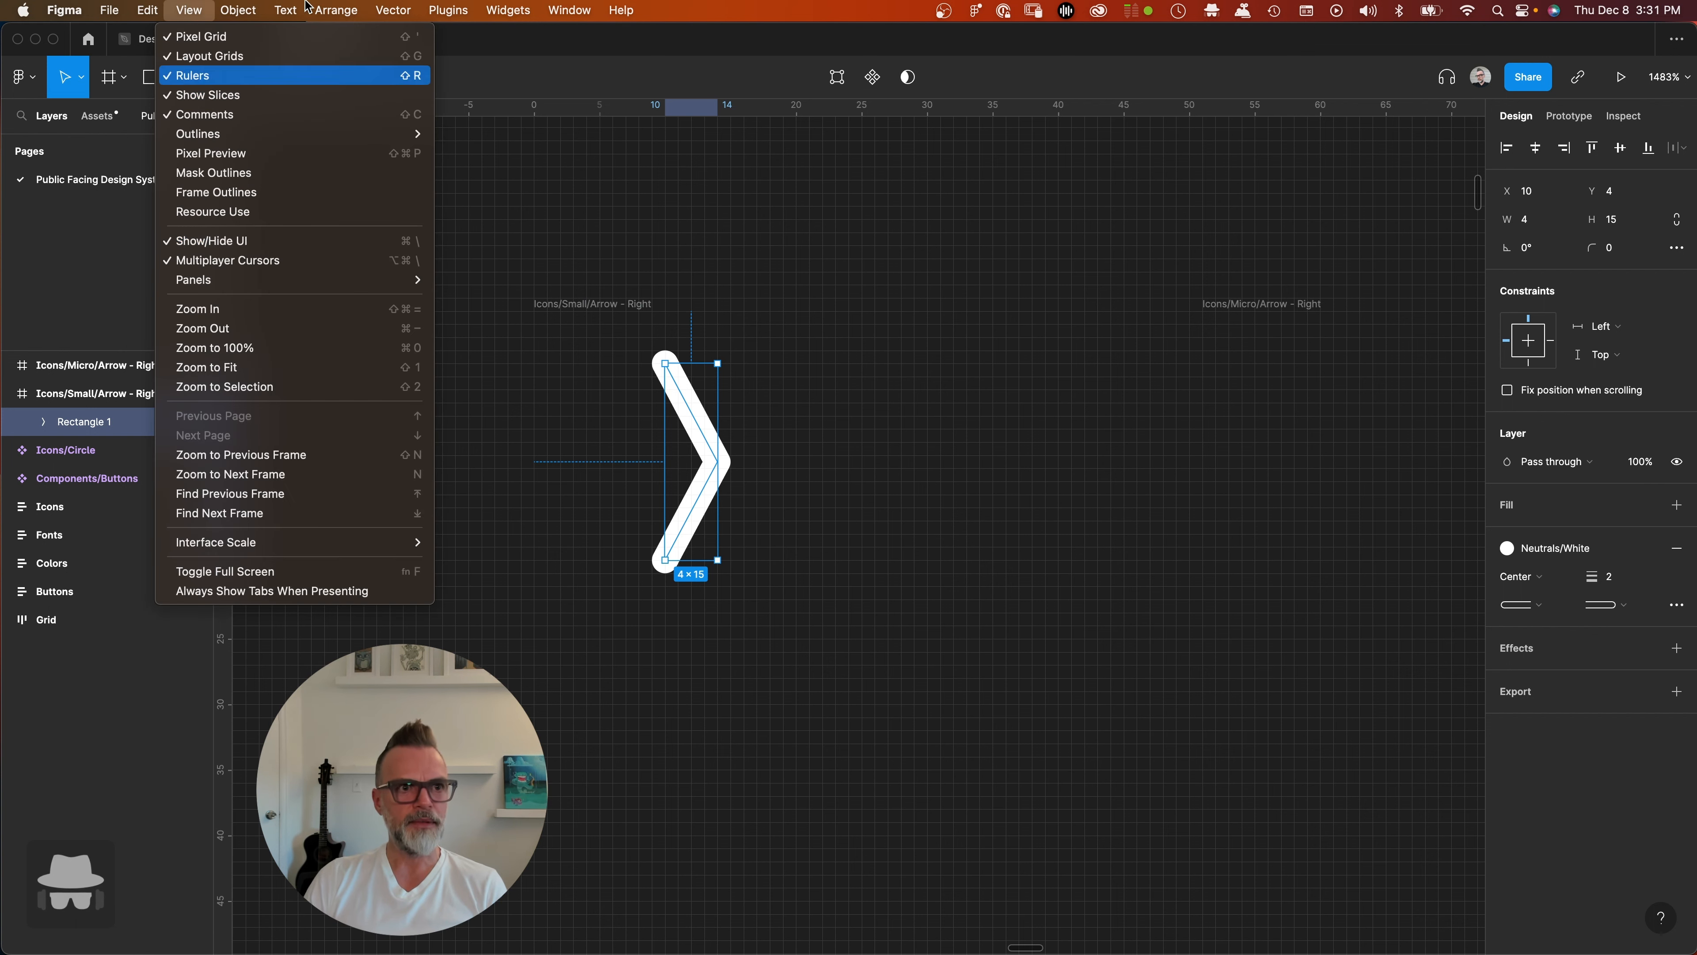
pyautogui.moveTo(395, 8)
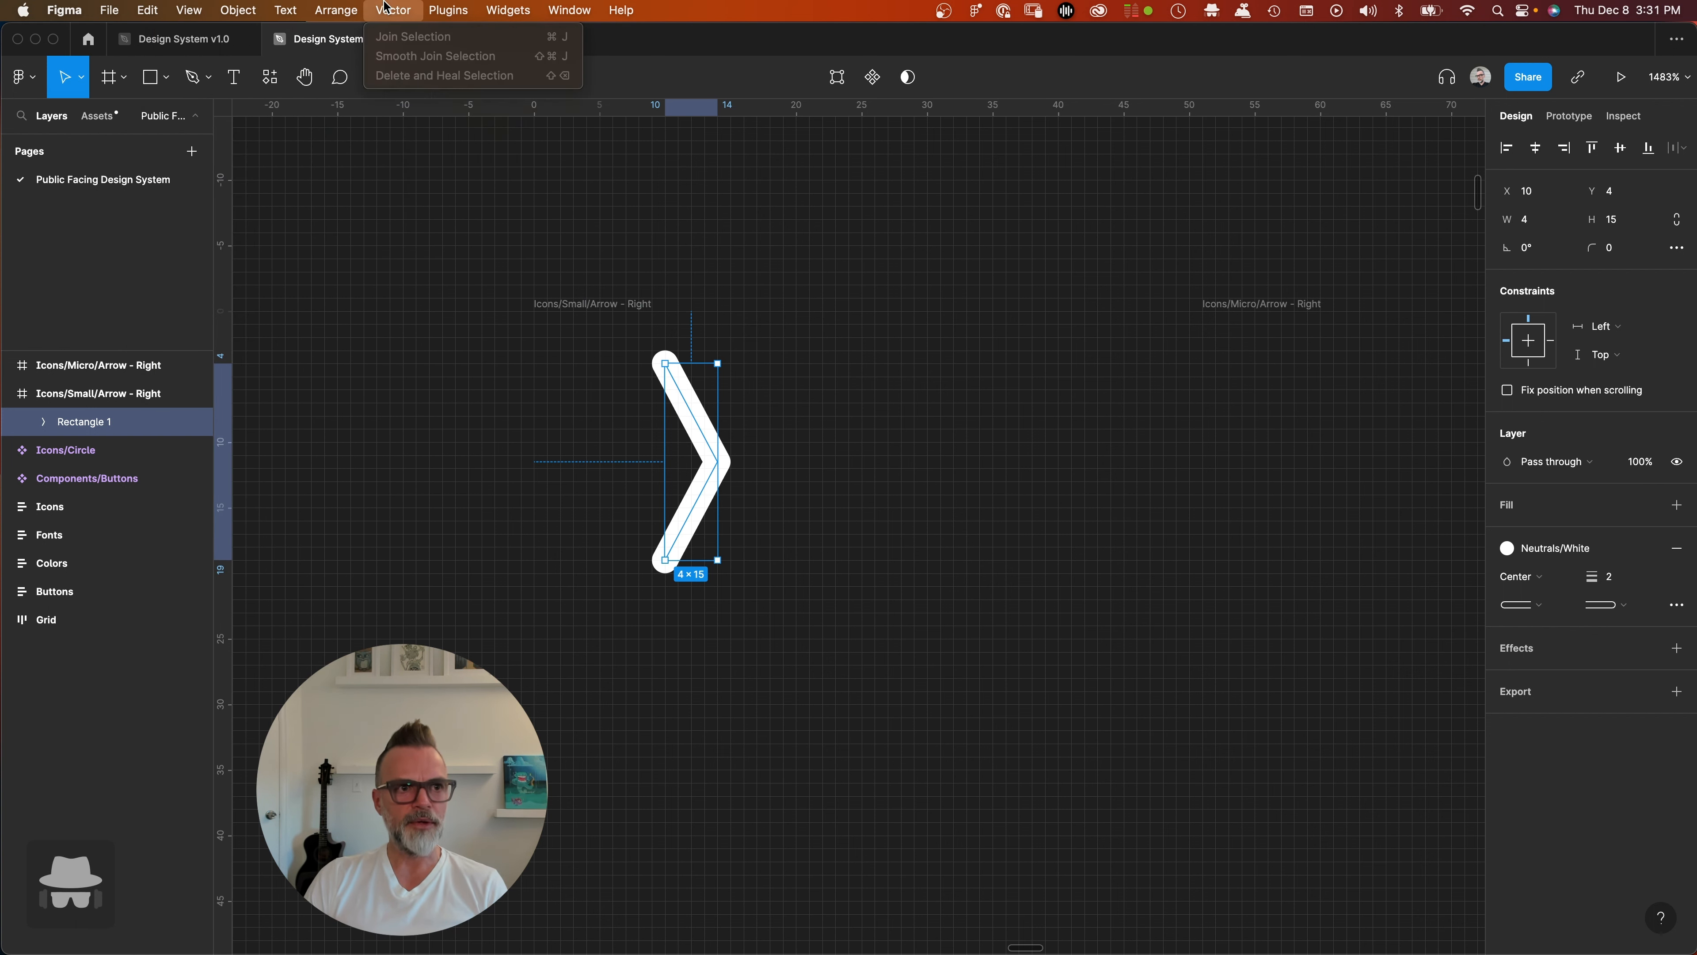
pyautogui.moveTo(299, 12)
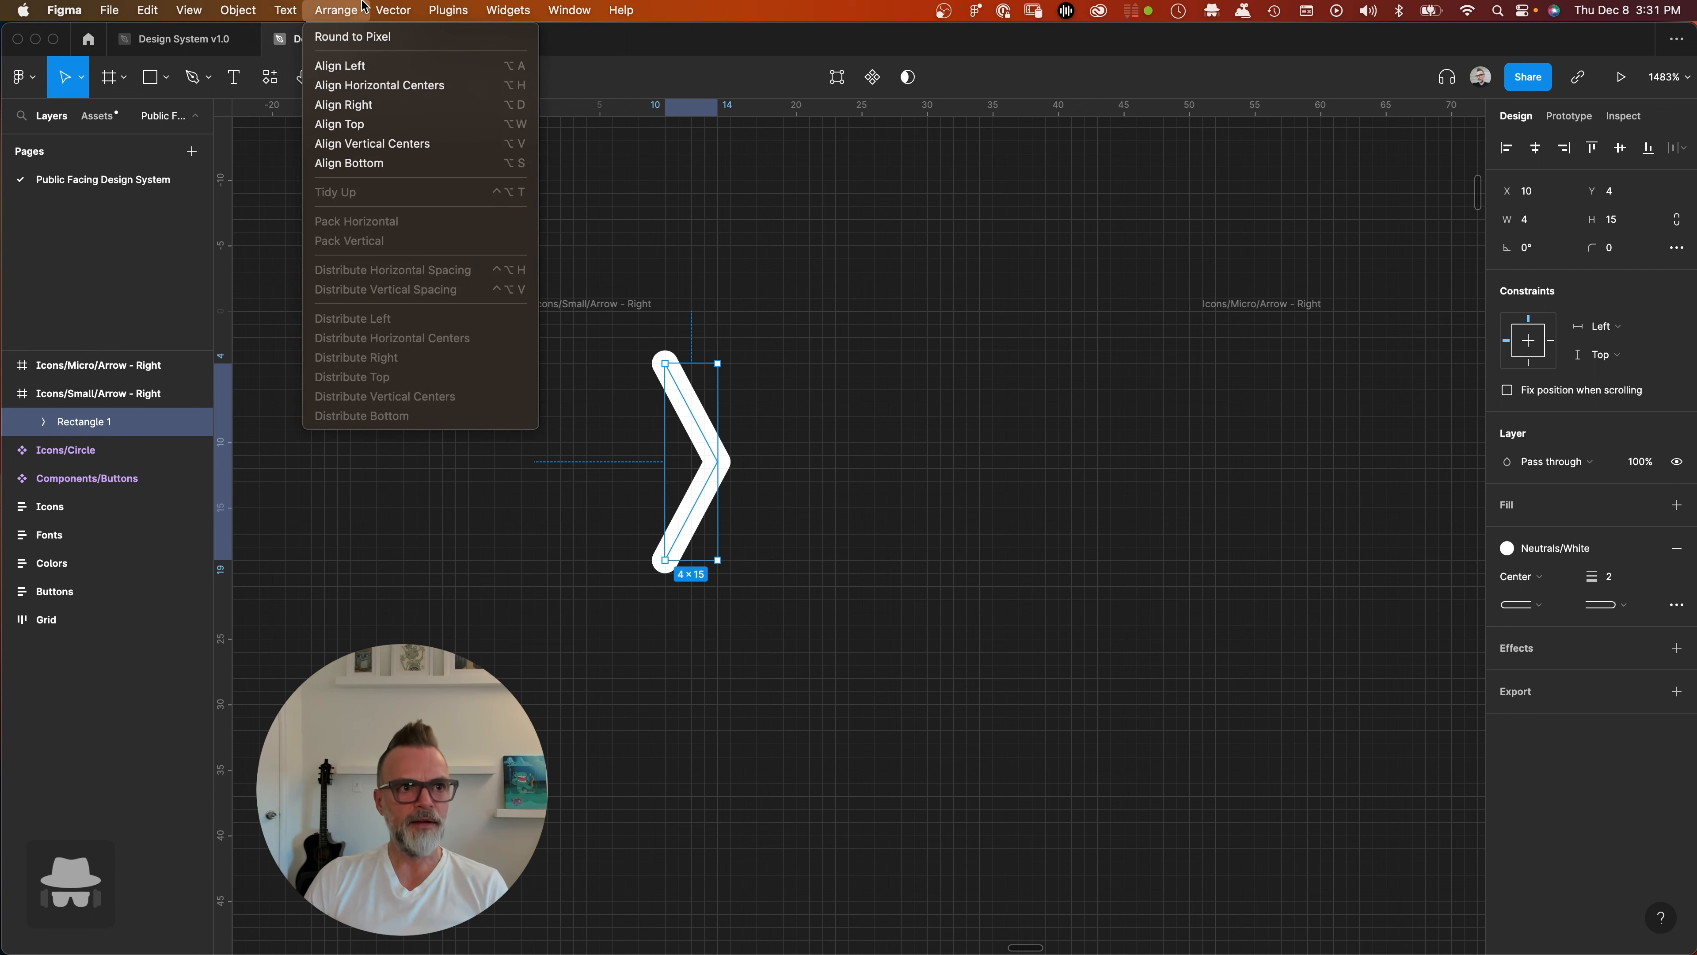
pyautogui.moveTo(473, 10)
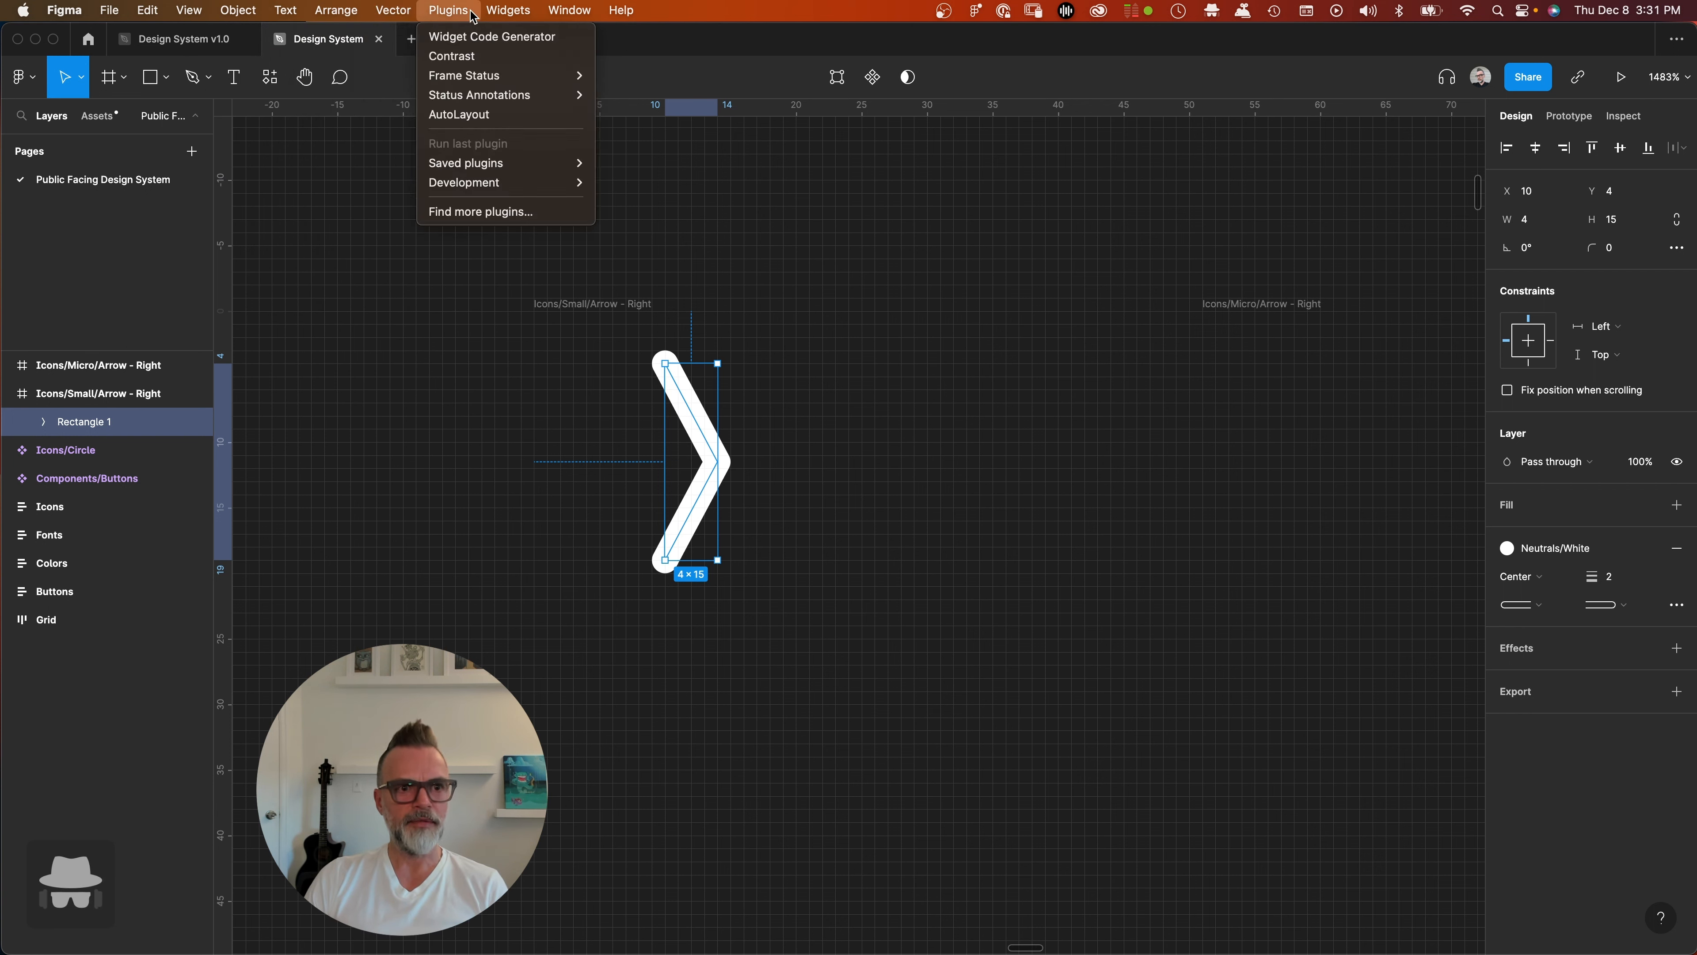
pyautogui.moveTo(556, 13)
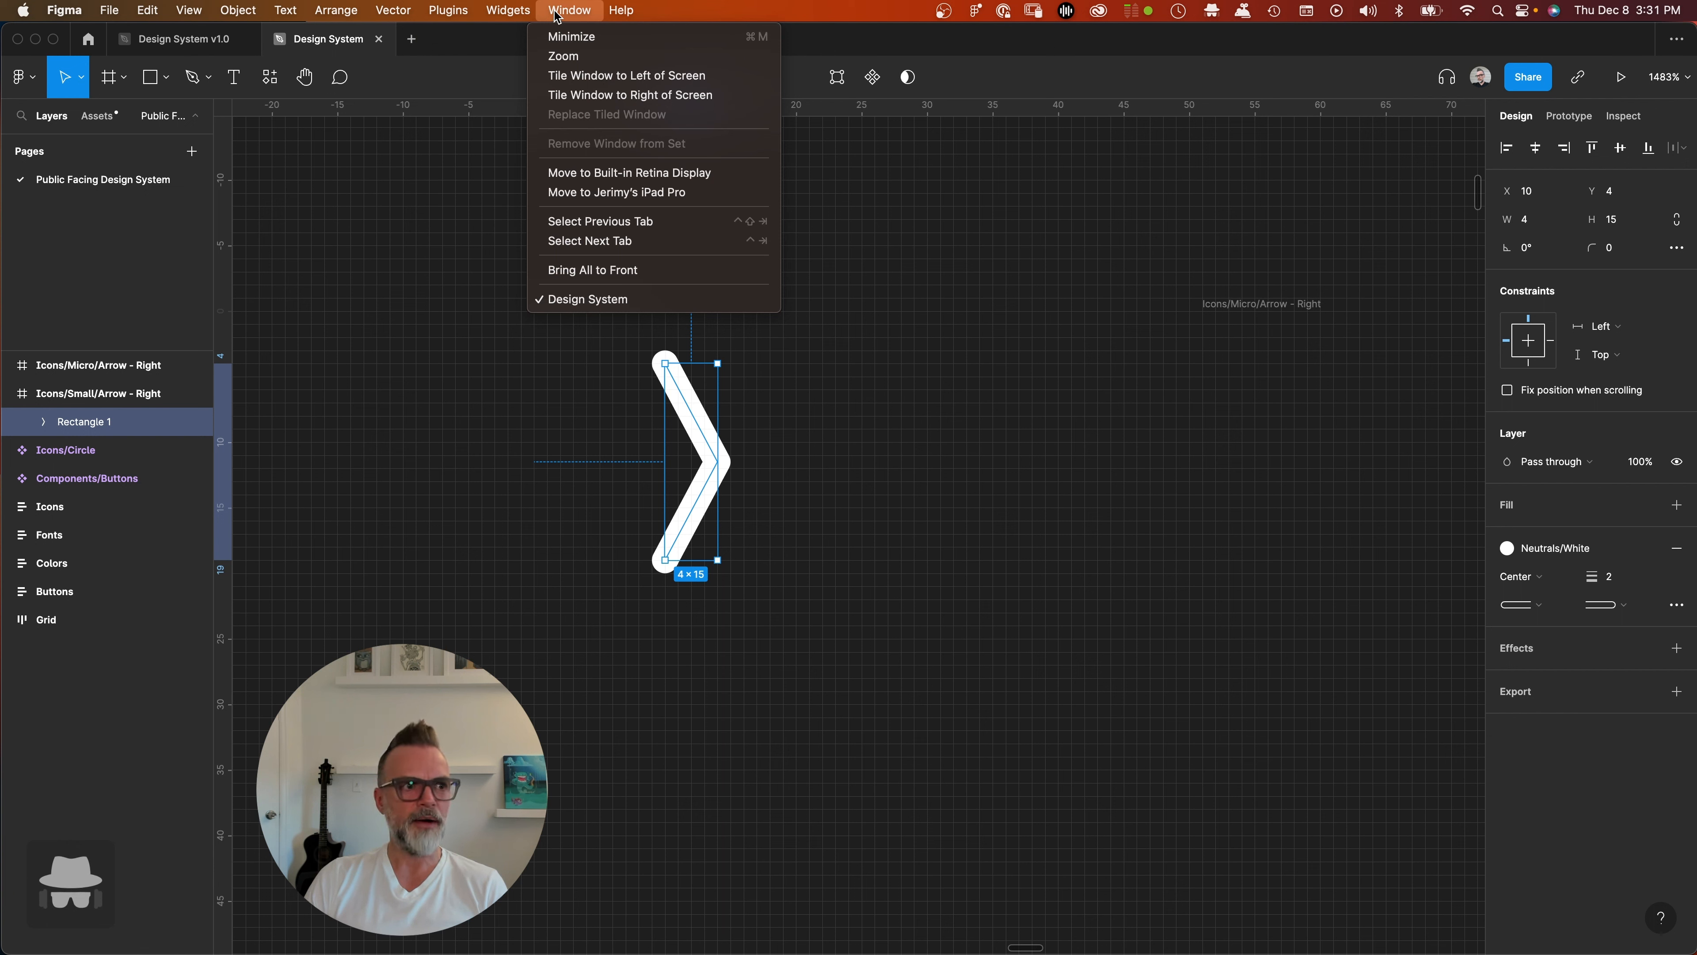
pyautogui.moveTo(182, 16)
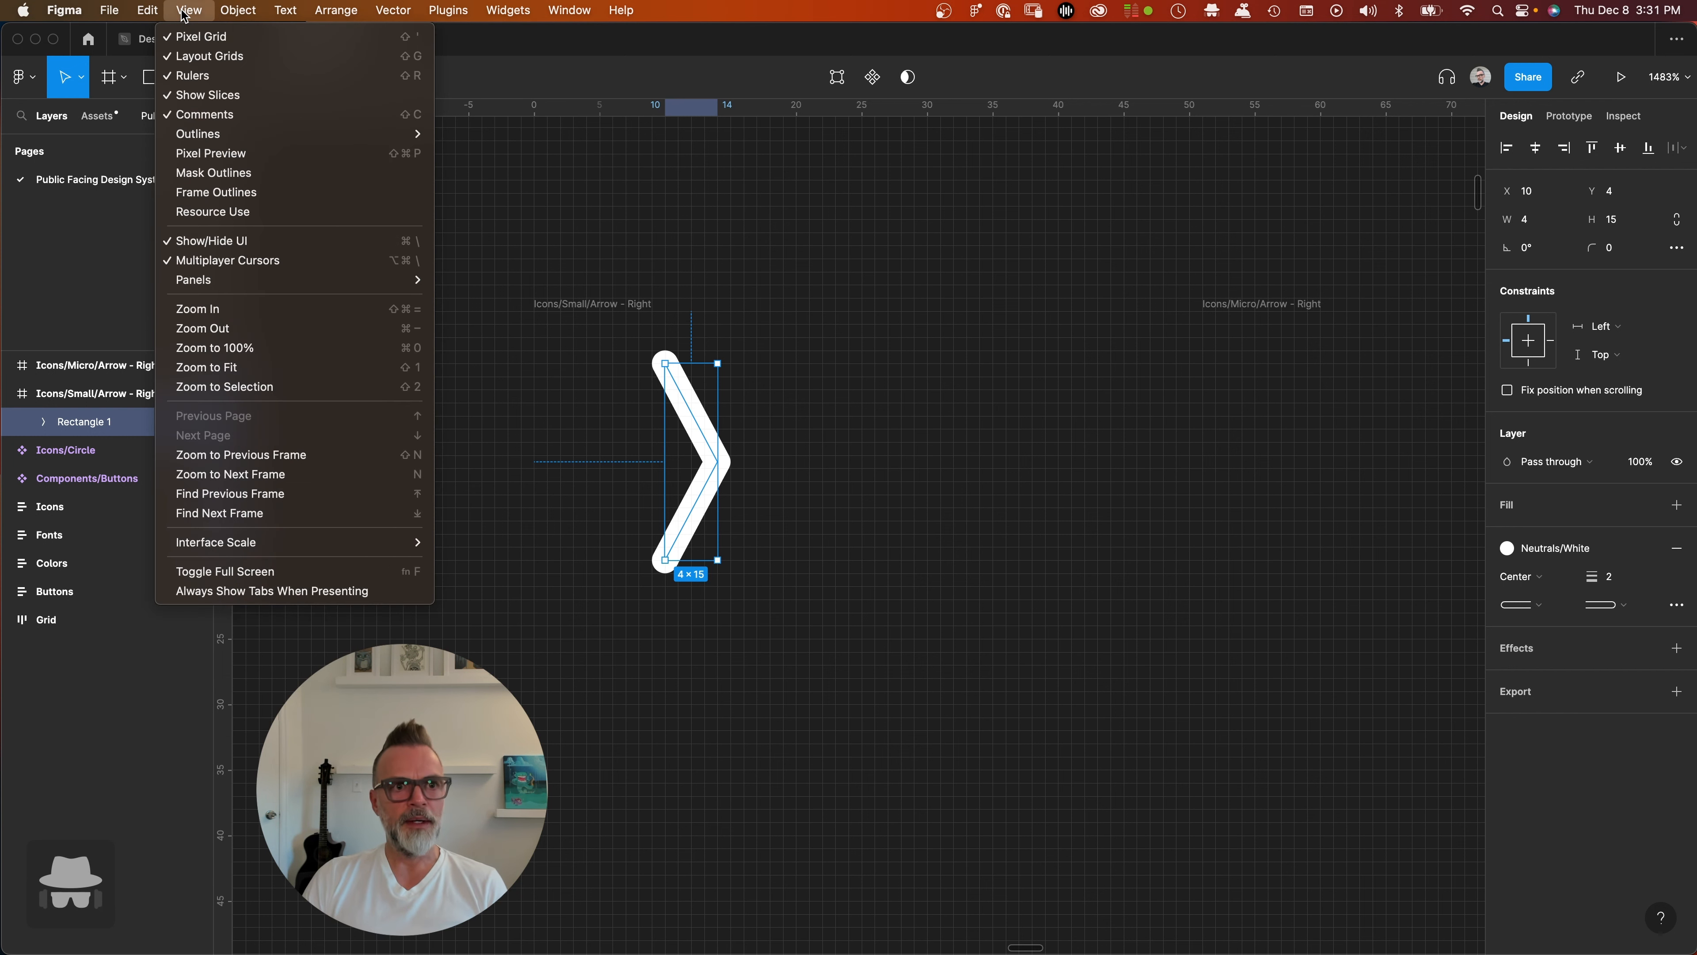
pyautogui.moveTo(571, 7)
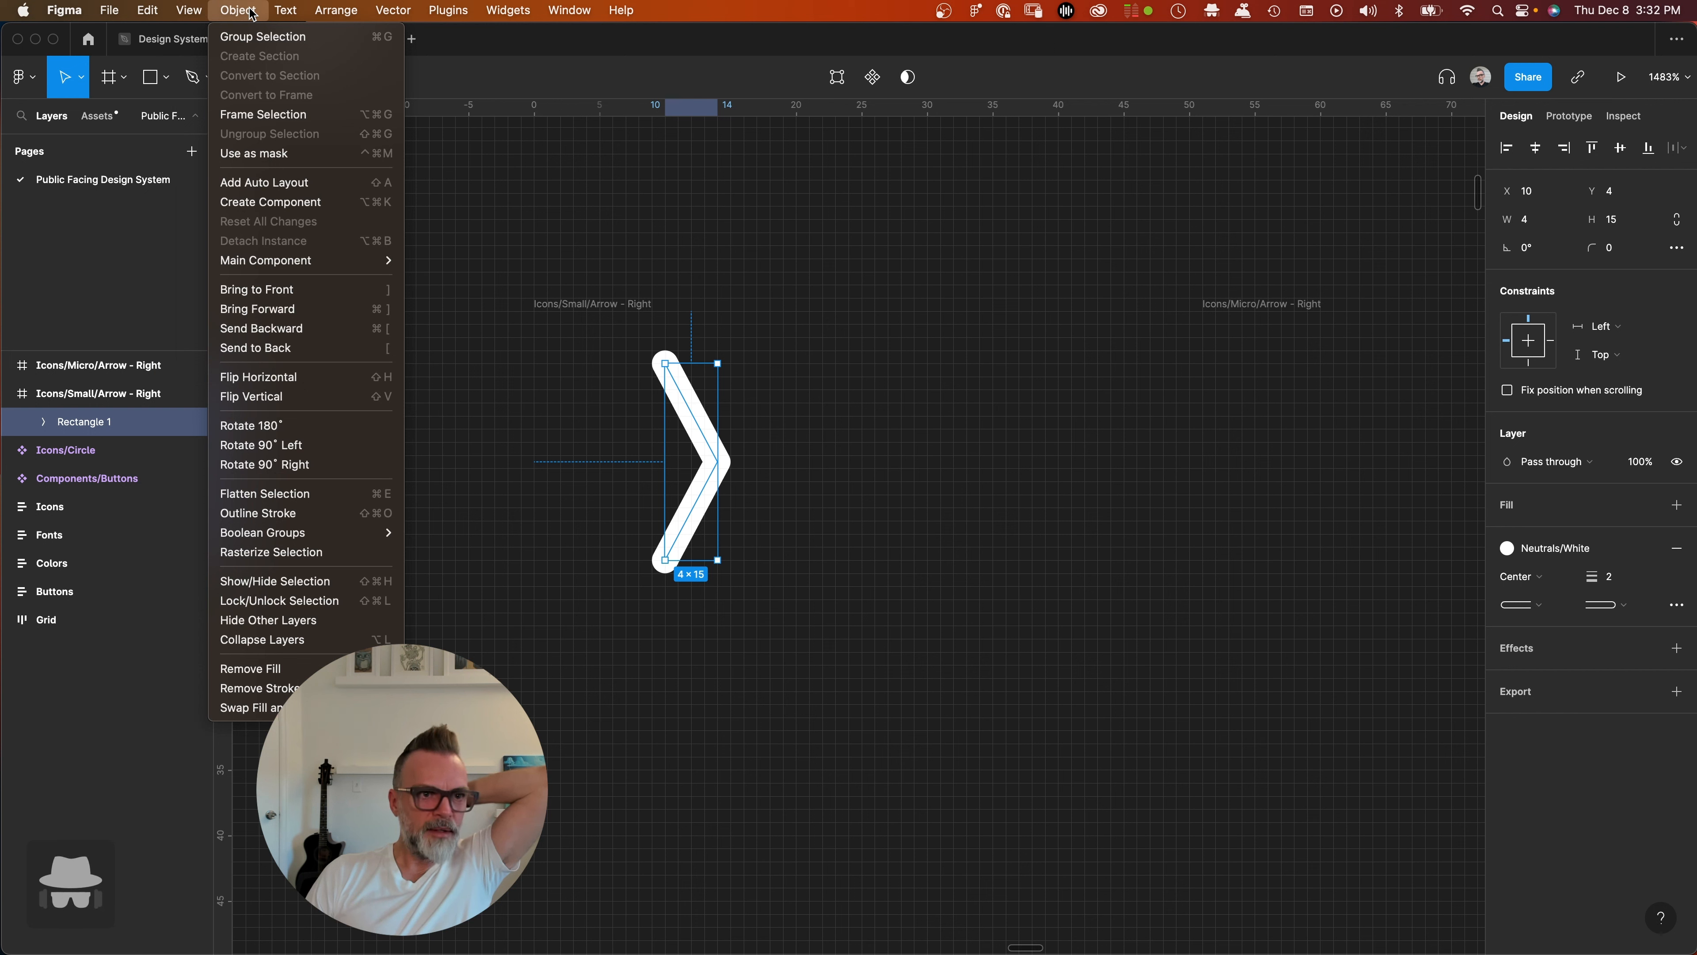
pyautogui.moveTo(399, 11)
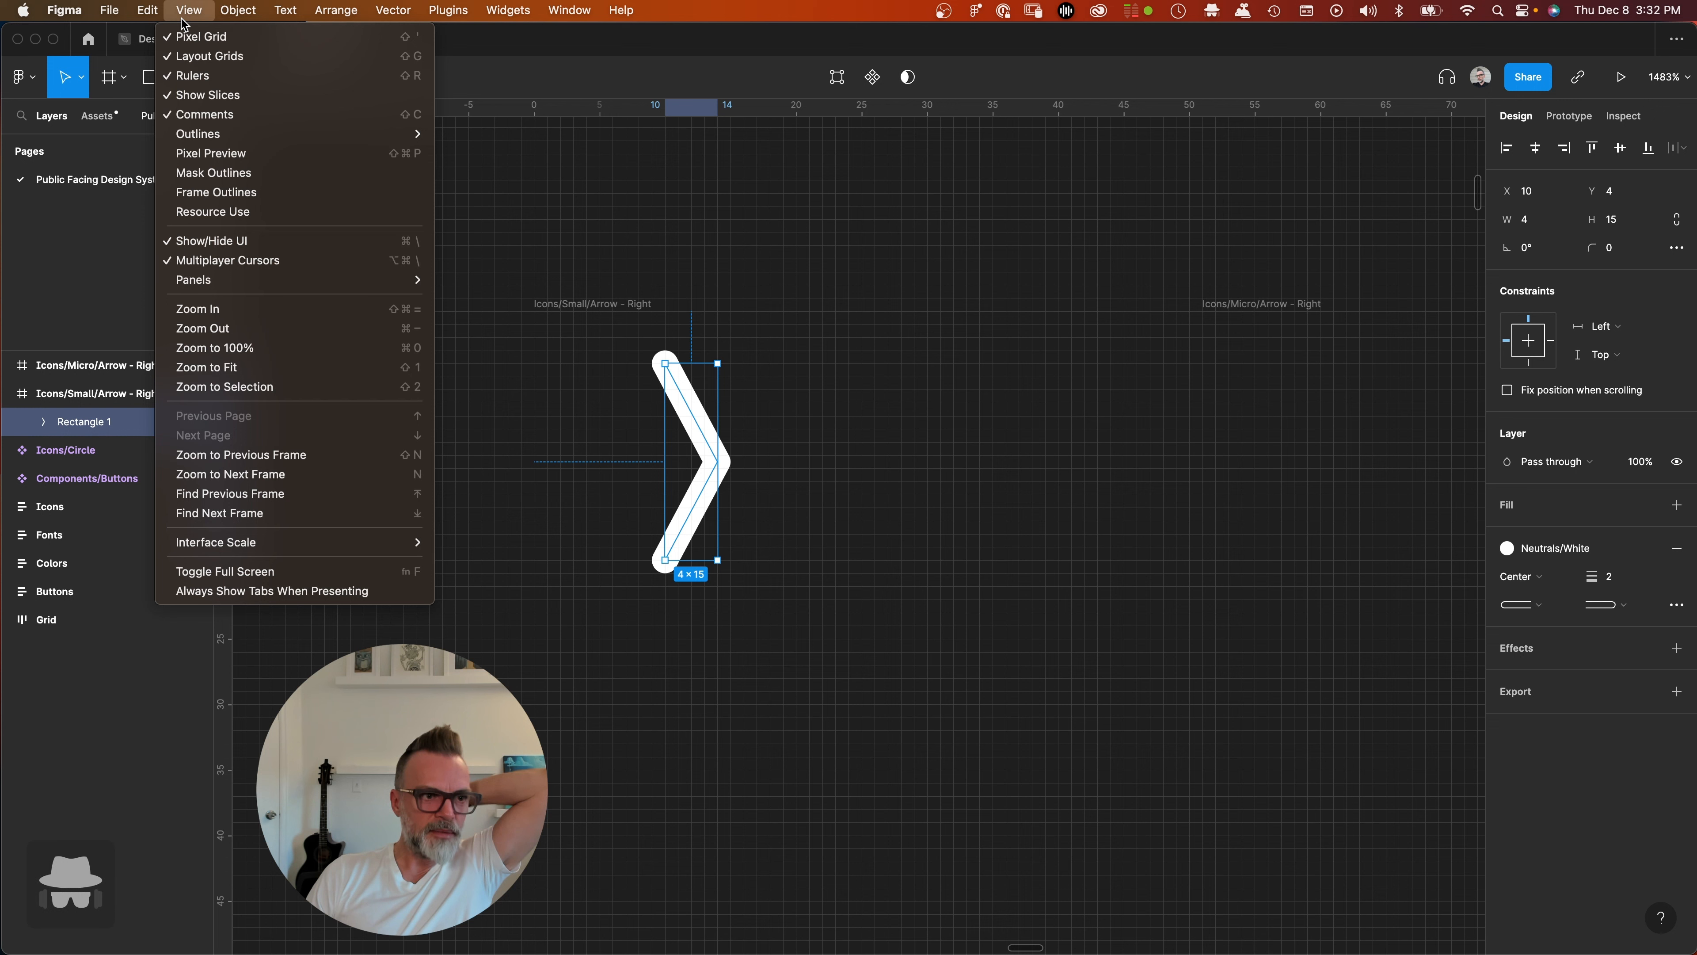
pyautogui.moveTo(236, 146)
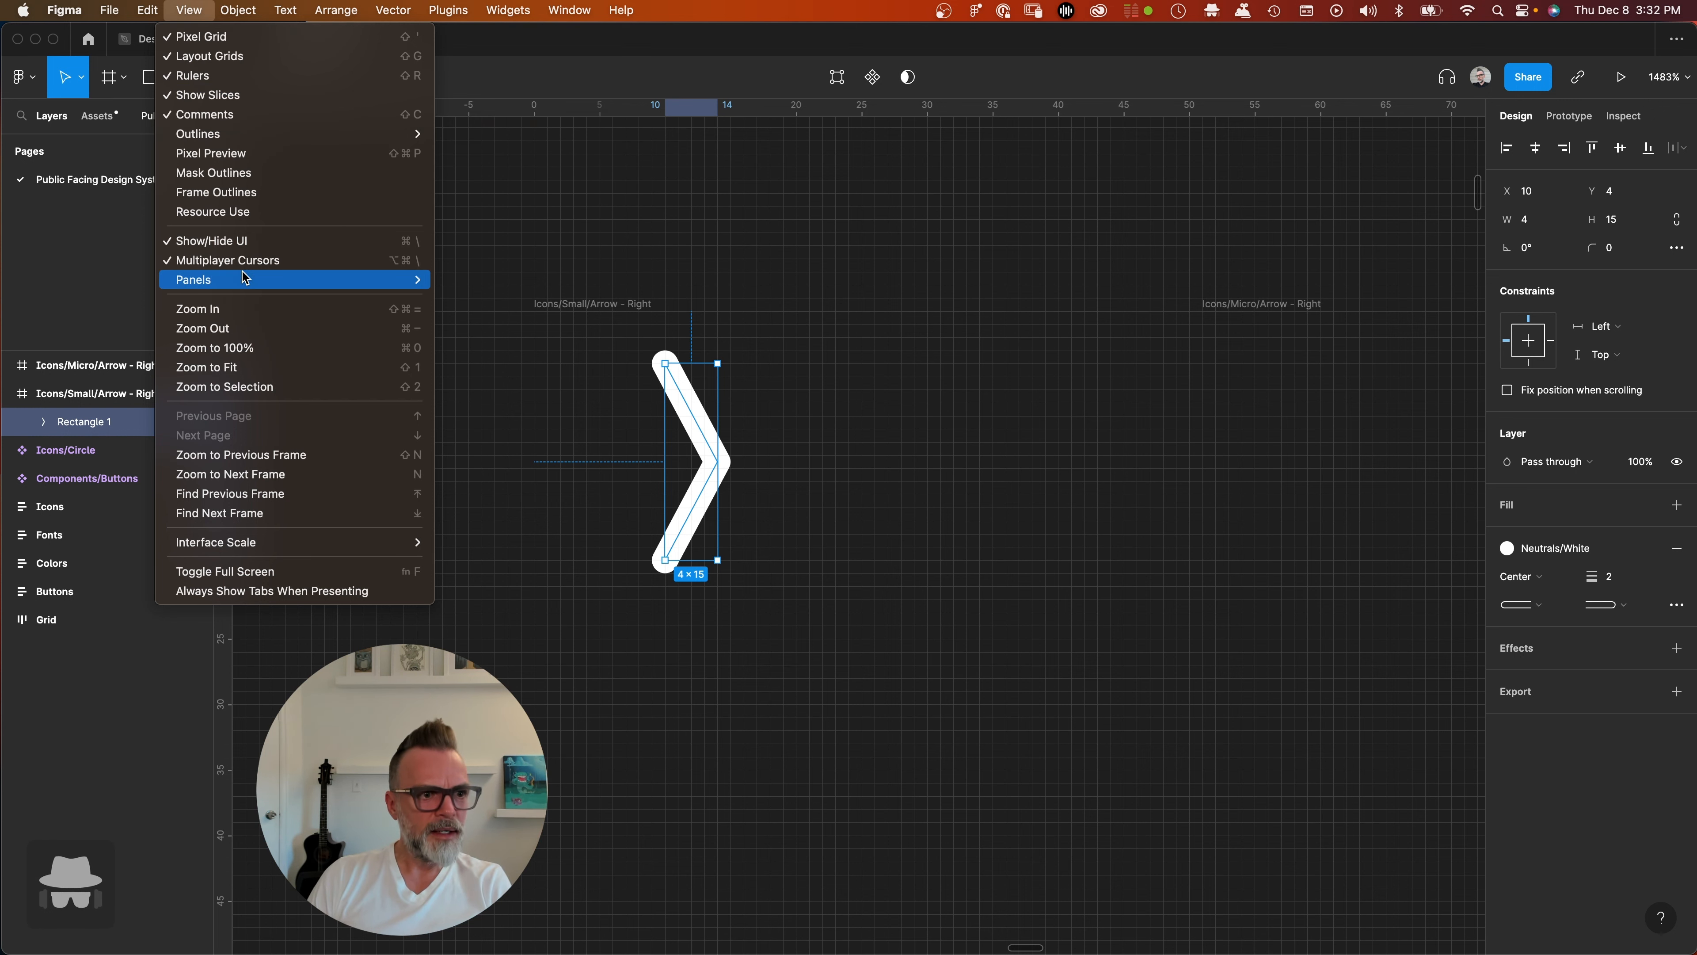
# - Search the available commands for "snap" and try to toggle the Snap to Pixel Grid preference
pyautogui.moveTo(622, 15)
pyautogui.write('snap')
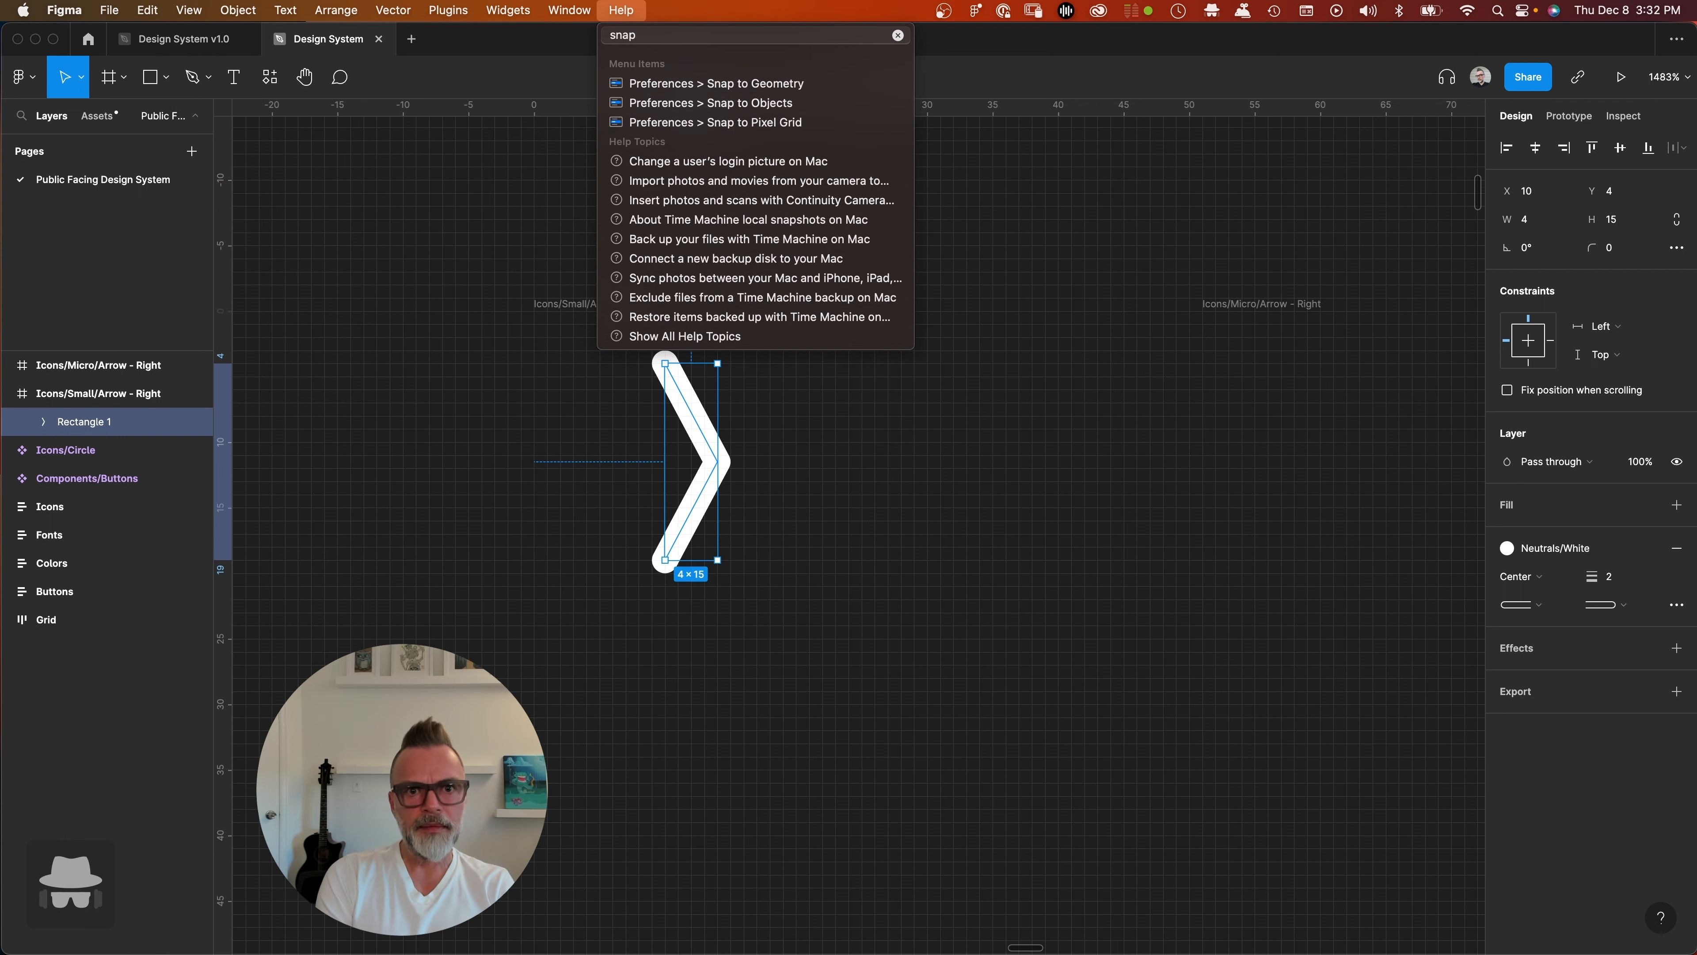
pyautogui.moveTo(700, 126)
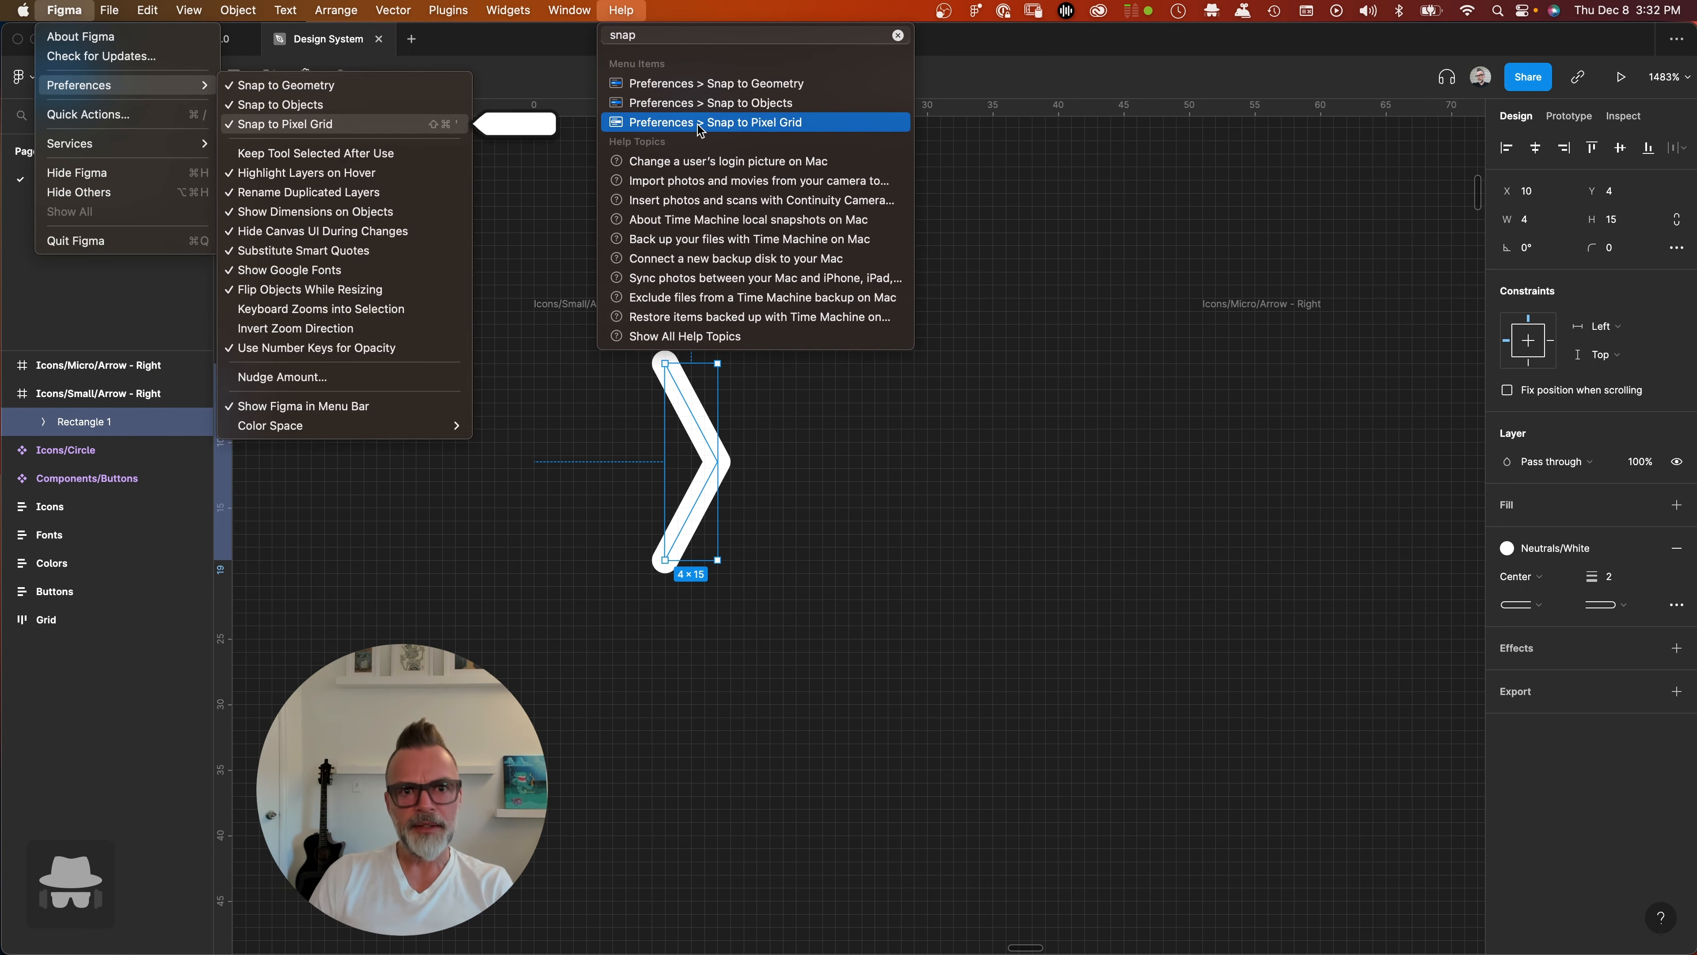
pyautogui.click(316, 126)
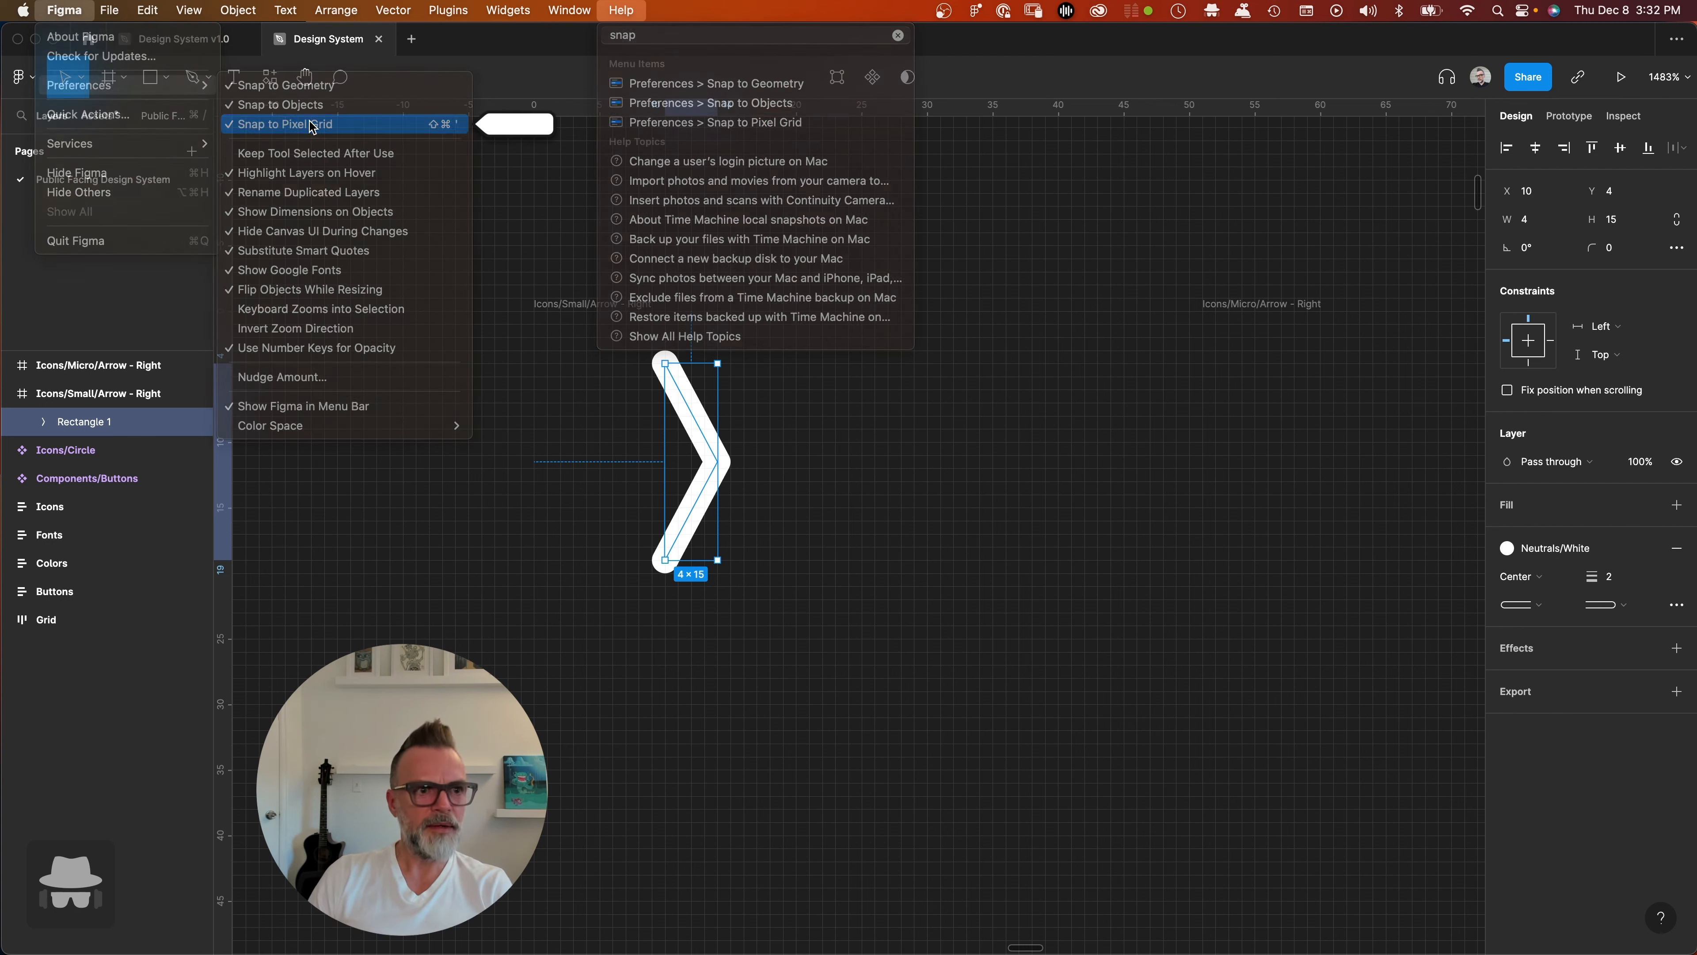
# - Repeat the "snap" command search and try running Snap to Pixel Grid directly from its results
pyautogui.click(621, 10)
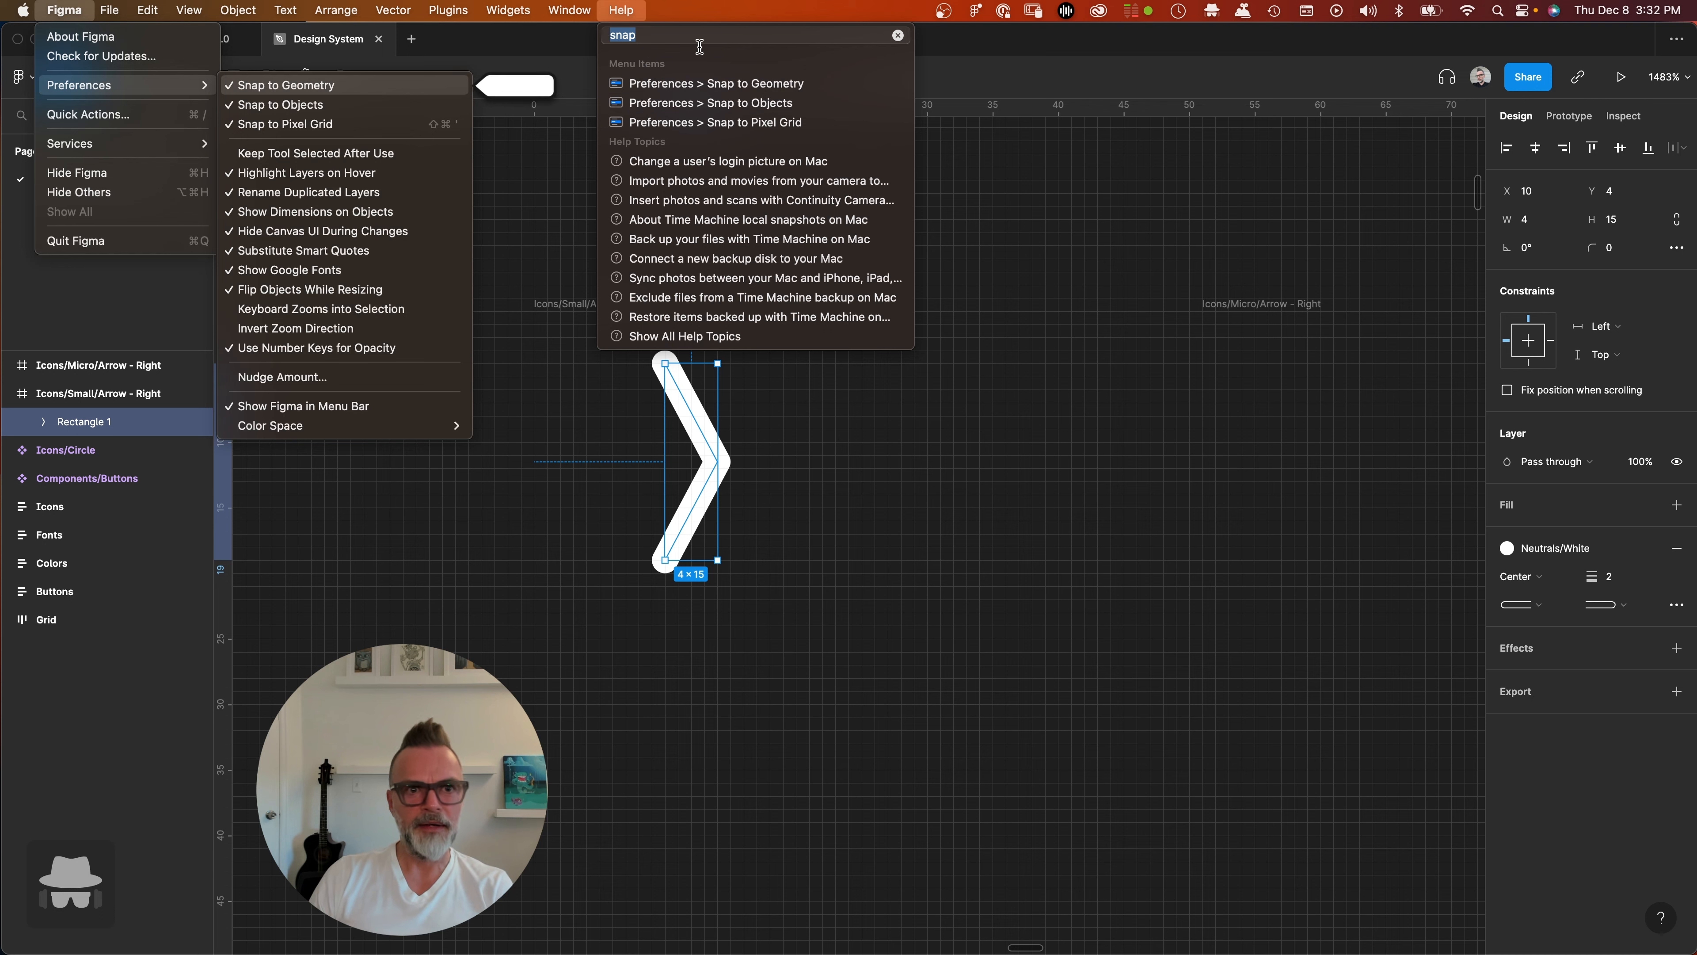
pyautogui.write('snap')
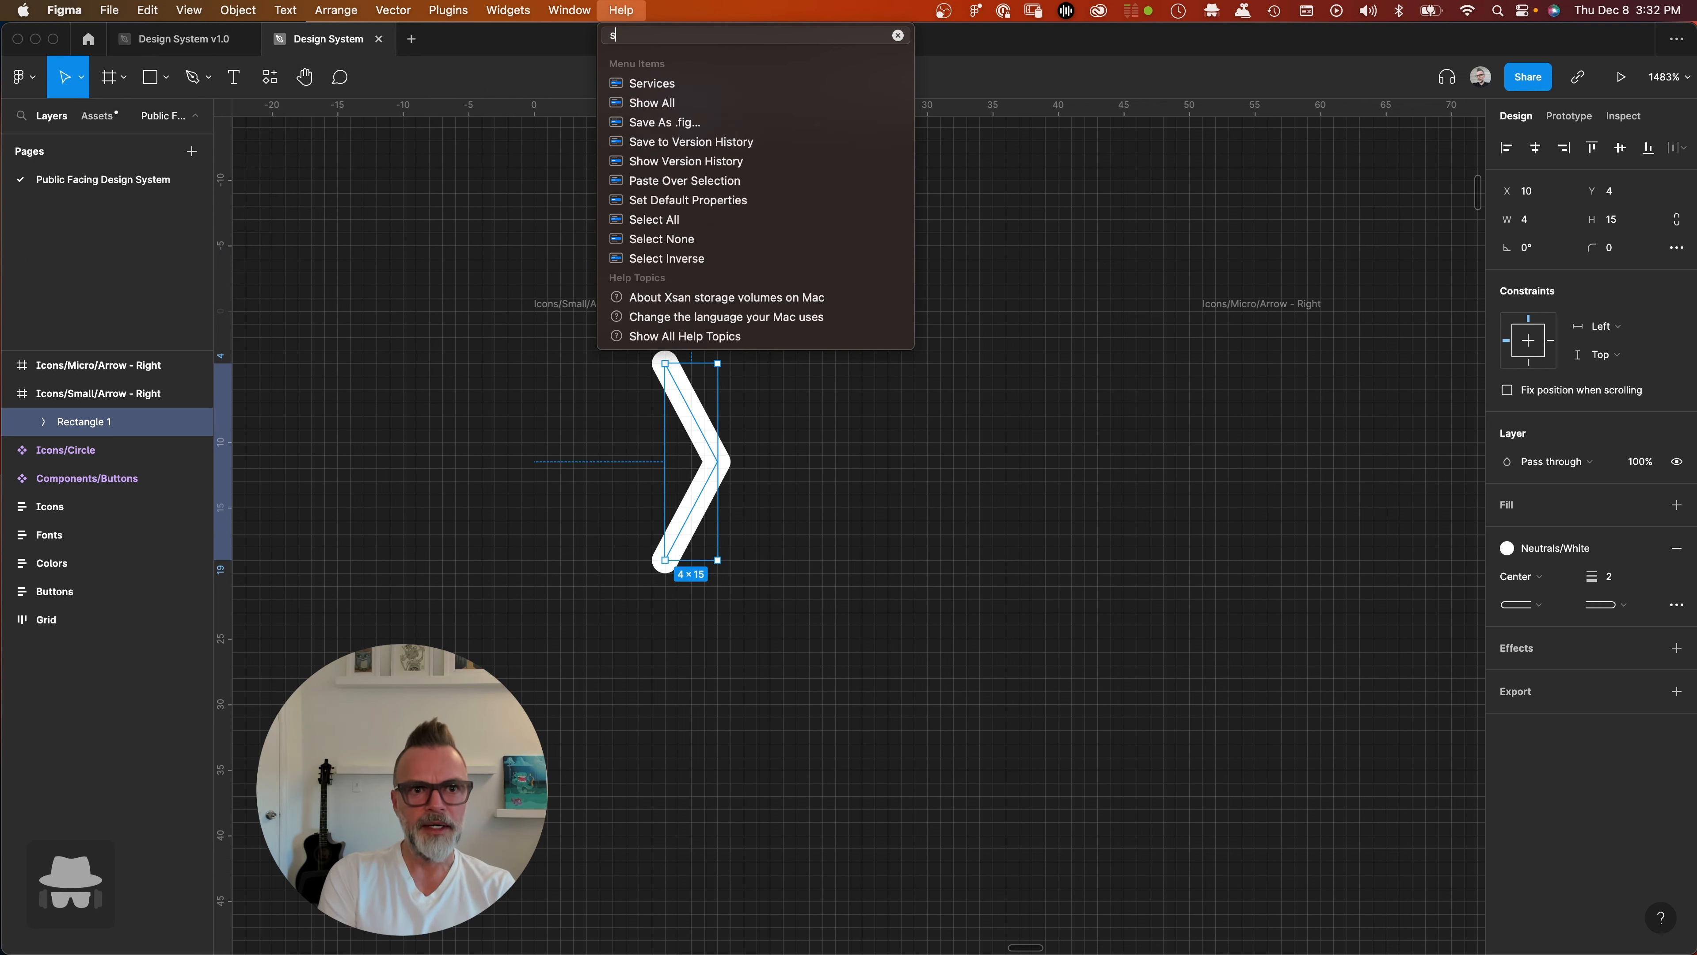
pyautogui.moveTo(747, 125)
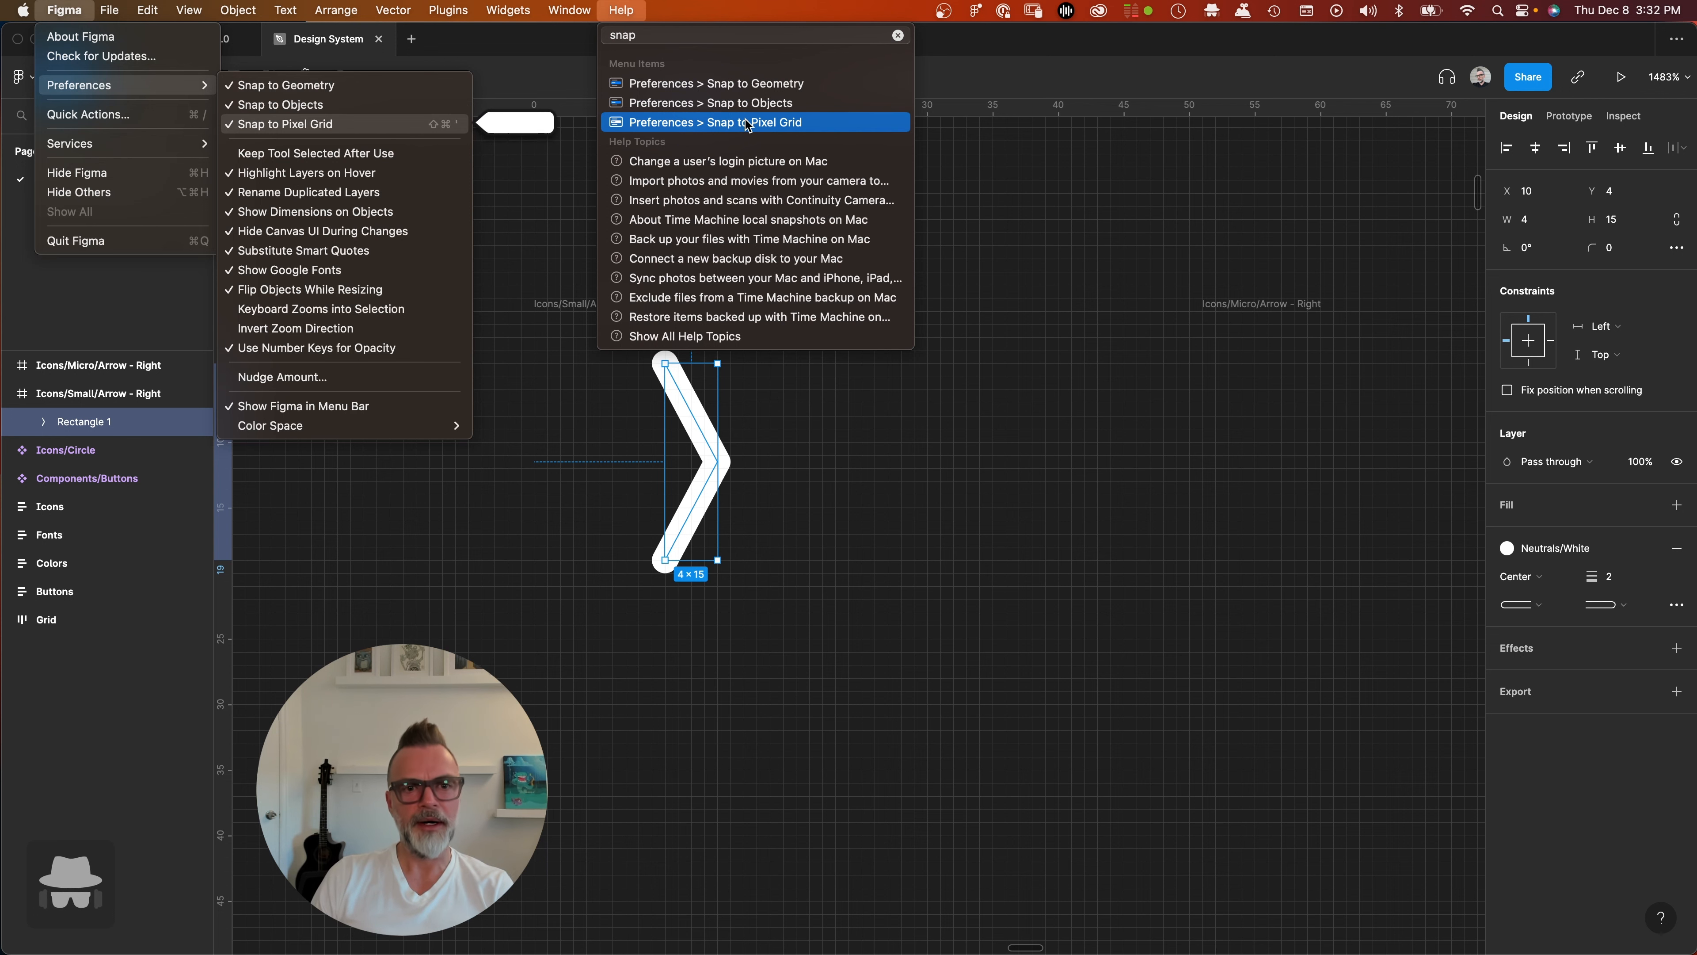
pyautogui.click(747, 123)
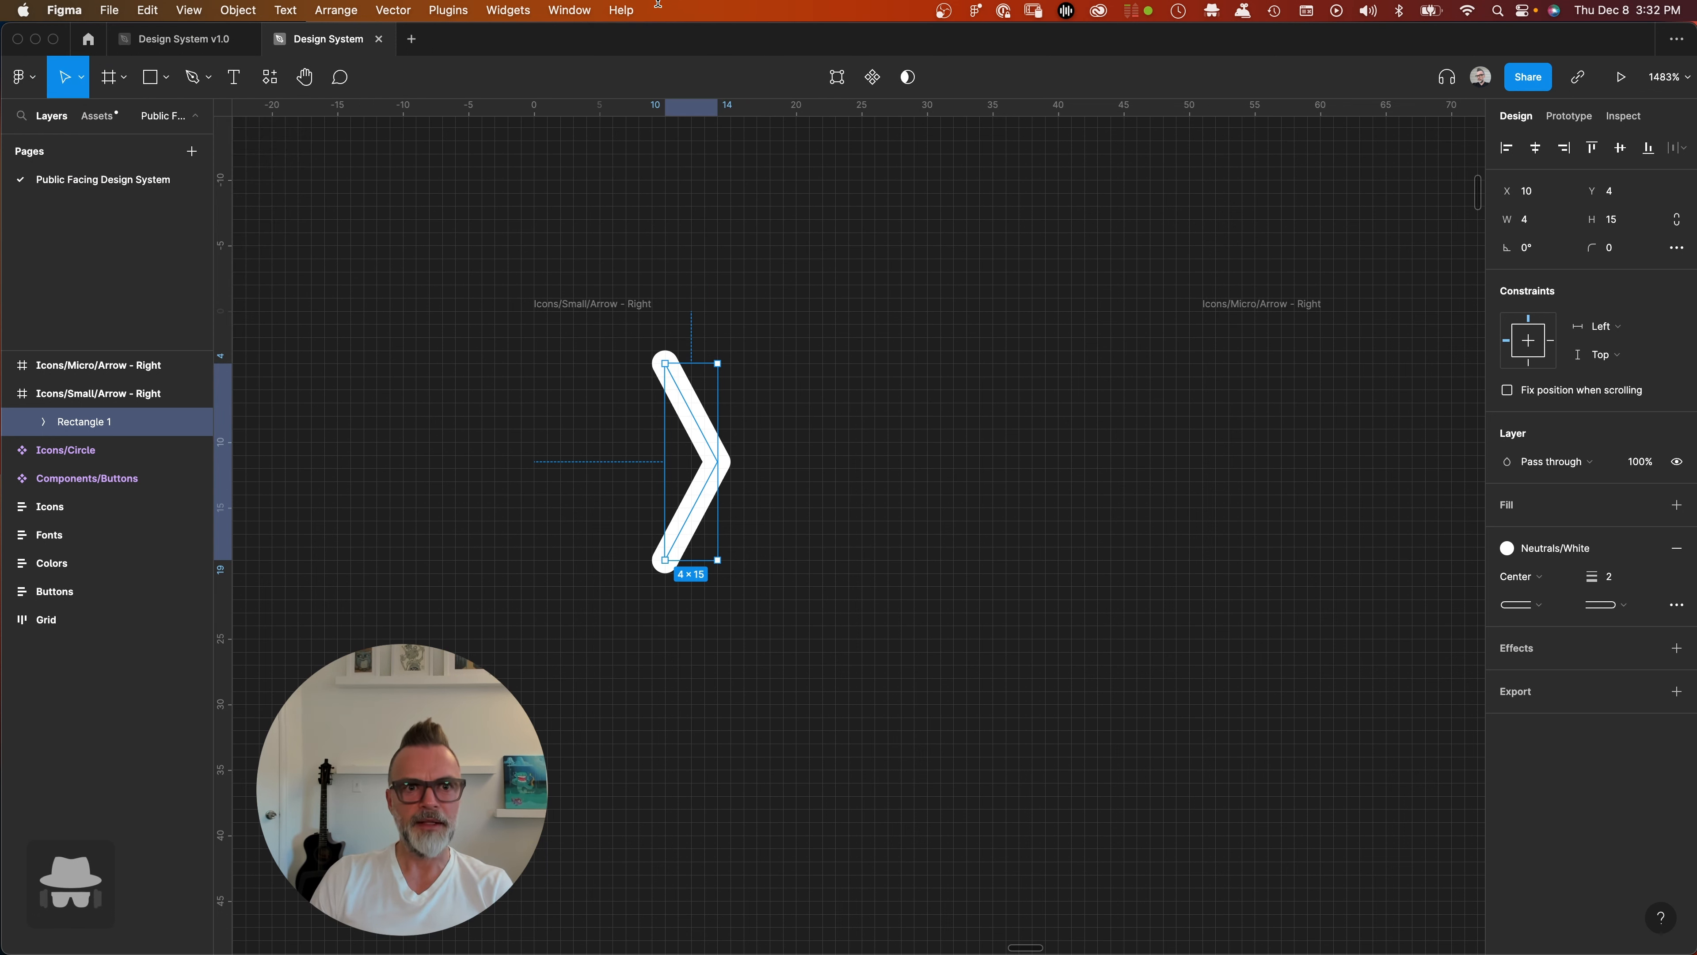
# - Reopen the "snap" search results and try Snap to Pixel Grid among the snapping preferences
pyautogui.click(620, 10)
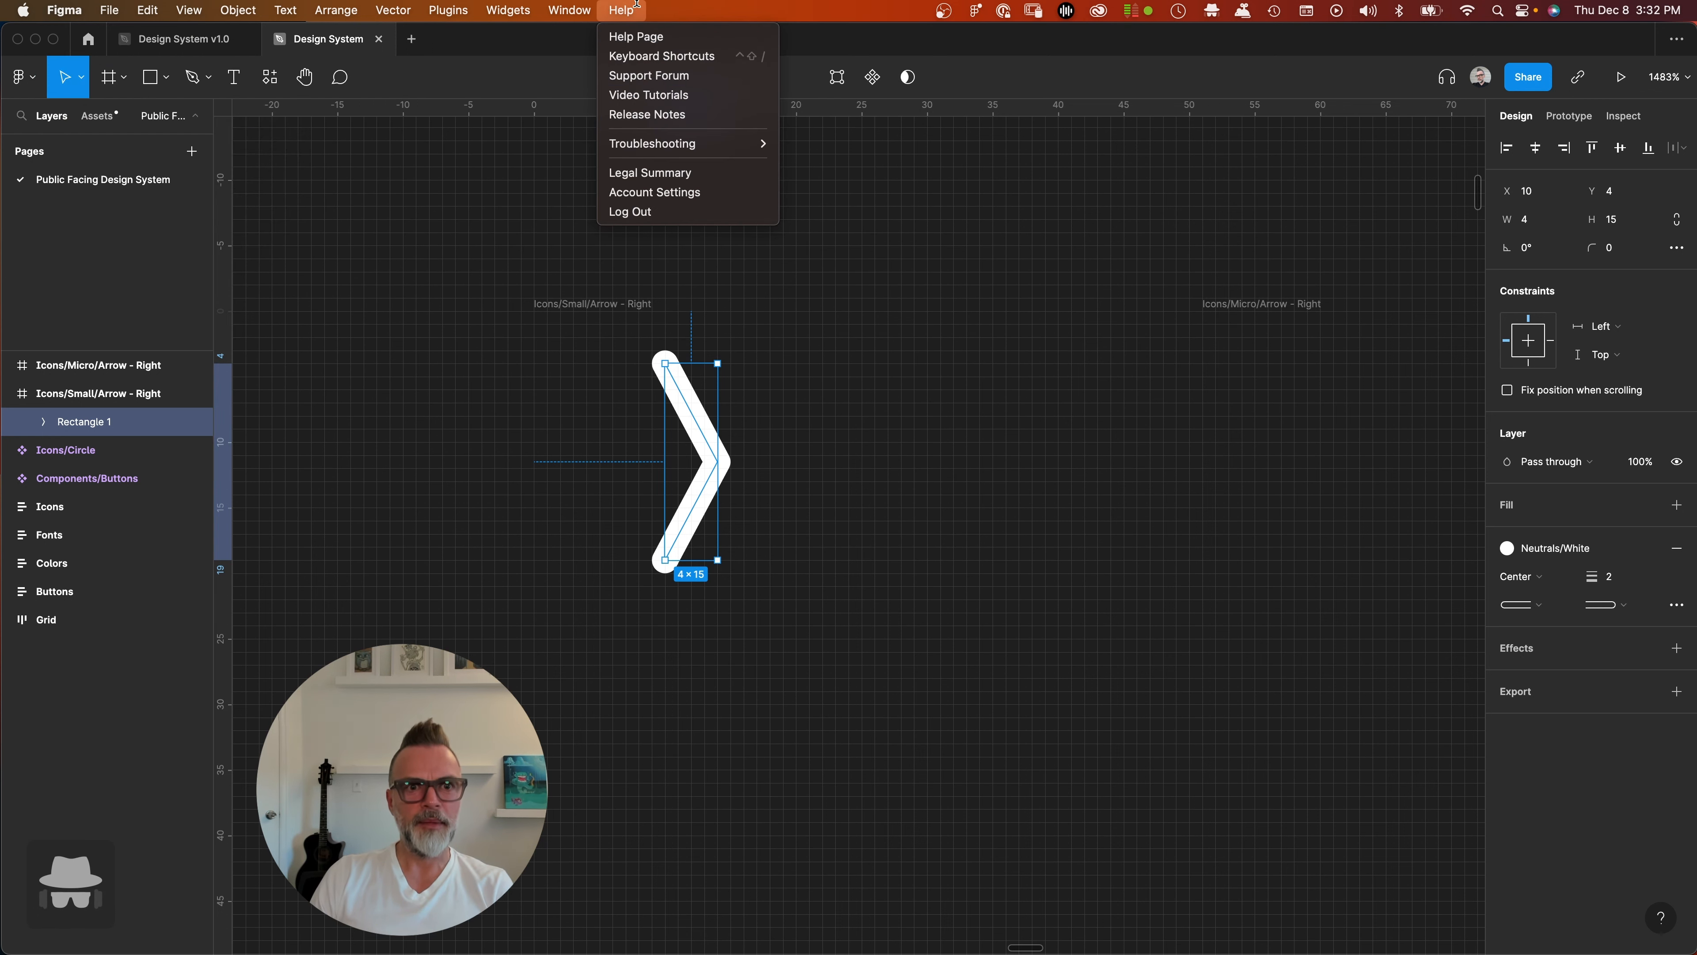
pyautogui.click(628, 11)
pyautogui.click(635, 13)
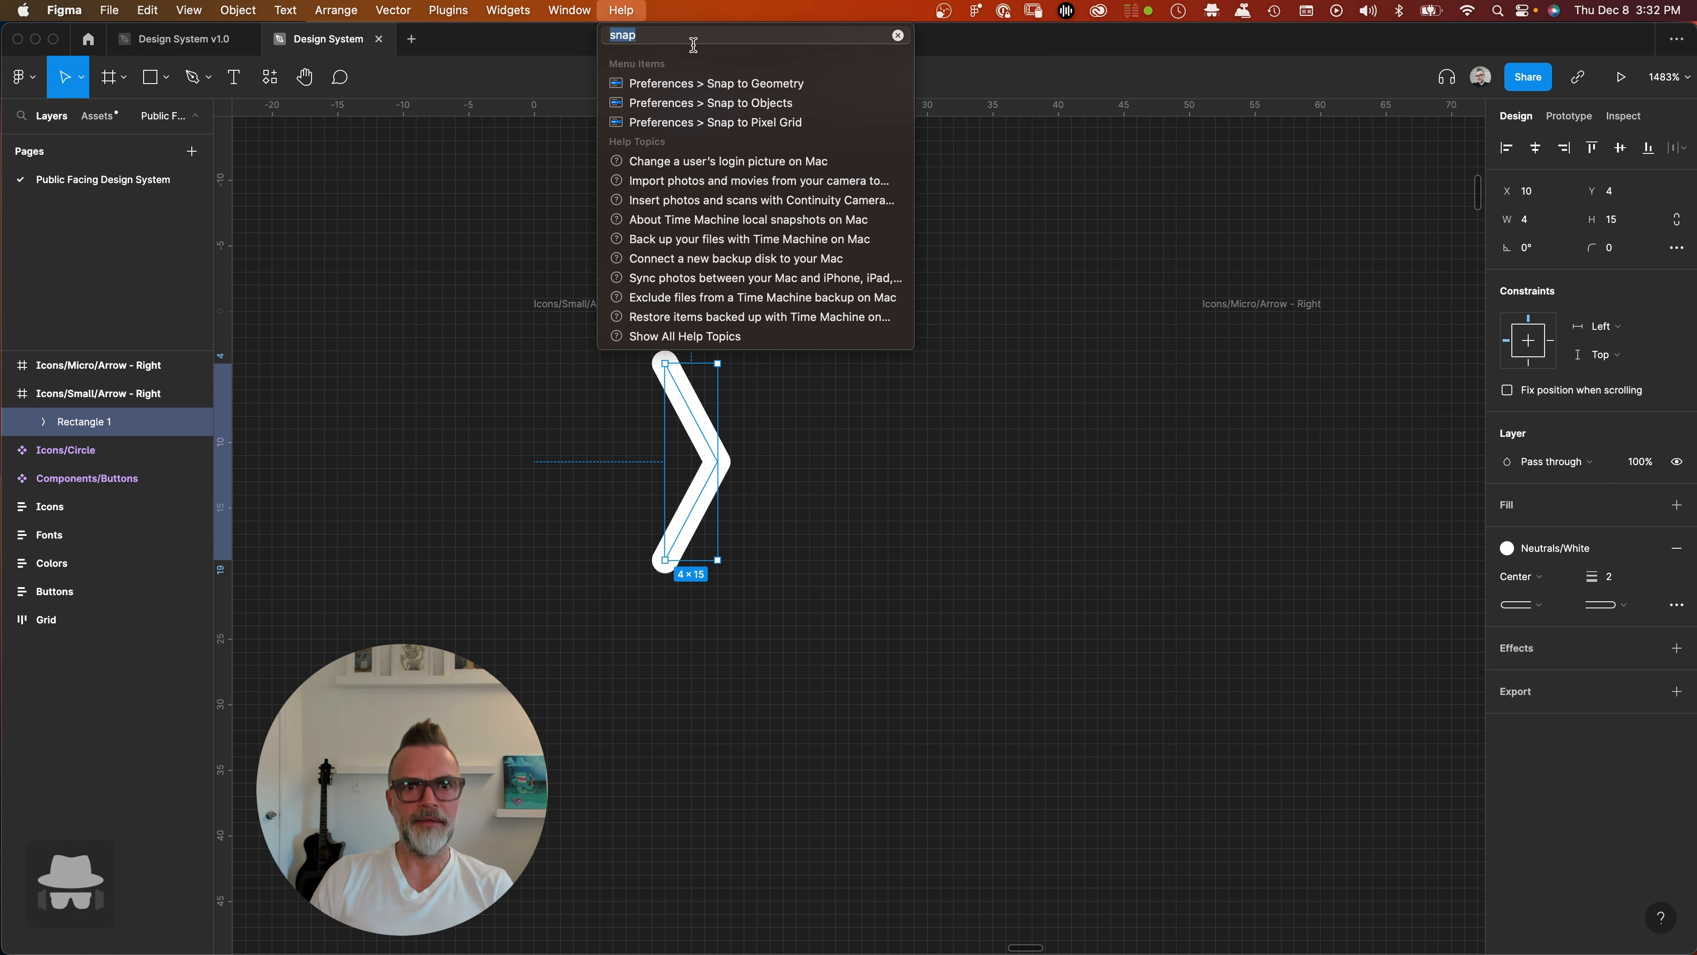
pyautogui.moveTo(733, 84)
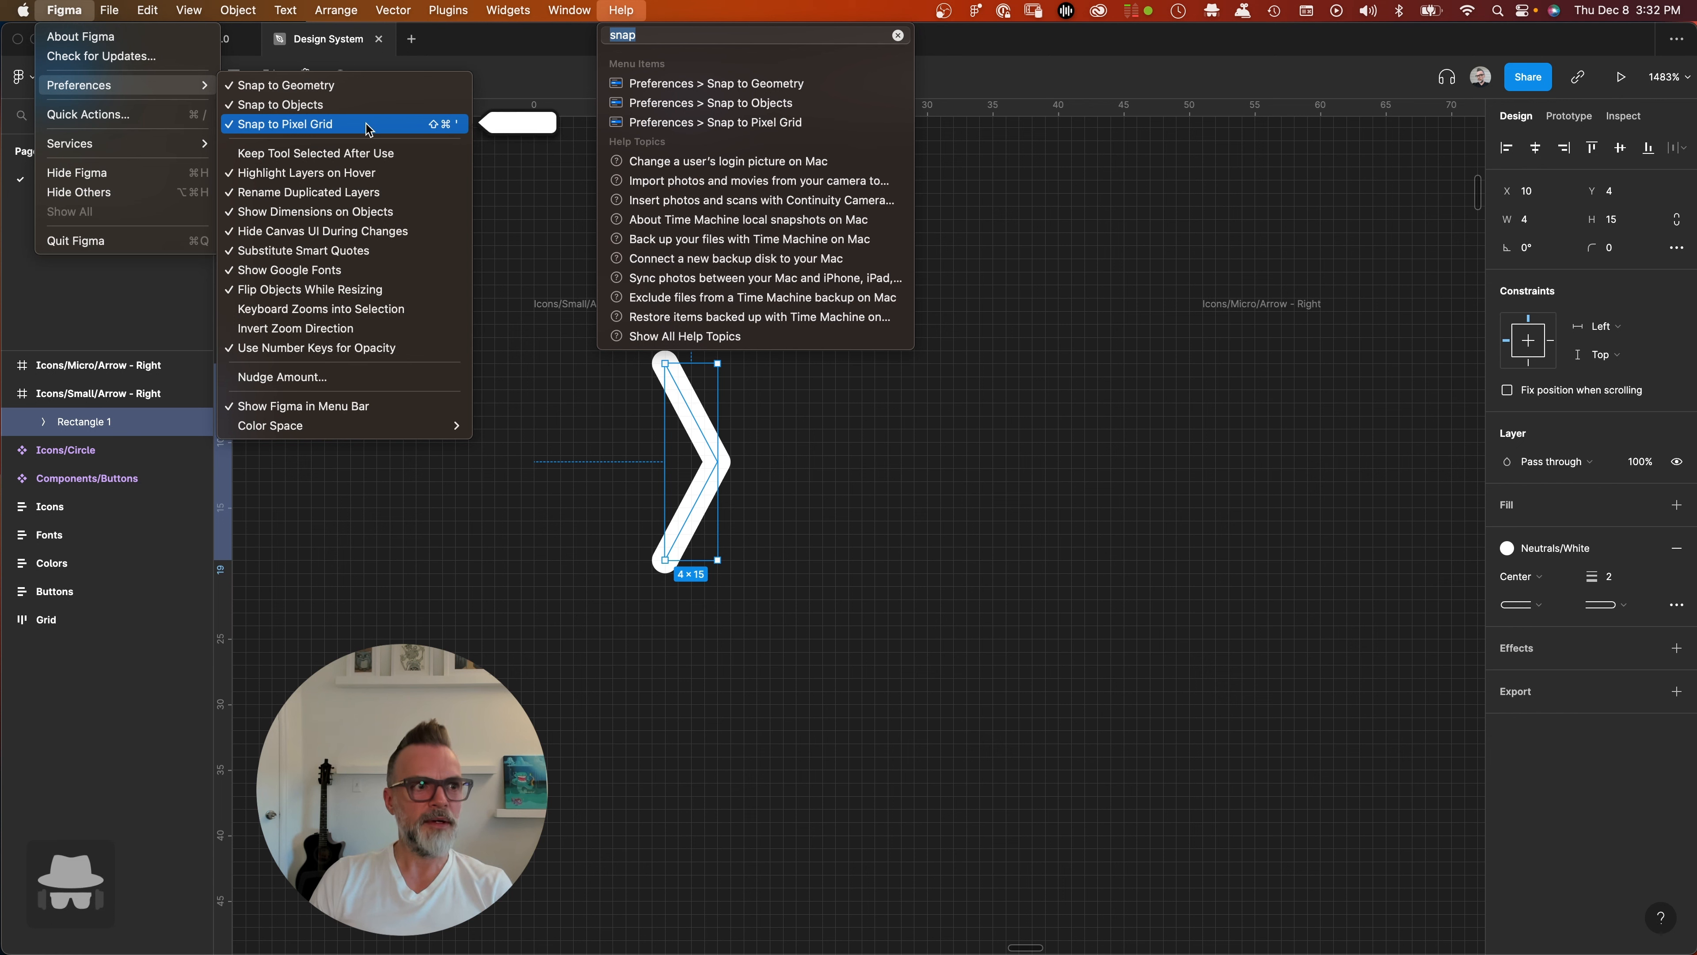
pyautogui.click(326, 127)
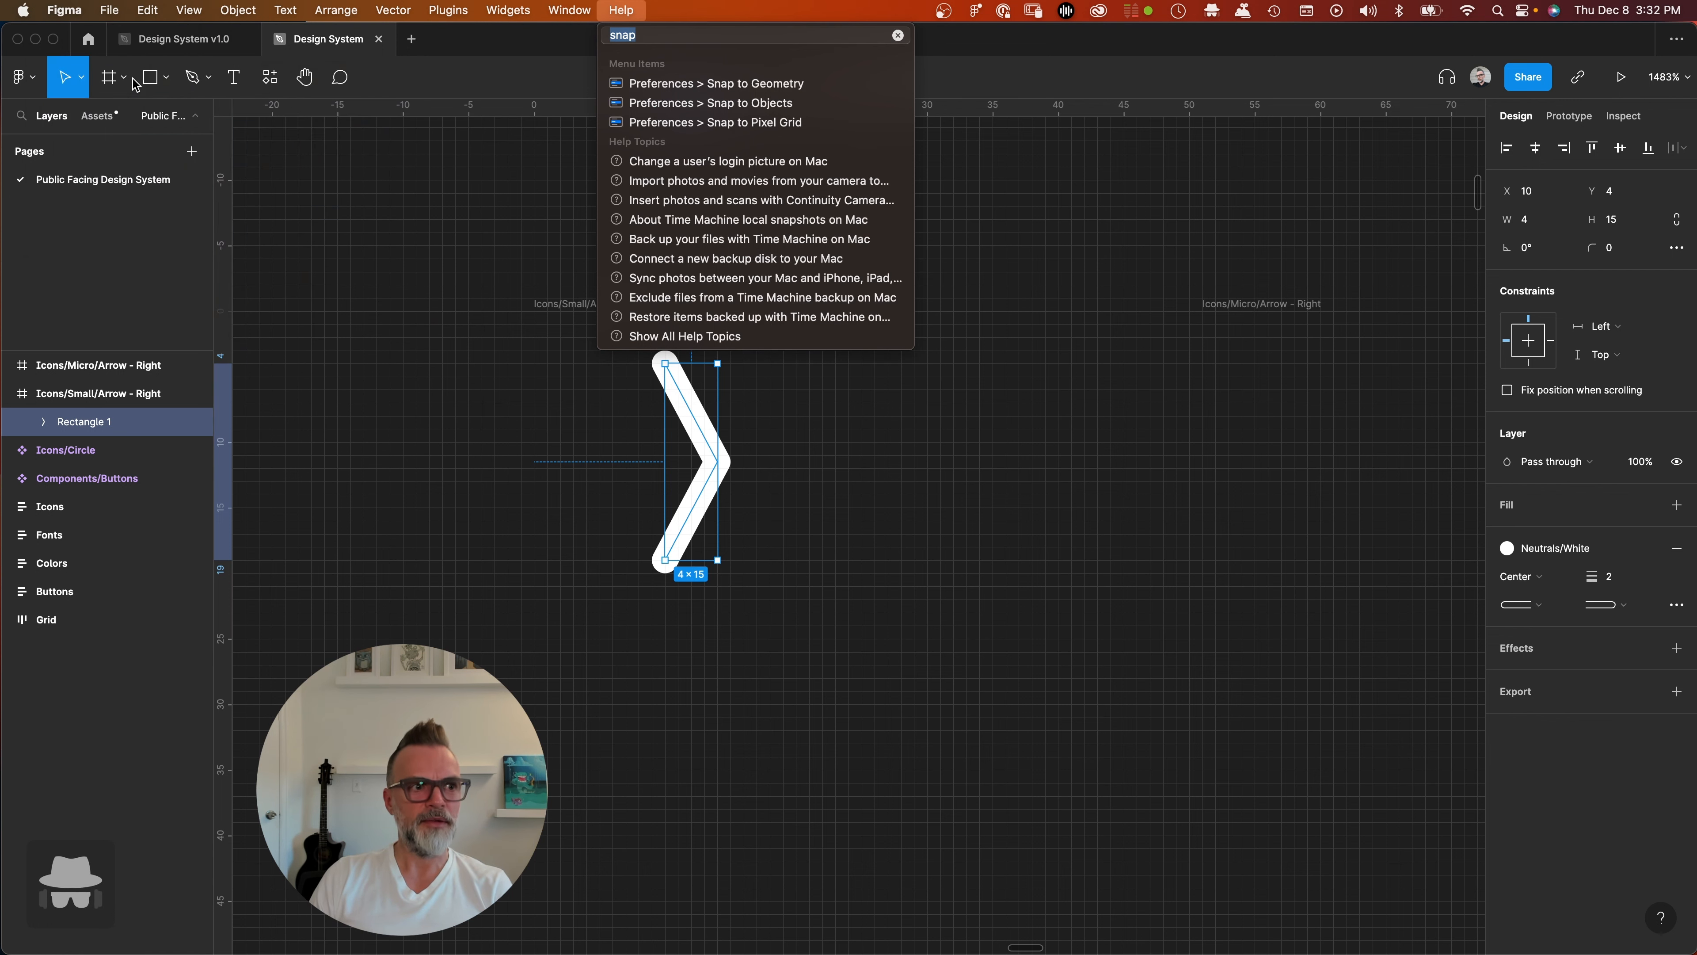
# - Check the snapping preferences for geometry, objects and the pixel grid
pyautogui.click(70, 12)
pyautogui.moveTo(120, 85)
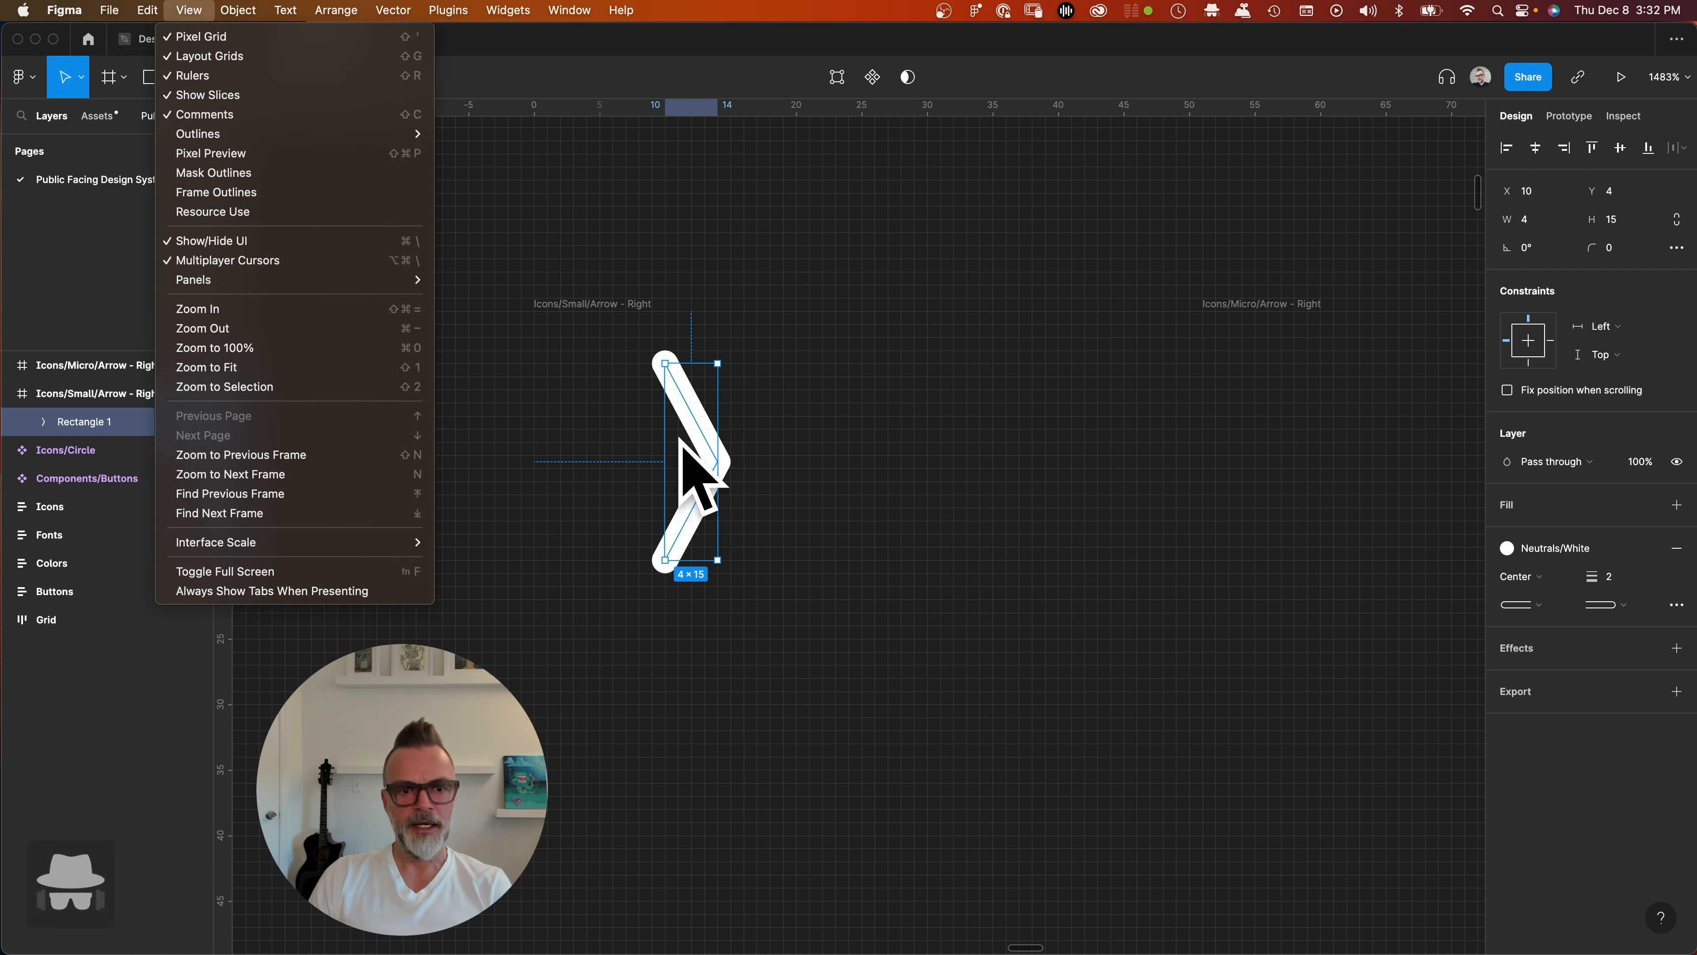
pyautogui.moveTo(112, 6)
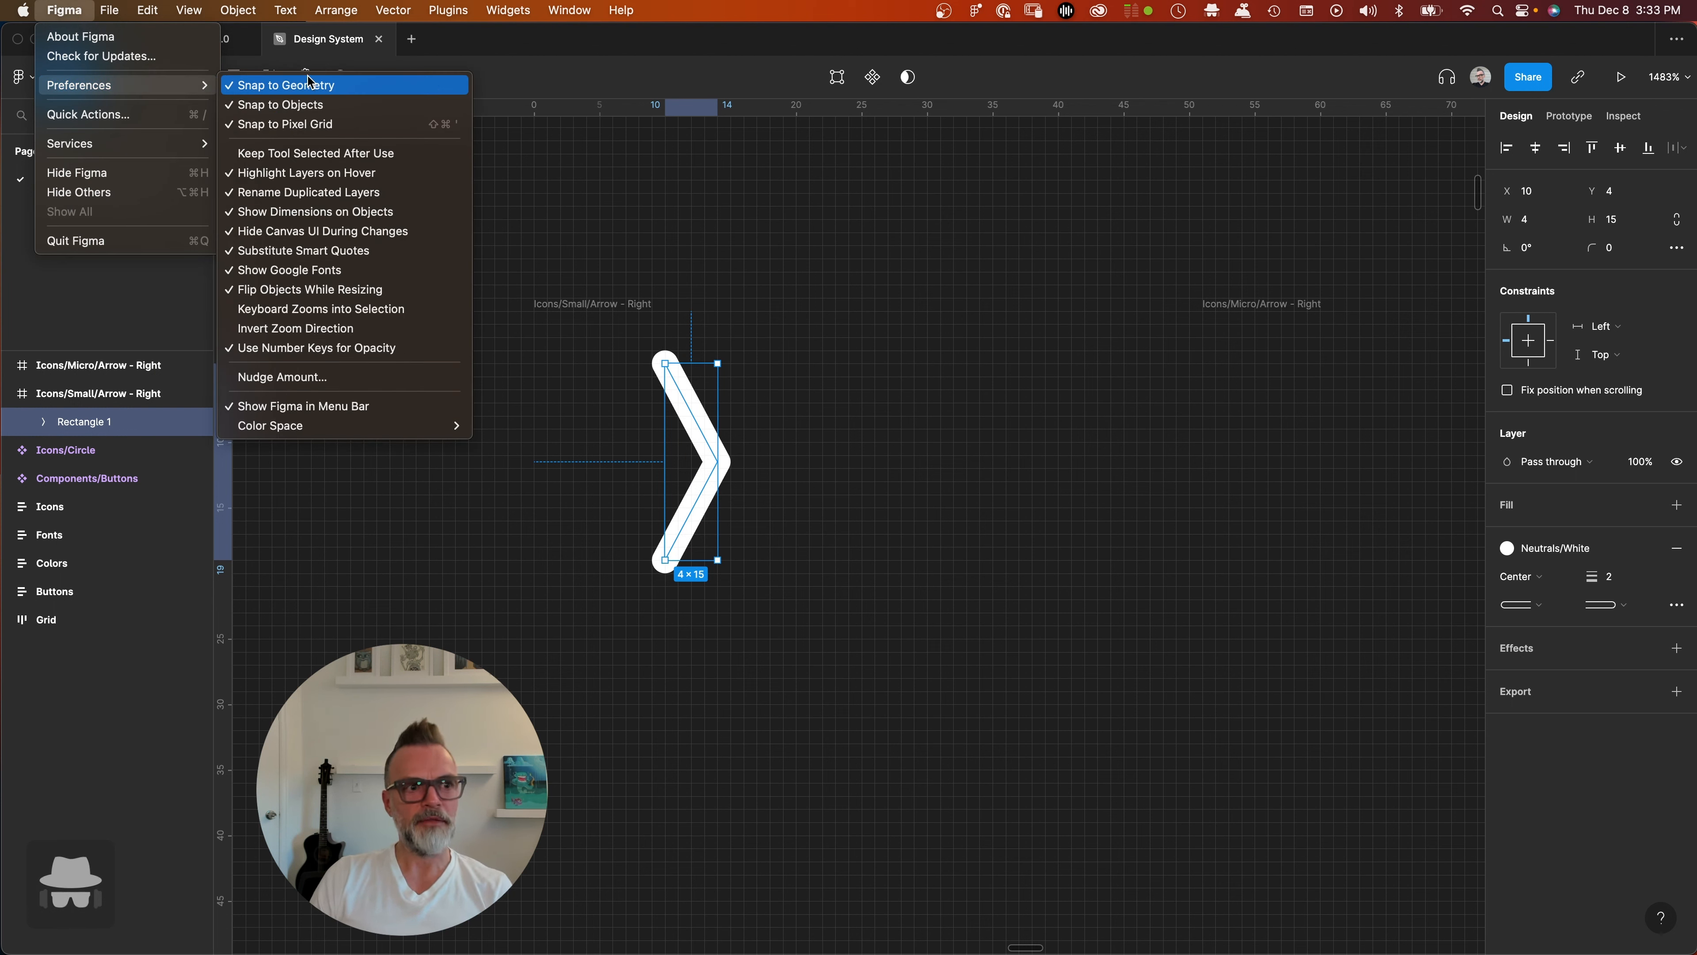
pyautogui.click(1066, 229)
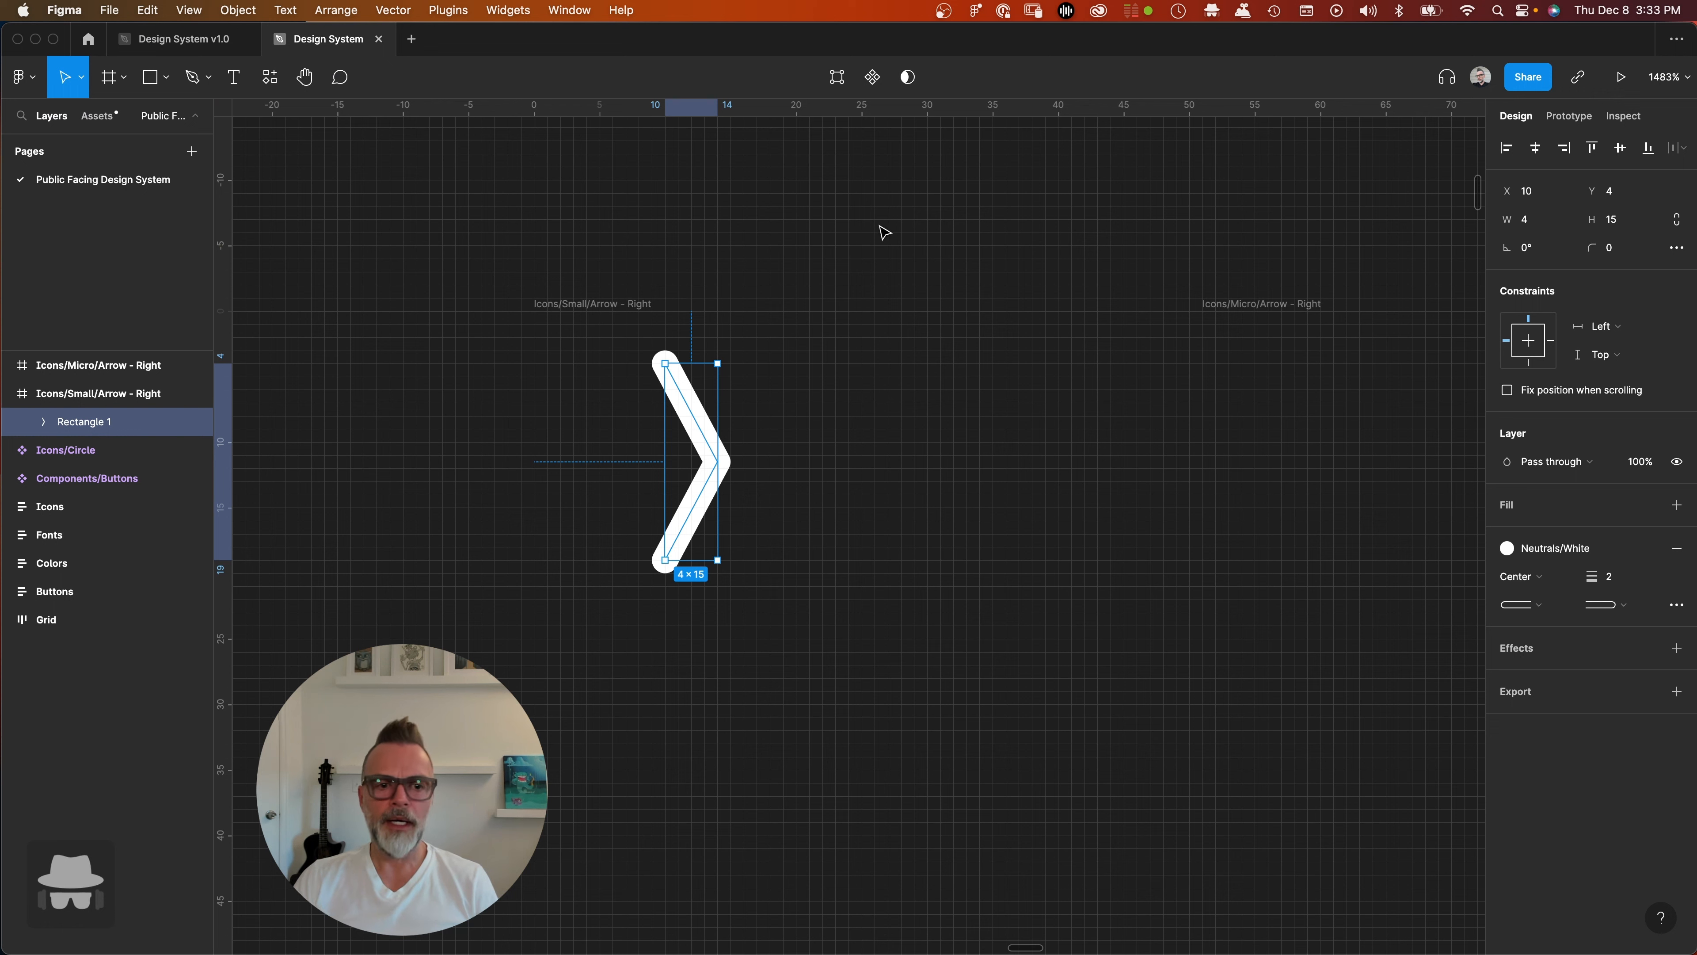
pyautogui.click(597, 306)
pyautogui.click(935, 272)
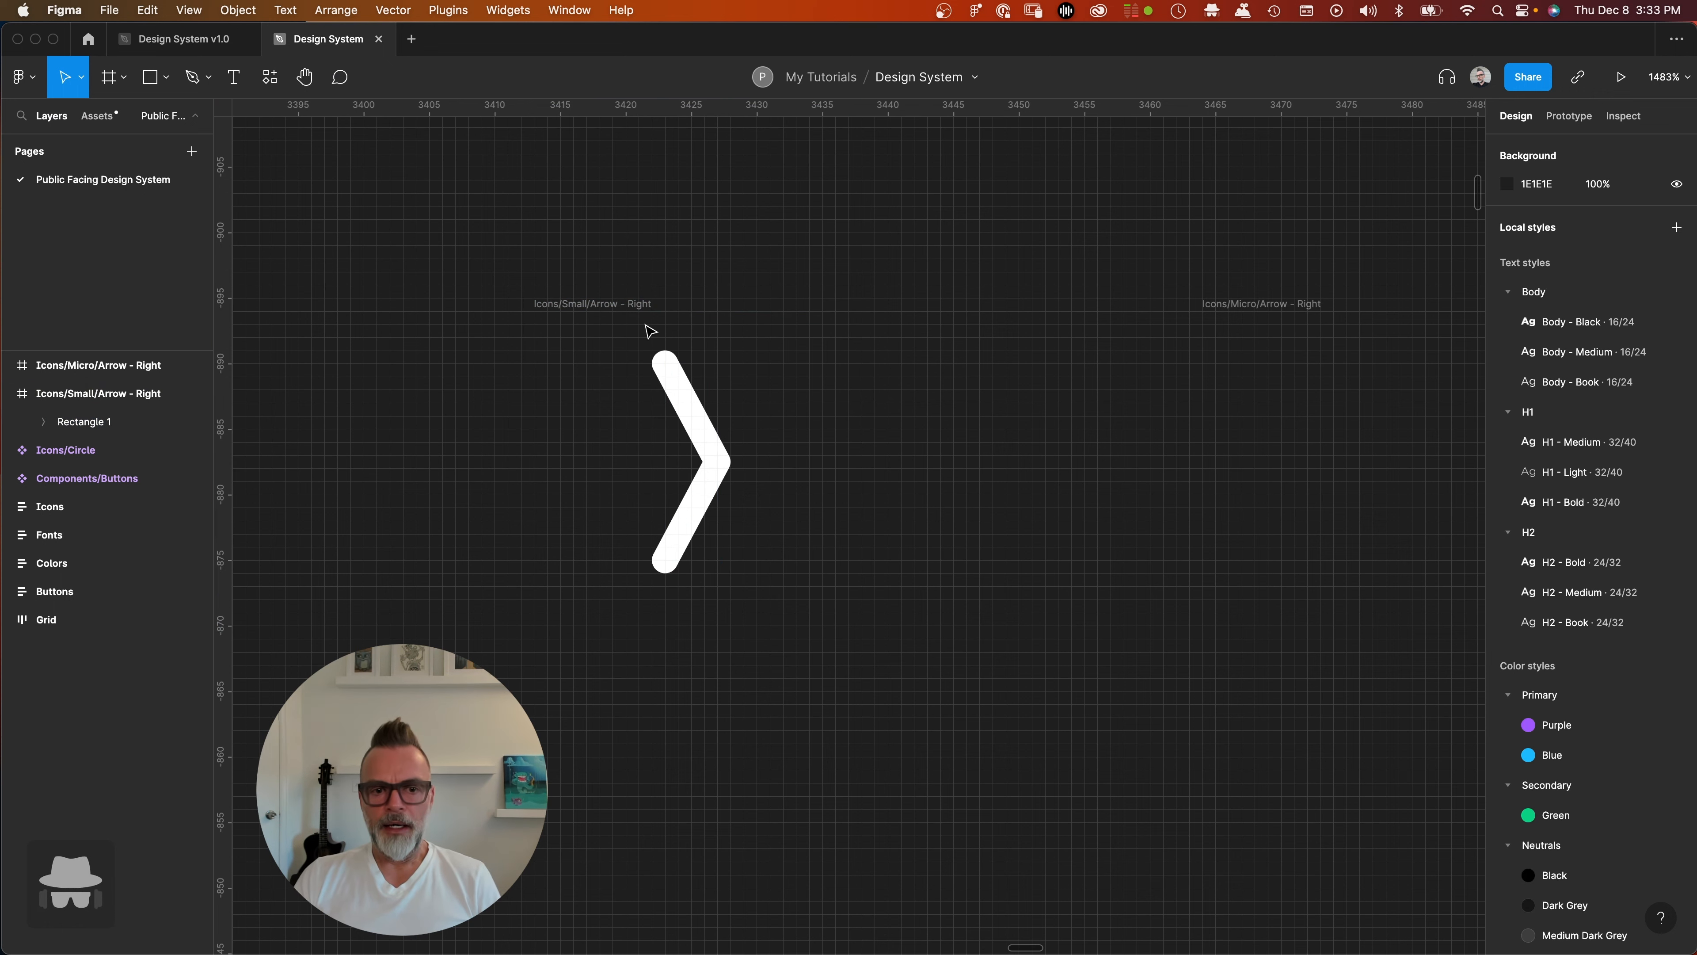
pyautogui.click(631, 306)
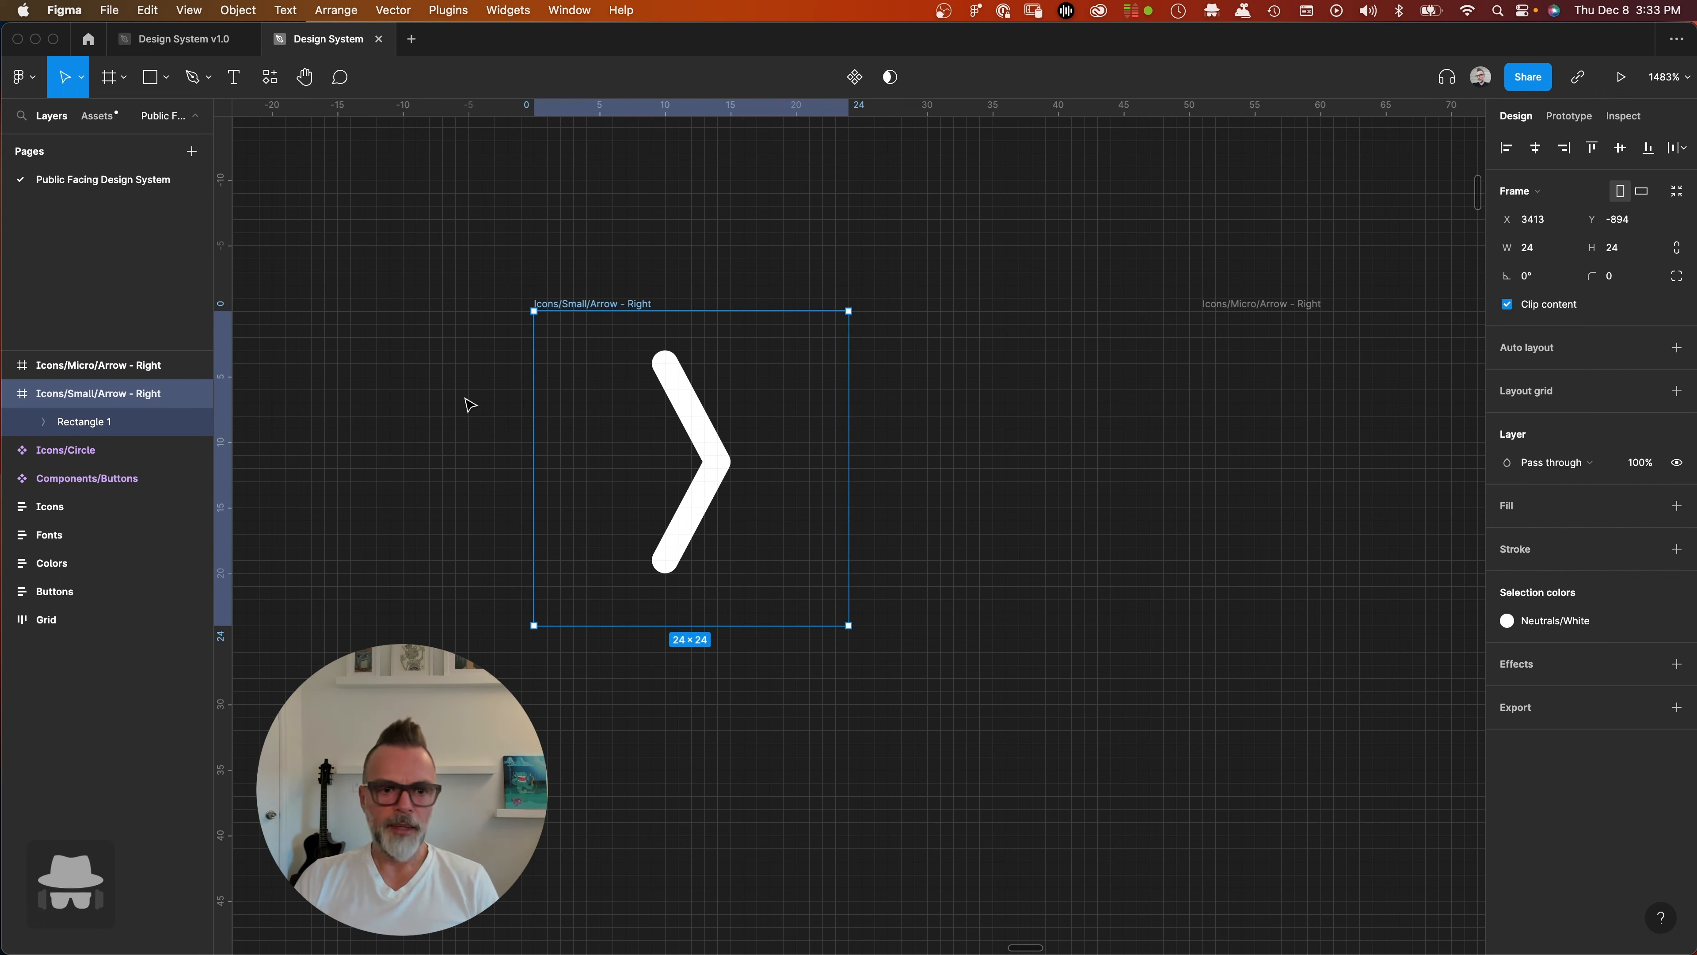
# - Copy the chevron from the Icons/Small/Arrow - Right frame and paste it into the Icons/Micro/Arrow - Right frame
pyautogui.click(702, 441)
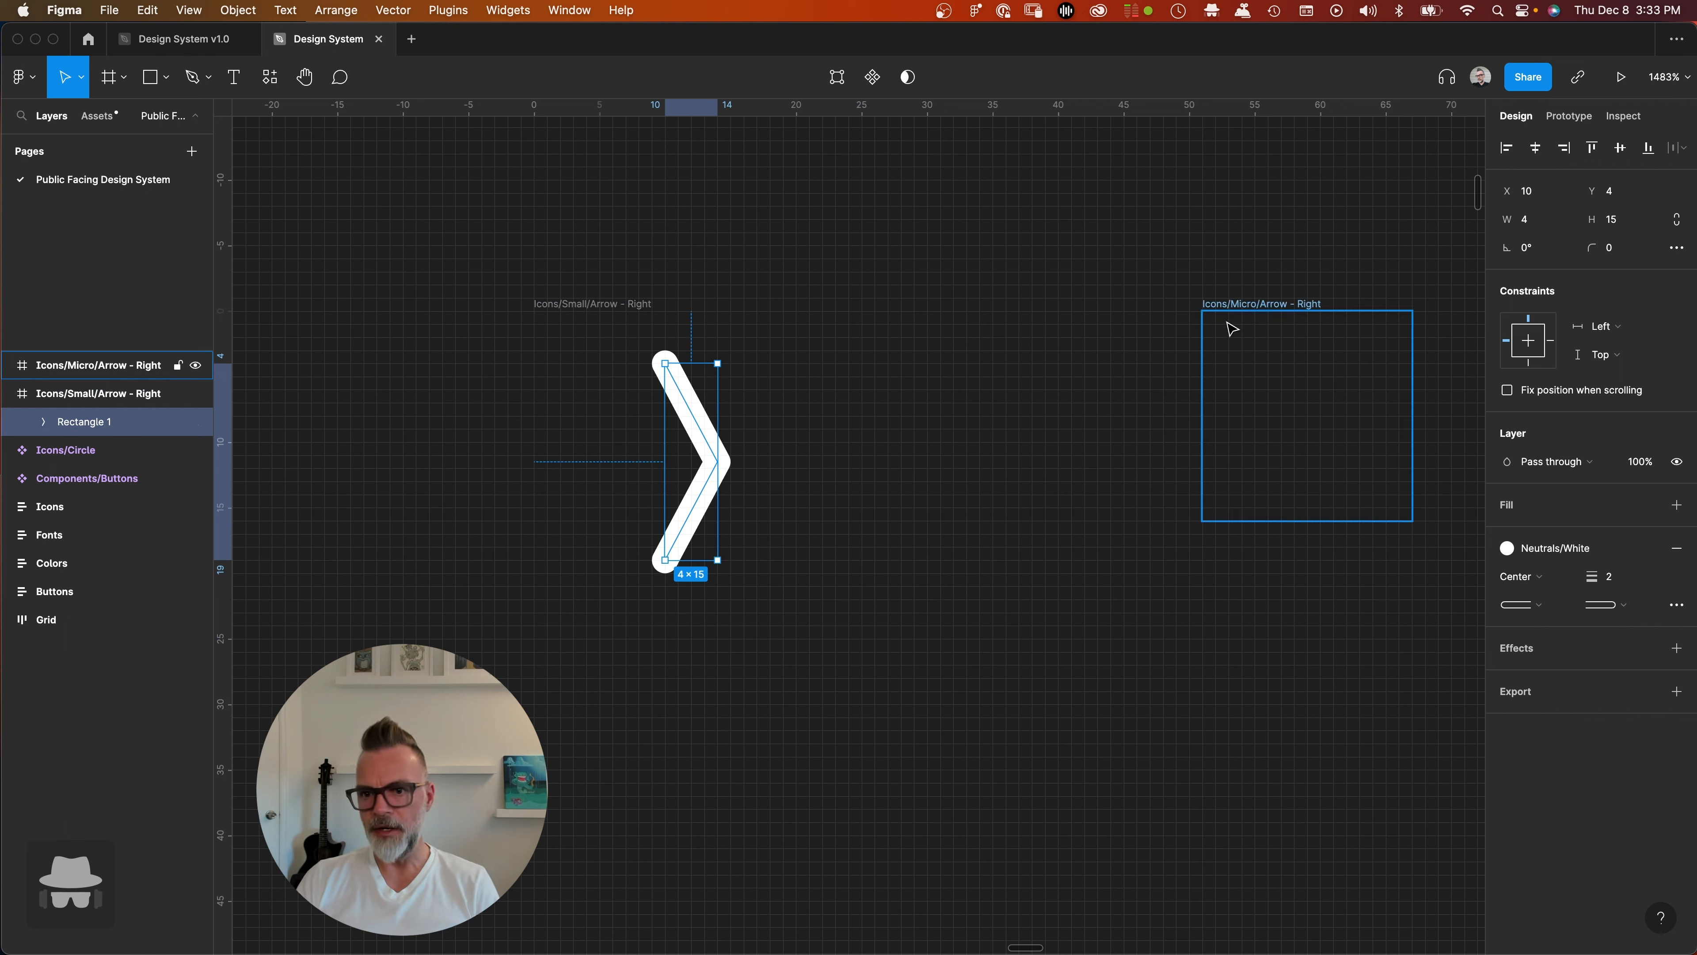
pyautogui.click(1238, 307)
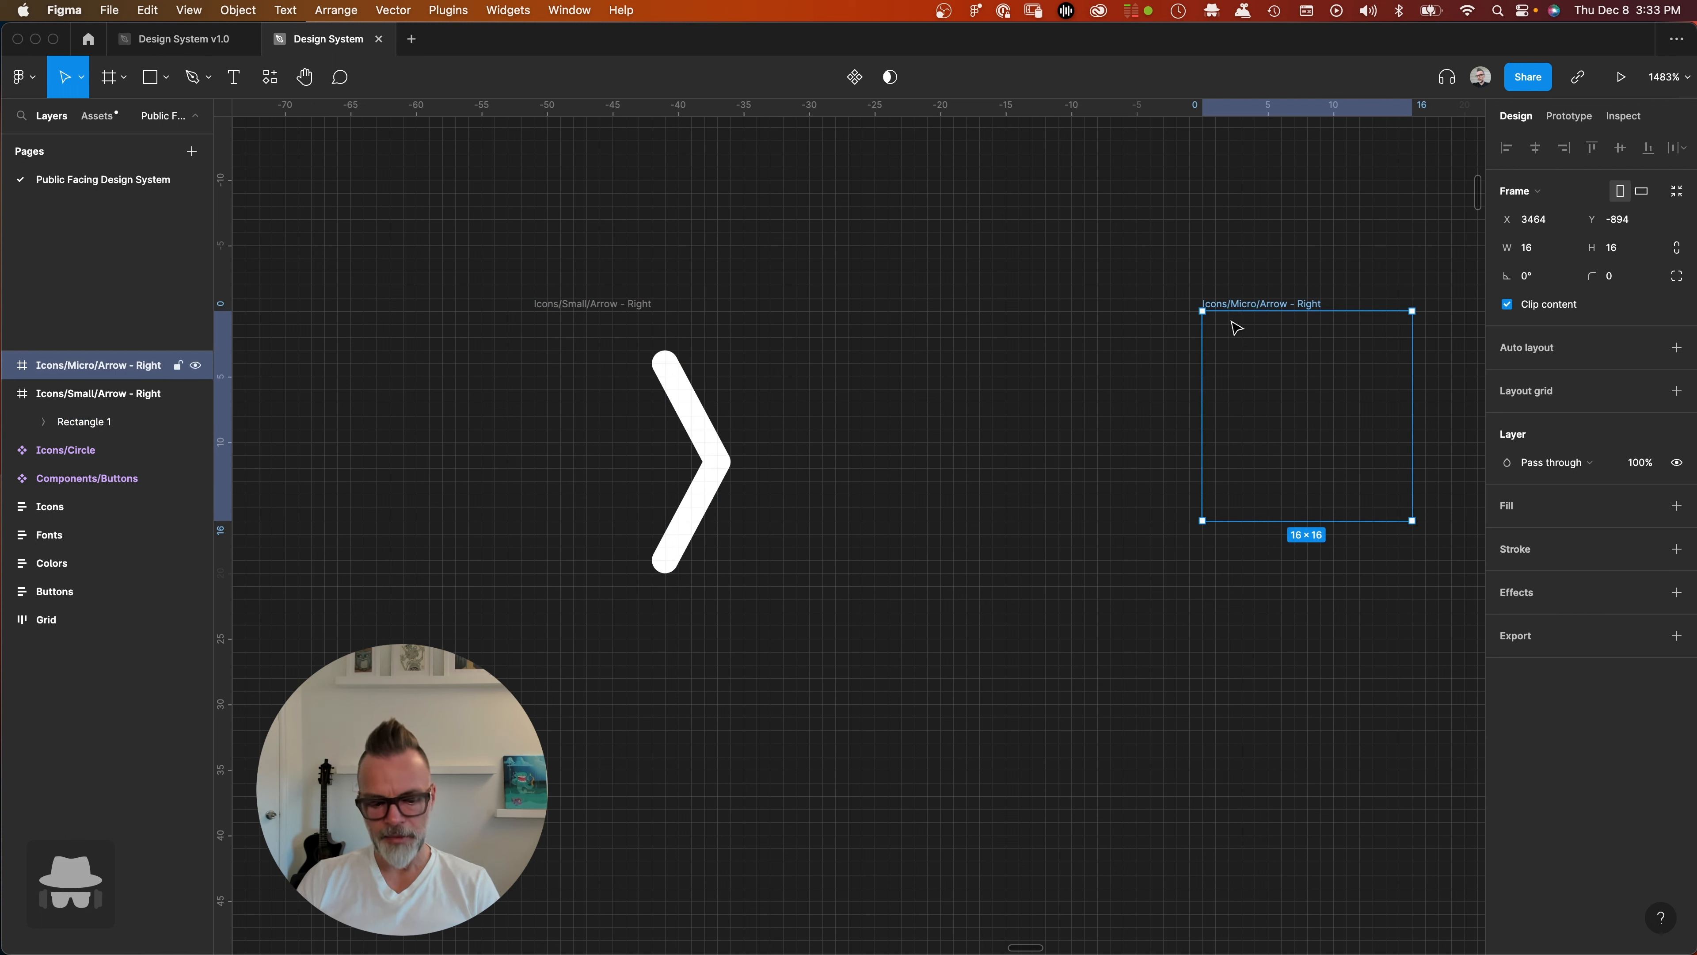
pyautogui.press('super+v')
pyautogui.hscroll(5, 1409, 417)
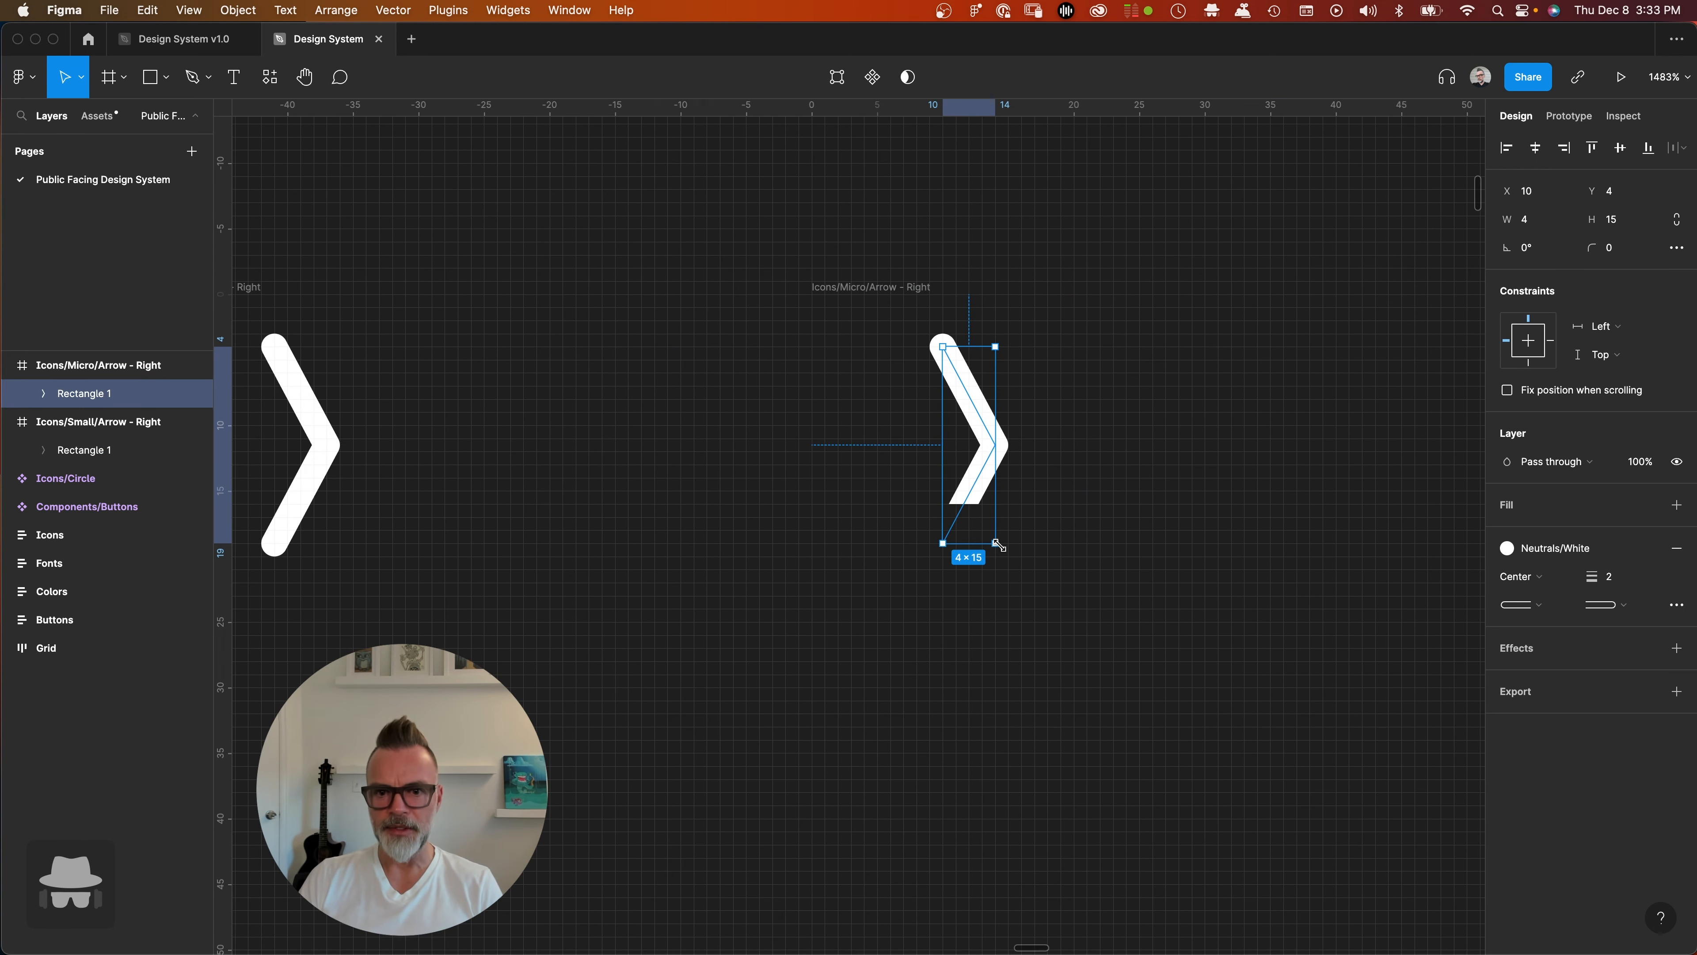
# - Scale the pasted chevron in the Micro frame down to a width of 2 and a height of 9
pyautogui.moveTo(998, 545); pyautogui.dragTo(955, 456)
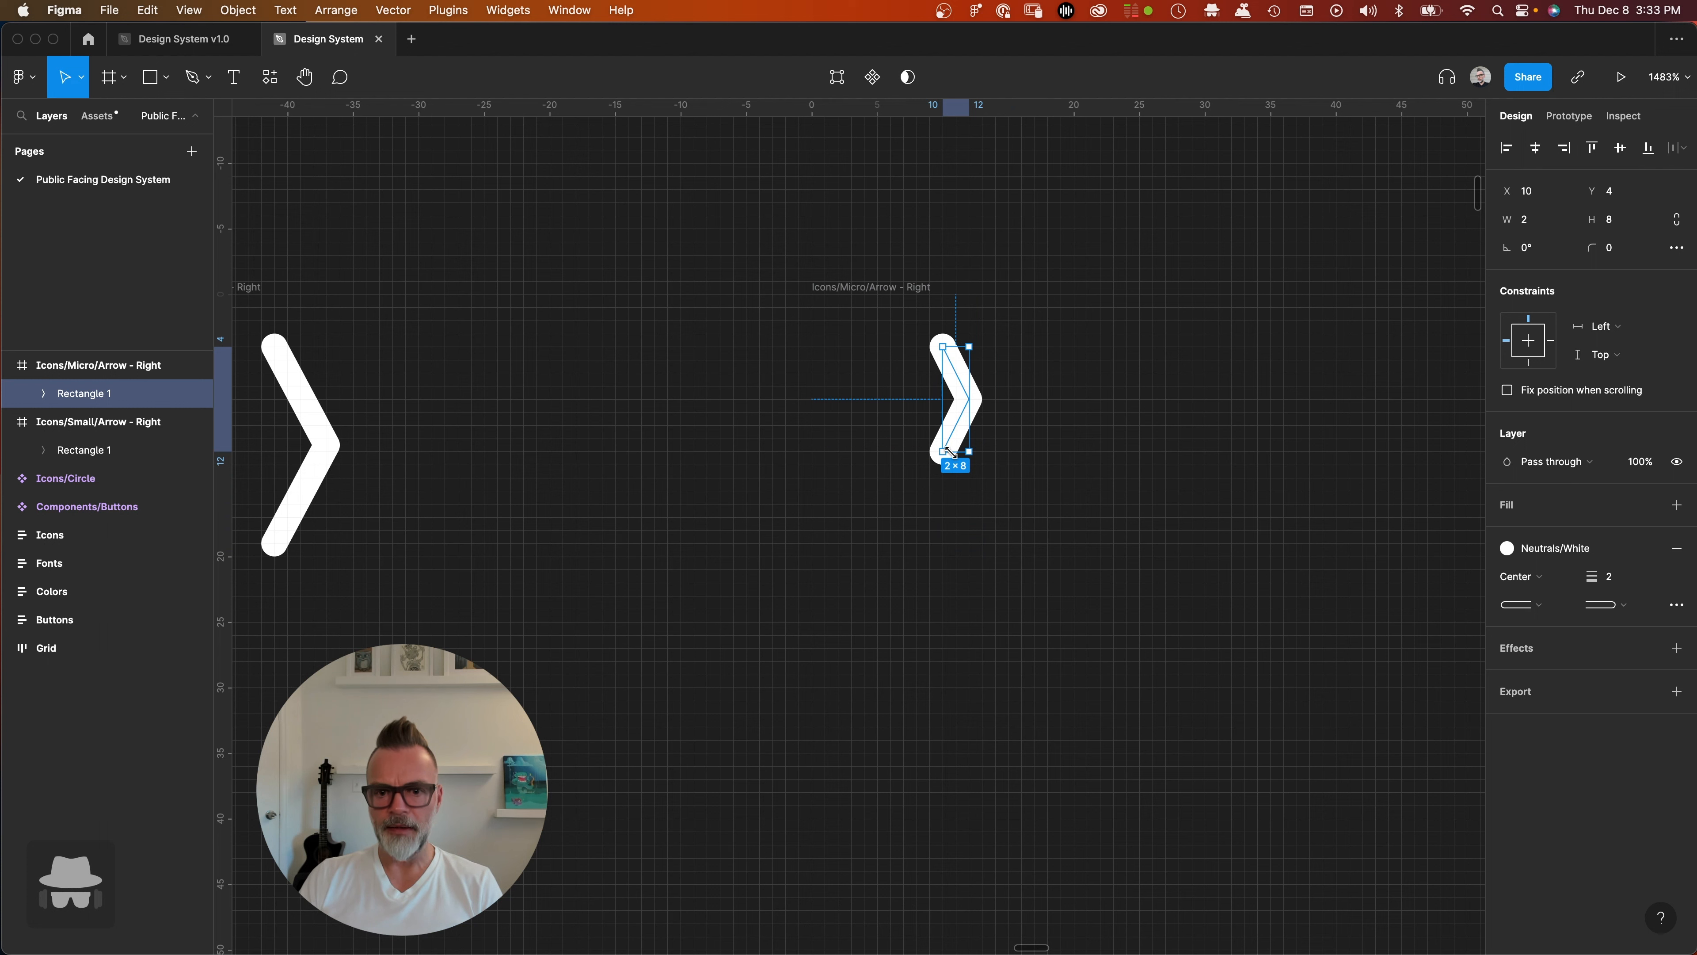
pyautogui.click(885, 288)
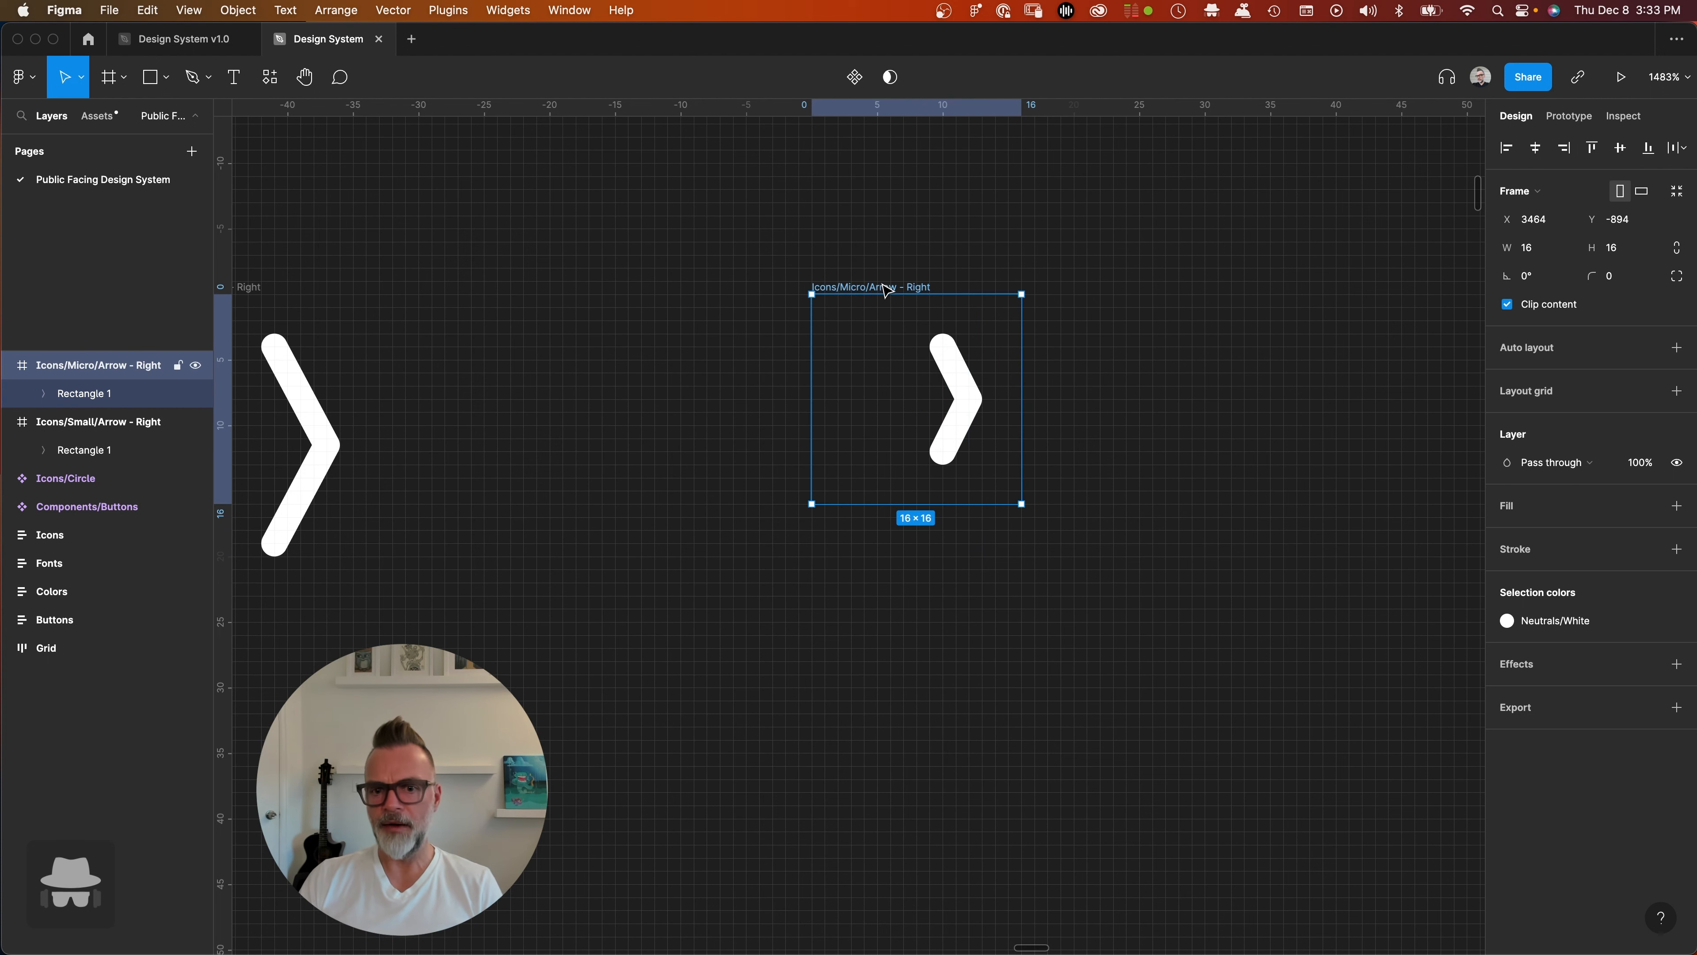
pyautogui.click(965, 410)
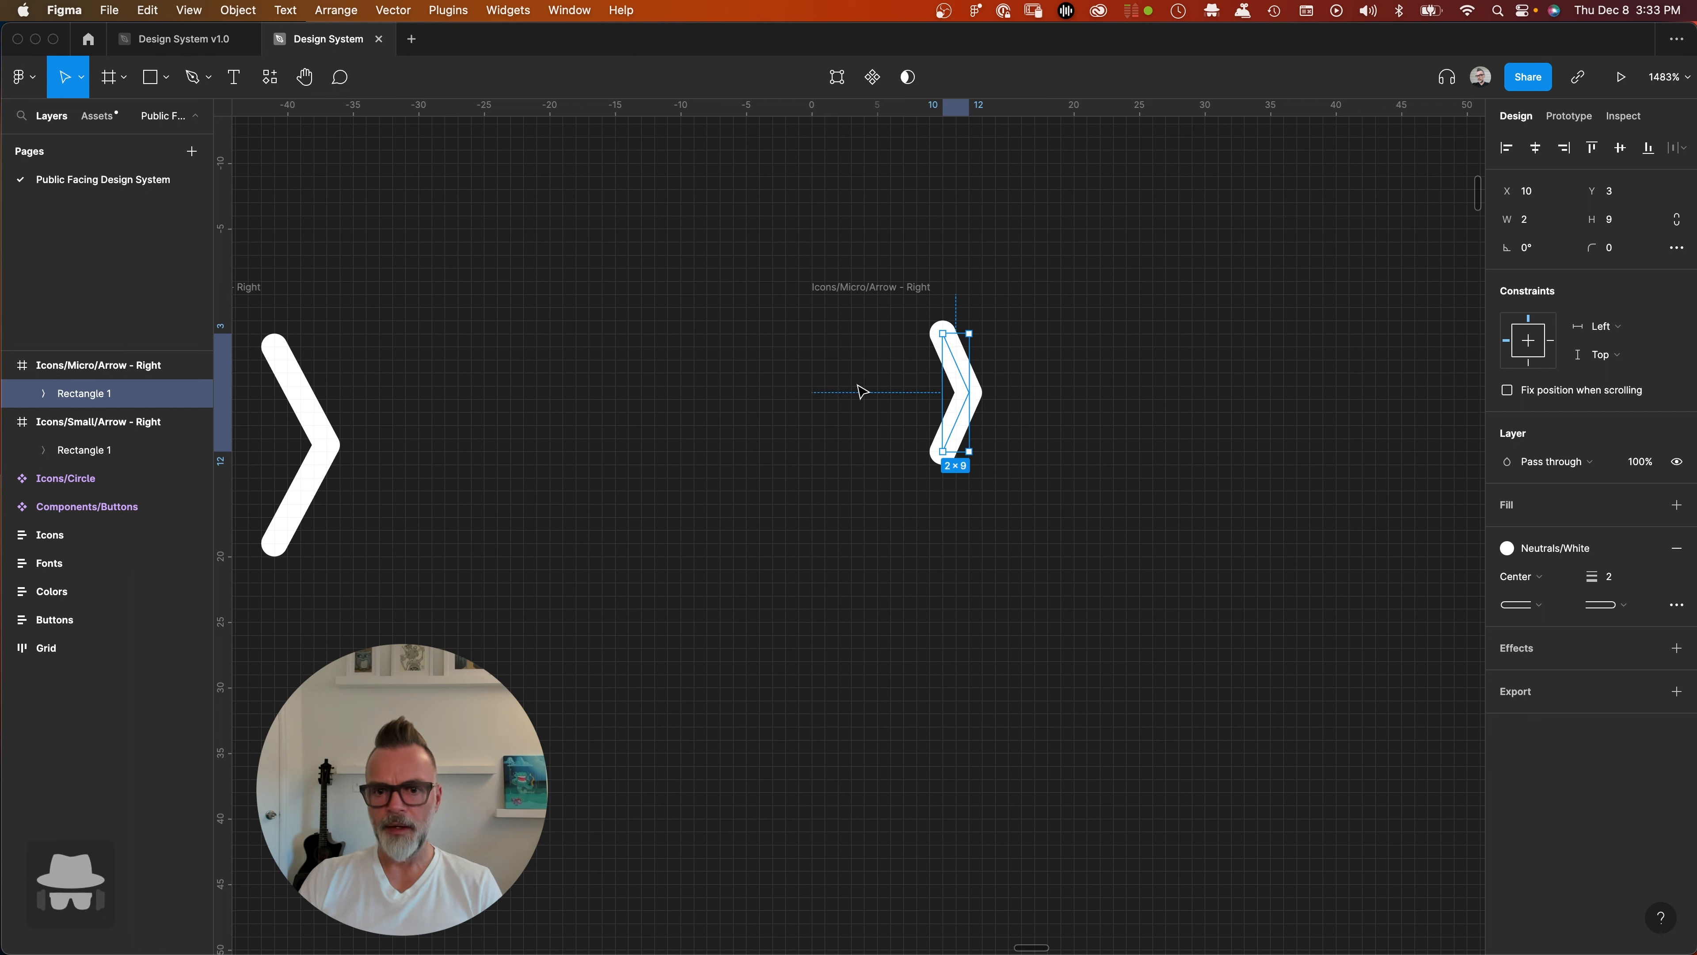
# - Center the chevron horizontally and vertically within the Icons/Micro/Arrow - Right frame
pyautogui.click(862, 289)
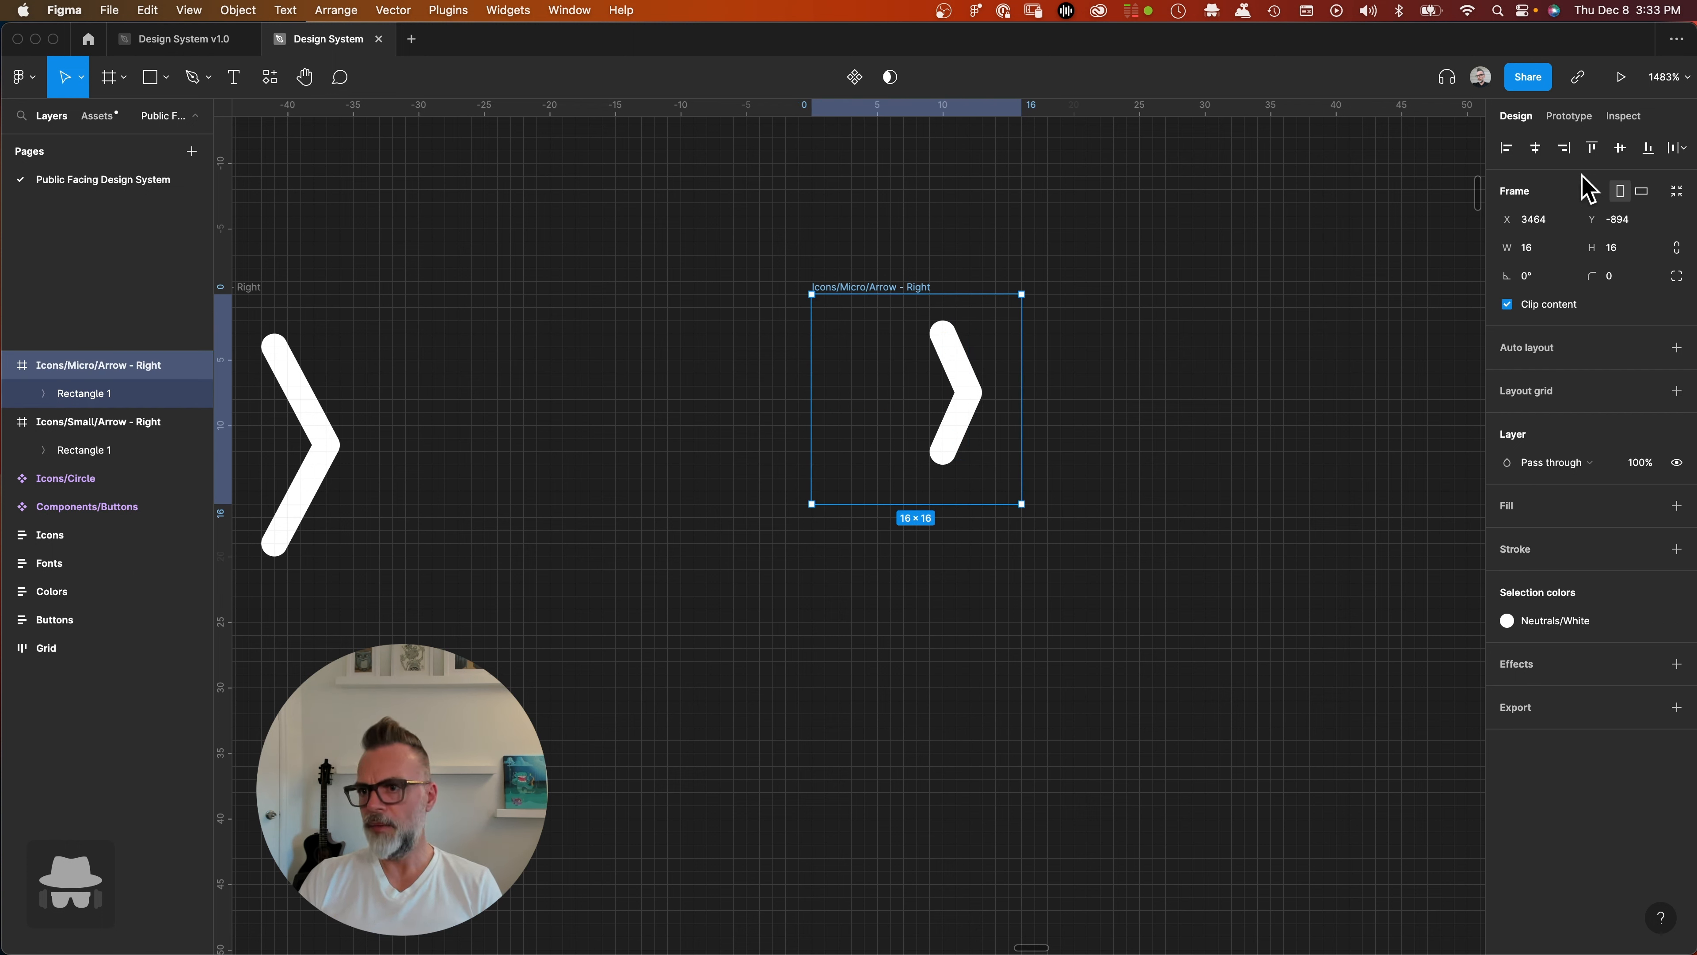
pyautogui.click(1536, 148)
pyautogui.click(1593, 147)
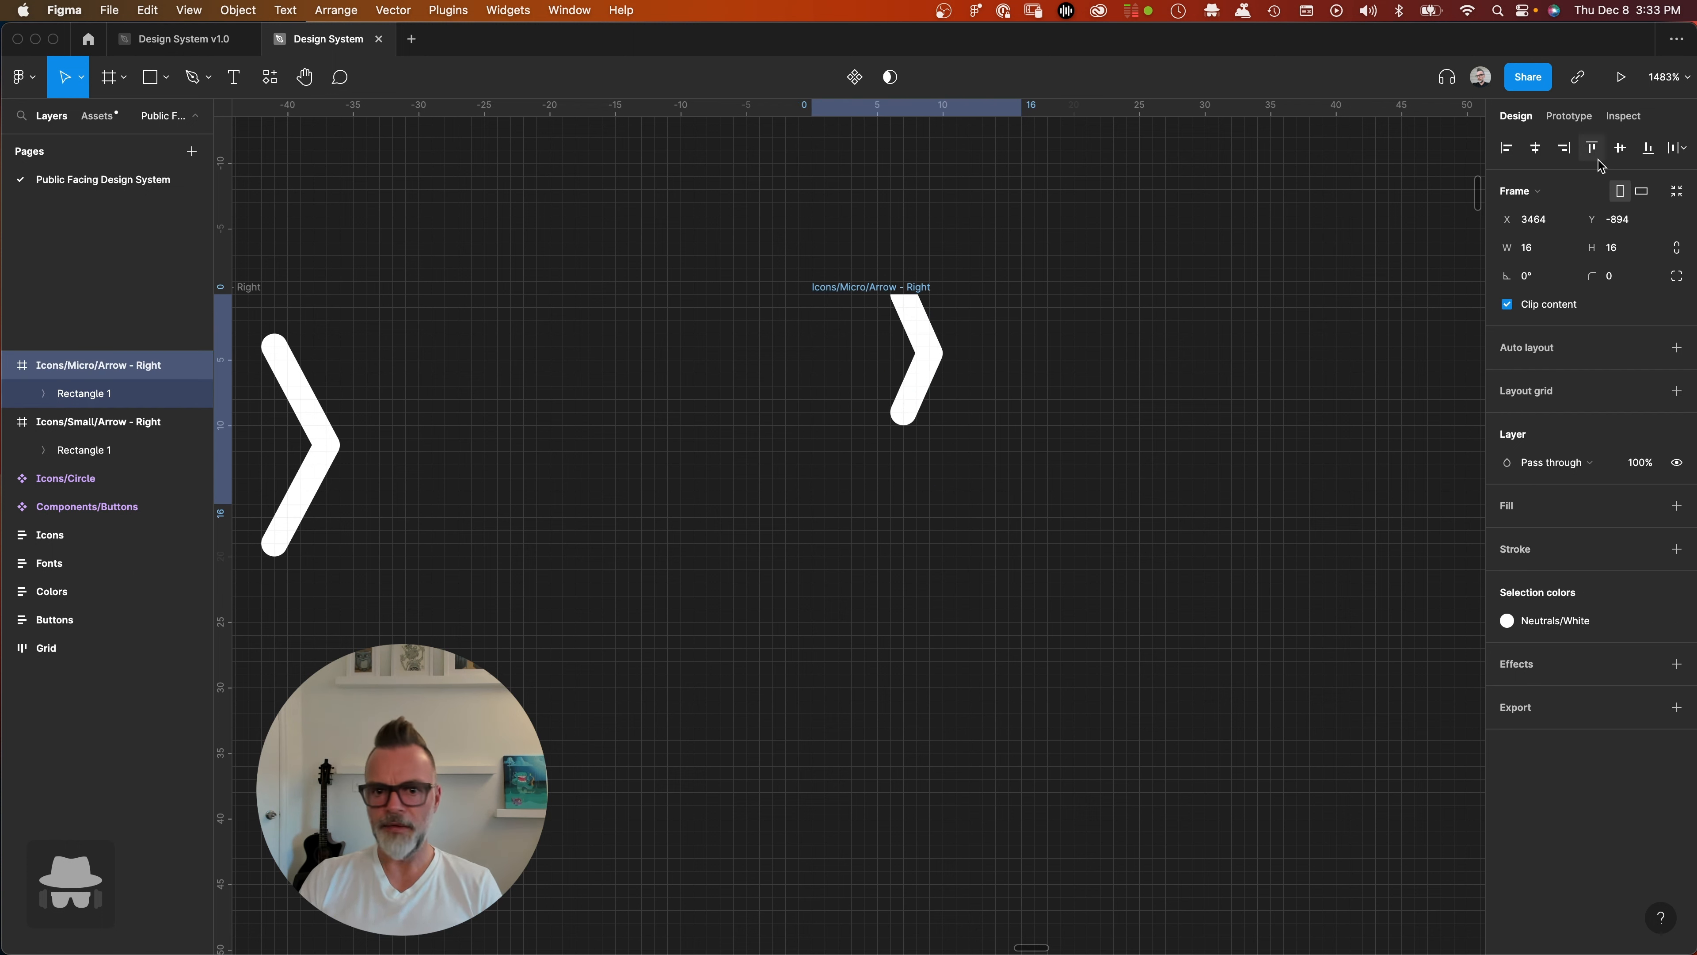
pyautogui.click(919, 382)
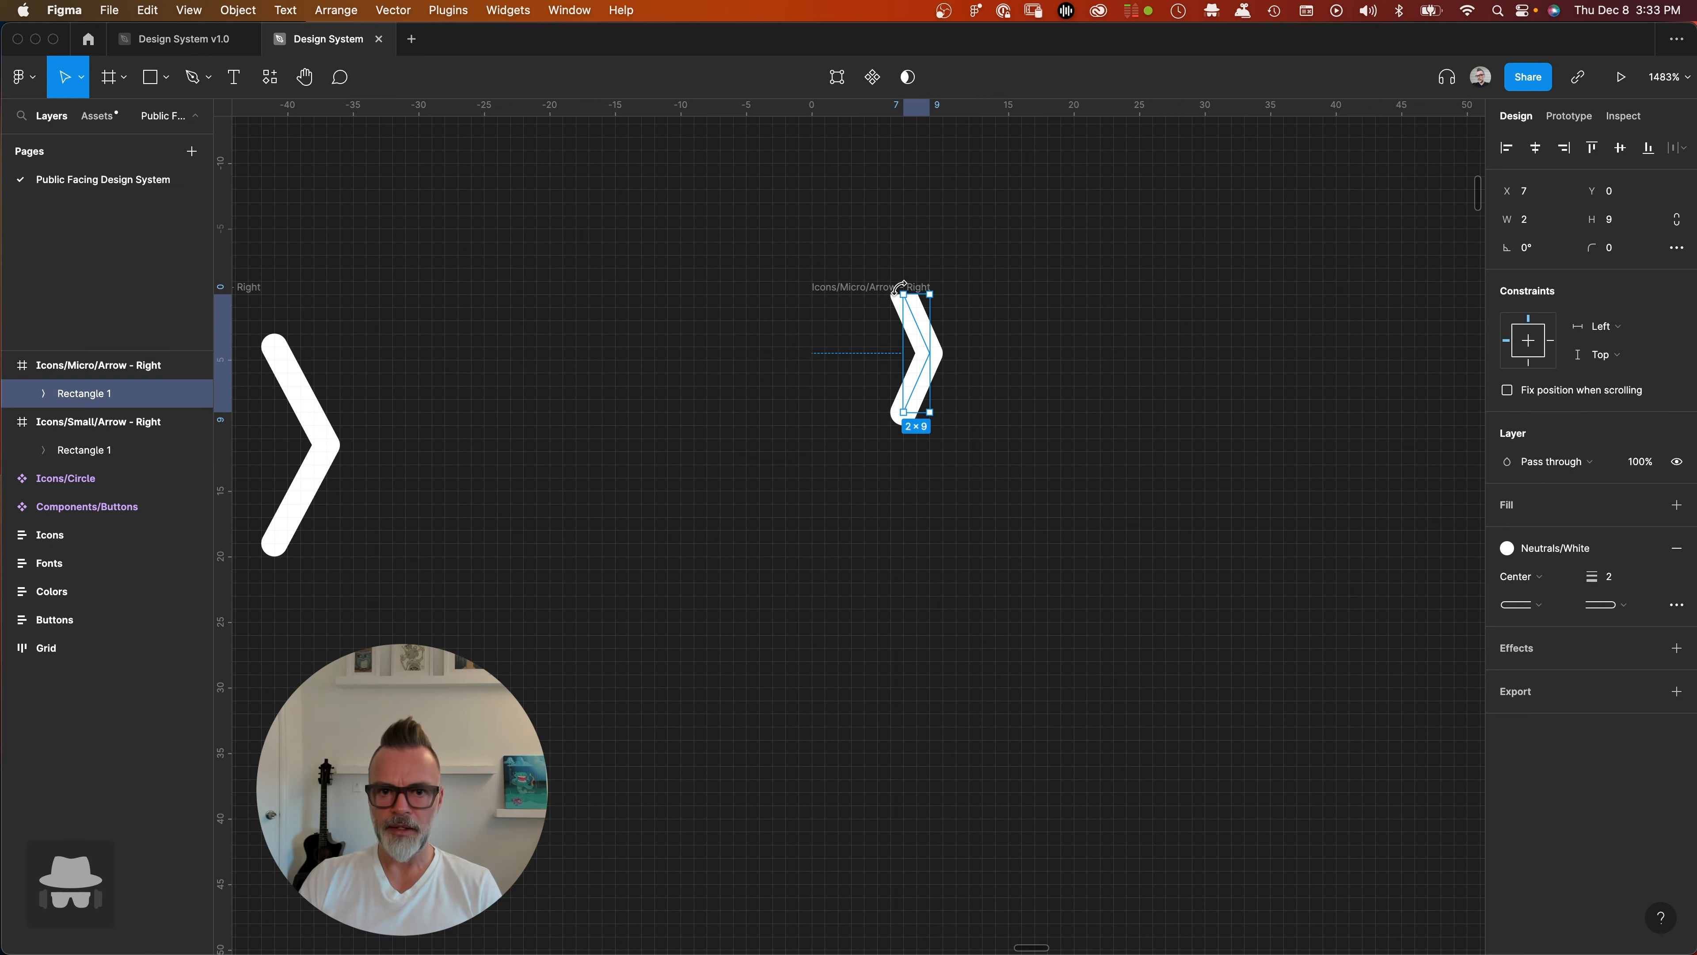
pyautogui.click(1621, 148)
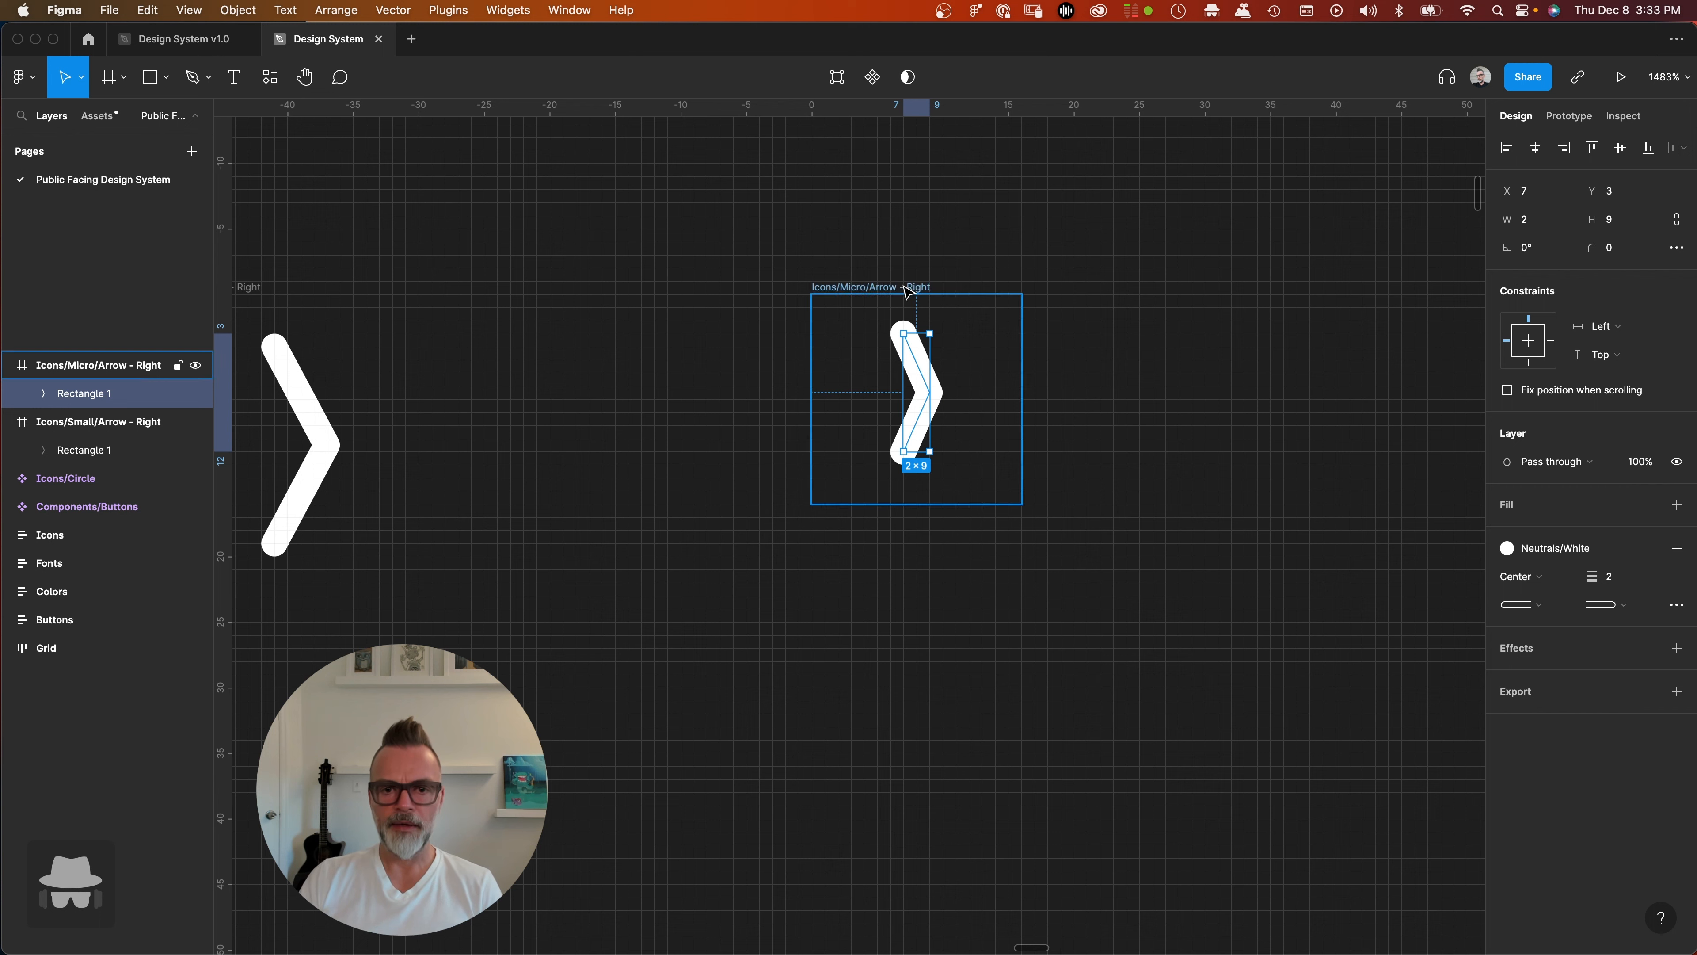
# - Widen the Micro frame's chevron to 3 by stretching it to the right
pyautogui.scroll(-3, 904, 290)
pyautogui.moveTo(903, 290); pyautogui.dragTo(1037, 304)
pyautogui.scroll(3, 1040, 303)
pyautogui.click(1054, 308)
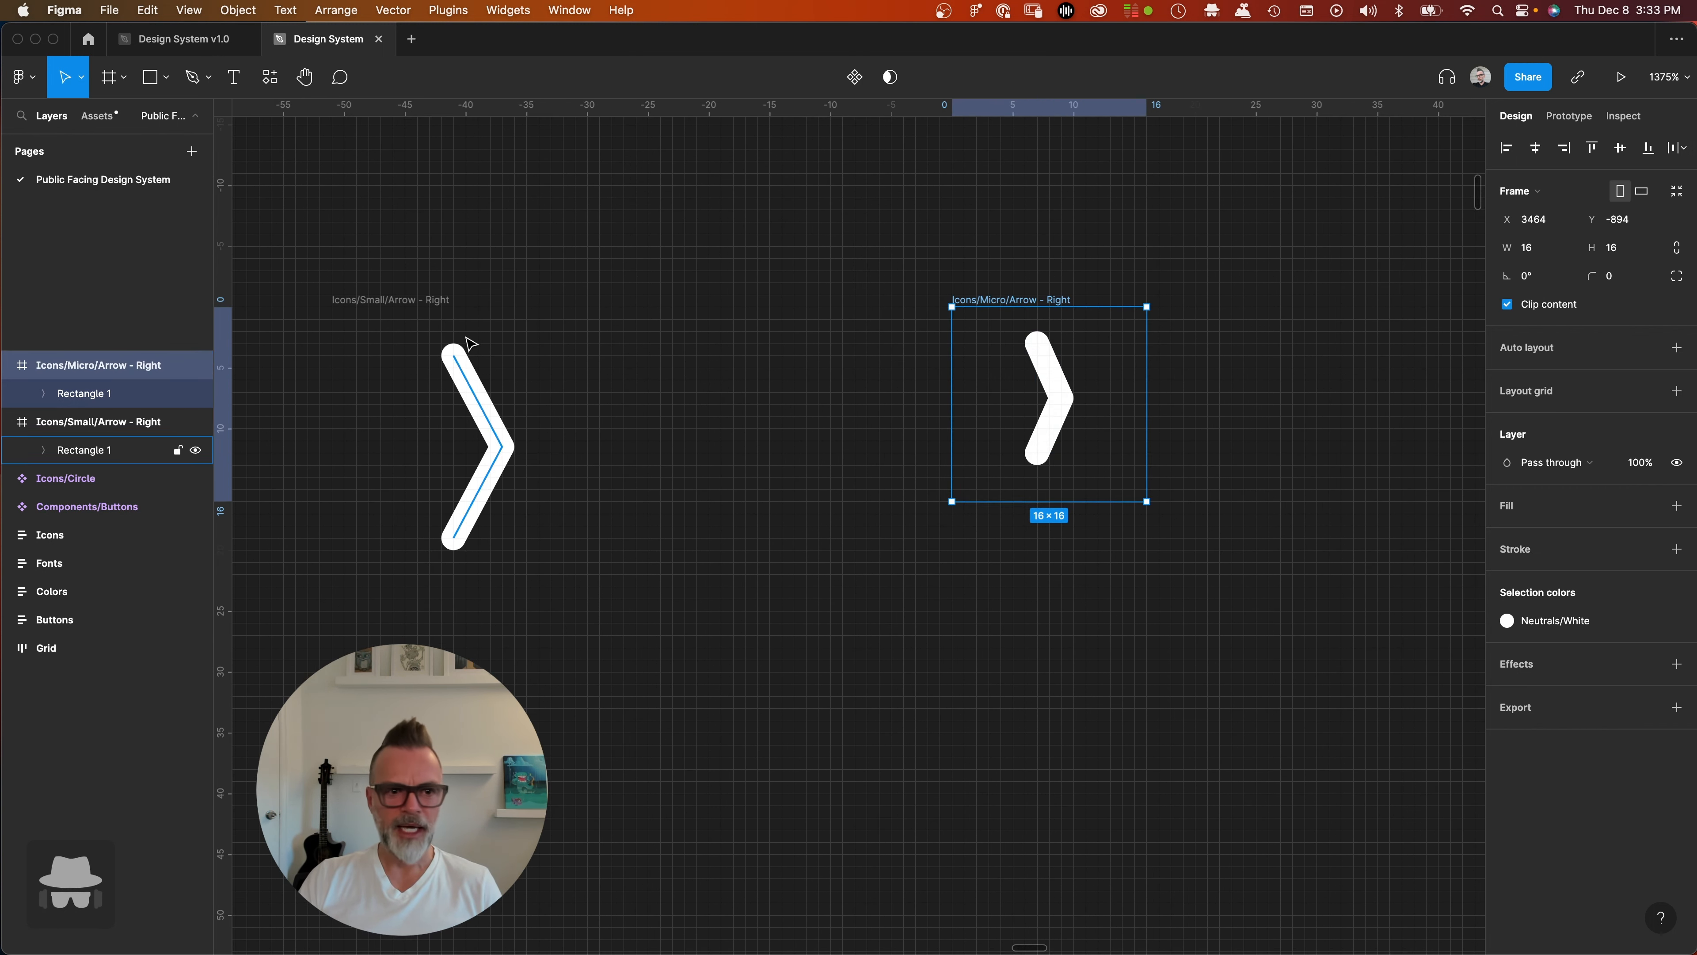
pyautogui.hscroll(-3, 550, 303)
pyautogui.hscroll(3, 795, 379)
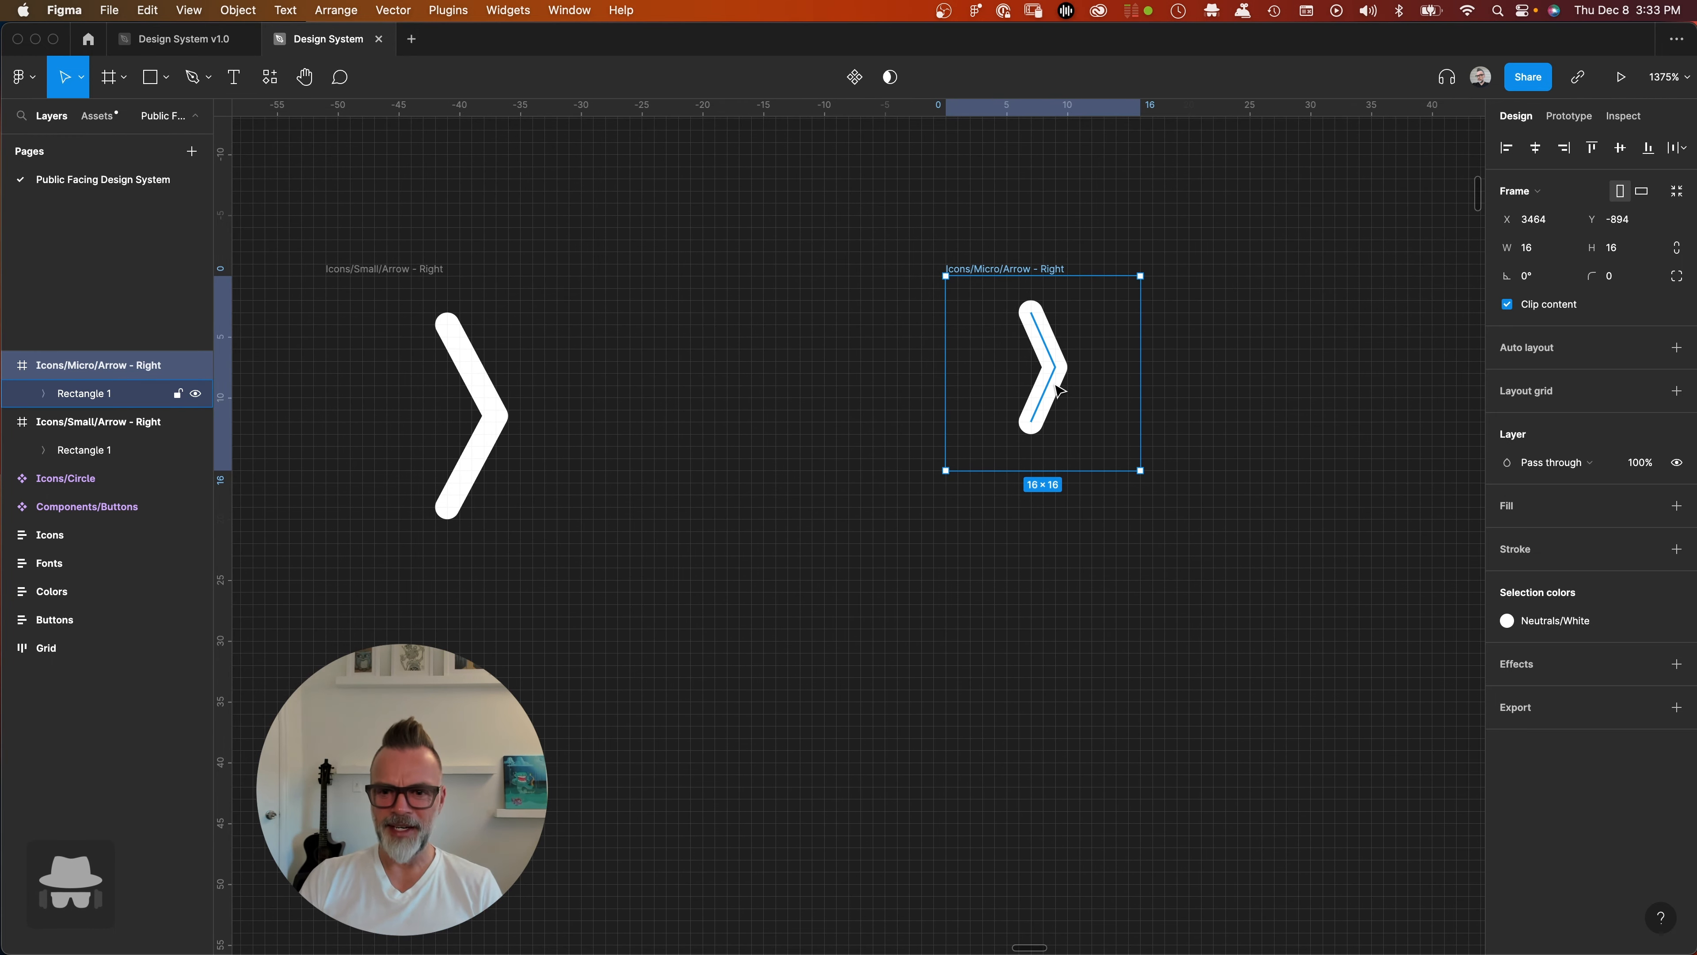
pyautogui.click(1056, 379)
pyautogui.moveTo(1057, 366); pyautogui.dragTo(1073, 366)
# - Try a stroke weight of 1 on the Micro frame's chevron
pyautogui.scroll(-5, 999, 529)
pyautogui.click(738, 402)
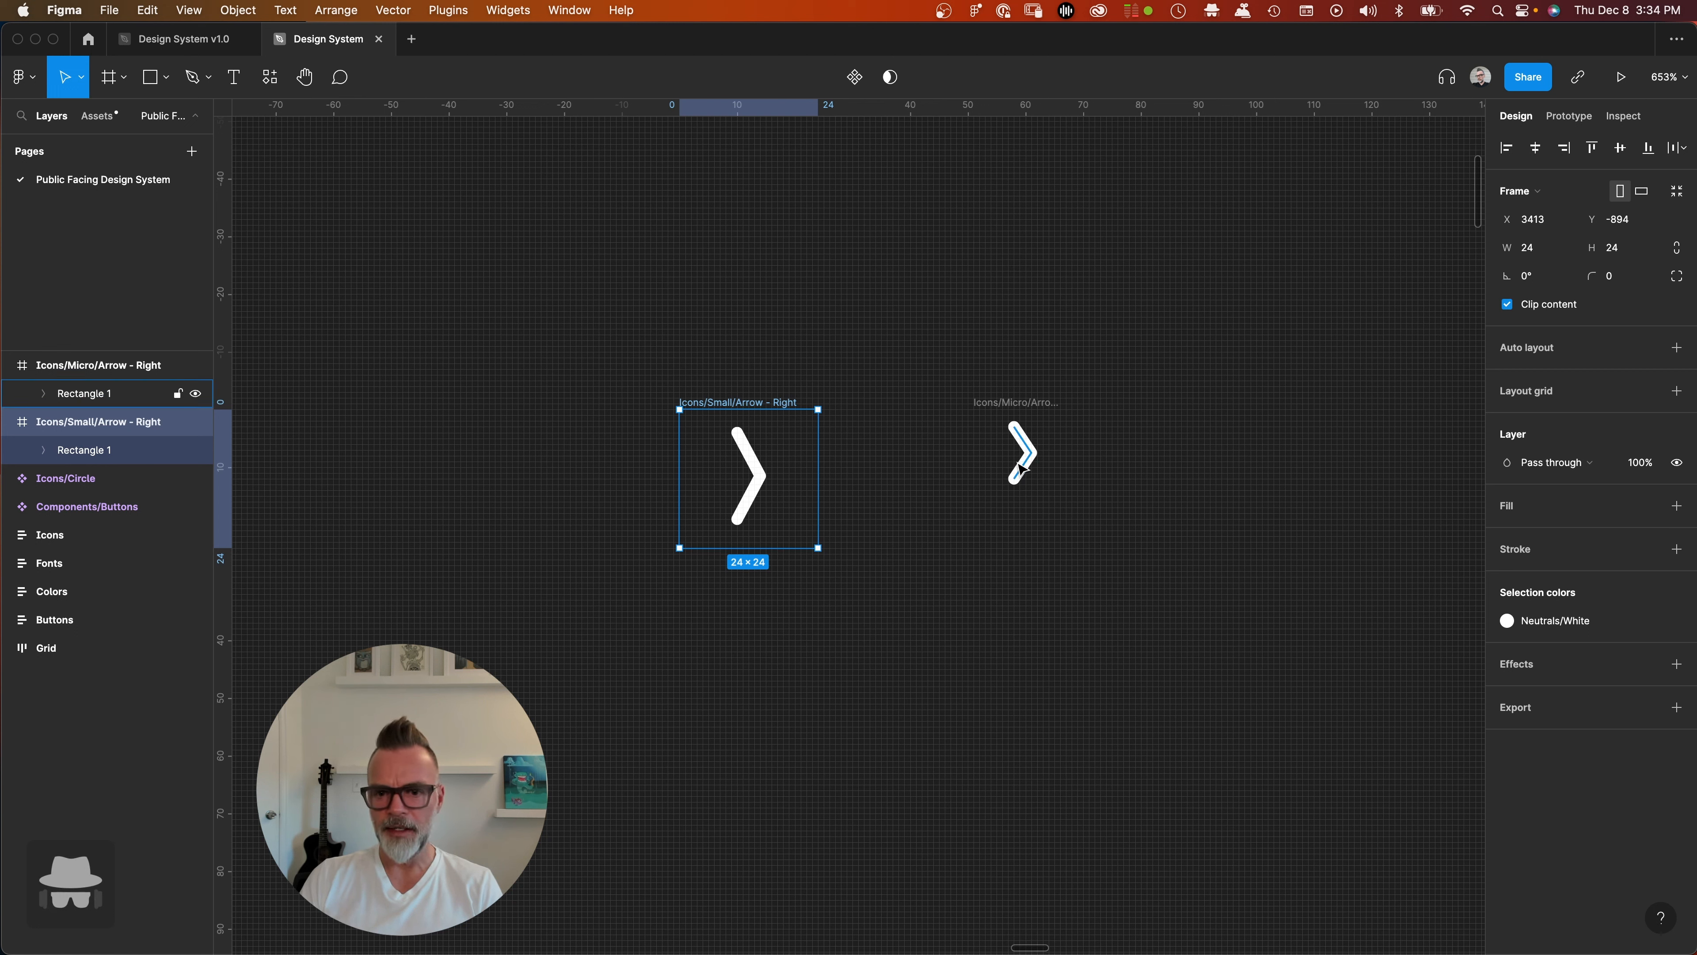
pyautogui.click(1030, 458)
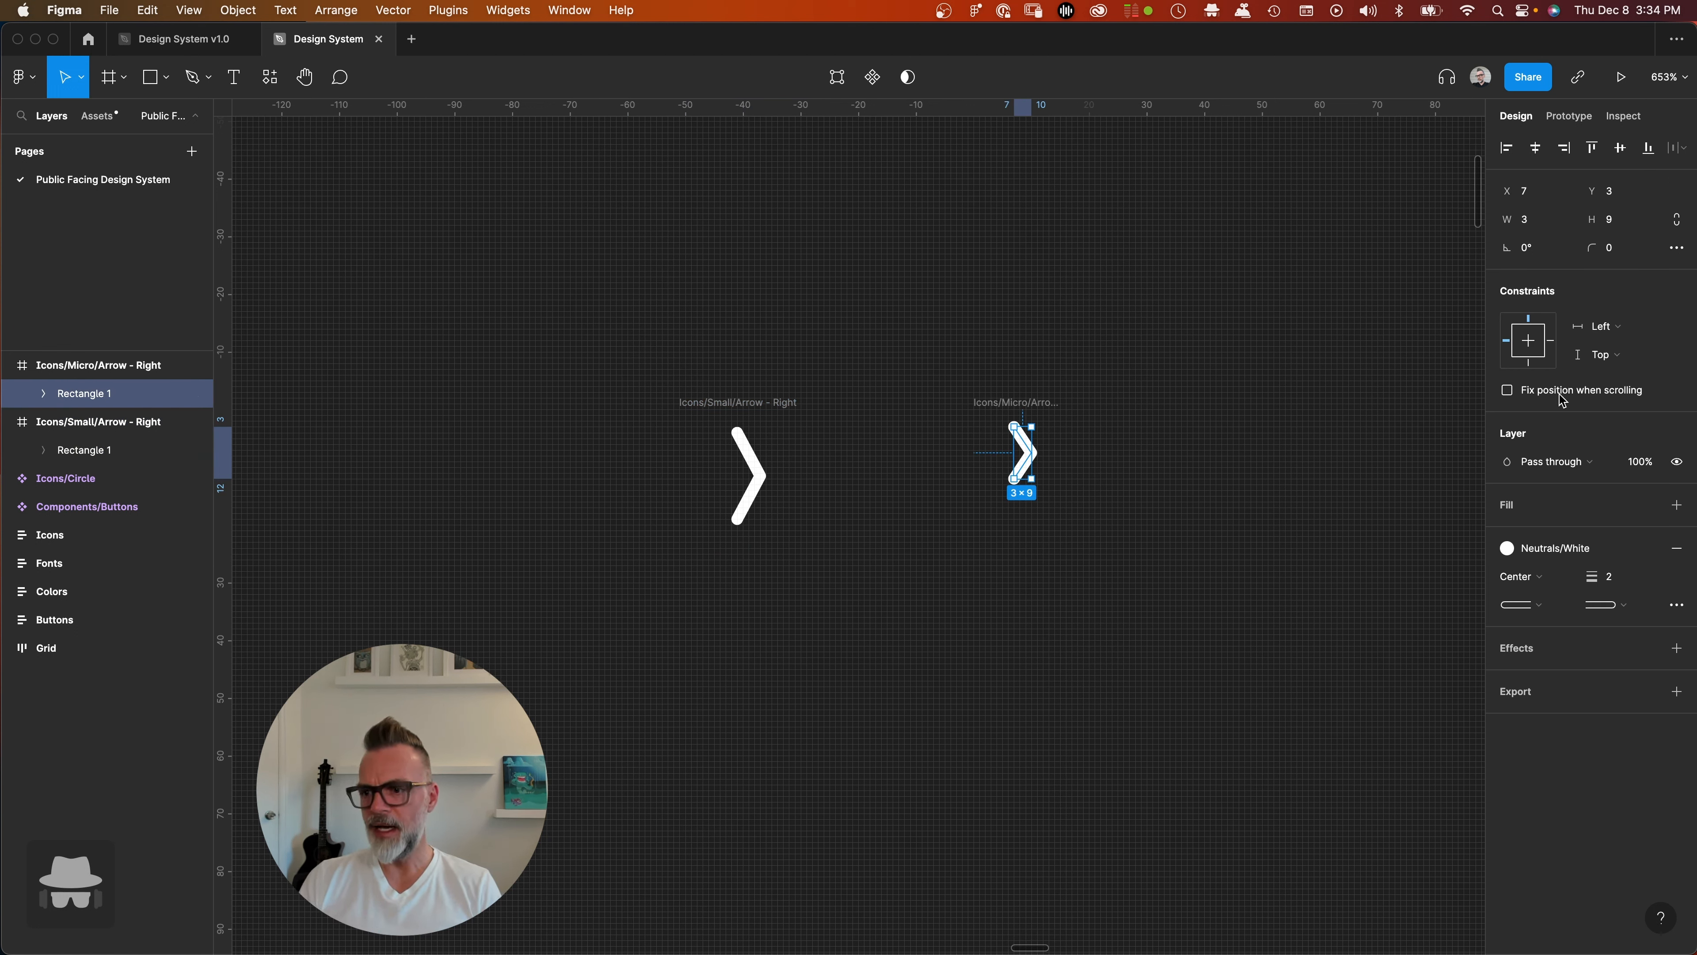
pyautogui.click(1616, 584)
pyautogui.write('1')
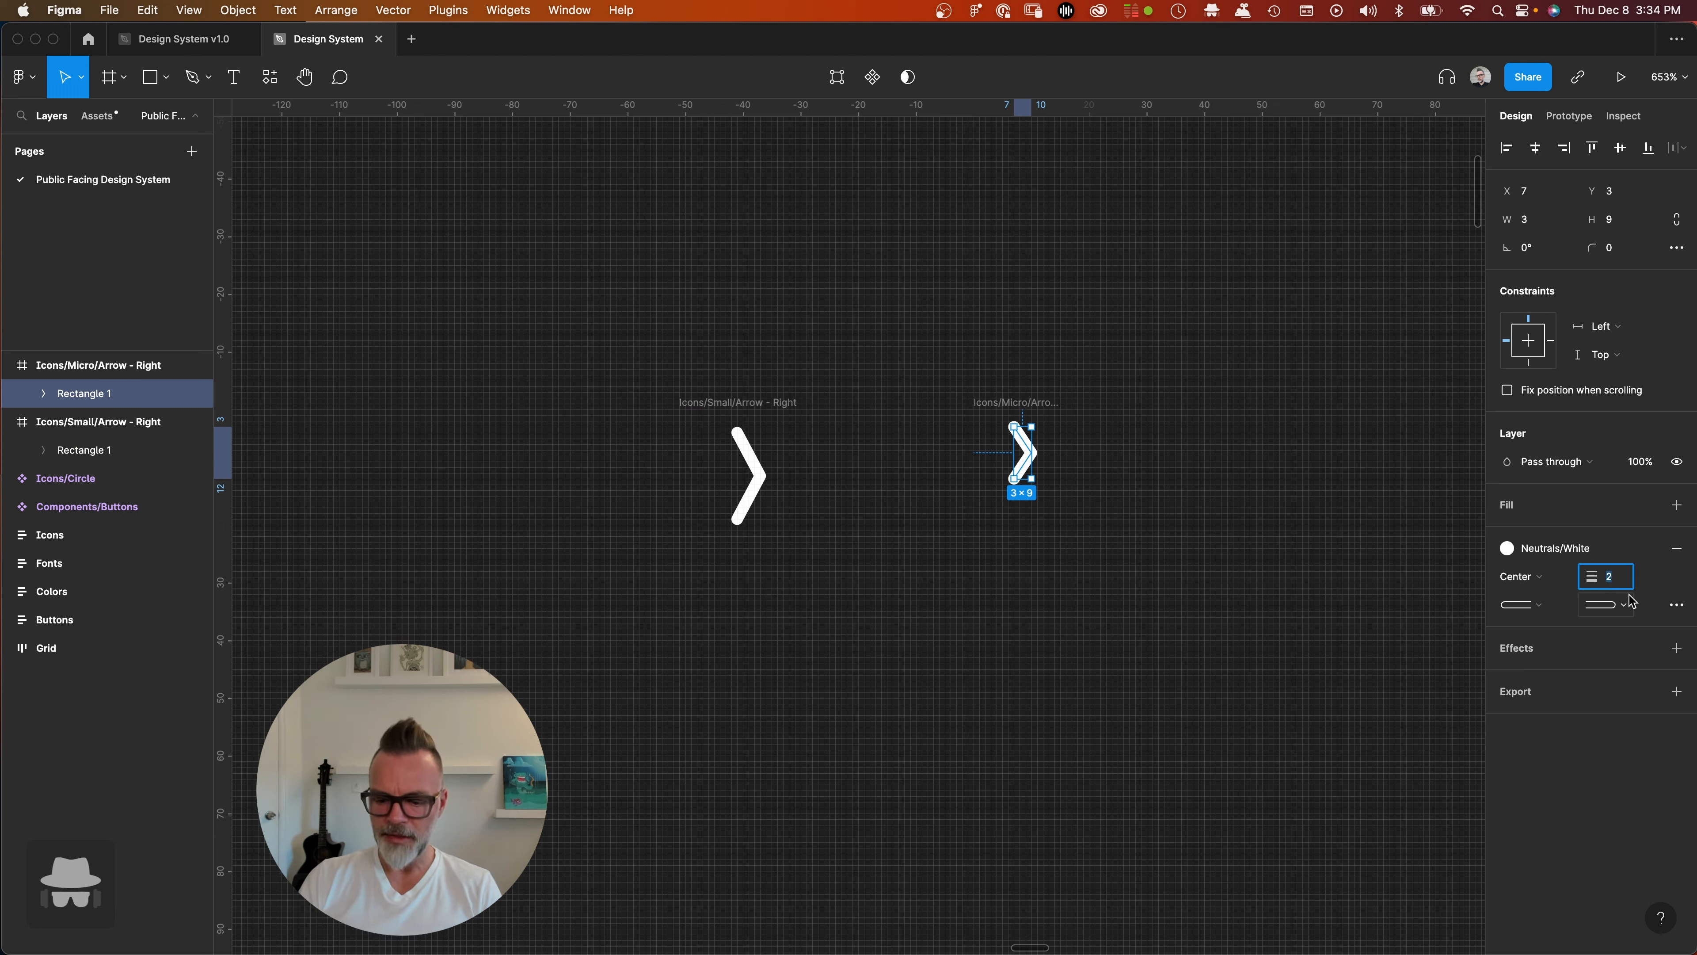
pyautogui.press('Return')
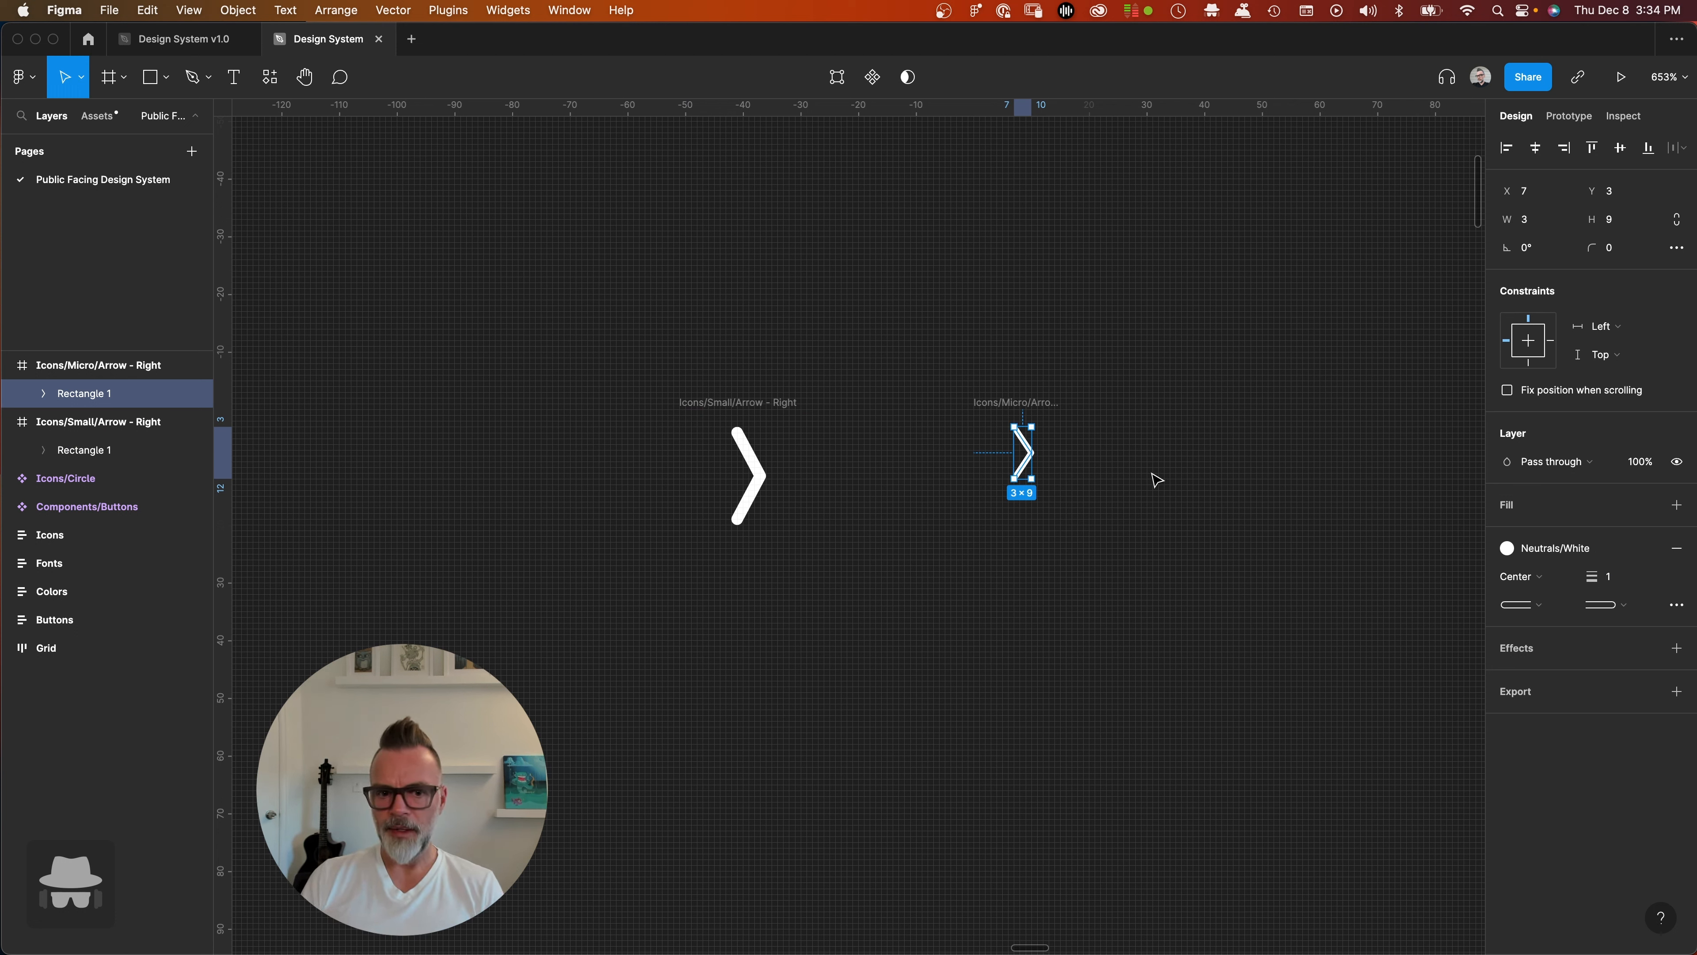
pyautogui.click(1161, 484)
# - Set the Micro chevron's stroke weight to 2
pyautogui.click(1023, 454)
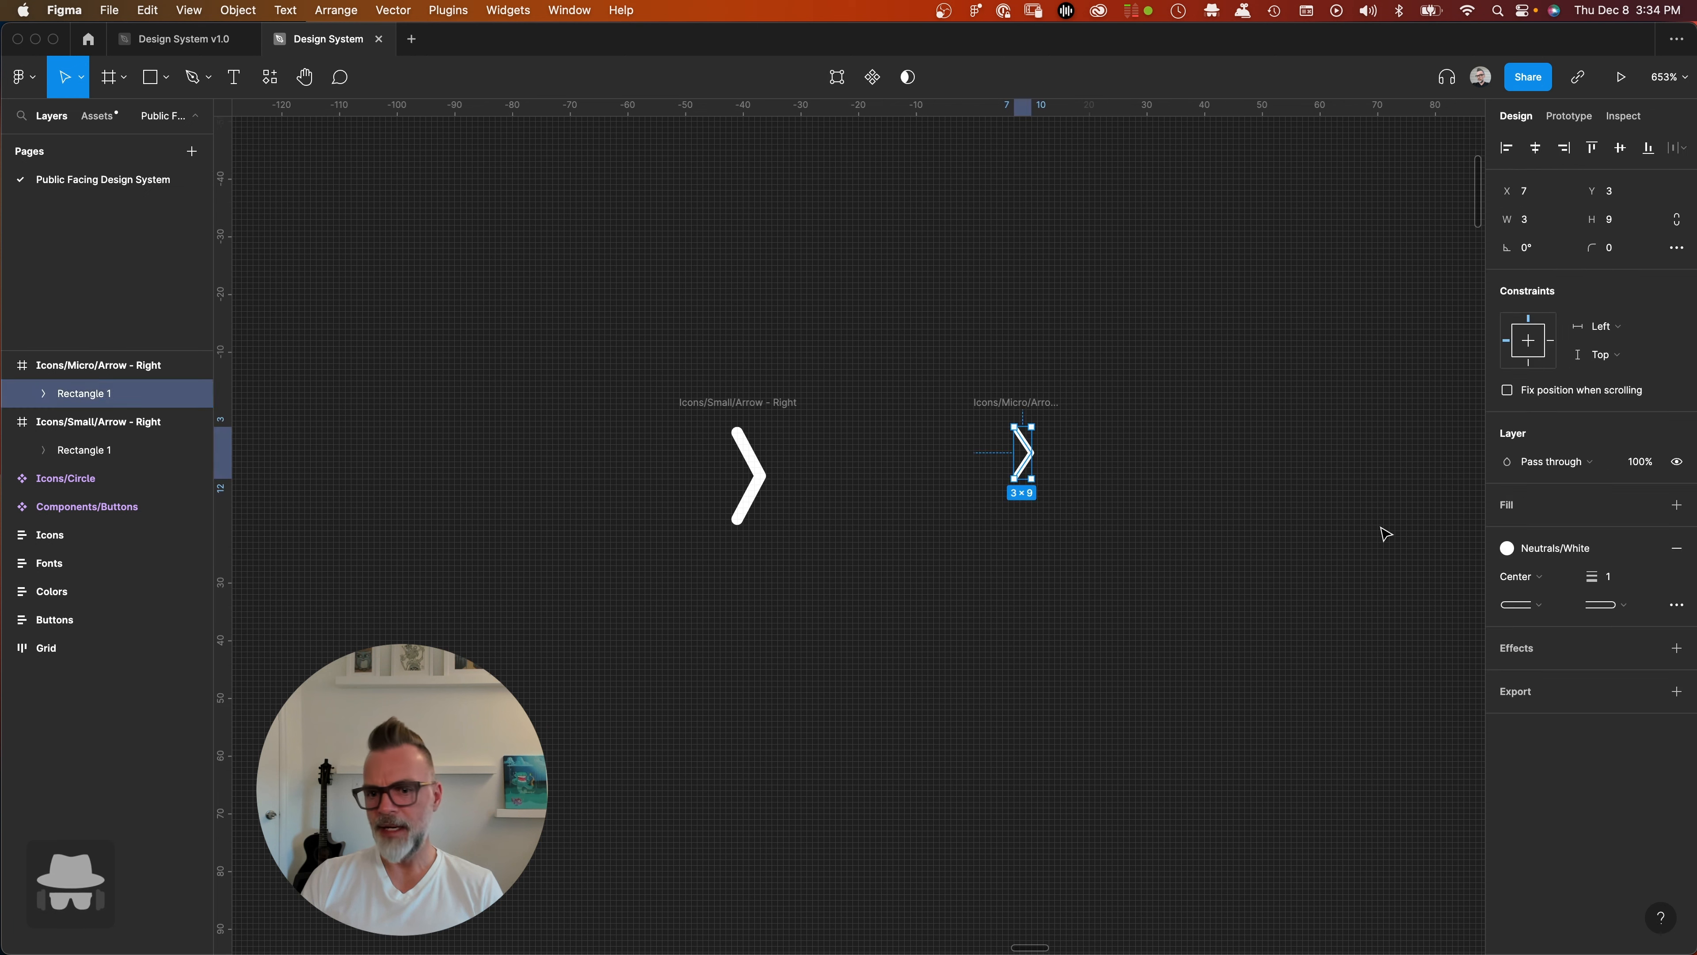
pyautogui.click(1613, 579)
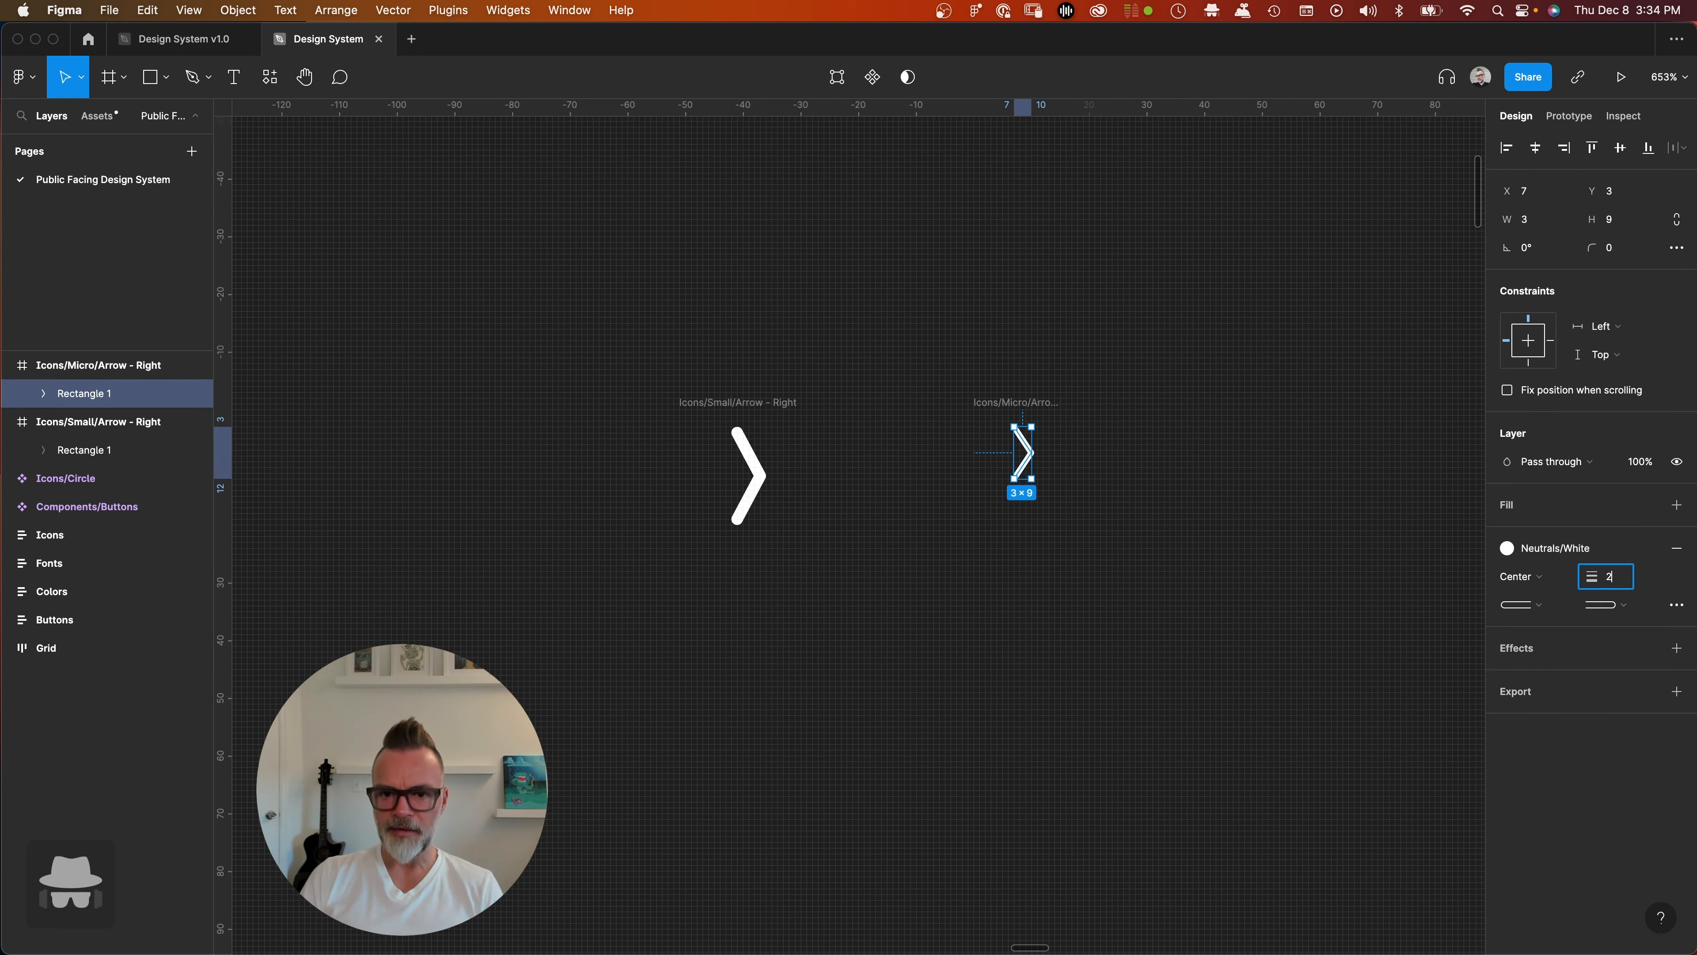
pyautogui.write('2')
pyautogui.press('Return')
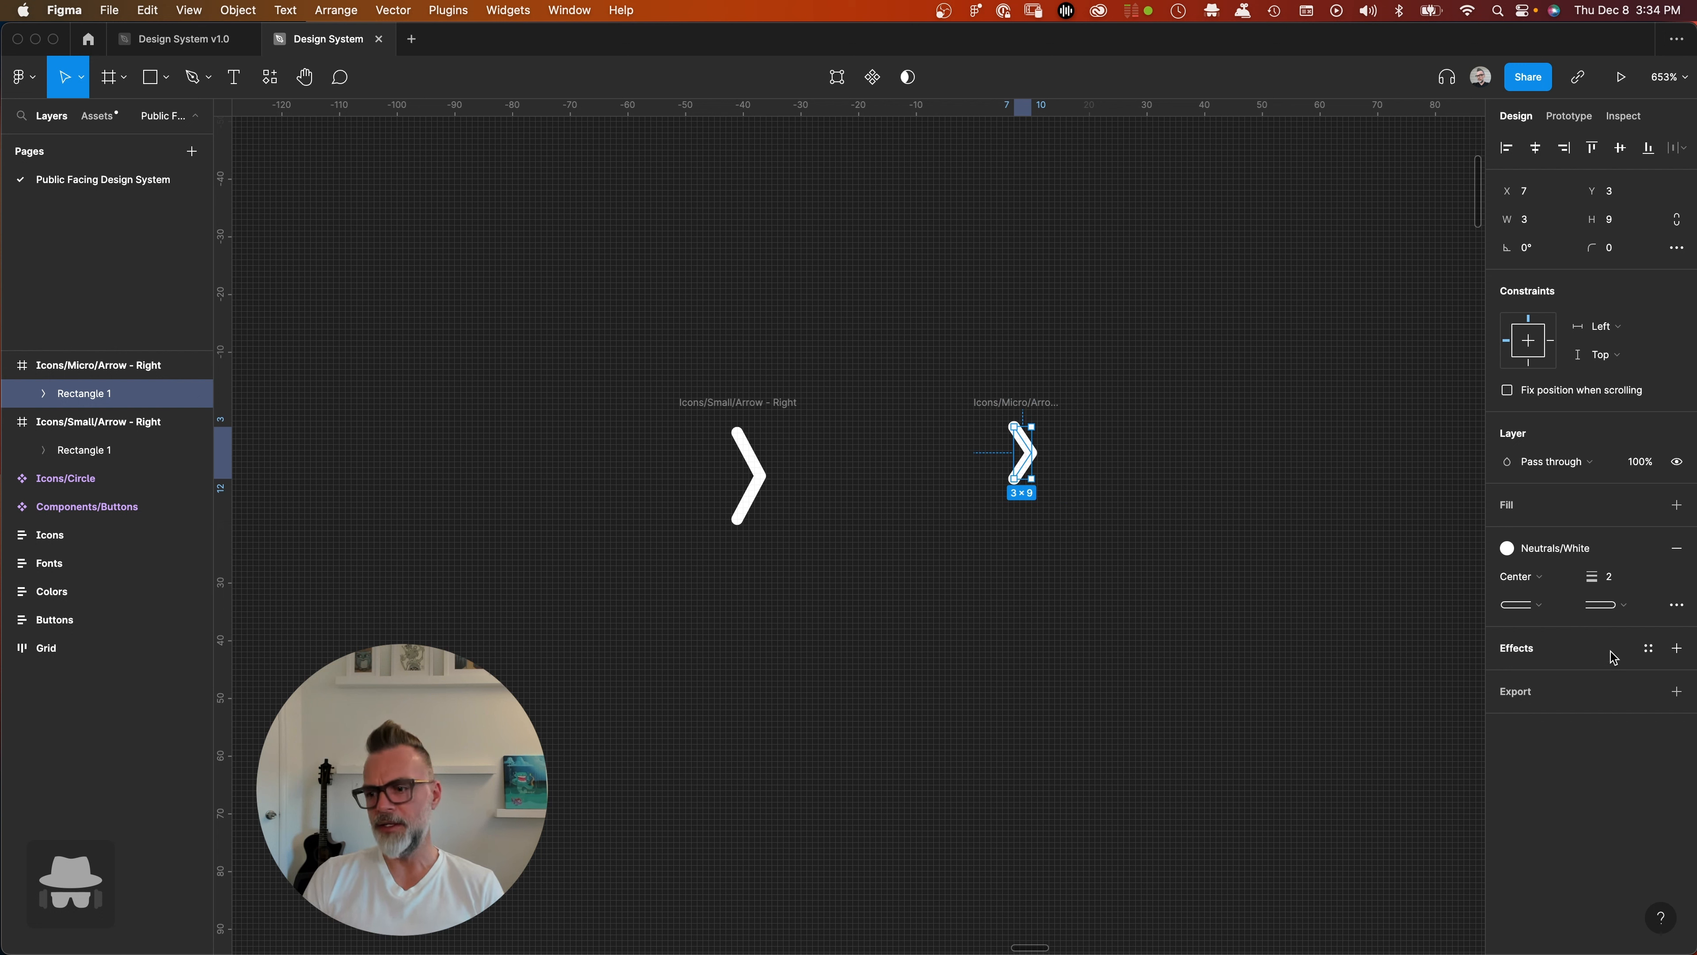
# - Try a stroke weight of 1.5 on the Micro chevron
pyautogui.click(1629, 578)
pyautogui.write('1.5')
pyautogui.press('Return')
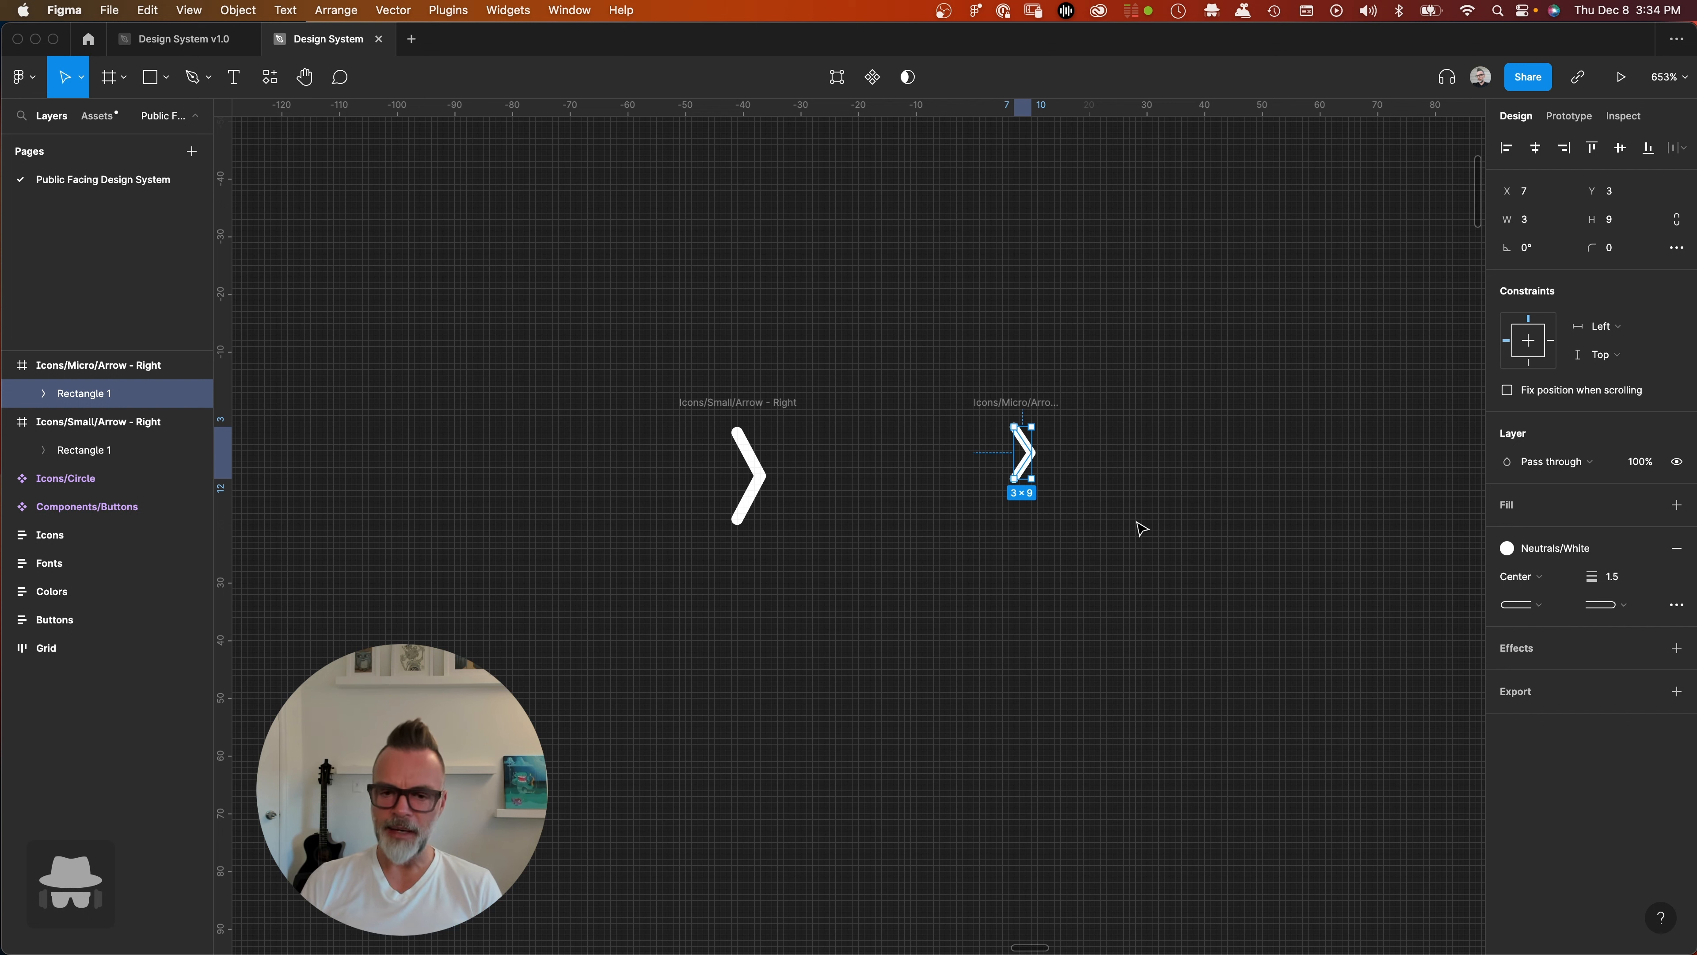
# - Return the Micro chevron's stroke weight to 2
pyautogui.click(1625, 579)
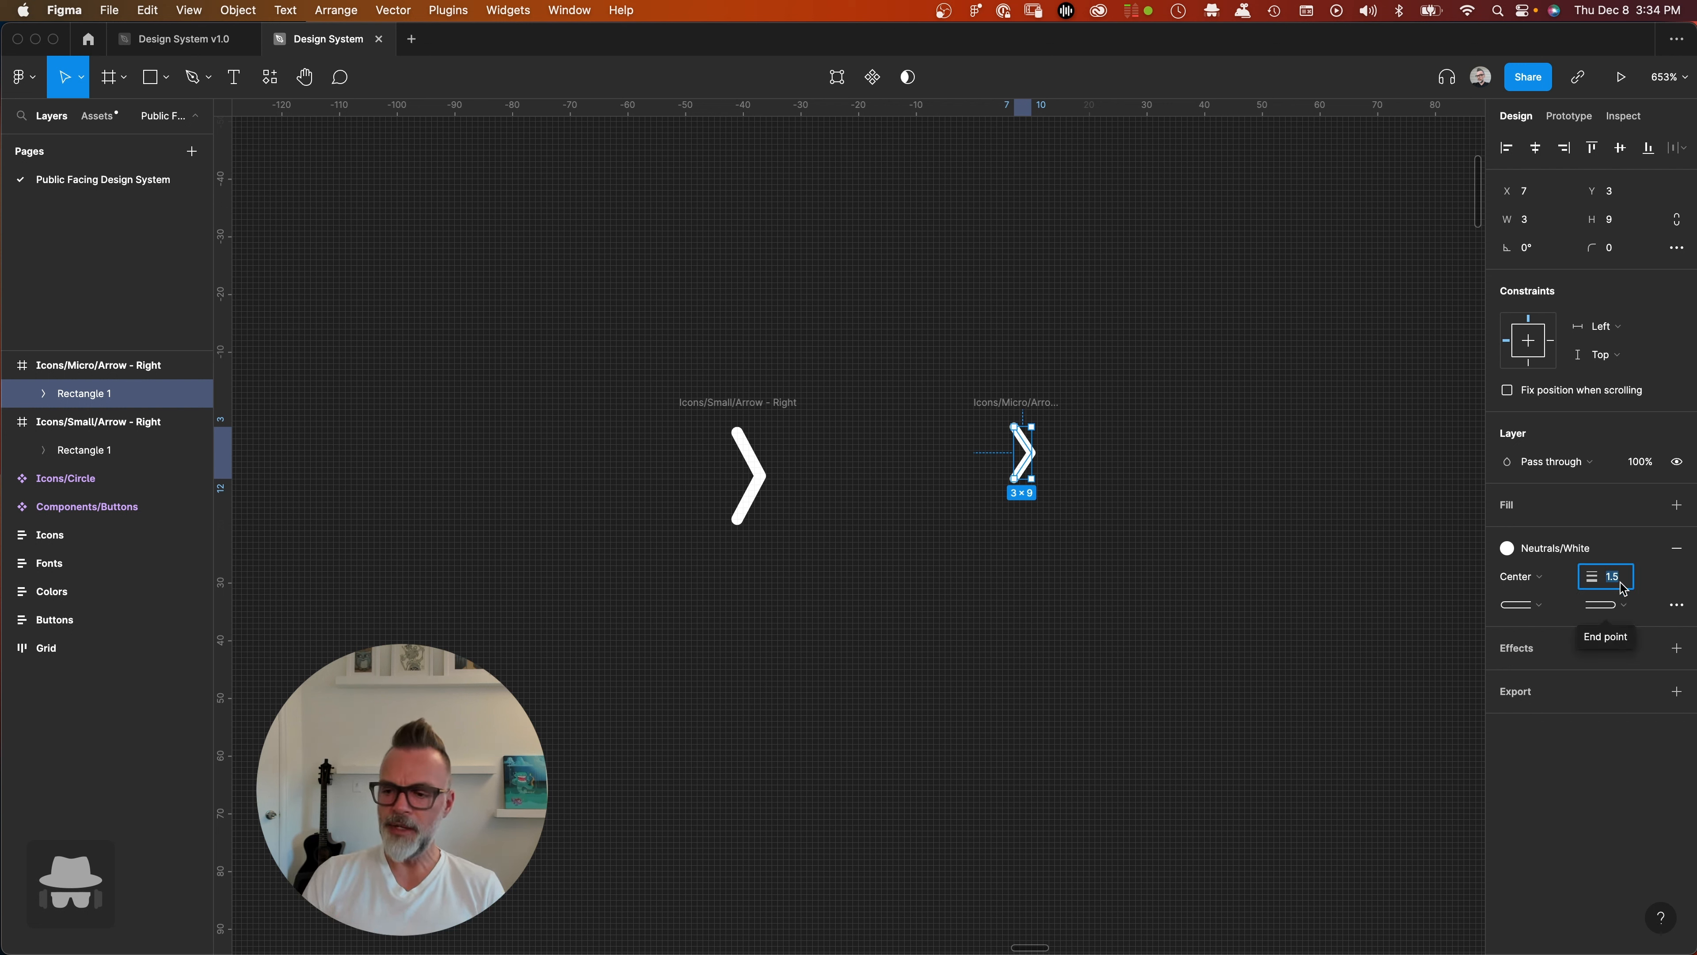
pyautogui.click(1623, 582)
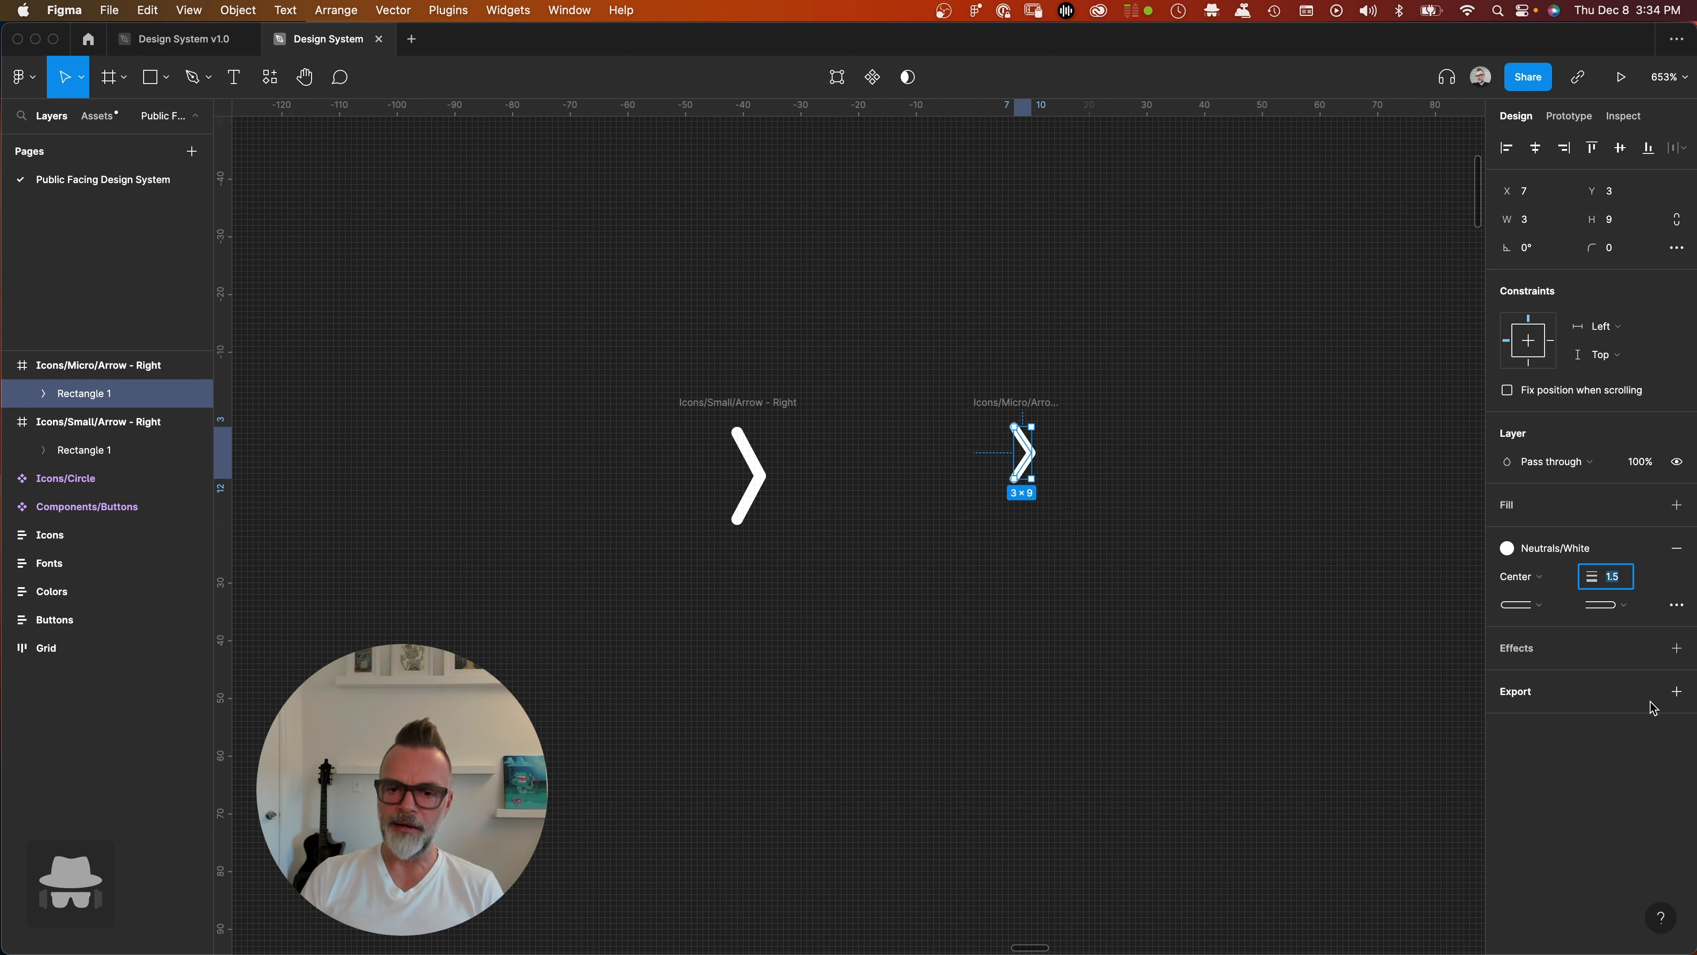
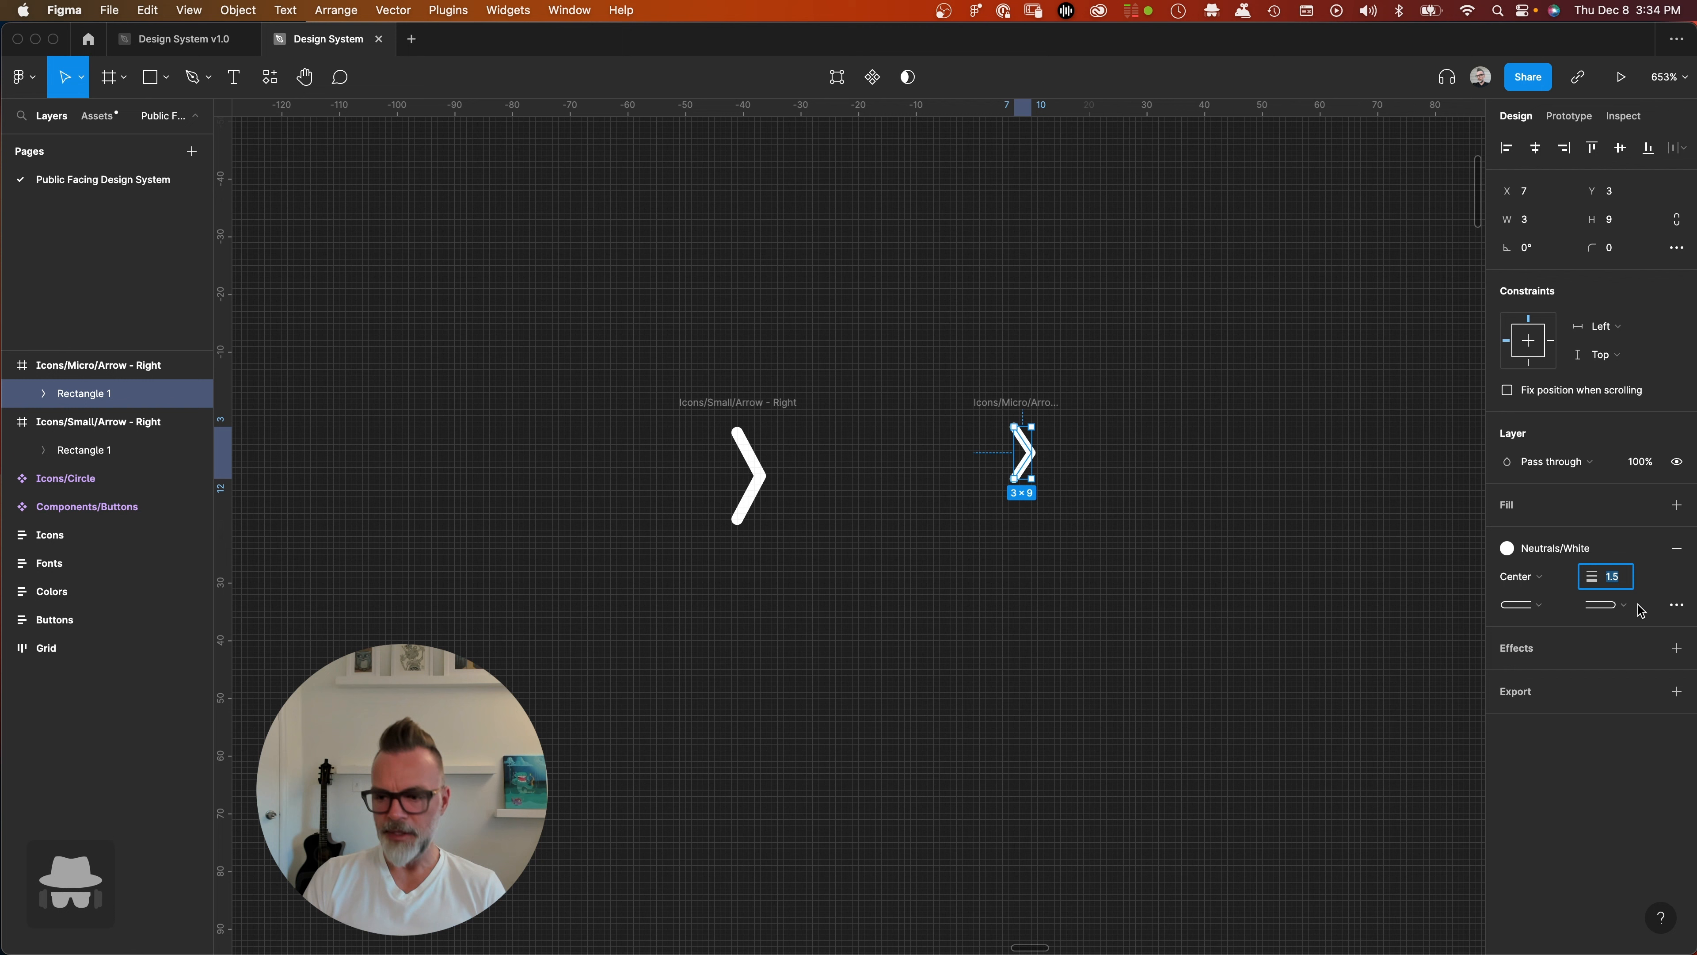
pyautogui.press('Return')
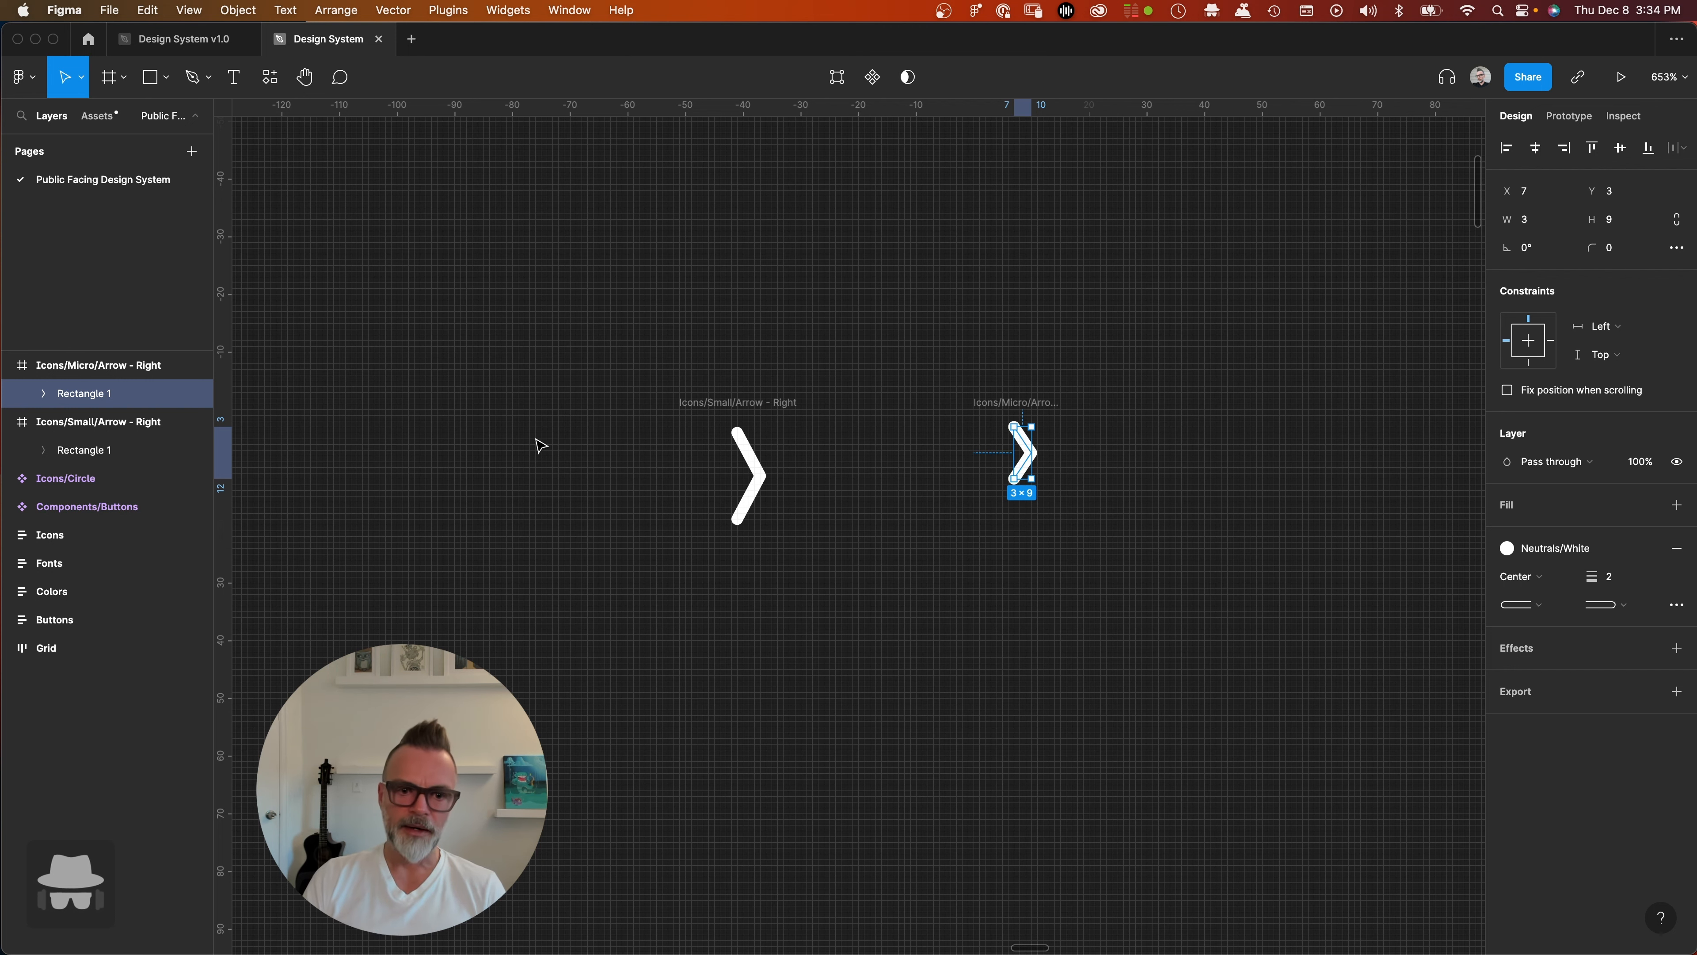
# - Examine the small and micro right-arrow icons side by side at reduced zoom levels
pyautogui.click(761, 473)
pyautogui.scroll(-5, 860, 447)
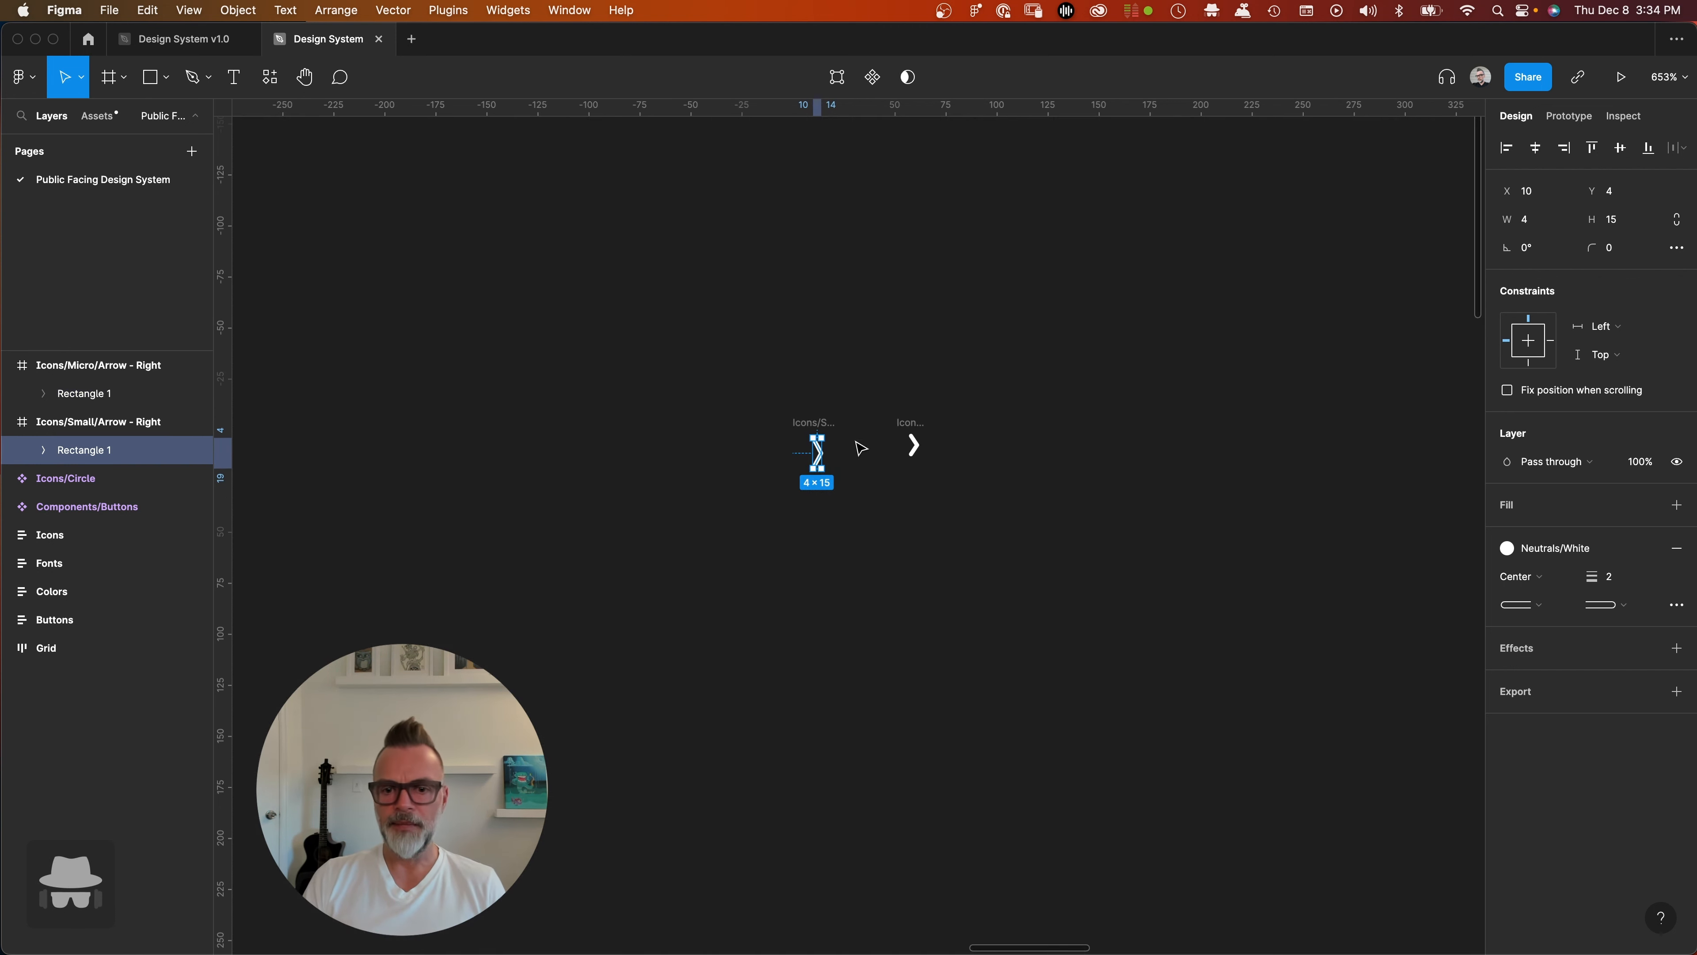
pyautogui.click(1024, 289)
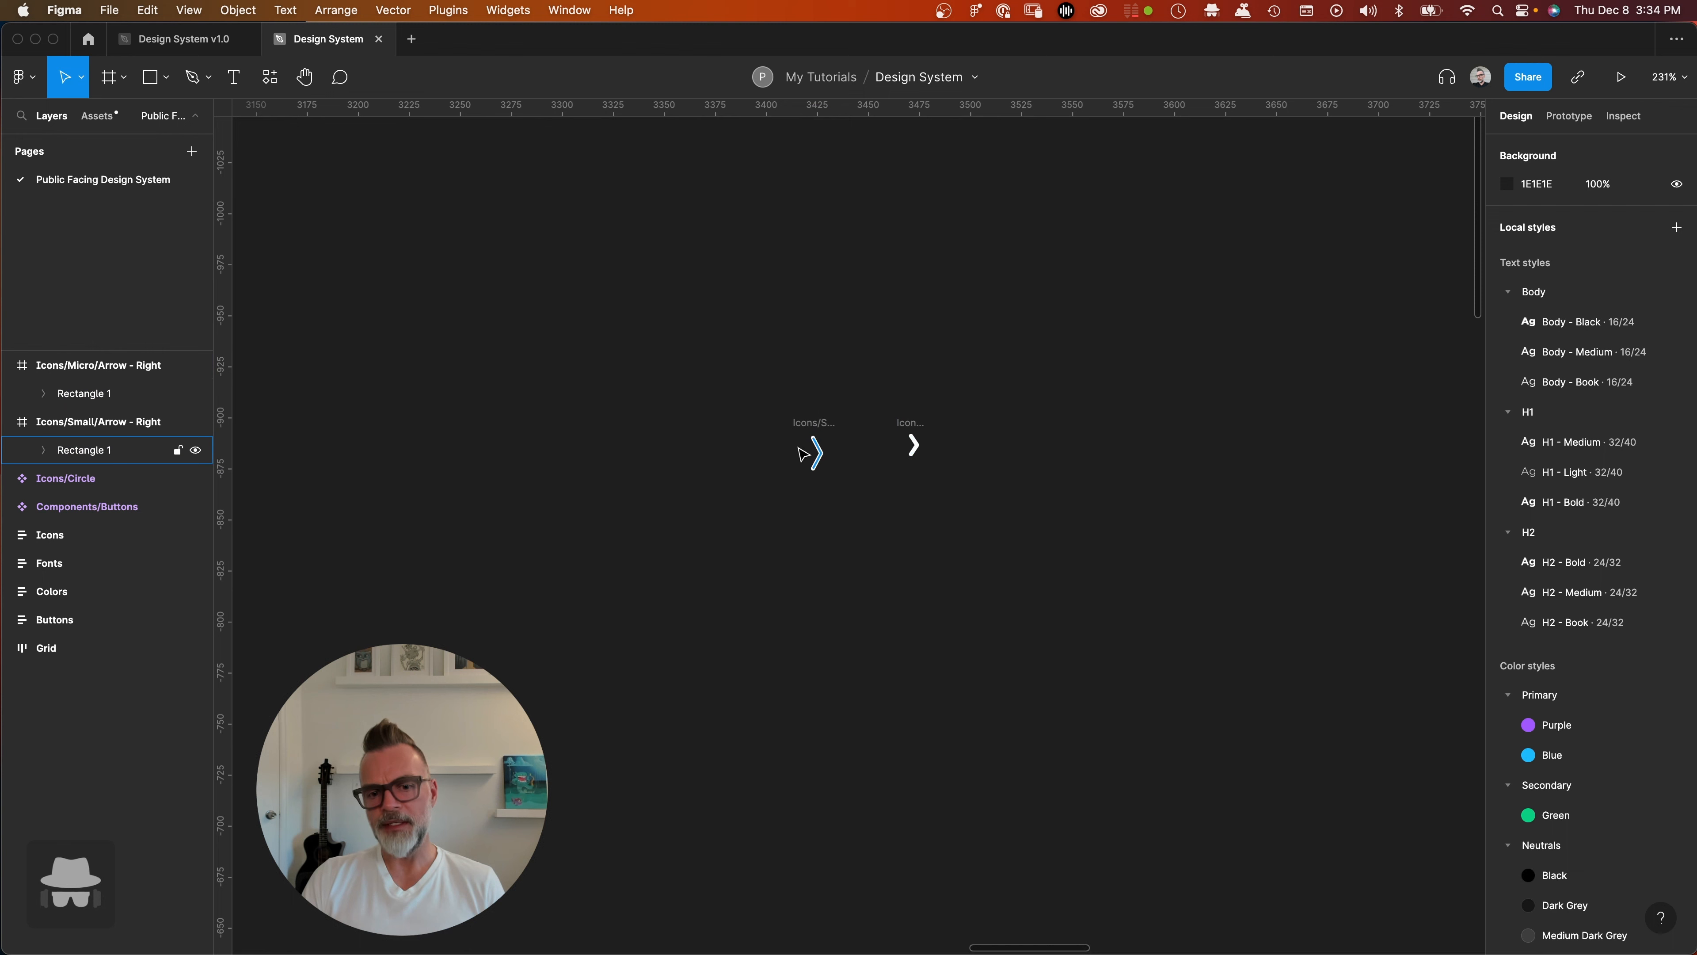
pyautogui.scroll(3, 808, 466)
pyautogui.scroll(1, 809, 466)
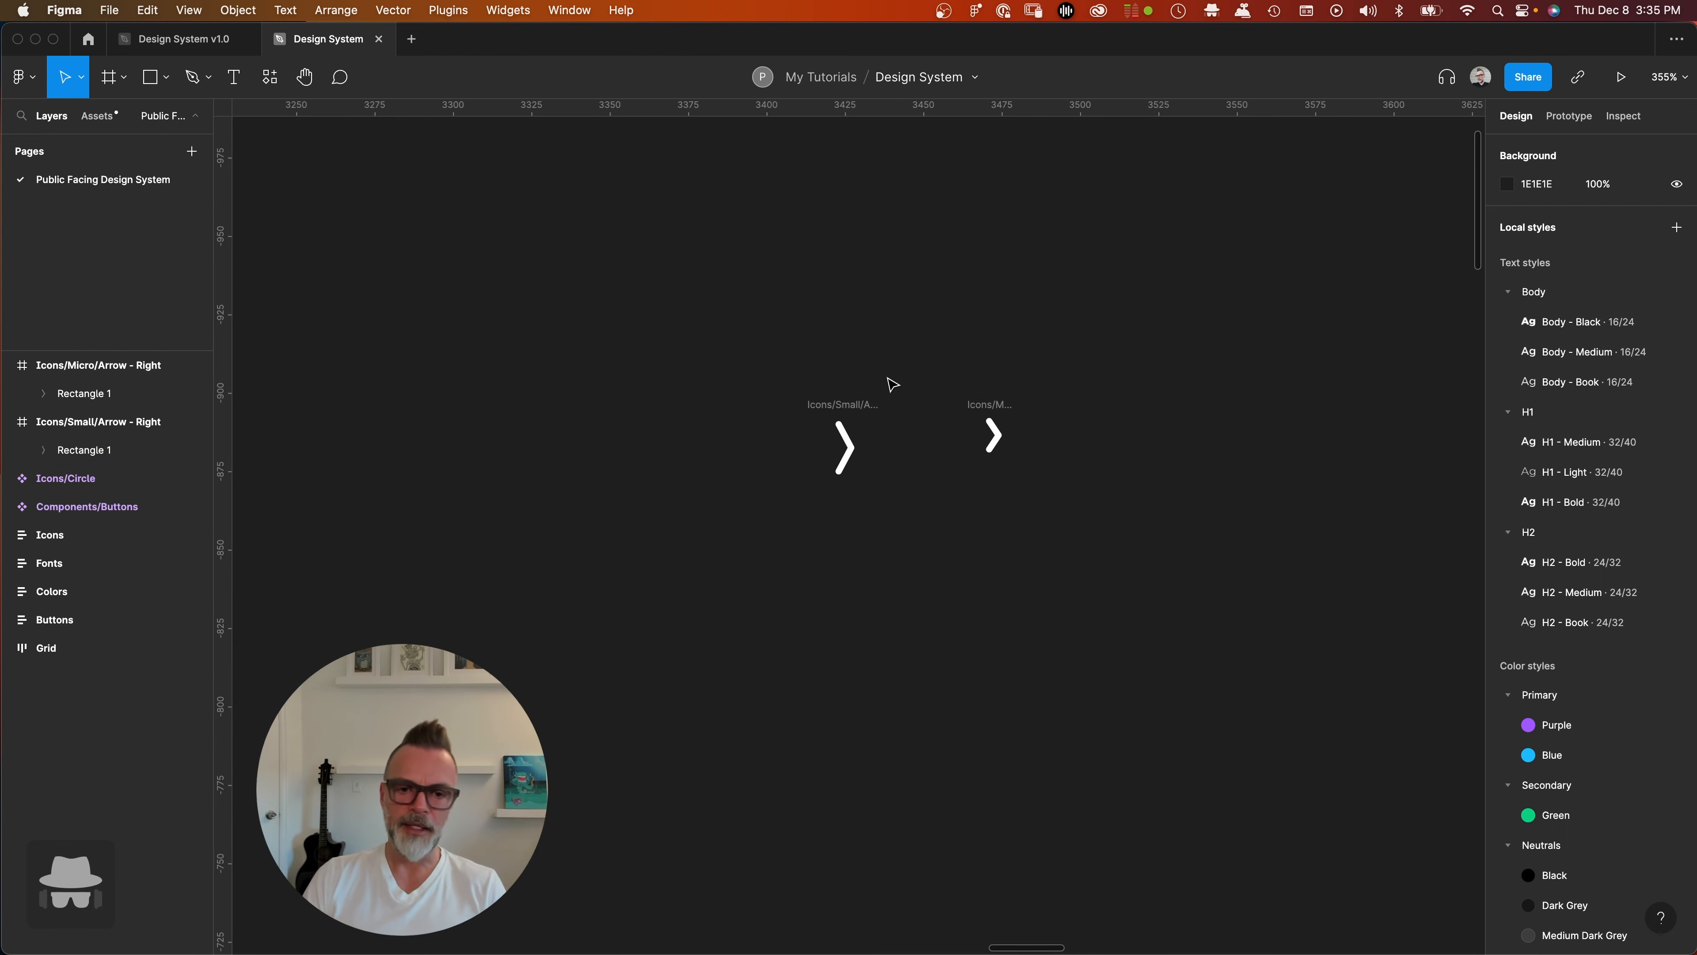
pyautogui.hscroll(5, 905, 383)
pyautogui.click(472, 359)
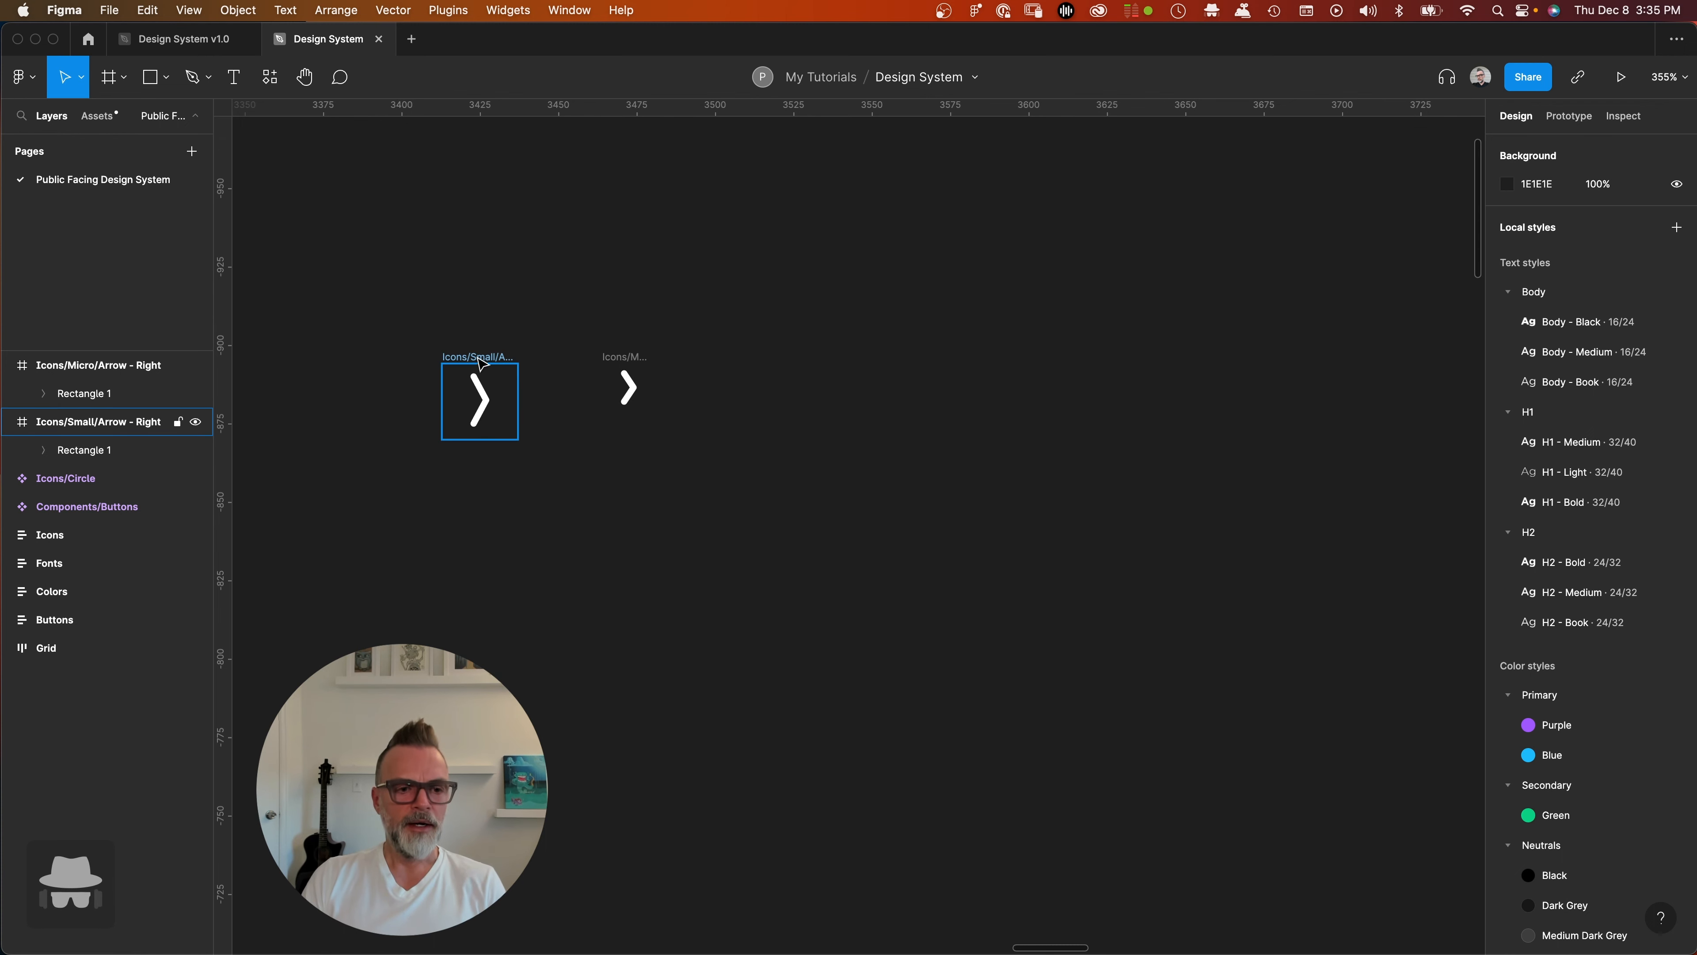
pyautogui.keyDown('shift'); pyautogui.click(627, 386); pyautogui.keyUp('shift')
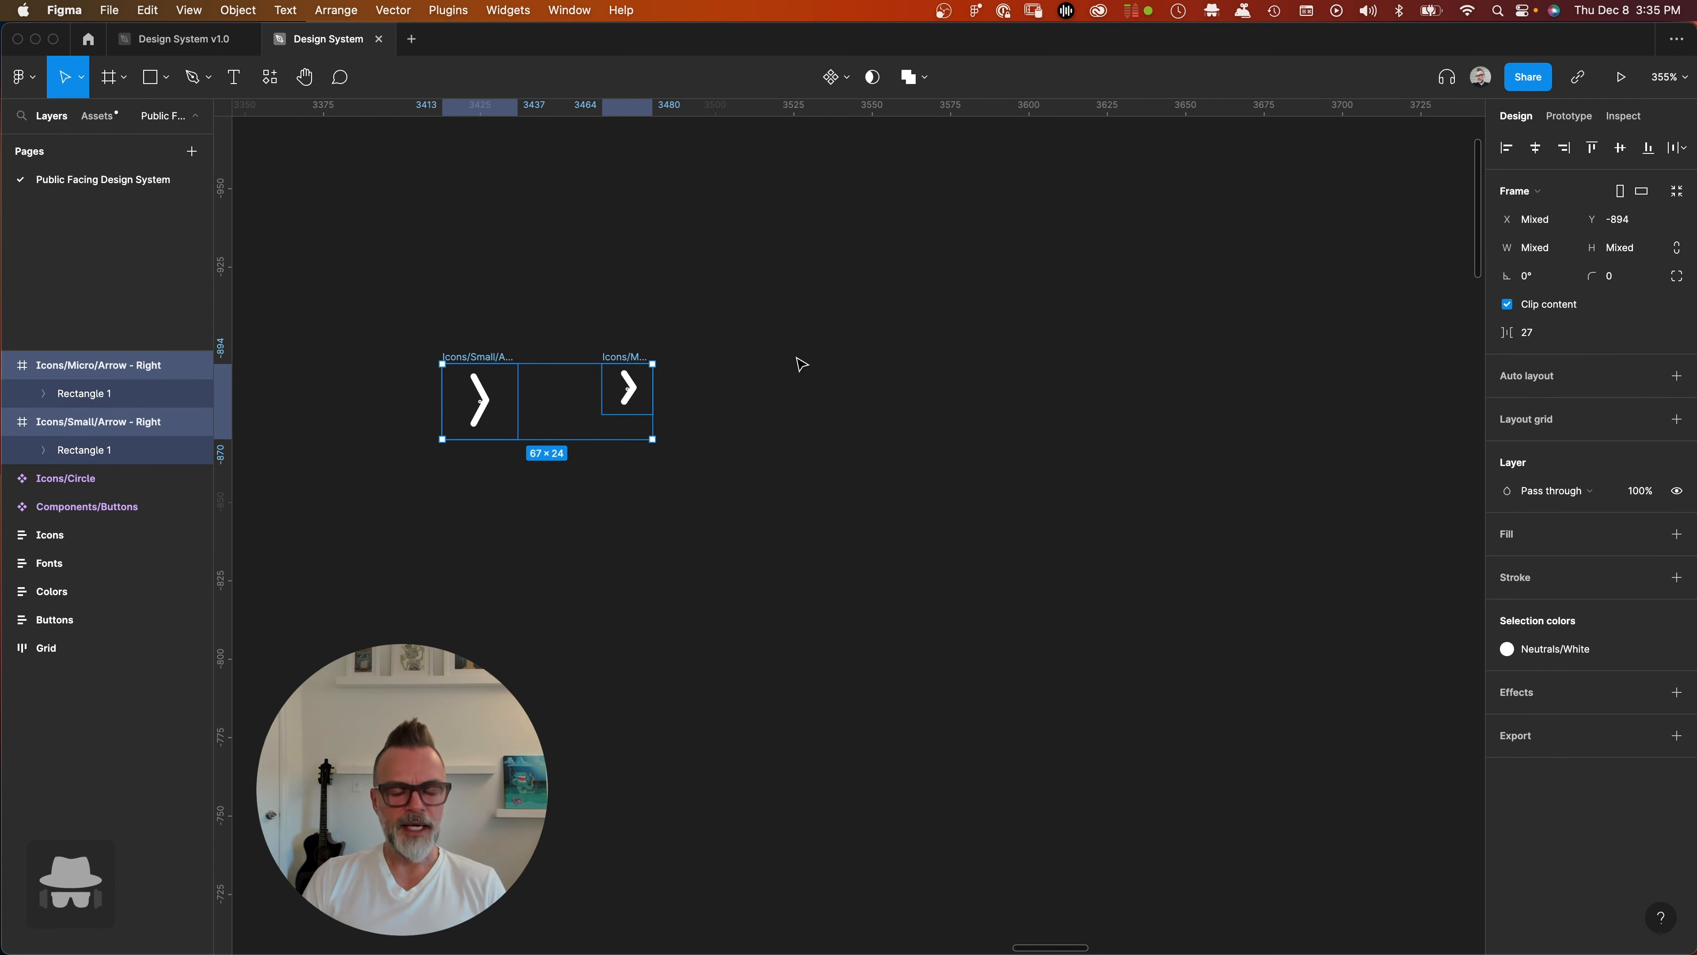
pyautogui.click(787, 371)
pyautogui.scroll(-10, 680, 426)
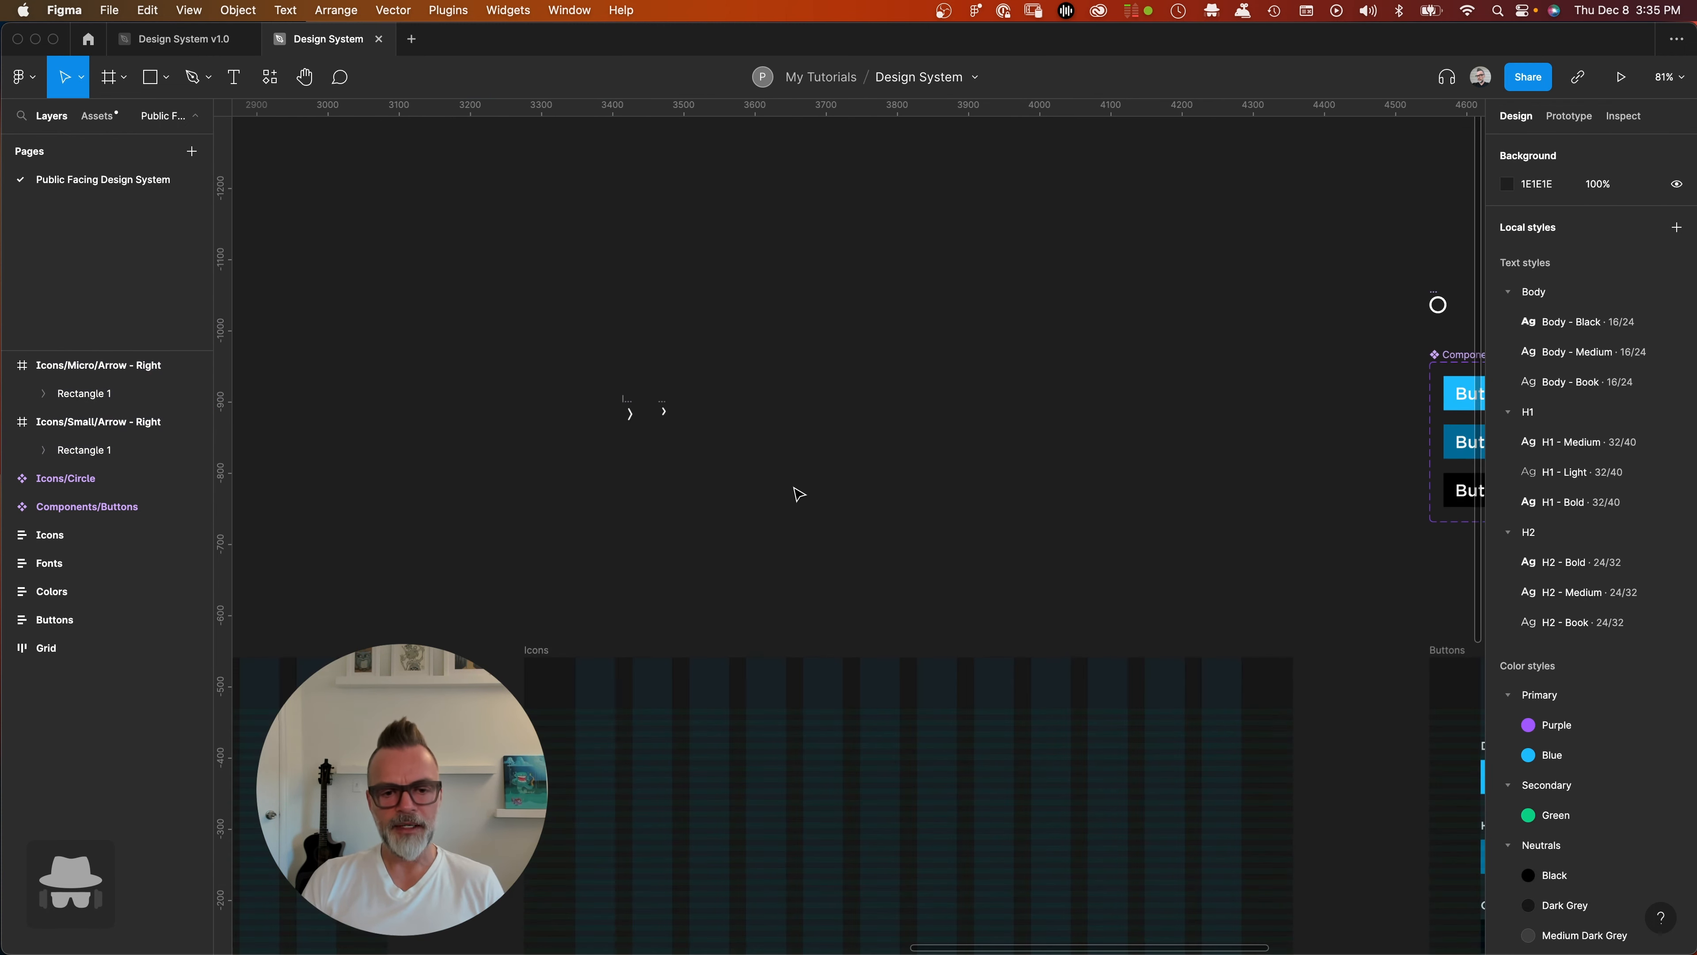
# - Examine the layout of the Fonts, Icons and Buttons frames and the components placed above them
pyautogui.scroll(5, 961, 409)
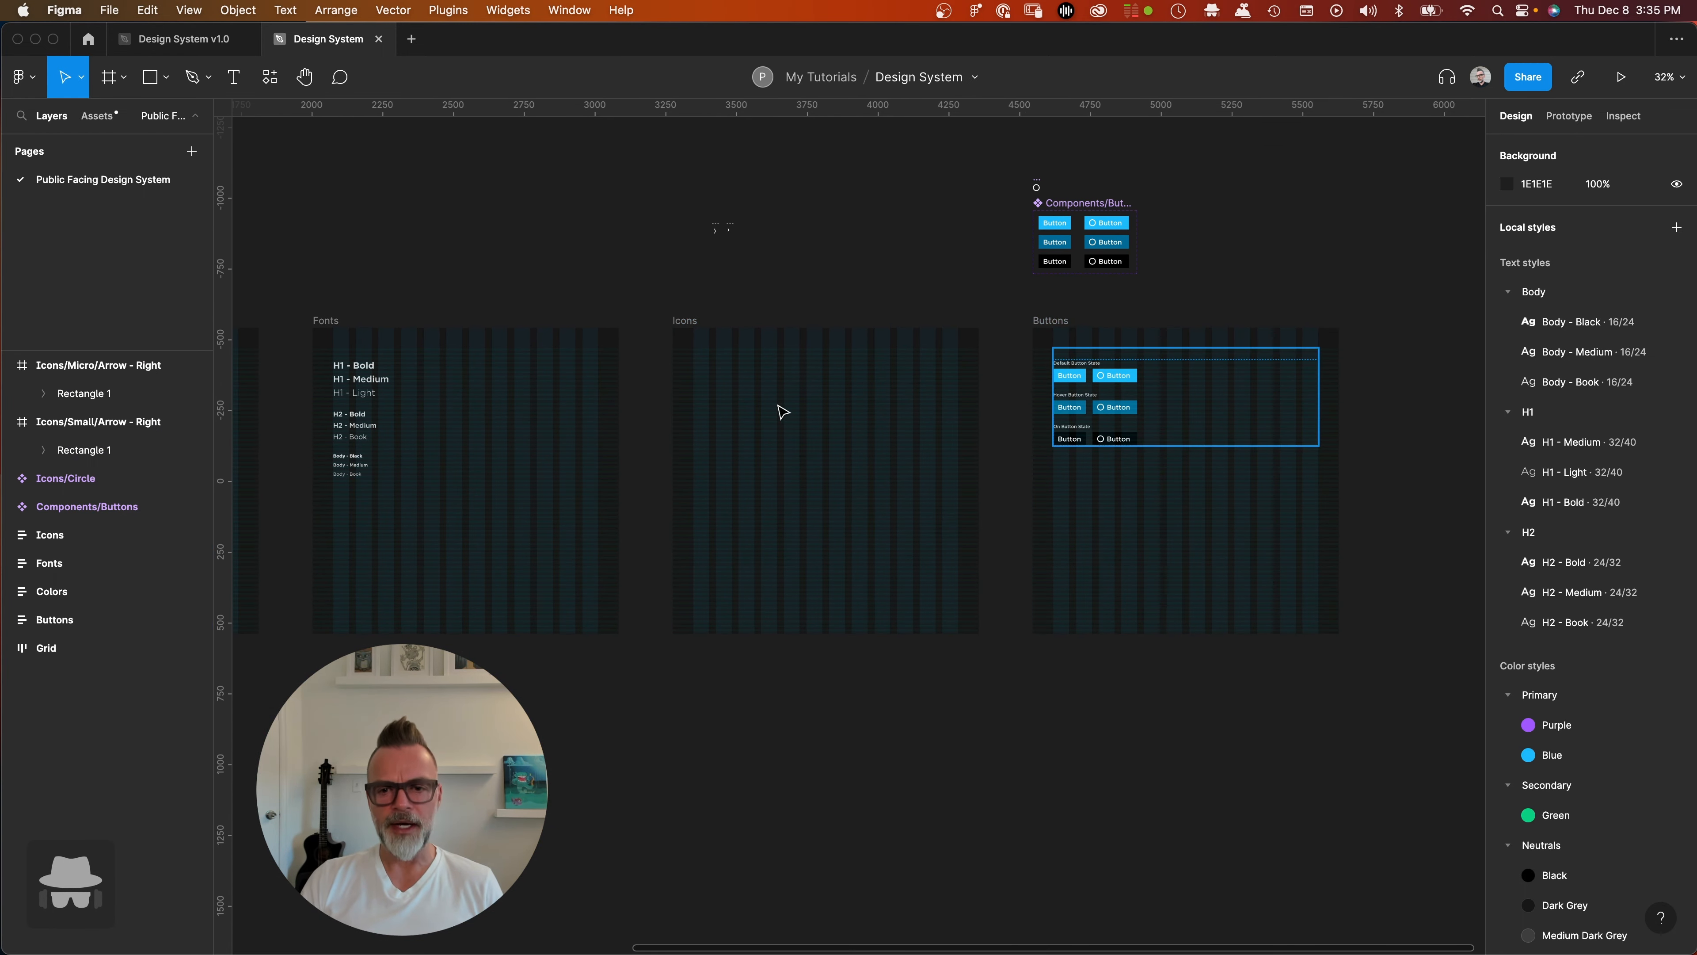
pyautogui.hscroll(-3, 327, 318)
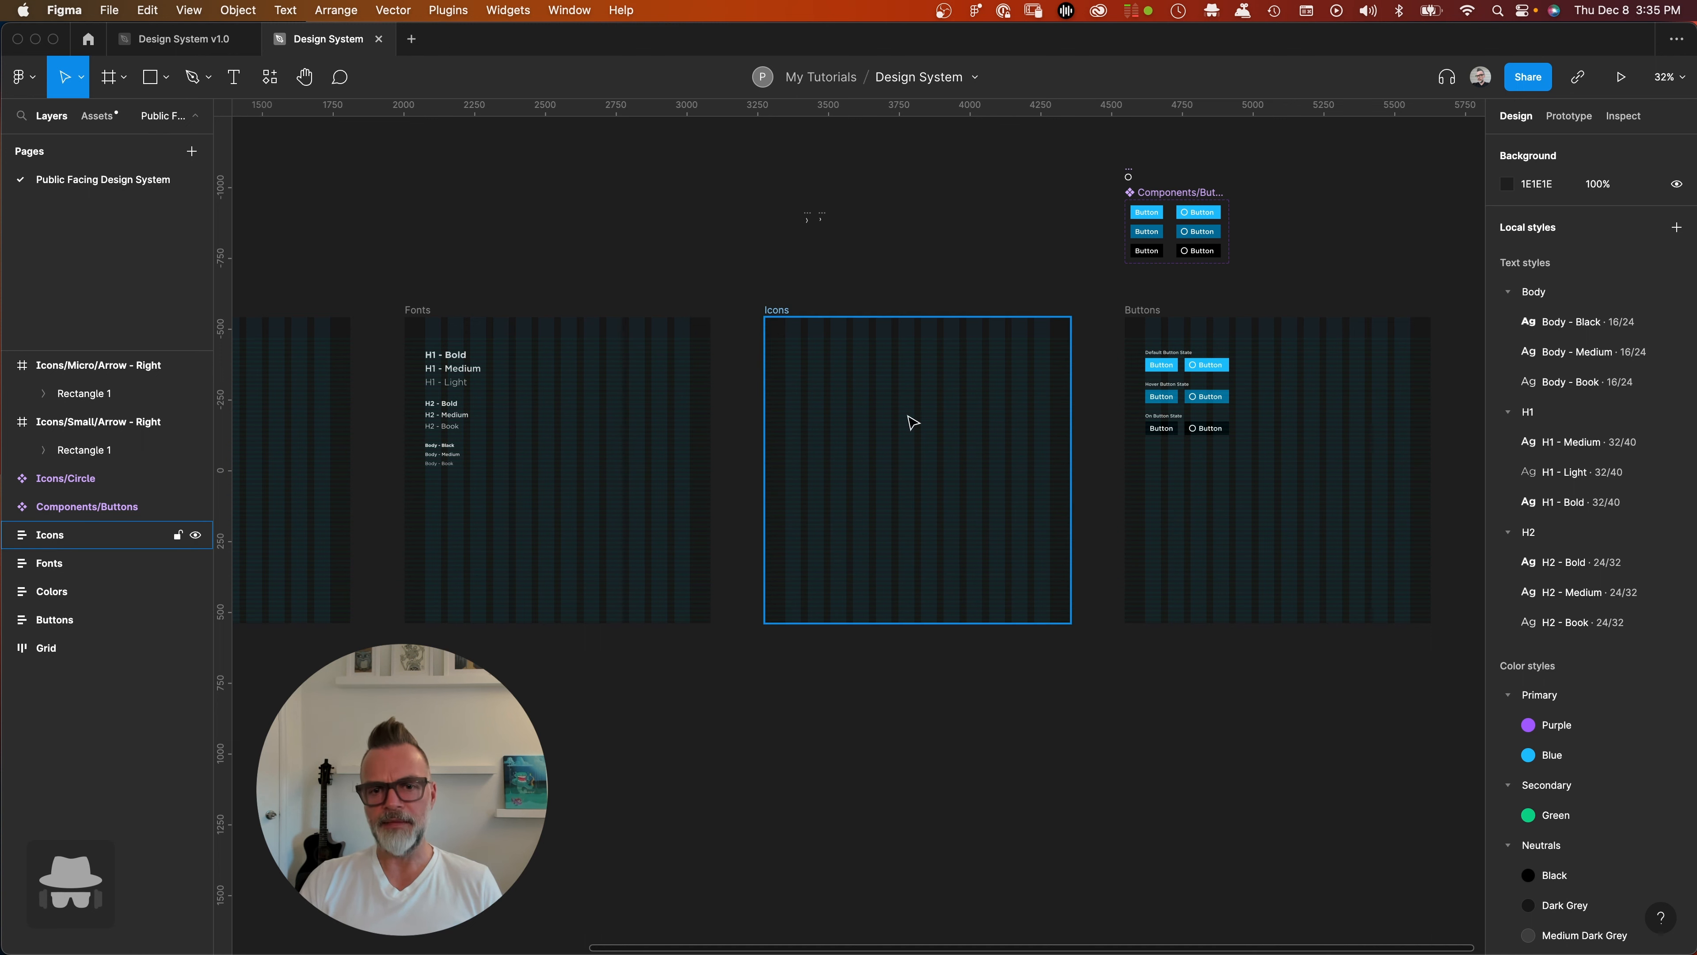
pyautogui.scroll(-3, 983, 351)
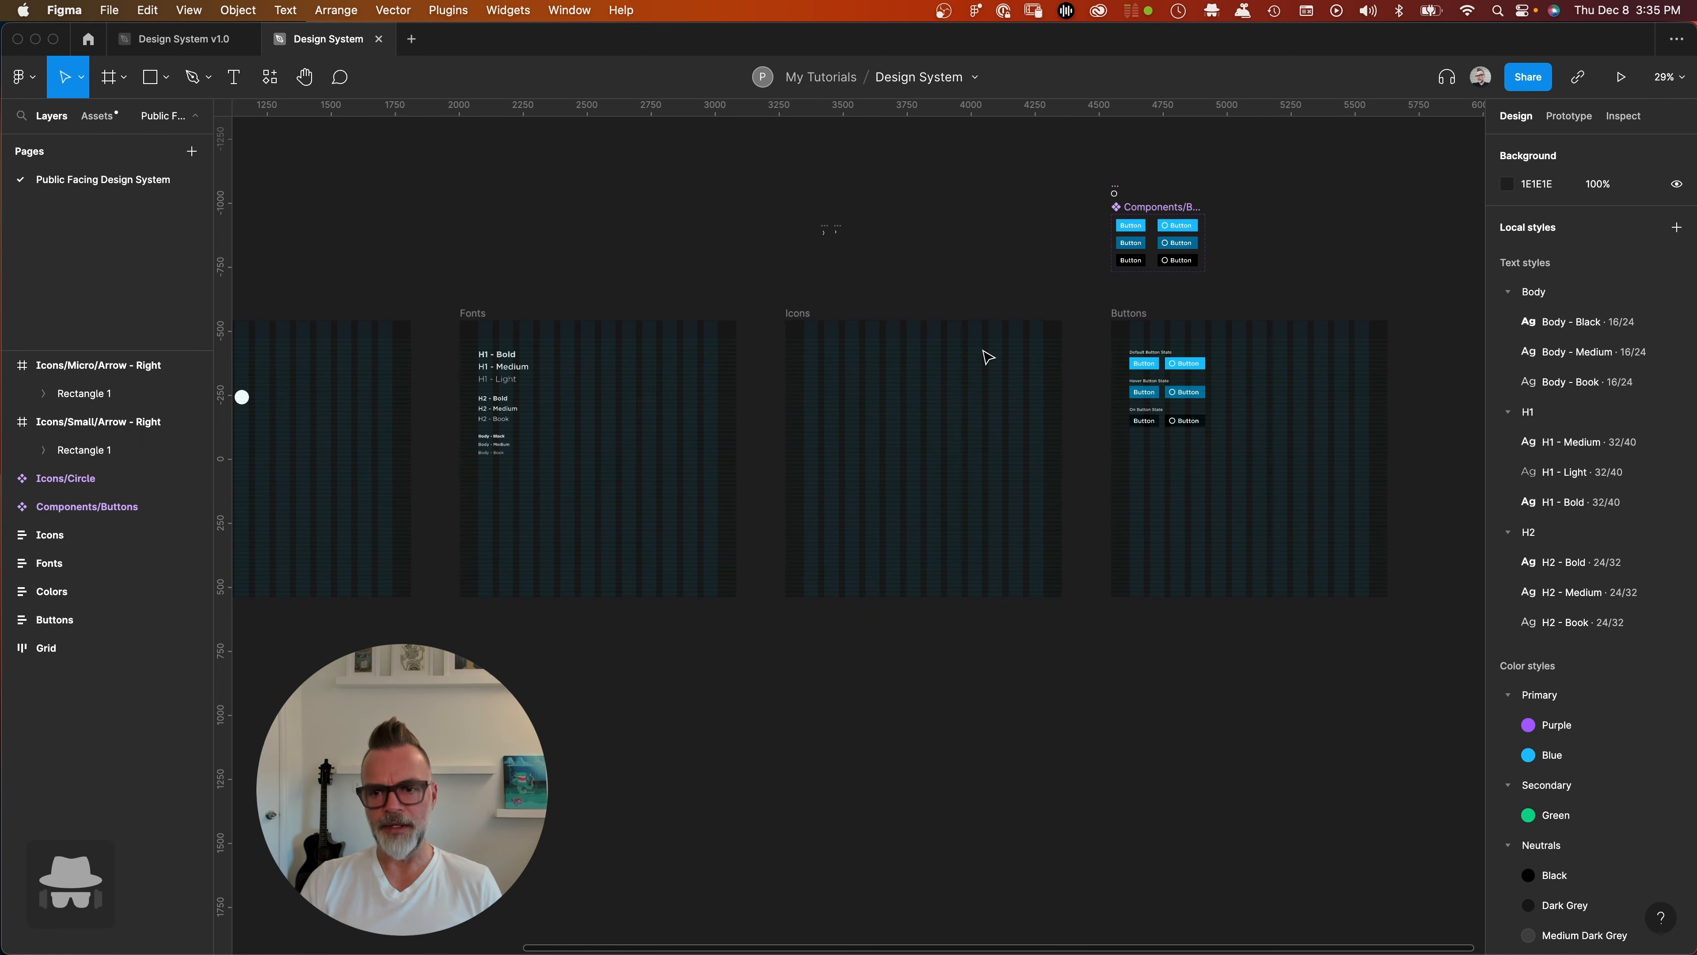
pyautogui.hscroll(3, 1005, 361)
pyautogui.scroll(1, 742, 421)
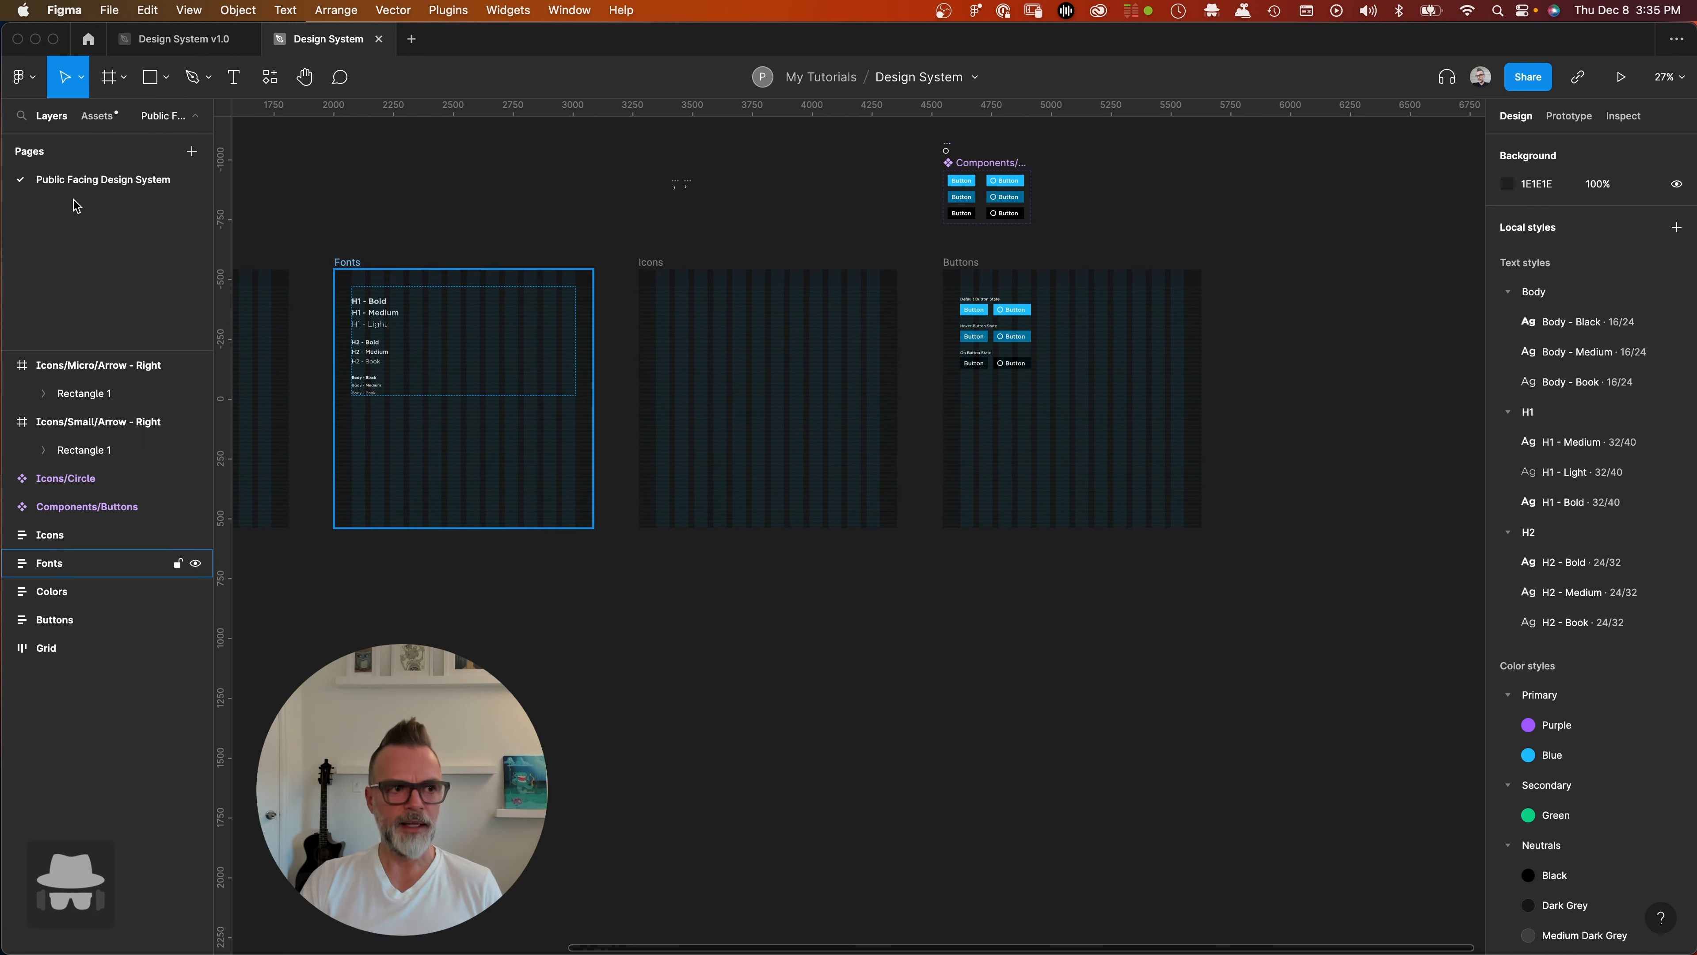
pyautogui.scroll(2, 933, 223)
pyautogui.hscroll(1, 1069, 226)
pyautogui.scroll(1, 1056, 224)
pyautogui.moveTo(1067, 167); pyautogui.dragTo(841, 288)
pyautogui.click(967, 196)
pyautogui.moveTo(1061, 154); pyautogui.dragTo(807, 266)
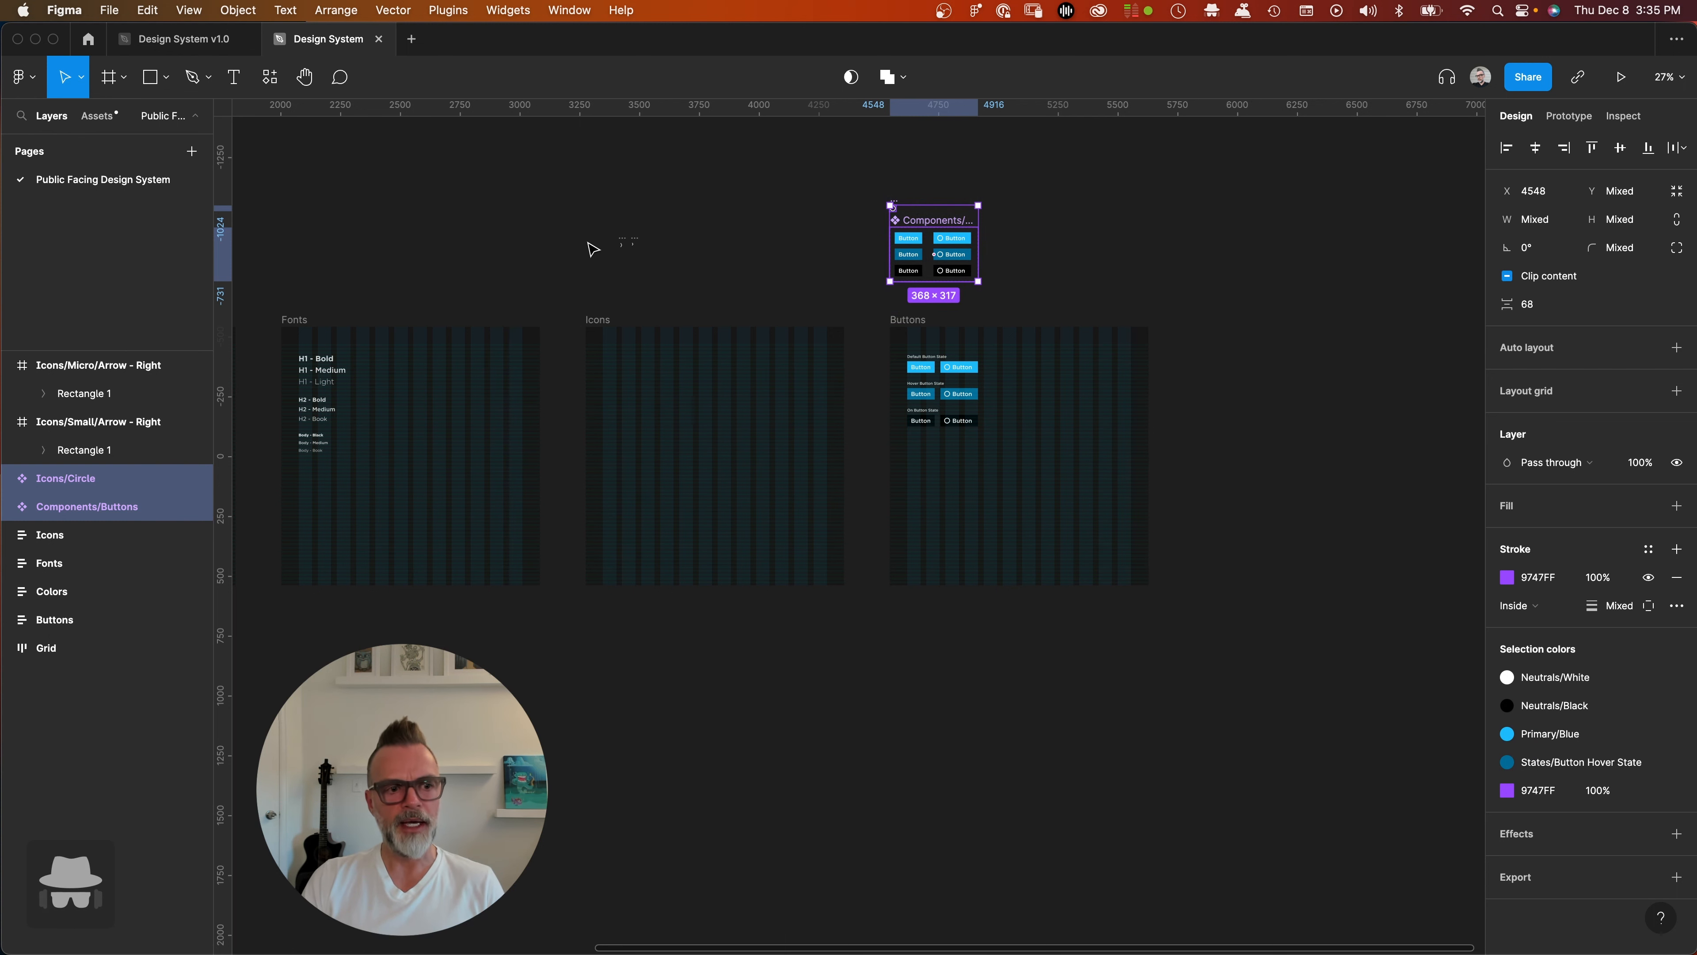
pyautogui.click(544, 279)
pyautogui.scroll(-4, 557, 291)
pyautogui.hscroll(-5, 642, 291)
pyautogui.scroll(4, 738, 315)
pyautogui.scroll(-3, 731, 331)
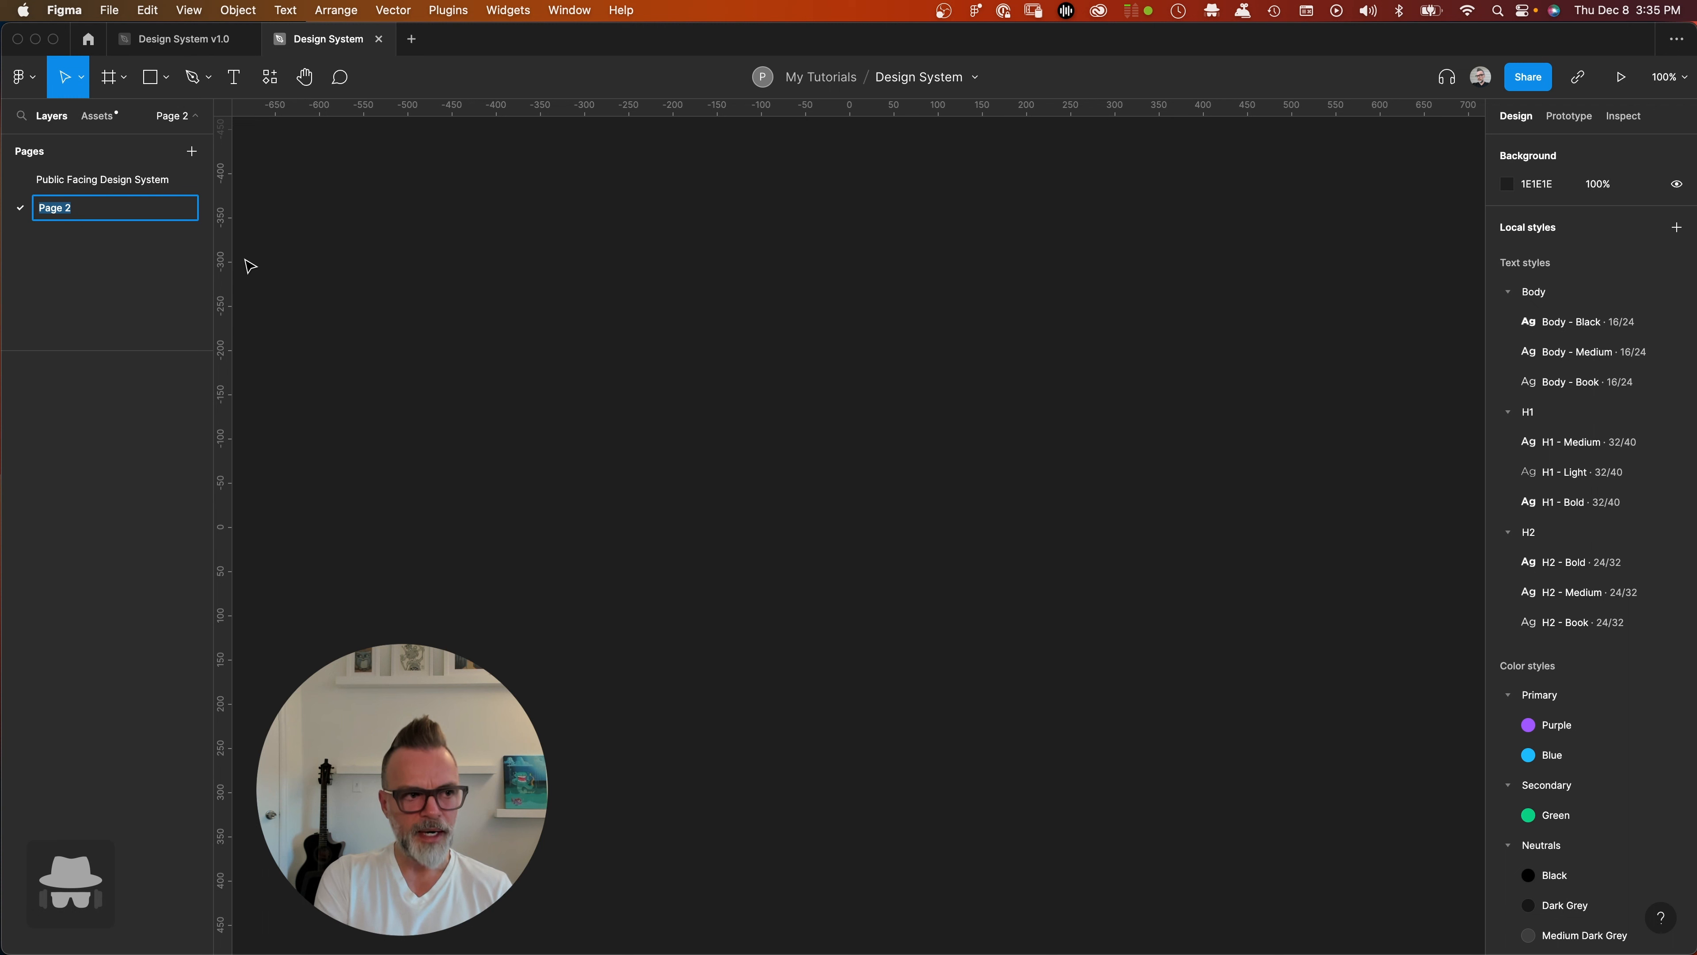
# - Add two pages to the file, named Grid and Fonts
pyautogui.press('Return')
pyautogui.click(192, 152)
pyautogui.write('Fonts')
pyautogui.press('Return')
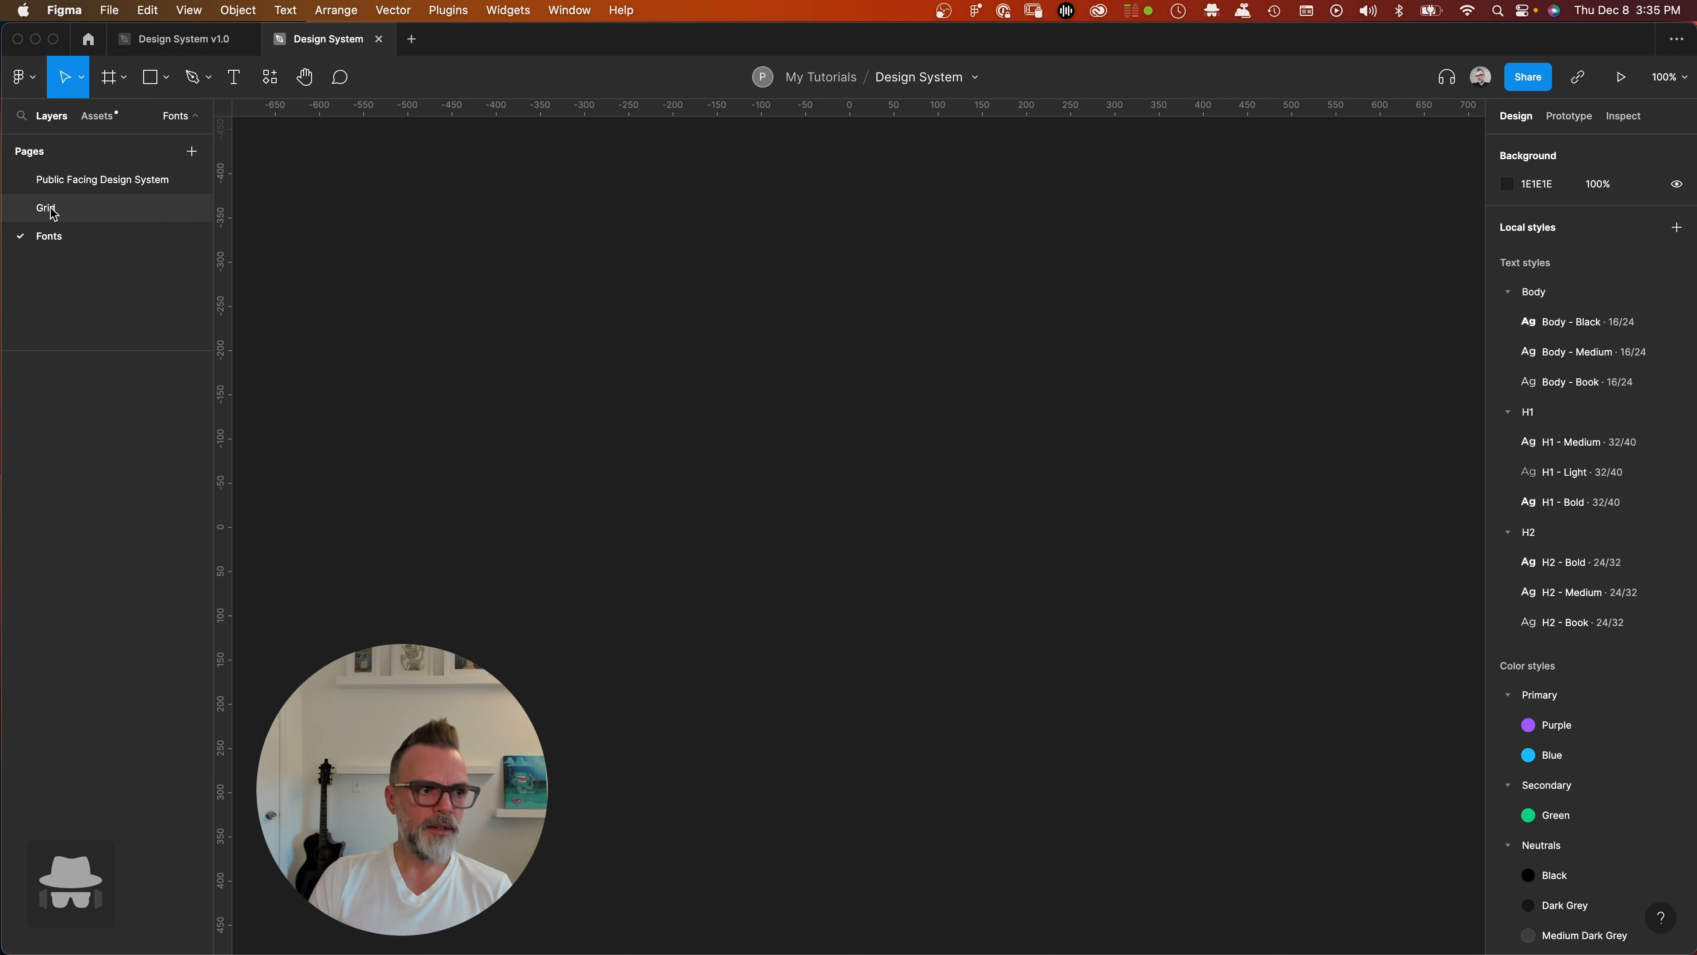
# - Rename the Grid page to Grids and switch back to the Fonts page
pyautogui.doubleClick(72, 215)
pyautogui.write('Grids')
pyautogui.press('Return')
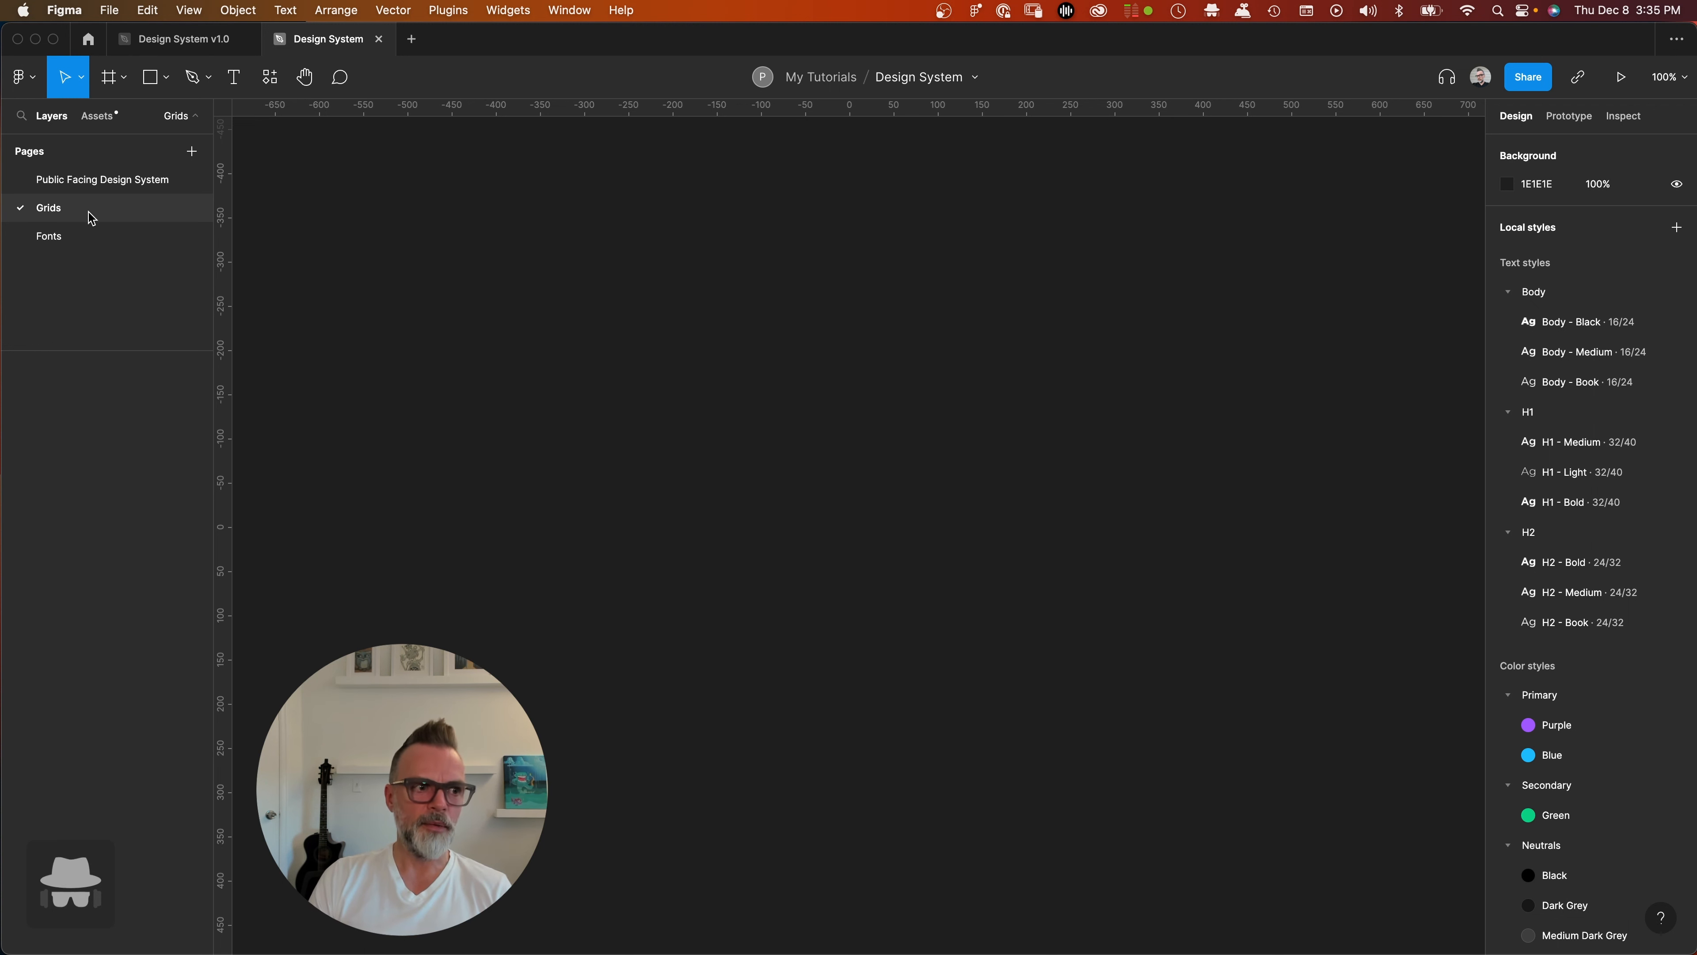
pyautogui.click(92, 239)
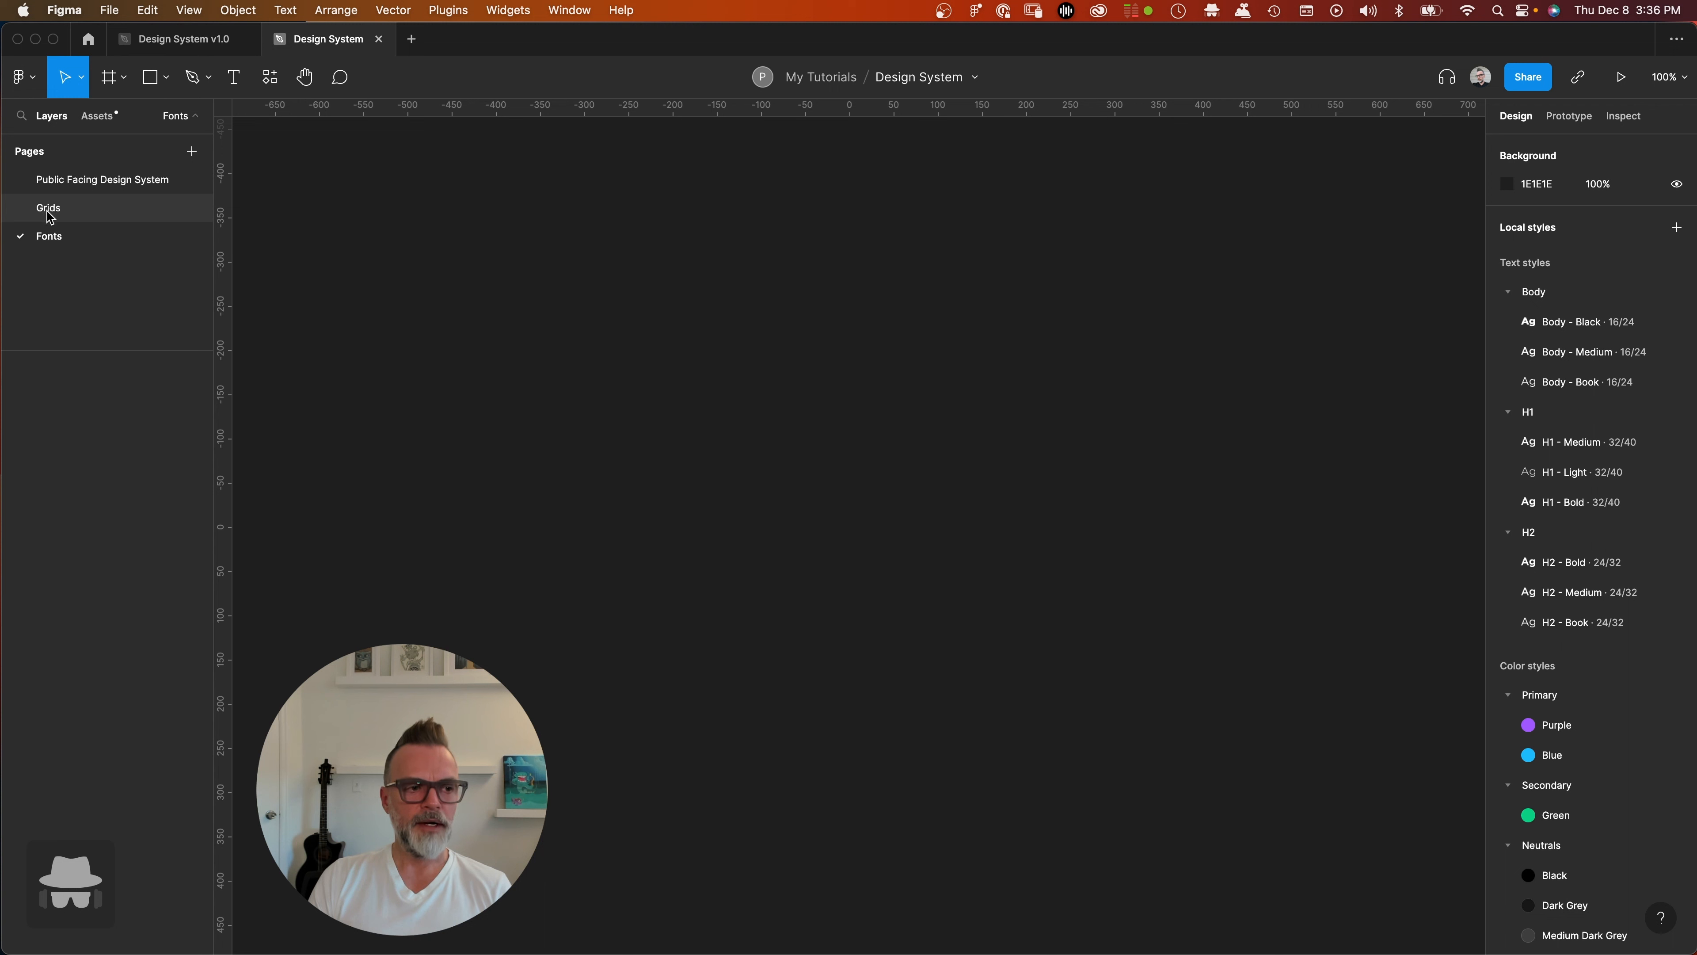
# - Add two more pages to the file, named Icons and Buttons
pyautogui.click(193, 152)
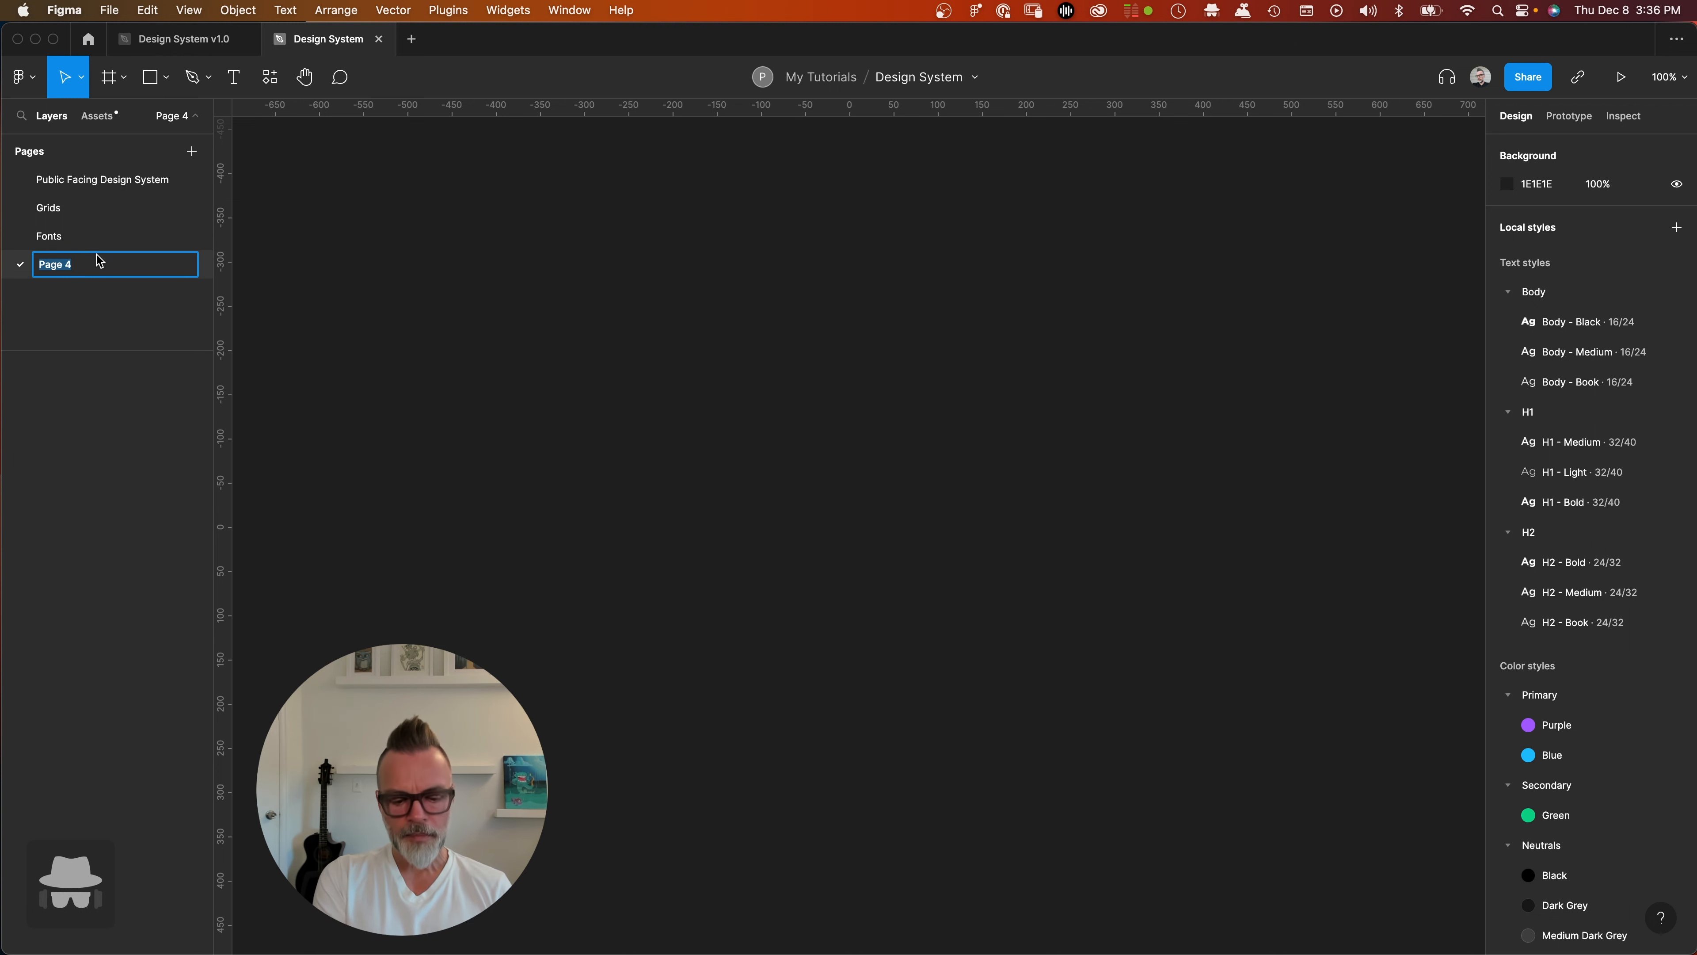
pyautogui.write('Icons')
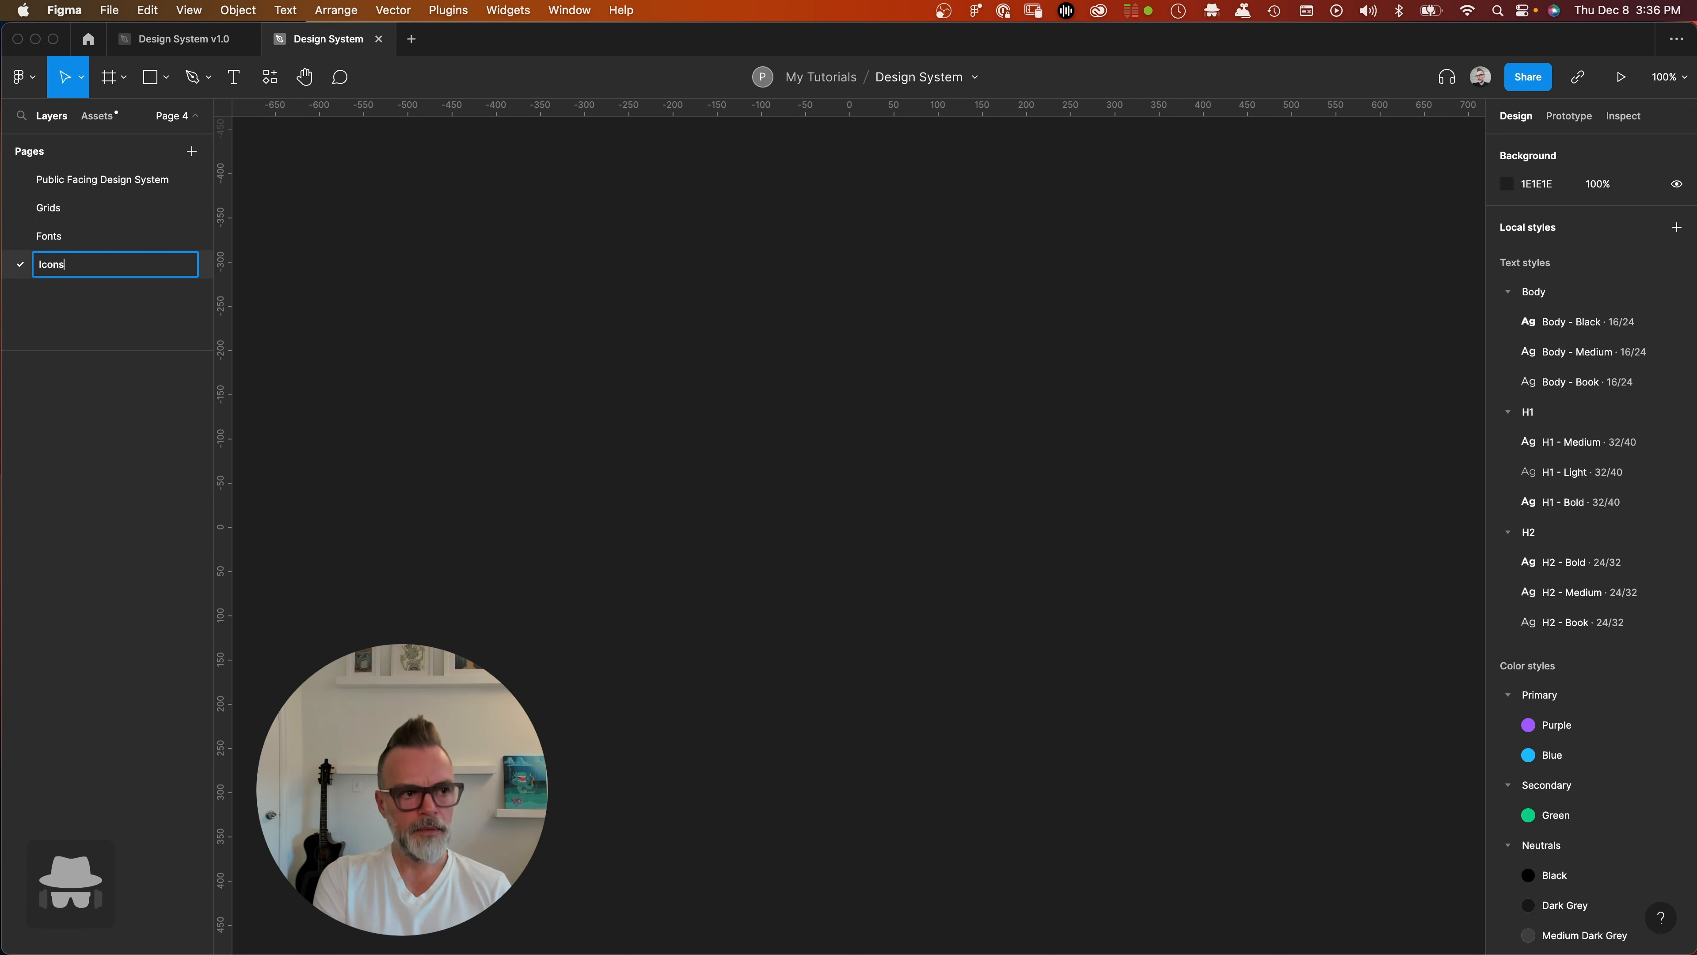
pyautogui.click(189, 158)
pyautogui.write('Buttons')
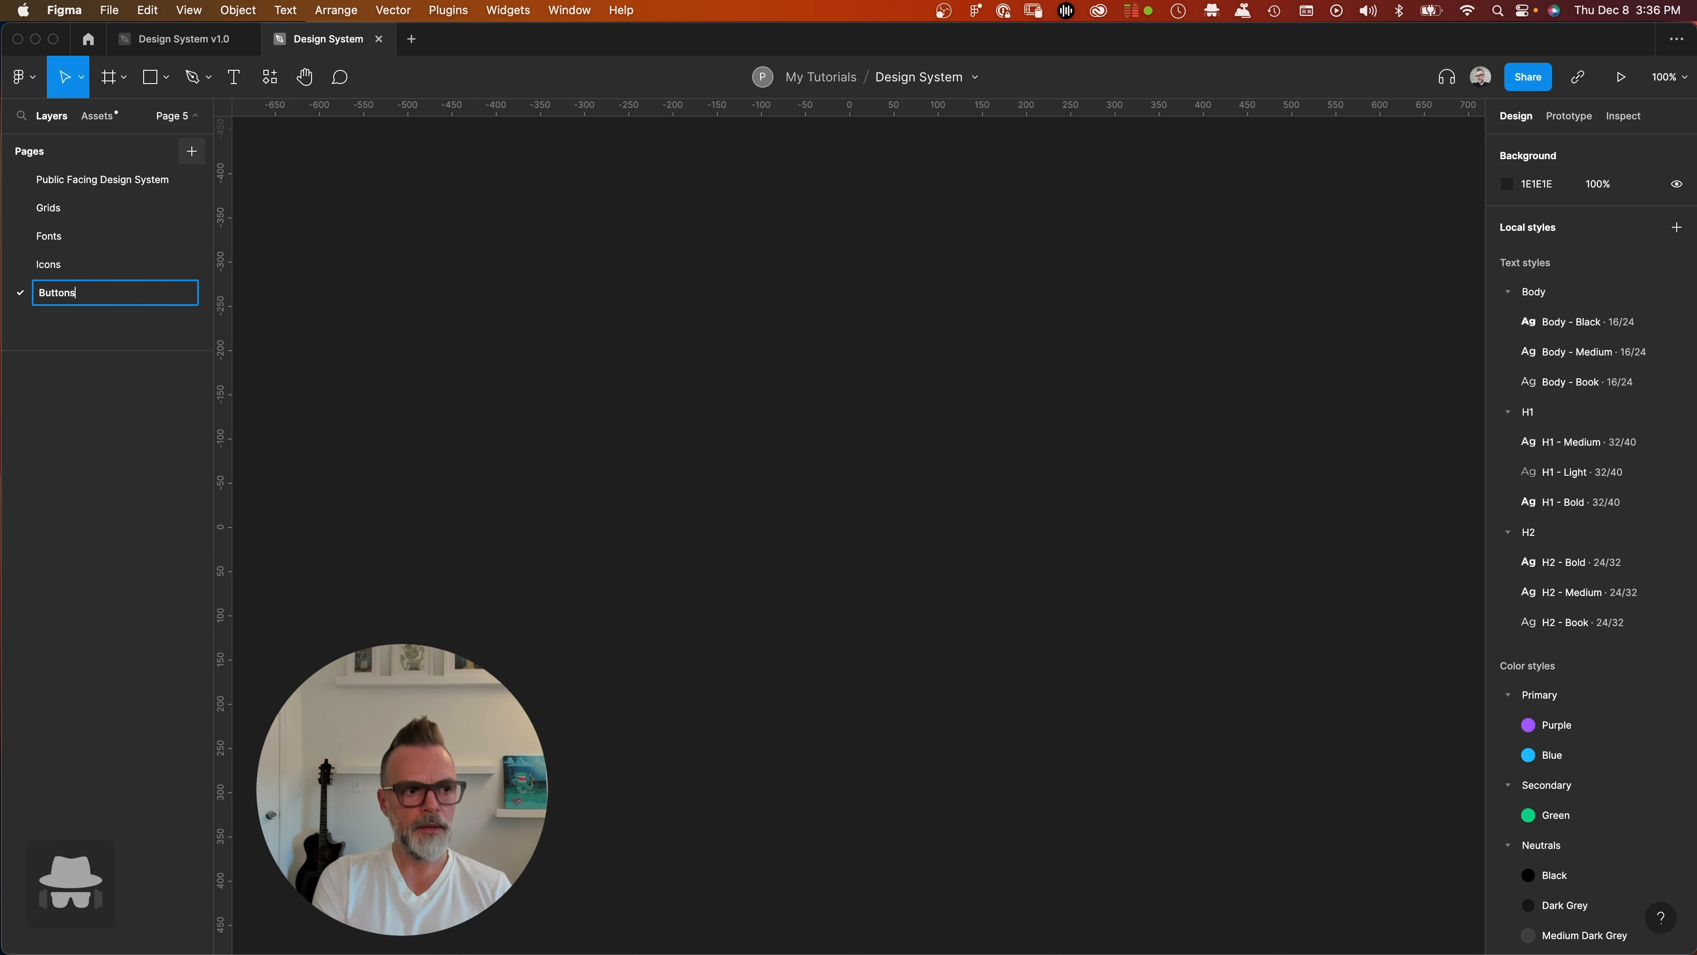
pyautogui.press('Return')
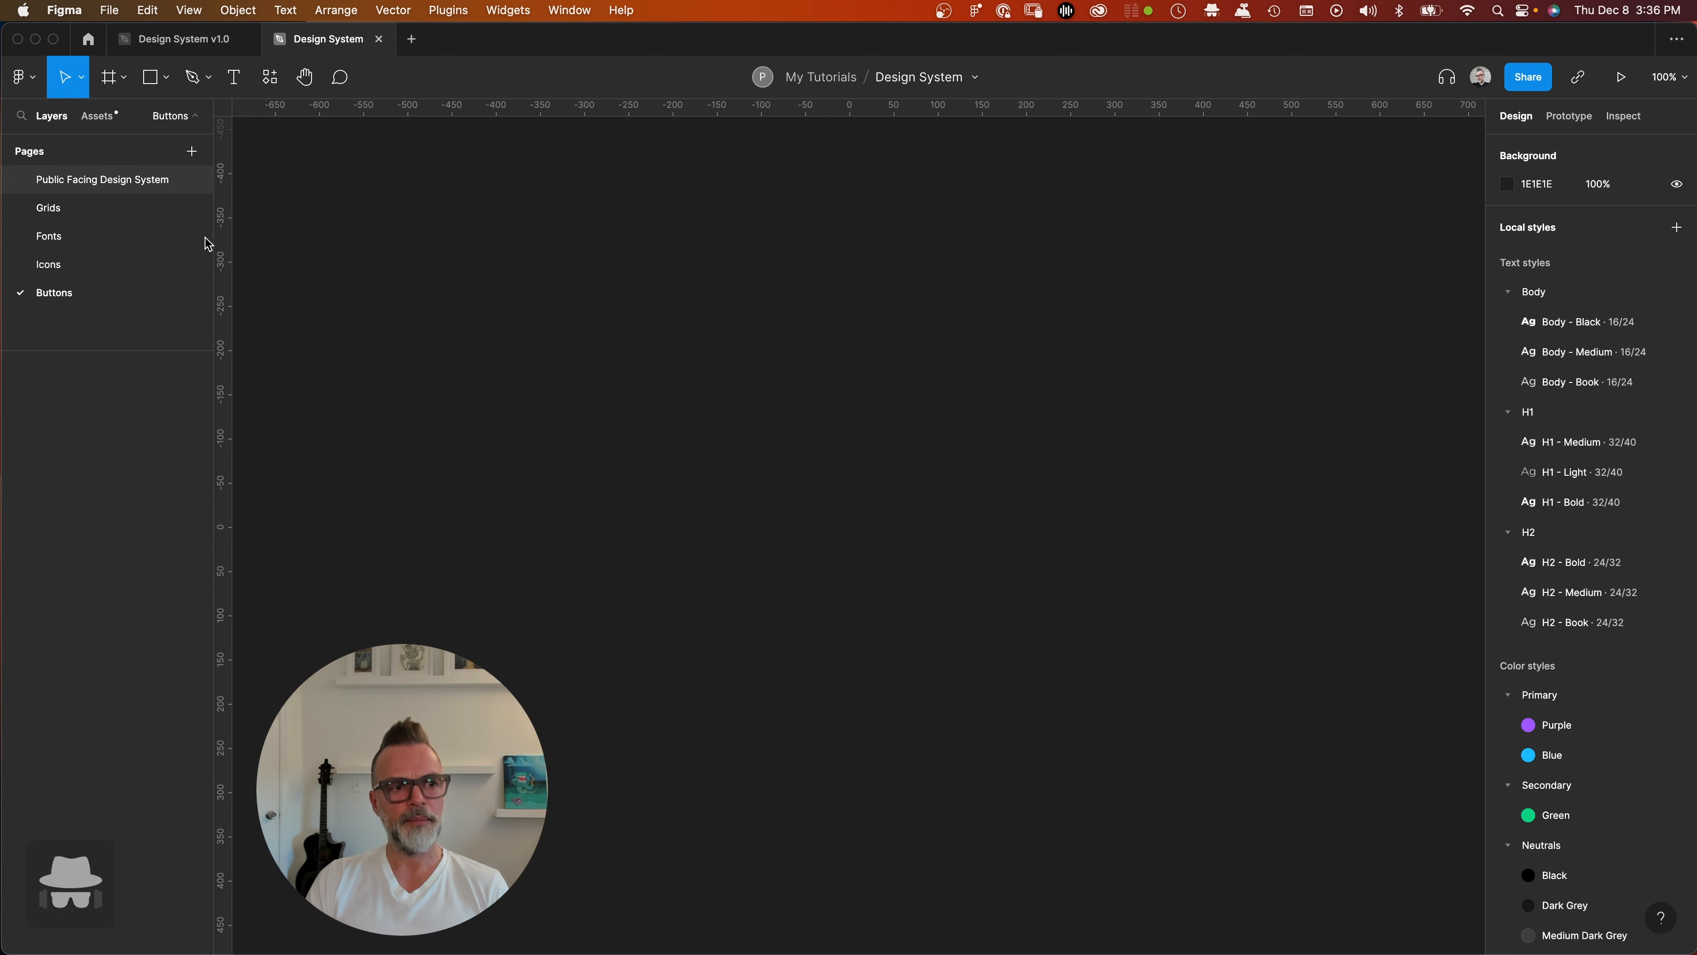
# - Return to the Public Facing Design System page and locate the small and micro right-arrow icons above the Icons frame
pyautogui.click(155, 180)
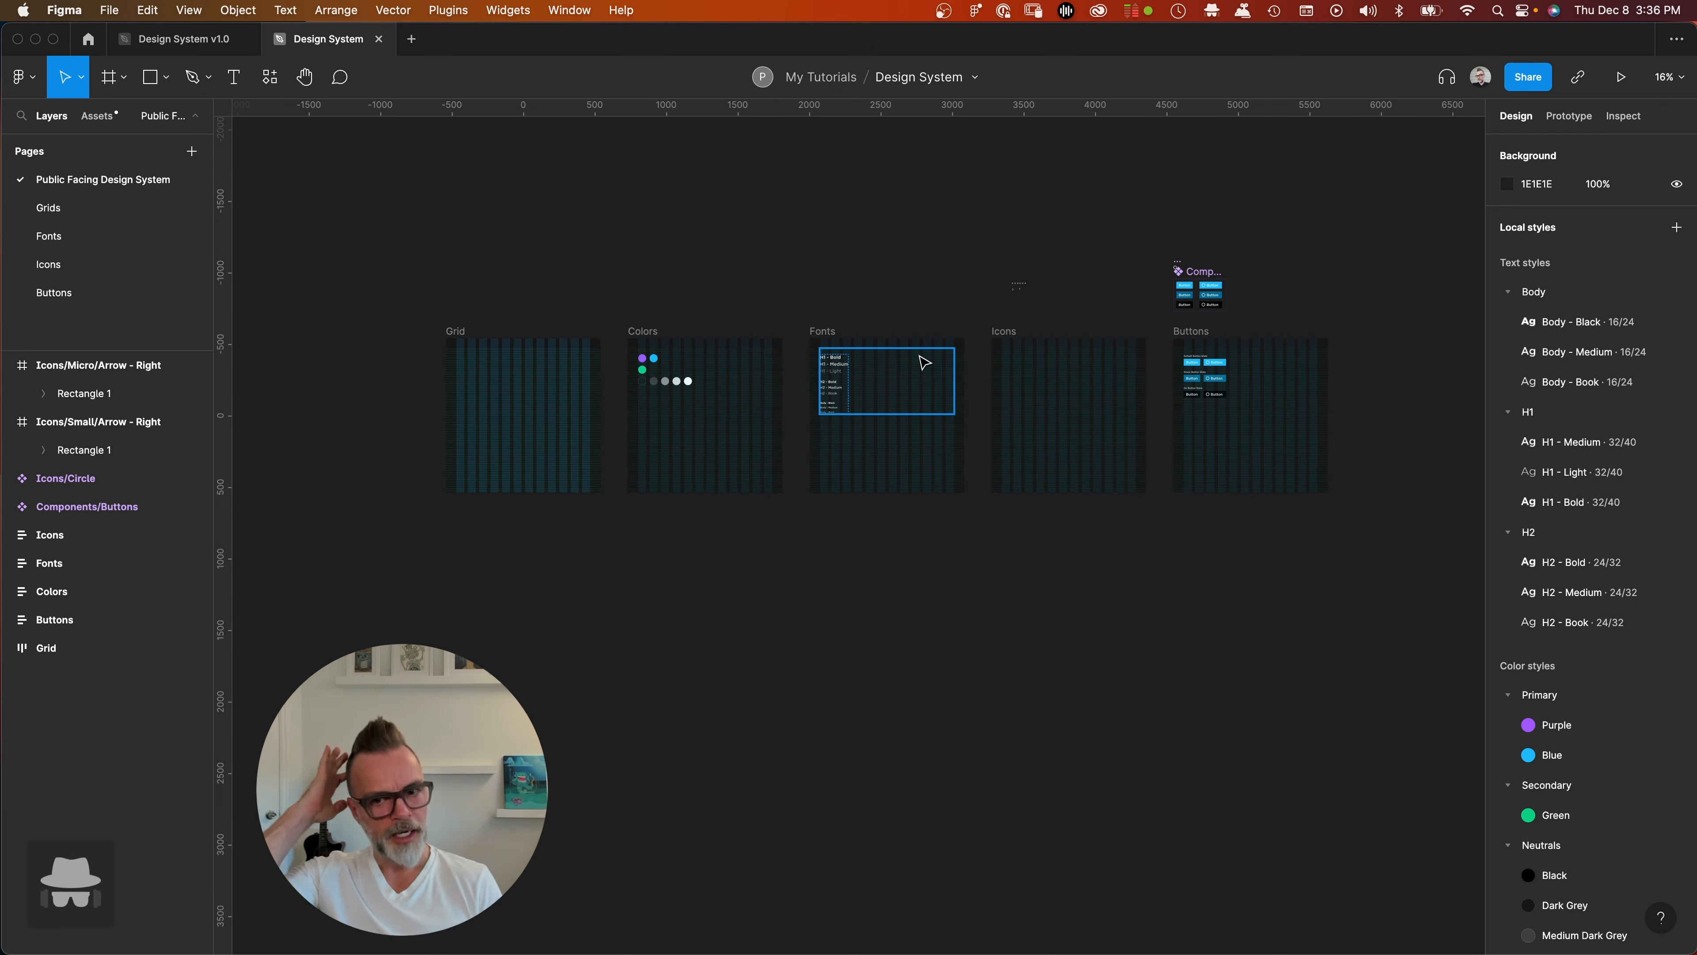
pyautogui.scroll(5, 788, 247)
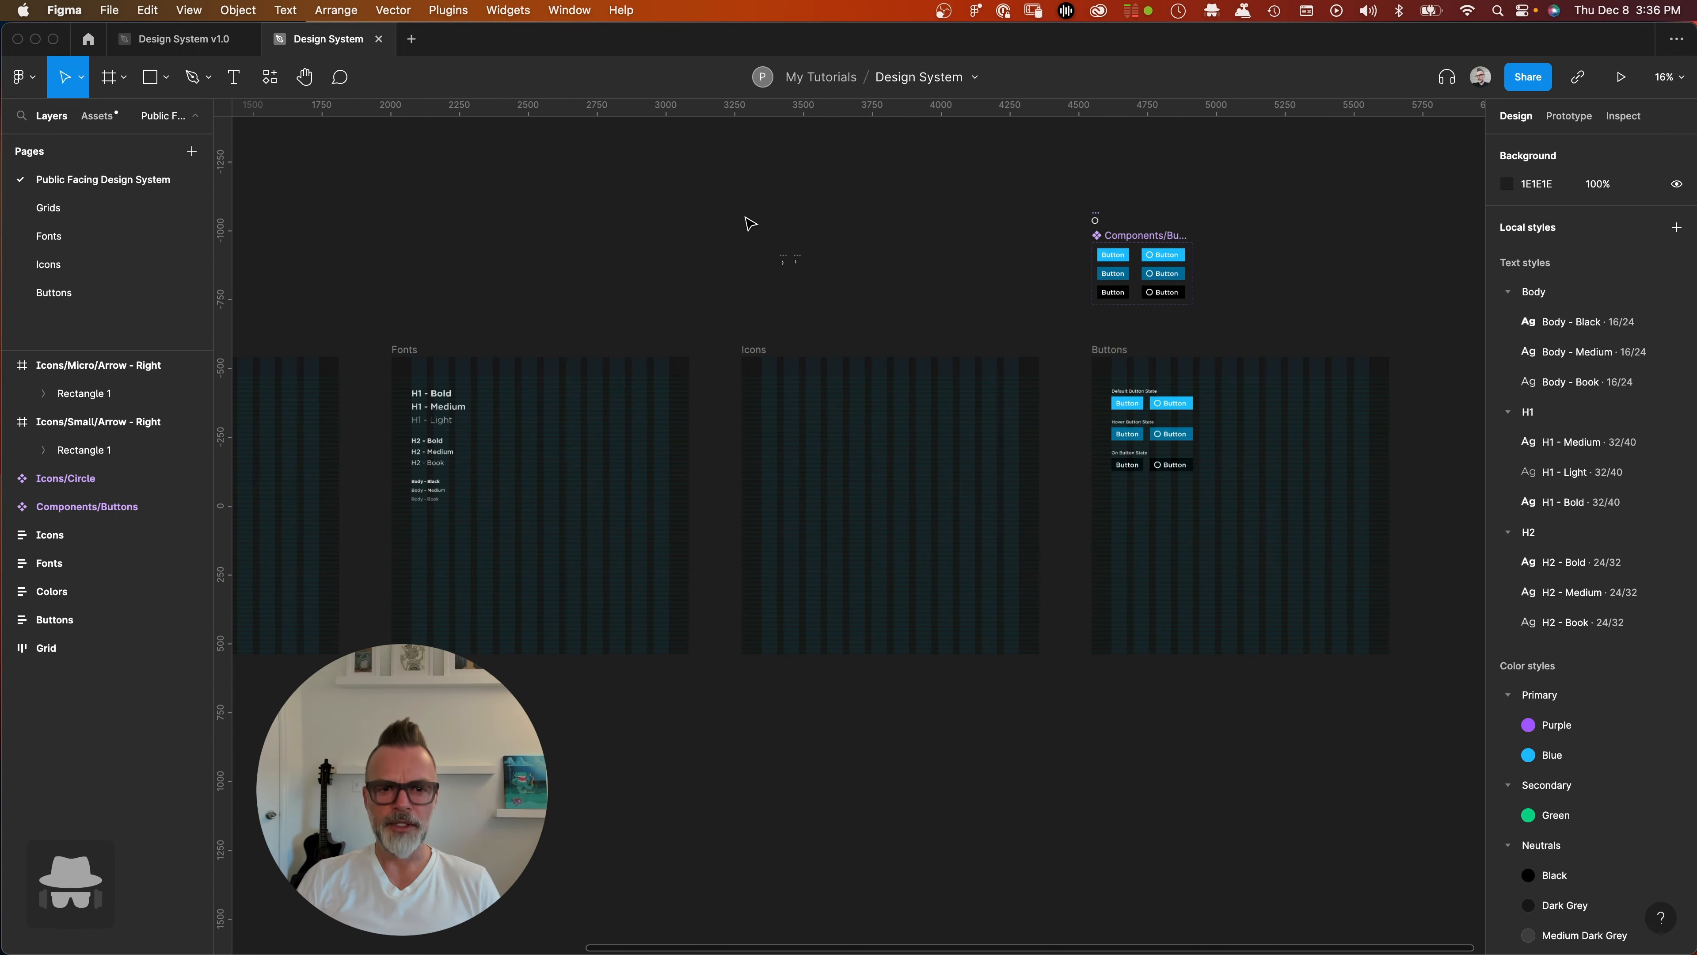
pyautogui.hscroll(5, 788, 257)
pyautogui.scroll(-3, 788, 257)
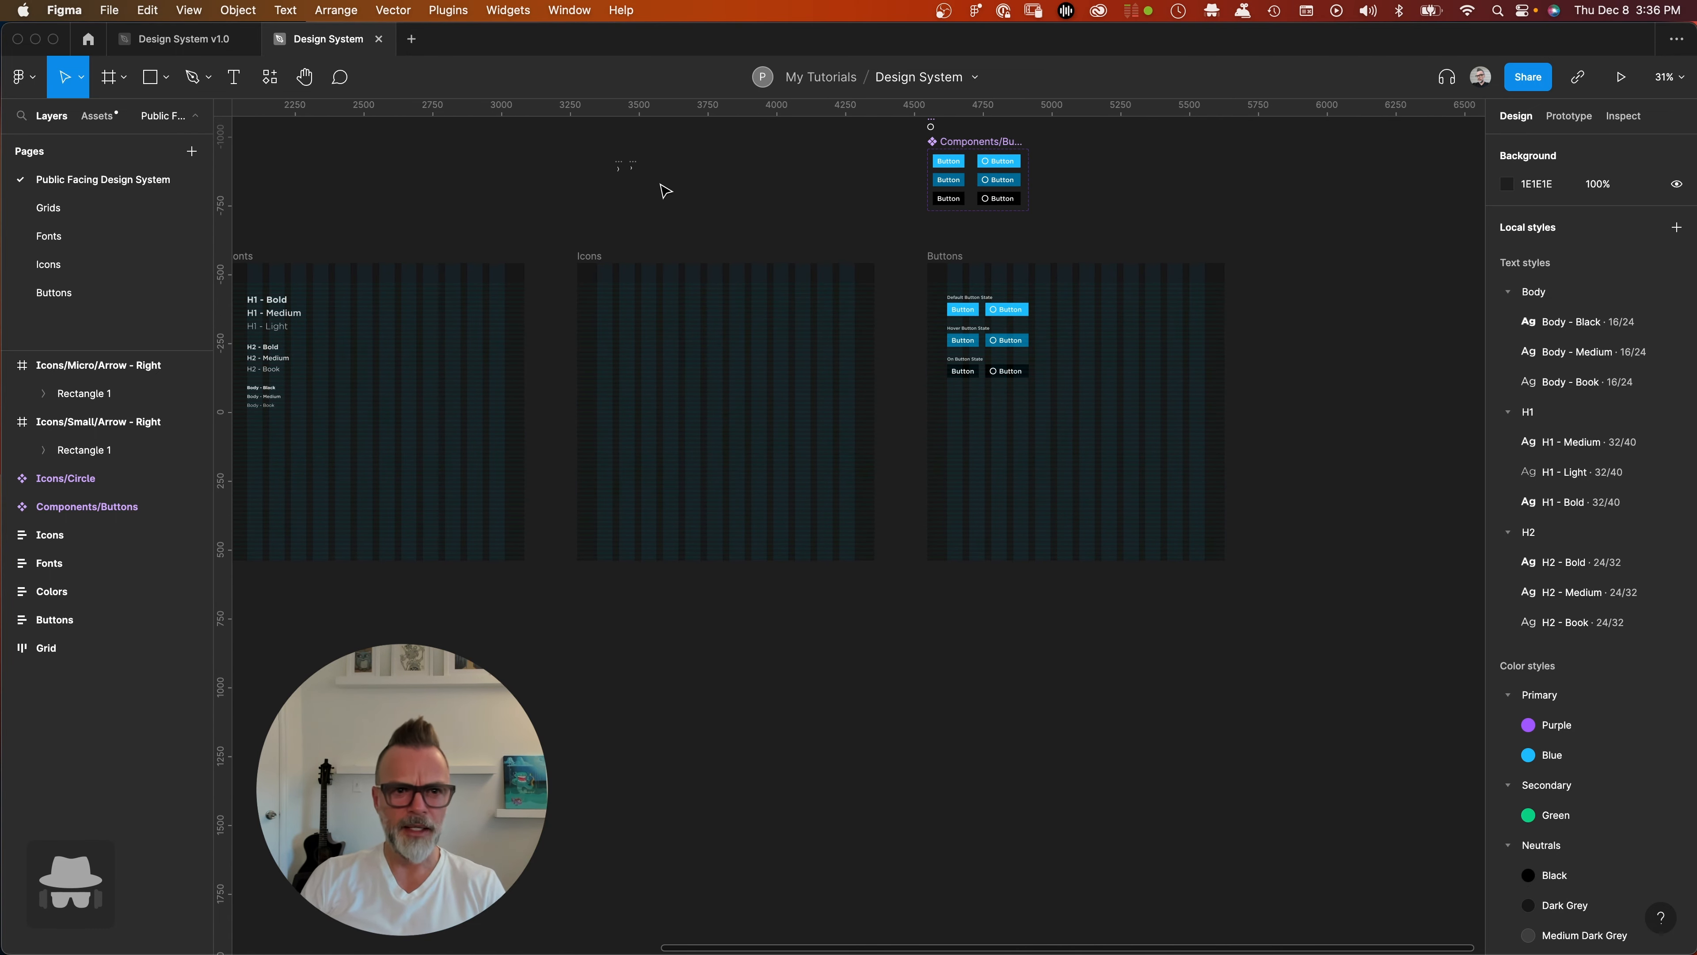
pyautogui.click(620, 168)
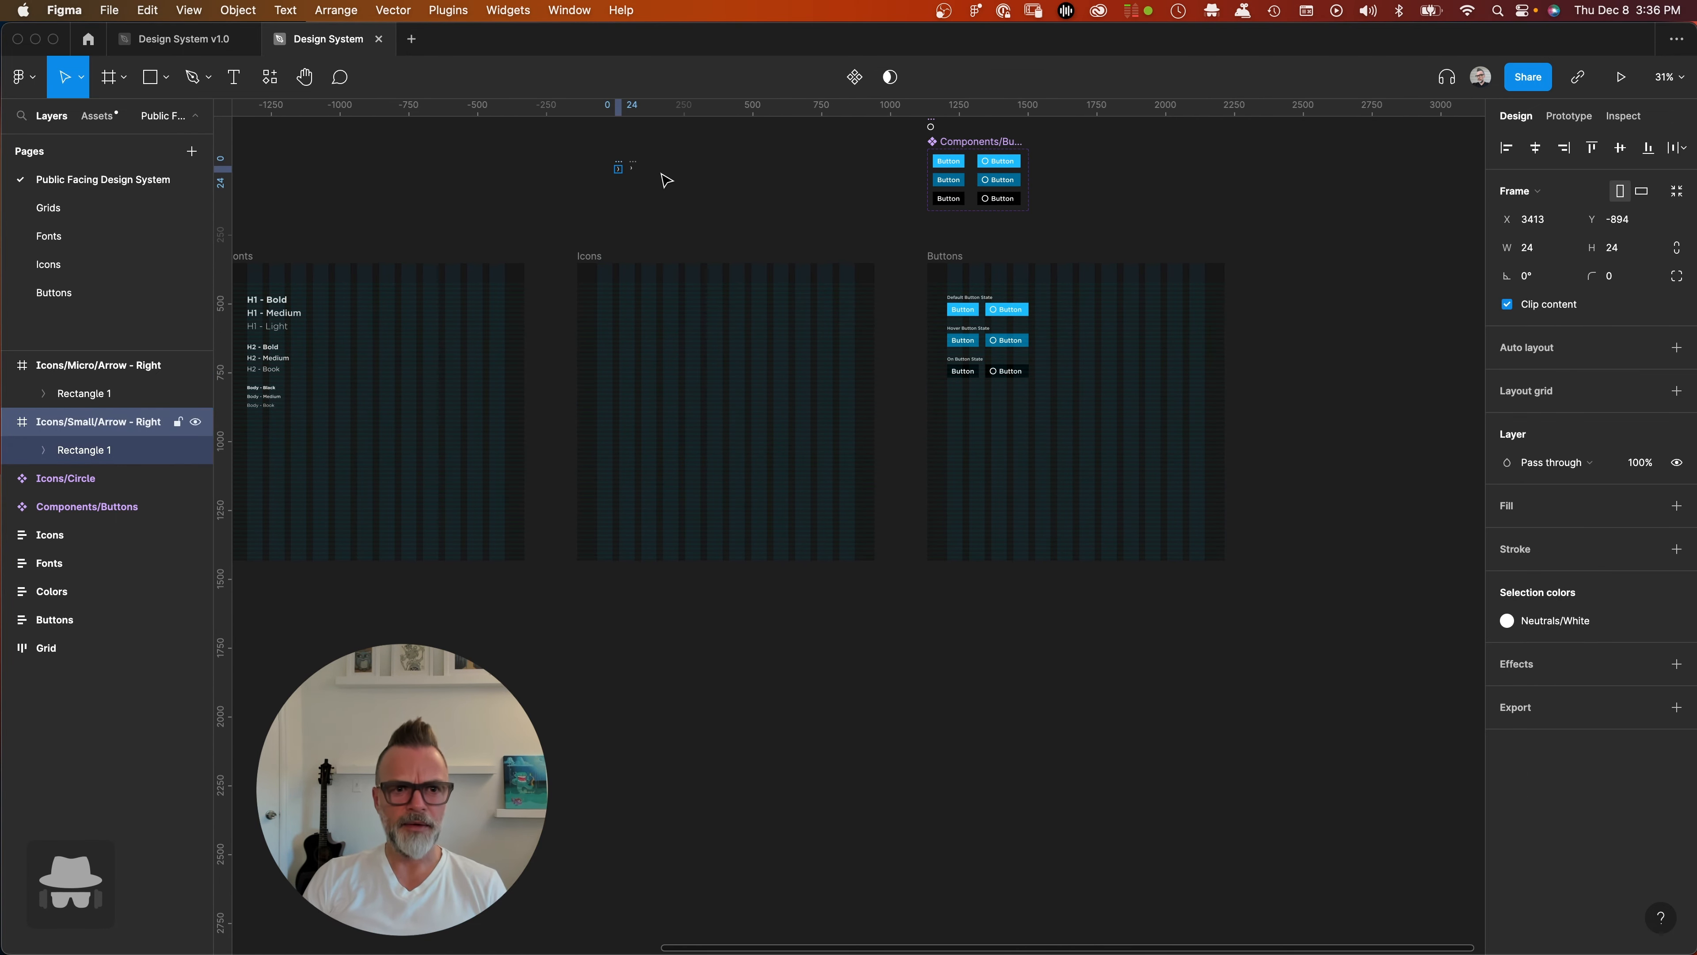
pyautogui.scroll(8, 655, 175)
pyautogui.moveTo(652, 190); pyautogui.dragTo(795, 299)
pyautogui.click(795, 300)
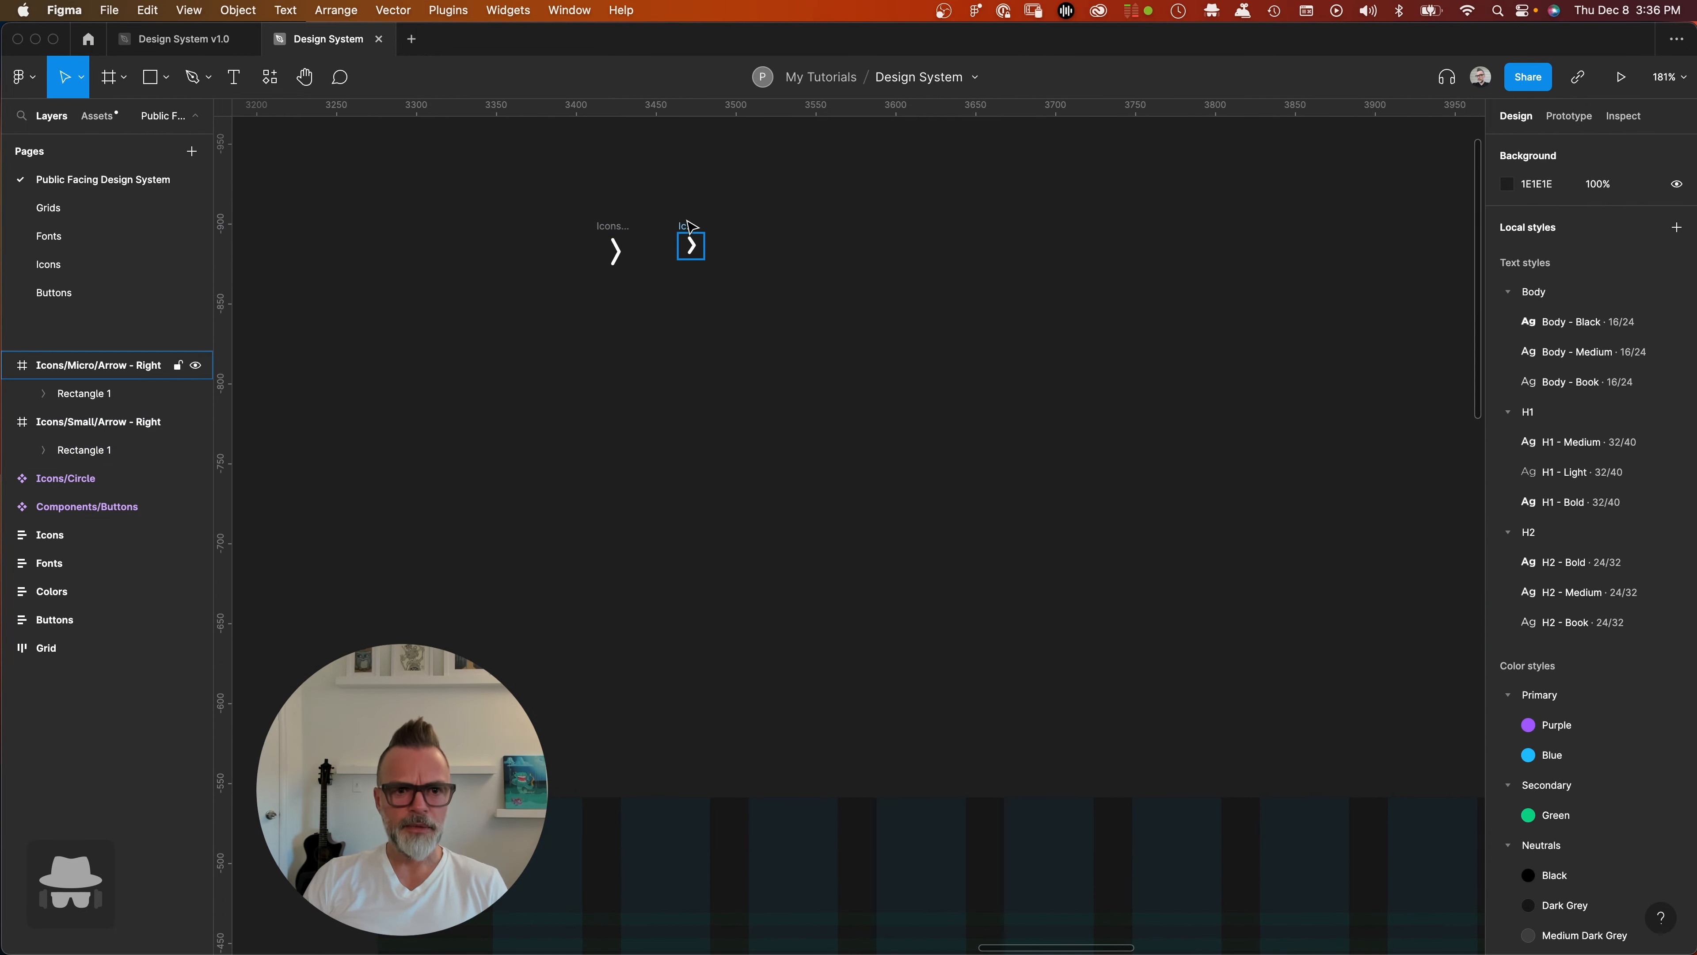
pyautogui.click(687, 227)
pyautogui.keyDown('shift'); pyautogui.click(617, 229); pyautogui.keyUp('shift')
pyautogui.click(726, 236)
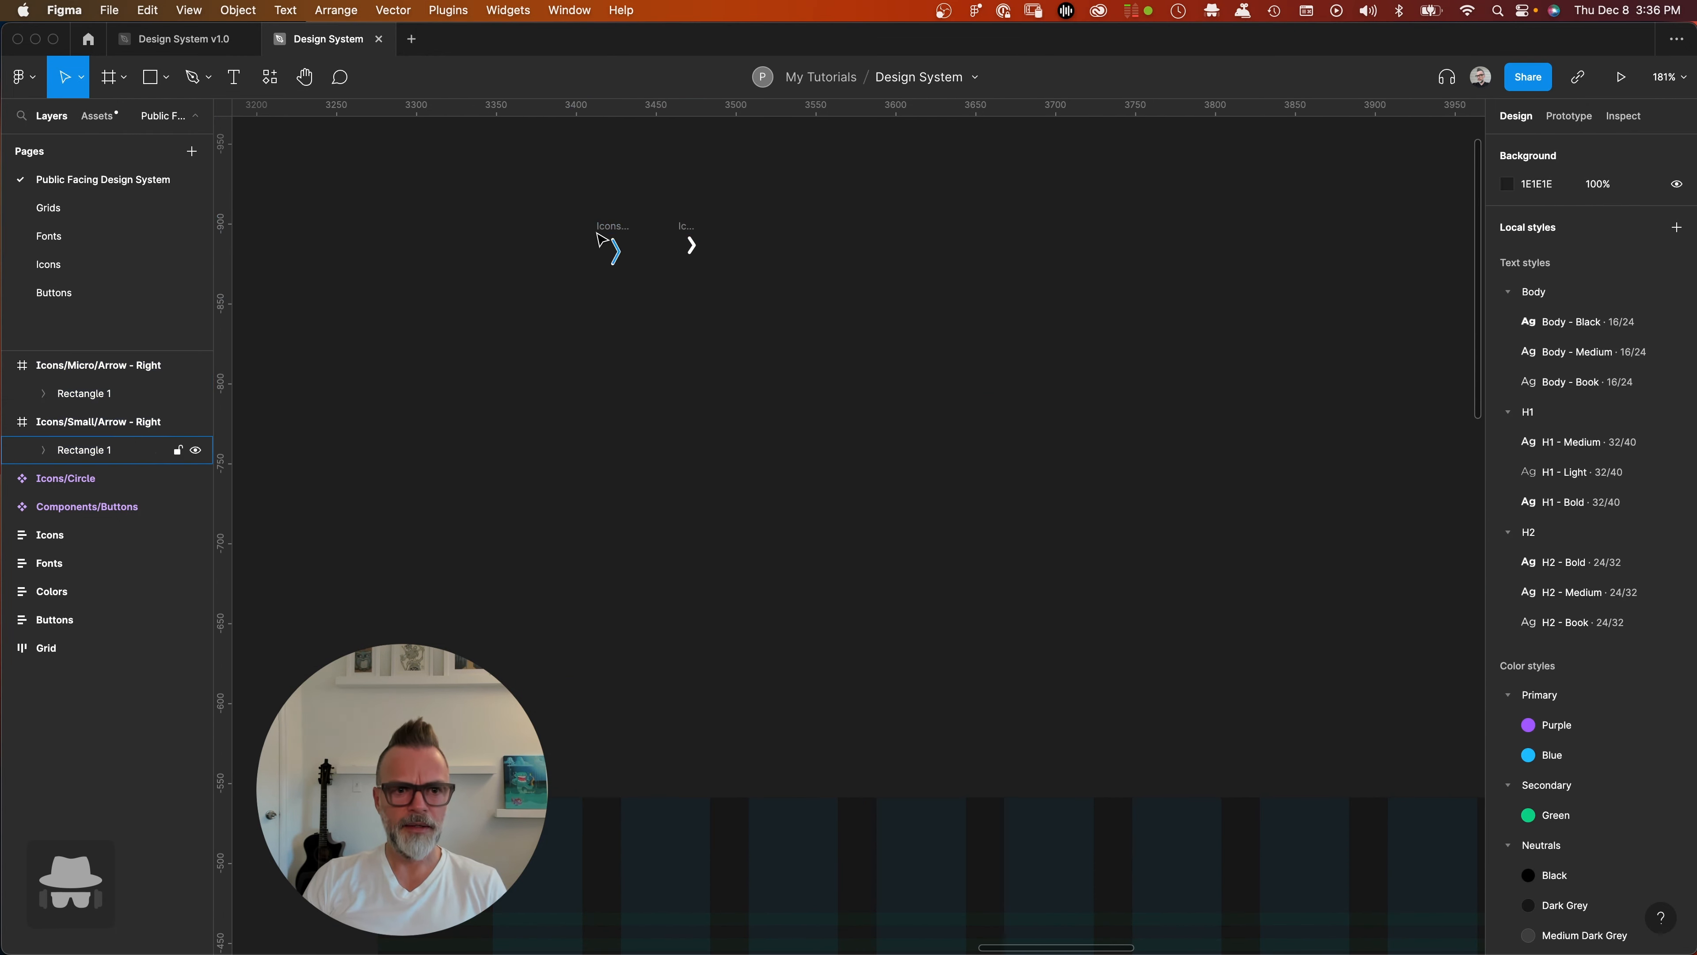
# - Move the small and micro right-arrow icons together to just above the Icons frame, near its left edge
pyautogui.moveTo(474, 175); pyautogui.dragTo(846, 361)
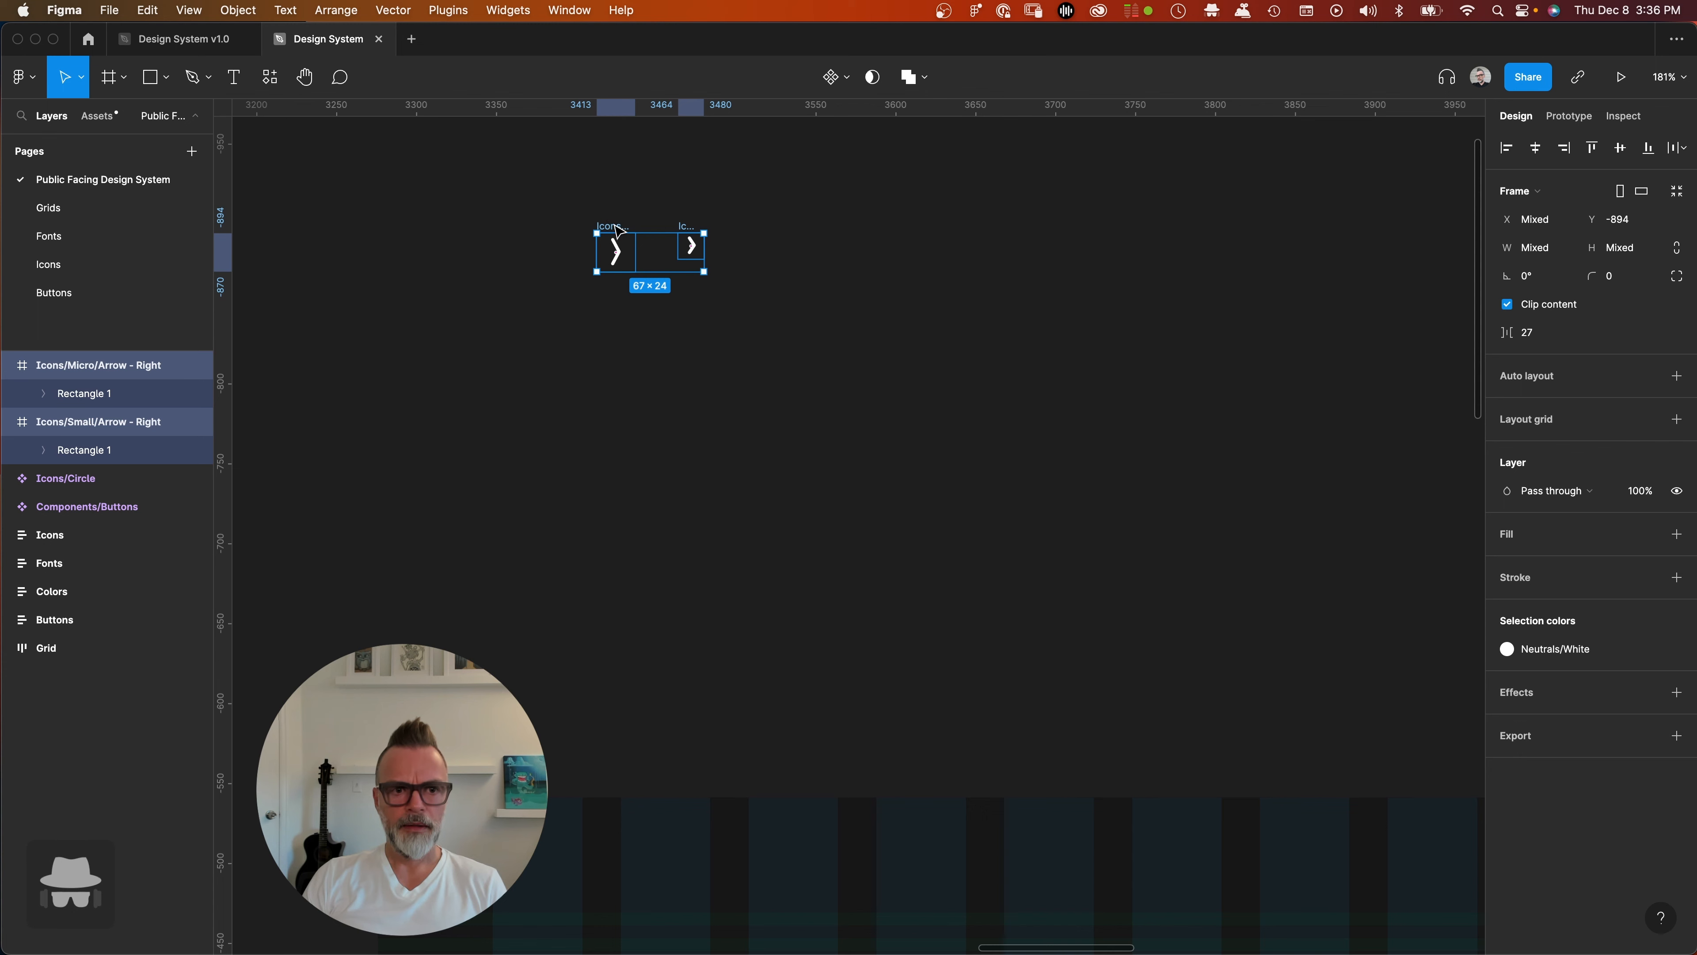
pyautogui.moveTo(617, 228); pyautogui.dragTo(633, 377)
pyautogui.scroll(-6, 633, 377)
pyautogui.click(682, 369)
pyautogui.scroll(5, 681, 358)
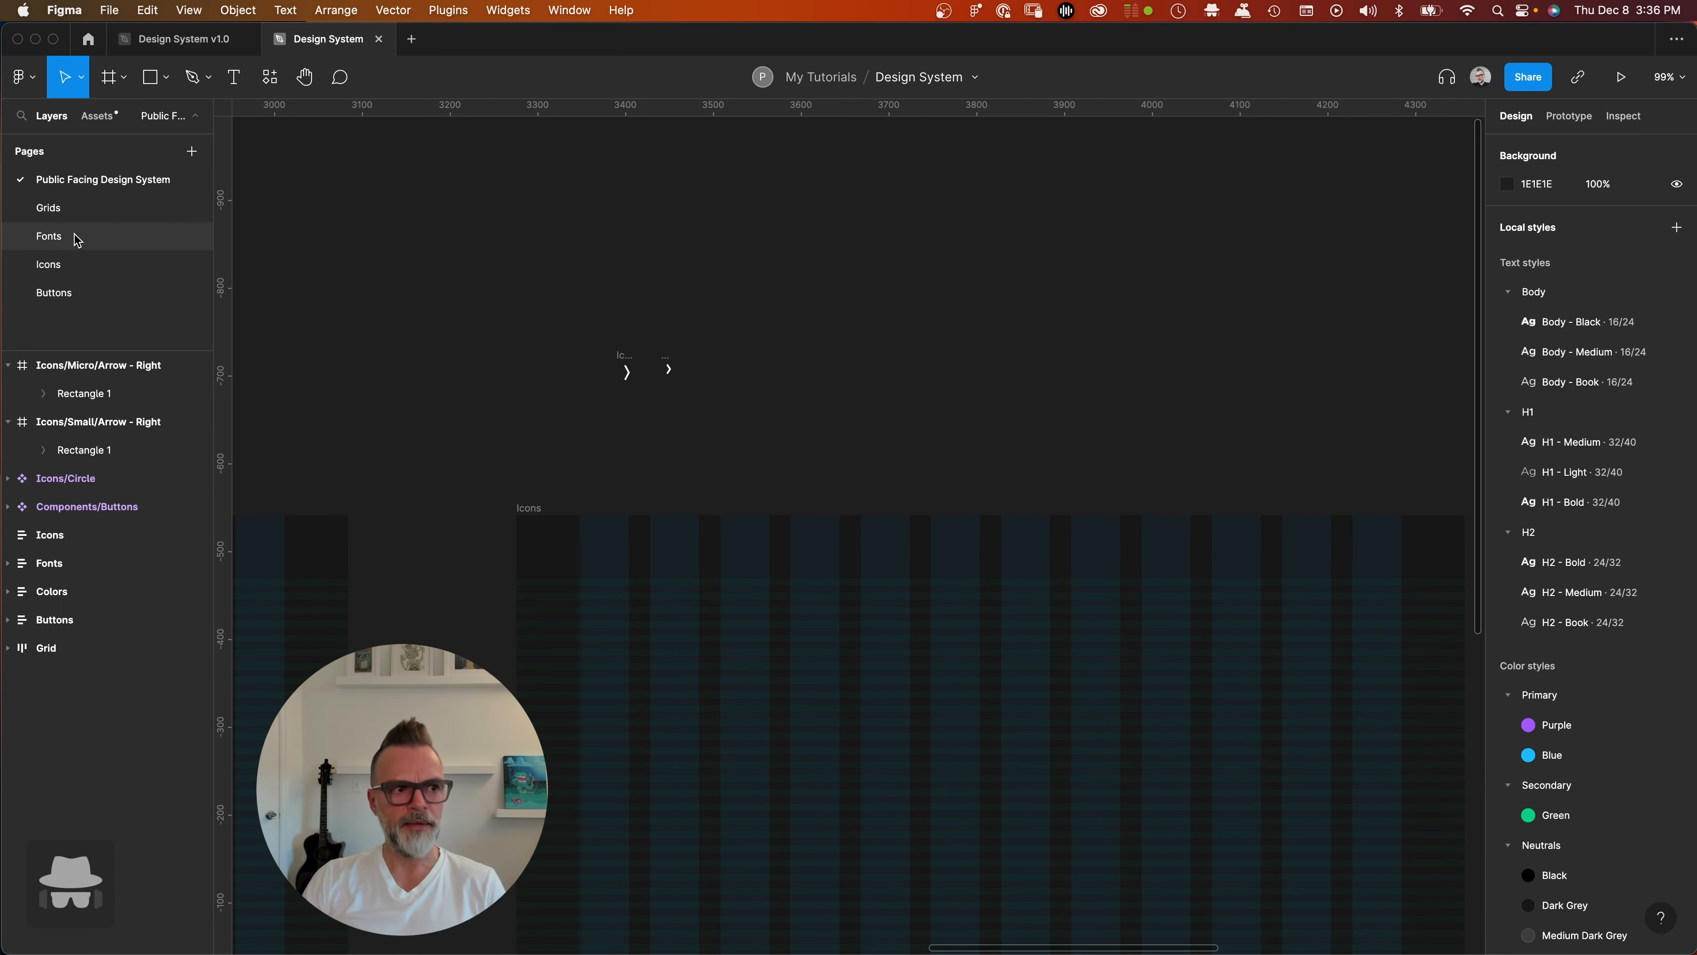
pyautogui.moveTo(587, 338); pyautogui.dragTo(708, 415)
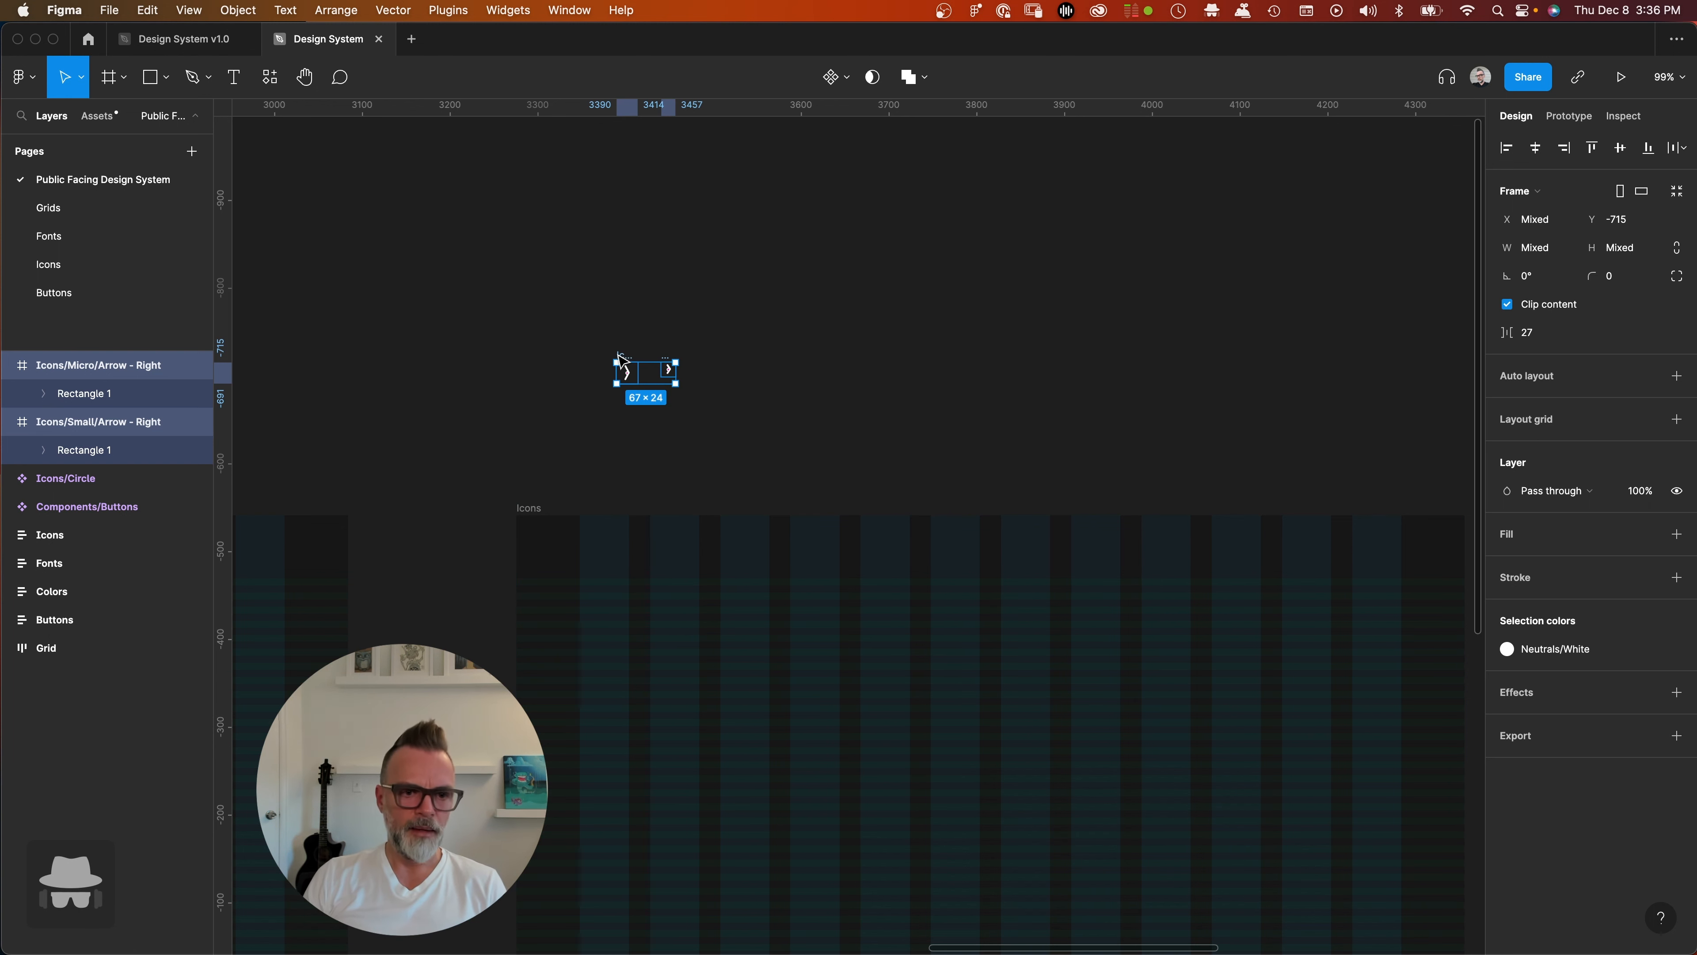
pyautogui.moveTo(627, 355); pyautogui.dragTo(569, 314)
pyautogui.click(716, 368)
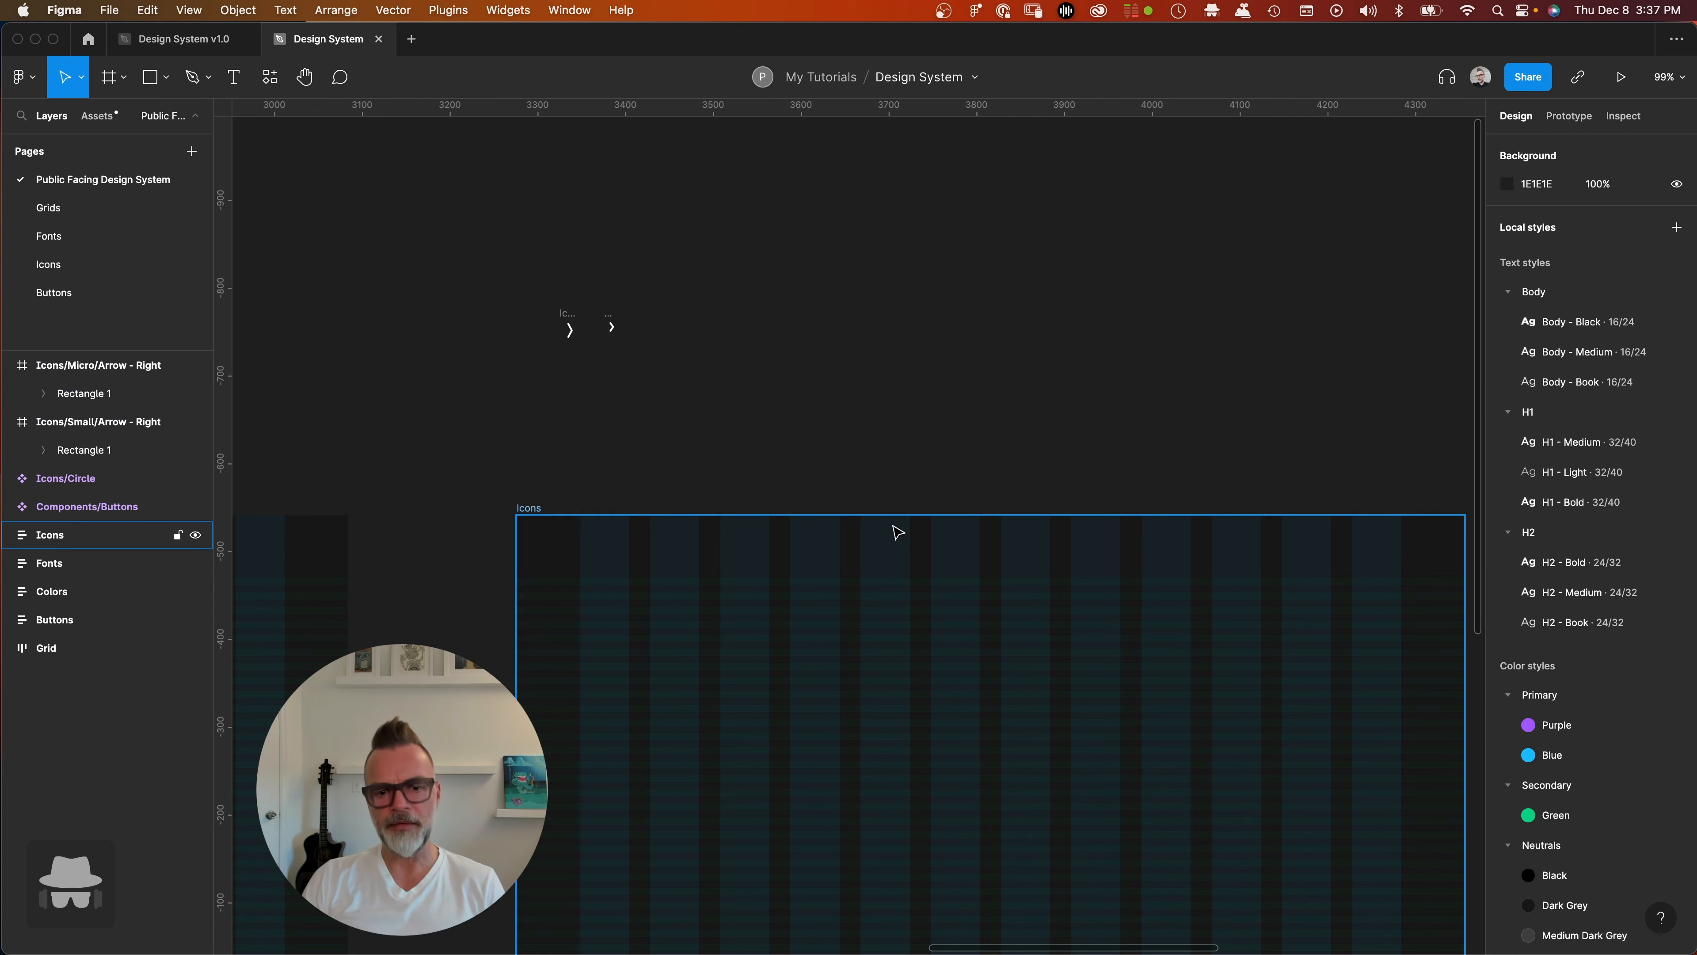
# - Duplicate the small and micro right-arrow icons together as a second row directly below the originals
pyautogui.scroll(3, 528, 346)
pyautogui.scroll(1, 662, 361)
pyautogui.click(622, 317)
pyautogui.keyDown('shift'); pyautogui.click(673, 309); pyautogui.keyUp('shift')
pyautogui.moveTo(672, 312); pyautogui.dragTo(674, 359)
pyautogui.click(746, 390)
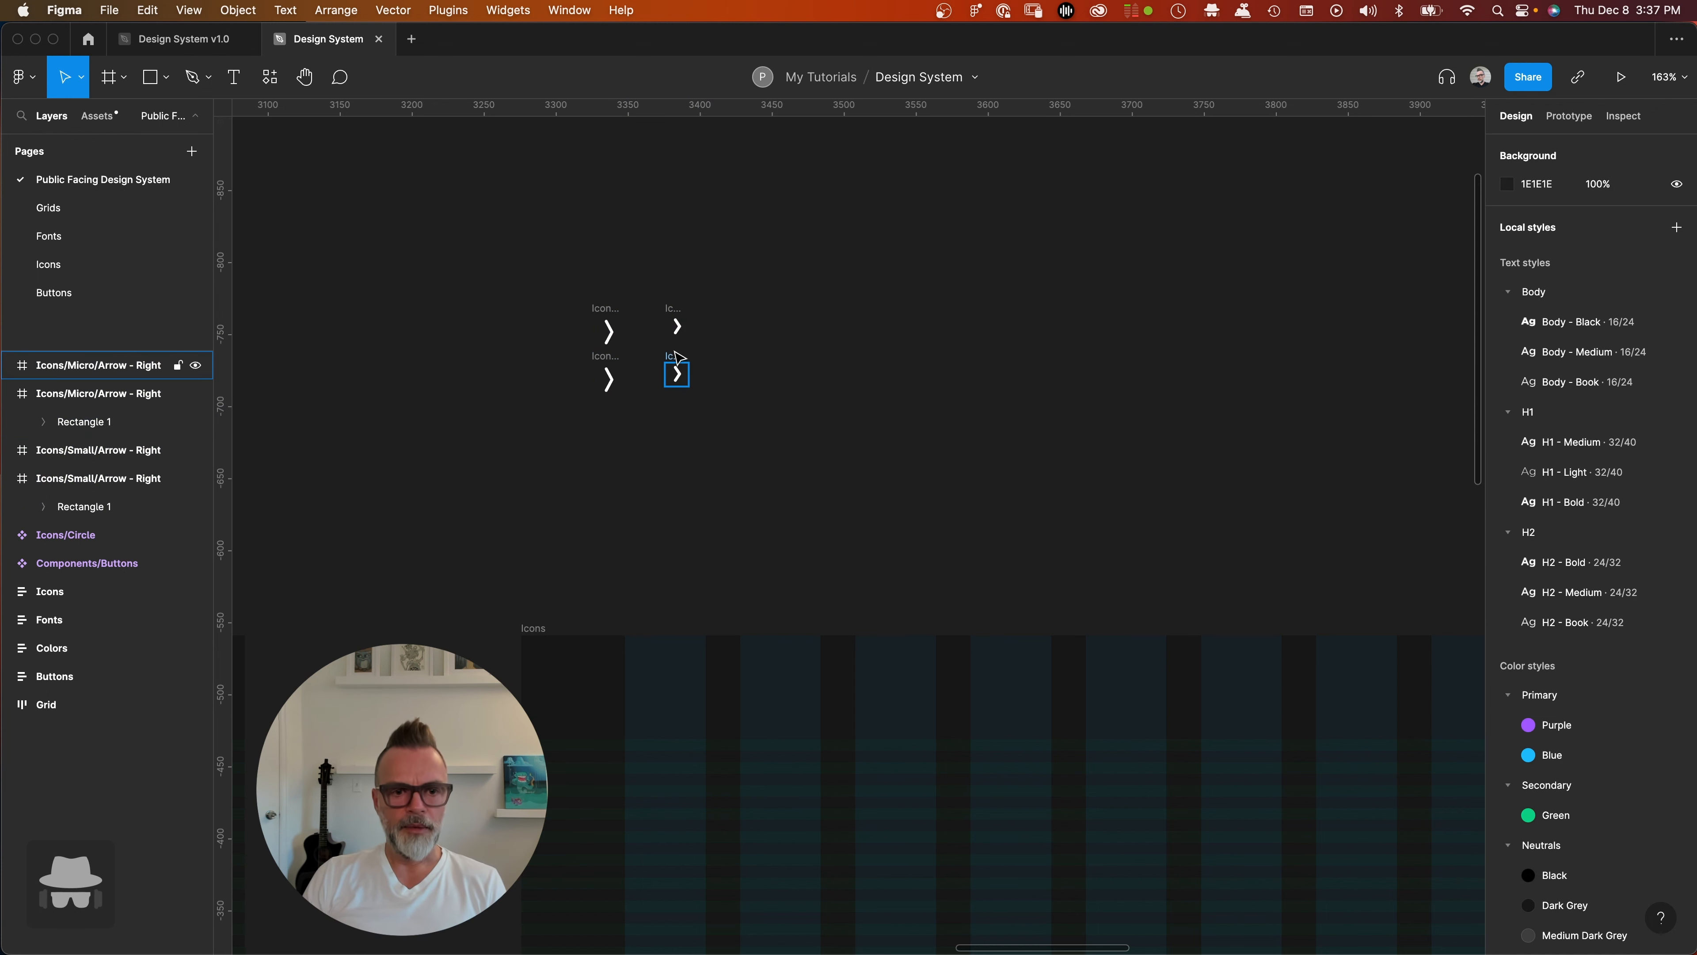
# - Duplicate the second row of arrow icons twice more downward, making four rows spaced 9 px apart
pyautogui.click(676, 373)
pyautogui.keyDown('shift'); pyautogui.click(600, 360); pyautogui.keyUp('shift')
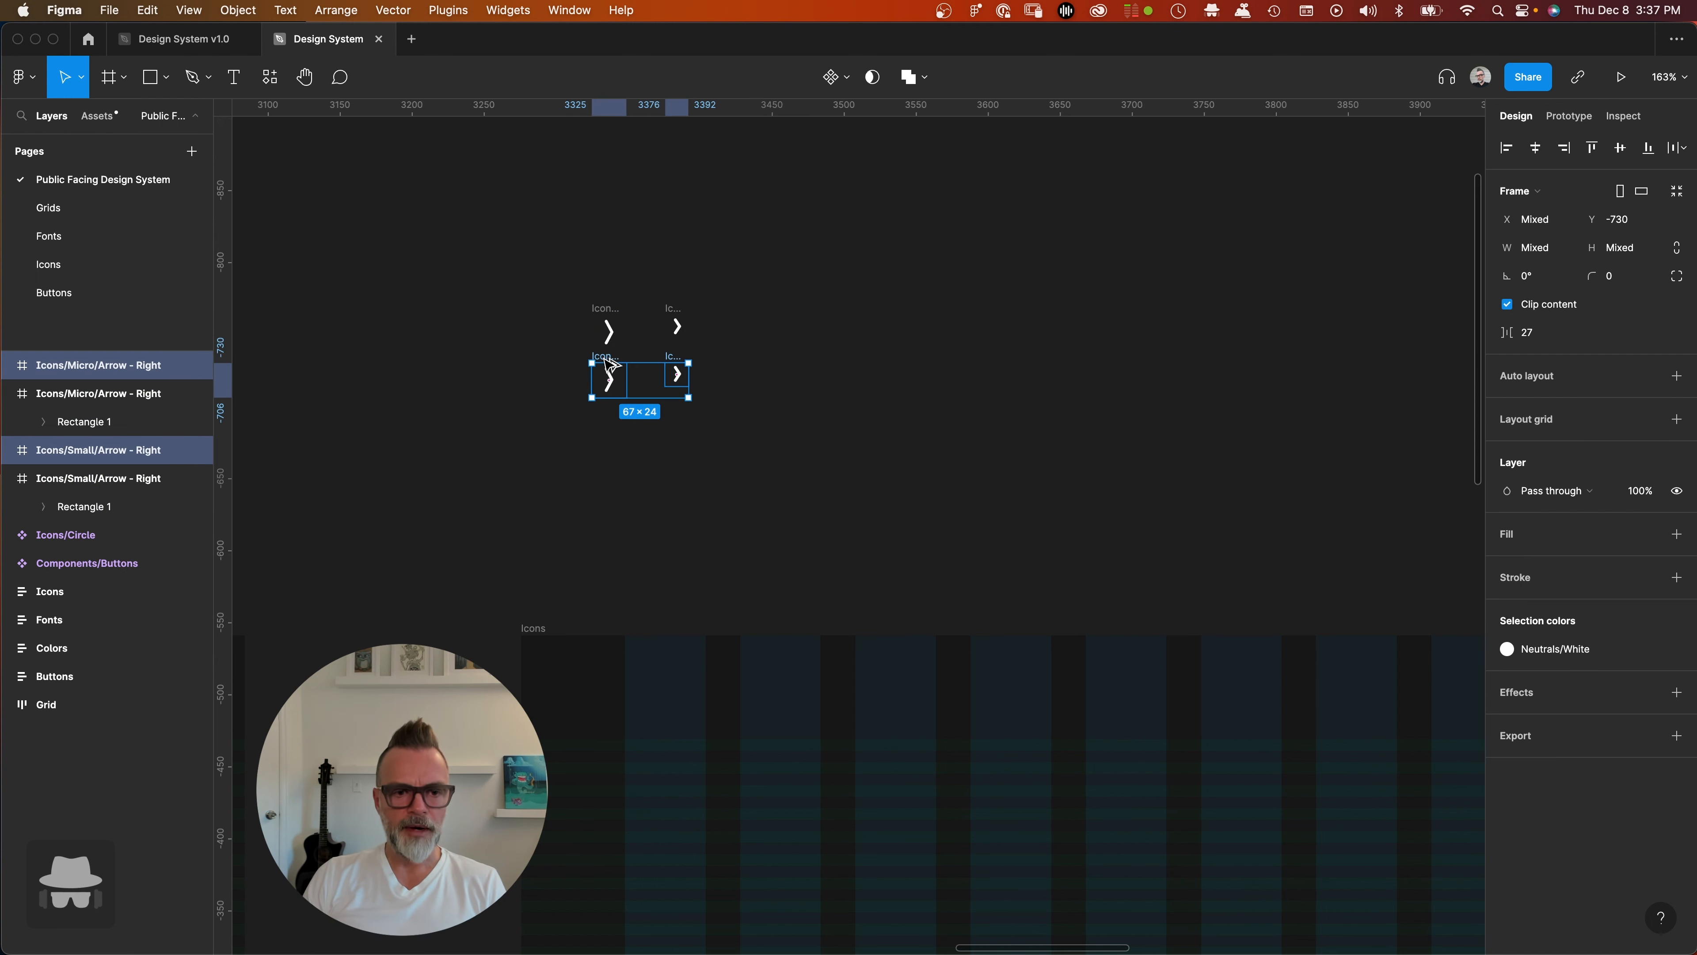
pyautogui.moveTo(600, 361); pyautogui.dragTo(671, 452)
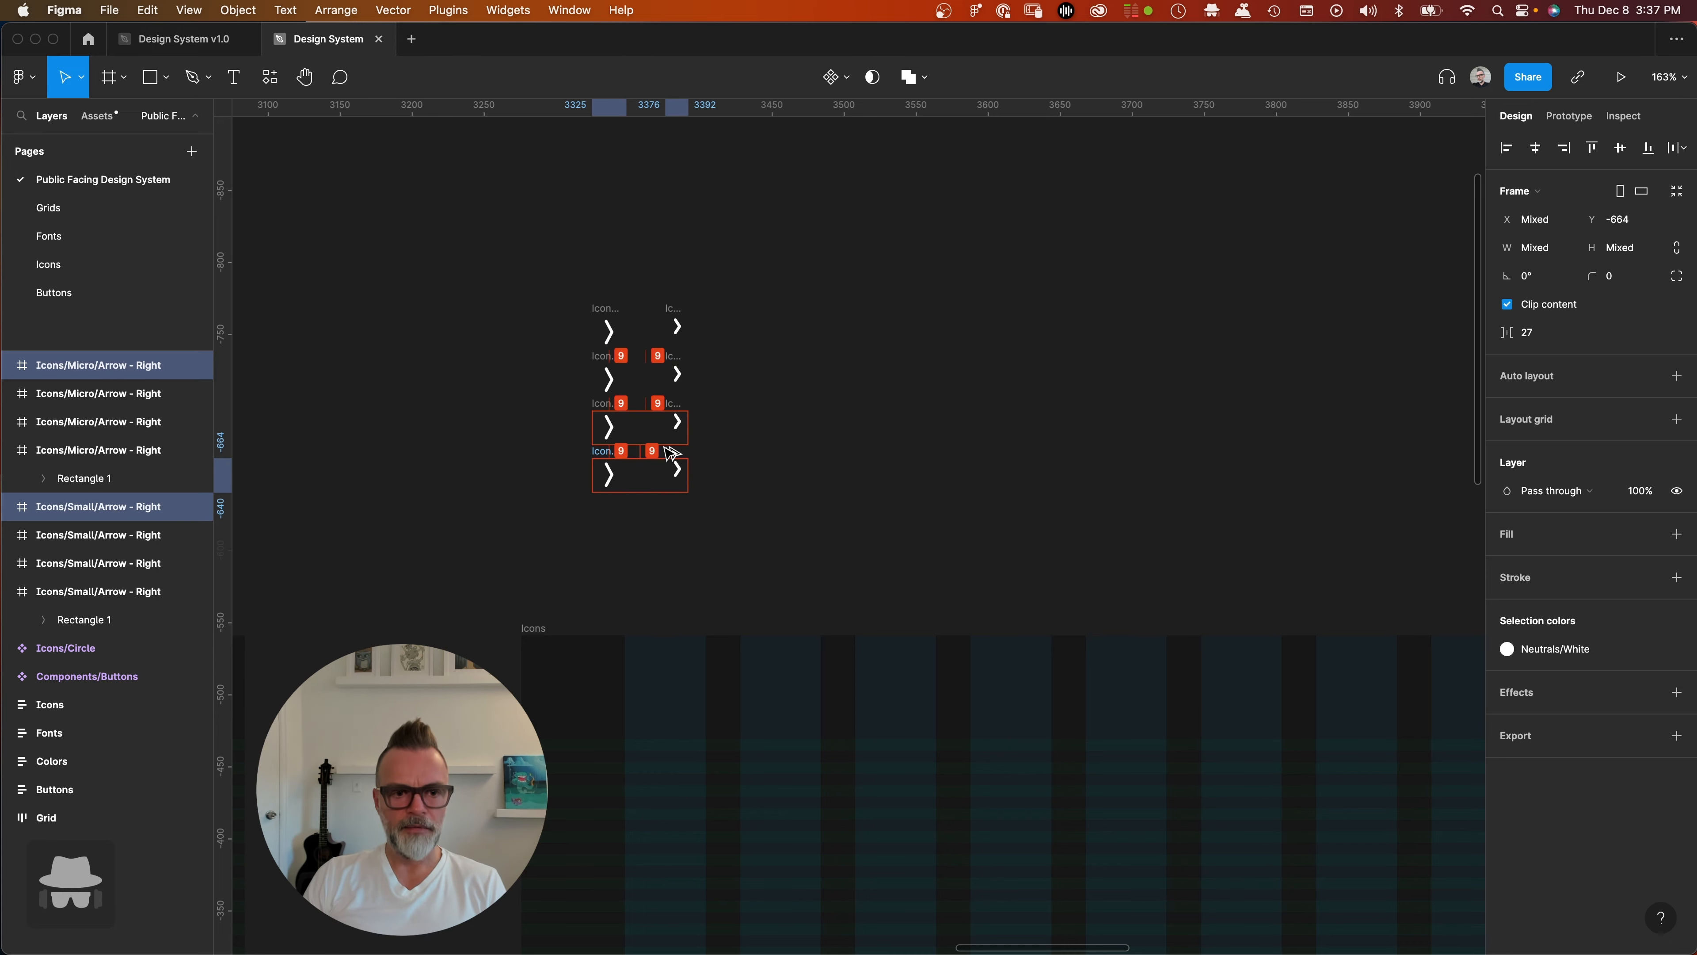
pyautogui.click(731, 360)
pyautogui.scroll(8, 652, 261)
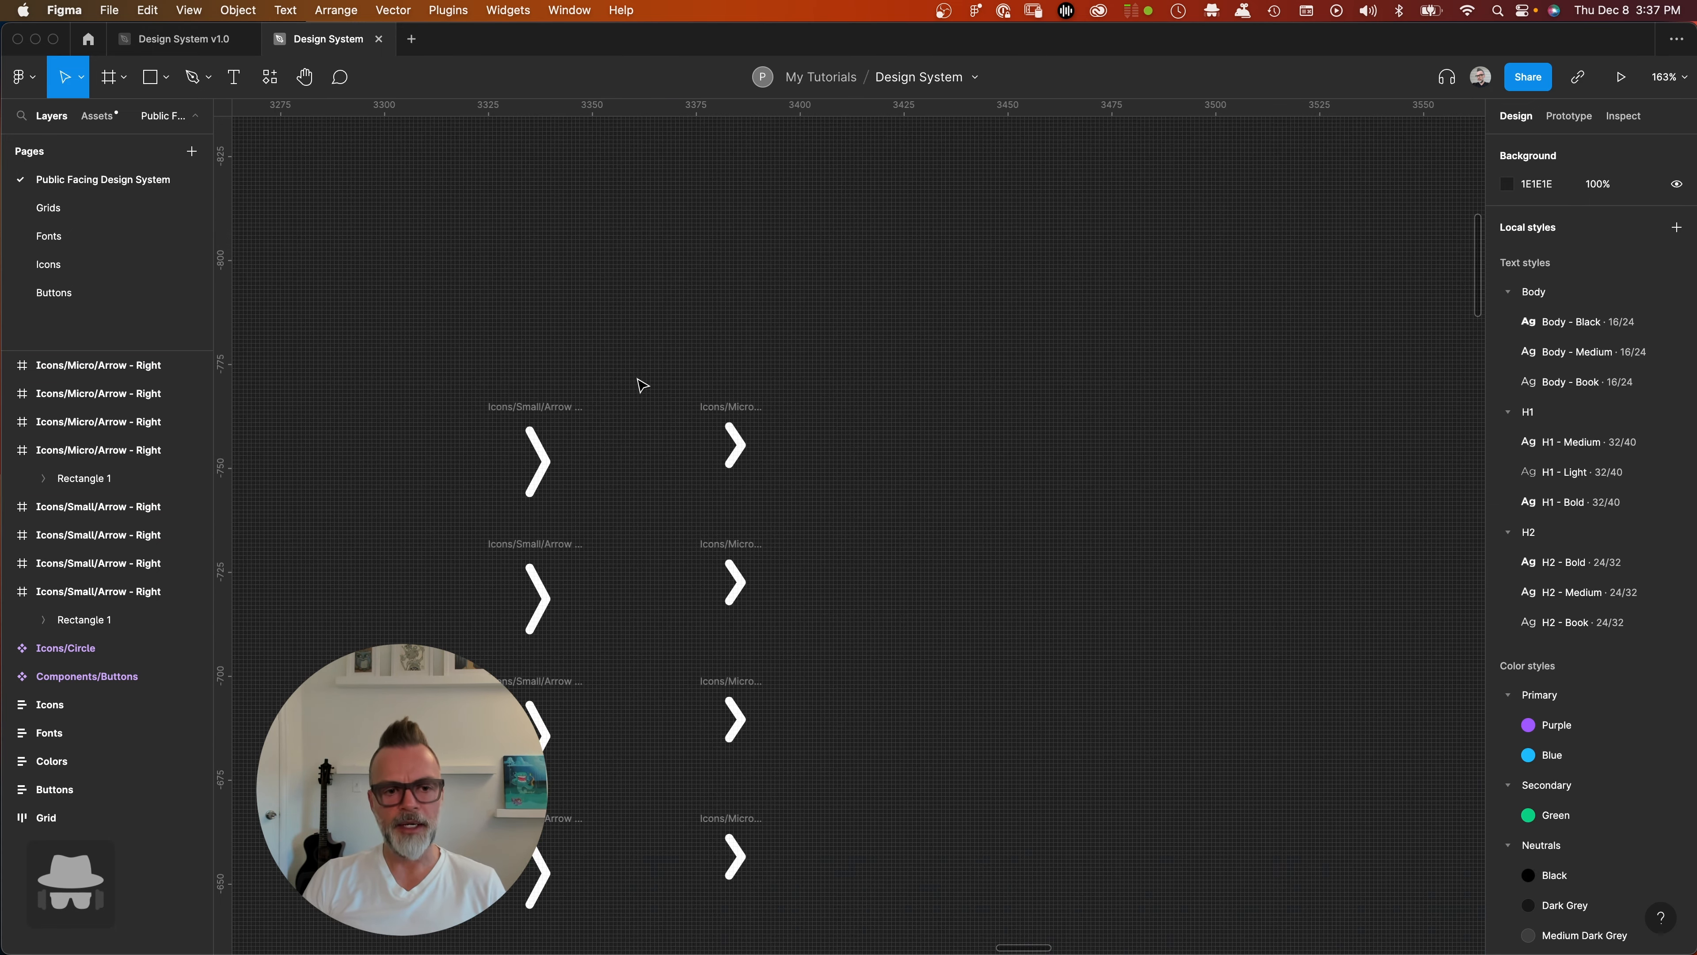
# - Rotate the small and micro chevrons in the second row by 180° so they point left
pyautogui.click(550, 569)
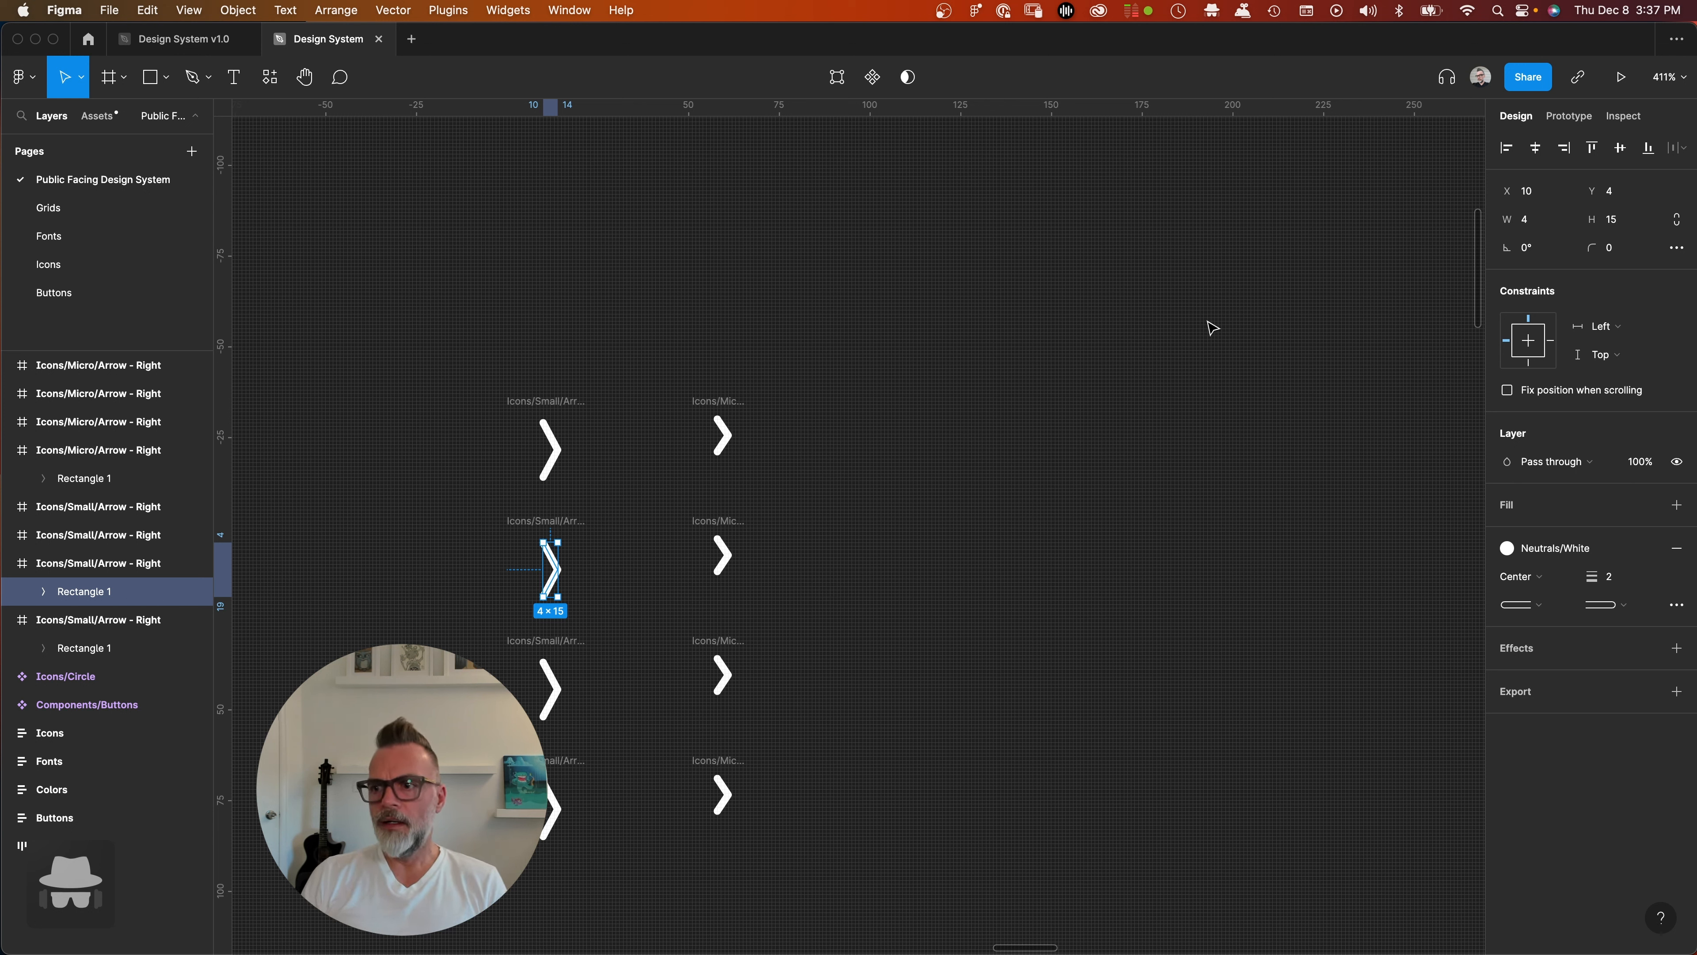
pyautogui.moveTo(595, 591); pyautogui.dragTo(520, 620)
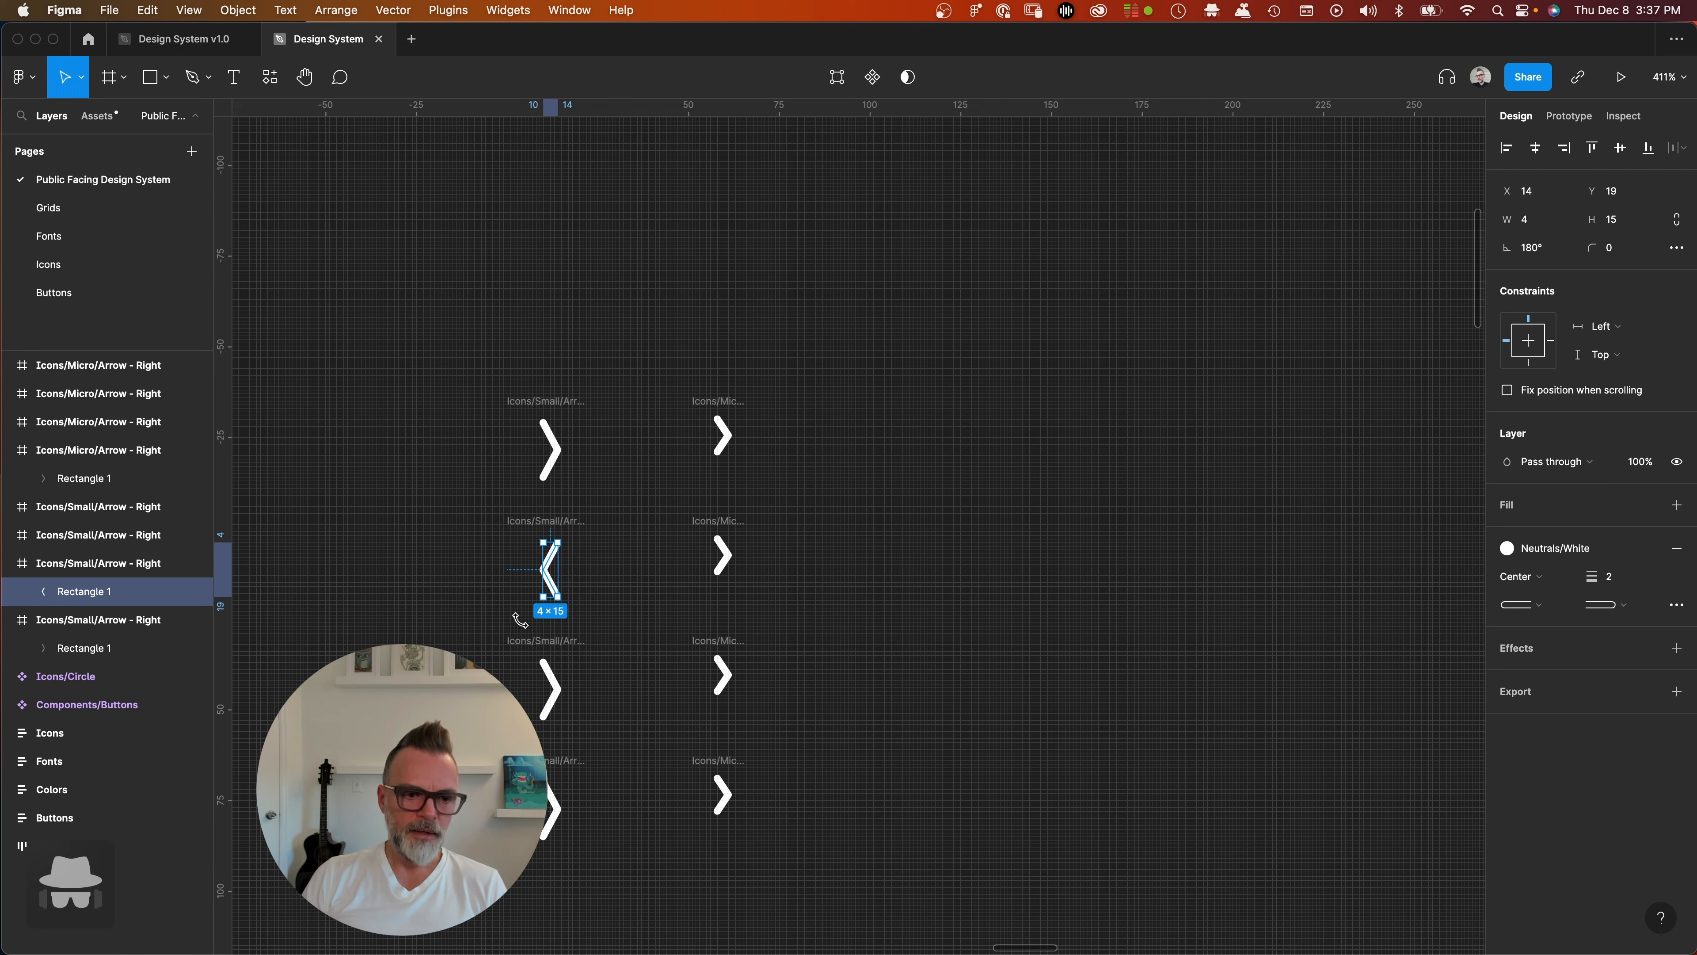
pyautogui.click(725, 565)
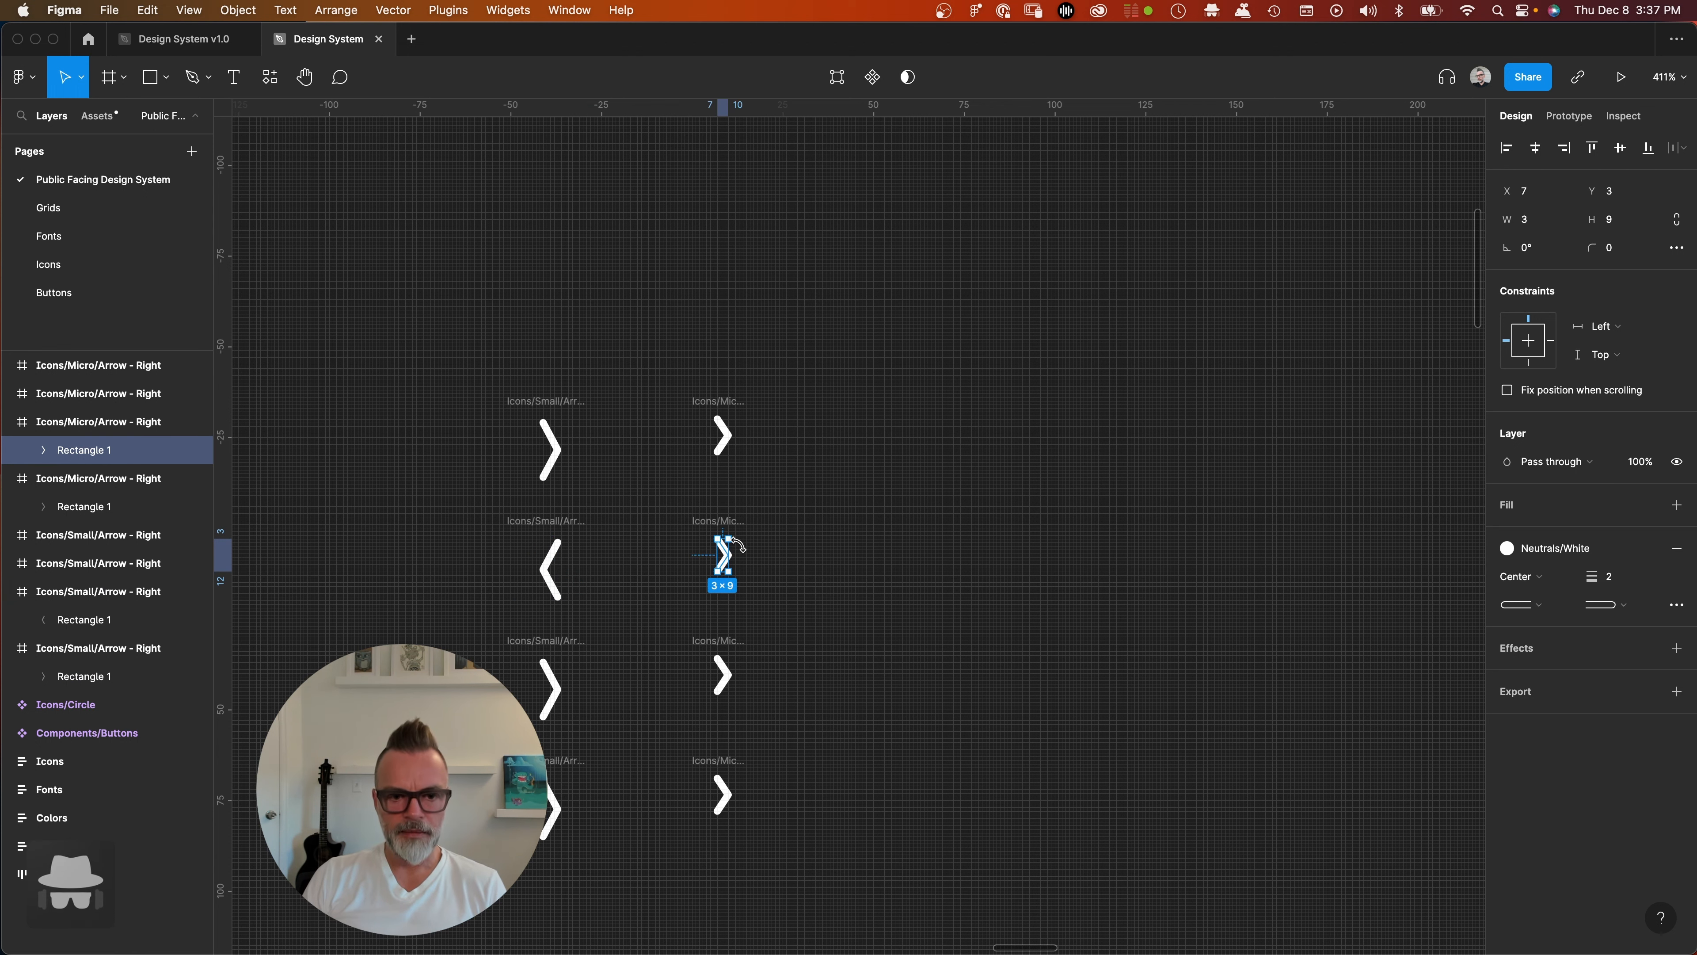
pyautogui.moveTo(734, 533); pyautogui.dragTo(699, 593)
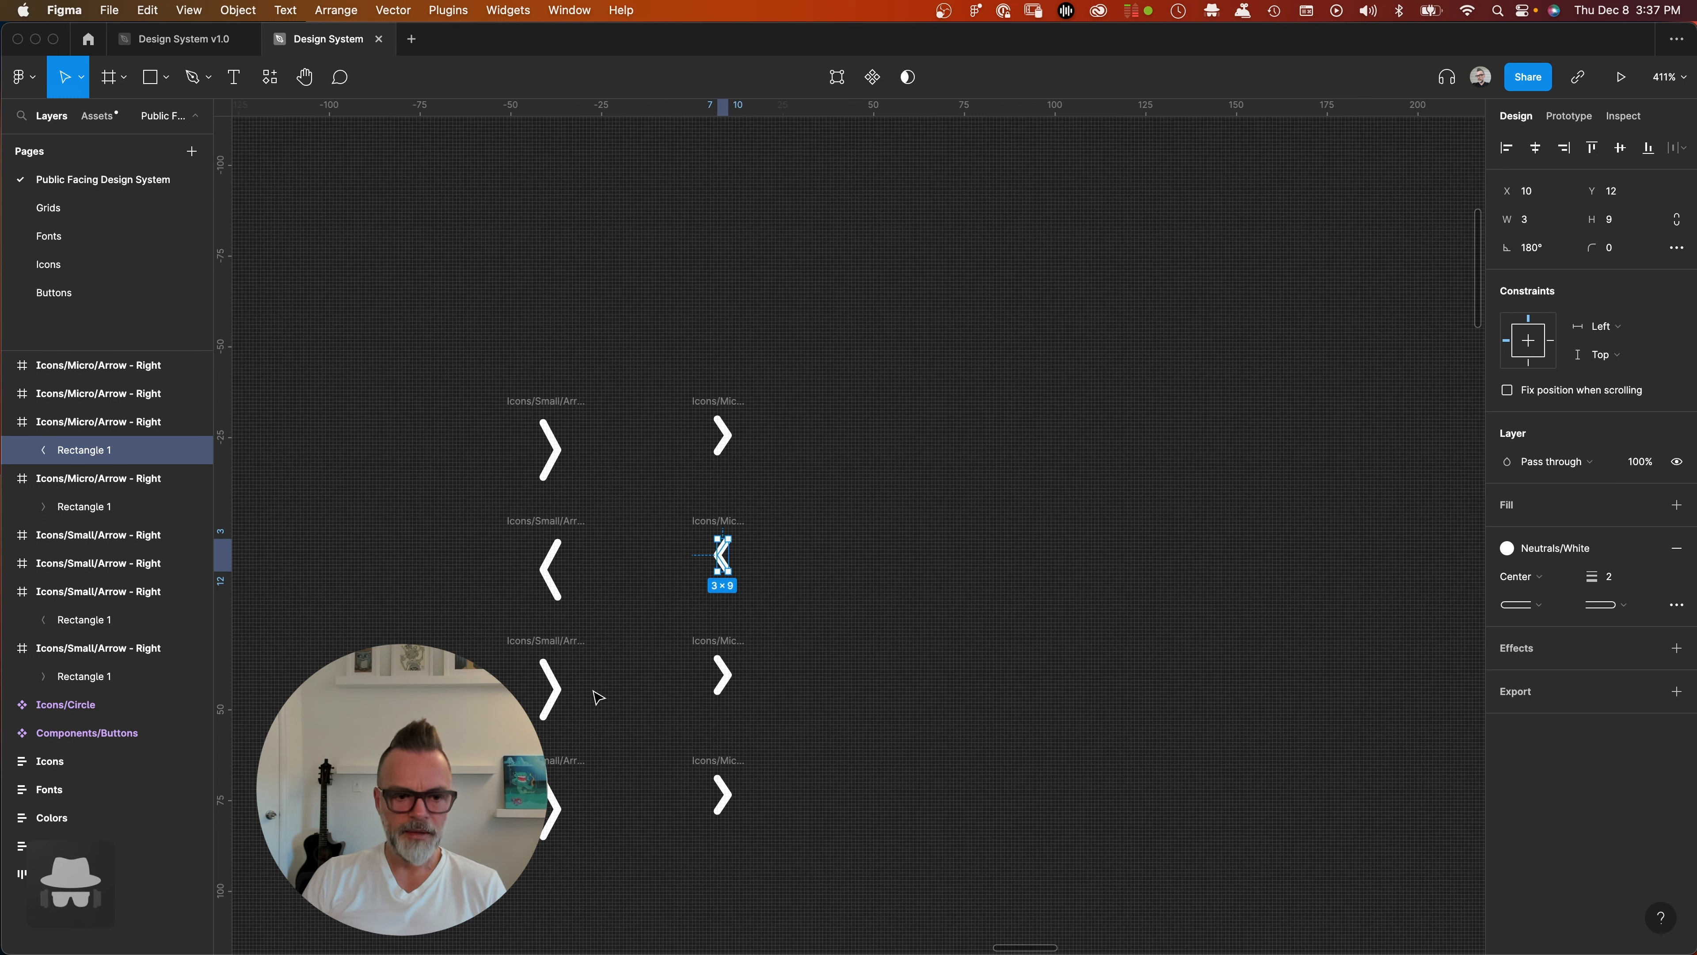
# - Rotate the small and micro chevrons in the third row to 90° so they point up
pyautogui.click(552, 701)
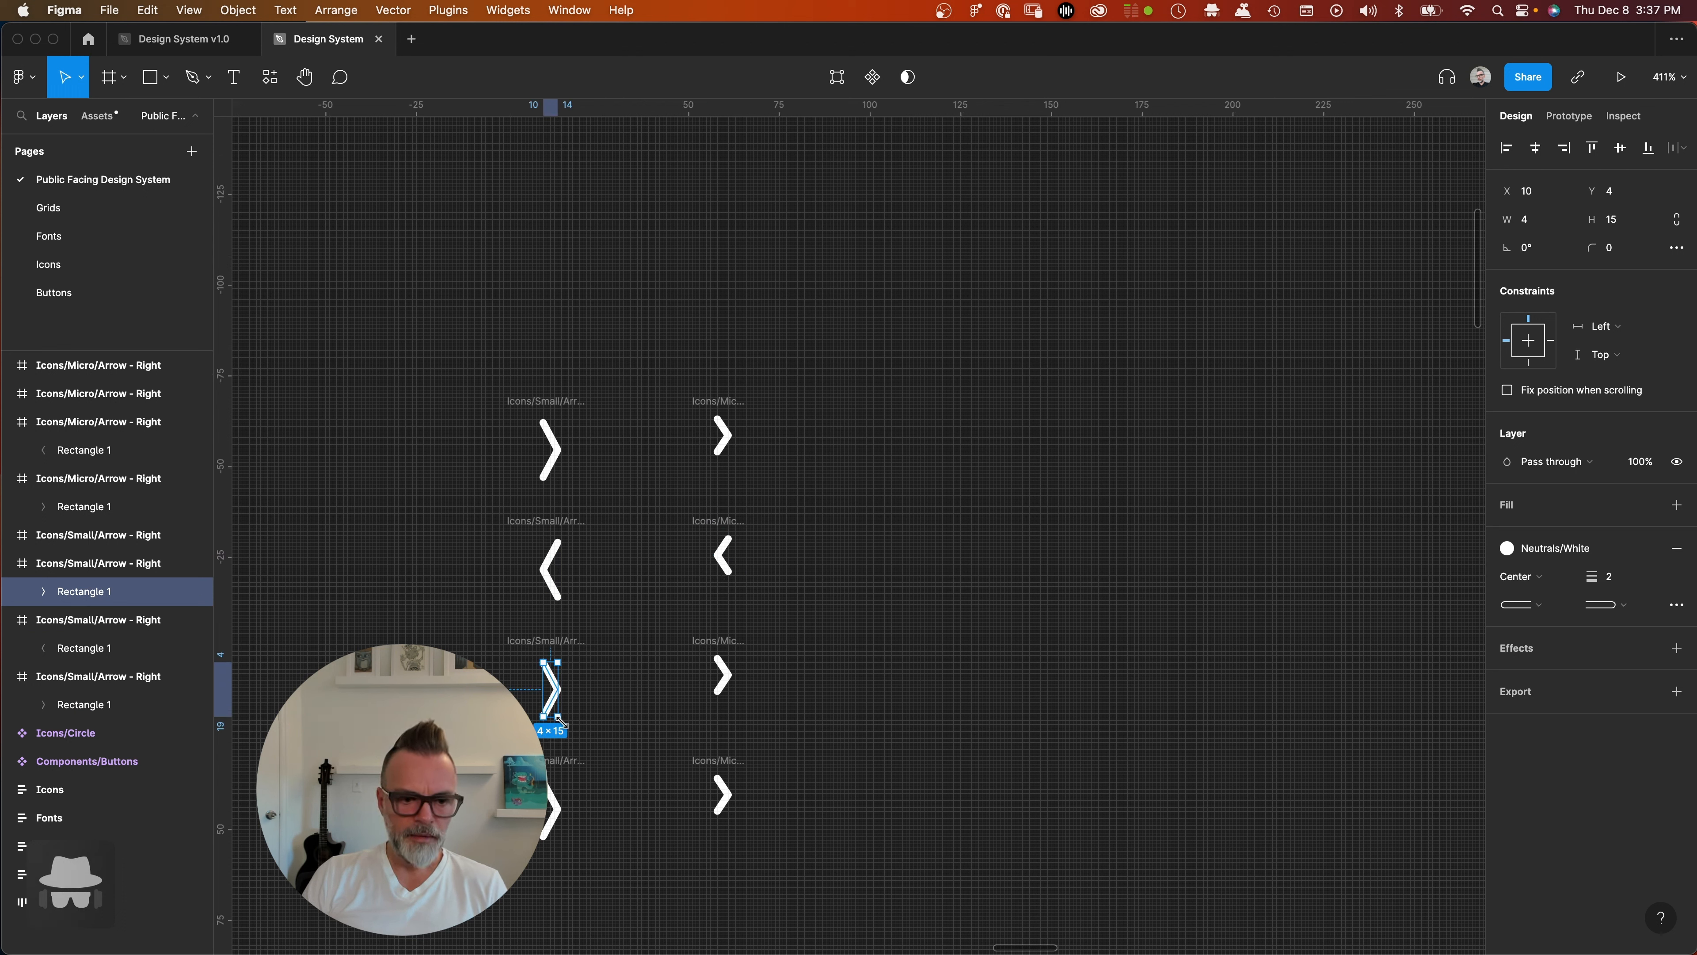
pyautogui.moveTo(566, 721); pyautogui.dragTo(599, 666)
pyautogui.click(727, 686)
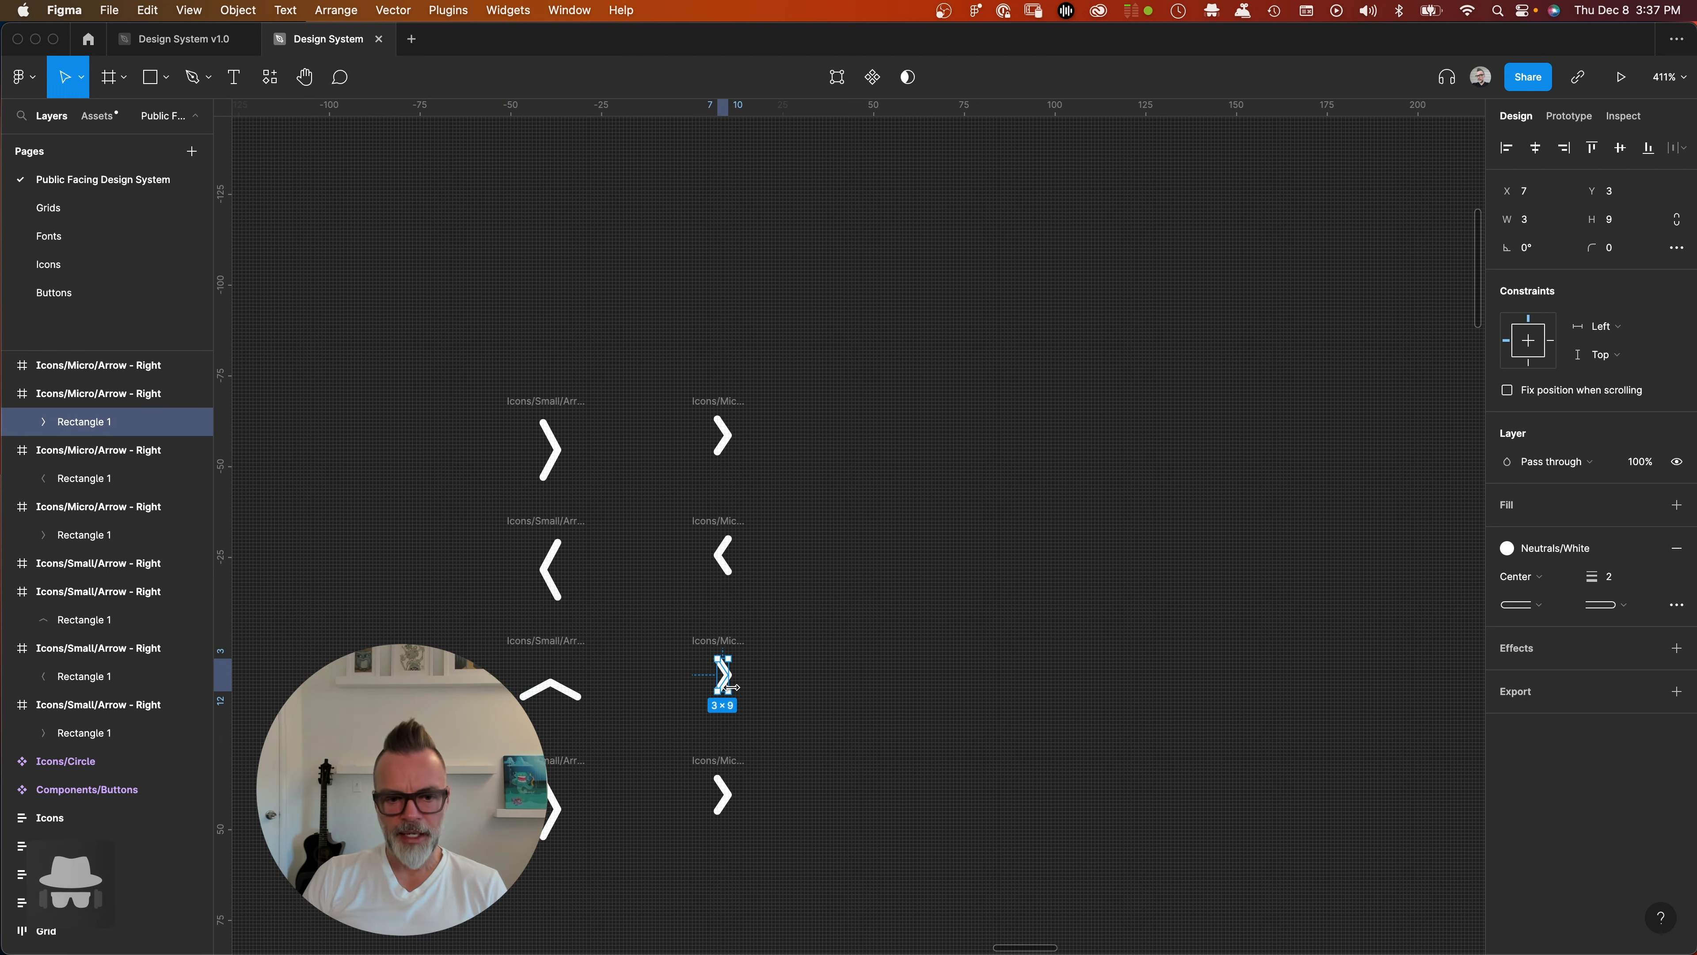
pyautogui.moveTo(732, 699); pyautogui.dragTo(761, 656)
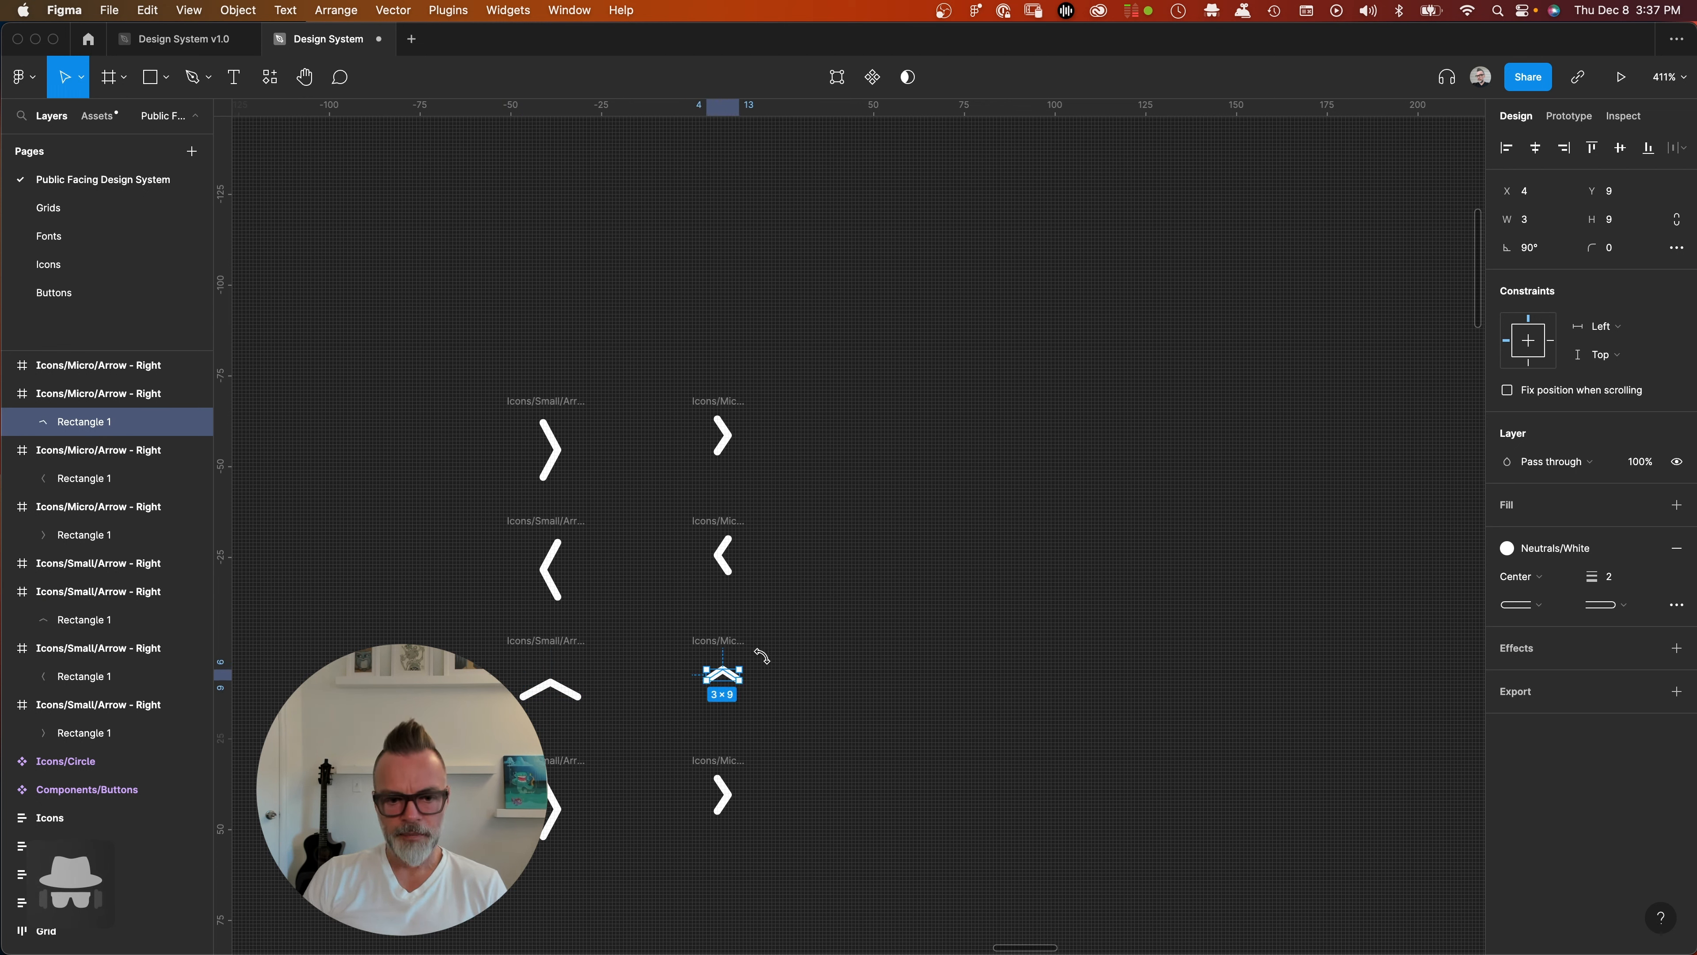
# - Rotate the small and micro chevrons in the fourth row to -90° so they point down
pyautogui.click(560, 813)
pyautogui.moveTo(564, 777); pyautogui.dragTo(586, 828)
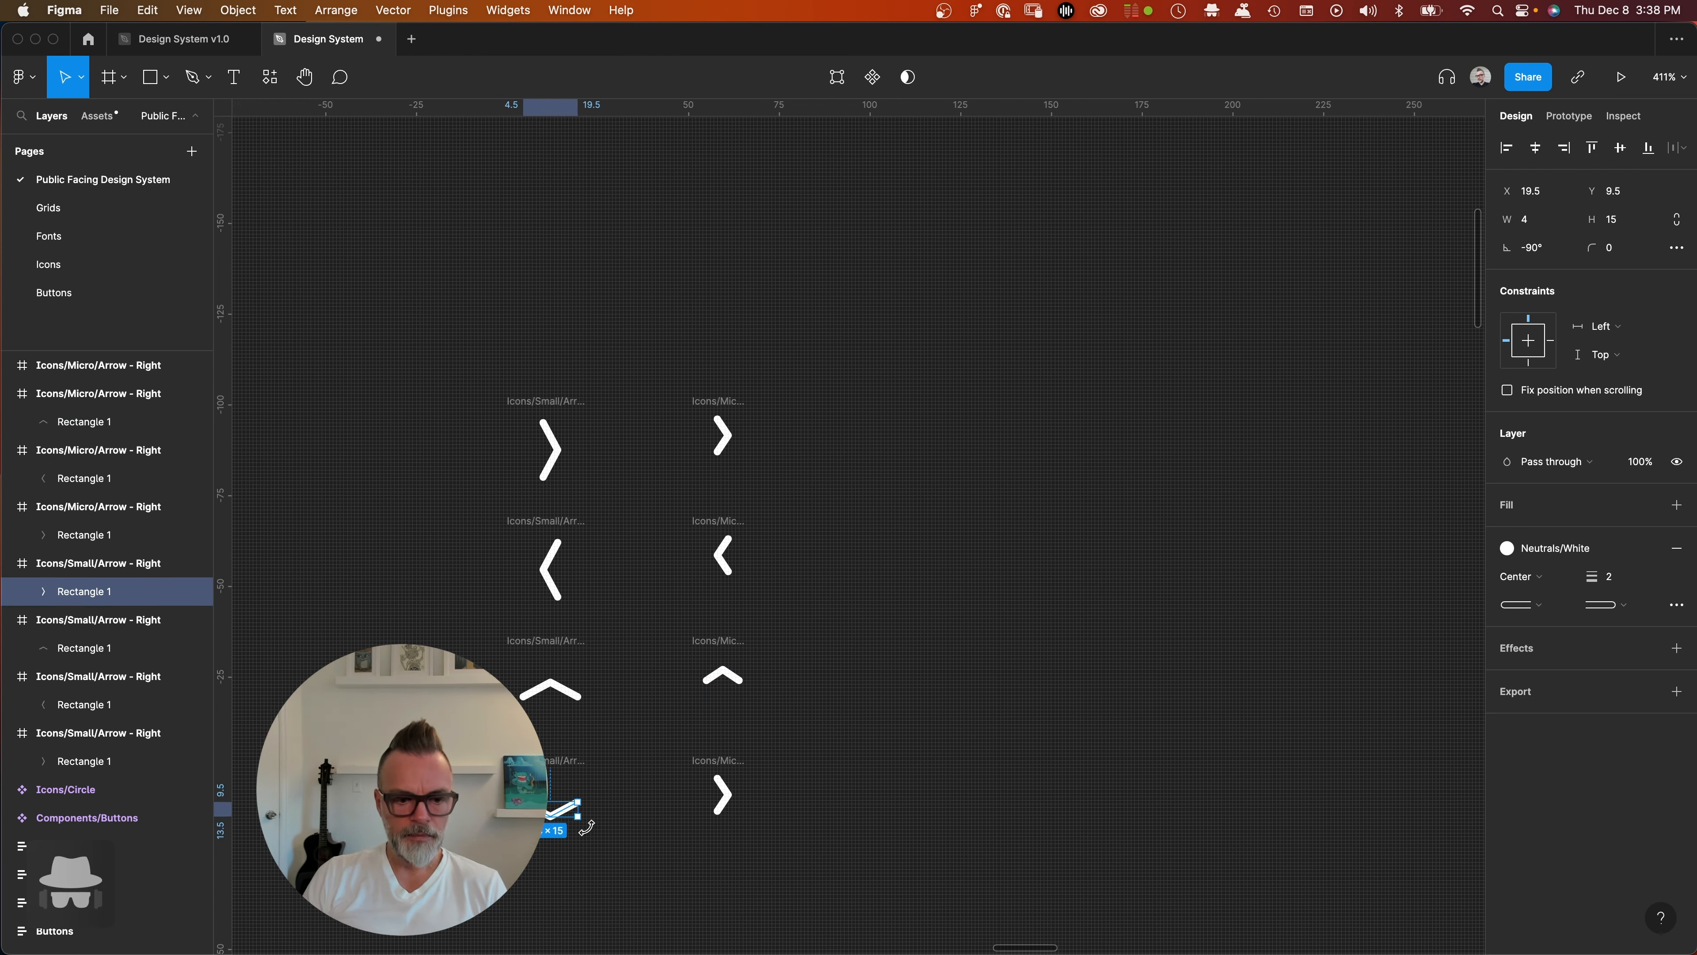
pyautogui.click(726, 793)
pyautogui.moveTo(739, 776); pyautogui.dragTo(741, 803)
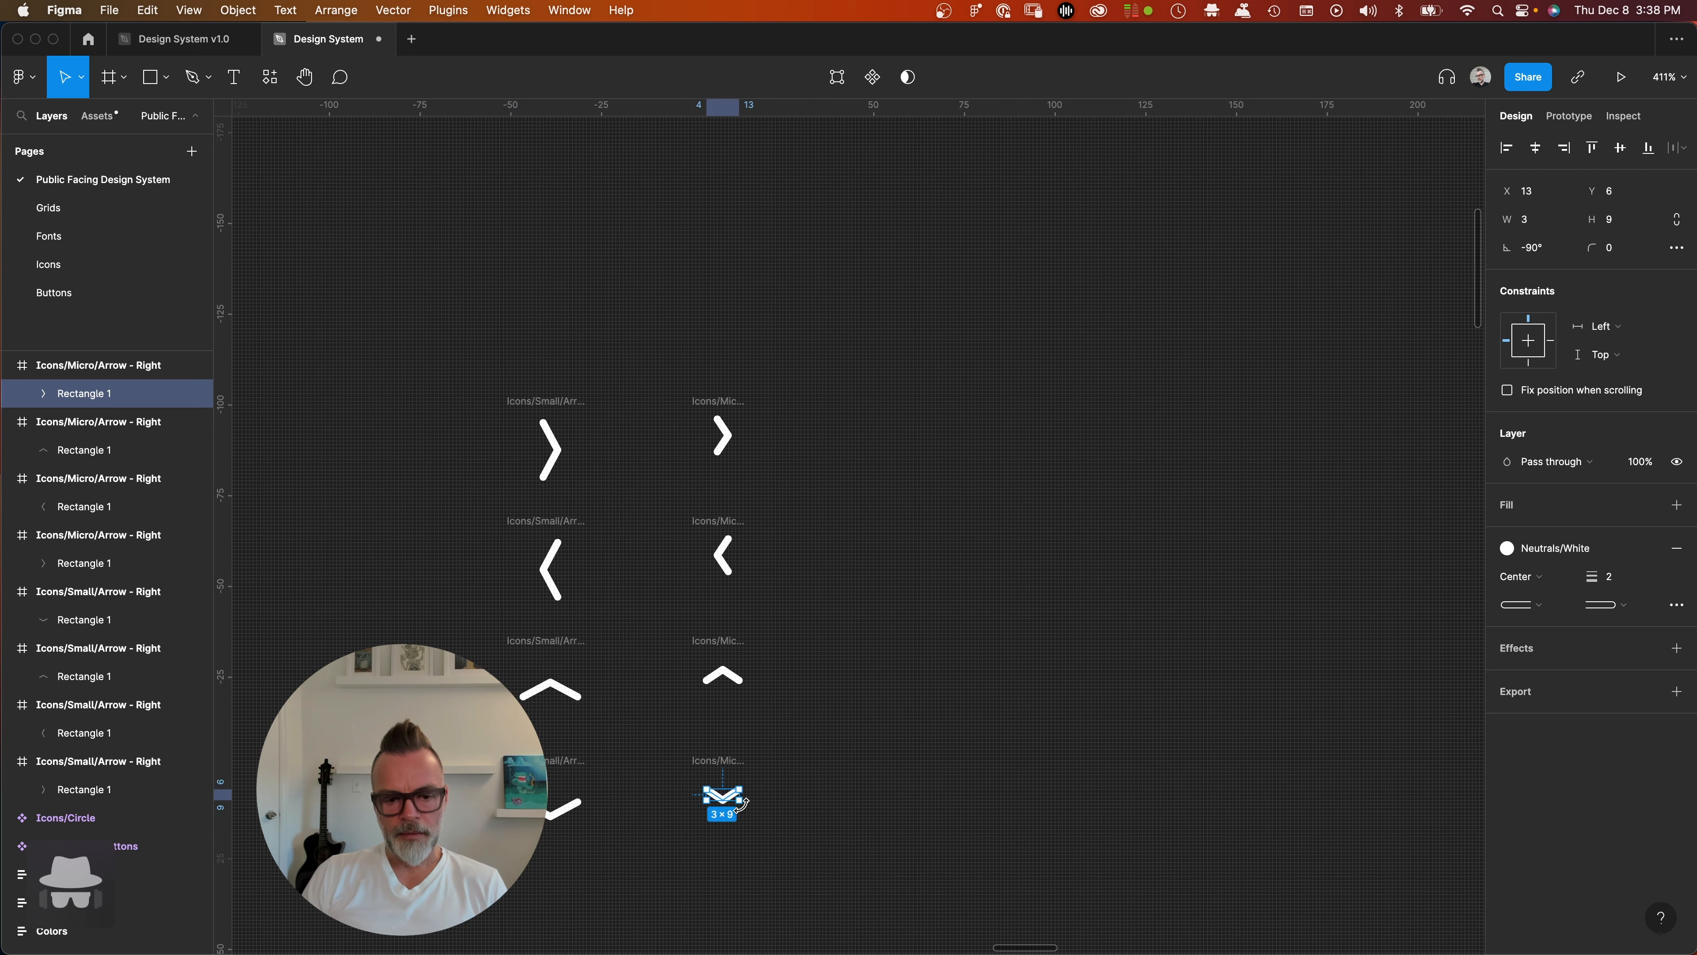
pyautogui.click(899, 735)
# - Rename the second-row frames as Icons/Small/Arrow - Left and Icons/Micro/Arrow - Left
pyautogui.scroll(-2, 576, 576)
pyautogui.hscroll(-2, 576, 576)
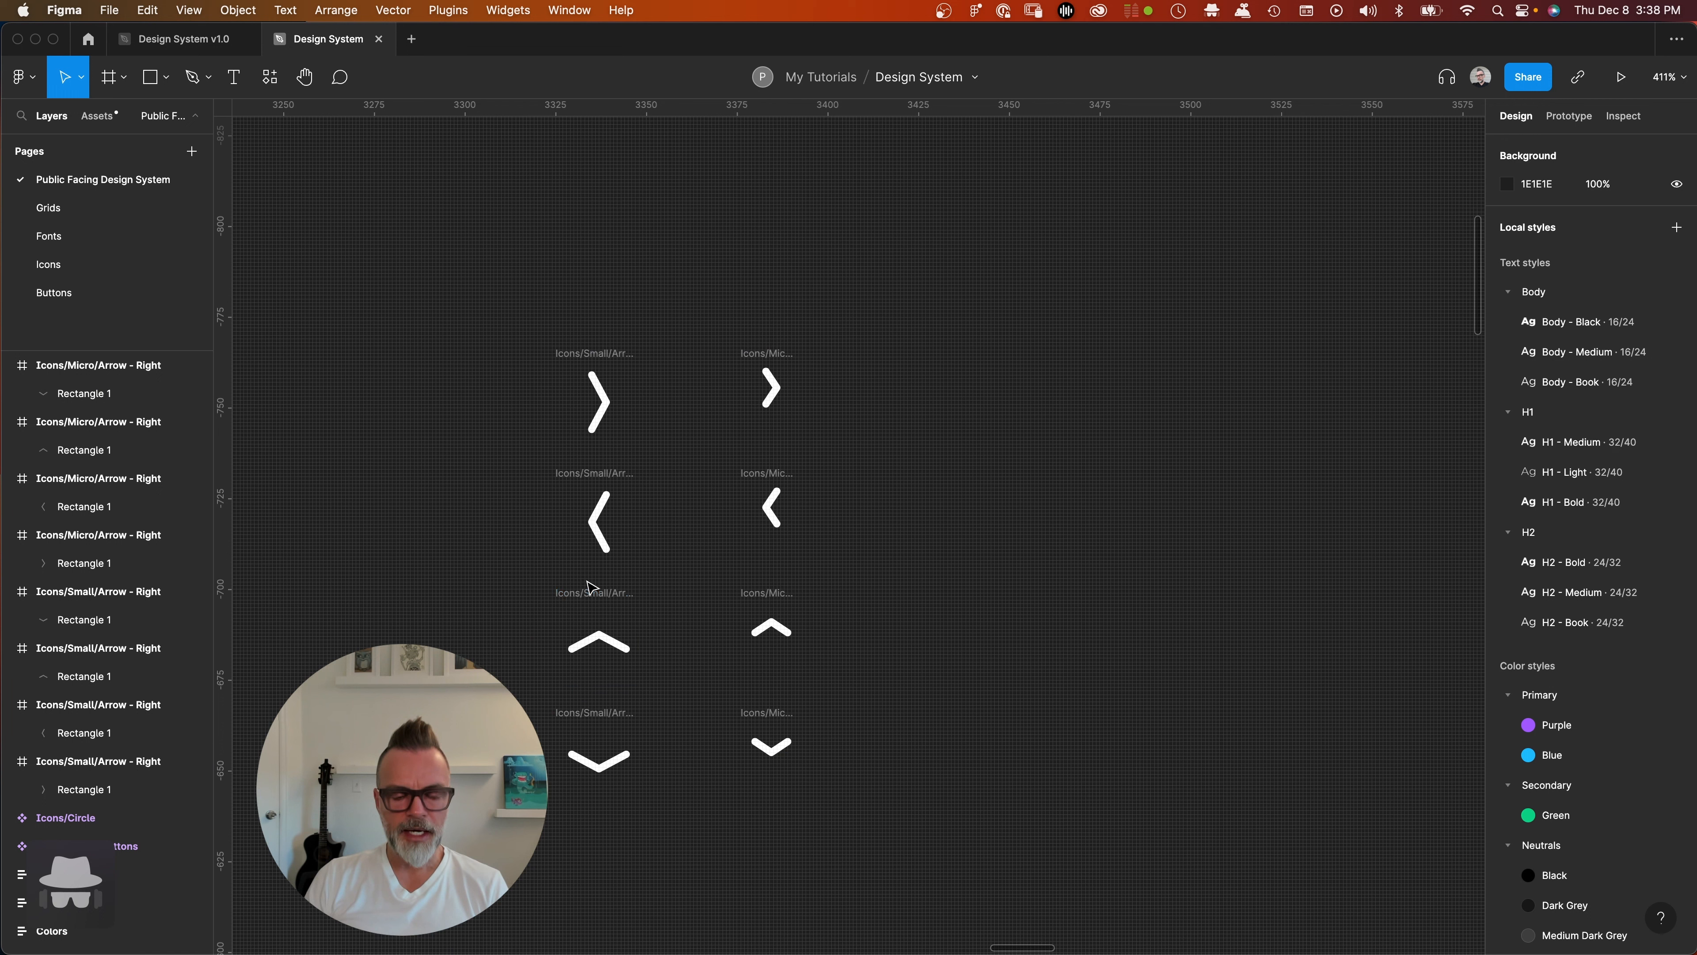
pyautogui.doubleClick(607, 474)
pyautogui.doubleClick(635, 473)
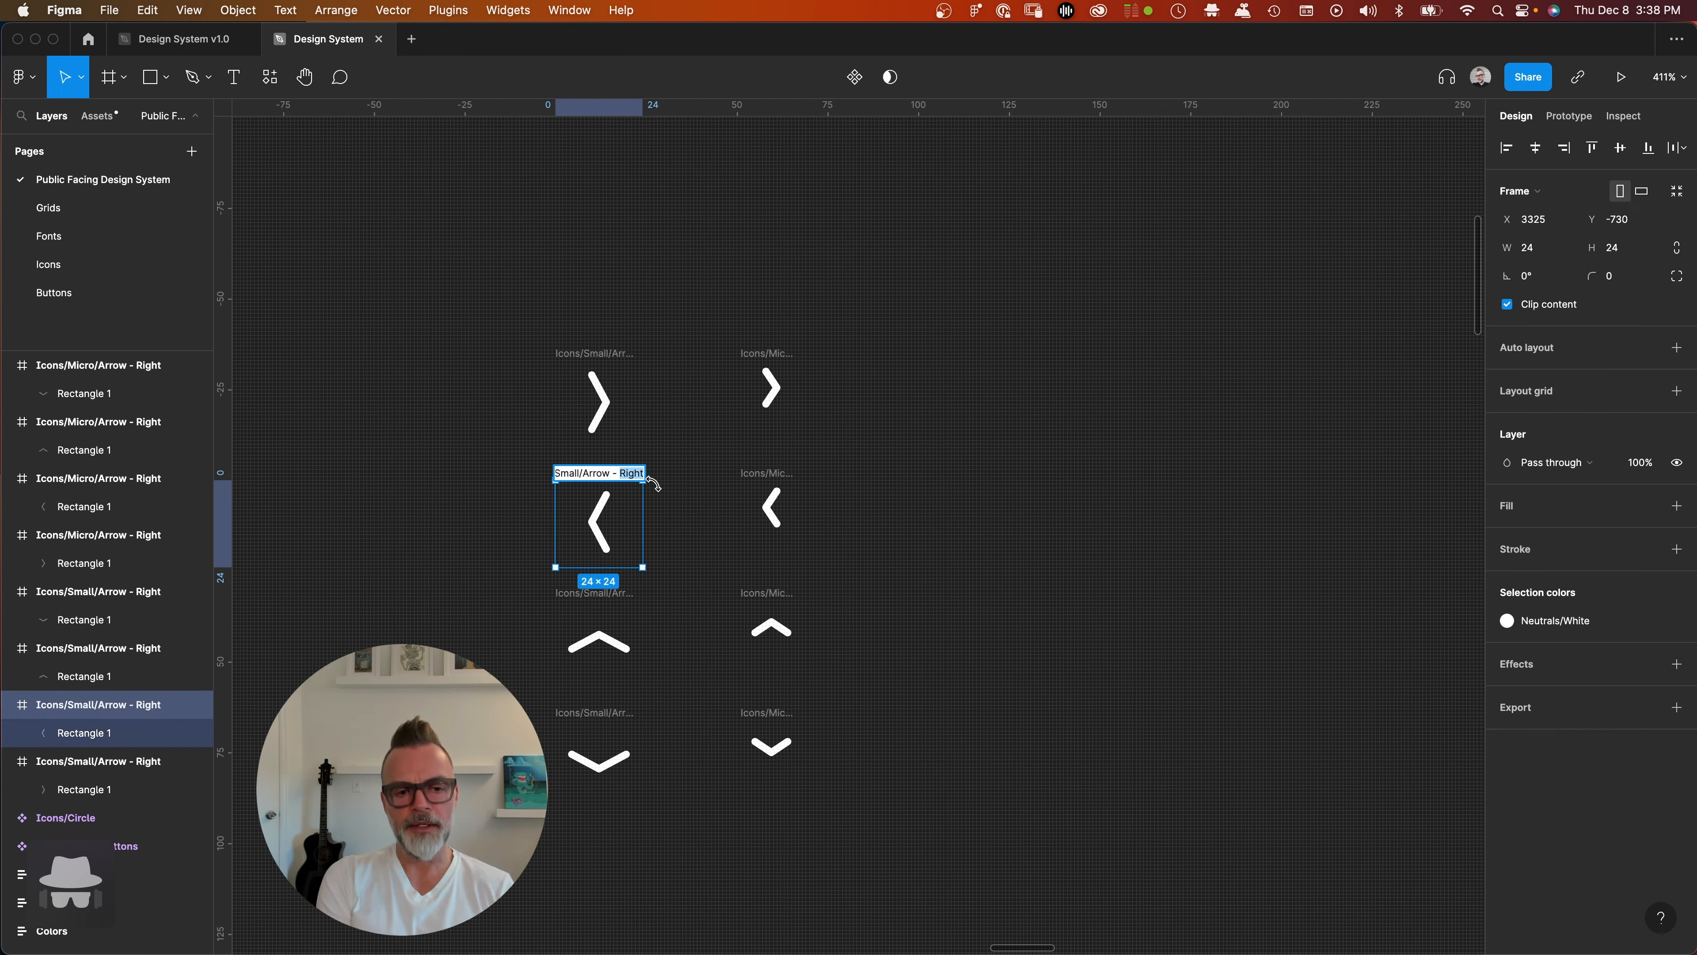
pyautogui.write('Left')
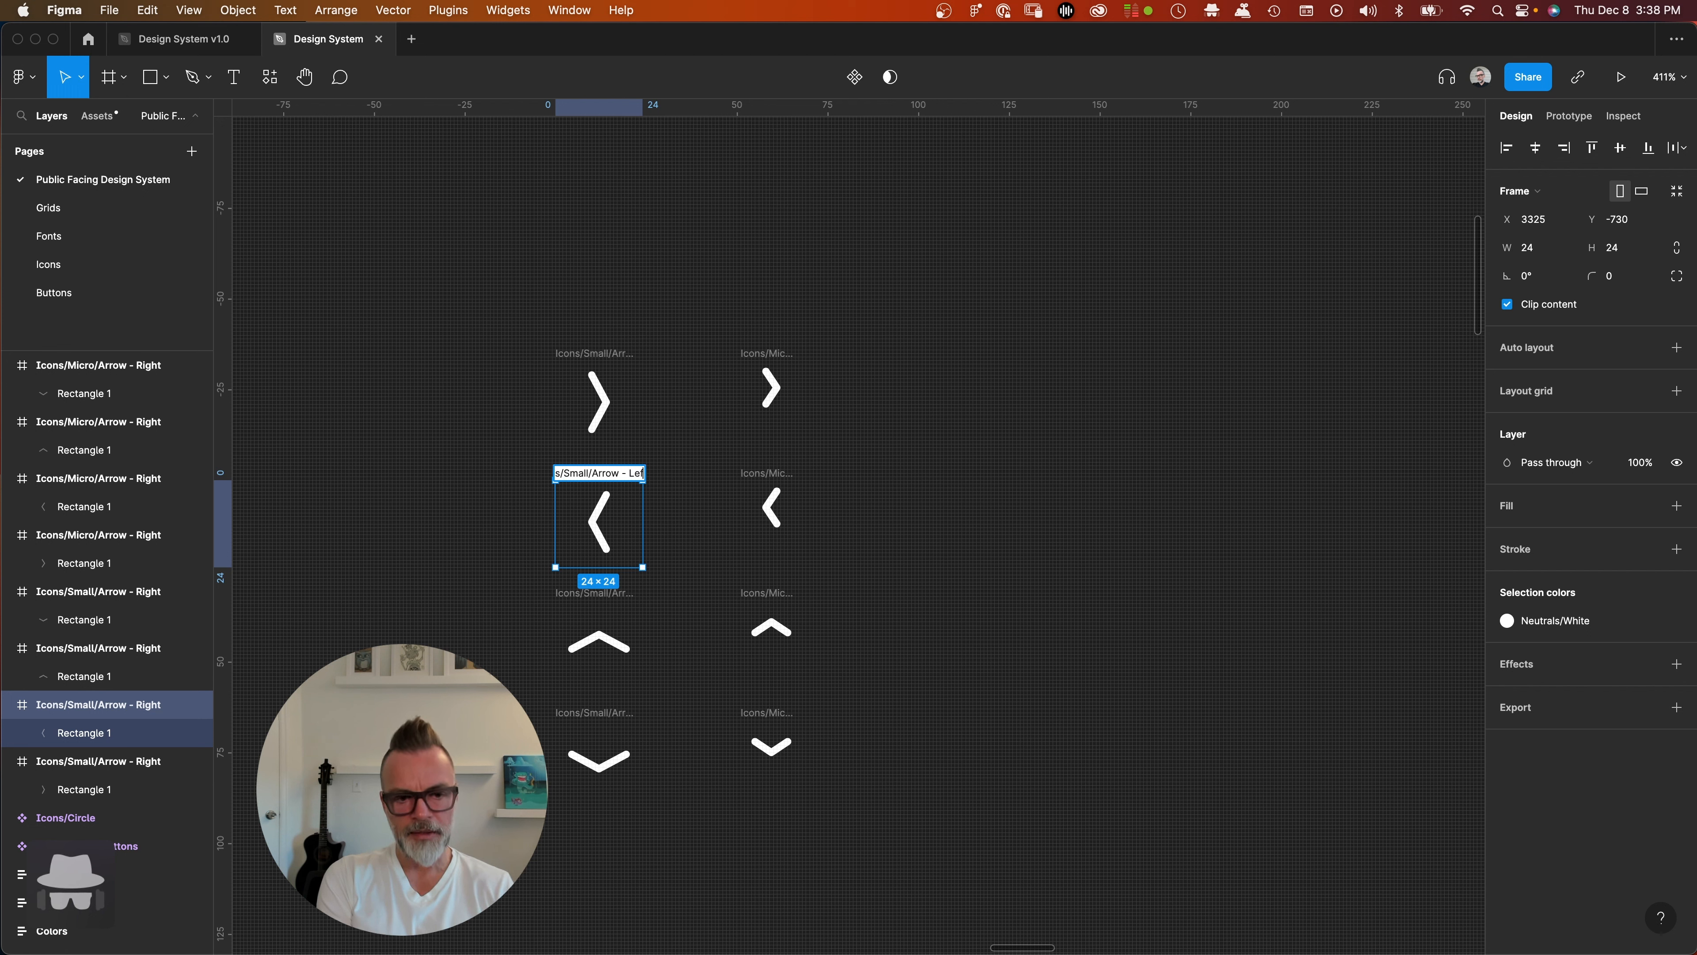
pyautogui.doubleClick(782, 473)
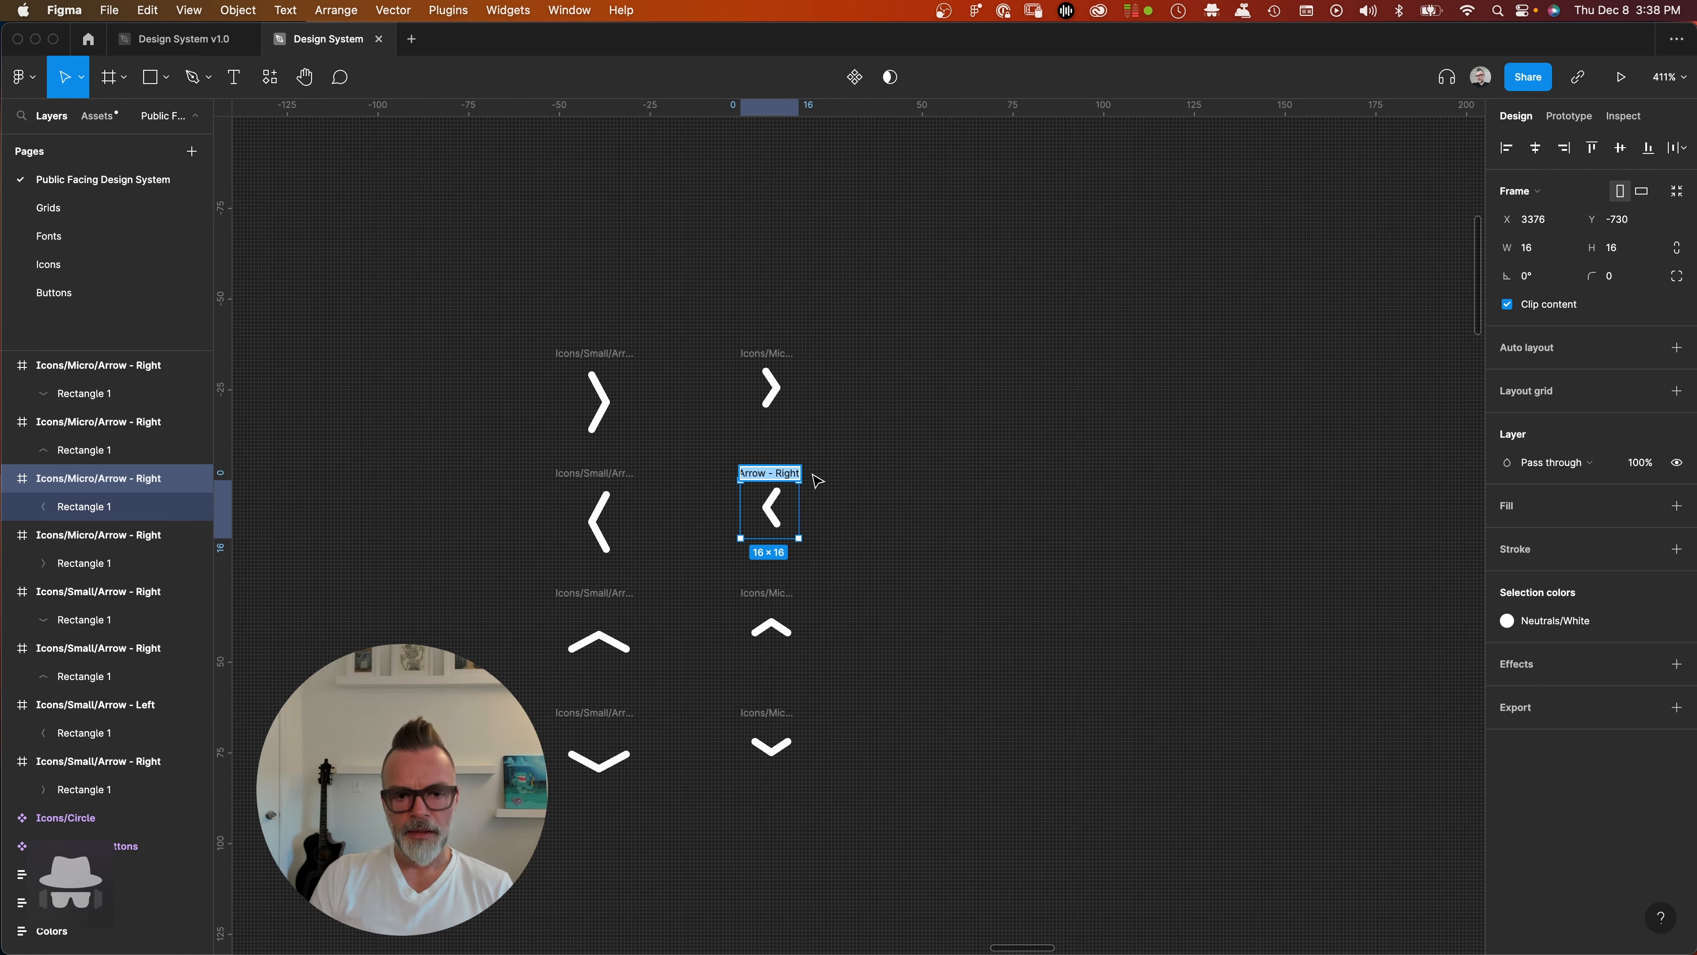
pyautogui.doubleClick(794, 472)
pyautogui.write('L')
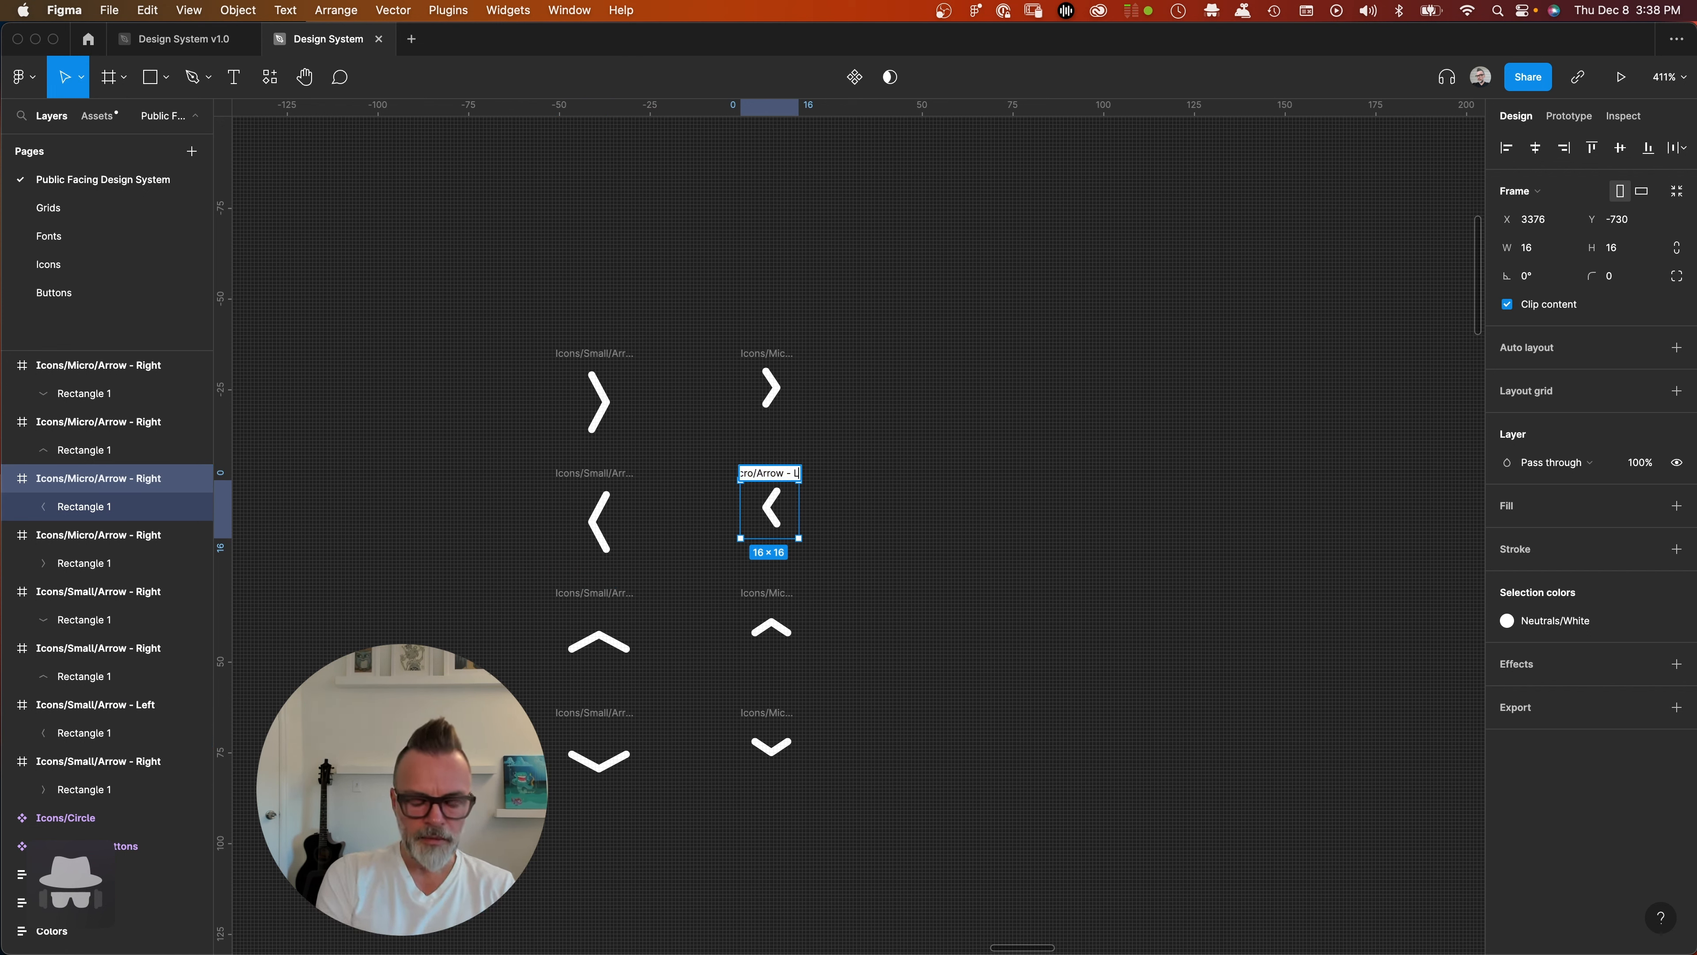
pyautogui.write('eft')
pyautogui.press('Return')
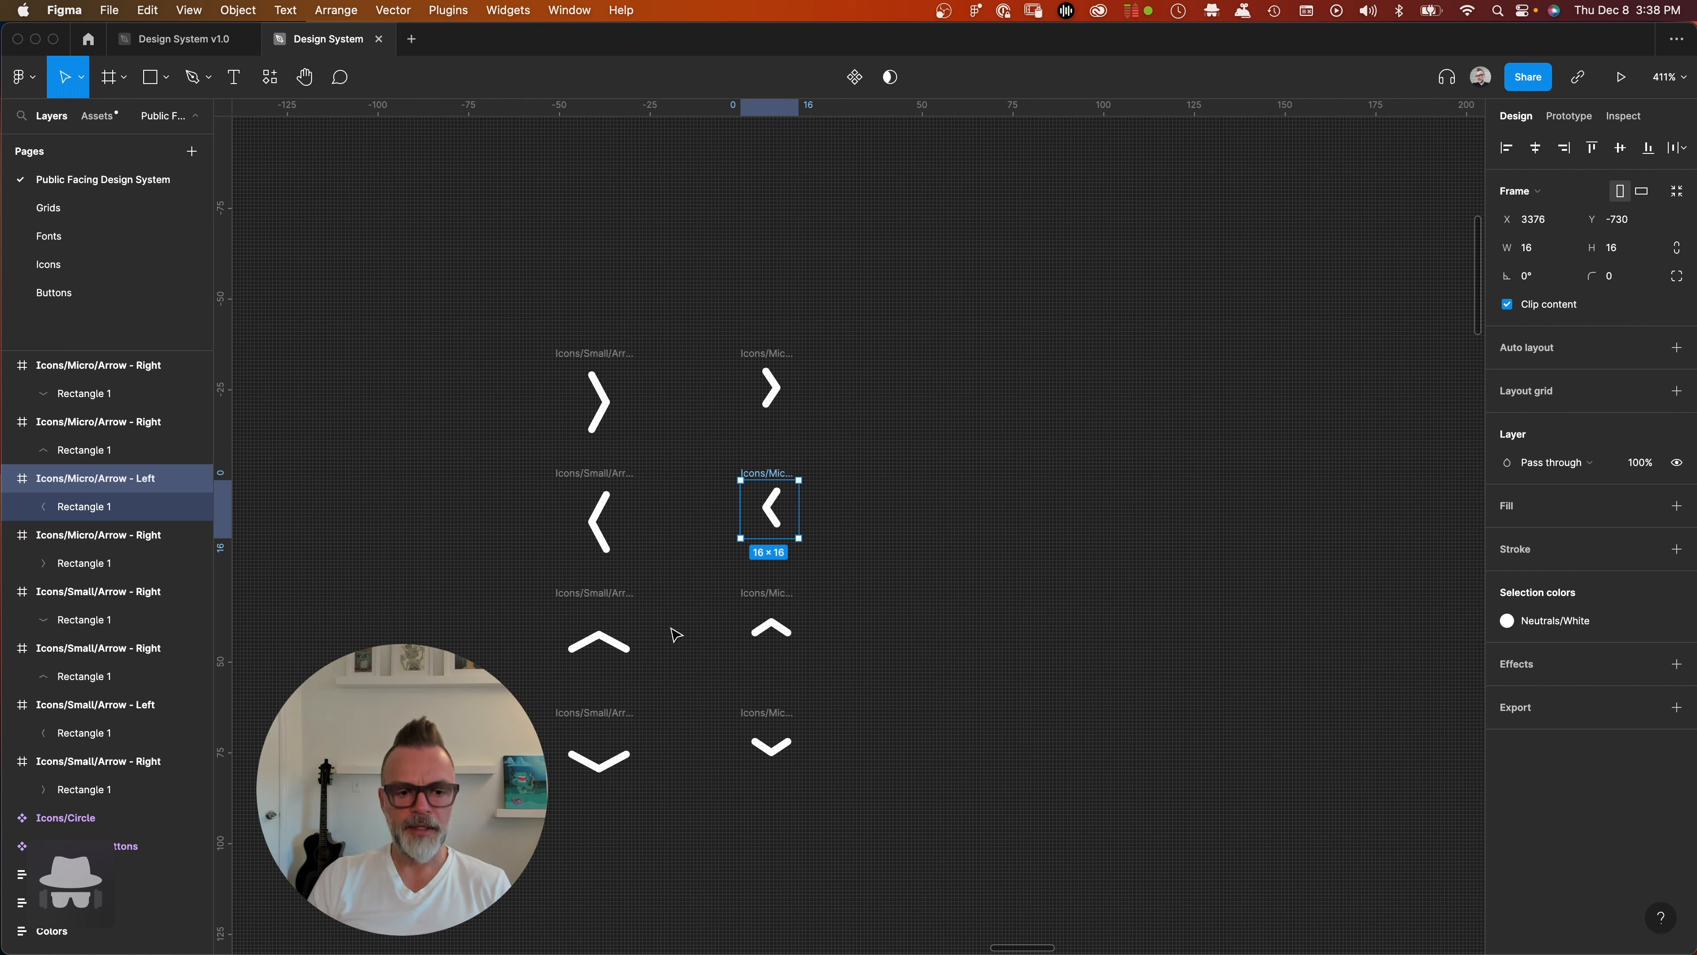
# - Batch rename the two third-row arrow frames, replacing "Right" with "Up" in their names
pyautogui.moveTo(478, 582); pyautogui.dragTo(843, 675)
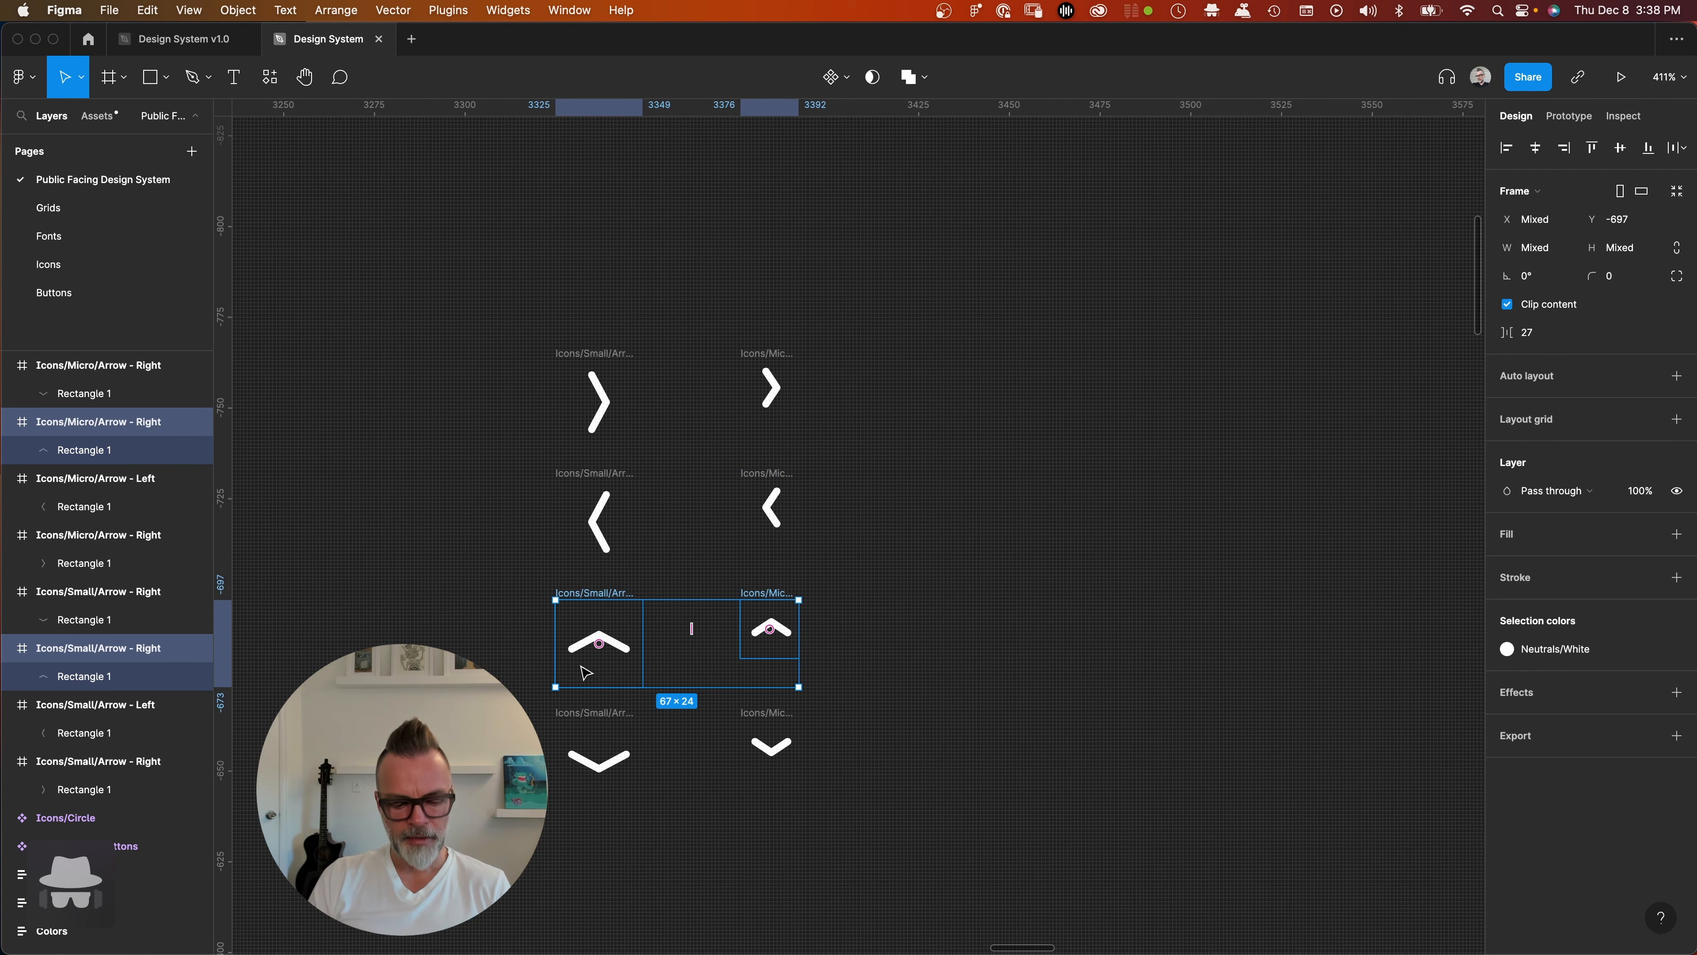
pyautogui.press('super+r')
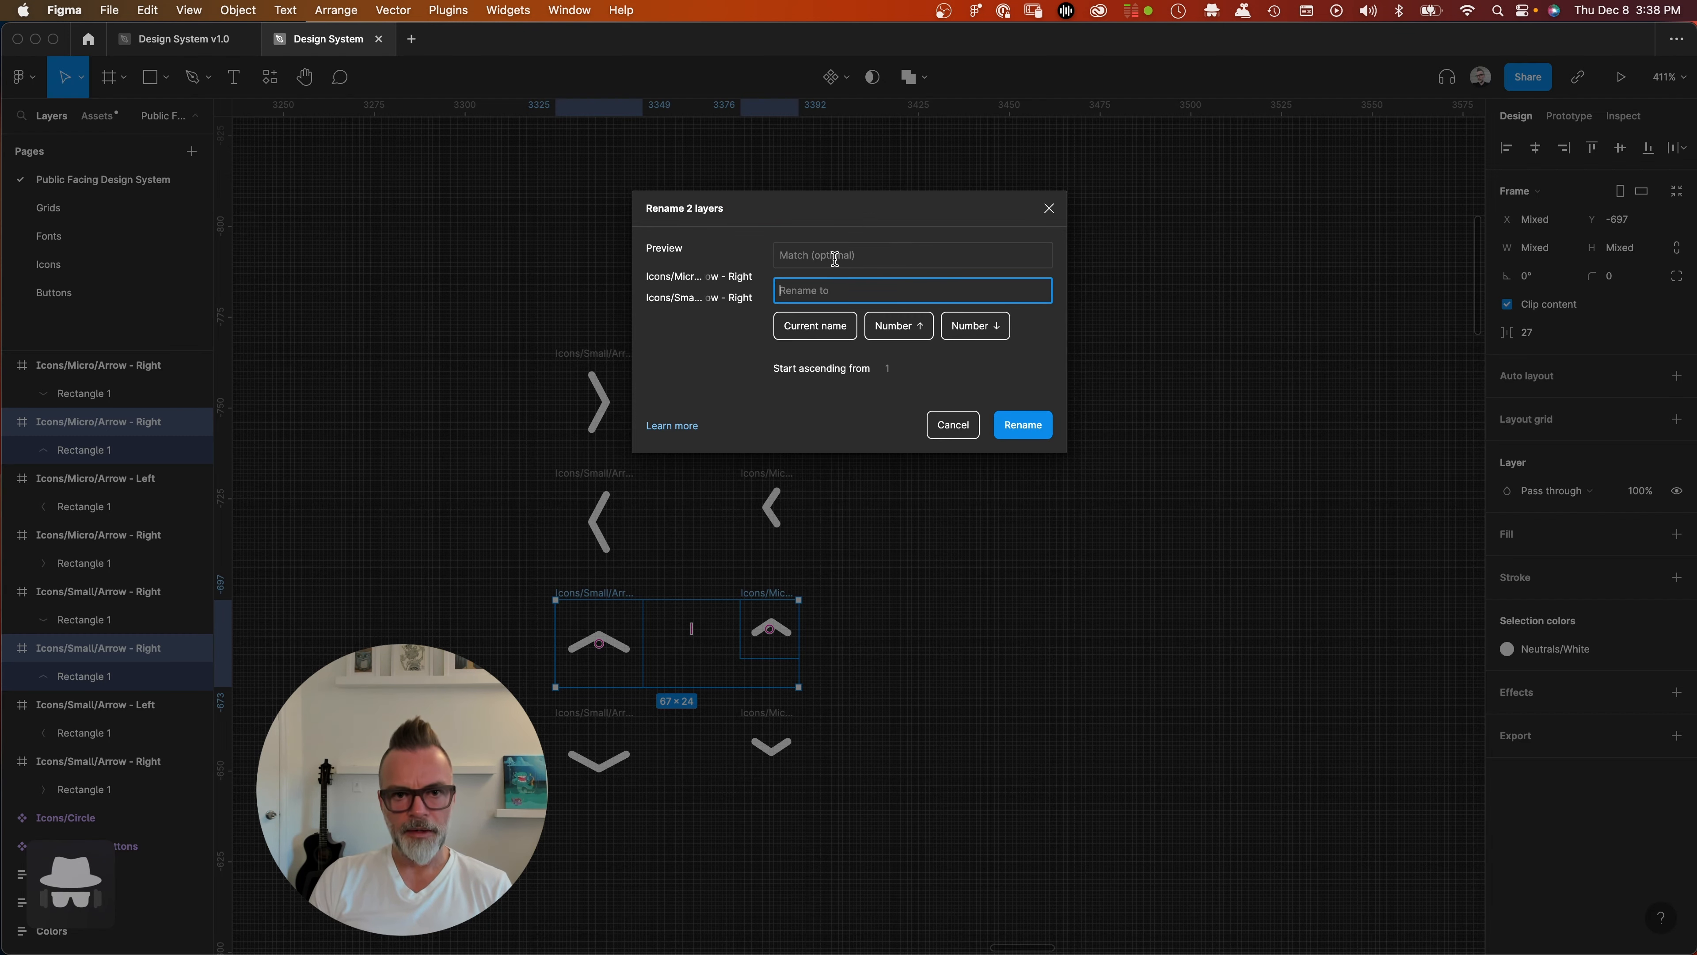
pyautogui.click(820, 260)
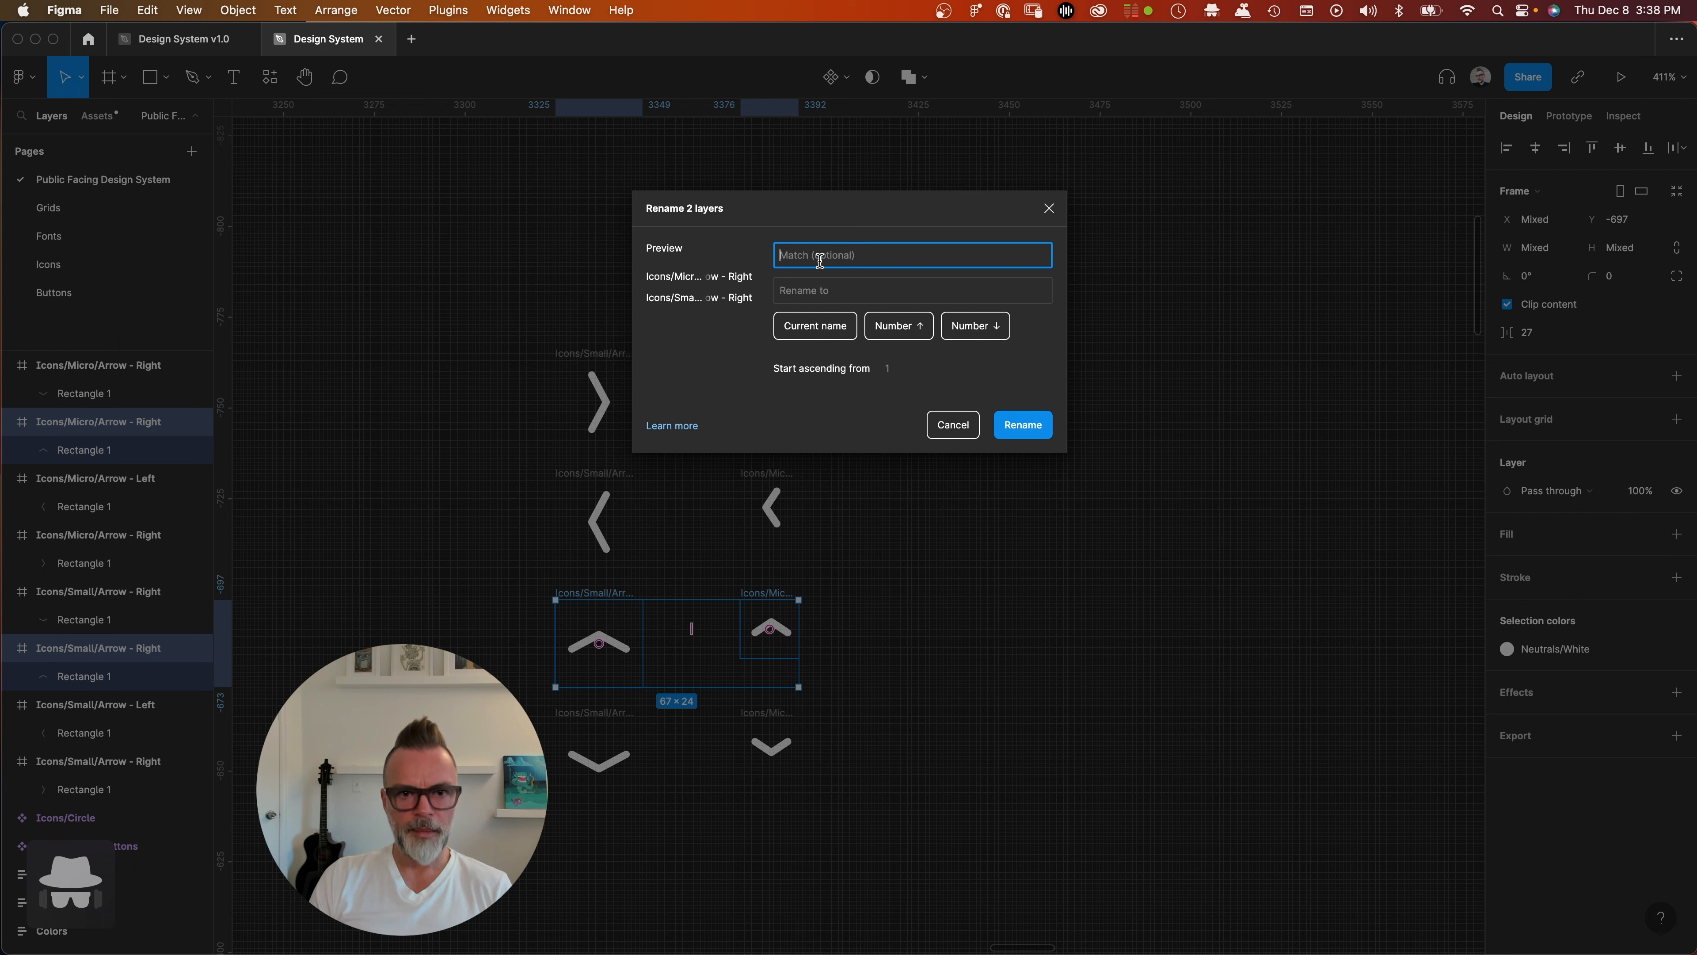
pyautogui.write('Right')
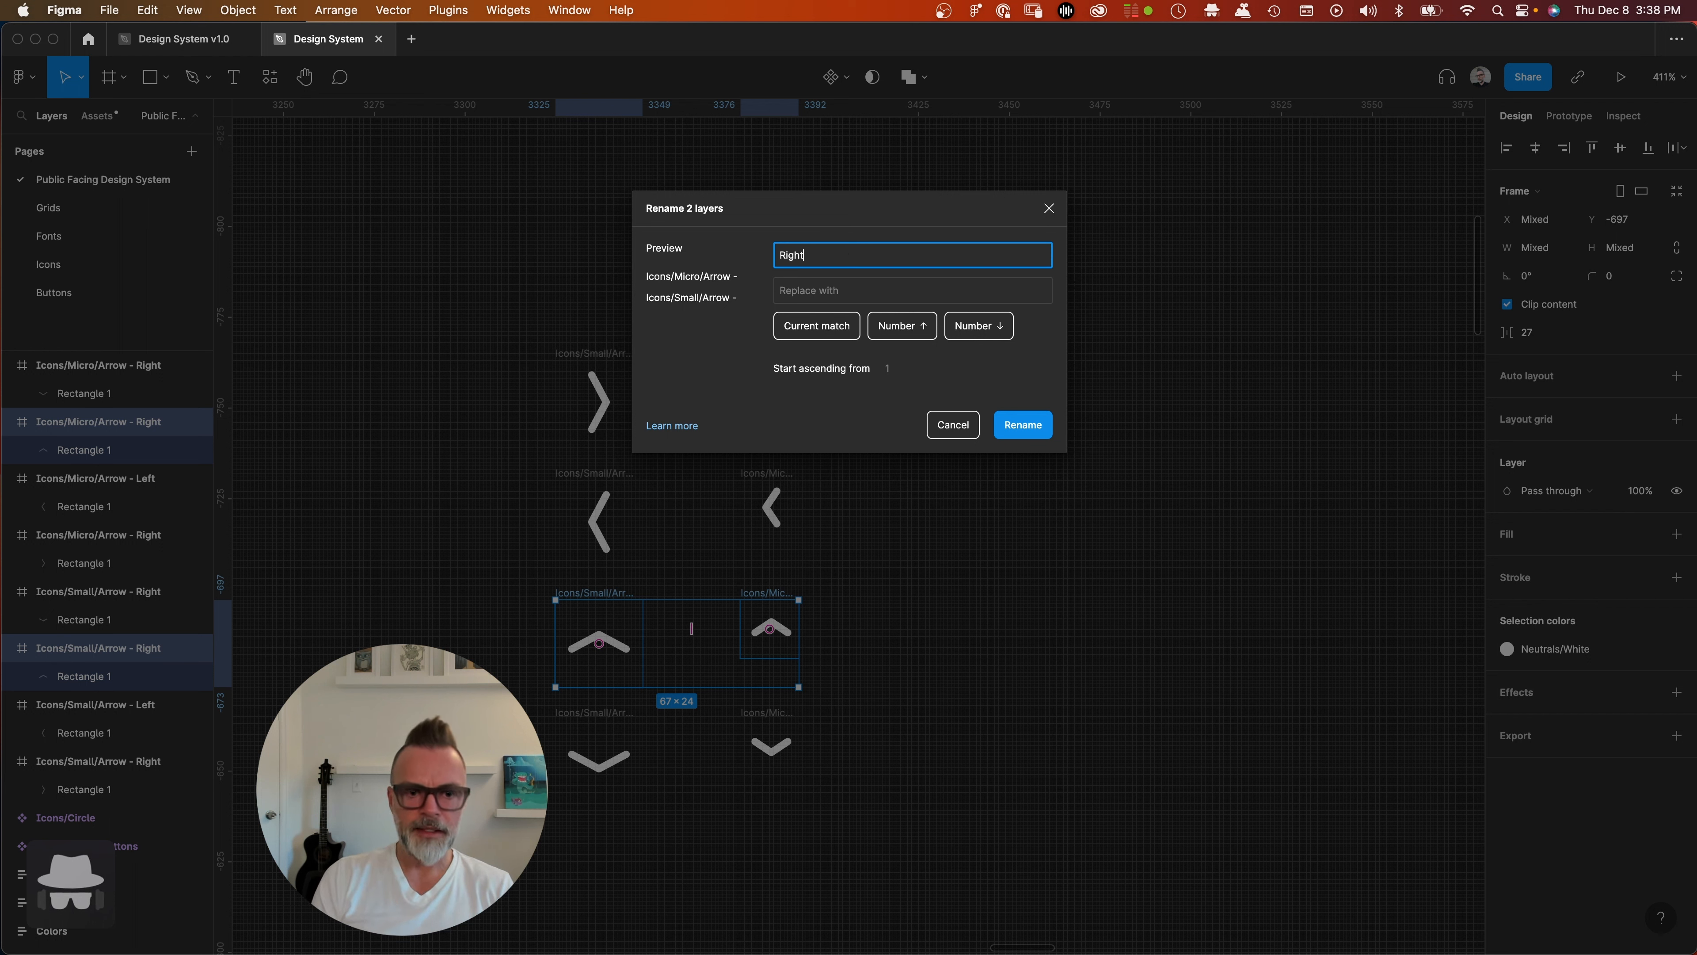
pyautogui.click(815, 288)
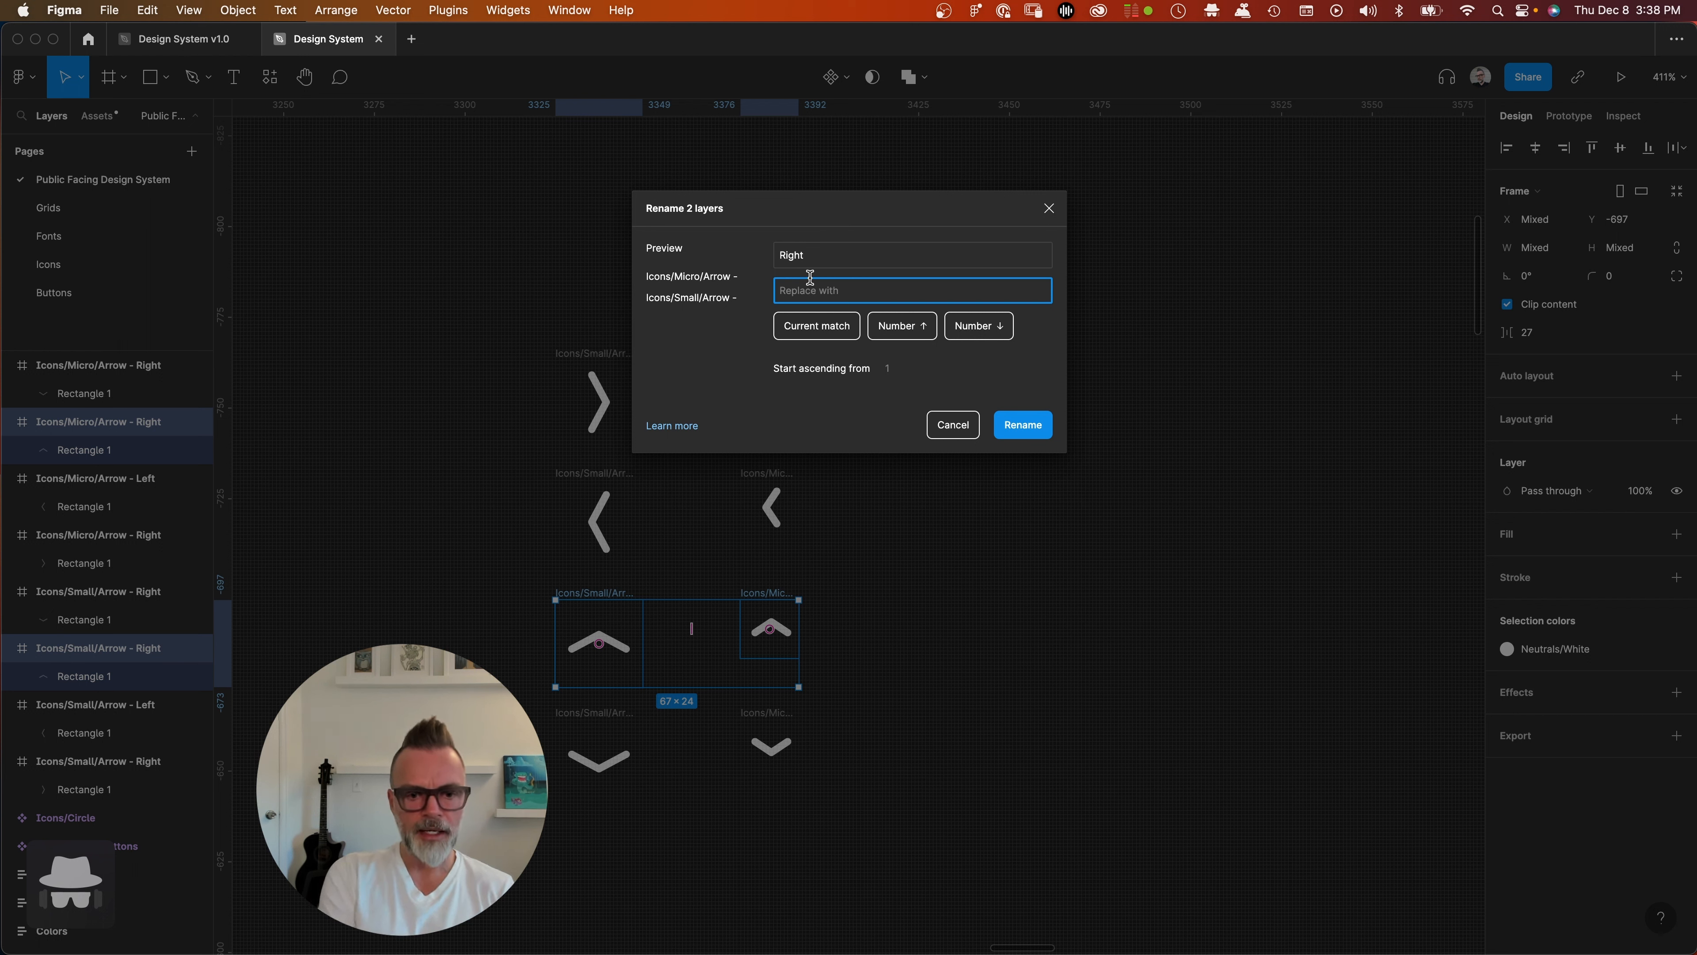
pyautogui.write('Up')
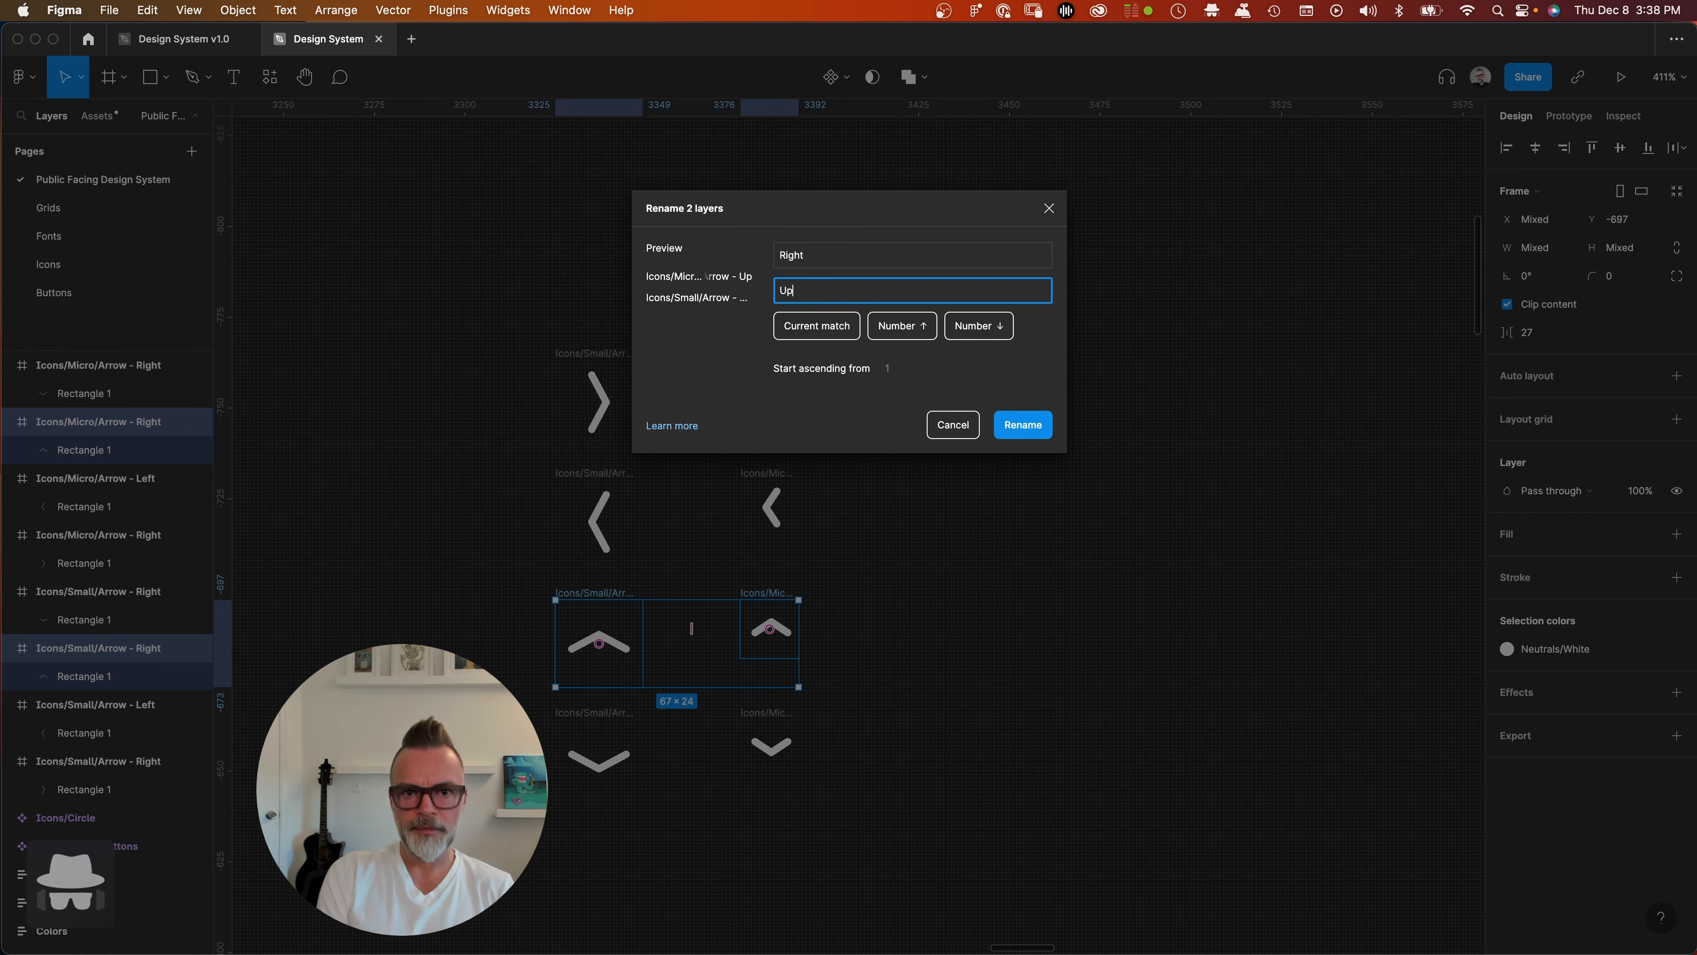
pyautogui.click(1043, 423)
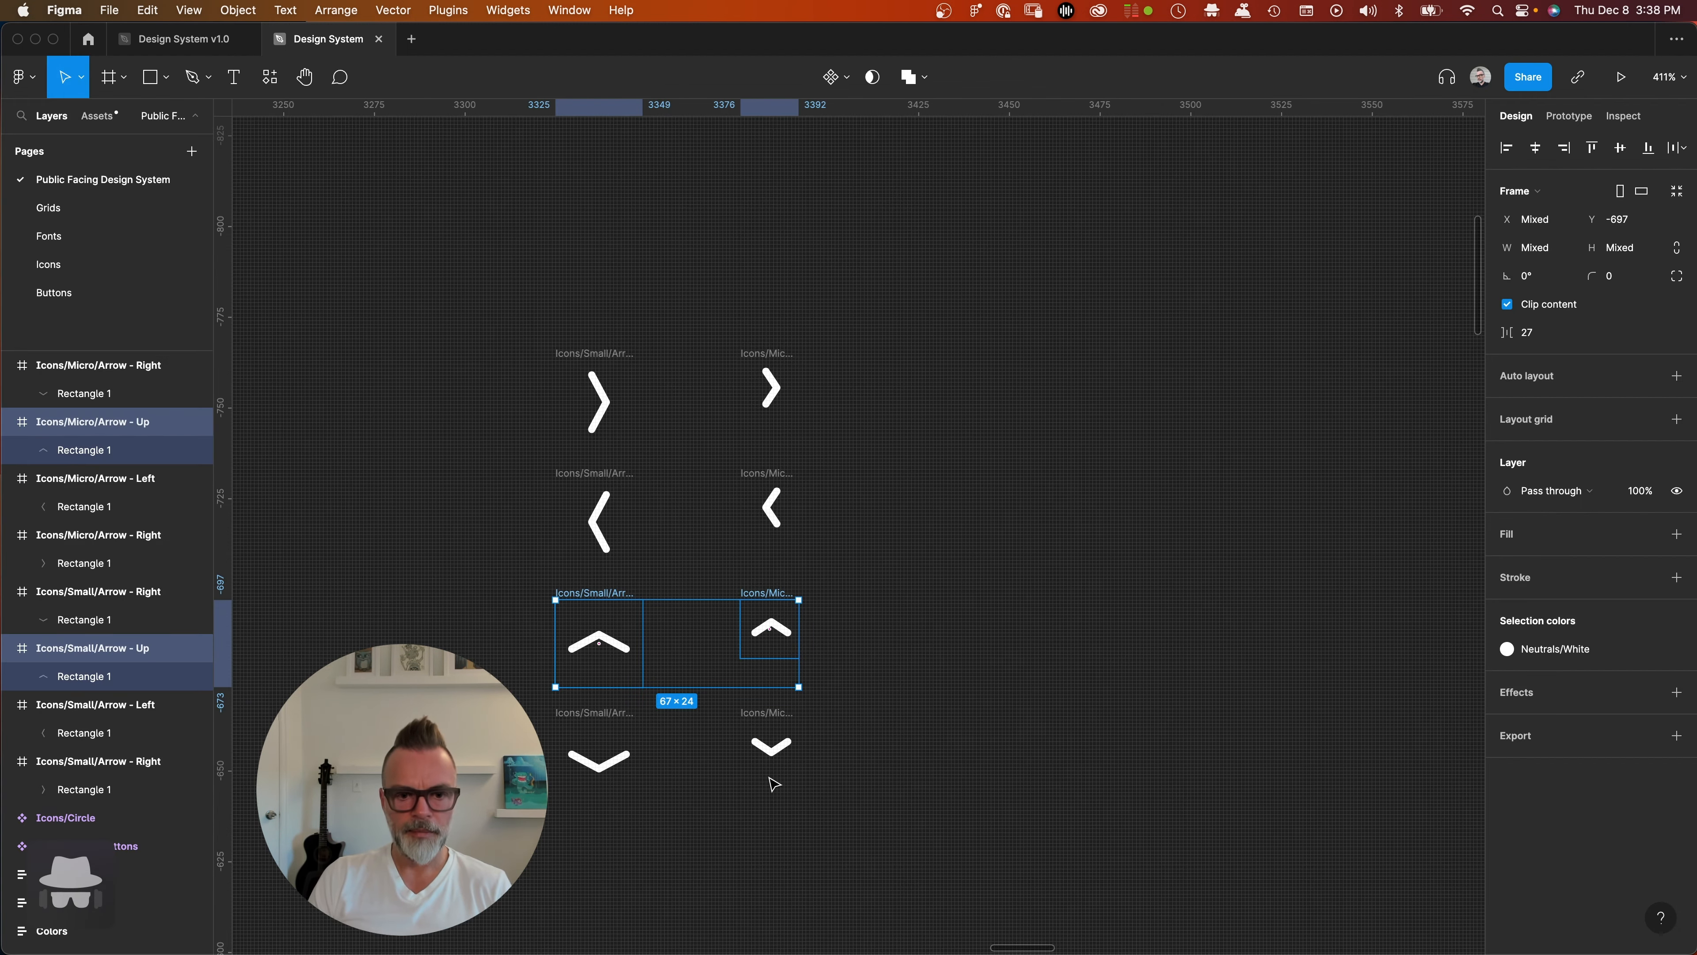
# - Batch rename the two fourth-row arrow frames, replacing "Right" with "Down" in their names
pyautogui.moveTo(874, 805); pyautogui.dragTo(558, 720)
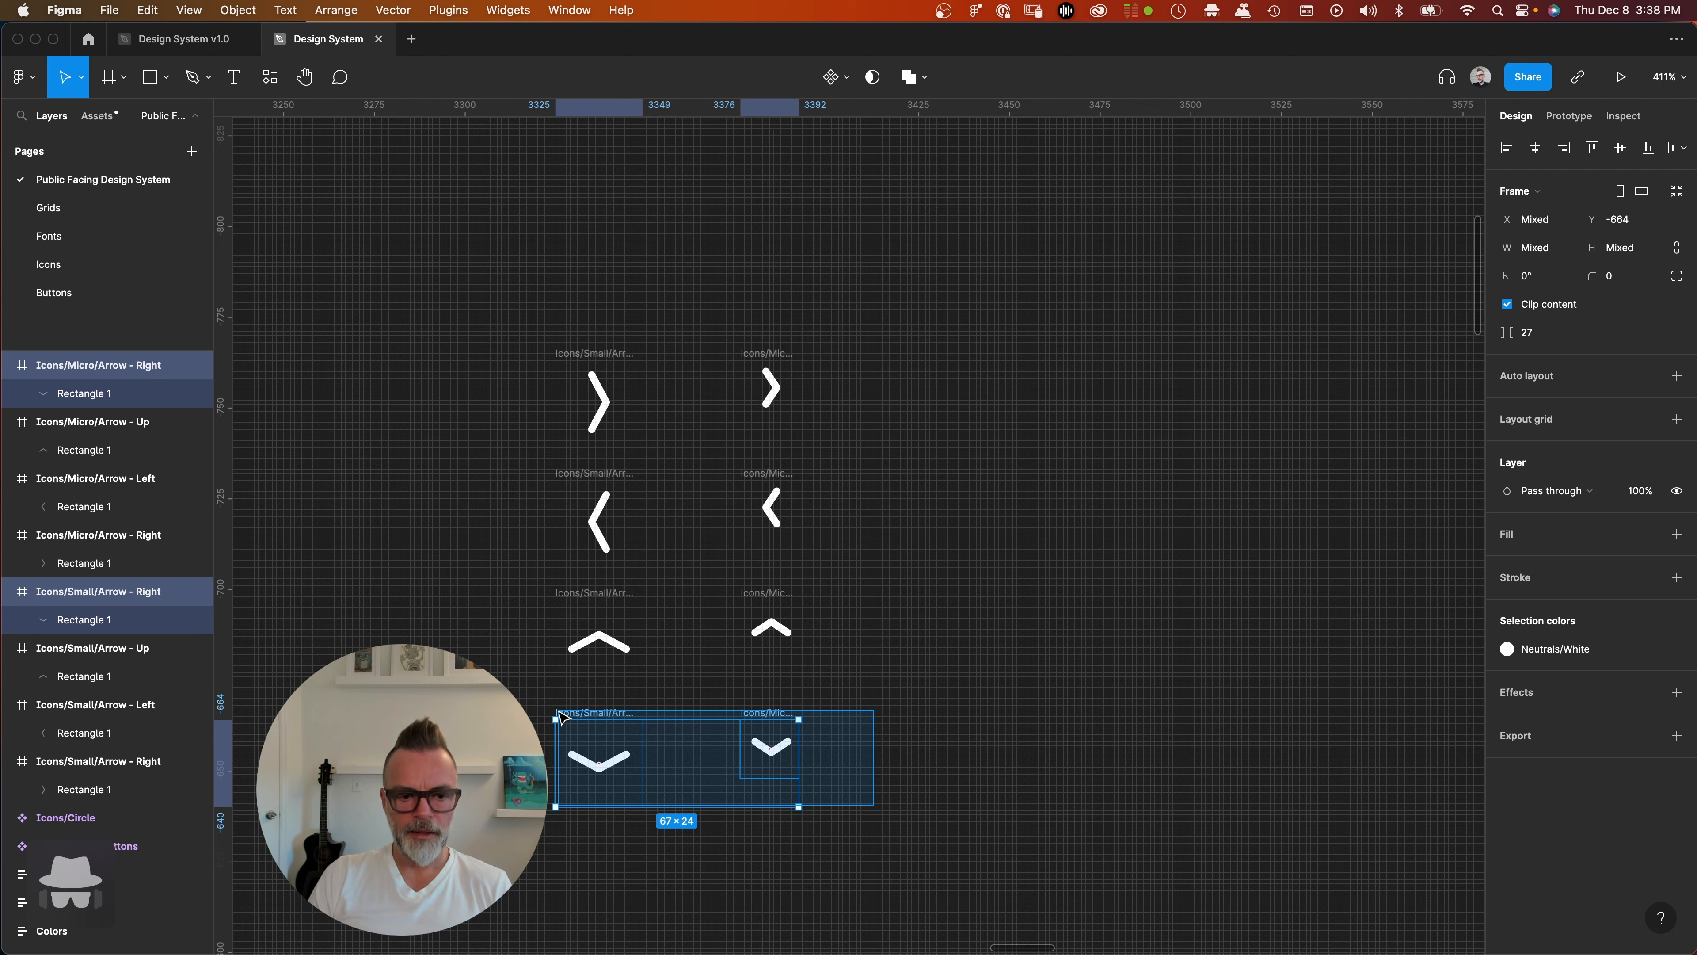
pyautogui.press('super+r')
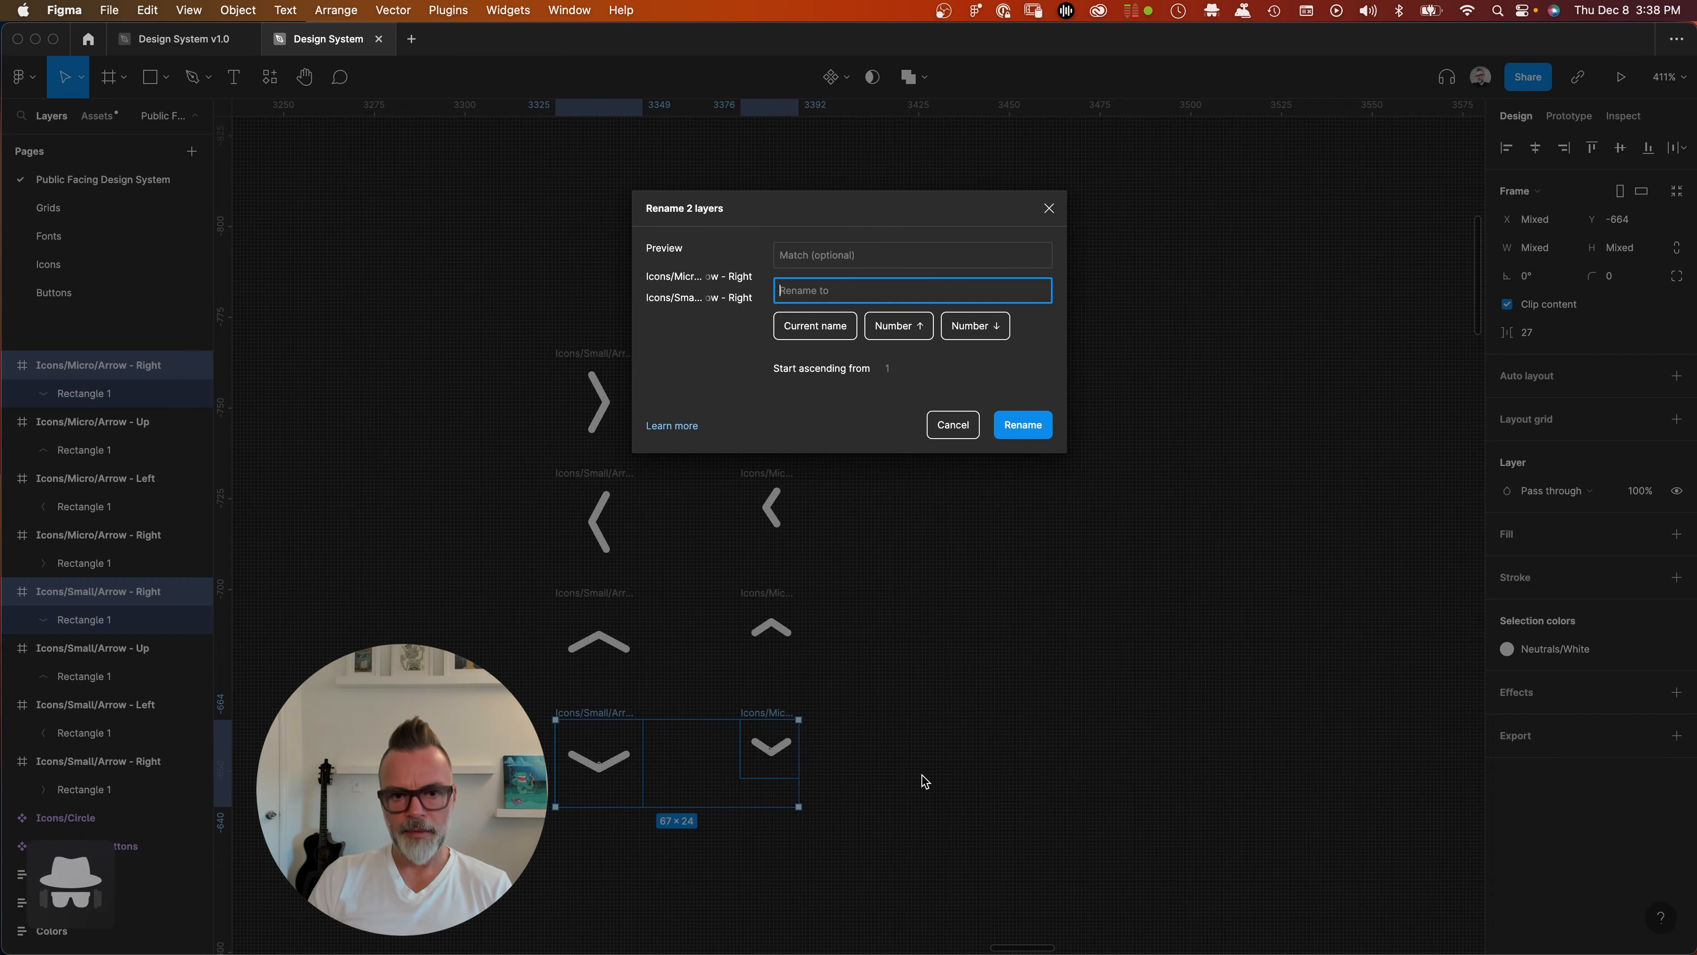
pyautogui.click(825, 254)
pyautogui.write('Right')
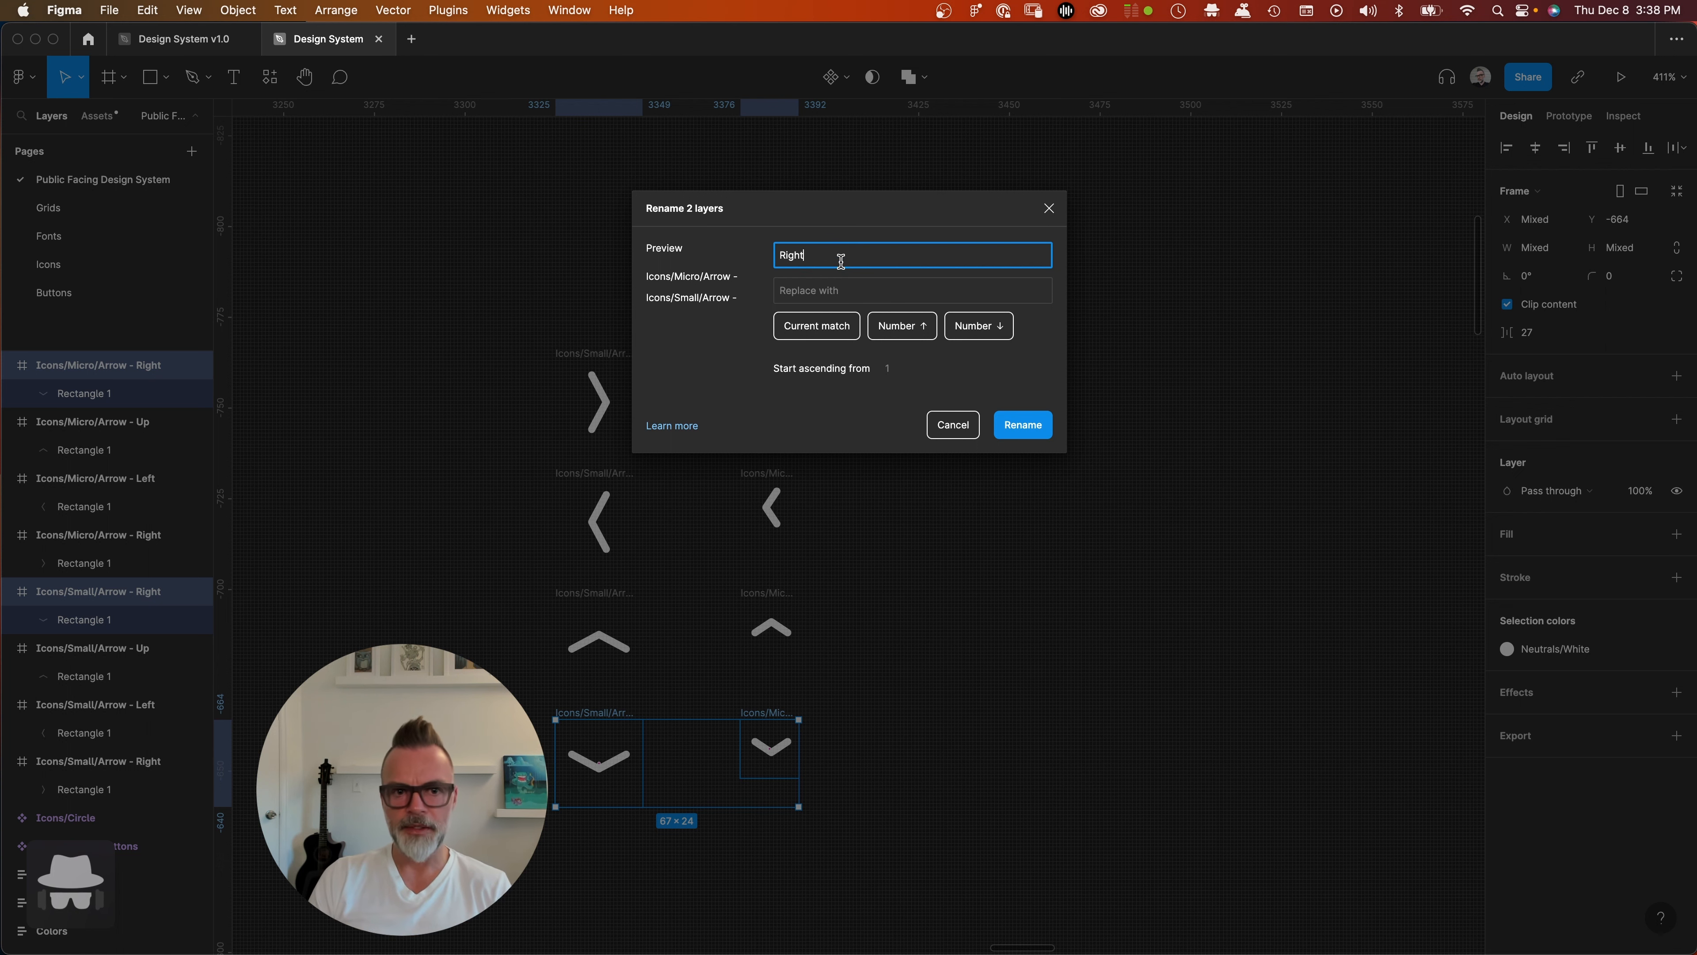
pyautogui.click(825, 287)
pyautogui.write('Down')
pyautogui.click(1023, 424)
pyautogui.click(989, 537)
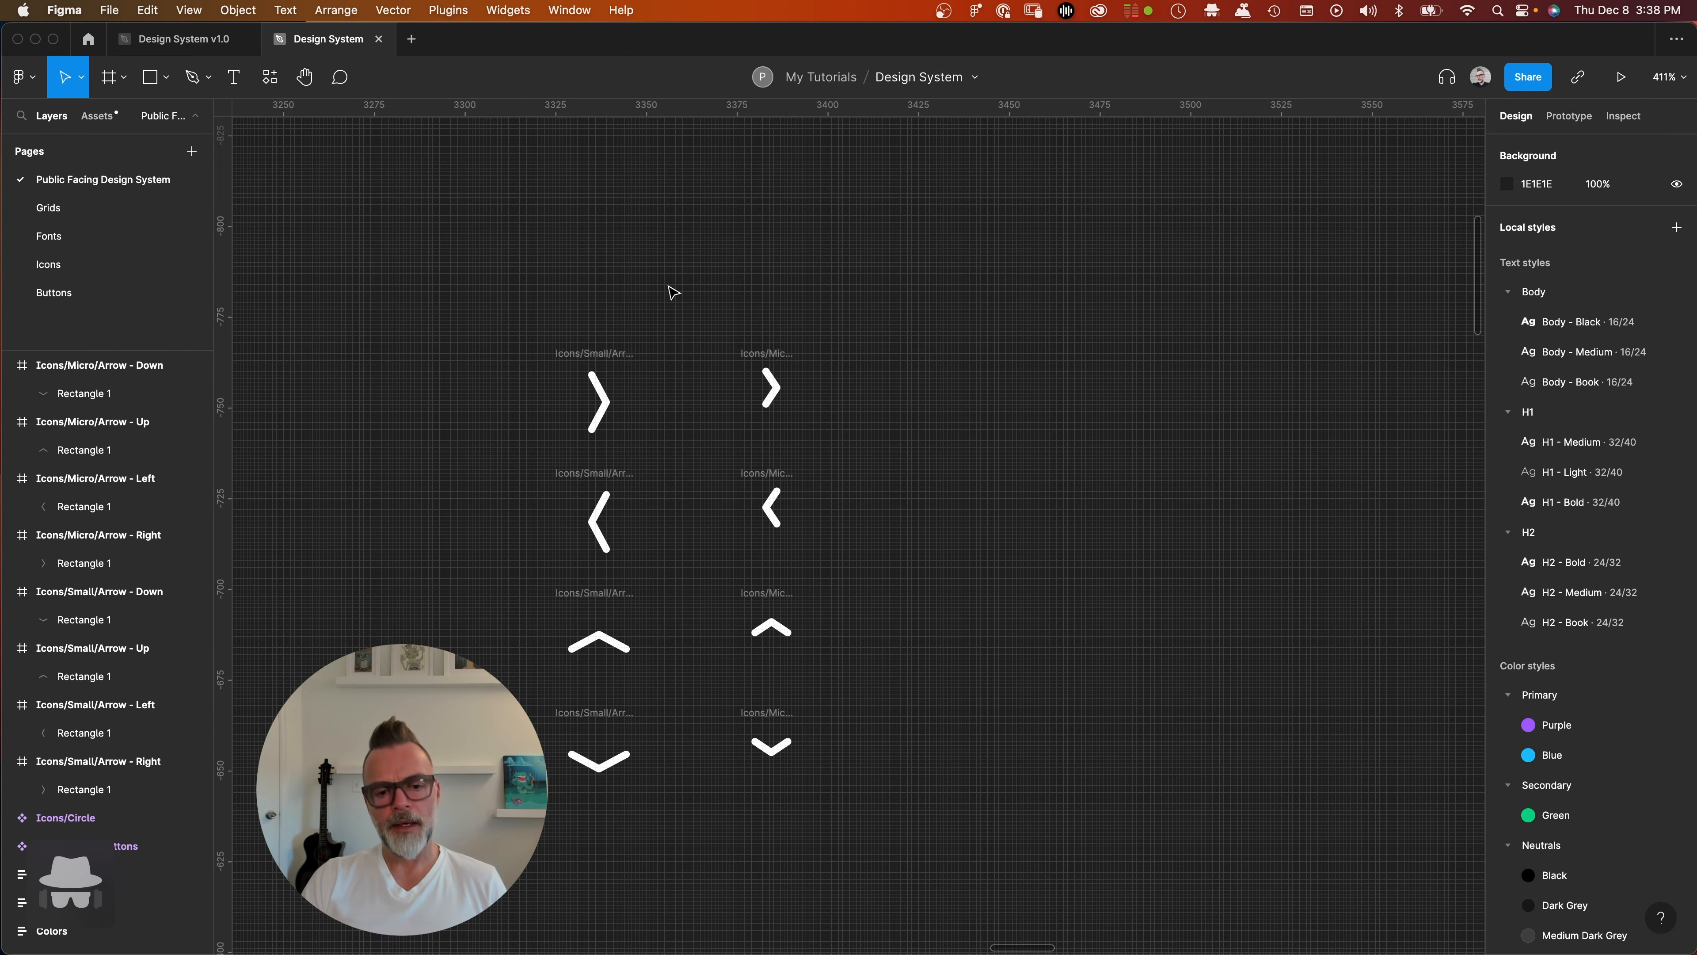
pyautogui.scroll(-3, 648, 402)
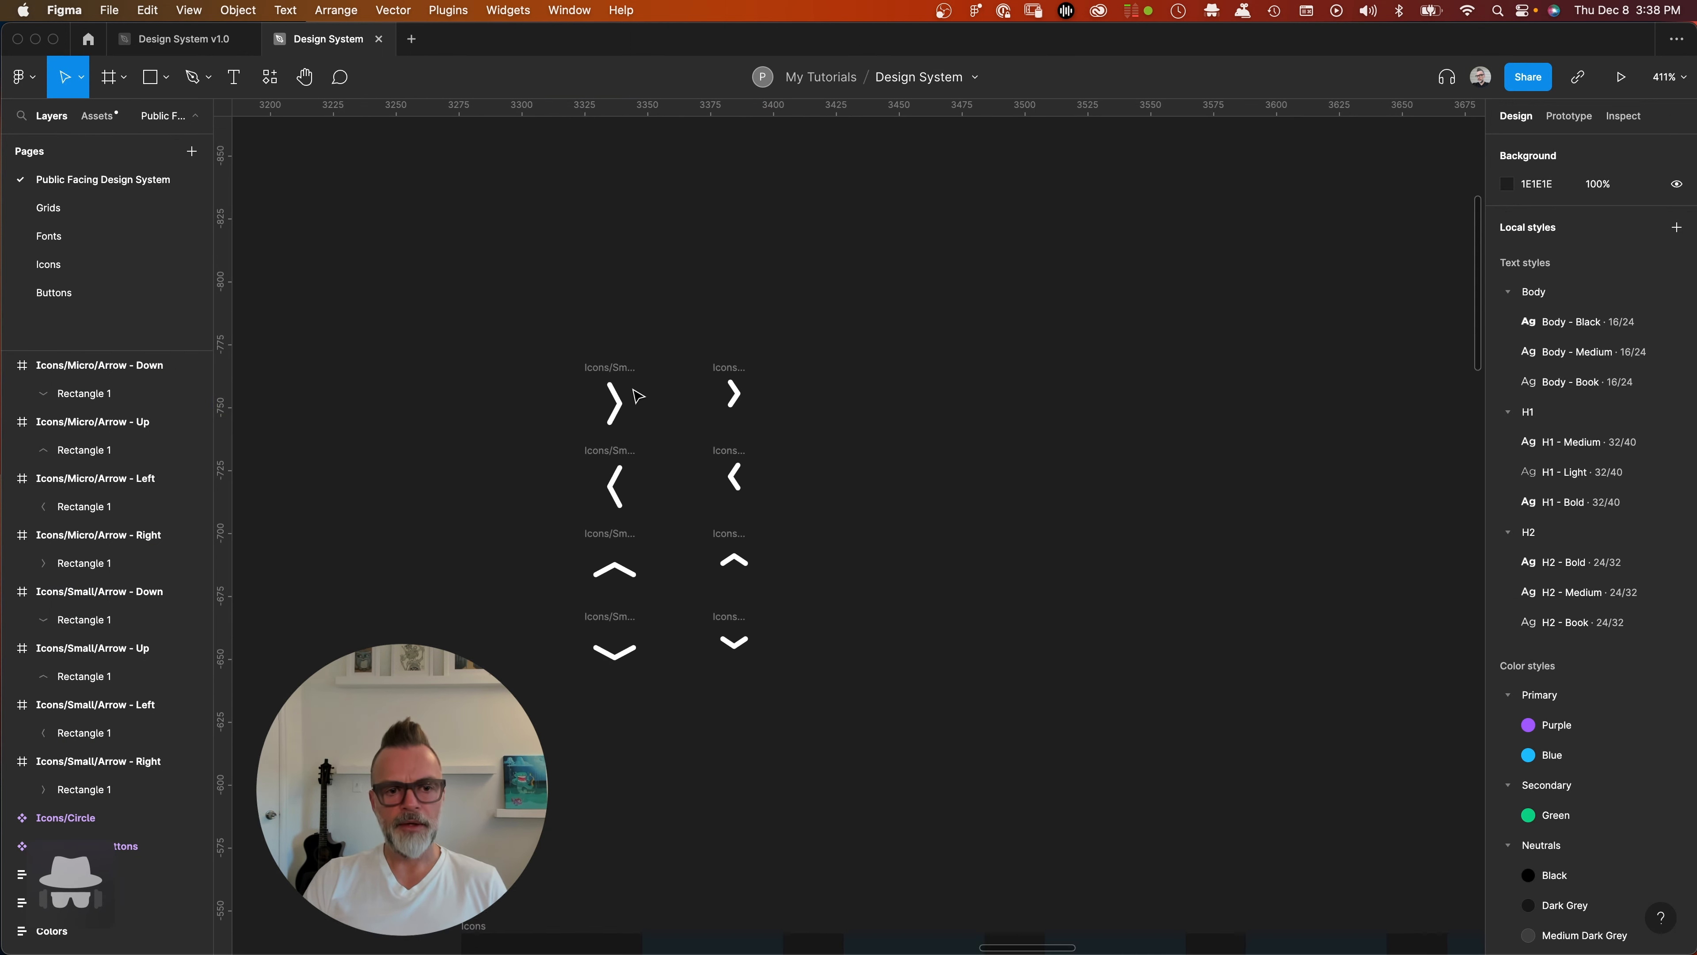
pyautogui.click(620, 367)
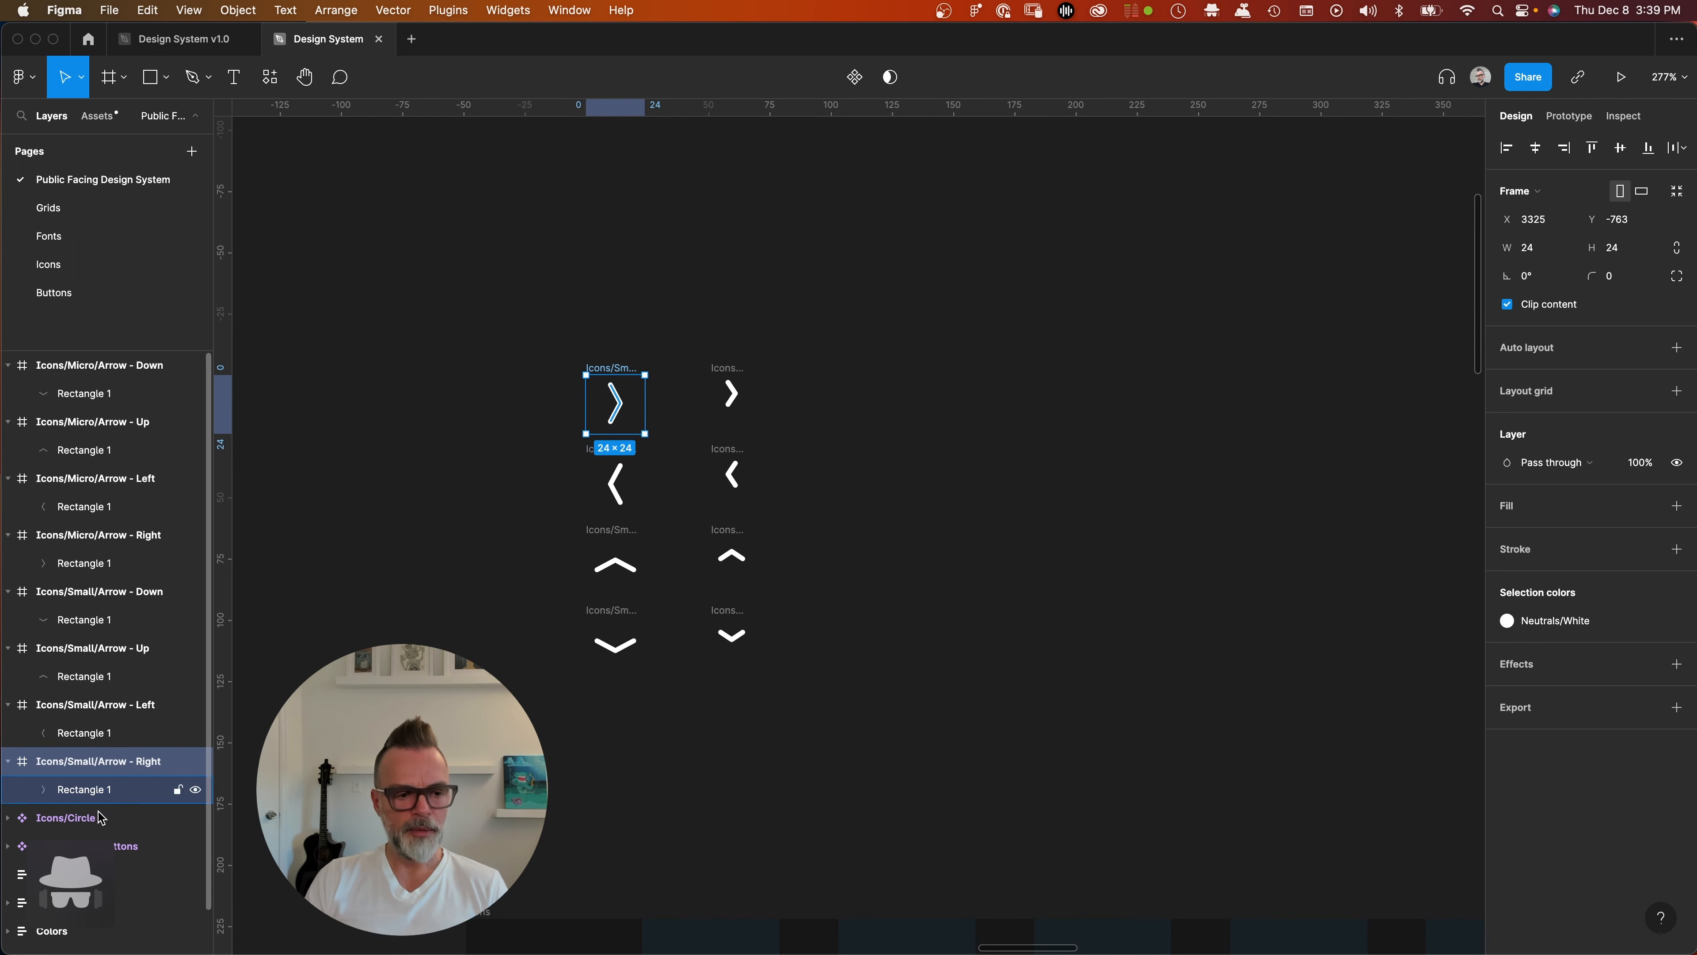
pyautogui.click(818, 303)
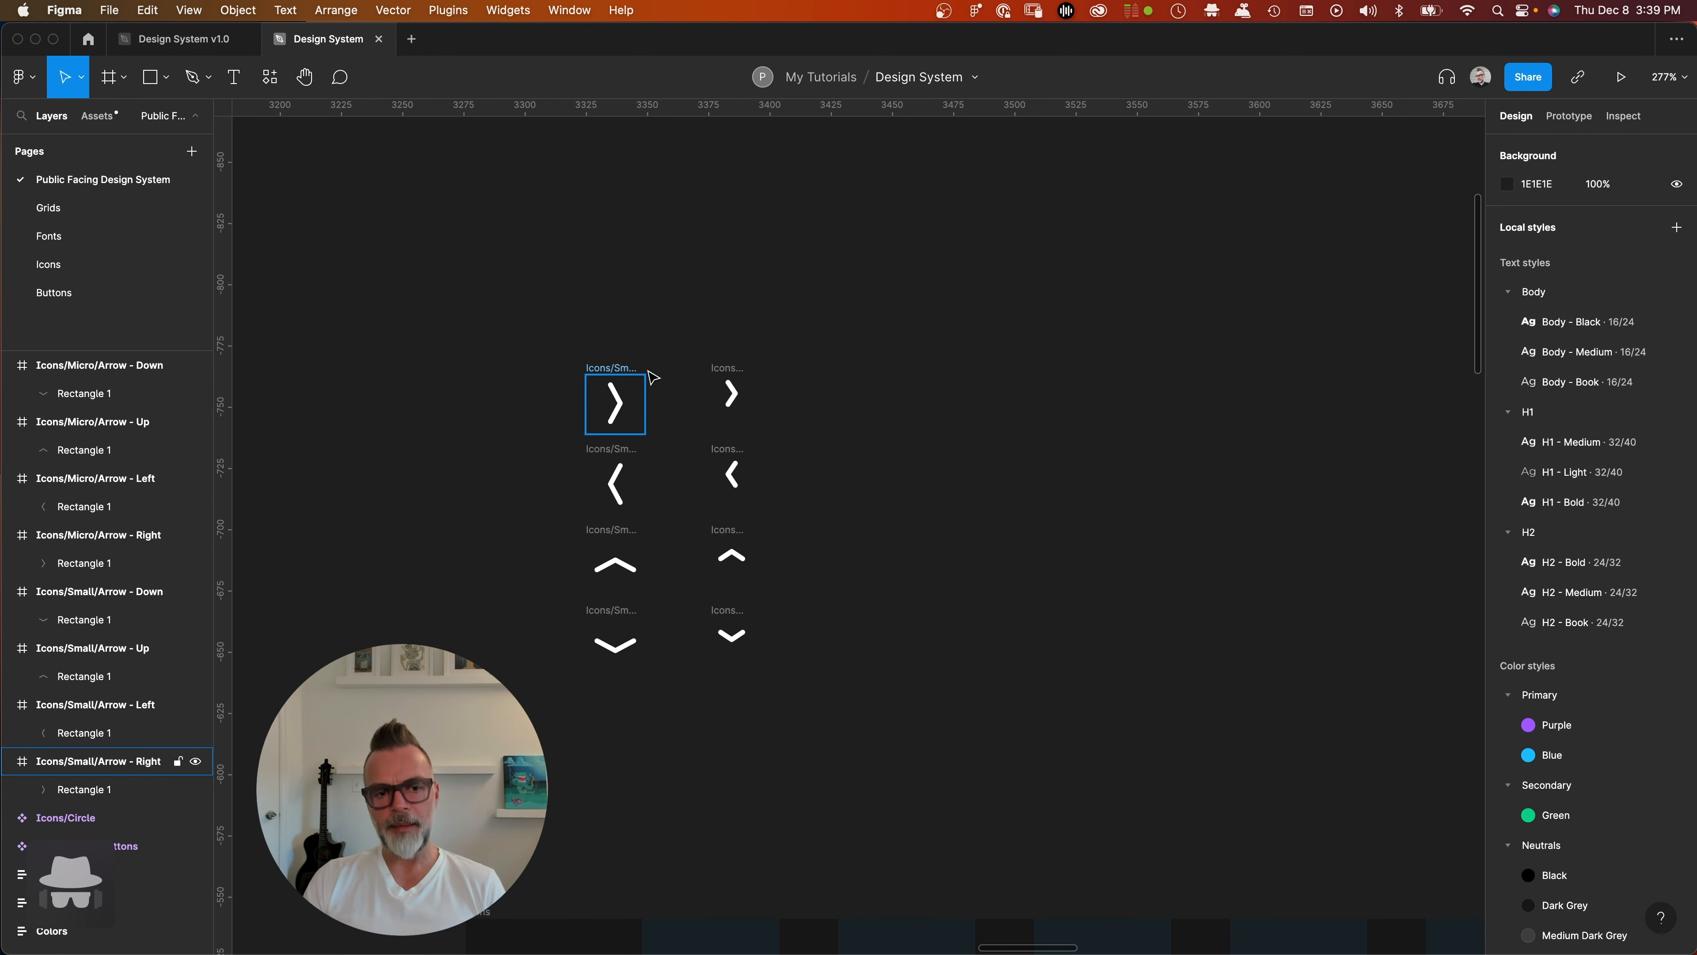
pyautogui.click(610, 371)
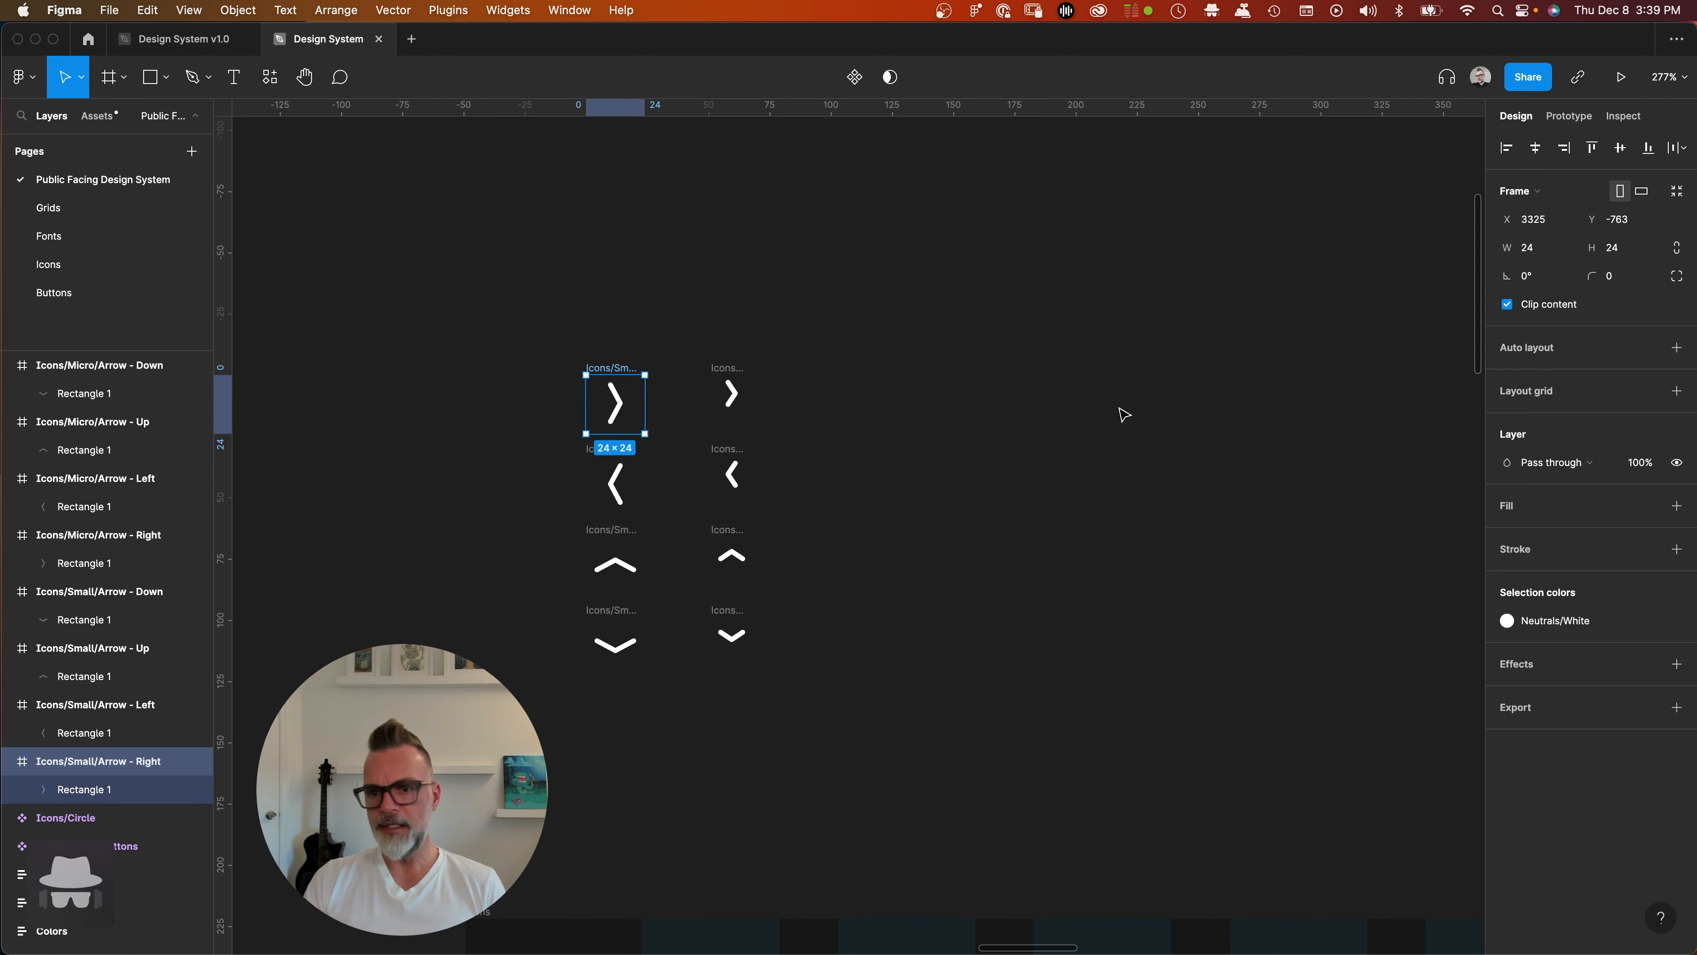
pyautogui.click(691, 393)
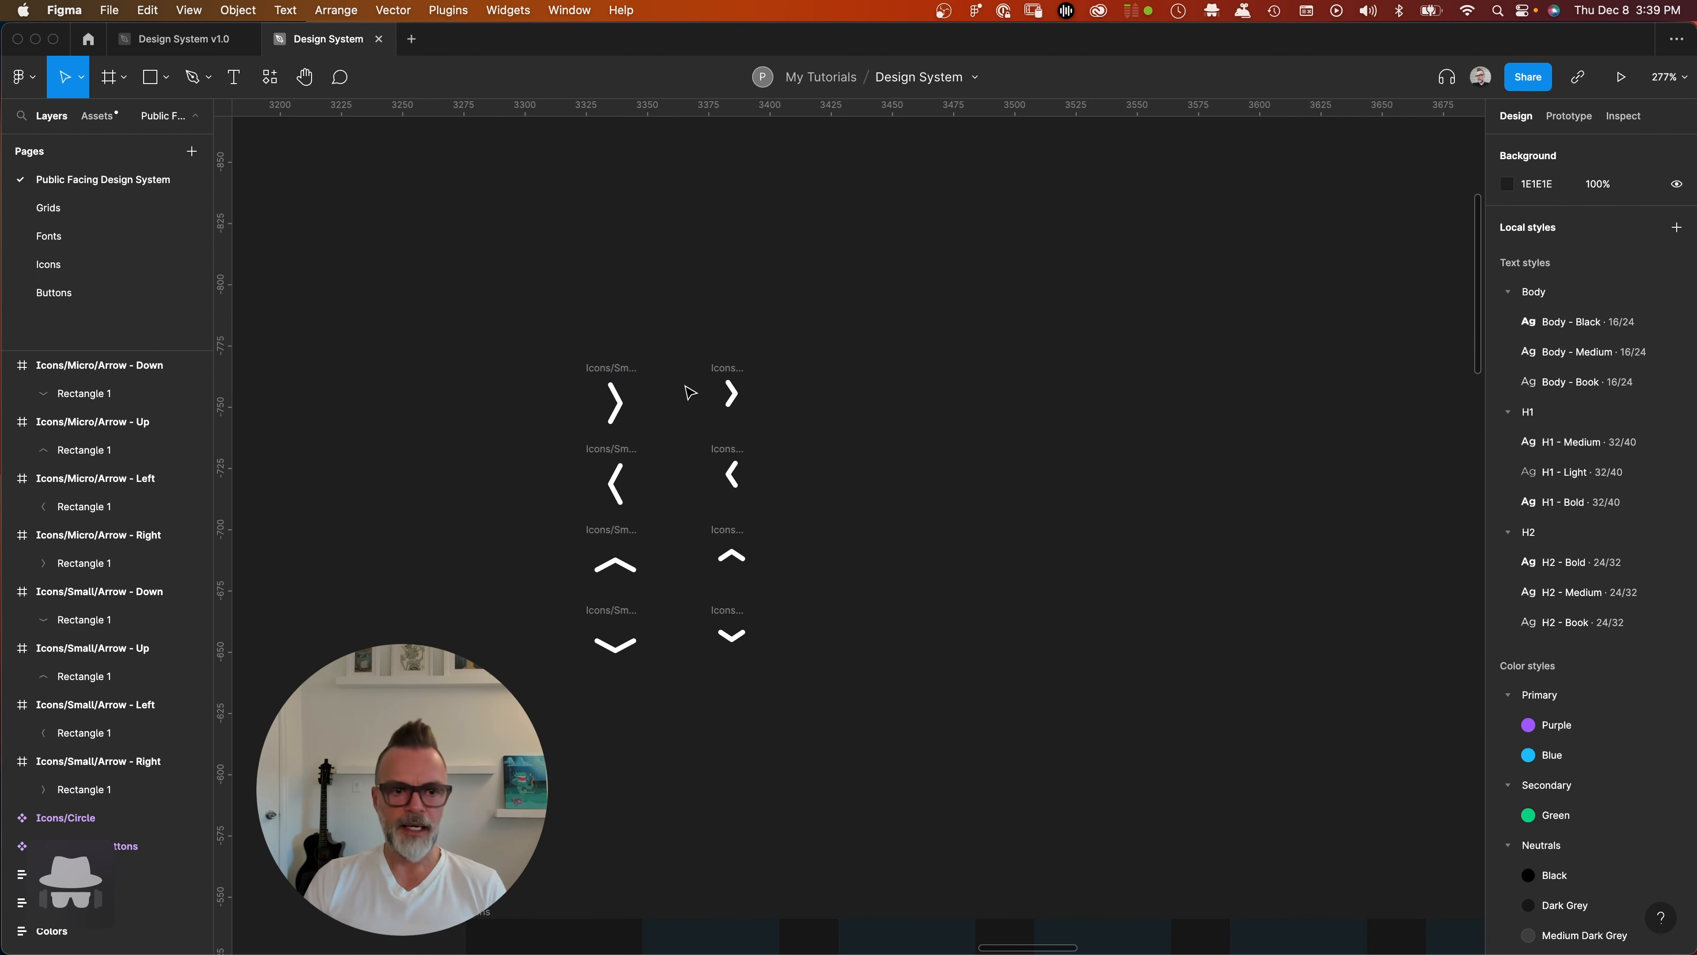
pyautogui.click(611, 369)
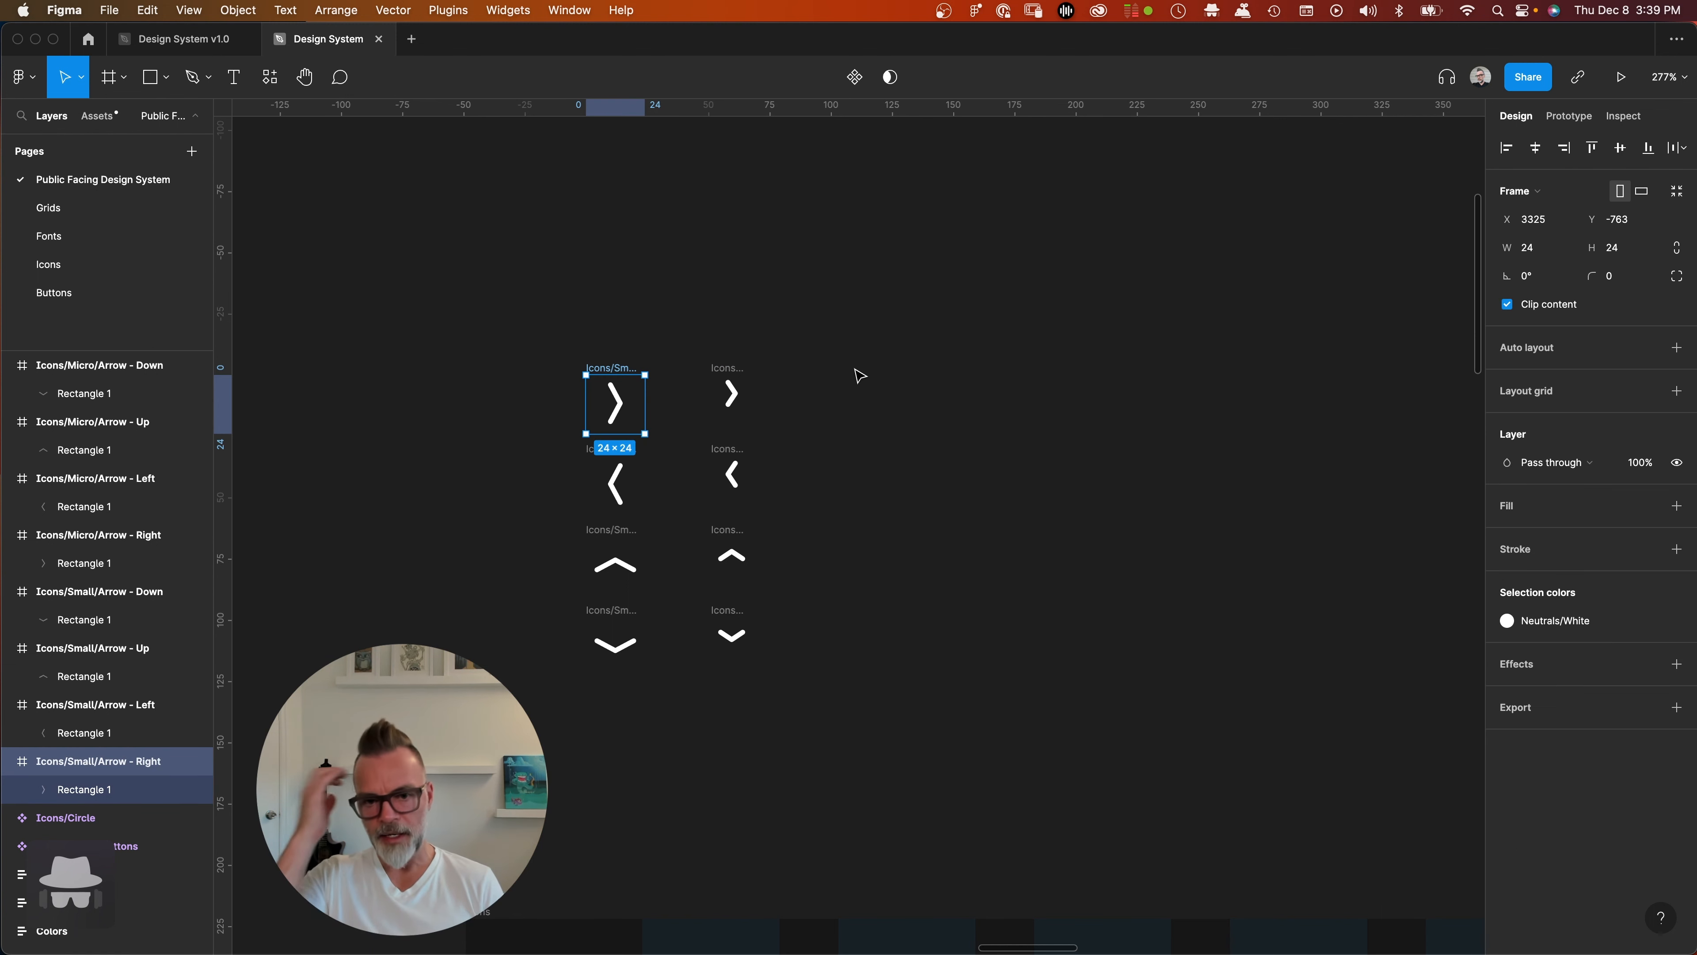
pyautogui.click(627, 341)
# - Create a component from the small right-arrow frame in the first row
pyautogui.click(623, 373)
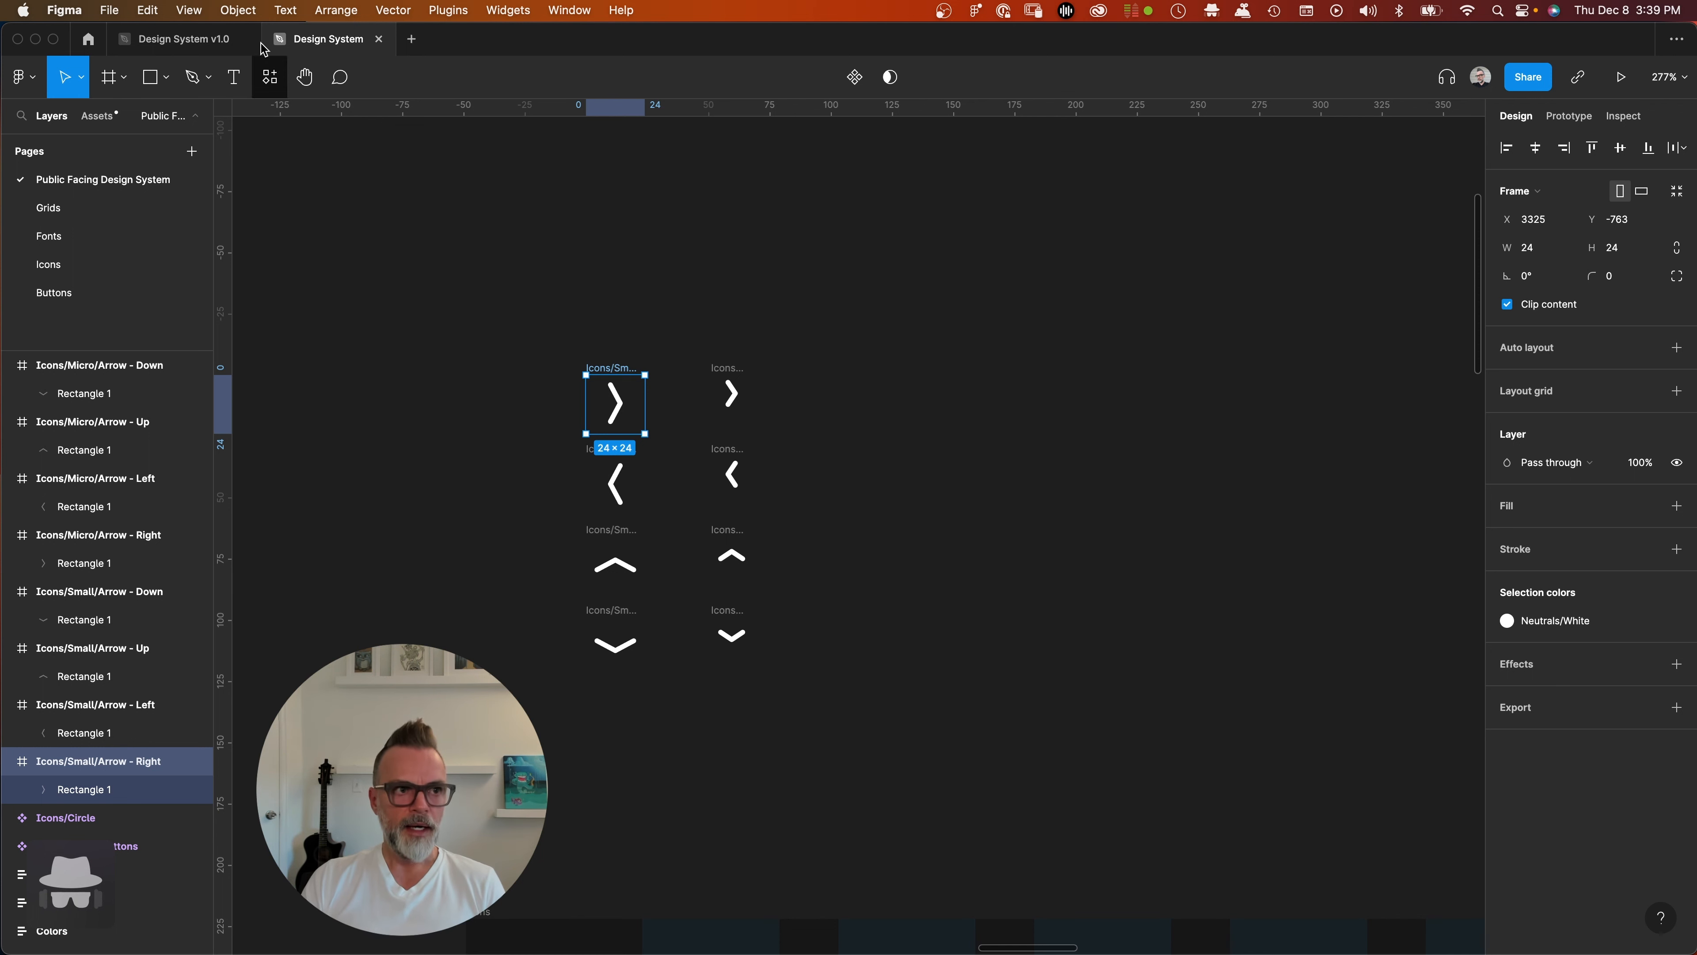
pyautogui.click(232, 12)
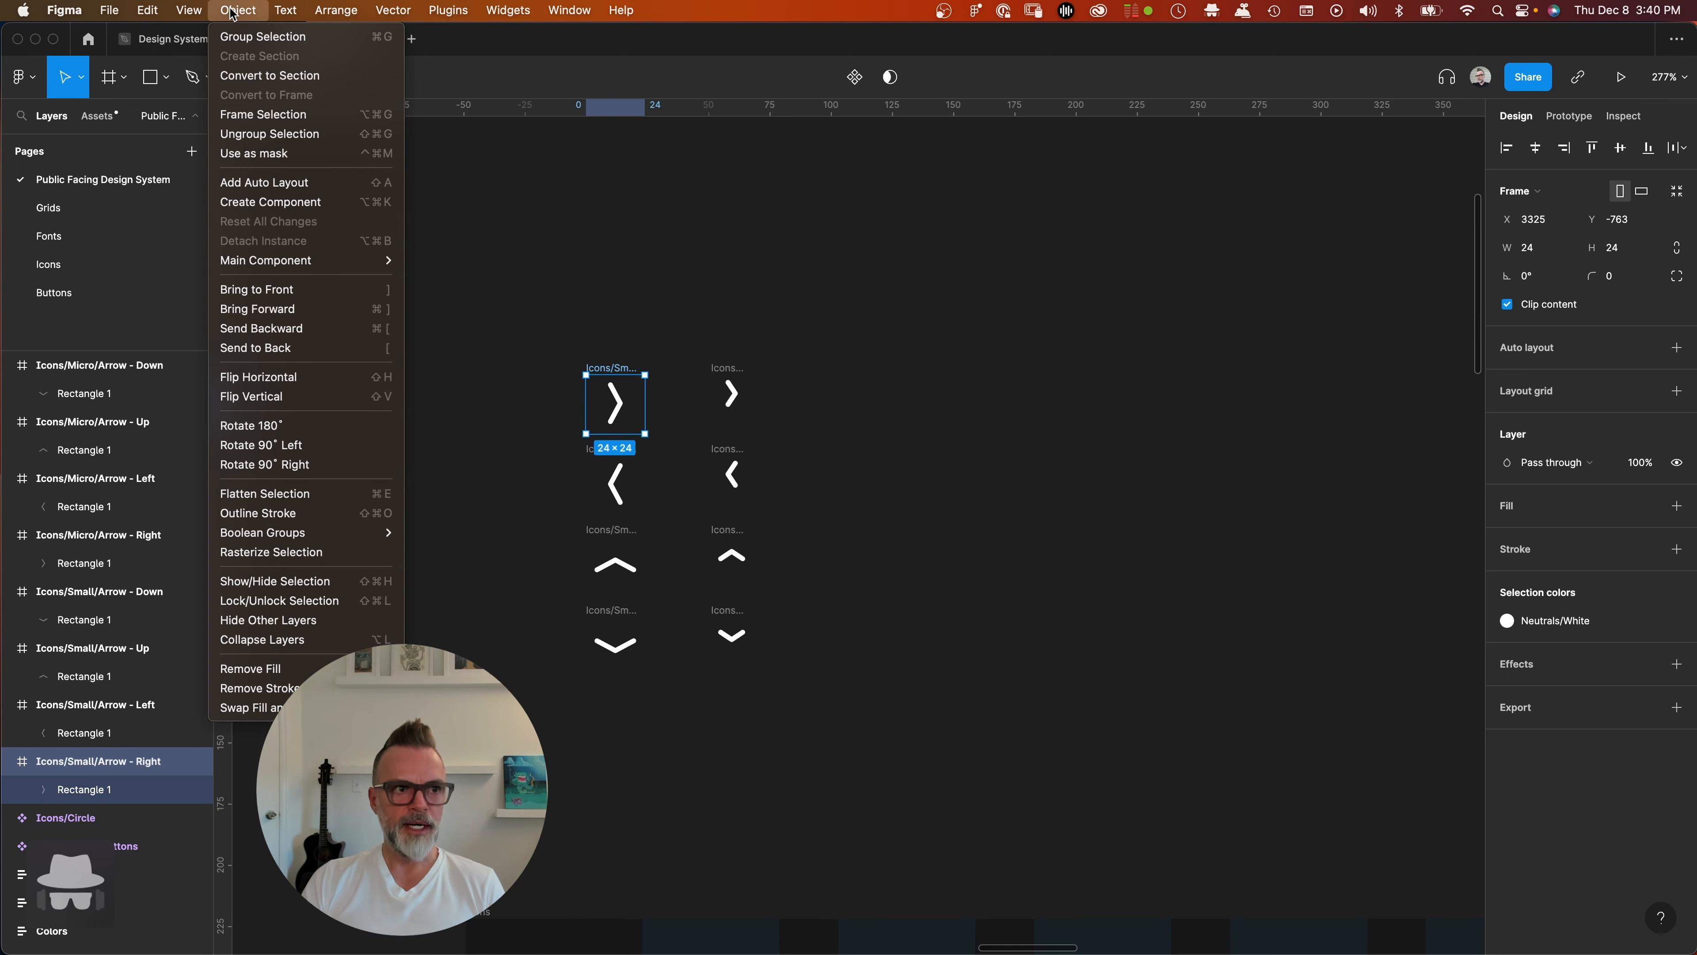
pyautogui.click(292, 202)
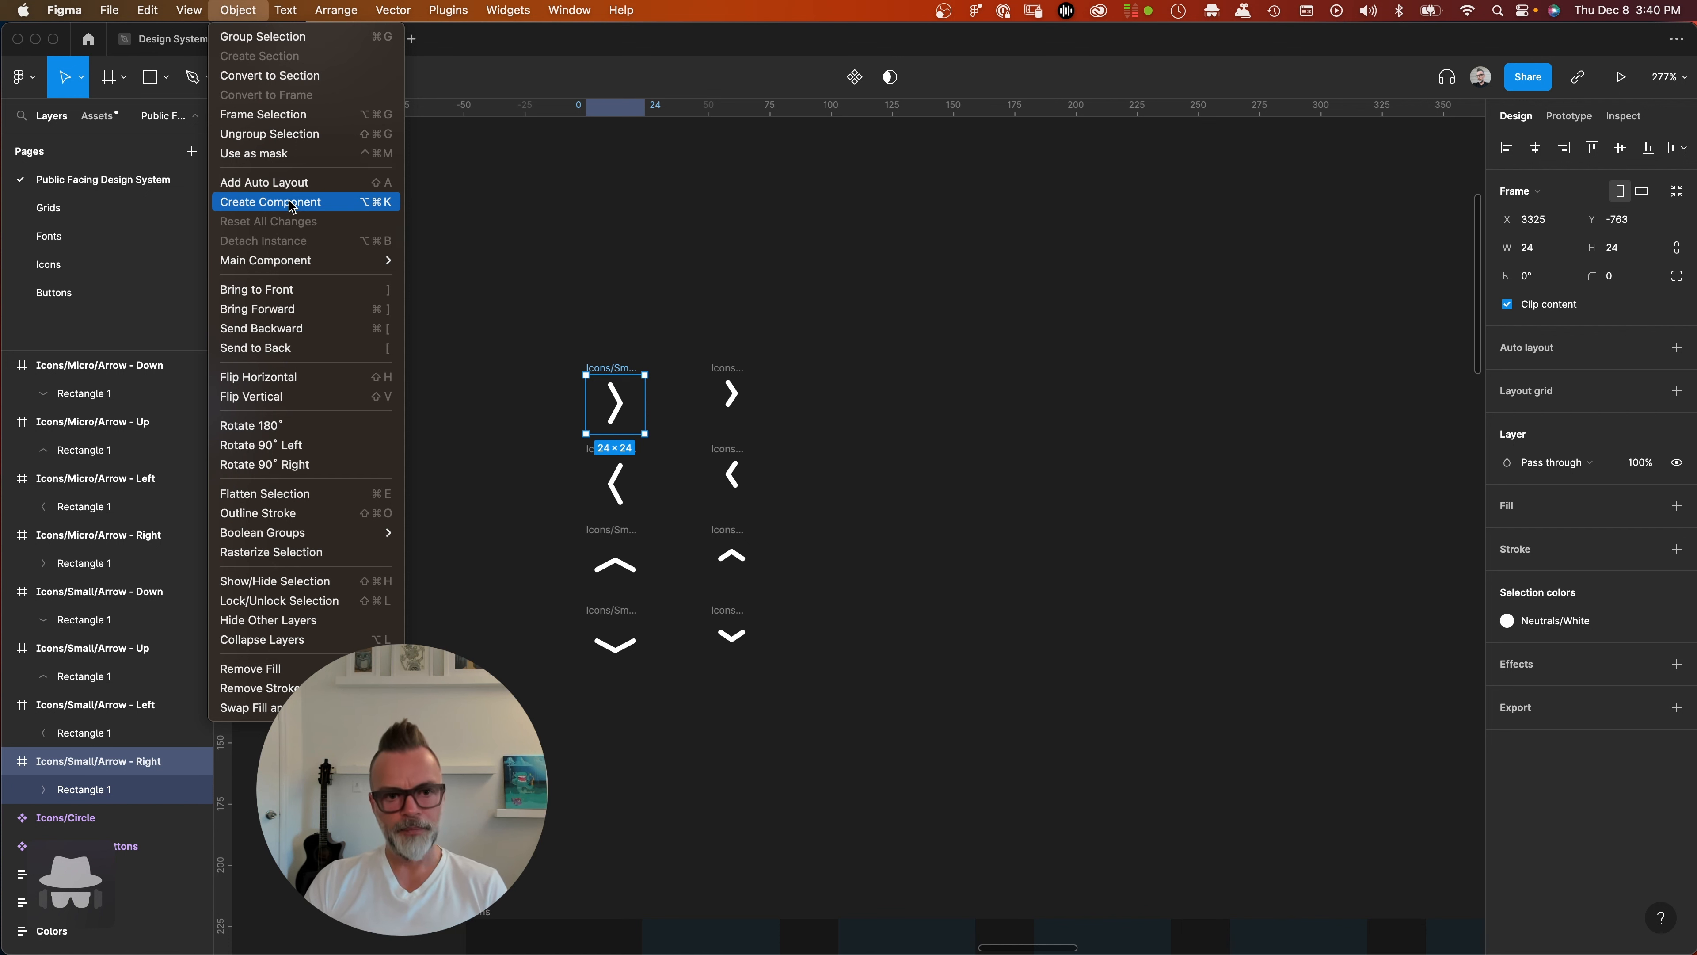
# - Create a component from the micro right-arrow frame in the first row
pyautogui.click(731, 395)
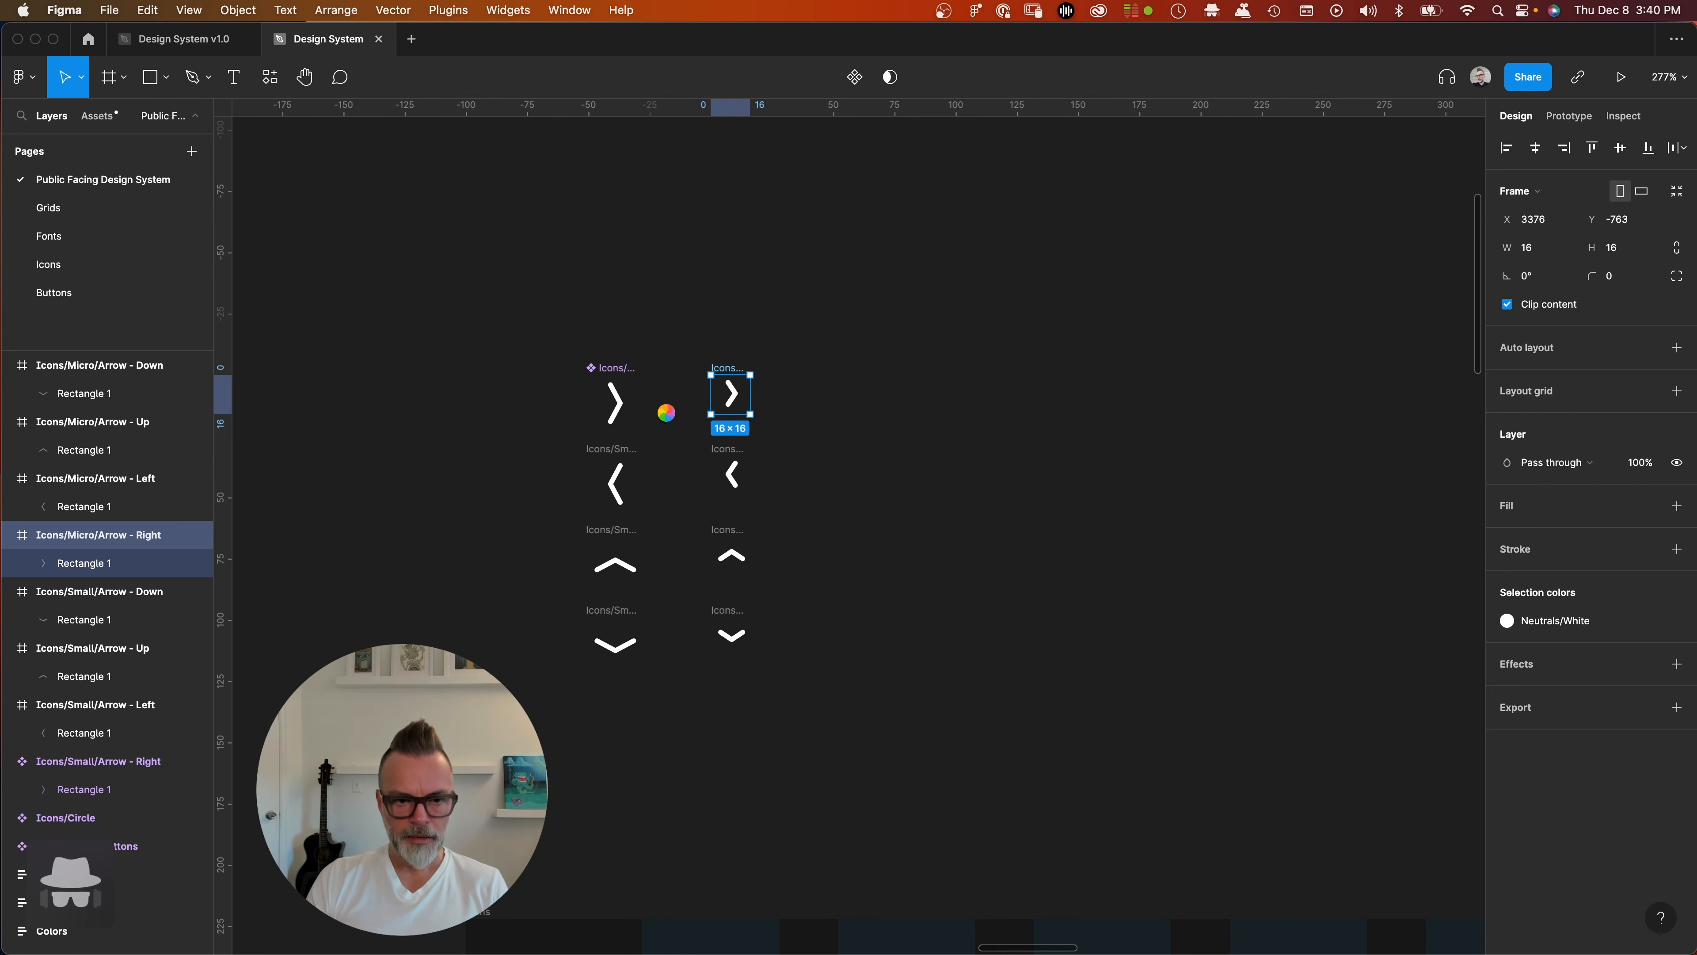
pyautogui.press('super+shift+k')
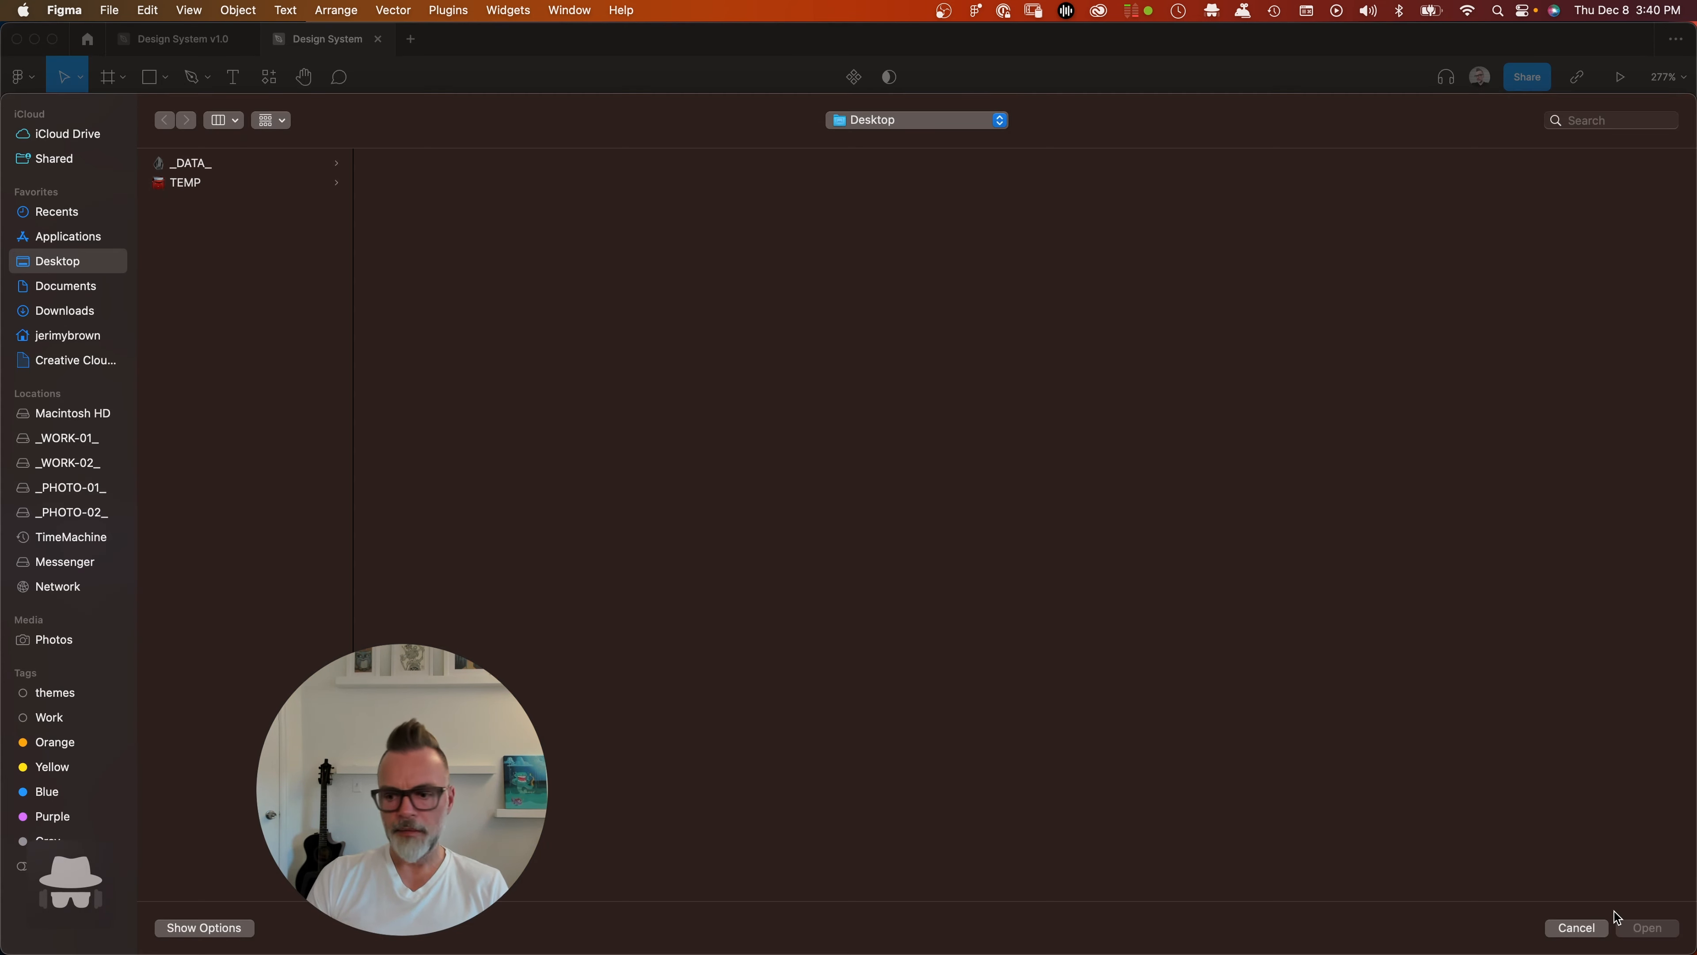
pyautogui.click(1596, 935)
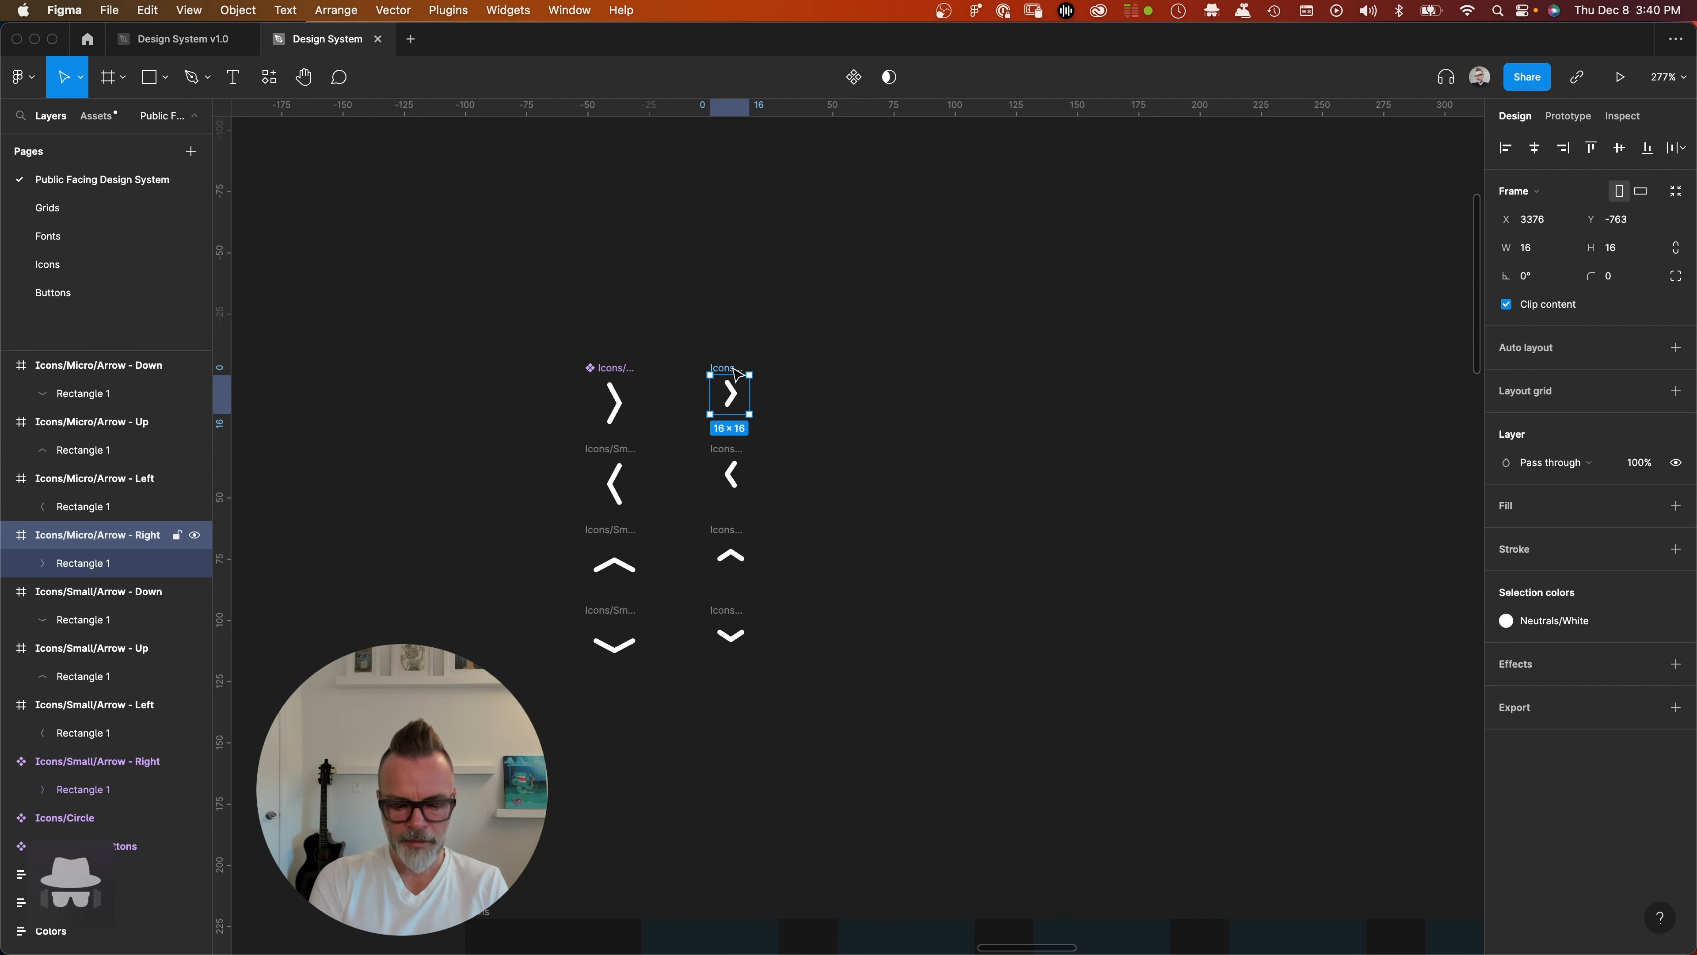
pyautogui.press('super+alt+k')
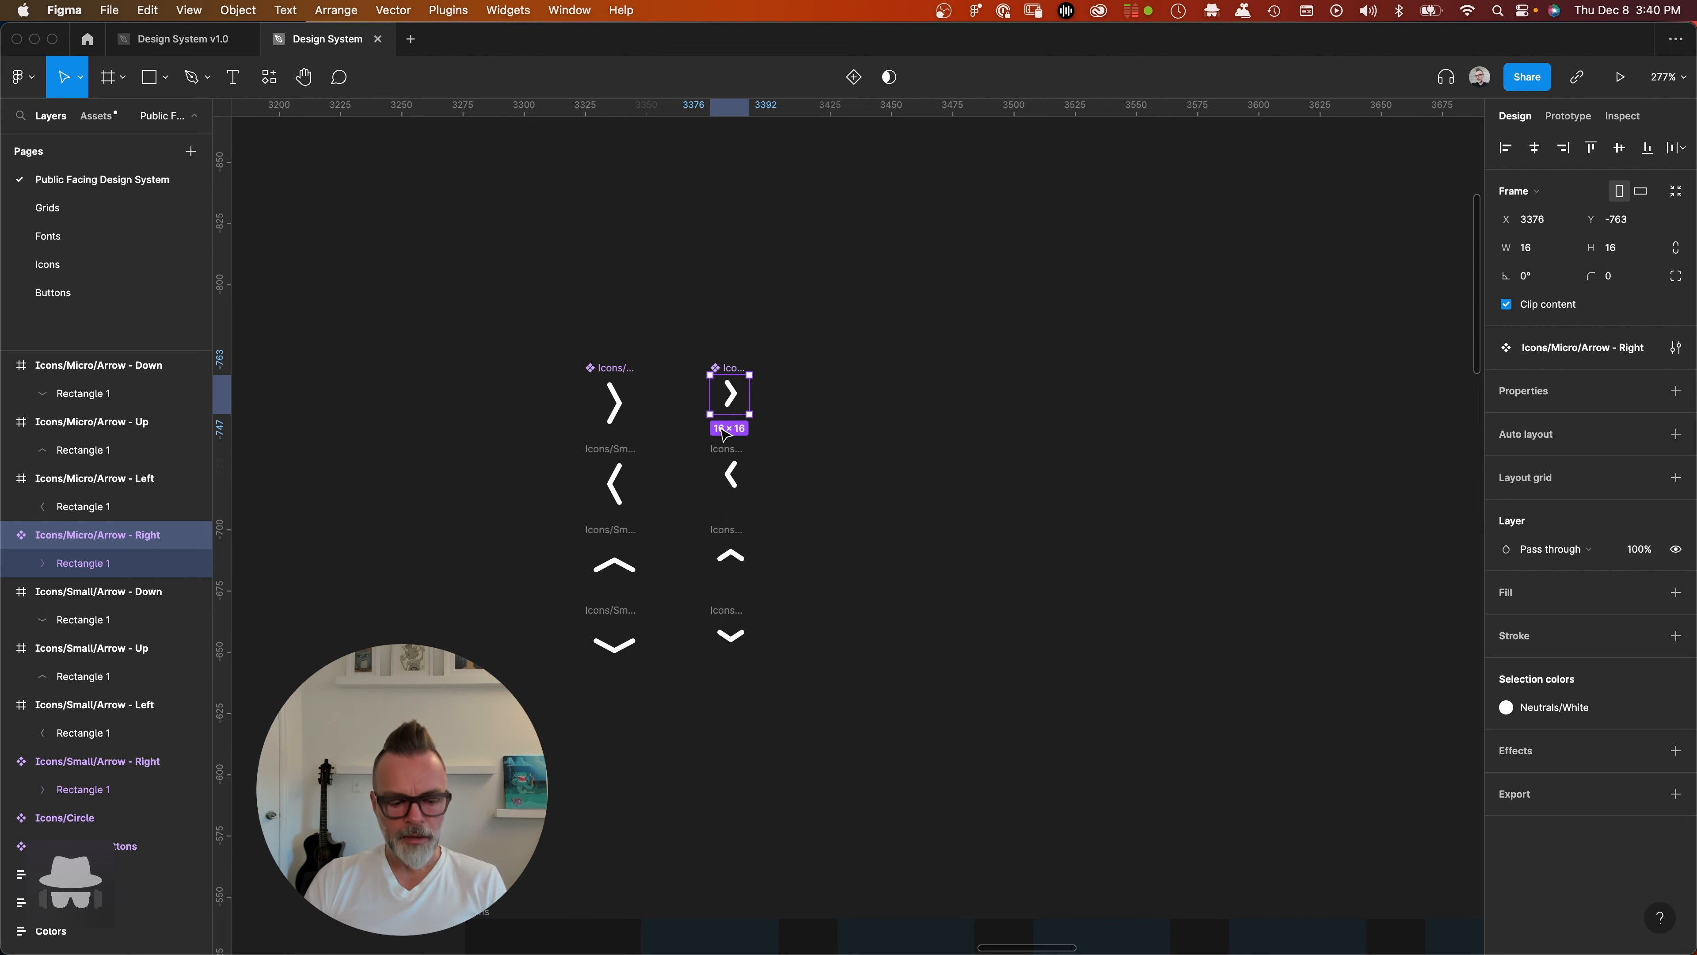
# - Turn the small and micro left-arrow frames in the second row into separate components
pyautogui.click(613, 452)
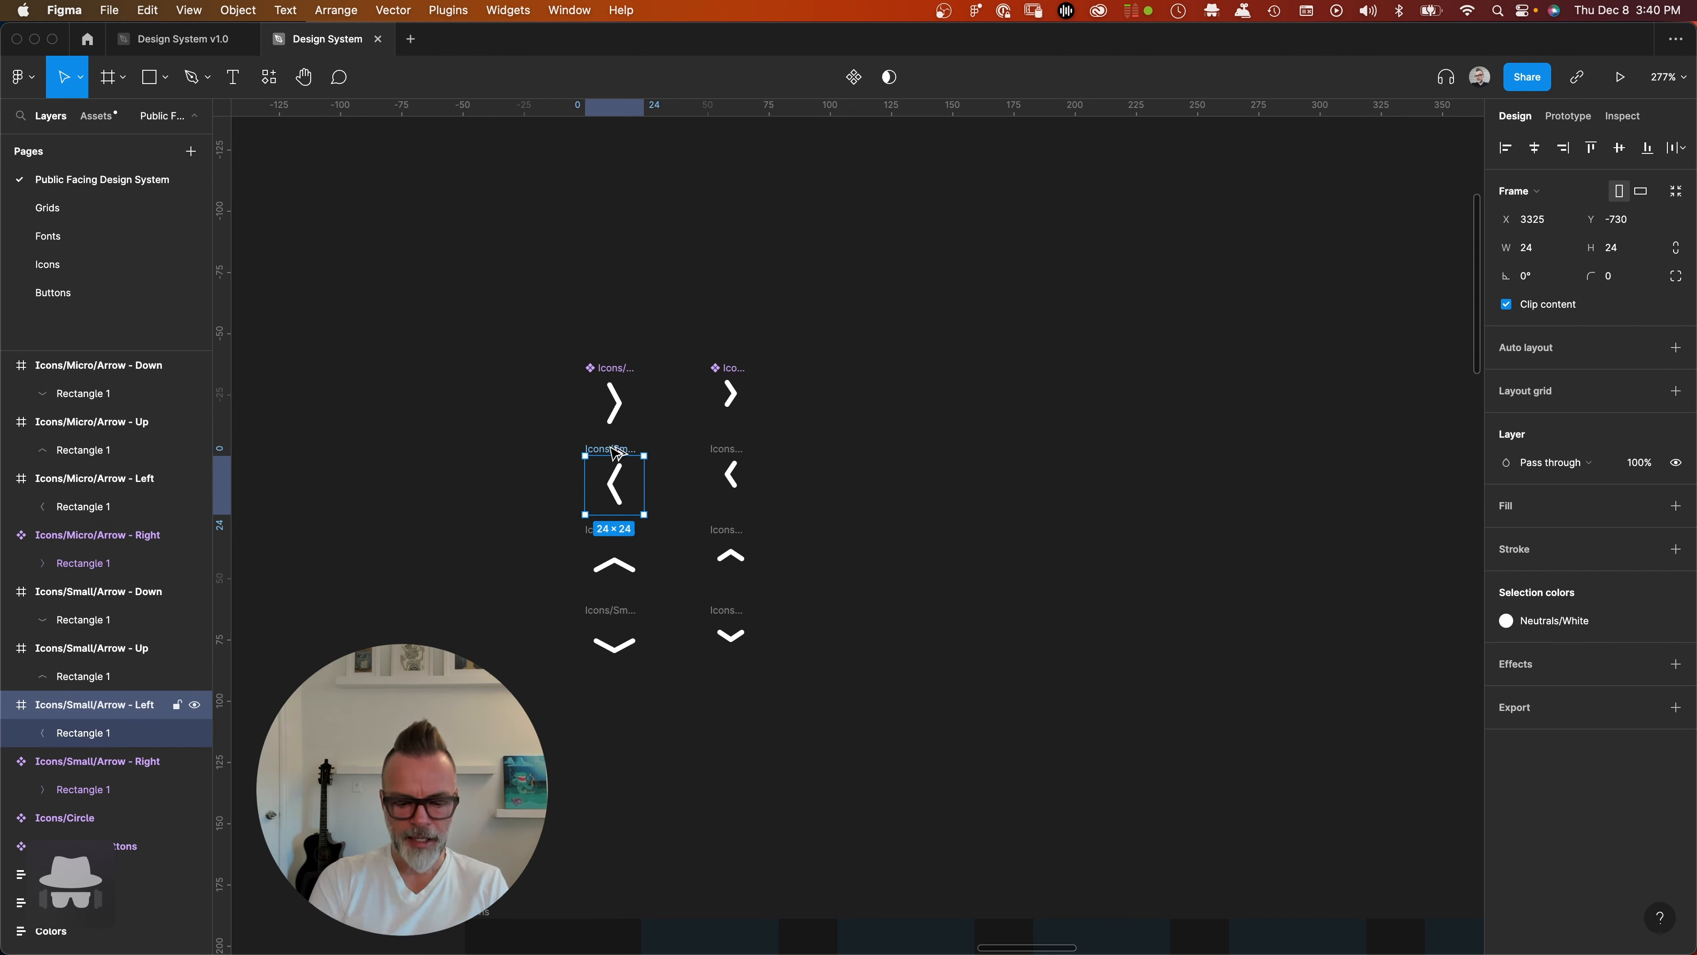
pyautogui.press('super+alt+k')
pyautogui.click(731, 455)
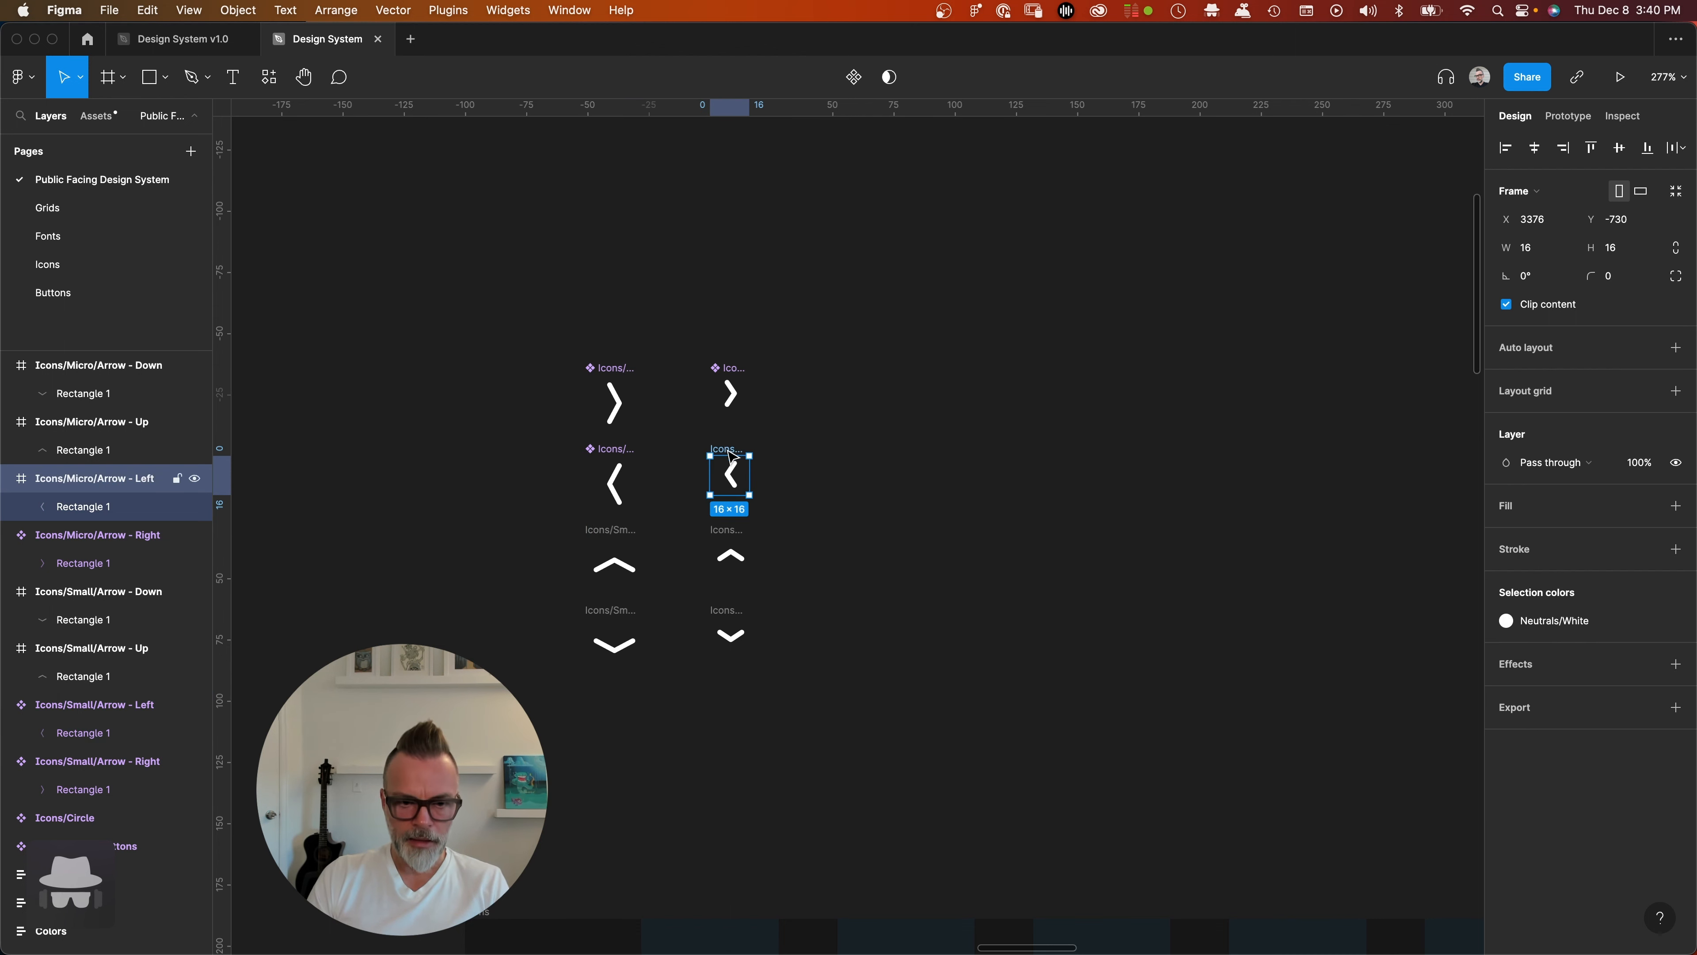
pyautogui.press('super+alt+k')
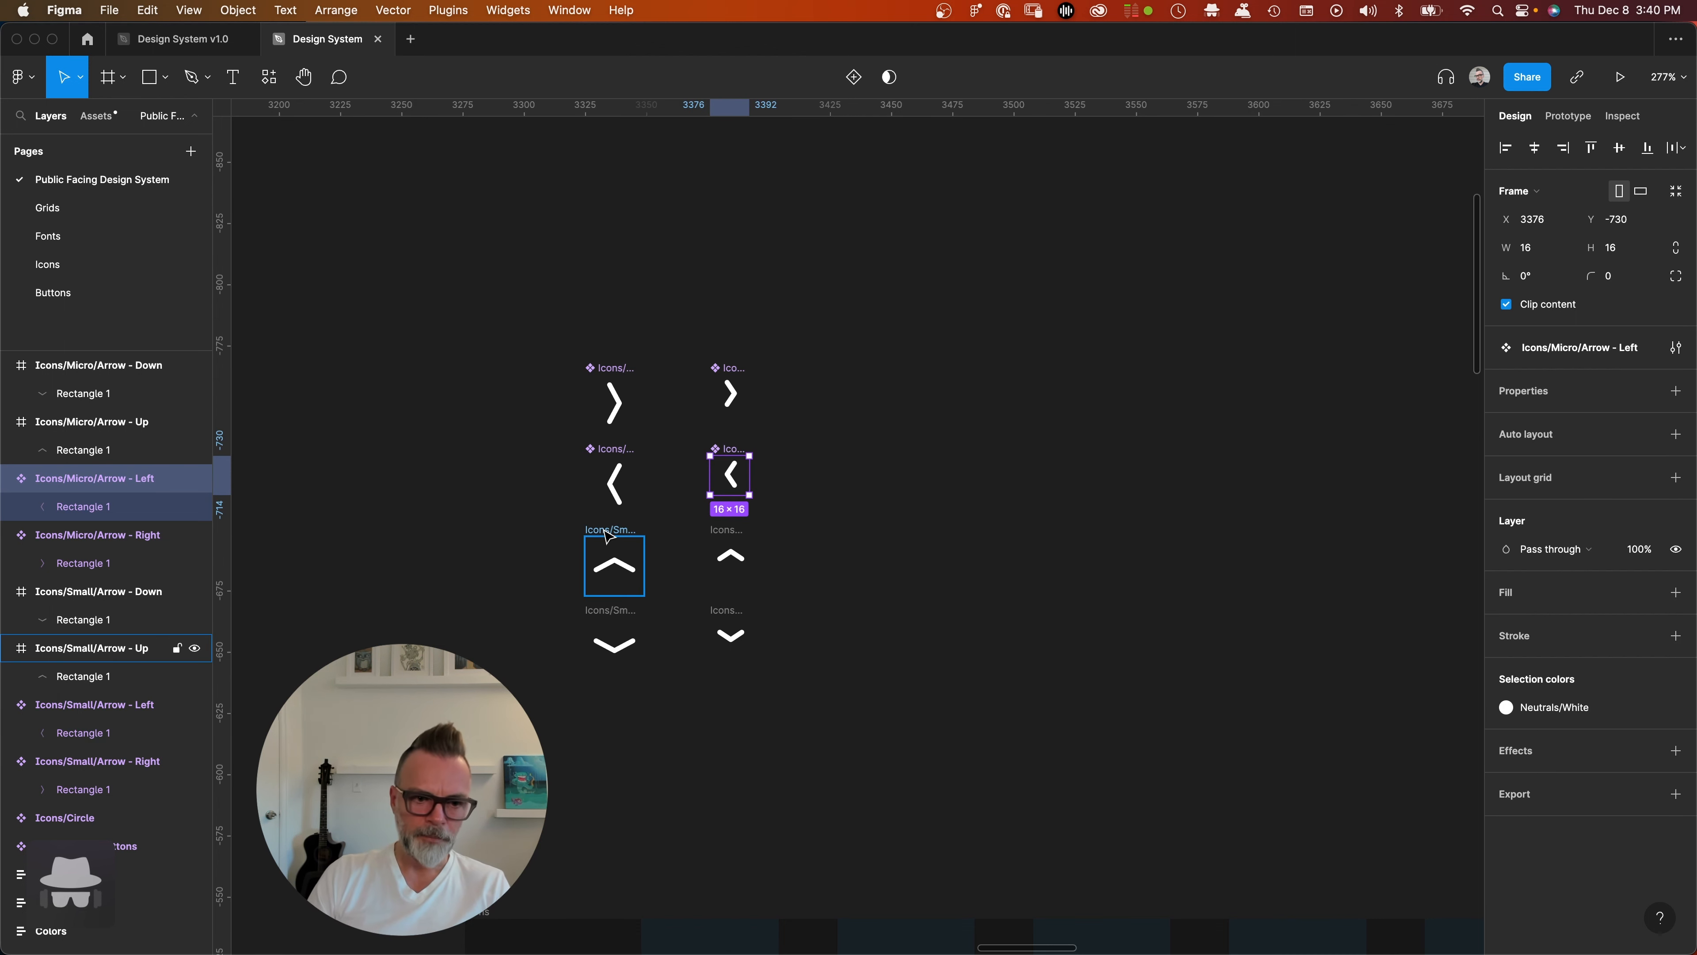
# - Turn the small and micro up-arrow frames in the third row into separate components
pyautogui.click(613, 565)
pyautogui.press('super+alt+k')
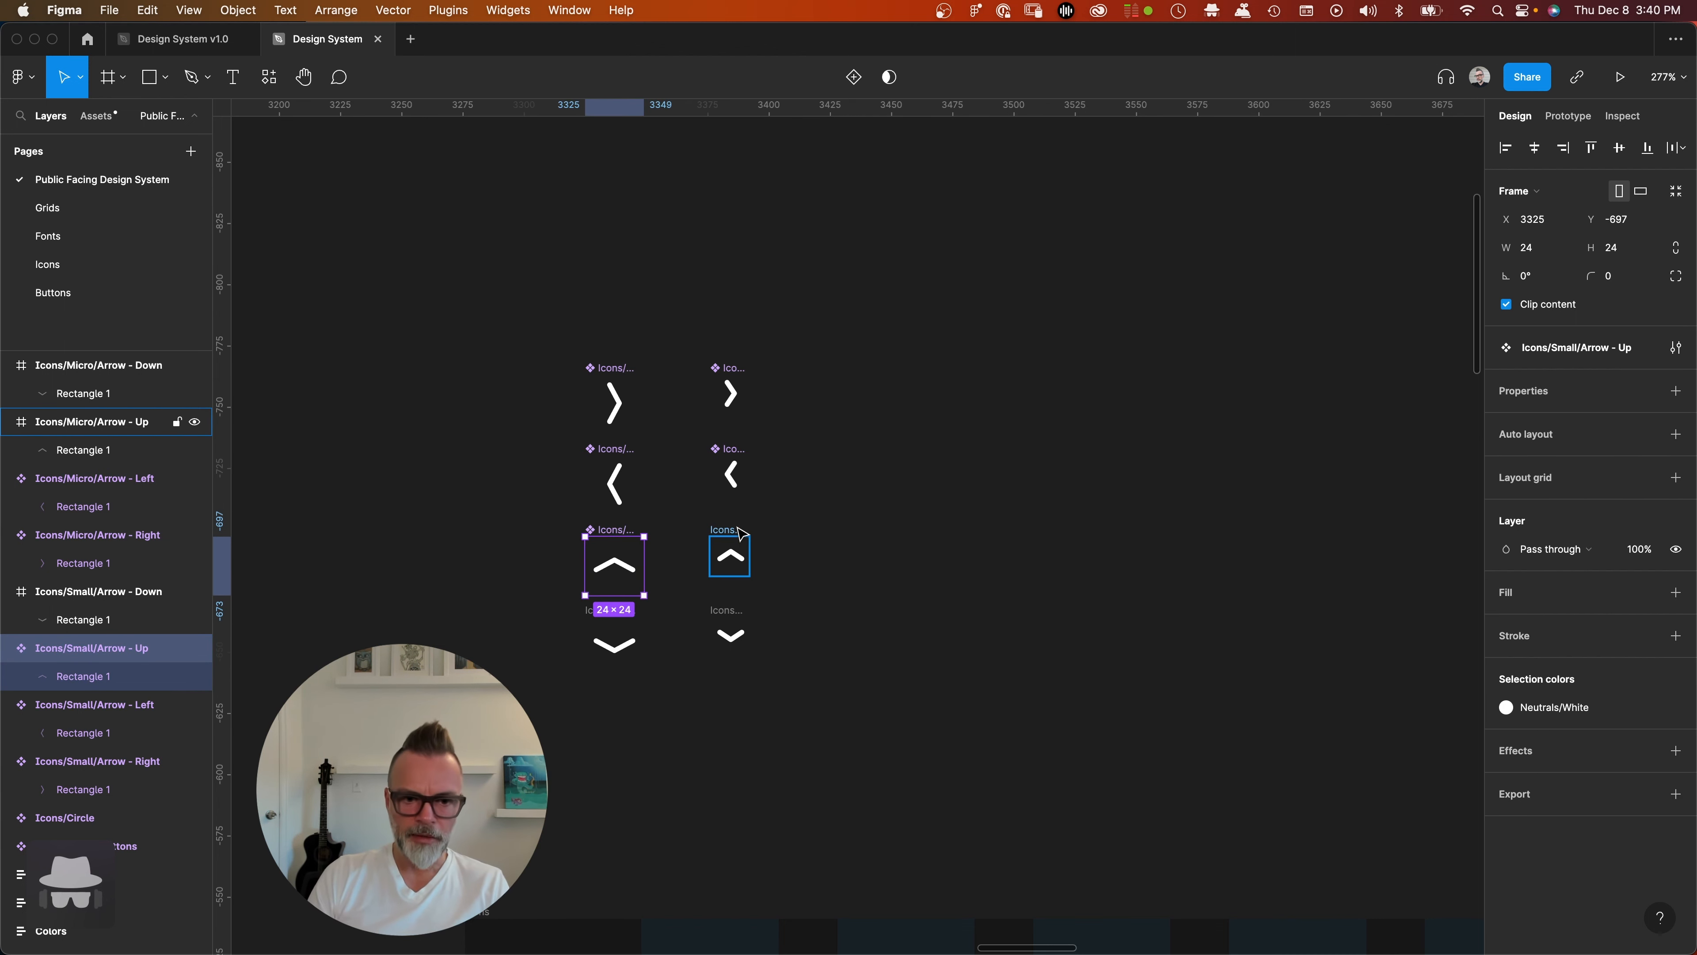
pyautogui.click(741, 540)
pyautogui.press('super+alt+k')
# - Turn the small and micro down-arrow frames in the fourth row into separate components
pyautogui.click(621, 614)
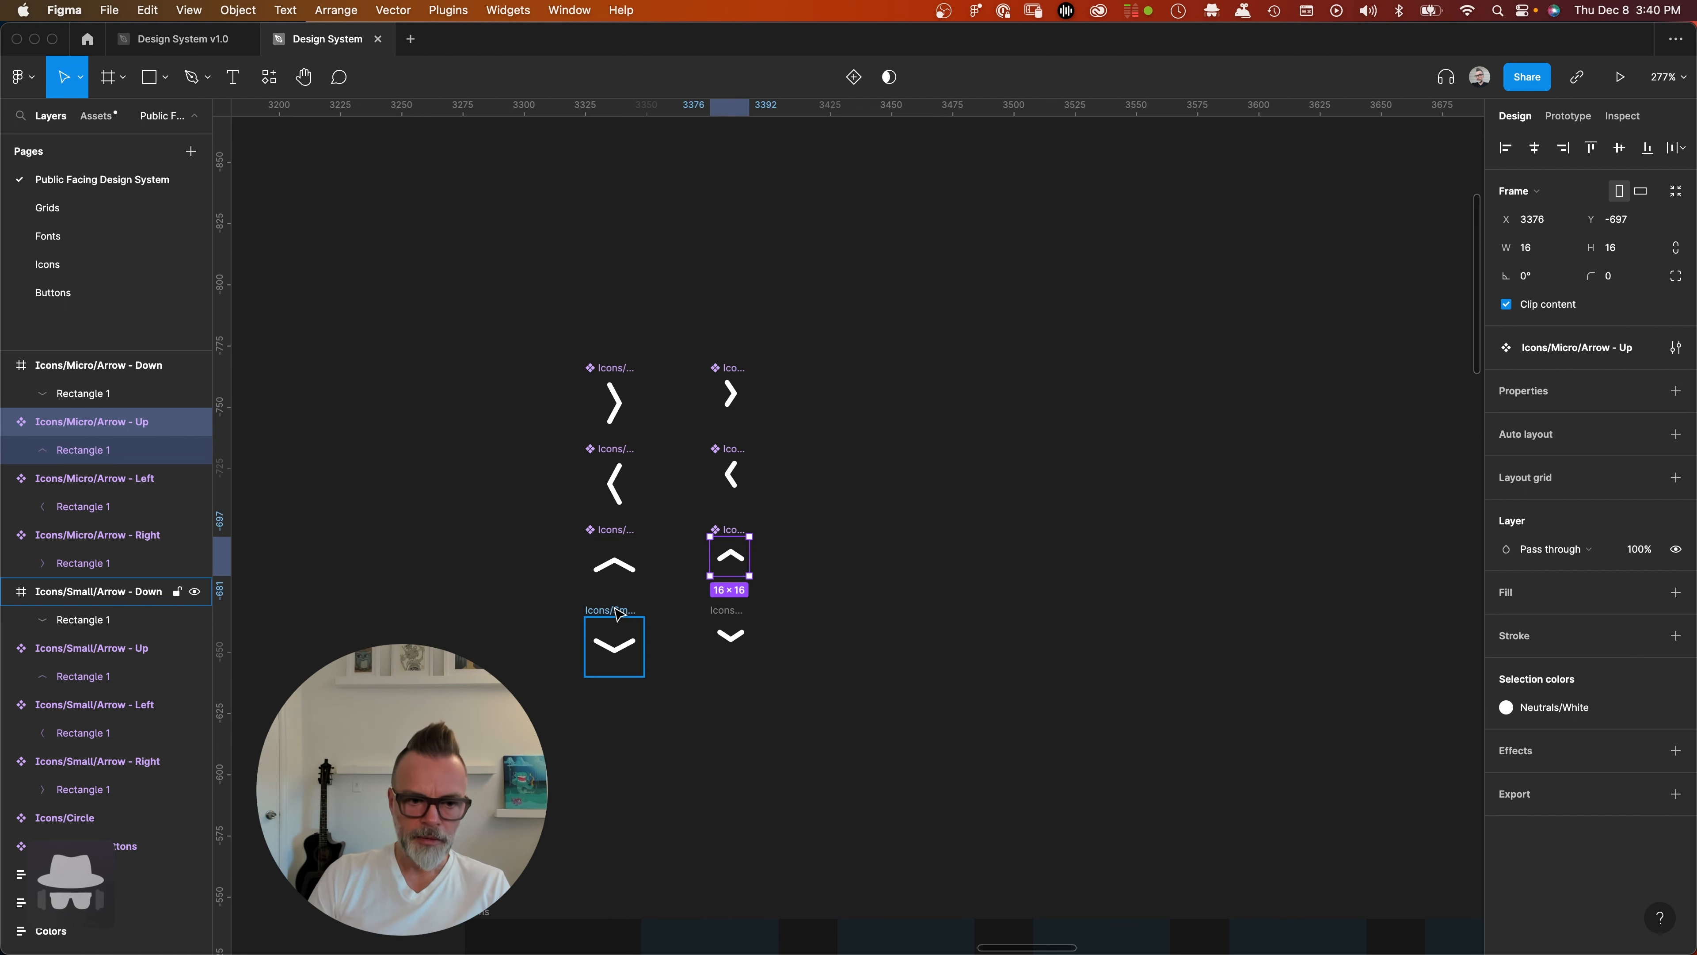
pyautogui.press('super+alt+k')
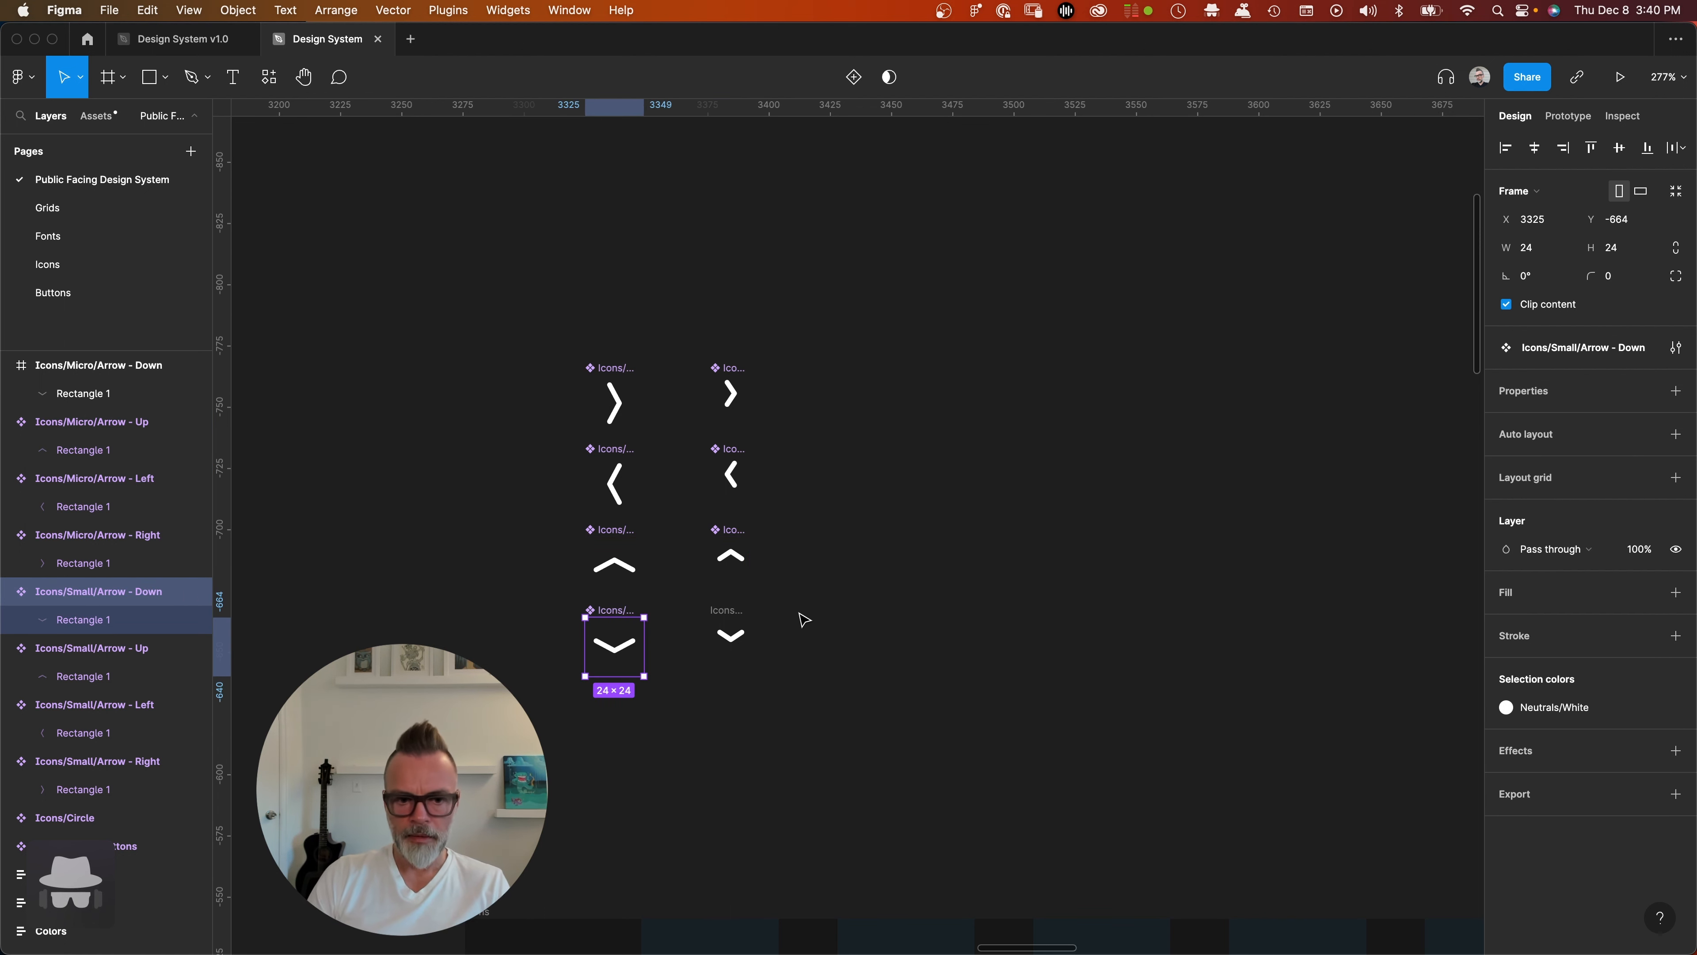
pyautogui.click(715, 610)
pyautogui.press('super+alt+k')
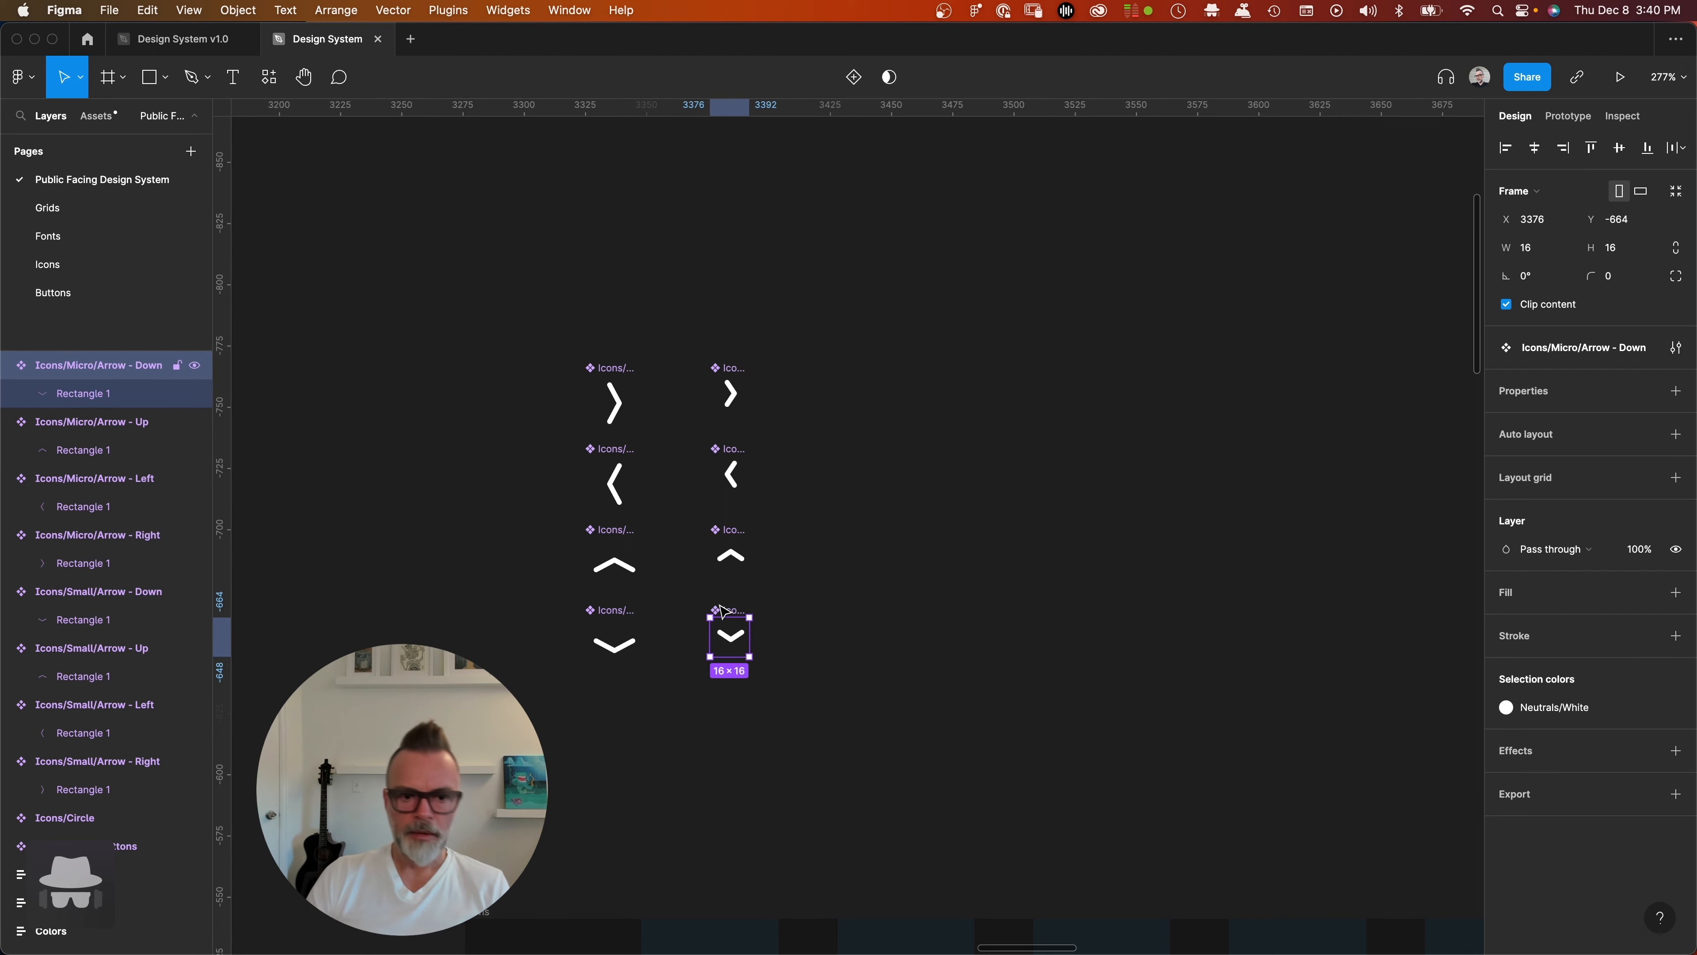
pyautogui.click(966, 443)
# - Move all eight arrow components together so they line up with the left edge of the Icons frame, above it
pyautogui.scroll(-5, 966, 444)
pyautogui.scroll(-1, 955, 459)
pyautogui.hscroll(6, 1014, 476)
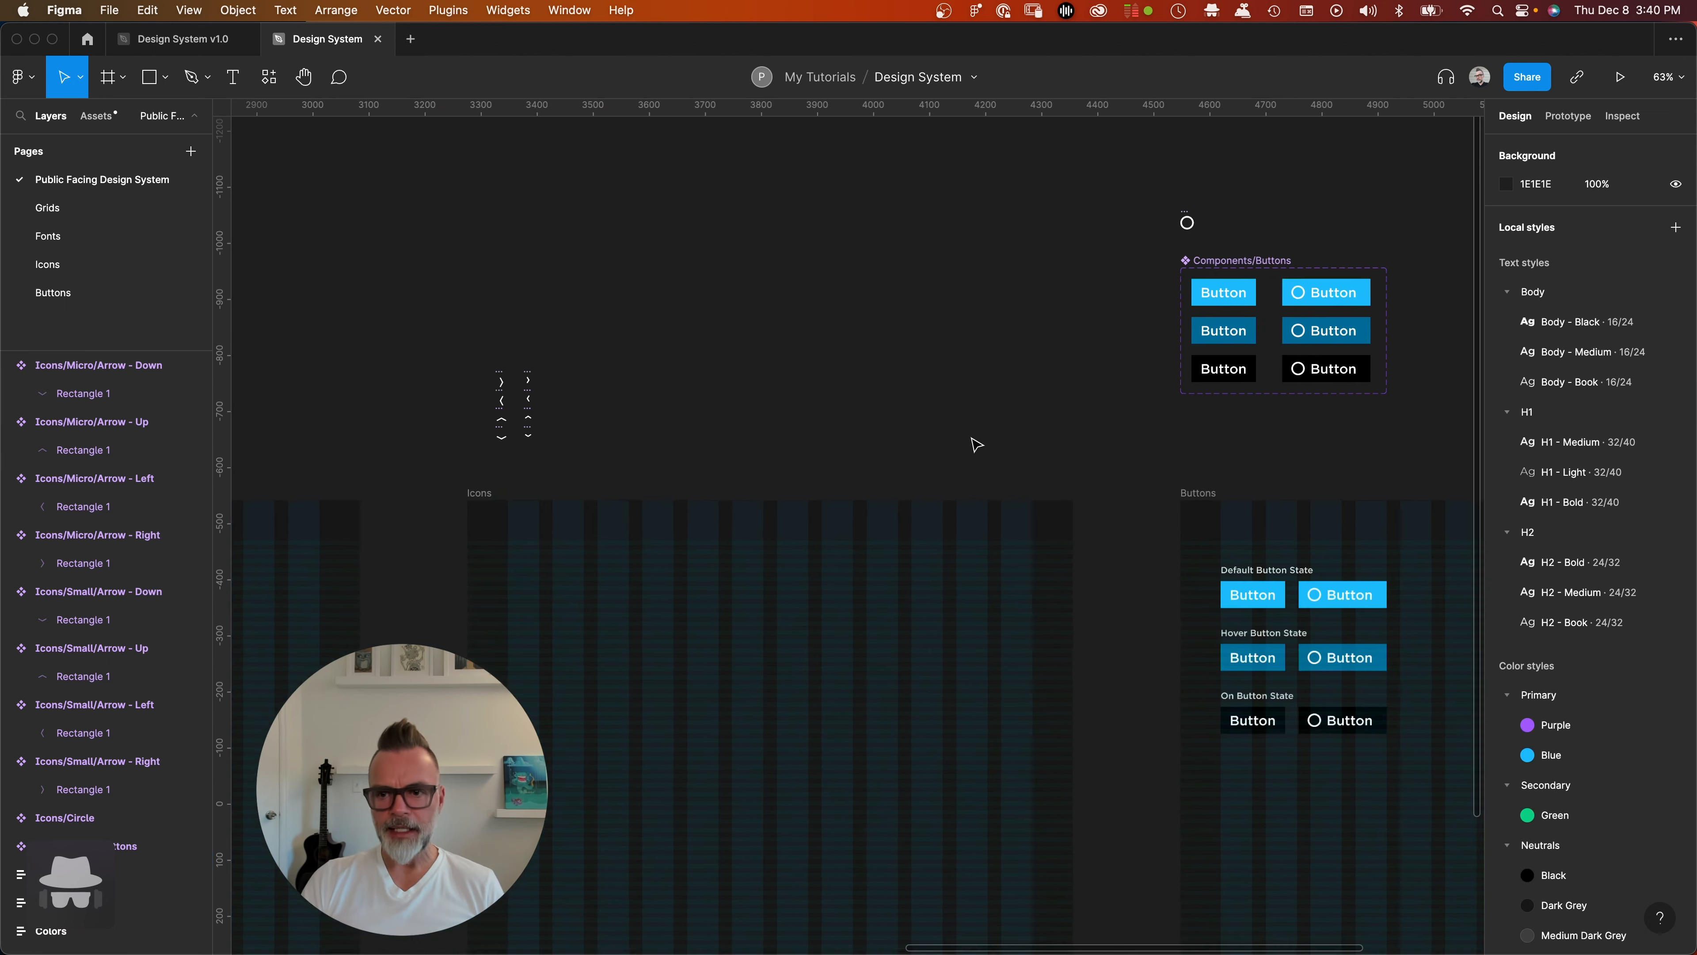
pyautogui.scroll(-3, 534, 463)
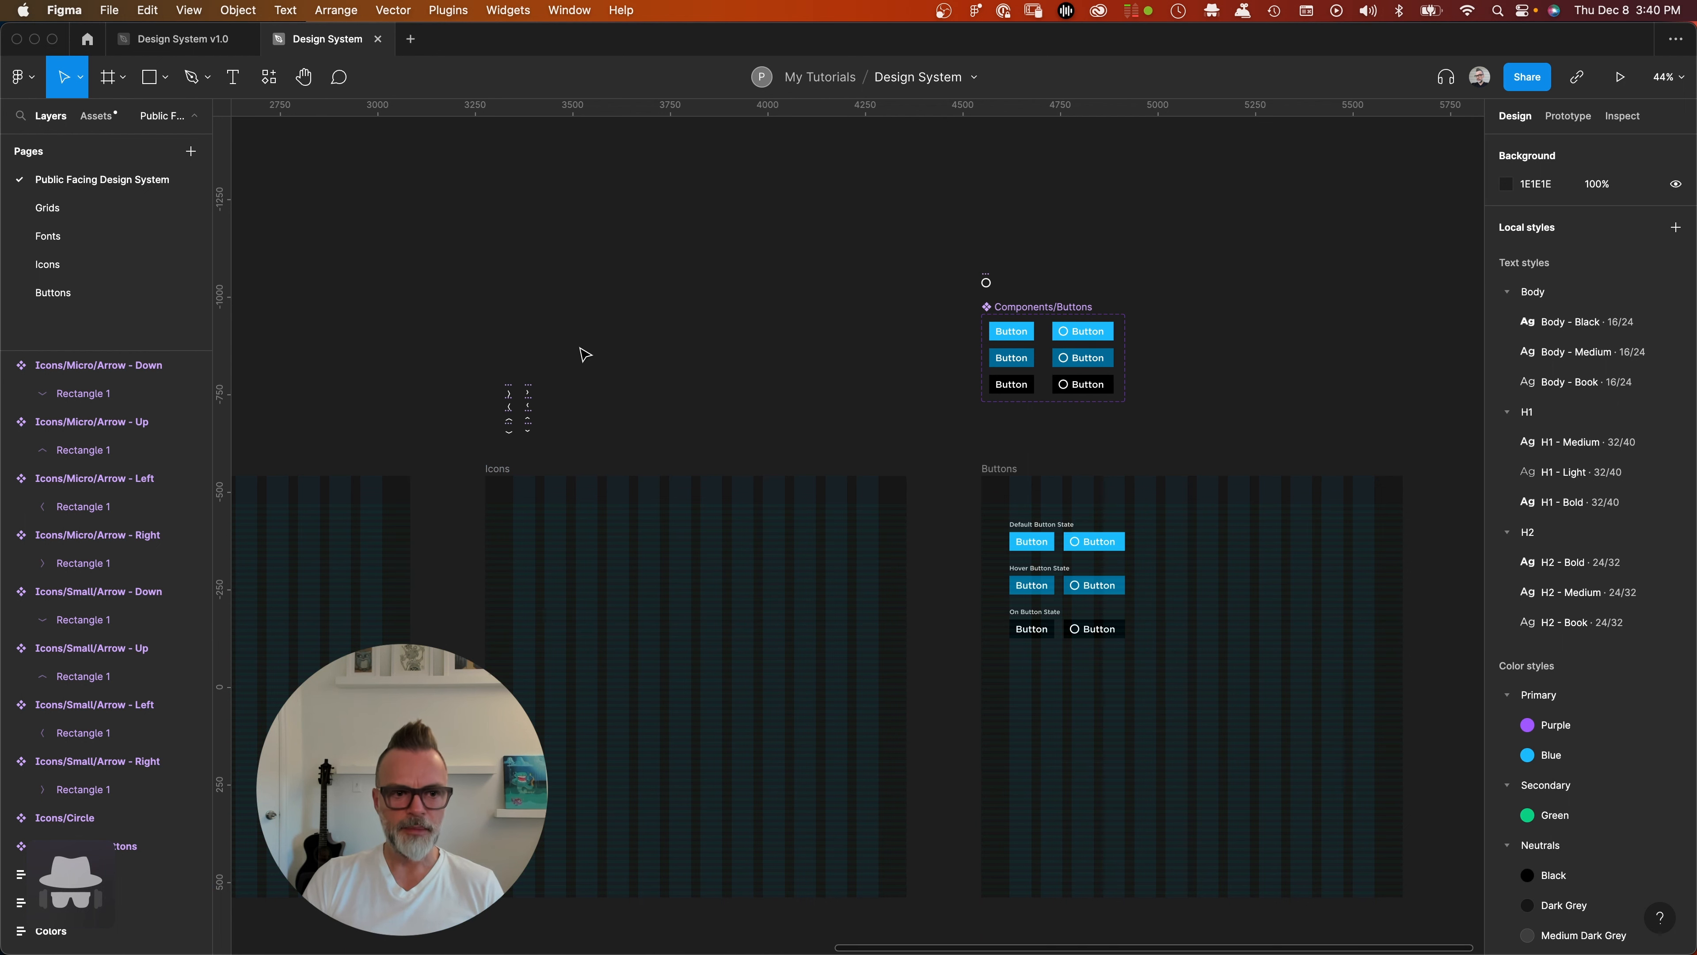
pyautogui.moveTo(585, 354); pyautogui.dragTo(498, 455)
pyautogui.scroll(5, 591, 389)
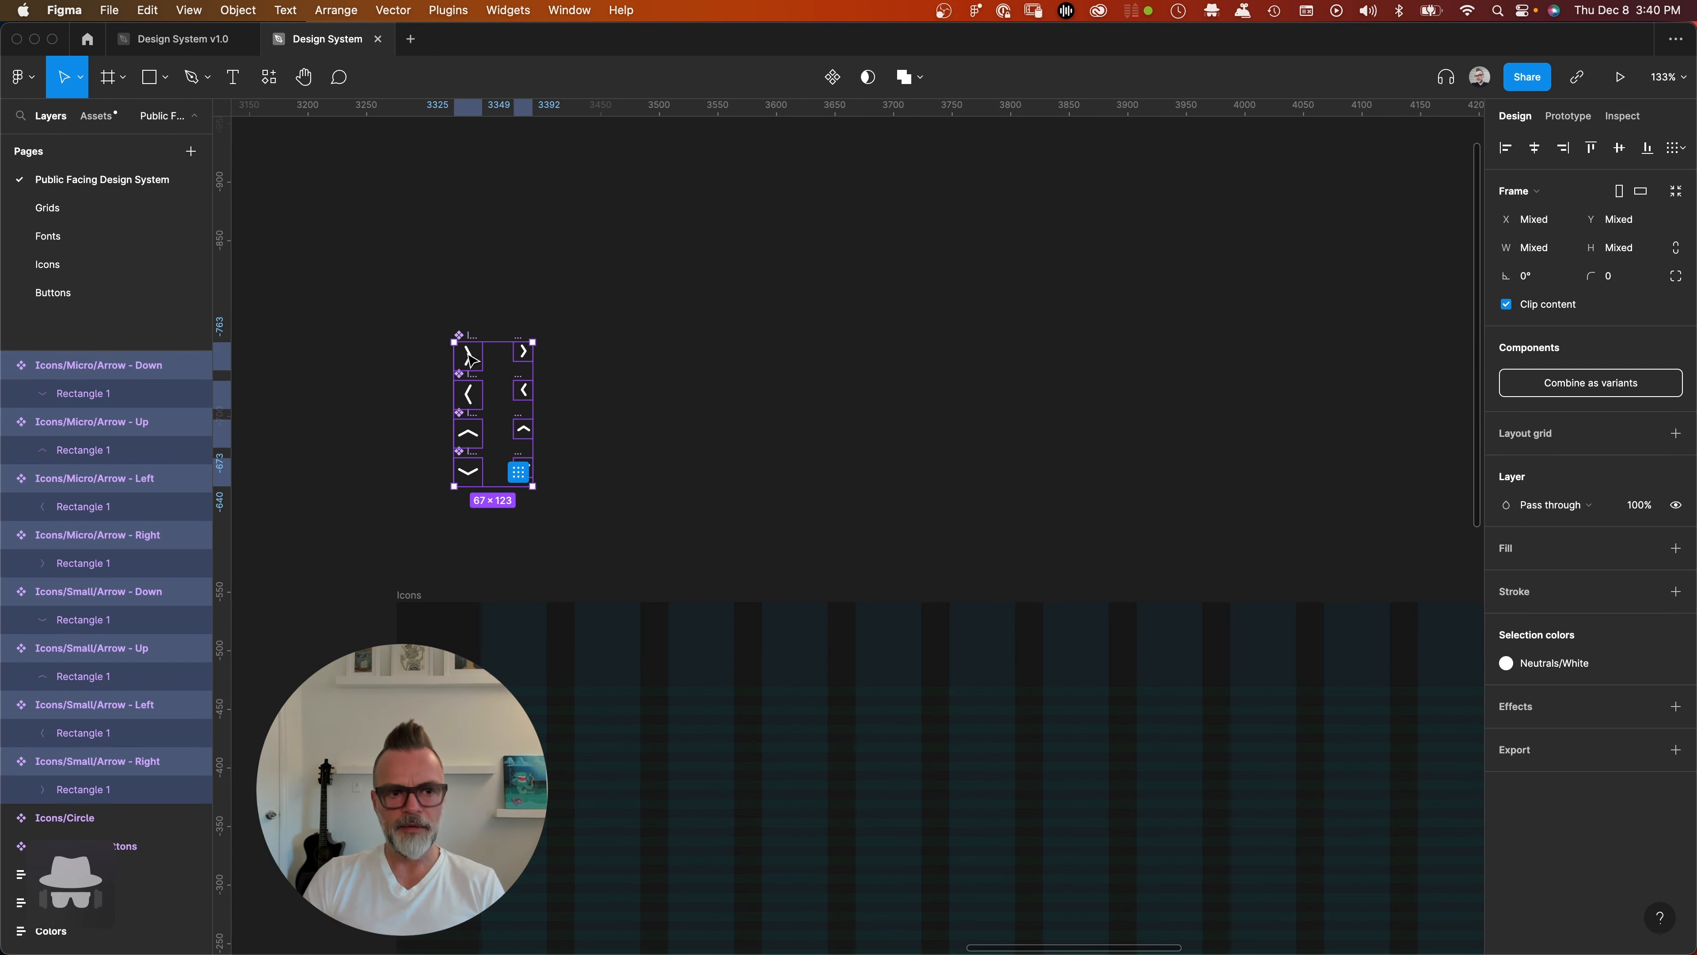
pyautogui.click(610, 353)
pyautogui.click(468, 355)
pyautogui.moveTo(640, 257); pyautogui.dragTo(409, 523)
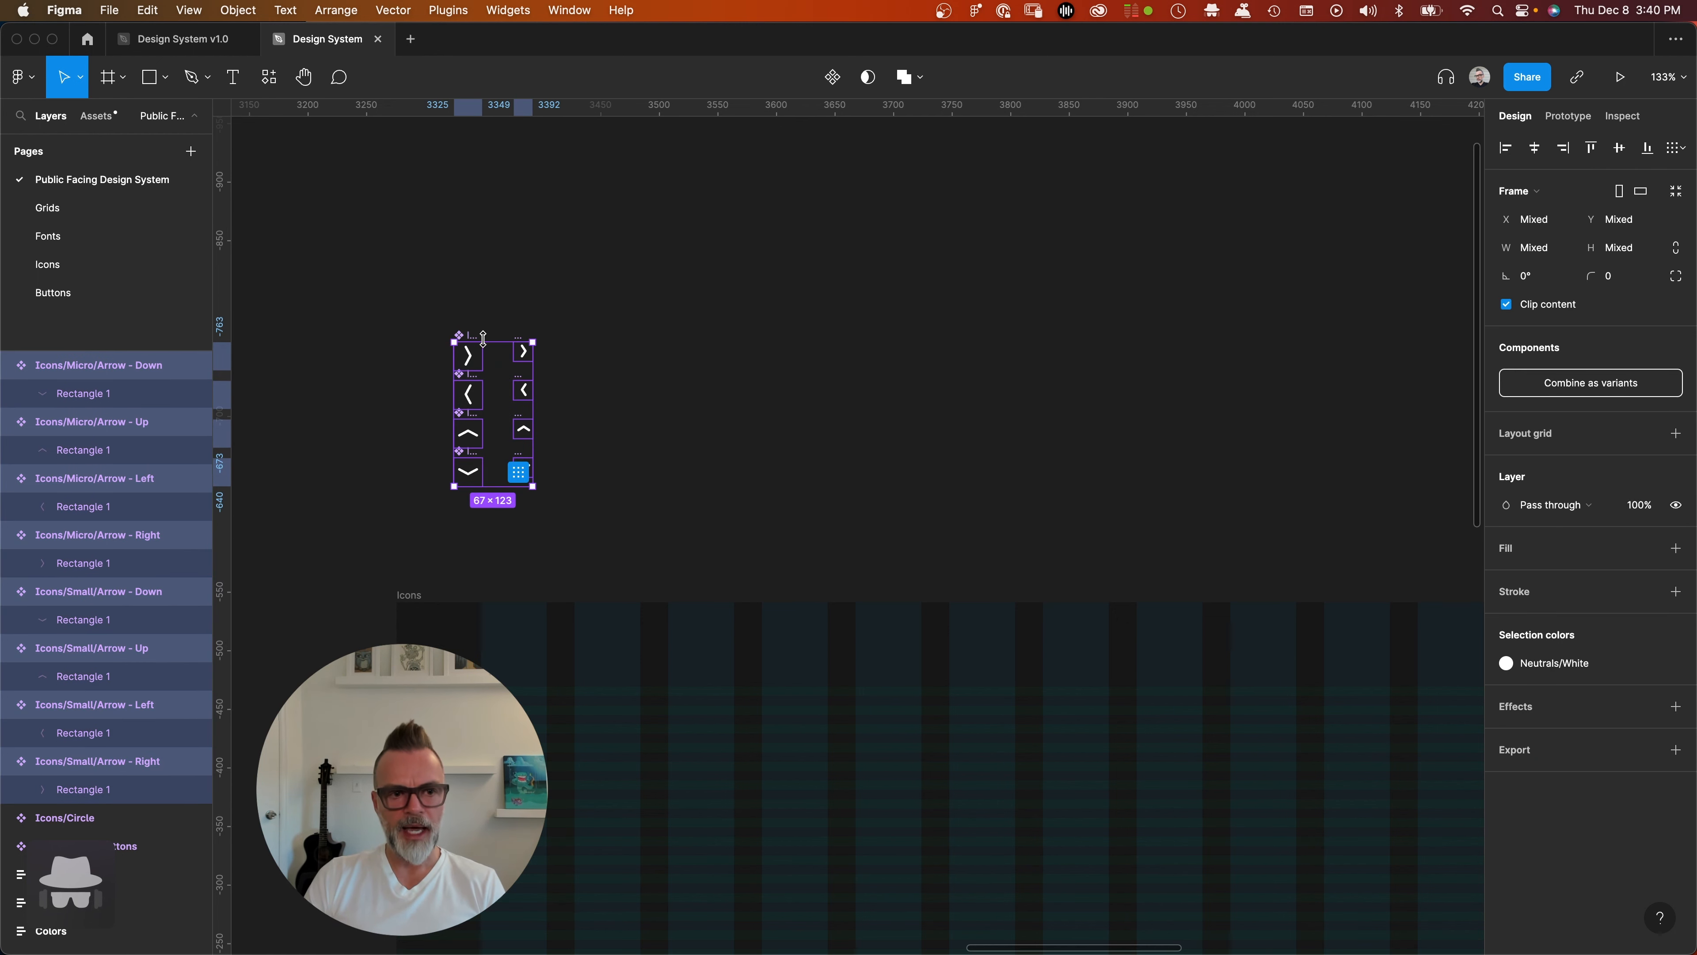
pyautogui.moveTo(473, 336); pyautogui.dragTo(419, 248)
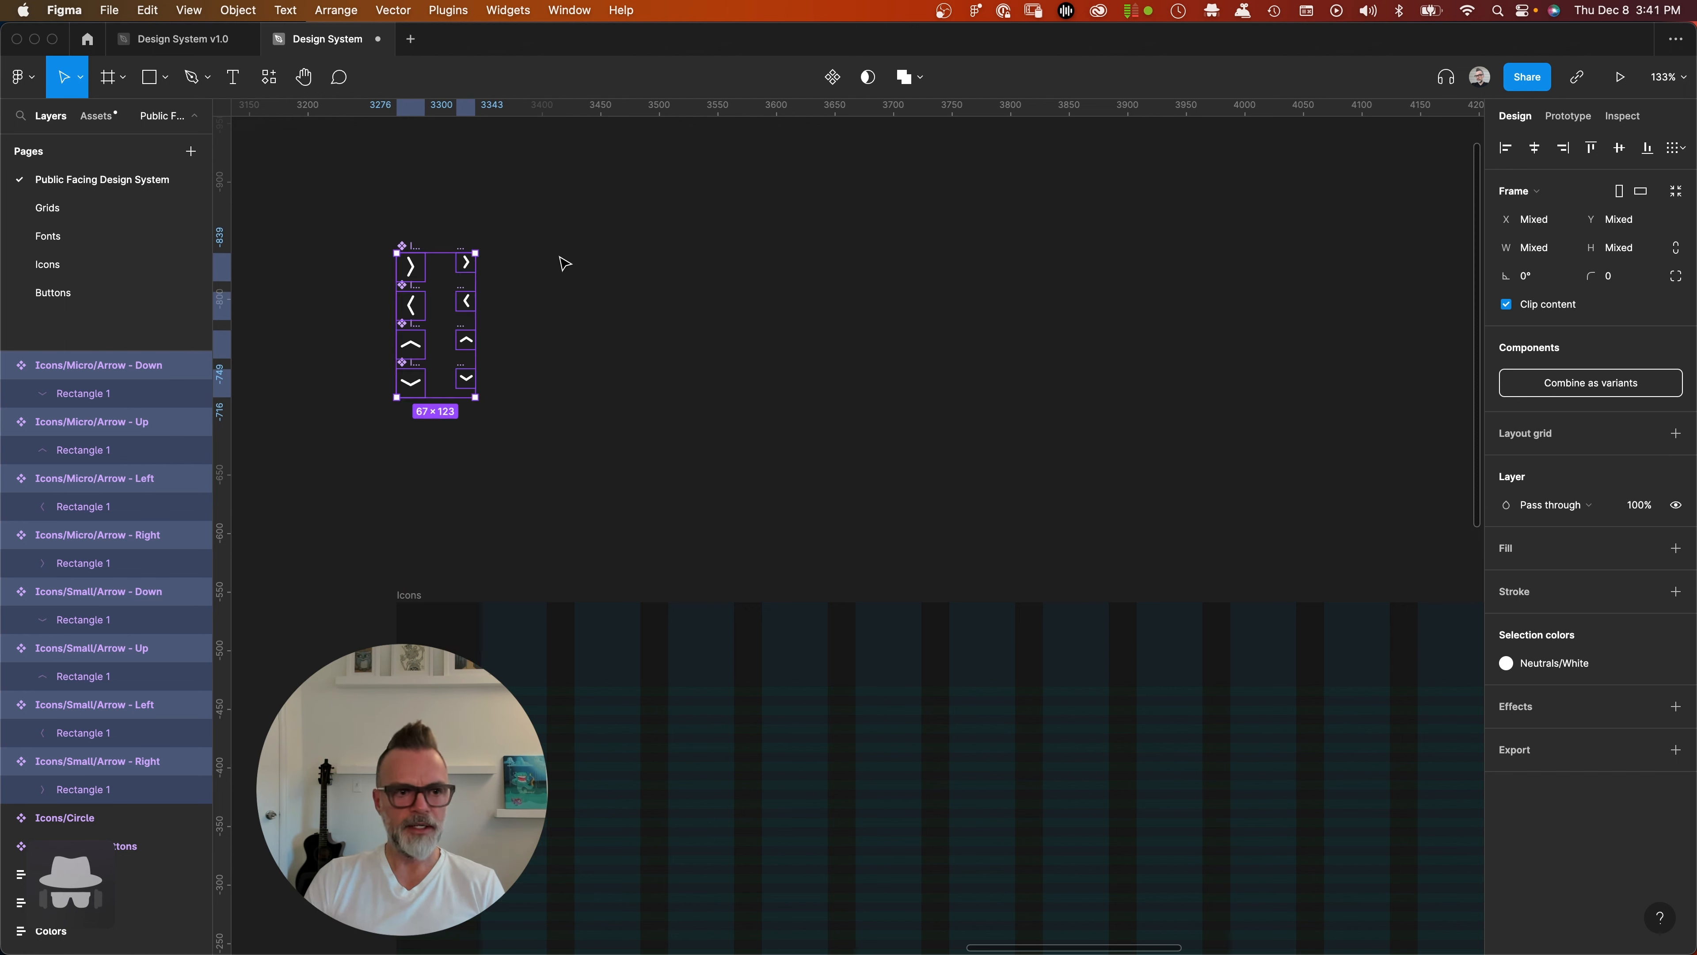
pyautogui.click(503, 266)
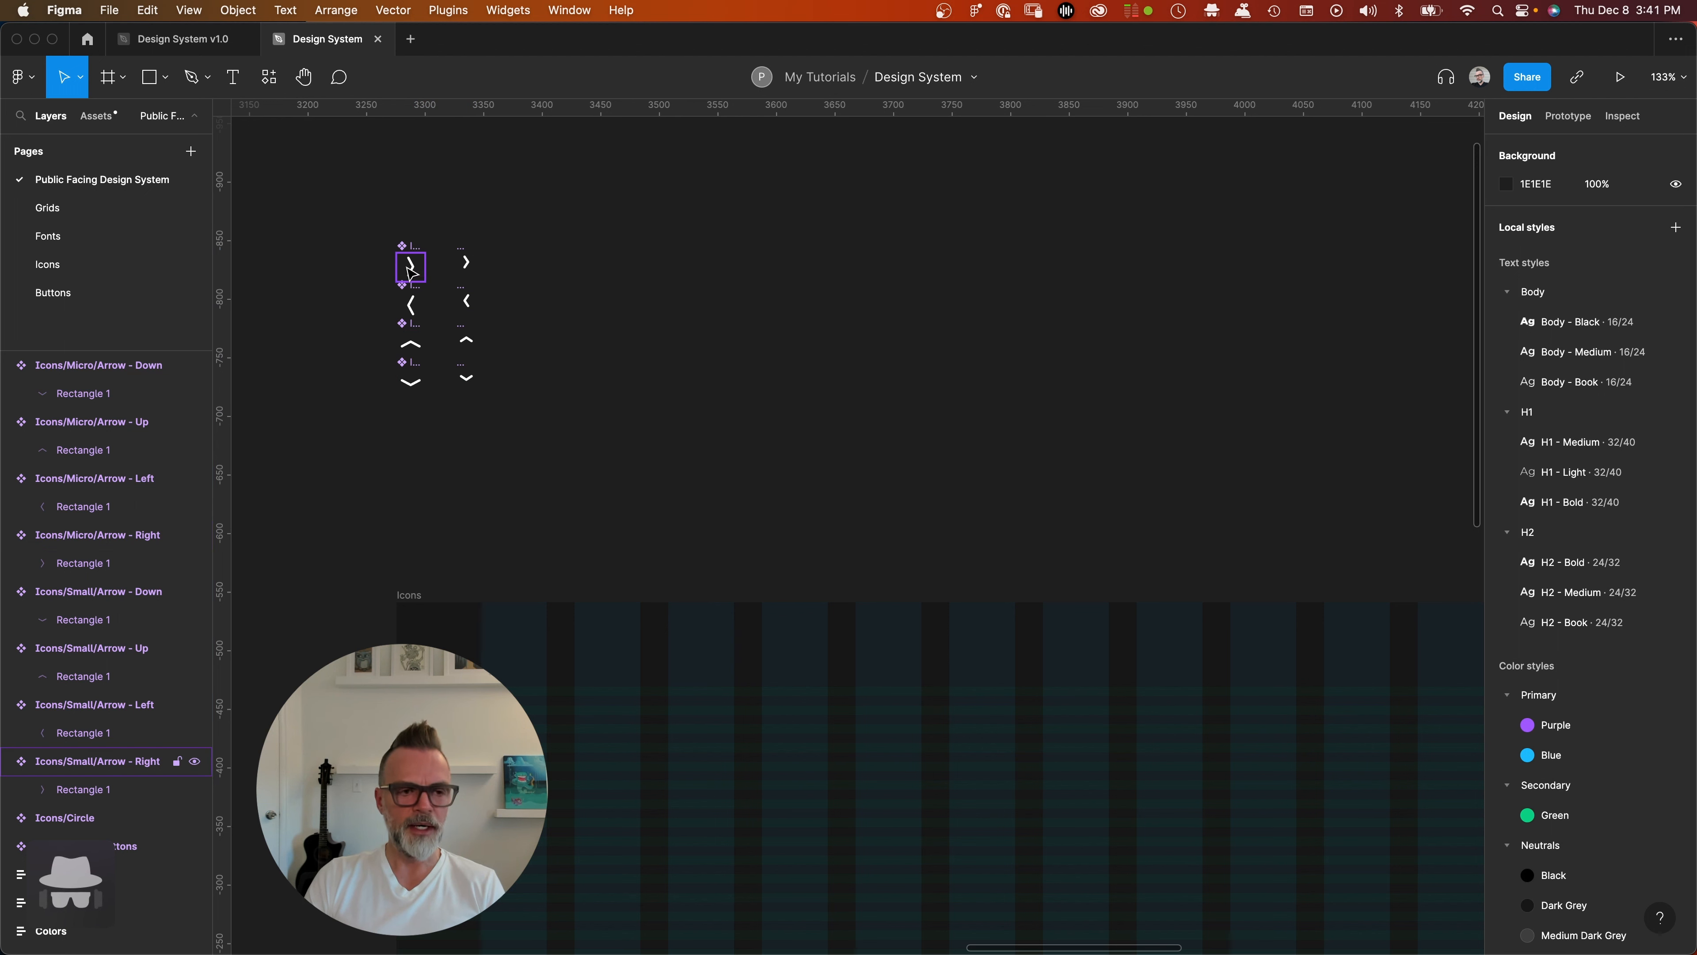
# - Copy the eight arrow components and place the pasted instances inside the Icons frame
pyautogui.moveTo(532, 212); pyautogui.dragTo(308, 475)
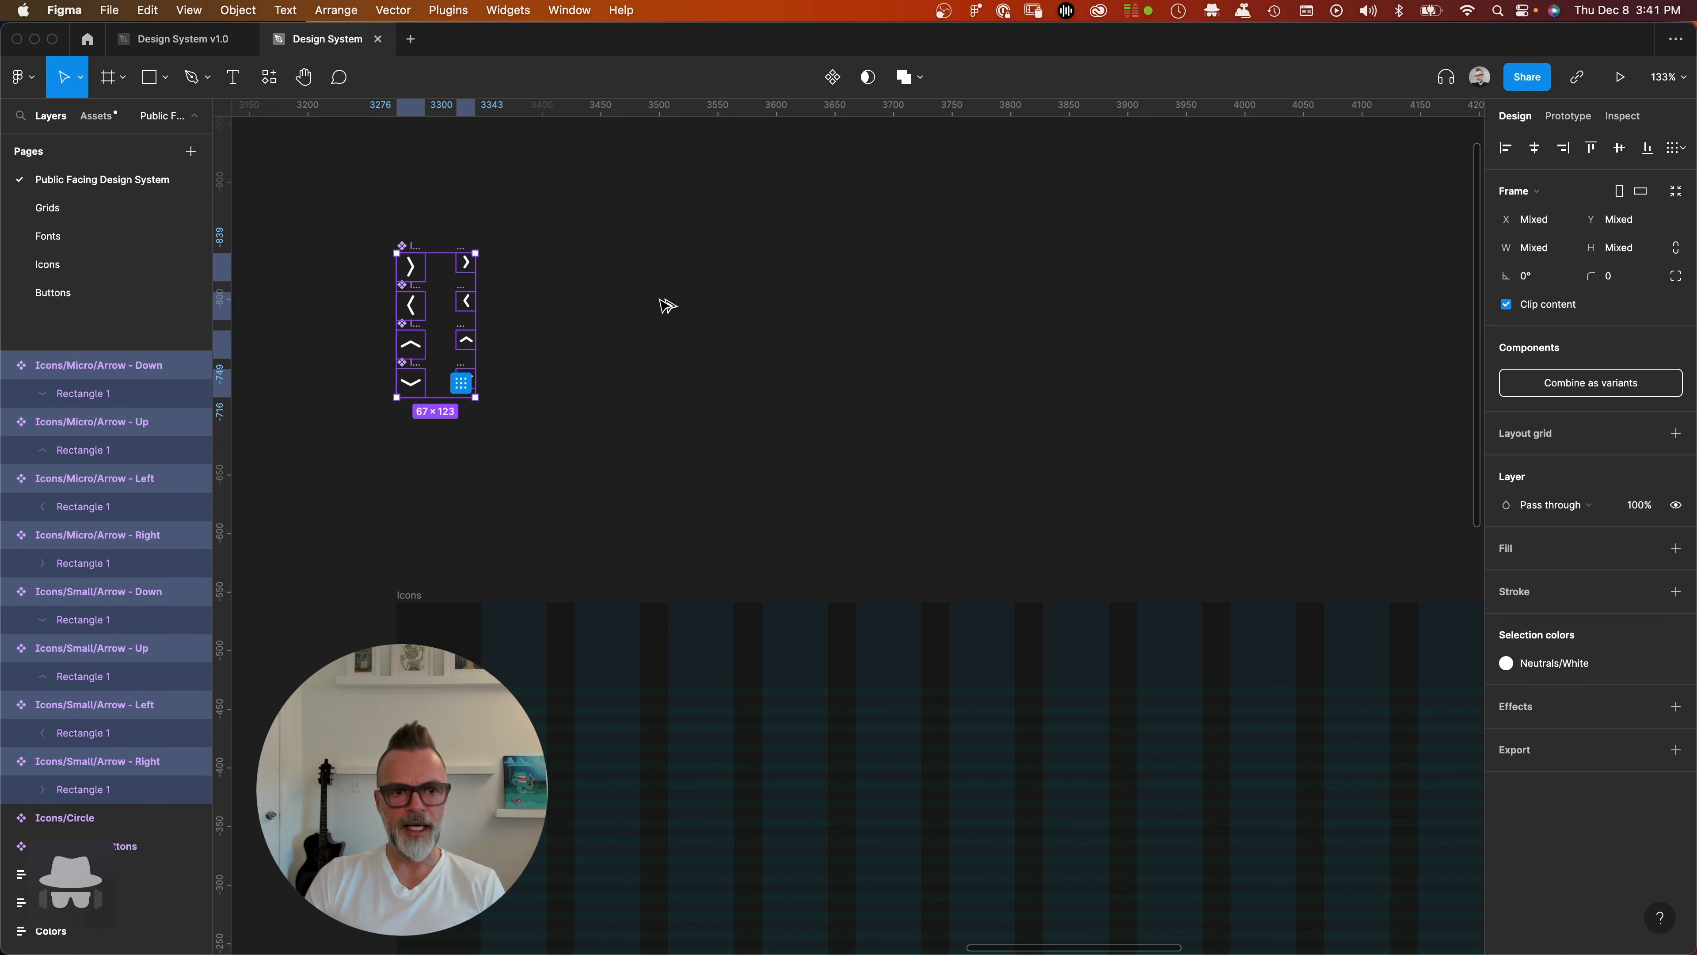
pyautogui.press('super+c')
pyautogui.press('super+v')
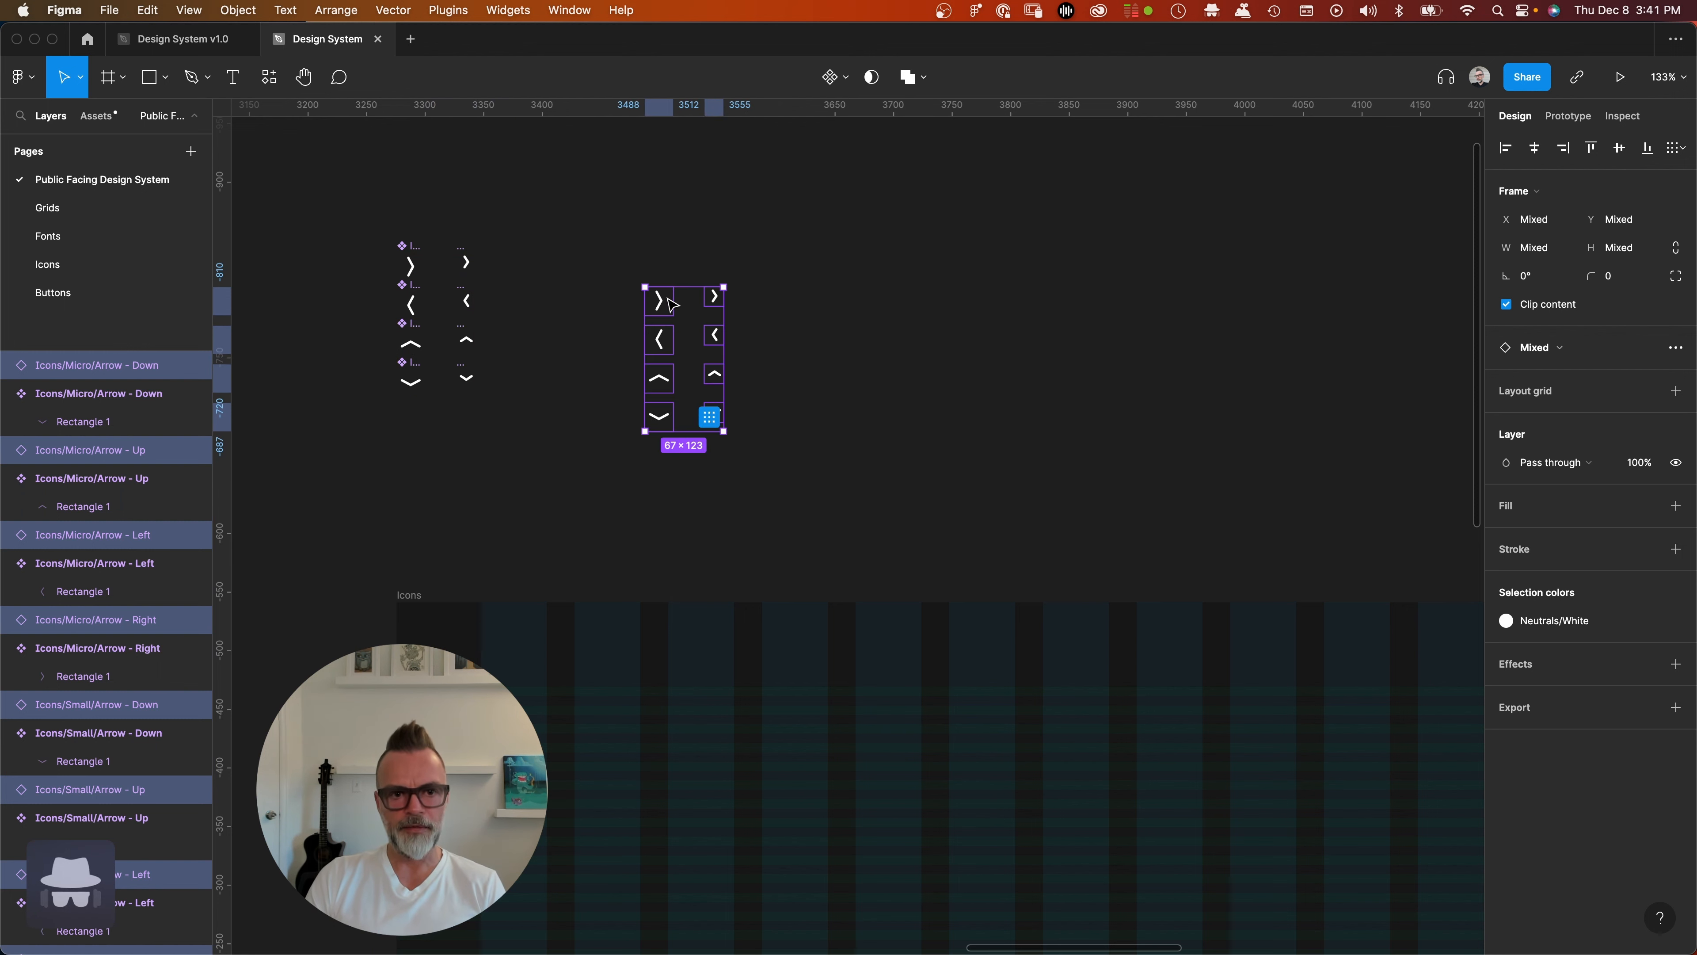
pyautogui.moveTo(671, 305); pyautogui.dragTo(513, 762)
pyautogui.moveTo(735, 531); pyautogui.dragTo(737, 528)
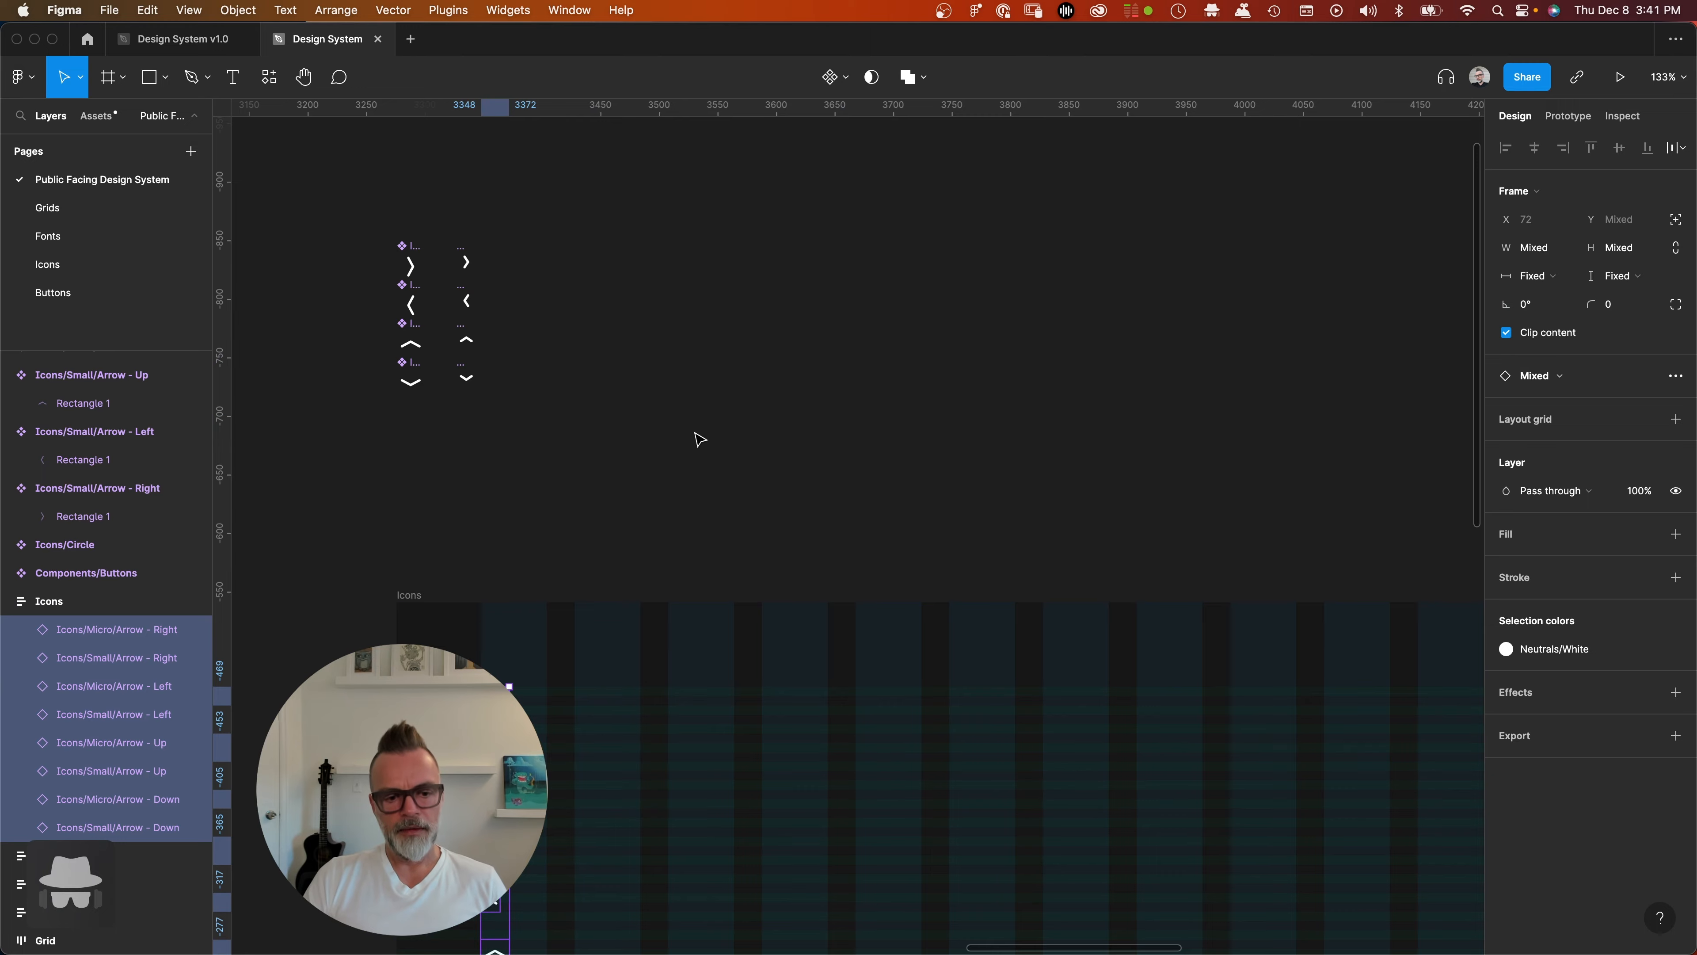
# - Group the four micro arrow instances (right, left, up, down) in the Icons frame into their own auto layout
pyautogui.scroll(-5, 695, 438)
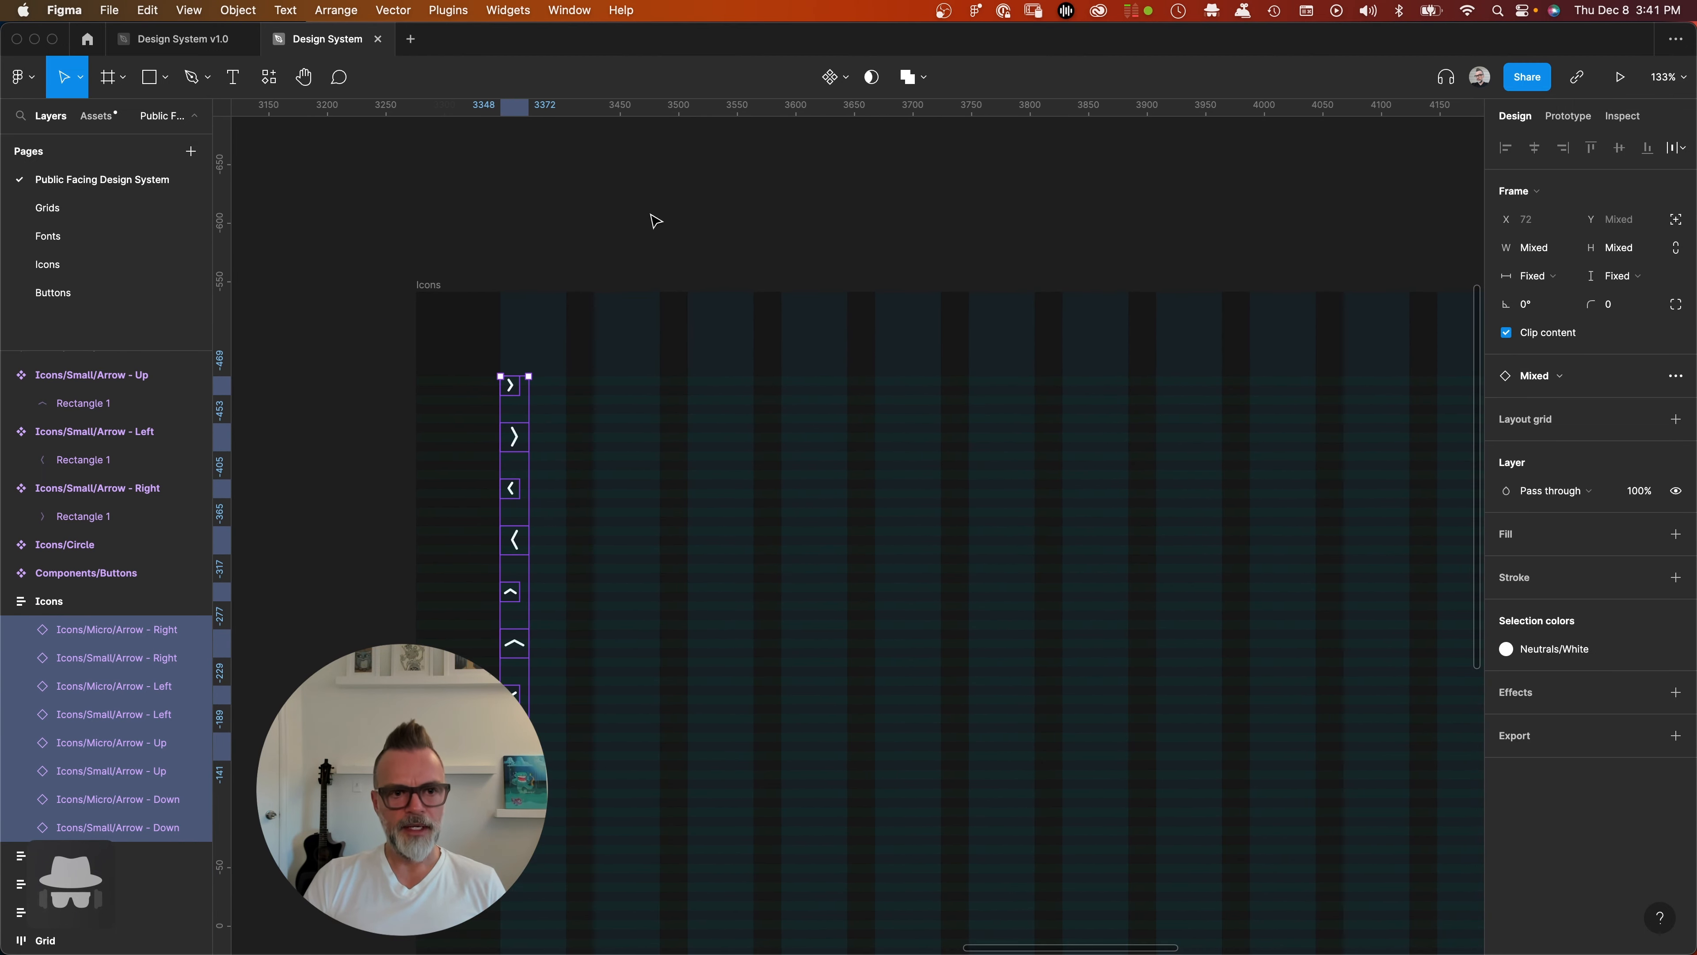
pyautogui.scroll(2, 615, 286)
pyautogui.click(538, 436)
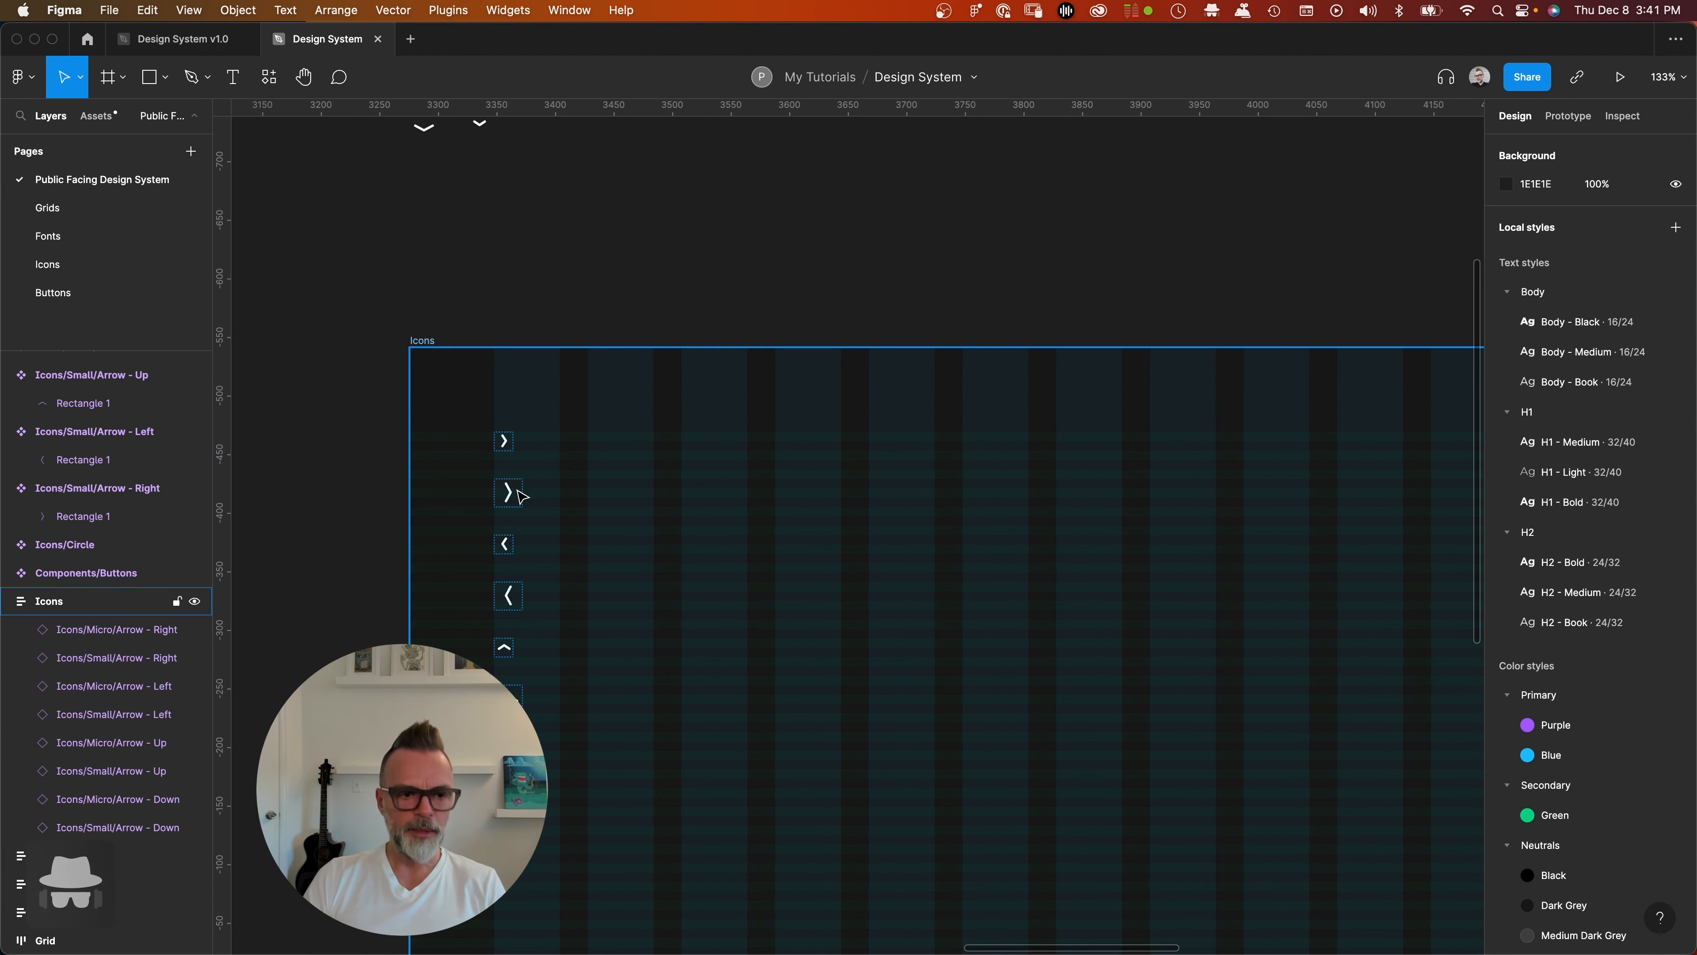
pyautogui.click(504, 441)
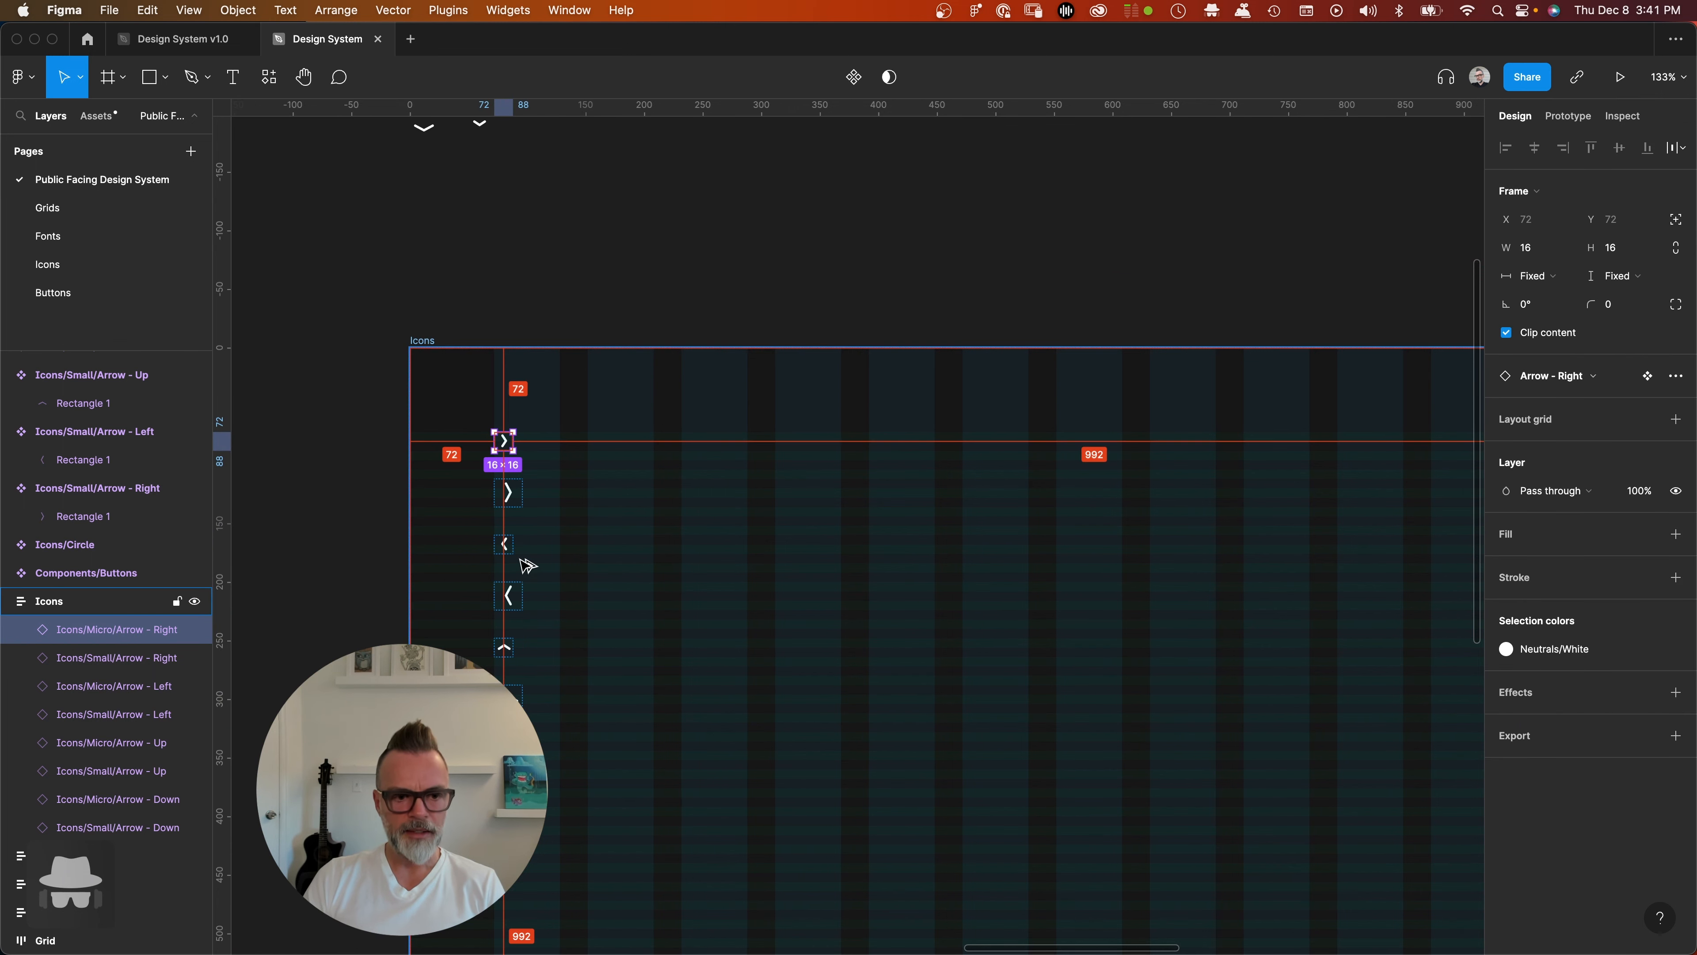
pyautogui.click(504, 544)
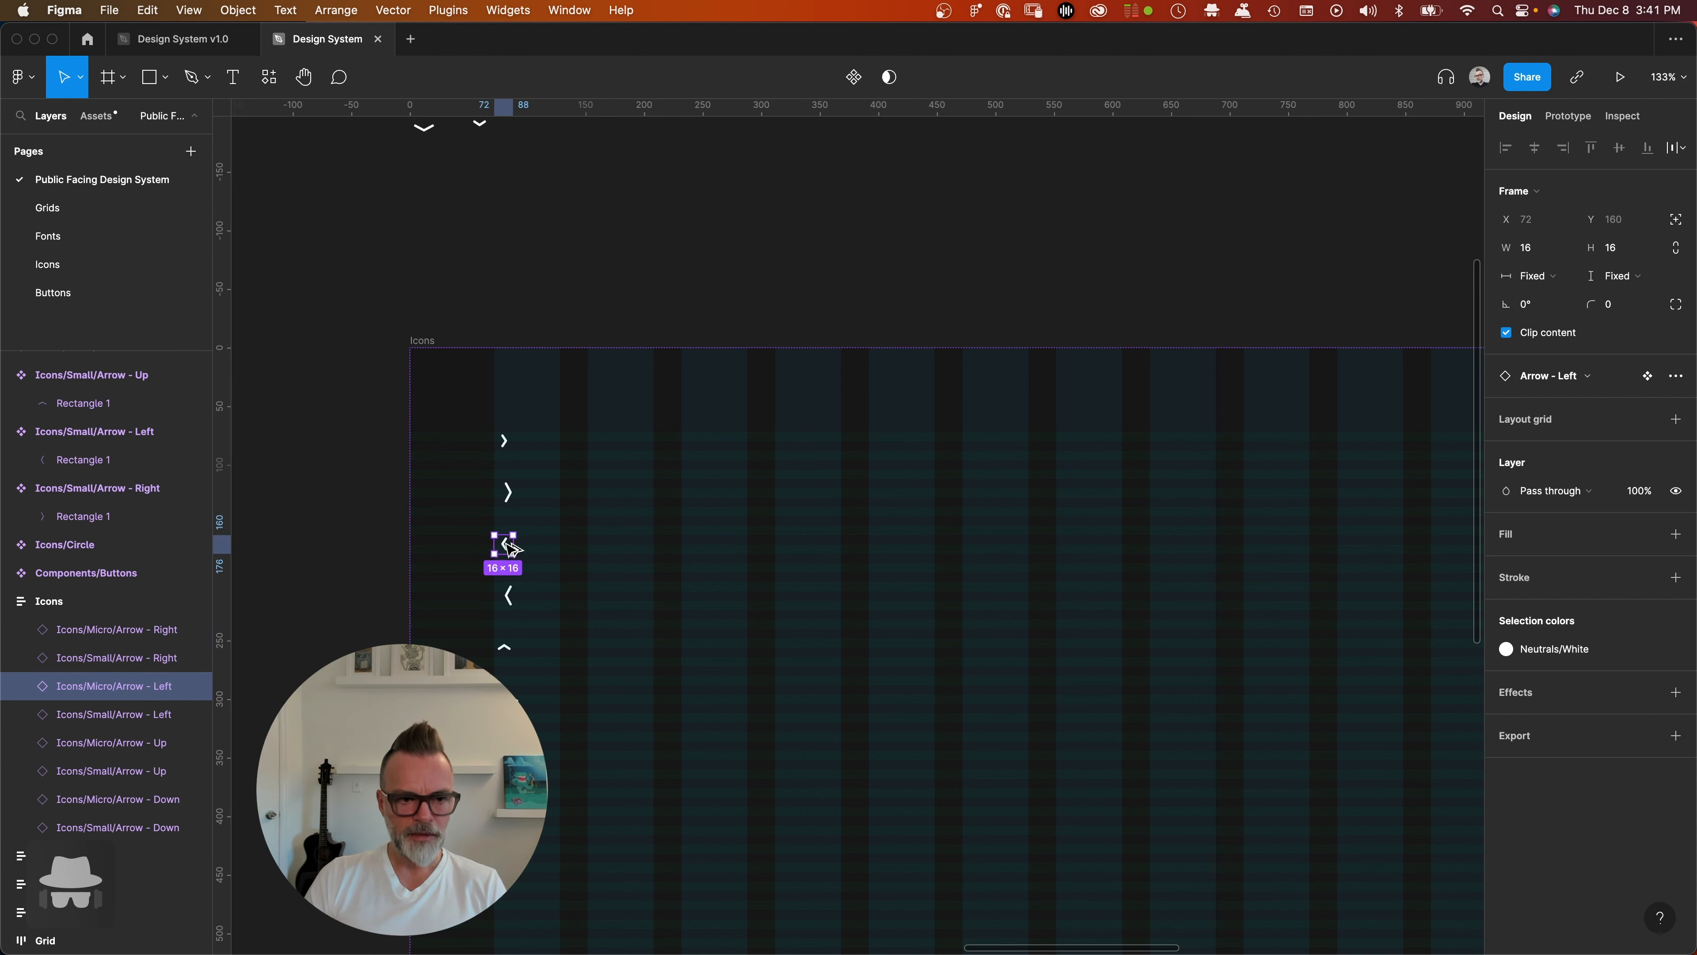
pyautogui.keyDown('shift'); pyautogui.click(504, 441); pyautogui.keyUp('shift')
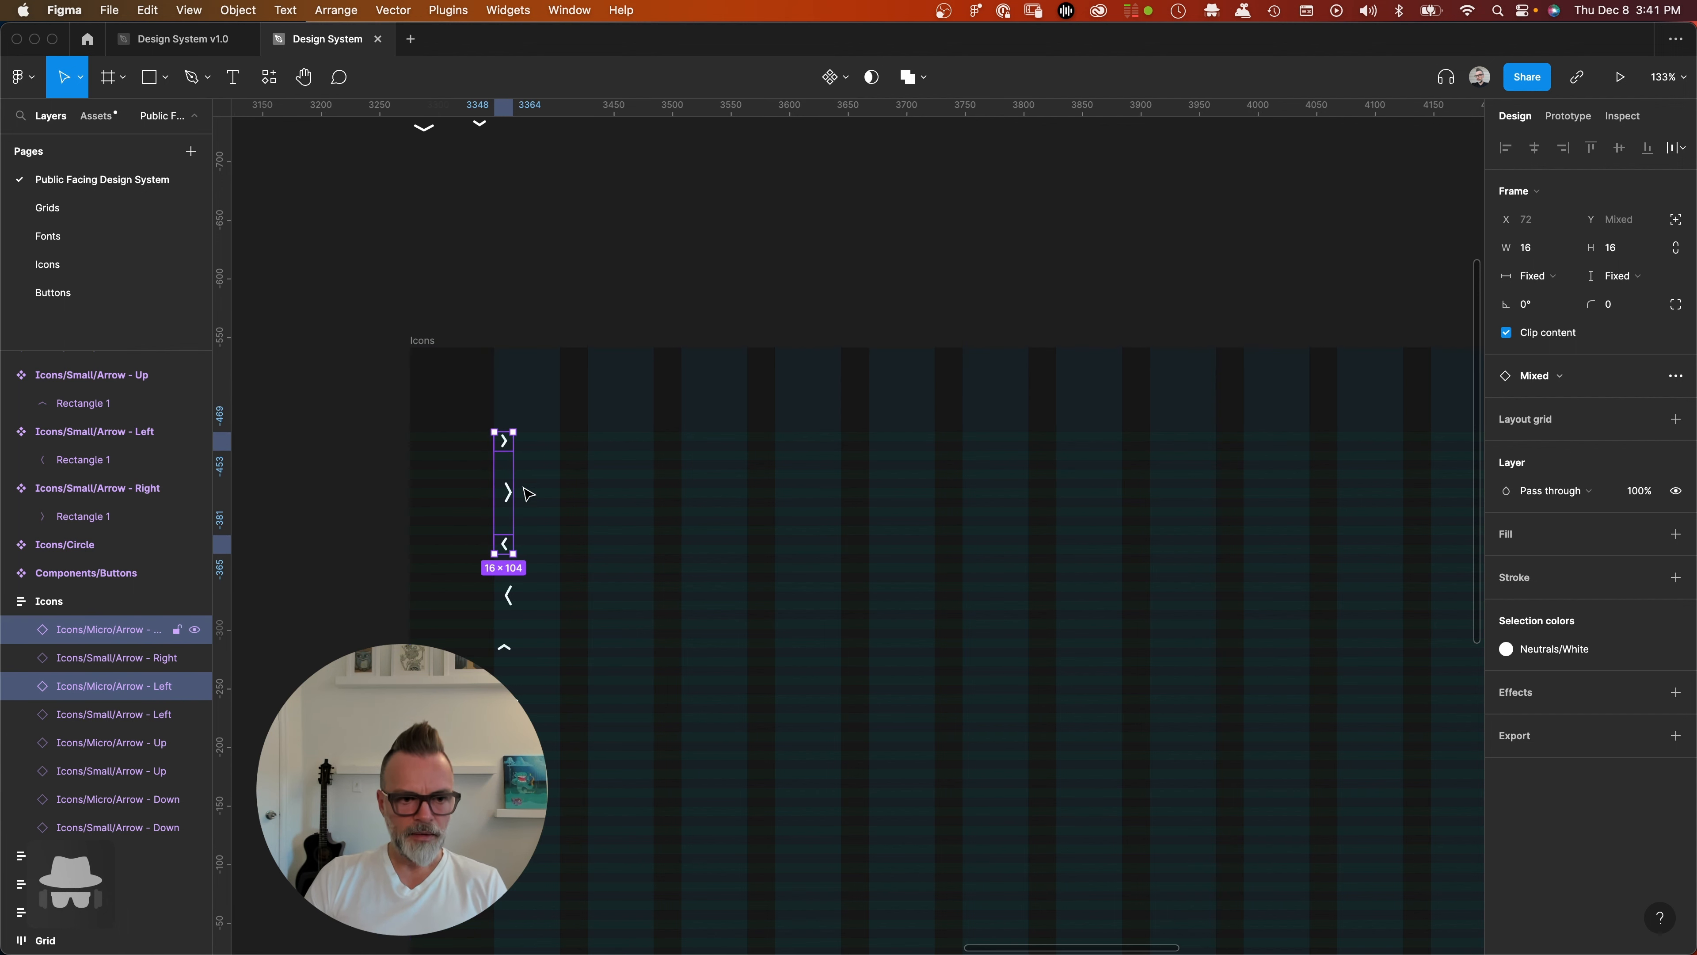
pyautogui.keyDown('shift'); pyautogui.click(504, 647); pyautogui.keyUp('shift')
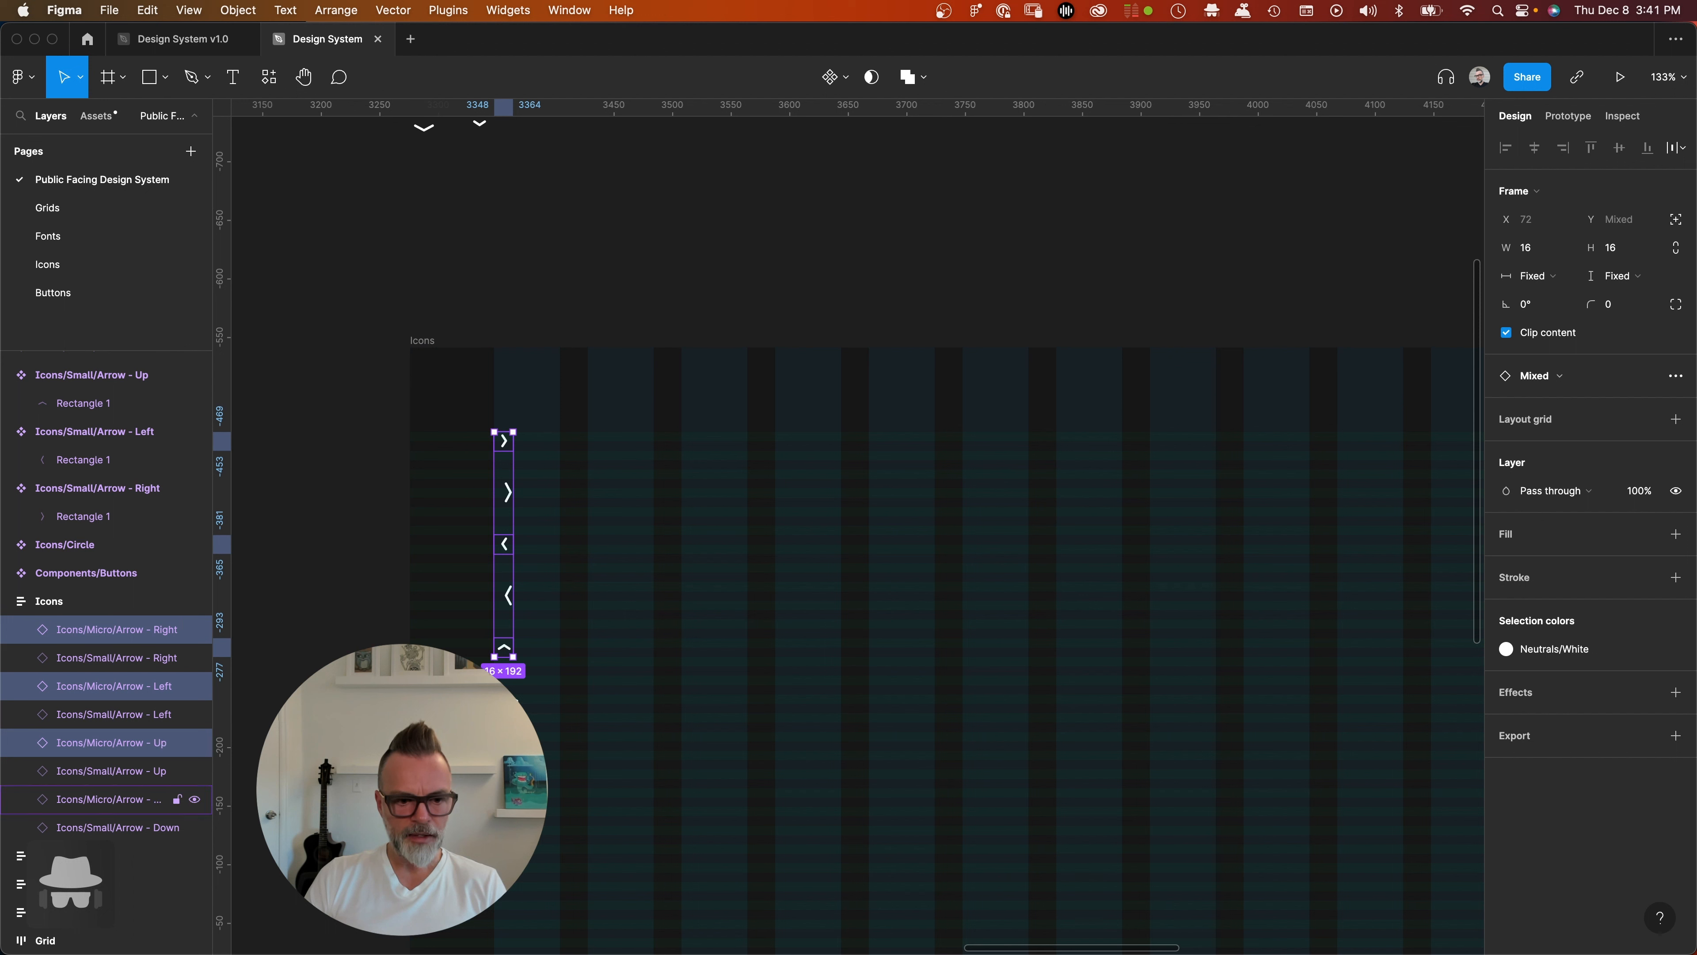
pyautogui.keyDown('shift'); pyautogui.click(504, 692); pyautogui.keyUp('shift')
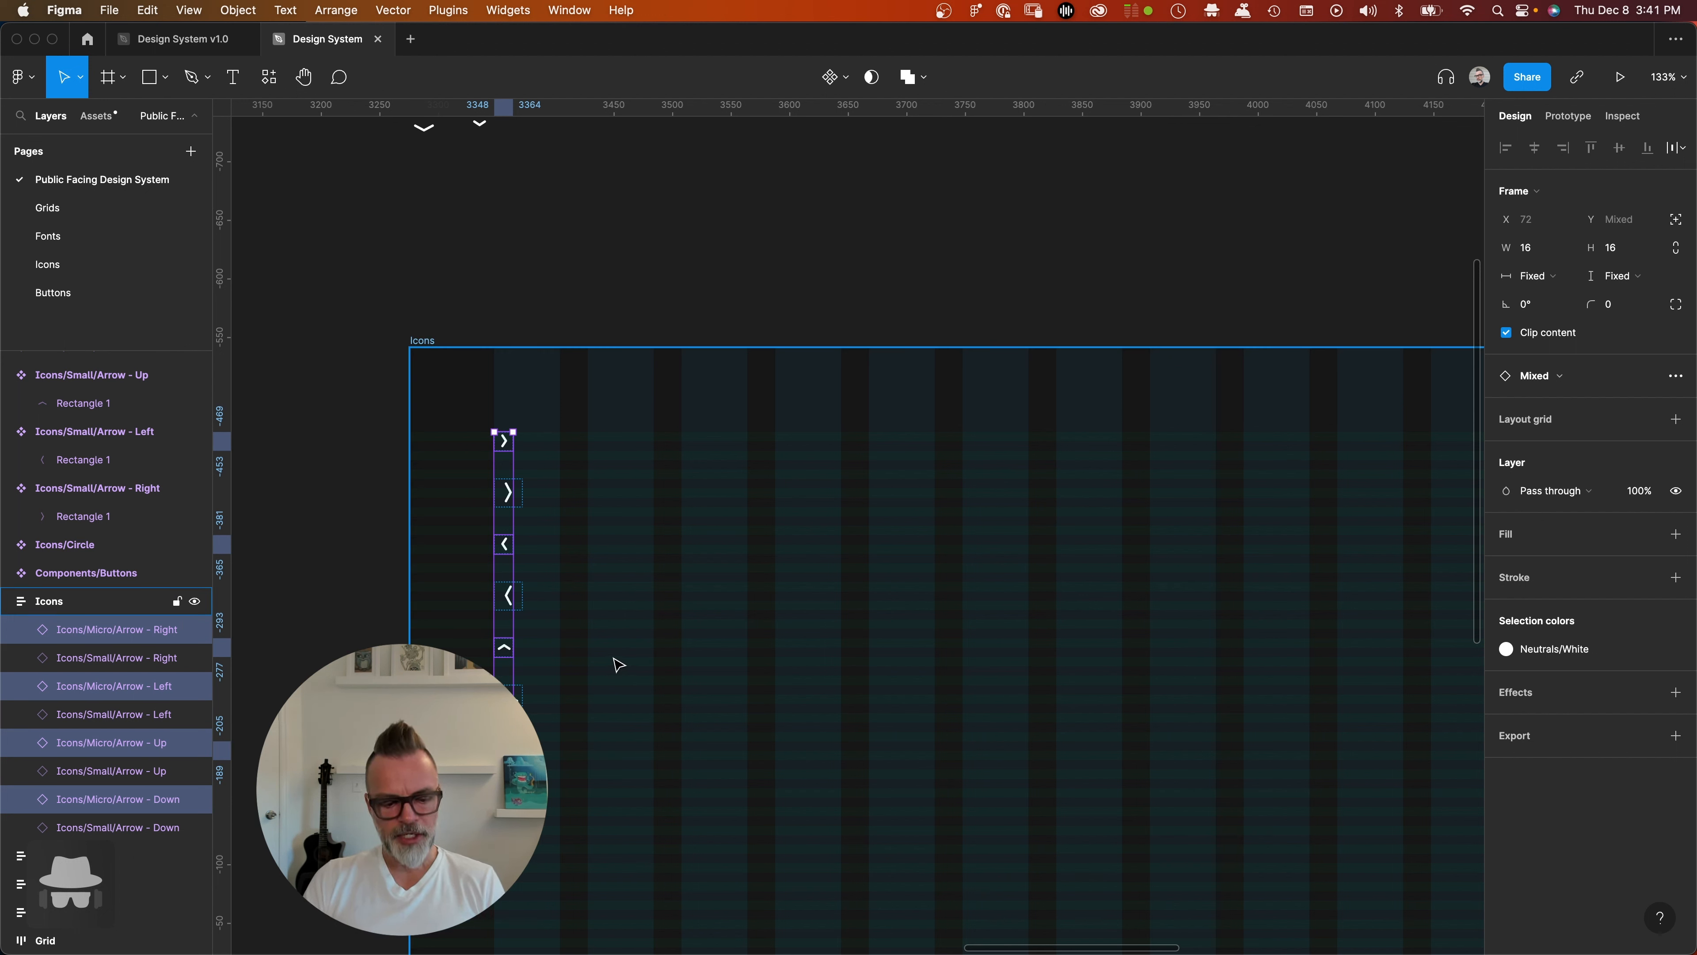
pyautogui.hotkey('shift', 'a')
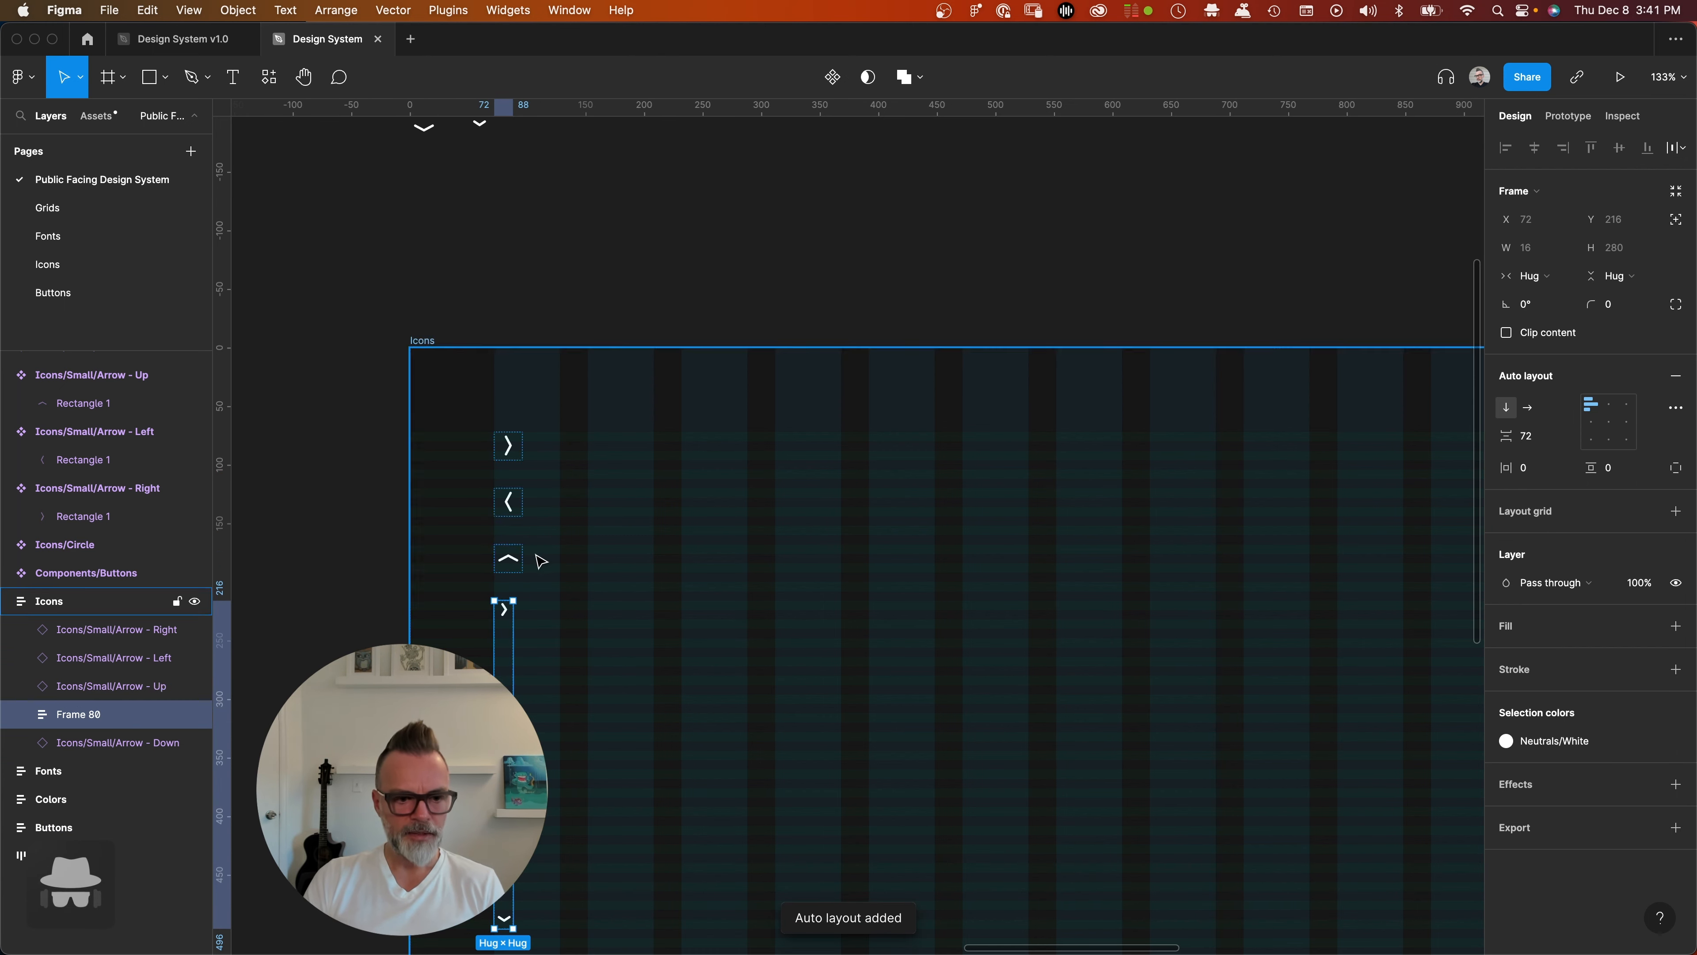
# - Group the four small arrow instances in the Icons frame into a second auto layout
pyautogui.scroll(-4, 510, 561)
pyautogui.scroll(-3, 510, 560)
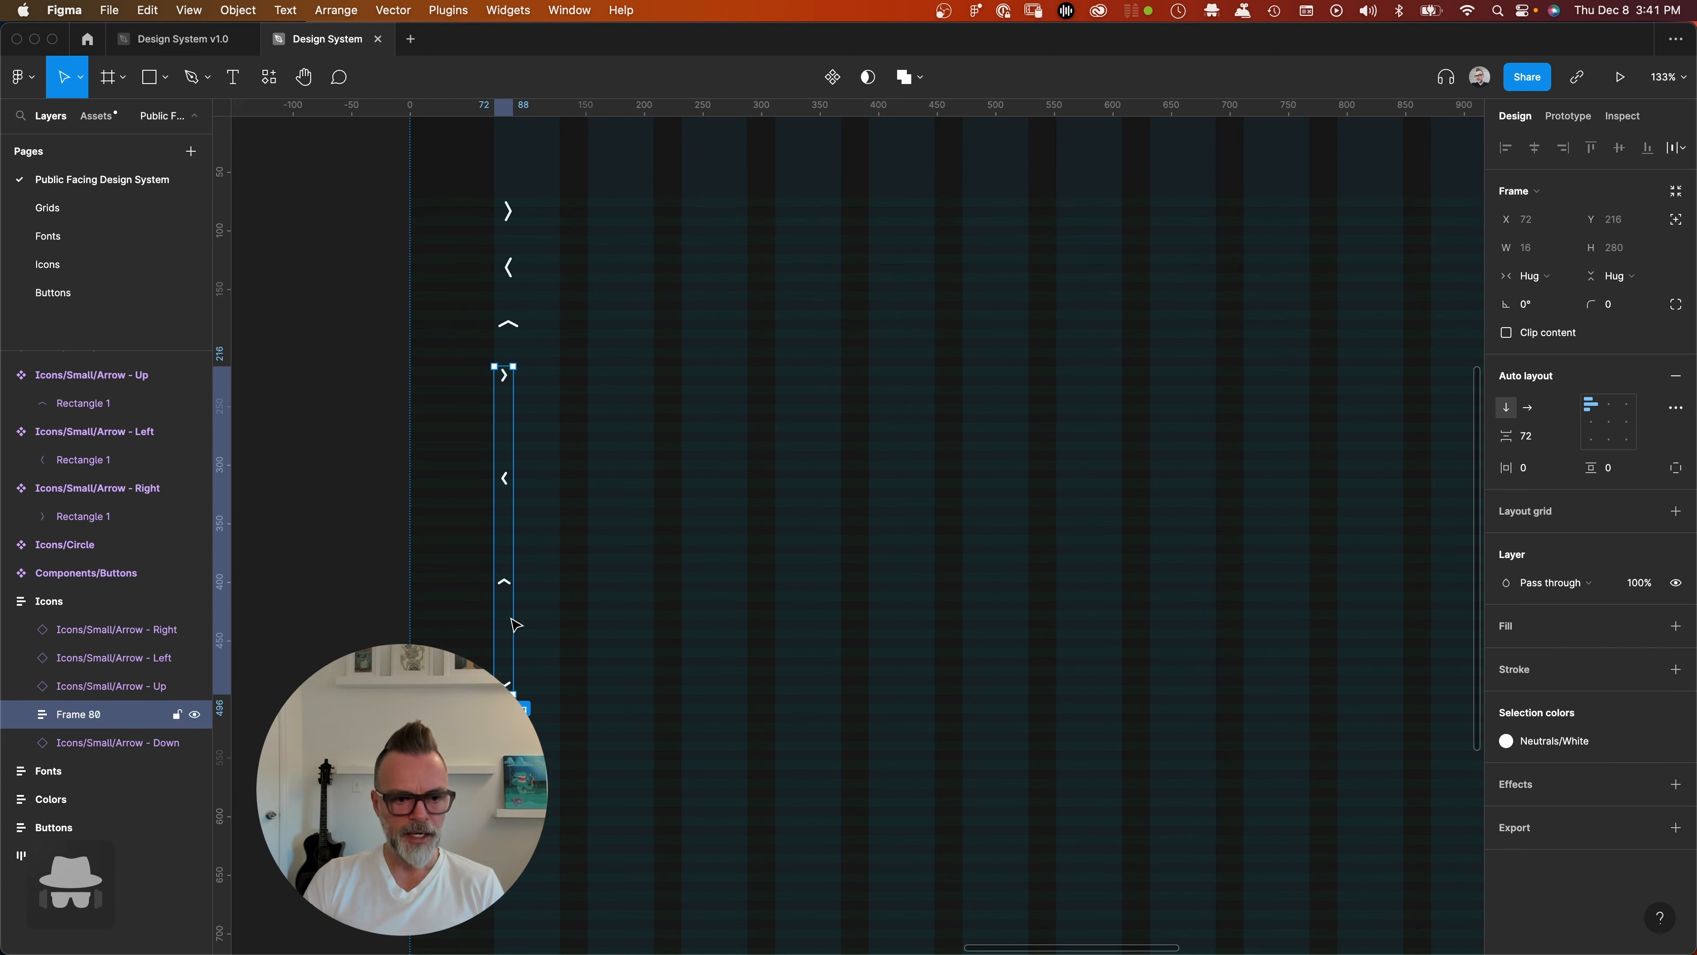
pyautogui.click(509, 734)
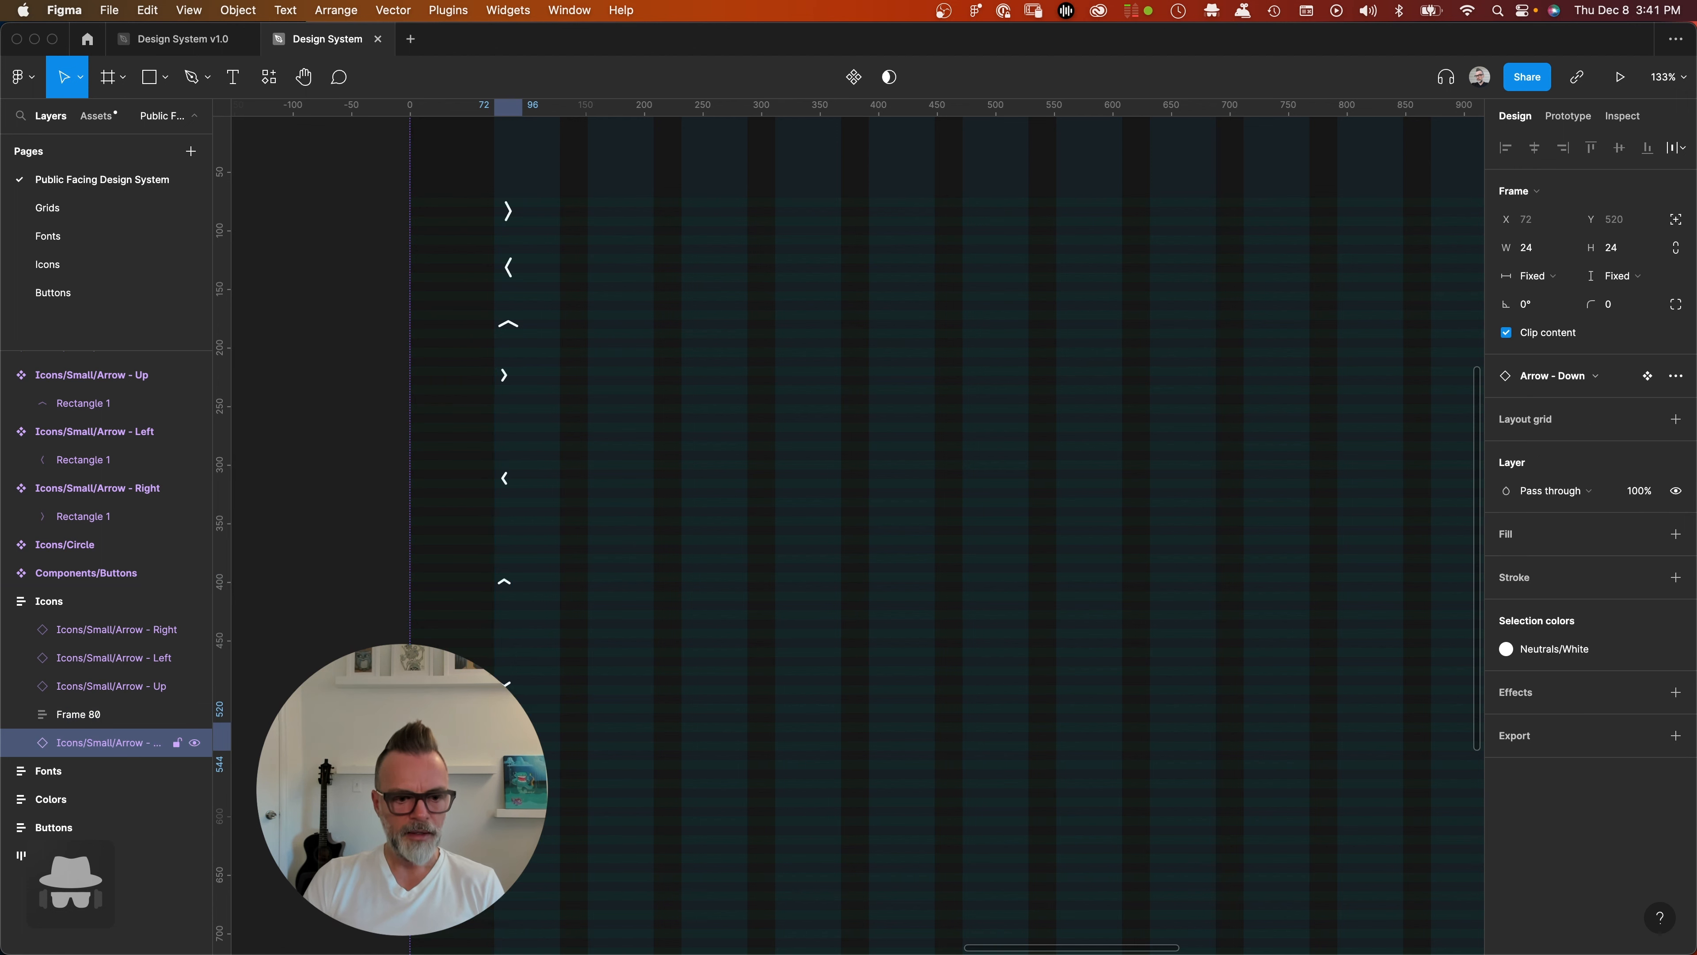
pyautogui.keyDown('shift'); pyautogui.click(508, 325); pyautogui.keyUp('shift')
pyautogui.keyDown('shift'); pyautogui.click(509, 268); pyautogui.keyUp('shift')
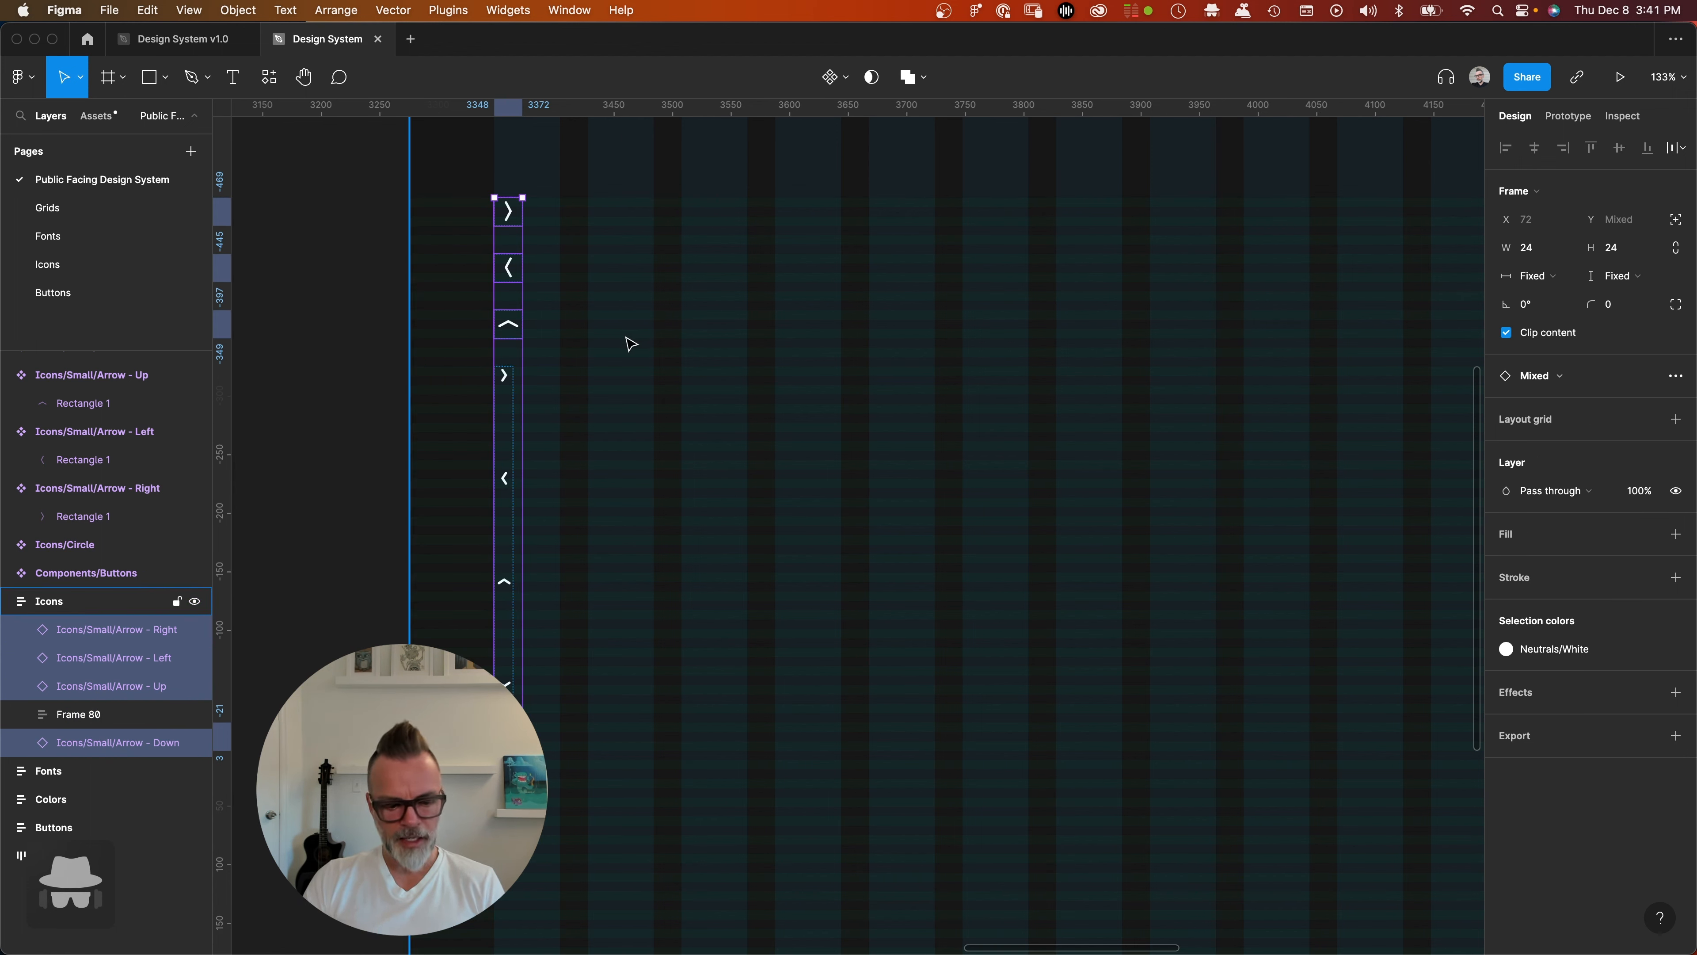
pyautogui.hotkey('shift', 'a')
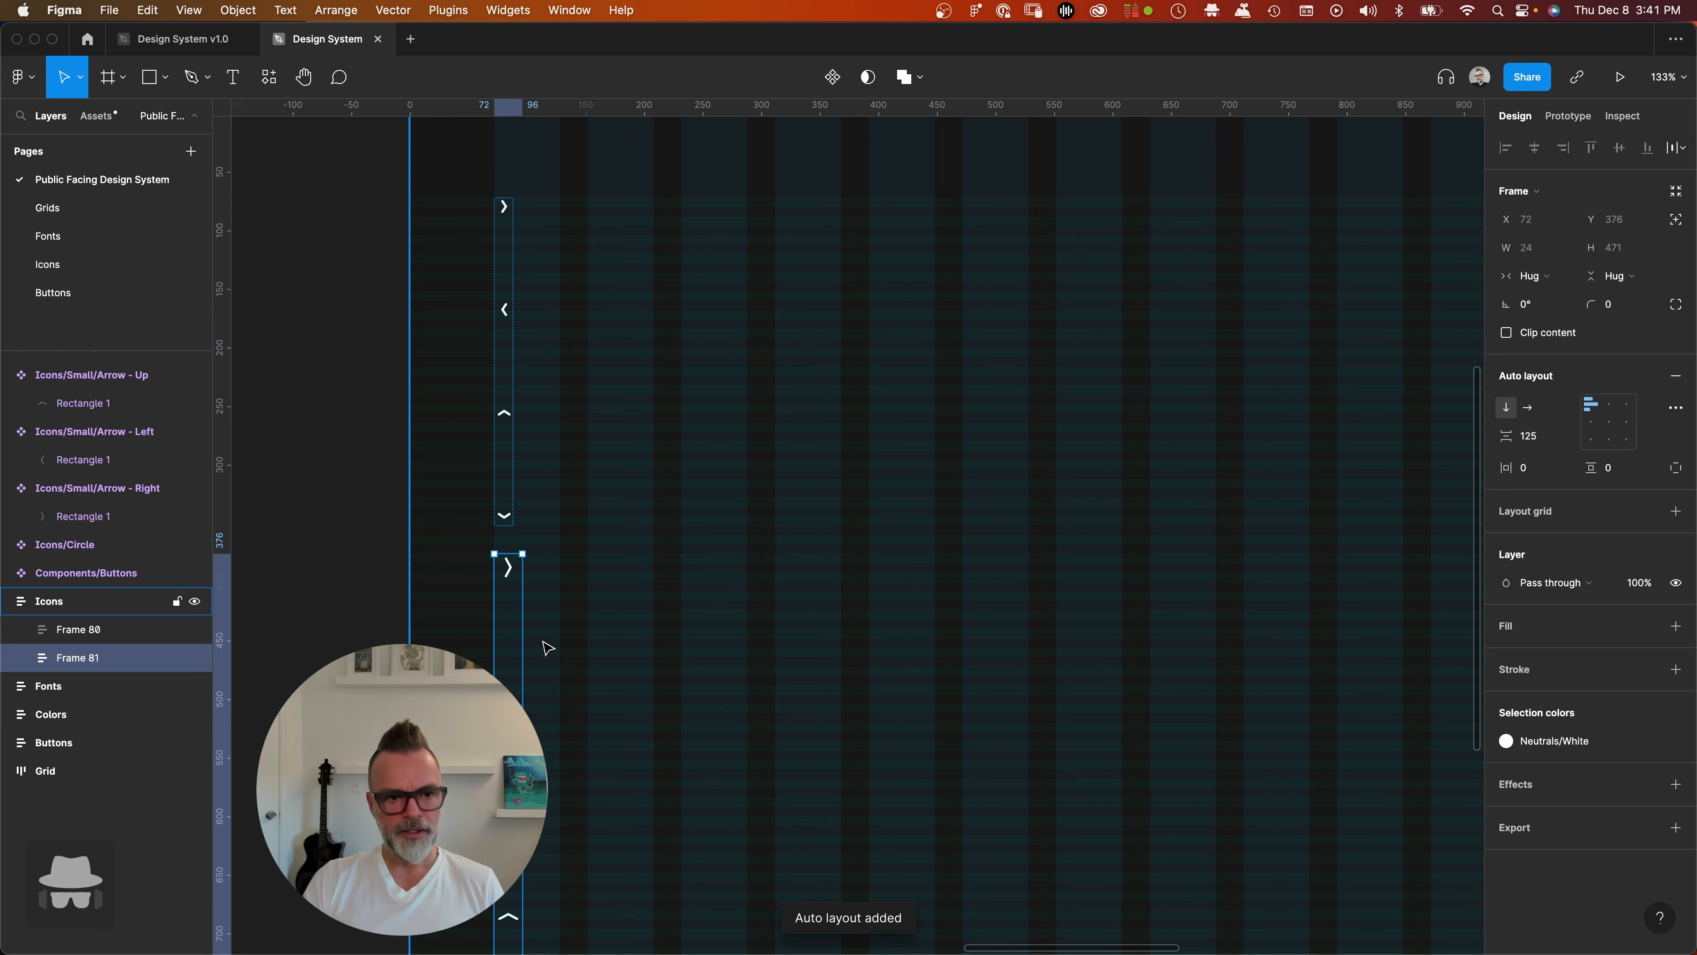
# - Set the vertical spacing between items in the micro arrow auto layout to 32
pyautogui.scroll(-3, 563, 653)
pyautogui.scroll(-1, 559, 648)
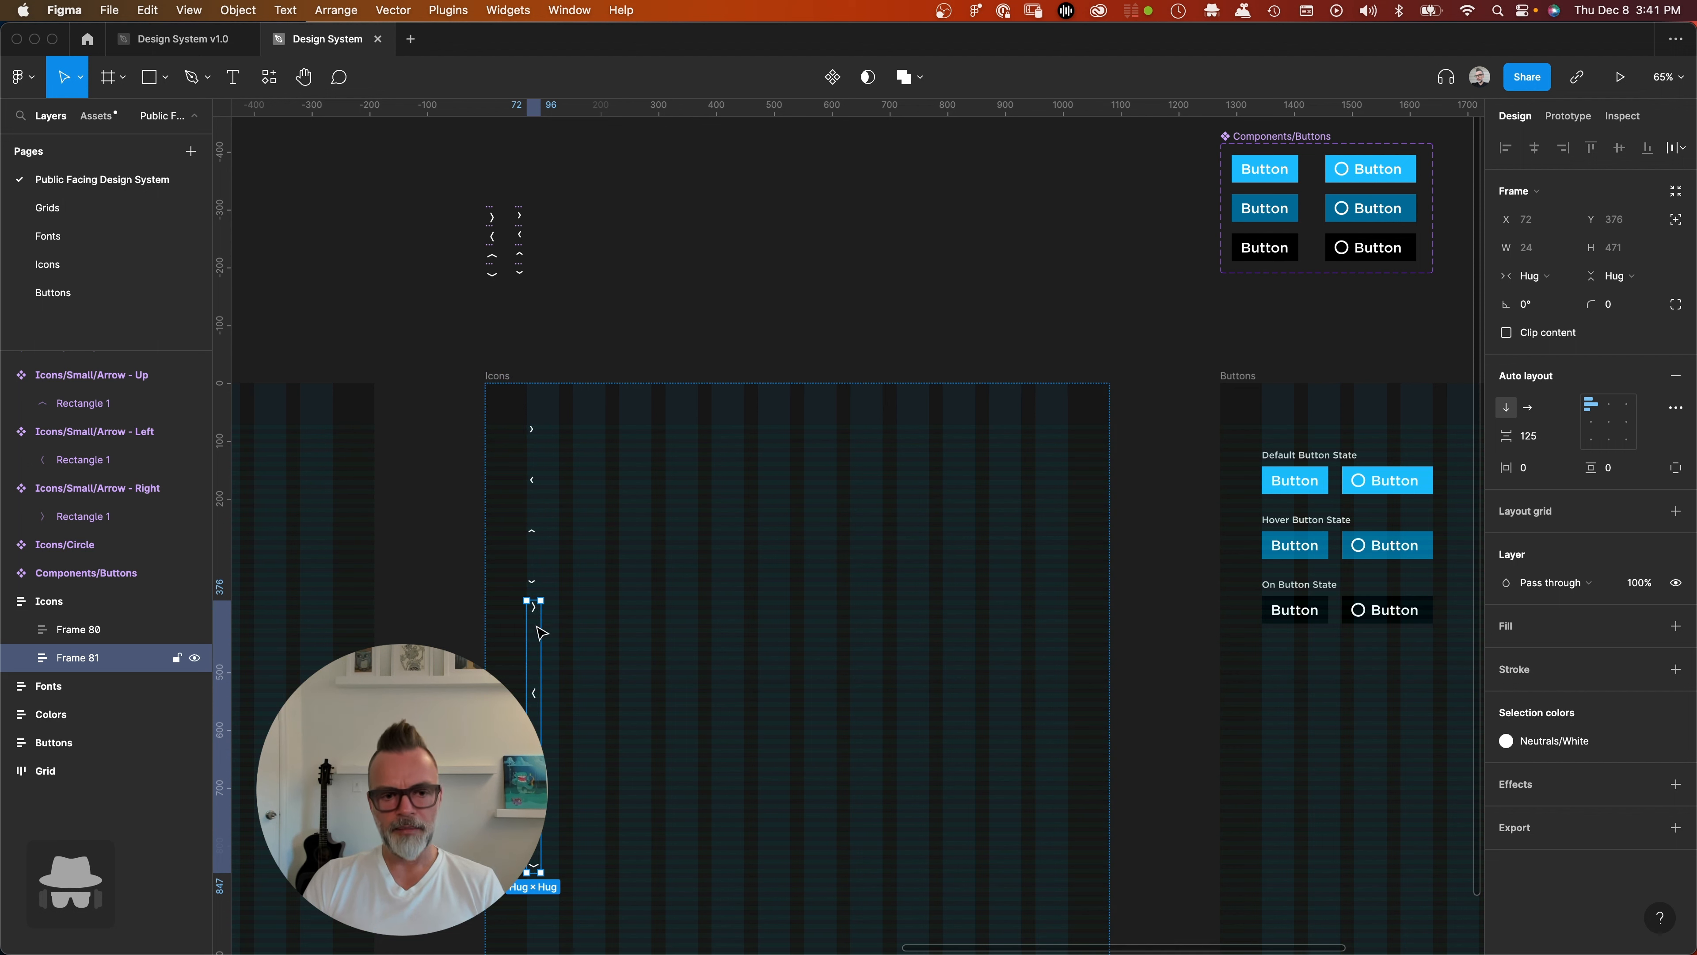
pyautogui.click(537, 541)
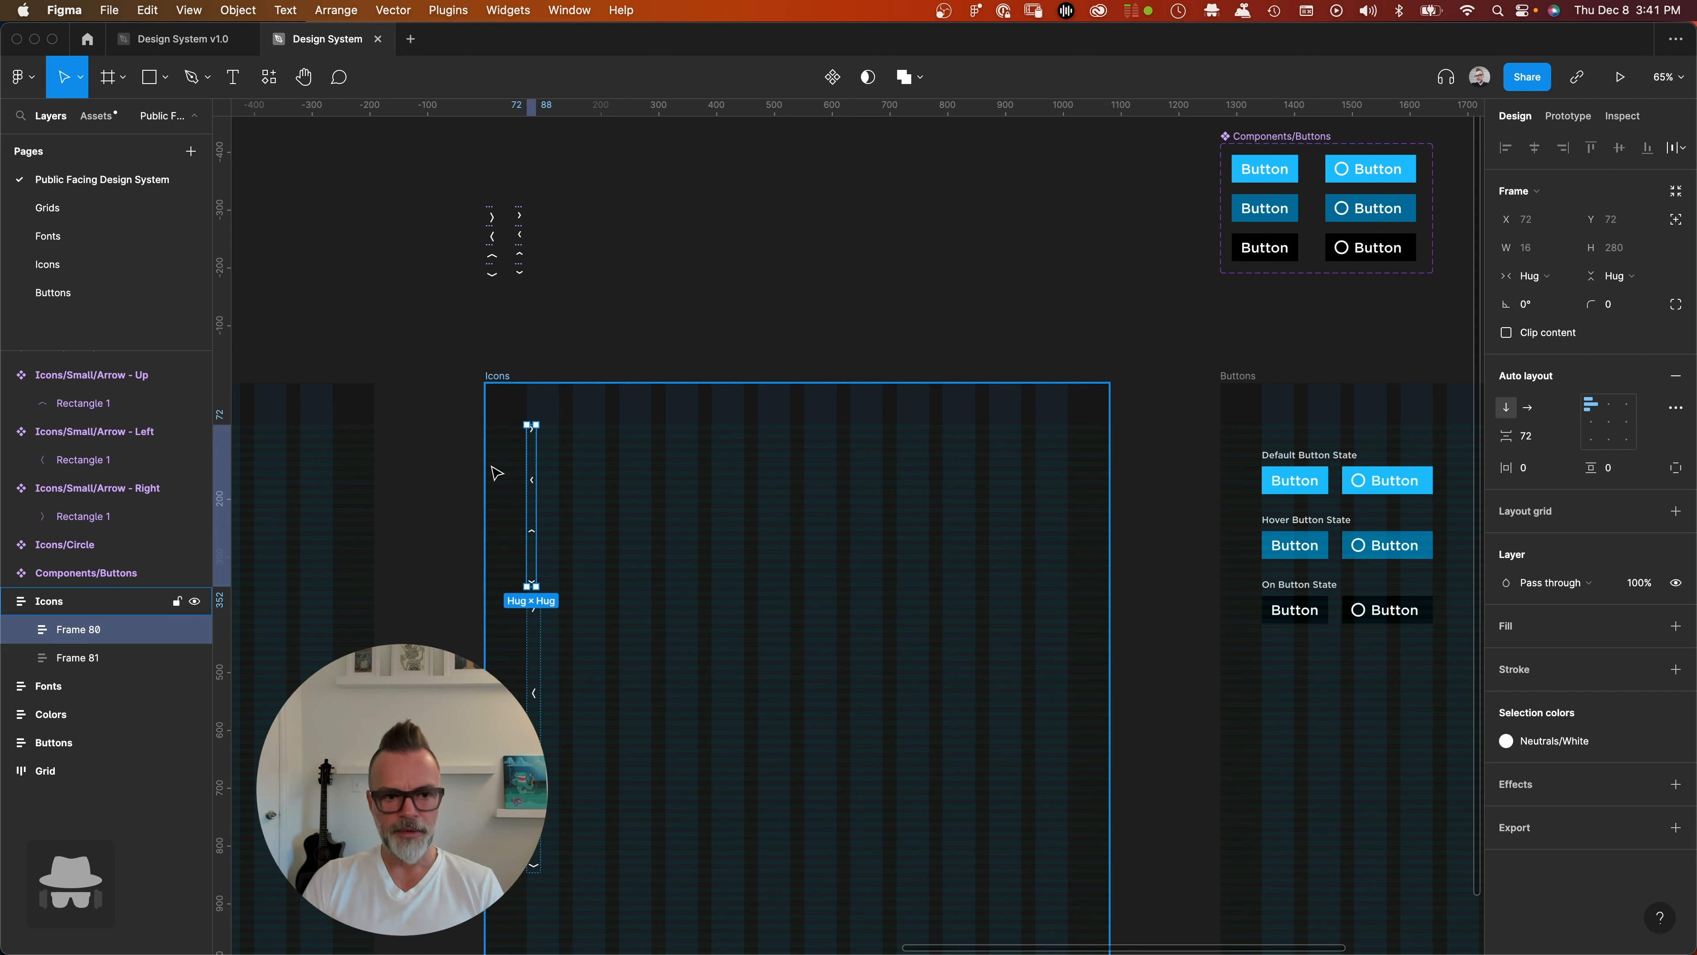
pyautogui.click(1540, 442)
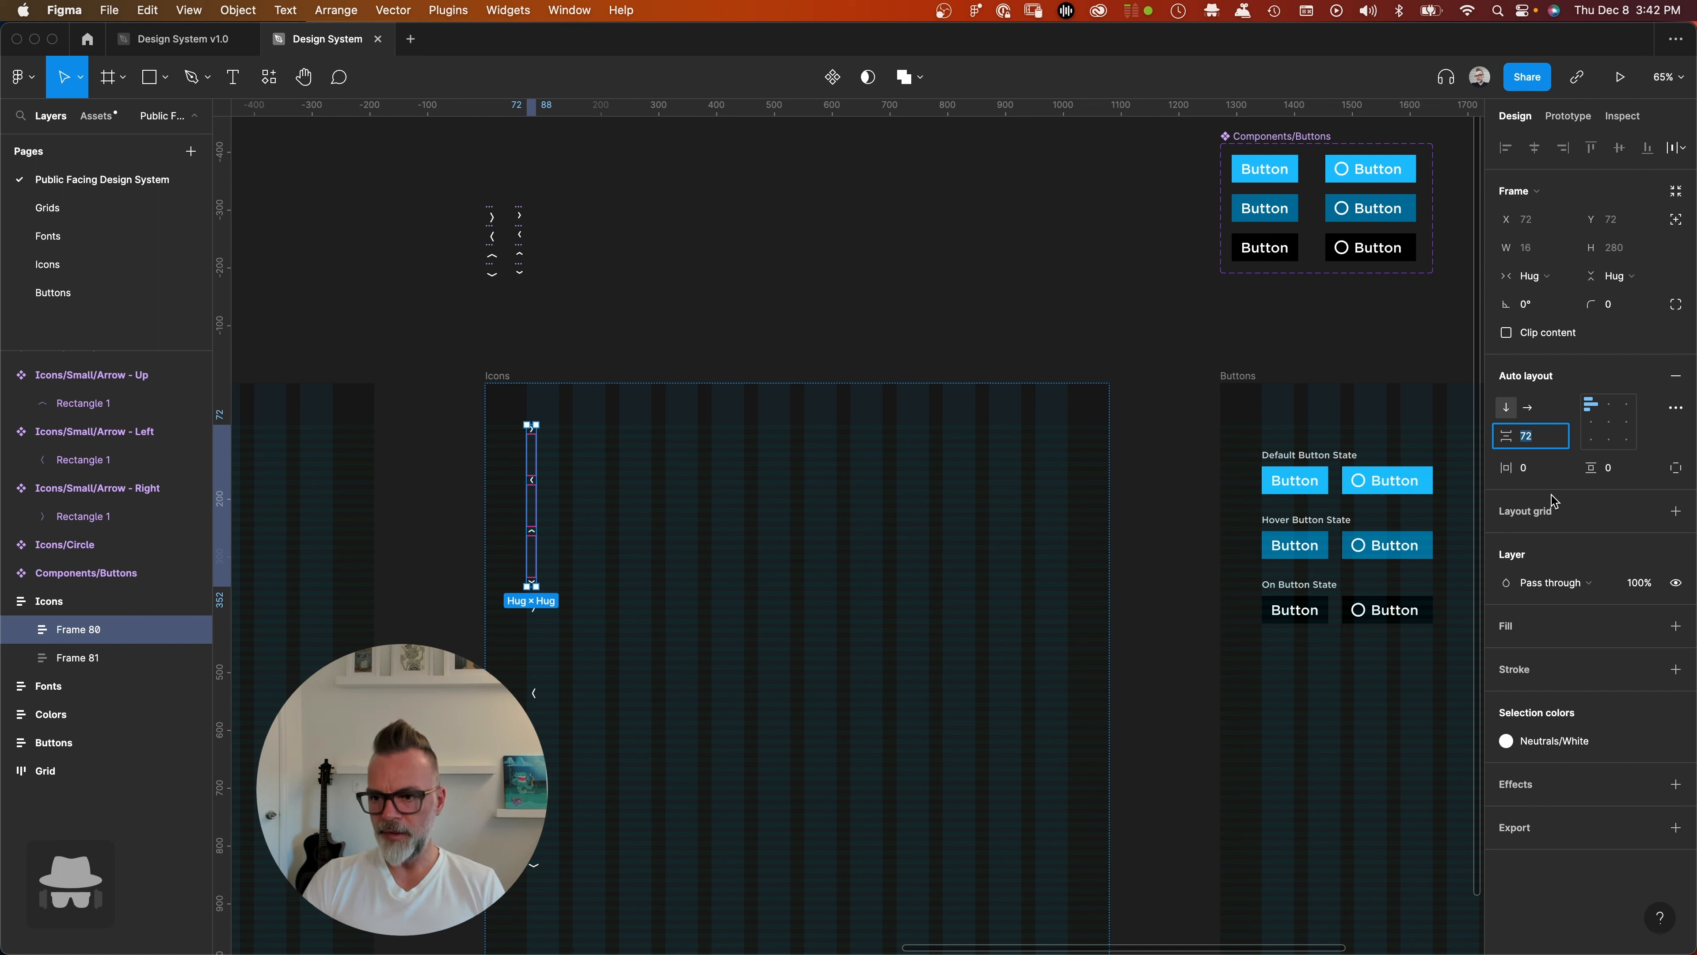
pyautogui.press('Return')
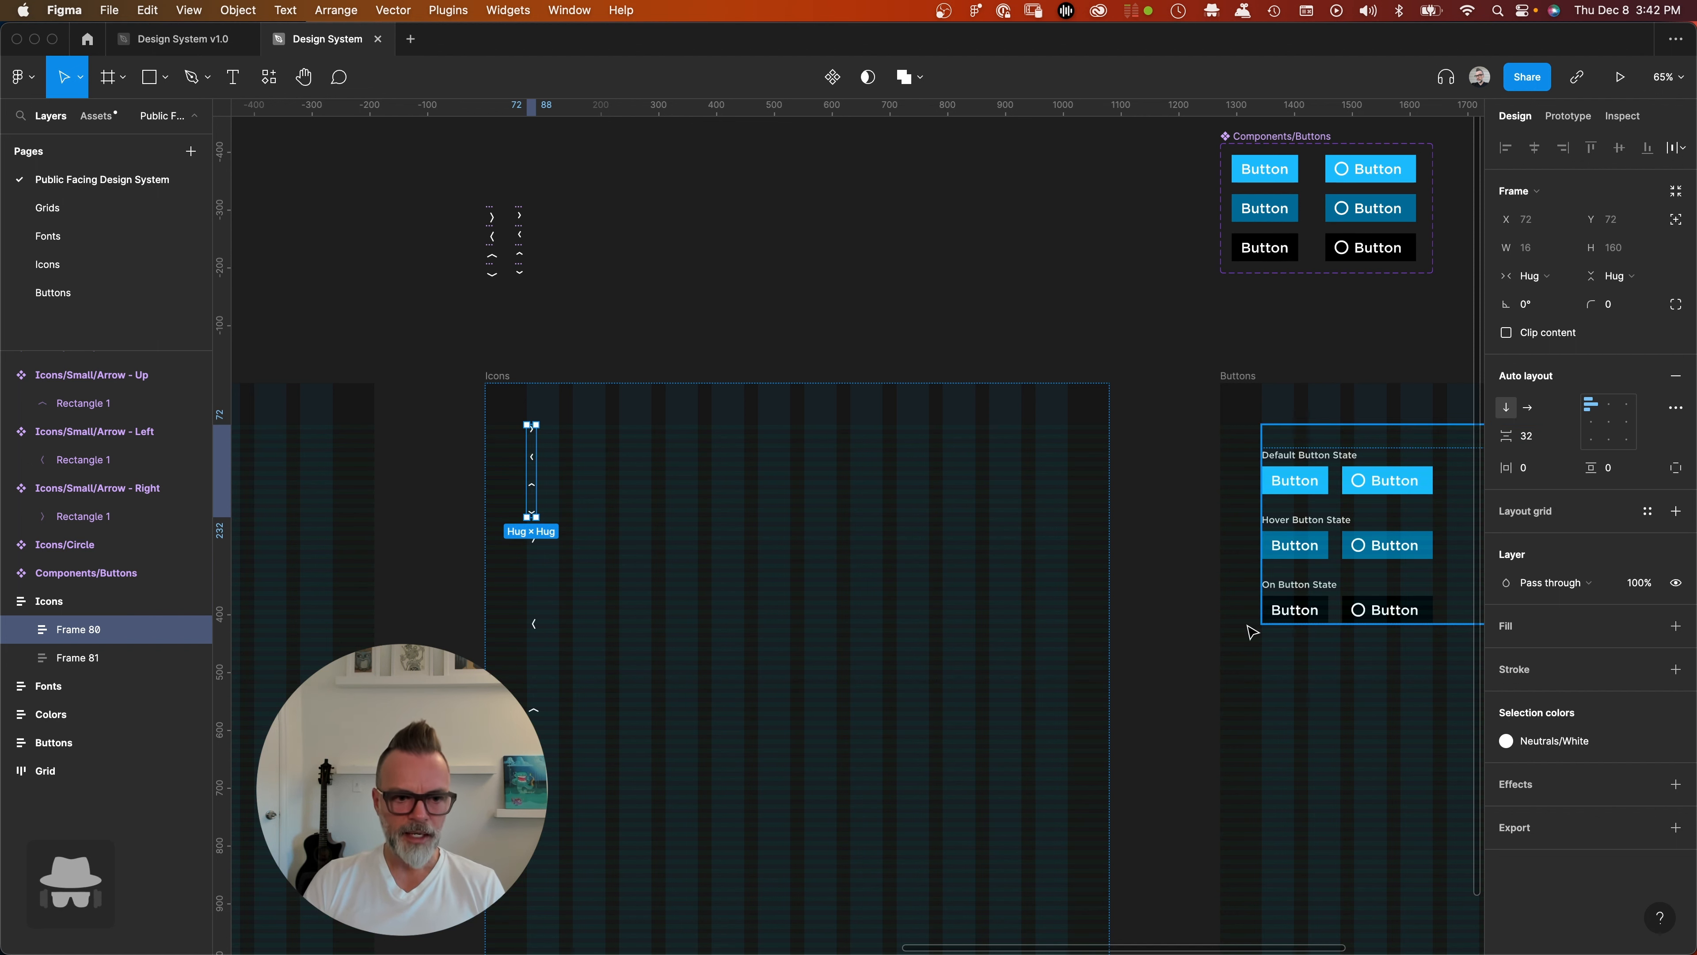
# - Set the vertical spacing between items in the small arrow auto layout to 32
pyautogui.click(534, 553)
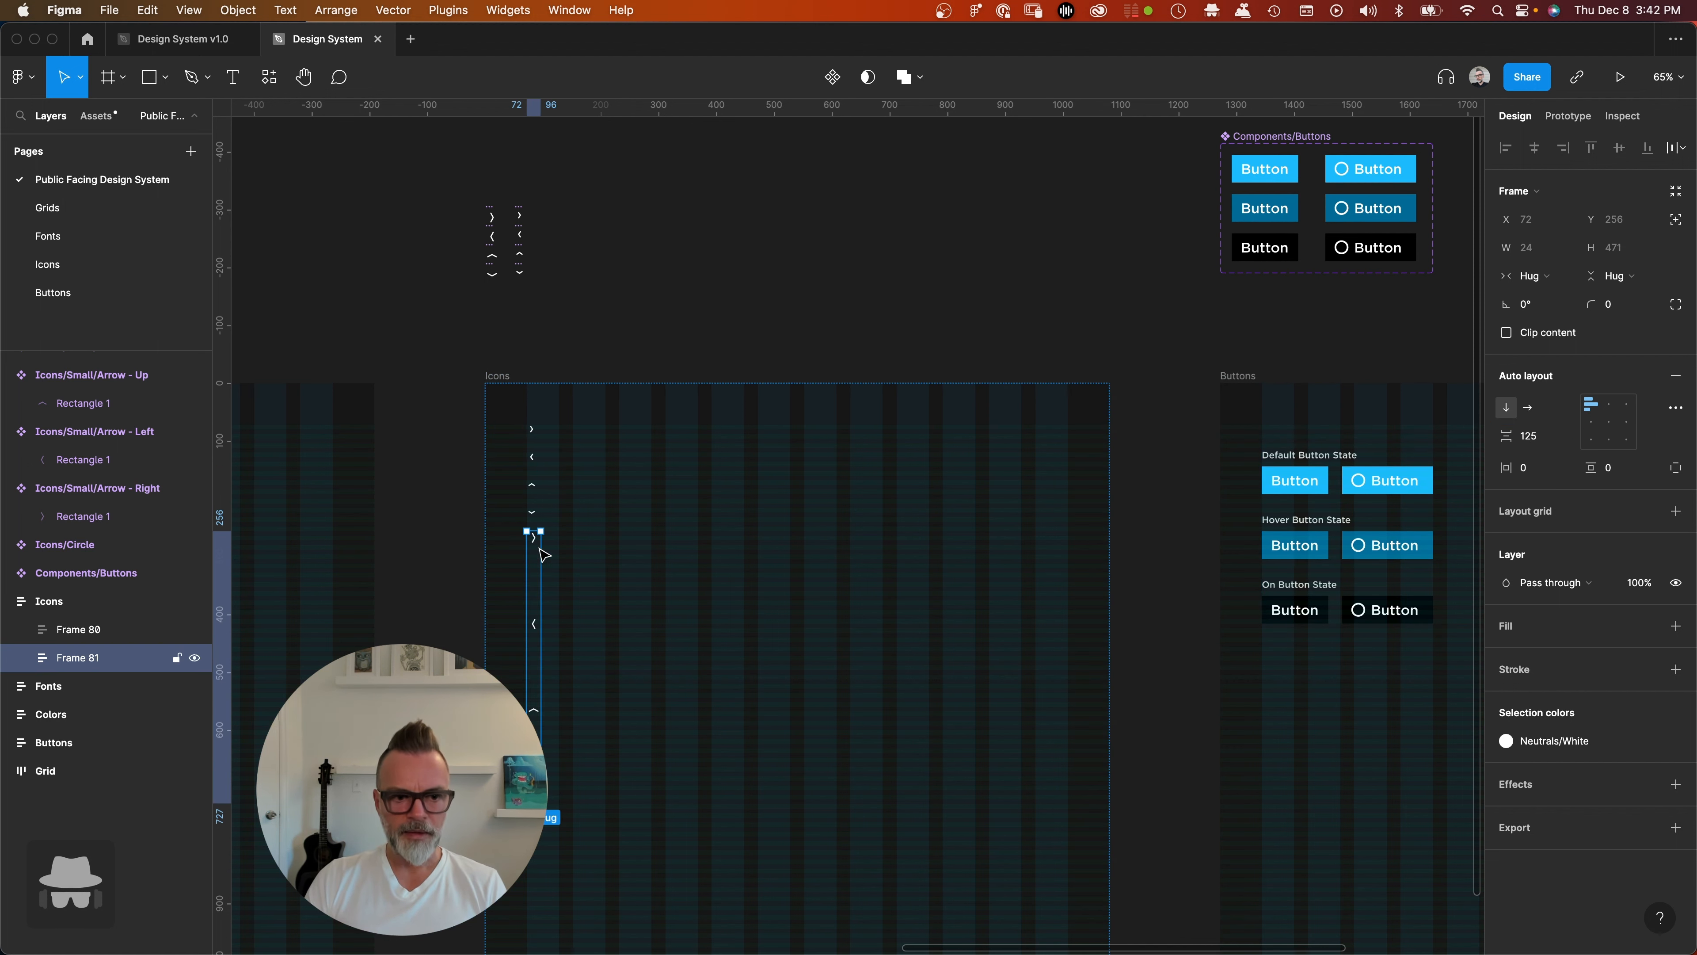
pyautogui.click(1548, 440)
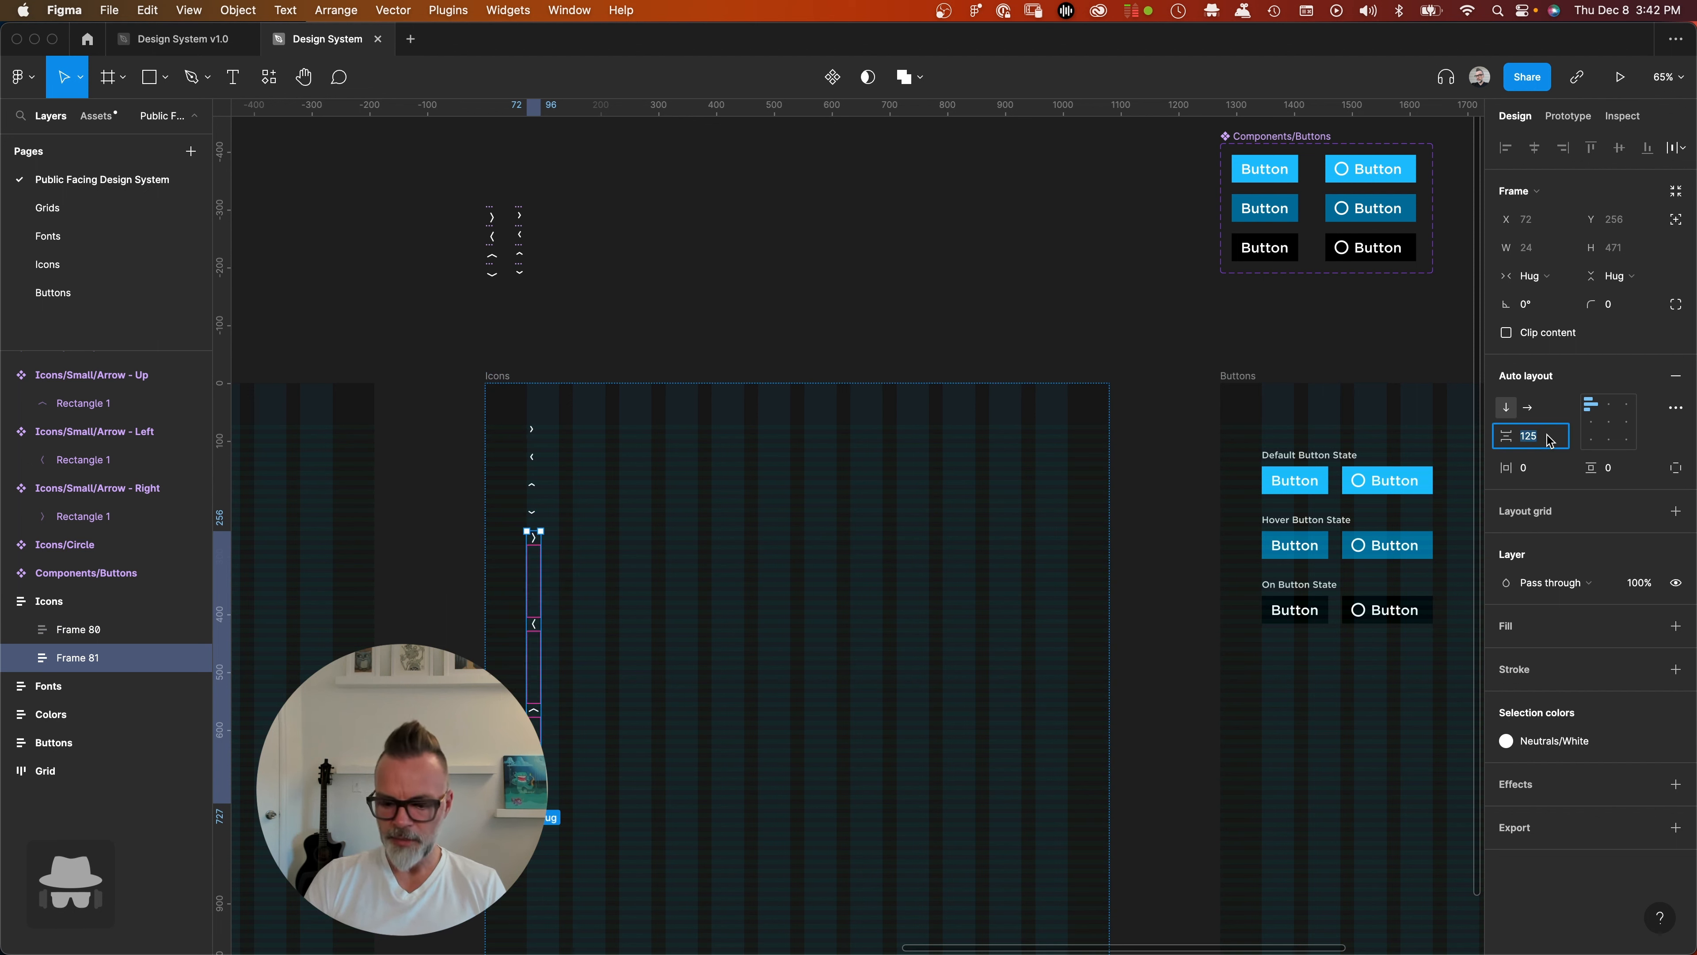
pyautogui.write('32')
pyautogui.press('Return')
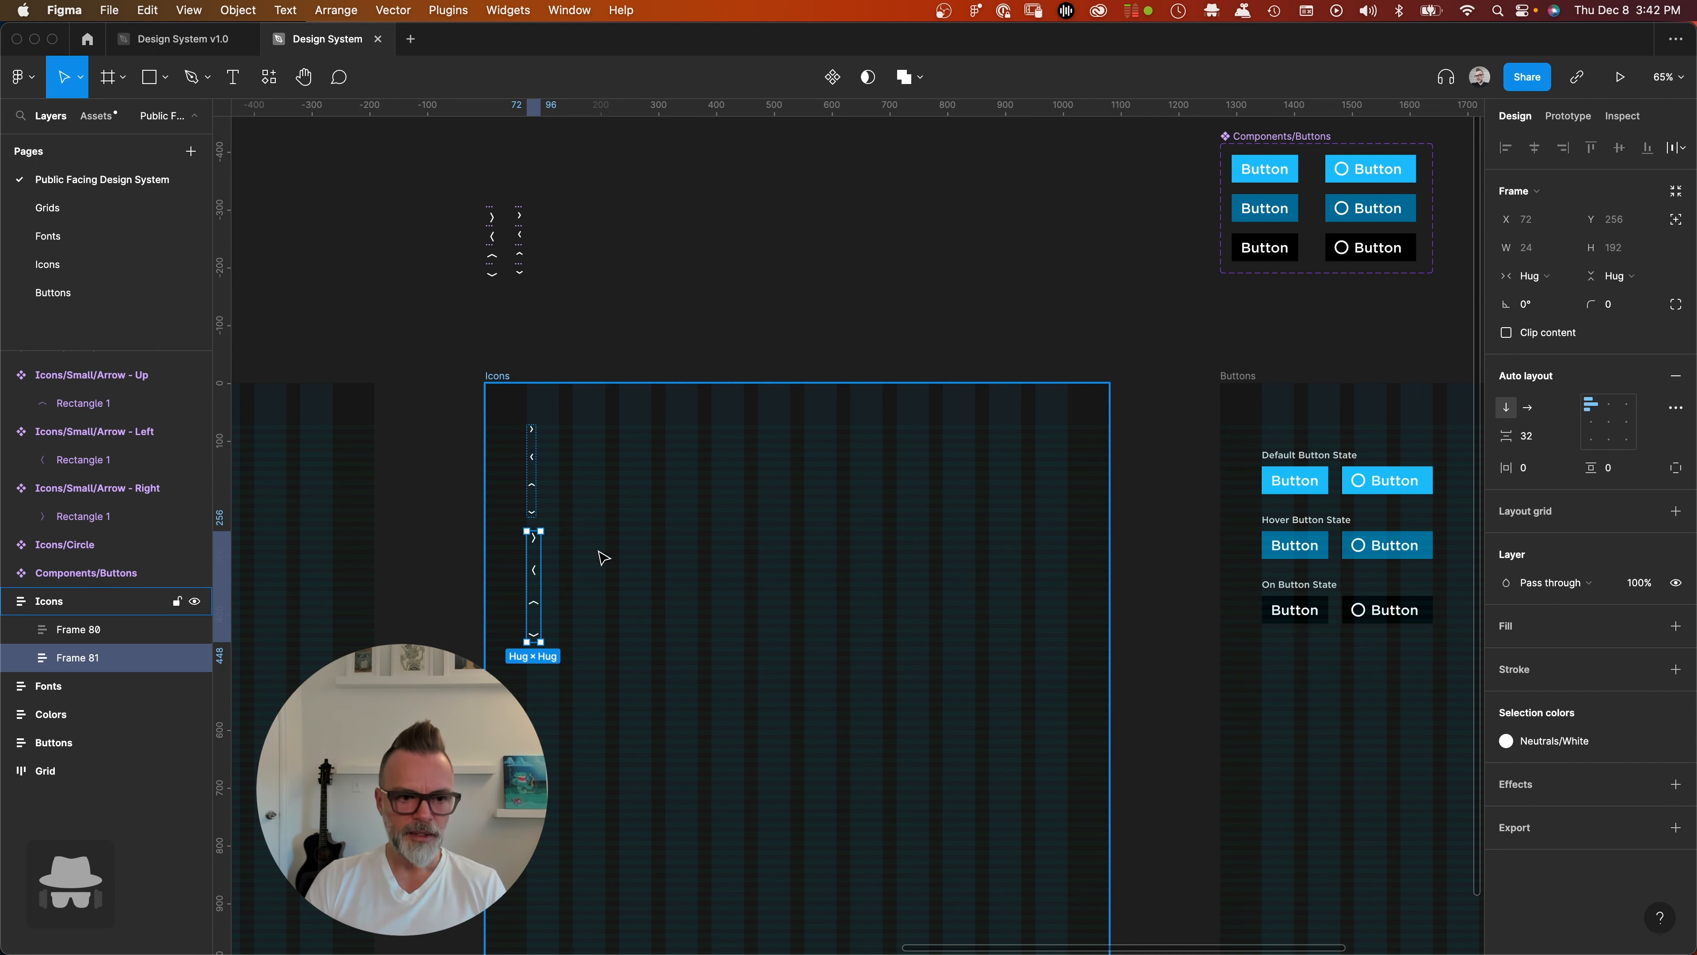
# - Wrap the micro and small arrow stacks in a shared auto layout with horizontal direction
pyautogui.click(539, 503)
pyautogui.keyDown('shift'); pyautogui.click(544, 567); pyautogui.keyUp('shift')
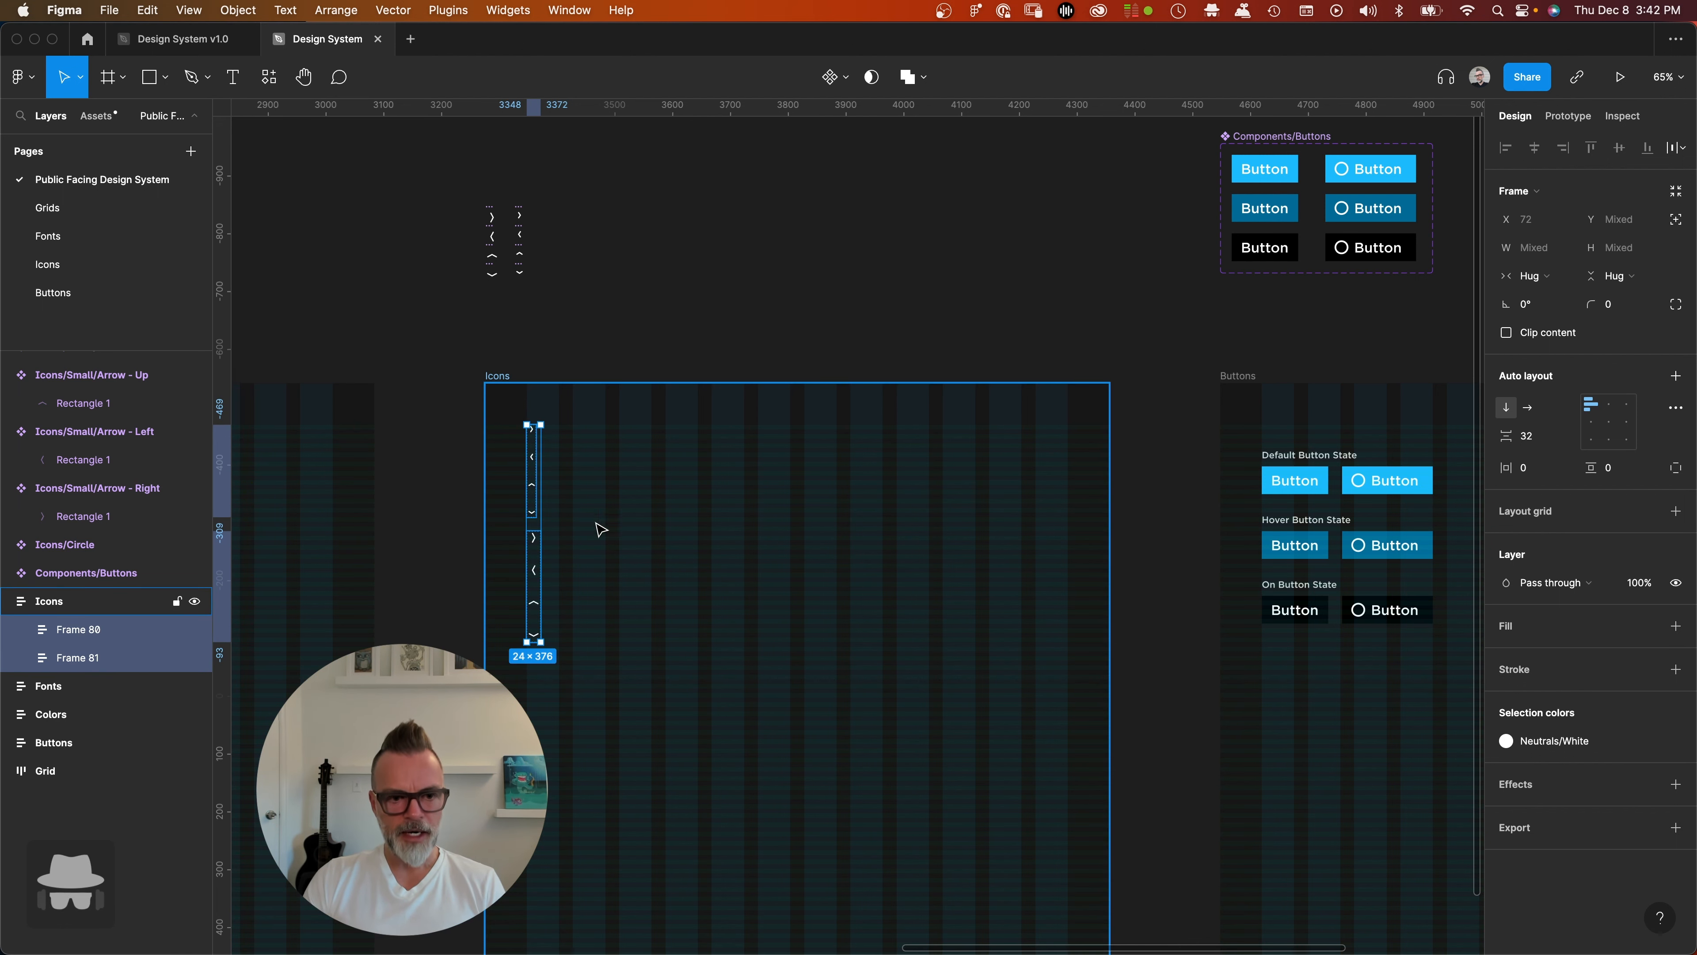
pyautogui.hotkey('shift', 'a')
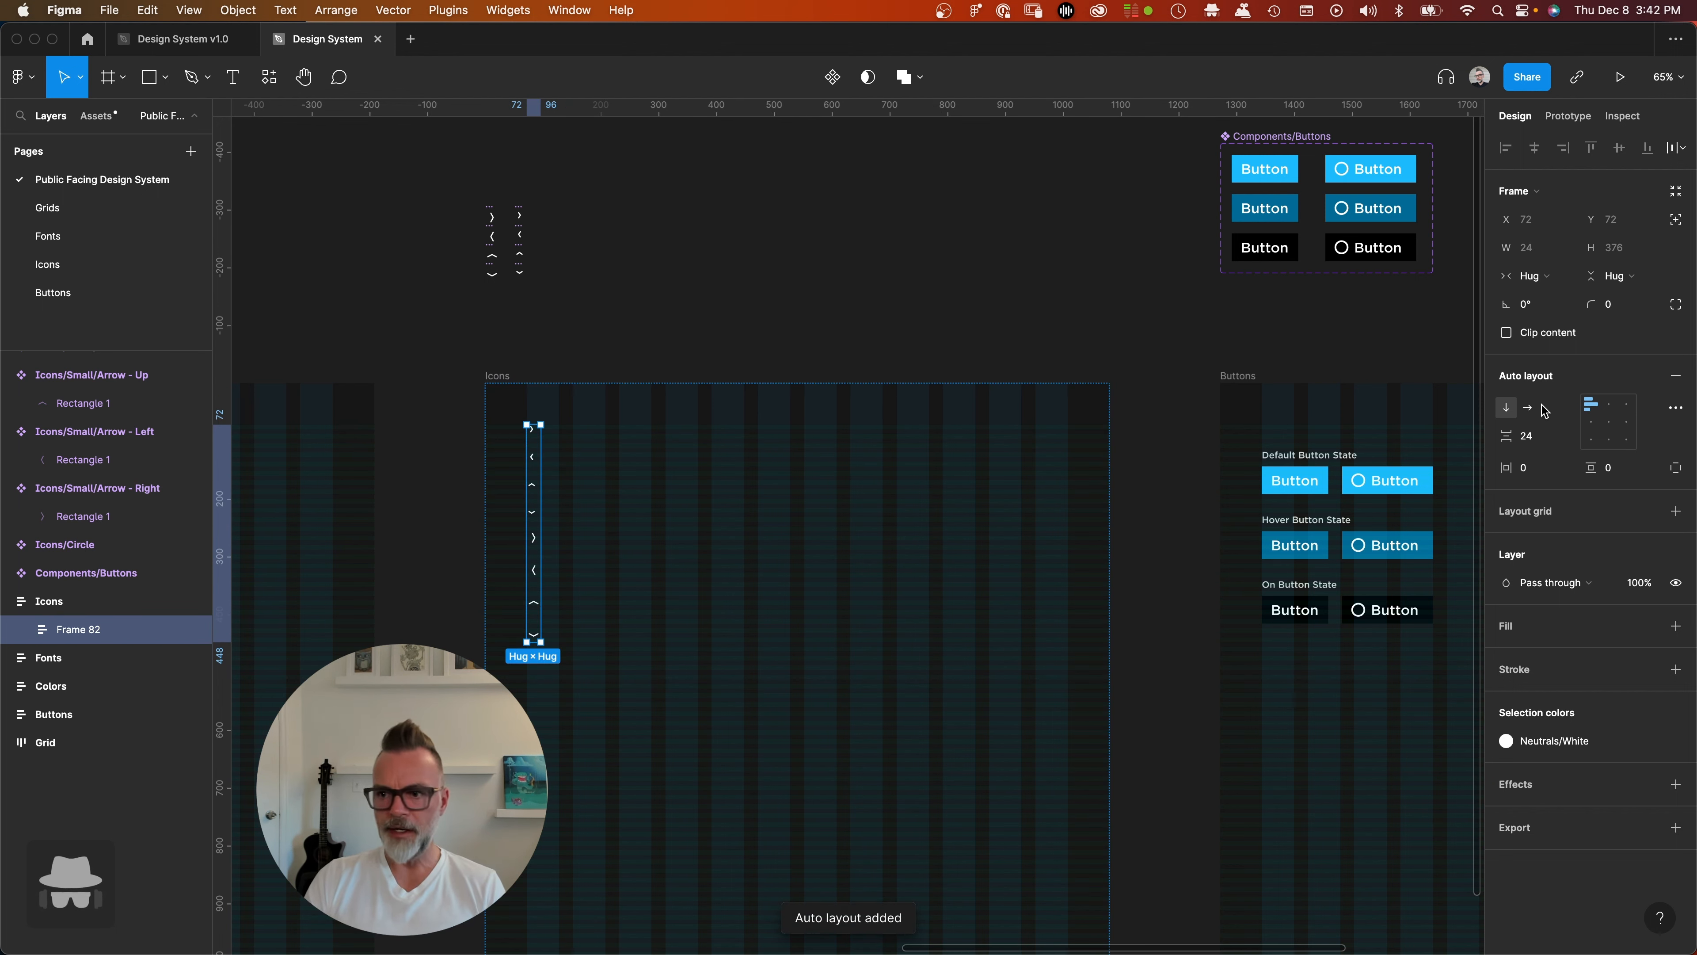
pyautogui.click(1527, 409)
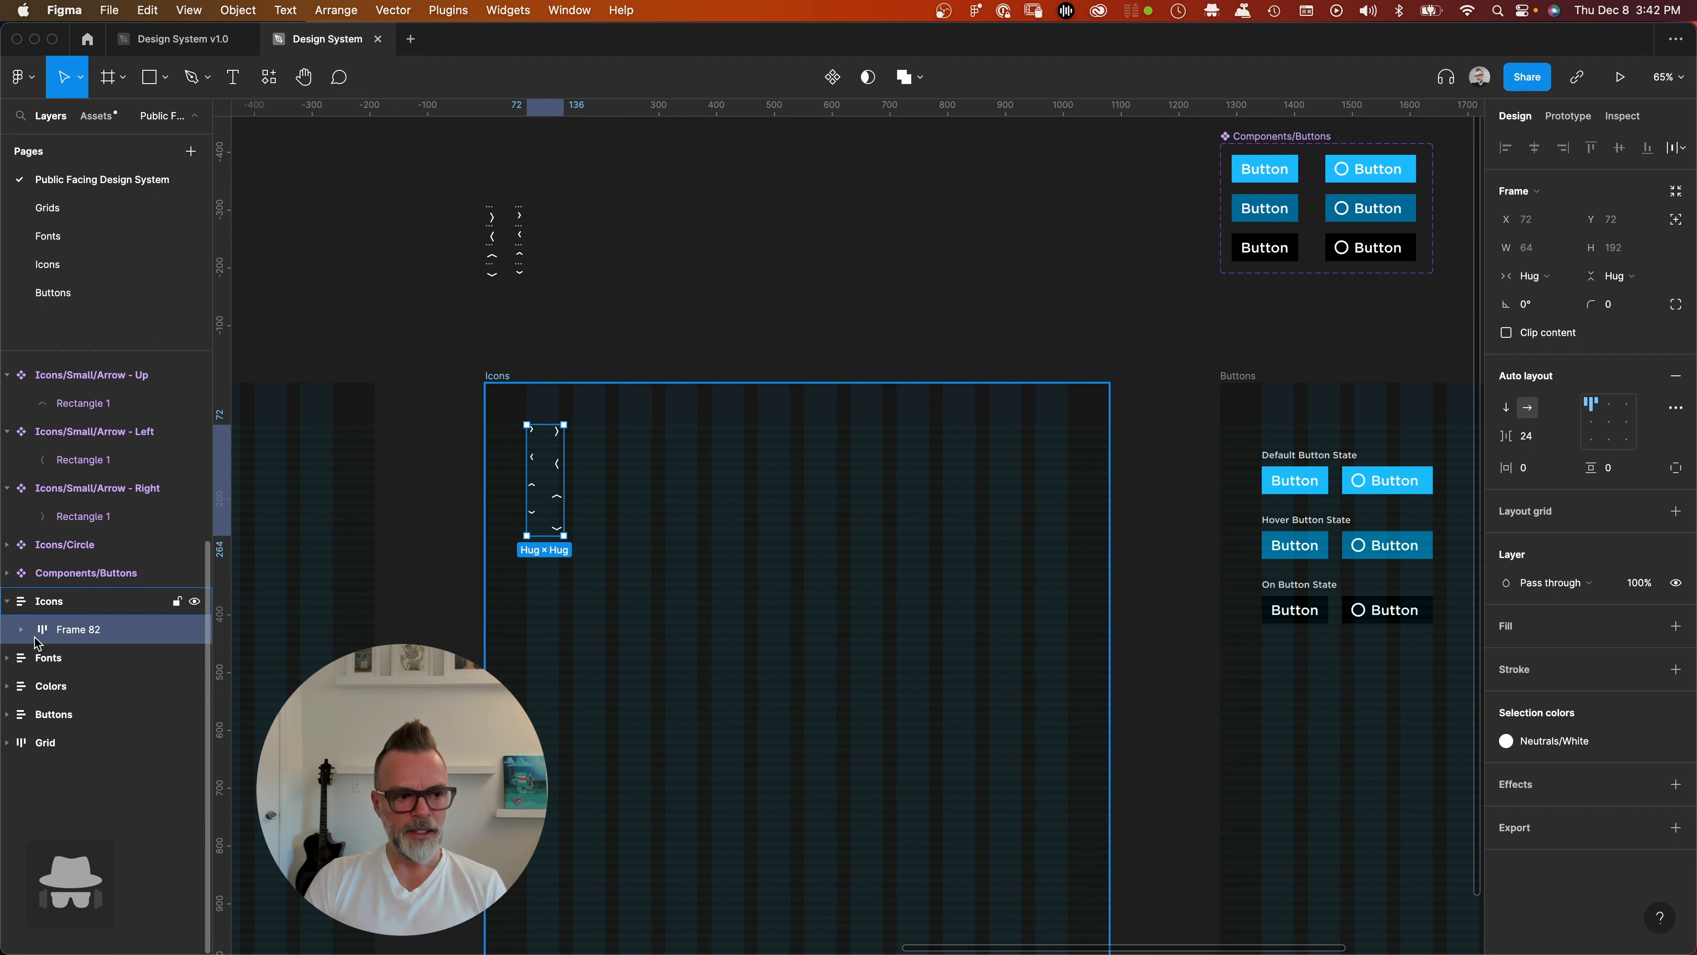
# - Reorder the two stacks in the shared auto layout so the small arrow stack comes before the micro arrow stack
pyautogui.click(22, 630)
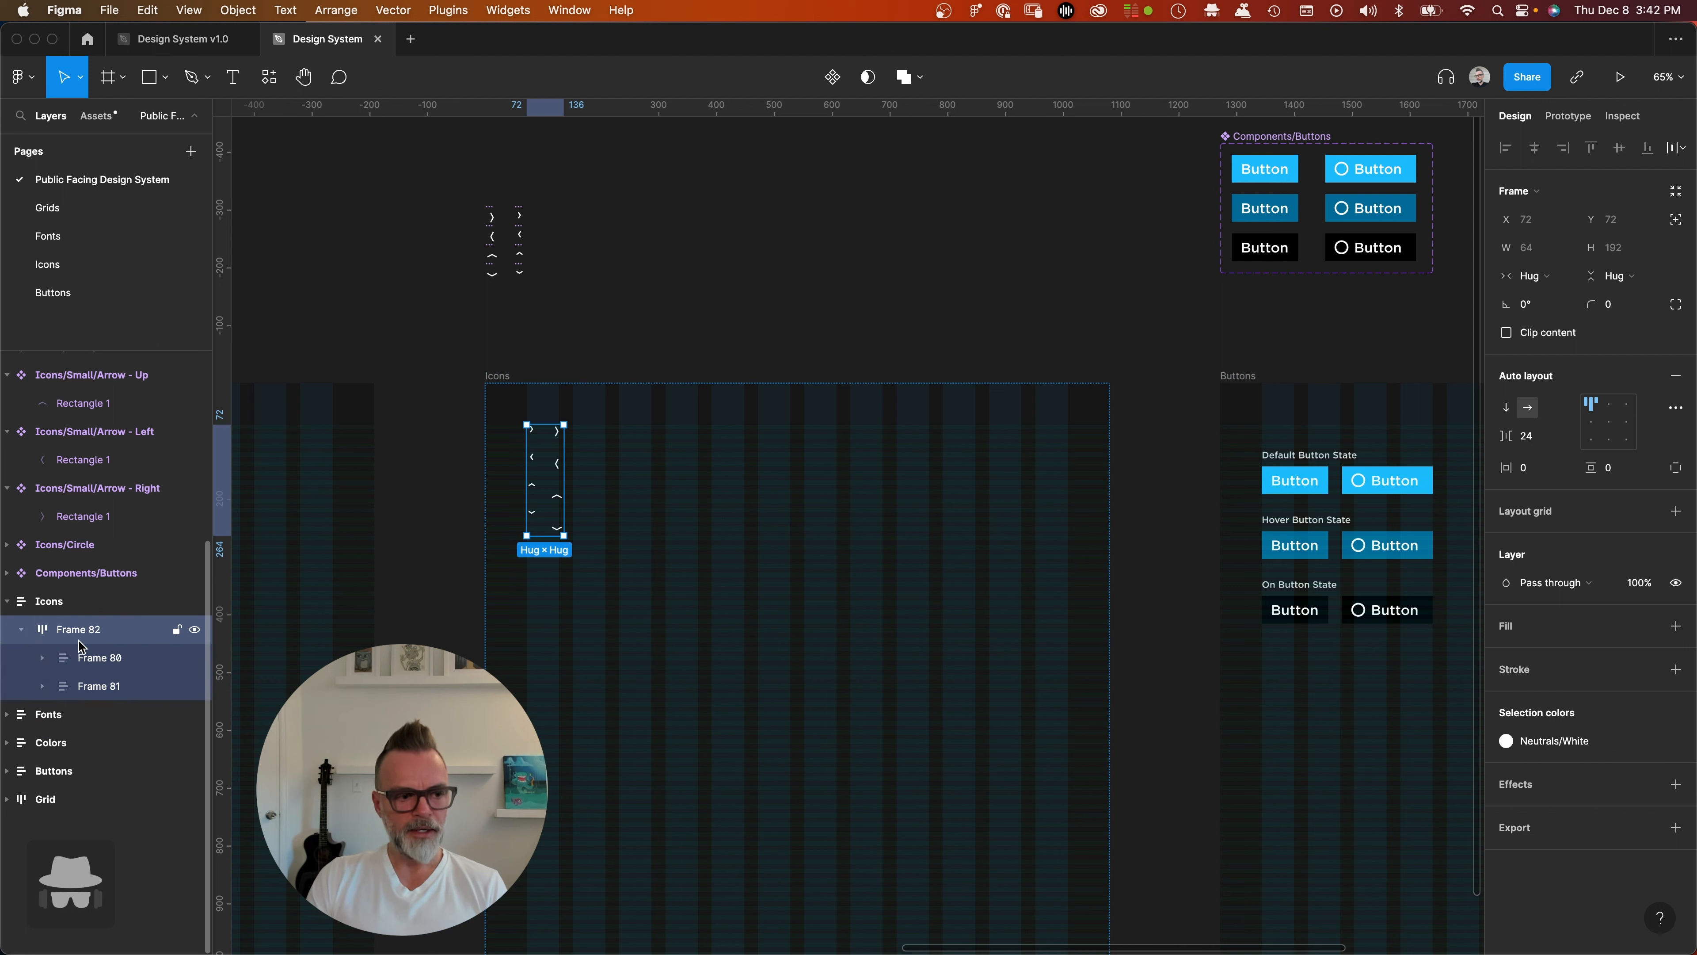
pyautogui.click(43, 658)
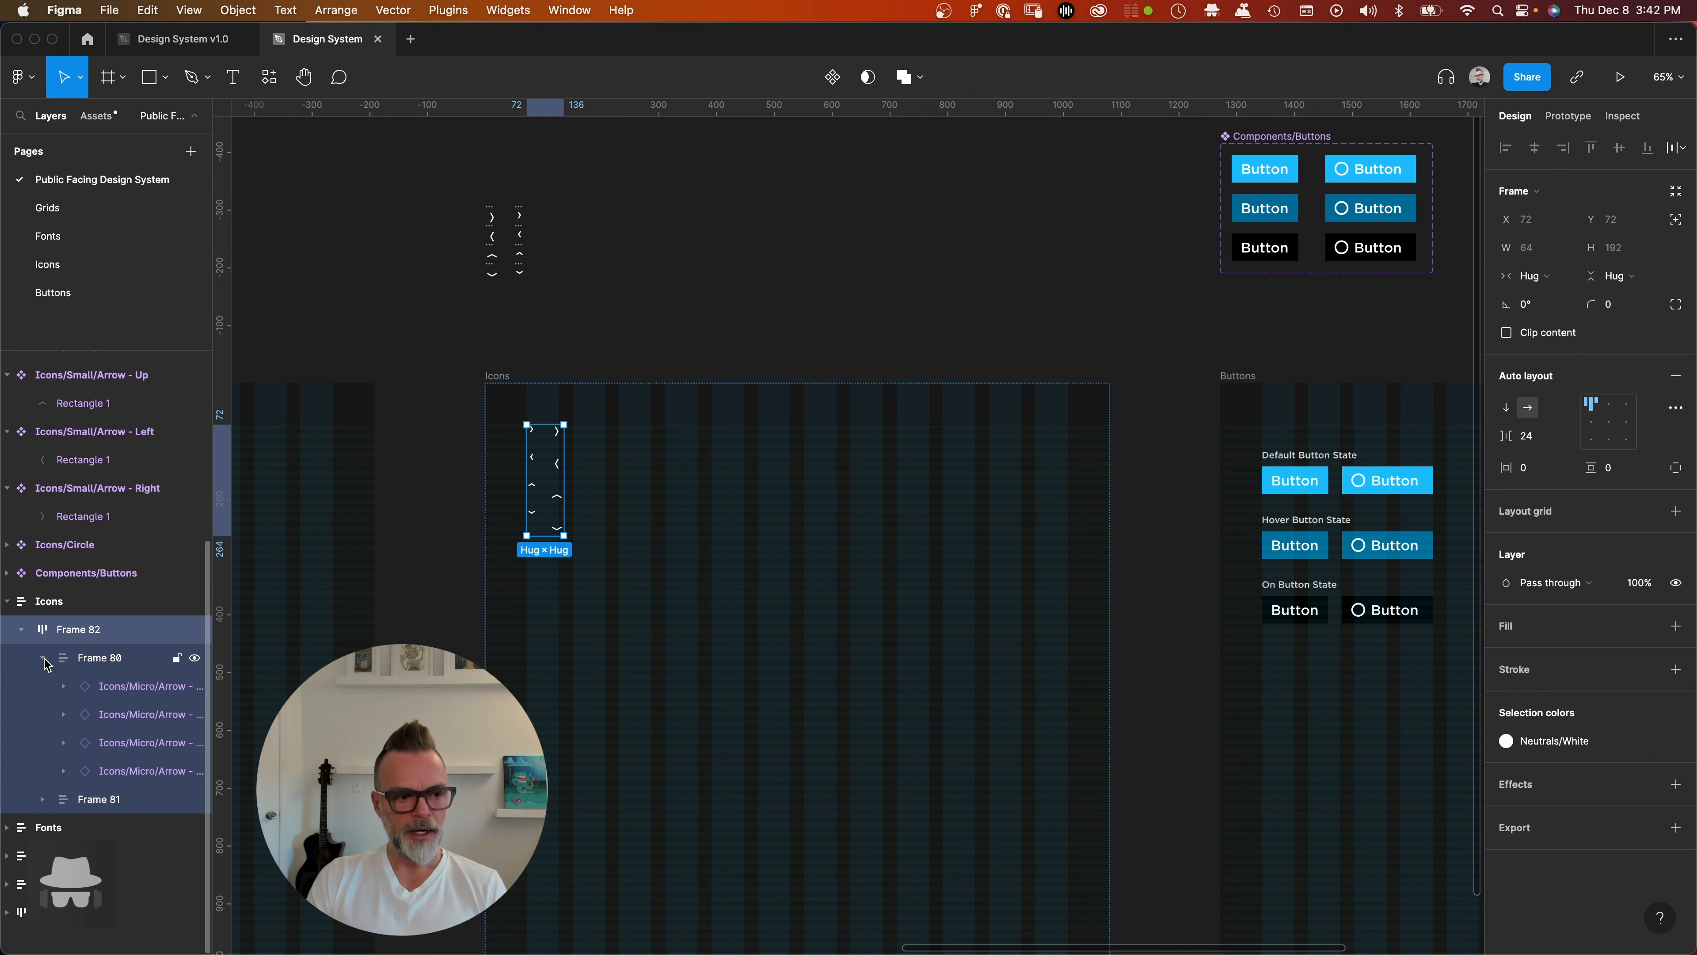
pyautogui.click(41, 800)
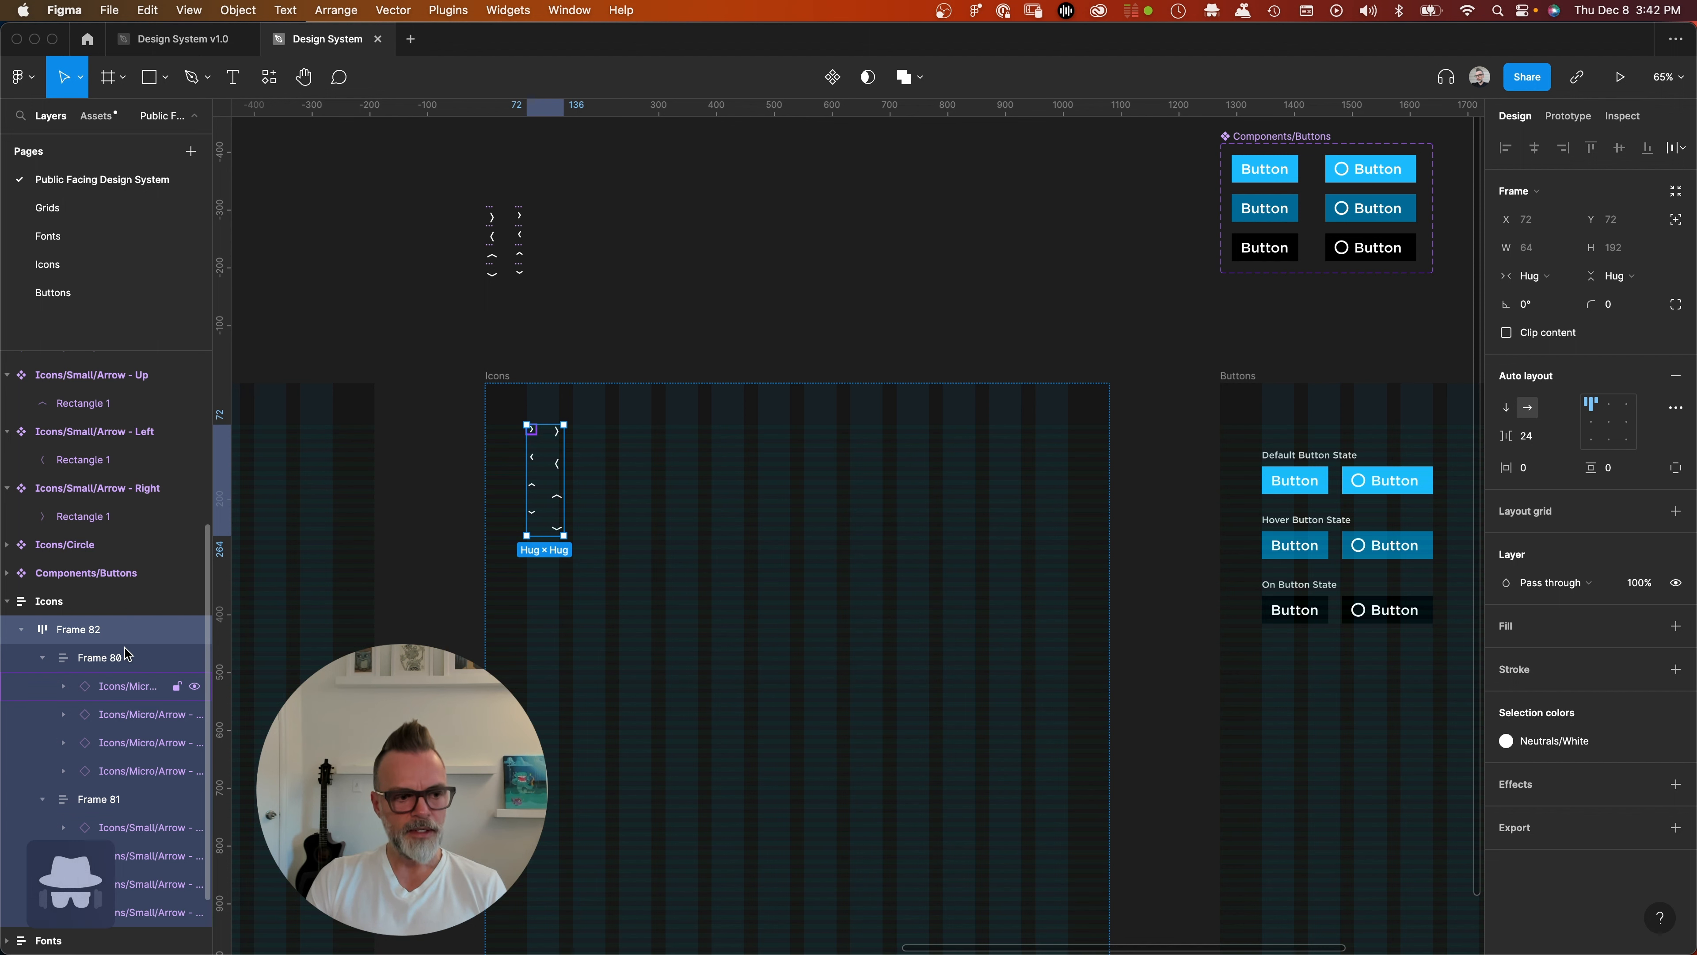
pyautogui.click(22, 630)
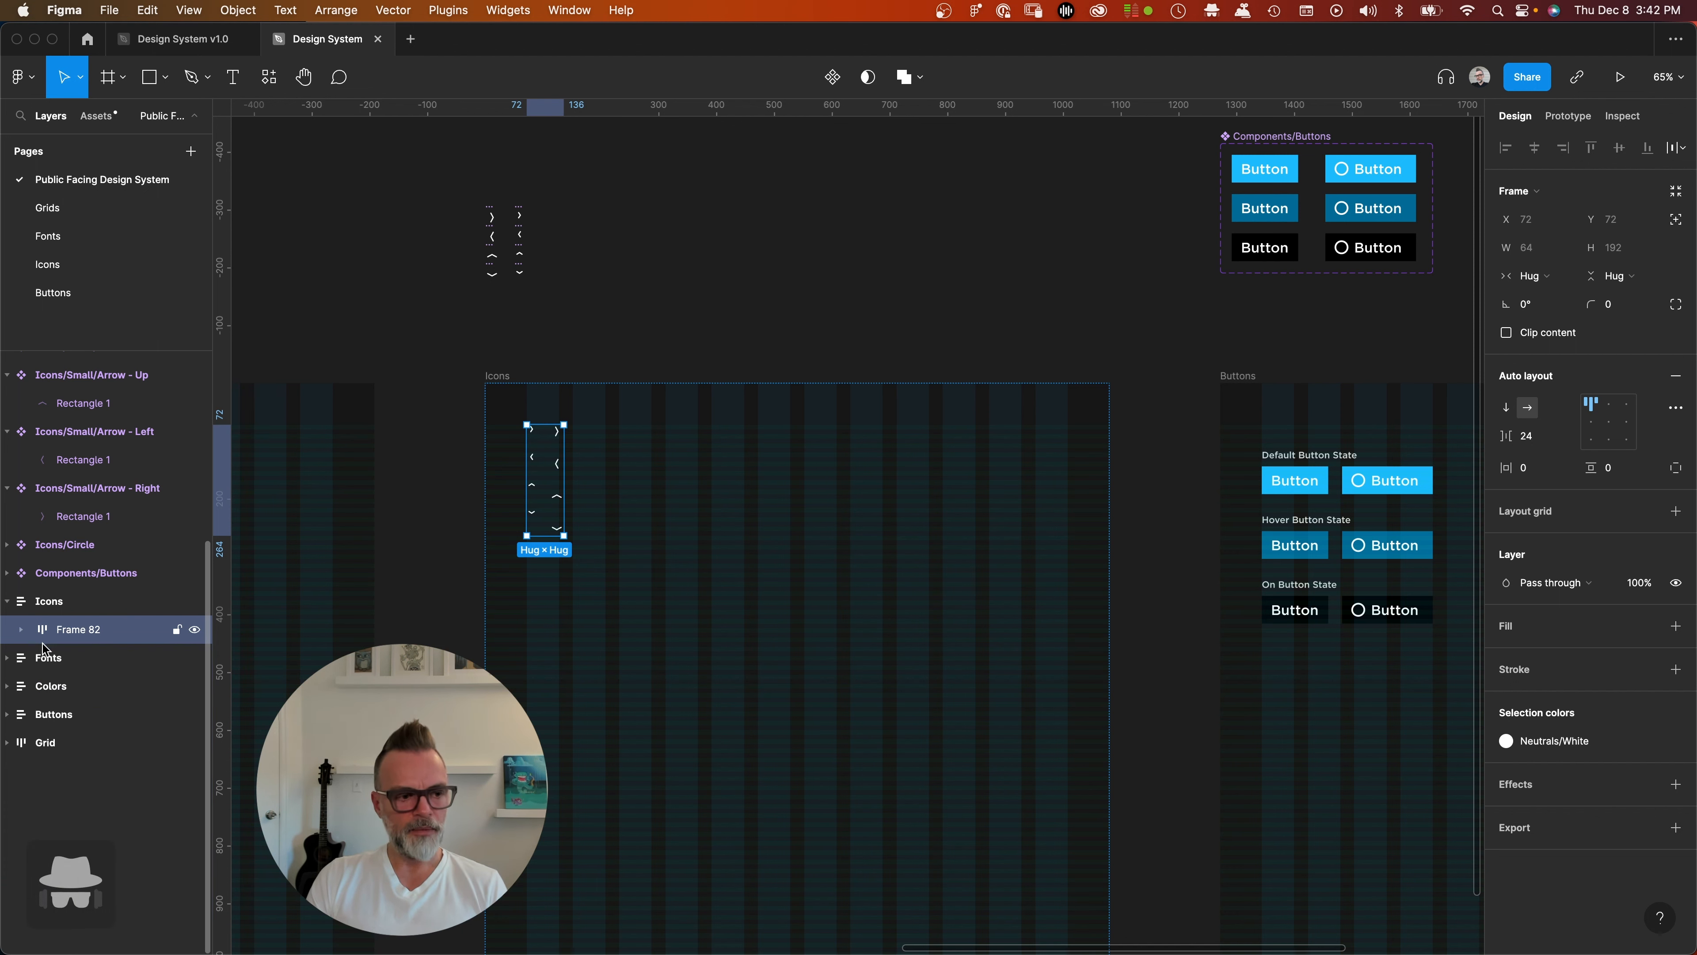
pyautogui.click(20, 630)
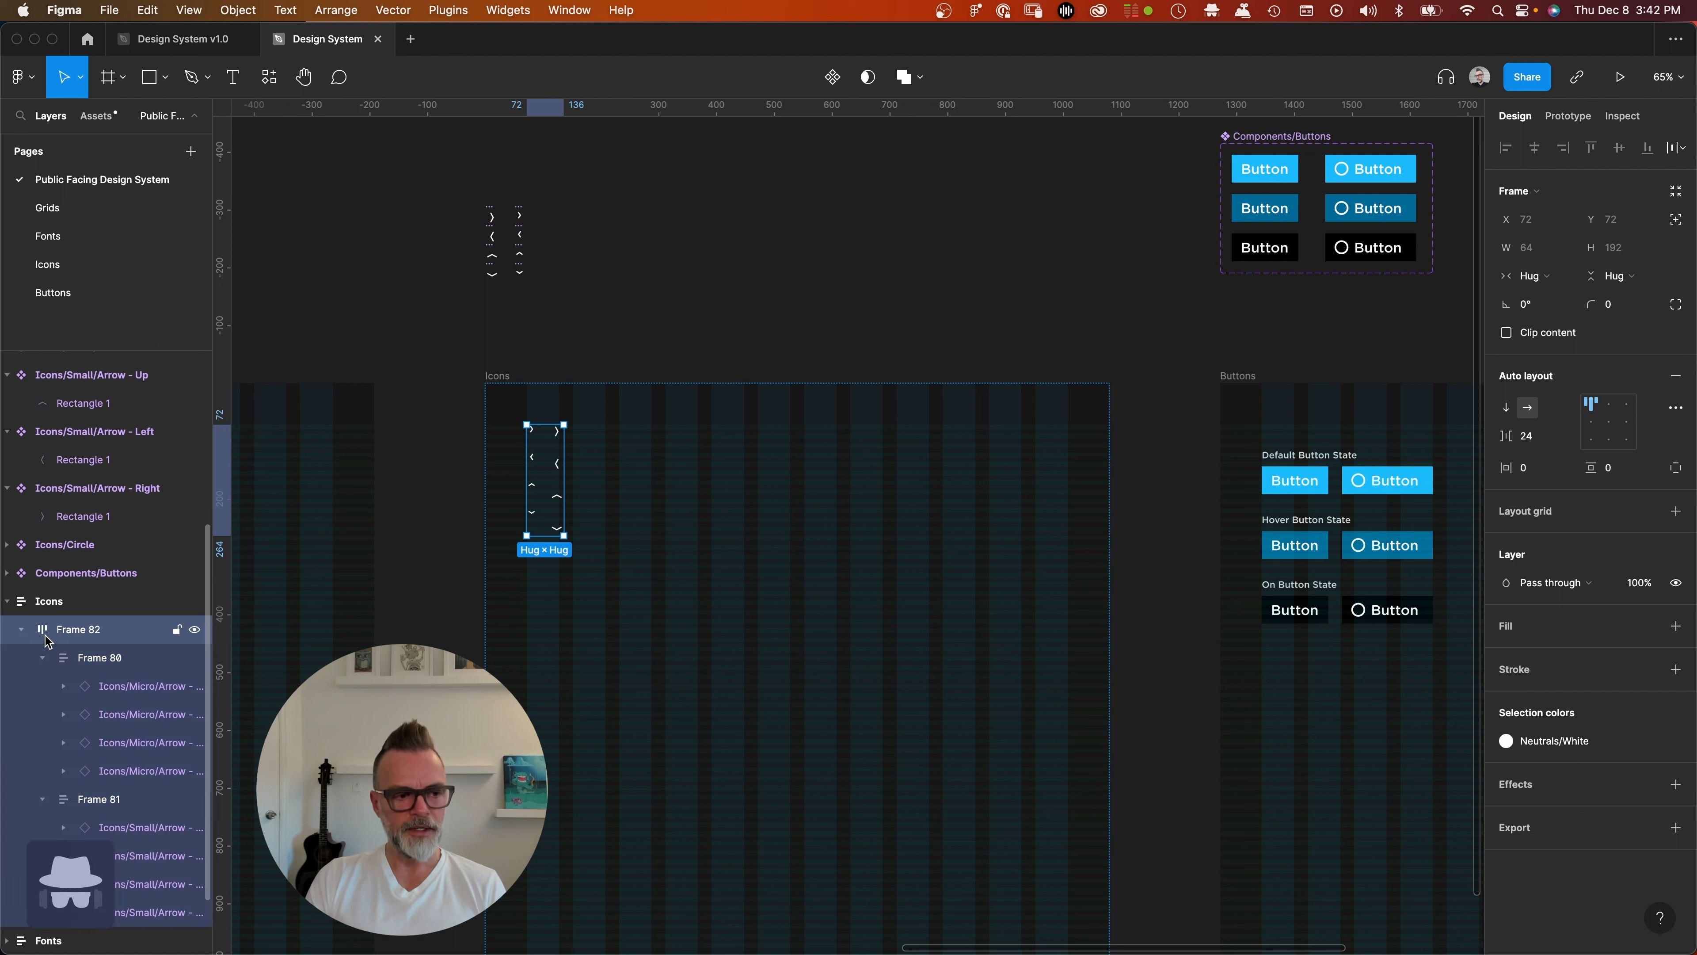
pyautogui.click(80, 658)
pyautogui.click(42, 658)
pyautogui.click(43, 686)
pyautogui.moveTo(89, 695); pyautogui.dragTo(89, 666)
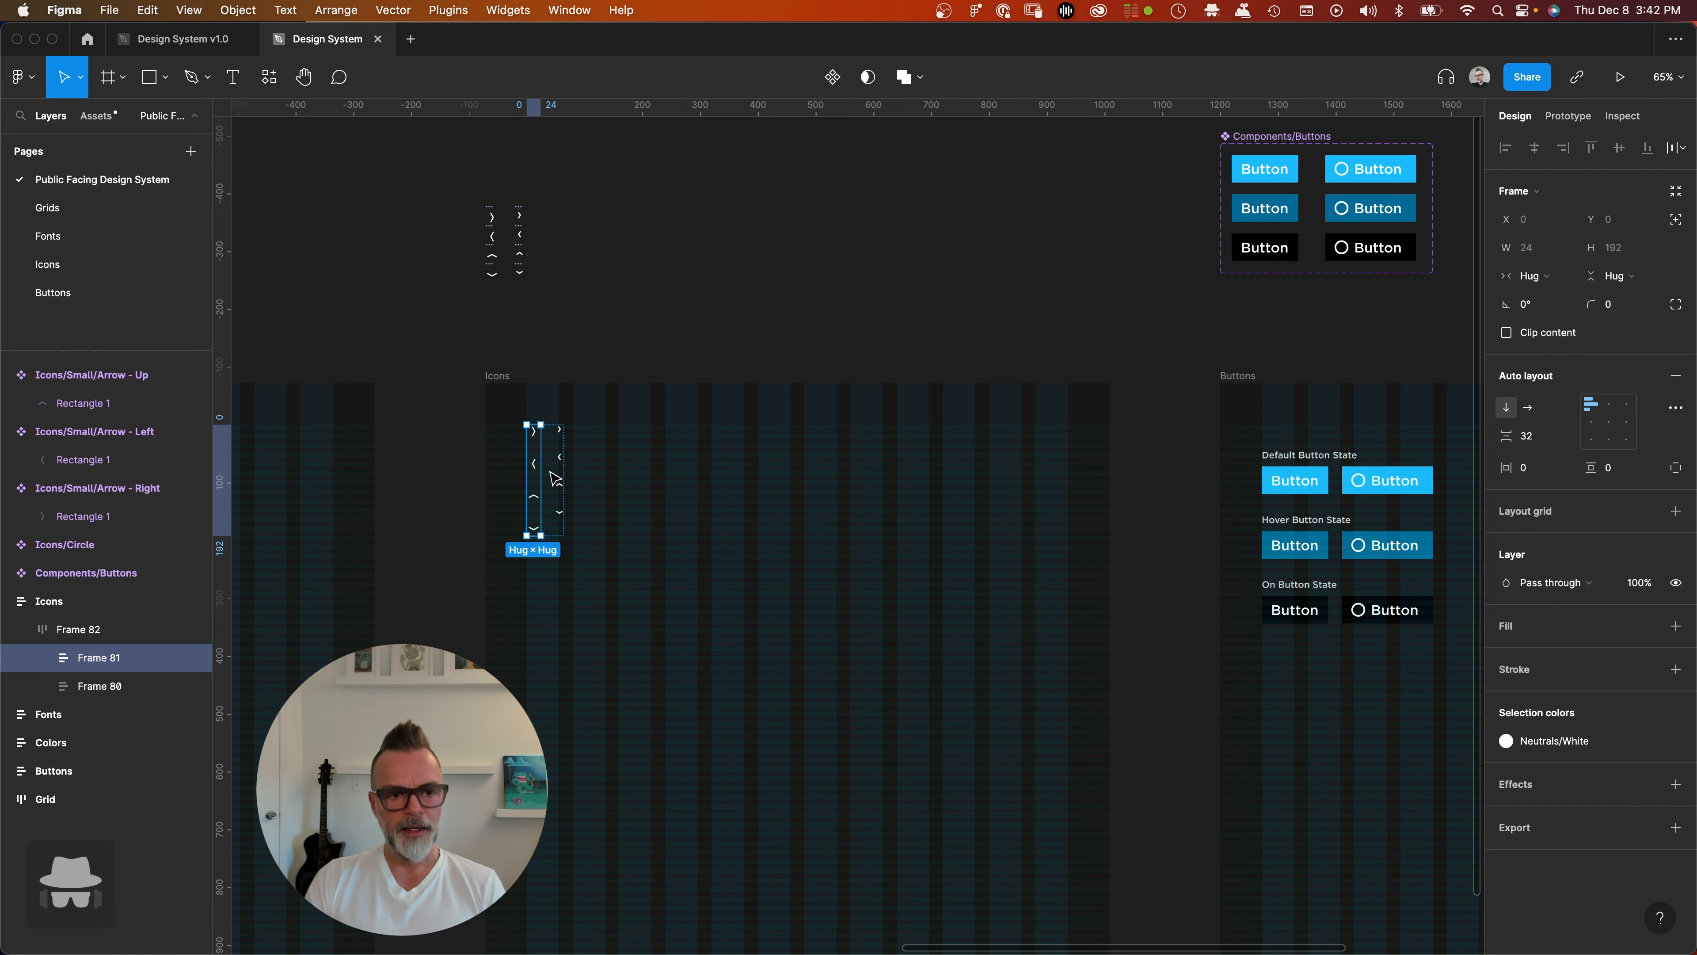
# - Set the shared arrow auto layout's horizontal resizing to Fill container
pyautogui.click(64, 609)
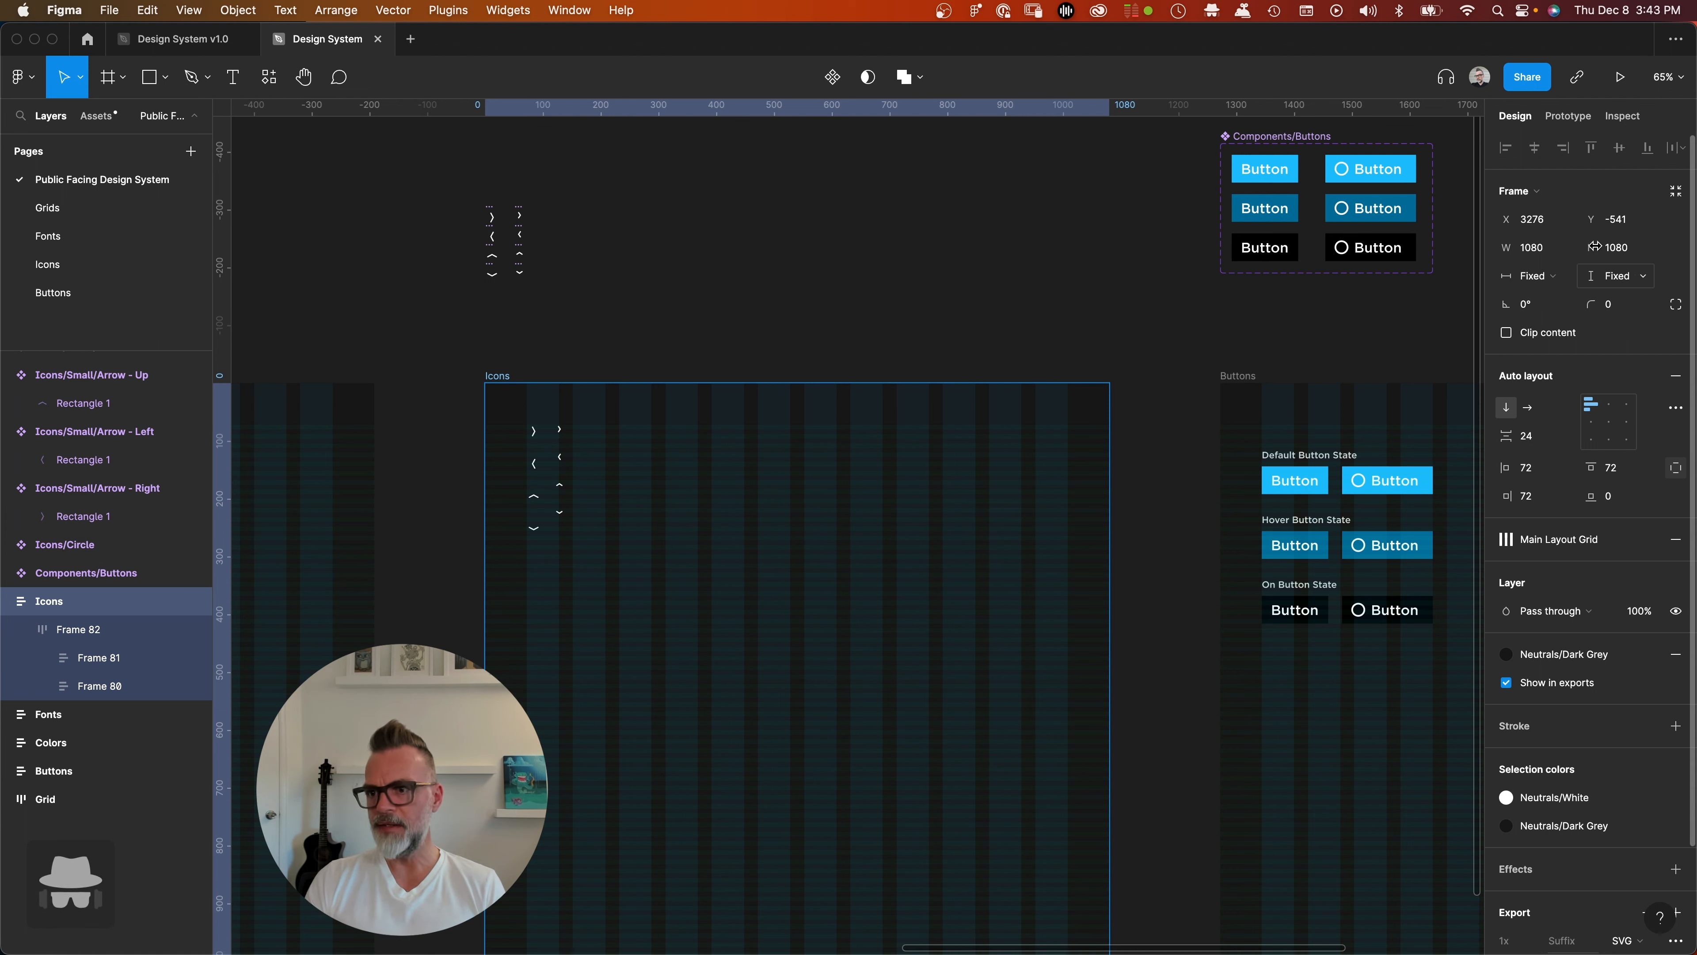
pyautogui.click(67, 629)
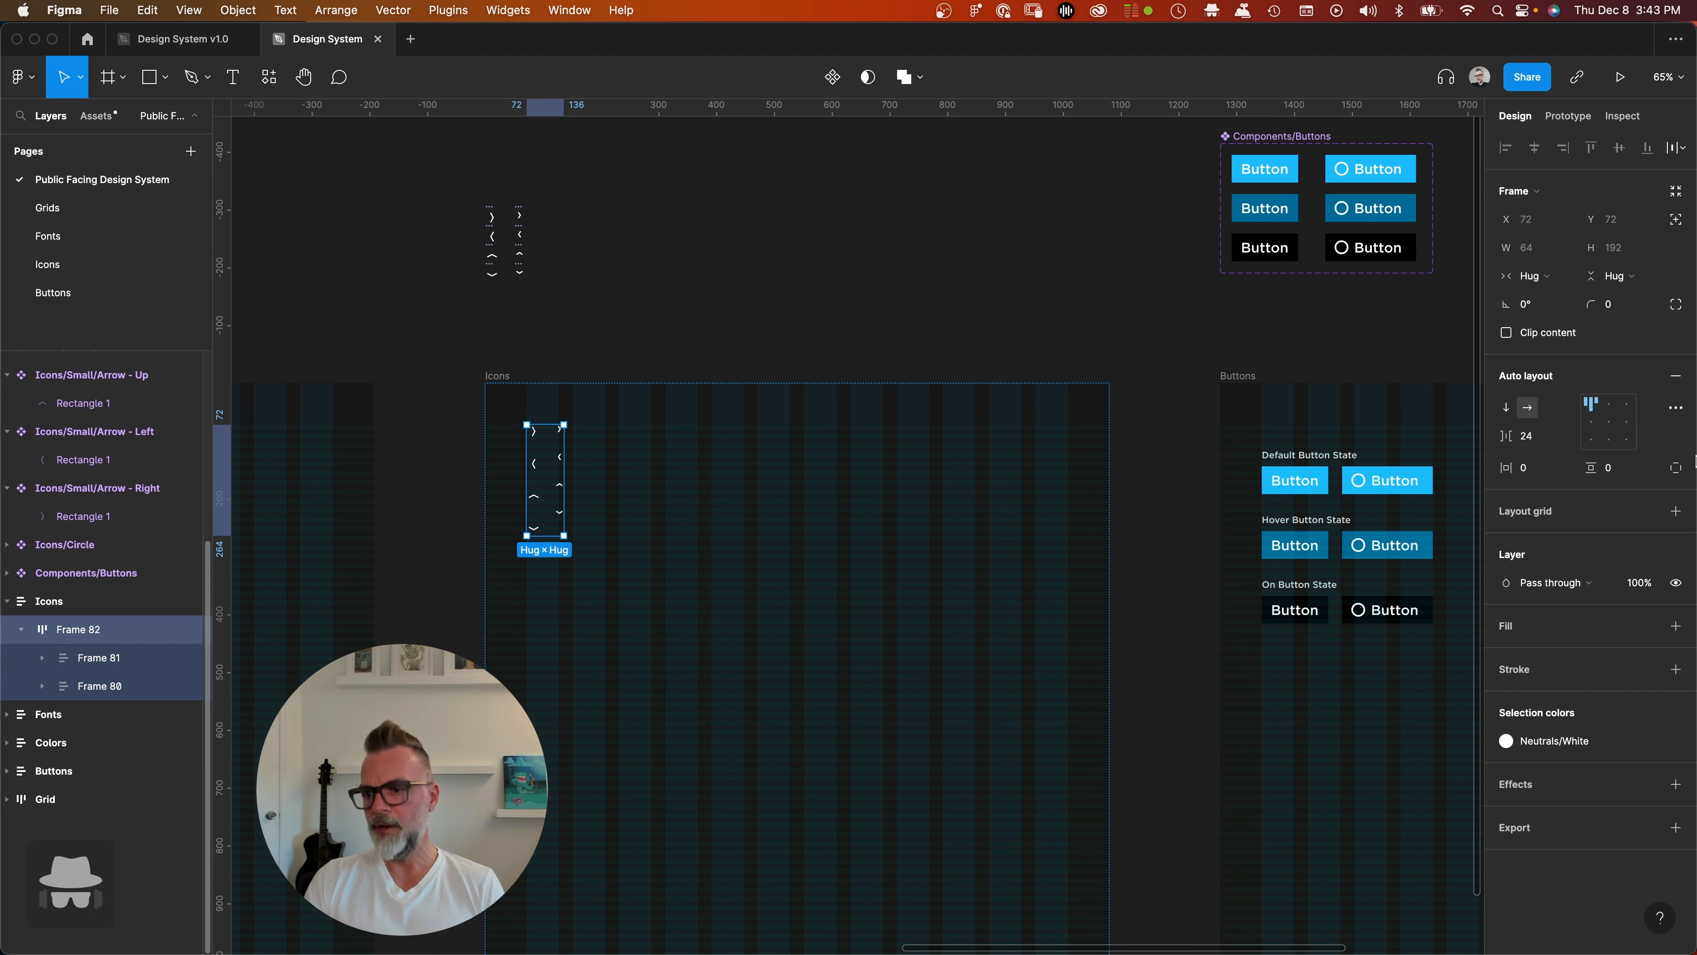
pyautogui.click(1552, 278)
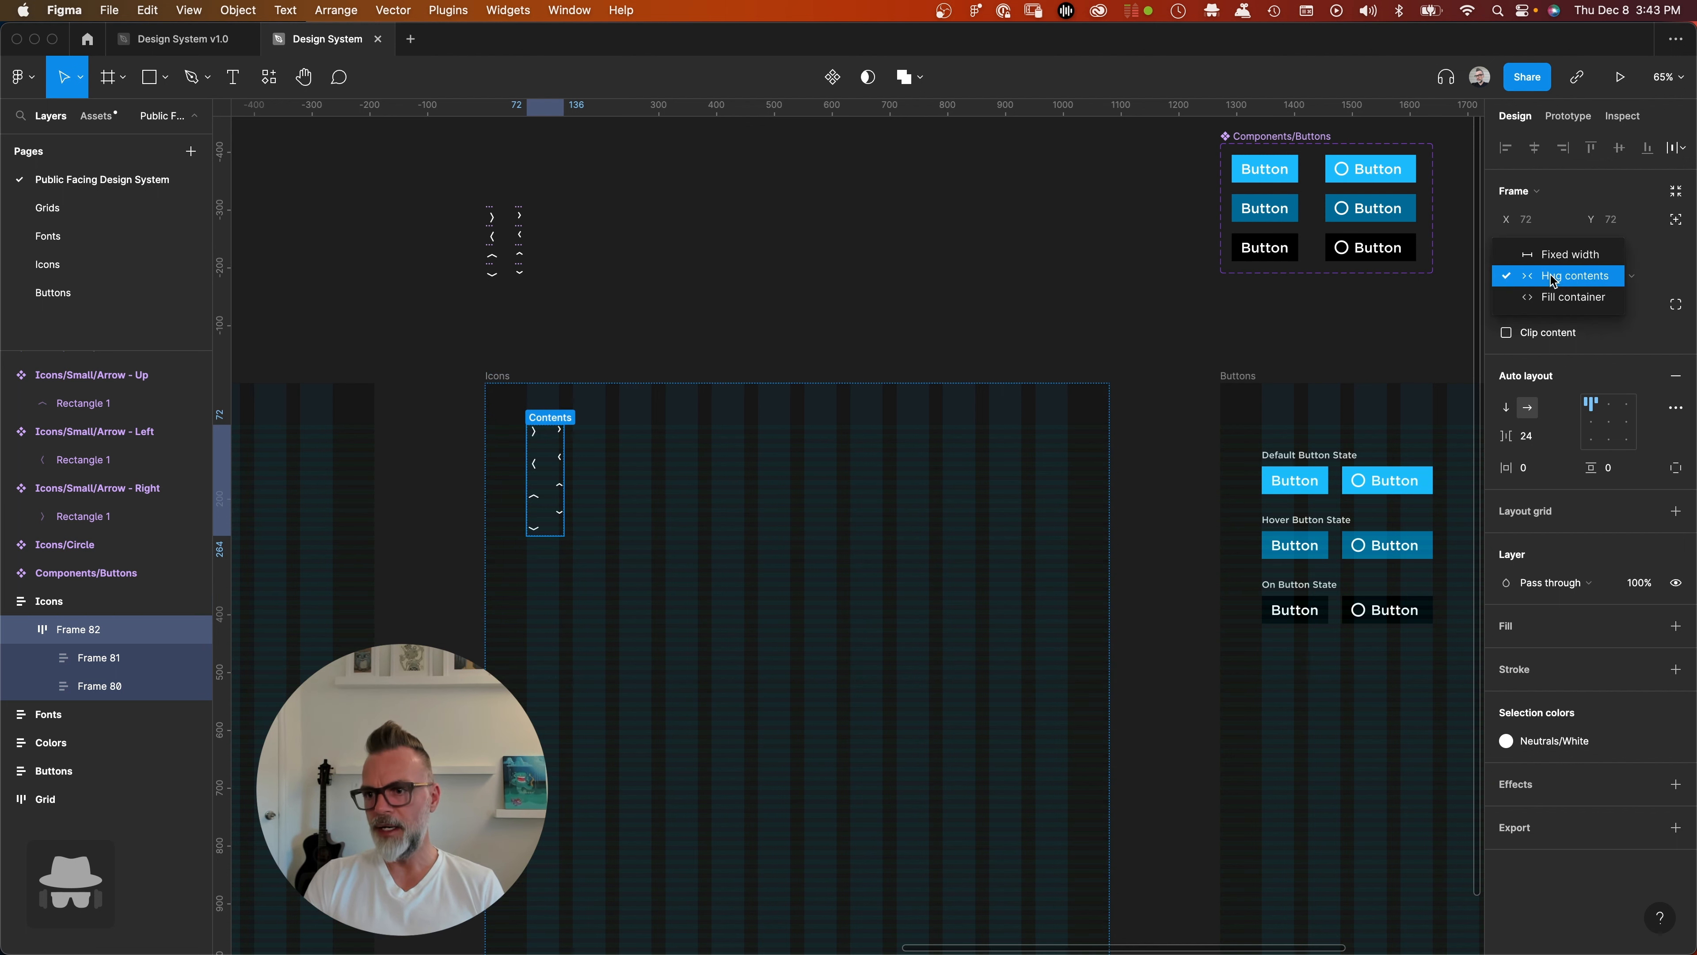
pyautogui.click(1564, 297)
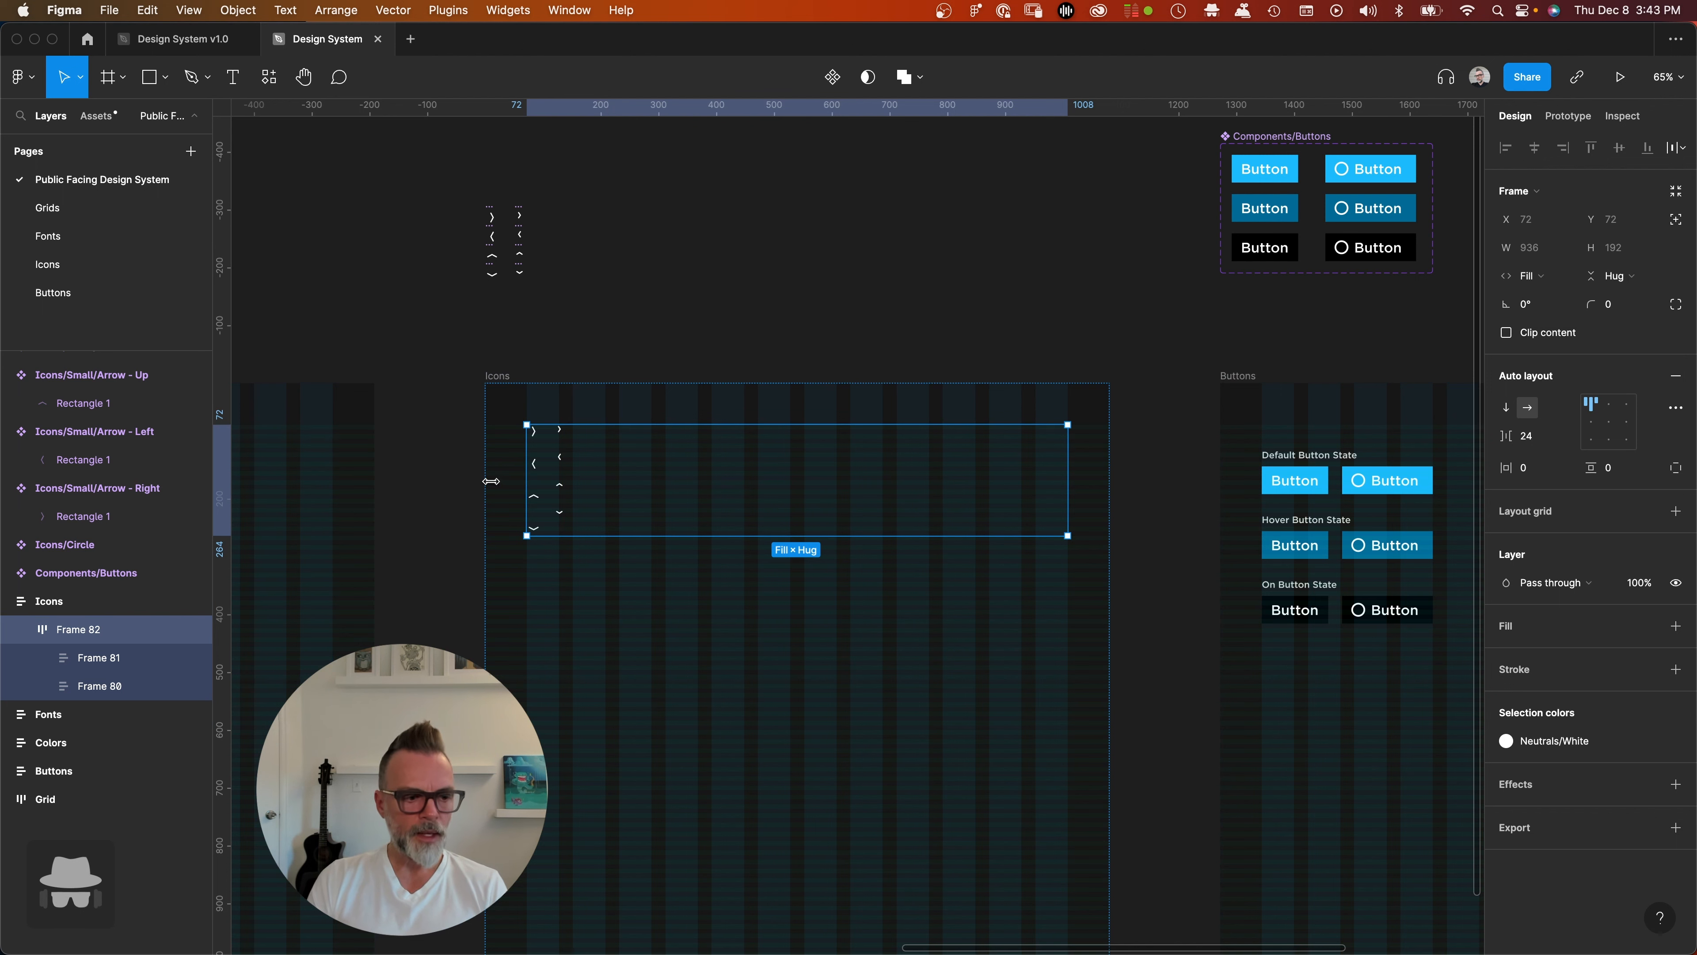
# - Set both the small and micro arrow stacks to Fill container width and switch their auto layout direction to horizontal
pyautogui.click(96, 667)
pyautogui.keyDown('shift'); pyautogui.click(97, 685); pyautogui.keyUp('shift')
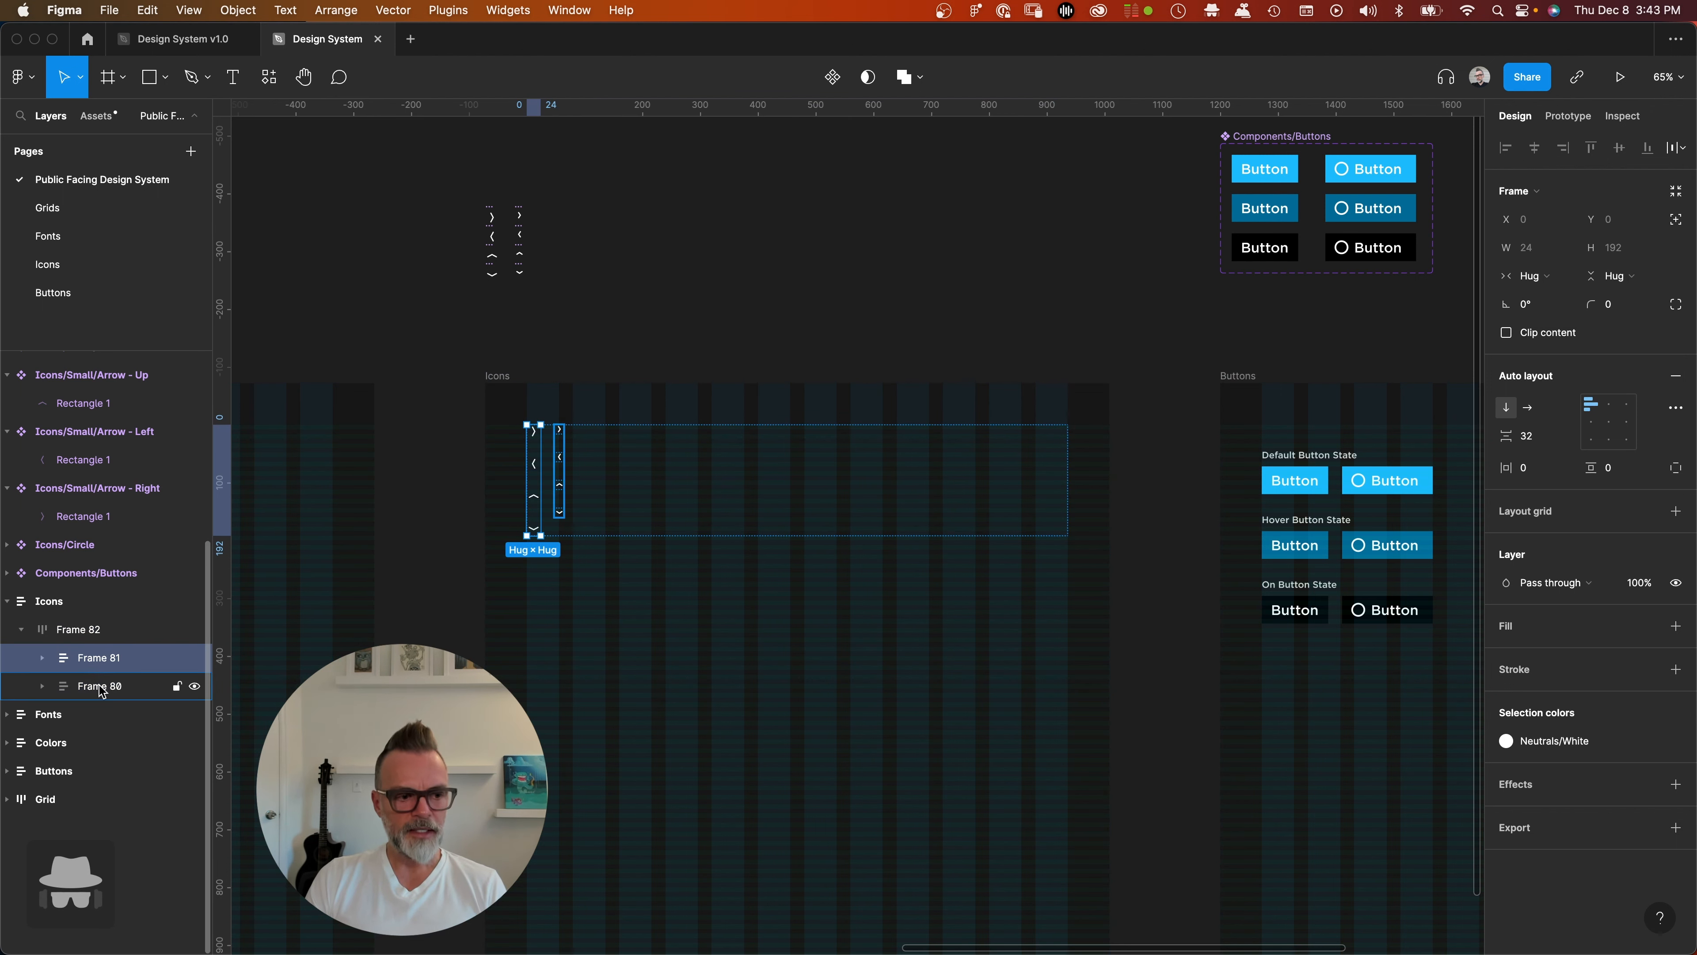
pyautogui.click(1548, 276)
pyautogui.click(1555, 297)
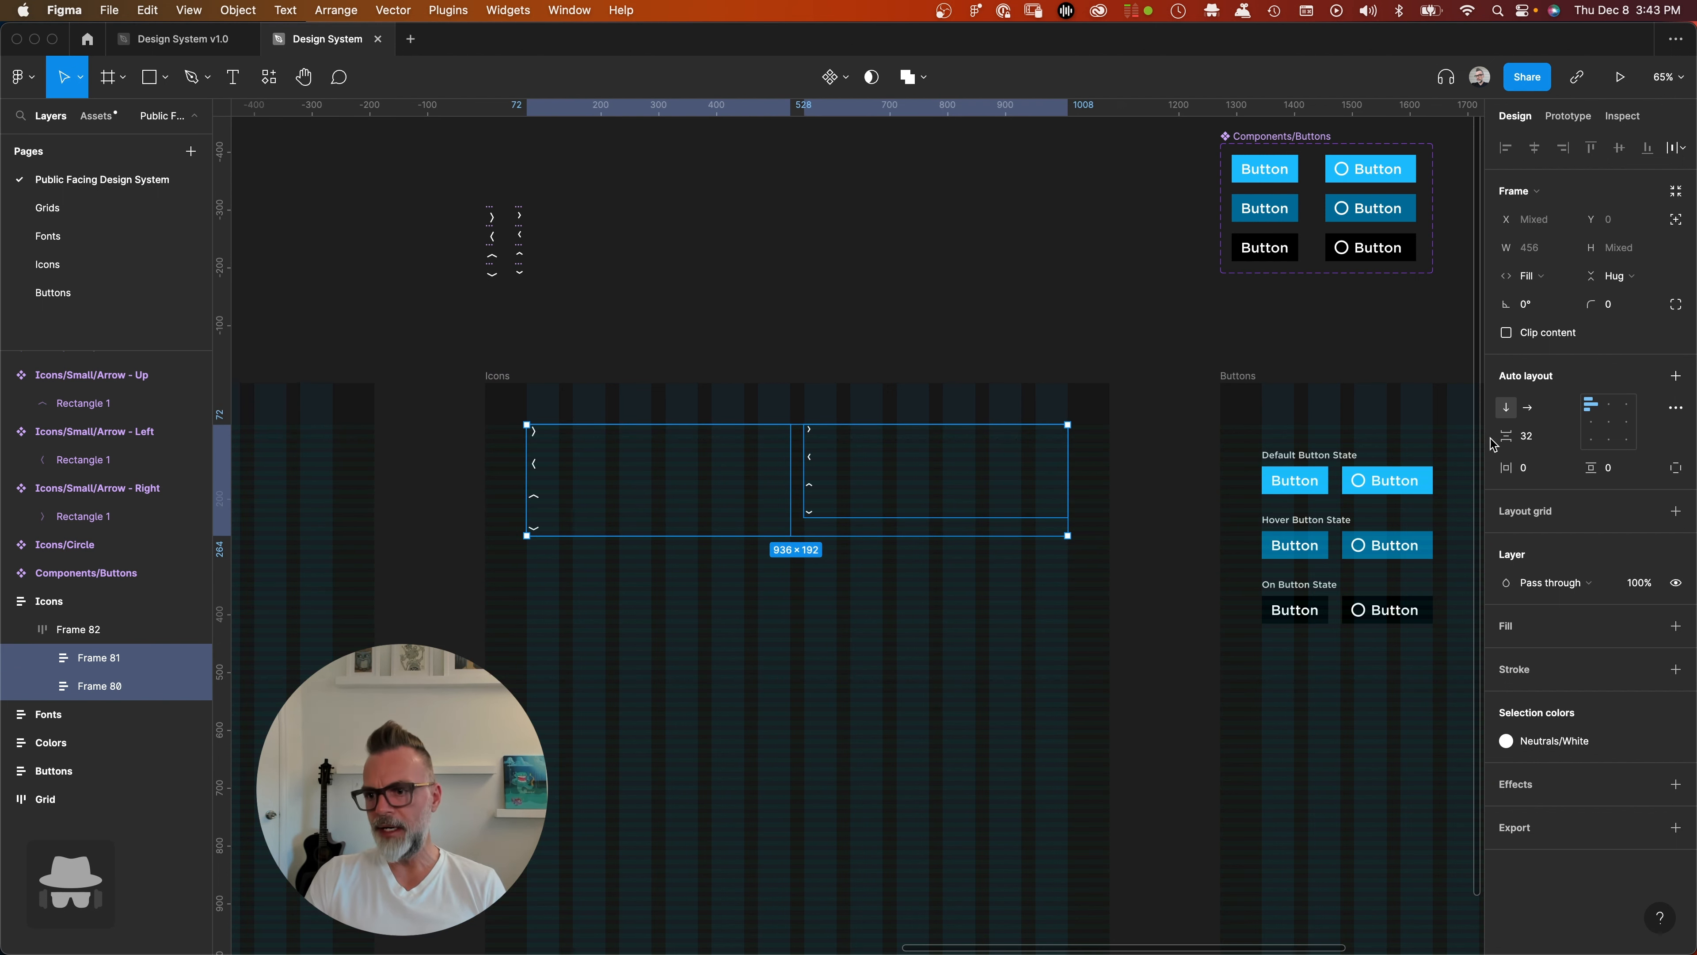
pyautogui.click(1527, 407)
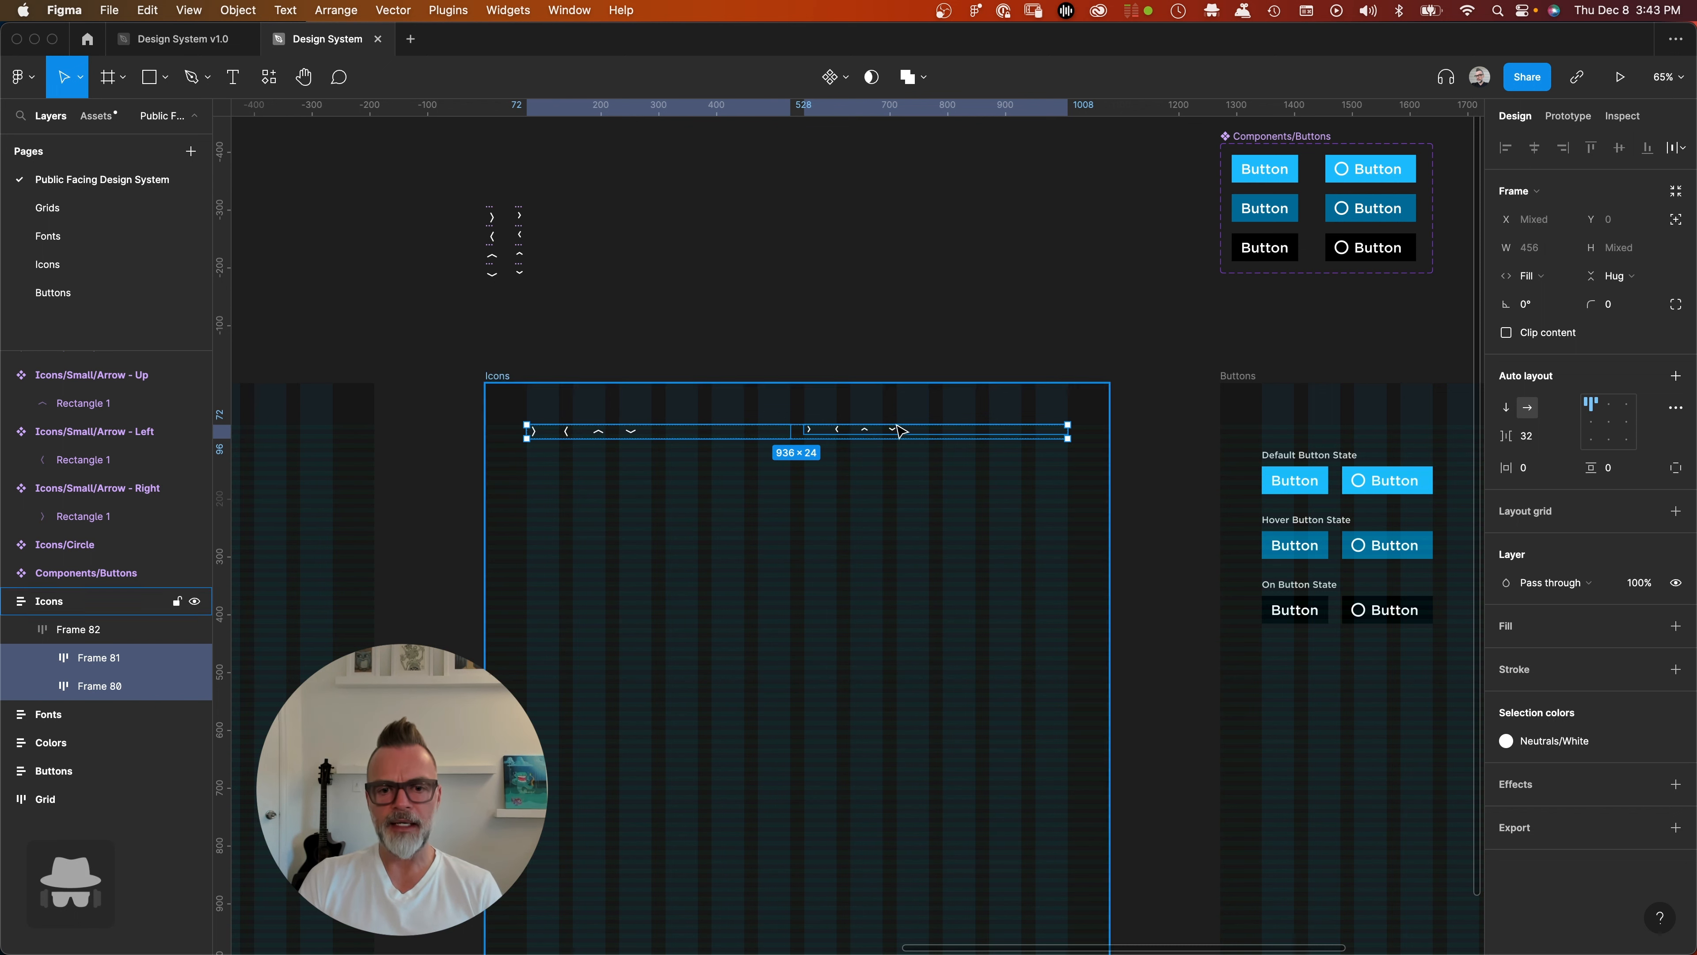
pyautogui.click(670, 435)
pyautogui.keyDown('shift'); pyautogui.click(845, 436); pyautogui.keyUp('shift')
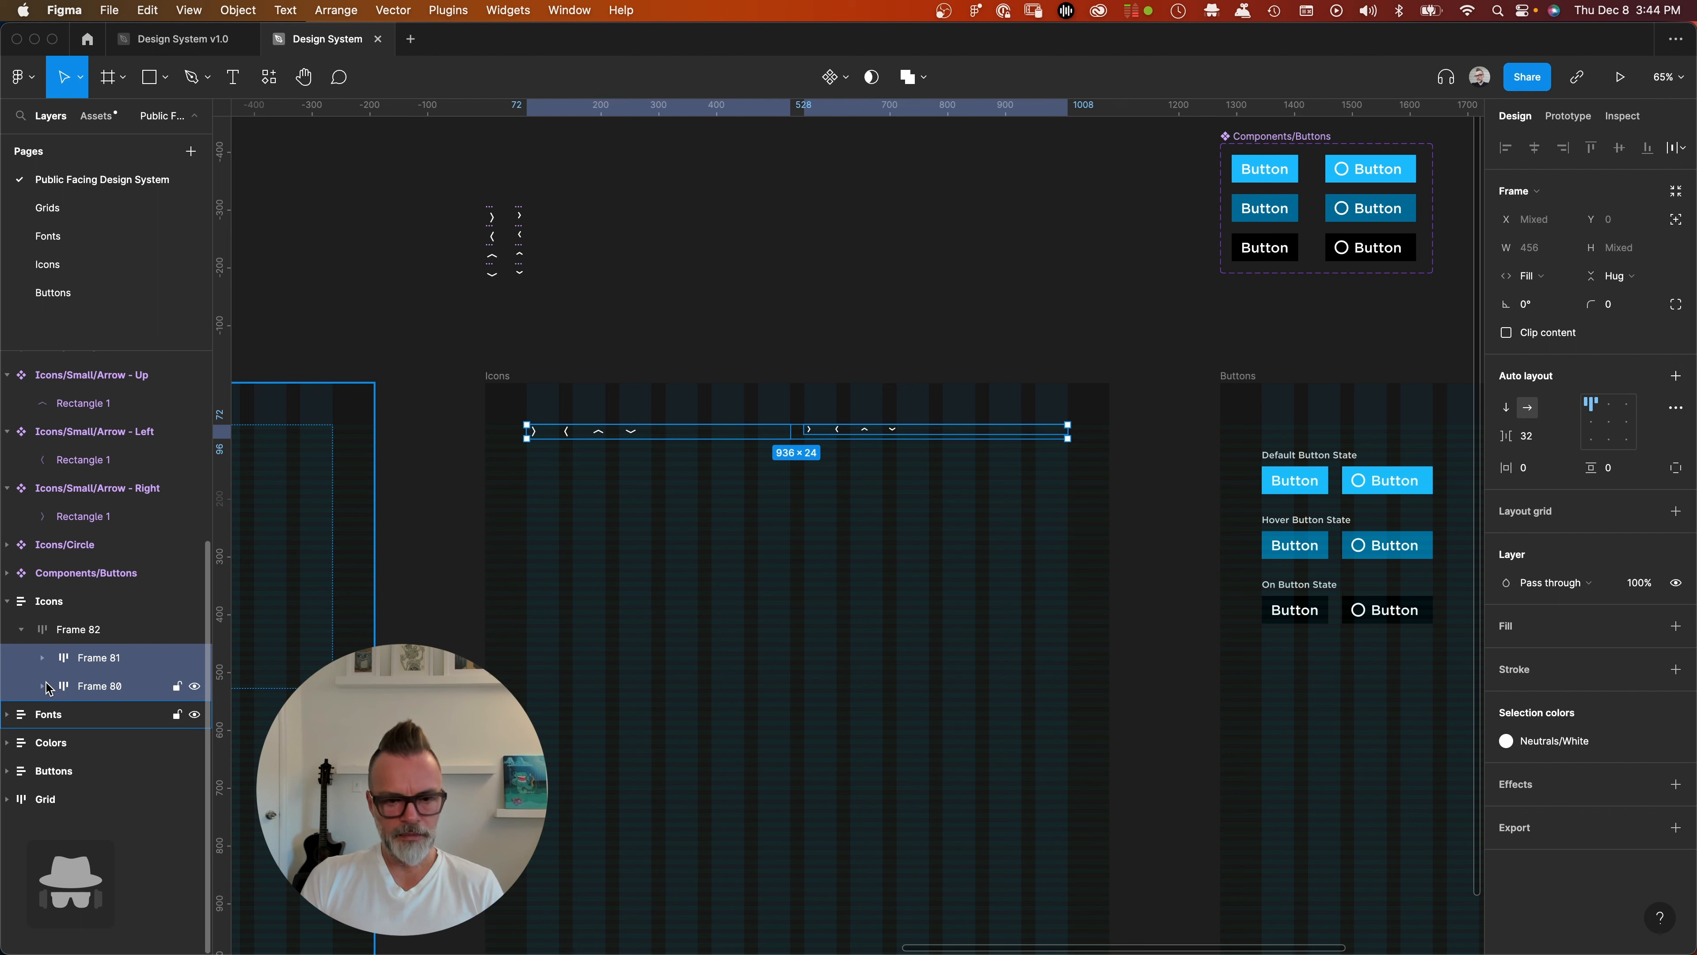
pyautogui.press('super+d')
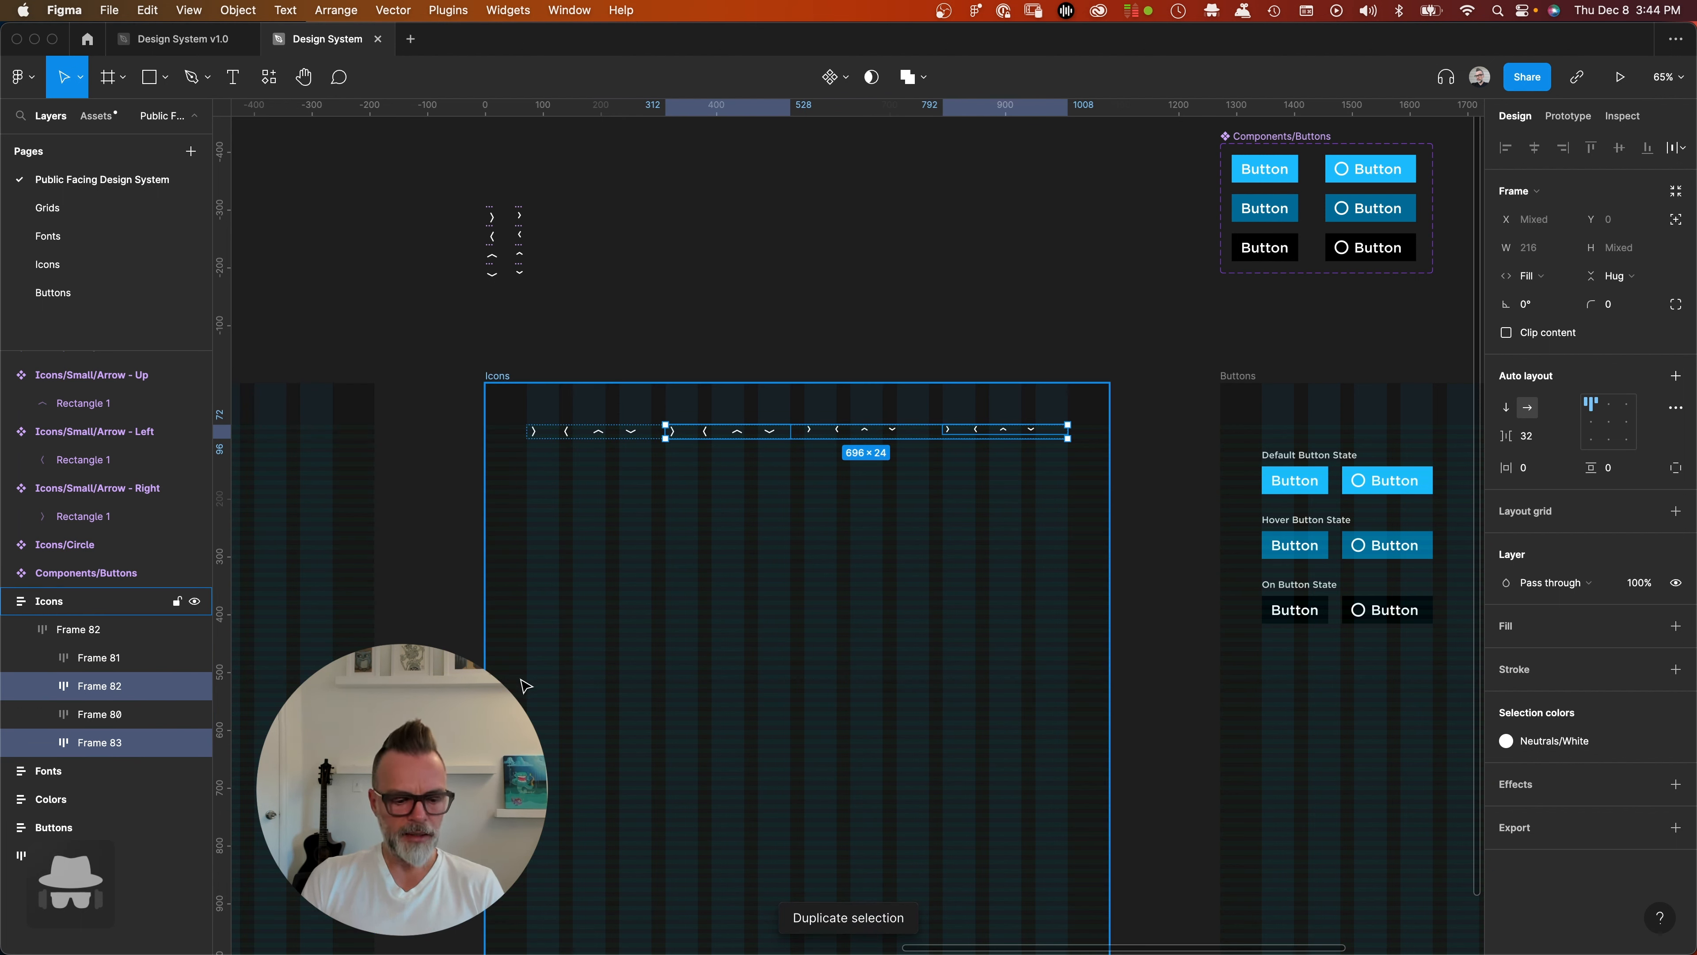
pyautogui.press('super+z')
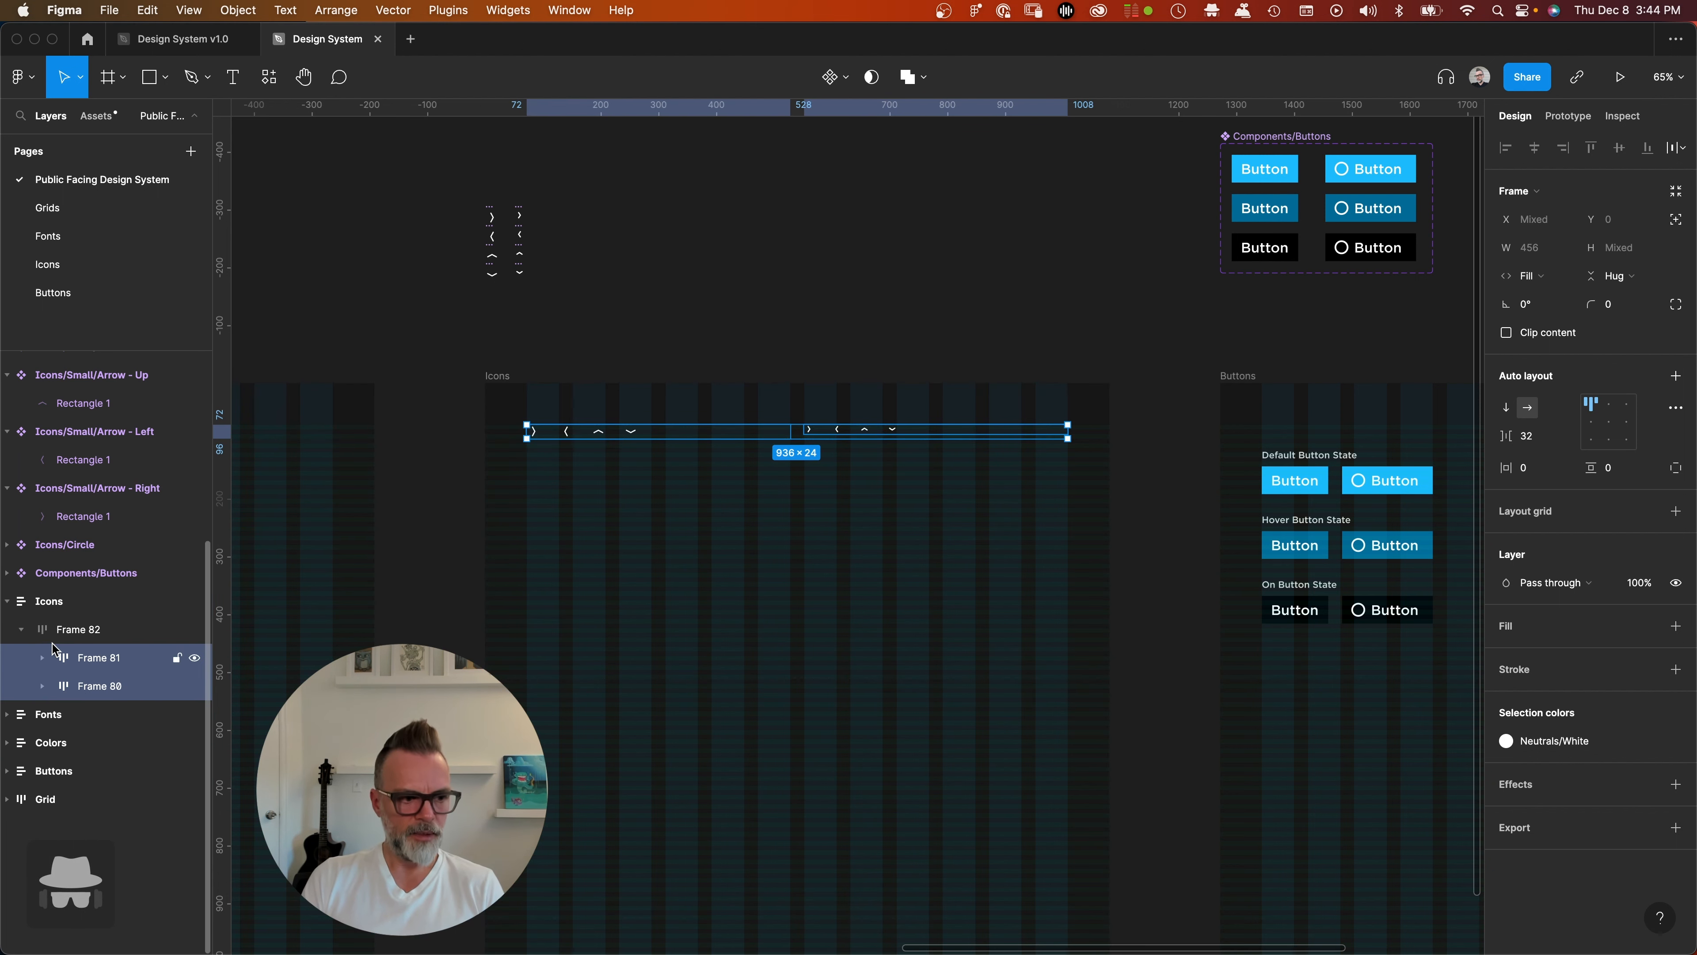
# - Duplicate the shared arrow row and delete the four small arrow instances from the upper row
pyautogui.click(80, 631)
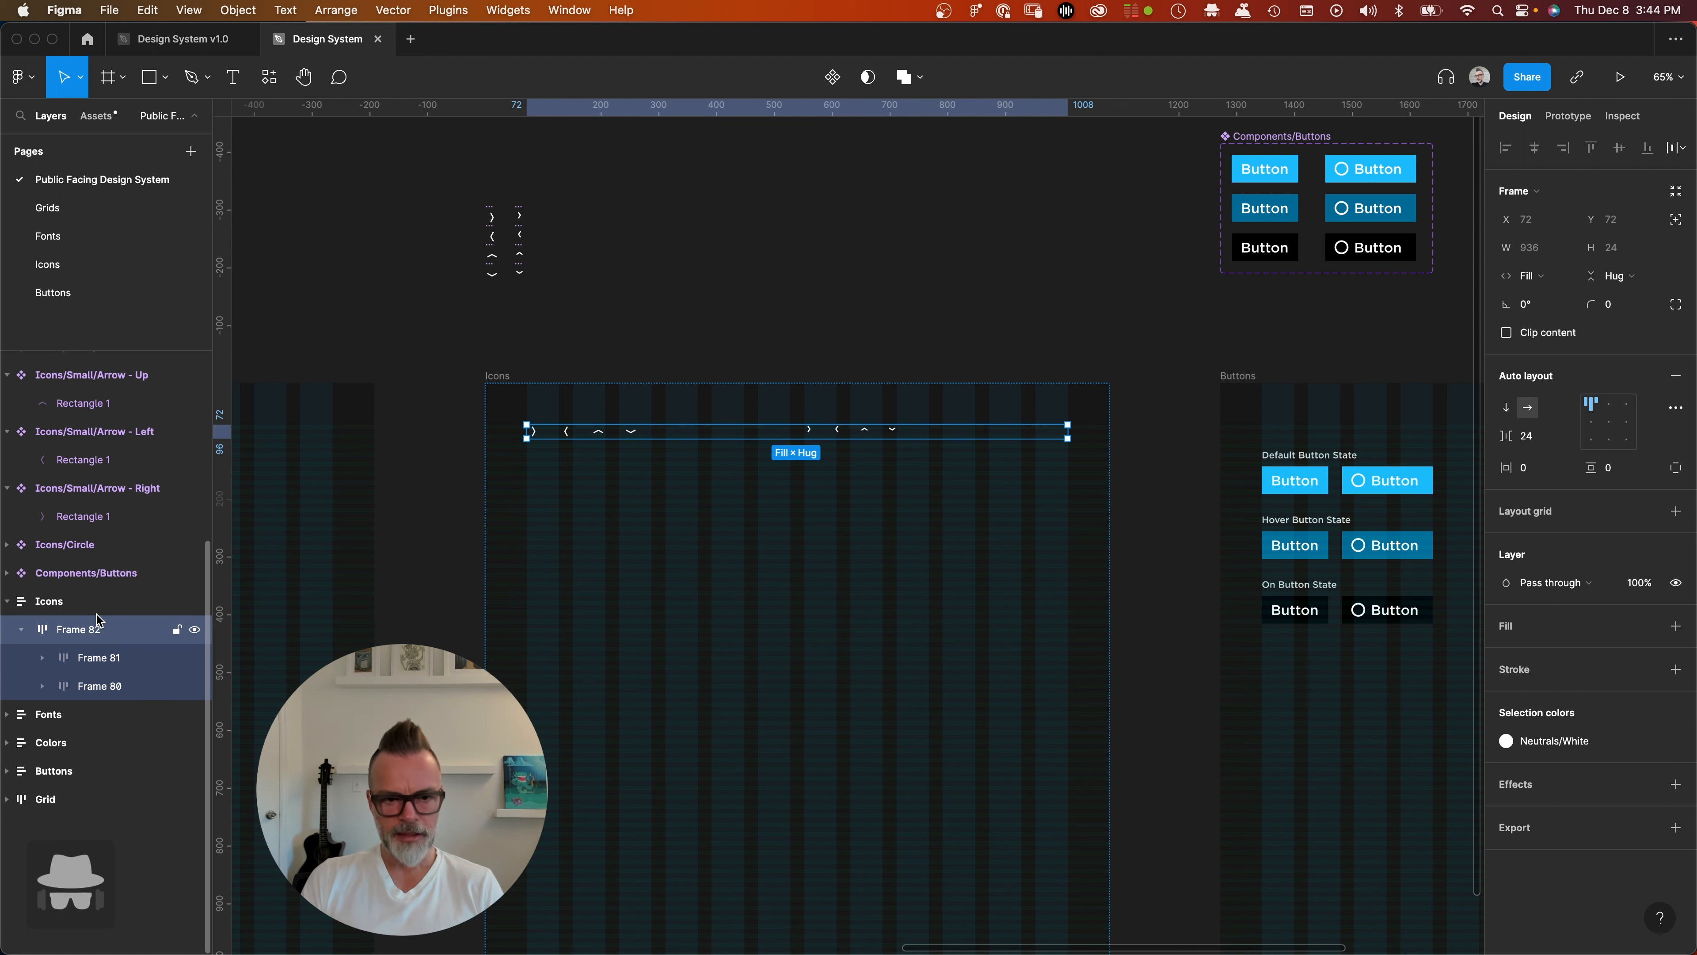
pyautogui.press('super+d')
pyautogui.click(638, 436)
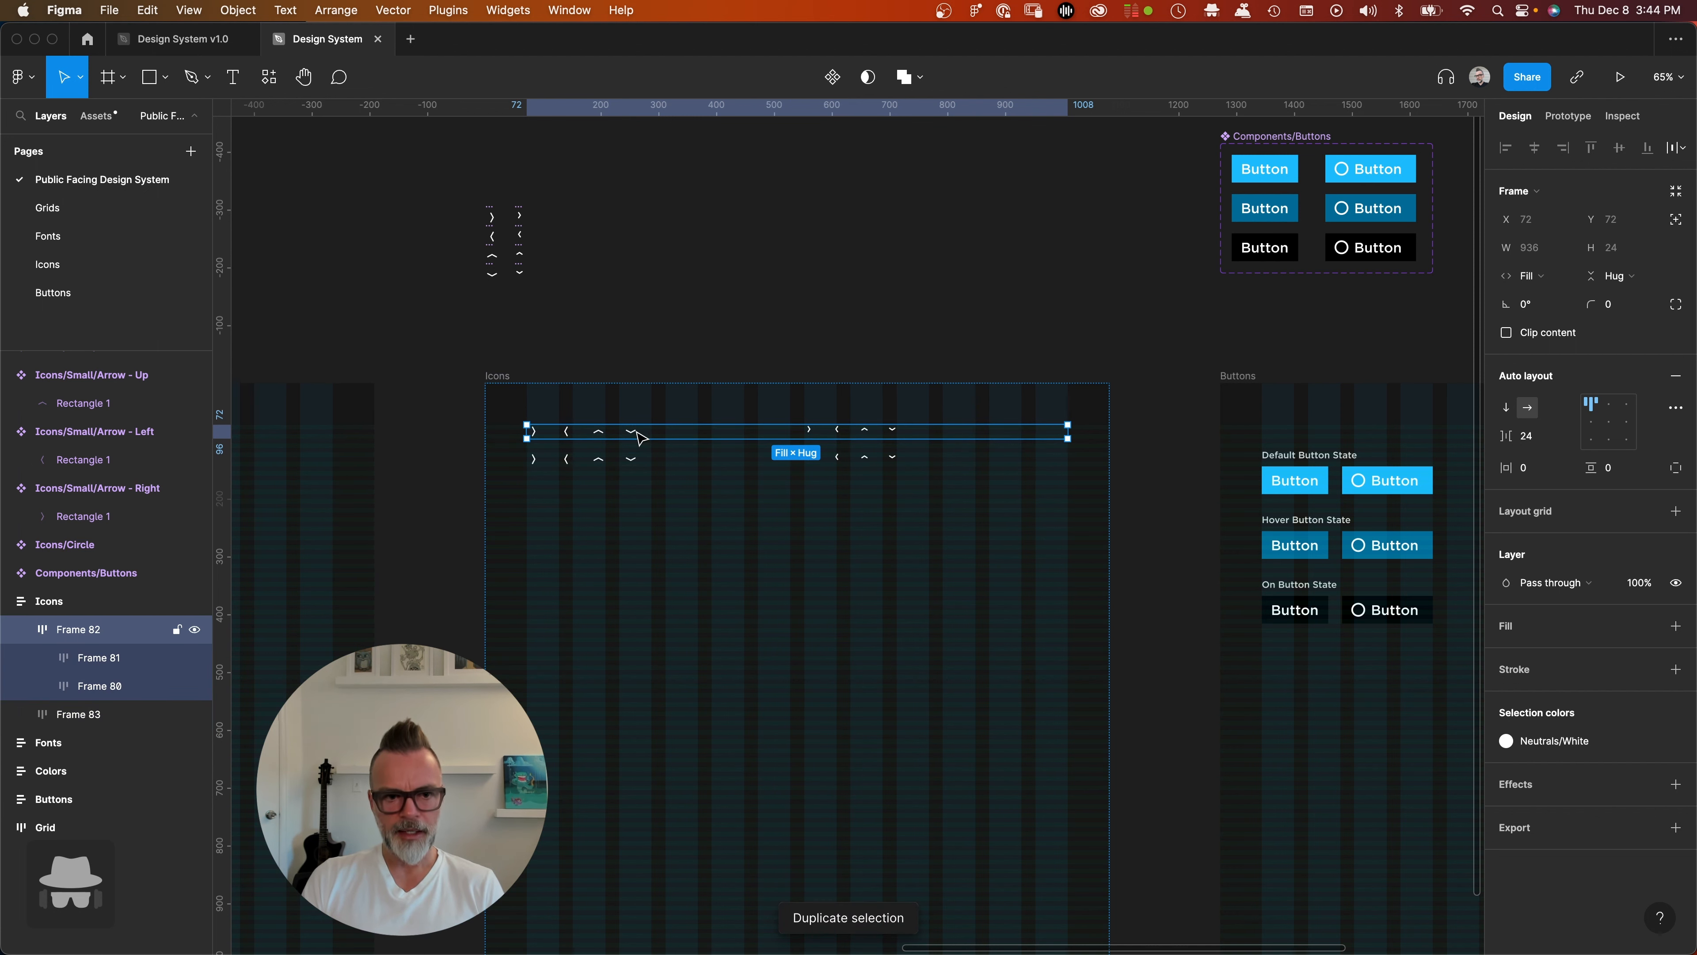
pyautogui.click(640, 436)
pyautogui.click(636, 435)
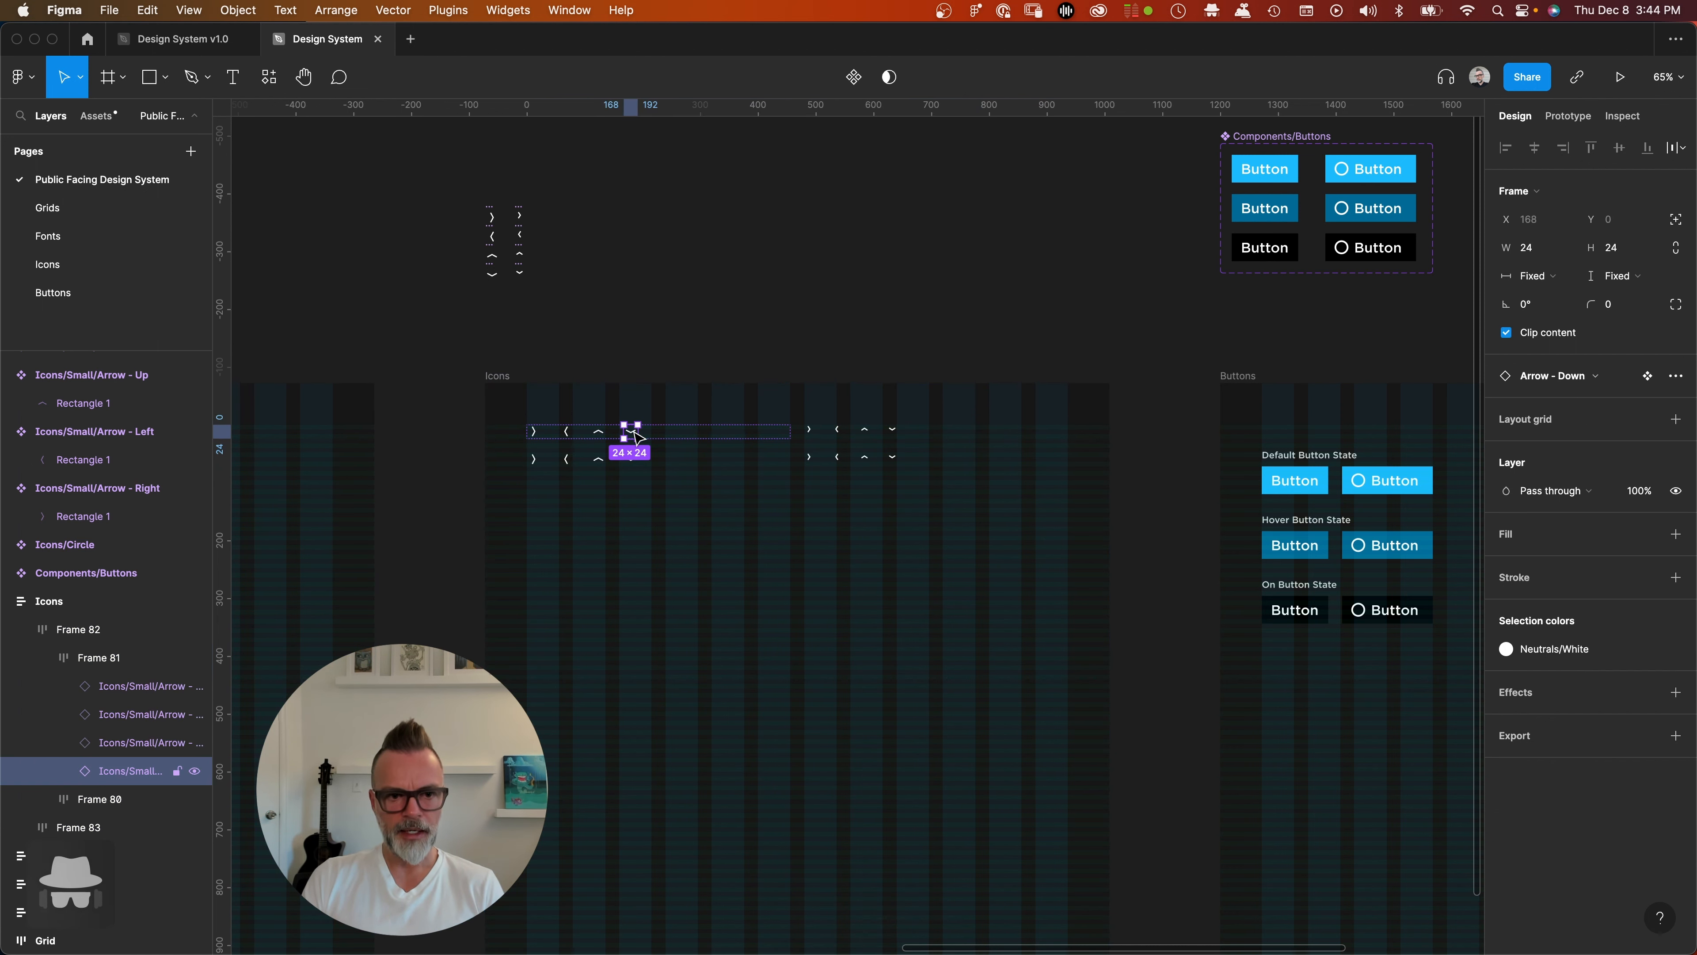
pyautogui.keyDown('shift'); pyautogui.click(599, 432); pyautogui.keyUp('shift')
pyautogui.keyDown('shift'); pyautogui.click(566, 431); pyautogui.keyUp('shift')
pyautogui.keyDown('shift'); pyautogui.click(534, 431); pyautogui.keyUp('shift')
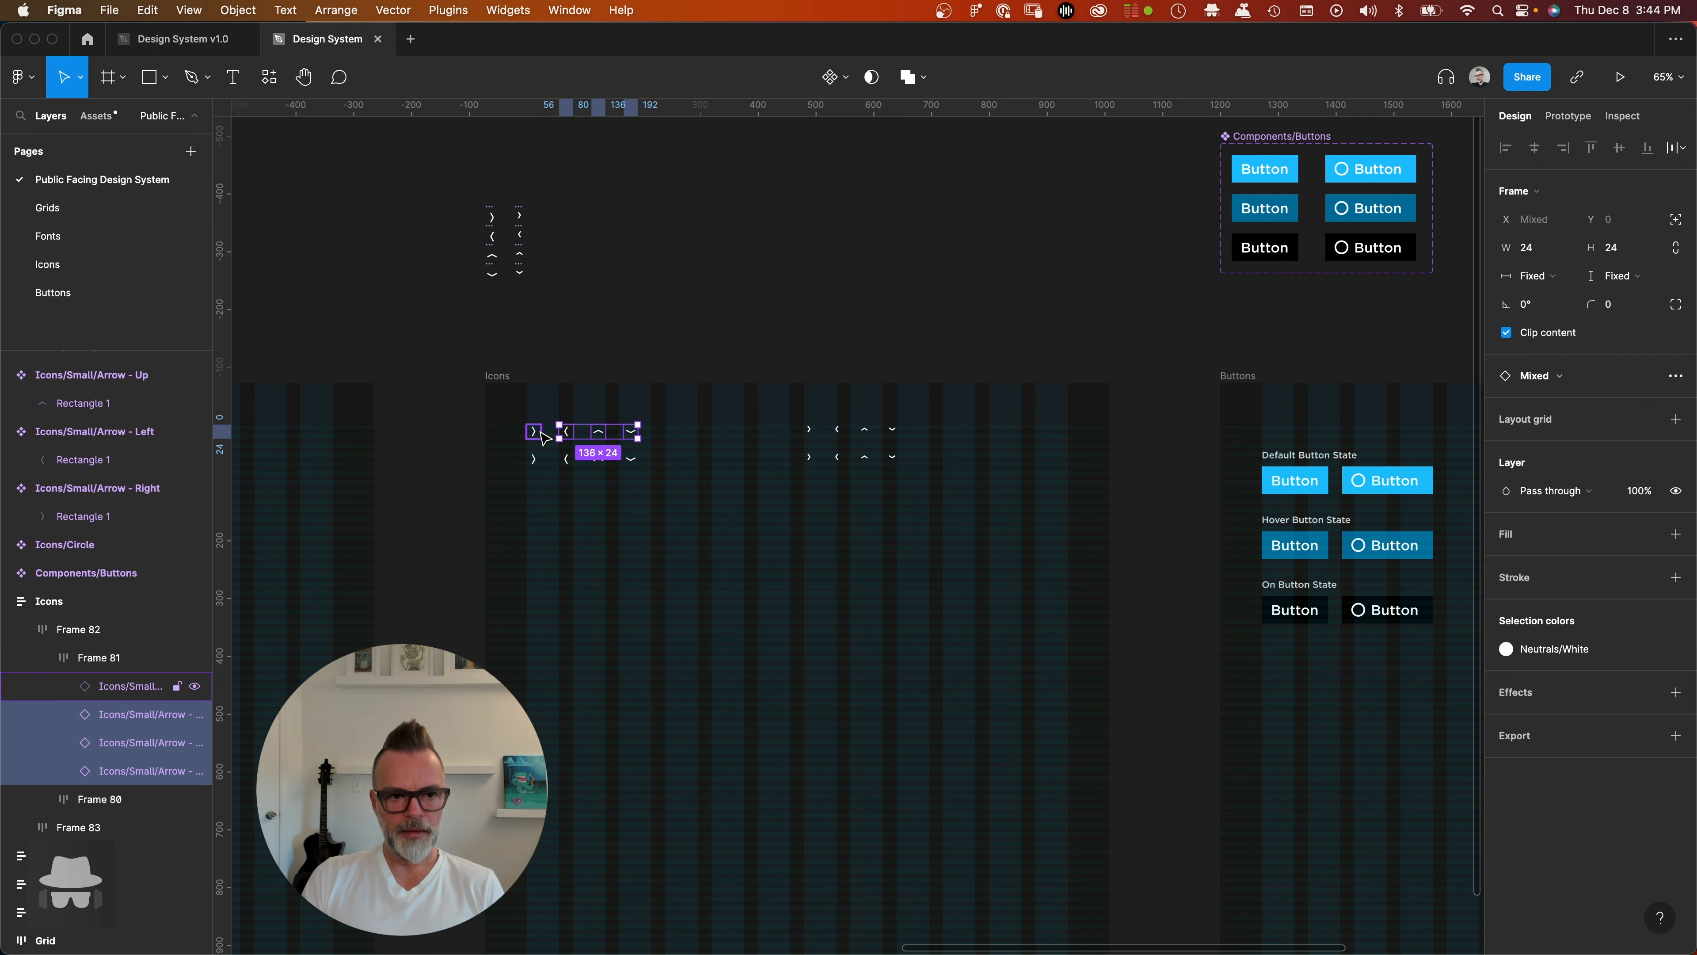
pyautogui.press('Delete')
# - Delete the four micro arrow instances from the upper row
pyautogui.scroll(1, 735, 461)
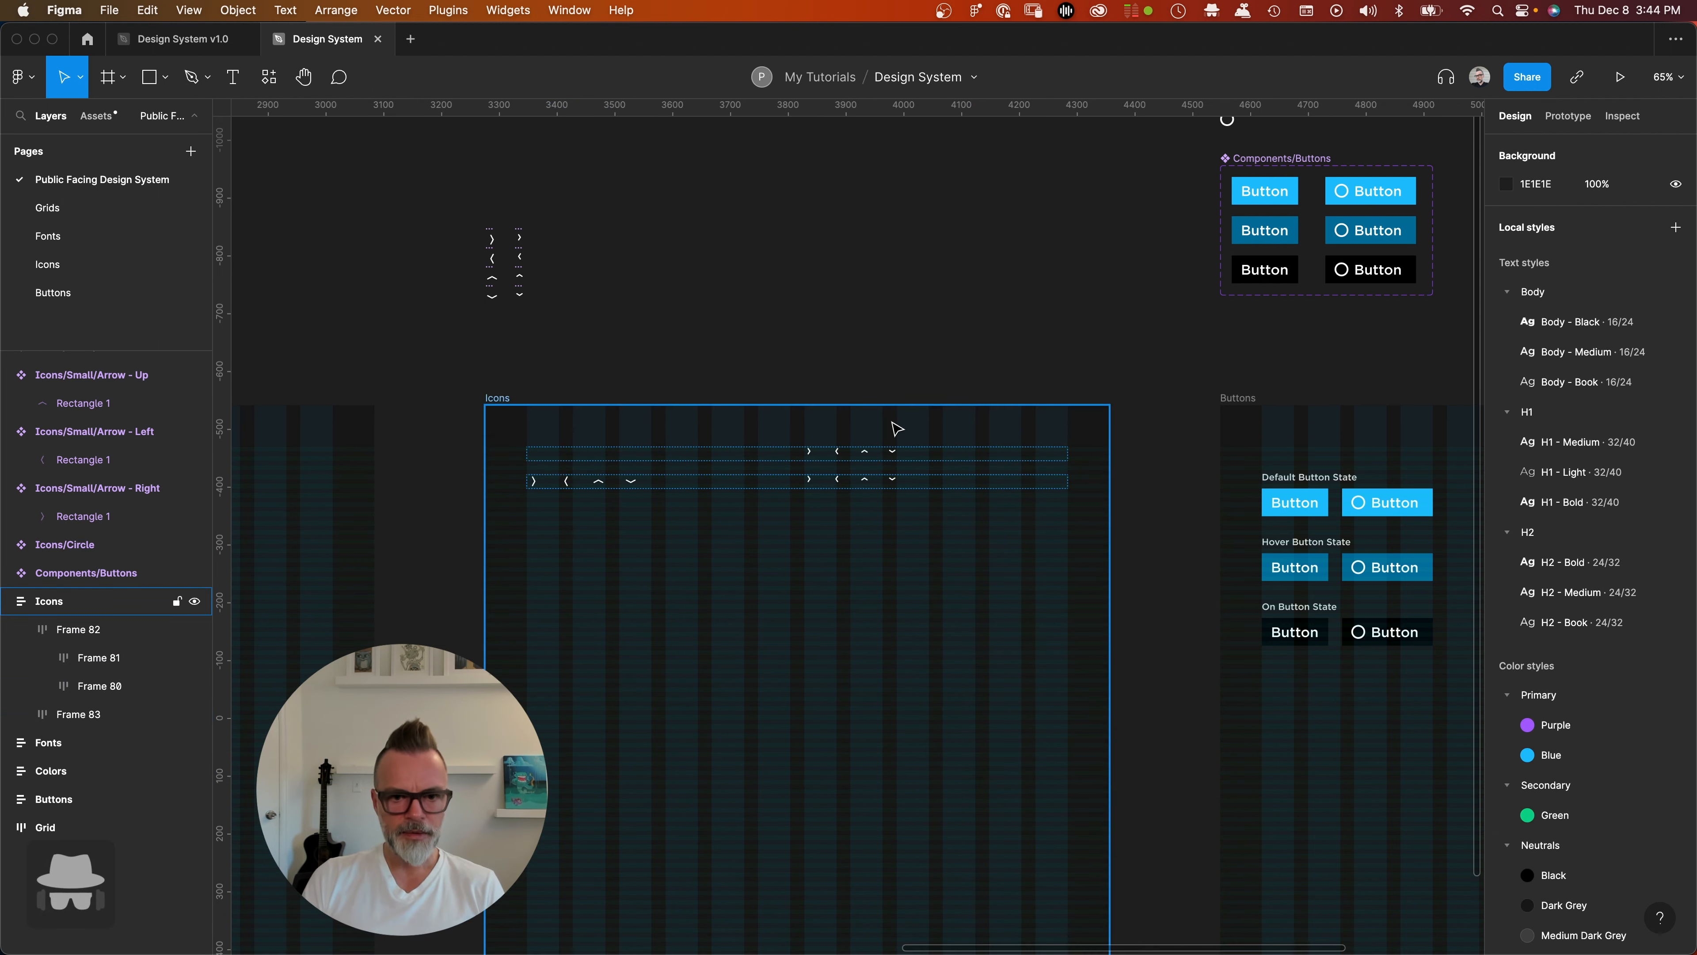
pyautogui.doubleClick(810, 455)
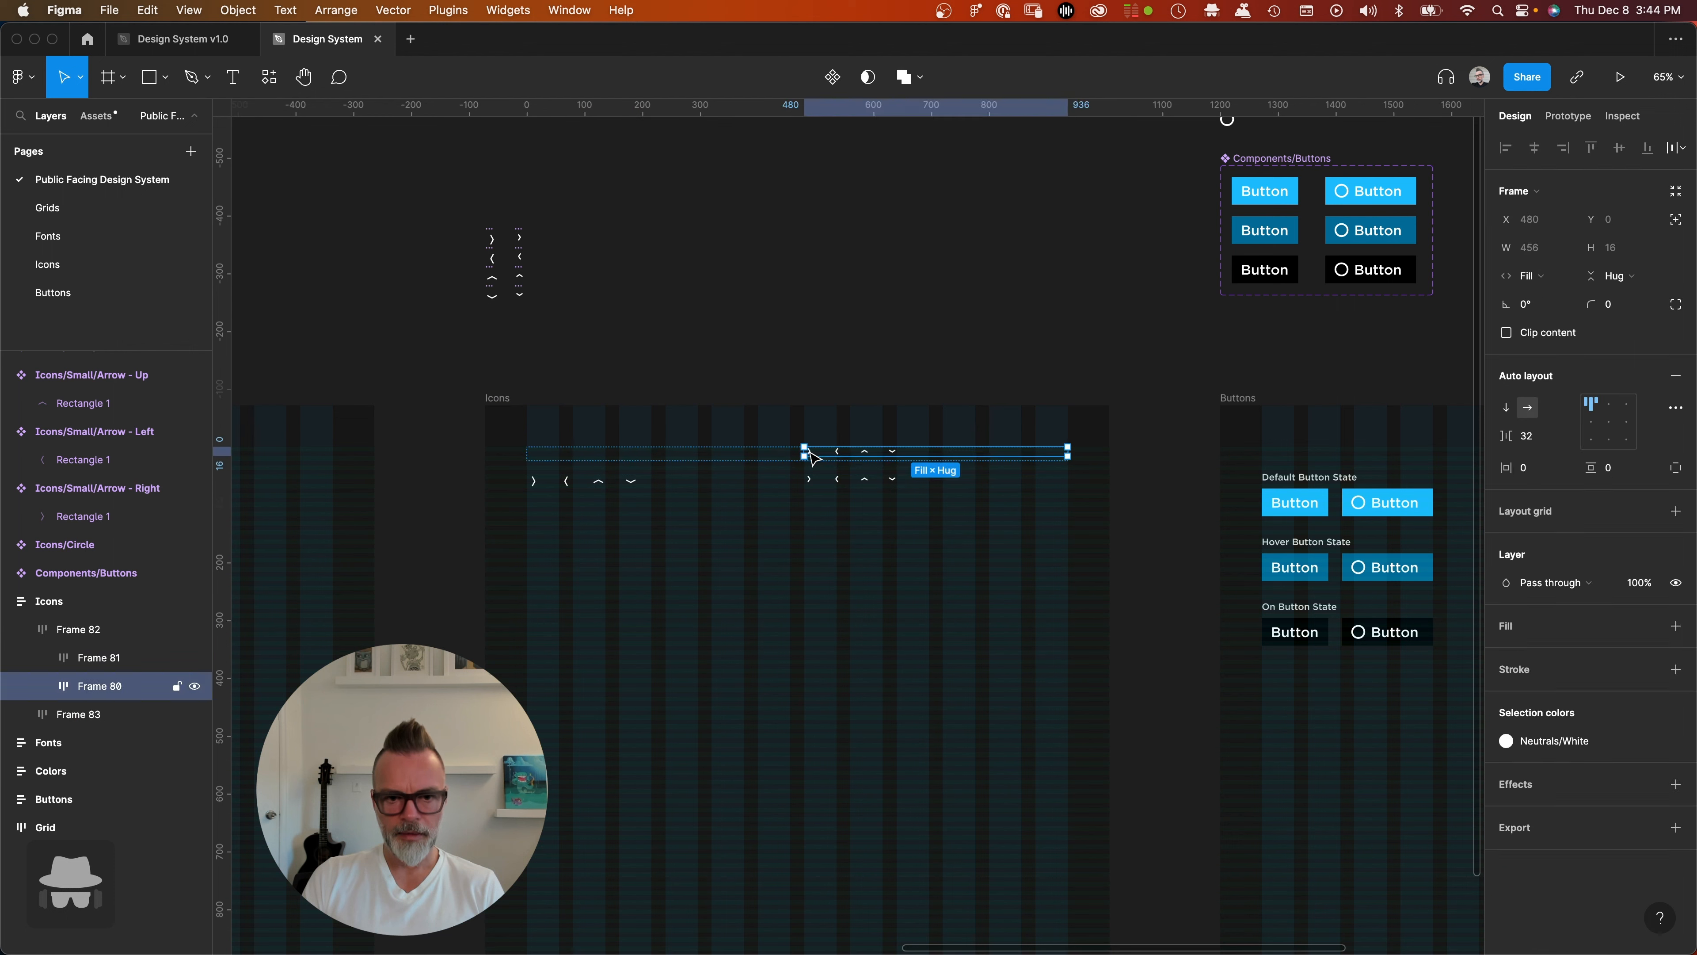
pyautogui.click(808, 452)
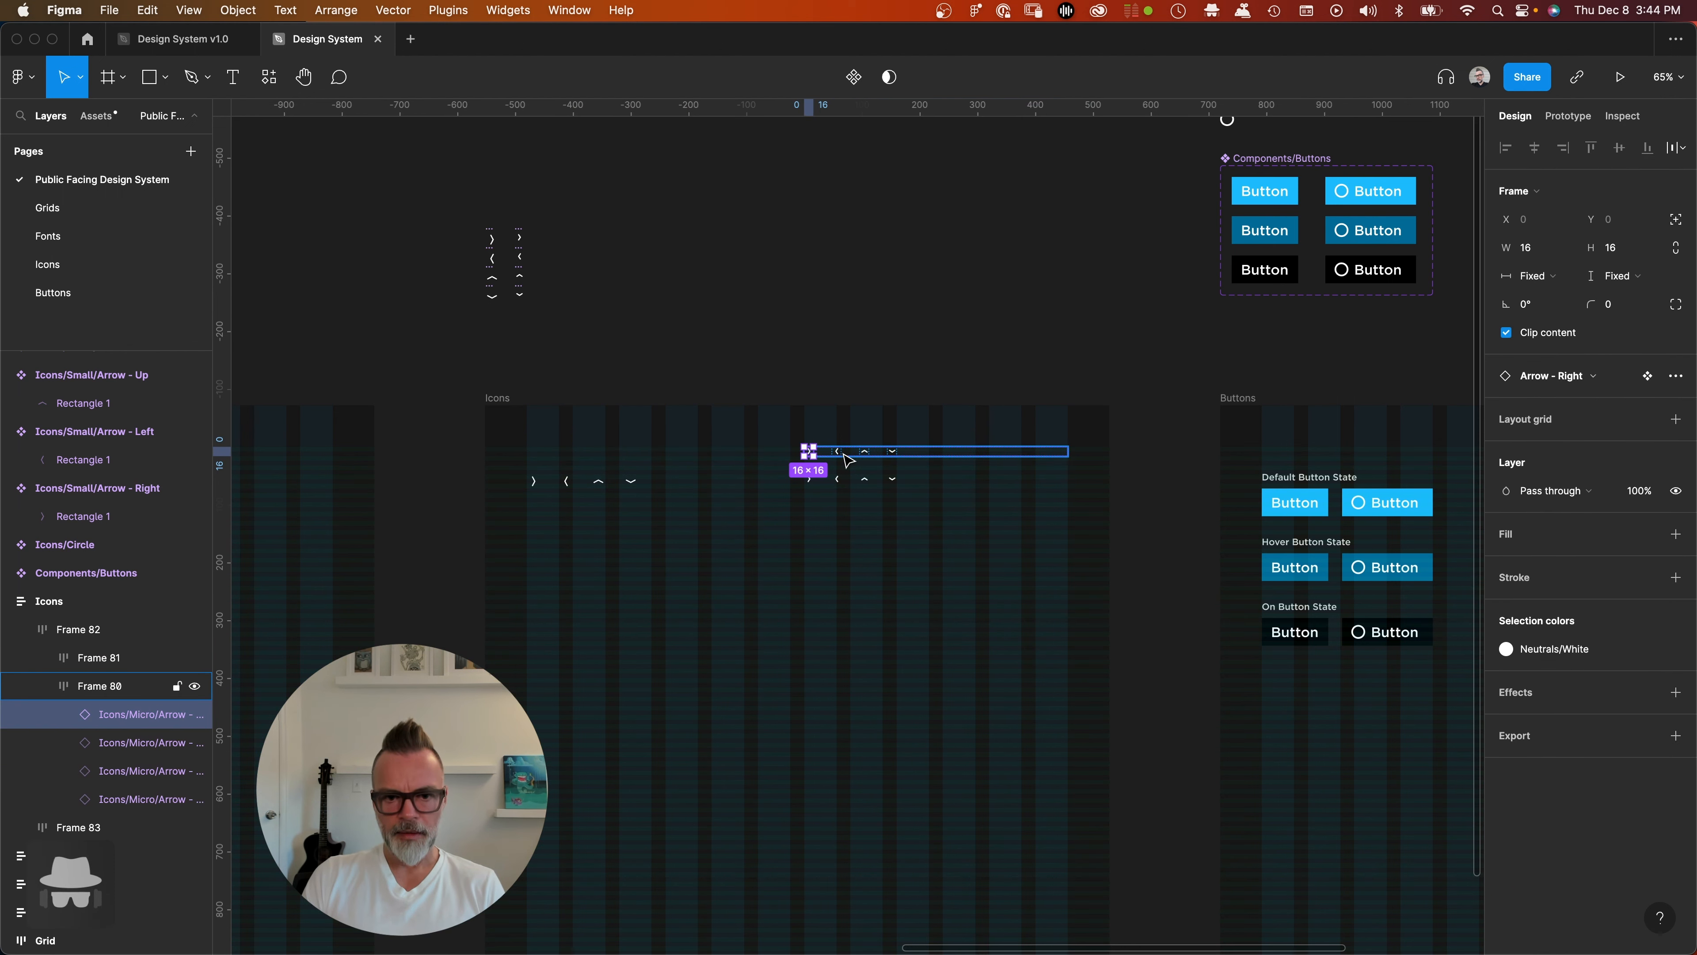
pyautogui.keyDown('shift'); pyautogui.click(837, 452); pyautogui.keyUp('shift')
pyautogui.keyDown('shift'); pyautogui.click(864, 452); pyautogui.keyUp('shift')
pyautogui.keyDown('shift'); pyautogui.click(893, 452); pyautogui.keyUp('shift')
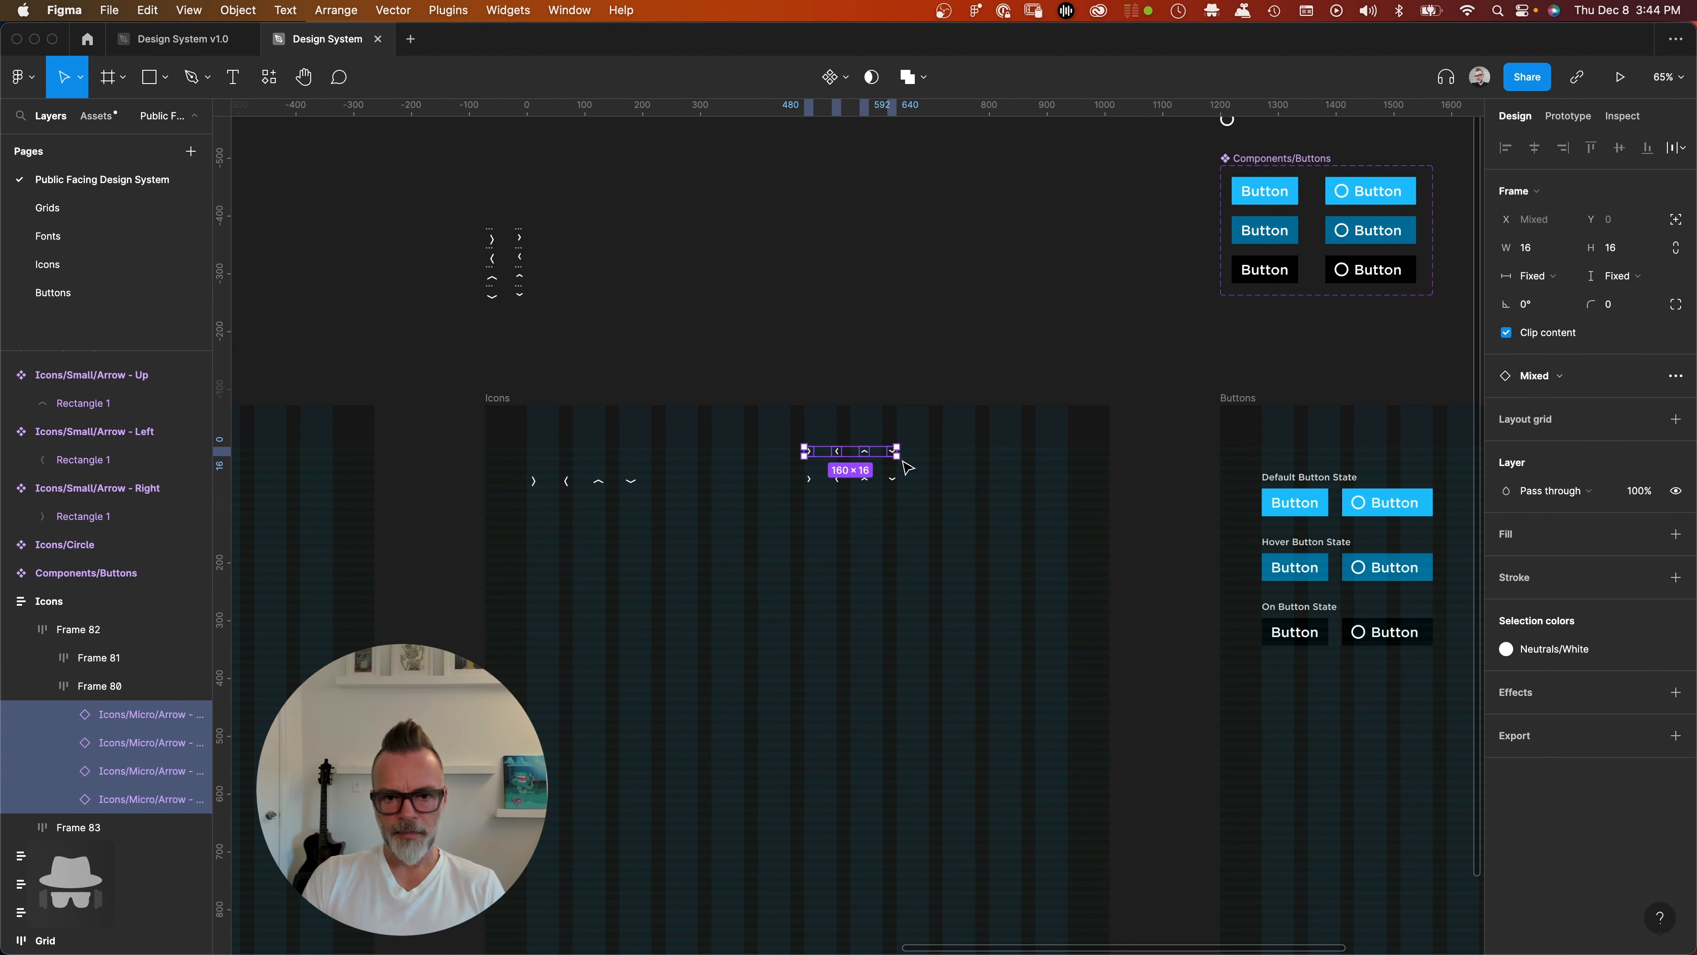
pyautogui.press('Escape')
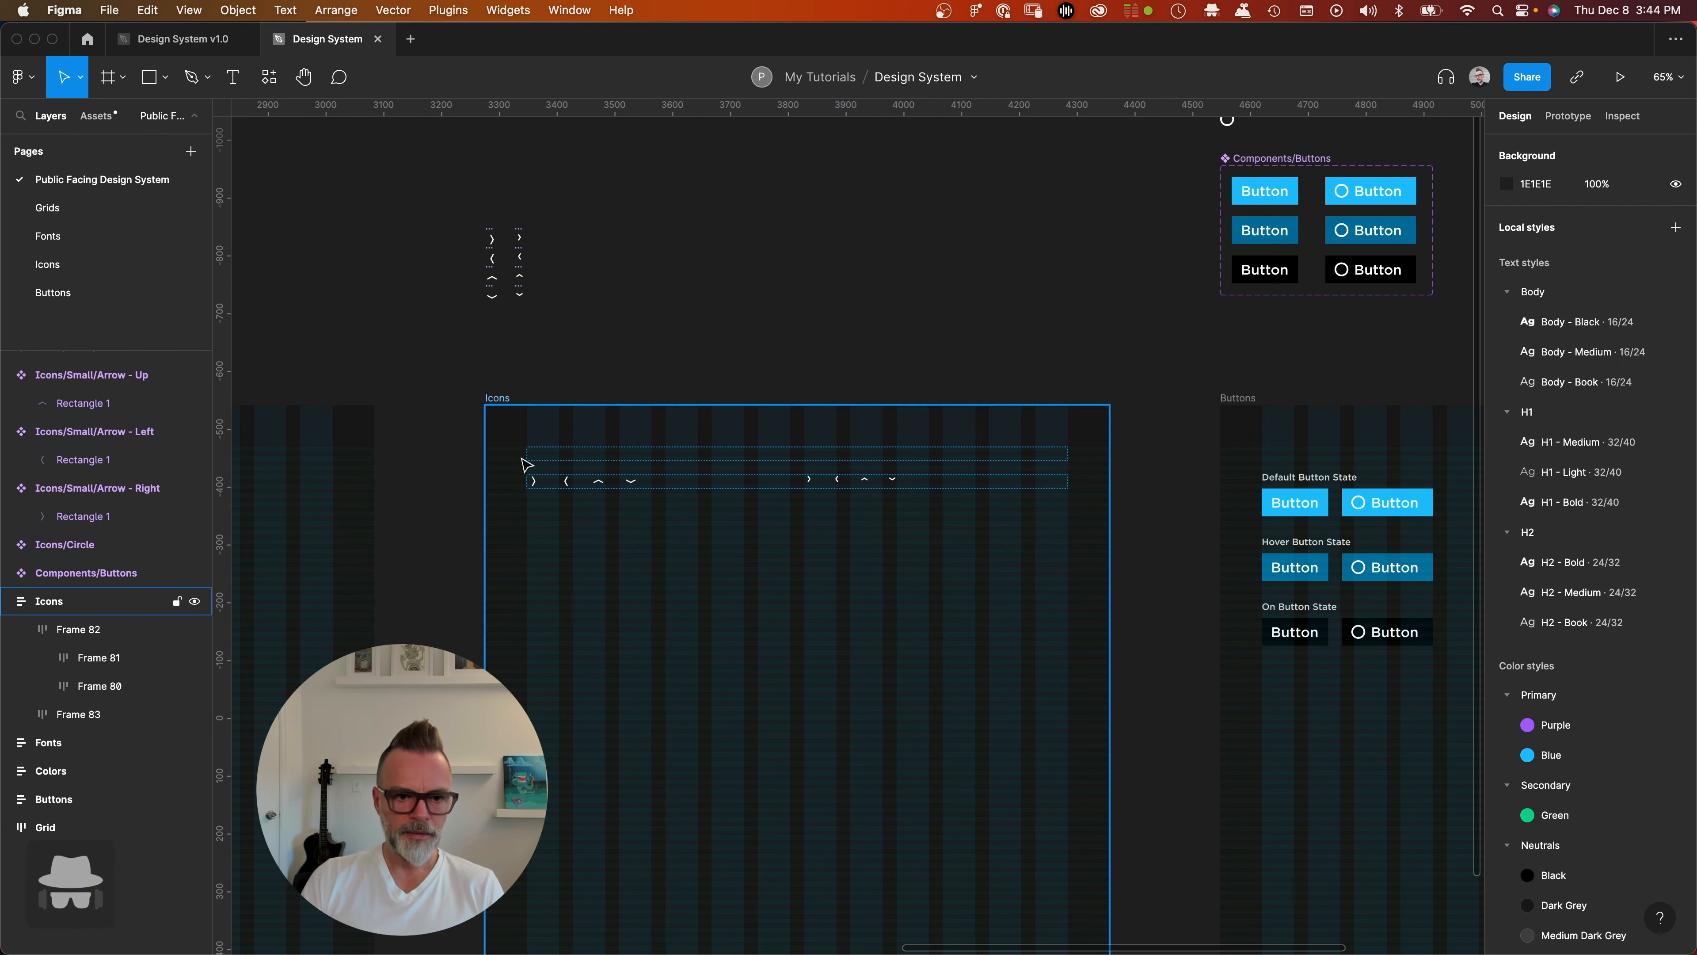
pyautogui.click(633, 462)
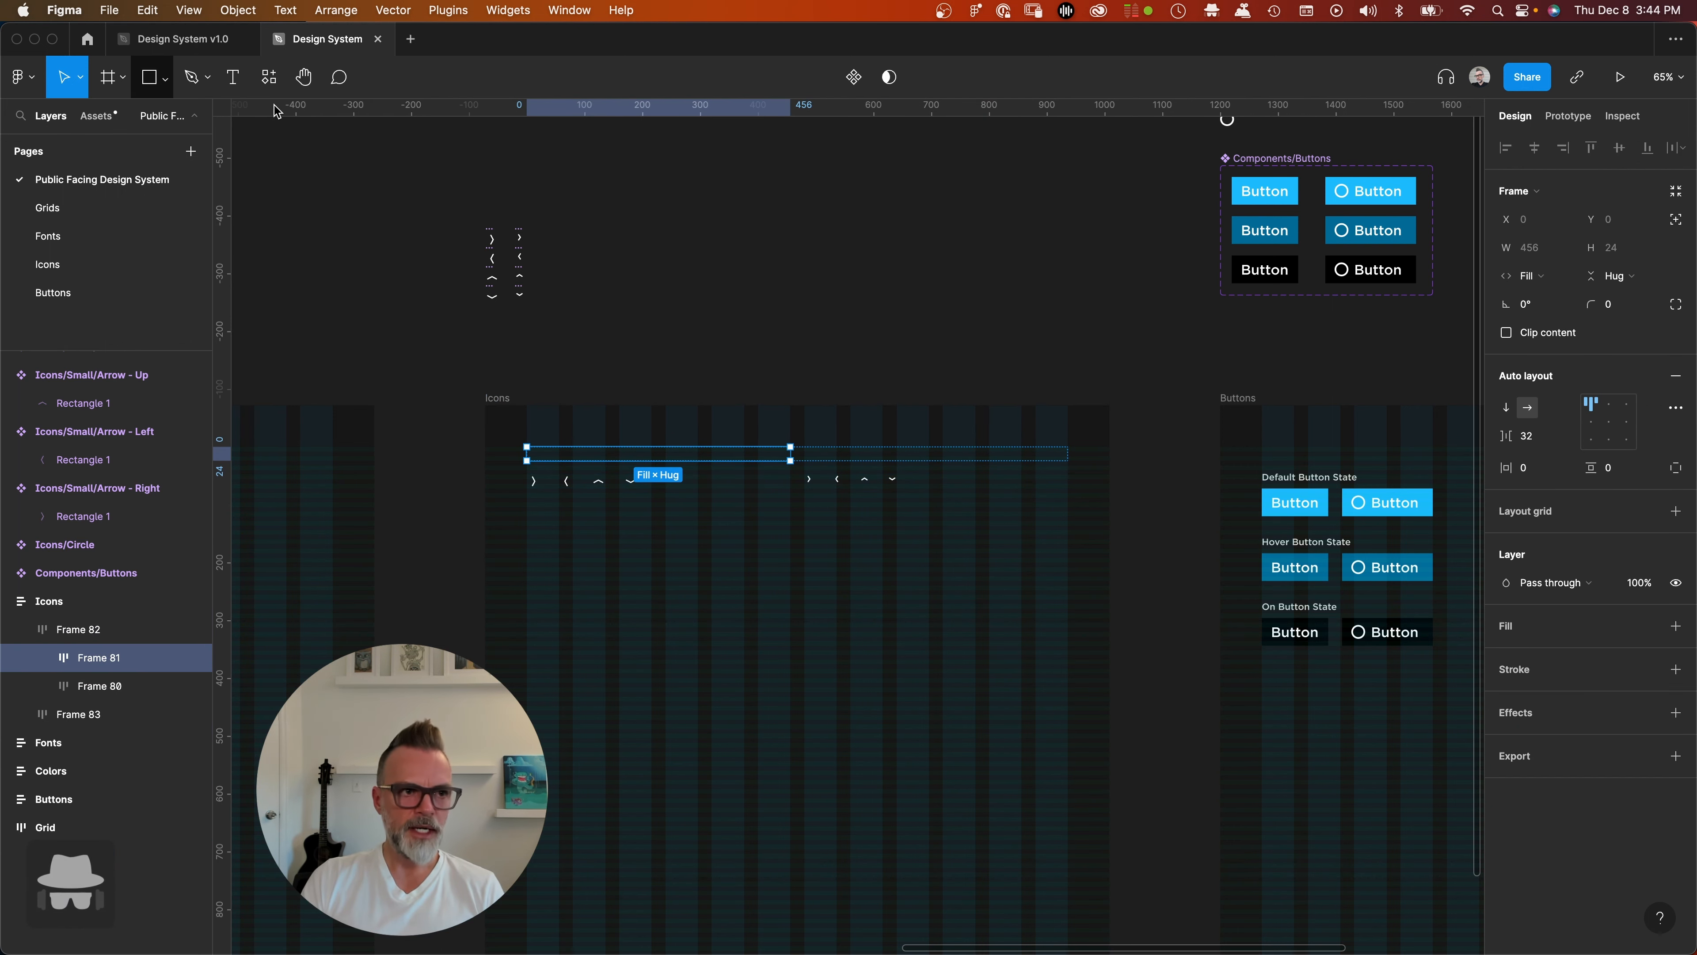
pyautogui.click(243, 85)
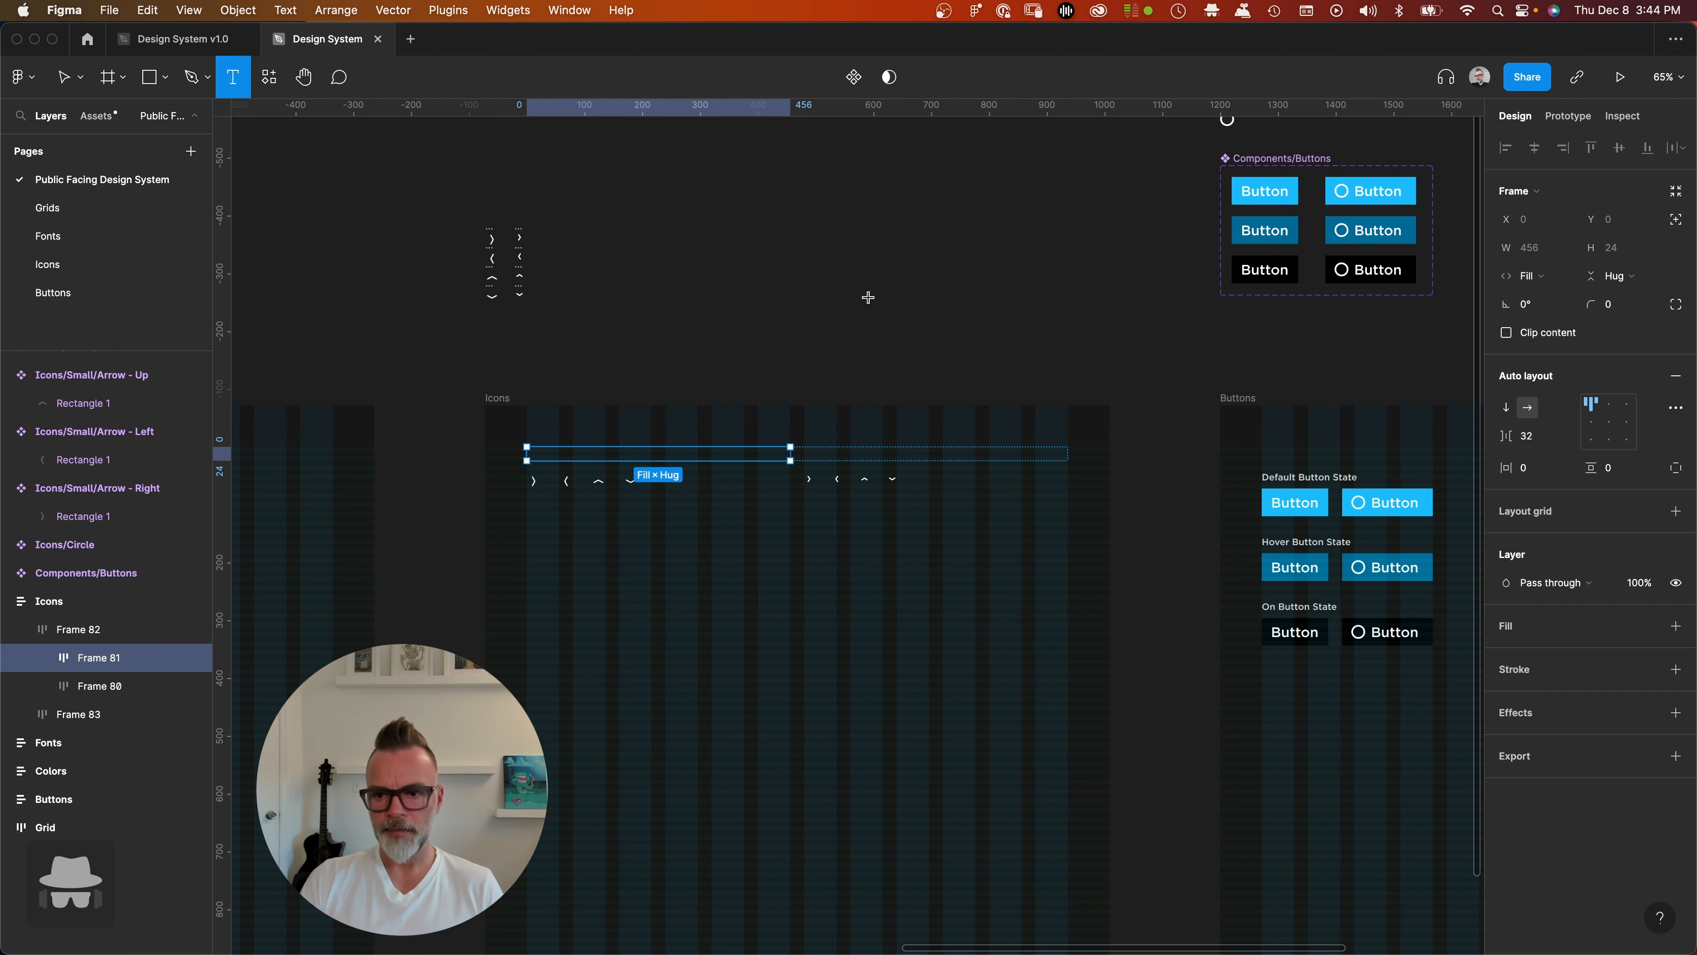
pyautogui.scroll(-6, 753, 432)
pyautogui.hscroll(-3, 637, 496)
pyautogui.scroll(6, 736, 391)
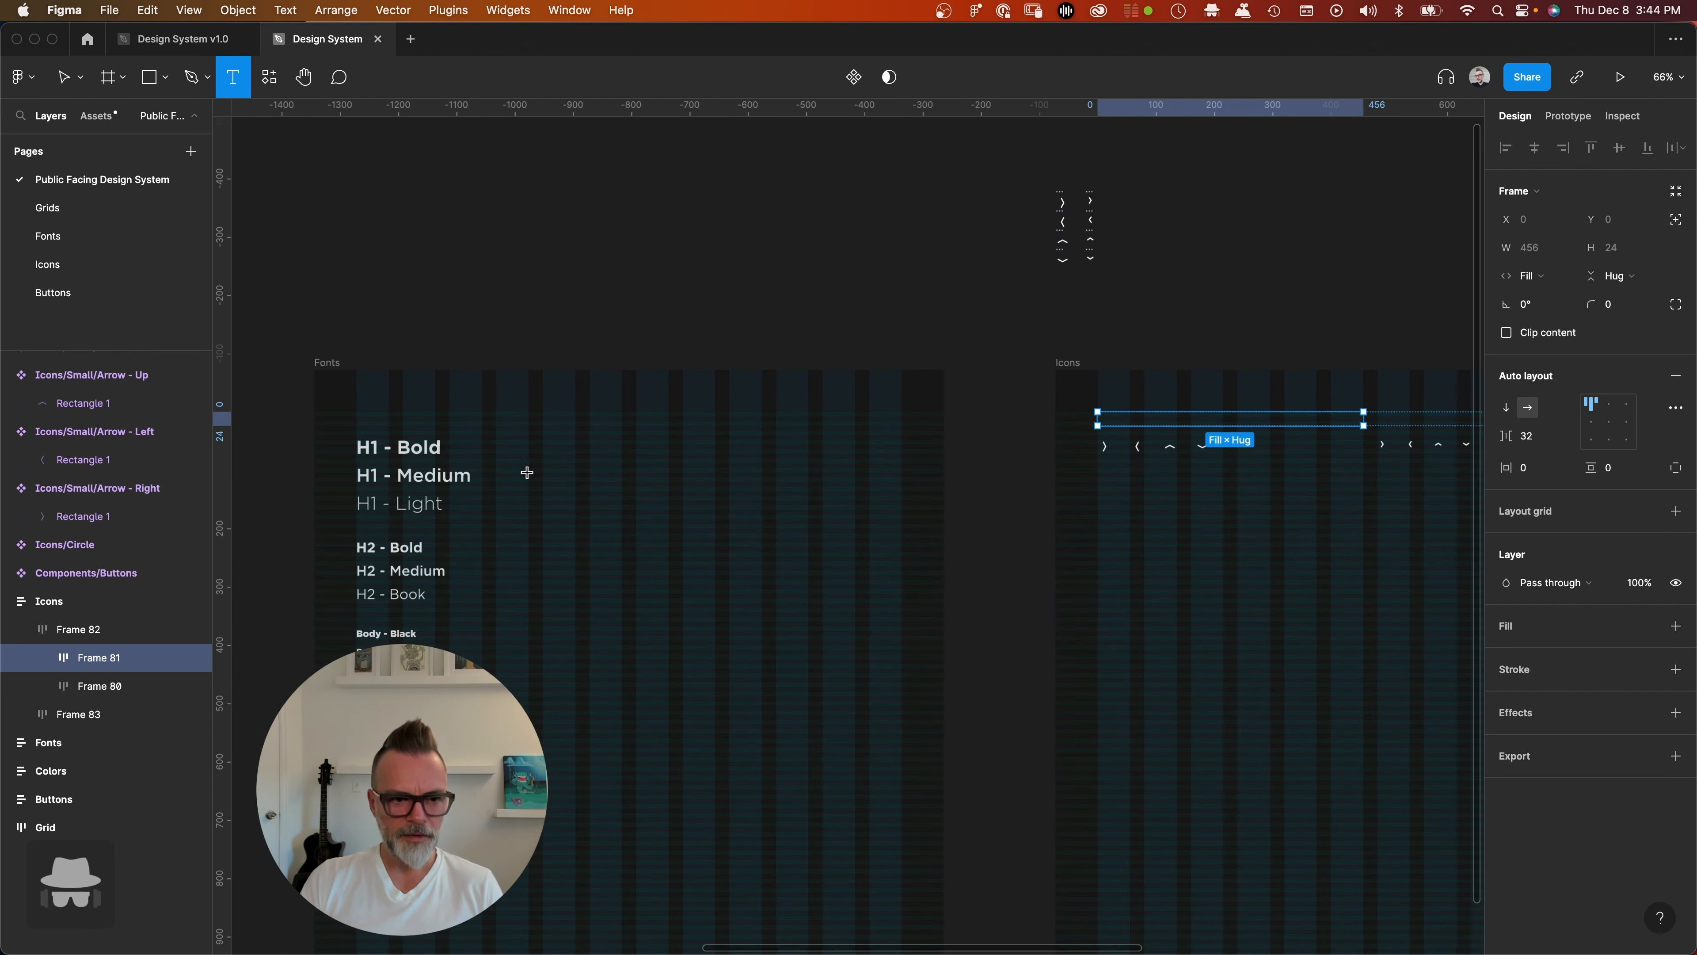
pyautogui.click(226, 132)
pyautogui.click(602, 327)
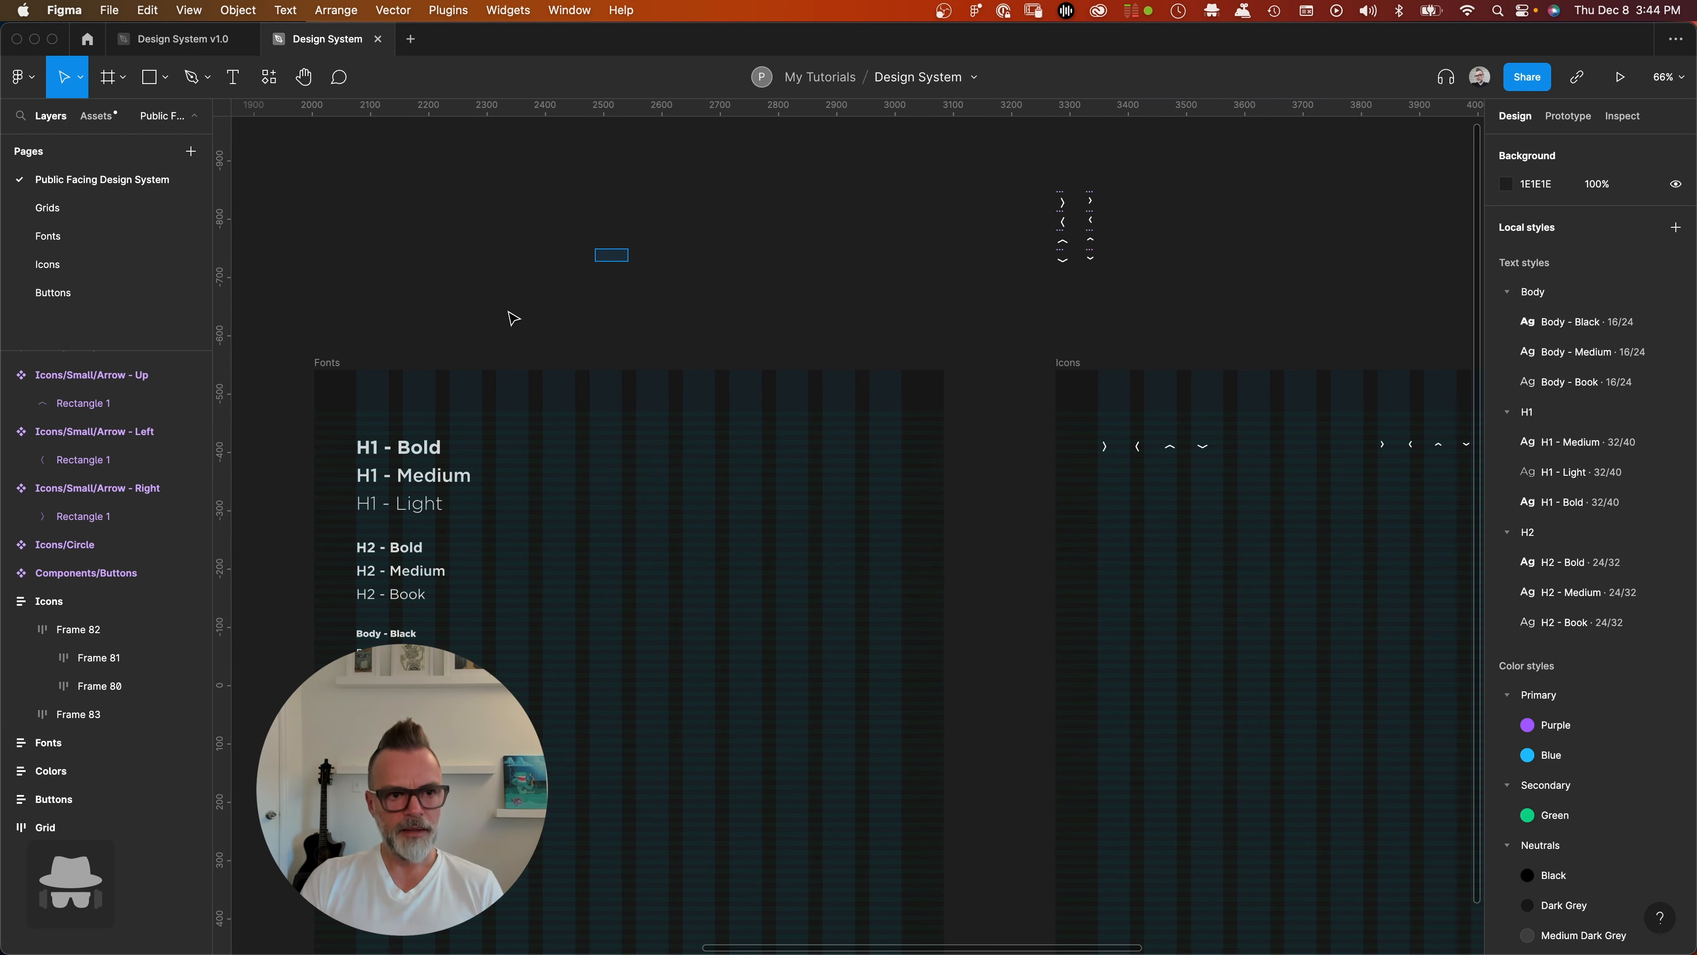
# - Examine the text styles of the H1 - Bold sample in the Fonts frame and the Default Button State label in the Buttons frame
pyautogui.doubleClick(412, 452)
pyautogui.doubleClick(412, 452)
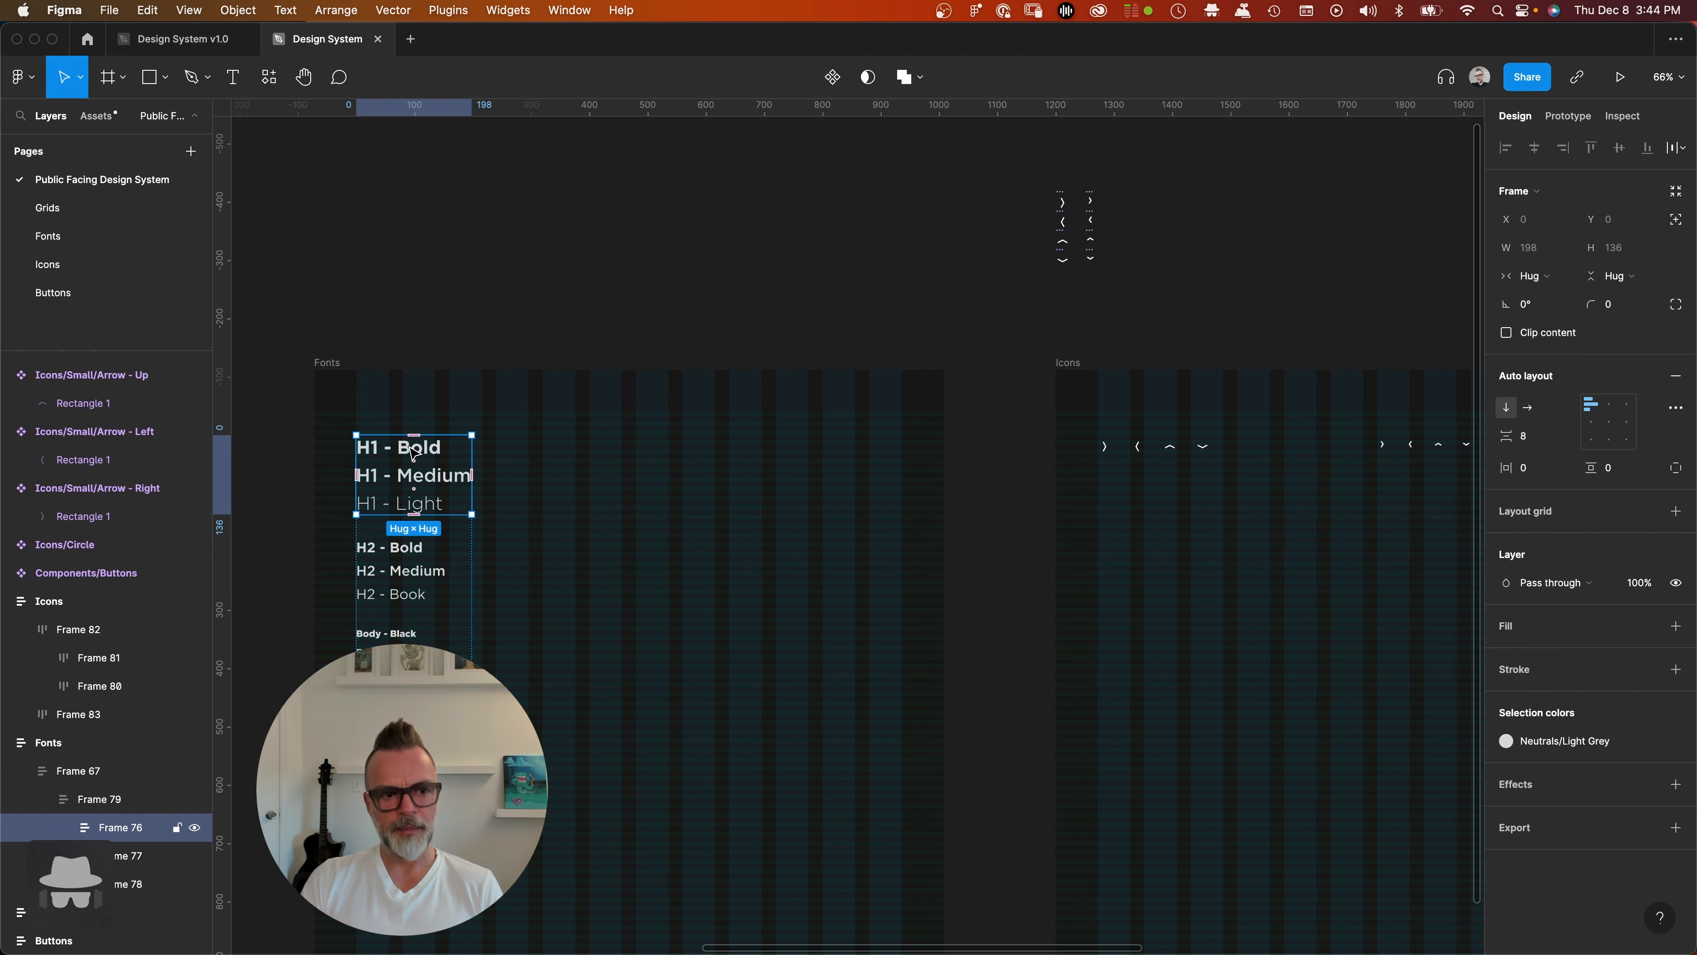
pyautogui.doubleClick(417, 455)
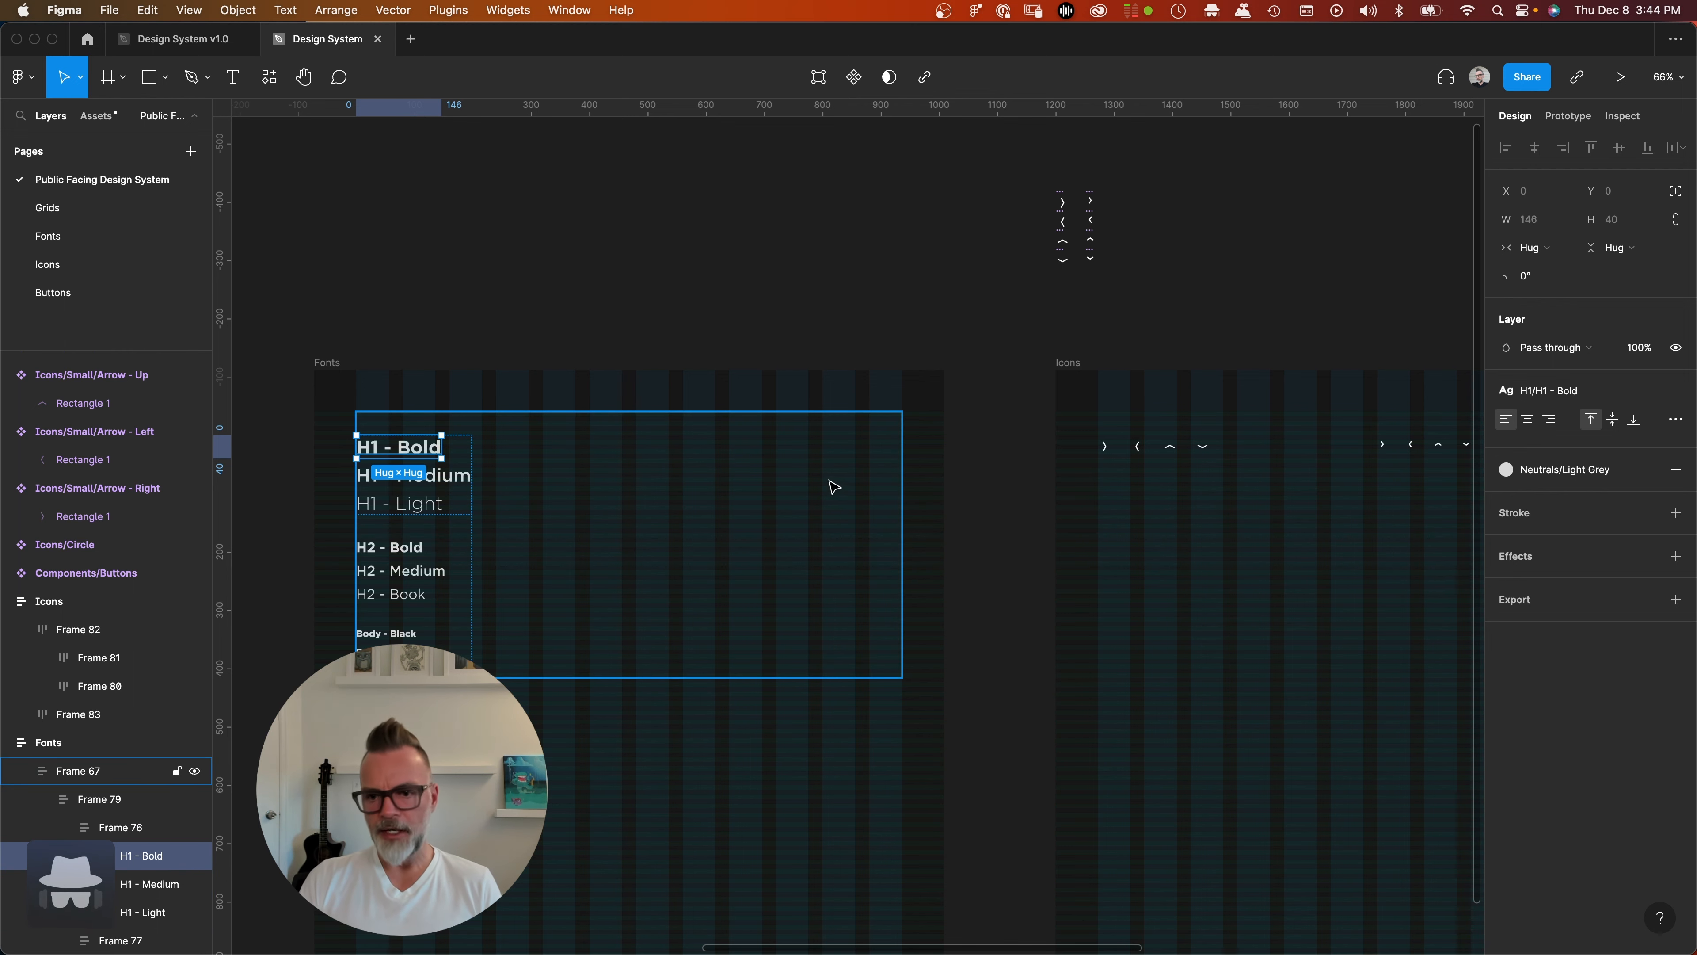
pyautogui.scroll(-6, 835, 487)
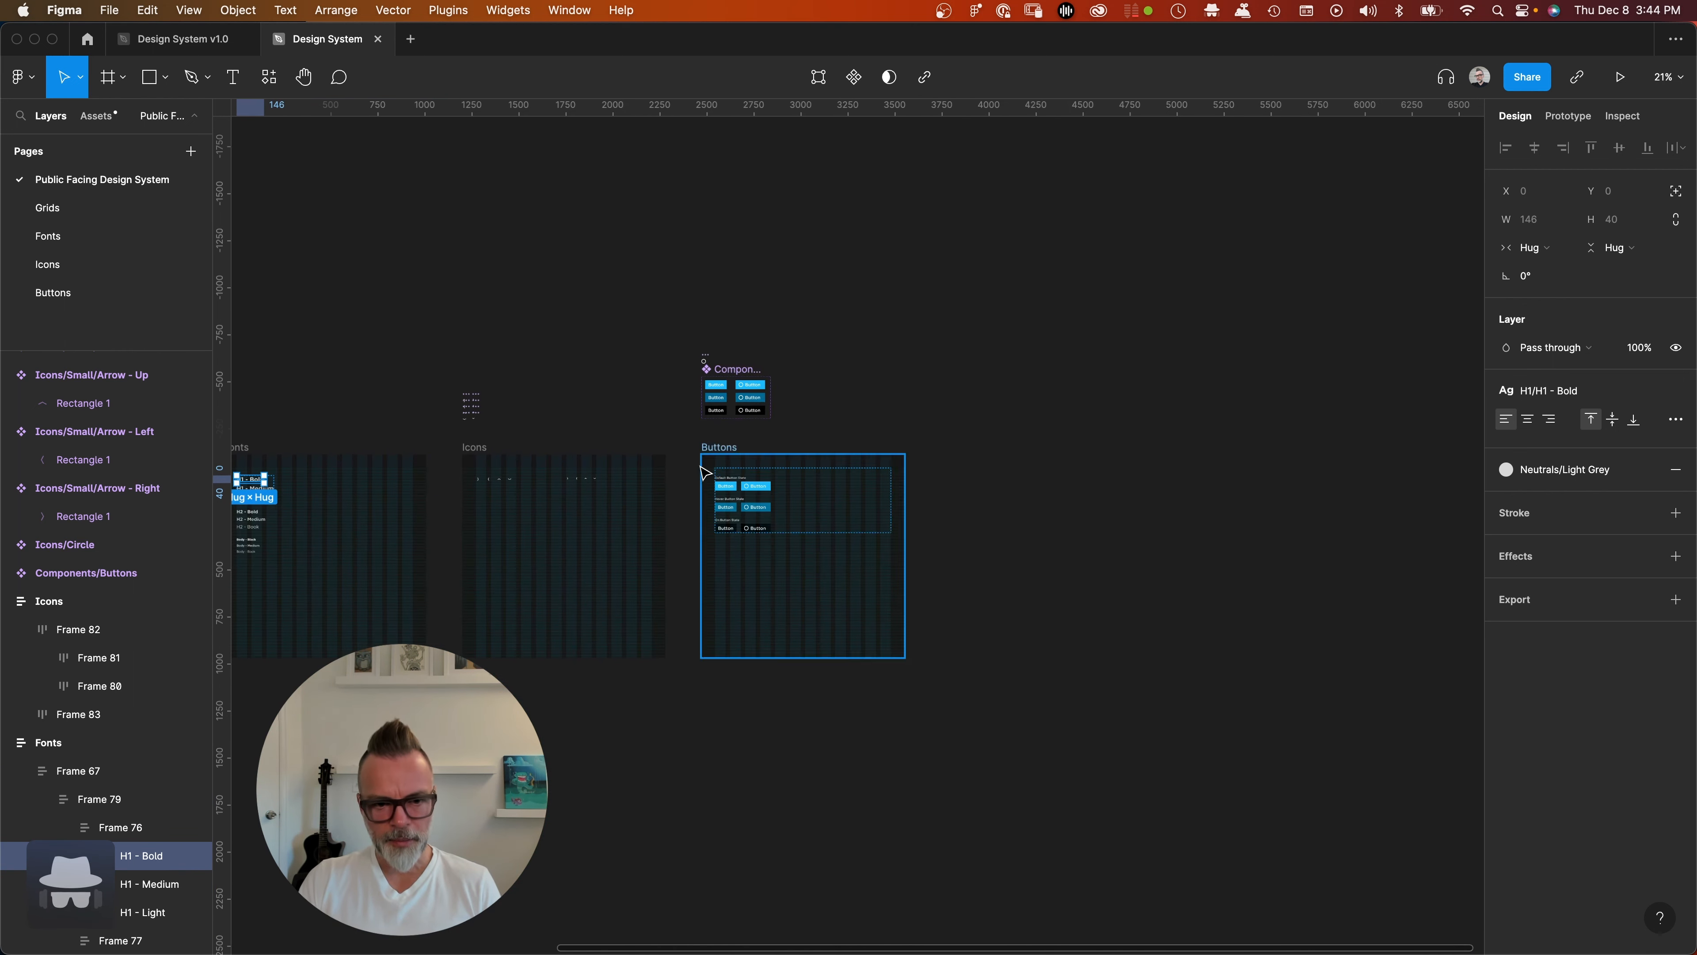
pyautogui.scroll(10, 705, 471)
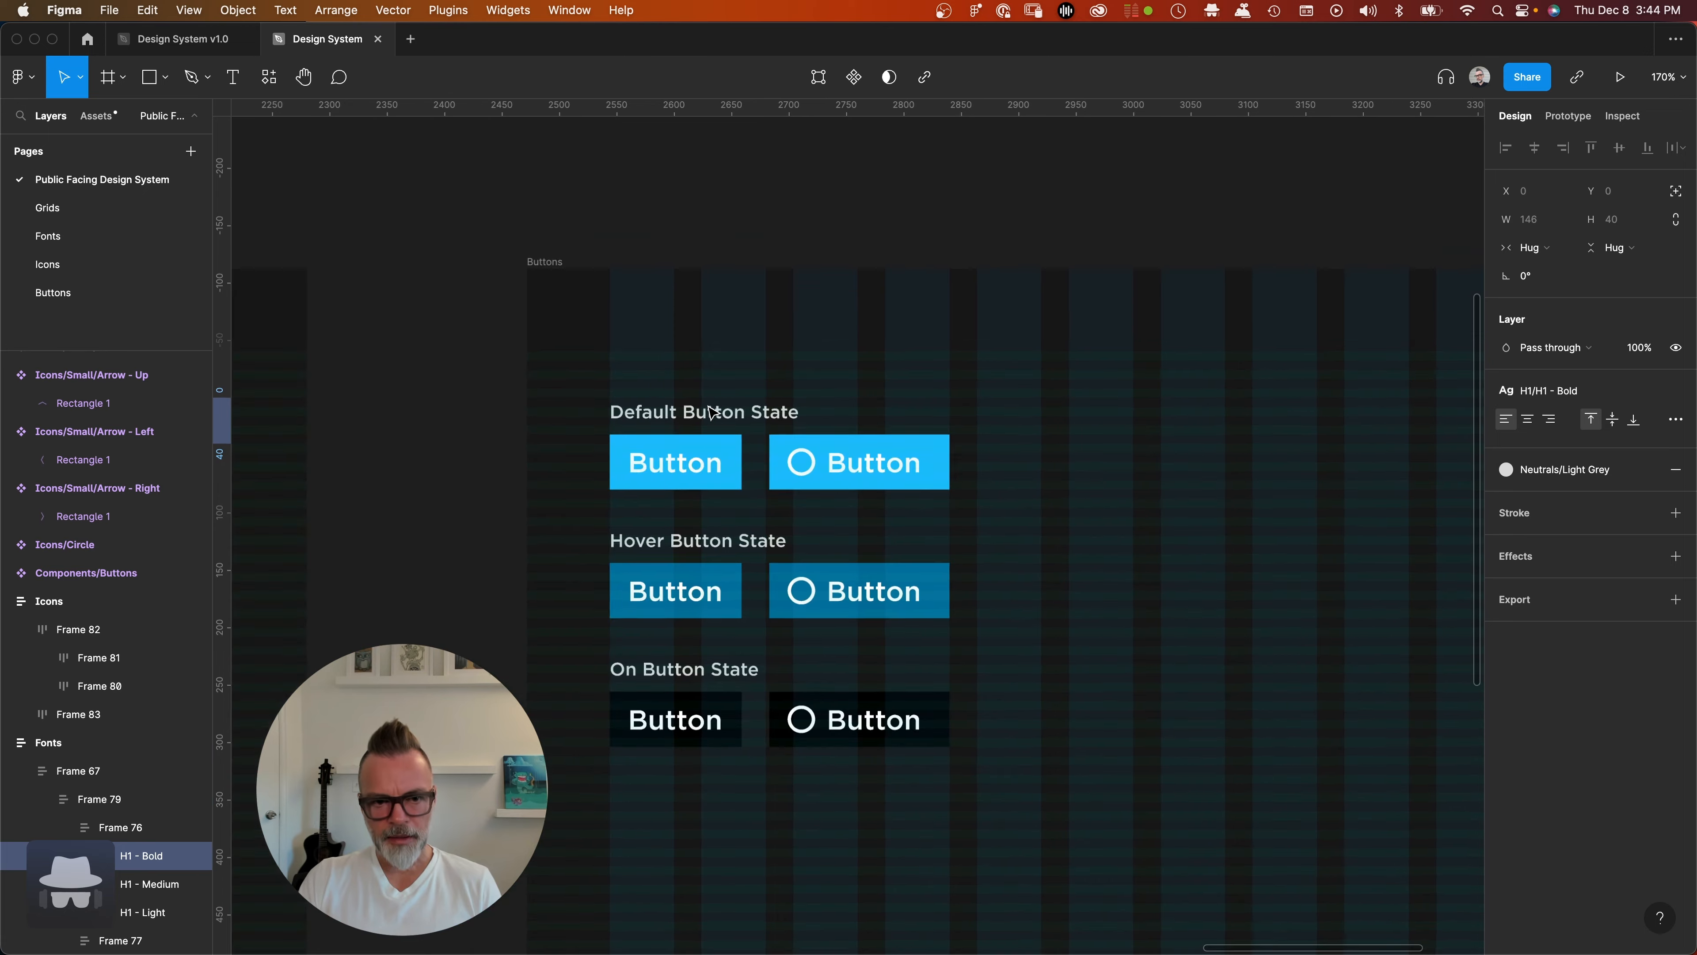
pyautogui.click(713, 412)
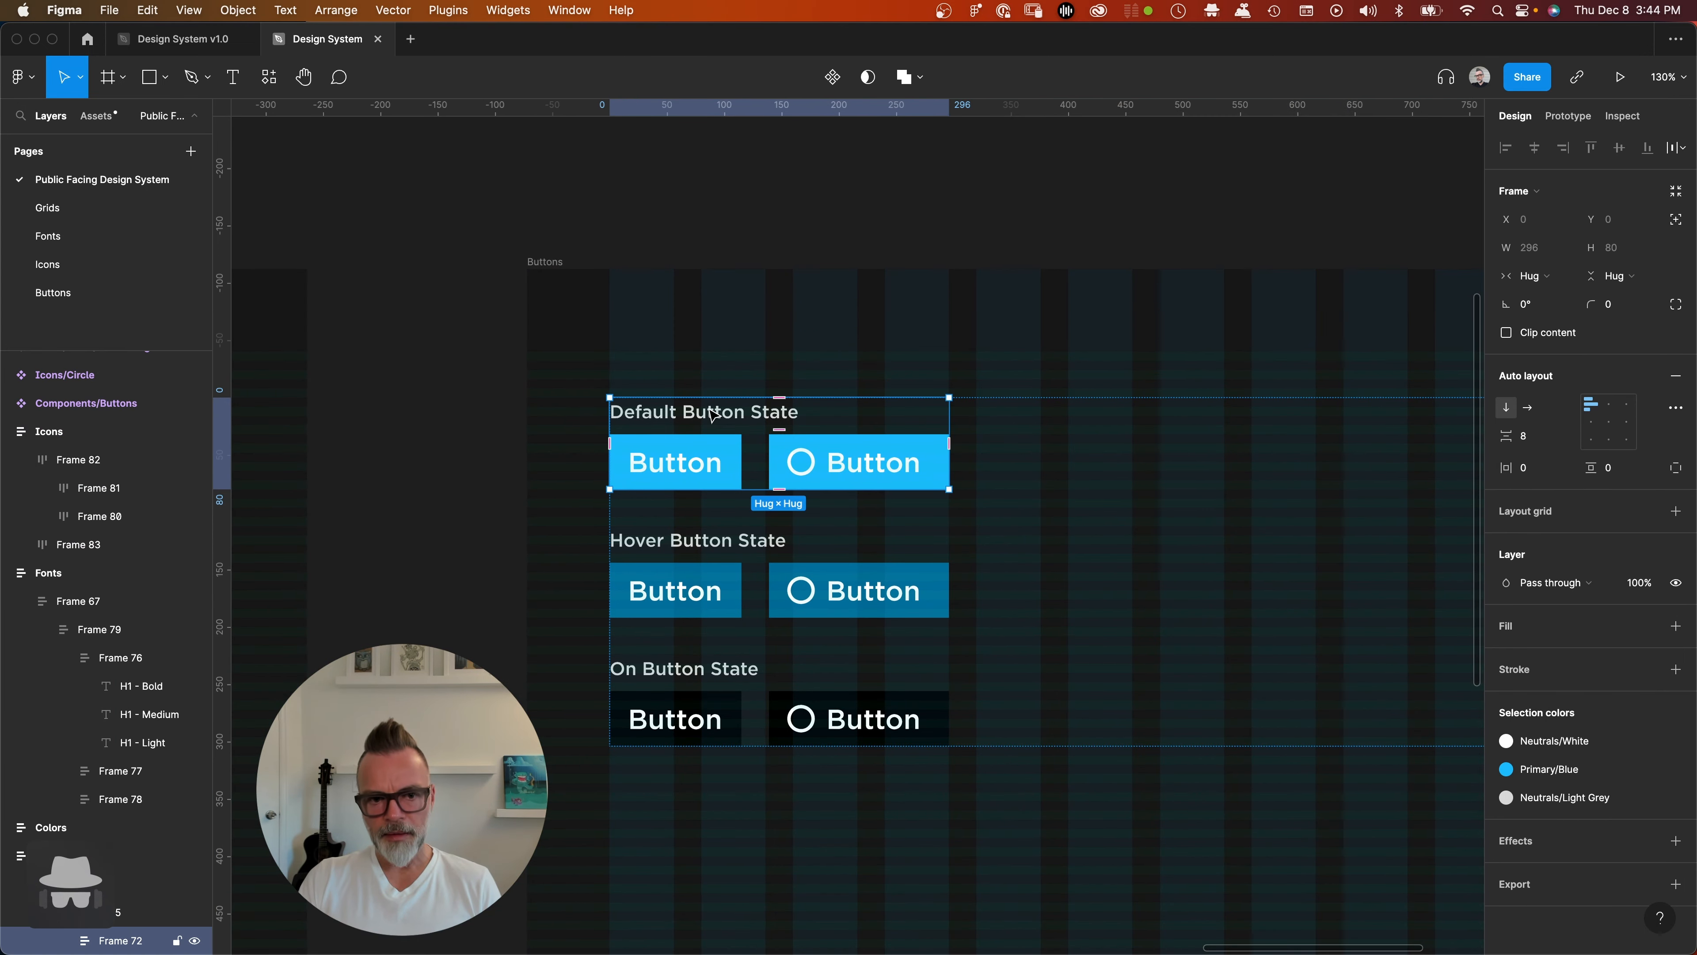
pyautogui.click(713, 412)
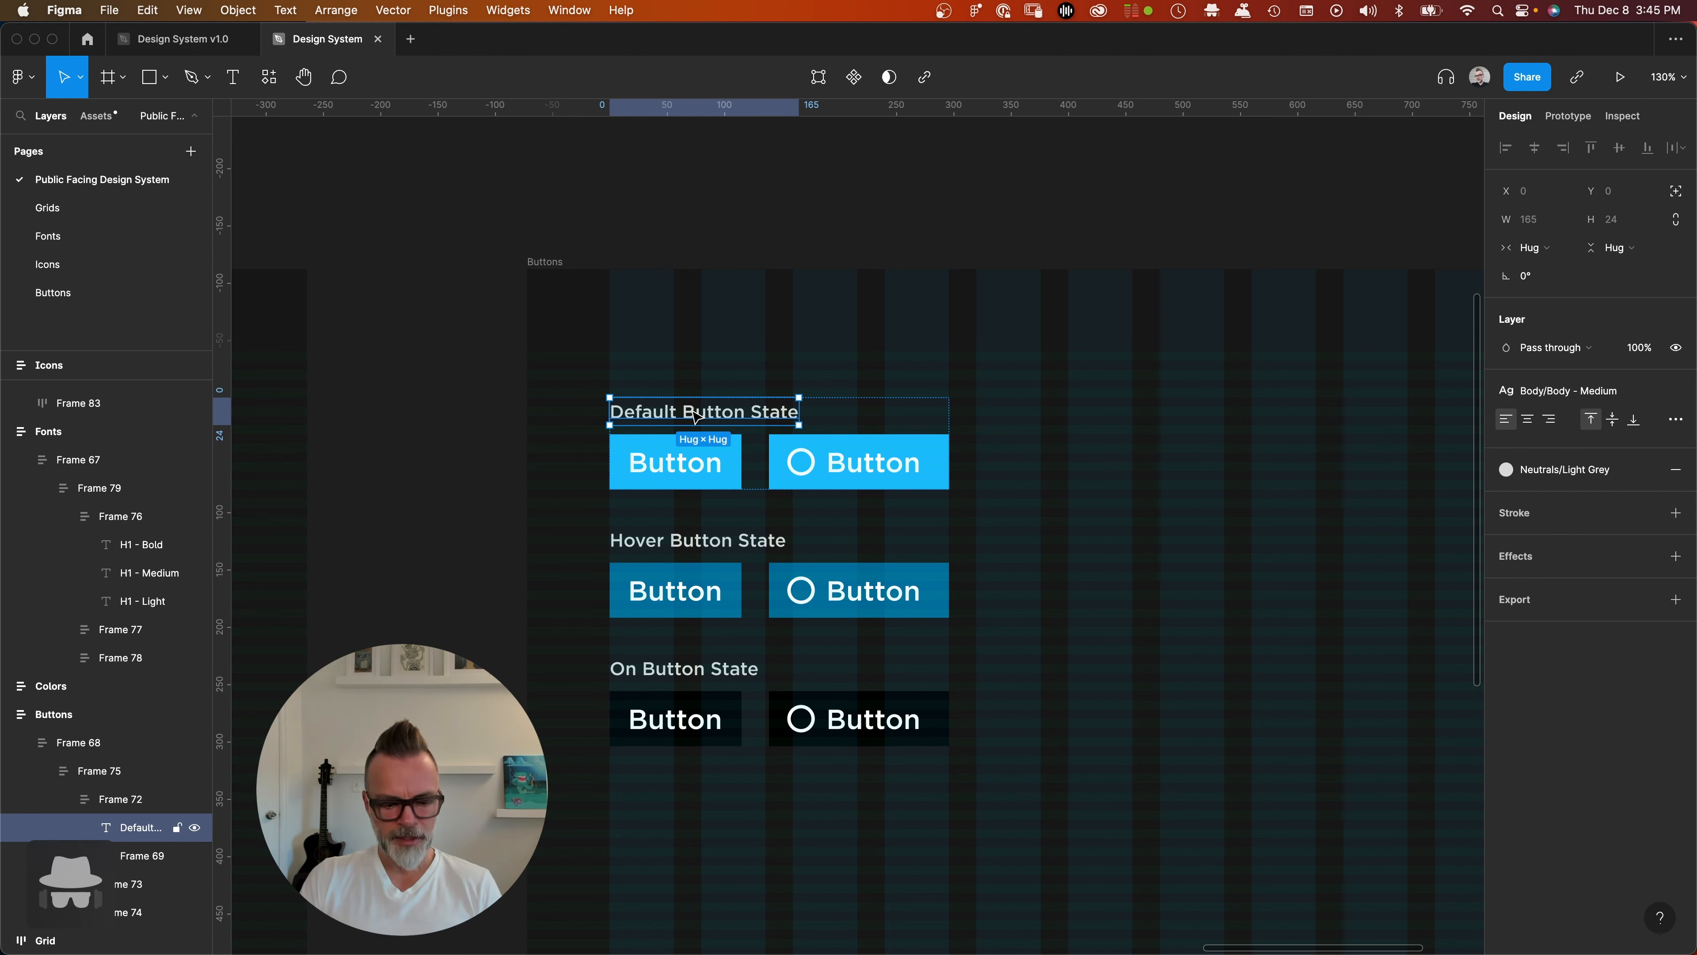
# - Paste a copy of the Default Button State label into each of the two empty frames above the small and micro arrows
pyautogui.scroll(-10, 698, 422)
pyautogui.hscroll(-6, 747, 436)
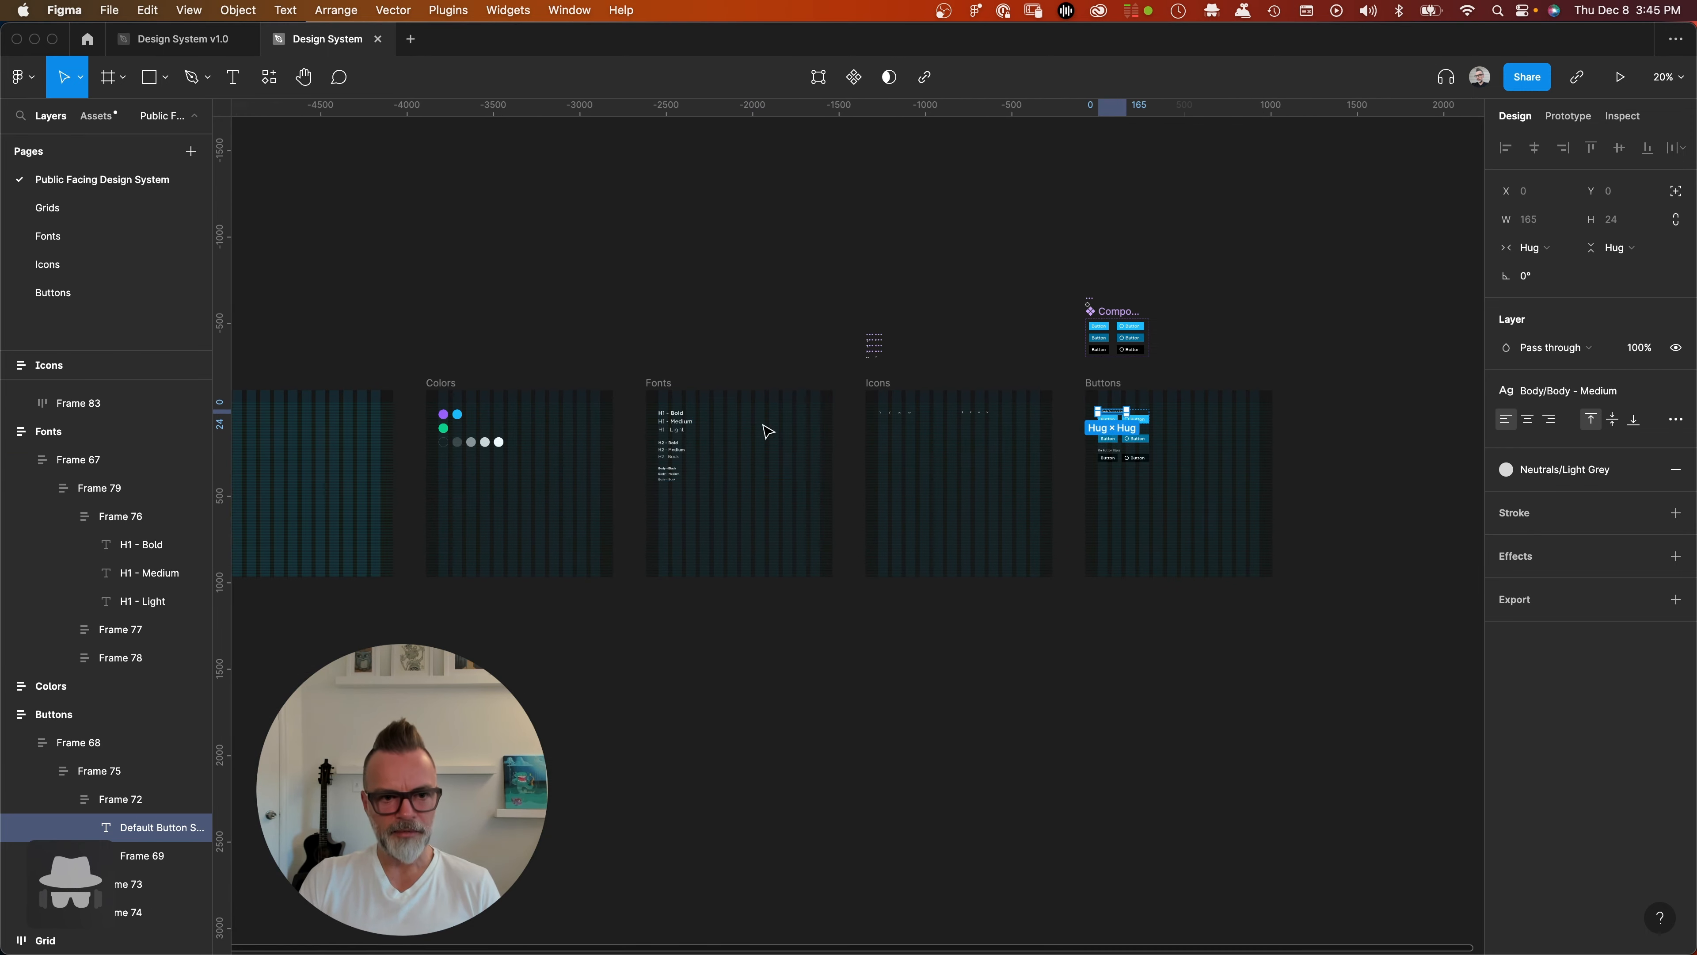
pyautogui.scroll(10, 905, 421)
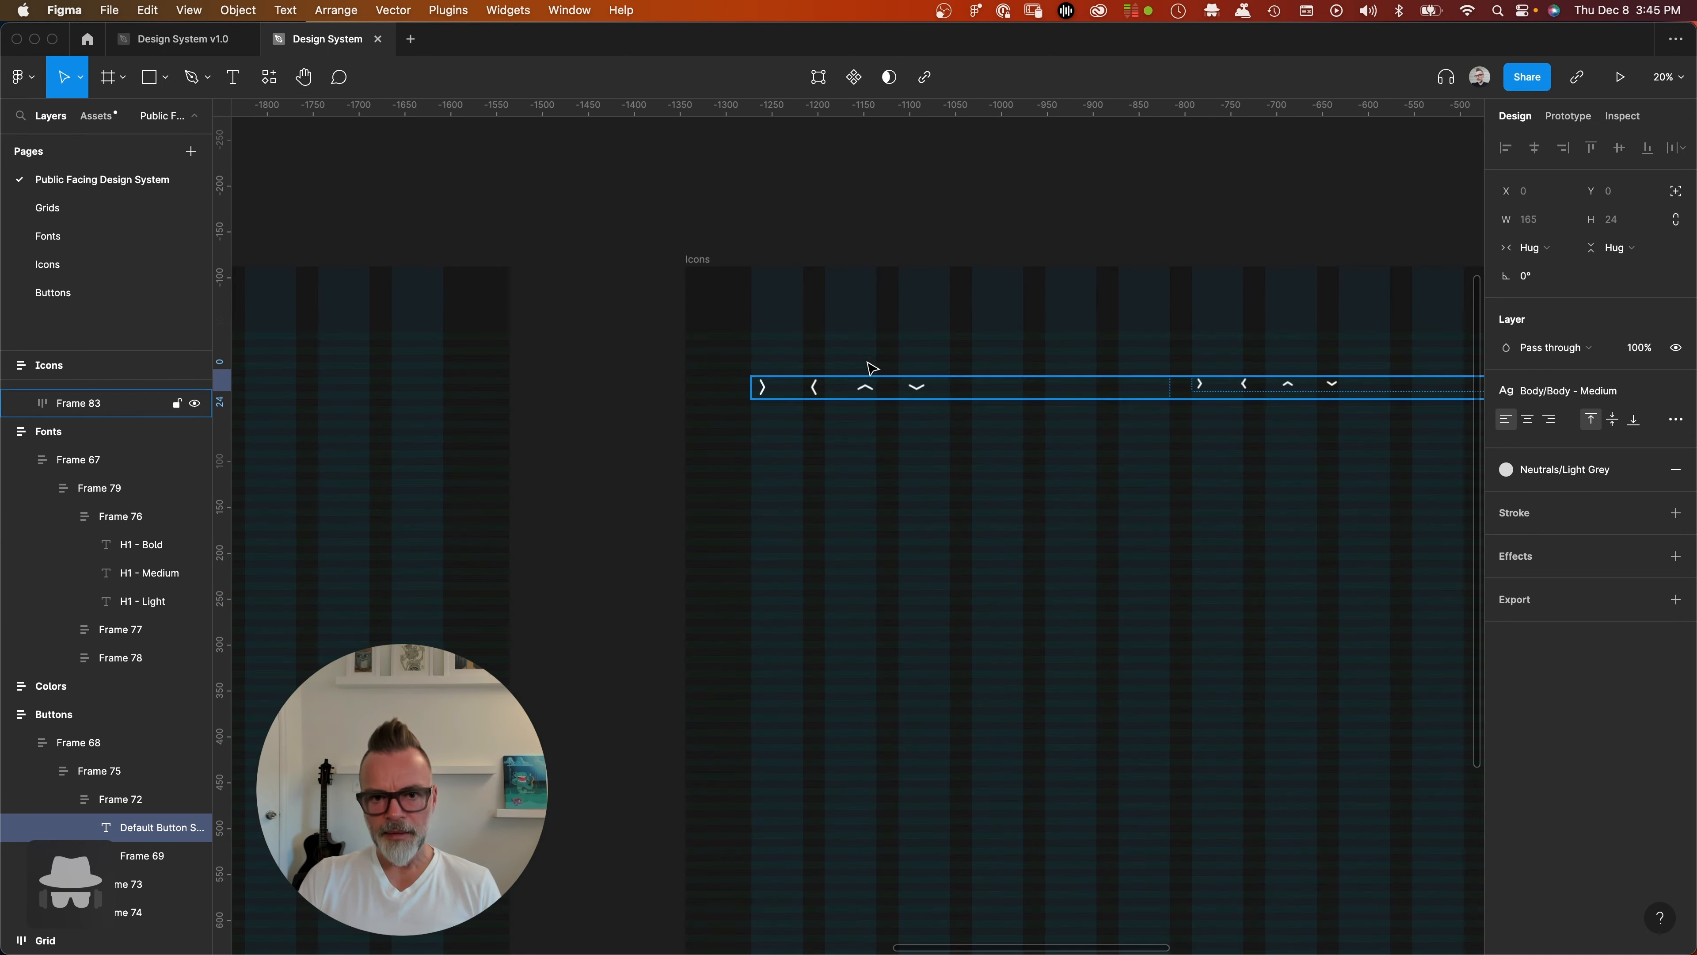
pyautogui.click(849, 342)
pyautogui.click(847, 346)
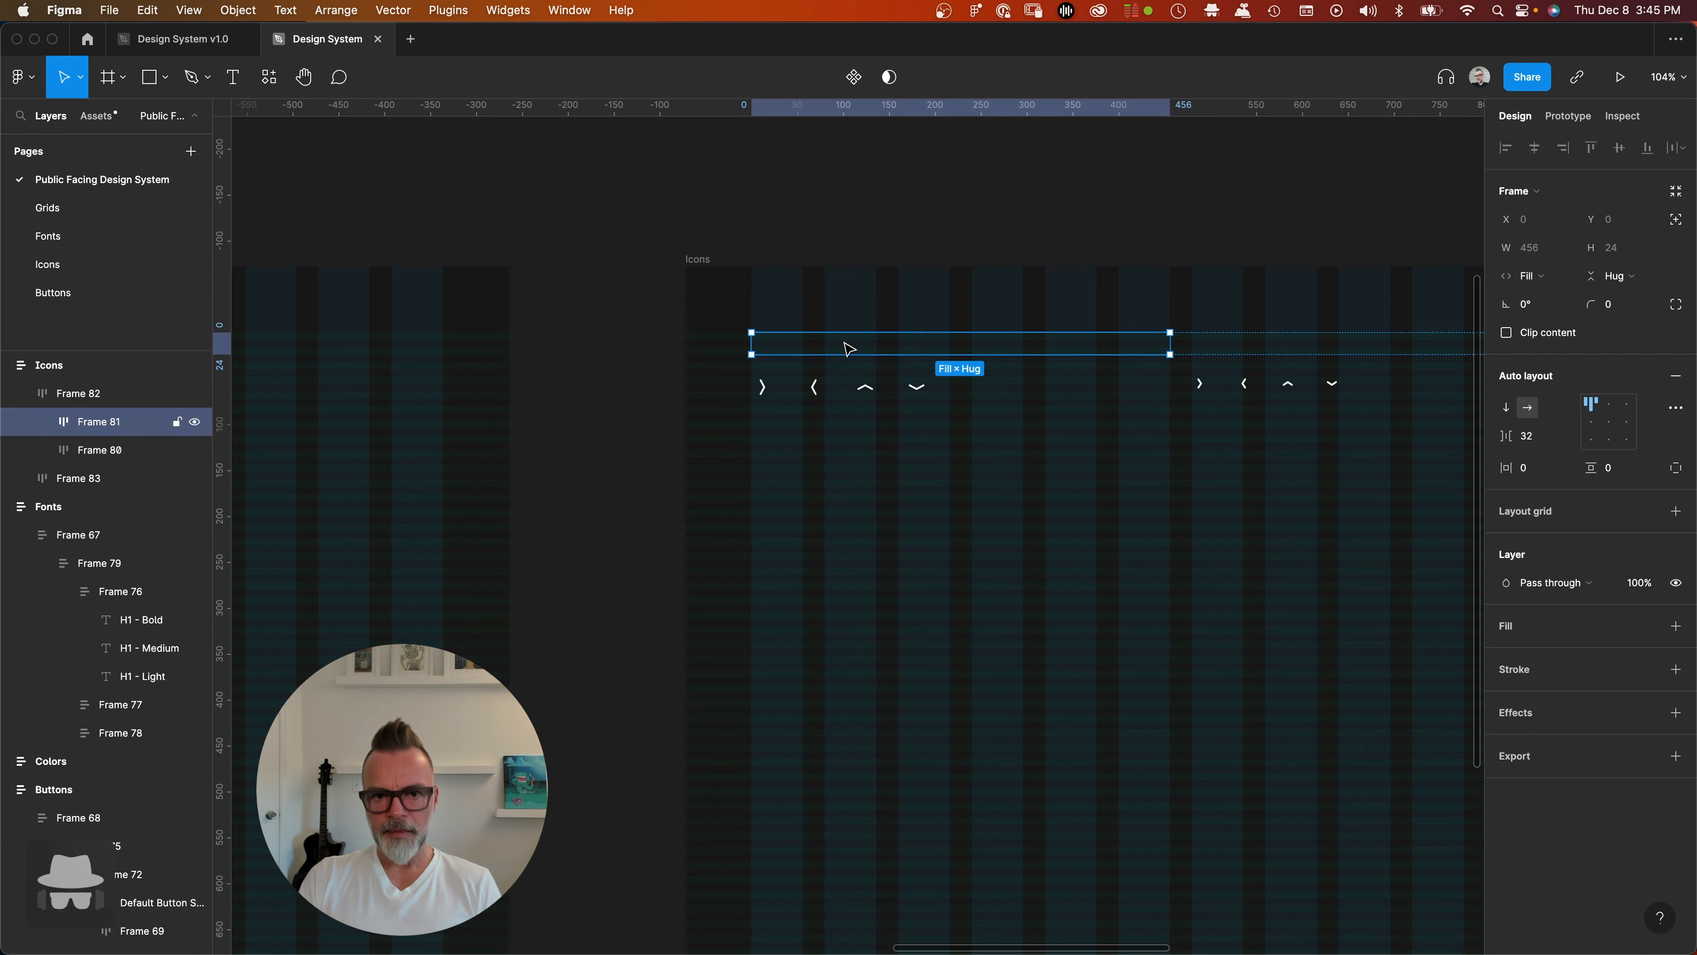
pyautogui.write('Default Button State')
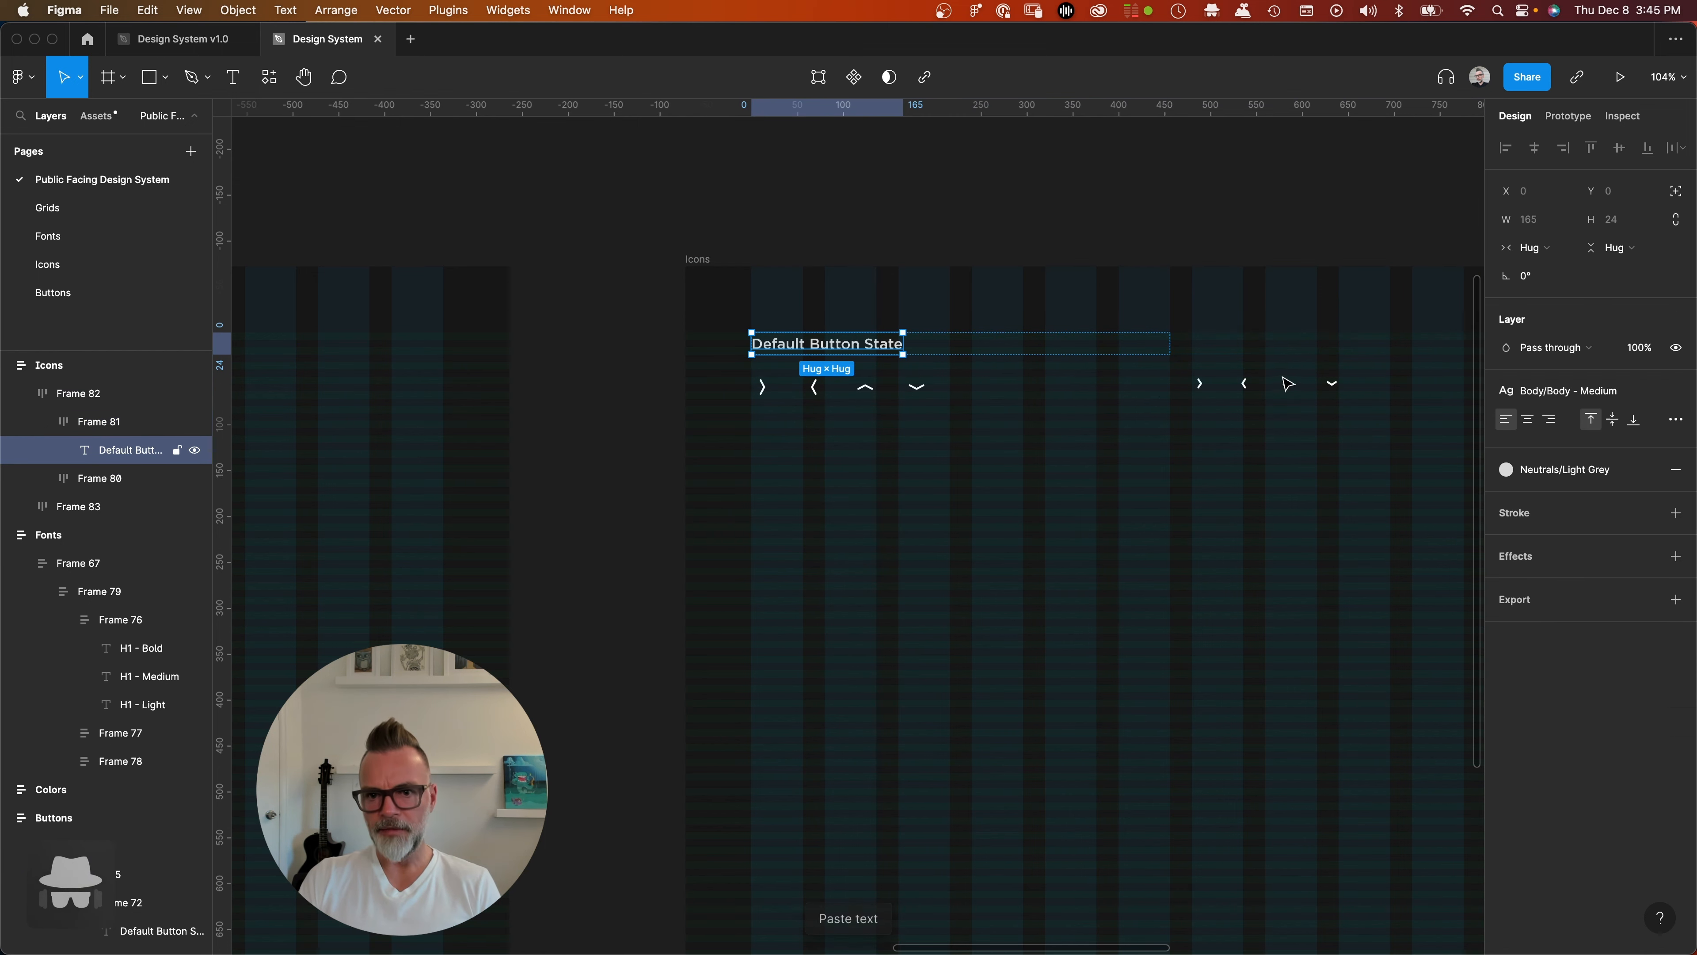
pyautogui.click(1238, 347)
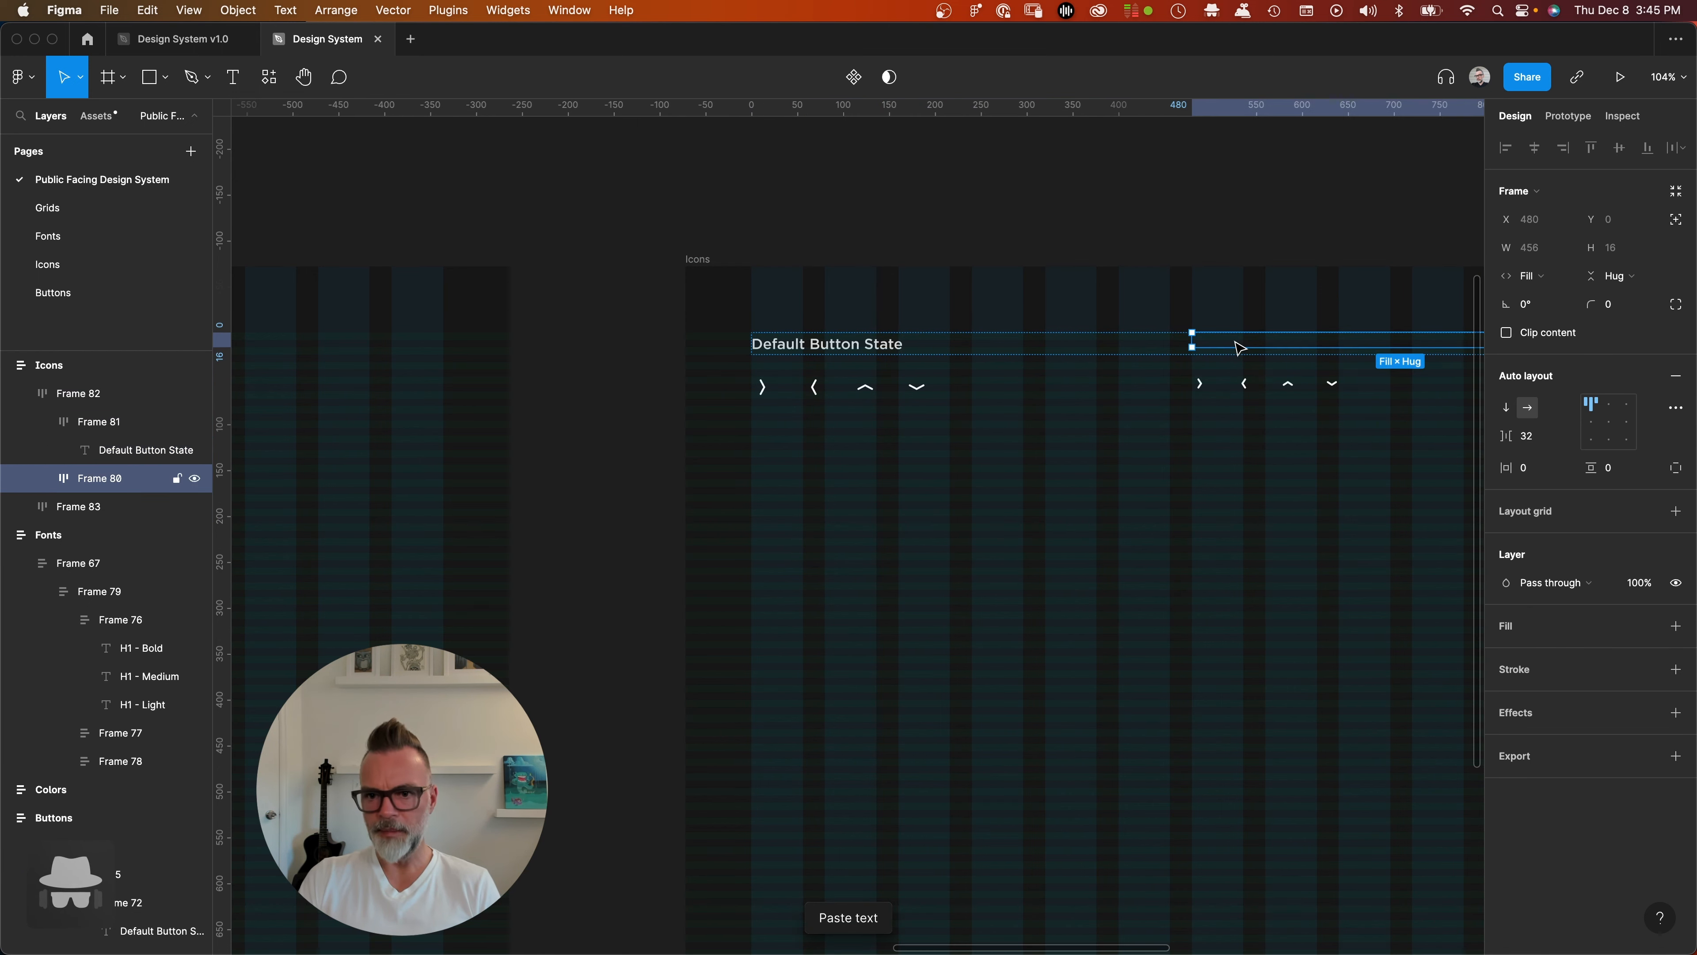
pyautogui.press('super+v')
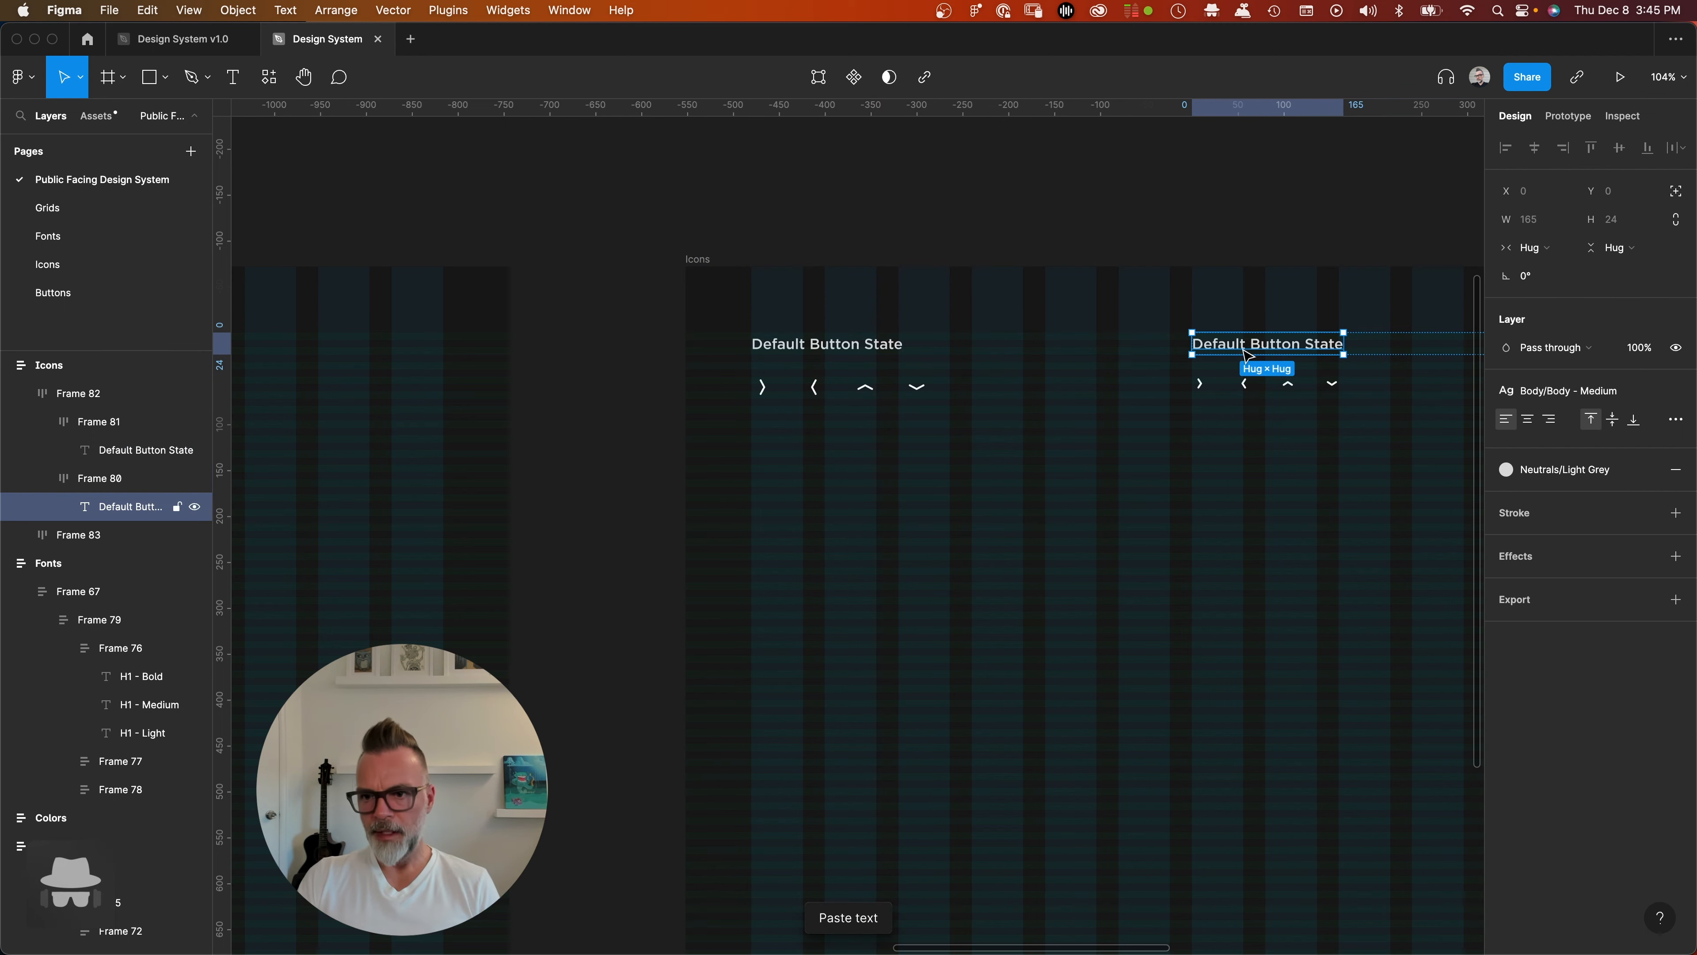
# - Change the label above the small arrows in the Icons frame to "Default Icons (Size: 24x)"
pyautogui.hscroll(10, 1239, 347)
pyautogui.scroll(-5, 991, 375)
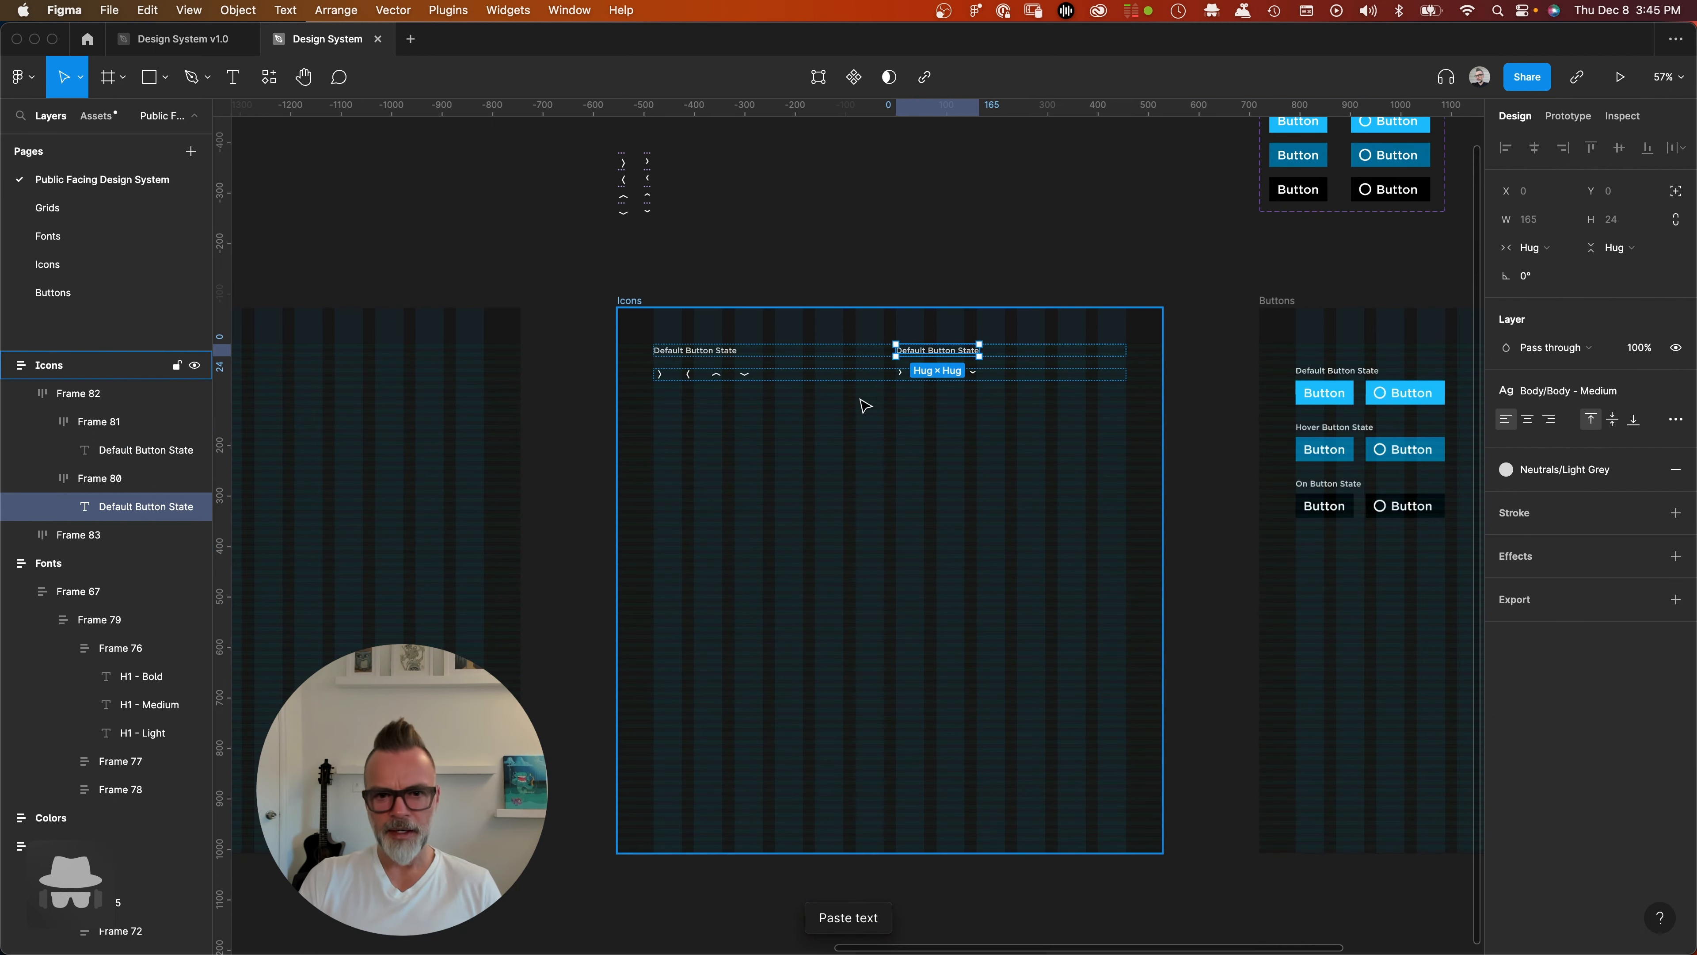
pyautogui.click(703, 353)
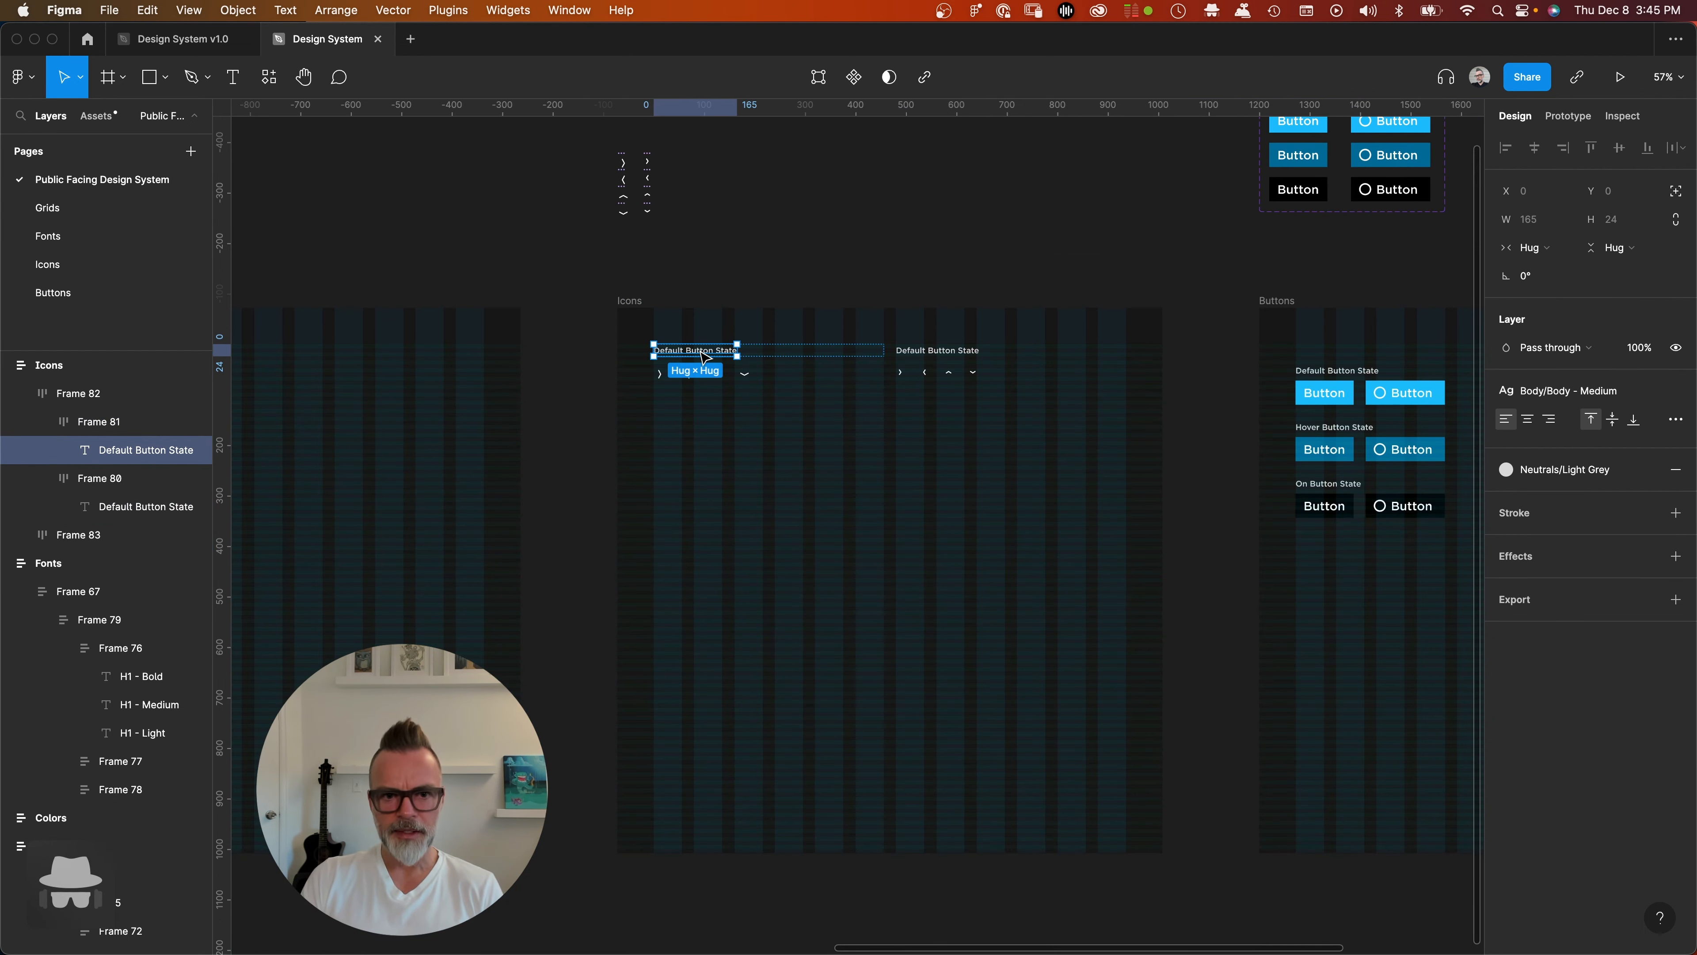
pyautogui.doubleClick(700, 349)
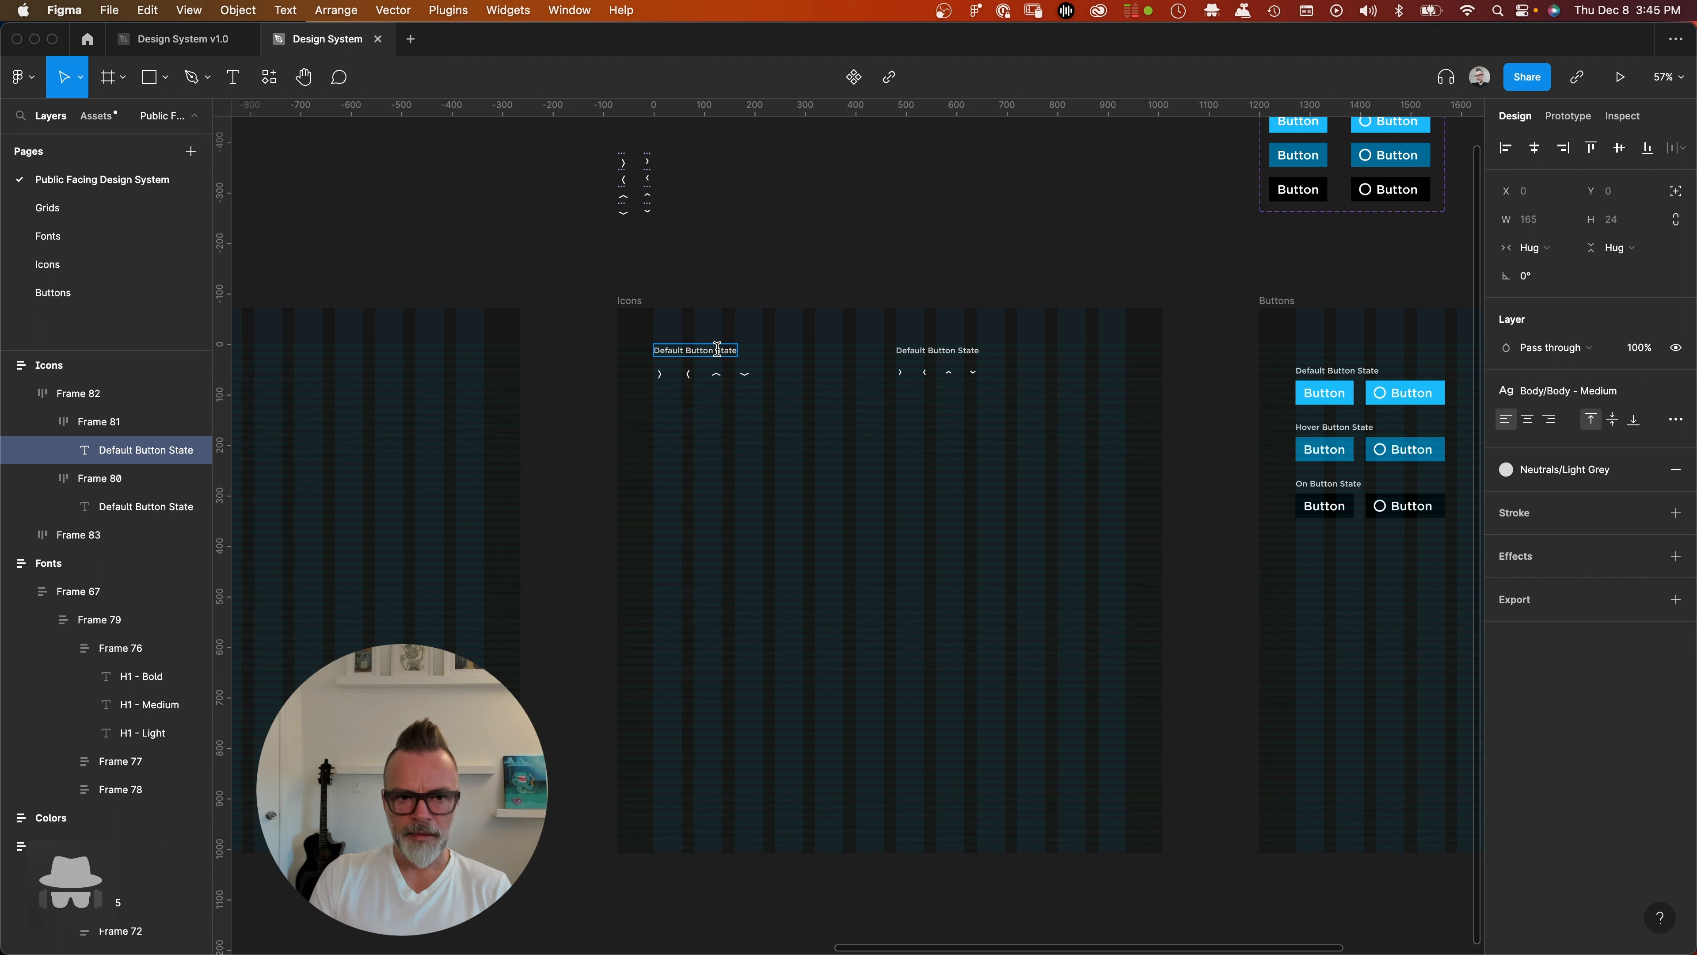
pyautogui.moveTo(688, 350); pyautogui.dragTo(755, 355)
pyautogui.write('Icons')
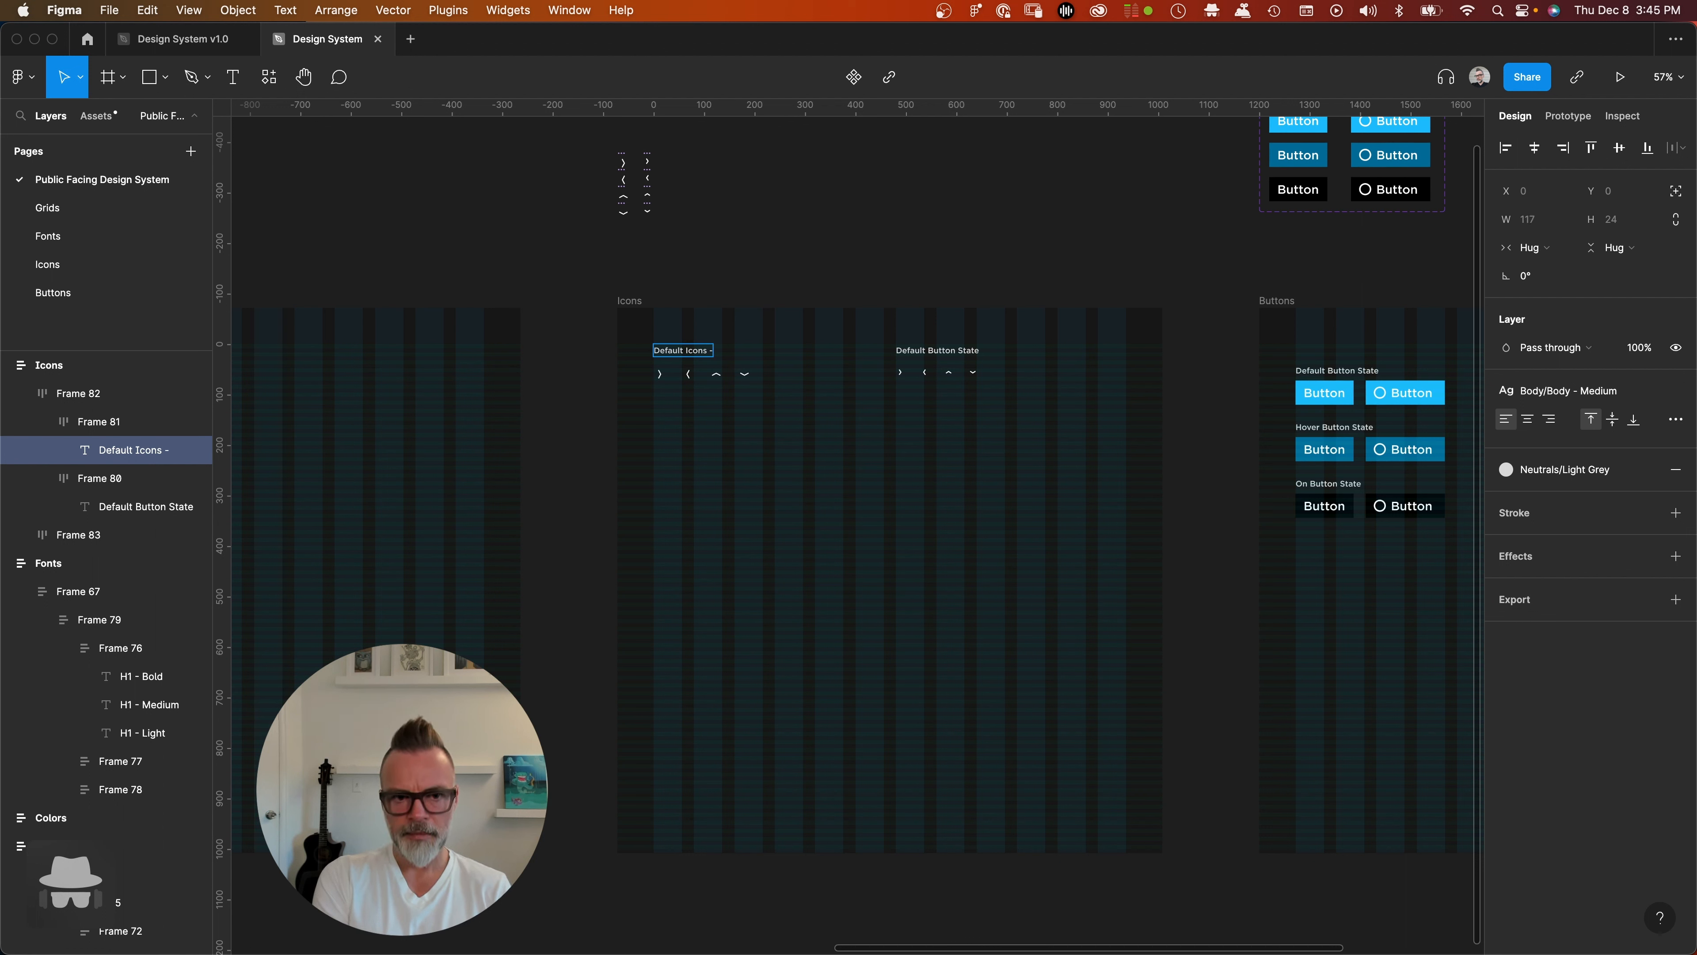
pyautogui.write(' ()')
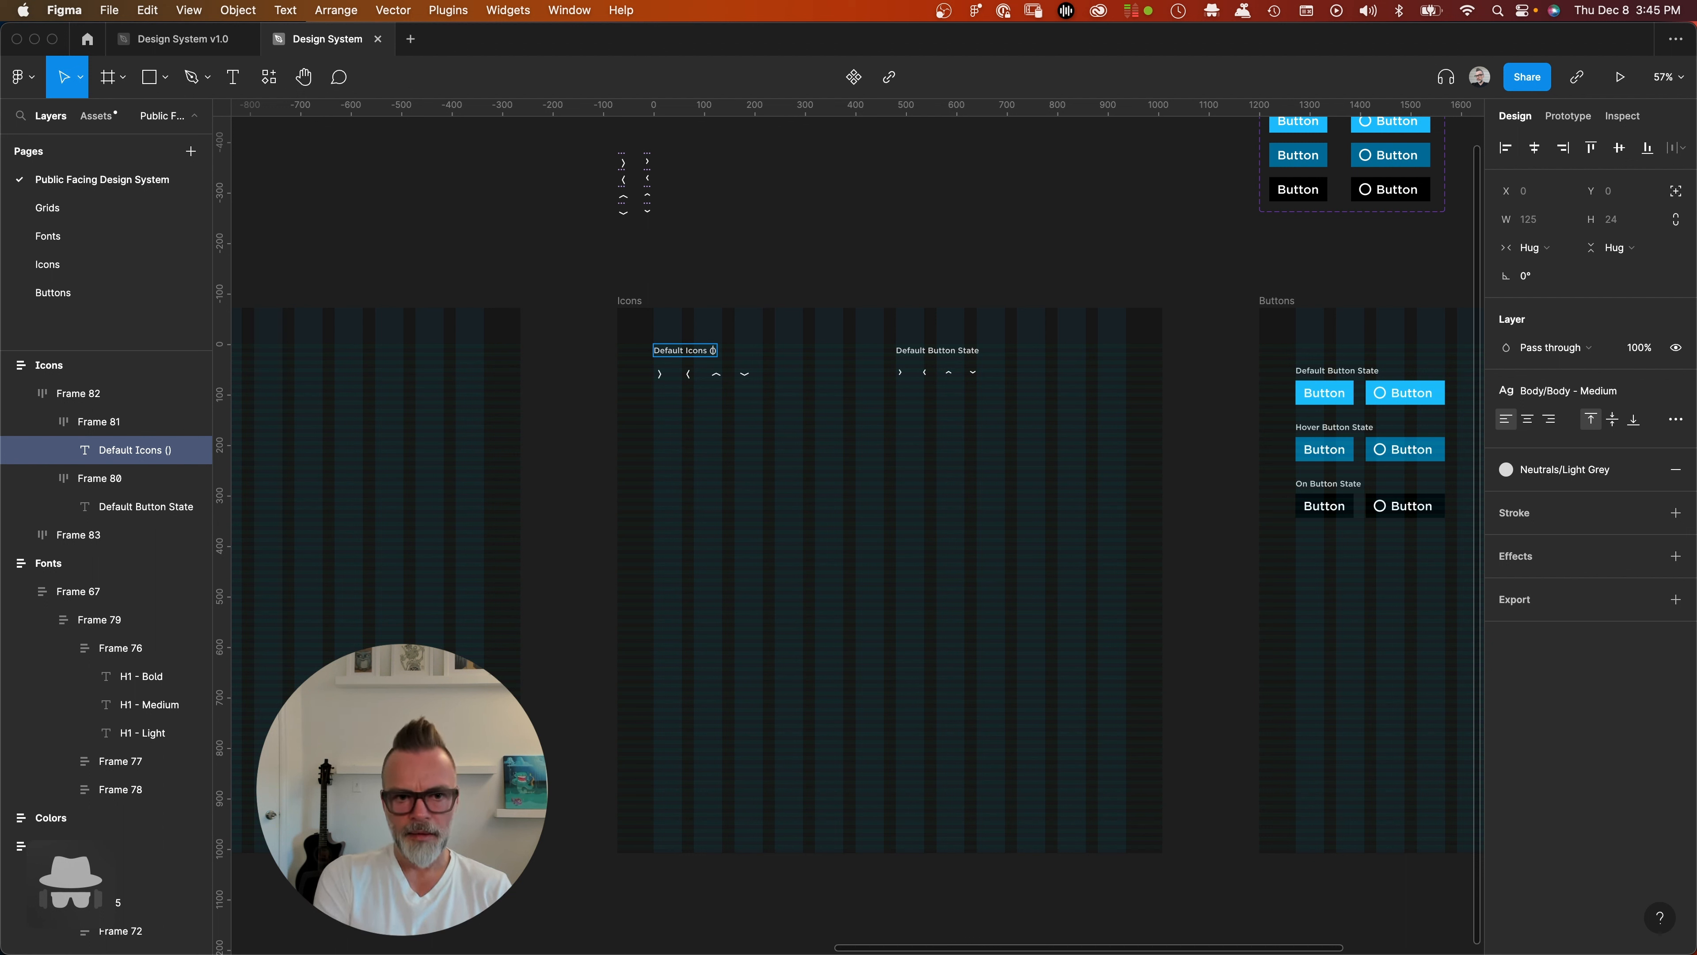
pyautogui.write('Size: 24x')
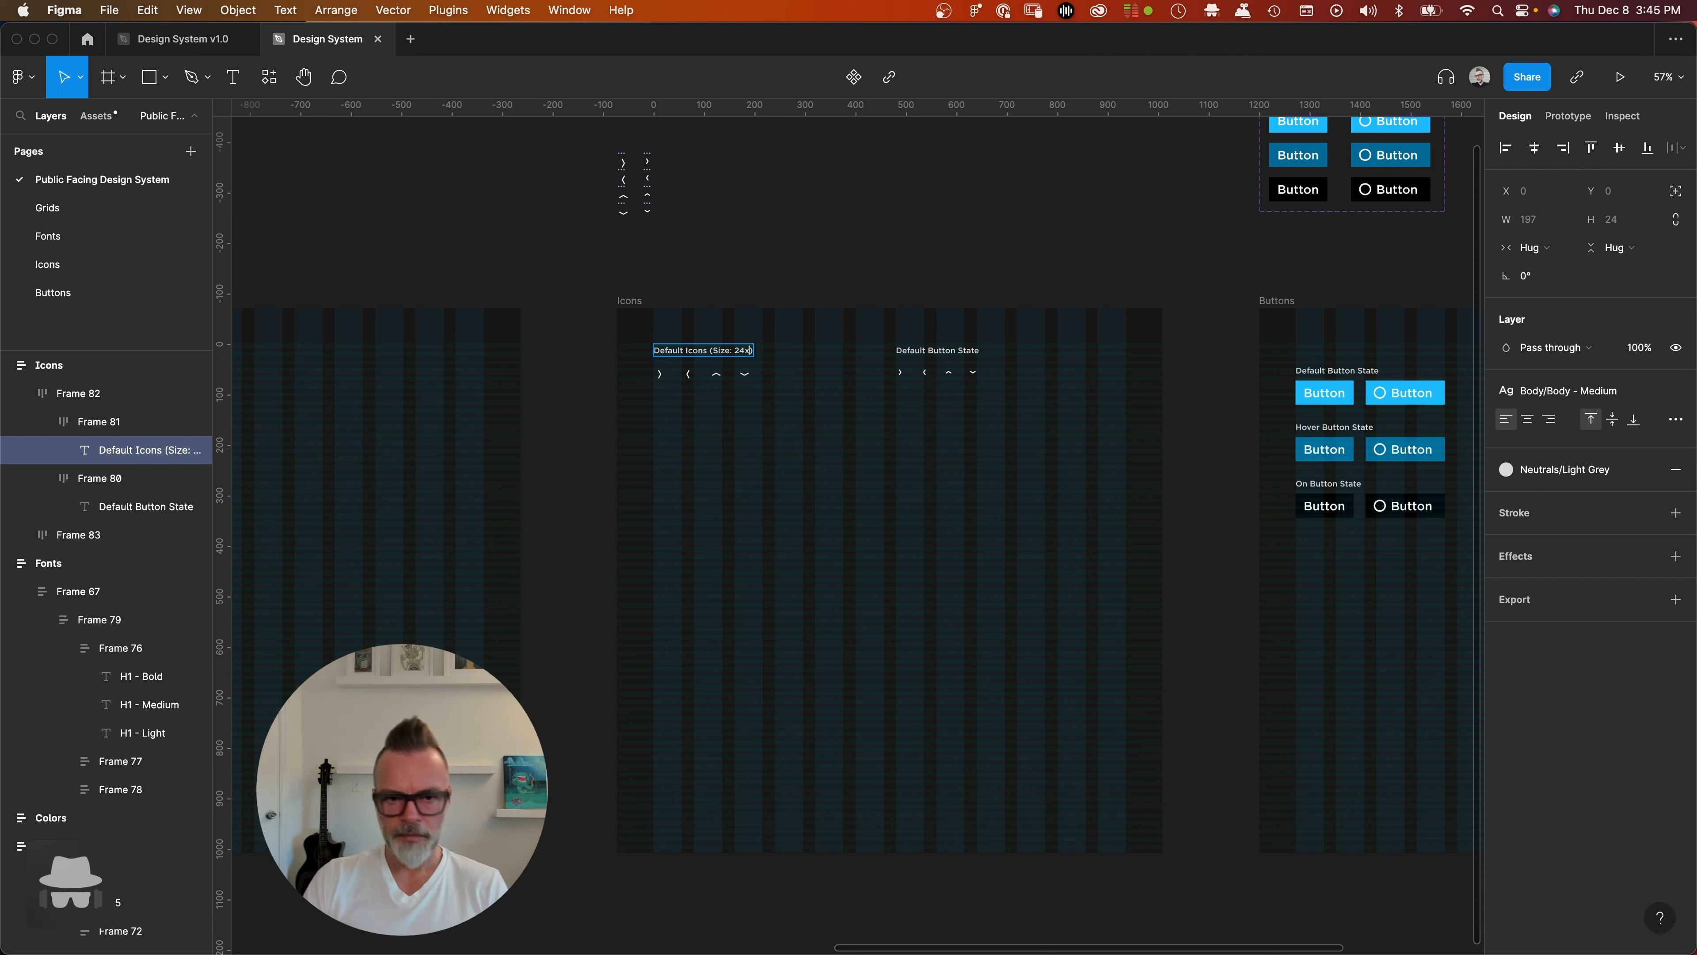
# - Replace the label above the micro arrows with "Micro" and change "Default" to "Small" in the small arrows' label
pyautogui.click(969, 349)
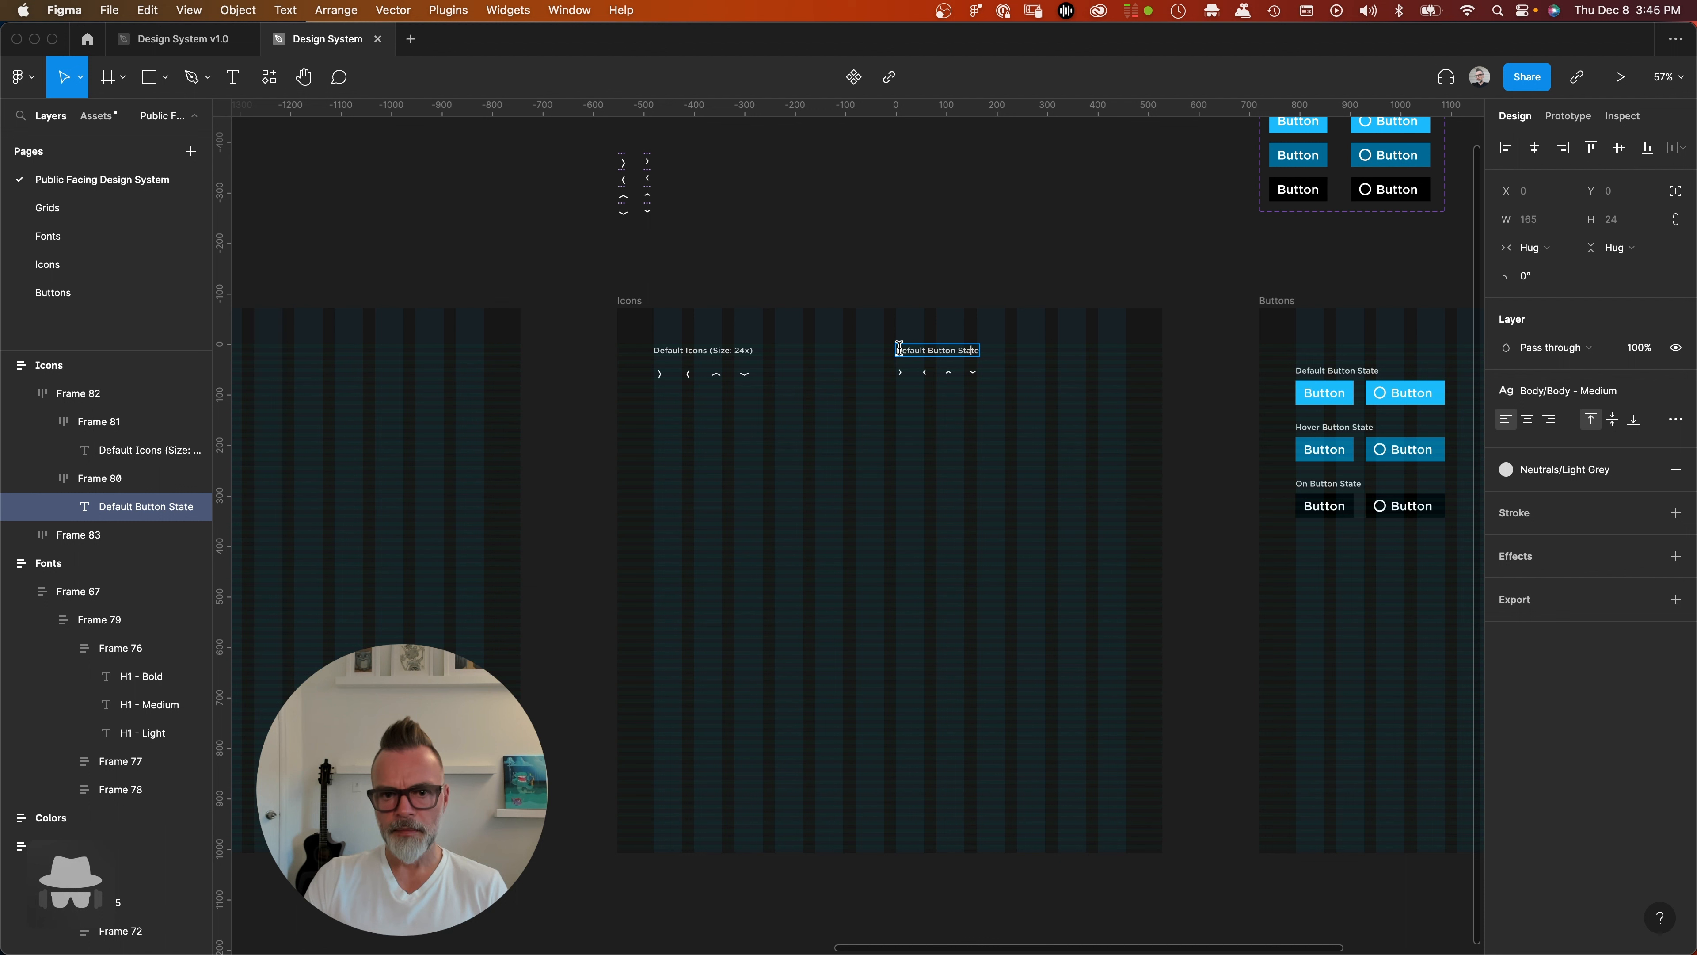
pyautogui.moveTo(897, 350); pyautogui.dragTo(1025, 352)
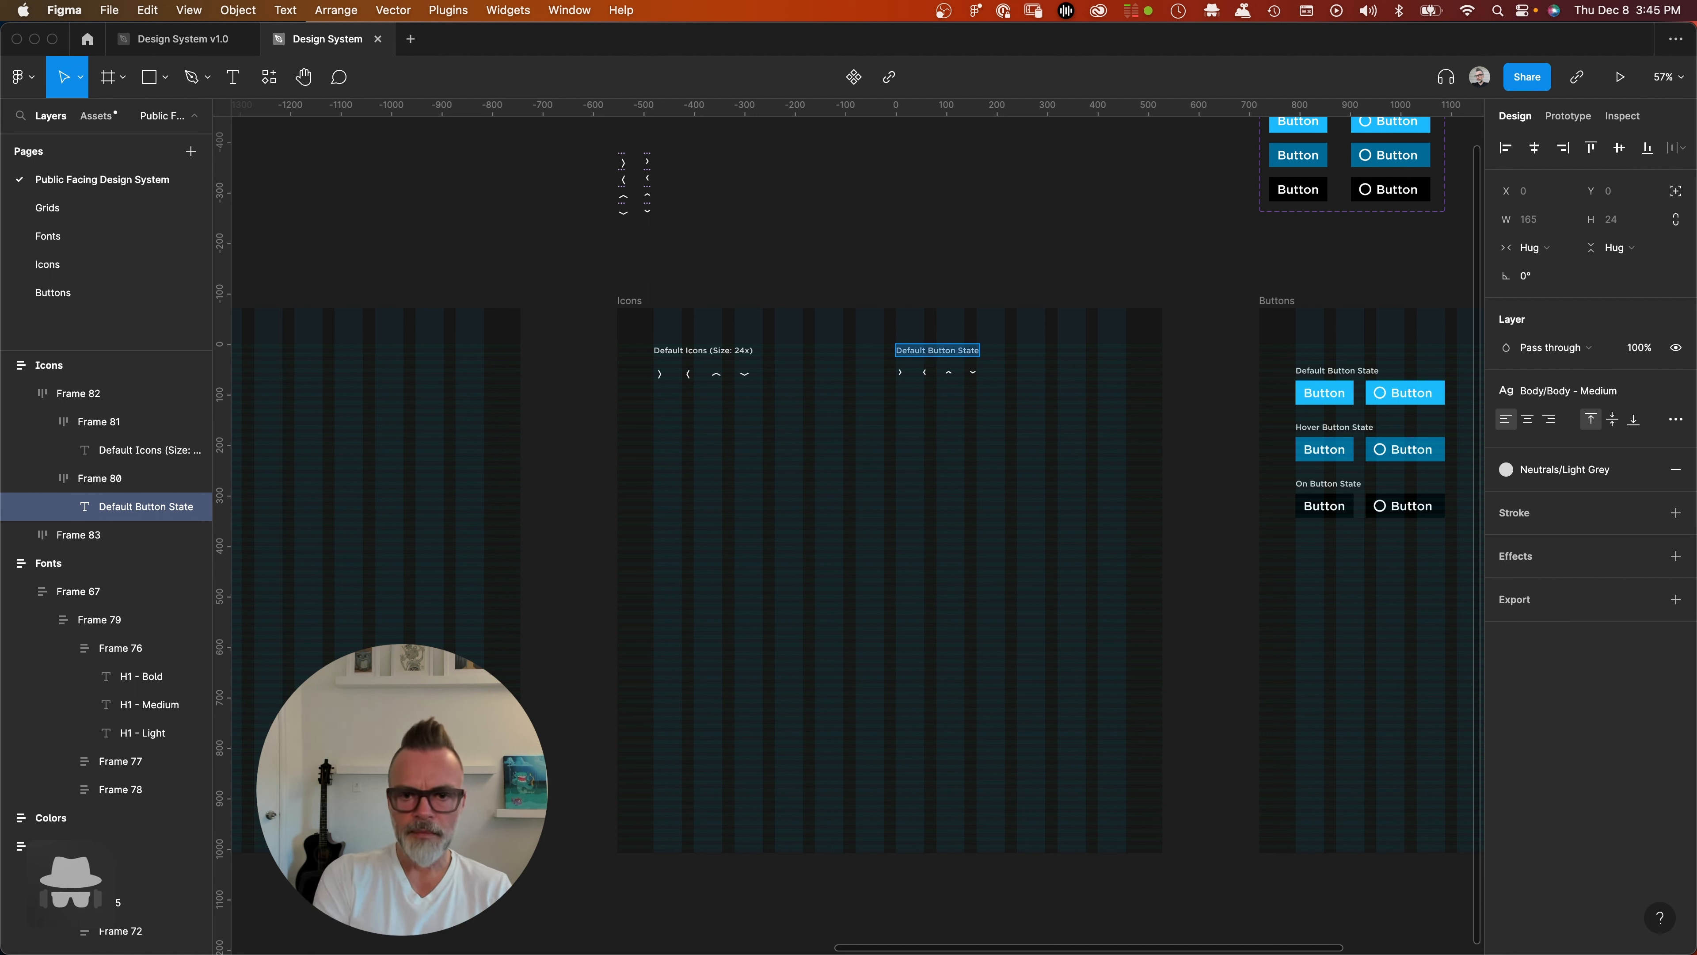
pyautogui.write('Micro')
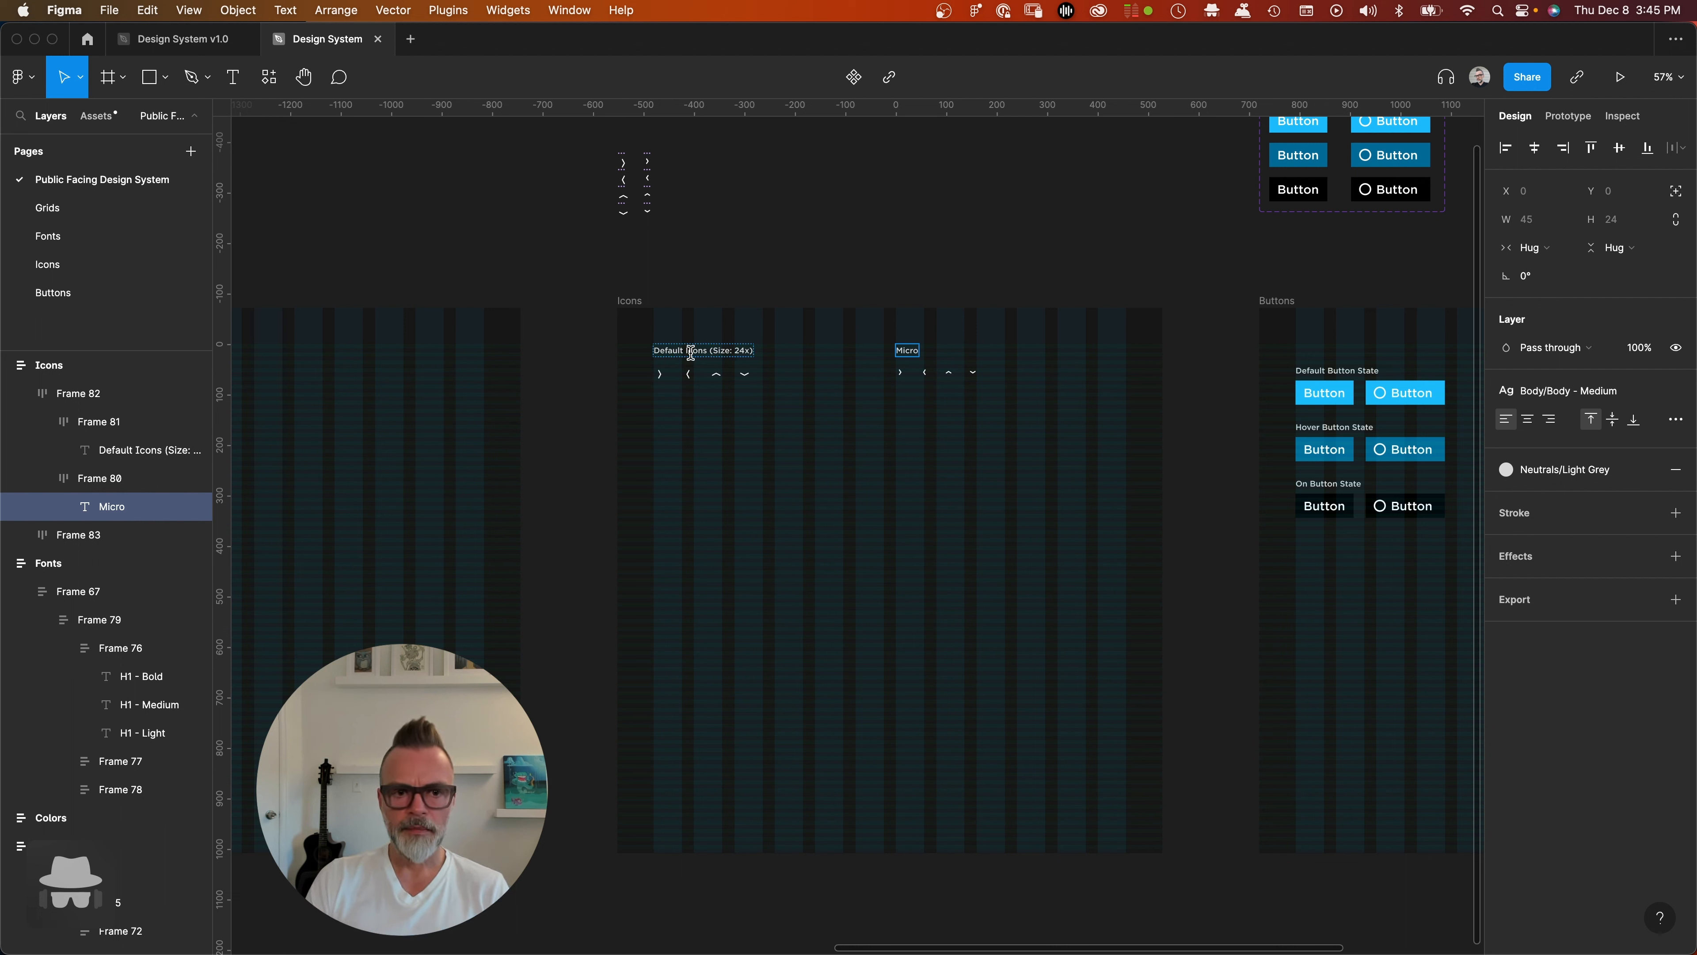
pyautogui.doubleClick(666, 350)
pyautogui.write('Small')
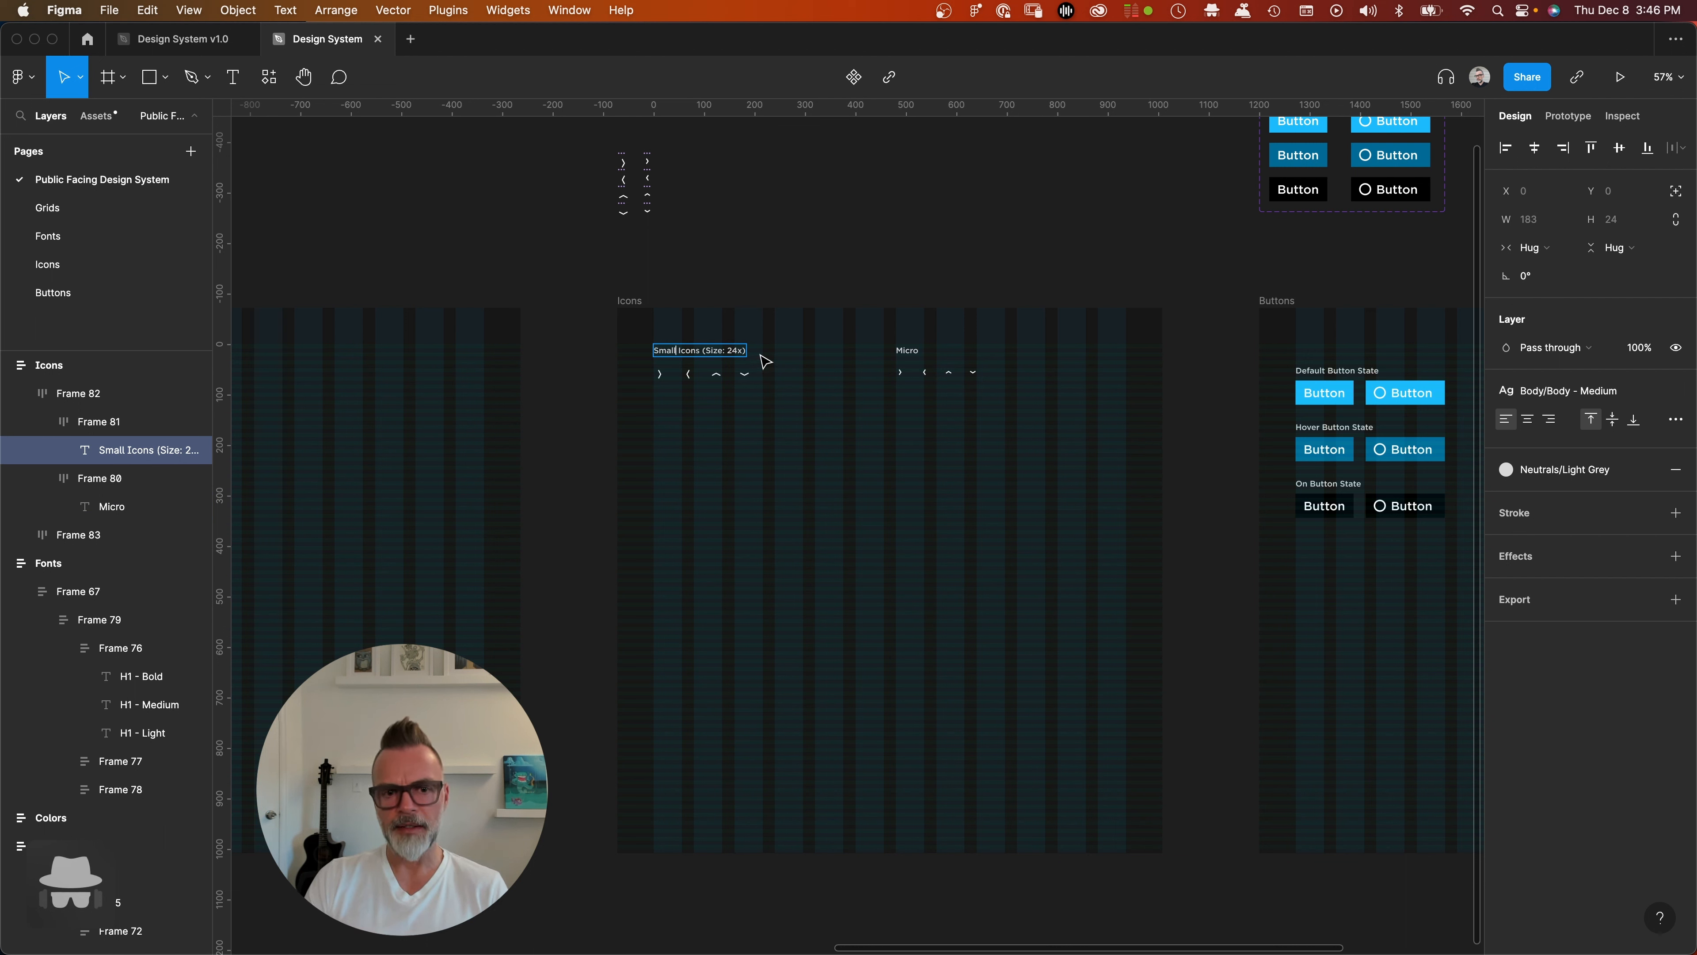
# - Complete the label above the micro arrows as "Micro Icons (Size: 16x)" and clear the selection
pyautogui.click(900, 350)
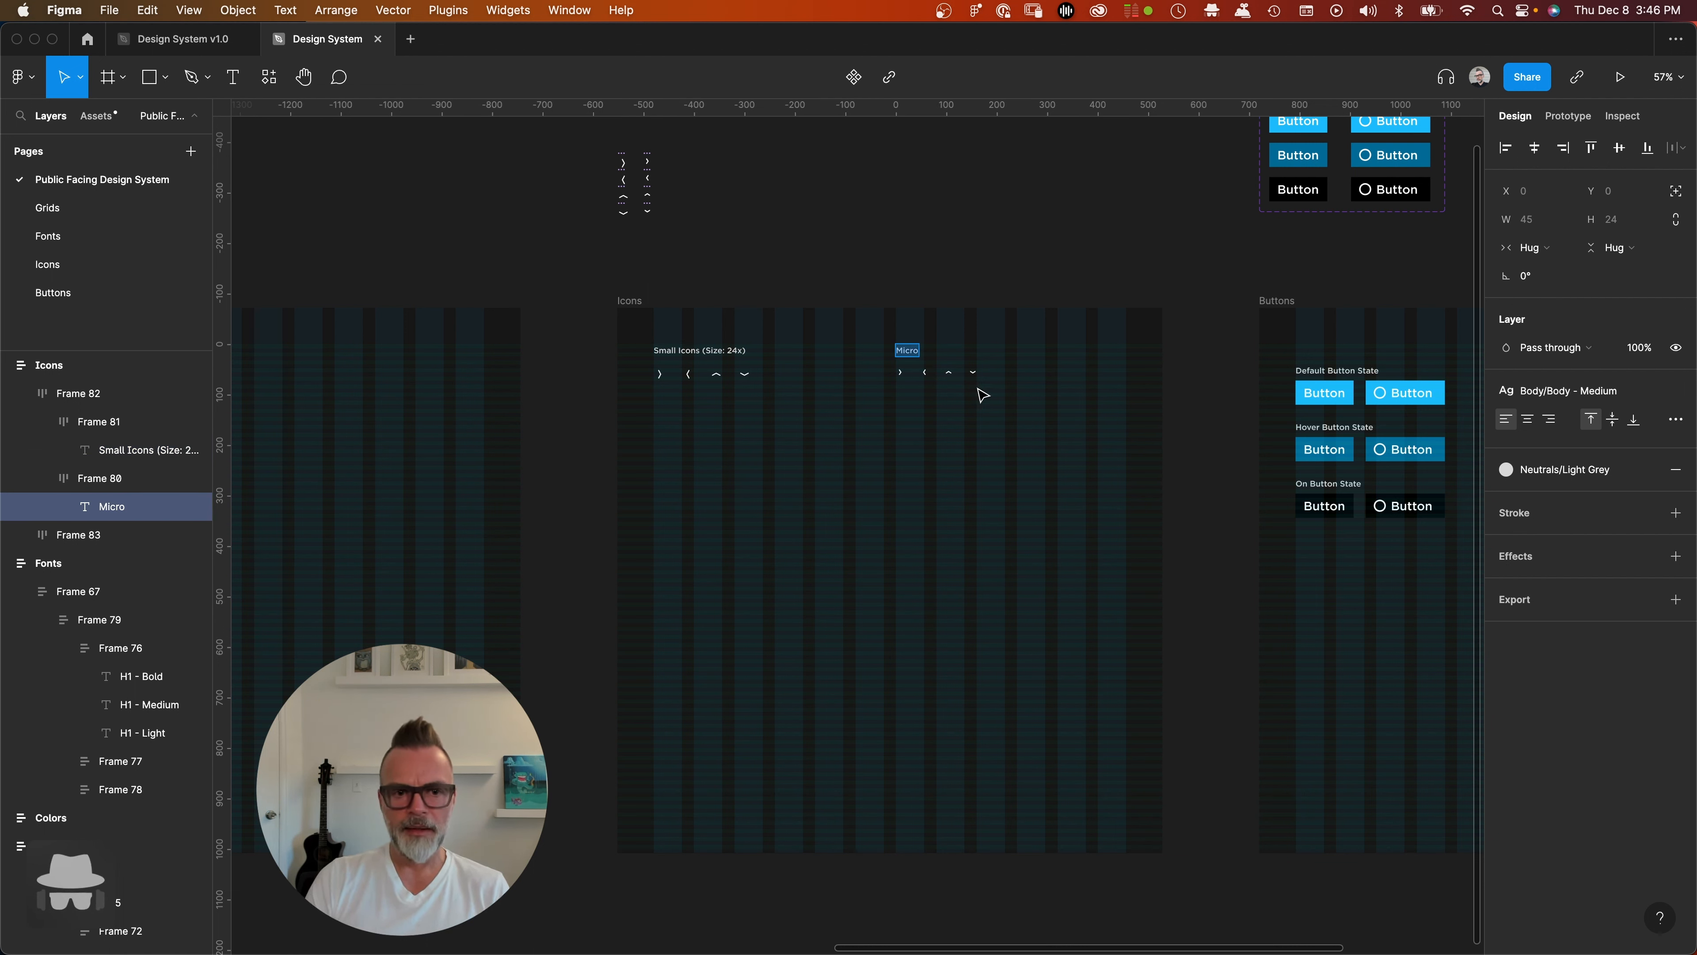
pyautogui.write('Icons ()')
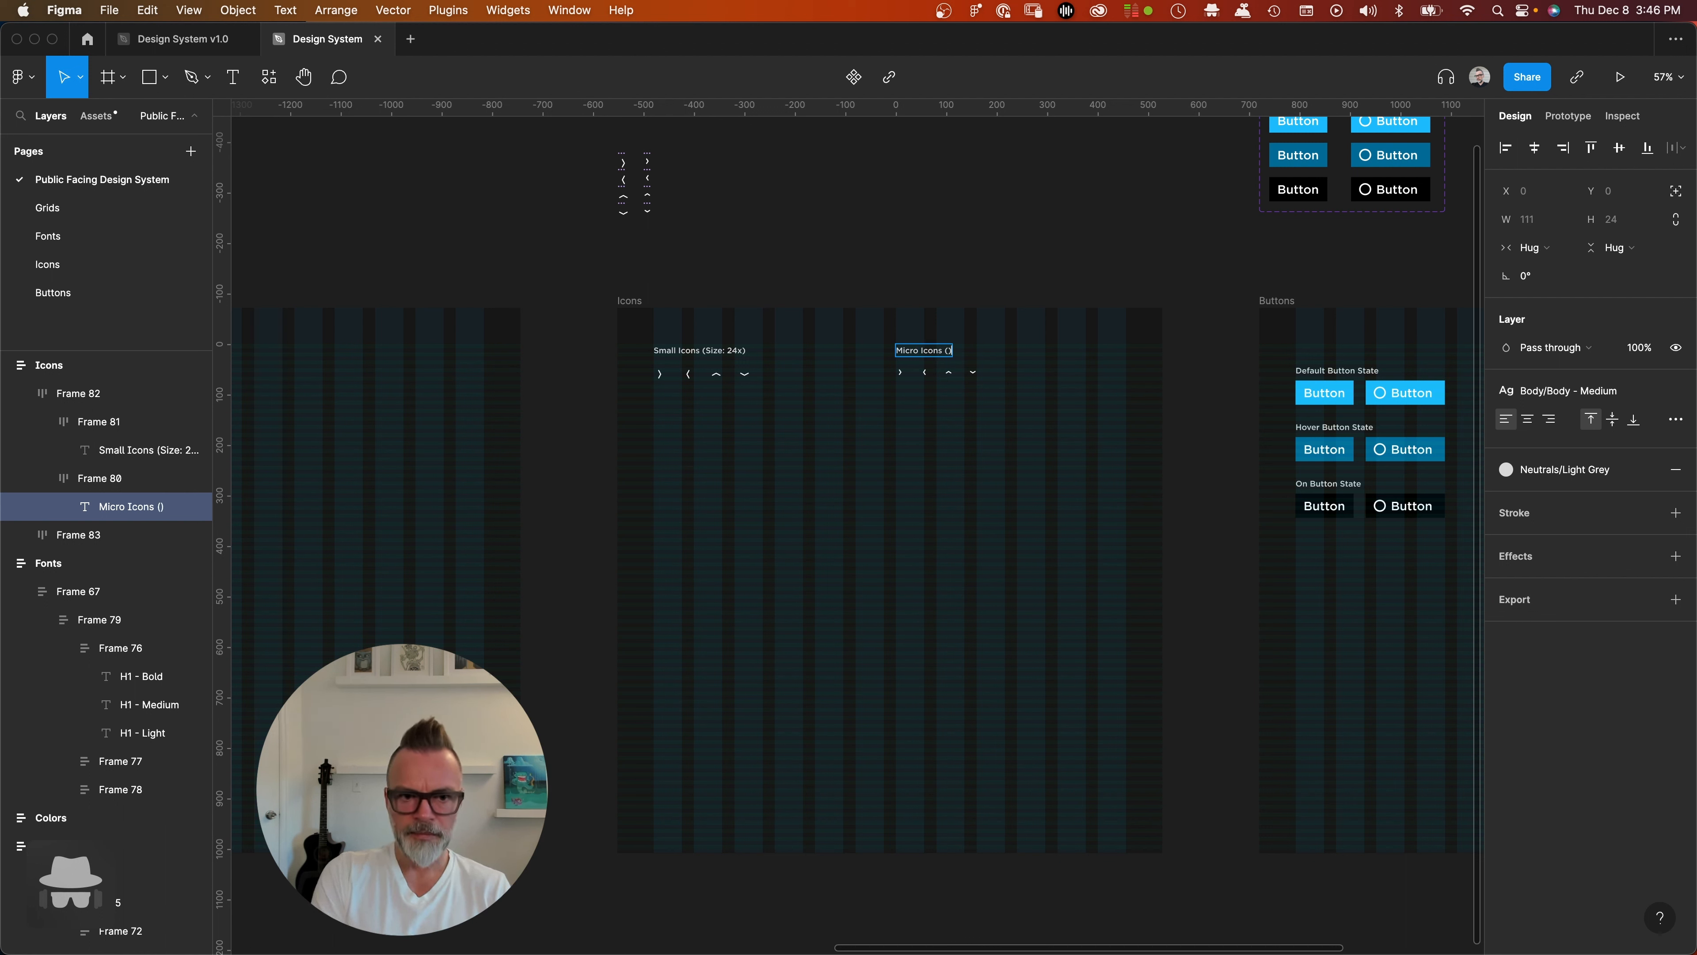
pyautogui.write('Size')
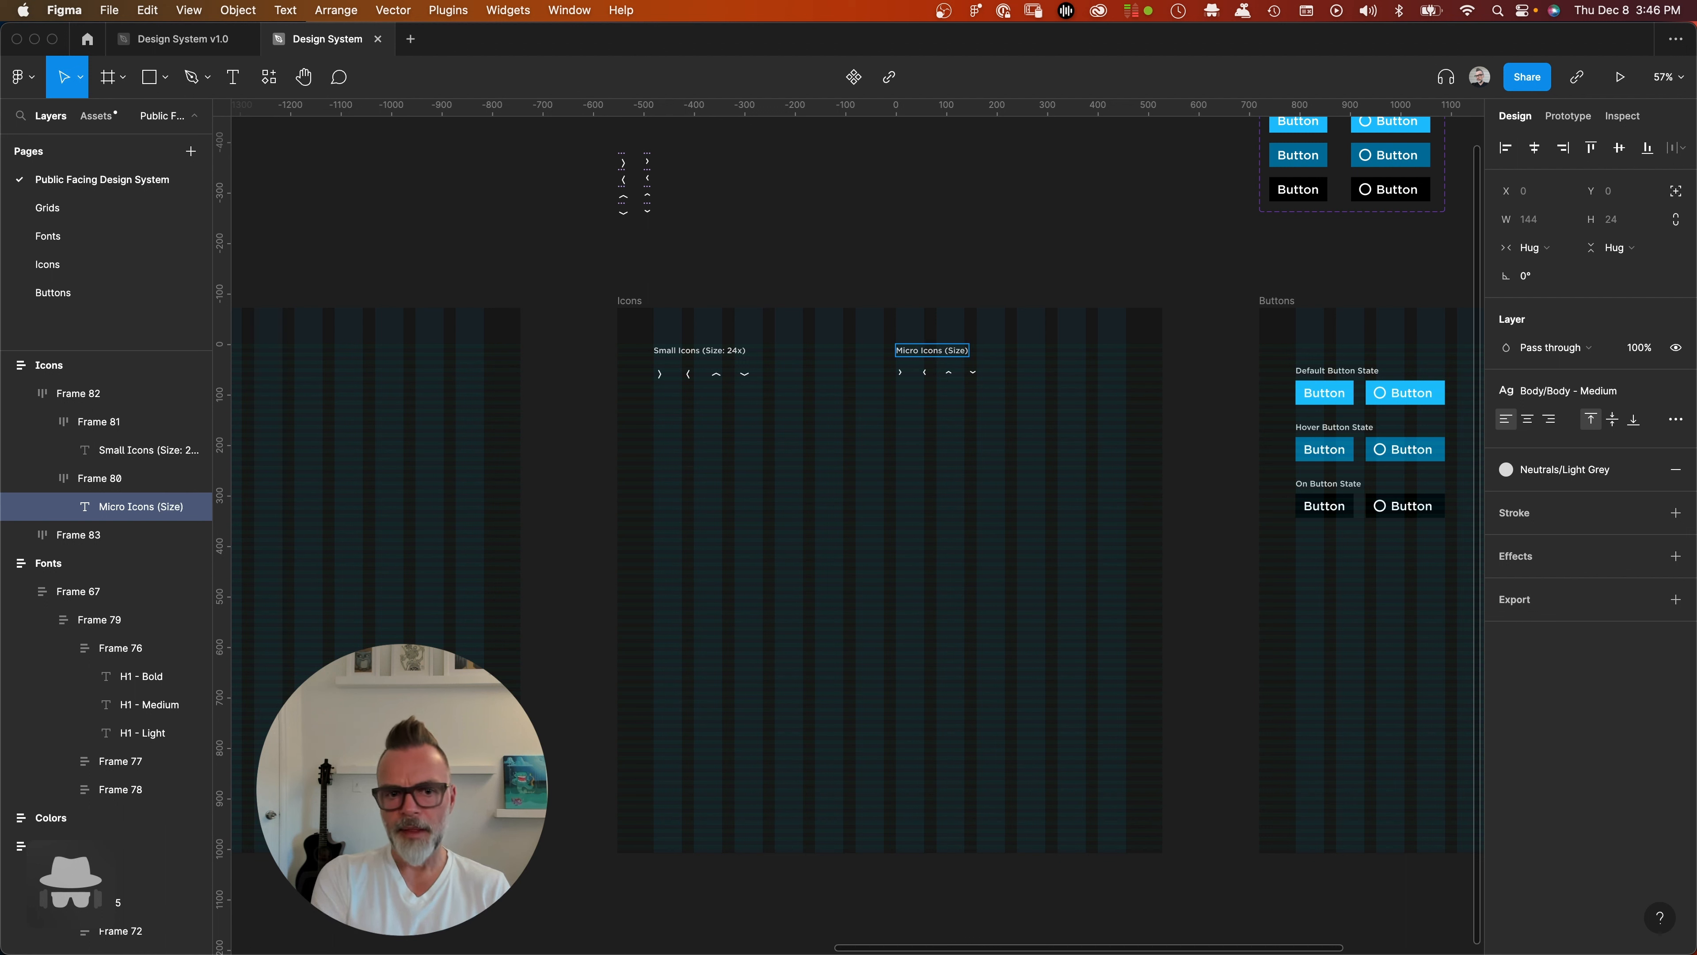
pyautogui.write(': 1')
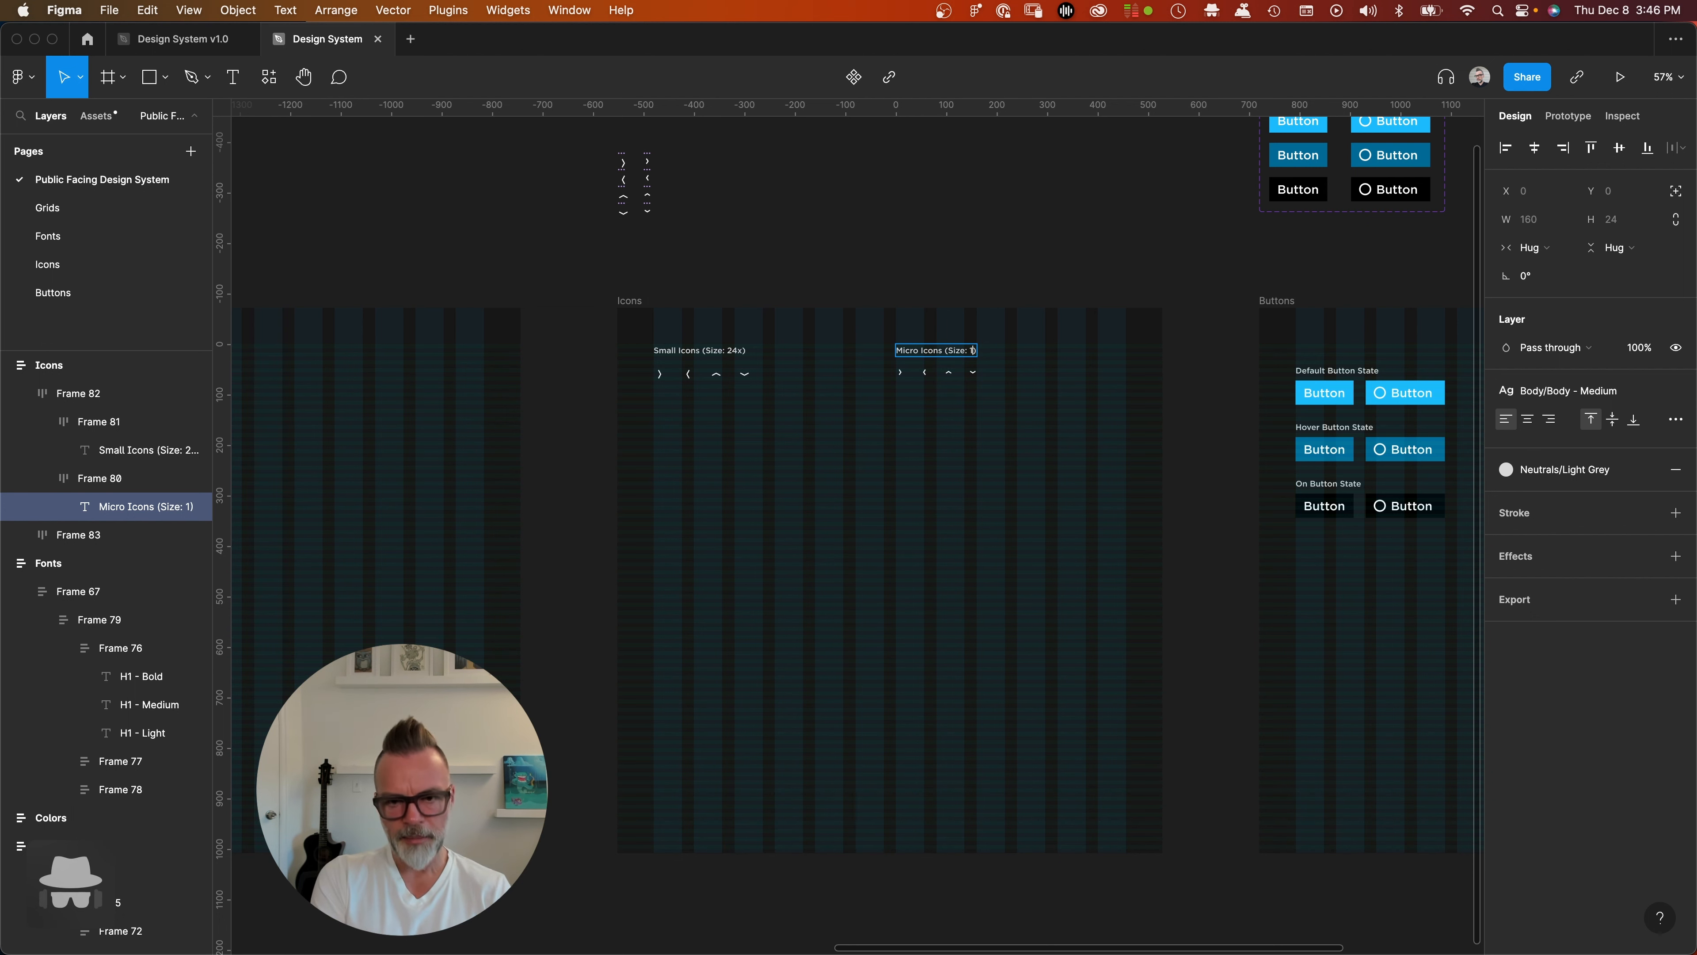
pyautogui.click(974, 246)
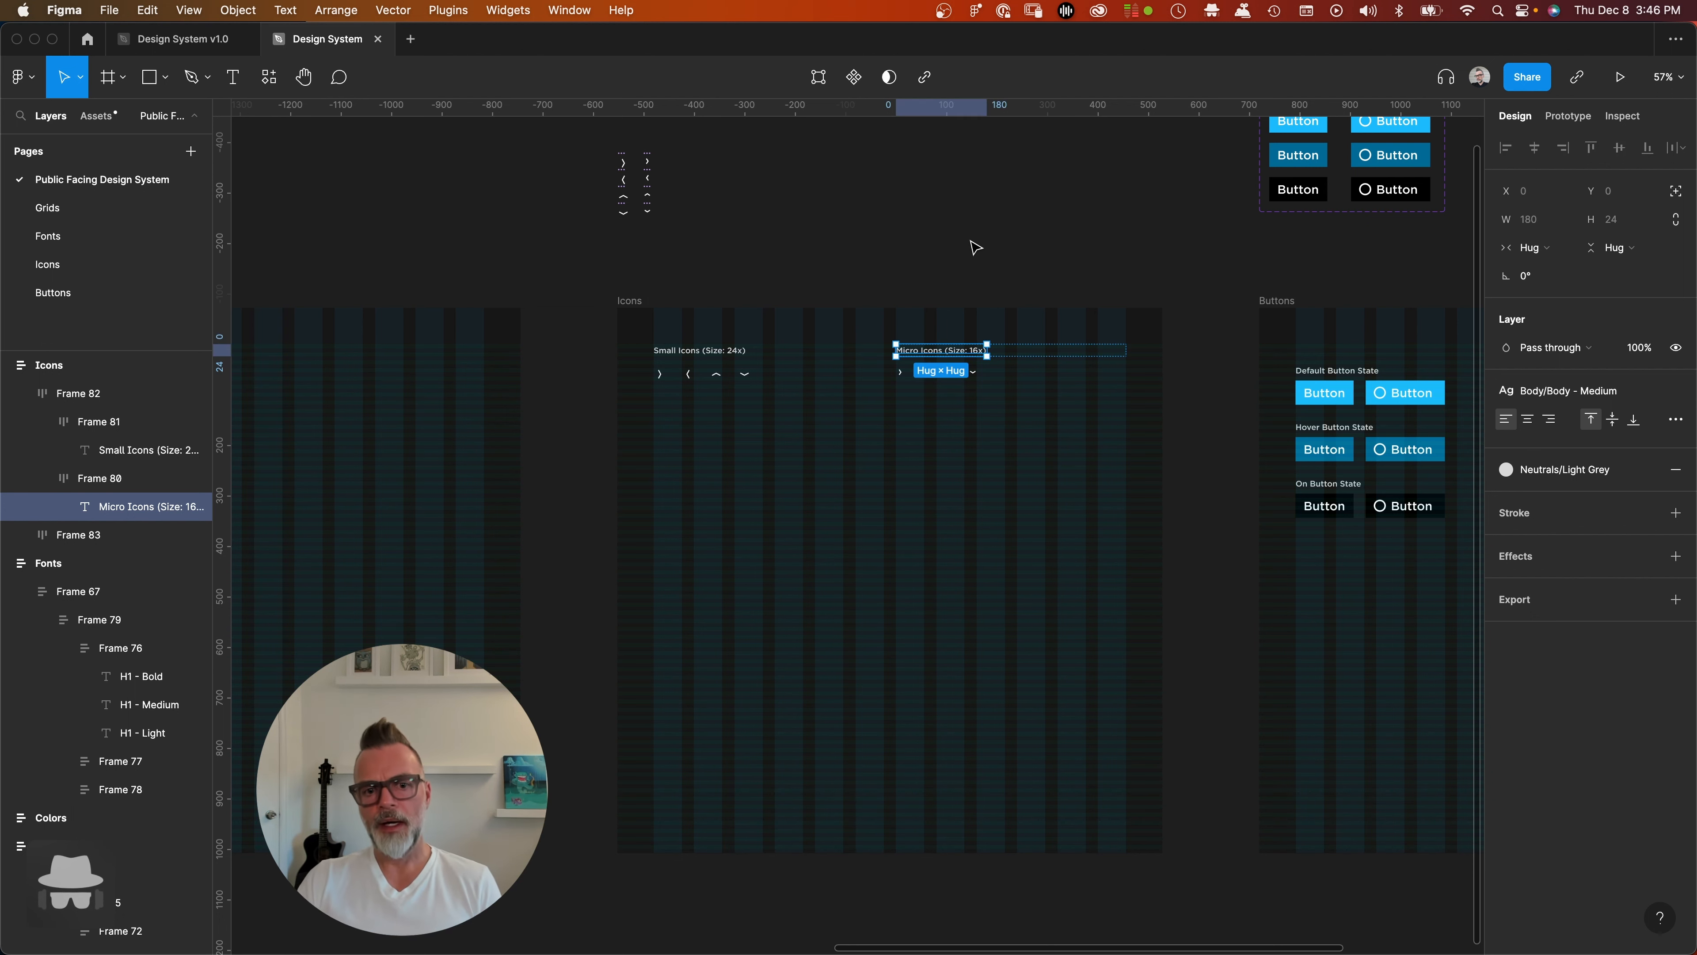
pyautogui.click(974, 247)
pyautogui.click(878, 473)
# - Review the labelled icon rows in the Icons frame alongside the Grid, Colors, Fonts and Buttons frames of the design system
pyautogui.hscroll(3, 814, 413)
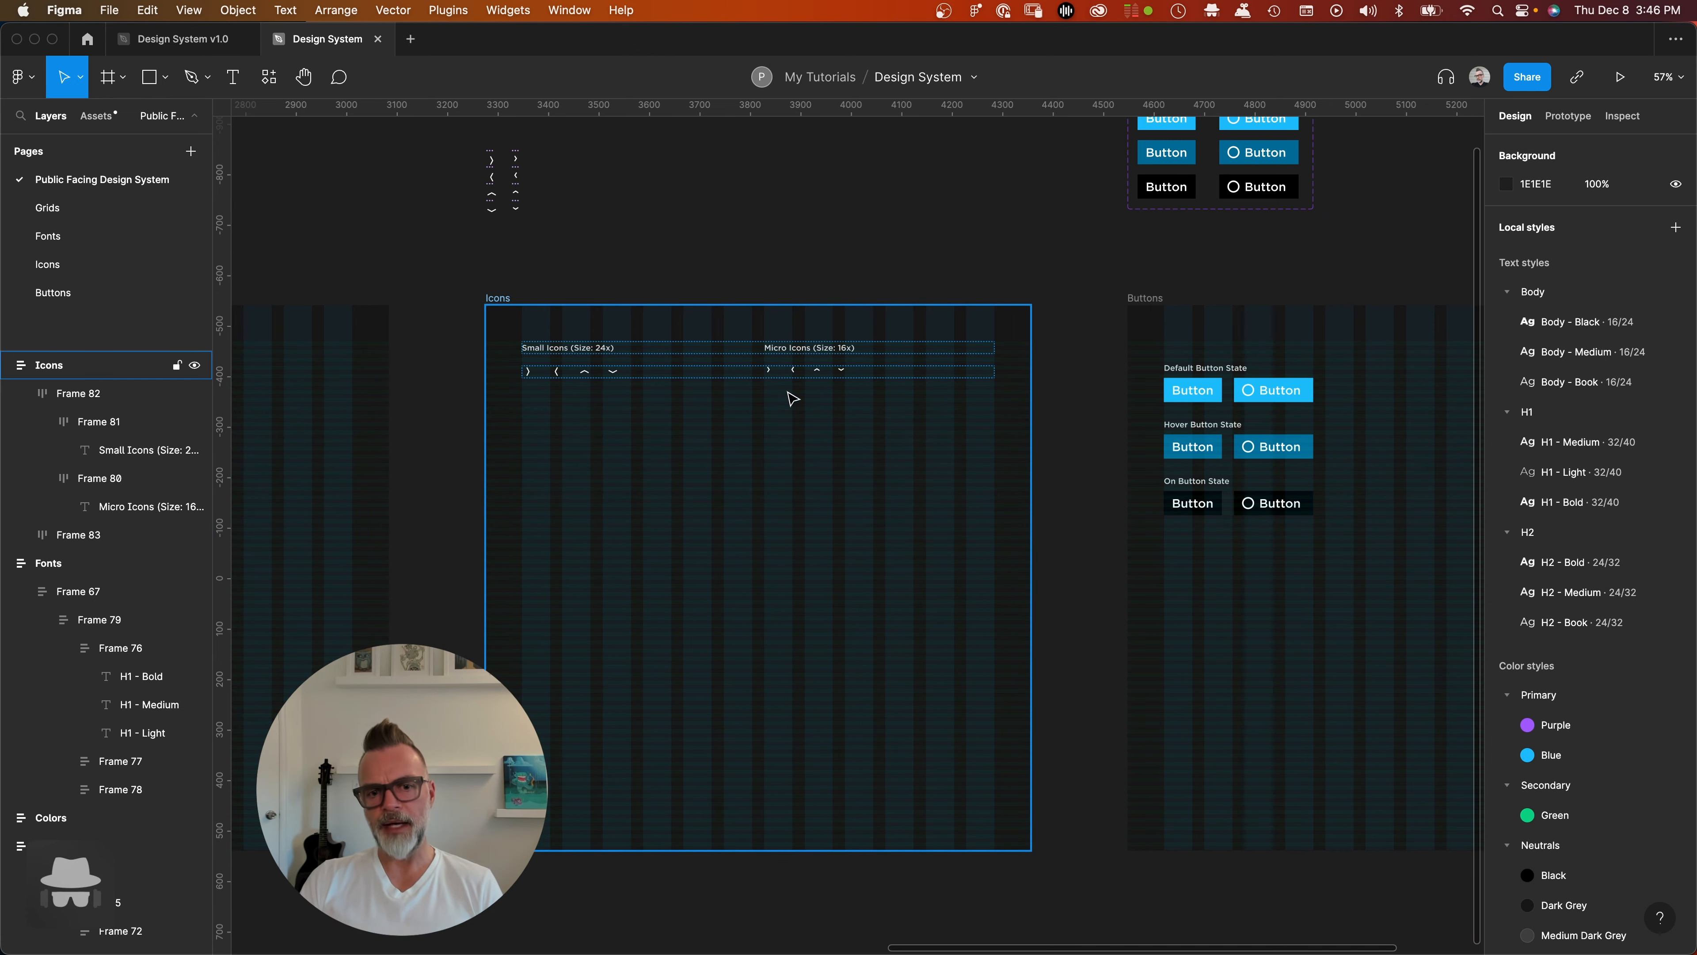
pyautogui.click(783, 369)
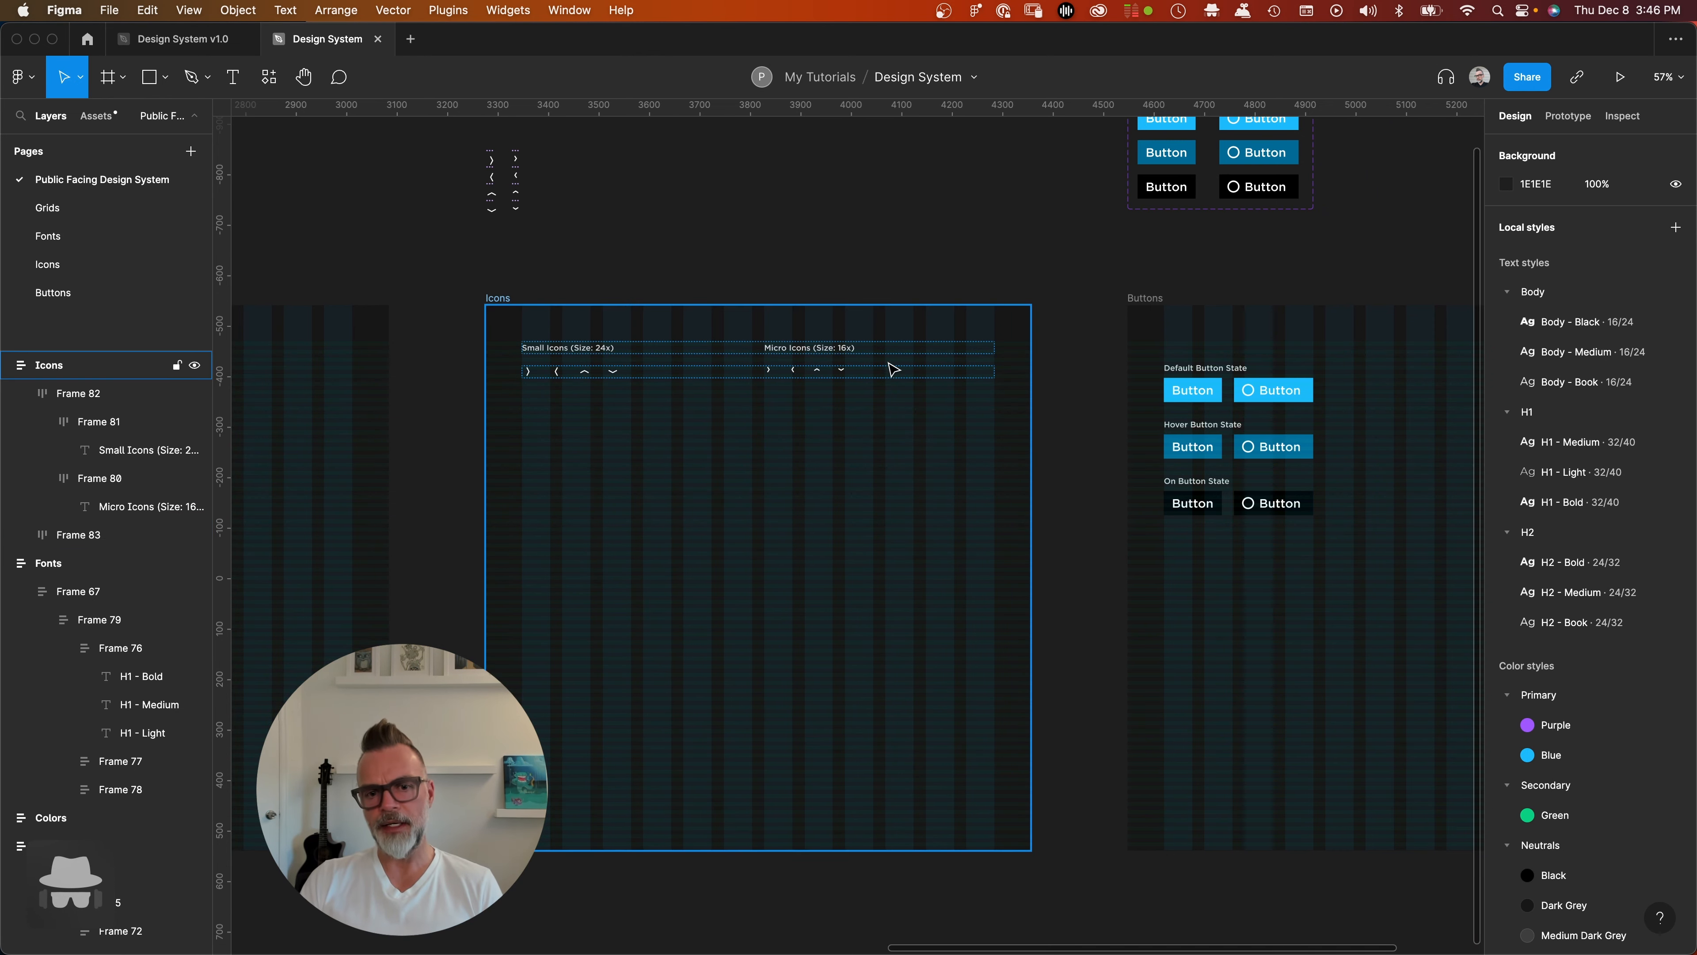
pyautogui.click(628, 454)
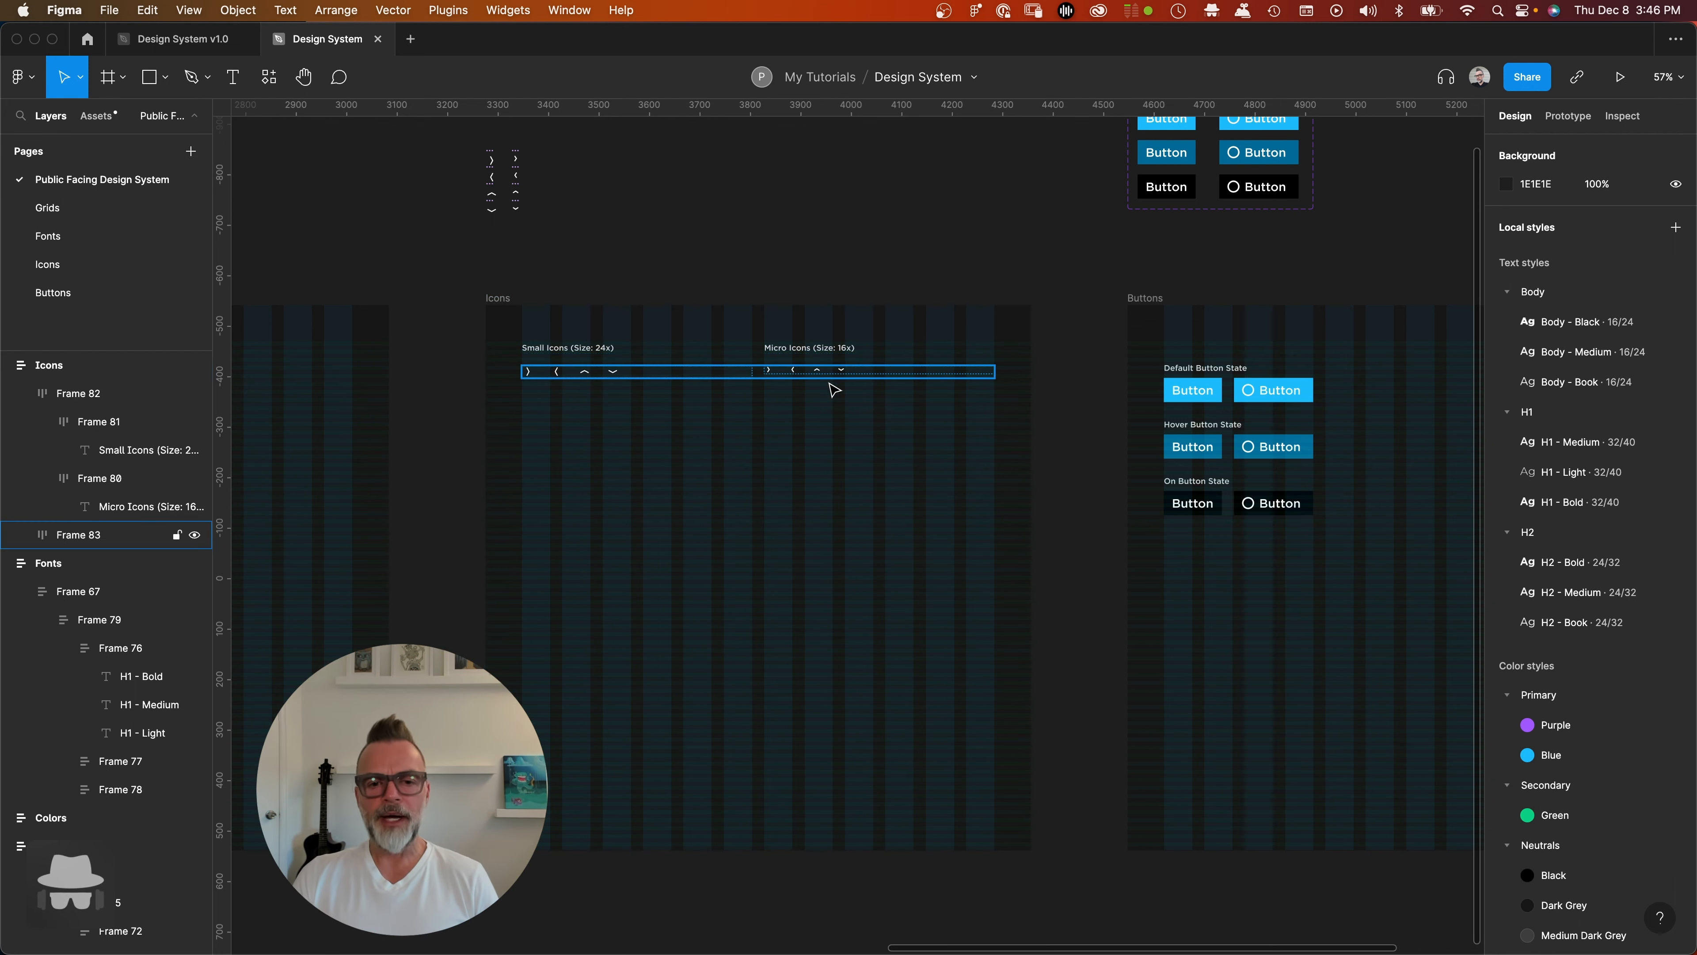
pyautogui.scroll(1, 802, 365)
pyautogui.scroll(-1, 784, 355)
pyautogui.scroll(-5, 785, 359)
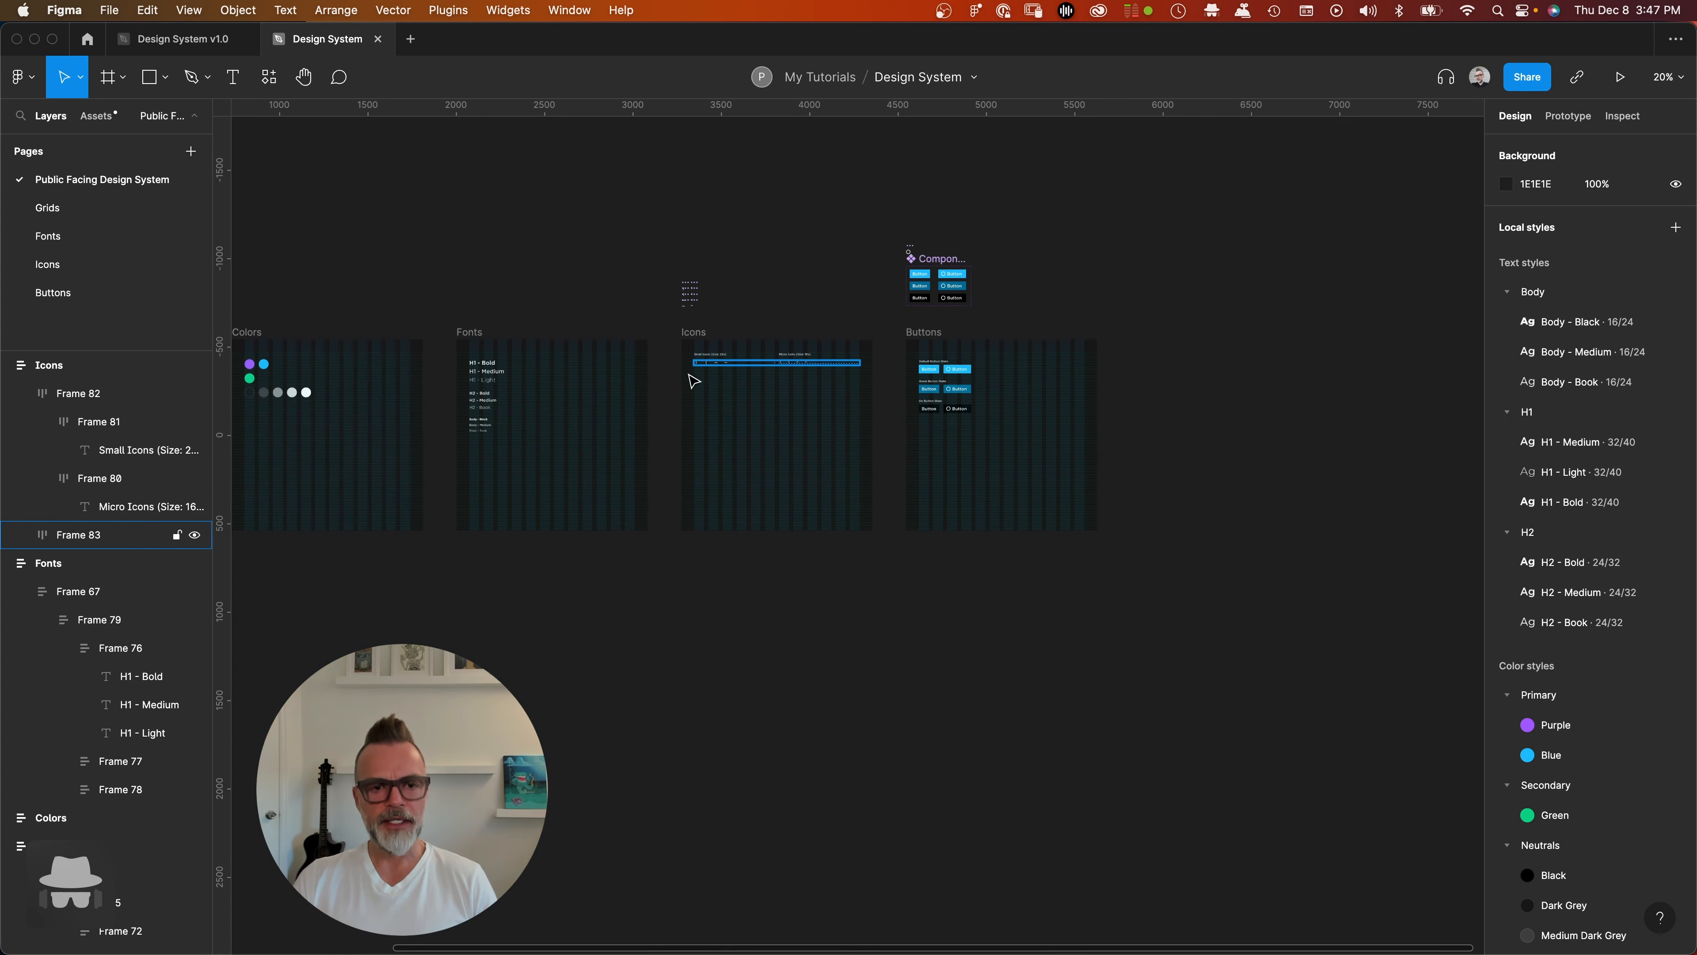
pyautogui.scroll(3, 691, 381)
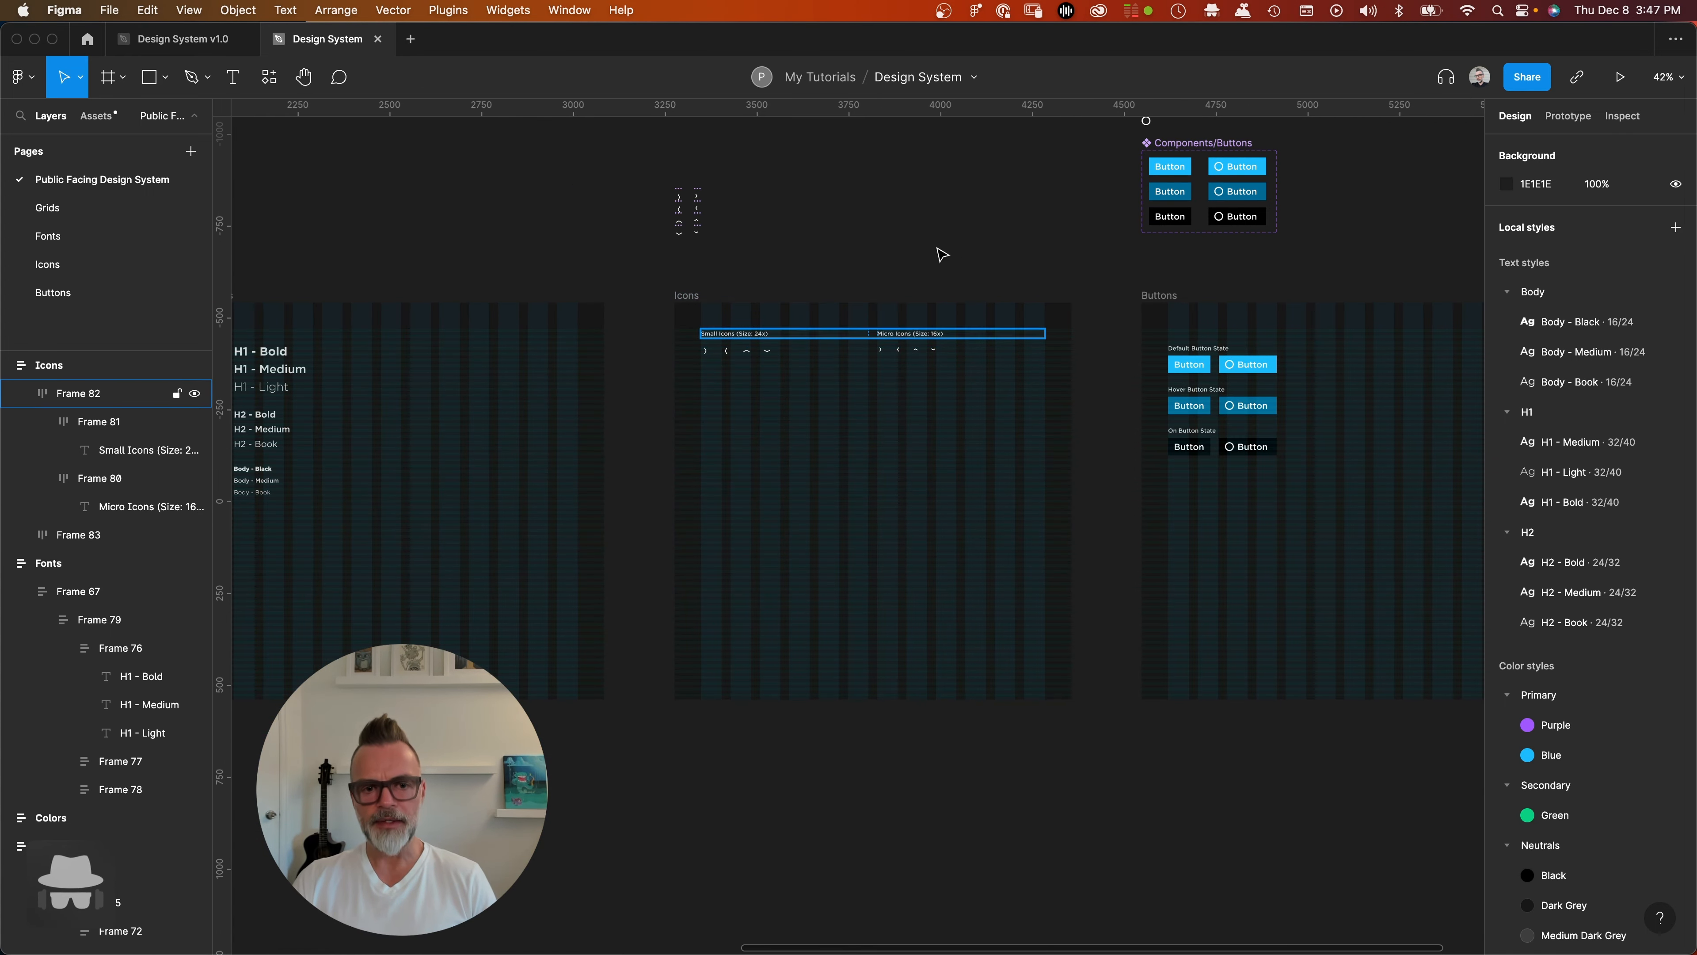
pyautogui.scroll(4, 812, 431)
pyautogui.scroll(-4, 801, 440)
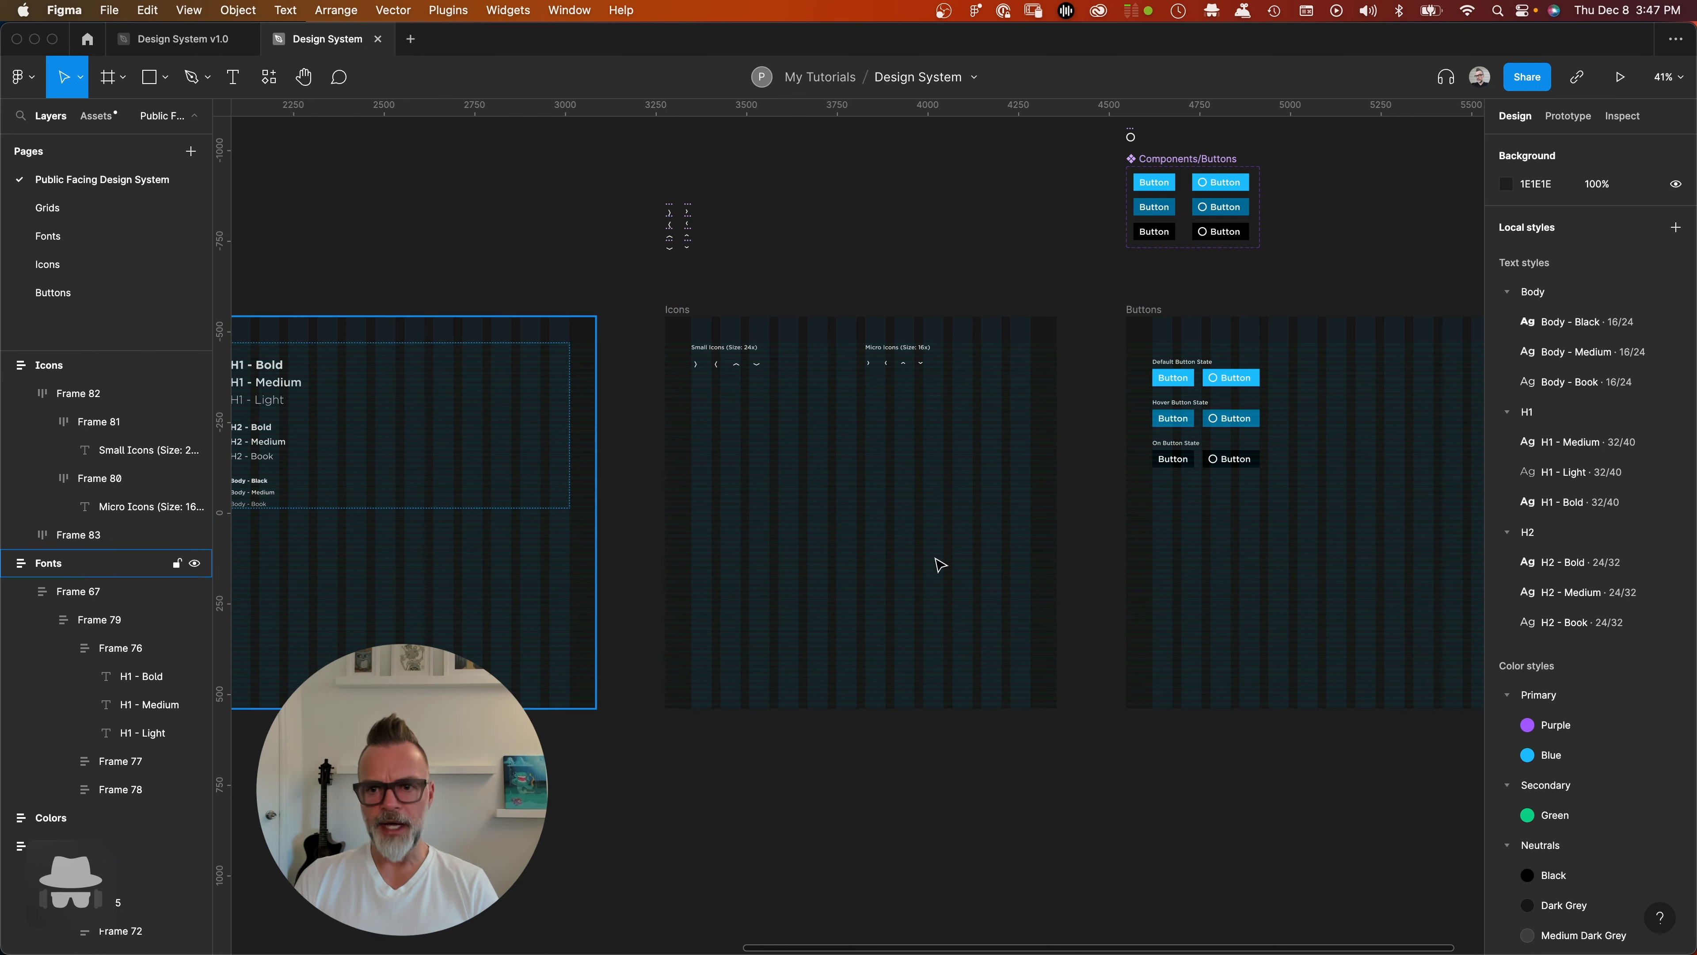
pyautogui.scroll(-3, 821, 292)
pyautogui.scroll(-5, 820, 292)
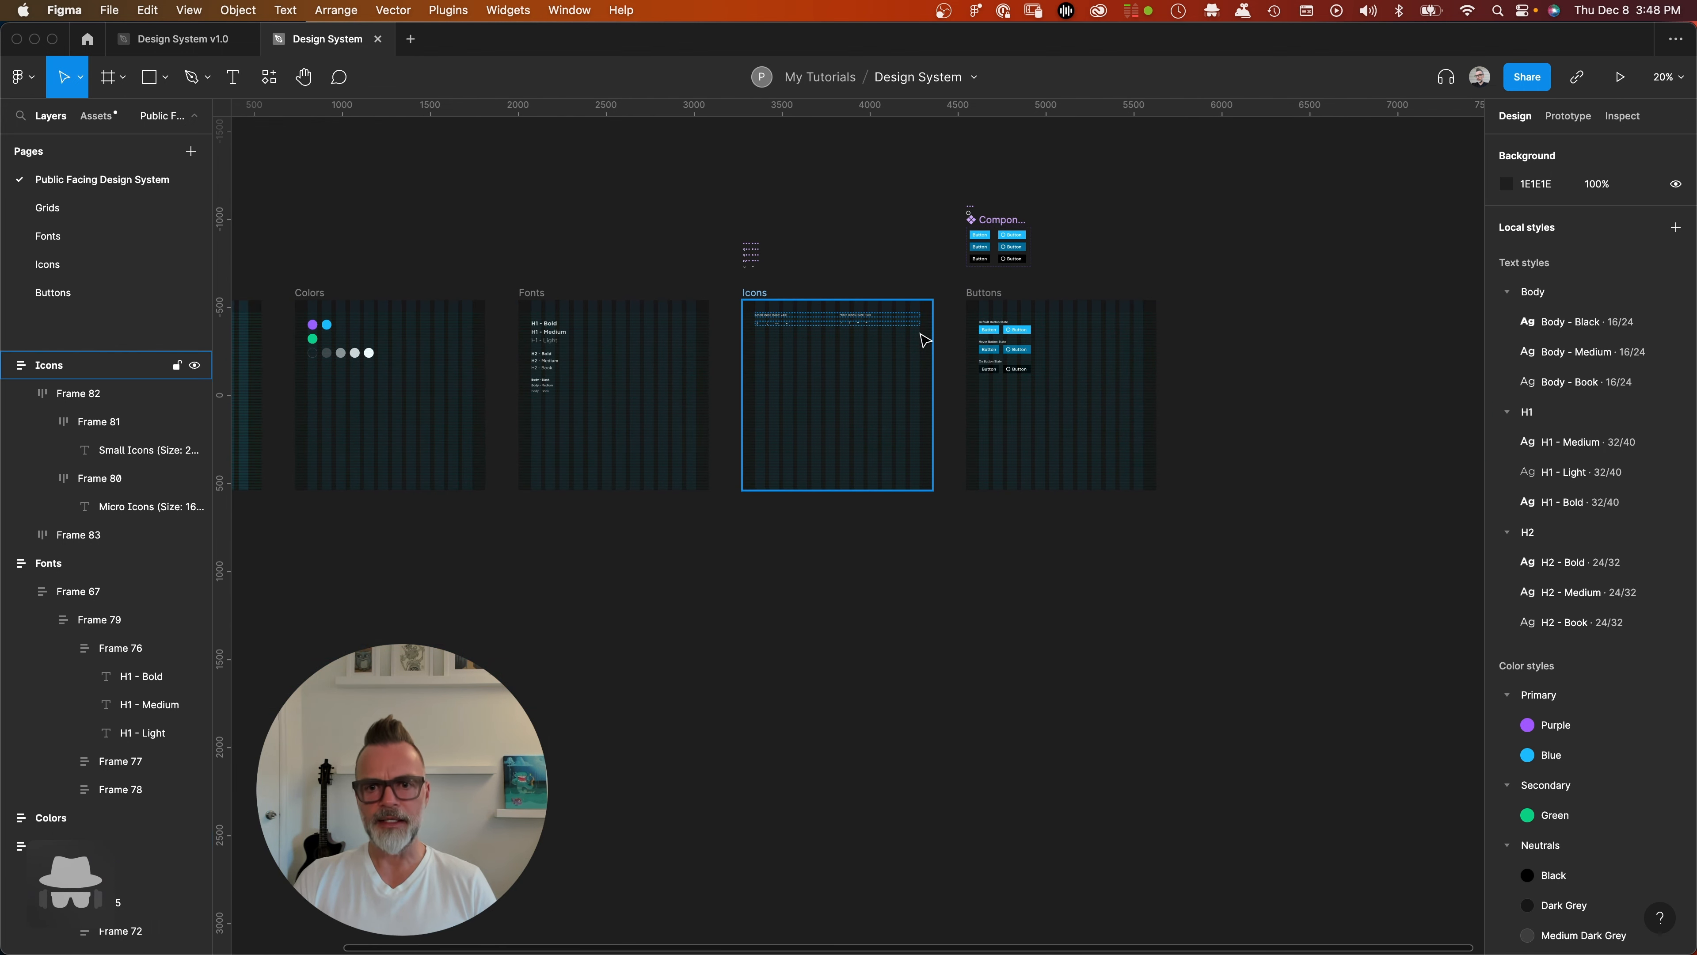
pyautogui.scroll(10, 921, 348)
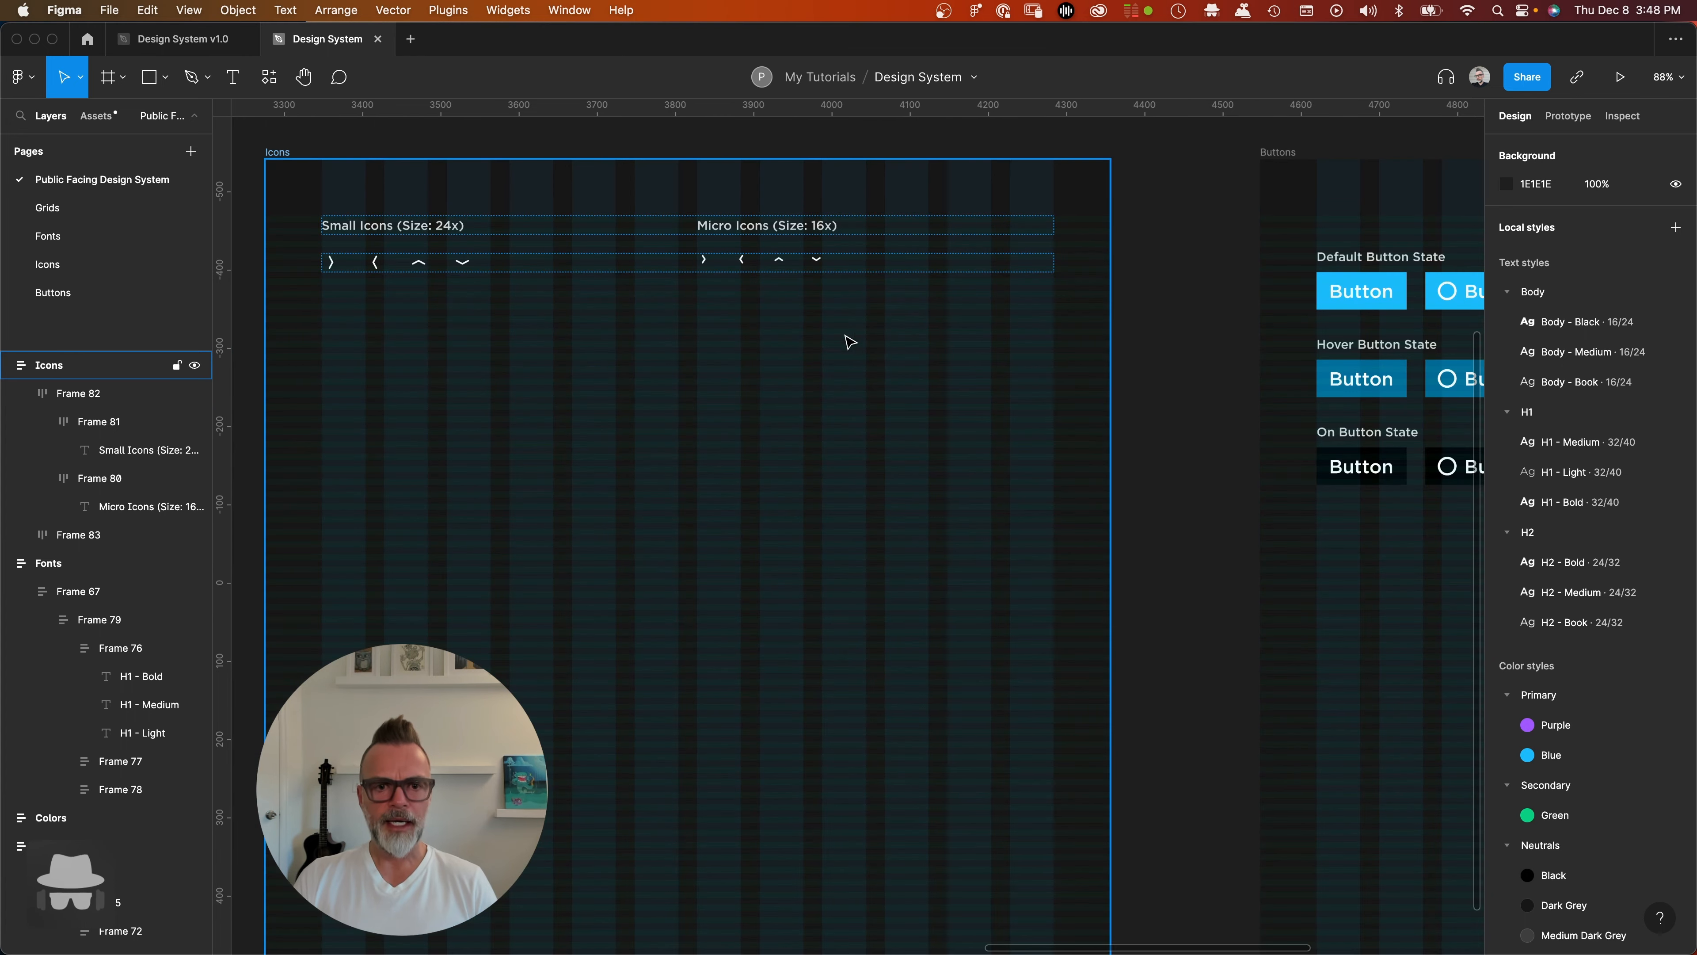
pyautogui.scroll(-4, 769, 231)
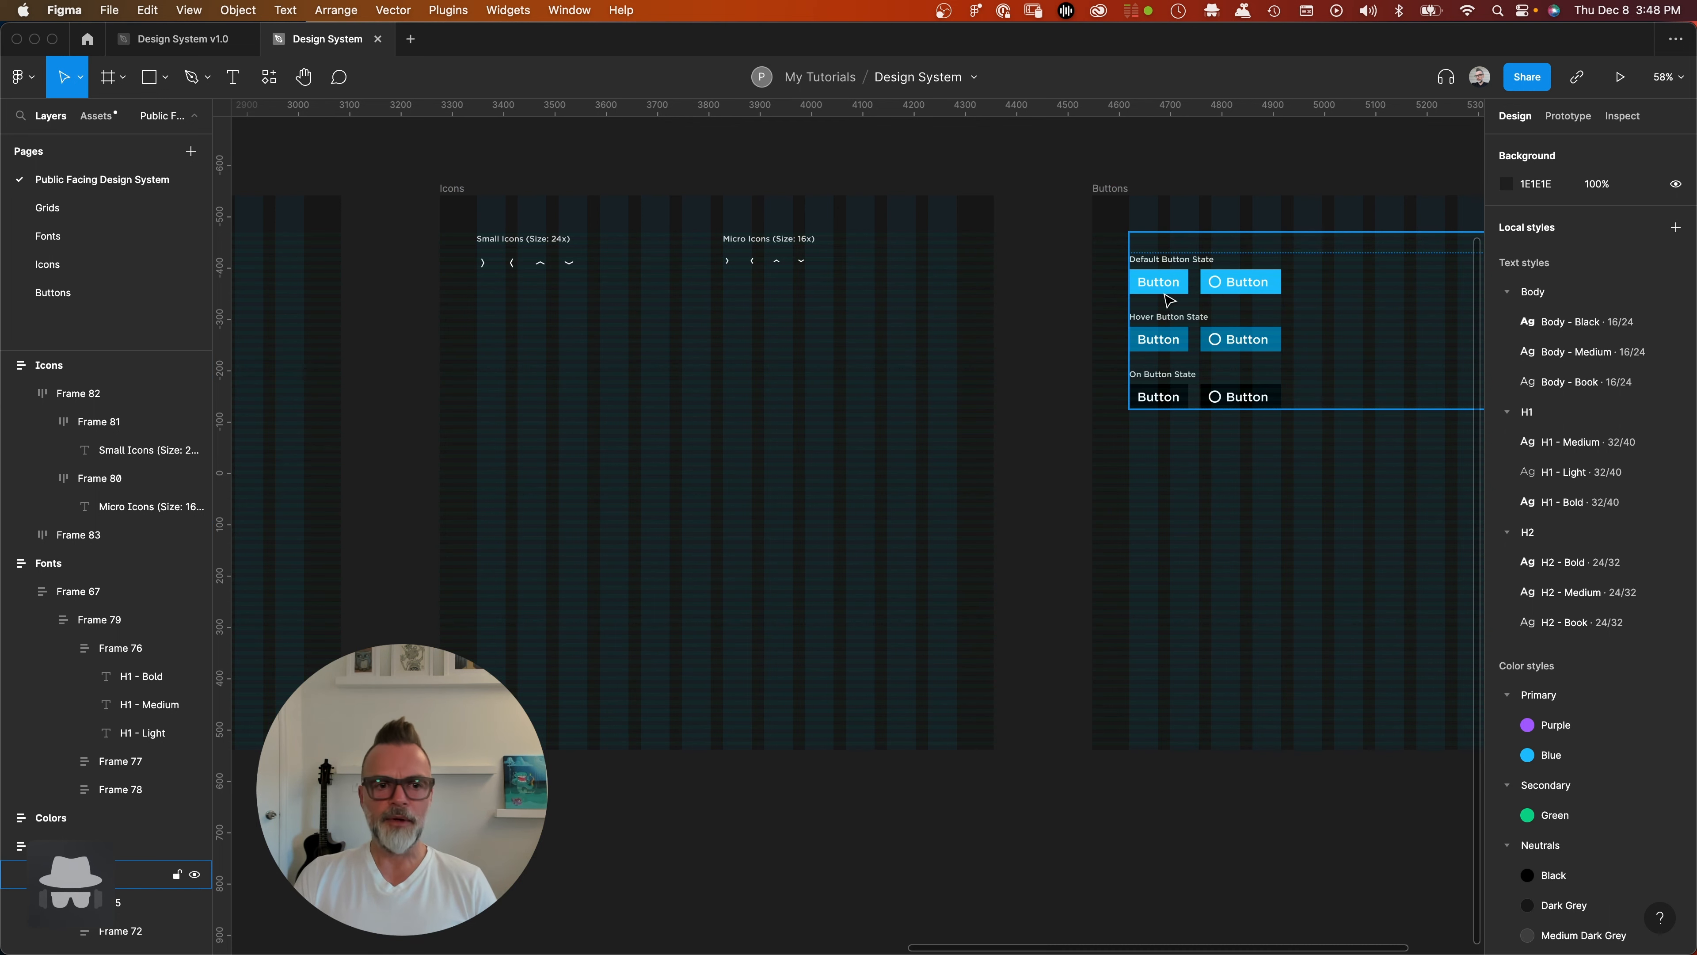
pyautogui.scroll(-5, 1236, 298)
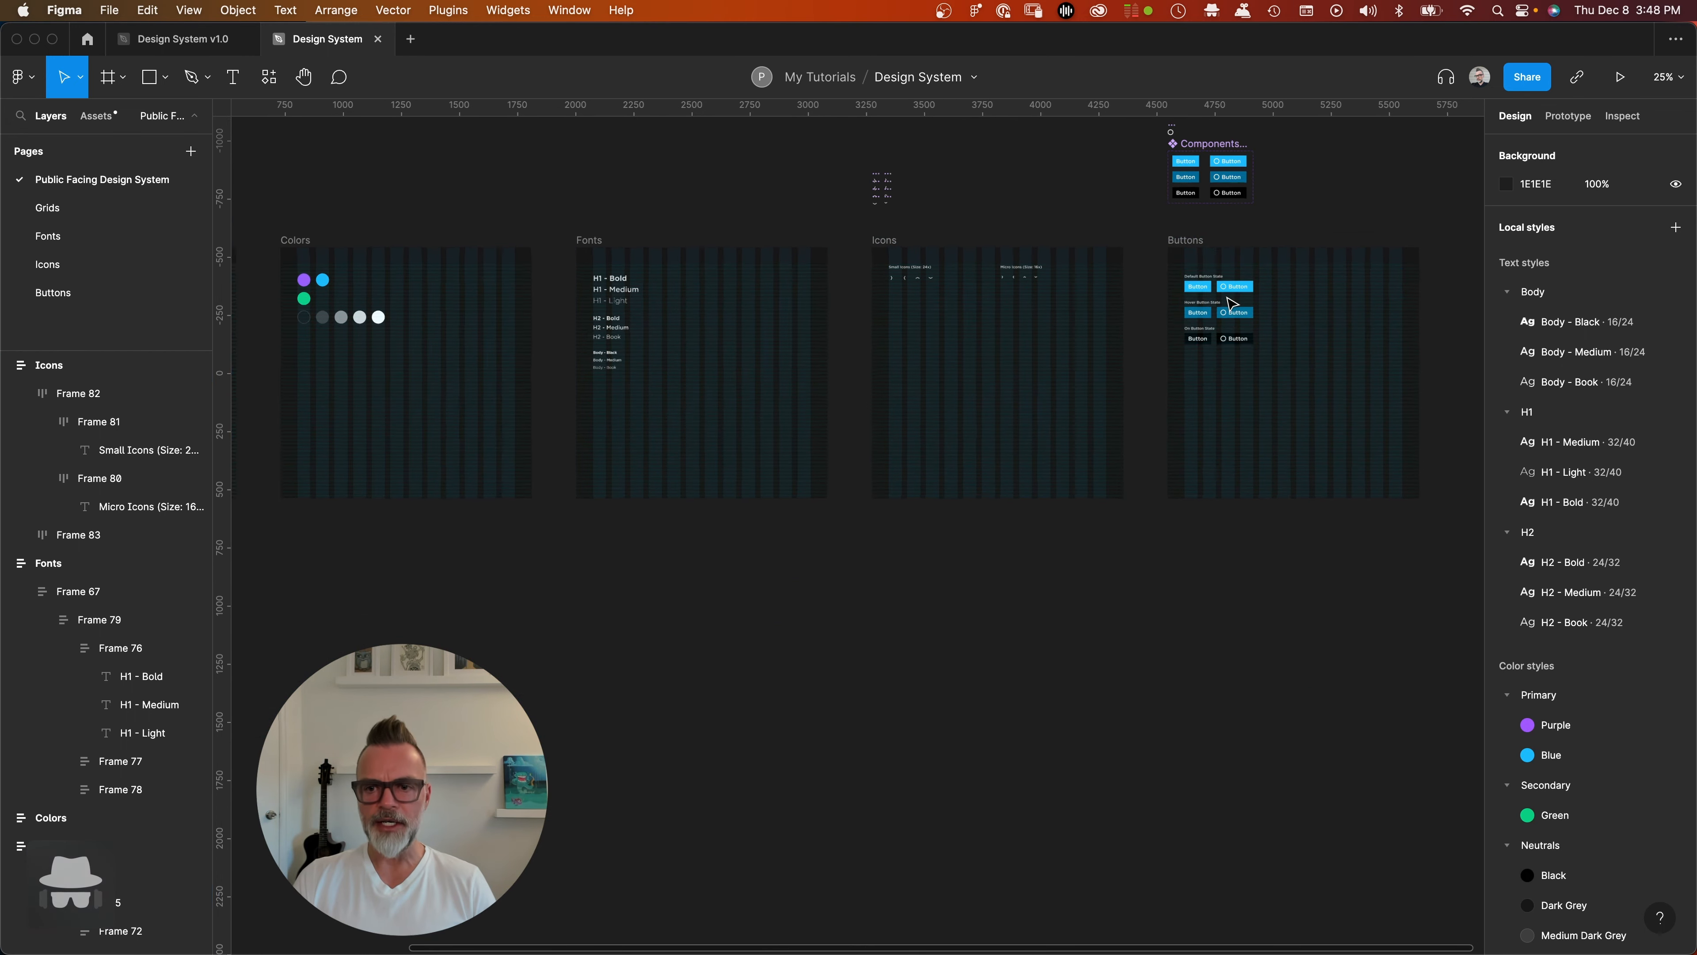
pyautogui.scroll(5, 1233, 298)
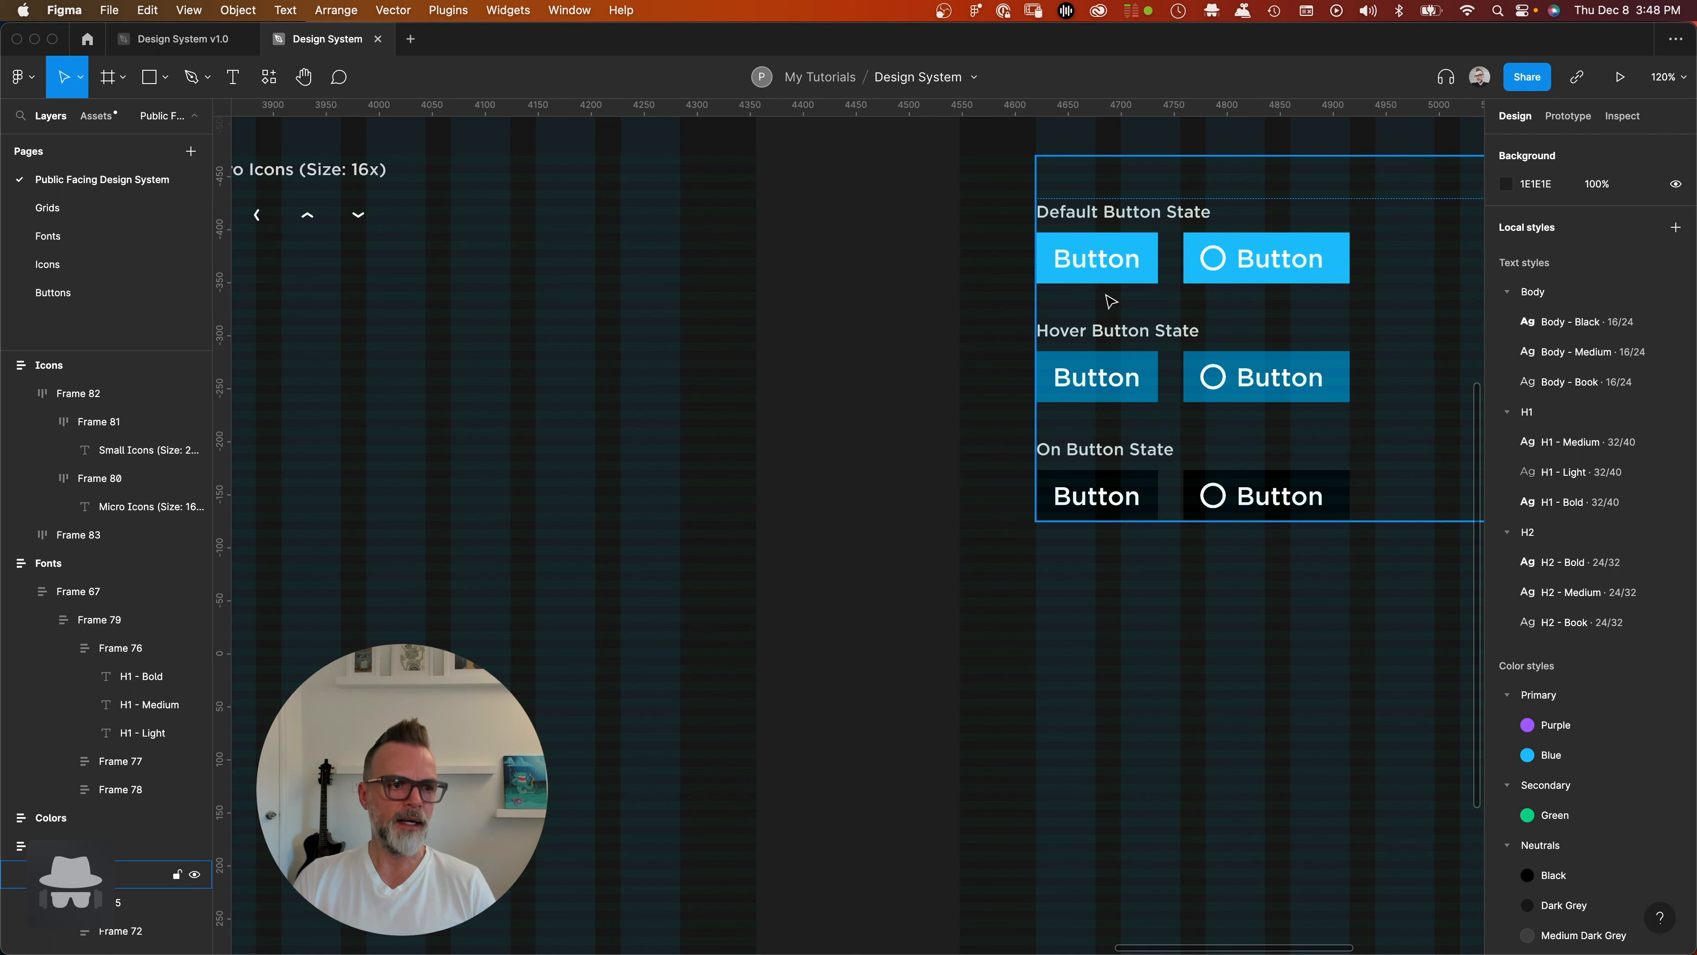
pyautogui.scroll(-5, 702, 358)
pyautogui.scroll(-8, 792, 350)
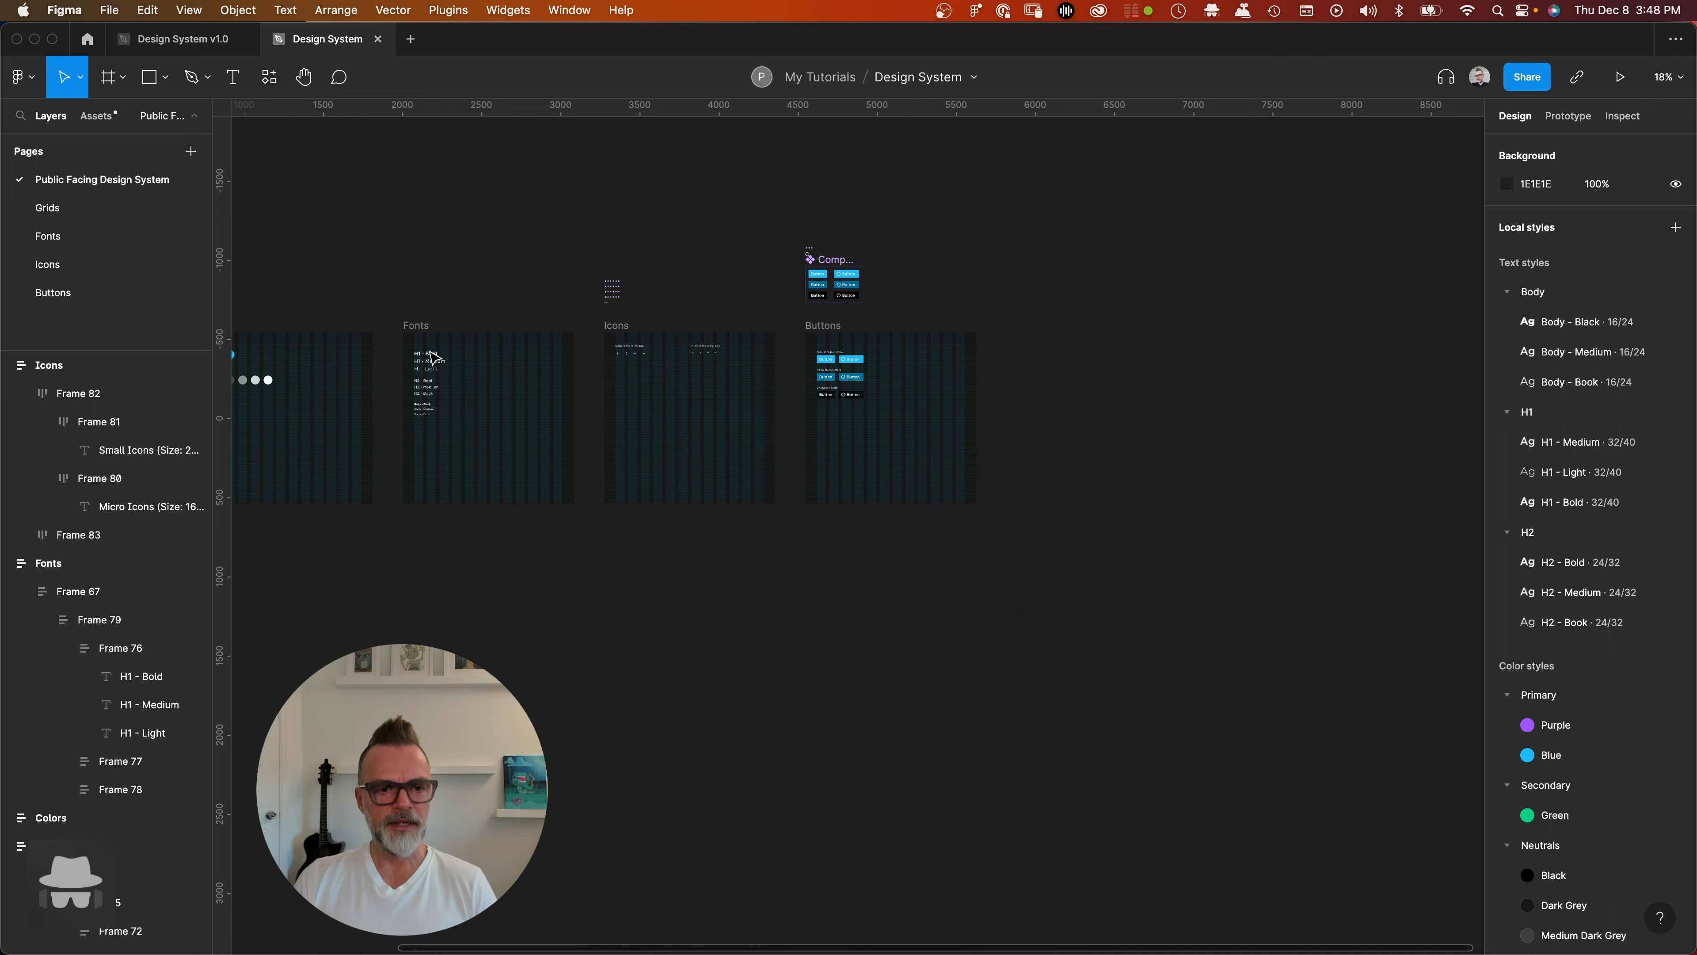
pyautogui.hscroll(-5, 762, 573)
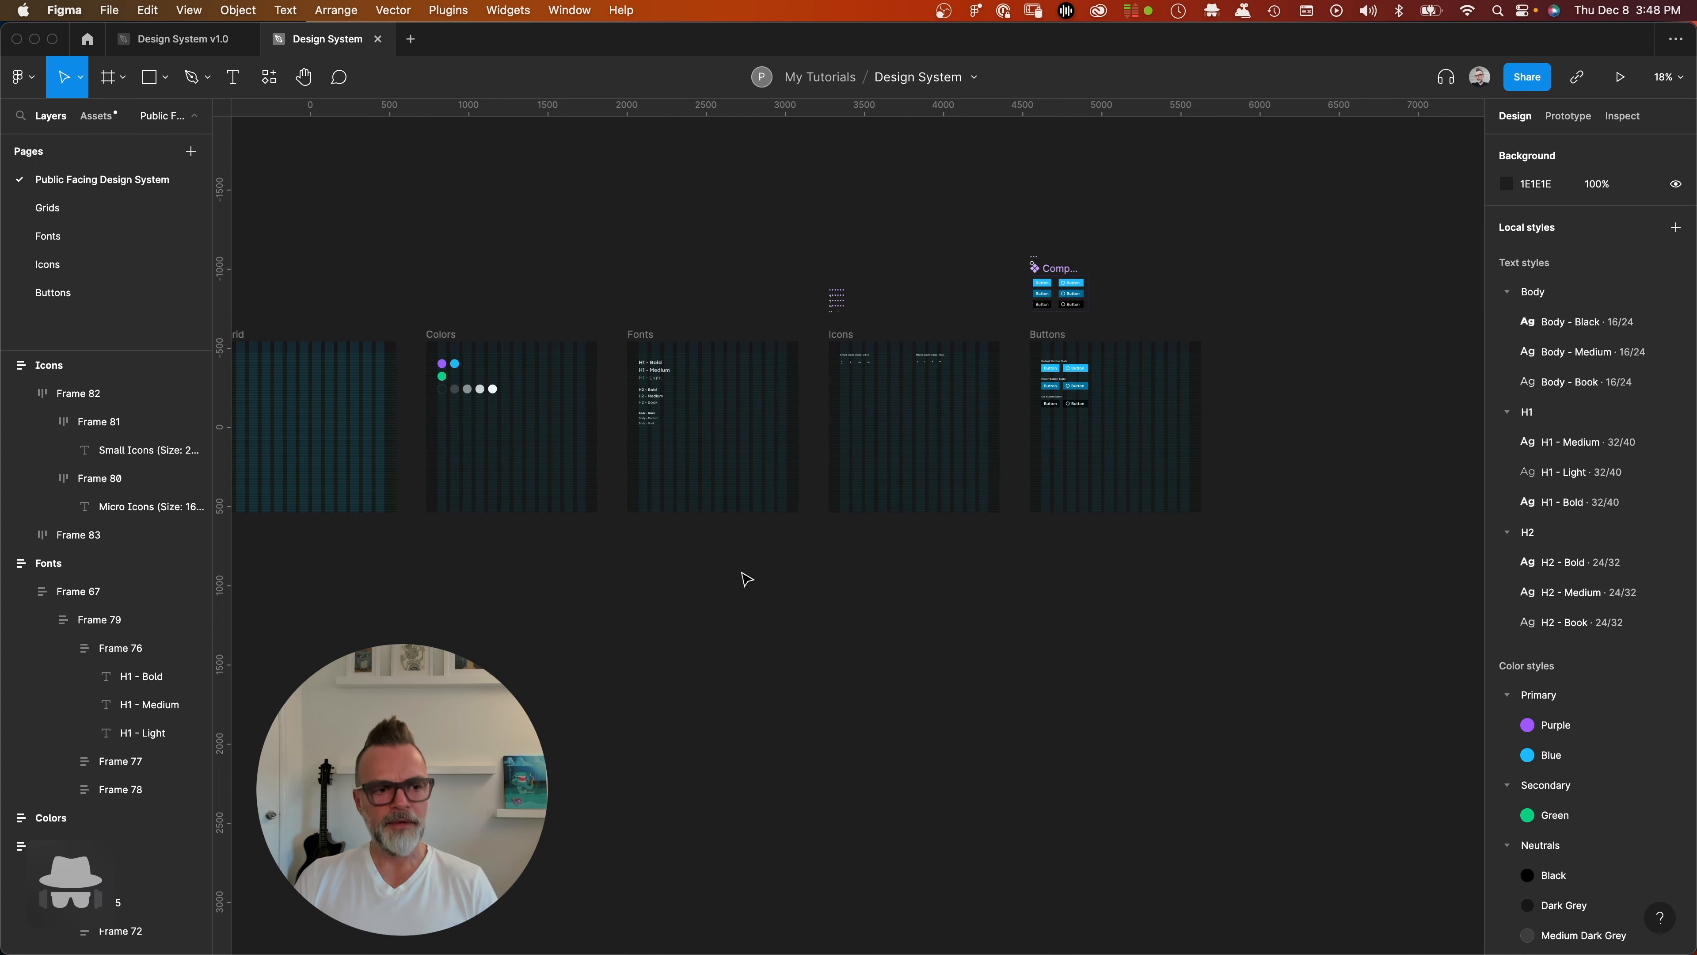
pyautogui.hscroll(-4, 738, 573)
pyautogui.scroll(1, 737, 573)
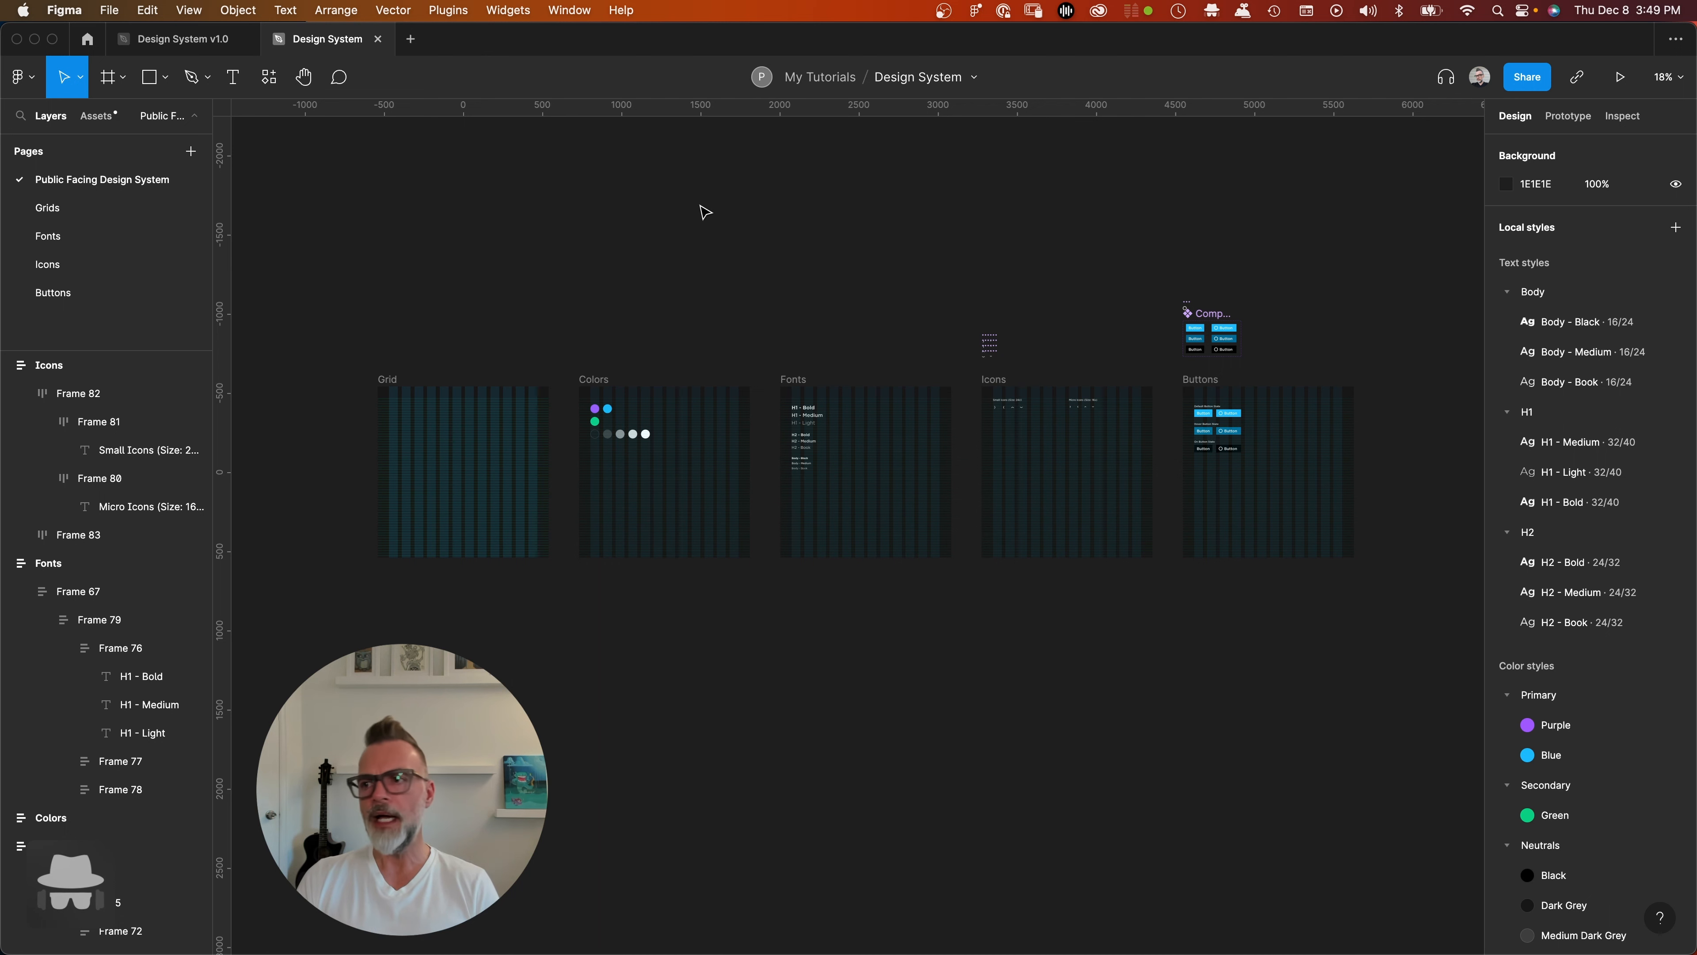
# - Switch to Chrome and look over the open Bootstrap Icons, Iconoir and Font Awesome icon library sites
pyautogui.press('super+Tab')
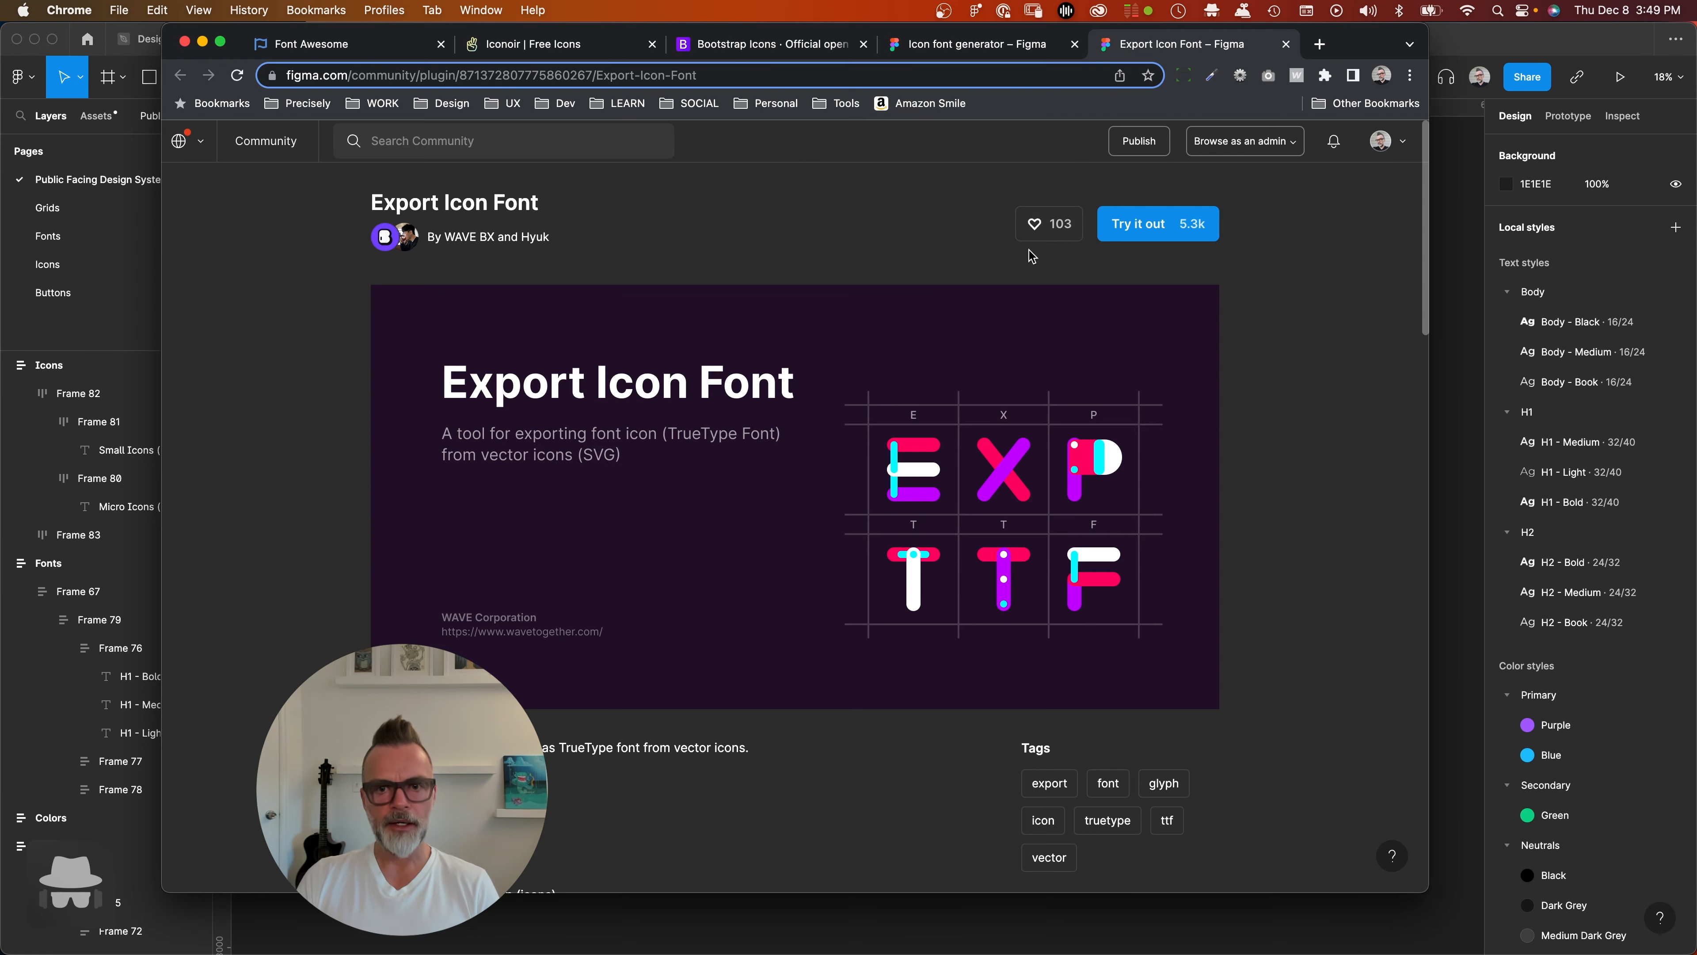
pyautogui.click(718, 48)
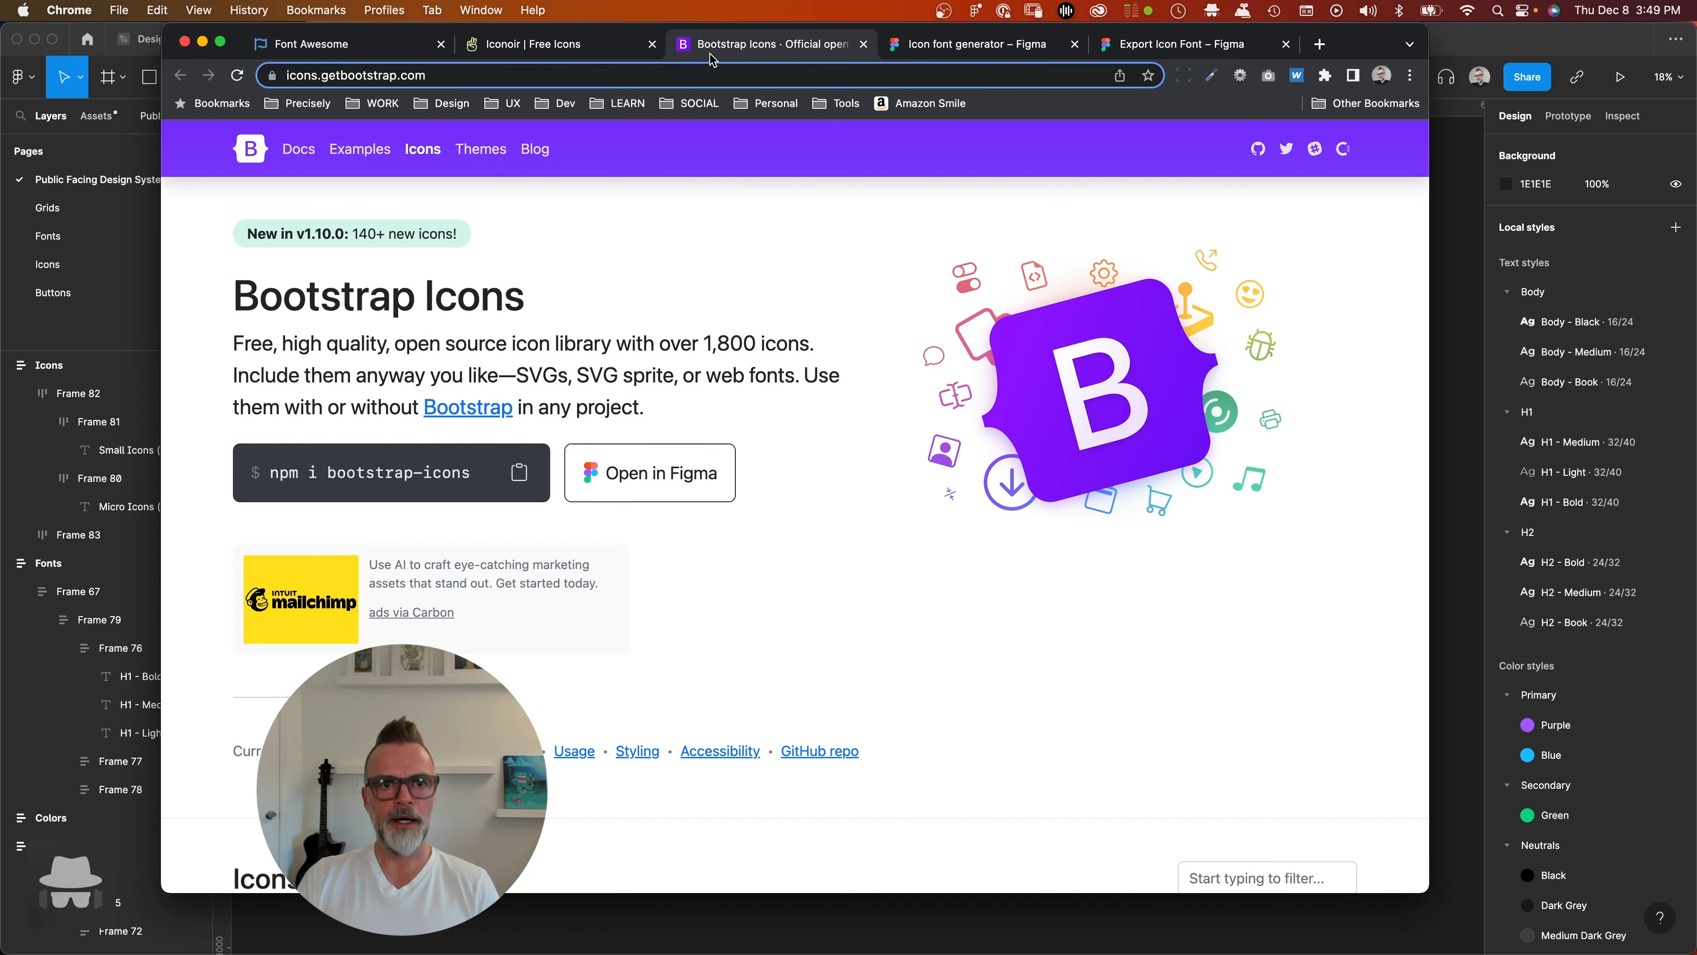
pyautogui.click(568, 49)
pyautogui.click(343, 48)
pyautogui.click(538, 49)
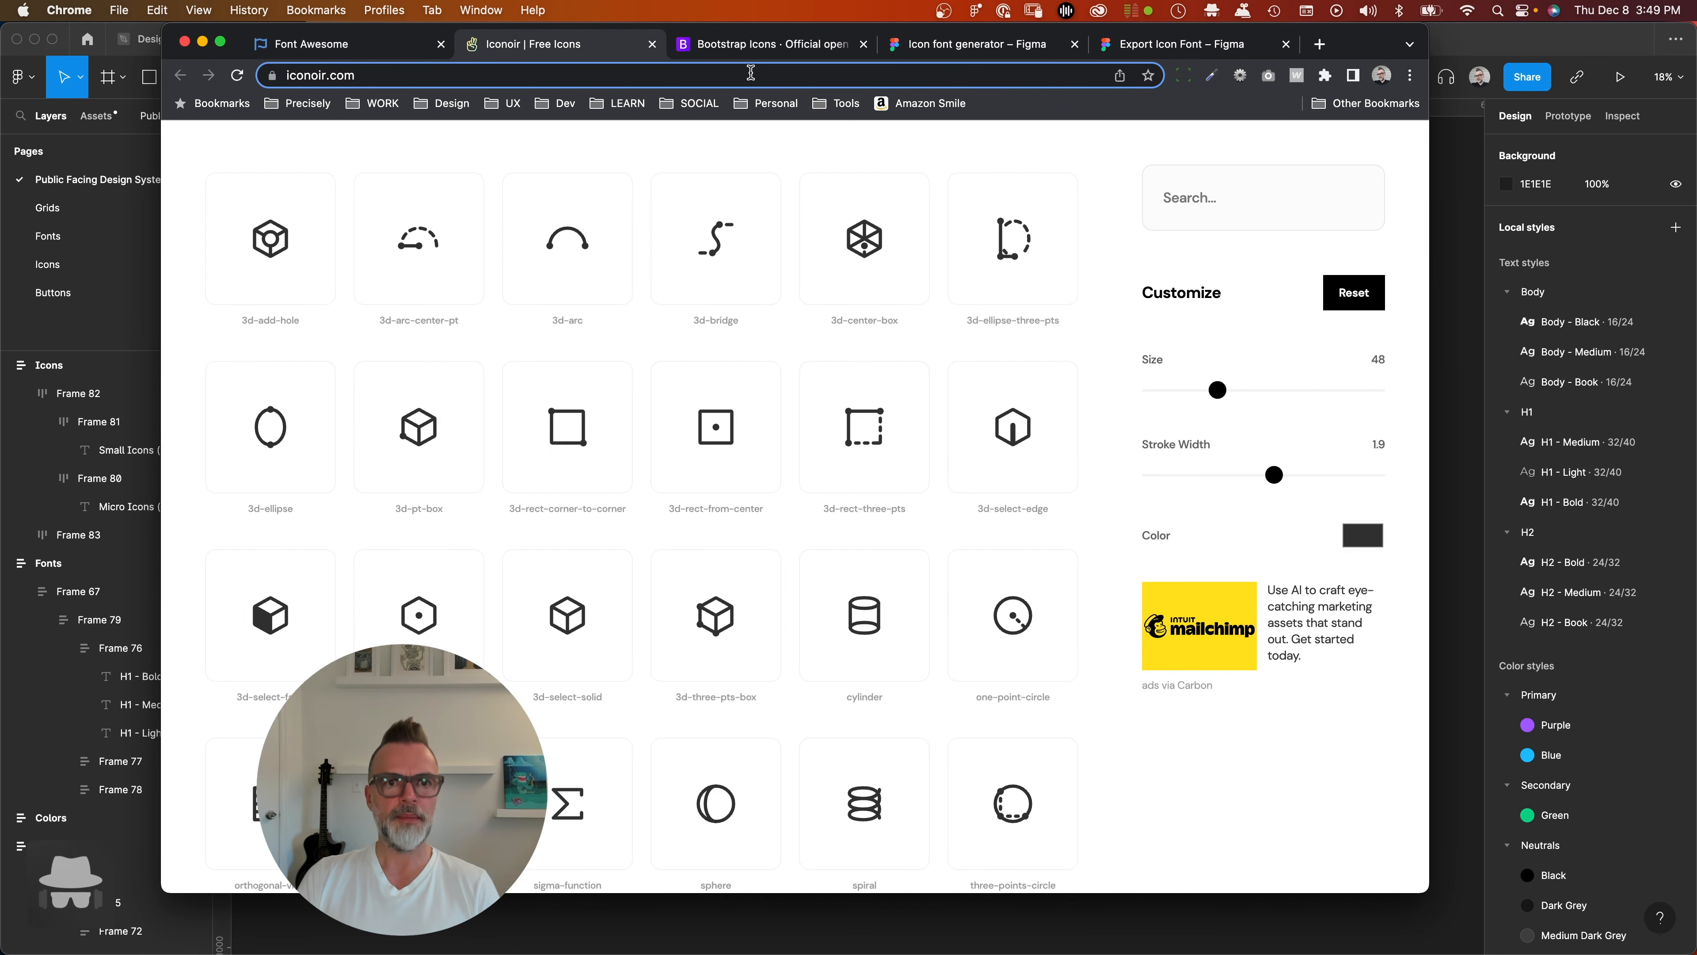
pyautogui.click(785, 49)
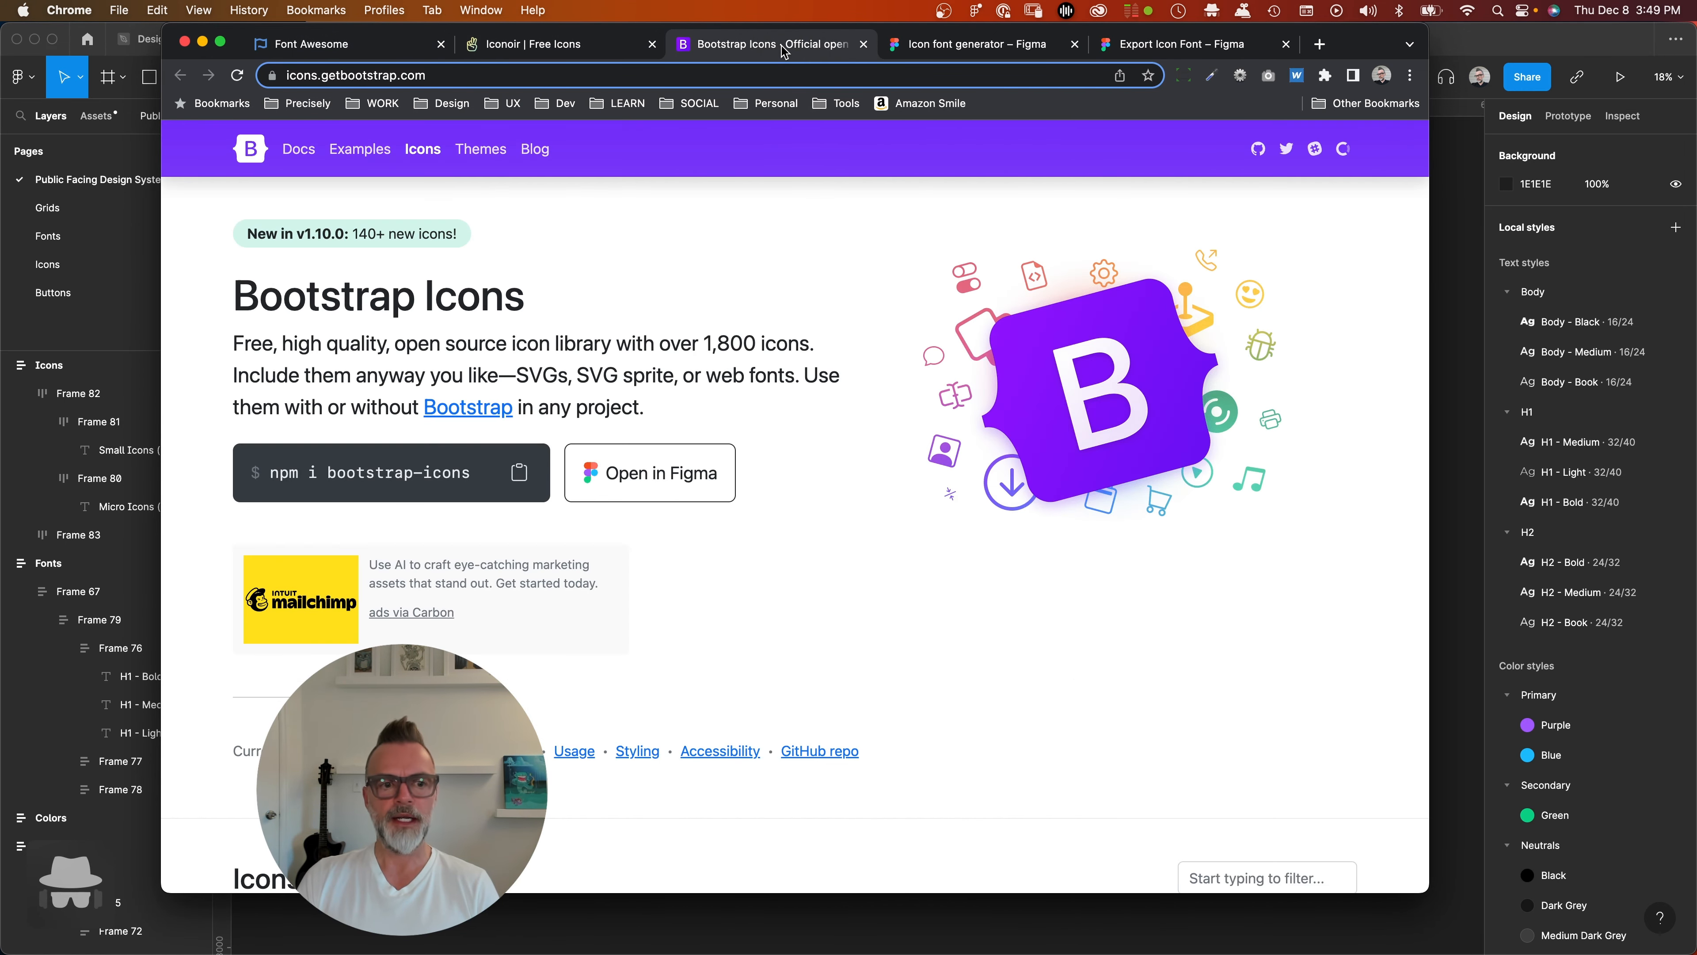
pyautogui.click(575, 48)
pyautogui.click(378, 49)
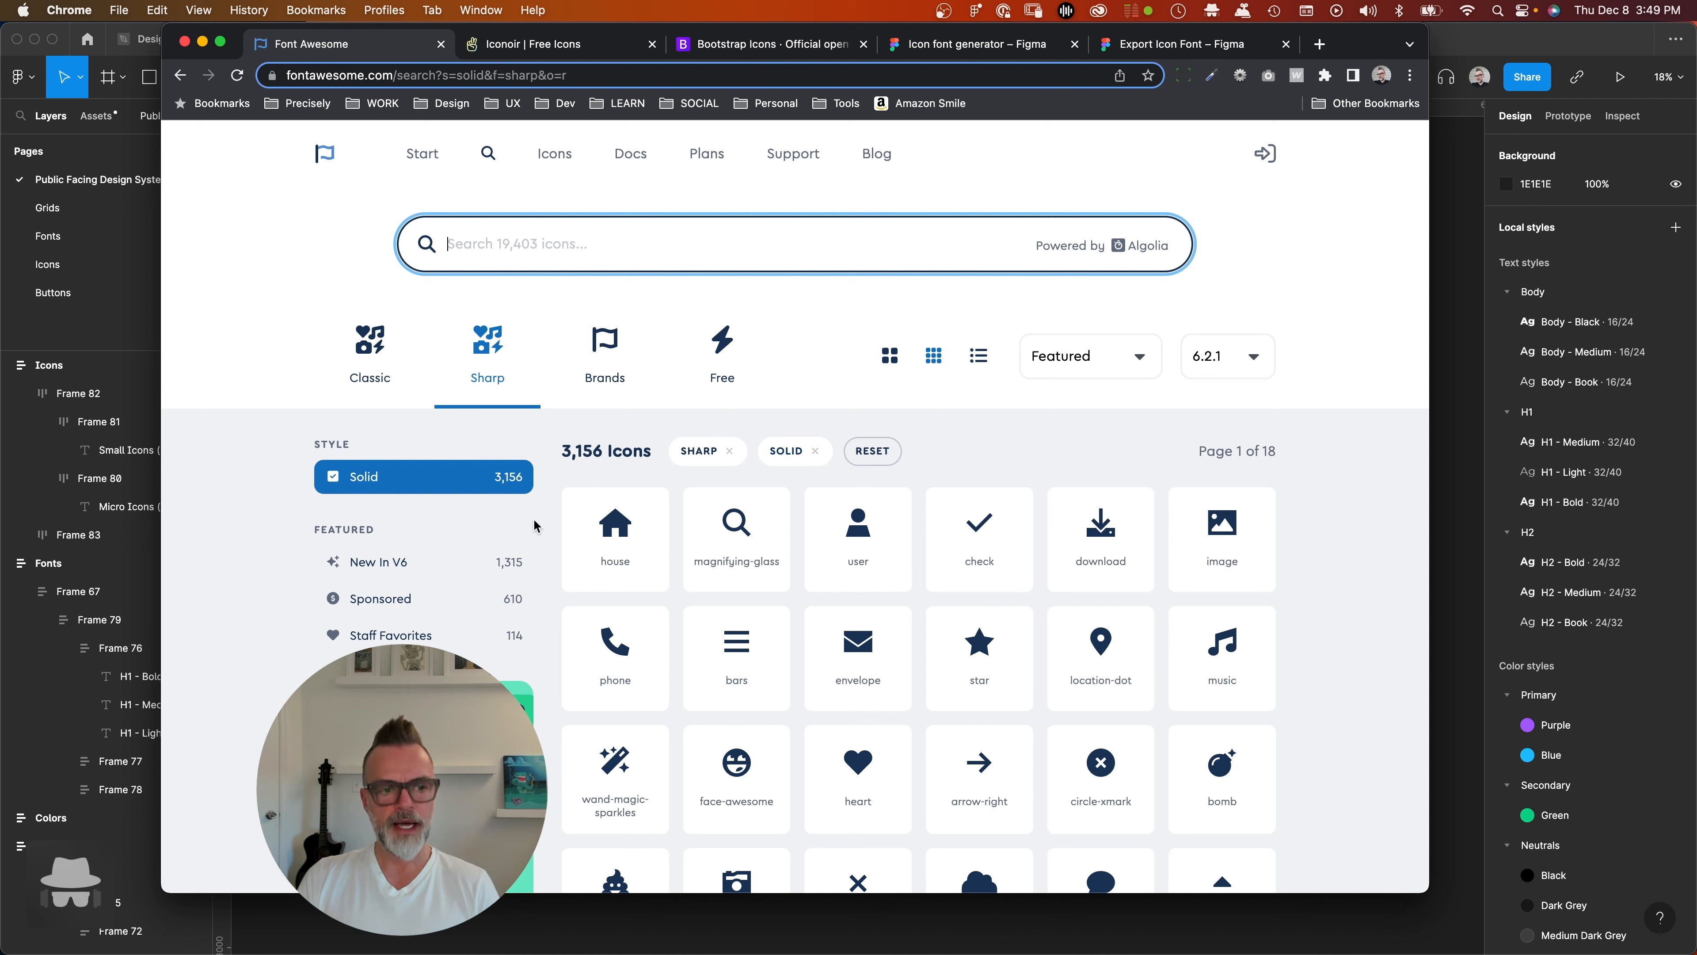
# - Filter Font Awesome's sharp solid icons to New In V6 and browse the resulting icon grid
pyautogui.scroll(-3, 327, 481)
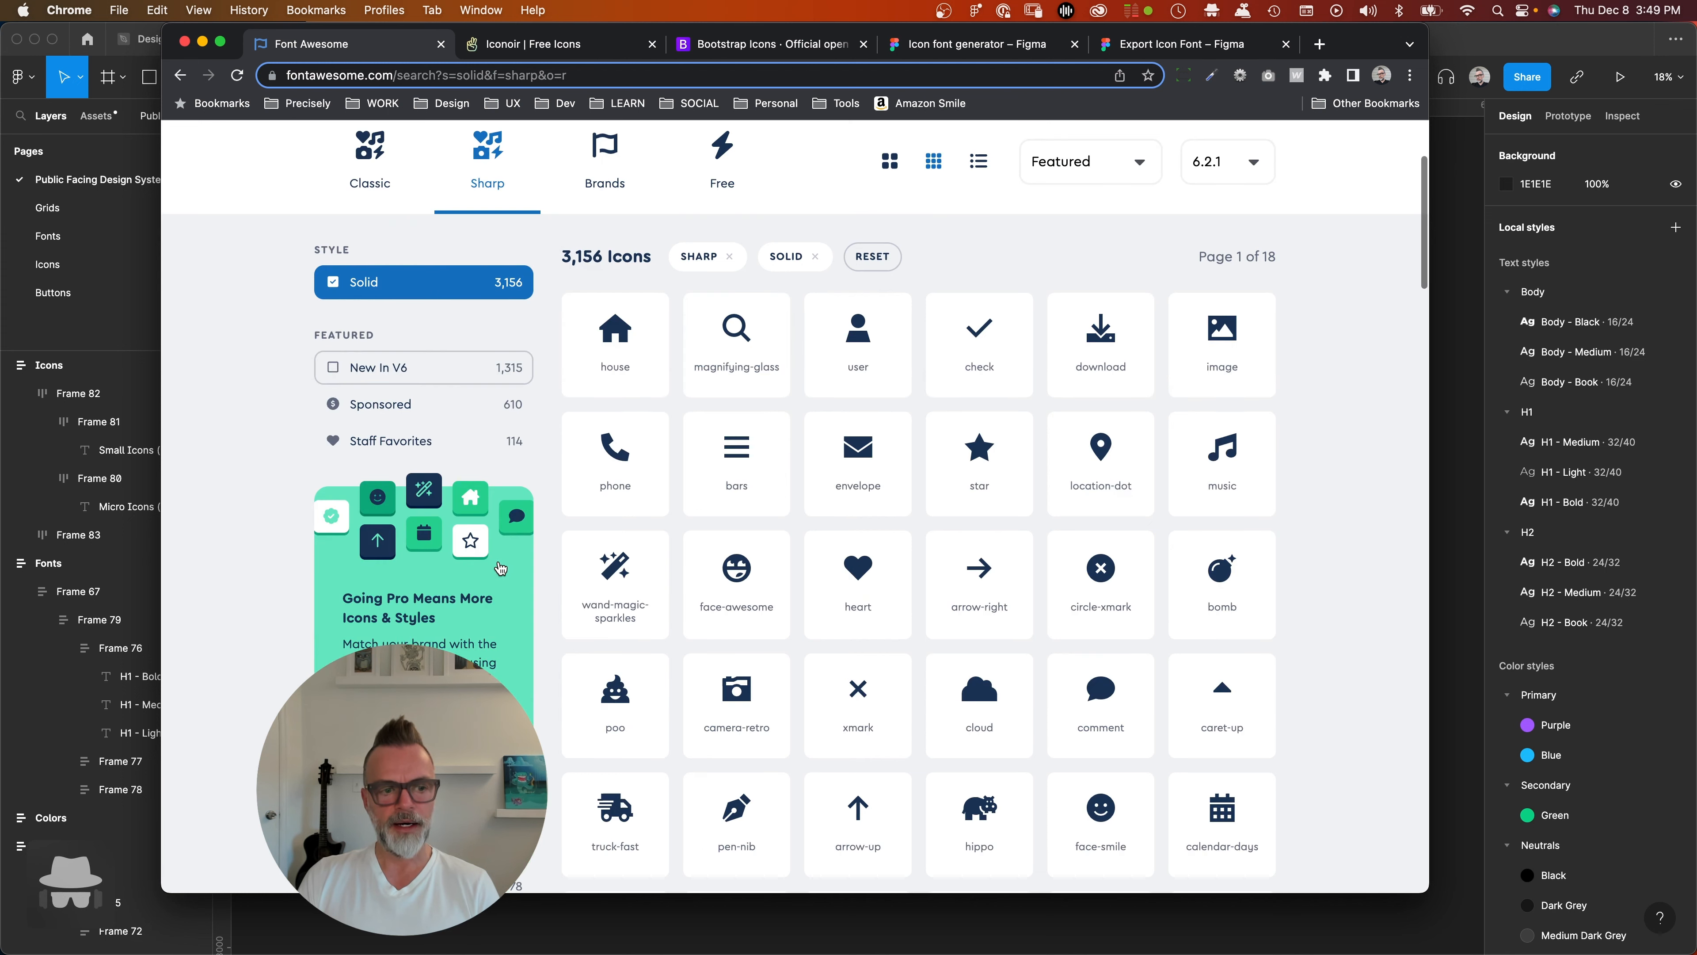
pyautogui.click(371, 373)
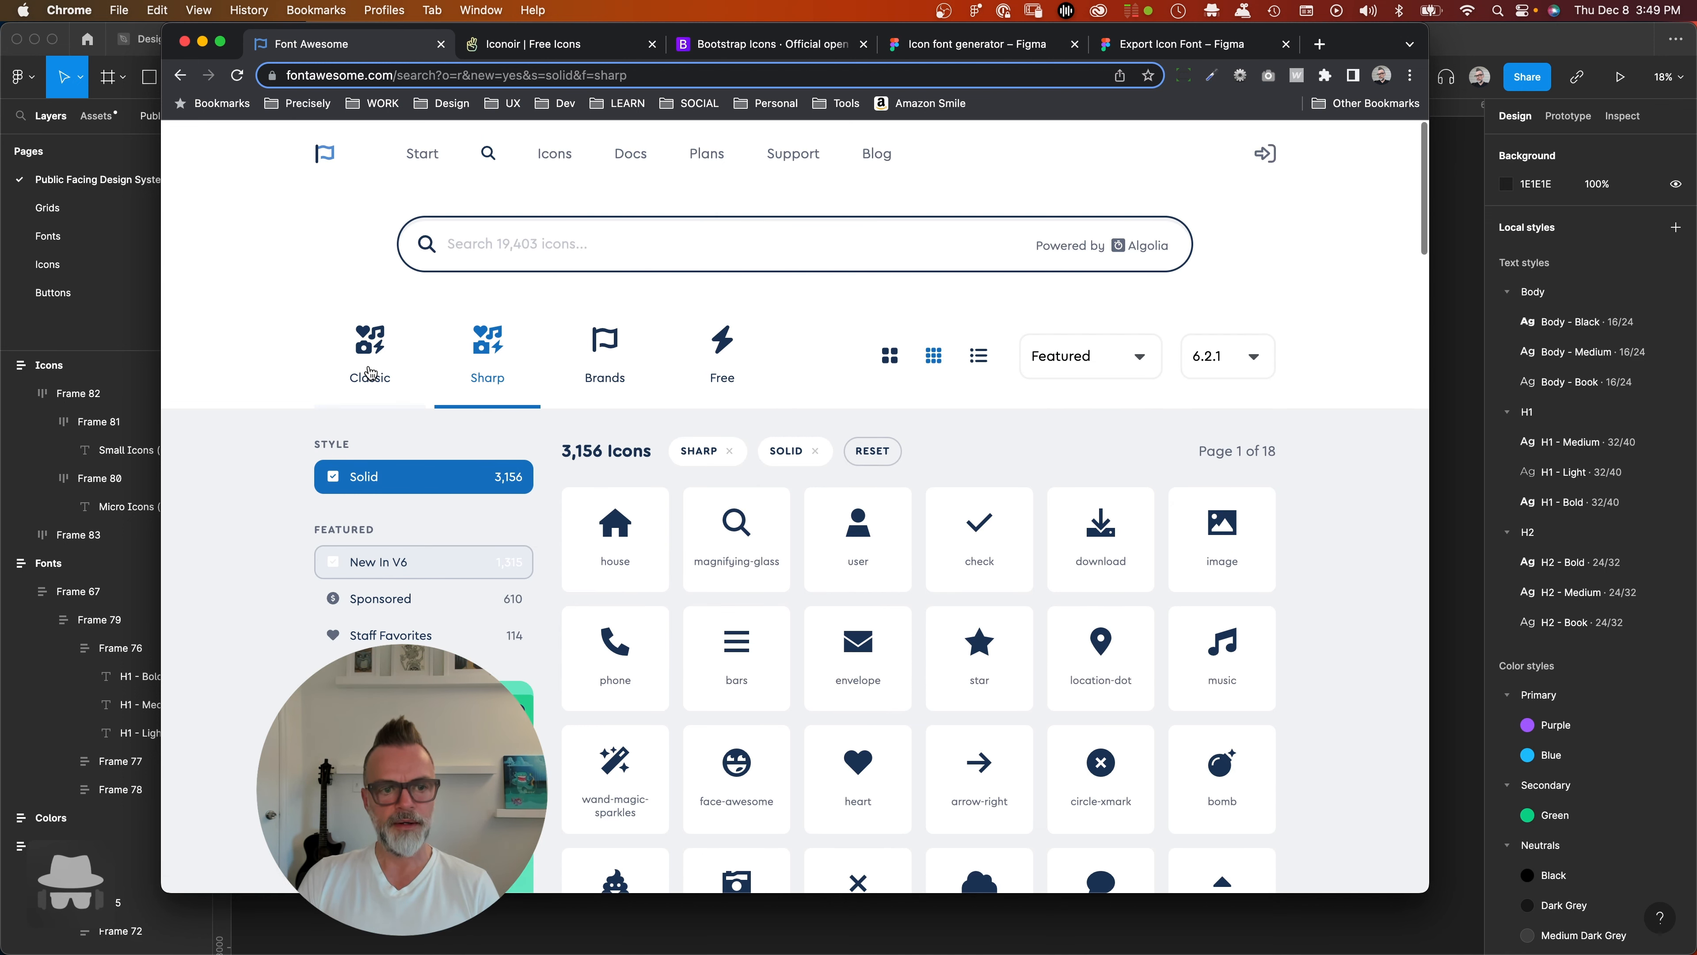
pyautogui.scroll(-2, 673, 634)
pyautogui.scroll(-4, 673, 634)
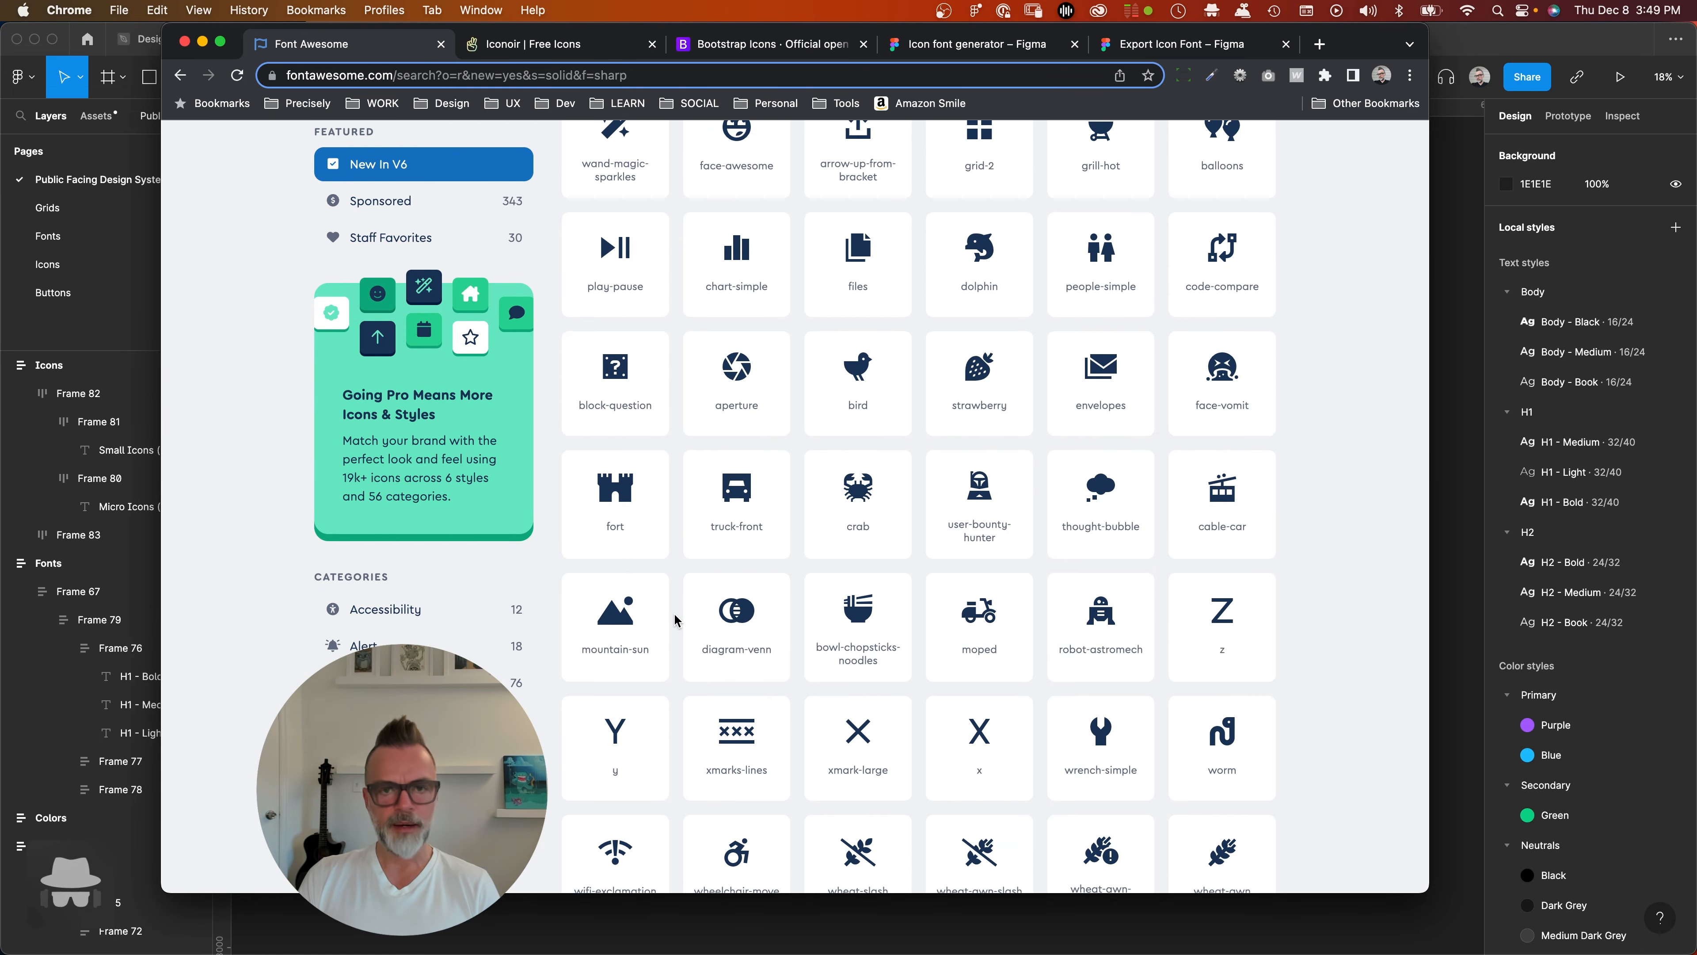
pyautogui.scroll(6, 678, 615)
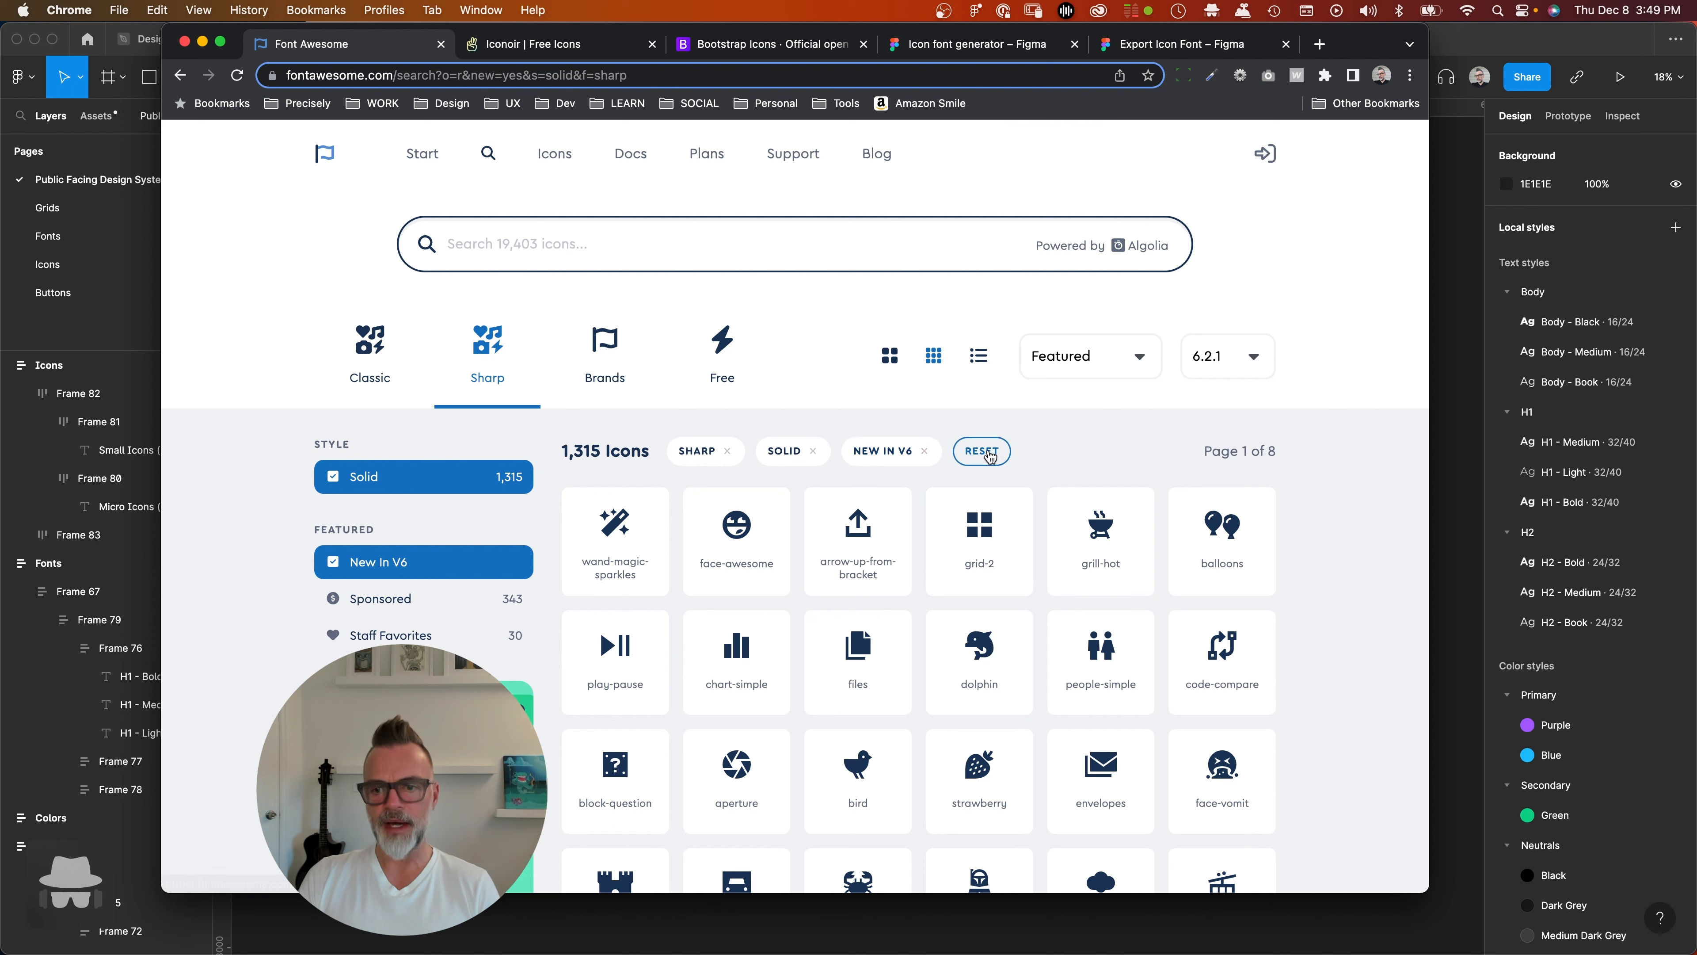
# - Remove the Solid and Sharp filters and browse the New In V6 icons across all styles
pyautogui.click(813, 451)
pyautogui.click(727, 451)
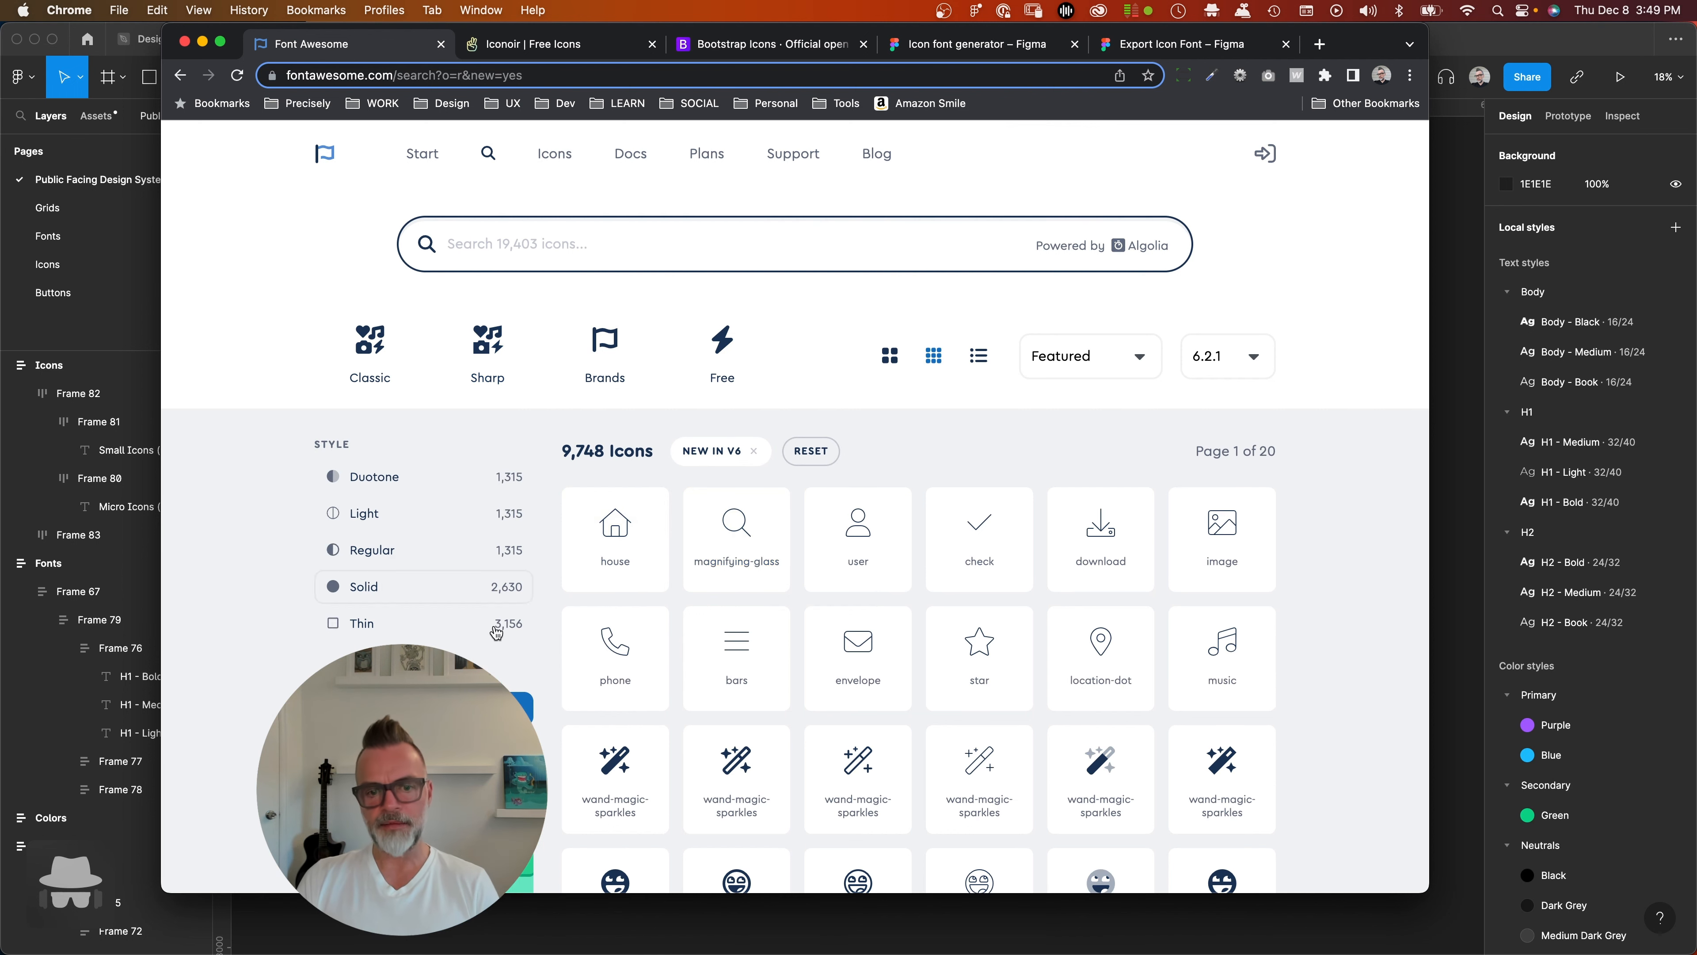
pyautogui.scroll(-5, 869, 702)
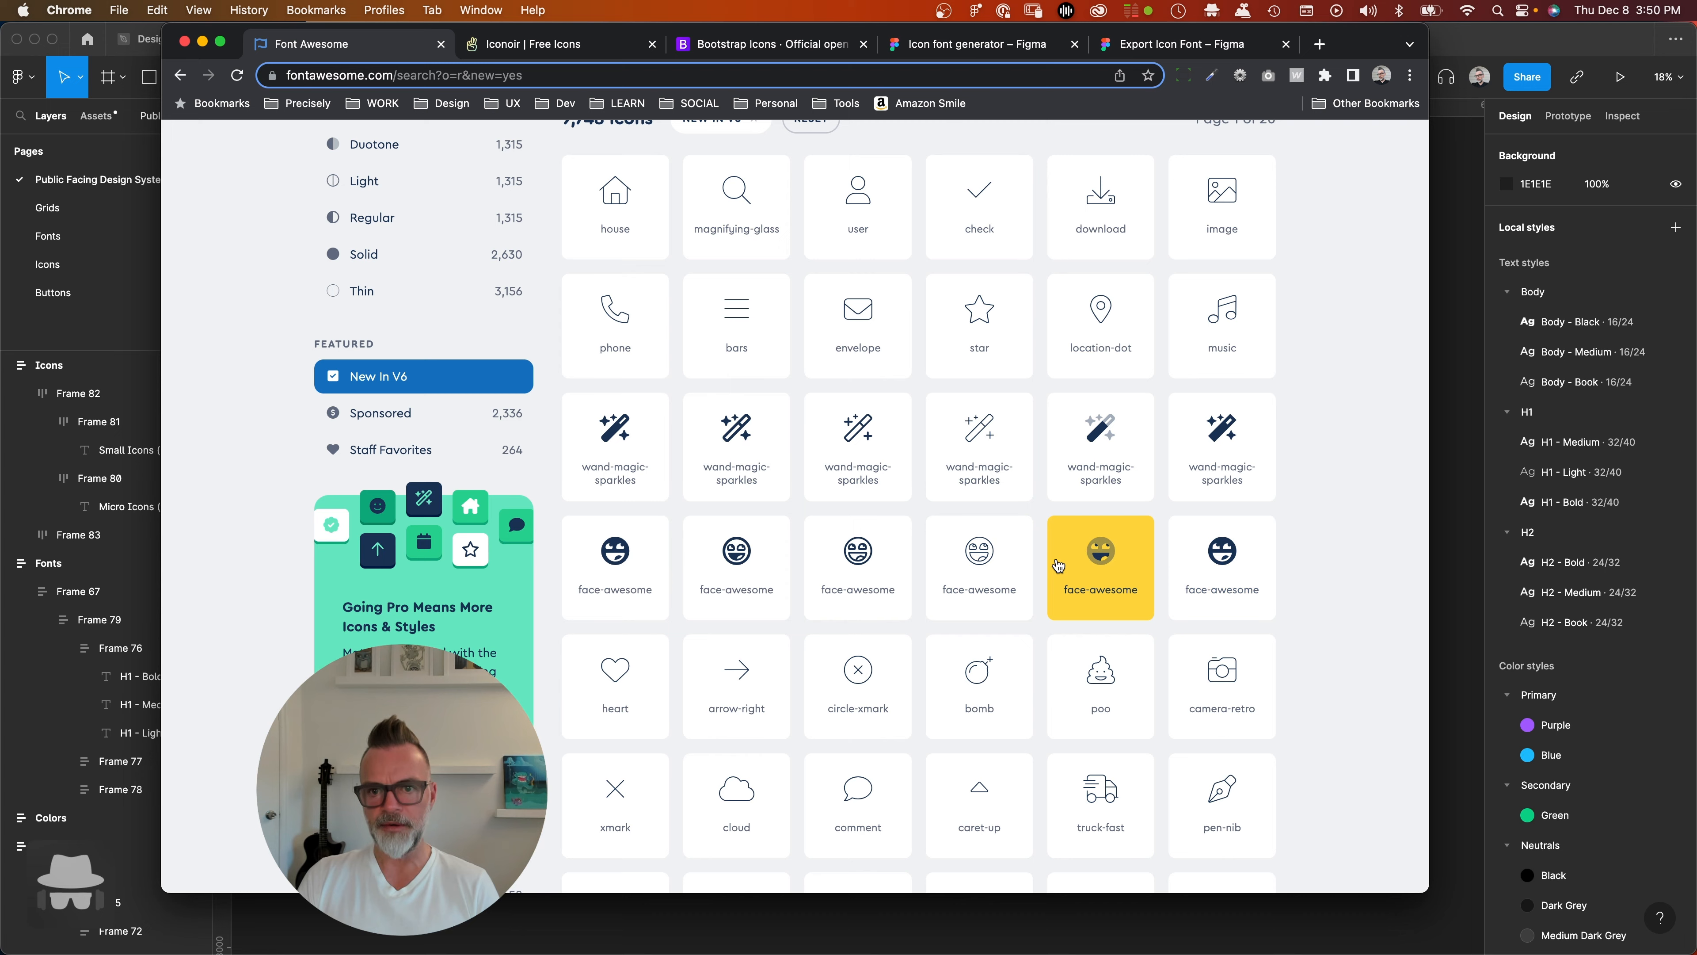
pyautogui.scroll(5, 1118, 587)
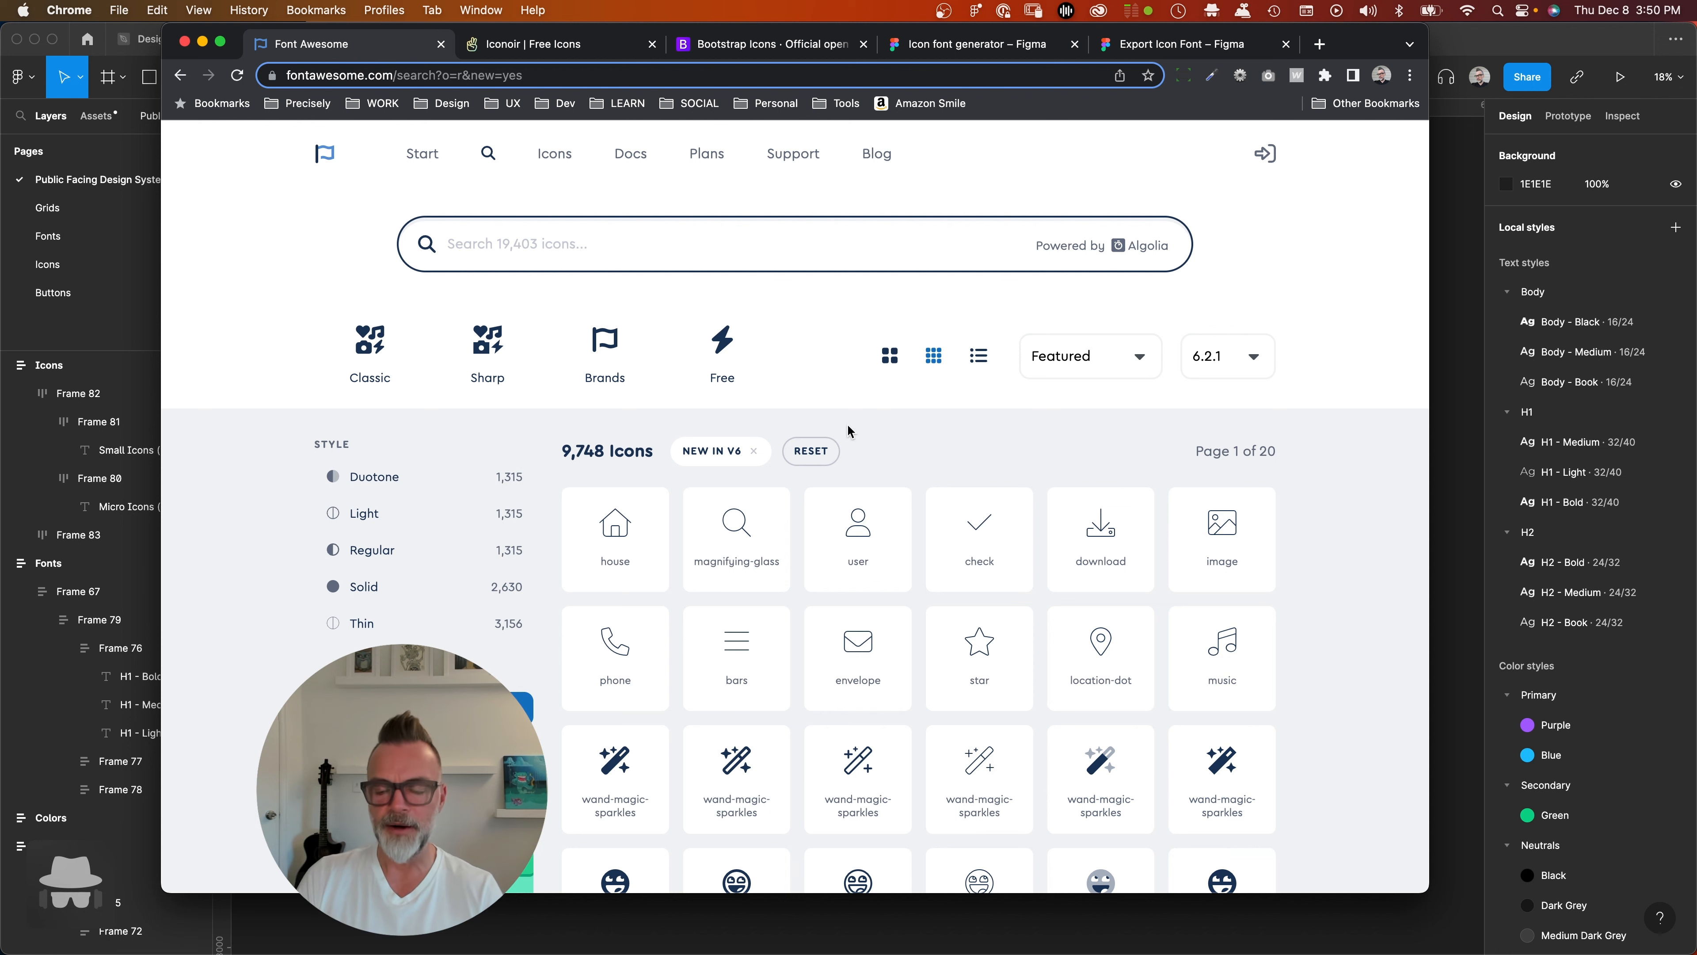
# - Revisit the Iconoir and Bootstrap Icons sites, and view and close the Icon font generator plugin page
pyautogui.click(491, 46)
pyautogui.click(802, 46)
pyautogui.hotkey('ctrl', 'shift', 'Tab')
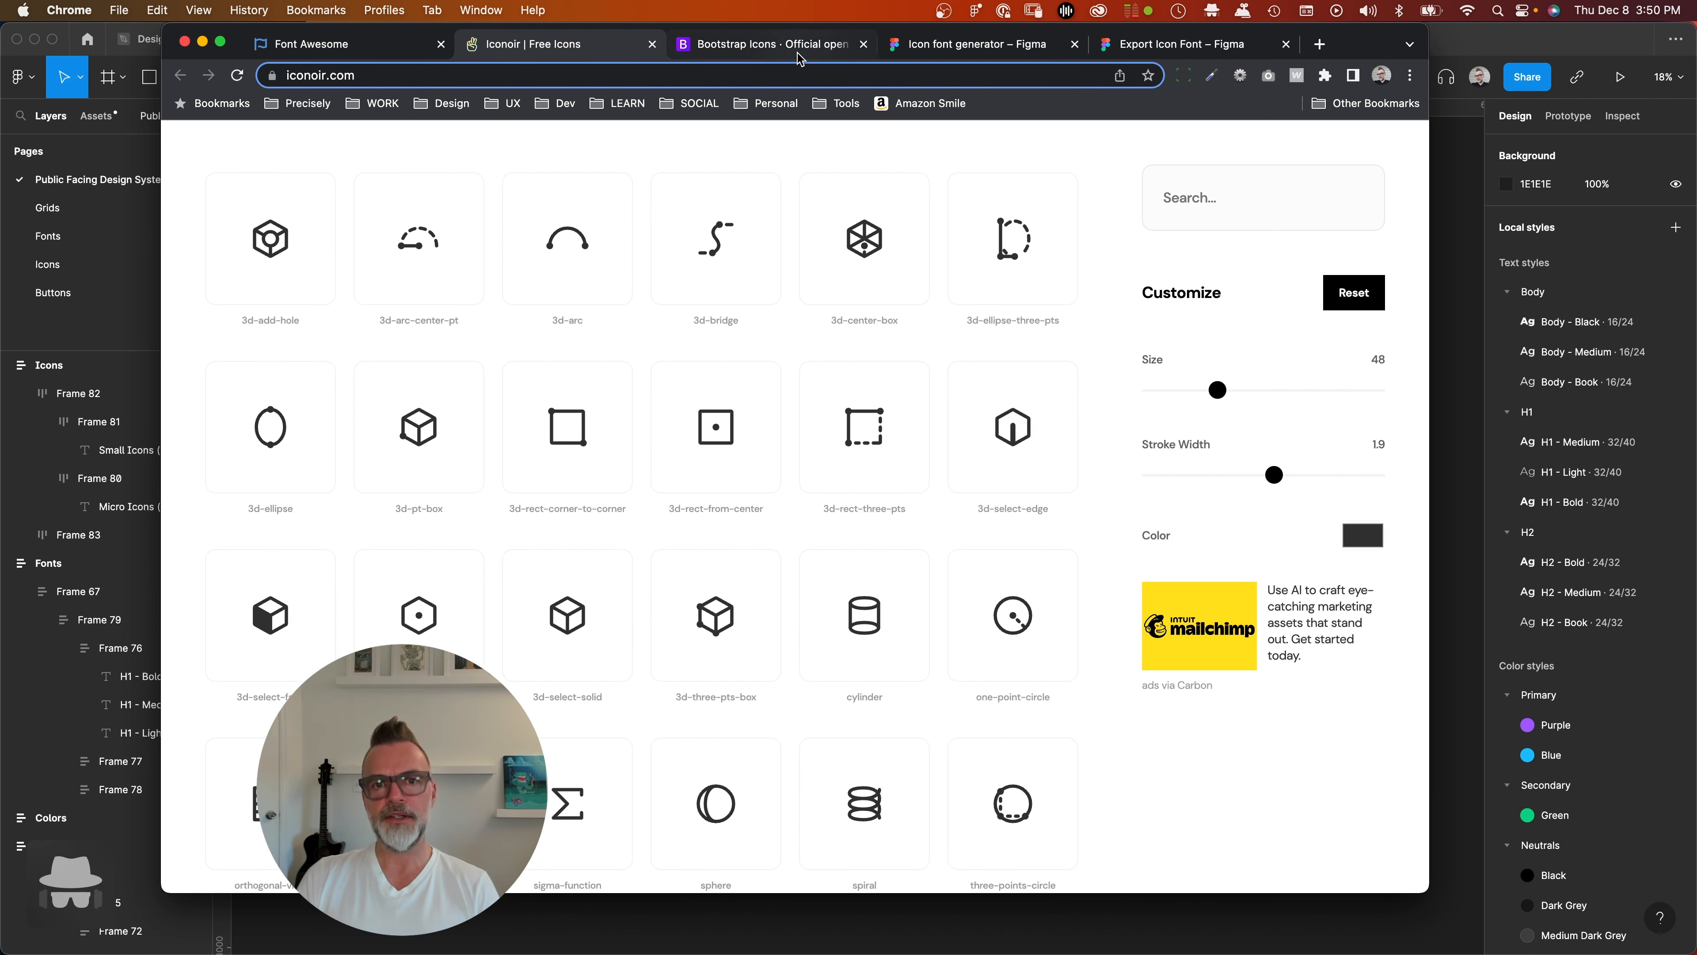
pyautogui.click(797, 54)
pyautogui.click(937, 47)
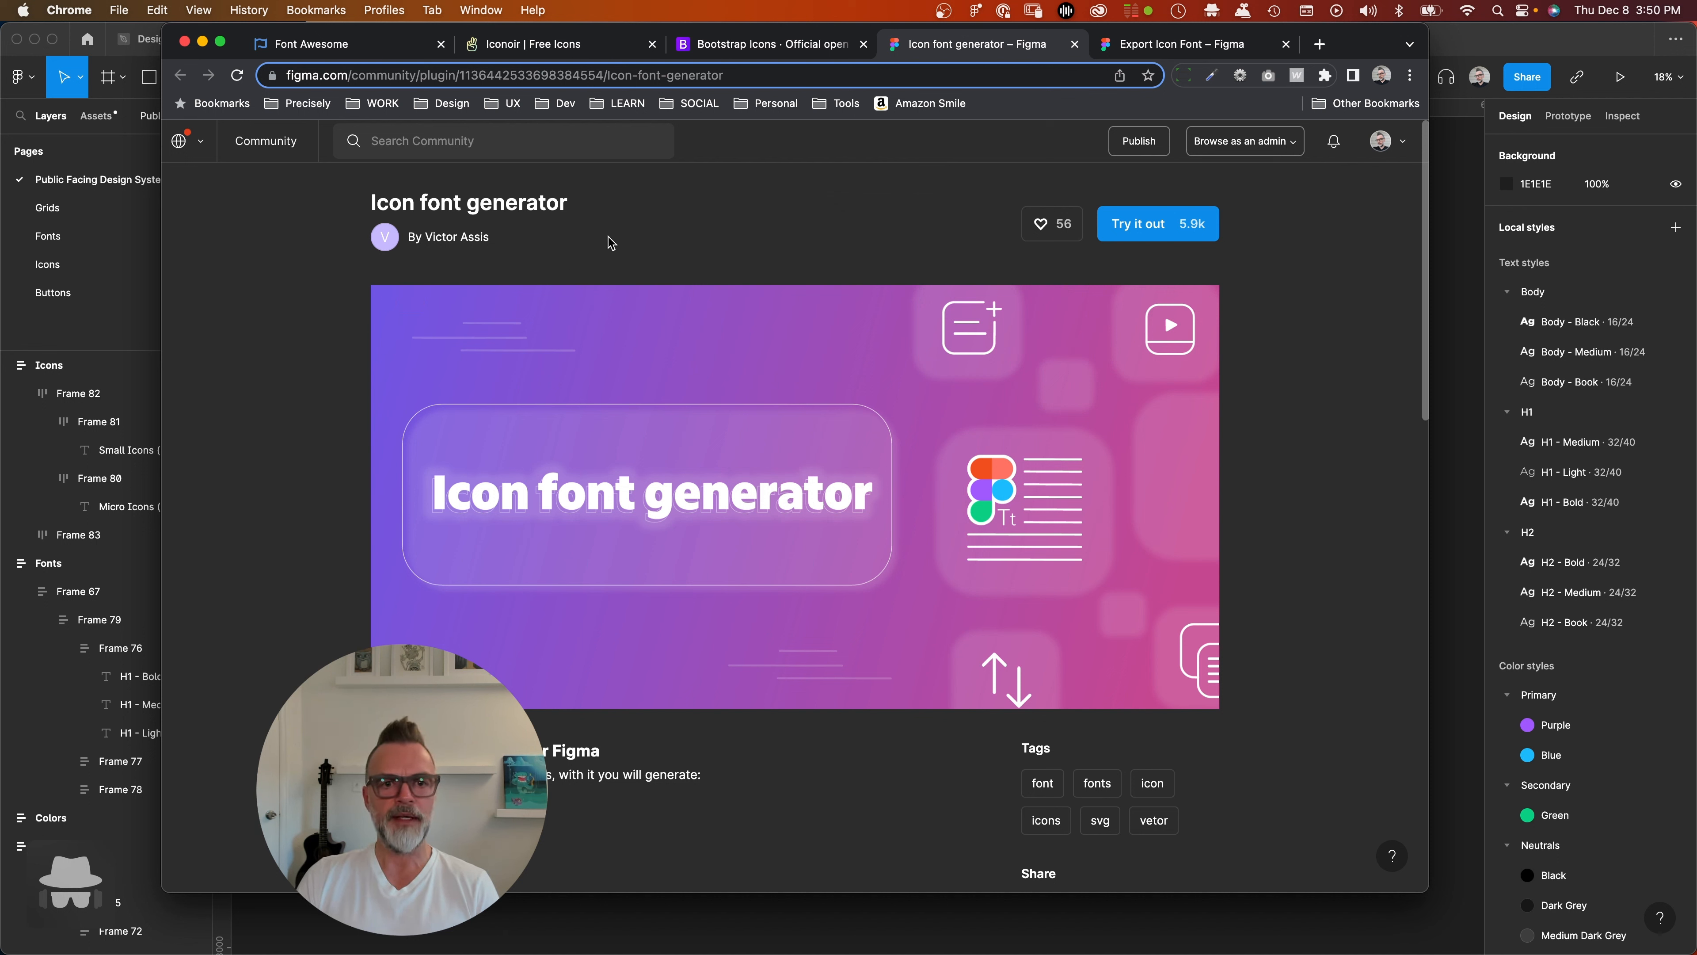
pyautogui.click(1074, 44)
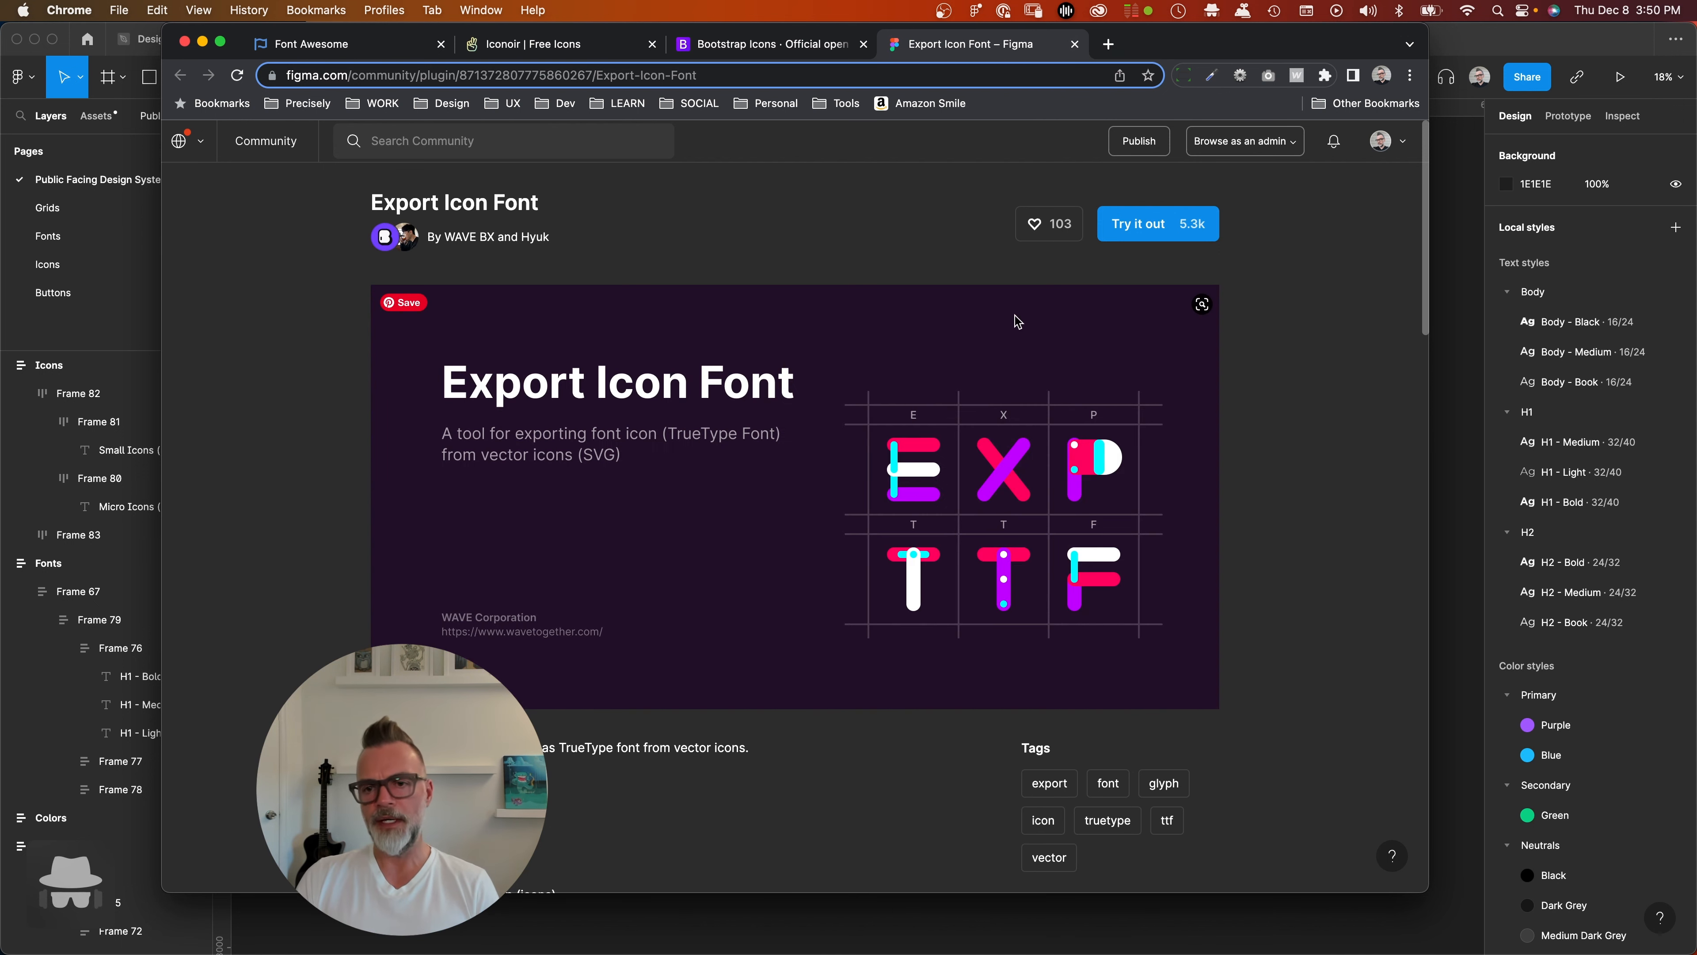
# - Read the Export Icon Font plugin's usage instructions, version history and comments, and return to the Design System file in Figma
pyautogui.scroll(-10, 862, 562)
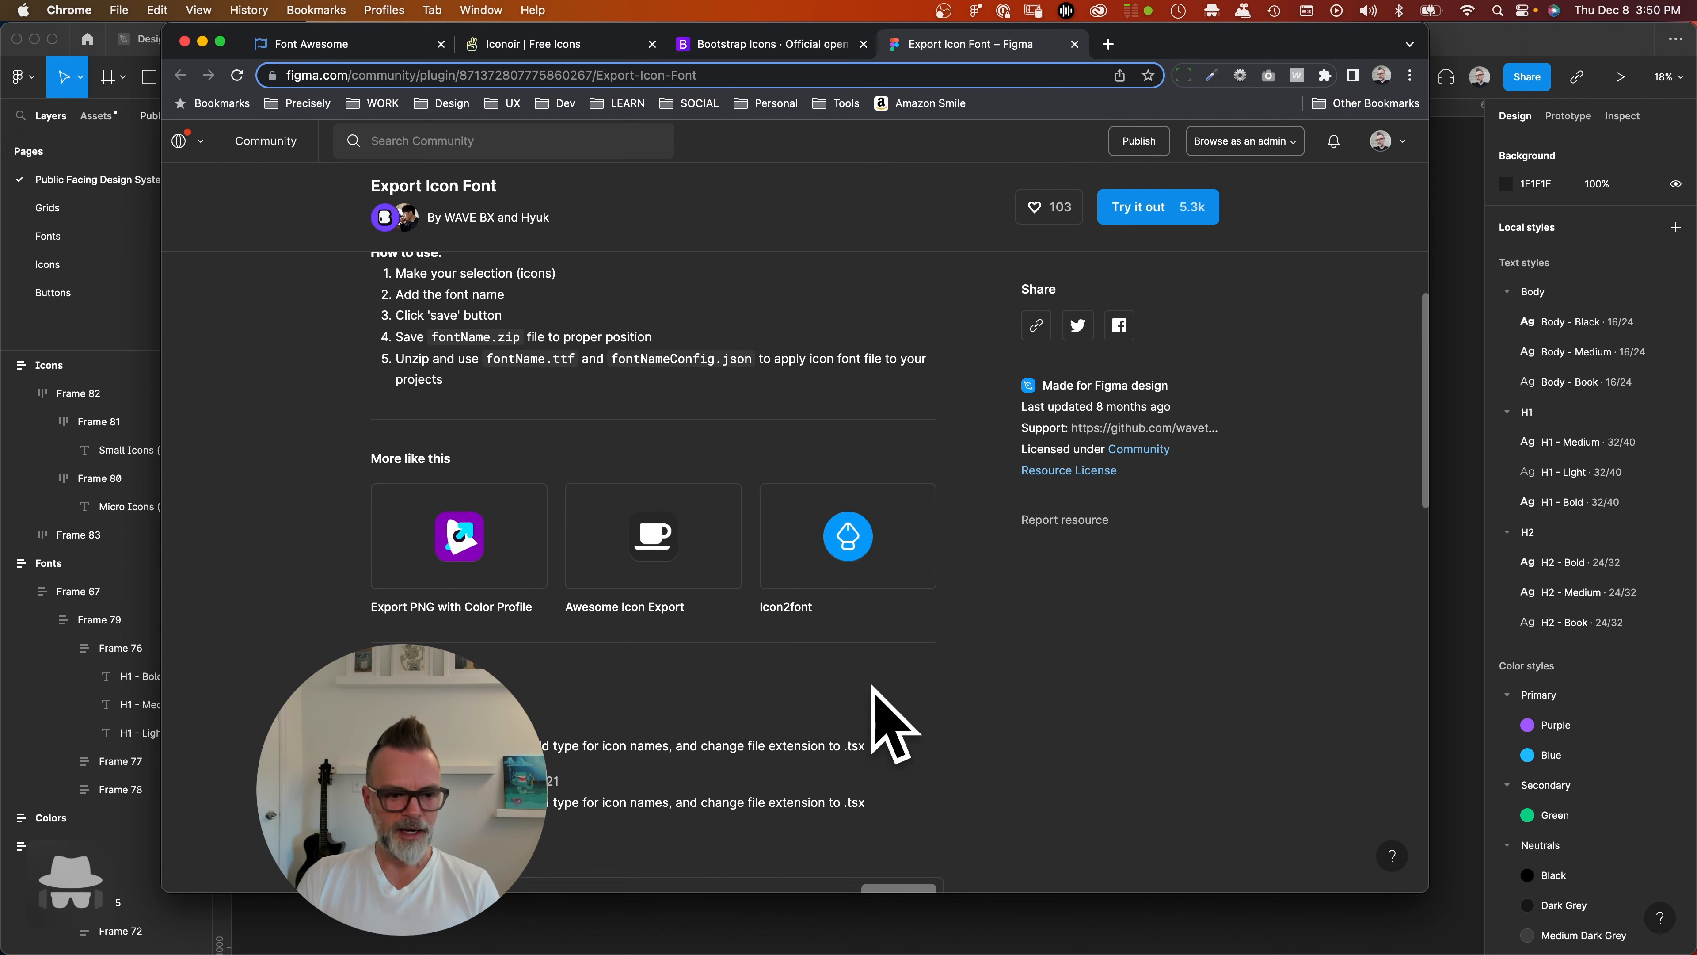
pyautogui.scroll(-5, 800, 643)
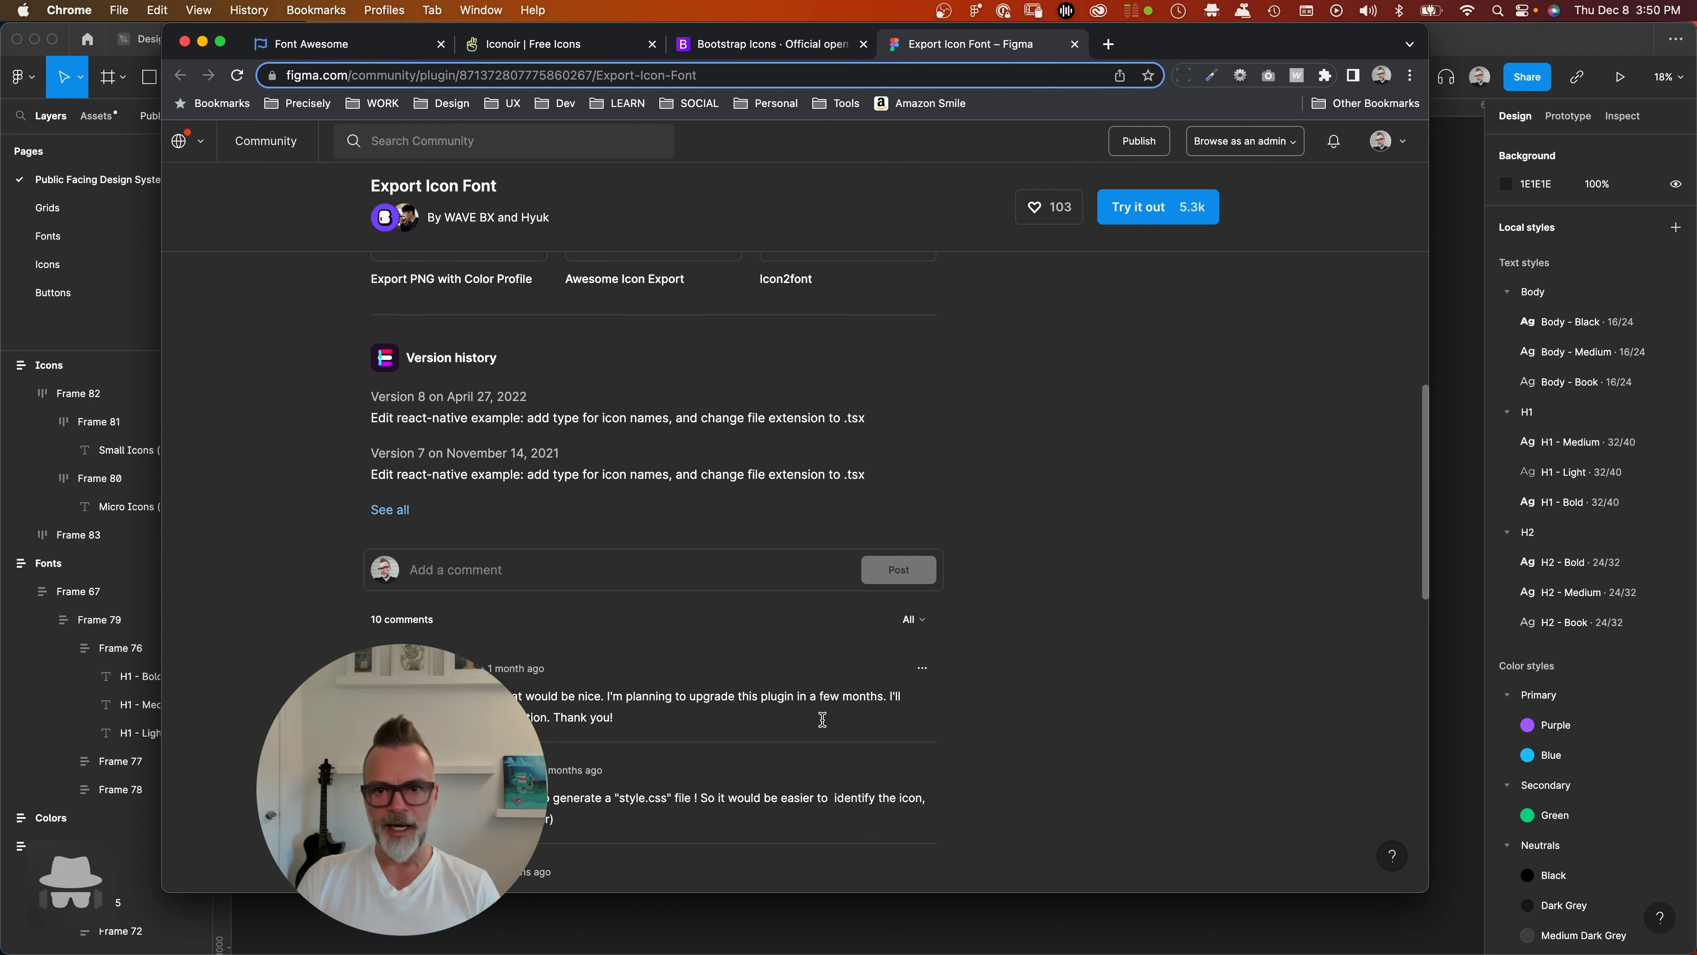
pyautogui.scroll(-3, 822, 720)
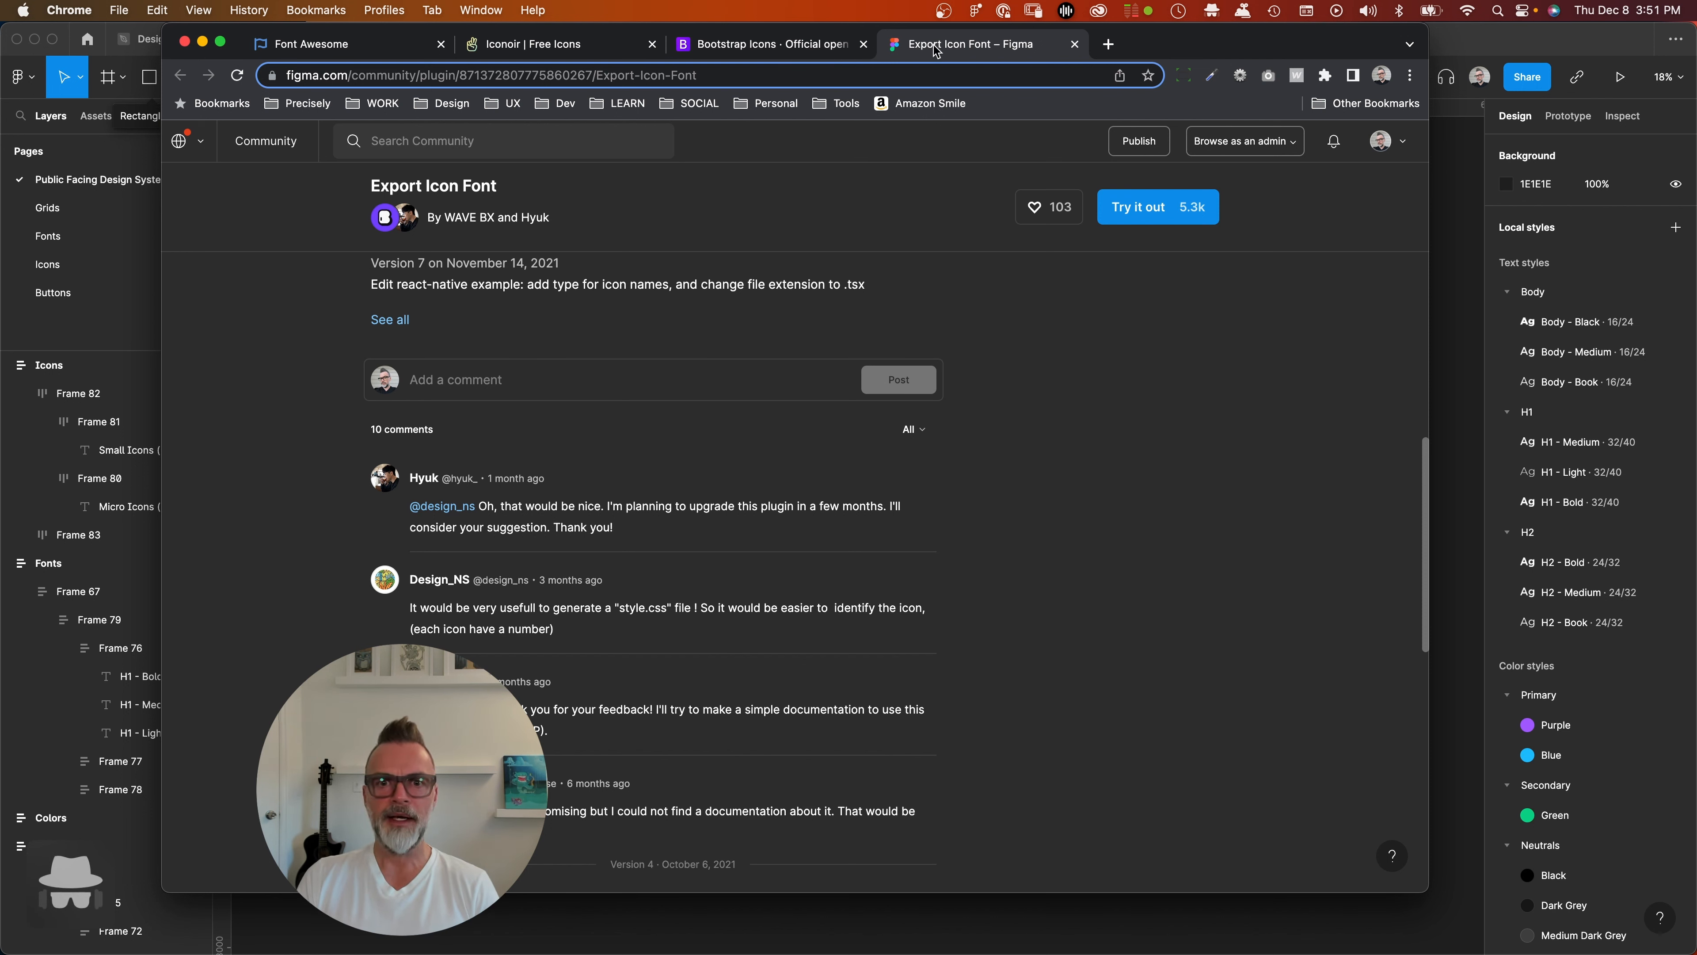
pyautogui.click(813, 45)
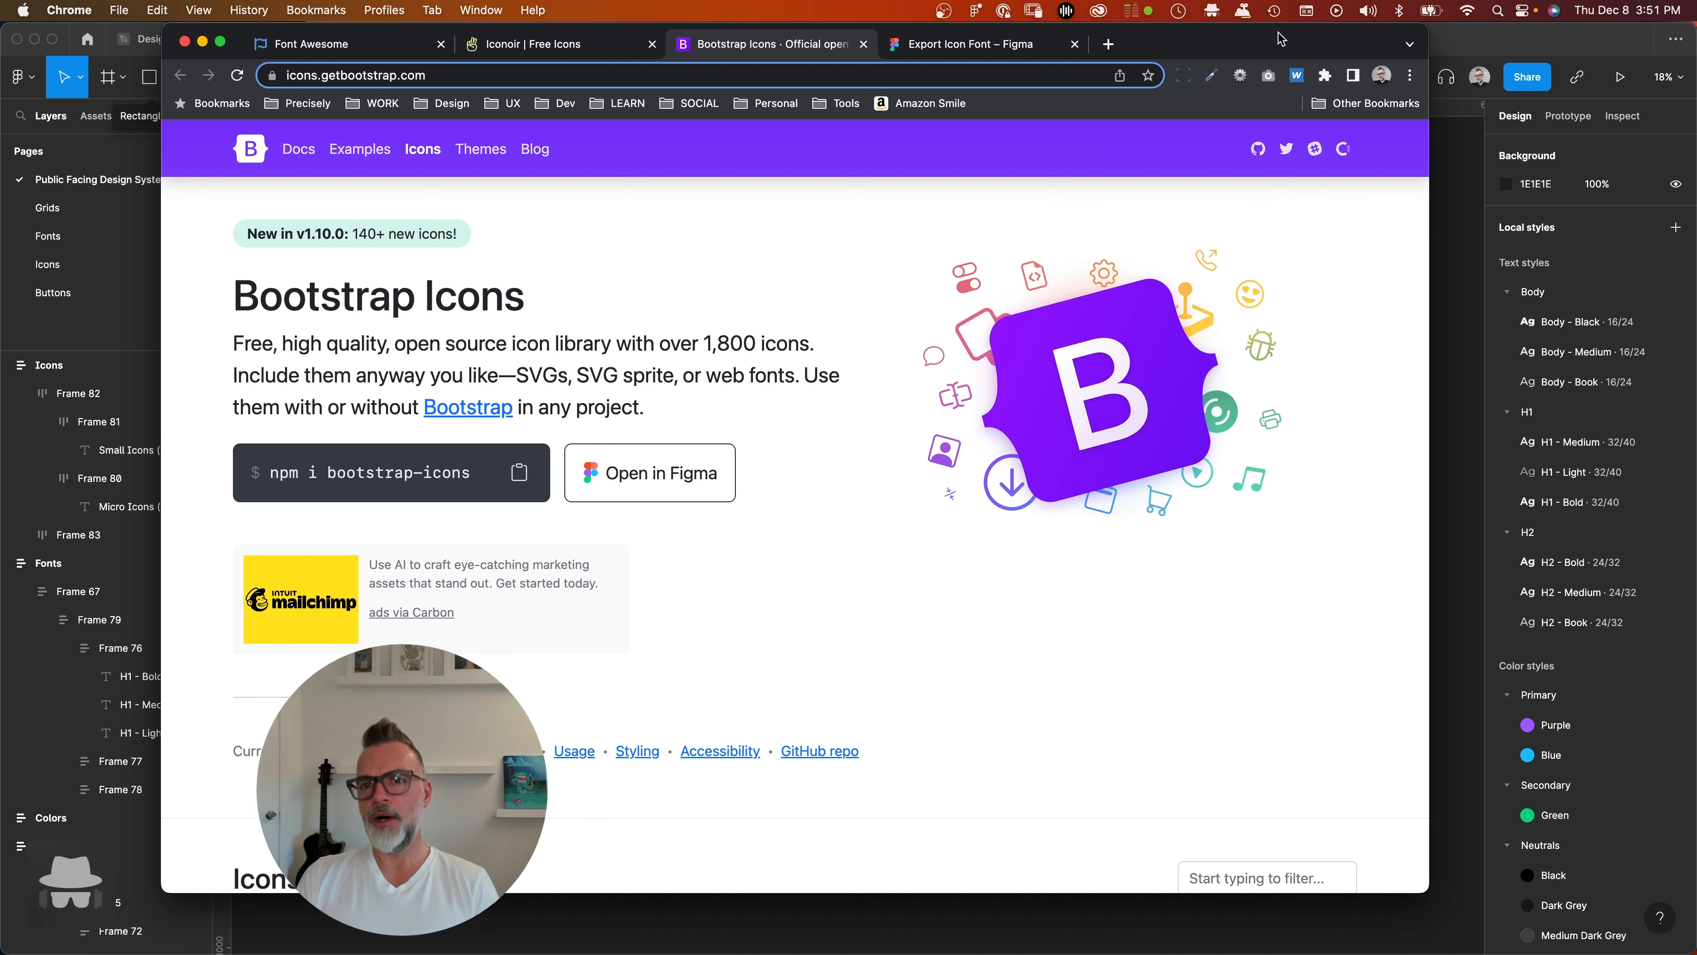
pyautogui.click(1484, 53)
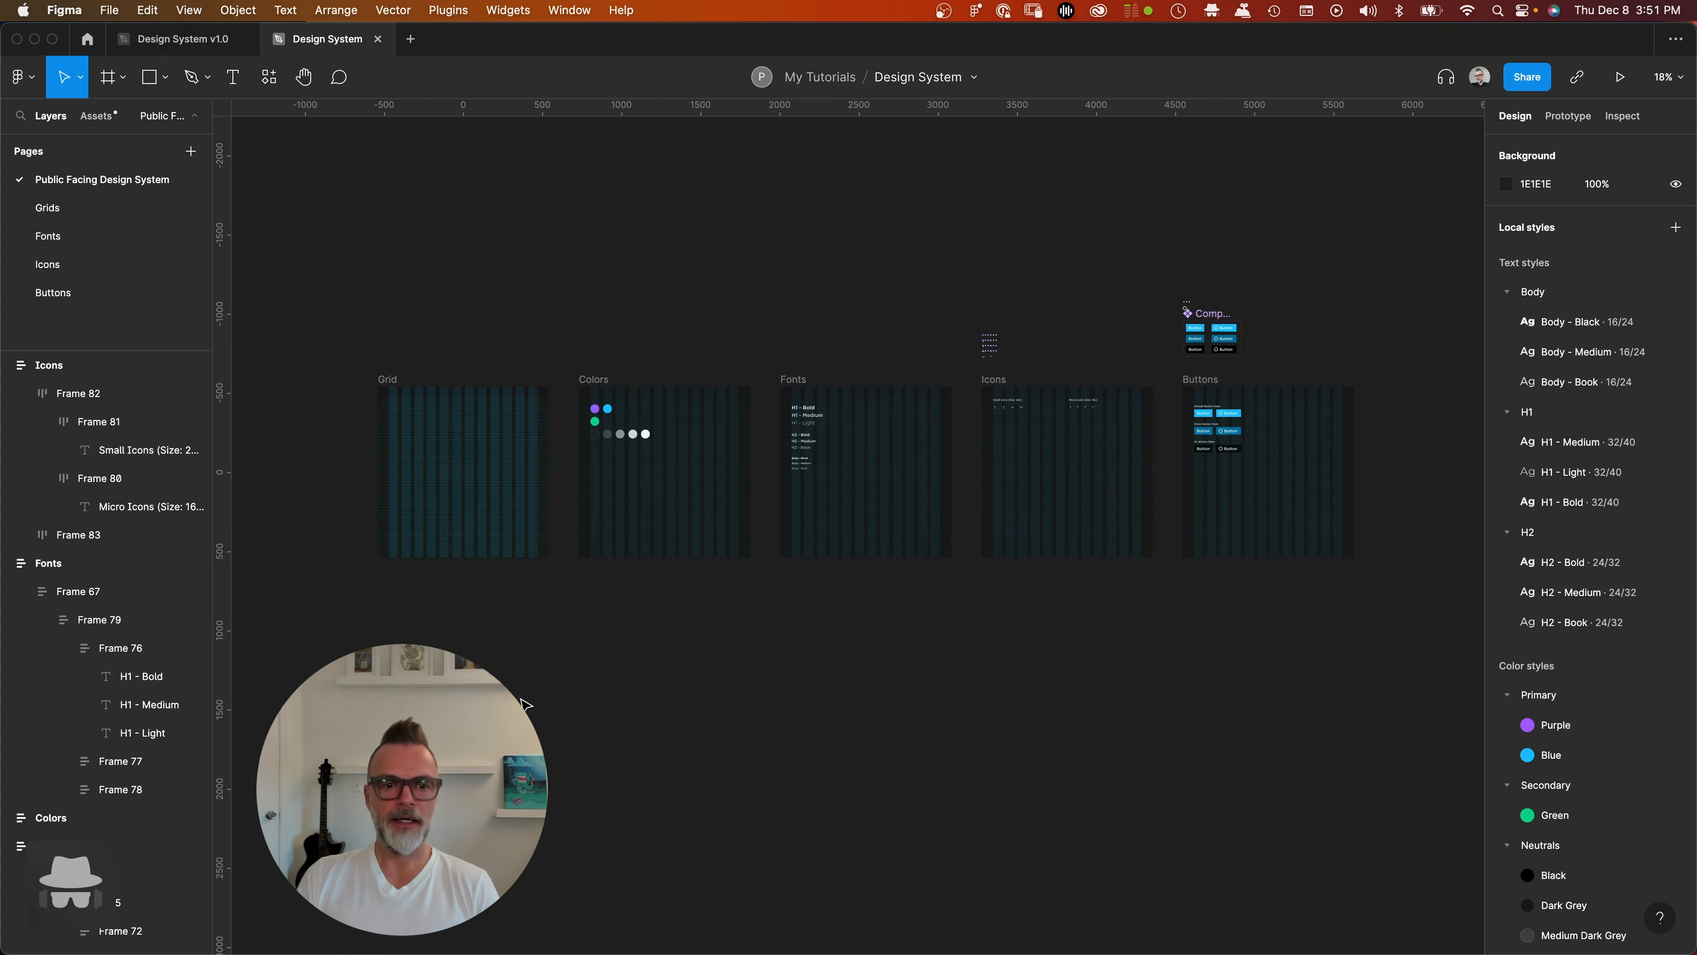